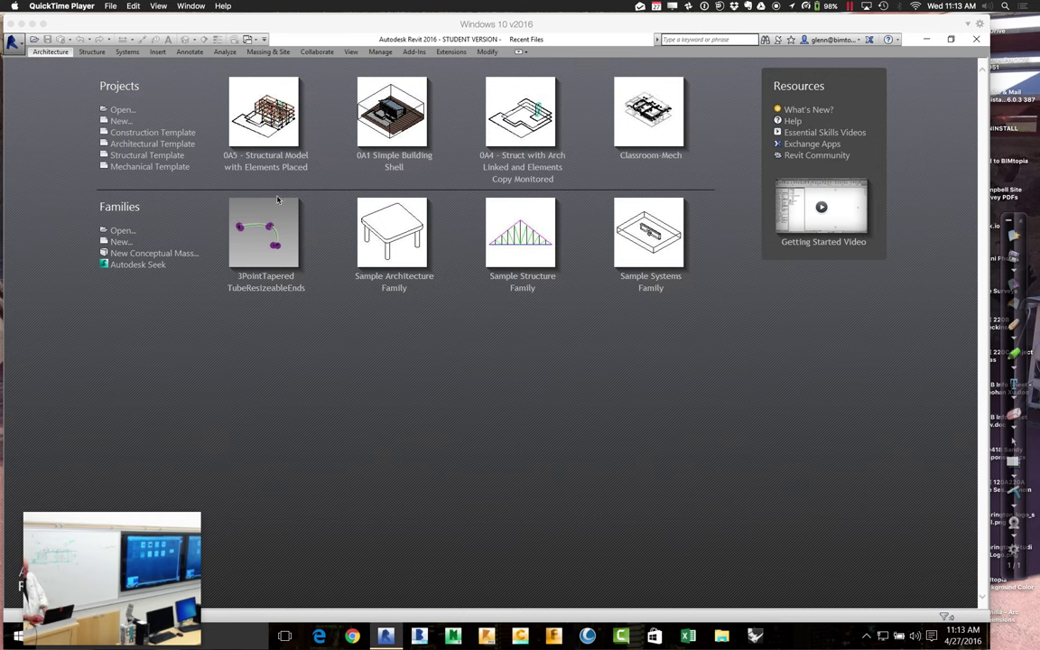
- Start opening an existing project and browse the shared Bearington Projects drive for the assignment file
left_click(132, 295)
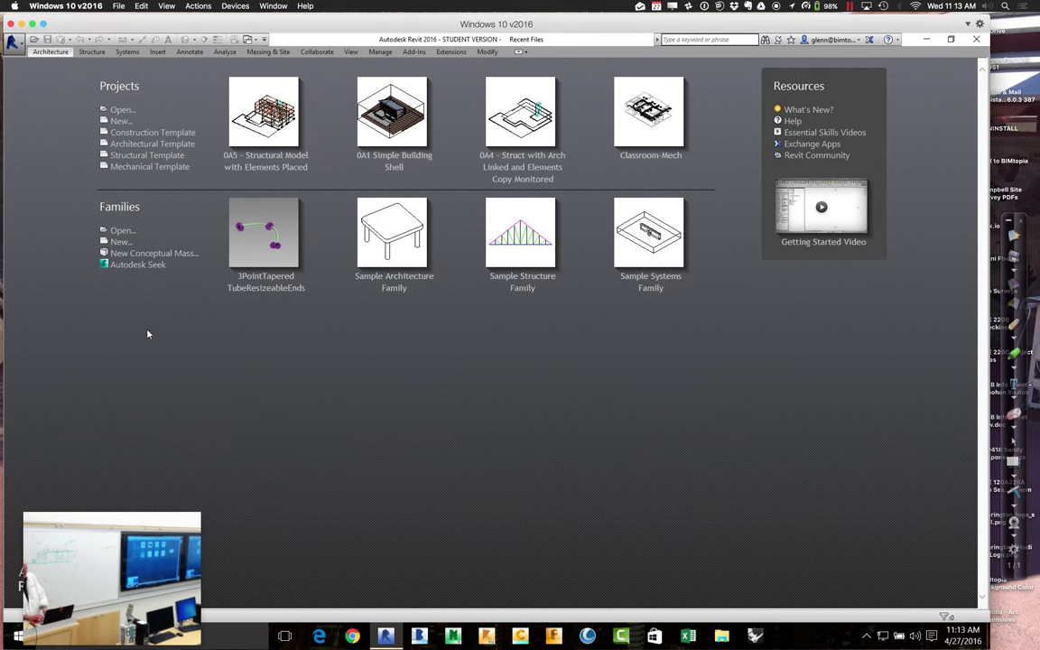
left_click(121, 109)
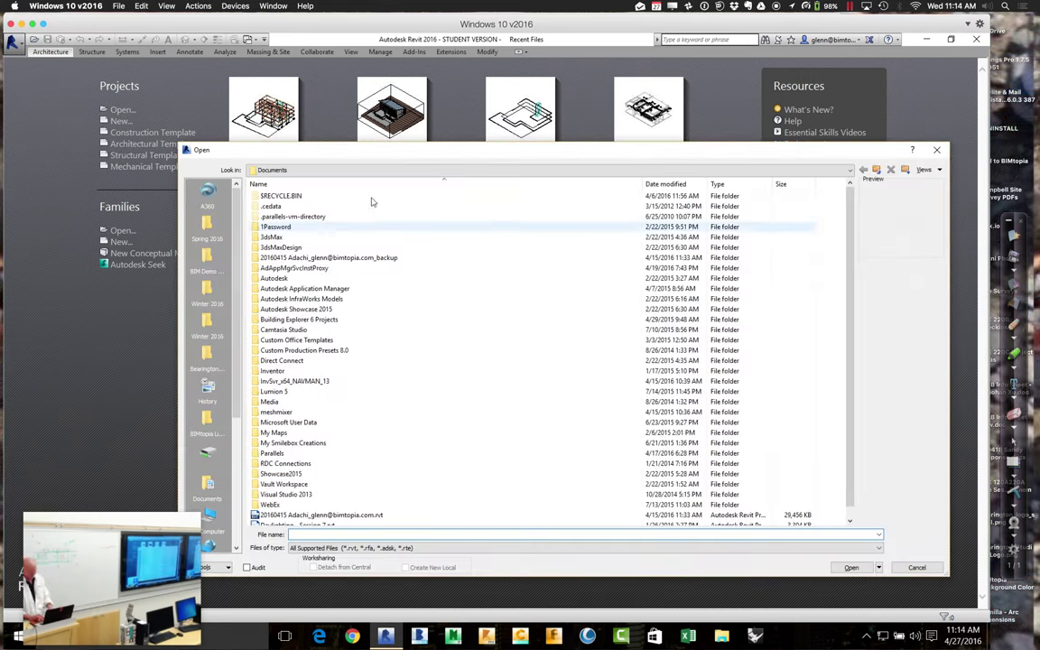
left_click(298, 170)
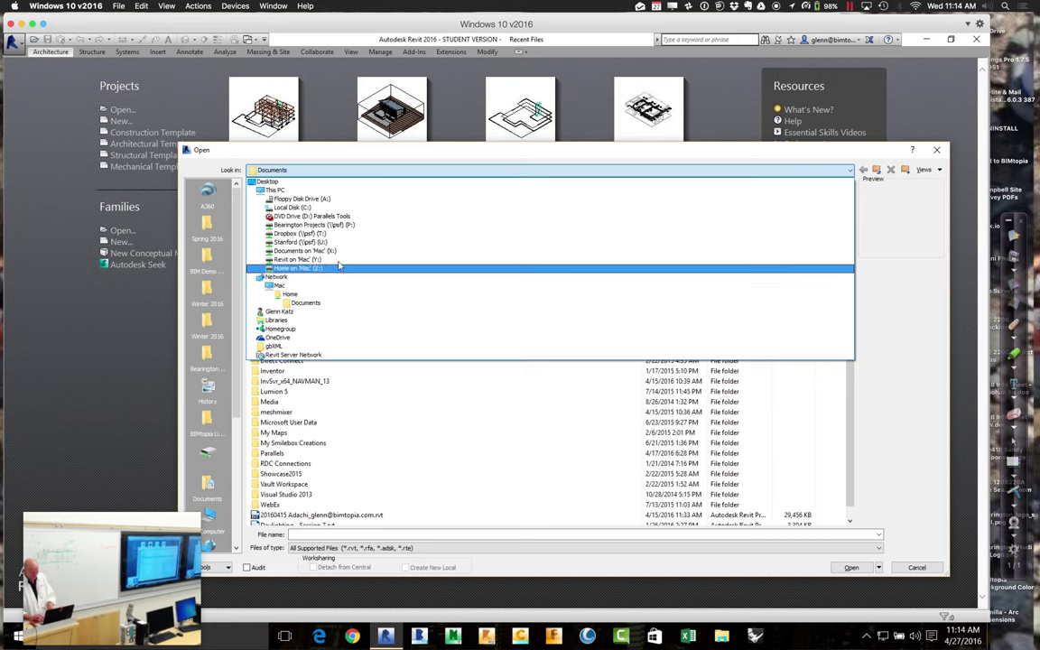
left_click(444, 232)
key("ctrl+Right")
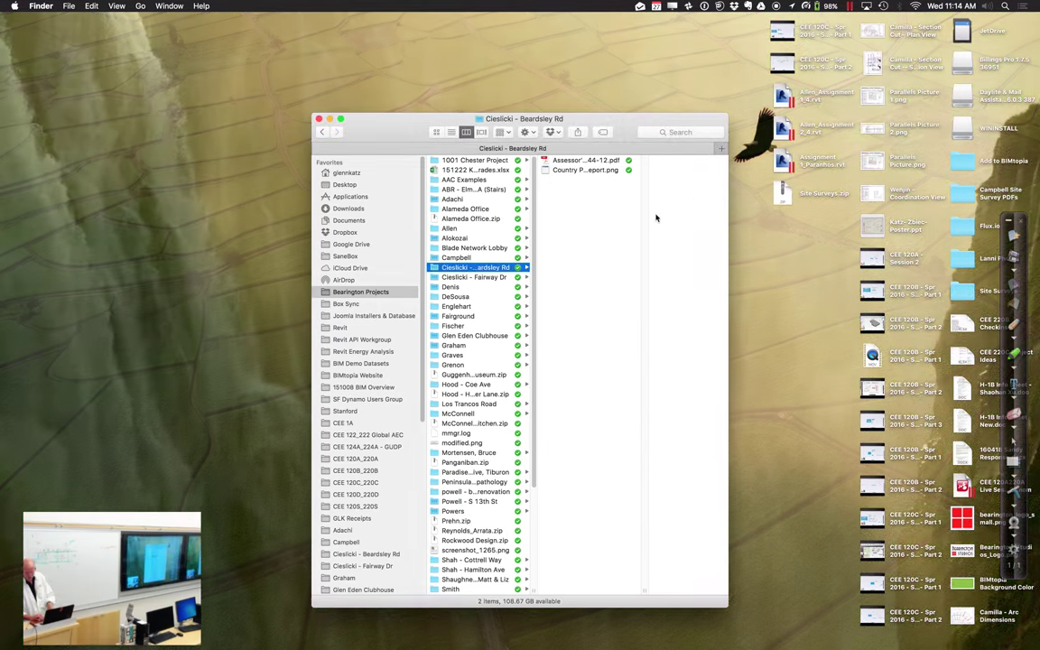
key("ctrl+Left")
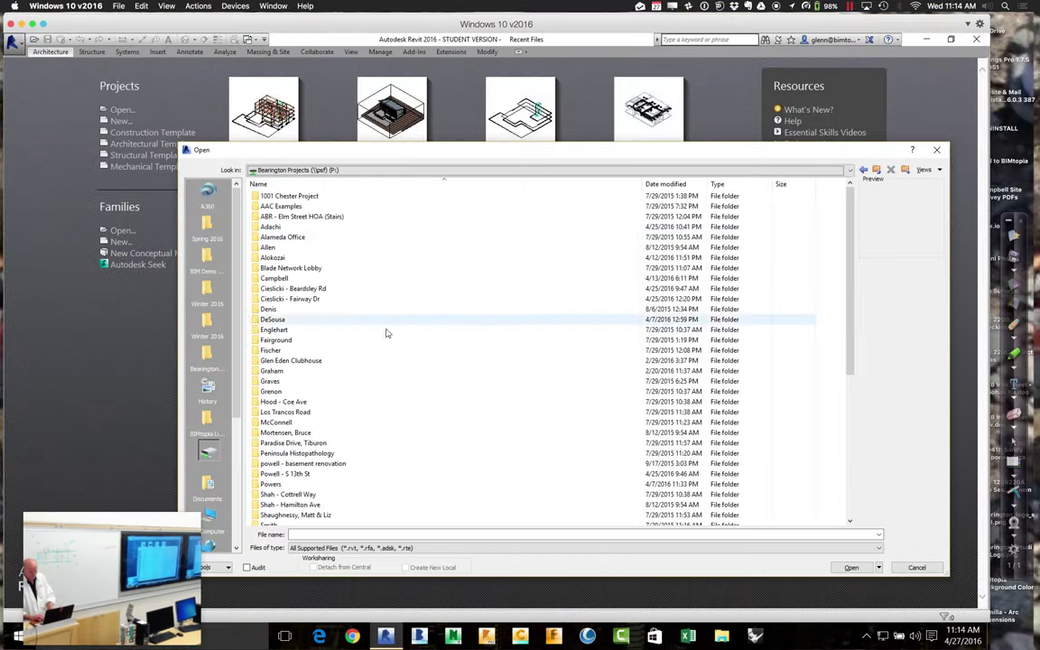
- Look through the Home on 'Mac' (Z:) drive and the list of available drives for the assignment file
left_click(310, 171)
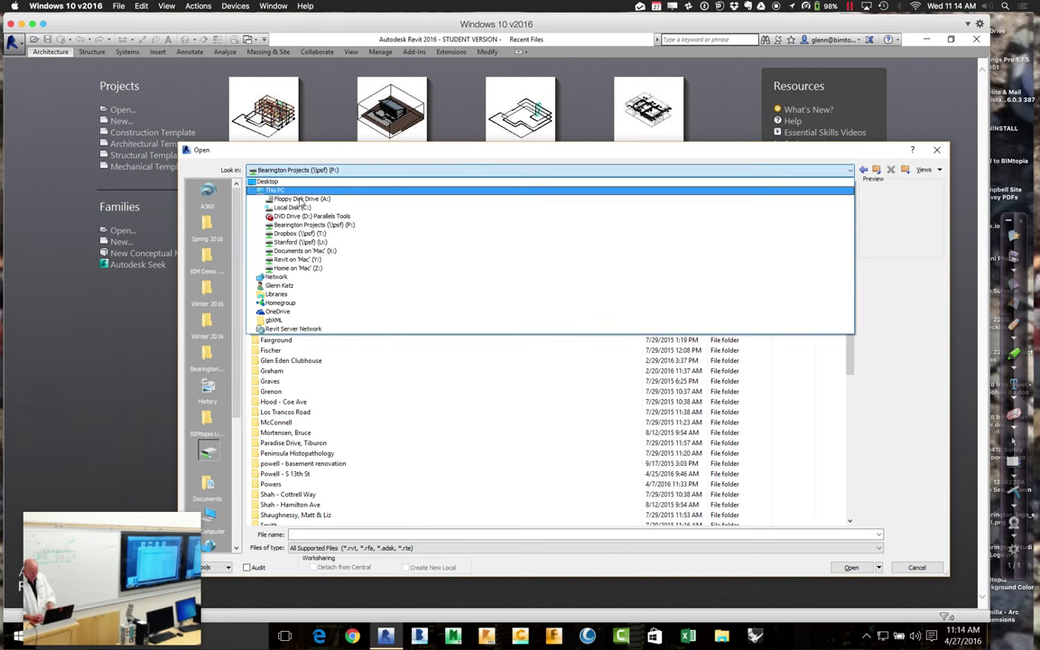
left_click(293, 269)
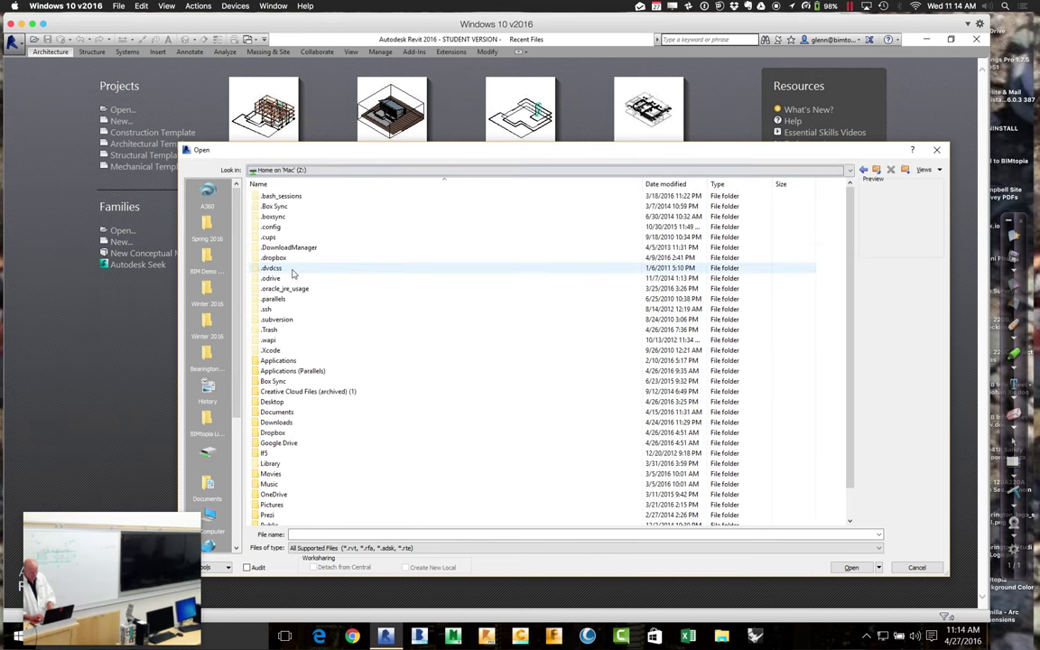
scroll(383, 386, "down", 1)
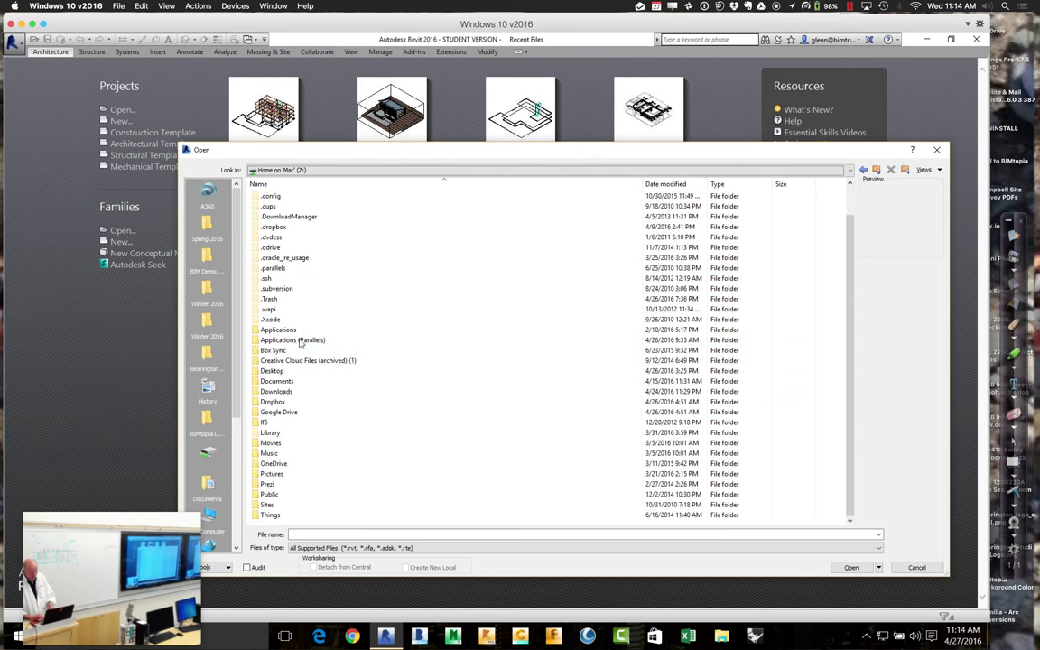
left_click(347, 171)
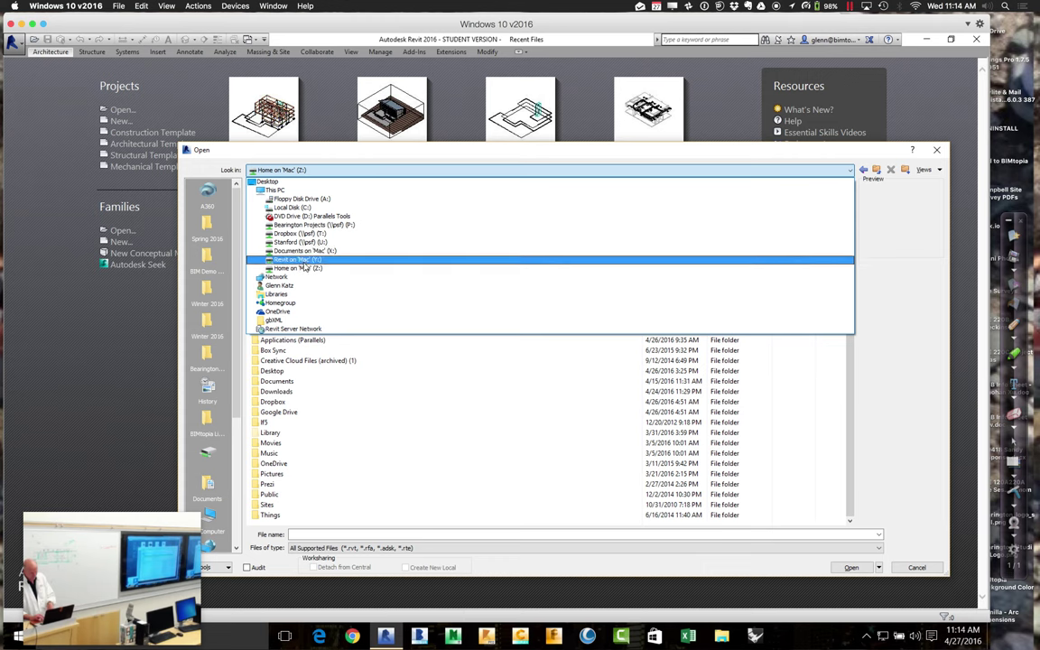
left_click(427, 394)
- Open the virtual machine's sharing options and check which Mac user folders are mapped to Windows
left_click(236, 7)
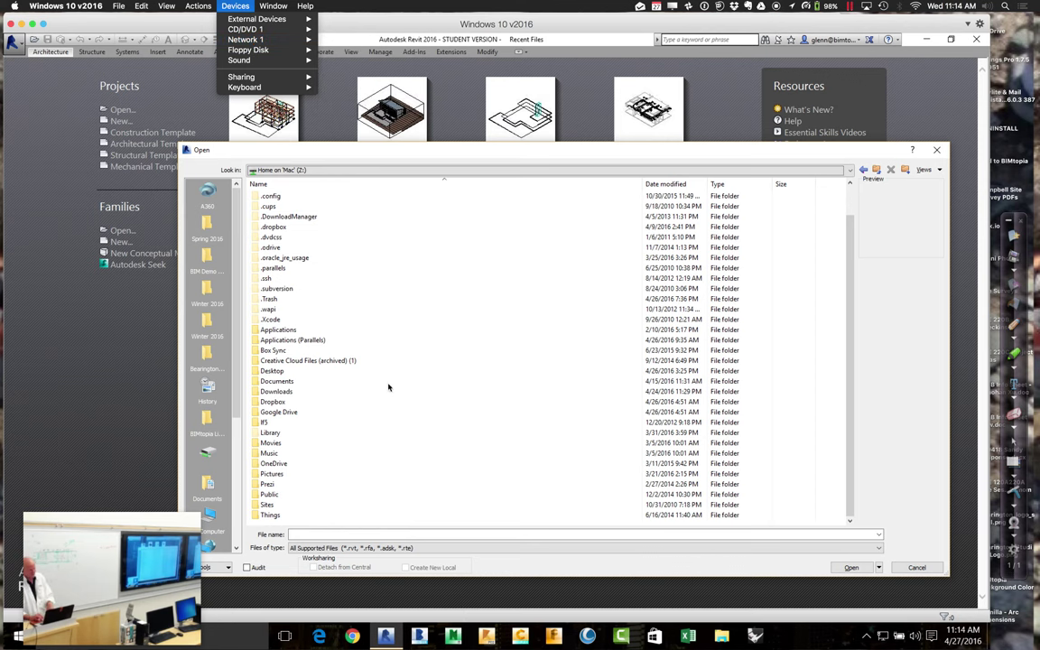
mouse_move(273, 58)
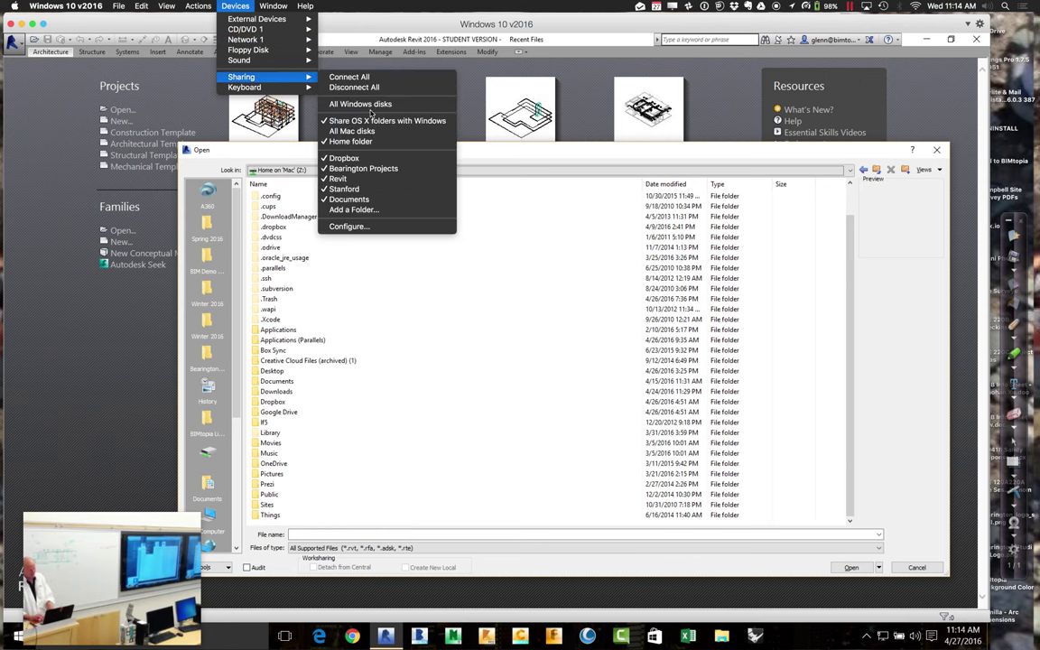
left_click(374, 226)
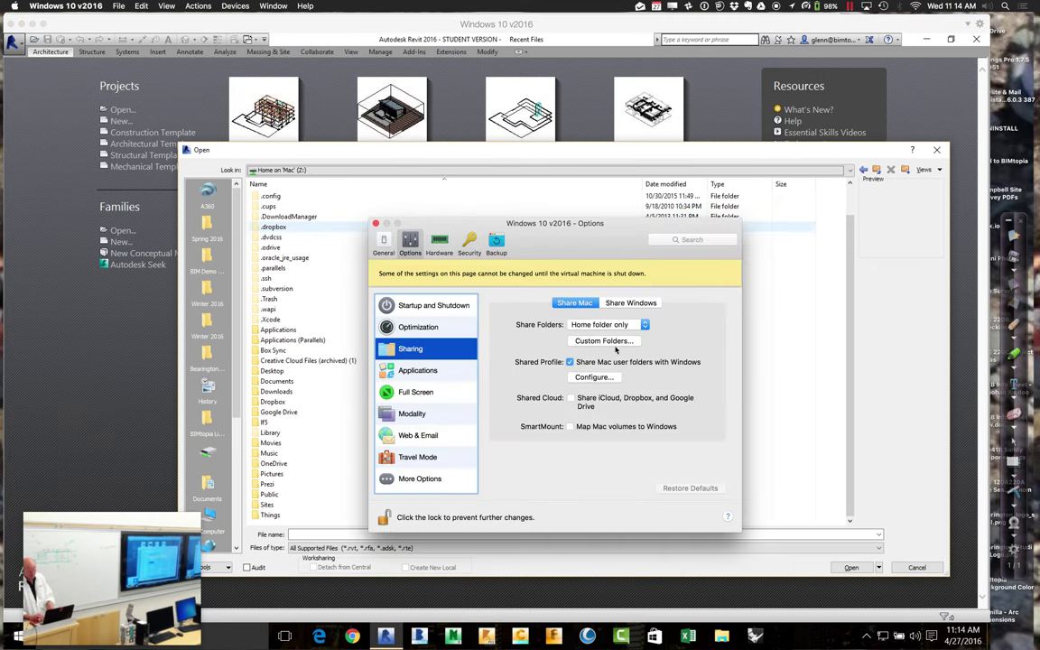
left_click(605, 380)
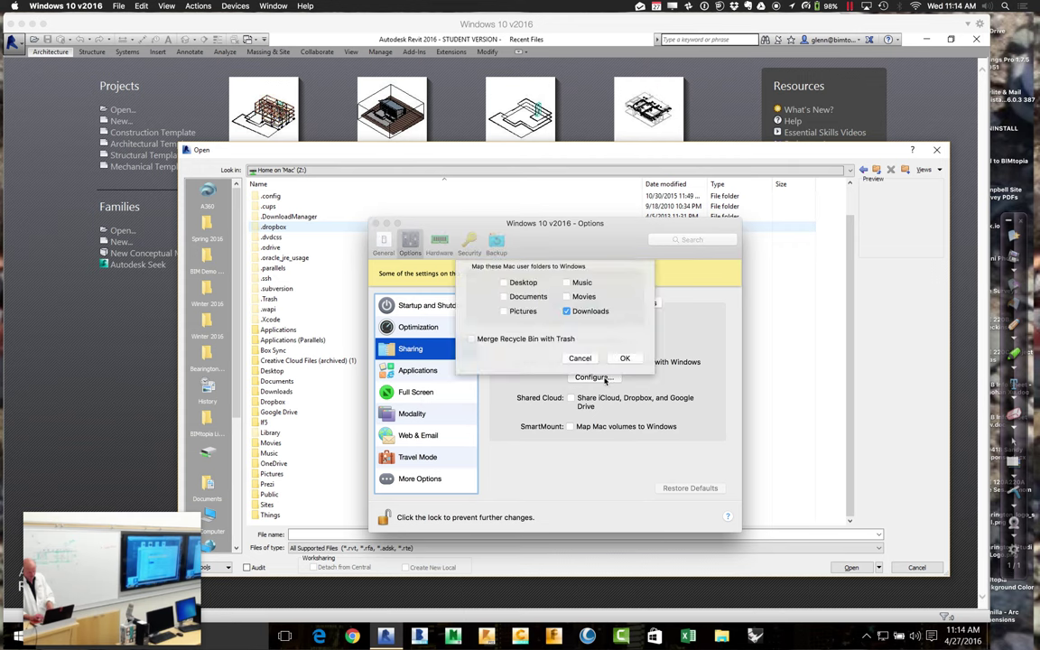
left_click(580, 360)
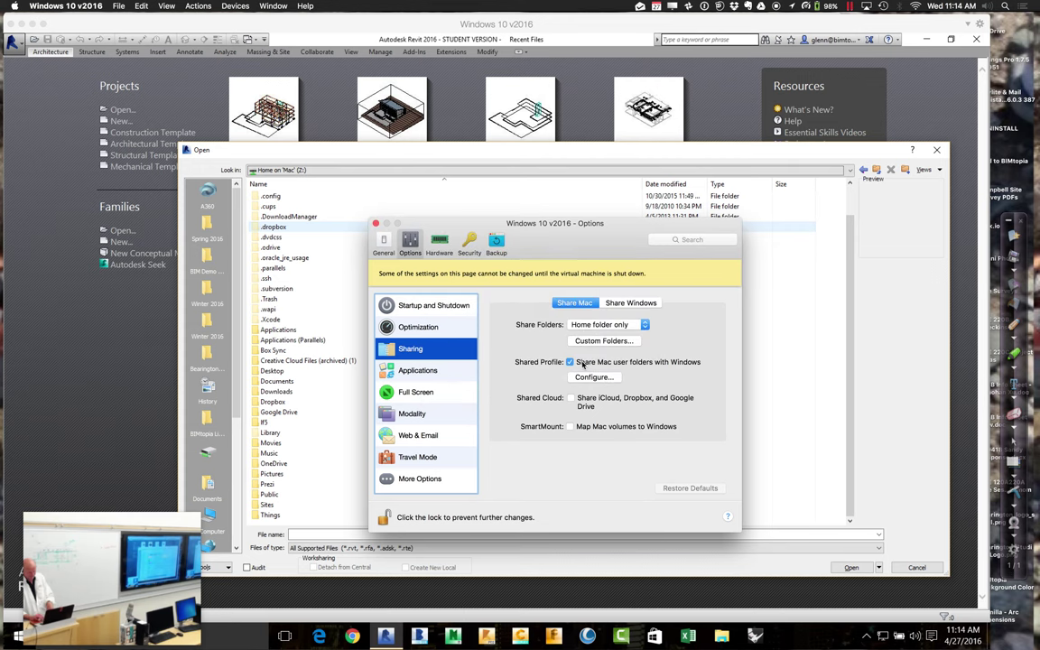
- Add the WININSTALL drive to the custom Mac folders shared with Windows and close the virtual machine options
left_click(596, 341)
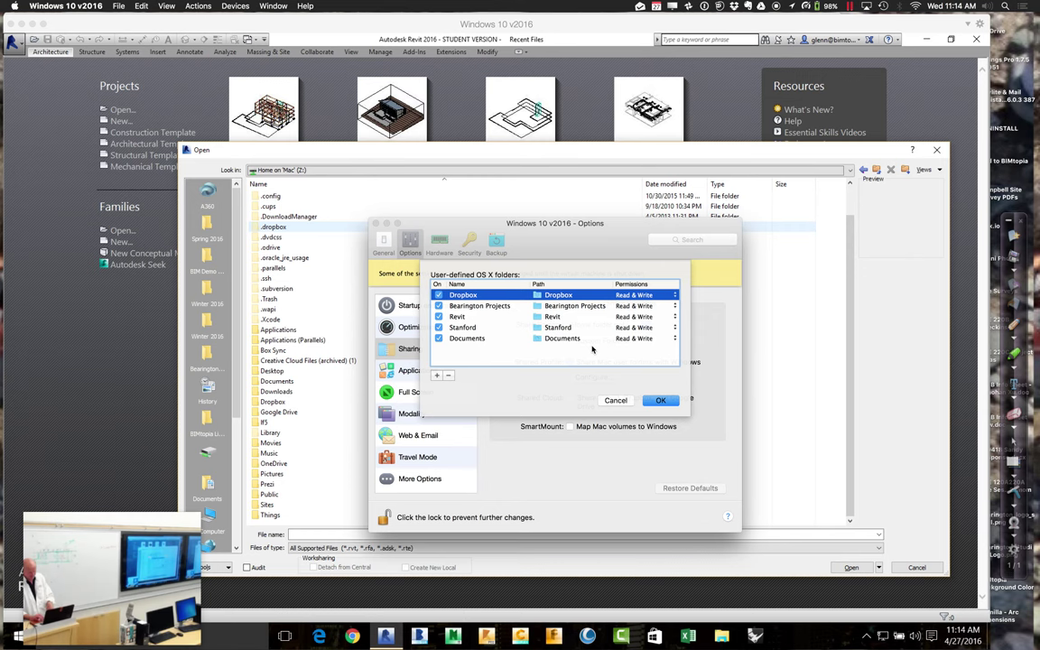
left_click(437, 377)
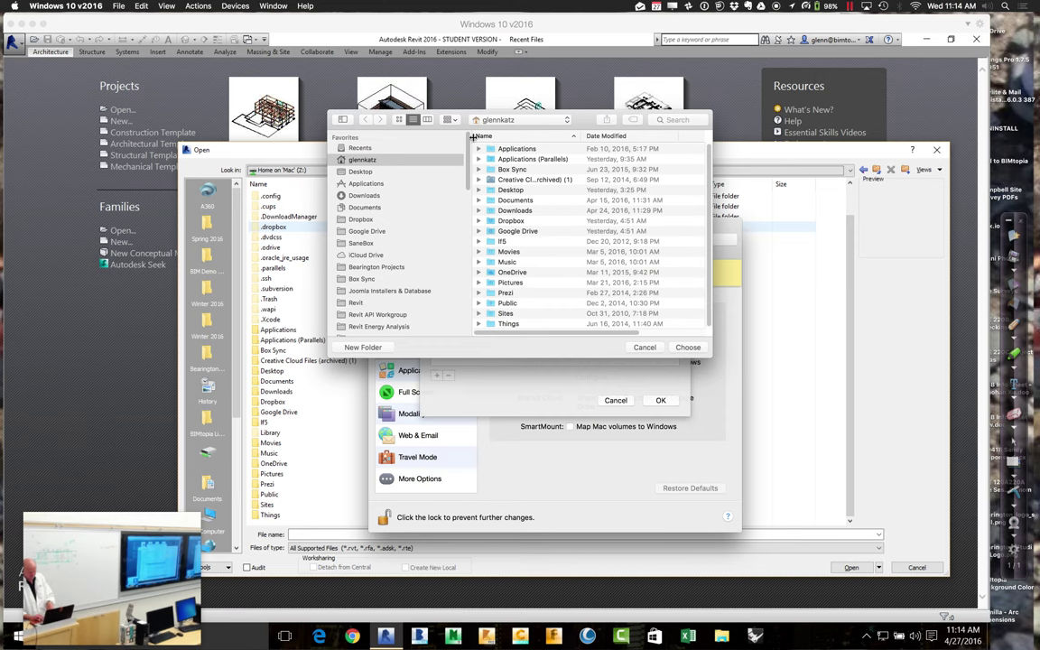
left_click_drag(469, 161, 468, 253)
scroll(414, 282, "down", 5)
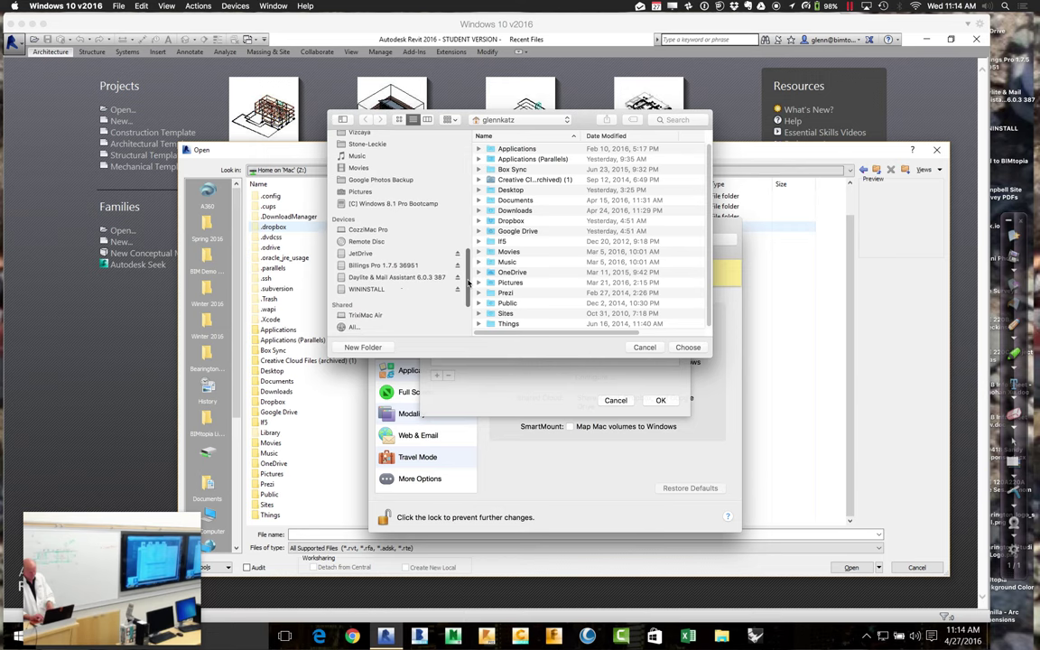
left_click(380, 289)
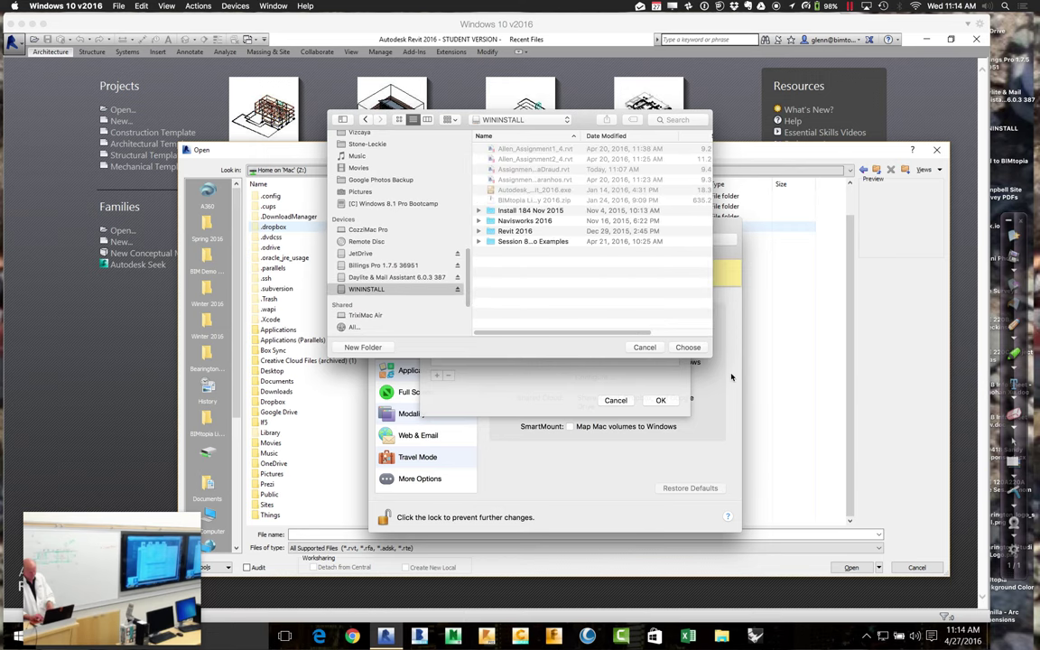
left_click(688, 347)
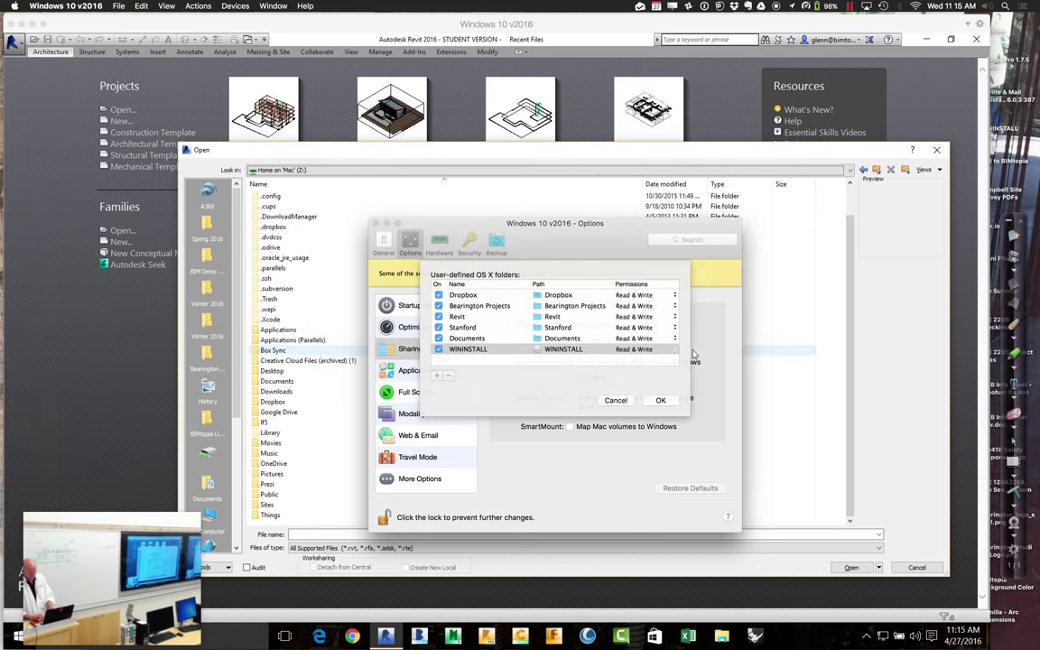
left_click(660, 400)
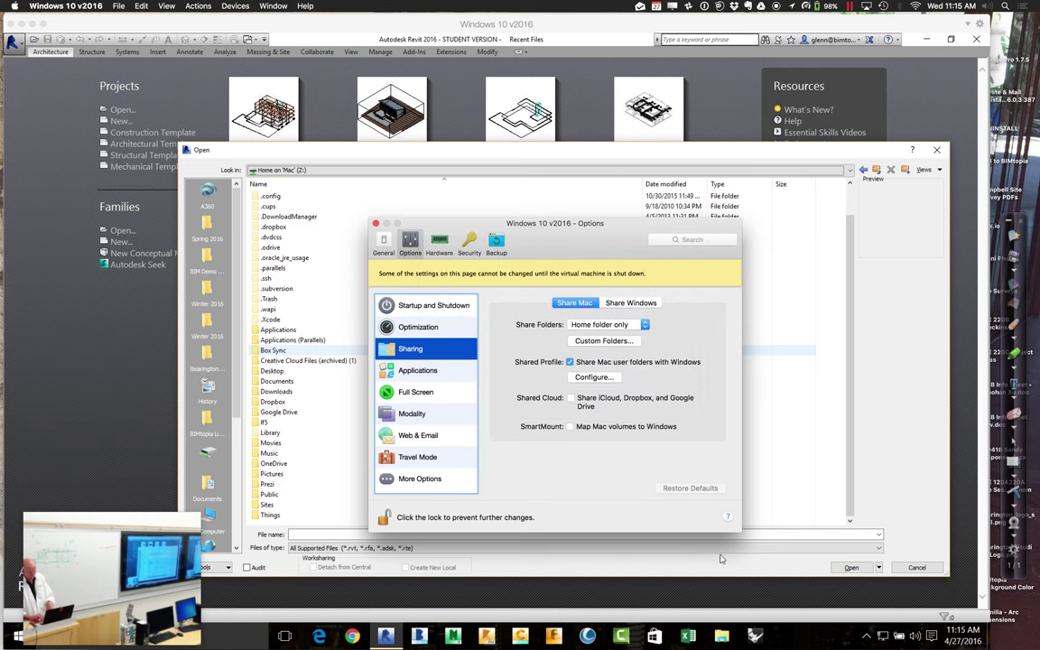
left_click(376, 225)
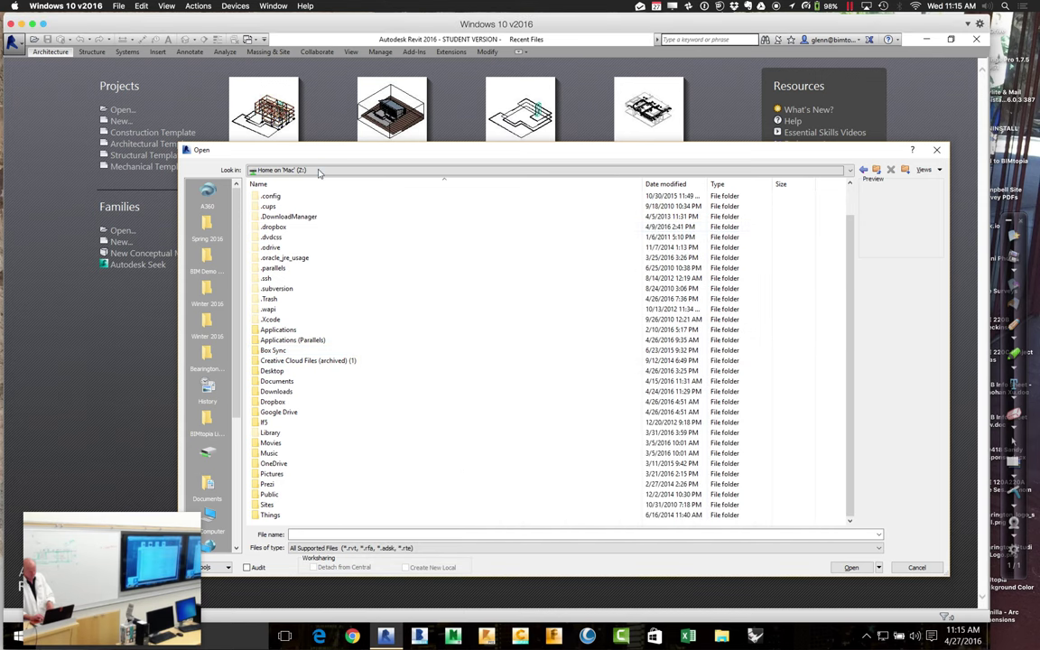
- Open the Assignment 1 Revit project dated 4/27/2016 from the WININSTALL on 'Mac' (W:) drive
left_click(317, 171)
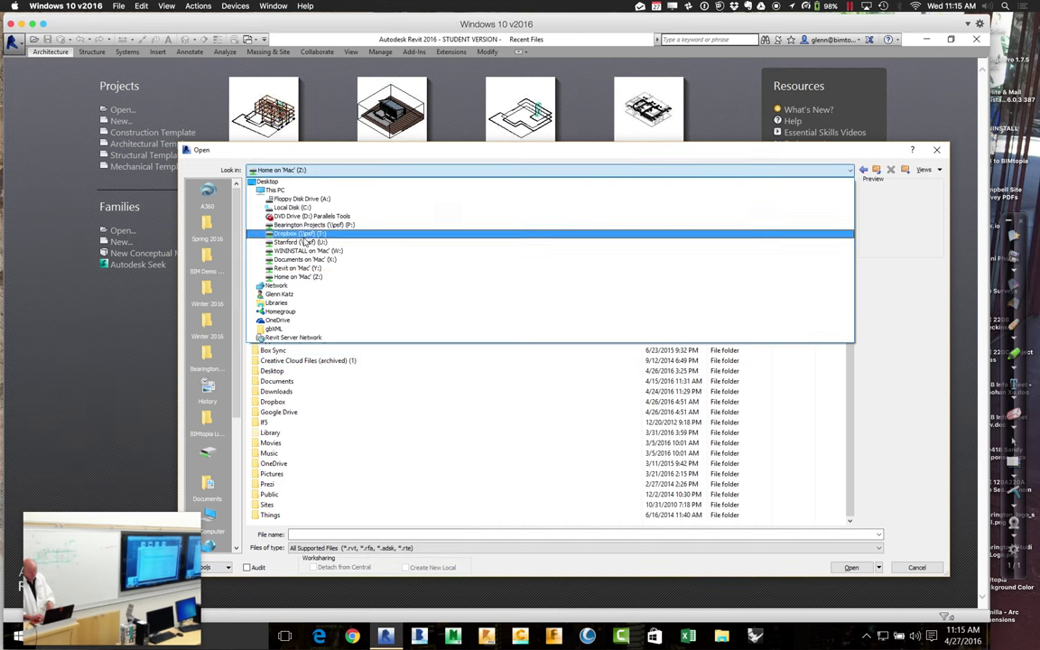
left_click(302, 252)
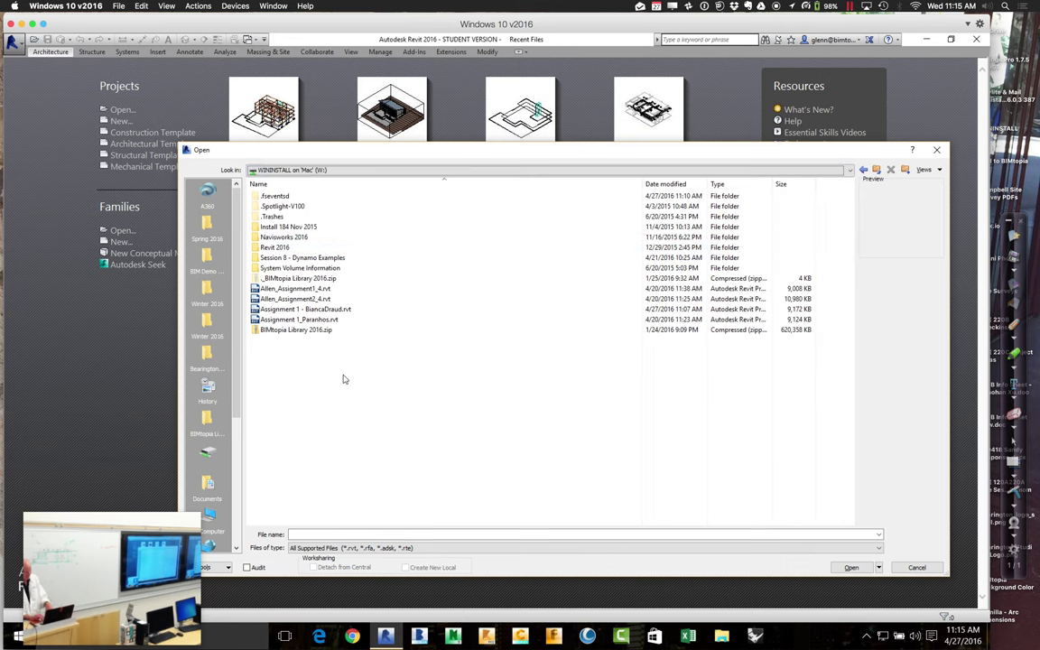
left_click(308, 310)
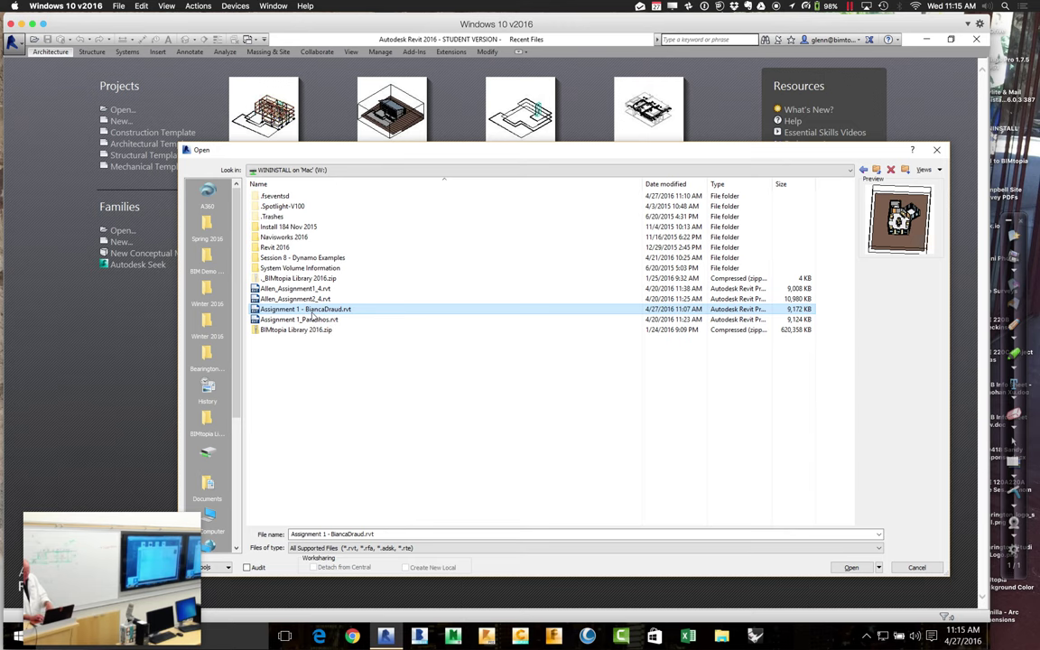
double_click(310, 310)
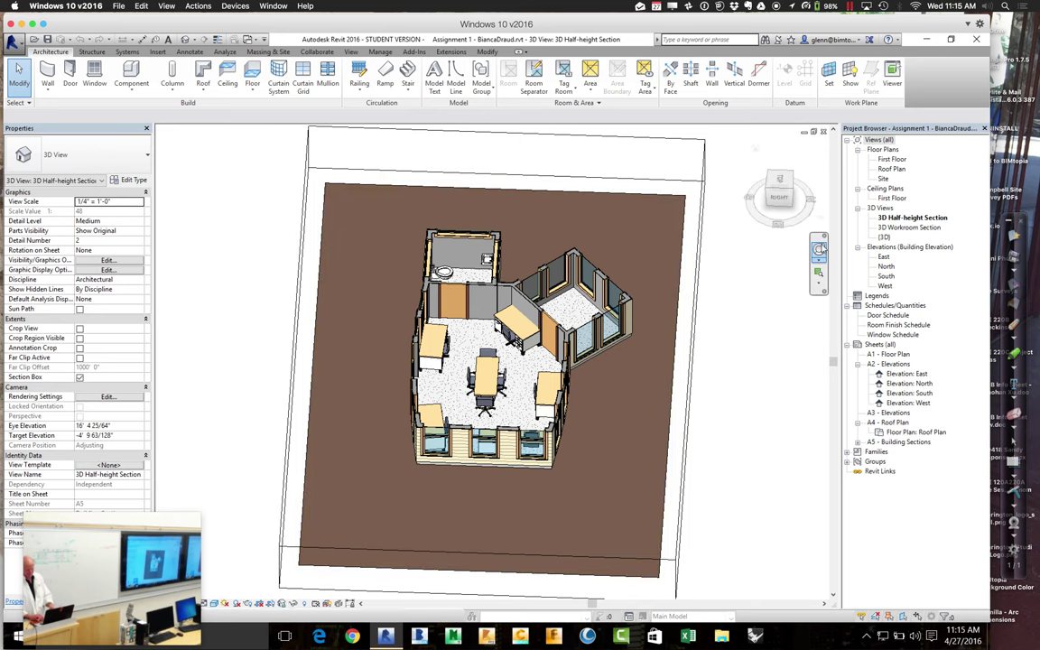
- Examine the interior layout in the 3D Half-height Section view and open the 3D Workroom Section view
left_click(819, 249)
left_click_drag(679, 327, 542, 386)
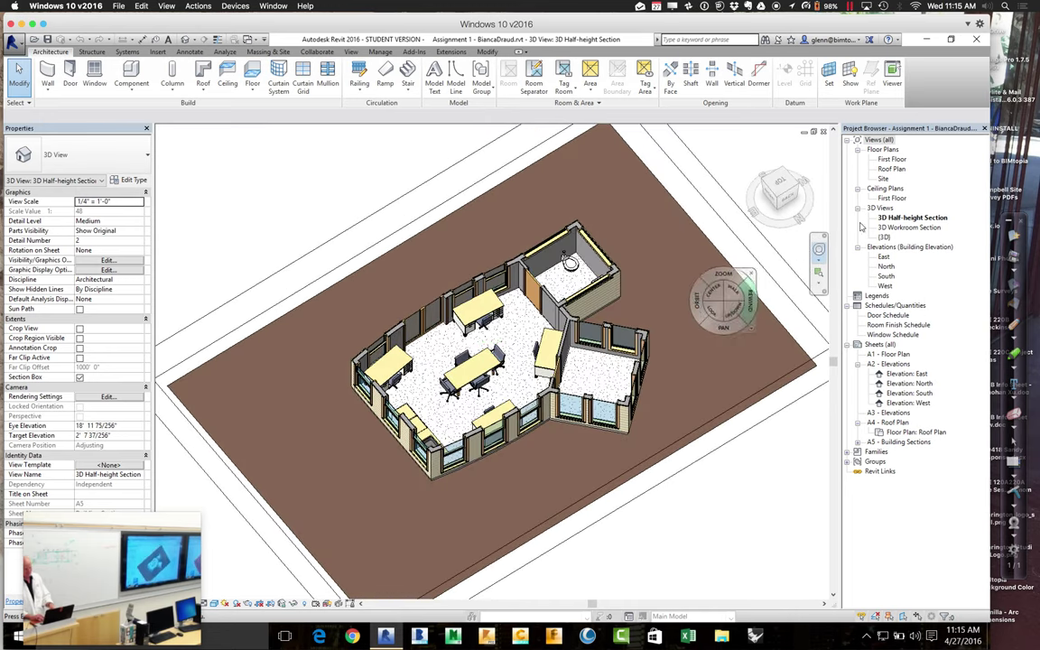
left_click(819, 251)
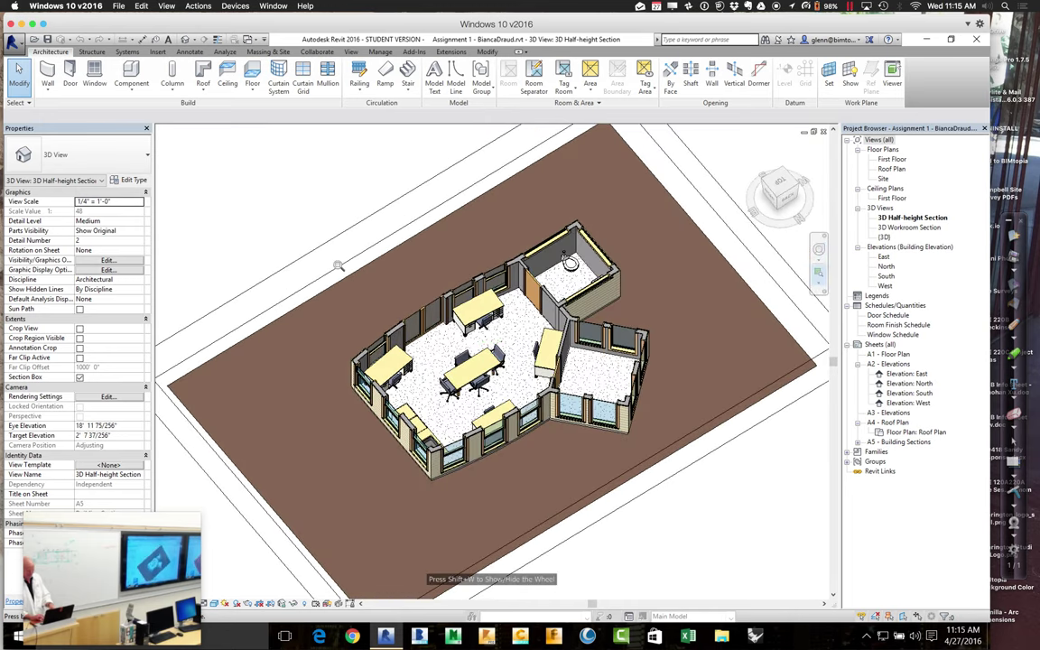
scroll(708, 476, "up", 3)
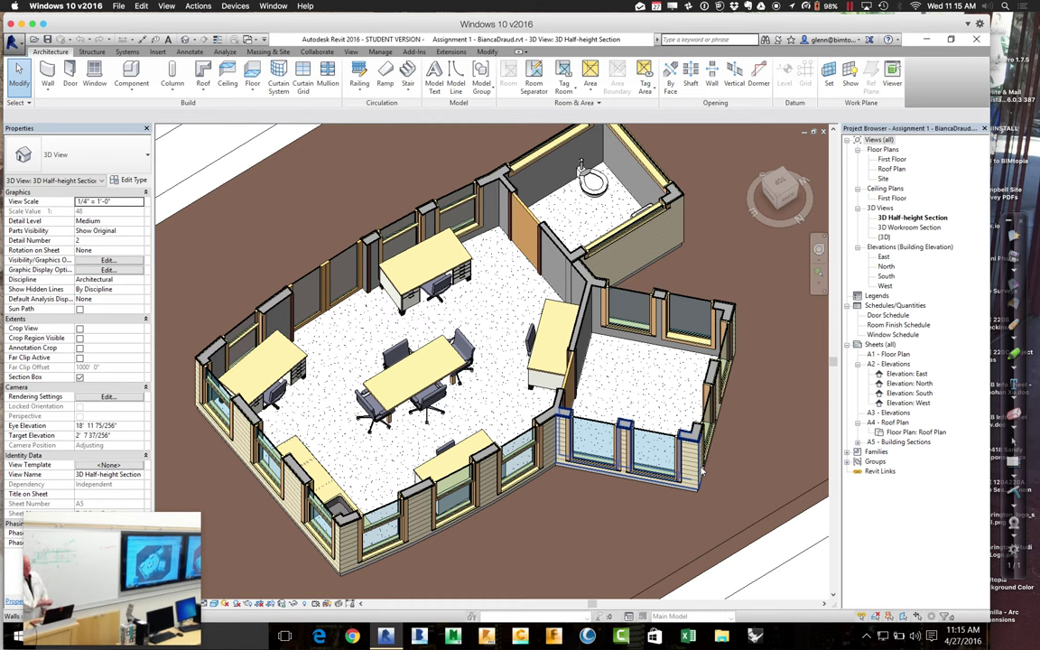
left_click(900, 228)
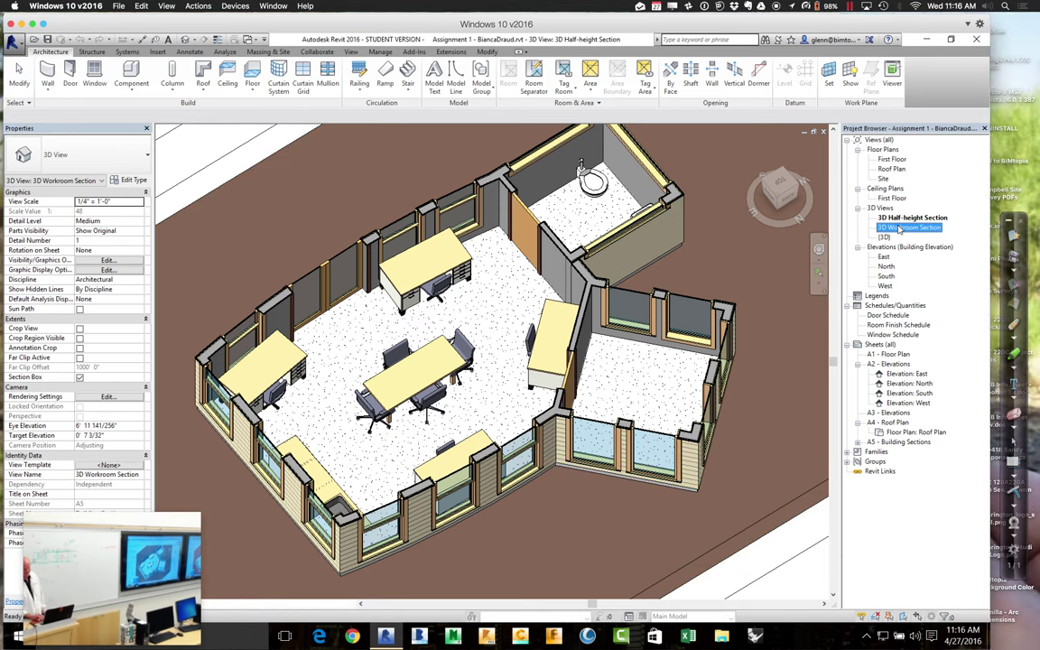
double_click(901, 227)
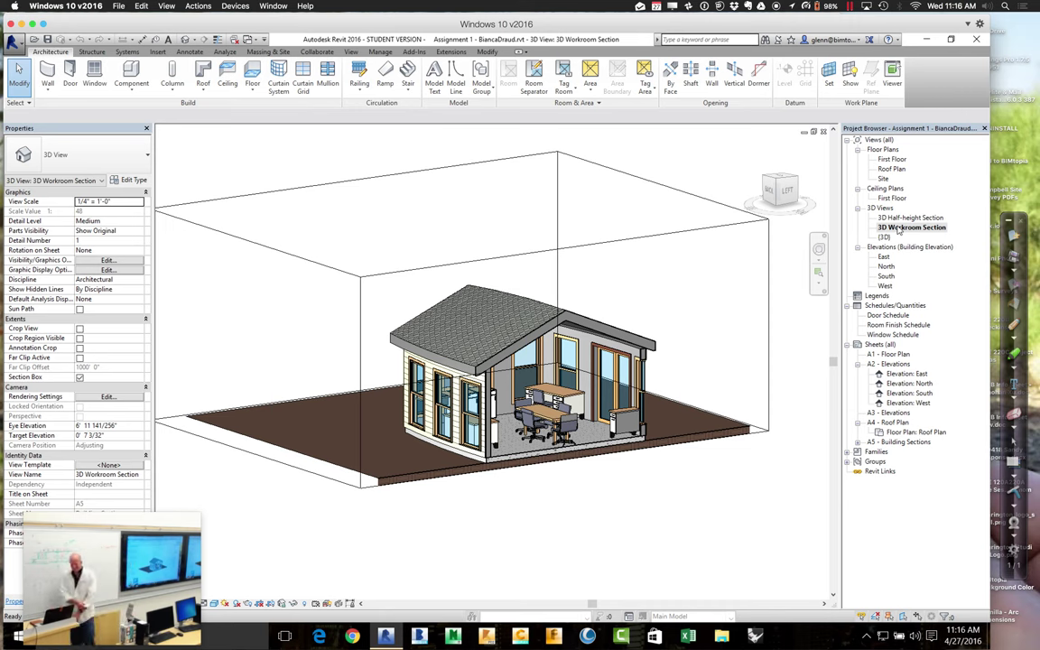
- Return to the 3D Half-height Section view and select the small room's 36" x 72" casement window nearest the interior wall
double_click(912, 219)
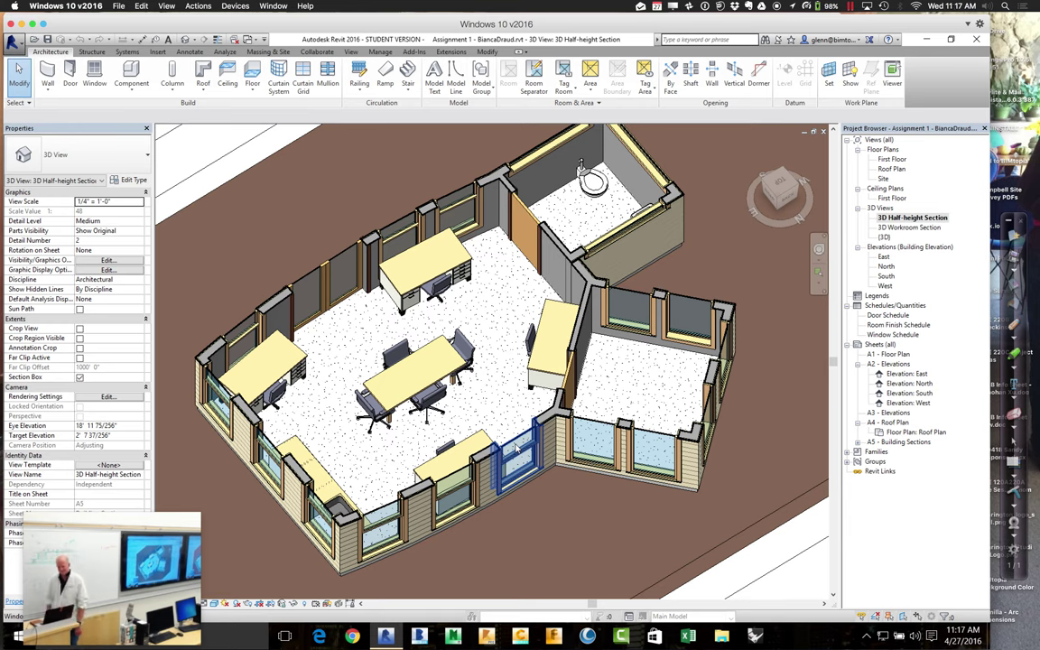
left_click(818, 249)
mouse_move(774, 327)
left_mouse_down()
mouse_move(625, 321)
mouse_move(748, 336)
left_mouse_up()
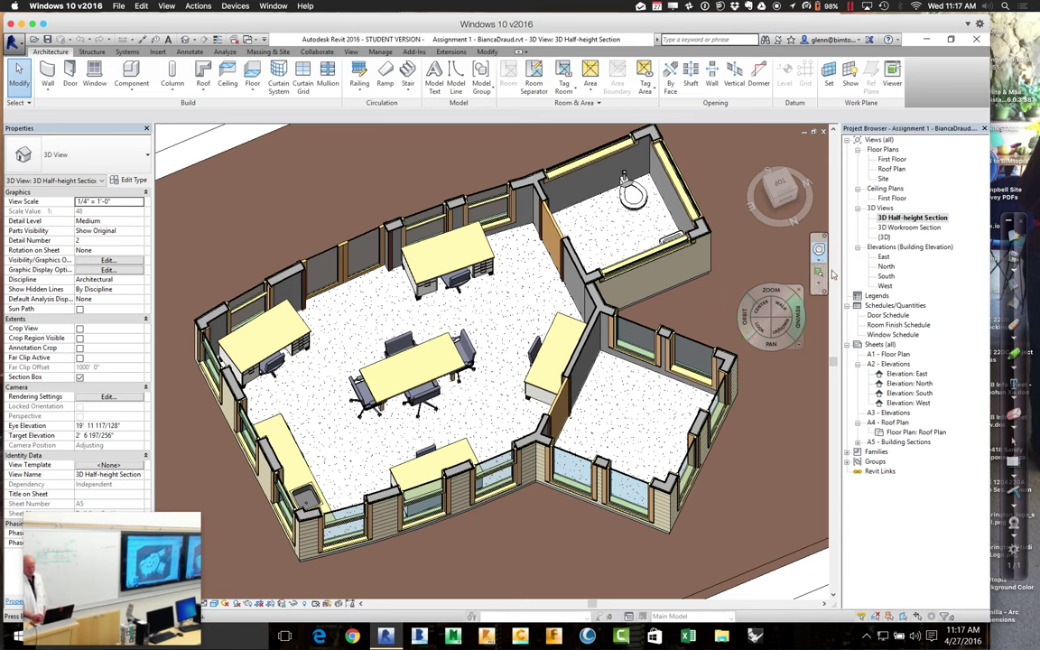
key("Escape")
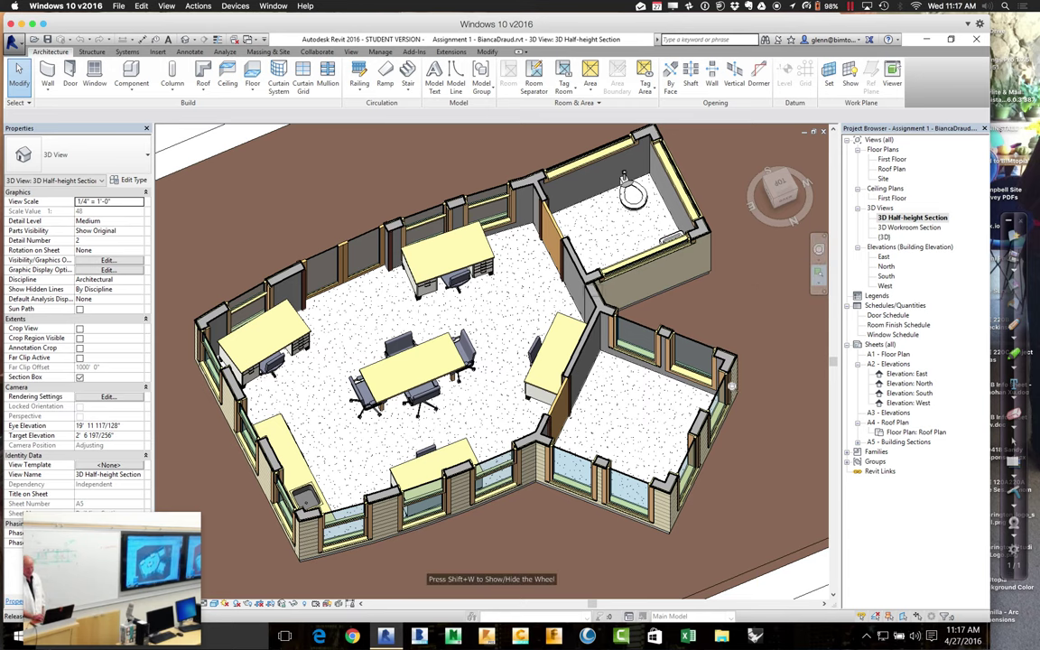
scroll(681, 374, "up", 5)
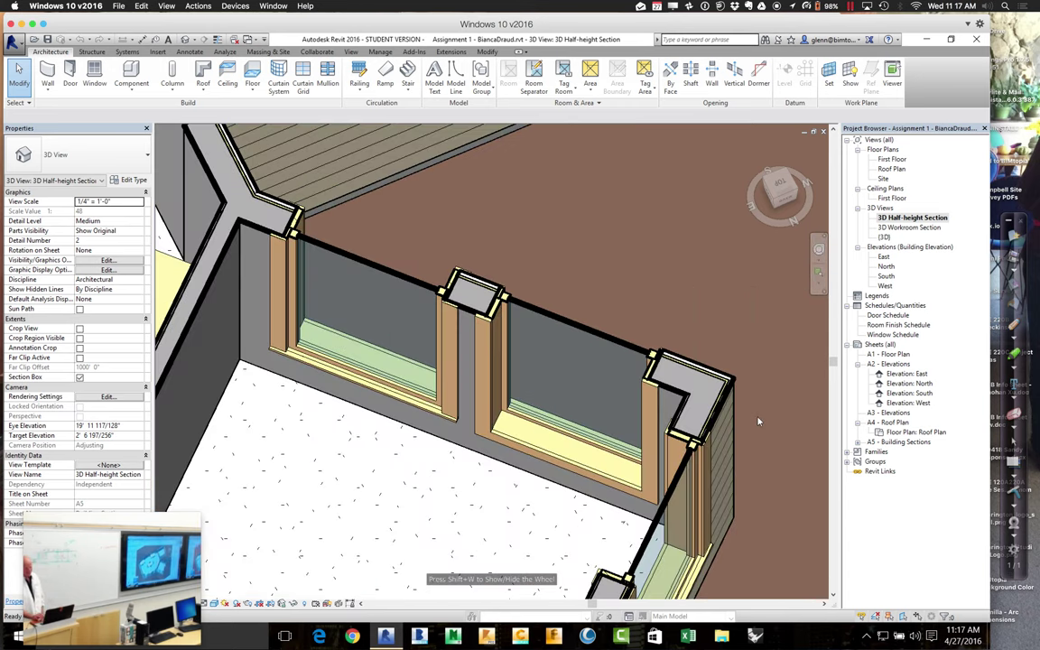
left_click(436, 373)
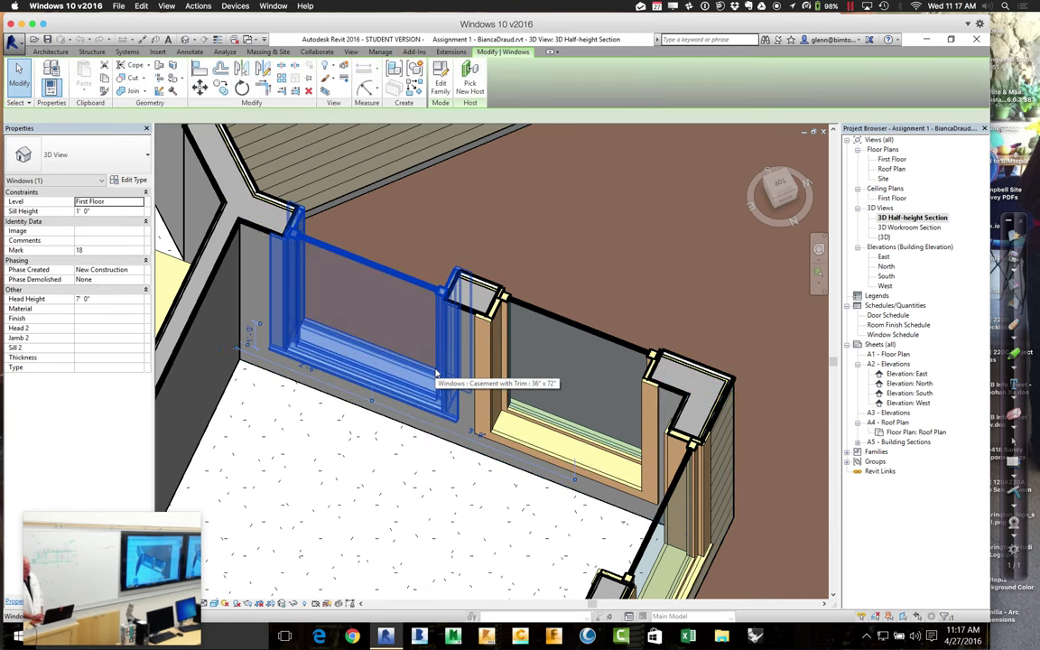
- Open the First Floor plan and inspect the angled room's casement window beside the interior wall, the wall's 2' - 6" dimension and the floor slab
left_click(677, 259)
double_click(892, 159)
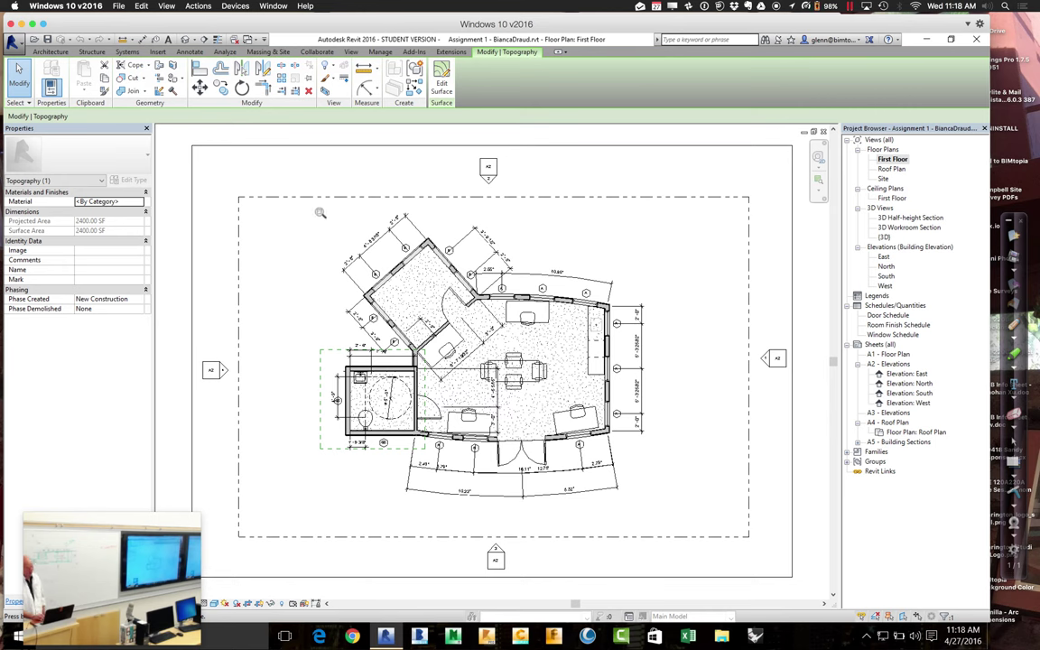
left_click_drag(336, 227, 502, 351)
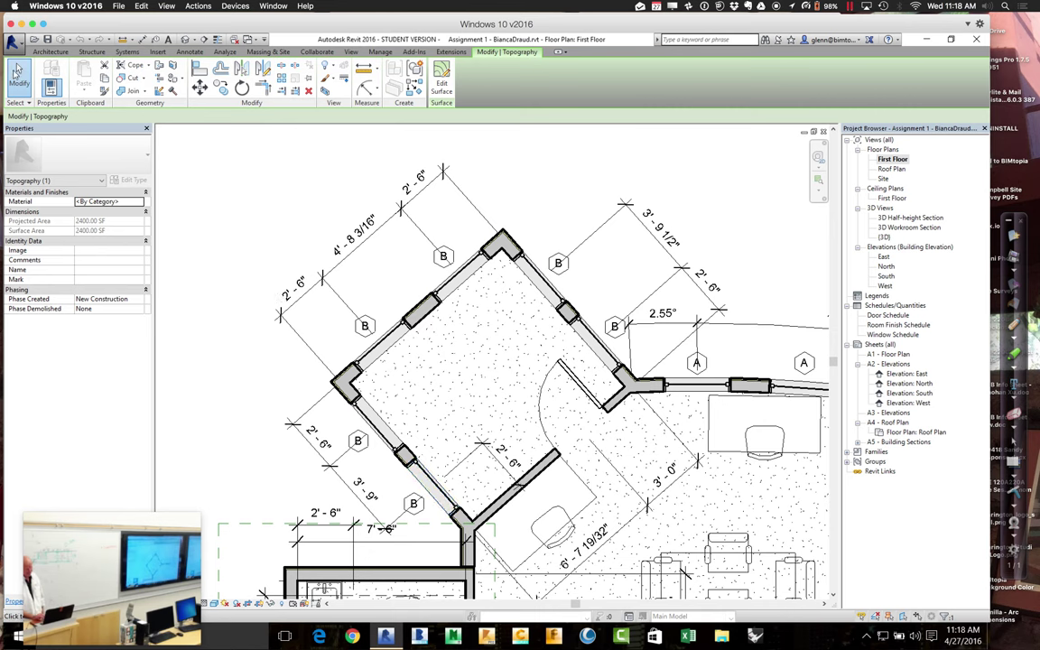
left_click(16, 72)
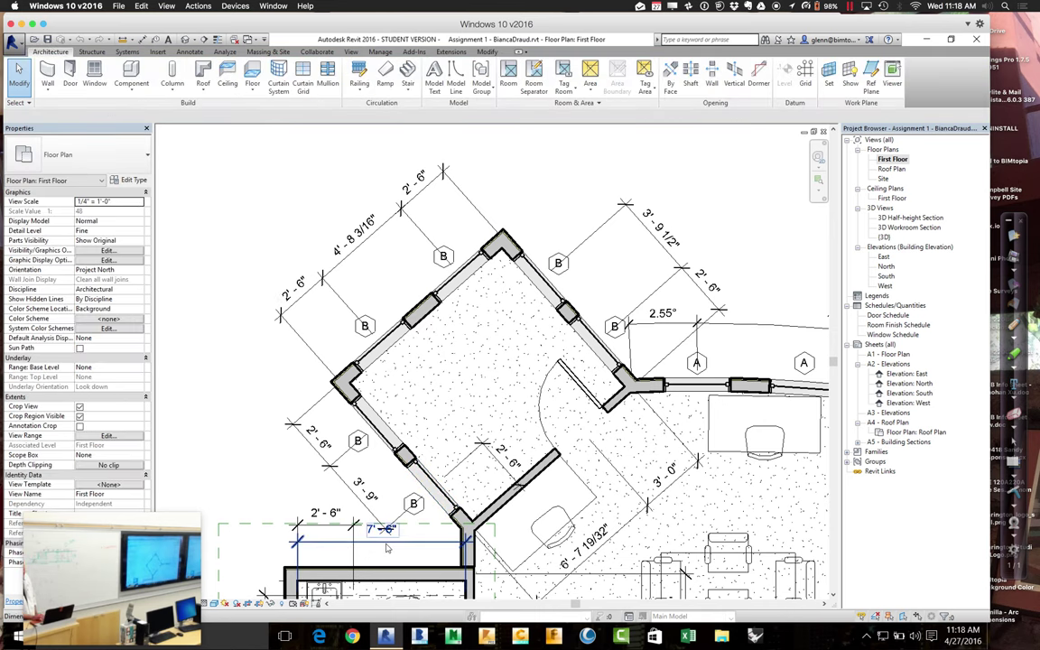
left_click(432, 492)
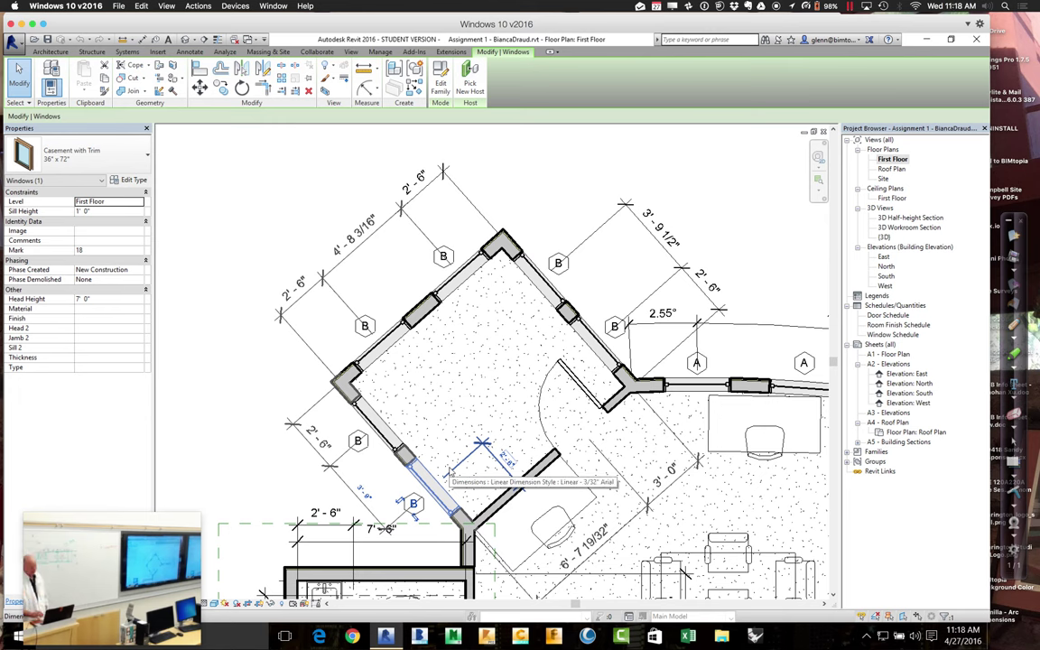
left_click(448, 473)
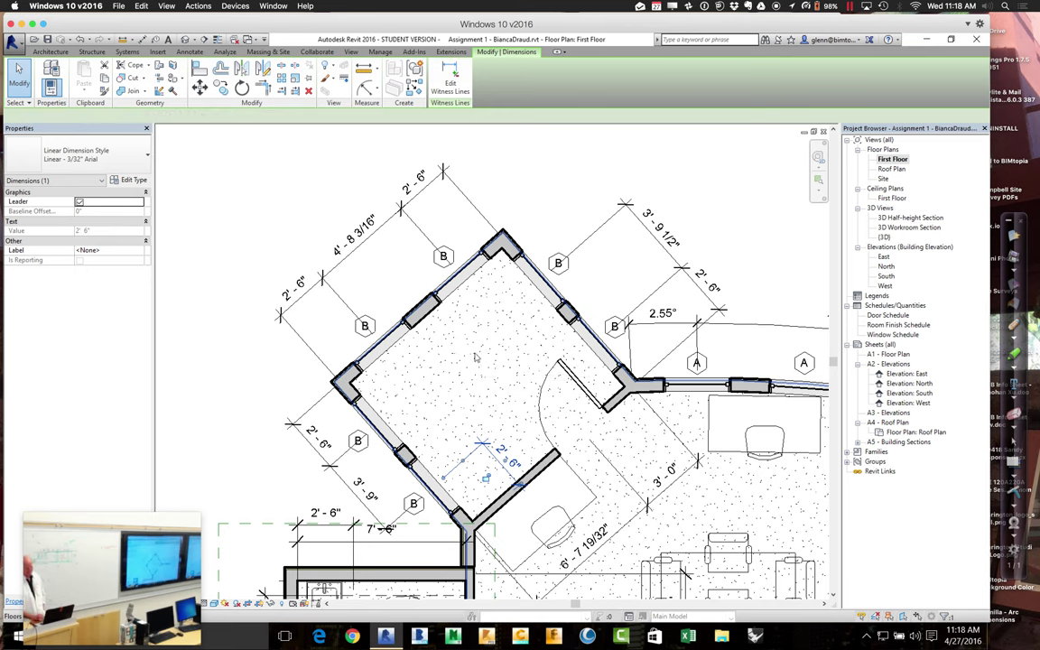
left_click(457, 327)
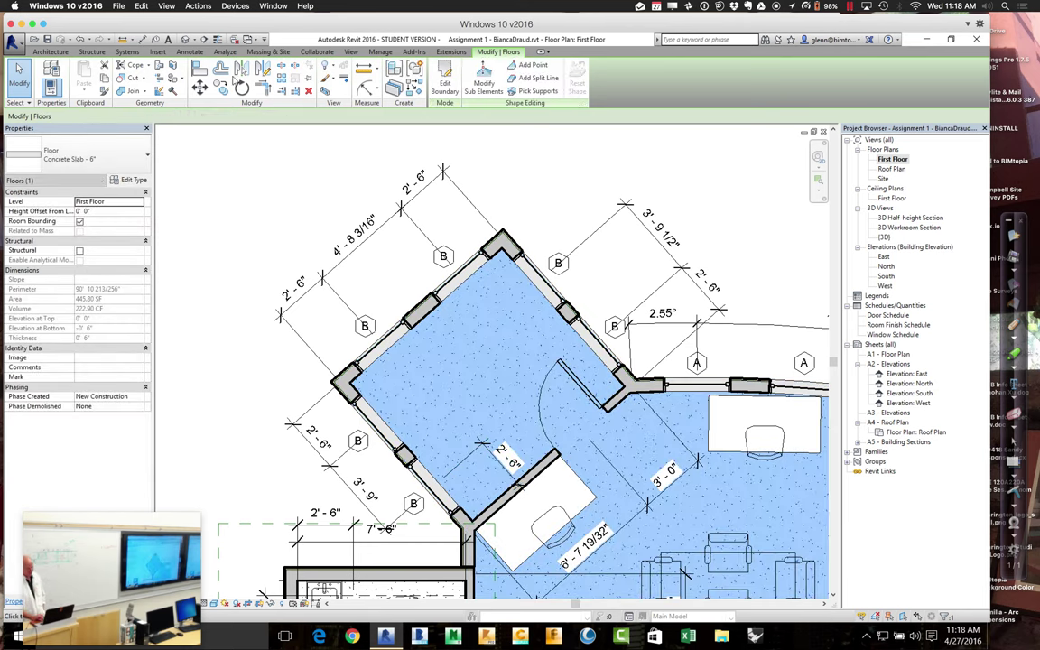
- Add an aligned overall dimension between the outer faces of the angled room's two opposite window walls, outside the existing window dimension string
left_click(195, 52)
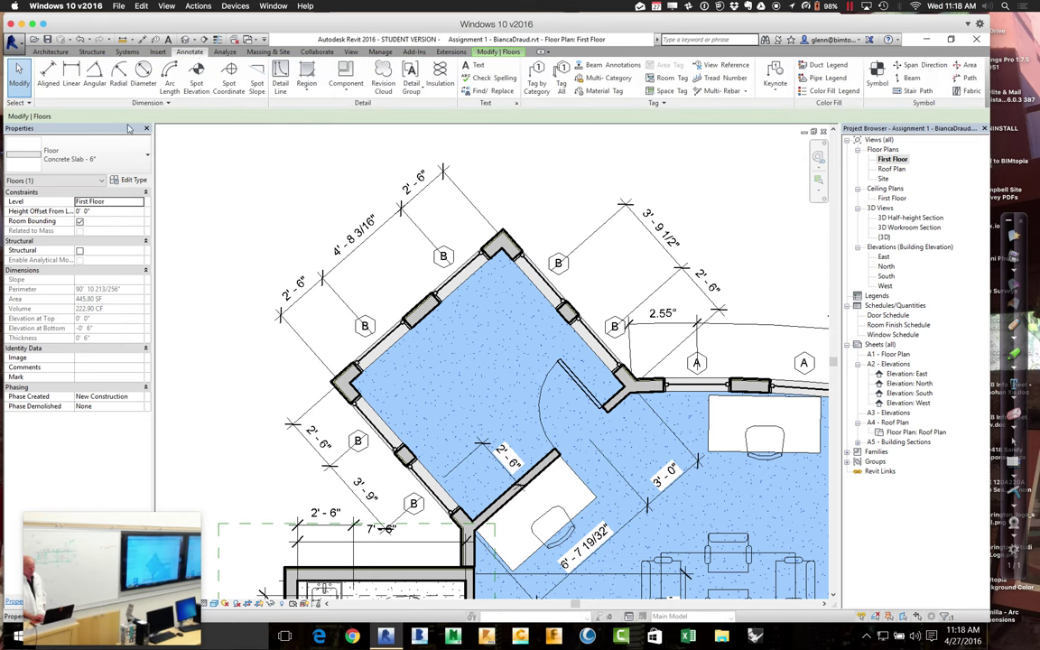
left_click(49, 83)
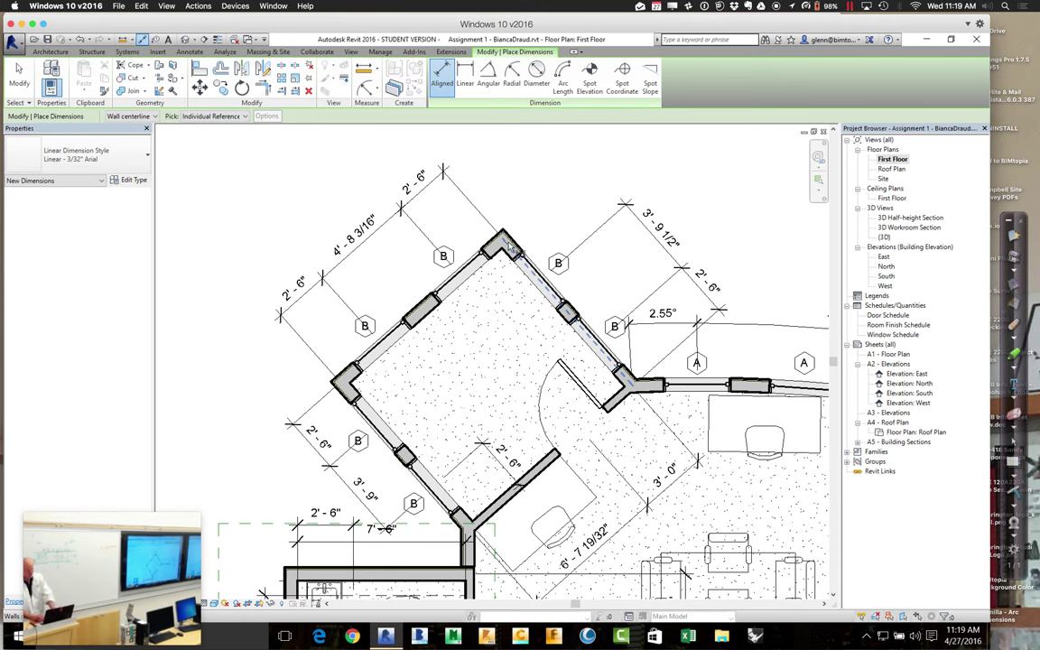
left_click(511, 242)
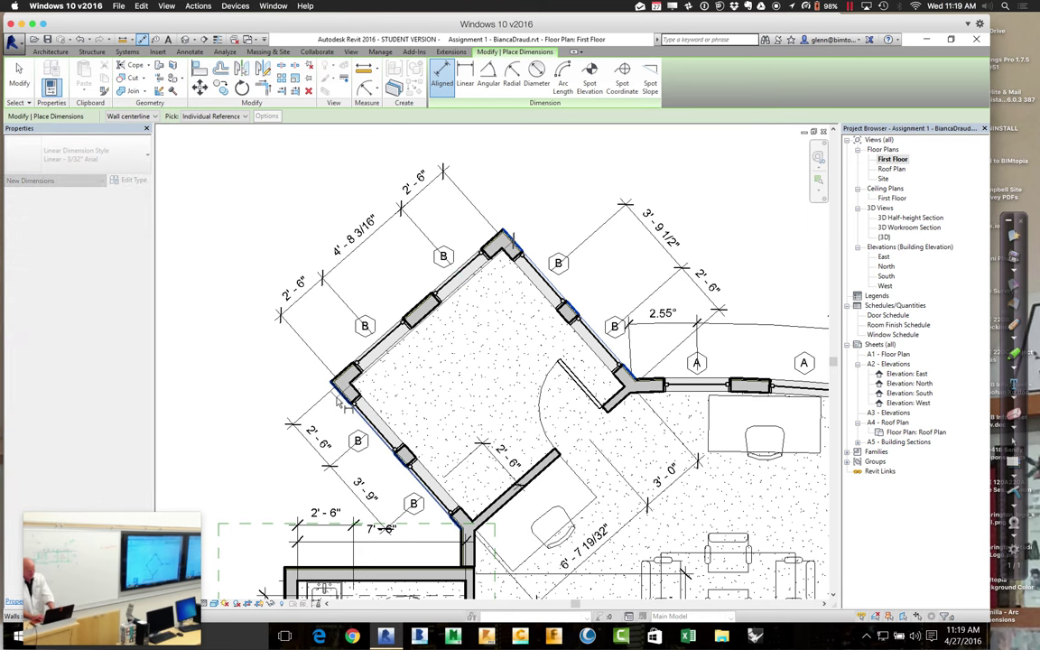
left_click(340, 403)
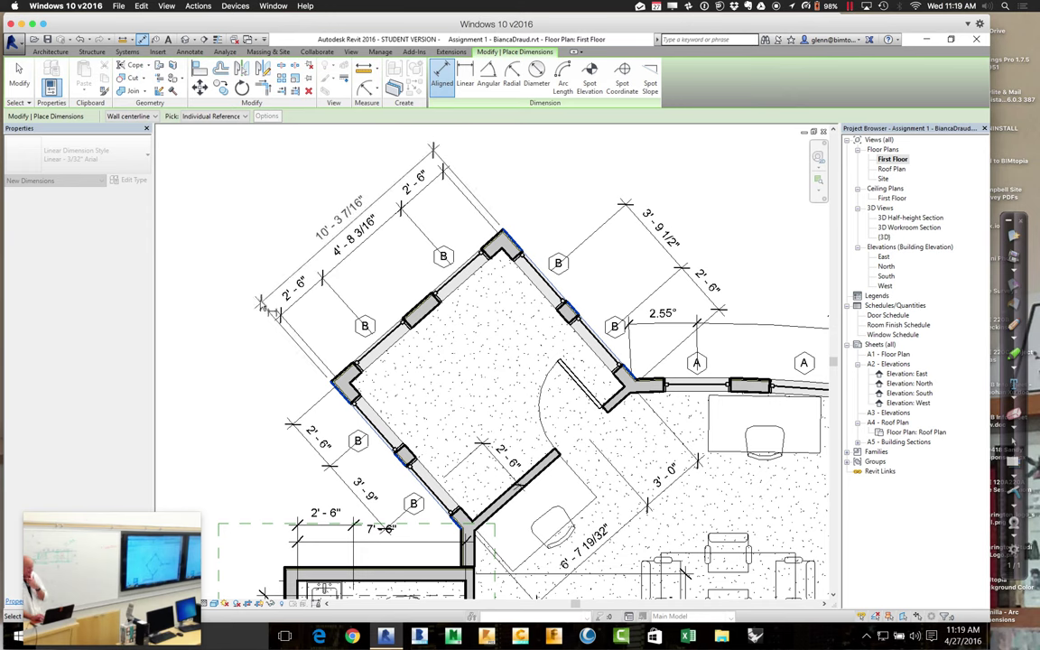
left_click(262, 307)
left_click(29, 82)
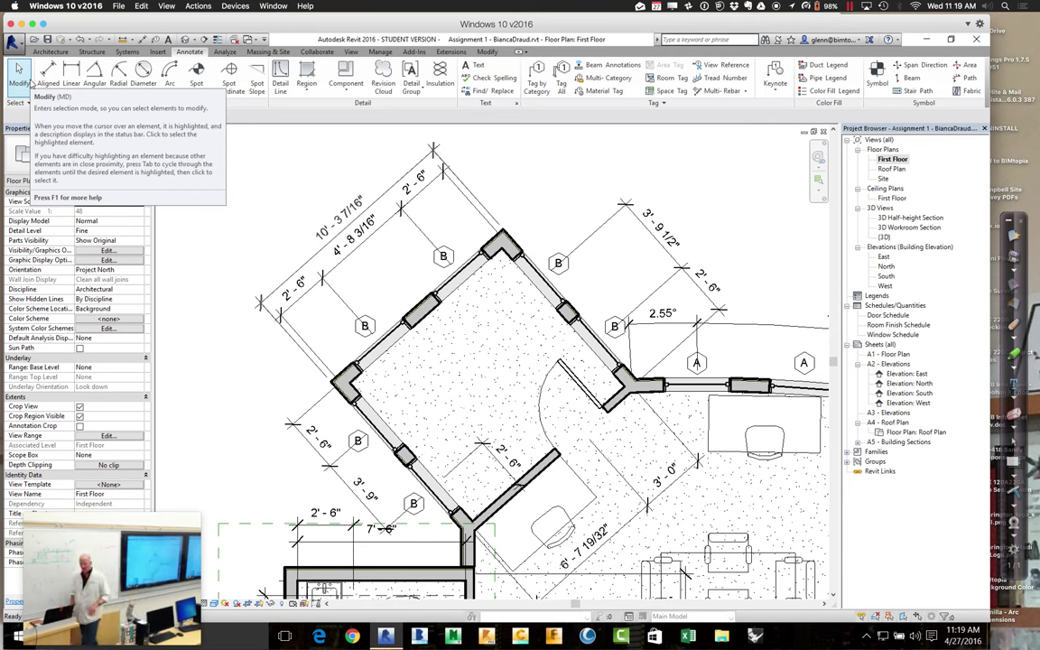
- Add an aligned overall dimension below the plan from the restroom's outer side wall to the main room's far exterior wall
key("z")
key("f")
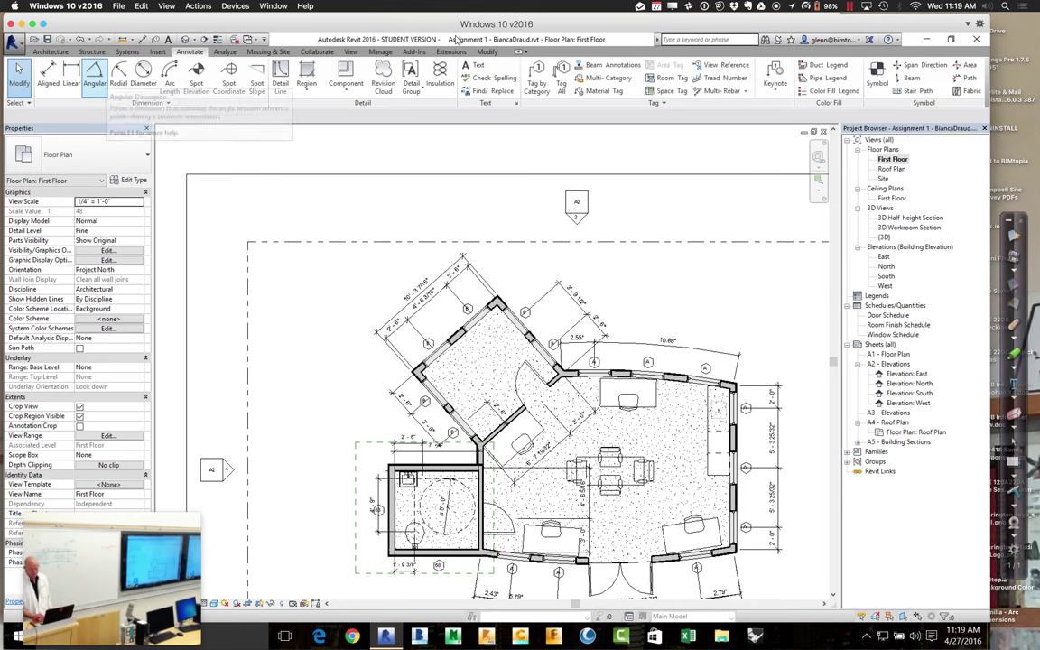
left_click_drag(833, 363, 832, 415)
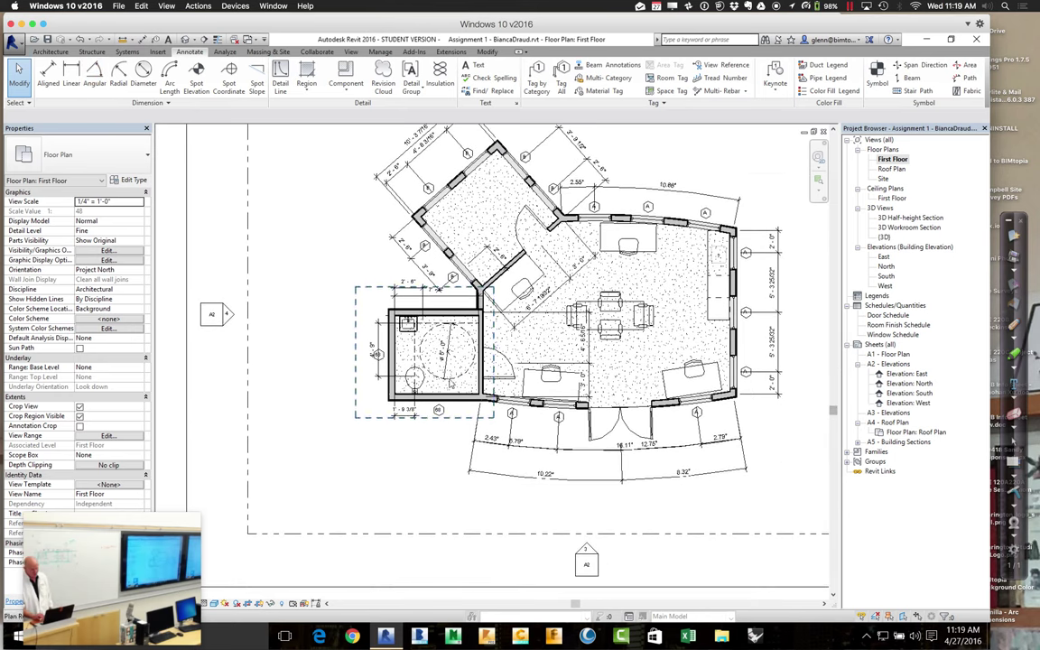
left_click(48, 76)
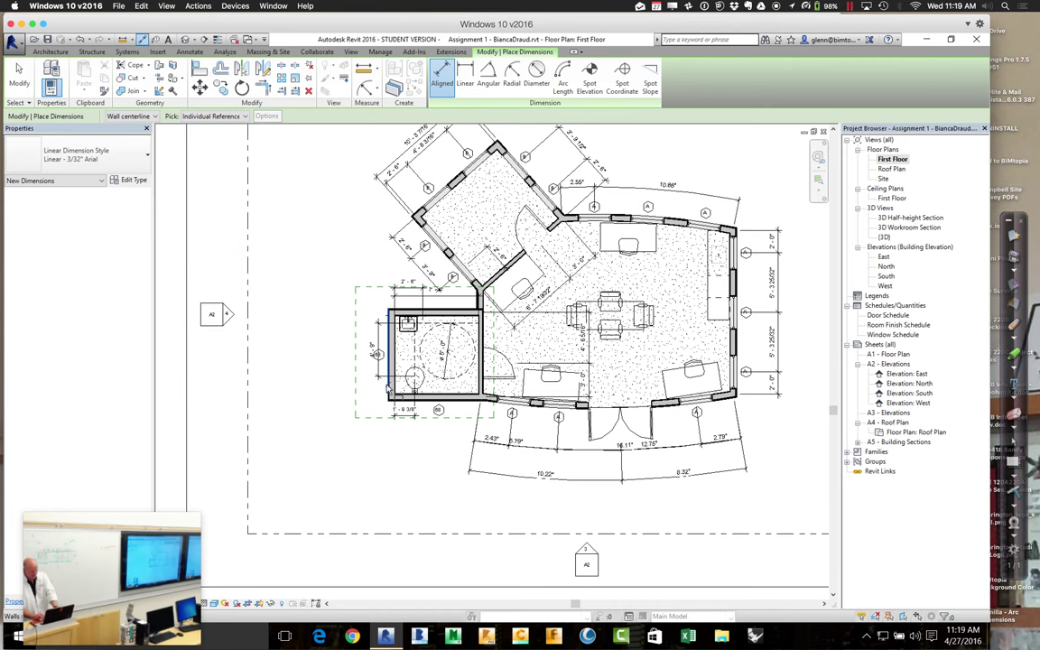
left_click(388, 386)
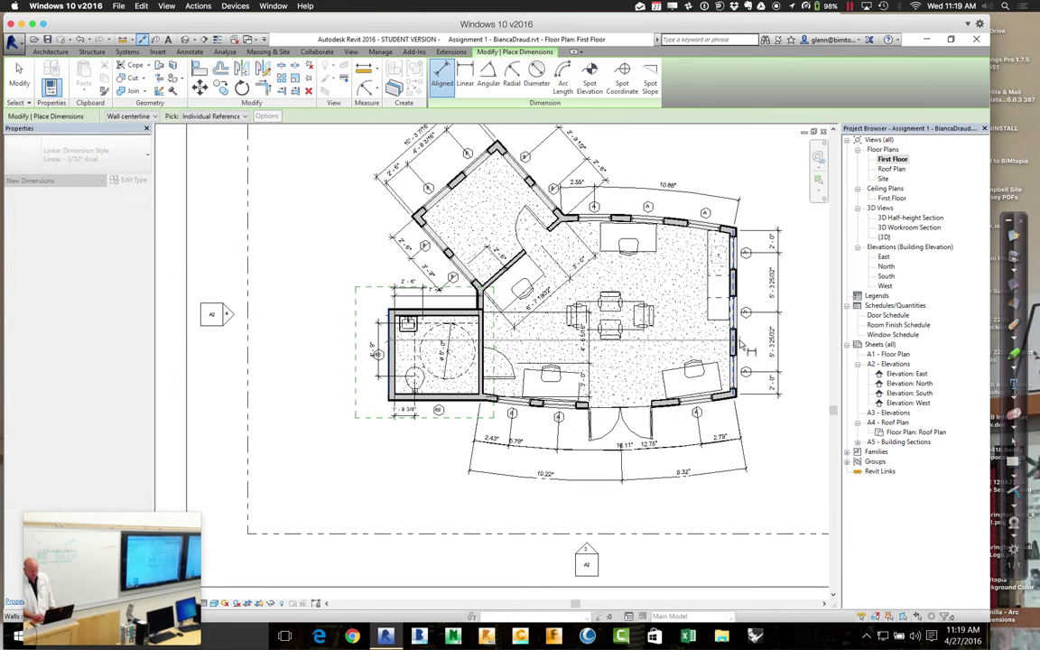
left_click(741, 345)
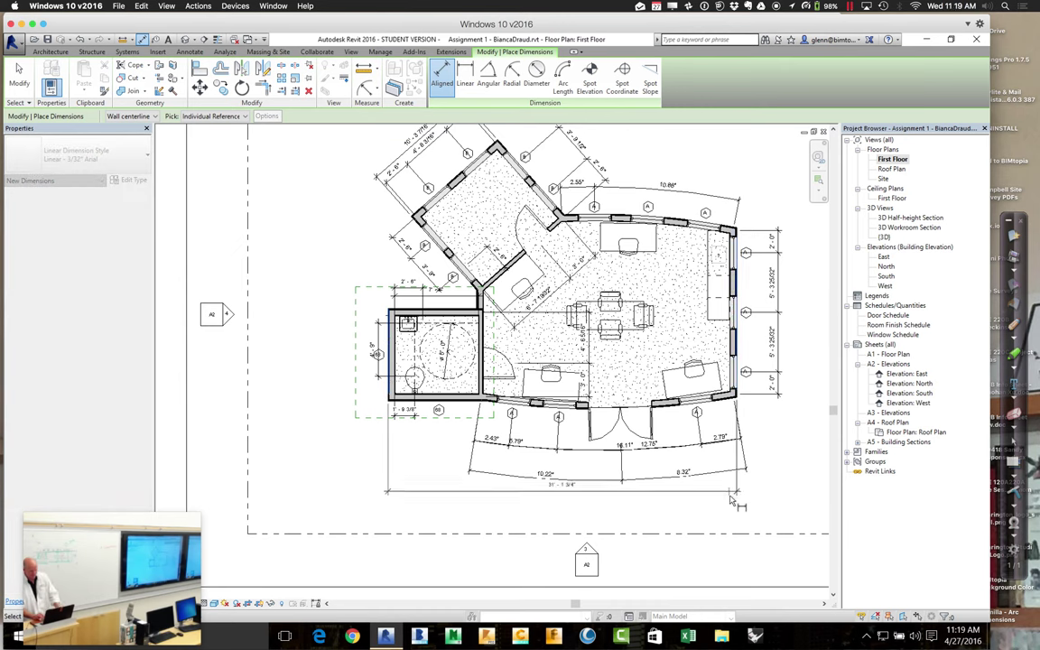
left_click(731, 522)
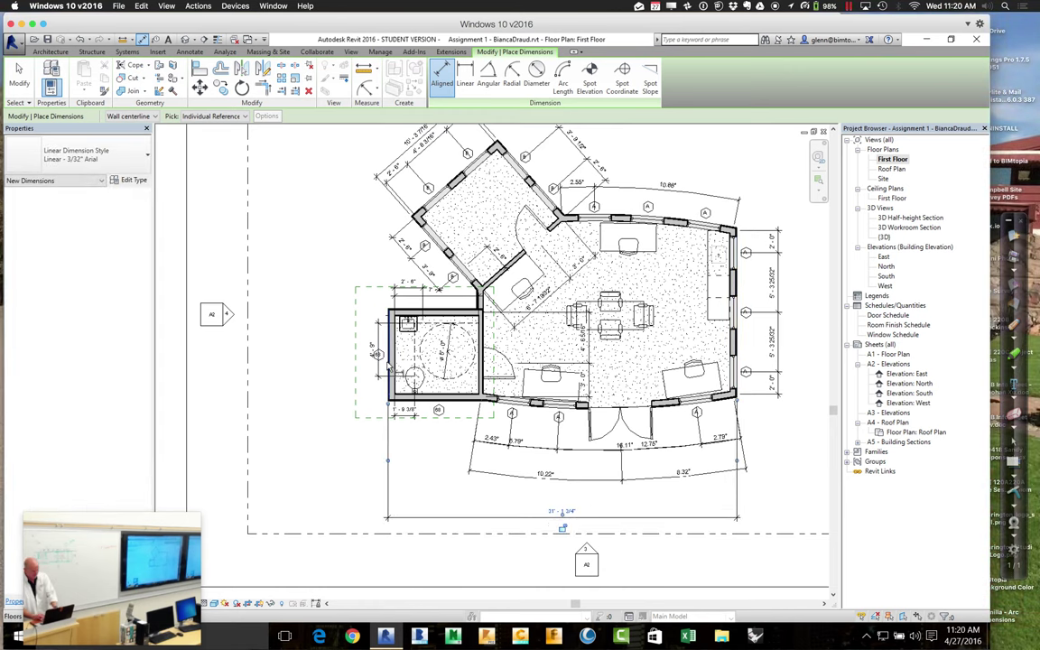
- Add an aligned dimension string just inside the overall one, from the restroom's outer wall through its door wall to the far exterior wall
left_click(388, 366)
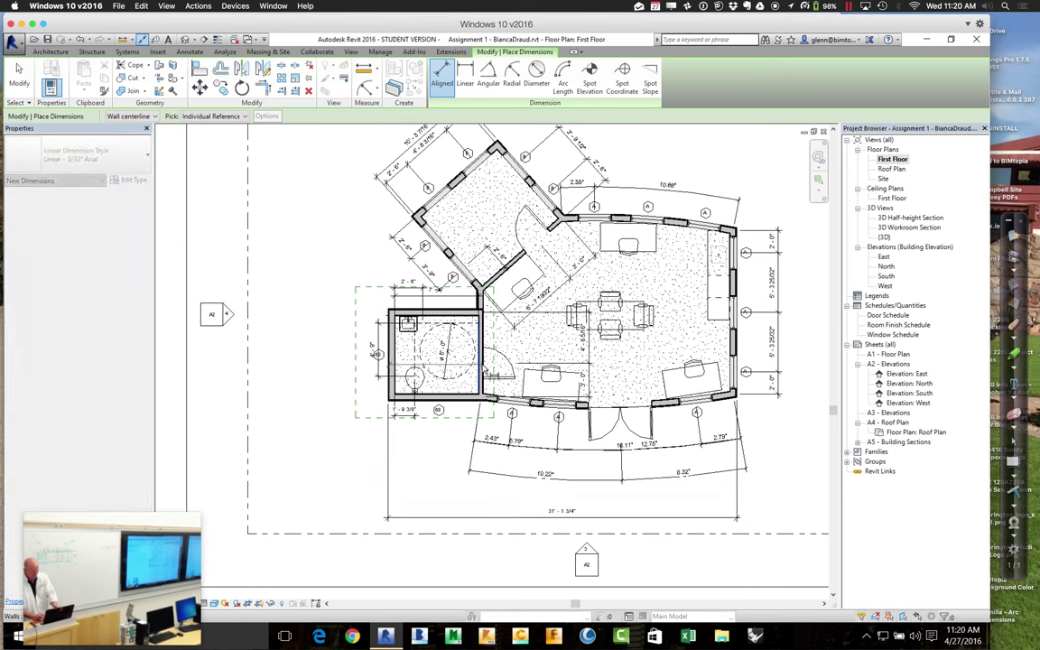
left_click(484, 366)
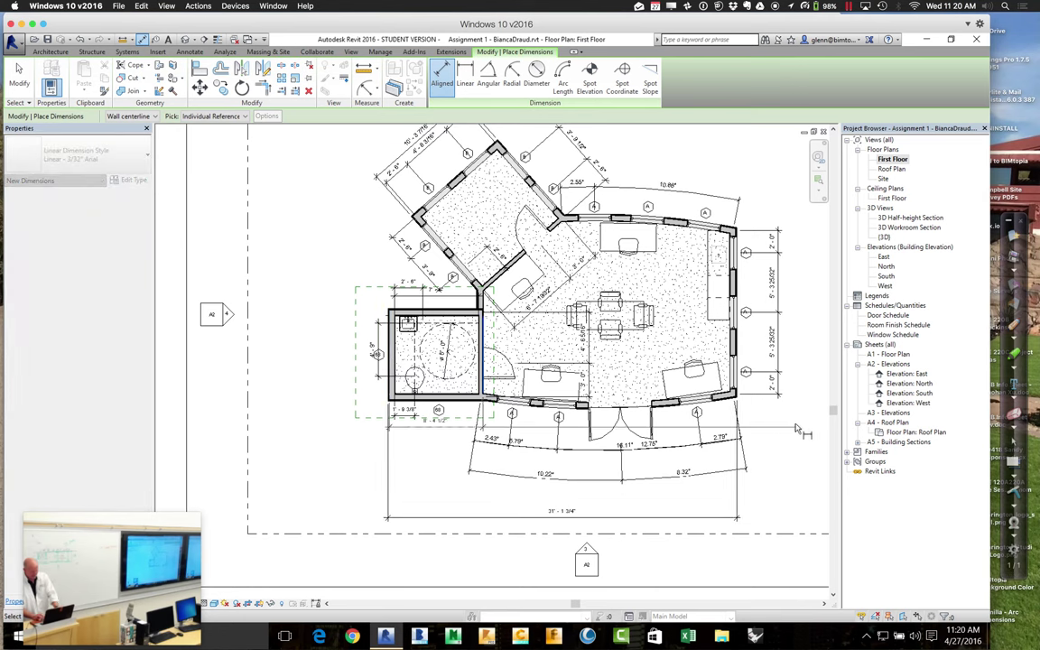
left_click(739, 341)
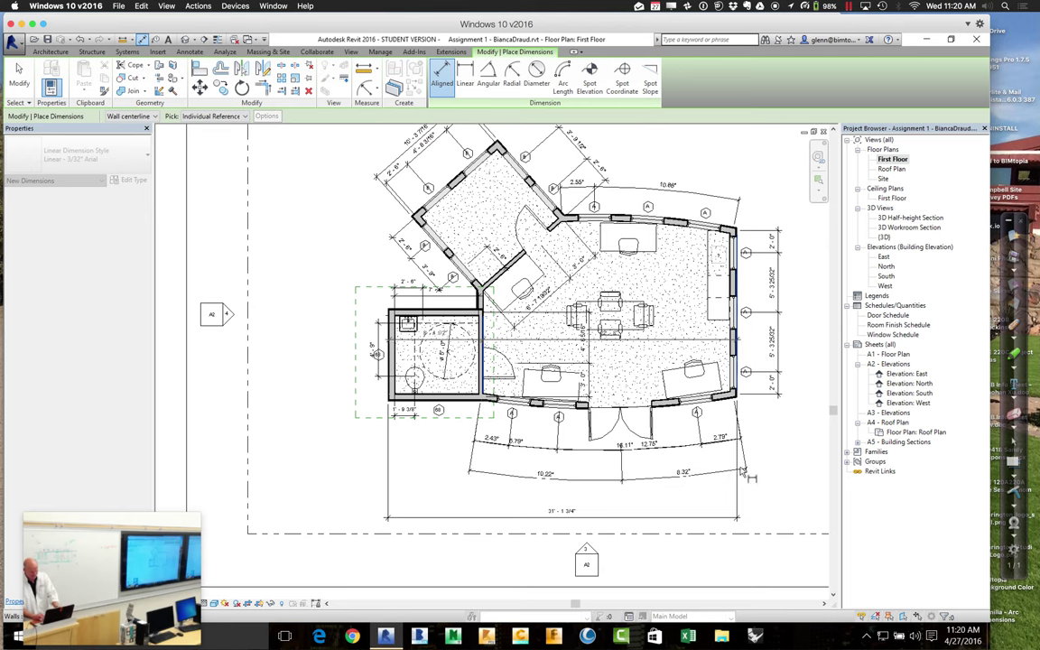
left_click(742, 511)
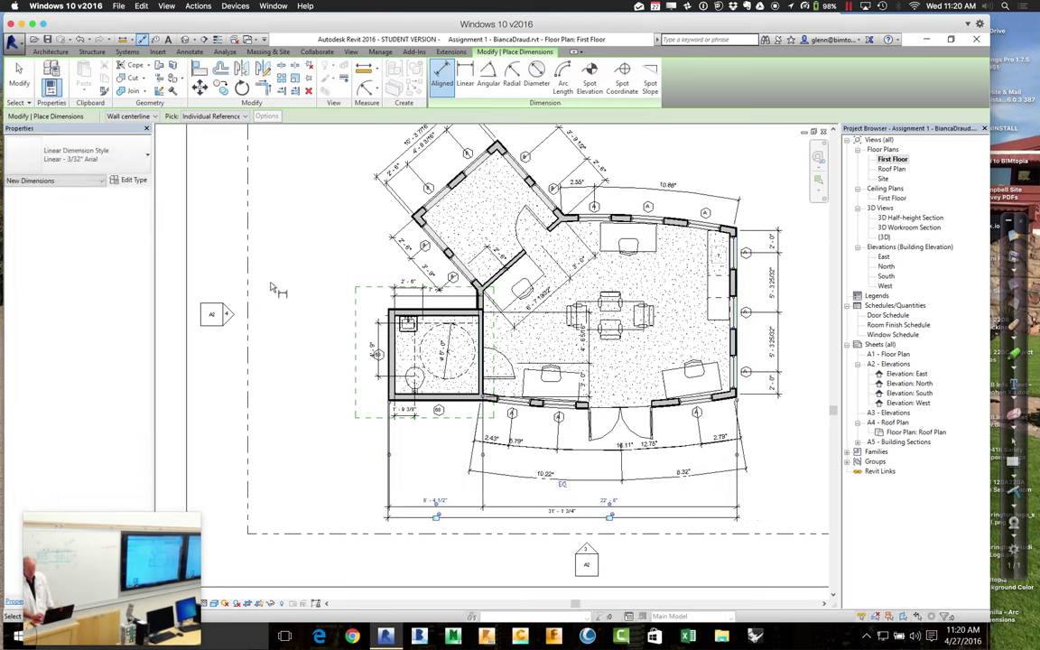
left_click(19, 78)
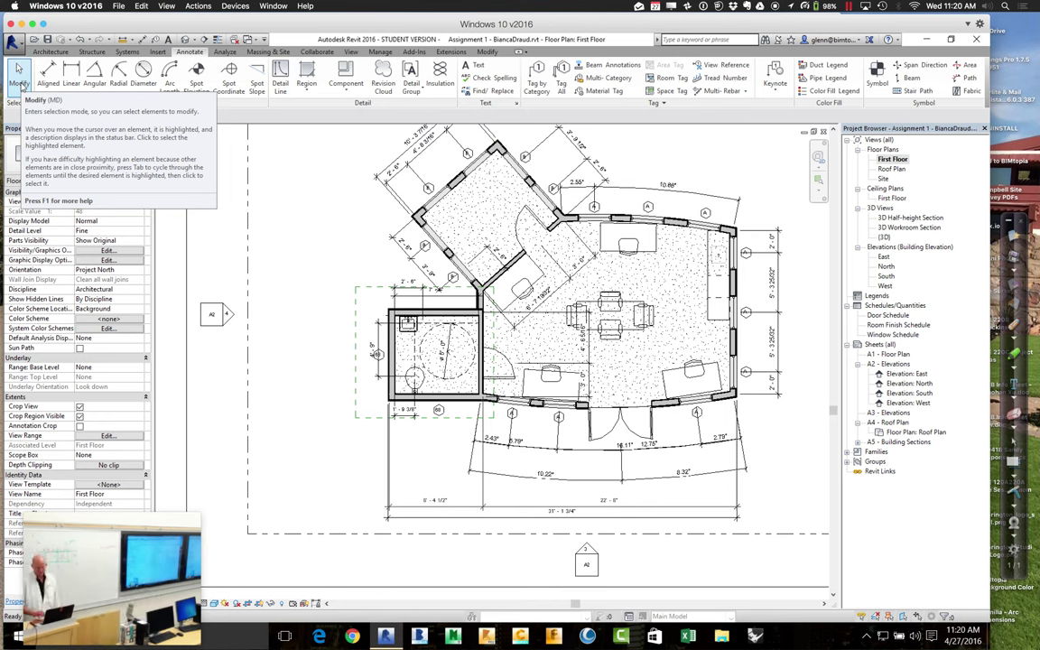
- Mark up the restroom's toilet offset and the area along its door wall in red screen ink, clearing each markup
left_click(1013, 352)
left_click_drag(395, 400, 398, 431)
left_click_drag(418, 391, 417, 424)
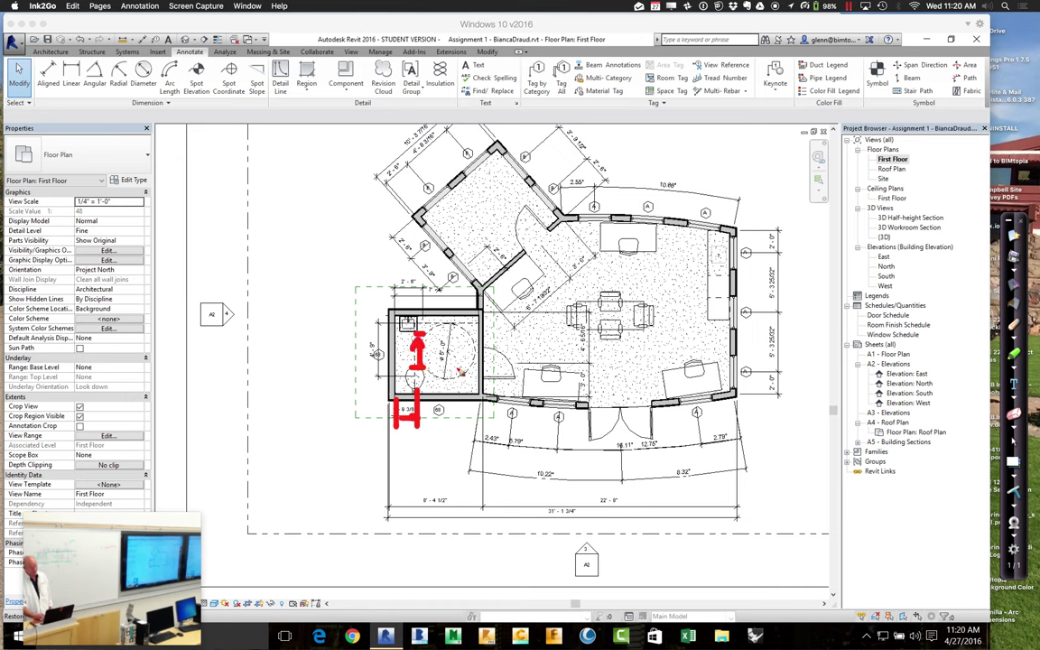
left_click(1013, 512)
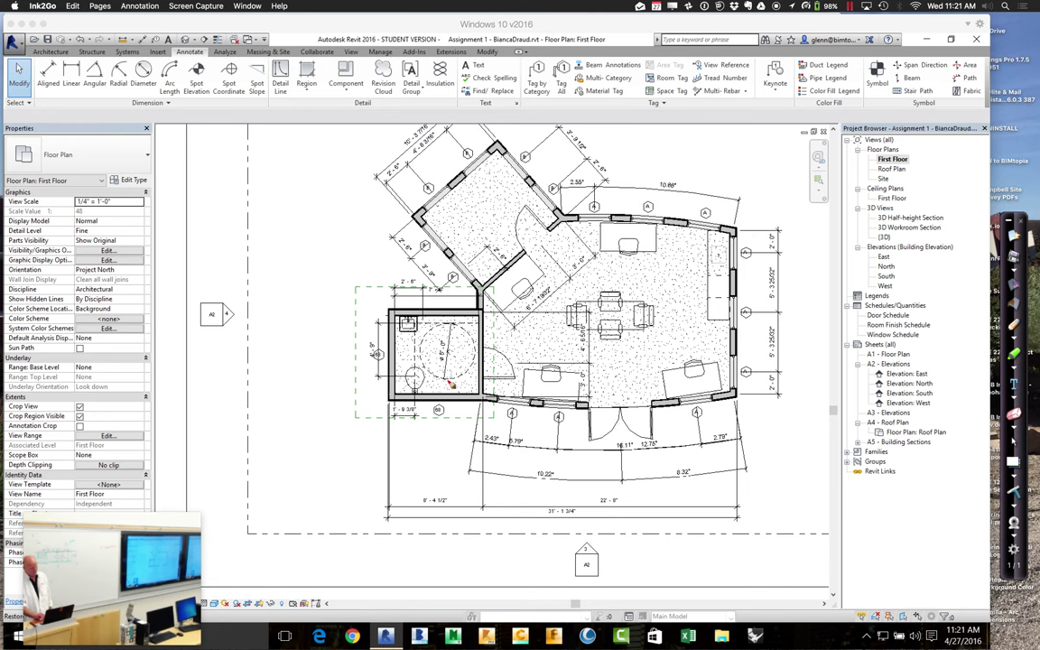
left_click_drag(447, 372, 476, 382)
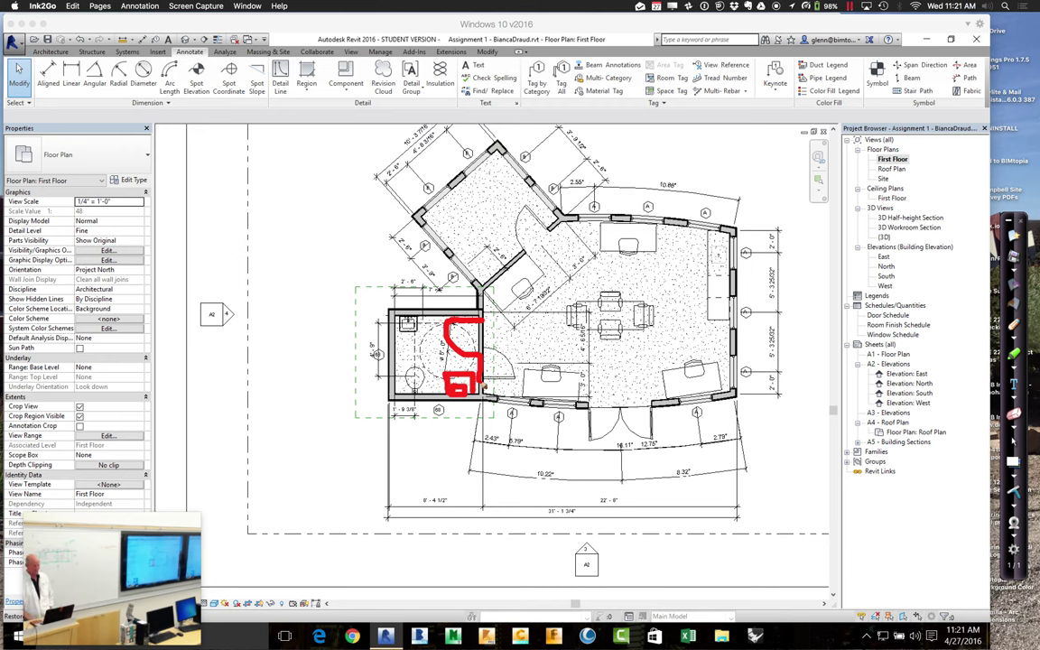
left_click(1013, 498)
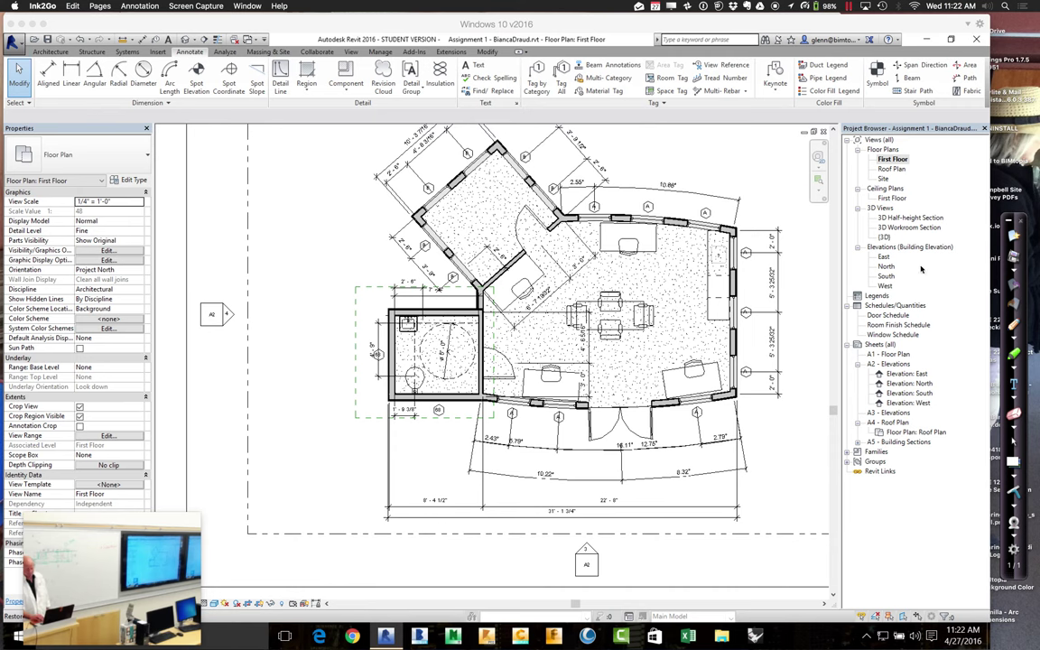
- Open the {3D} view, orbit to an angled view of the house, and raise the section box's upper face above the roof
double_click(885, 237)
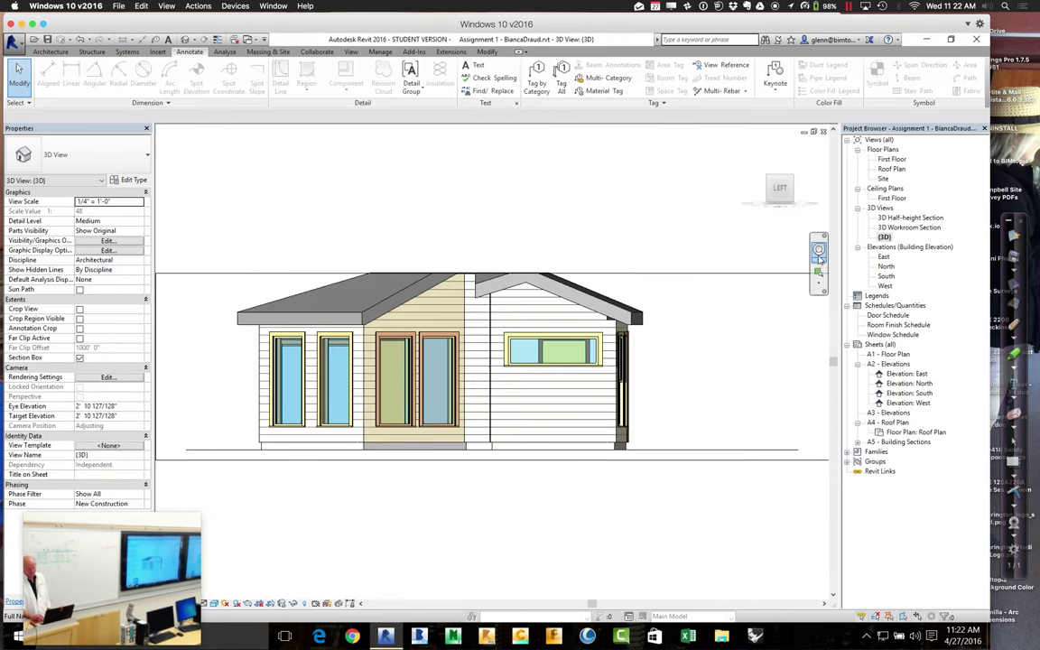
left_click(818, 250)
left_click_drag(759, 309, 628, 291)
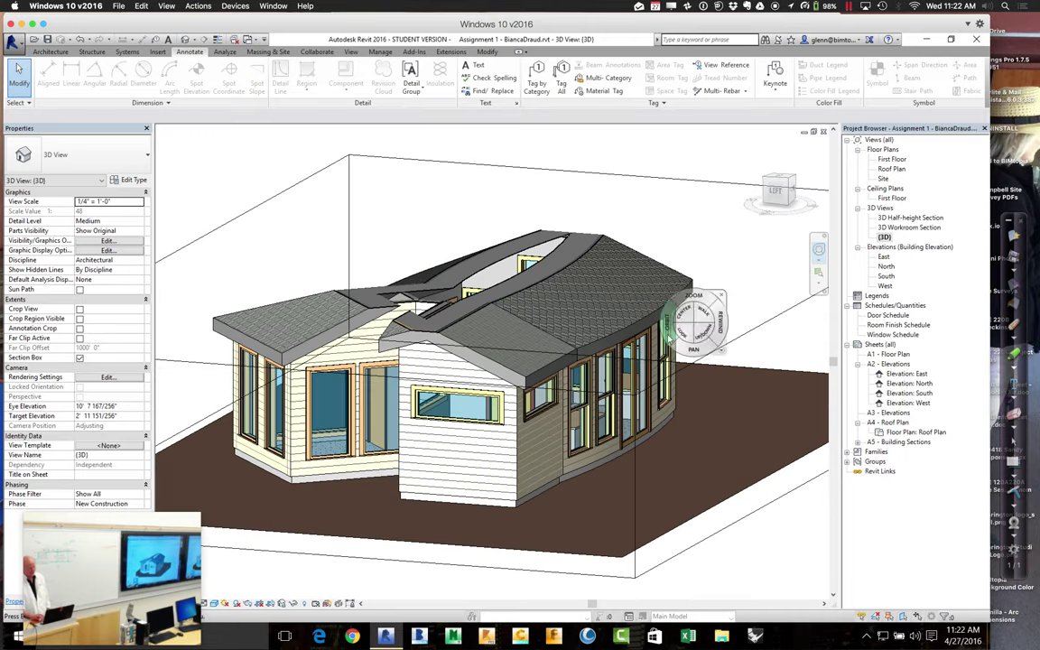
left_click(296, 188)
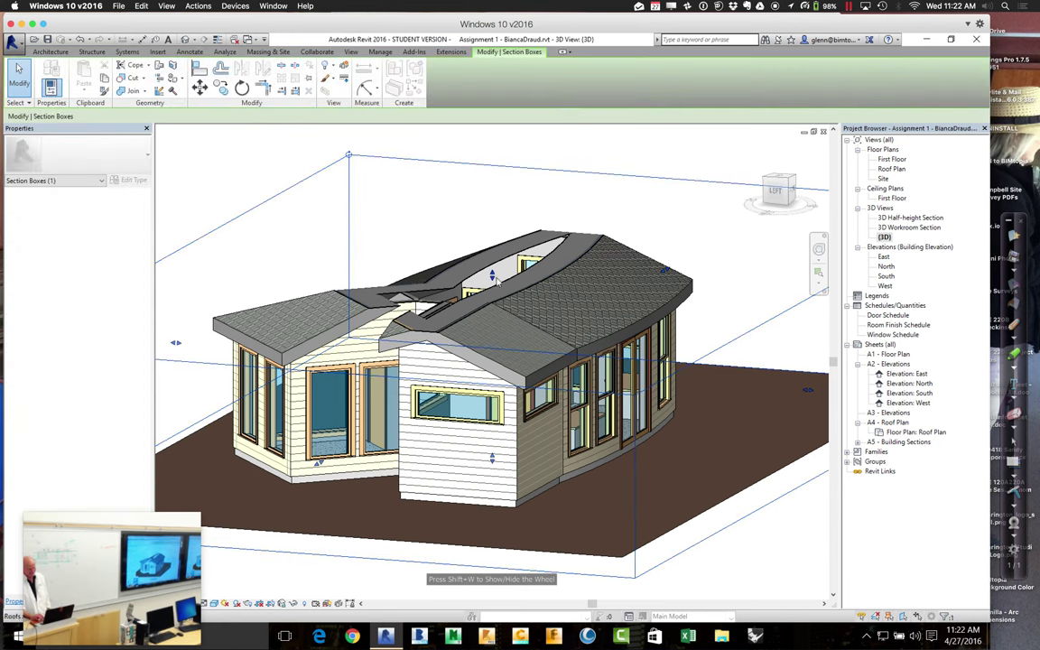
left_click_drag(492, 274, 492, 203)
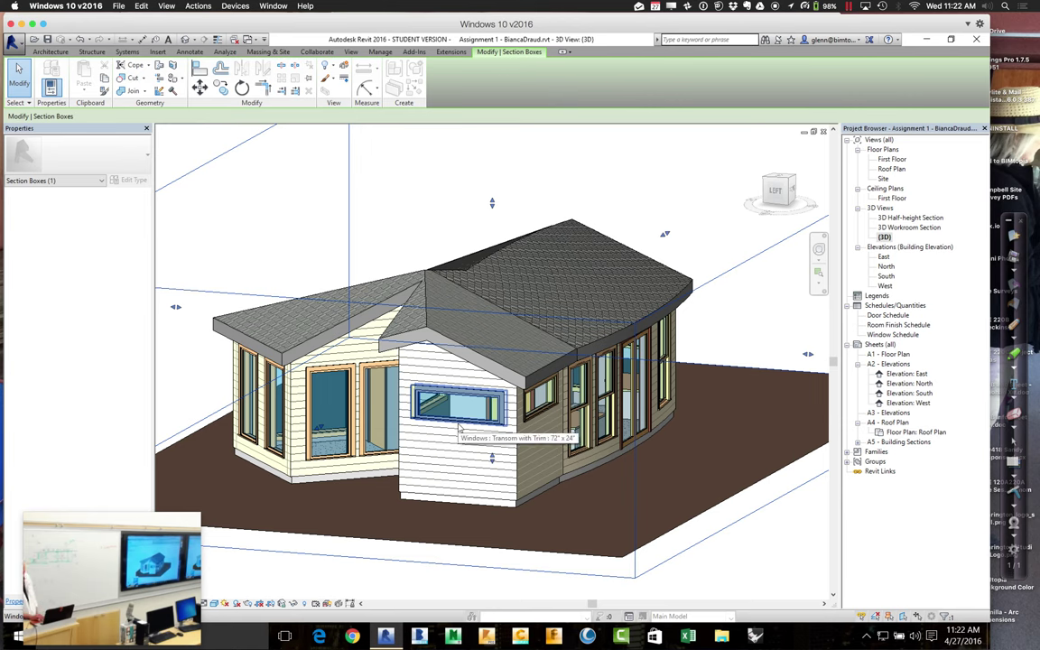
- Compare the restroom's transom windows with the nearby double hung window, and set both 72" x 24" transoms' head height to 7' 0"
left_click(459, 431)
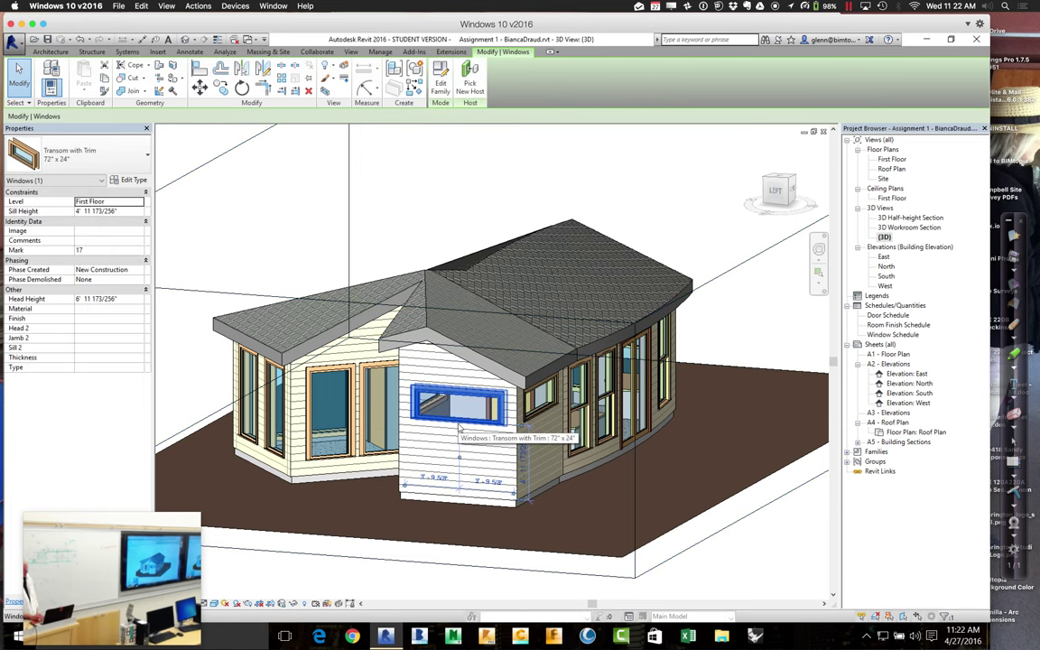
left_click(585, 420)
left_click_drag(585, 421, 608, 402)
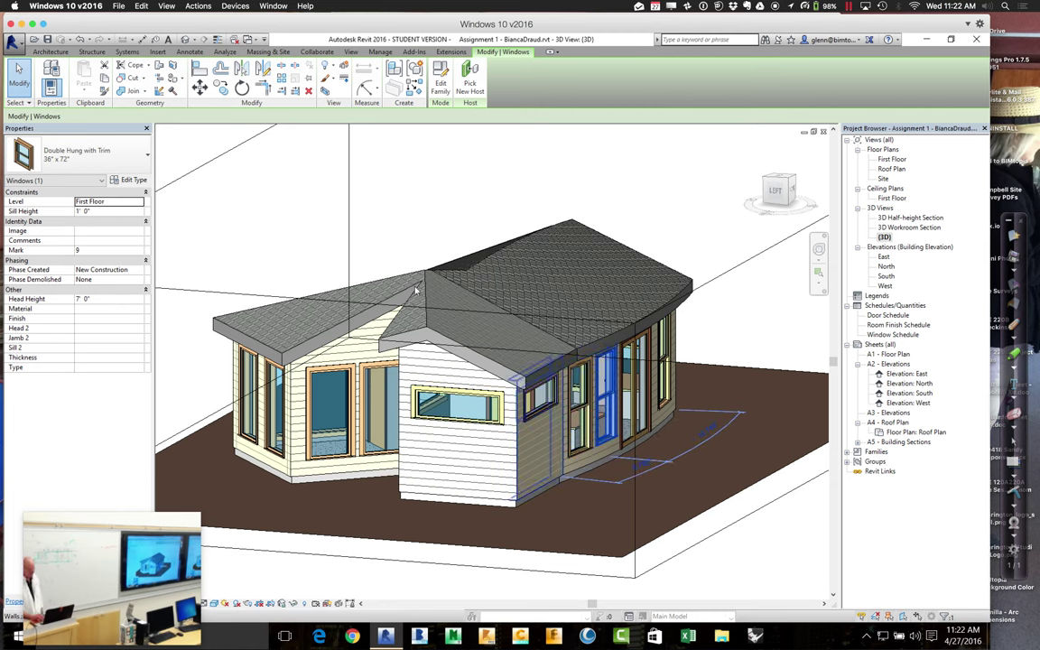
left_click(534, 417)
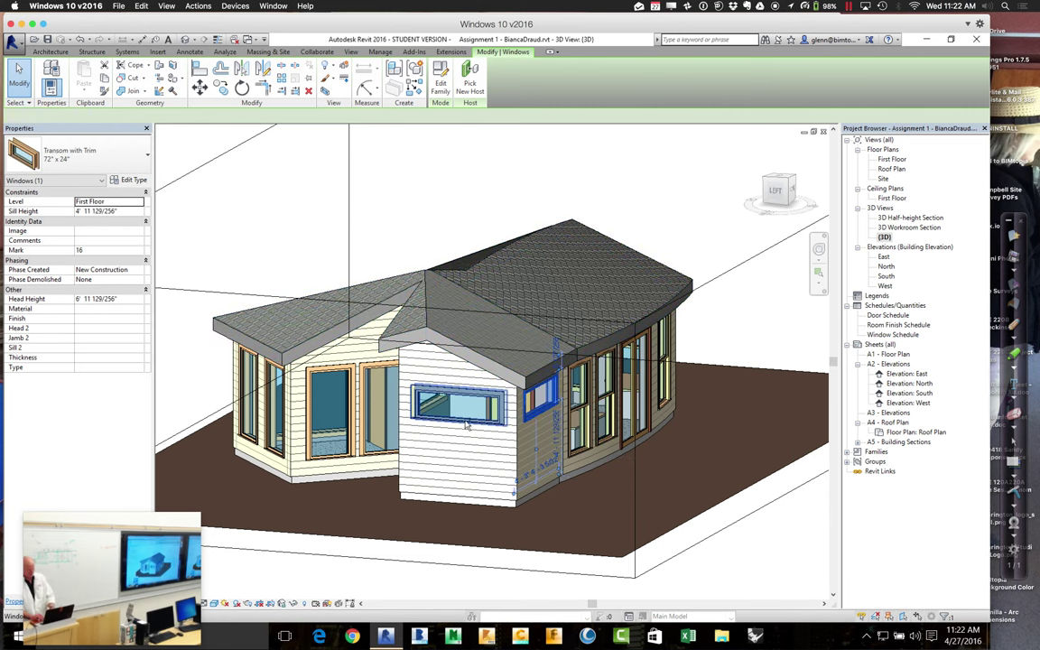
left_click(467, 424, "ctrl")
left_click(131, 301)
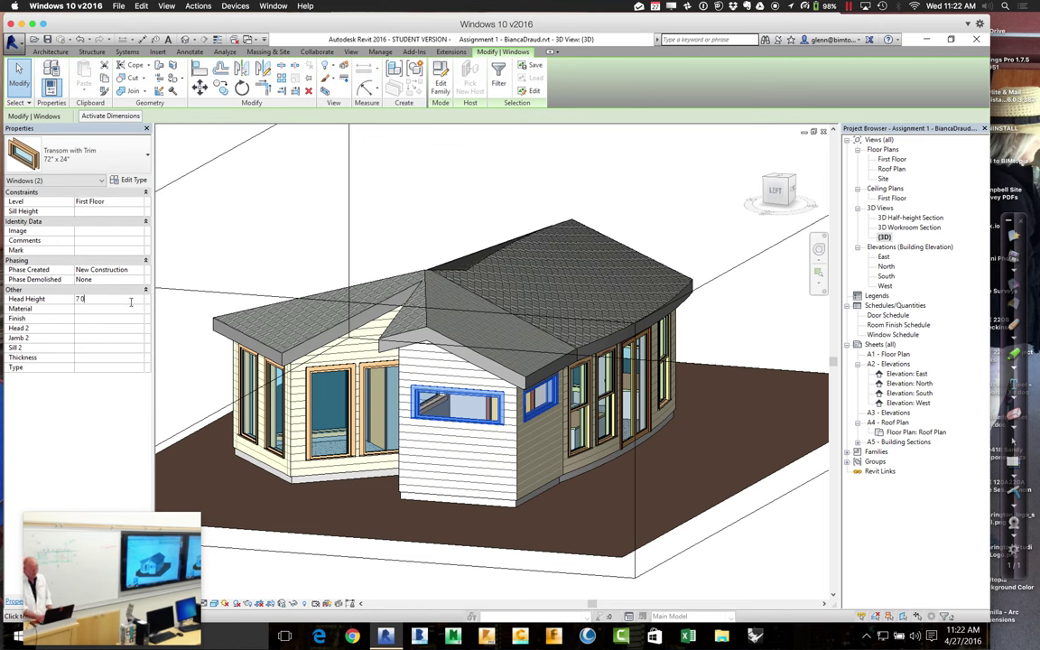
key("Return")
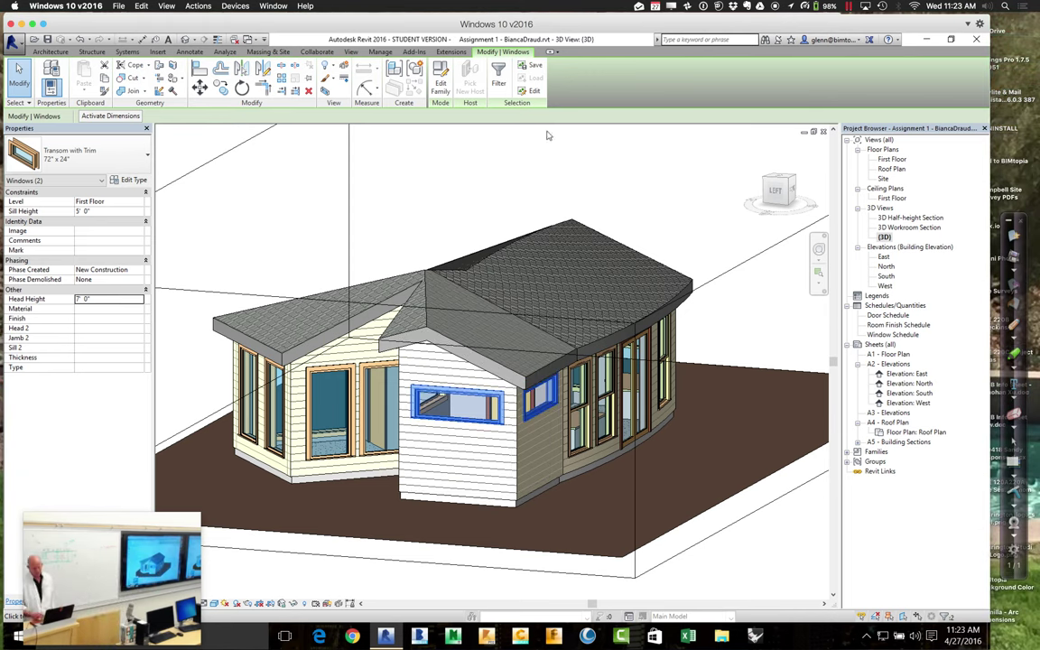
- In the First Floor plan, set the cut plane offset of the plan region around the restroom to 6' 0"
double_click(890, 160)
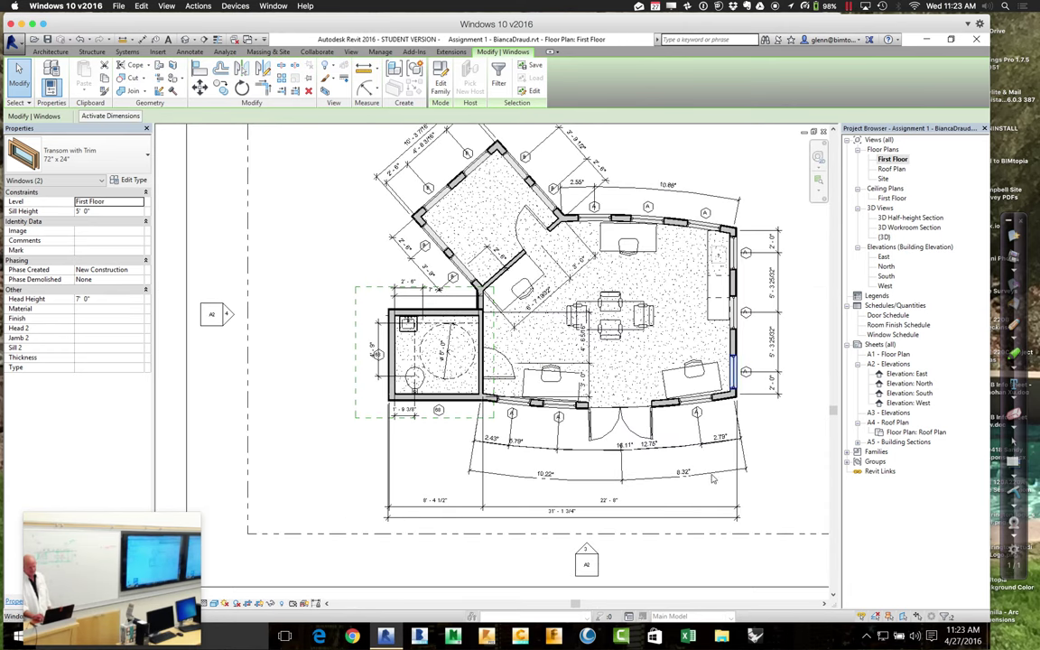
left_click(801, 185)
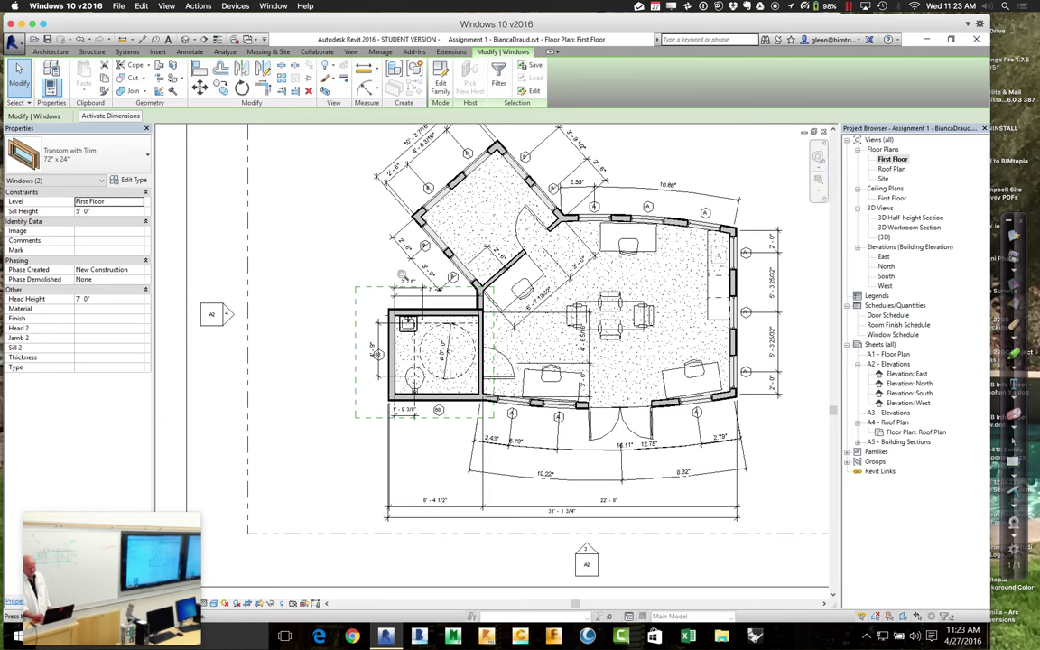
left_click_drag(339, 268, 516, 438)
left_click(521, 465)
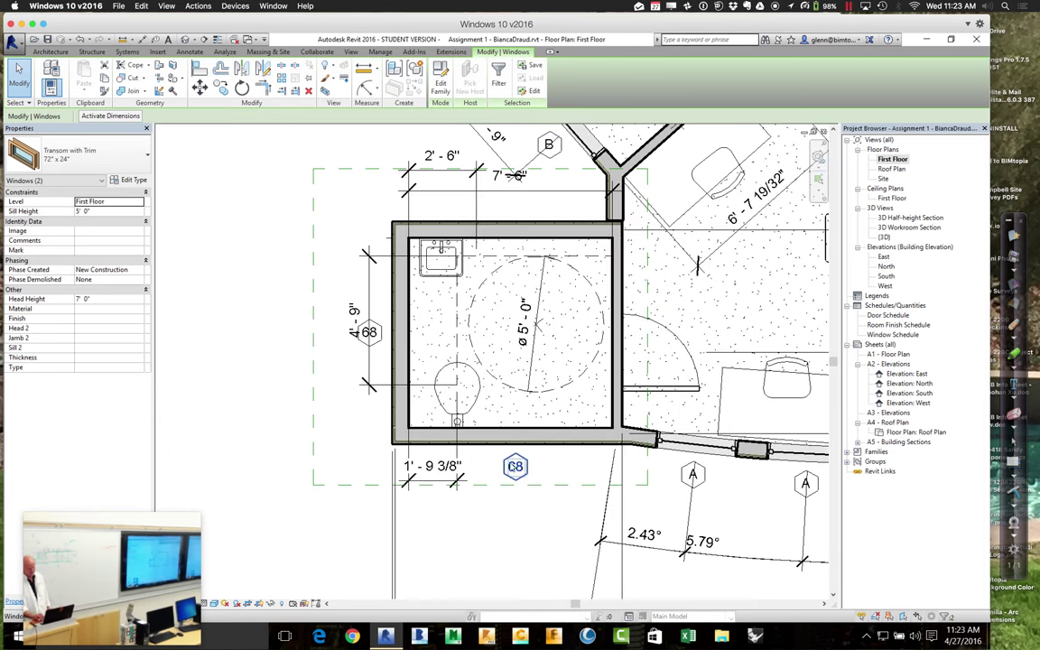
left_click(315, 431)
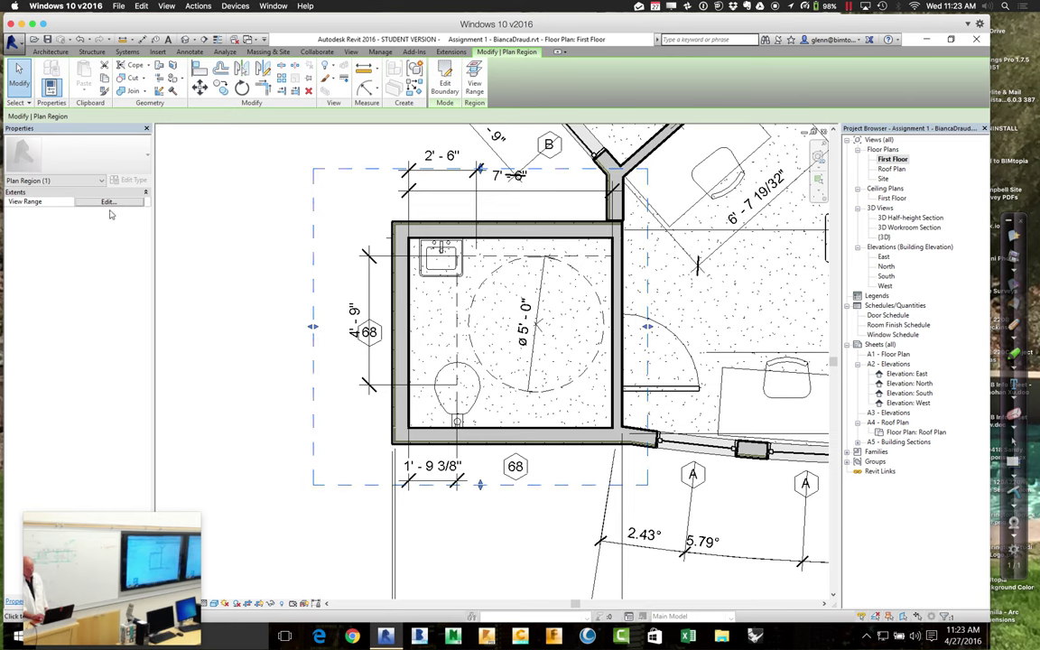
left_click(110, 204)
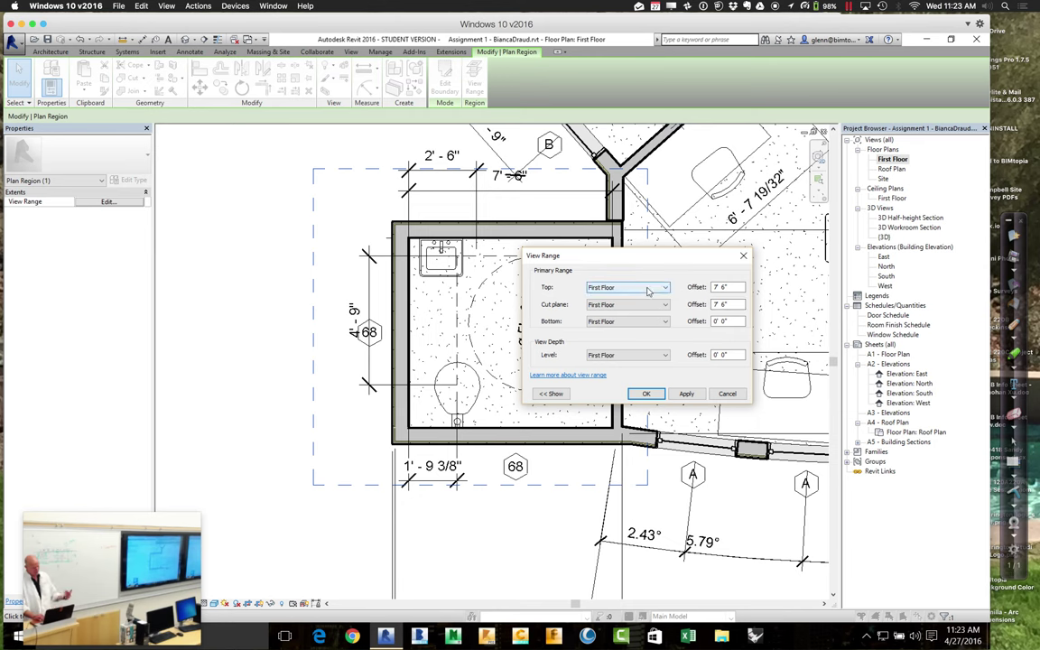
left_click(716, 307)
double_click(716, 306)
type("6")
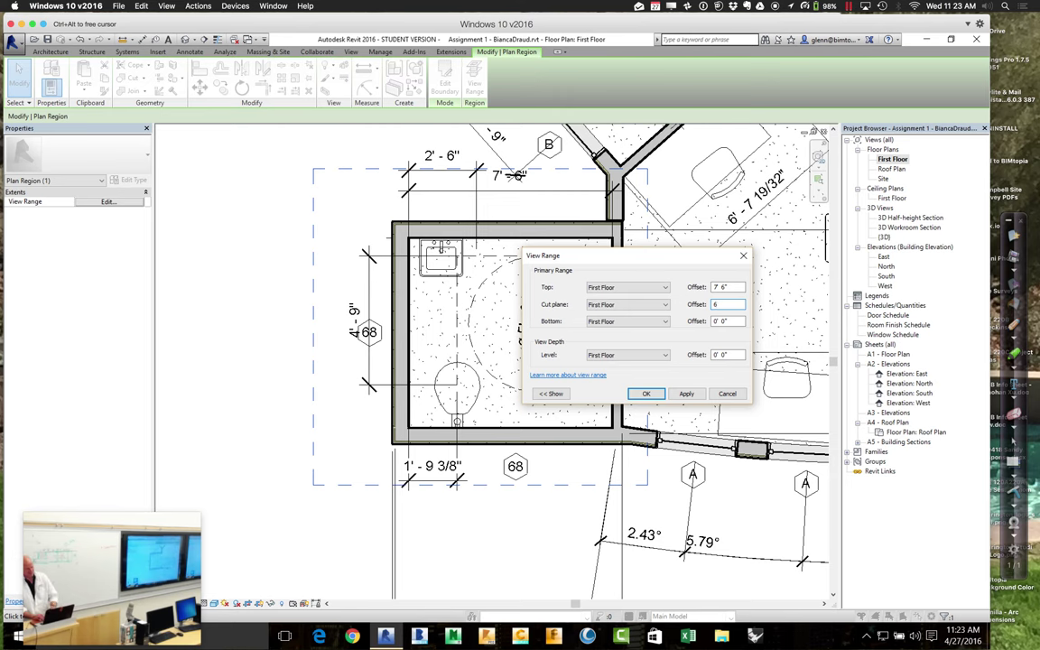
left_click(698, 394)
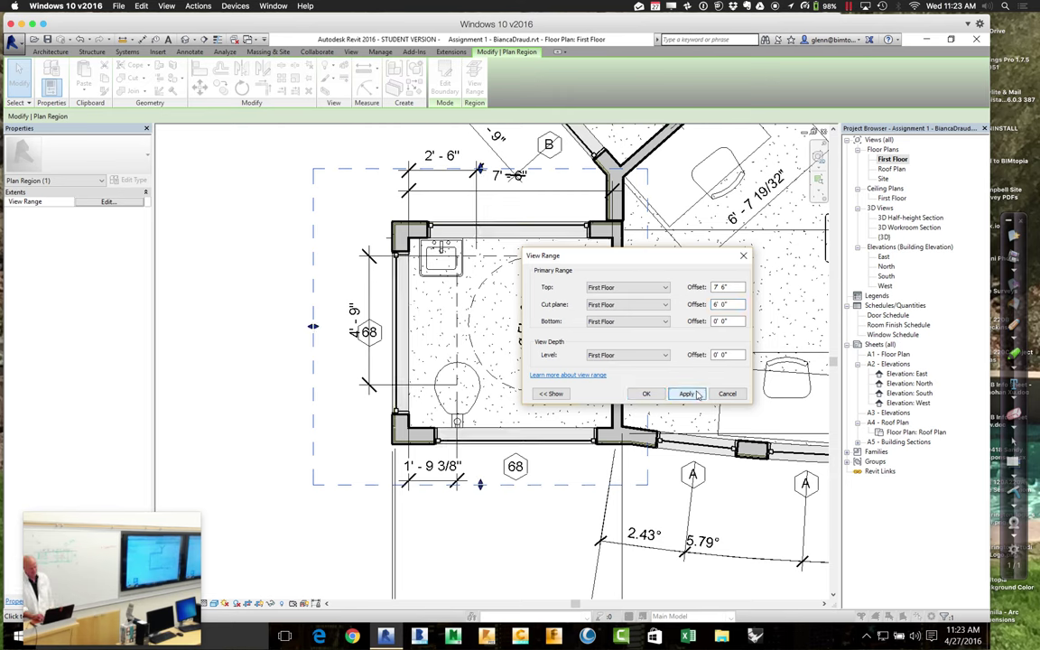
left_click(645, 395)
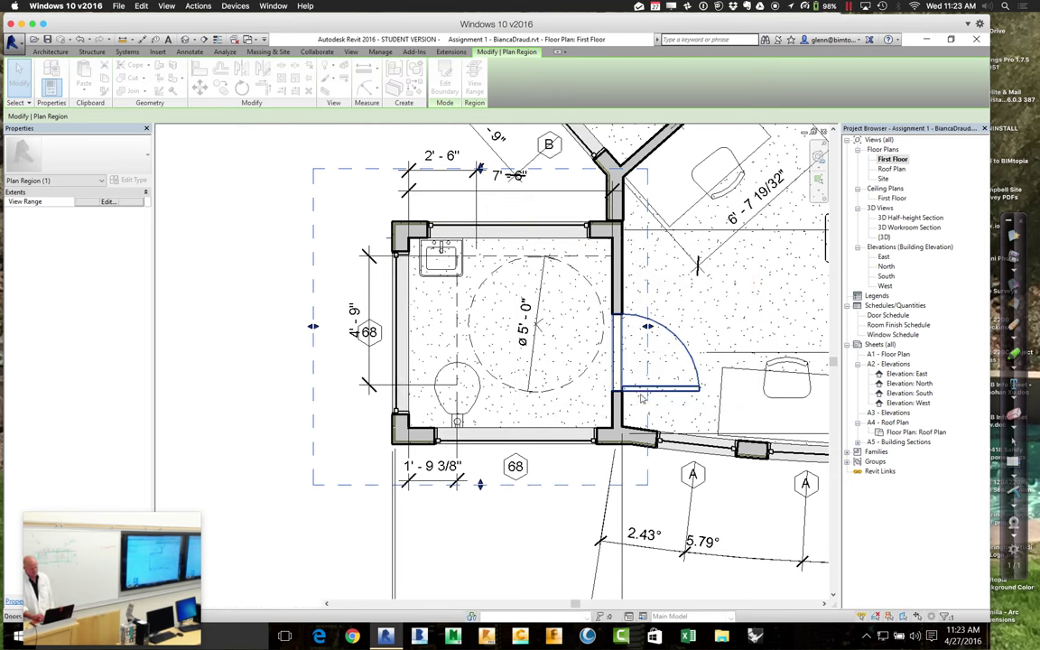
- Open the floor plan's View Range and sketch its top, dashed cut, bottom and depth lines in black screen ink, lettered T, C, B and D
left_click(496, 572)
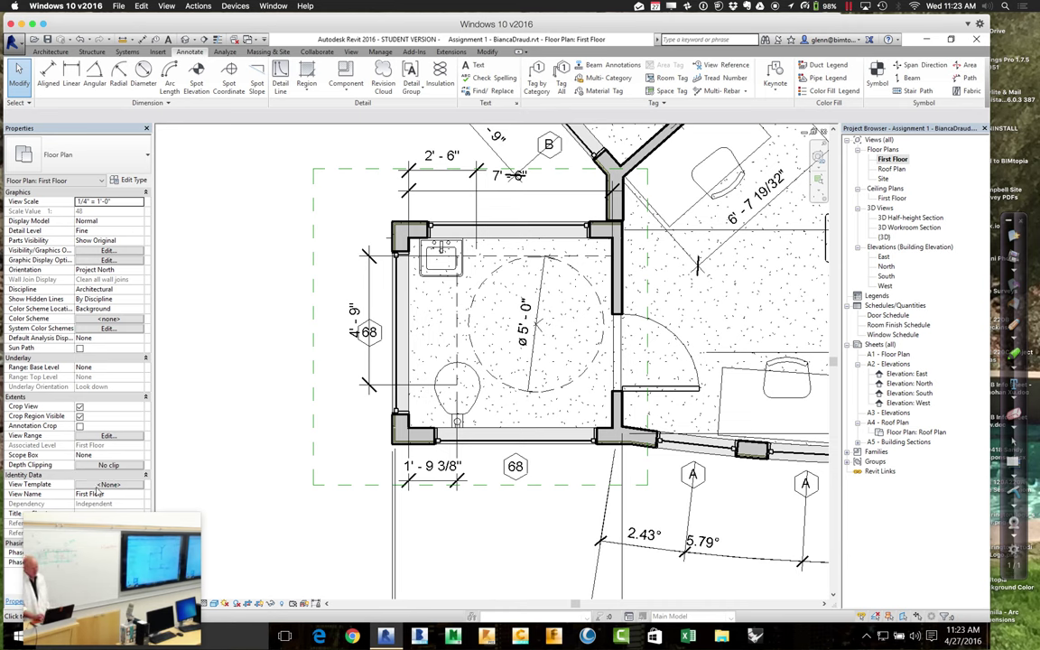
left_click(107, 436)
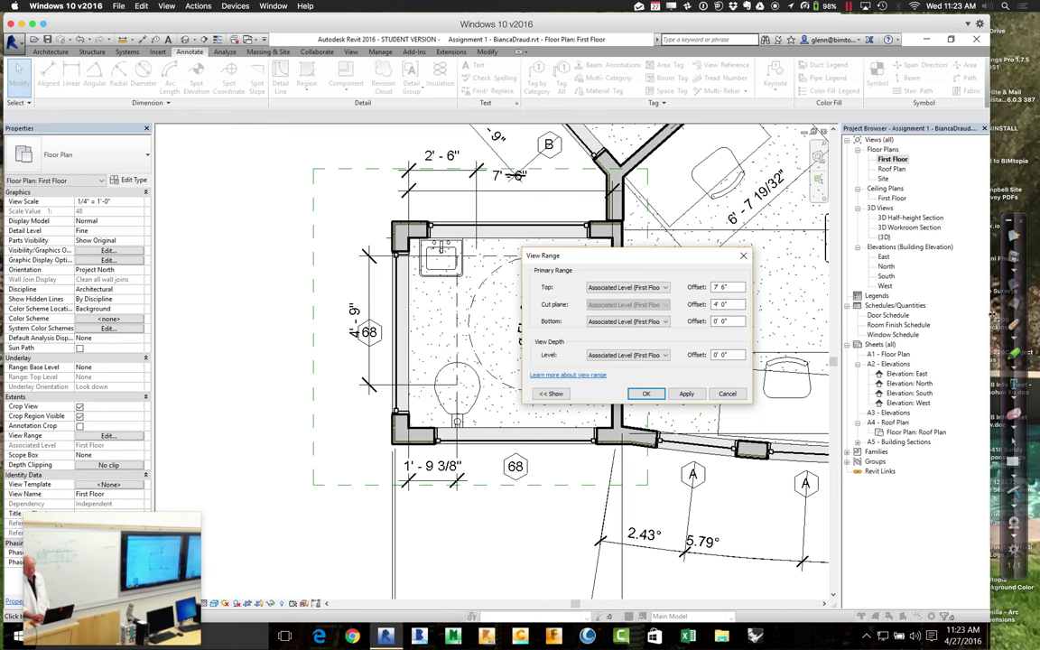
left_click(1015, 341)
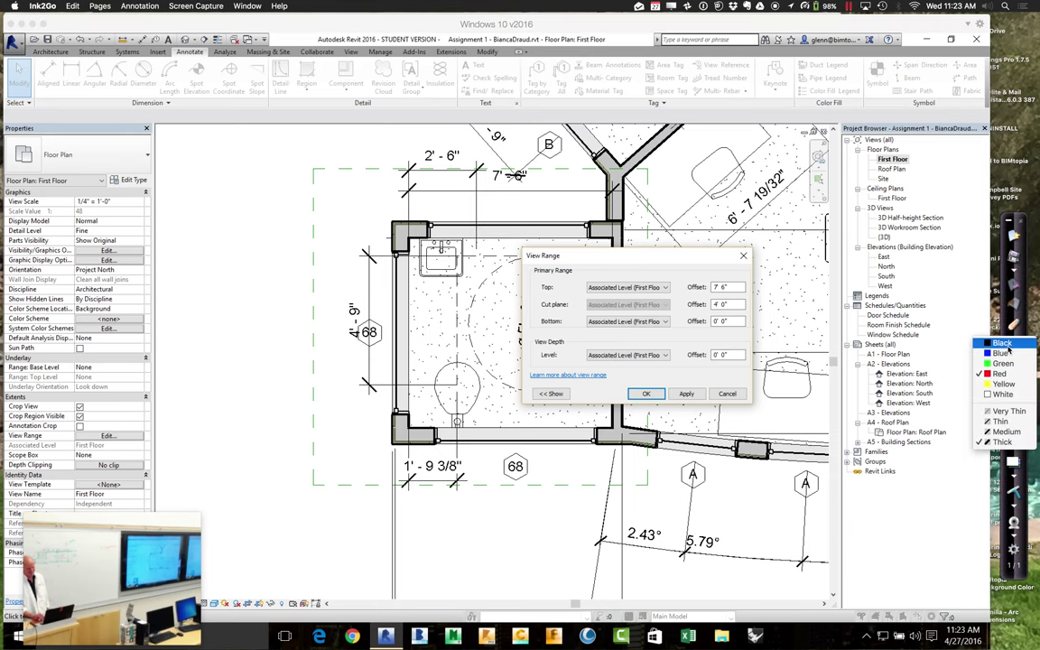
left_click(1006, 346)
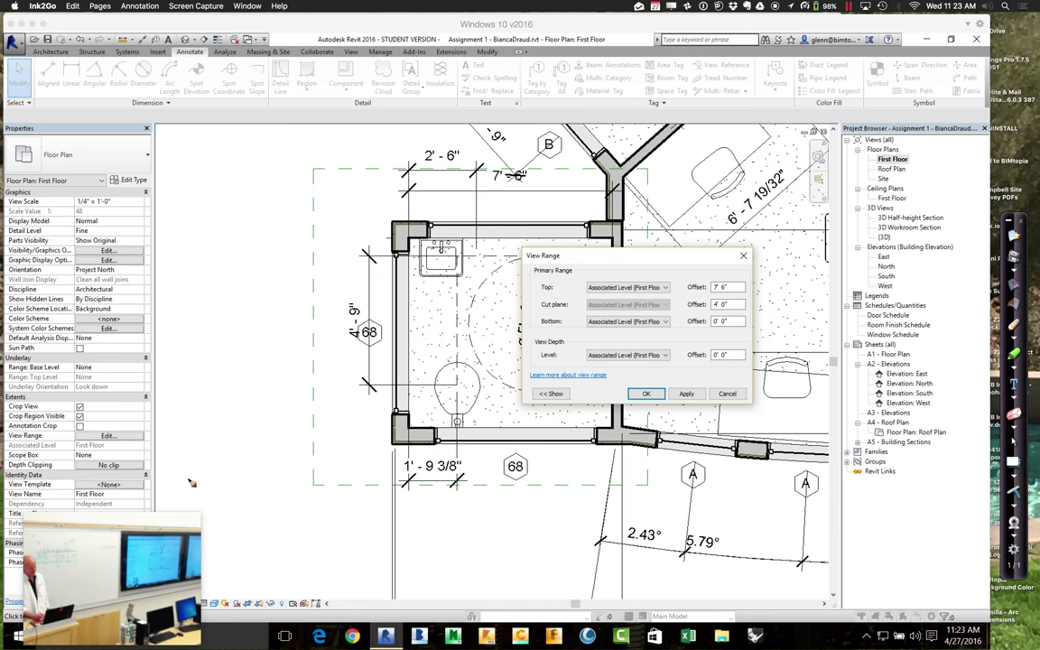
left_click_drag(170, 479, 299, 475)
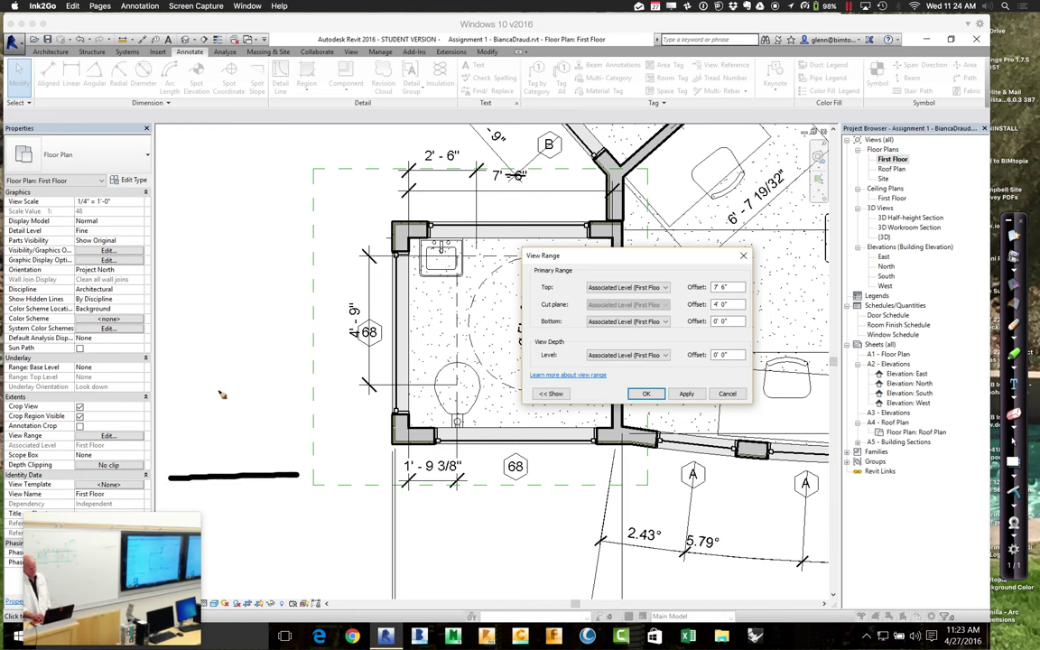
left_click_drag(175, 410, 319, 408)
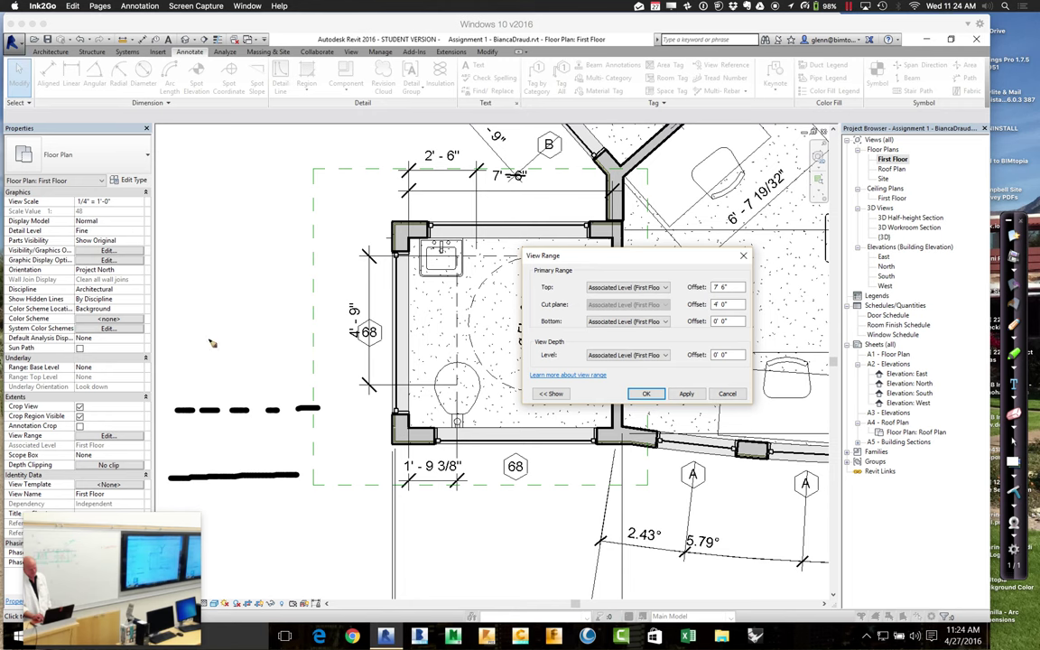
left_click_drag(174, 333, 324, 333)
mouse_move(168, 300)
left_mouse_down()
mouse_move(192, 302)
mouse_move(179, 318)
left_mouse_up()
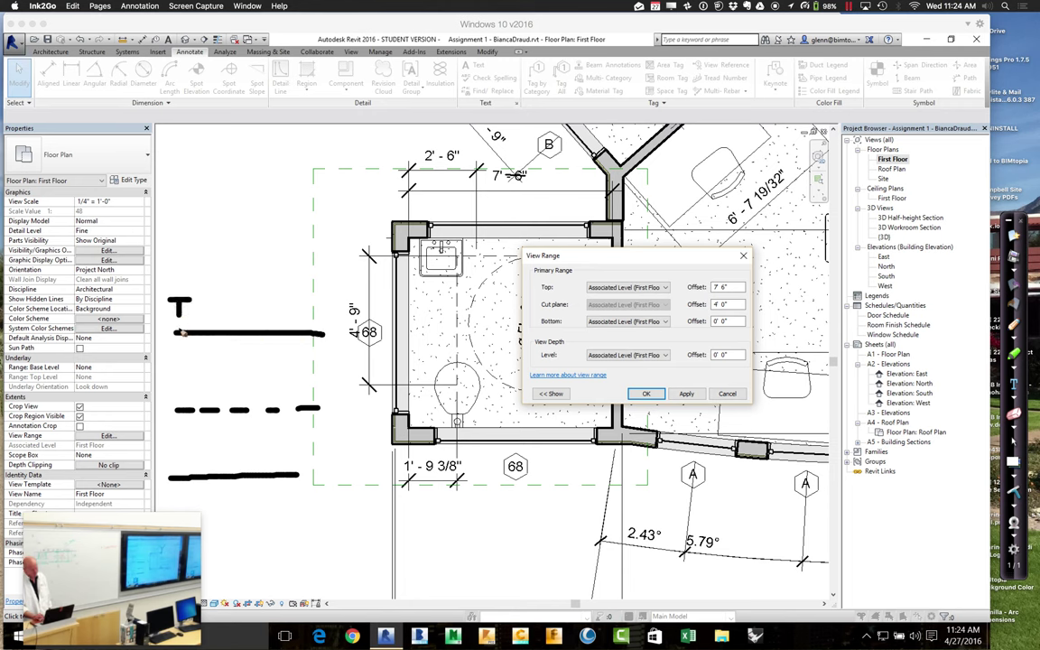
left_click_drag(191, 381, 190, 397)
left_click_drag(173, 440, 181, 470)
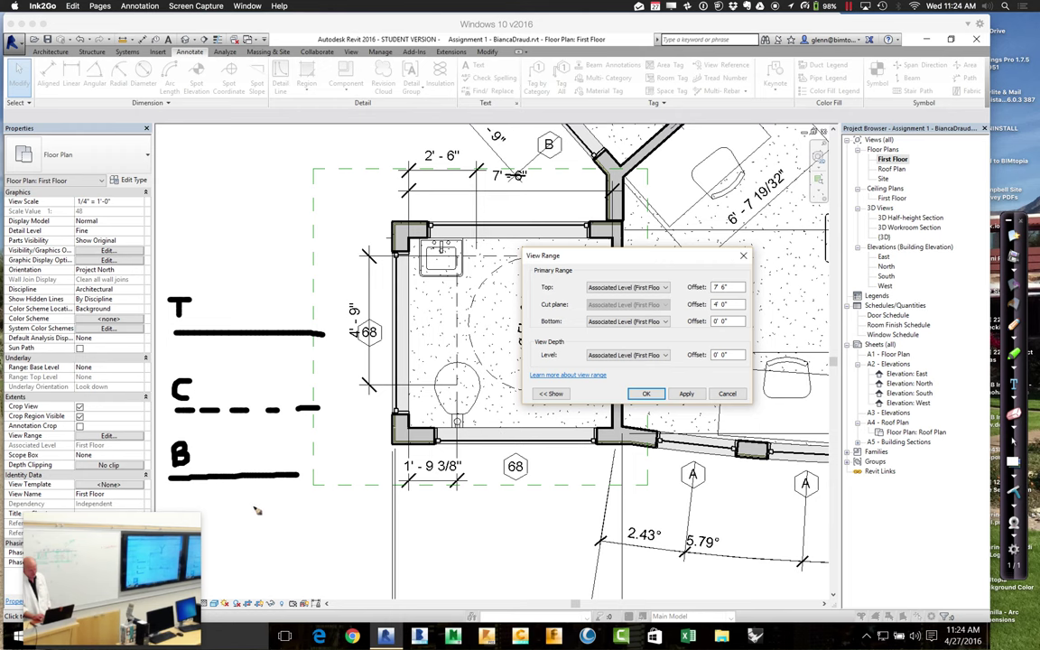
mouse_move(210, 530)
left_mouse_down()
mouse_move(343, 523)
mouse_move(347, 538)
mouse_move(336, 539)
left_mouse_up()
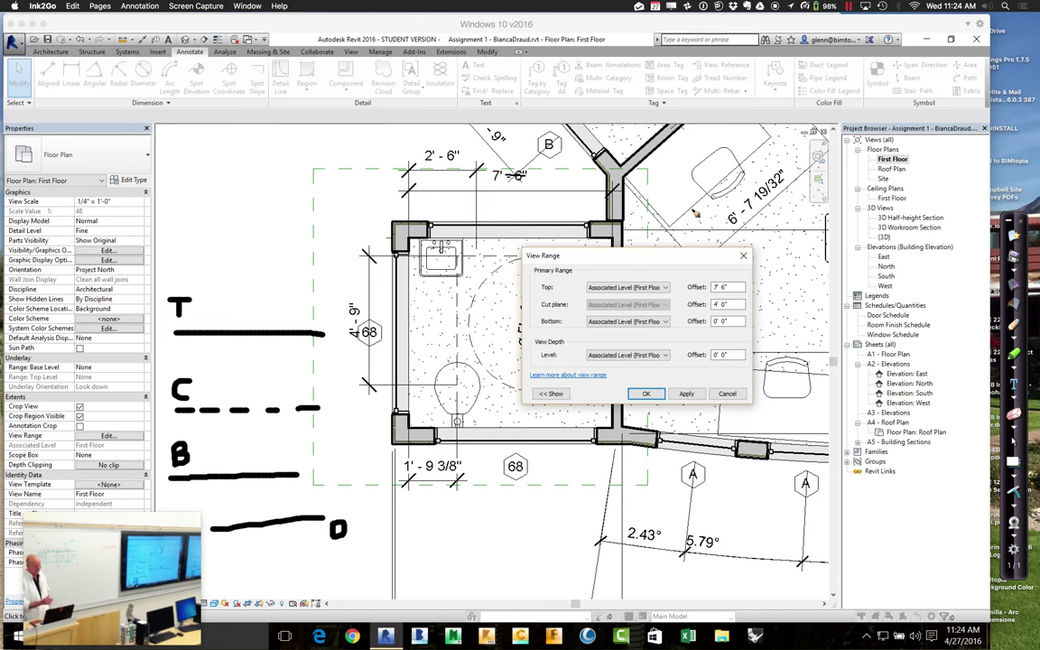
- Annotate the ink diagram with a downward projection arrow and the words Above and Below, clear the ink, and close the View Range
mouse_move(238, 417)
left_mouse_down()
mouse_move(242, 465)
mouse_move(278, 441)
mouse_move(291, 459)
mouse_move(283, 446)
mouse_move(302, 438)
mouse_move(299, 467)
mouse_move(296, 457)
mouse_move(336, 460)
left_mouse_up()
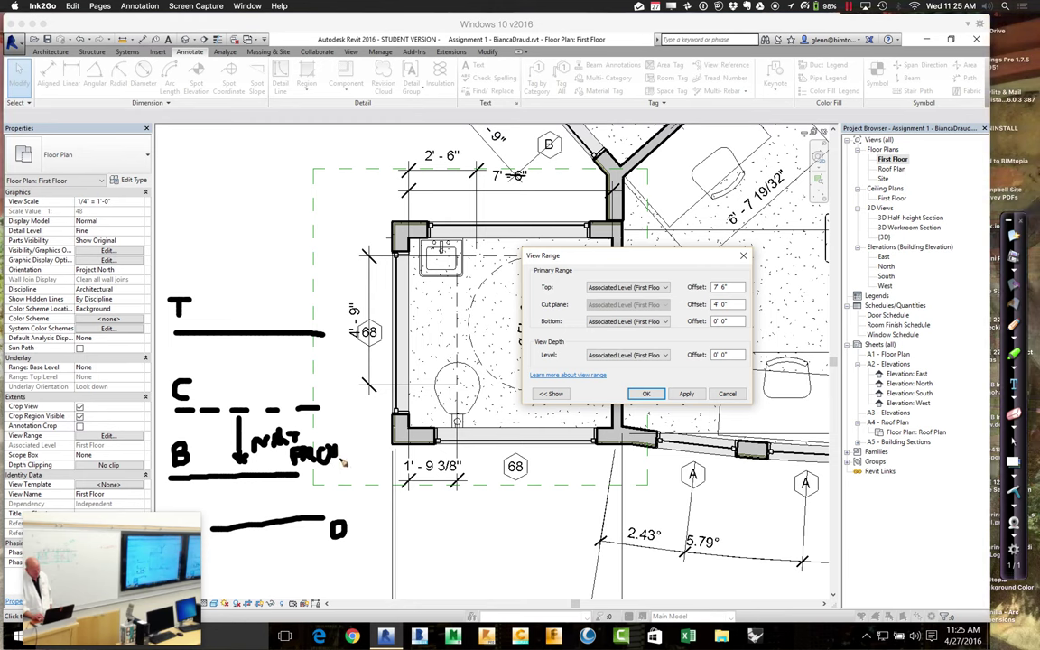
mouse_move(340, 449)
left_mouse_down()
mouse_move(334, 461)
mouse_move(341, 450)
left_mouse_up()
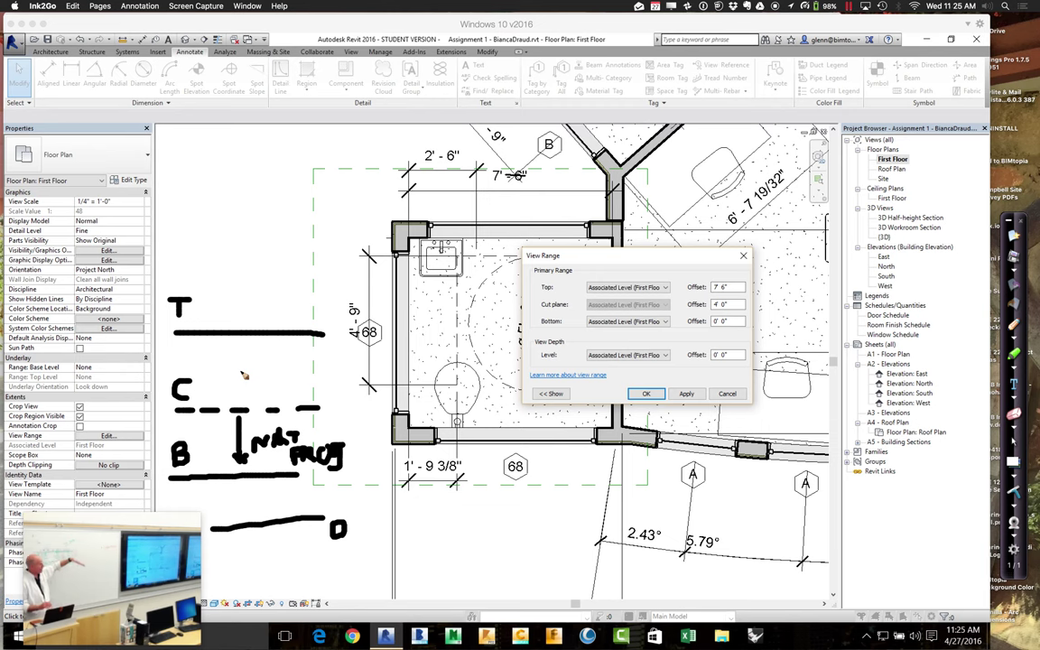
mouse_move(241, 382)
left_mouse_down()
mouse_move(253, 353)
mouse_move(266, 379)
mouse_move(262, 370)
mouse_move(277, 369)
mouse_move(267, 379)
mouse_move(299, 369)
mouse_move(311, 381)
mouse_move(332, 364)
mouse_move(326, 380)
left_mouse_up()
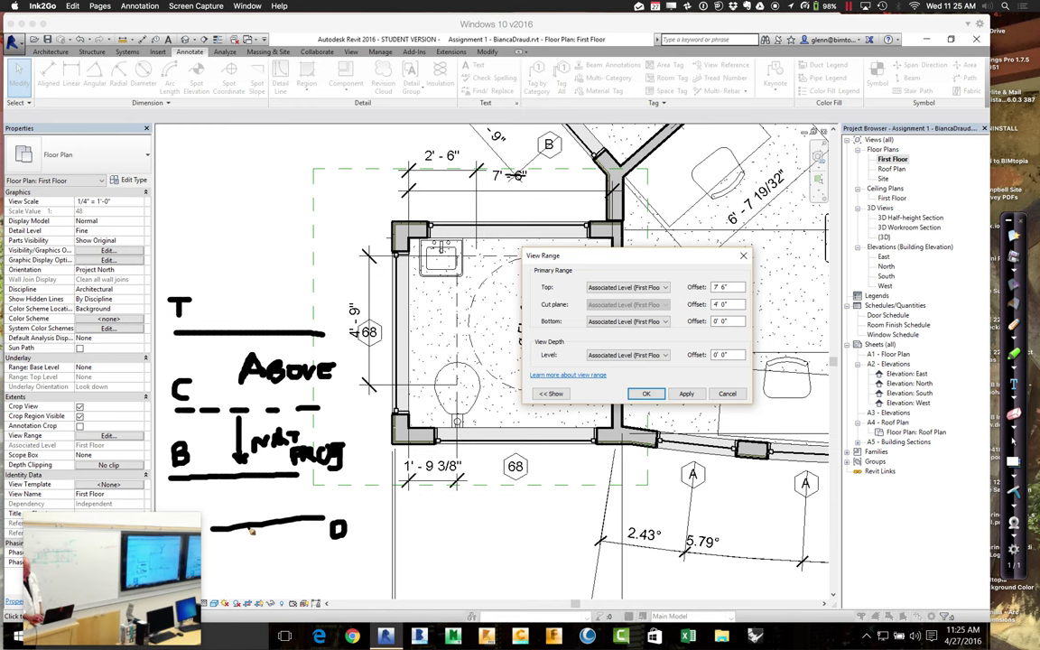
mouse_move(239, 494)
left_mouse_down()
mouse_move(239, 512)
mouse_move(251, 500)
mouse_move(240, 504)
mouse_move(249, 515)
mouse_move(307, 495)
mouse_move(326, 507)
mouse_move(337, 492)
left_mouse_up()
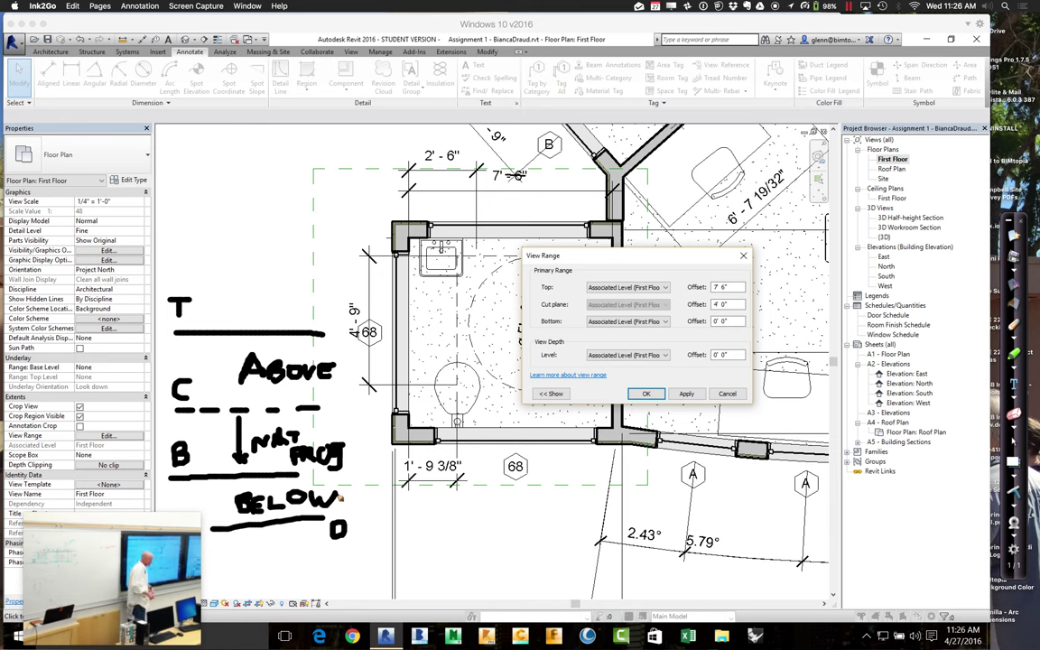
left_click(1017, 488)
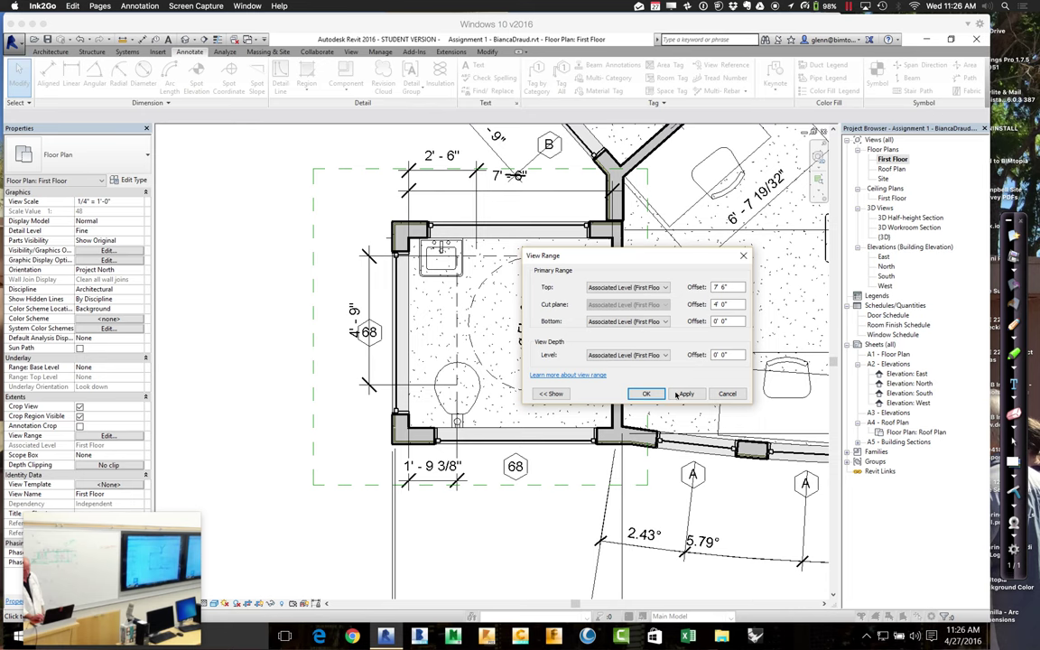
left_click(647, 394)
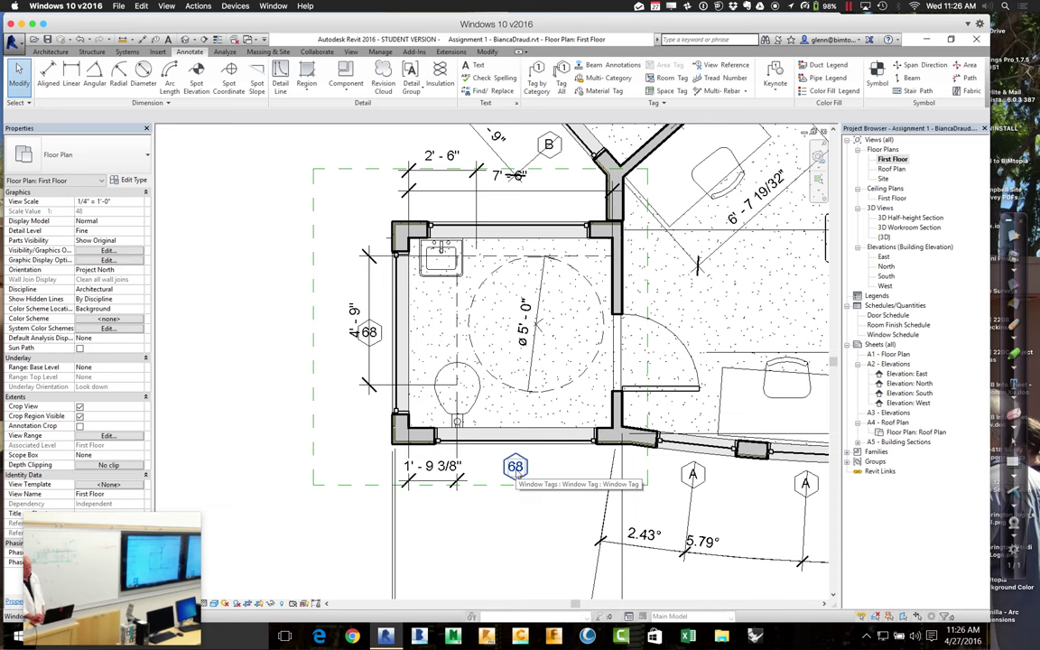
- Change the restroom window tag 68 to C, accepting the change to the type parameter
left_click(515, 471)
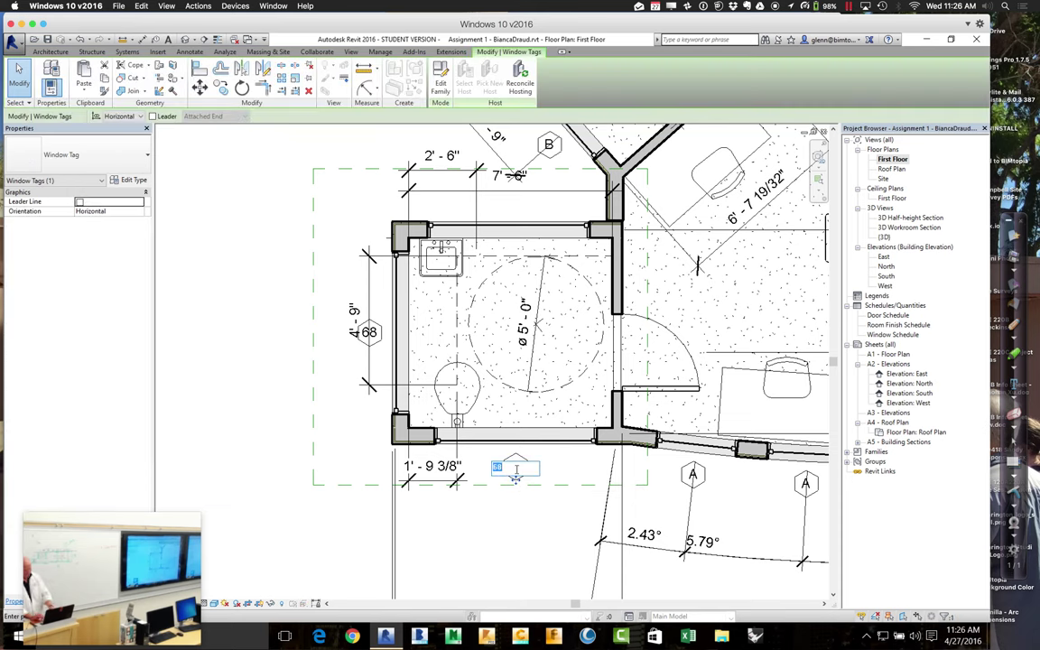
type("c")
key("Return")
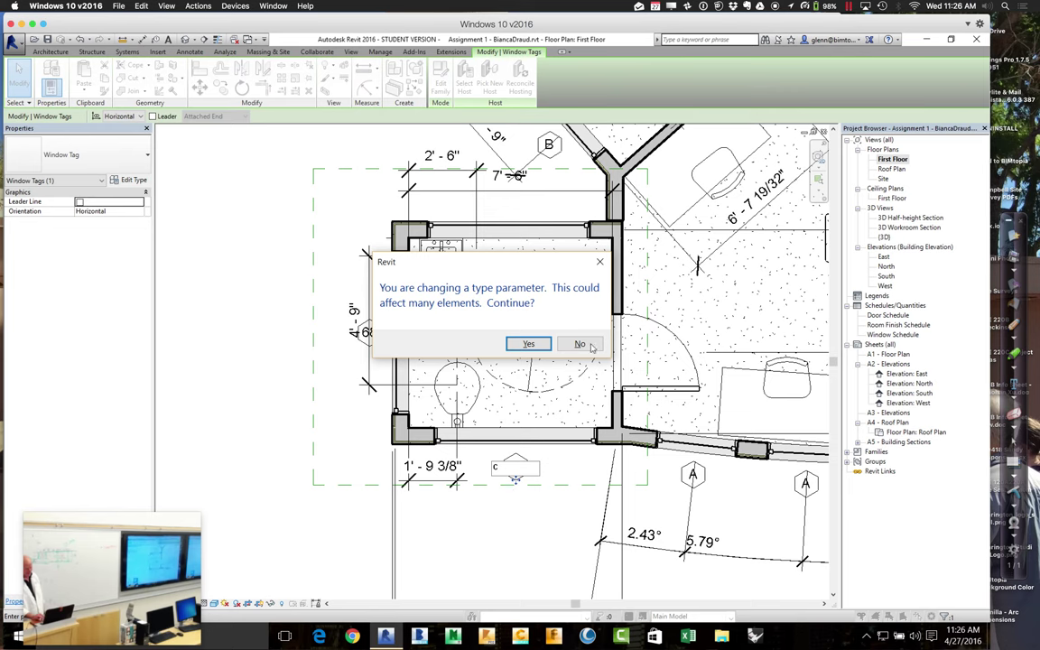
key("Return")
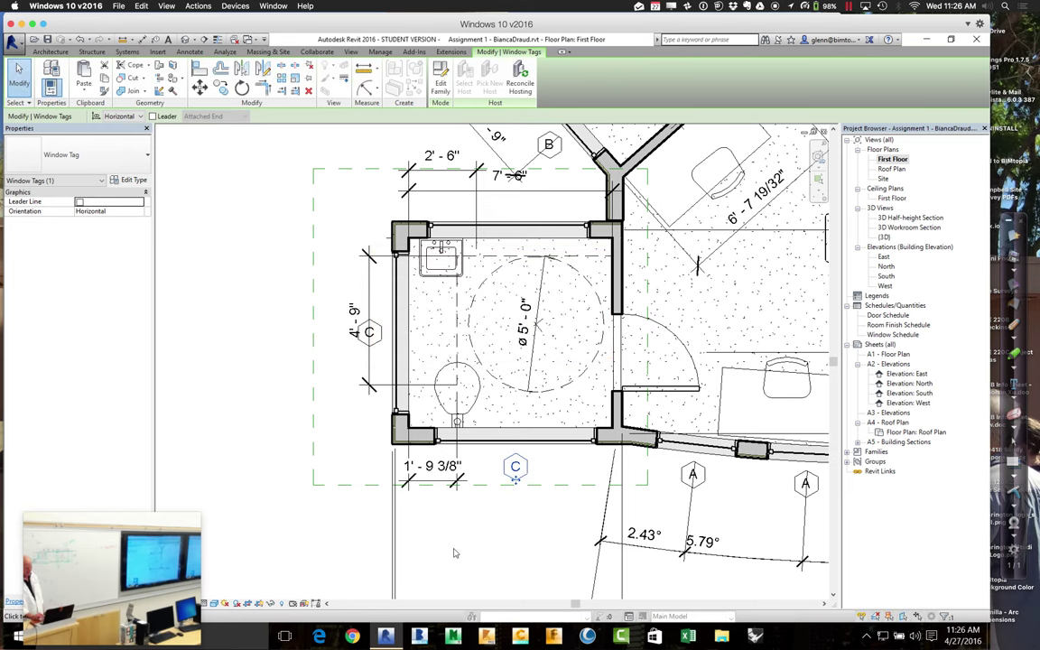
key("Escape")
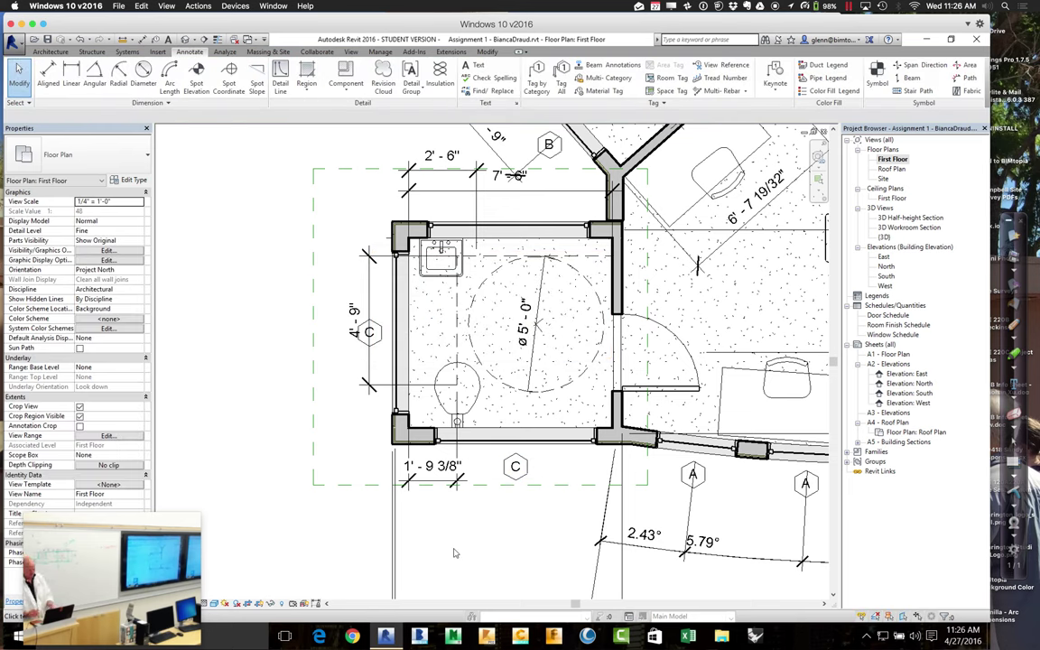
- Open the North elevation from its plan marker and compare the level, sill height and head height of the double hung and casement windows
key("z")
key("f")
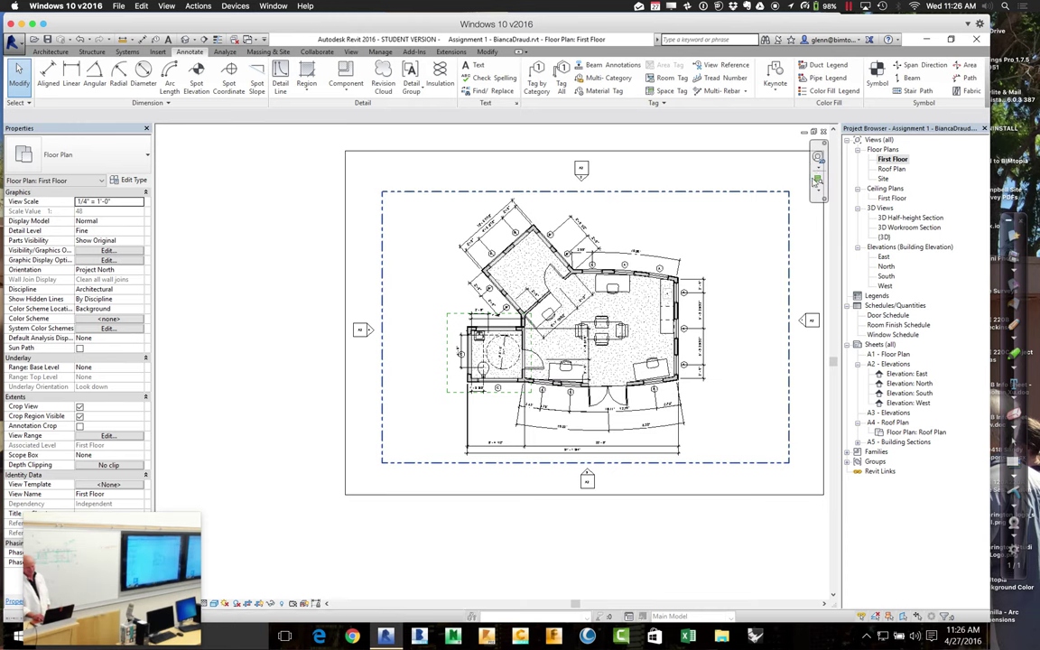
left_click_drag(470, 194, 588, 354)
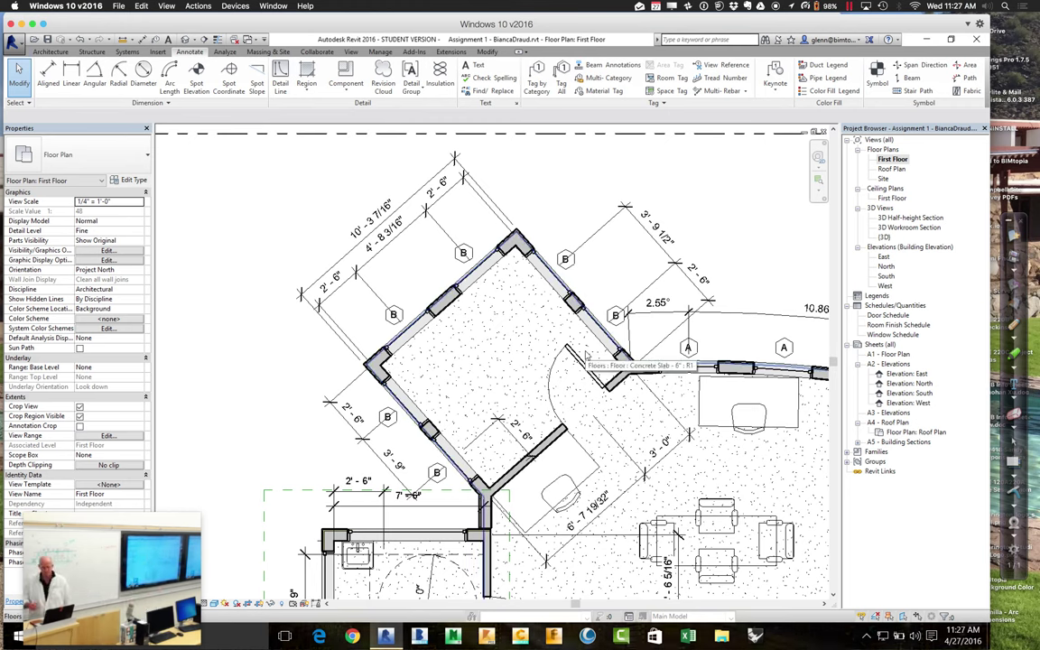
scroll(584, 353, "down", 4)
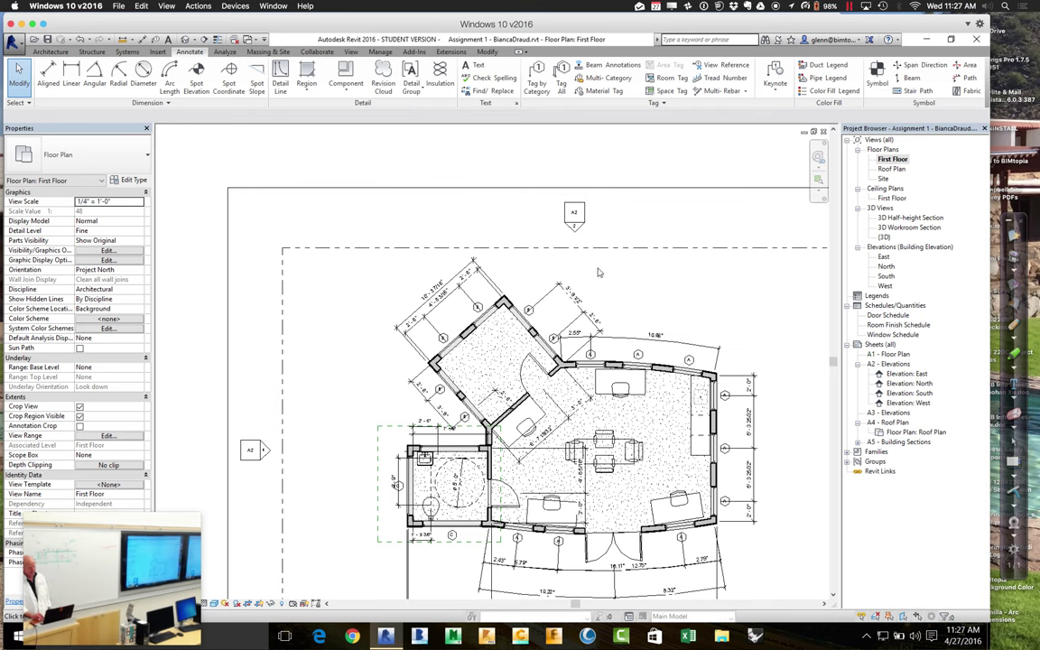
double_click(582, 235)
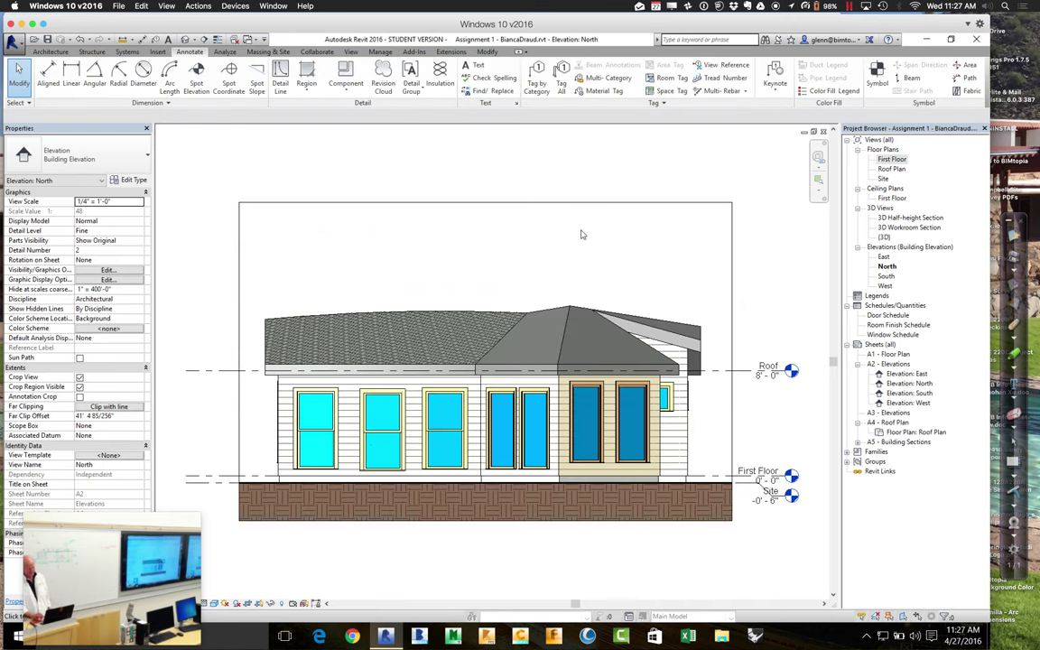
left_click(460, 394)
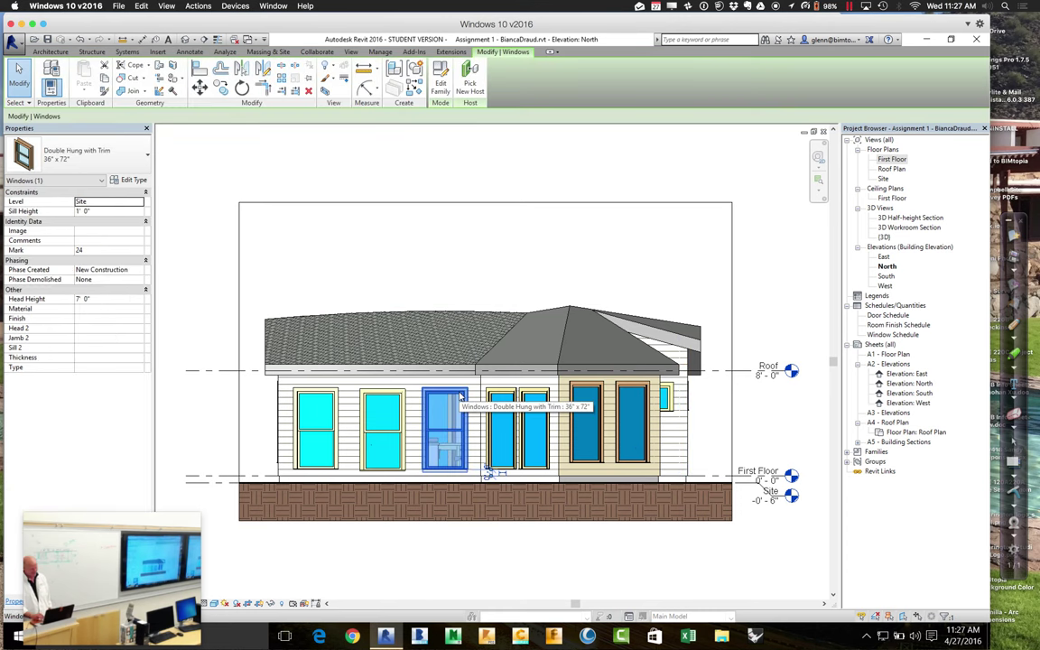
left_click(506, 400)
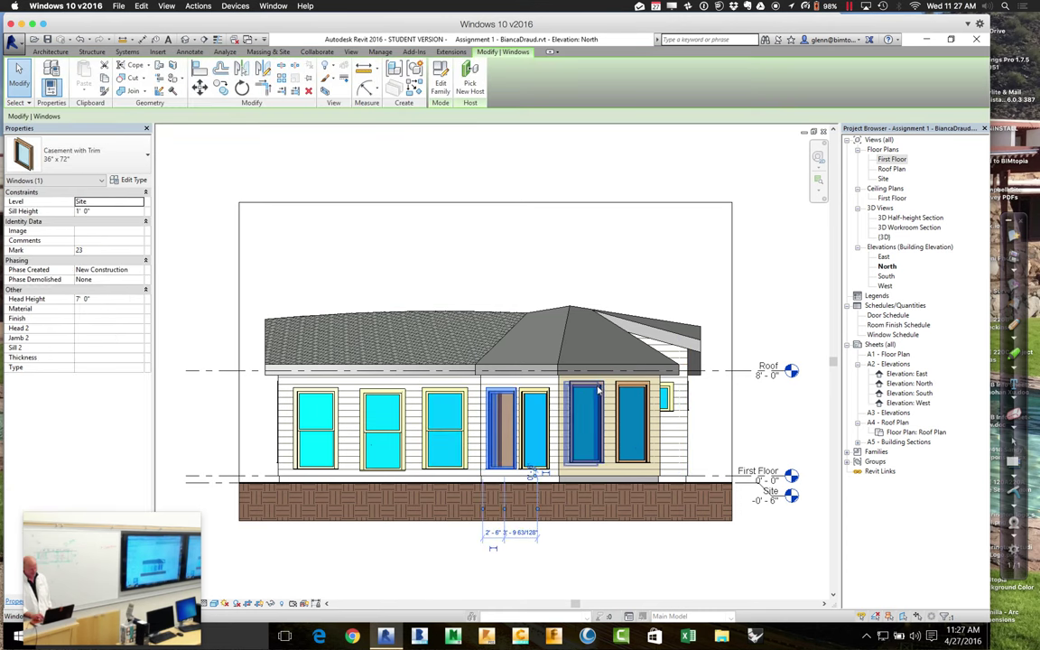
left_click(596, 390)
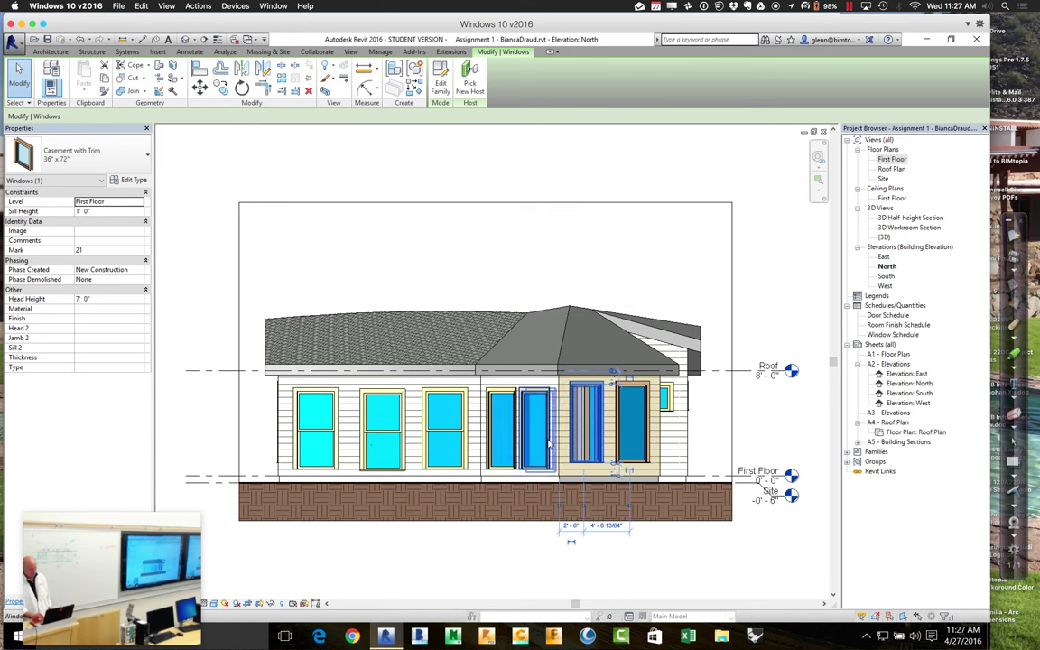
left_click(452, 391)
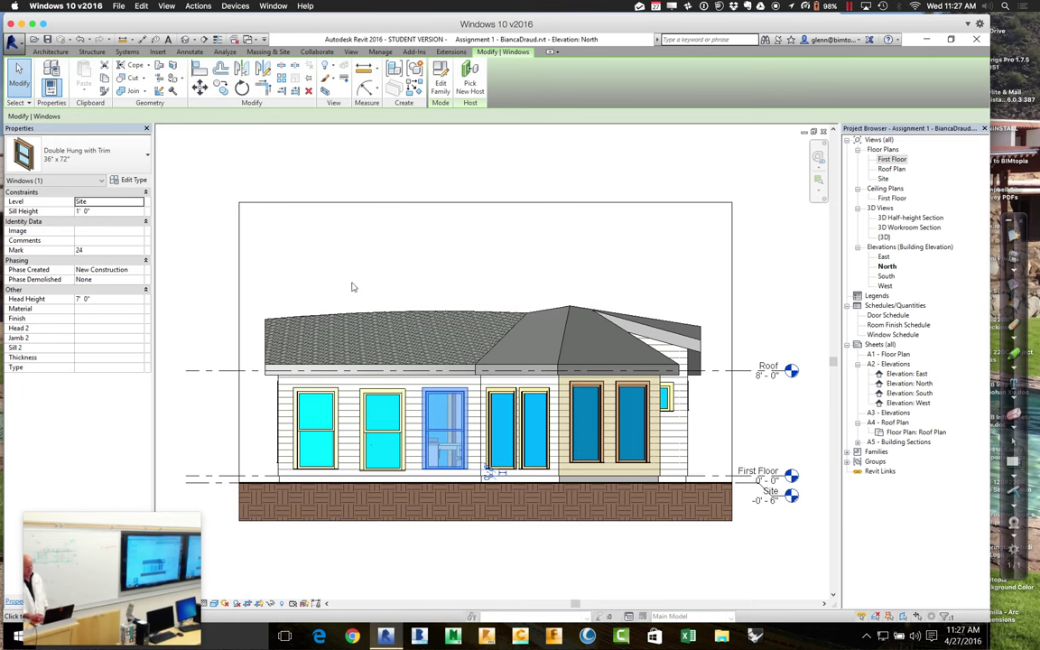
- Select the whole building in the North elevation, filter it down to Windows only, and set their level to First Floor
left_click(315, 425)
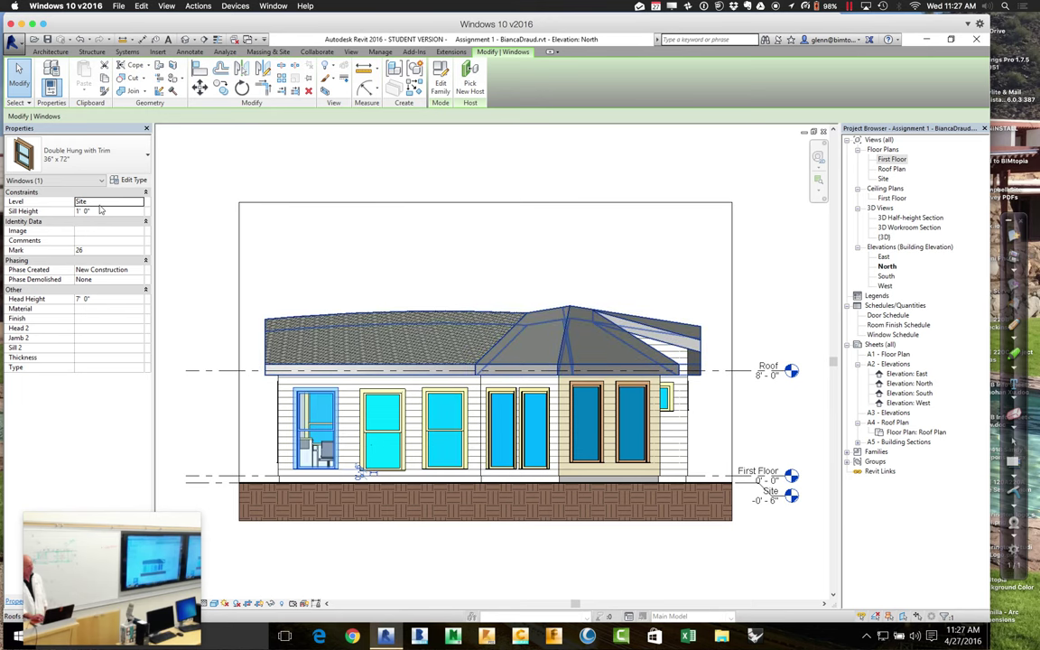
left_click(192, 258)
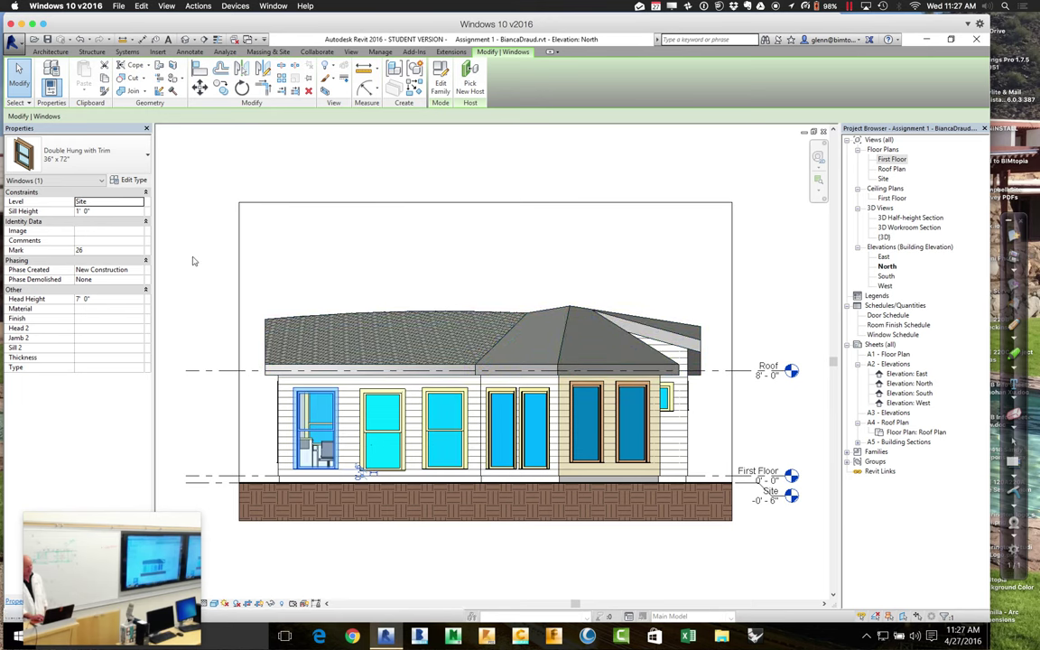
mouse_move(193, 257)
left_mouse_down()
mouse_move(325, 322)
mouse_move(370, 354)
mouse_move(388, 395)
mouse_move(651, 423)
mouse_move(722, 461)
mouse_move(751, 504)
left_mouse_up()
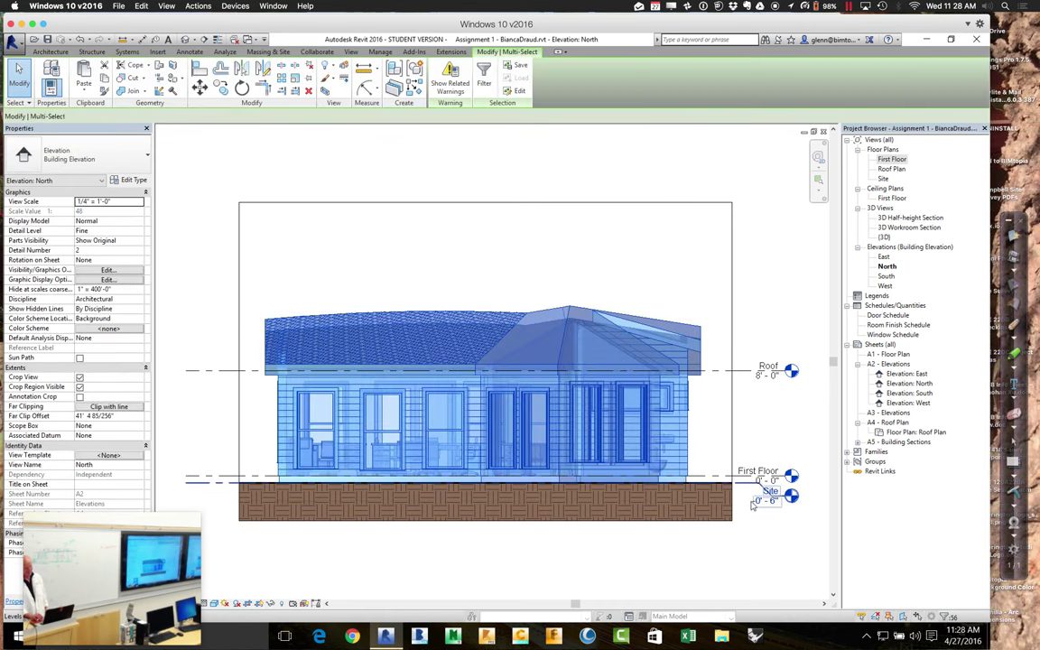
left_click(484, 76)
left_click(562, 281)
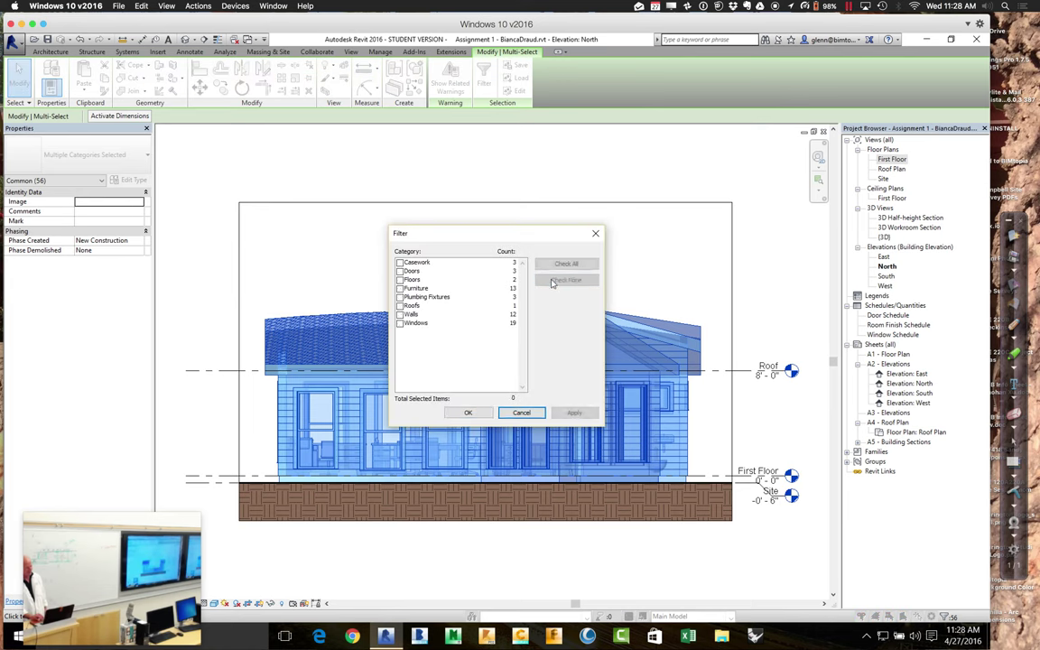
left_click(400, 322)
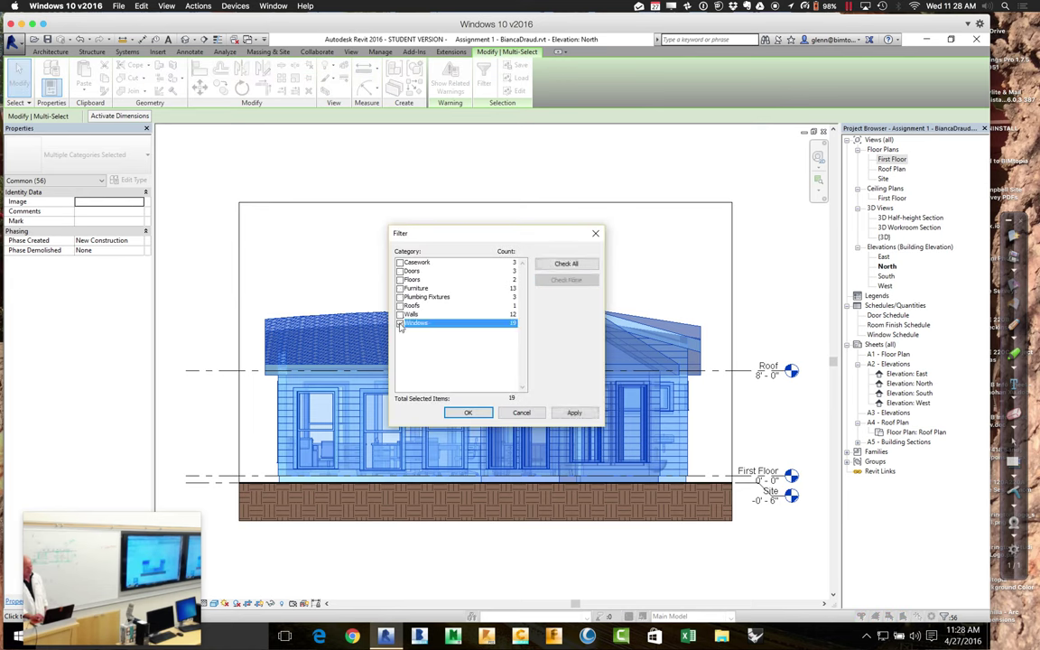
left_click(468, 412)
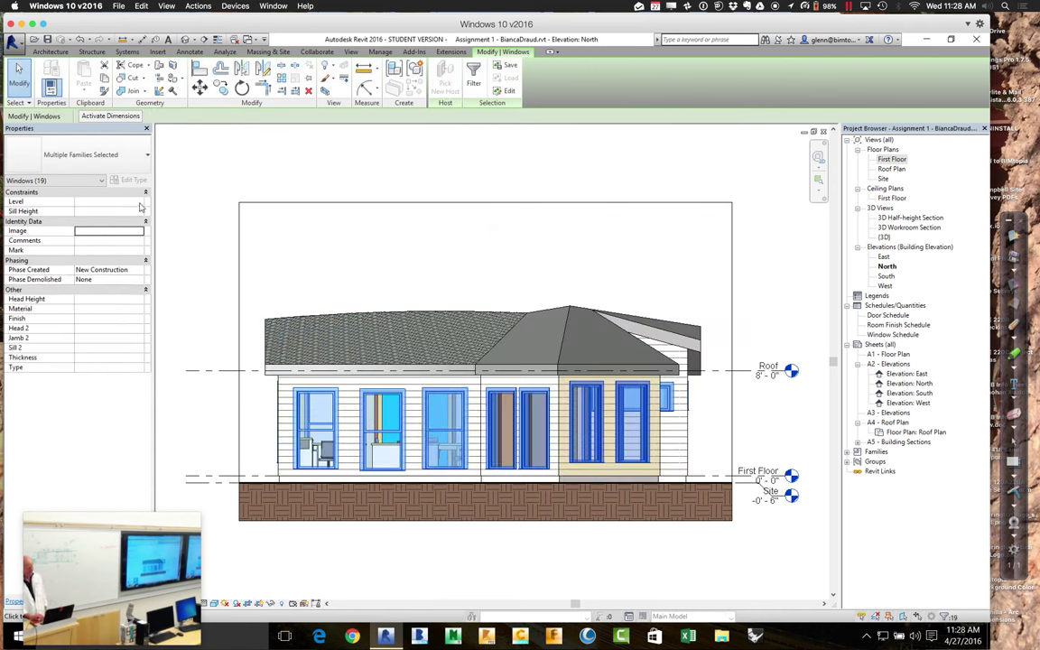
left_click(140, 202)
left_click(103, 221)
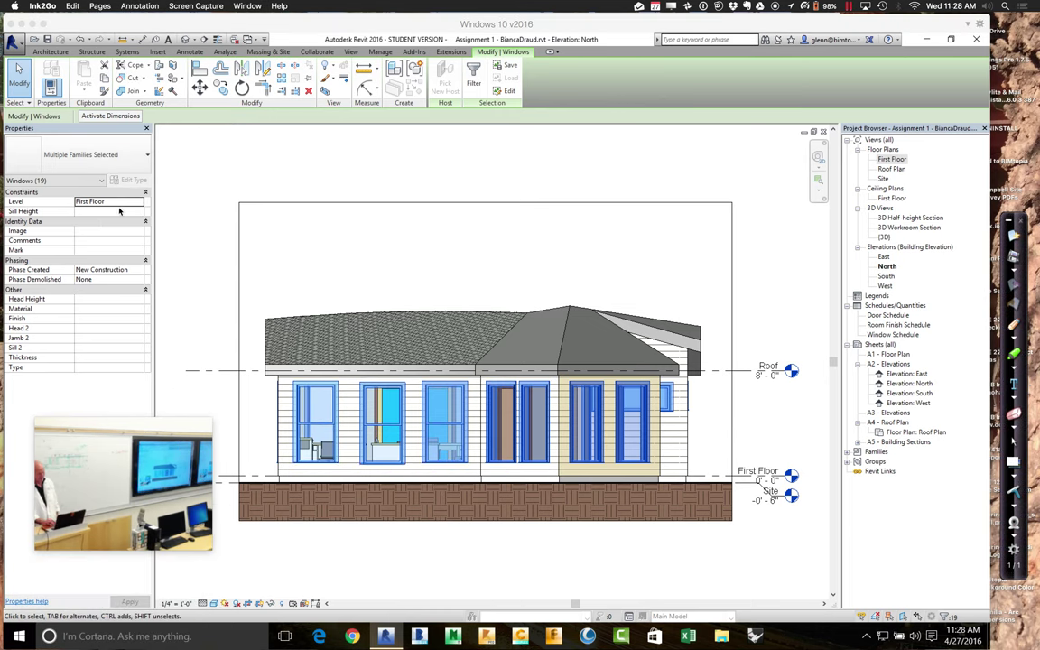
left_click(179, 291)
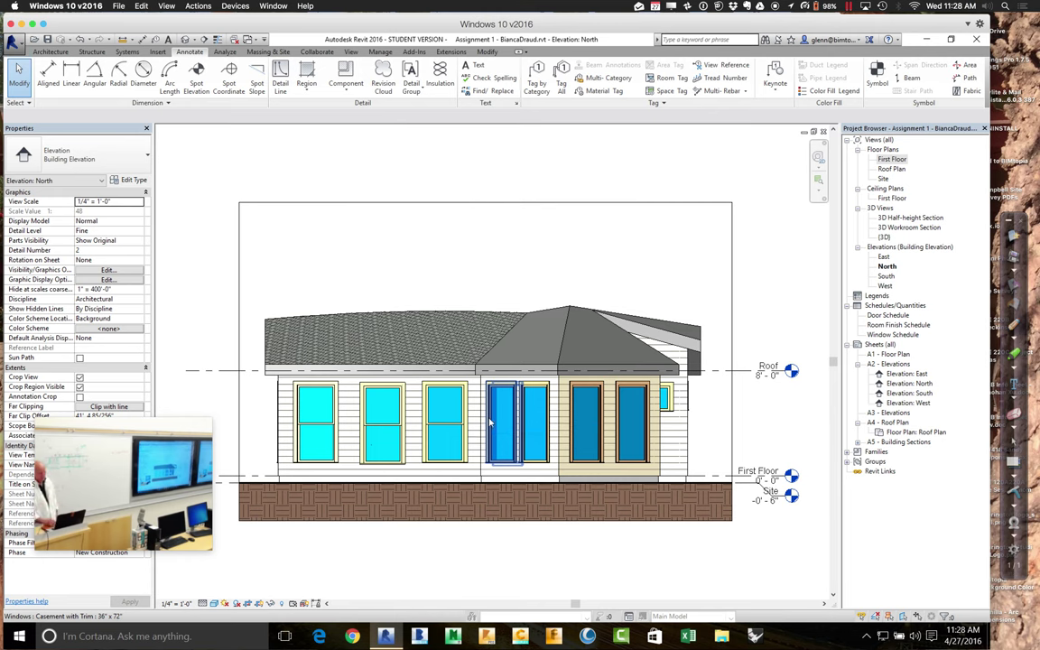
- Change the casement window just right of the three double hung windows to the Casement with Trim 36" x 48" type
left_click(492, 423)
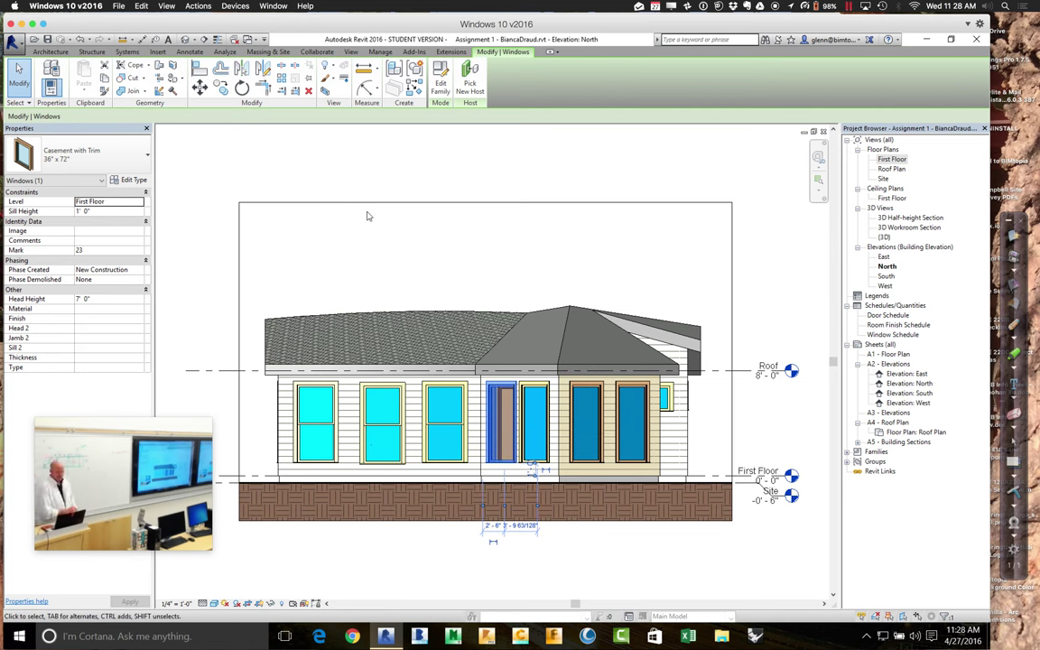
left_click(67, 168)
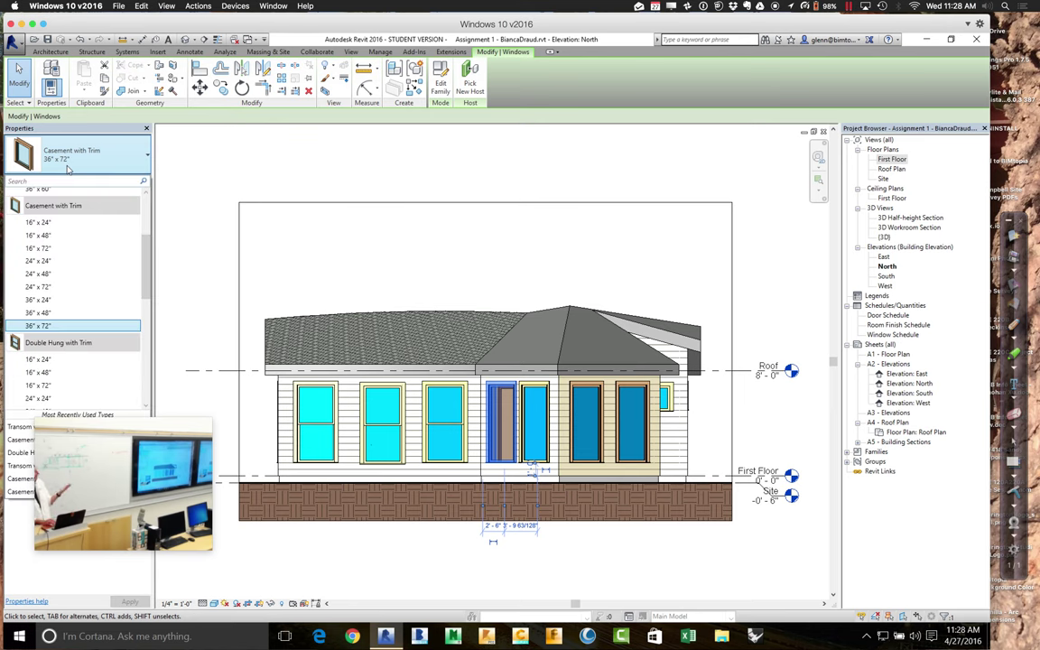
left_click(67, 168)
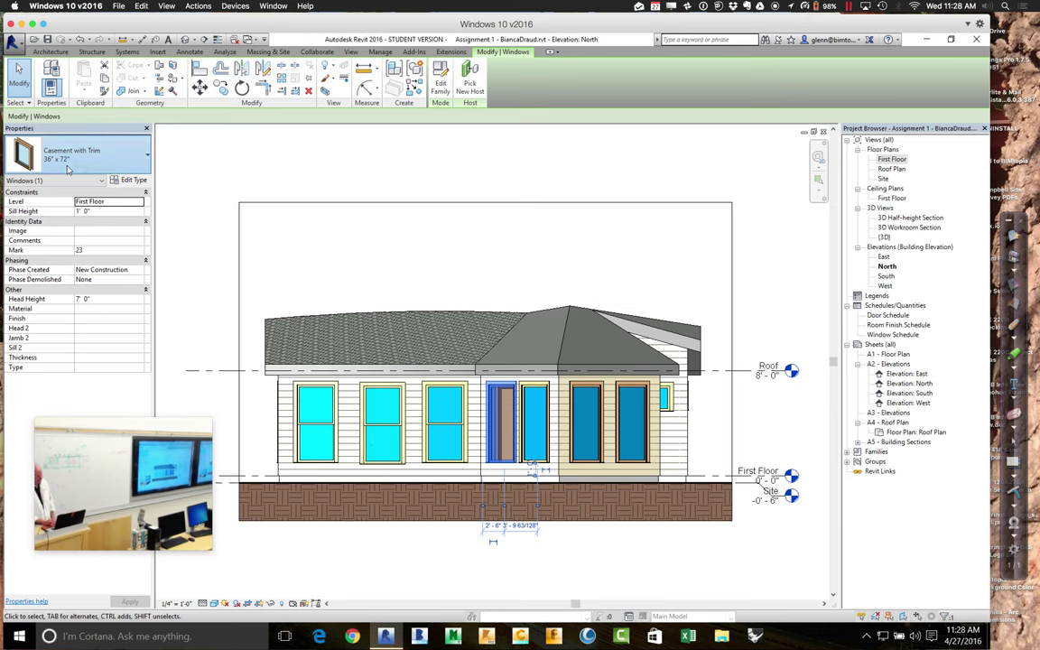
left_click(66, 168)
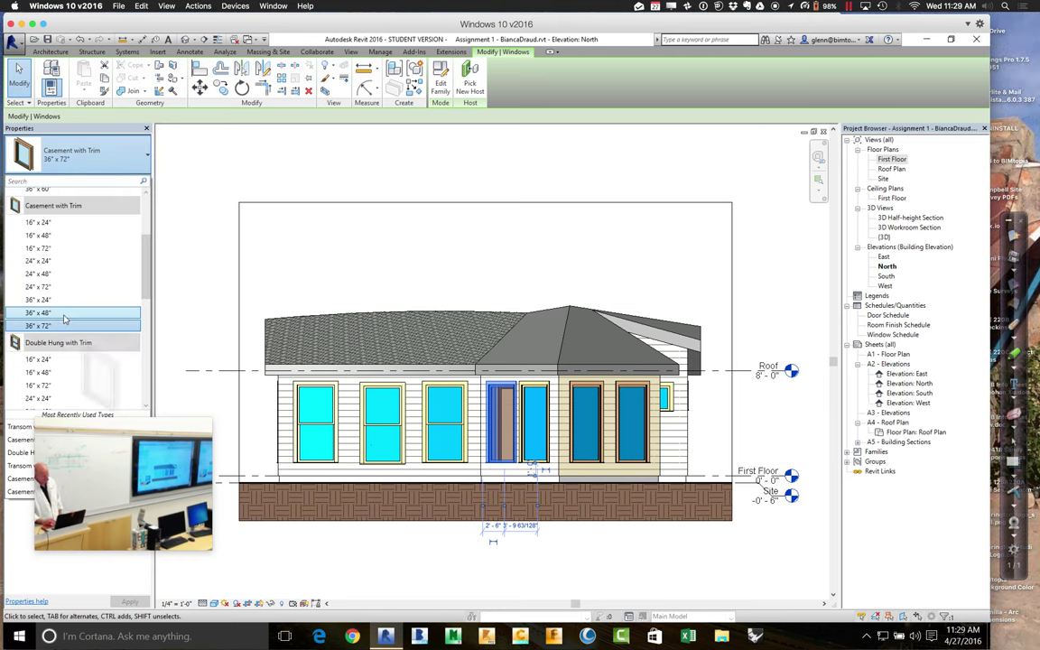
key("Escape")
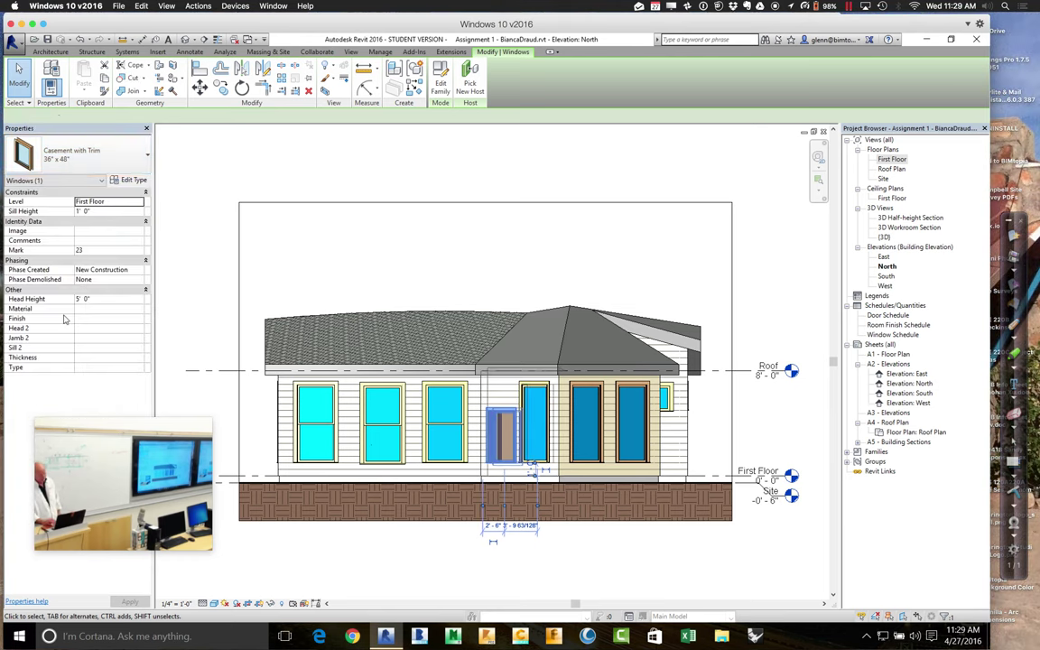
left_click(410, 175)
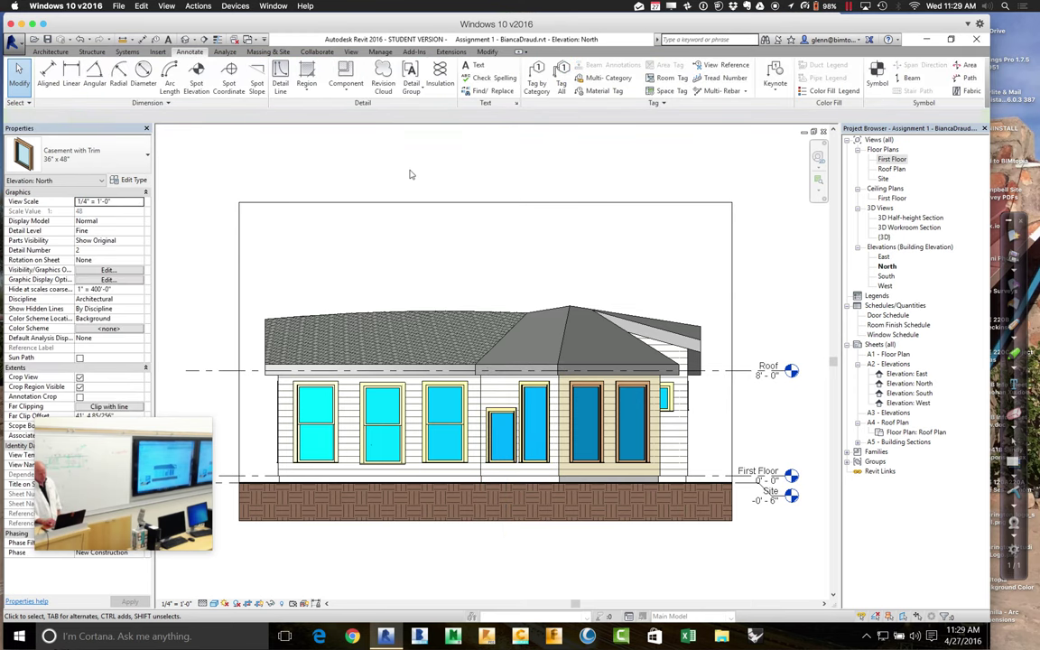
- Place a Transom with Trim 36" x 24" window in the wall directly above the shortened casement window
left_click(819, 179)
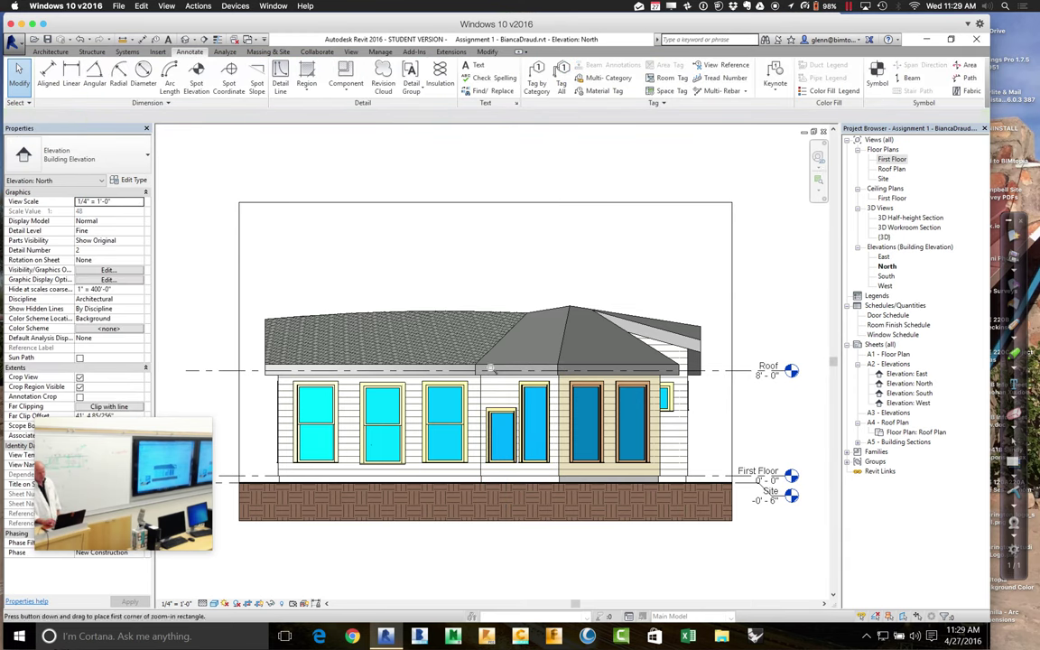
left_click_drag(448, 364, 521, 453)
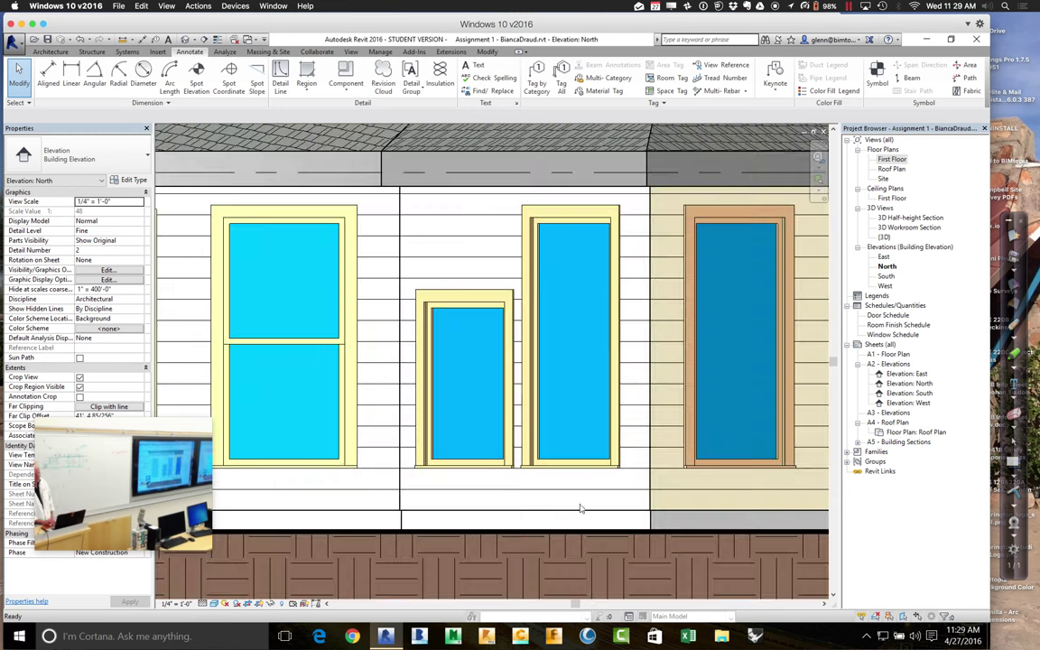
left_click(50, 52)
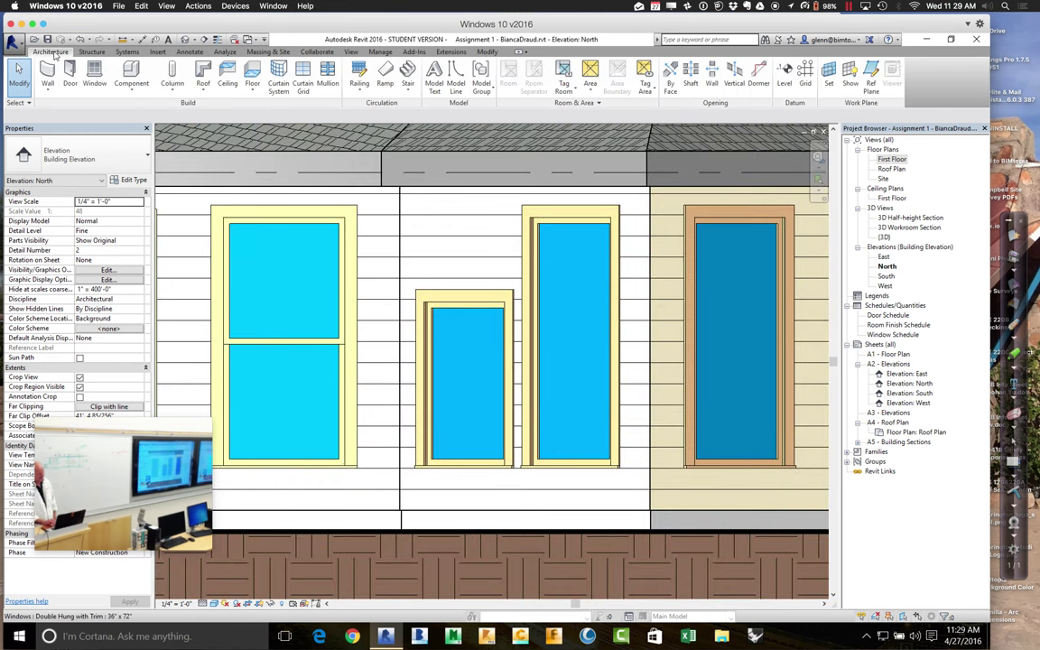
left_click(95, 77)
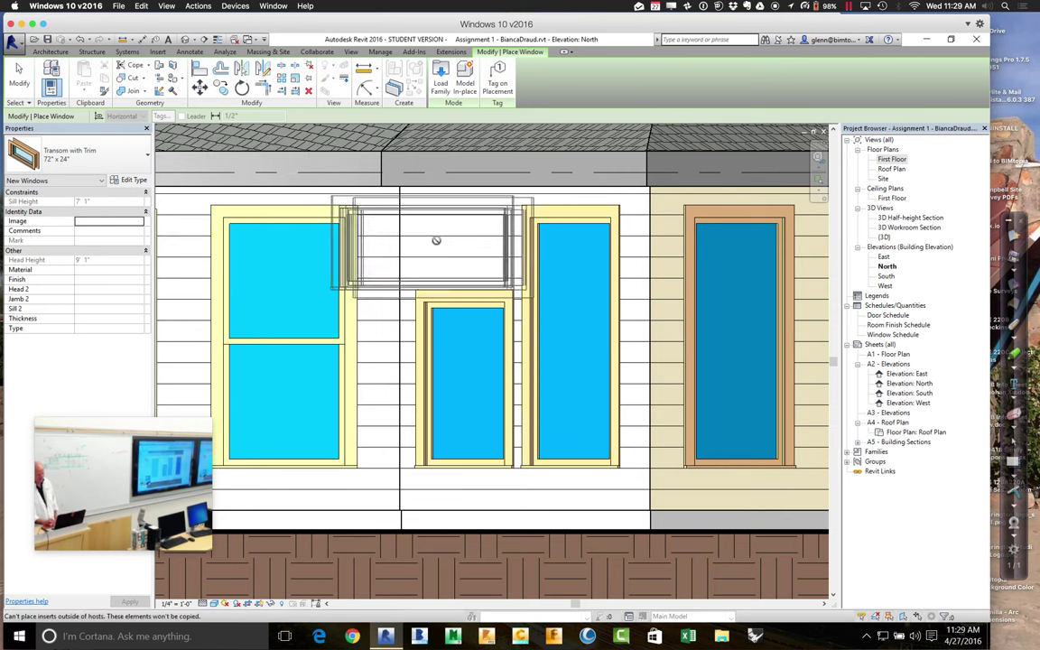
left_click(130, 160)
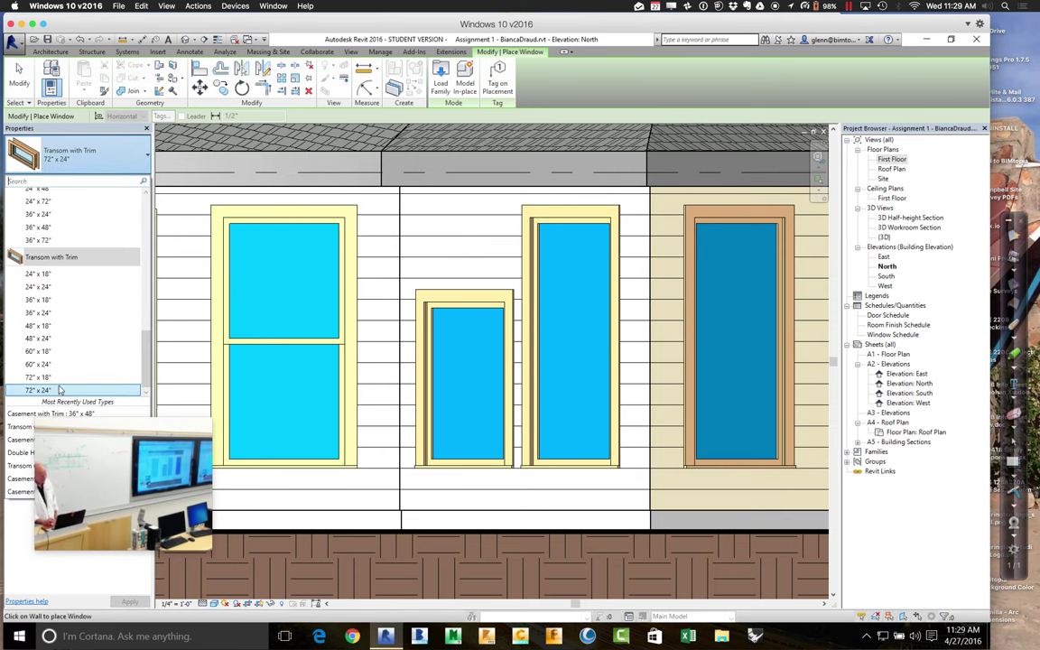
key("Escape")
key("Escape")
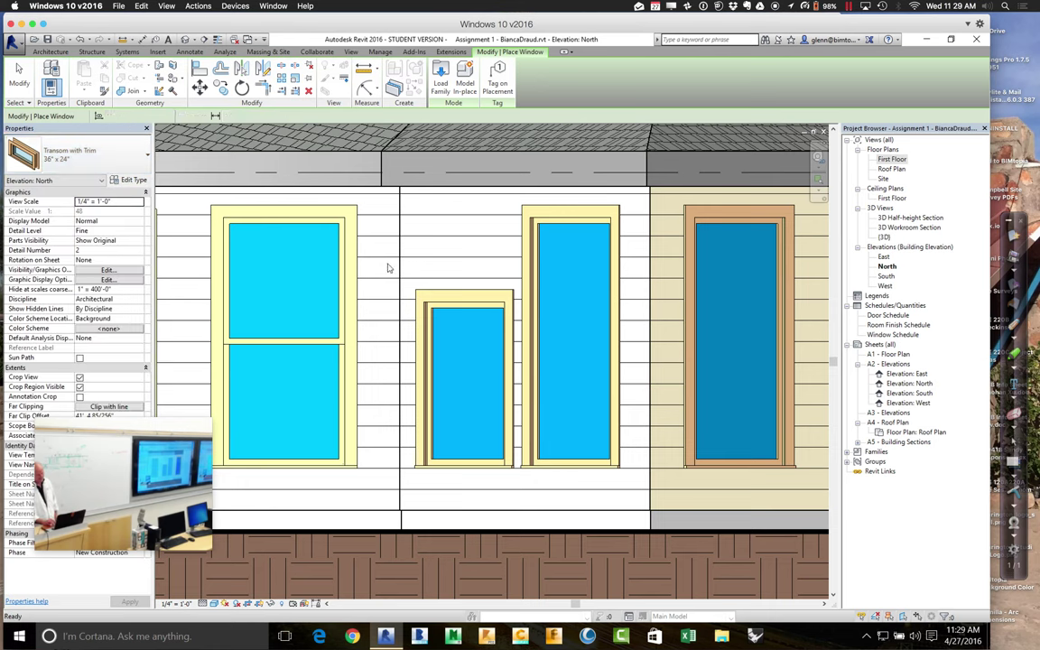
key("ctrl+v")
key("w")
key("n")
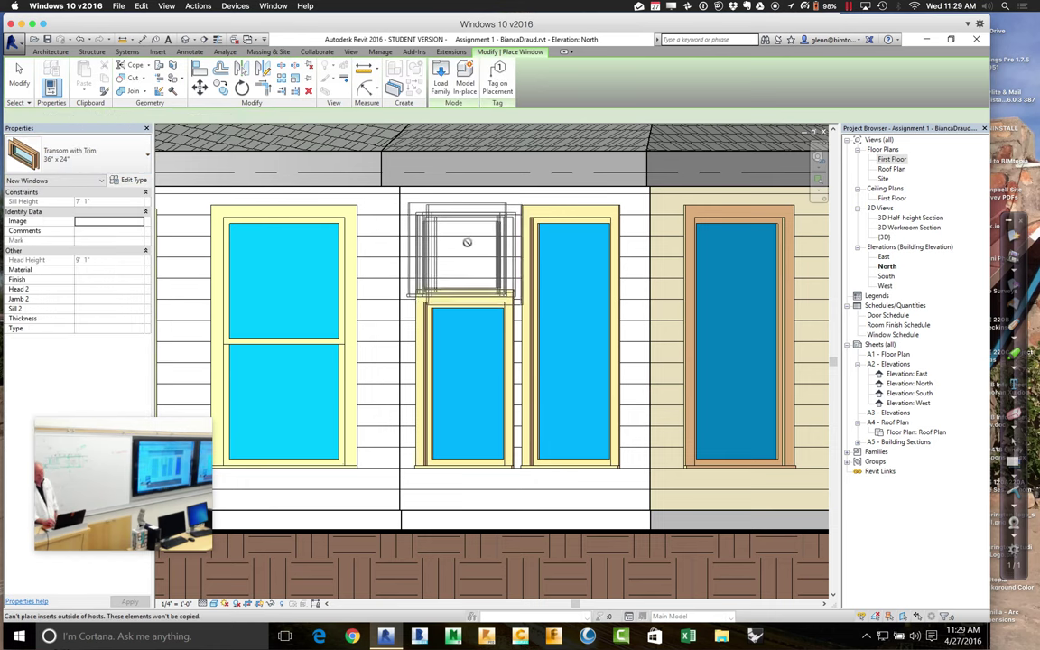
left_click(463, 242)
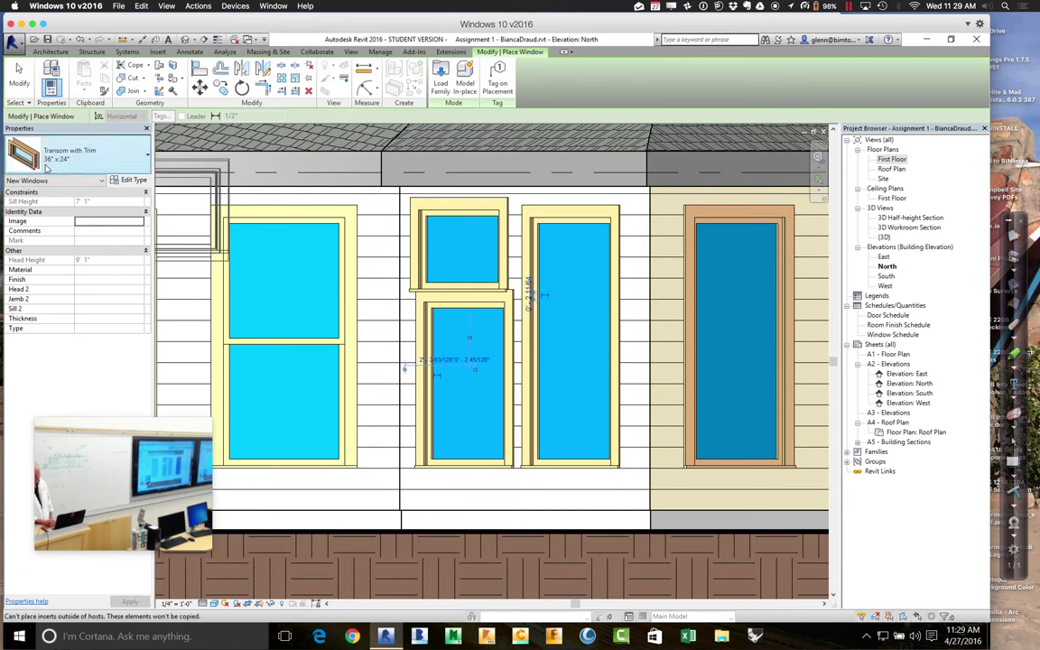
- Align the transom's head with the adjacent 36" x 72" casement and its vertical centerline with the casement below
left_click(18, 79)
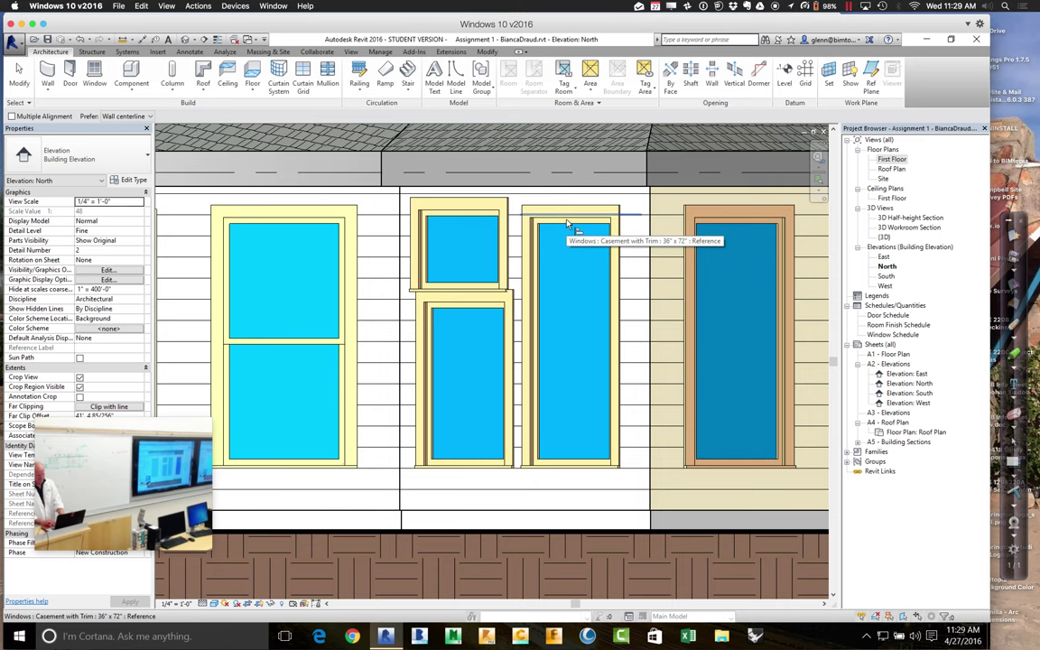
left_click_drag(470, 208, 472, 215)
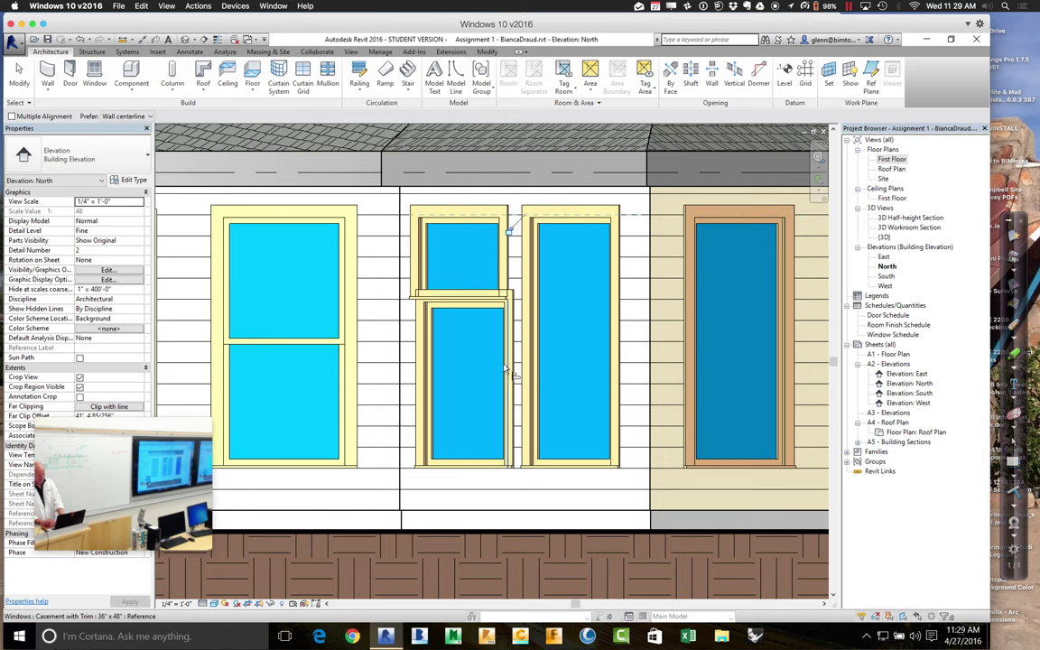
left_click(496, 271)
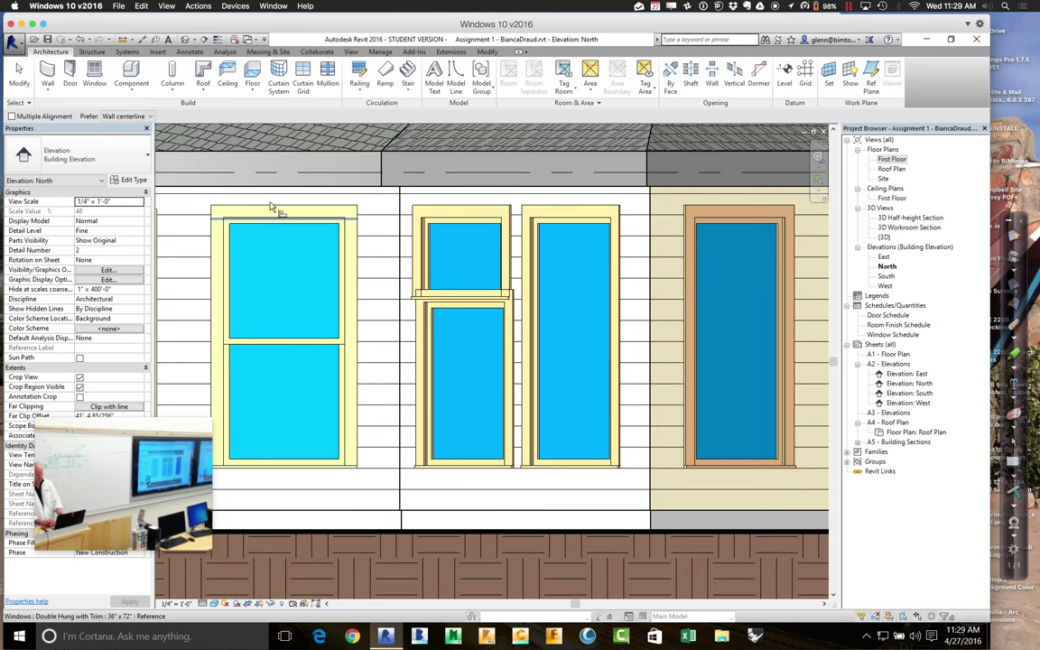
left_click(19, 76)
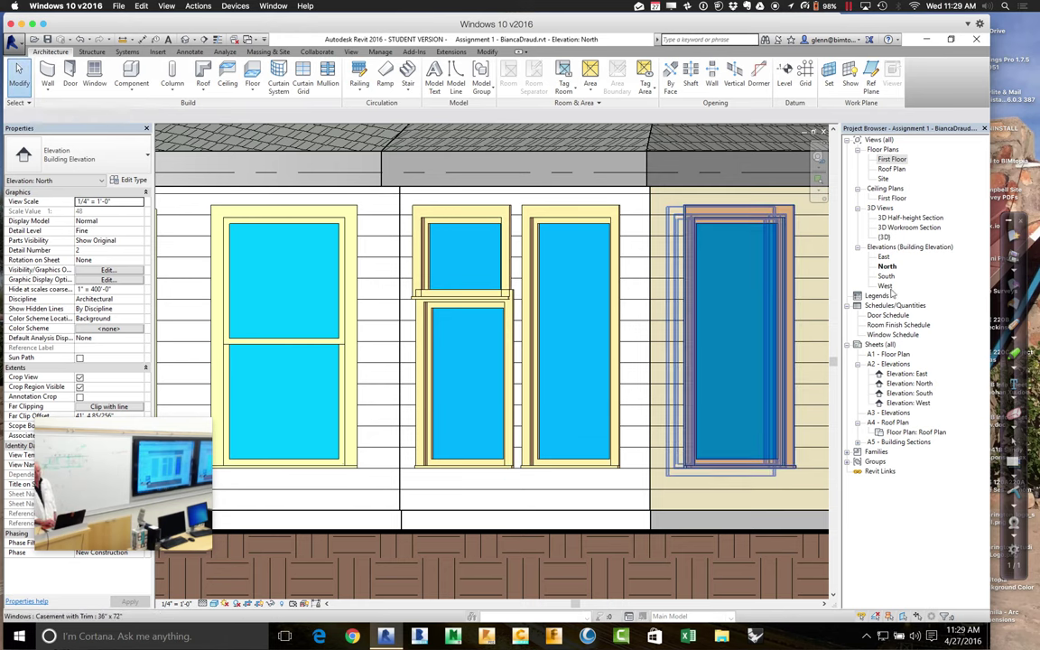
- Place a building elevation marker on the First Floor plan facing the angled room's northwest wall, and open its elevation view
double_click(892, 162)
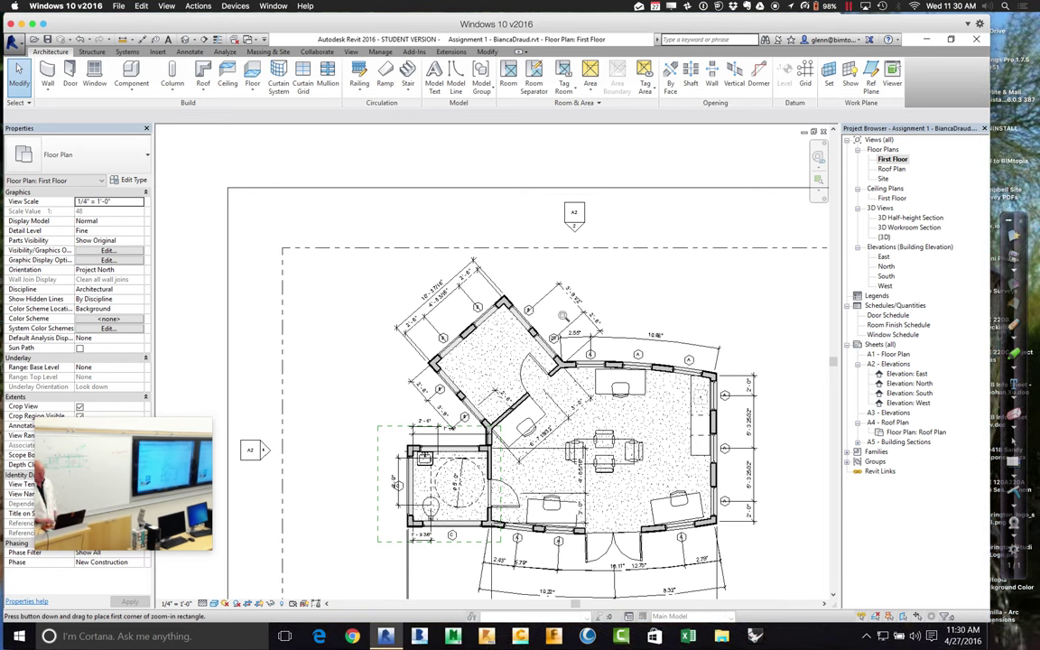
left_click(351, 52)
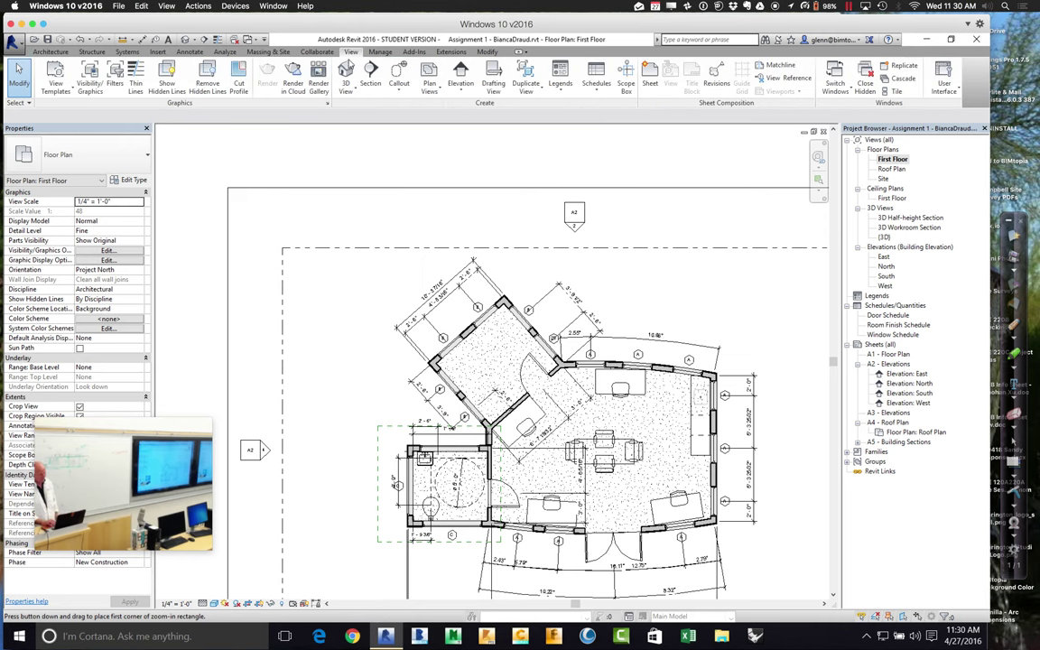
left_click(459, 86)
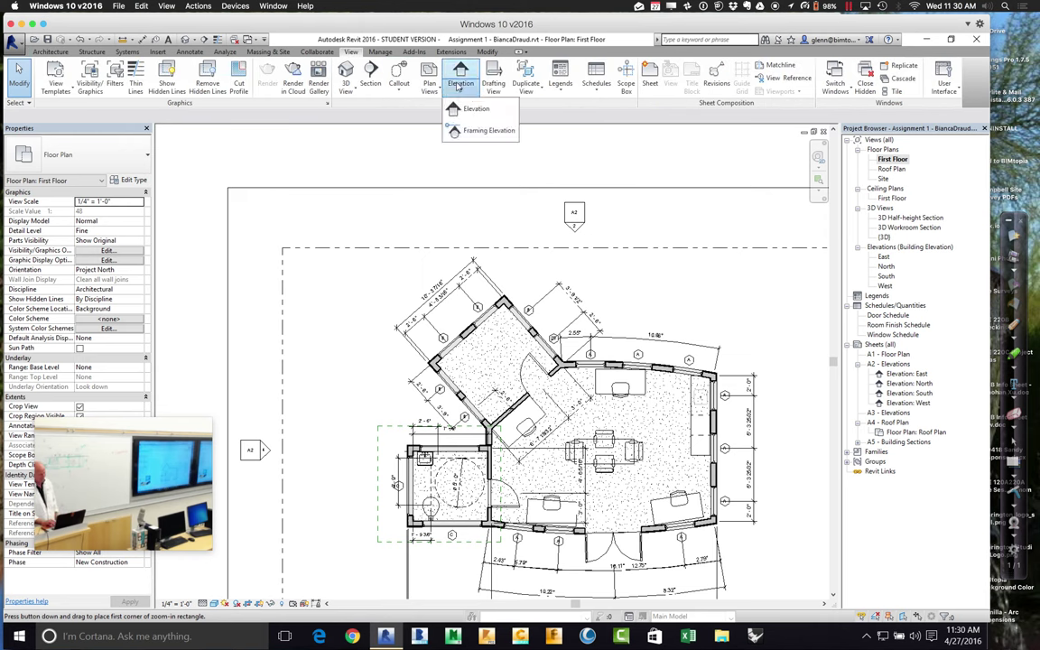
left_click(457, 106)
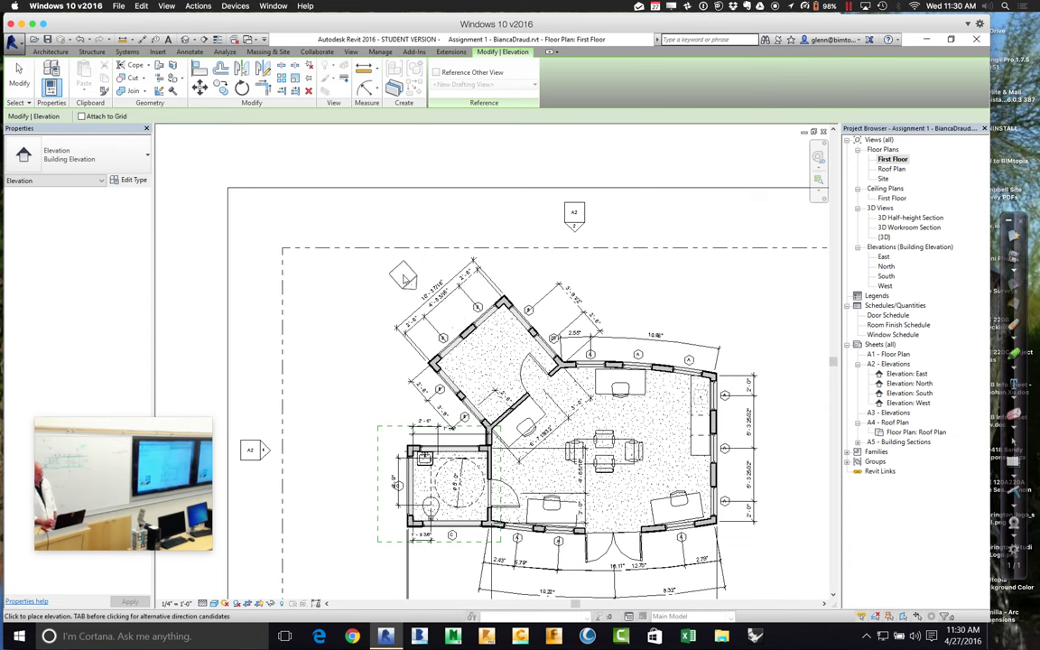
left_click(406, 277)
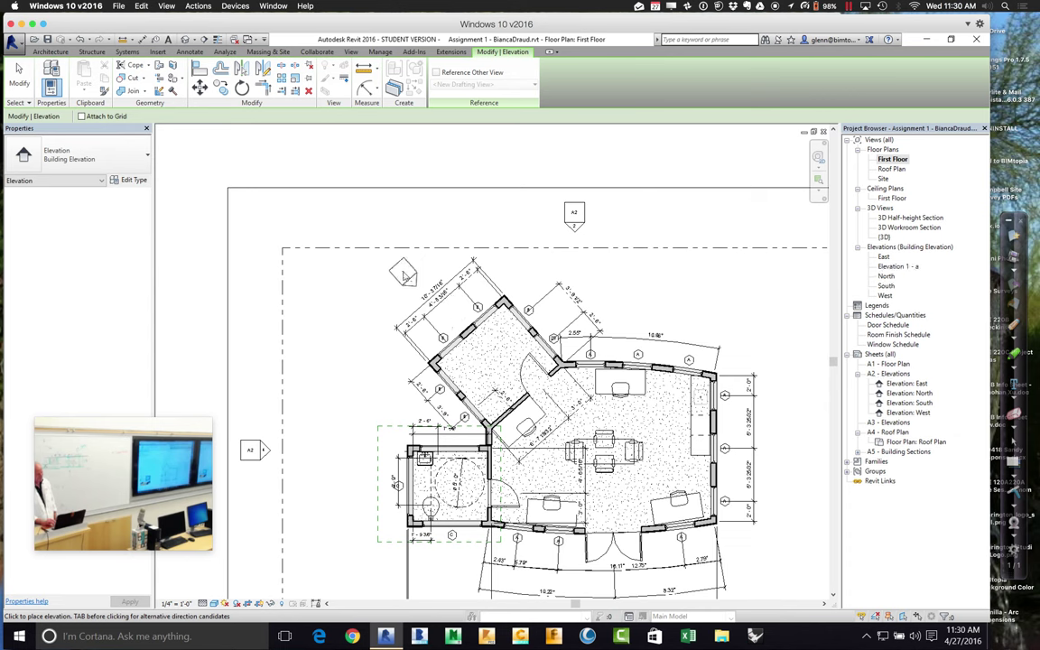
left_click(27, 86)
left_click(410, 283)
double_click(411, 287)
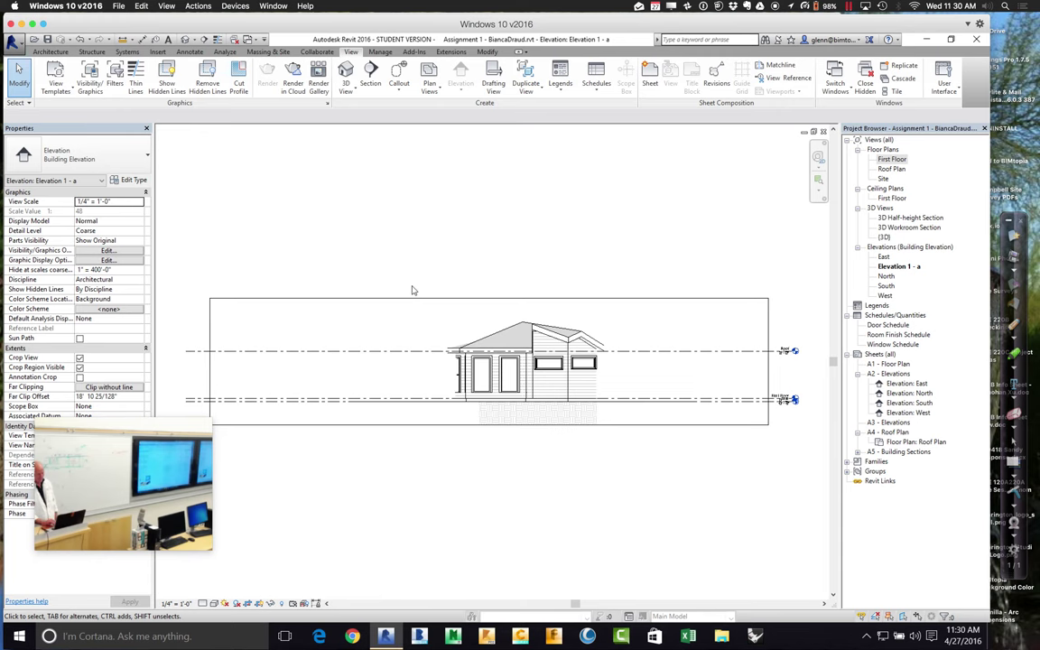
- Place two building elevation markers on the First Floor plan outside the angled room's northeast wall, one facing south and one facing that wall
left_click(891, 160)
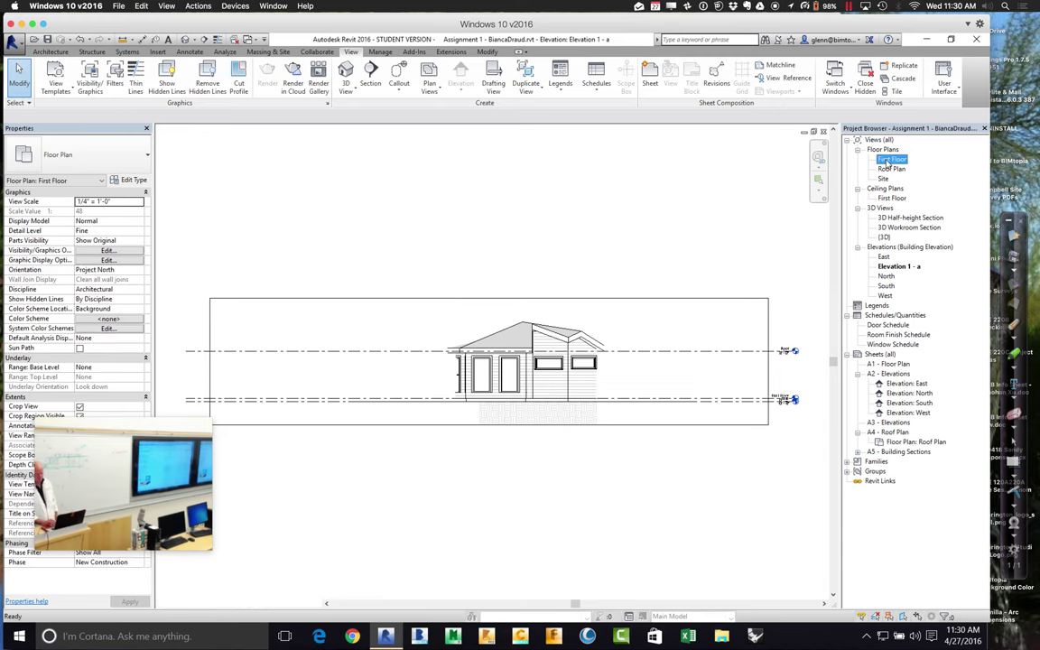
double_click(890, 160)
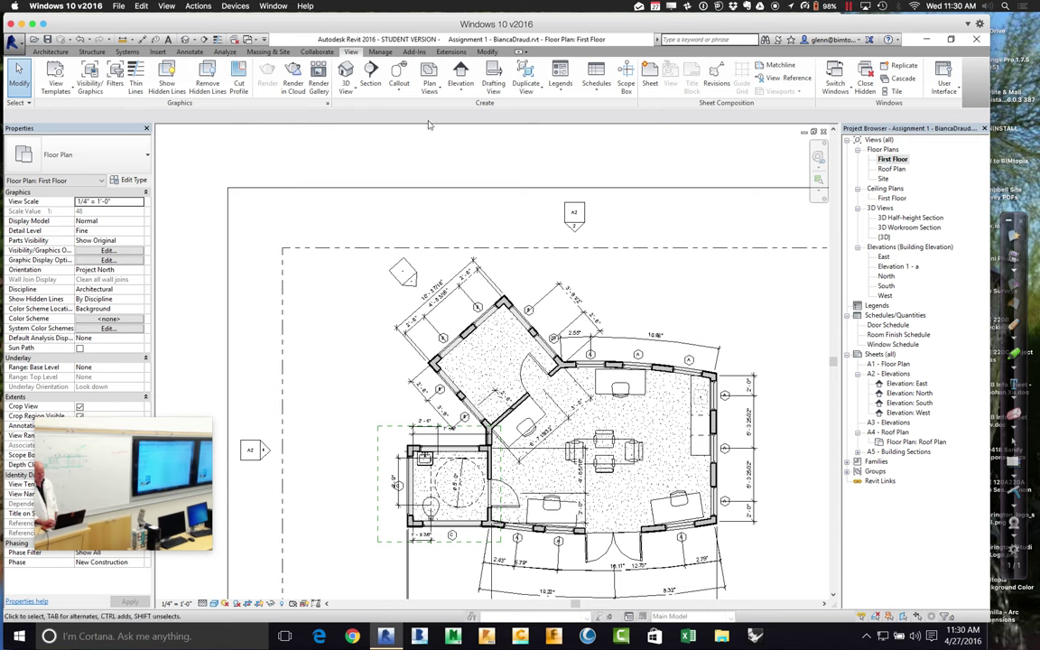
left_click(460, 74)
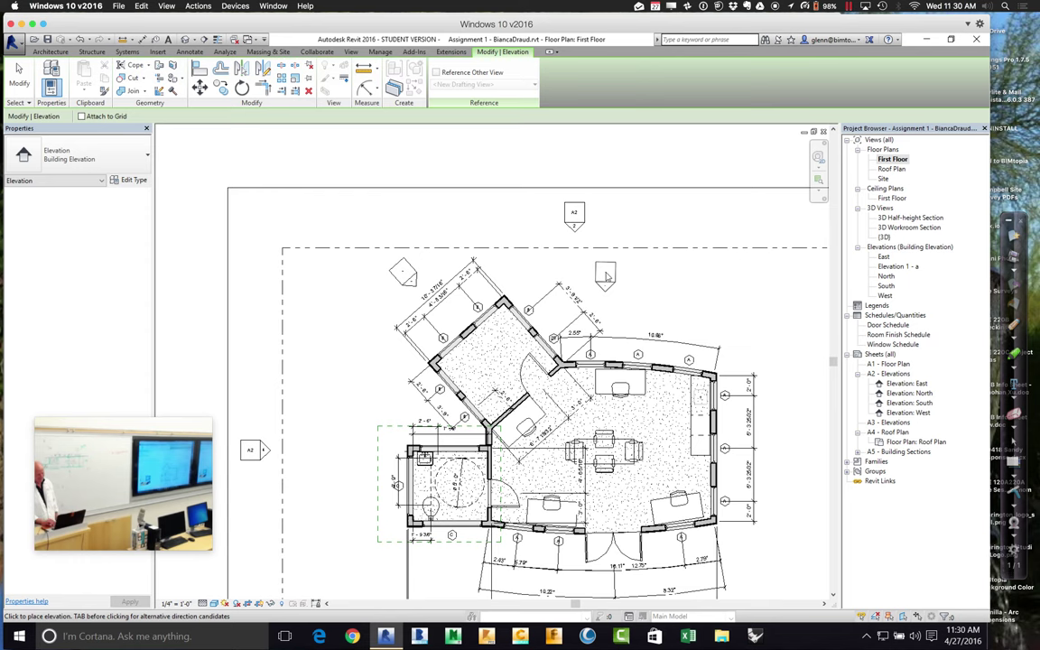
left_click(607, 277)
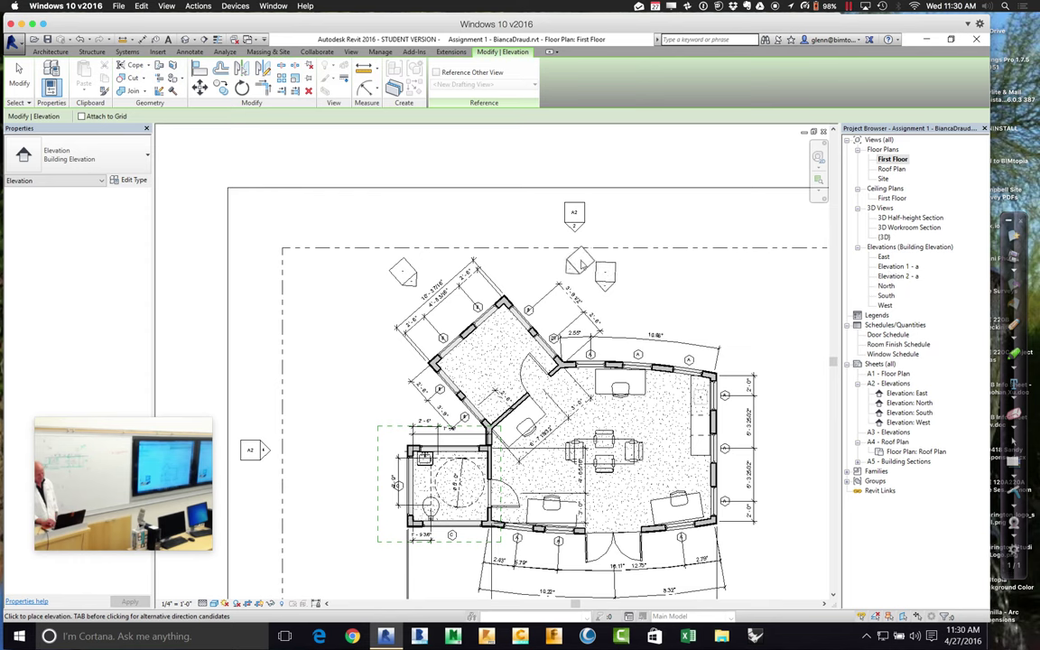
left_click(582, 265)
left_click(18, 70)
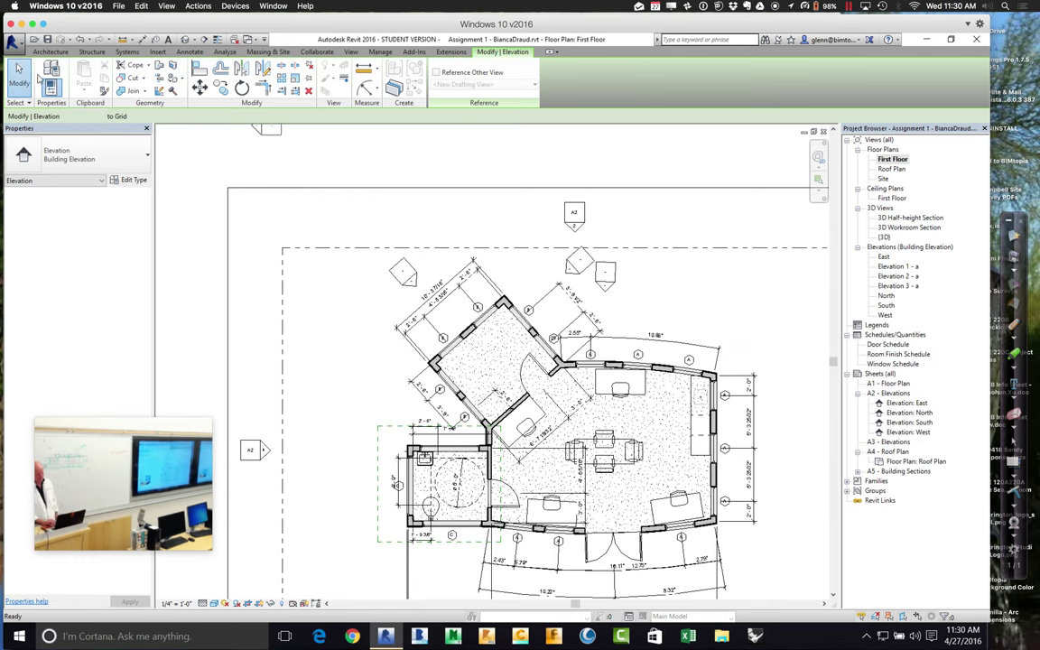
- Delete the south-facing elevation marker beside the angled one, together with its elevation view
left_click(615, 273)
right_click(616, 273)
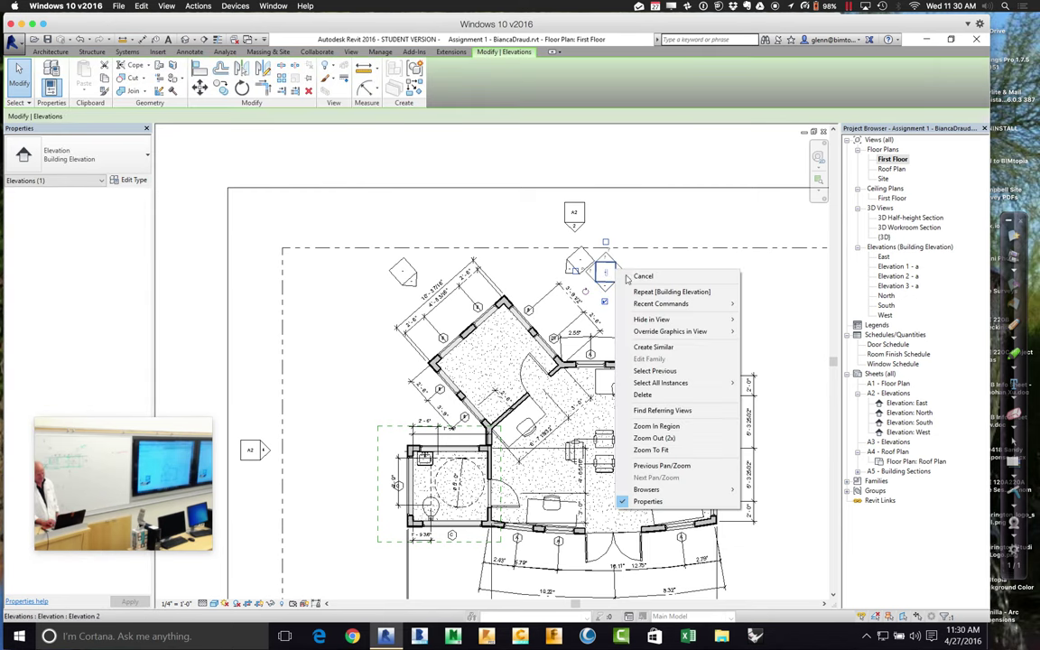
left_click(643, 394)
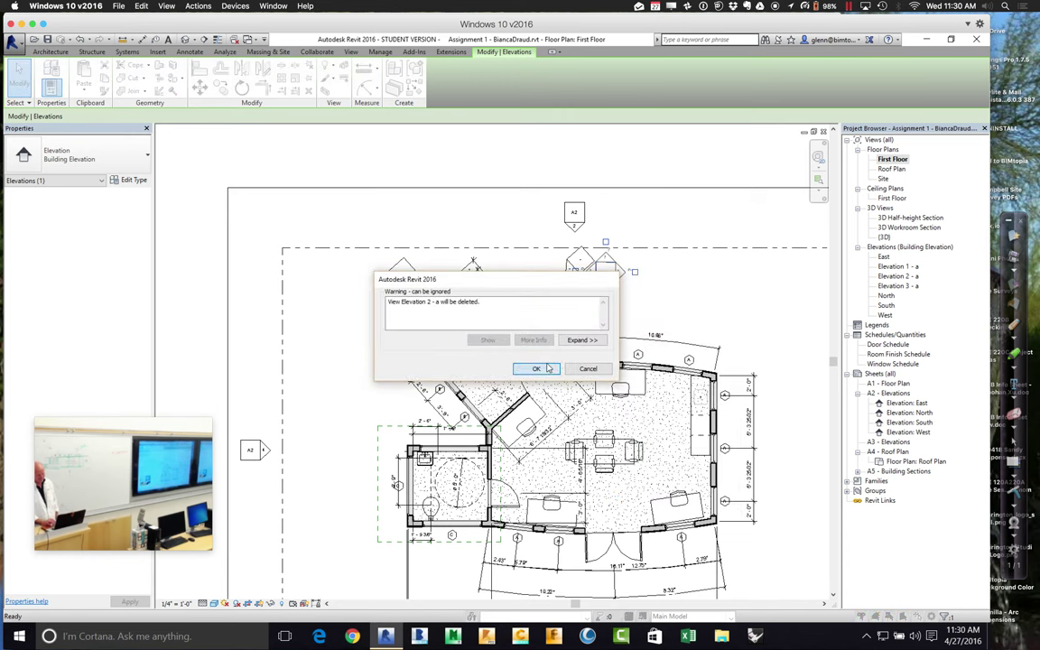
left_click(538, 369)
- Open the elevation of the angled room's northeast wall and align the transom's side trim edge with the casement below
double_click(571, 273)
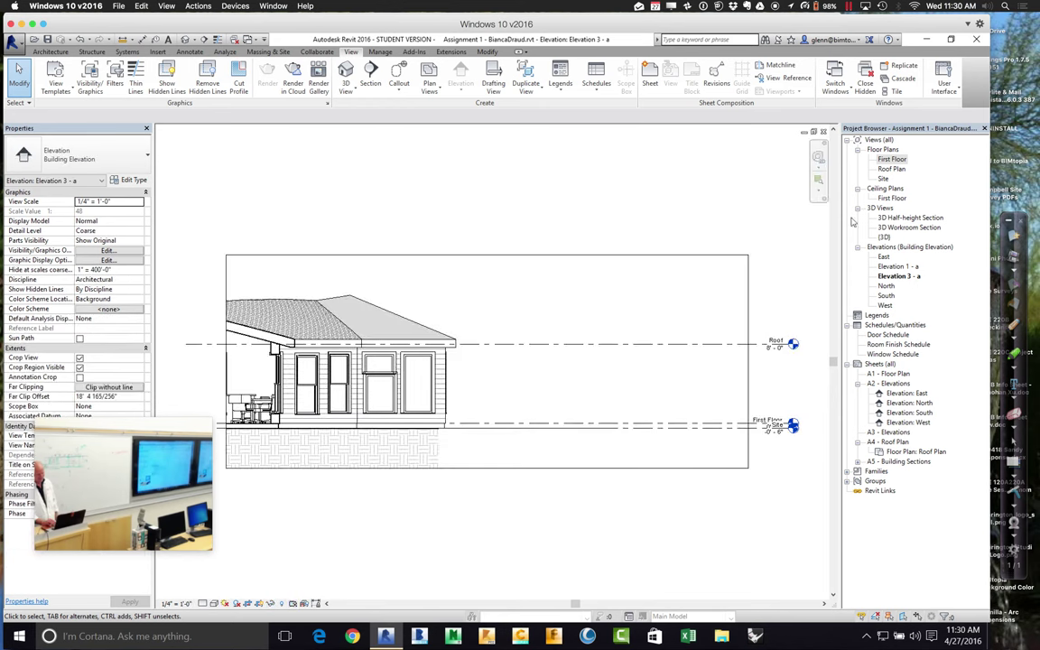
left_click_drag(429, 422, 361, 323)
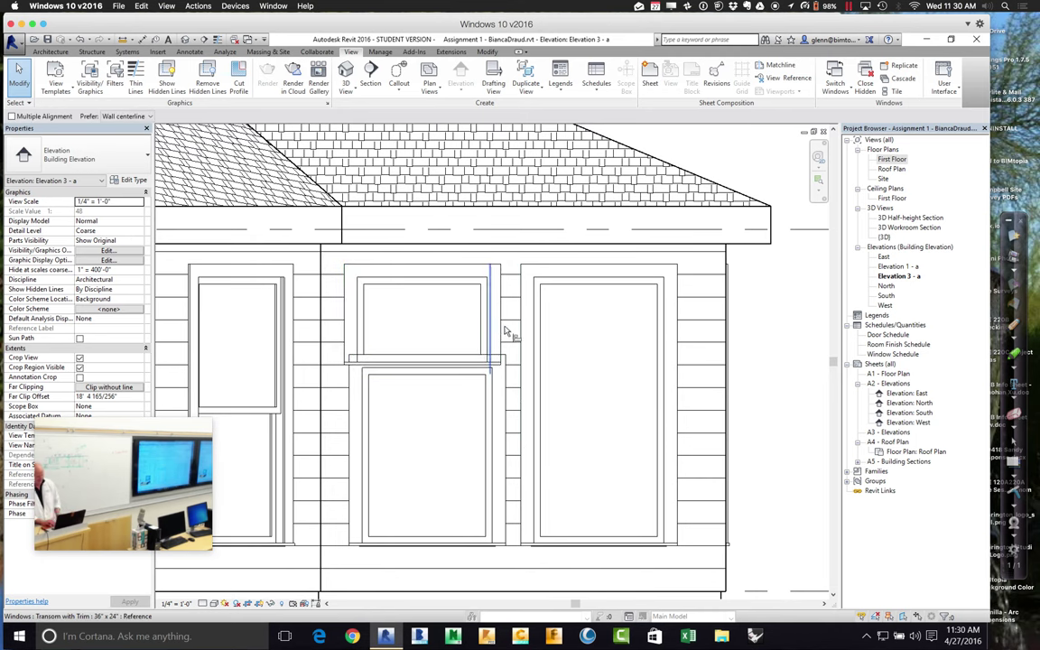
key("a")
key("l")
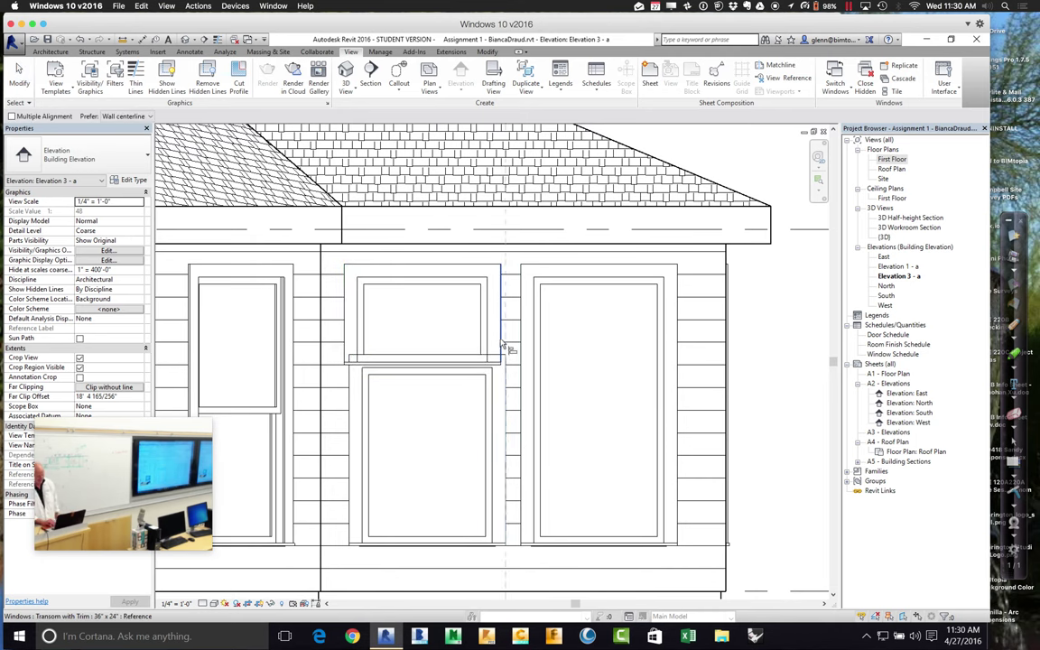
left_click(503, 345)
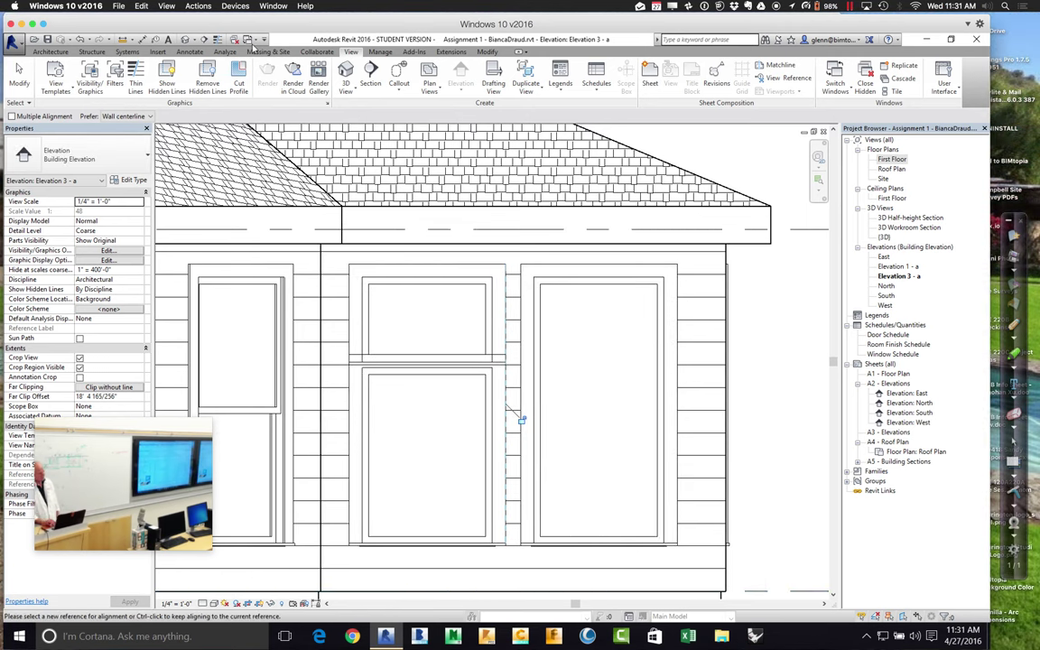
- Examine the stacked transom and casement windows on the angled wall in the default 3D view
left_click(185, 40)
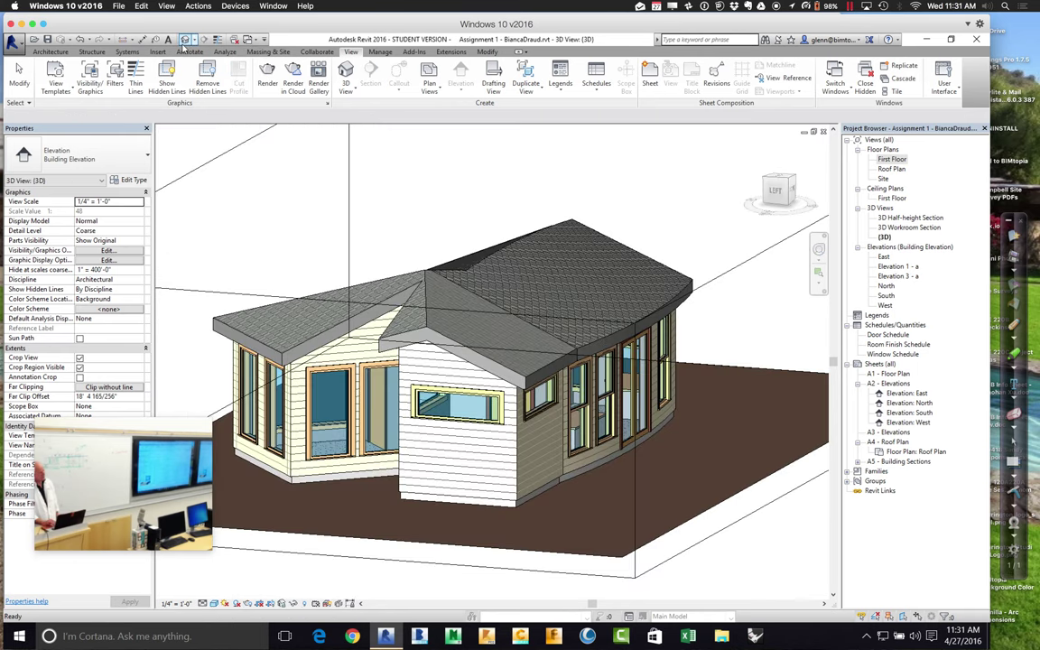
left_click(767, 185)
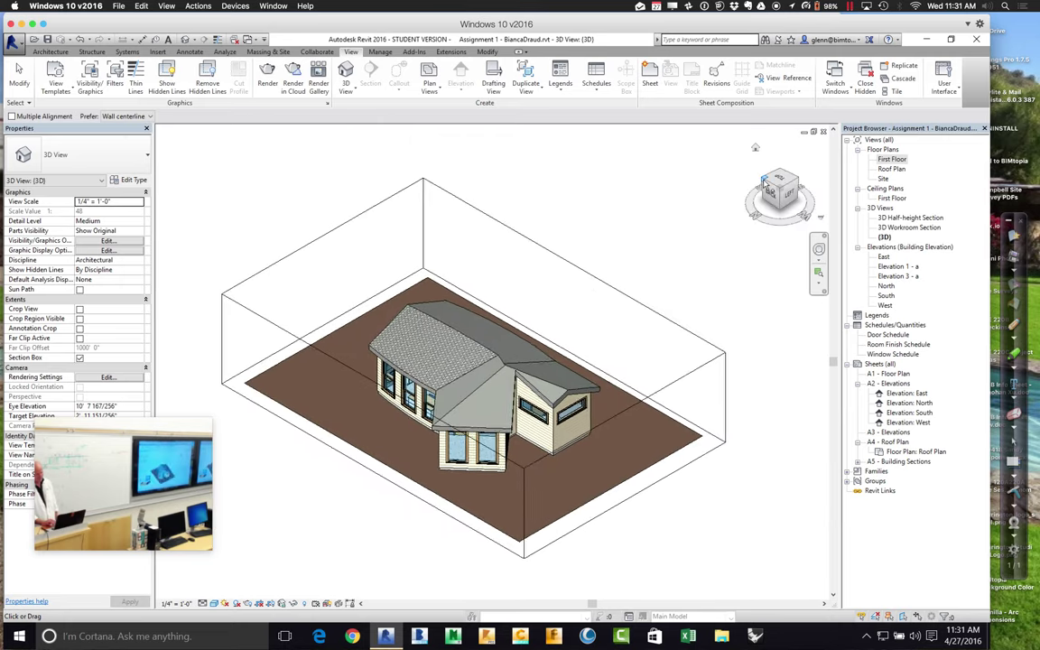
left_click(766, 185)
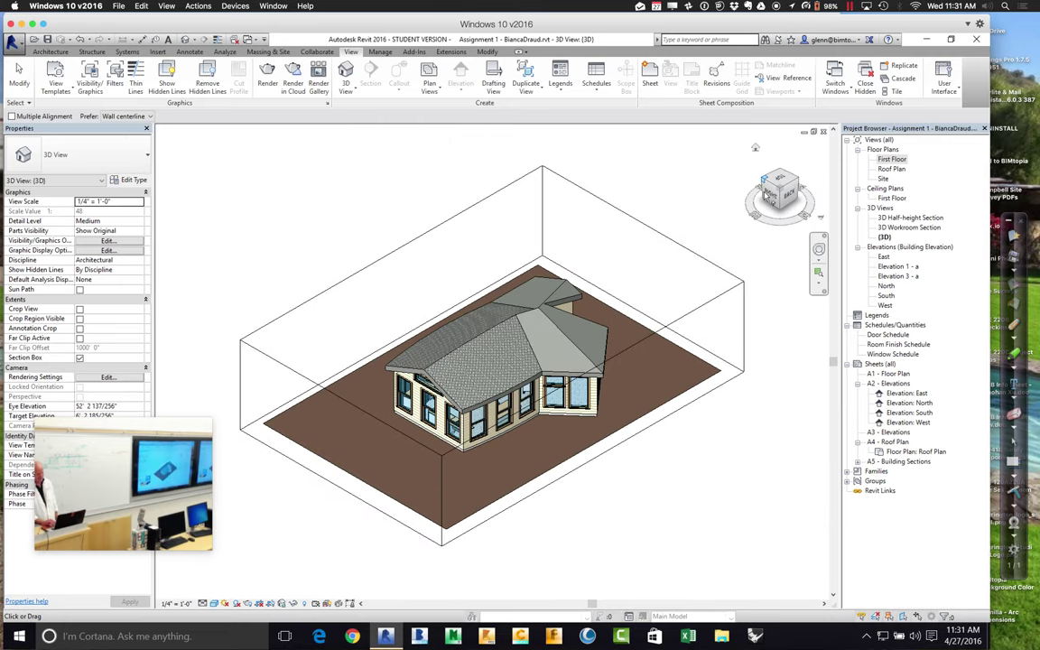
left_click(819, 271)
left_click_drag(534, 357, 632, 447)
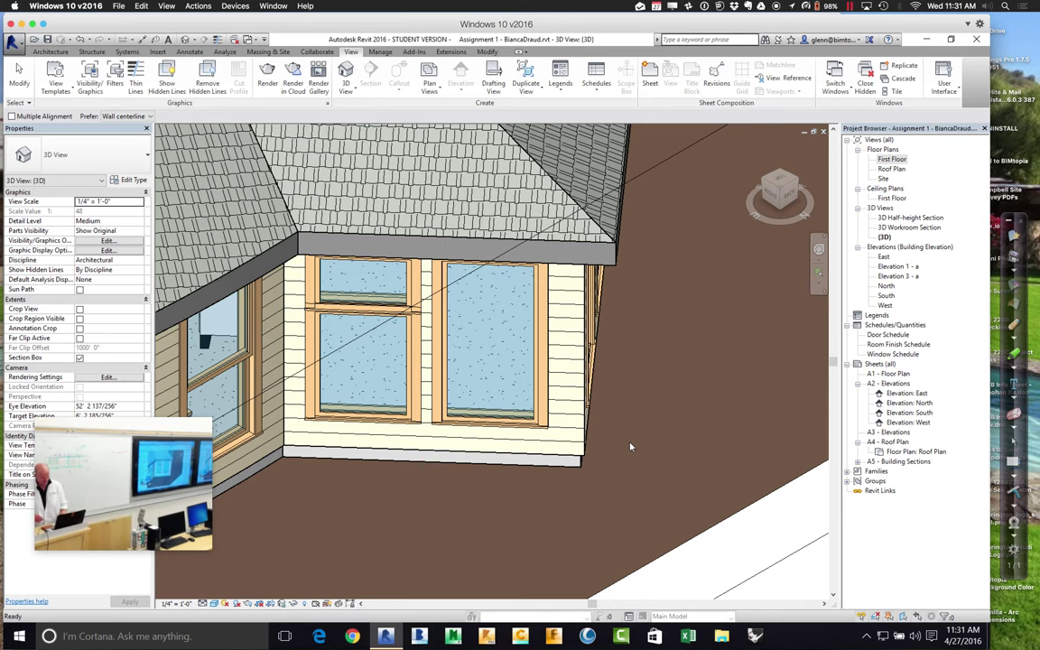
scroll(630, 447, "down", 6)
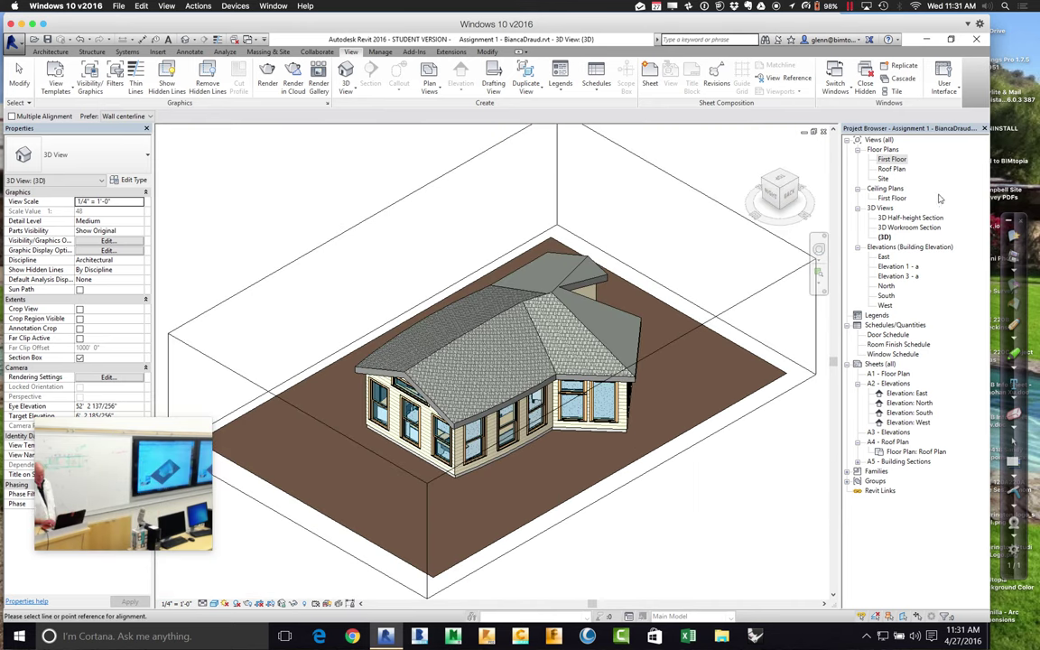
- Change the restroom's wall toilet on the First Floor plan to the 19" Seat Height type
double_click(896, 161)
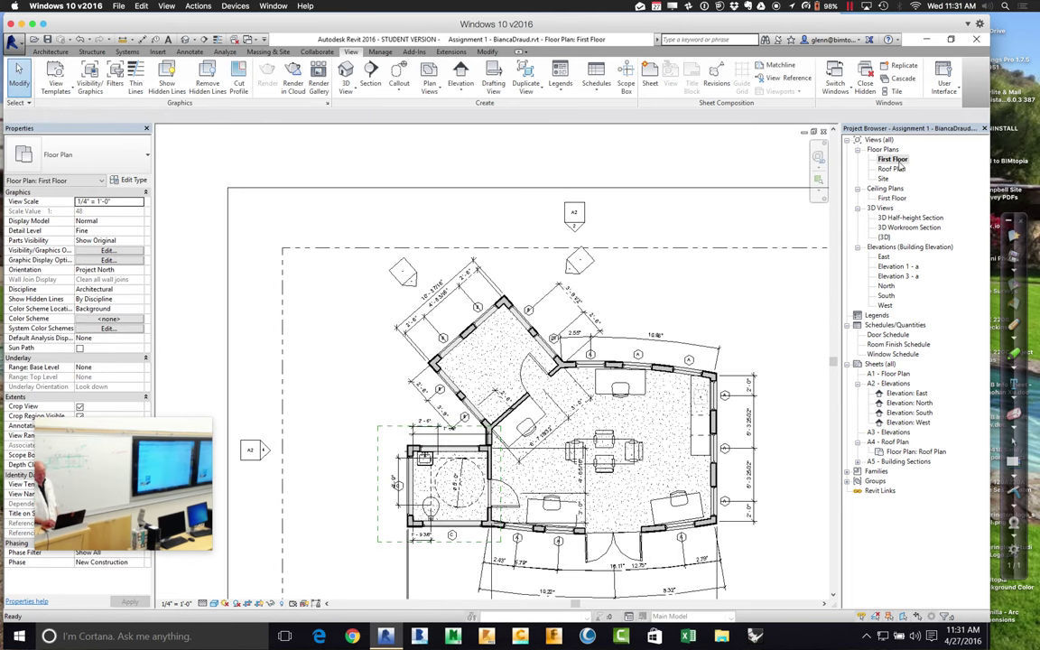
key("z")
key("r")
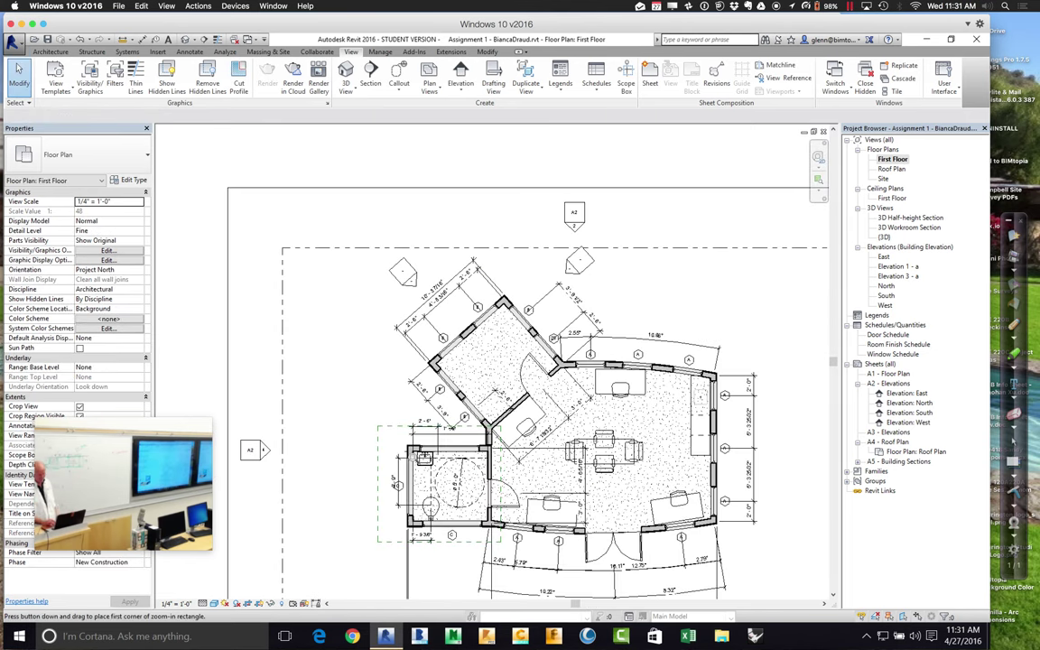
left_click_drag(344, 387, 437, 524)
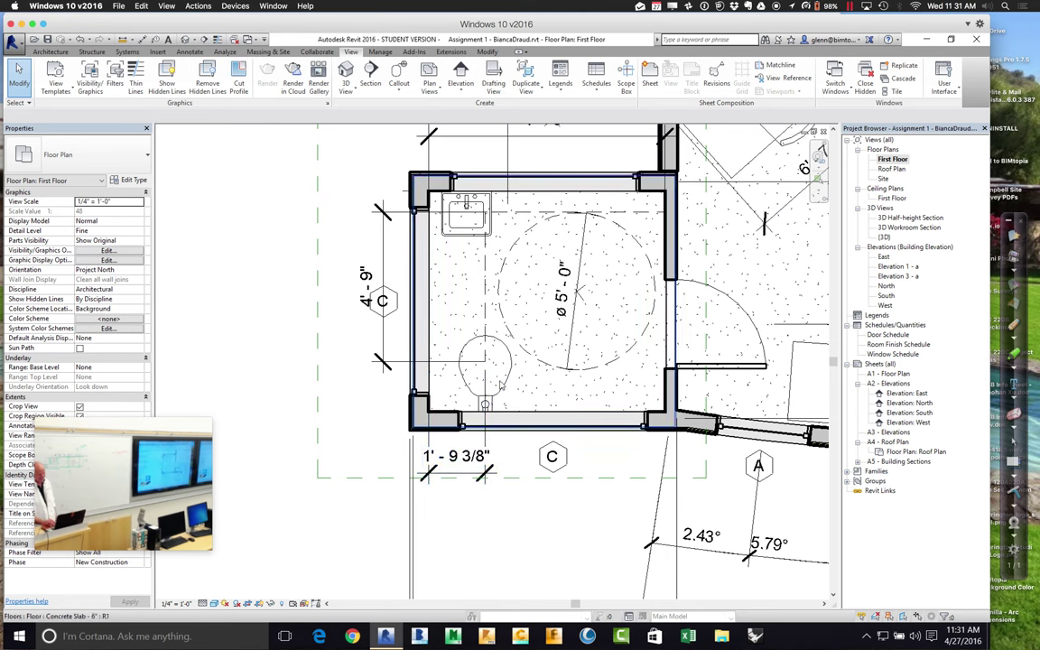
left_click(503, 390)
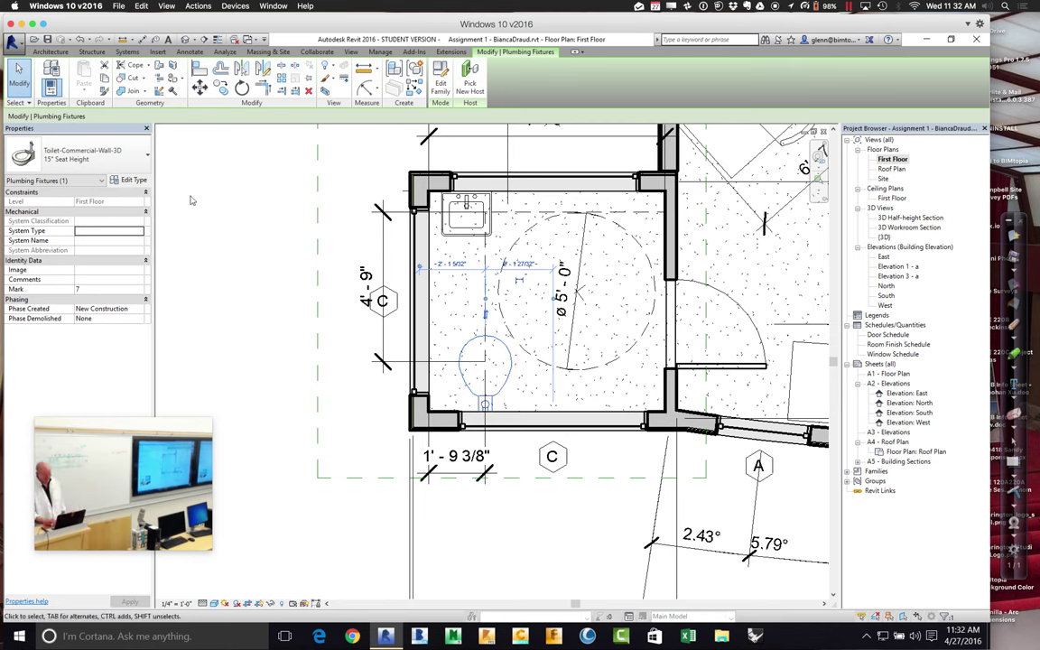
left_click(146, 167)
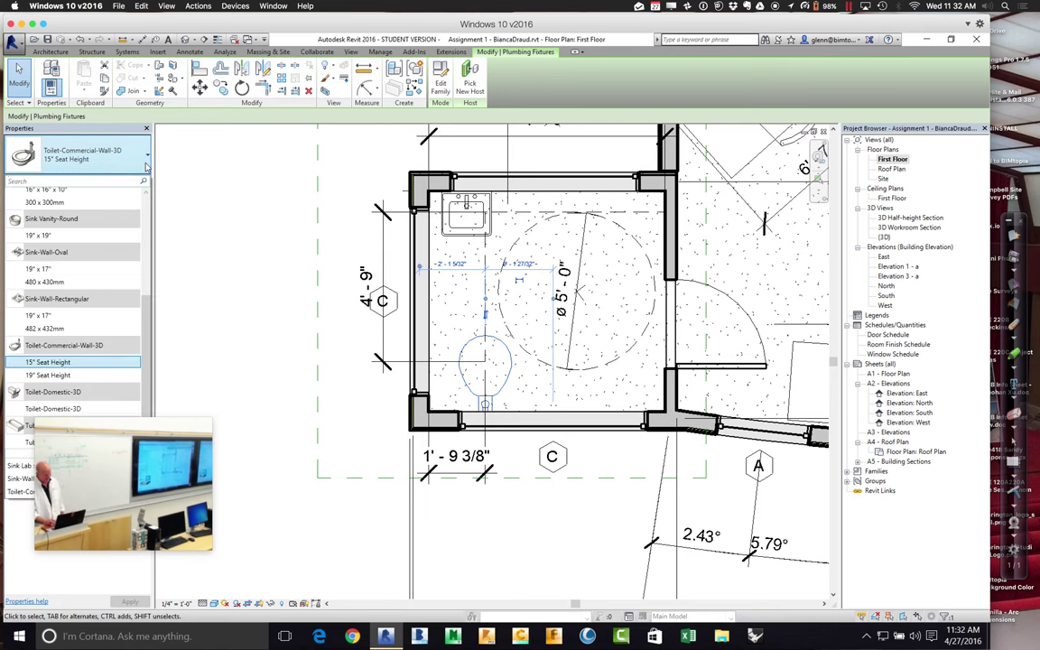
left_click(65, 378)
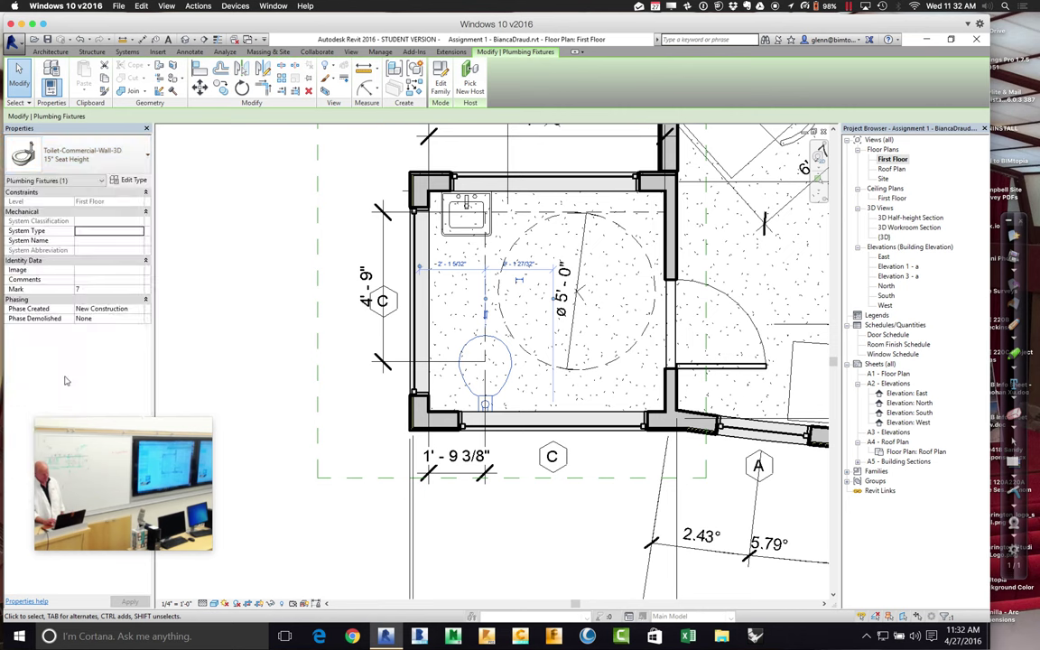
left_click(178, 330)
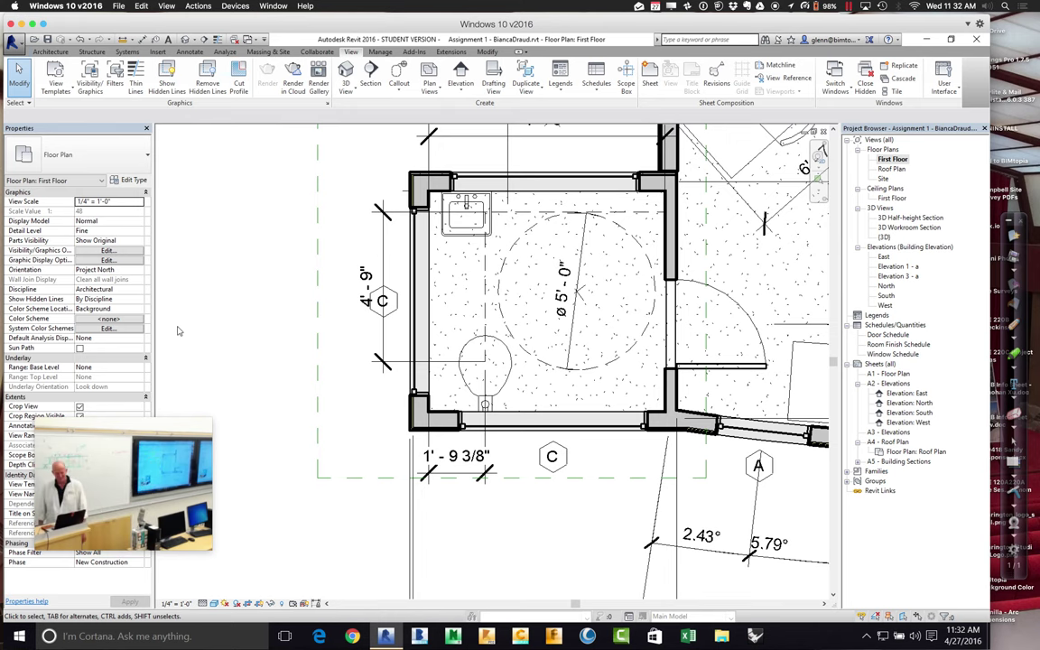
- Review the overall First Floor plan, the A1 - Floor Plan sheet and the whole building in the 3D Half-height Section view
key("z")
key("o")
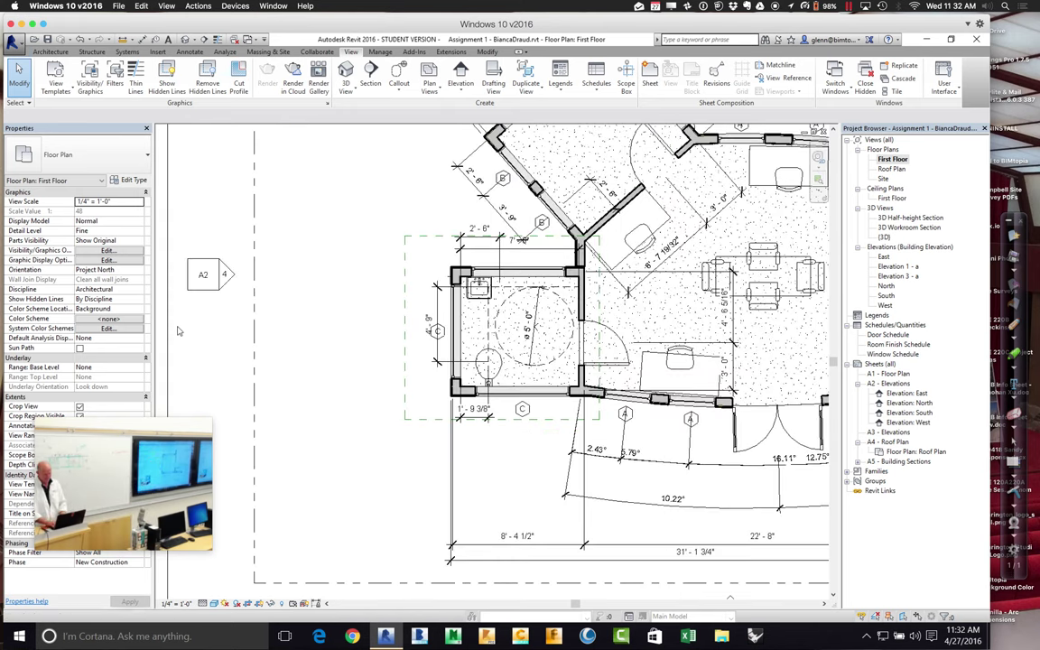
key("z")
key("o")
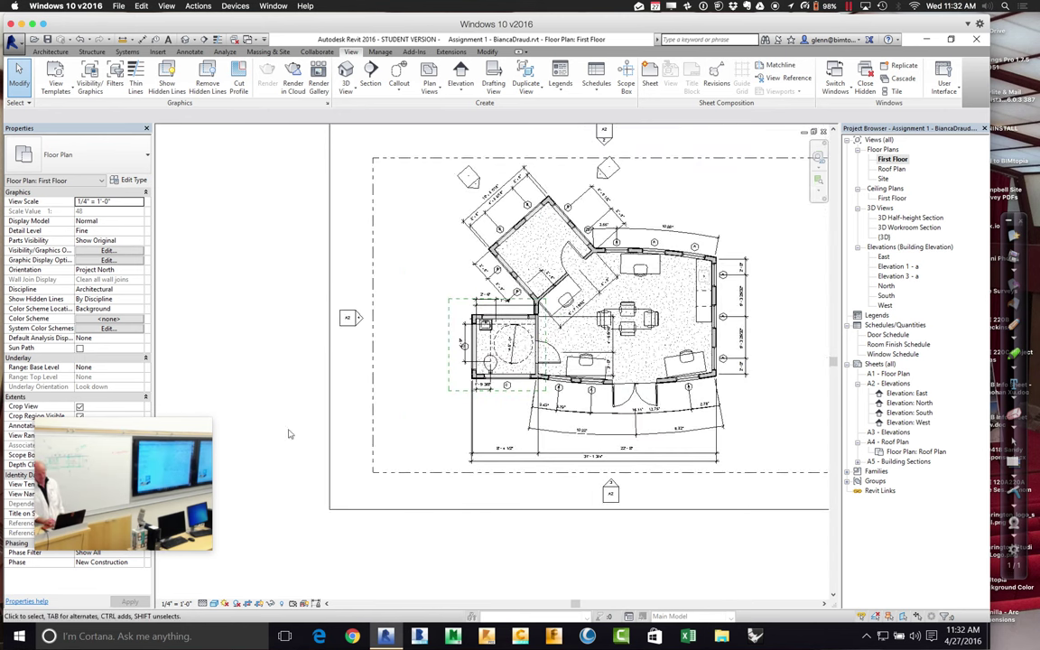
double_click(901, 373)
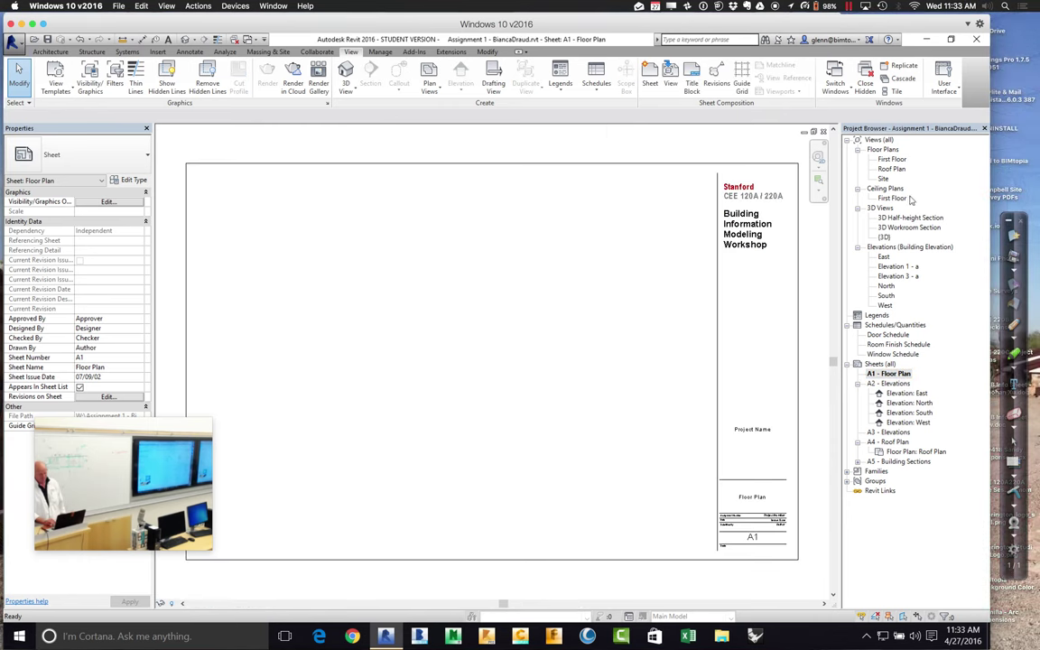
double_click(892, 160)
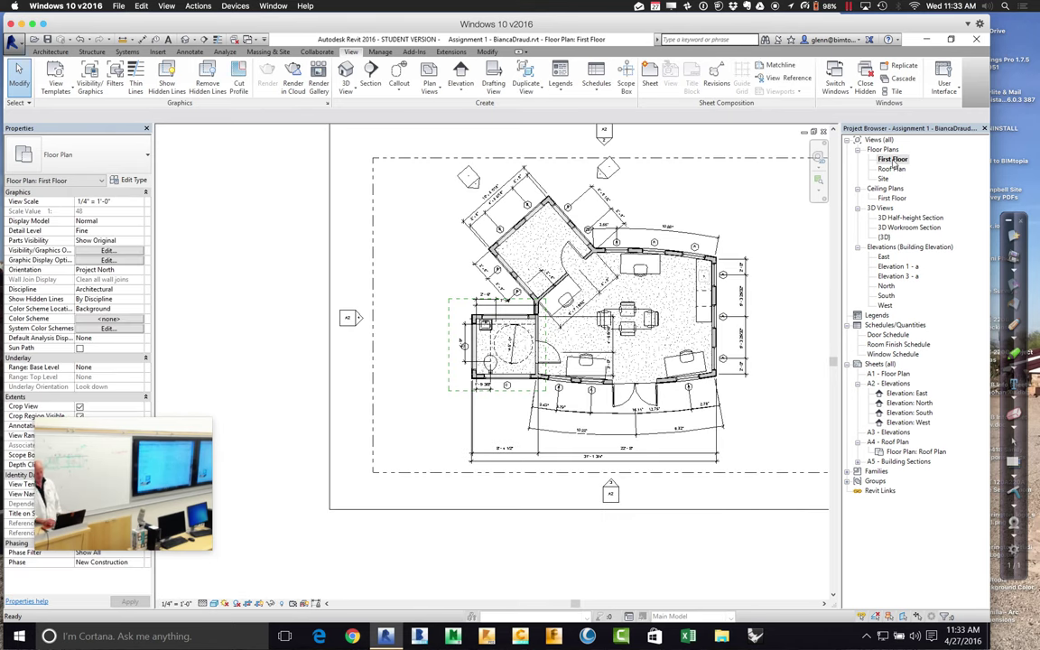
double_click(919, 220)
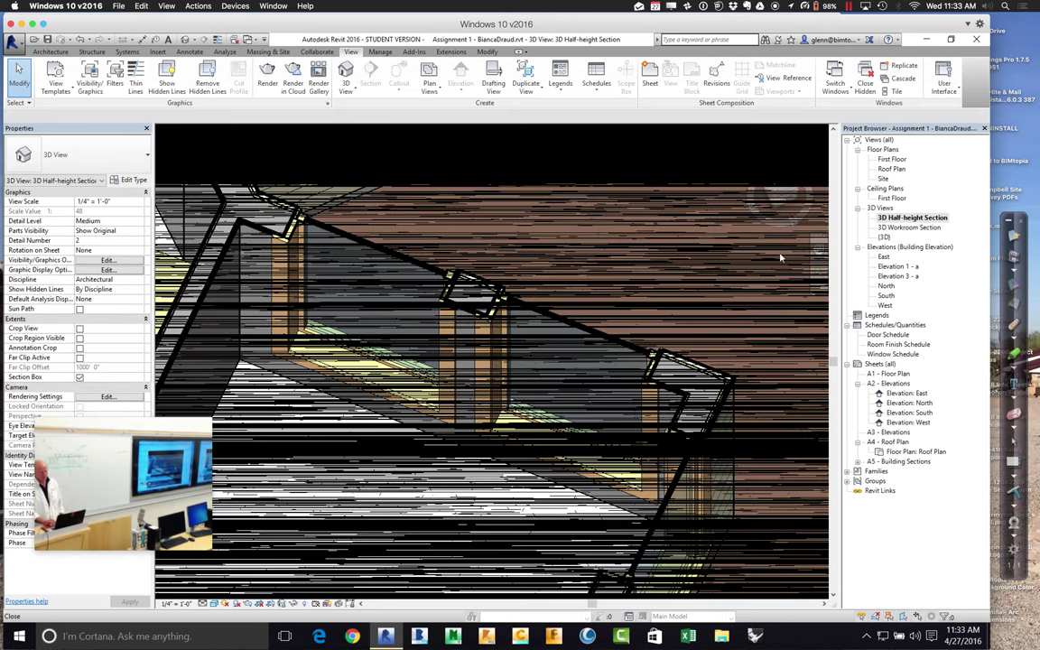
key("z")
key("f")
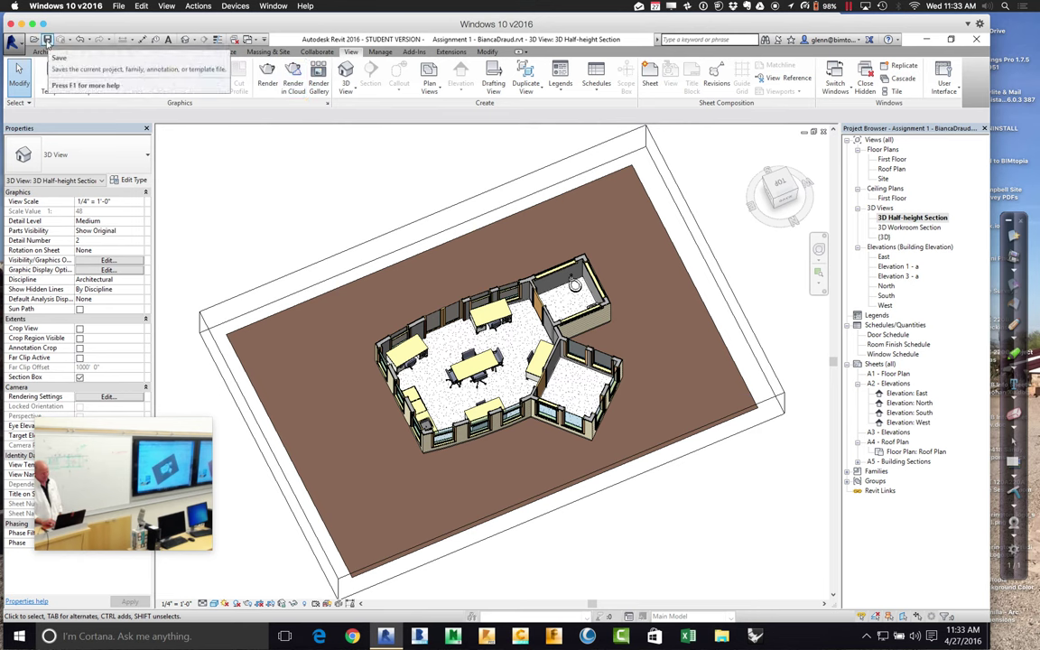
- Save the project and save a copy under the same file name in the Desktop folder of Home on 'Mac' (Z:)
left_click(47, 39)
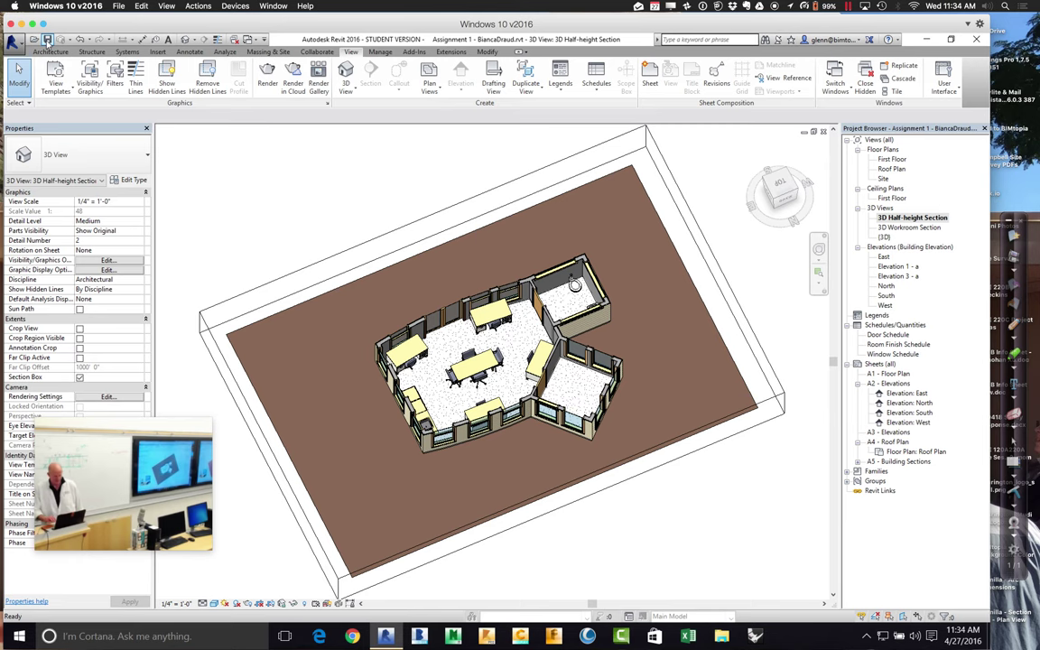
left_click(13, 44)
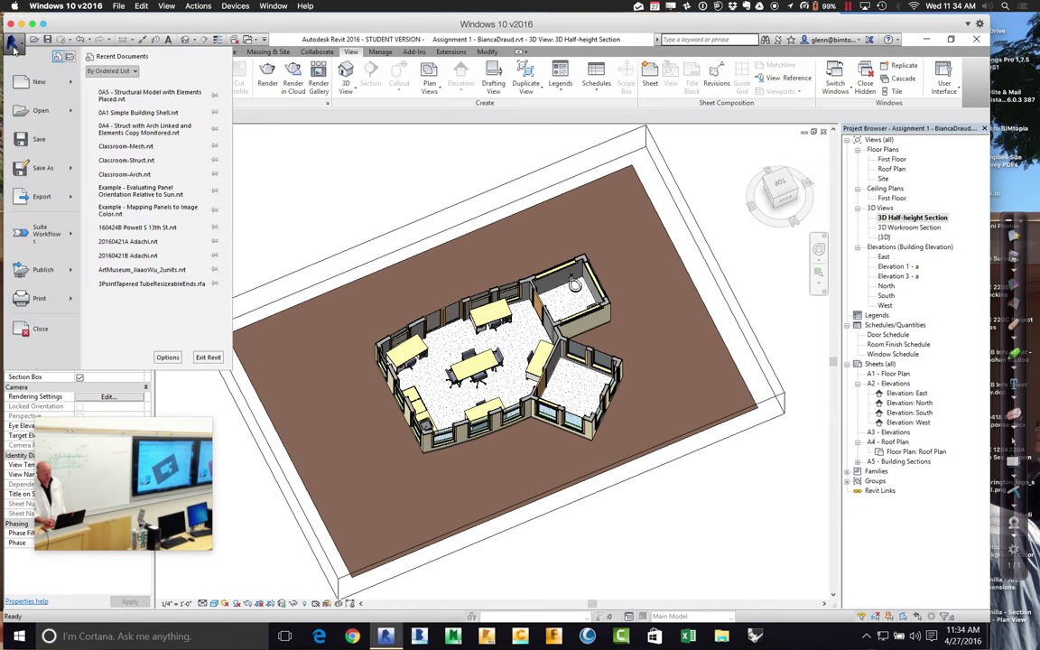
mouse_move(52, 169)
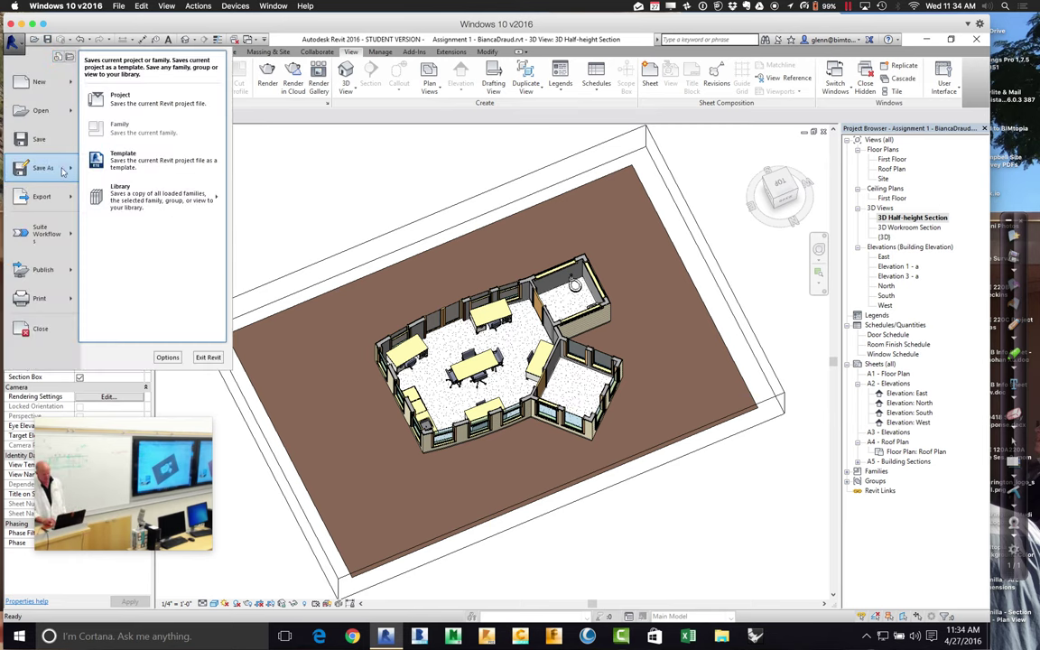
left_click(122, 100)
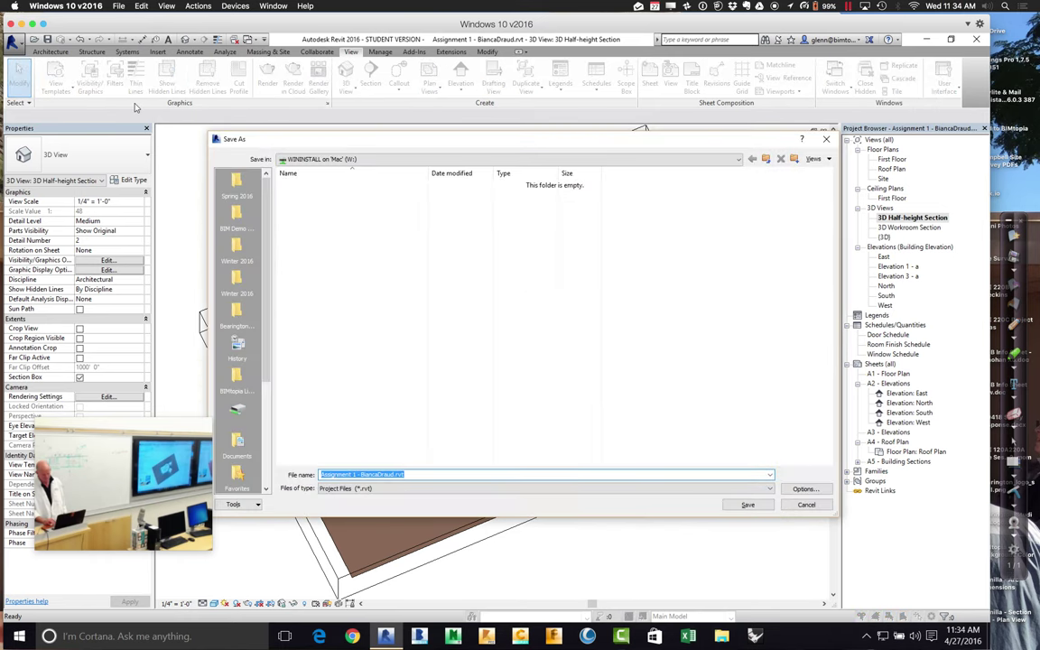
left_click(304, 160)
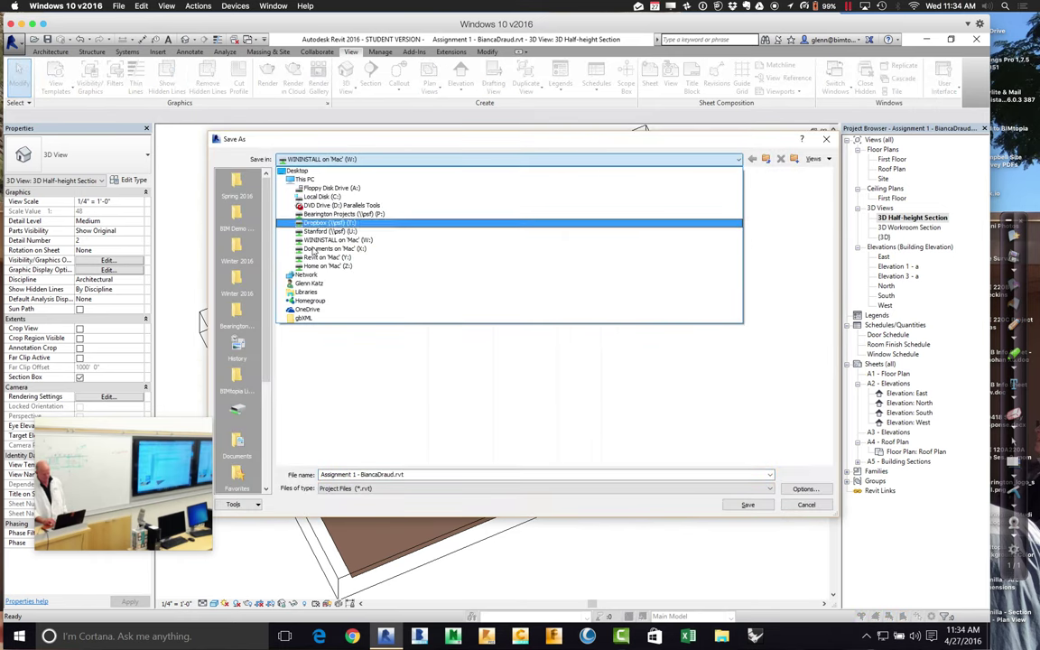
left_click(316, 268)
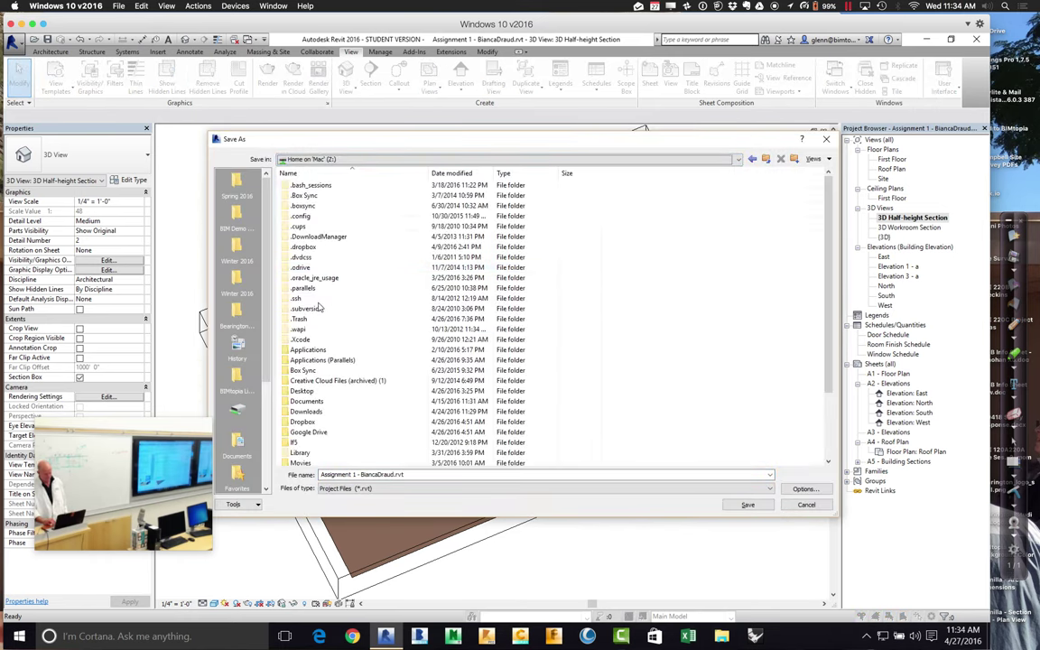
left_click(317, 400)
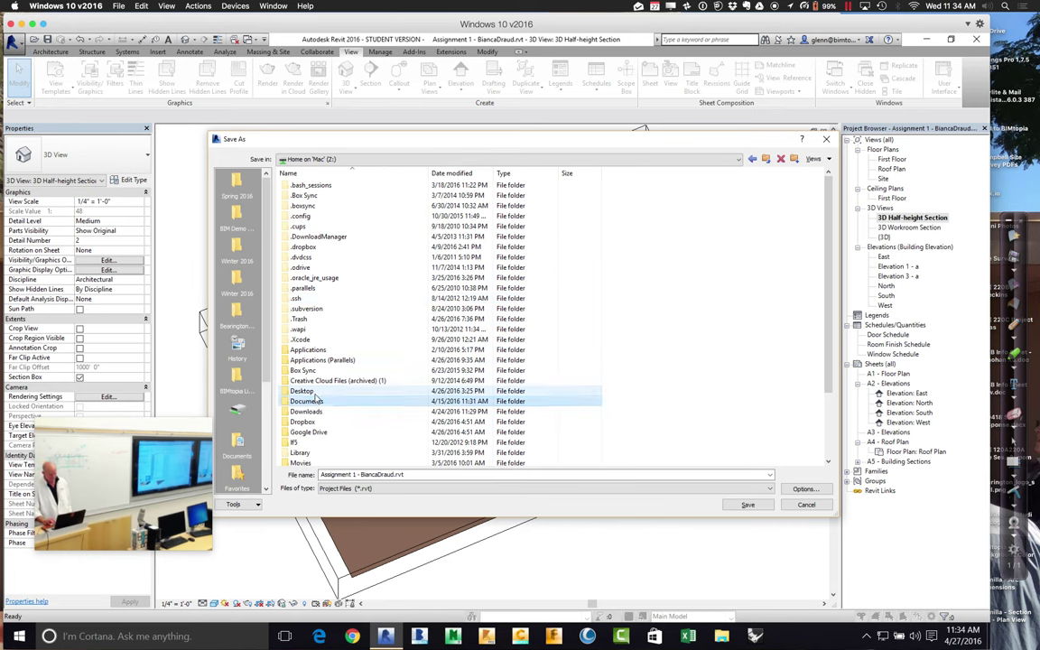
double_click(316, 392)
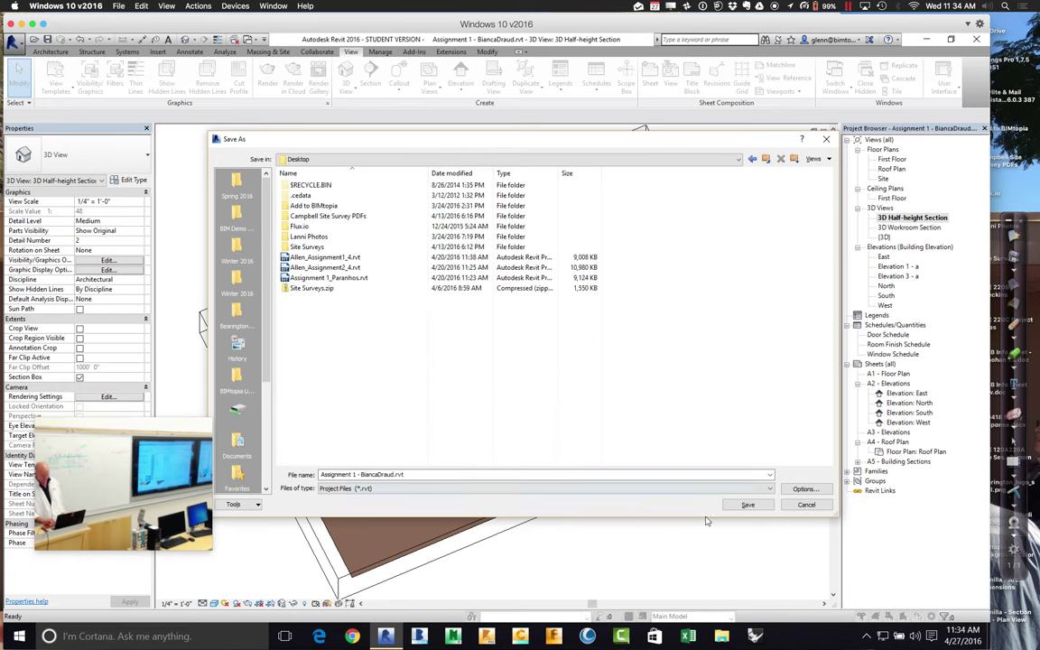
left_click(747, 506)
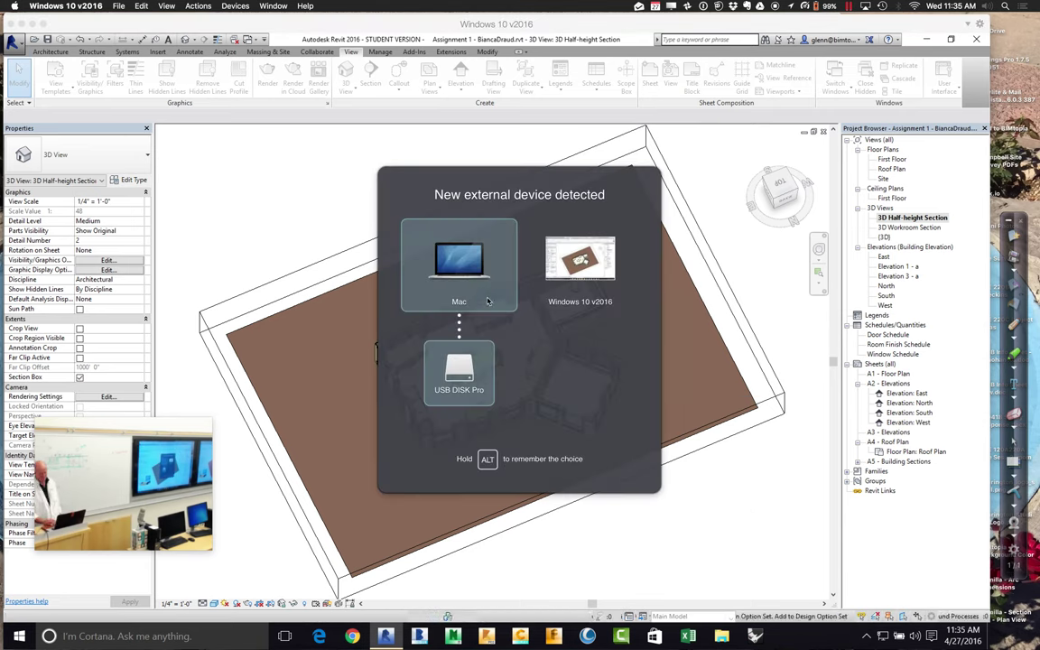
- Connect the USB disk to the Mac and open the student Assignment1 project dated 4/26/2016 from WININSTALL on 'Mac' (W:)
left_click(487, 301)
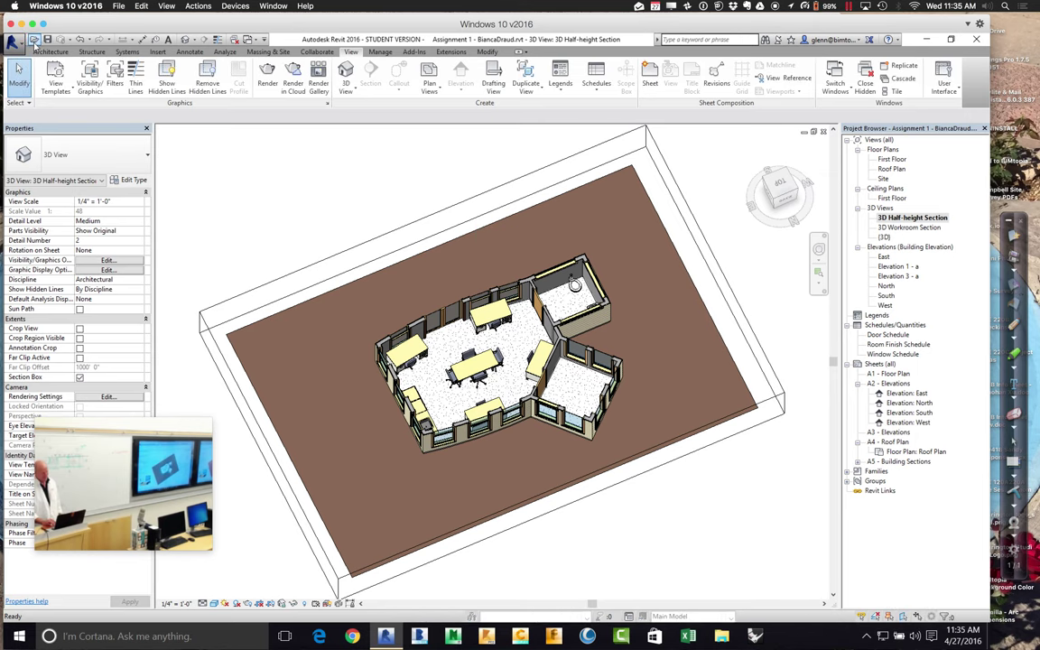
left_click(32, 41)
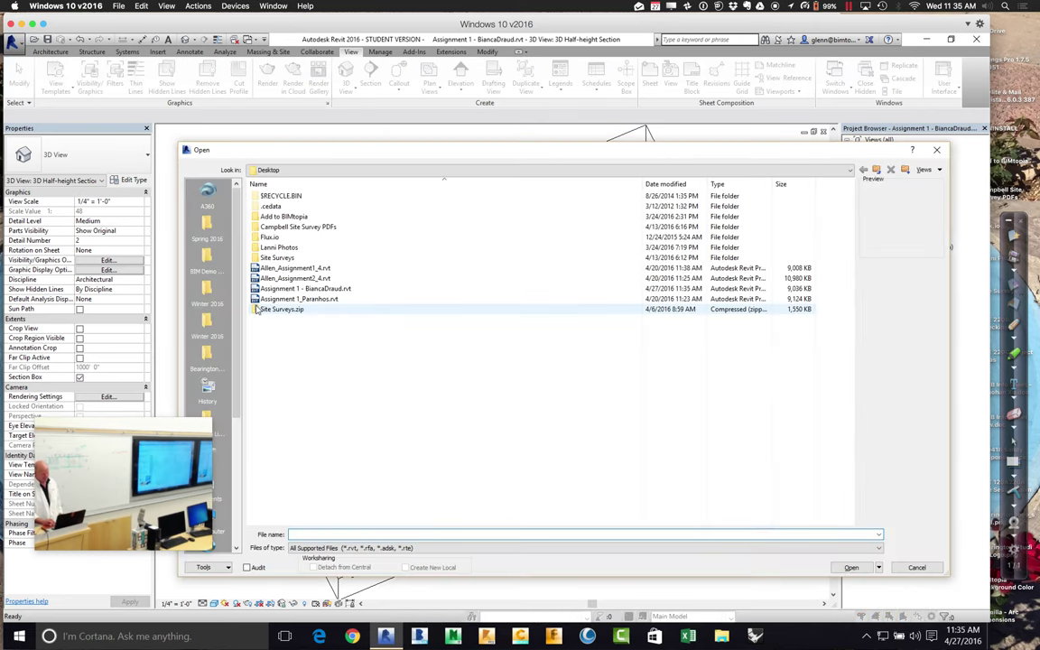
left_click(297, 170)
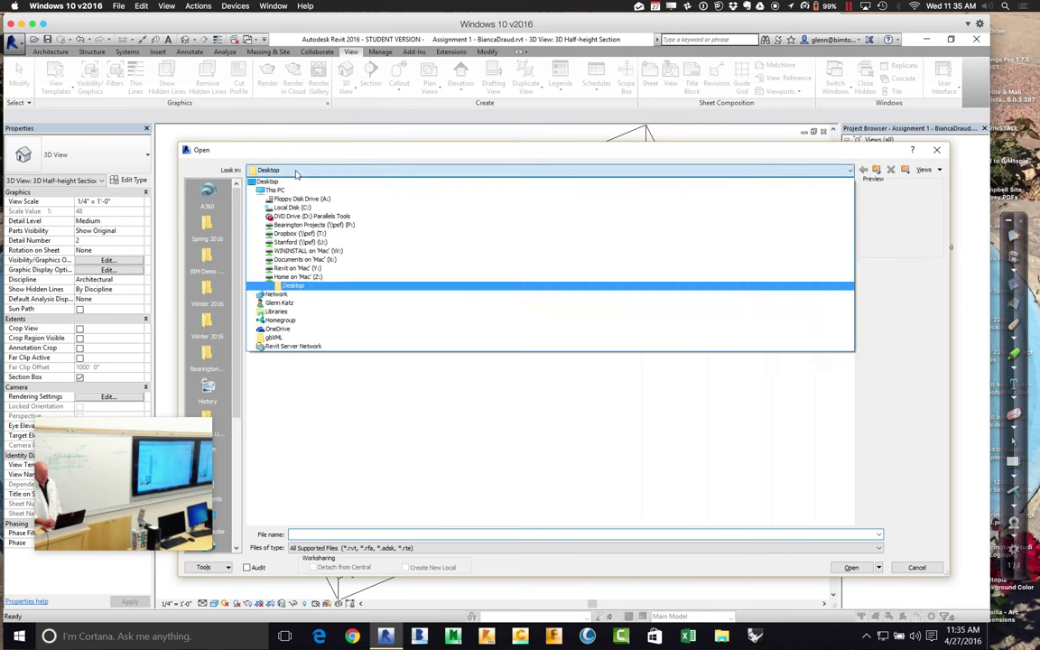
left_click(304, 250)
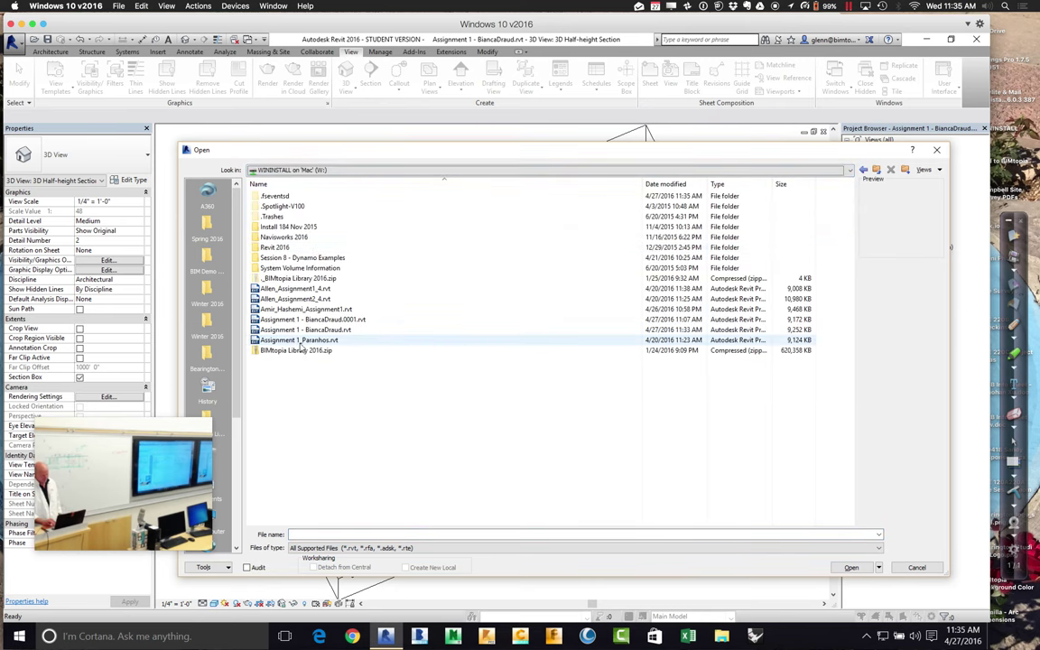
left_click(299, 310)
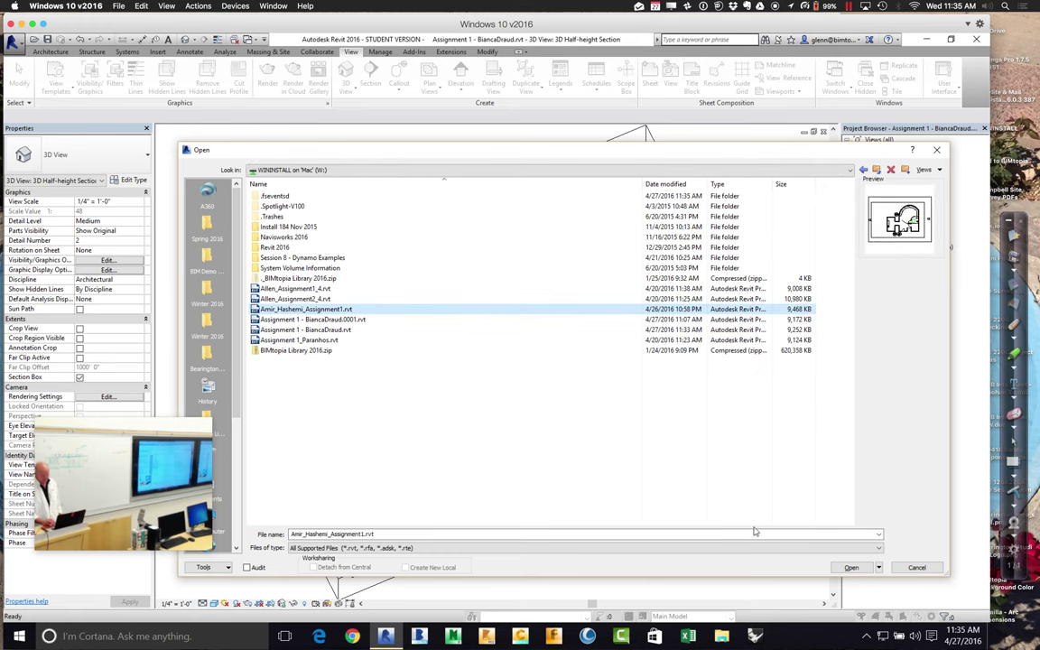
left_click(852, 567)
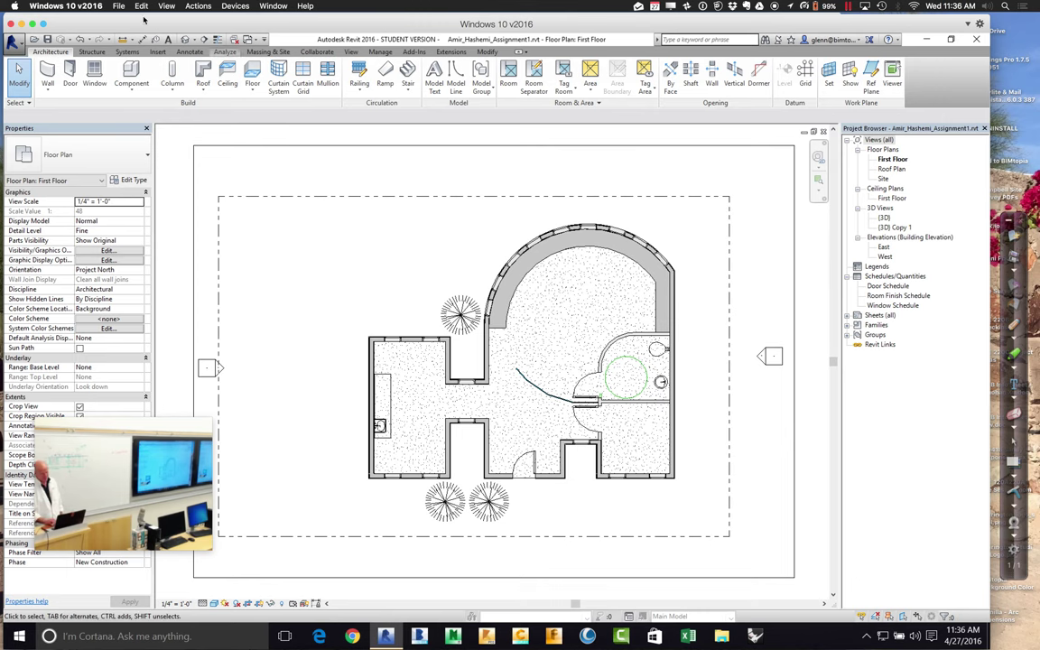
- Open the default 3D view and examine the building's front from near ground level
left_click(184, 41)
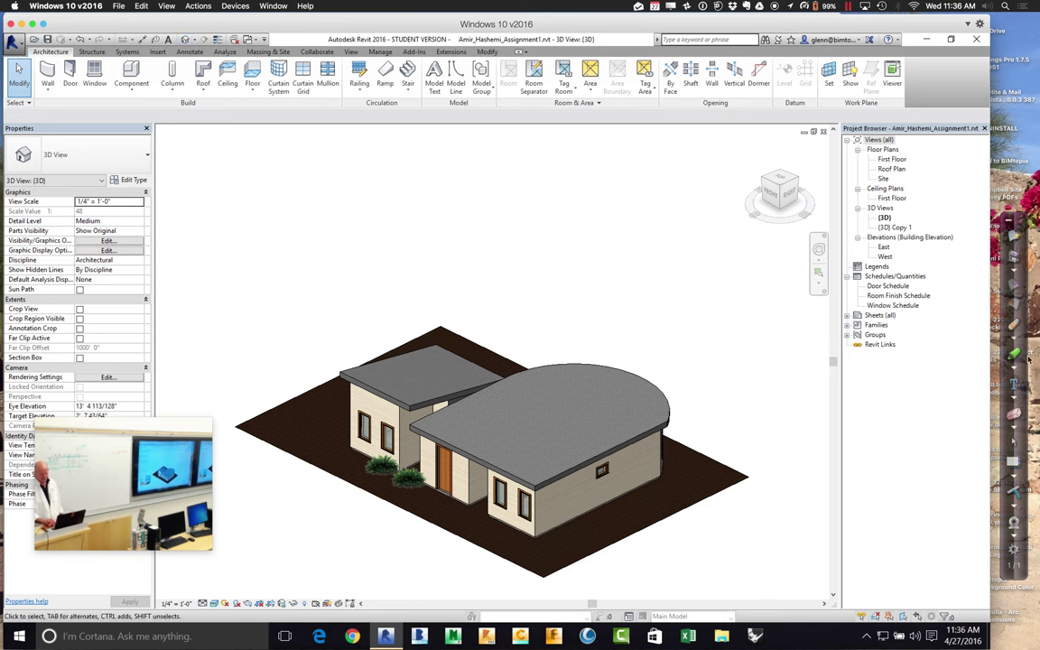
left_click(819, 250)
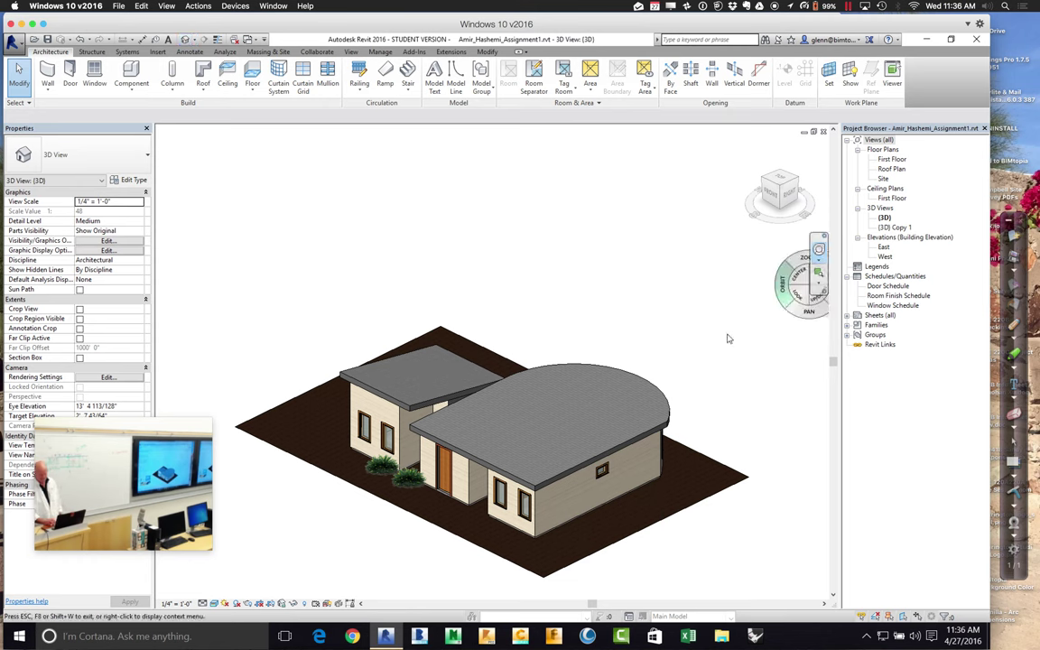
mouse_move(725, 318)
left_mouse_down()
mouse_move(669, 346)
mouse_move(571, 308)
mouse_move(550, 322)
mouse_move(513, 243)
mouse_move(494, 309)
mouse_move(451, 296)
mouse_move(399, 312)
mouse_move(403, 321)
mouse_move(731, 364)
mouse_move(759, 338)
mouse_move(761, 309)
mouse_move(750, 295)
left_mouse_up()
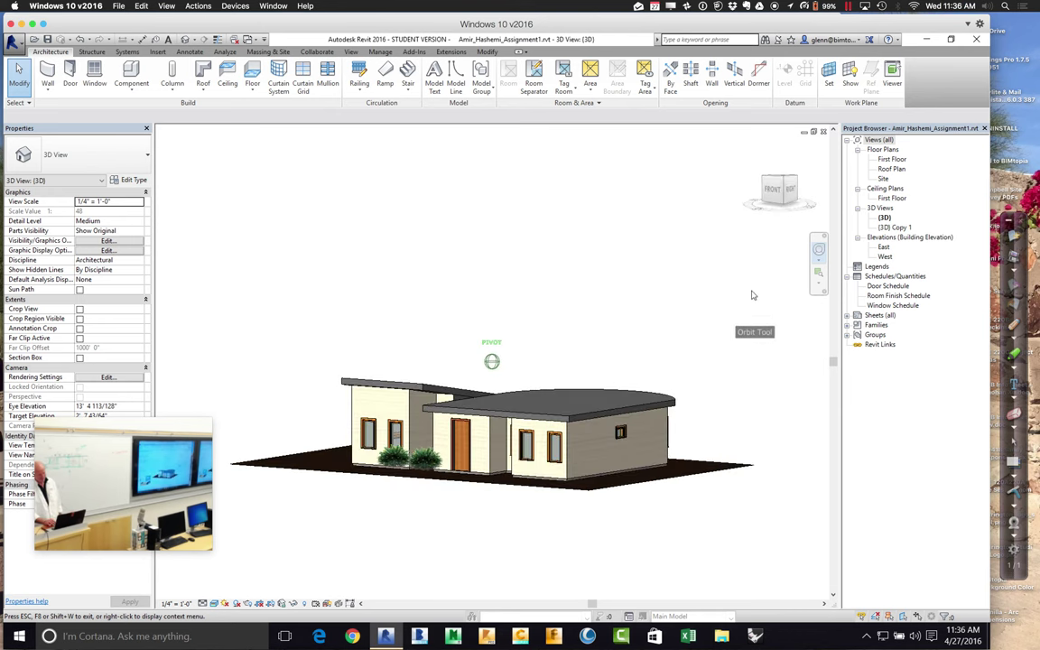
left_click_drag(756, 304, 750, 309)
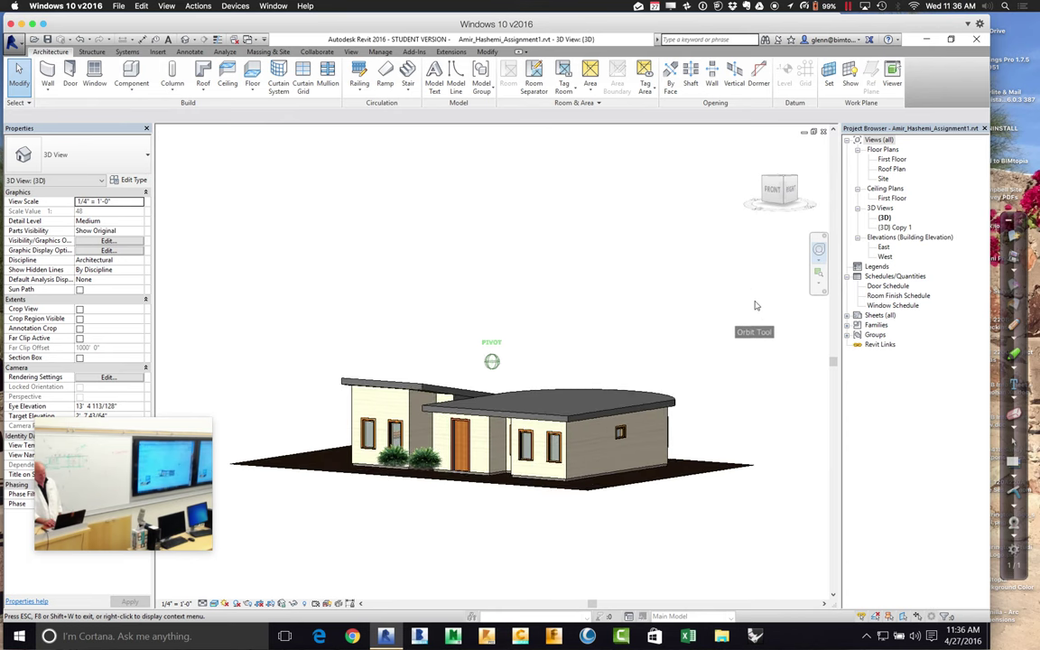
left_click(18, 73)
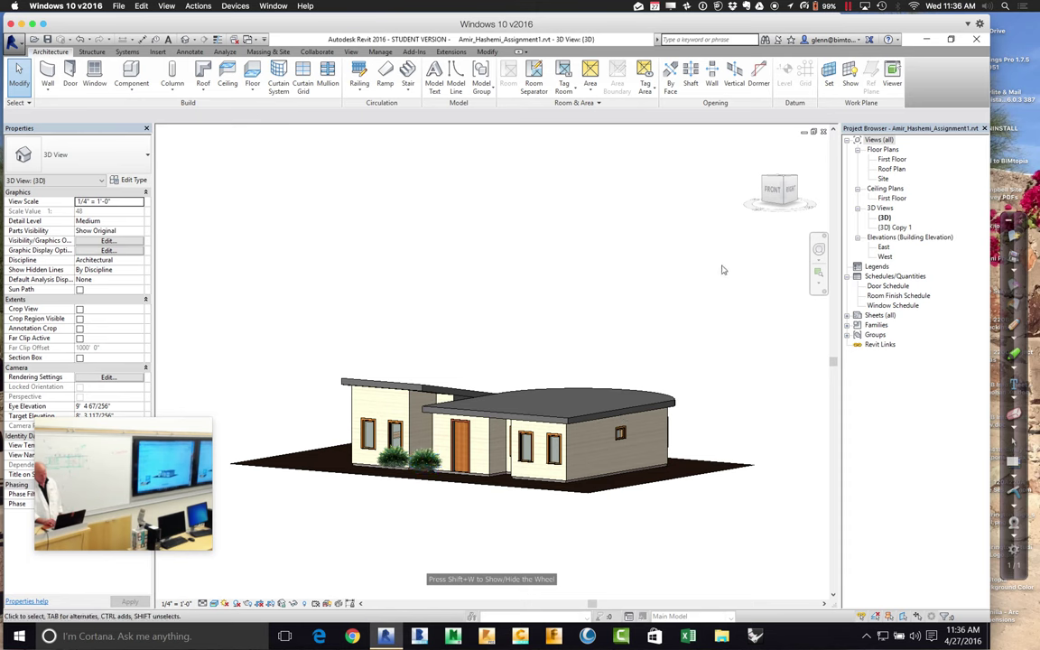
- Set the Level of the building's 4" concrete floor slab to Site
key("z")
key("r")
left_click_drag(352, 420, 489, 527)
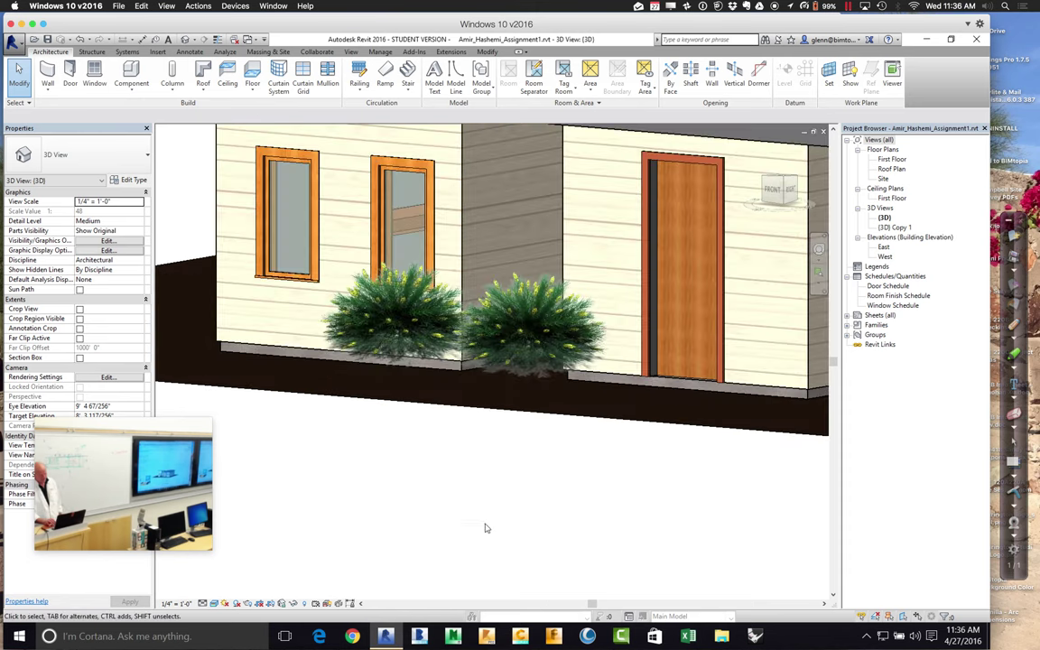
key("Tab")
left_click(519, 365)
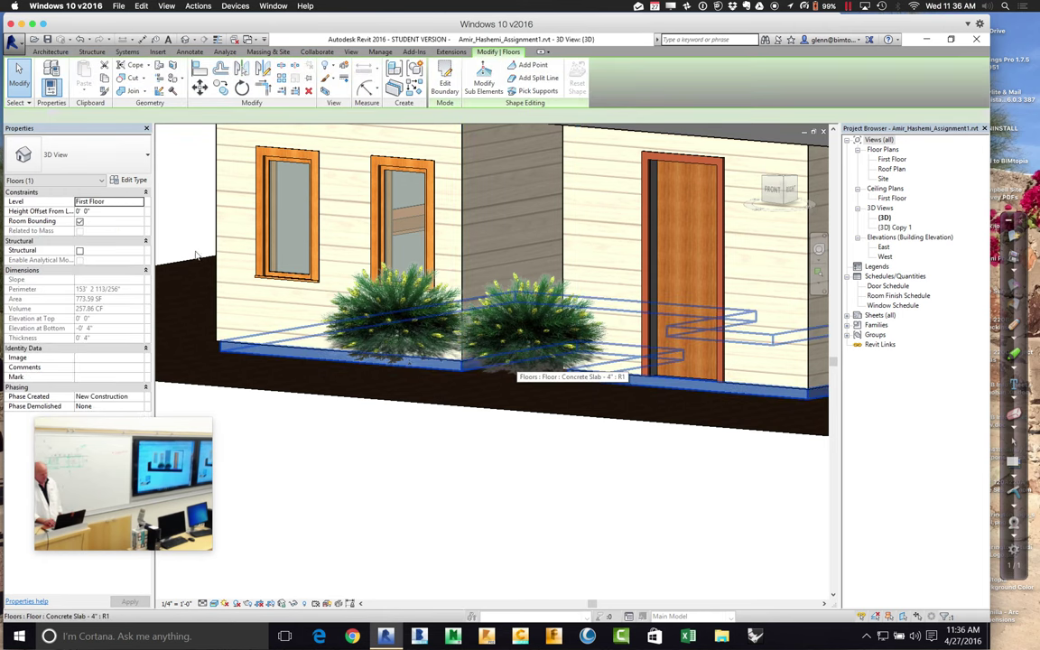
left_click(140, 202)
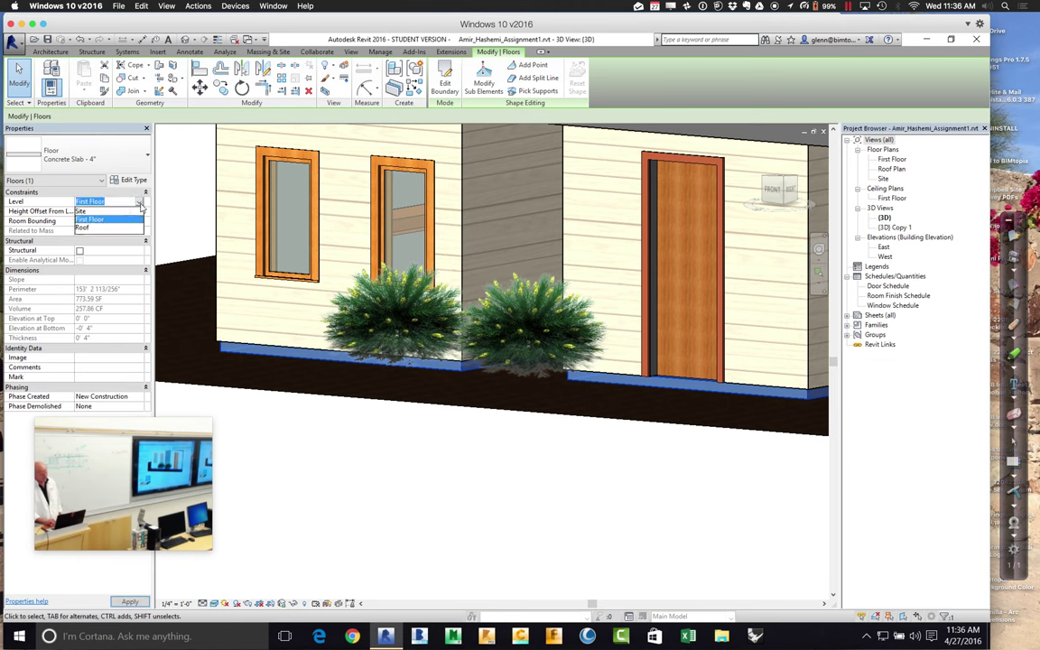
left_click(100, 197)
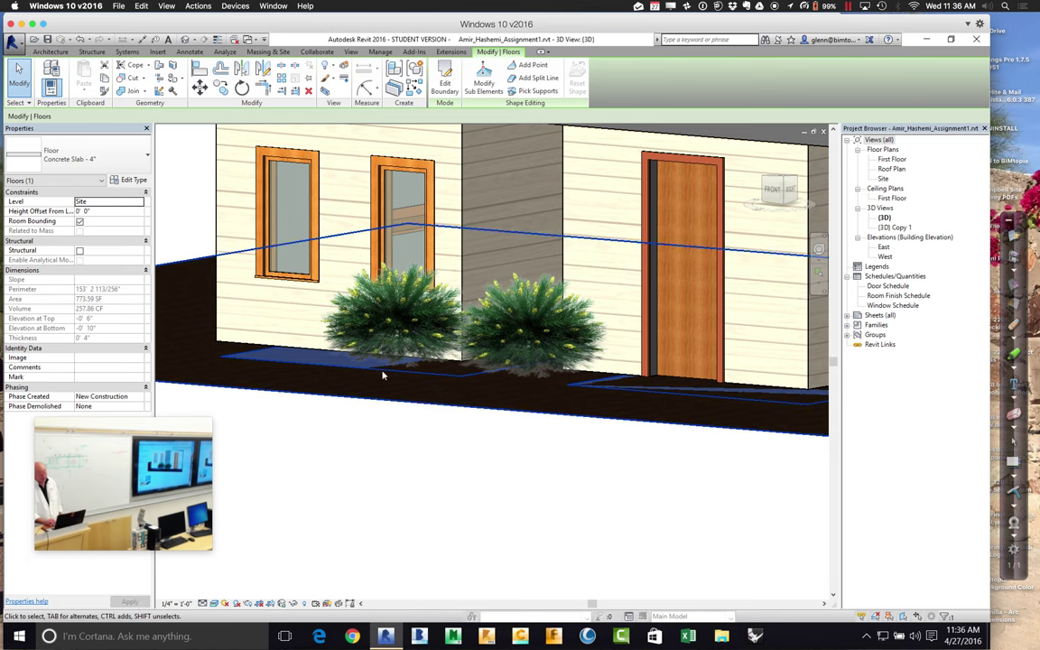
- Set the Level of the acacia shrub in front of the windows to Site
left_click(399, 327)
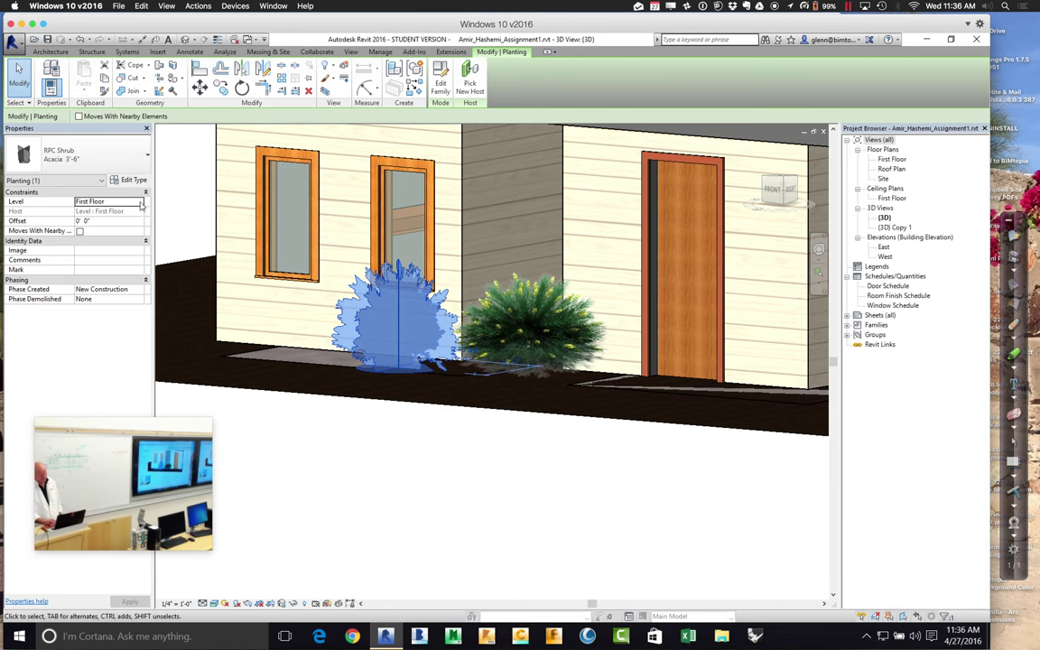
left_click(140, 204)
left_click(83, 211)
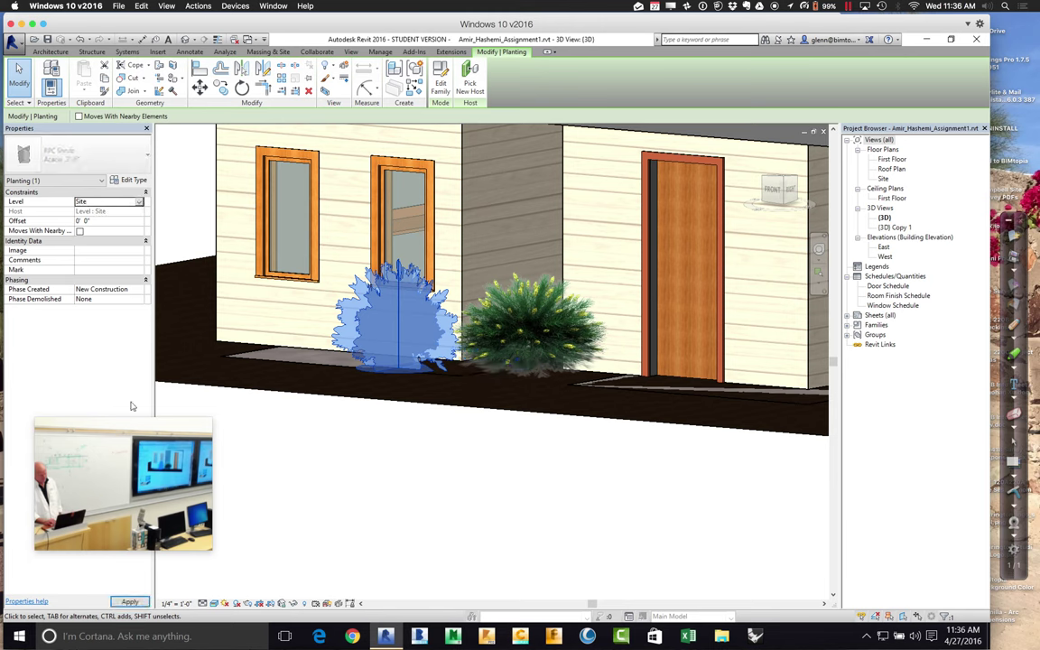
left_click(331, 528)
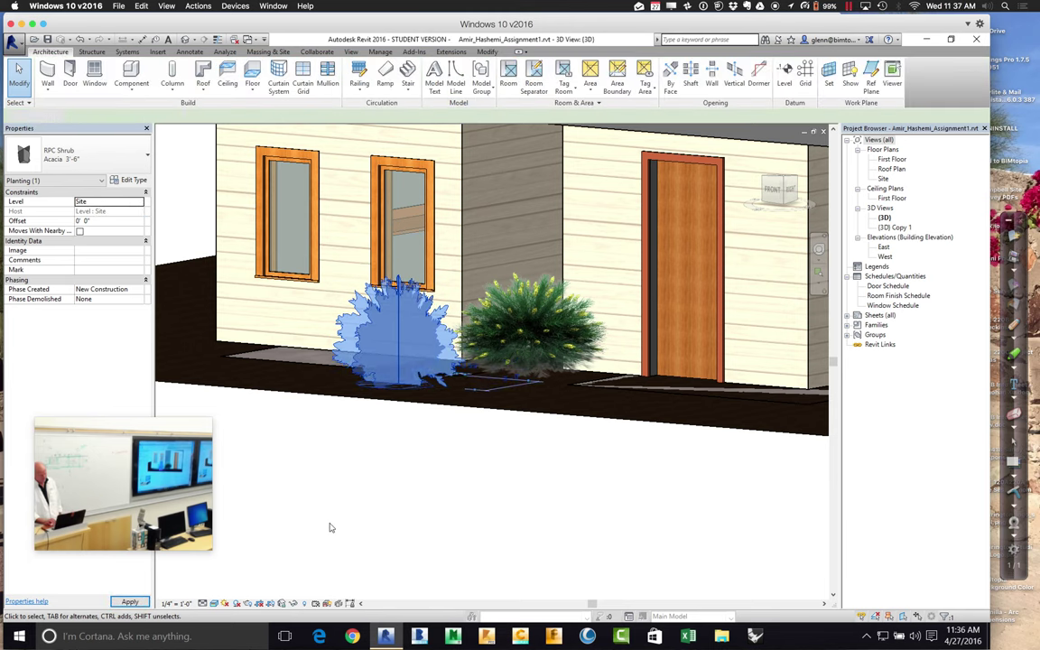
- Set the Level of the acacia shrub nearer the entry door to Site
left_click(539, 323)
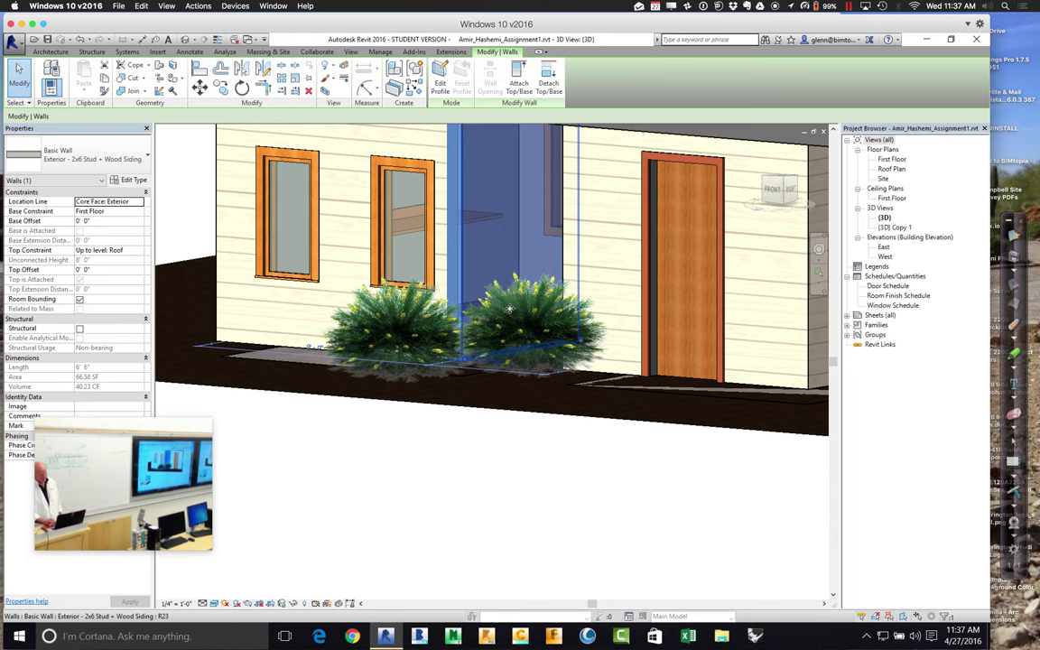
key("Tab")
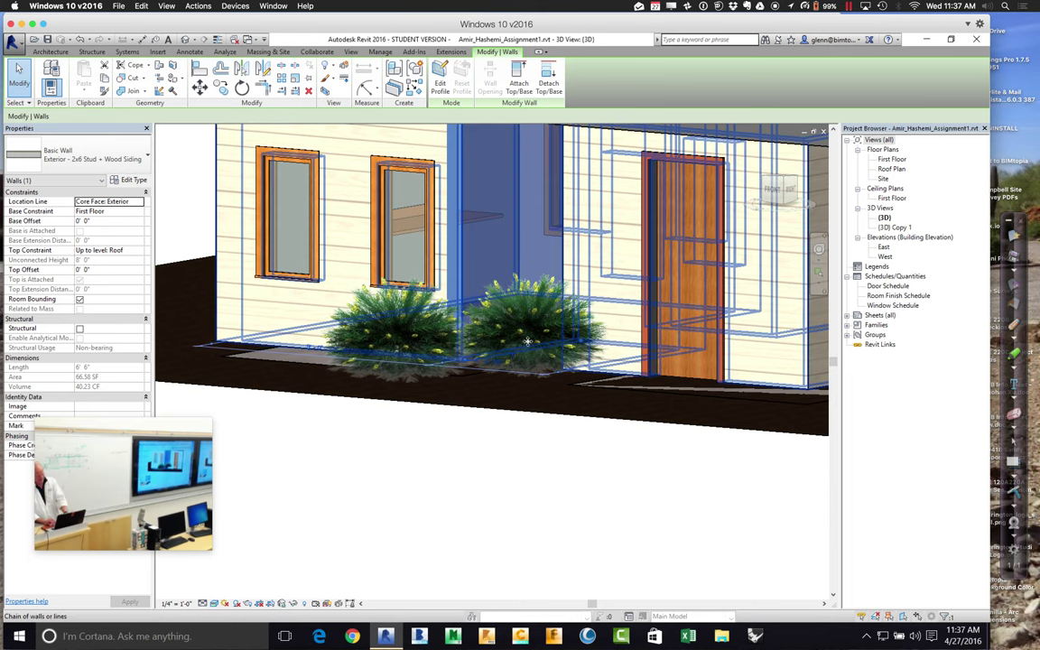
key("Tab")
left_click(528, 340)
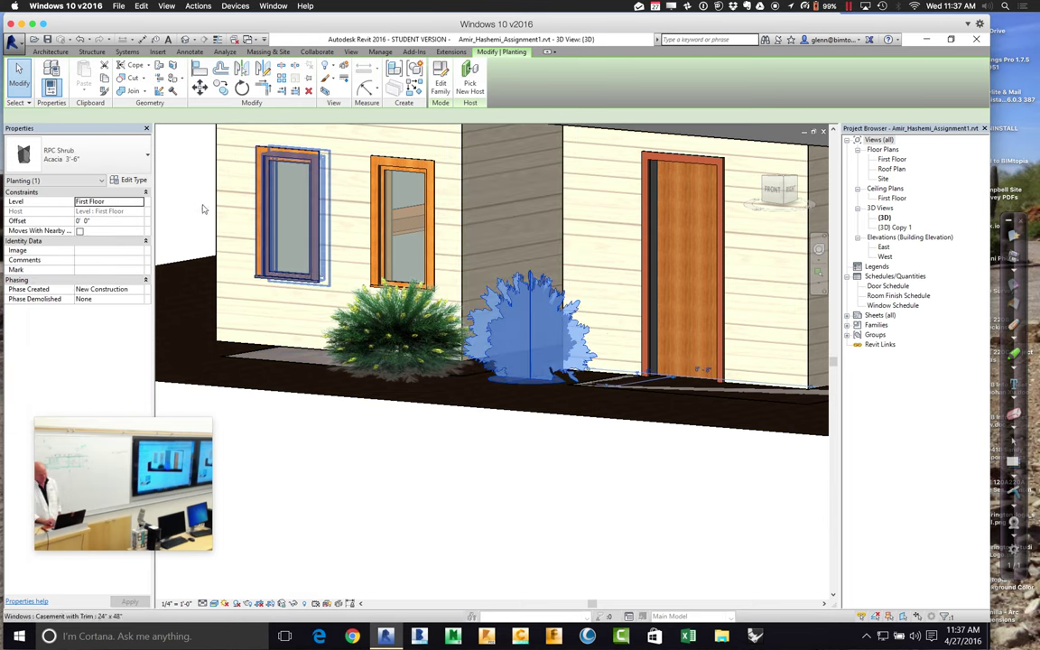
left_click(141, 203)
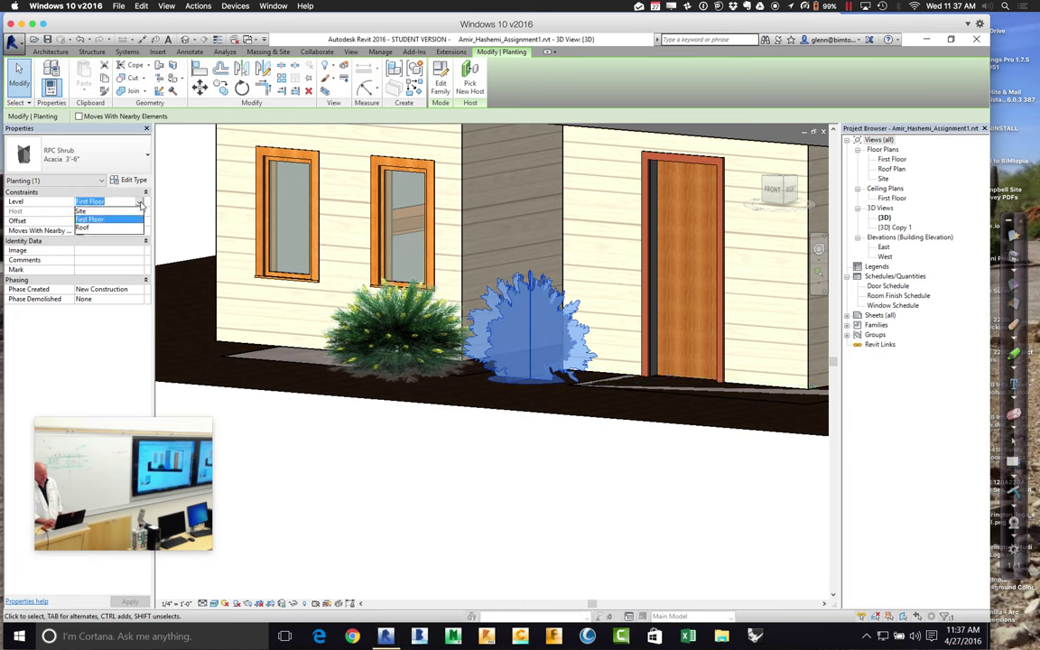
left_click(123, 217)
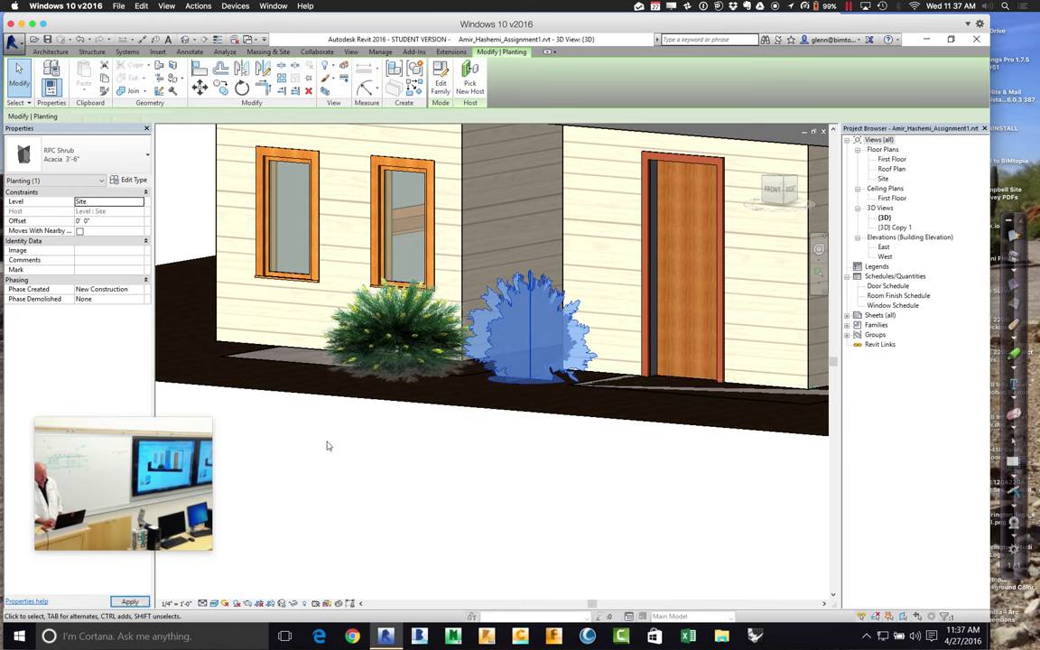
left_click(380, 503)
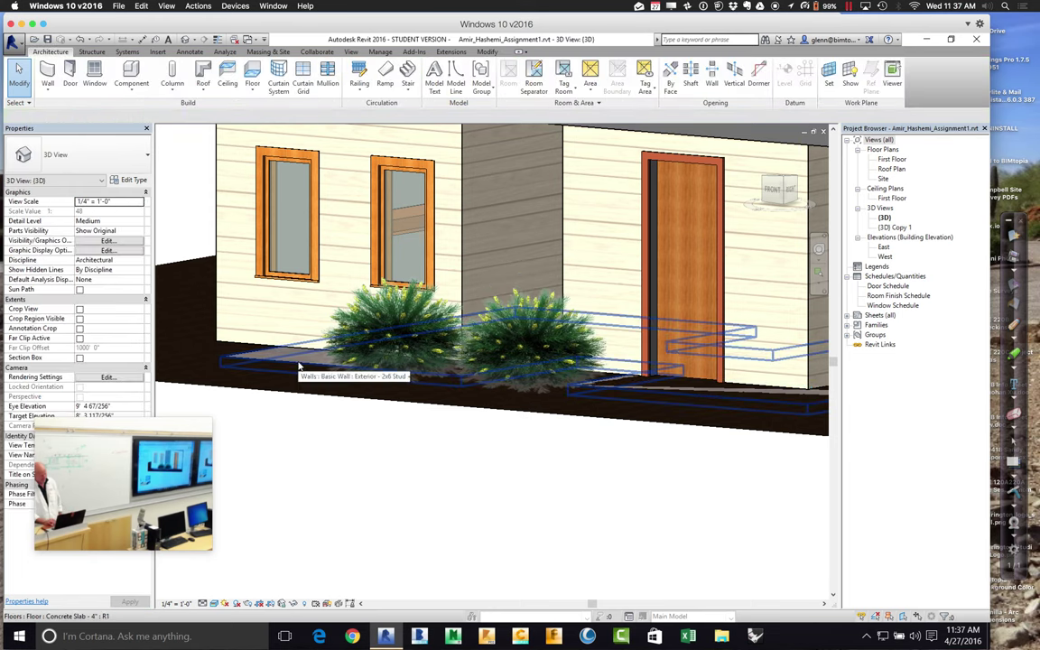
- Set the Level of the building's 4" concrete floor slab to First Floor
left_click(300, 365)
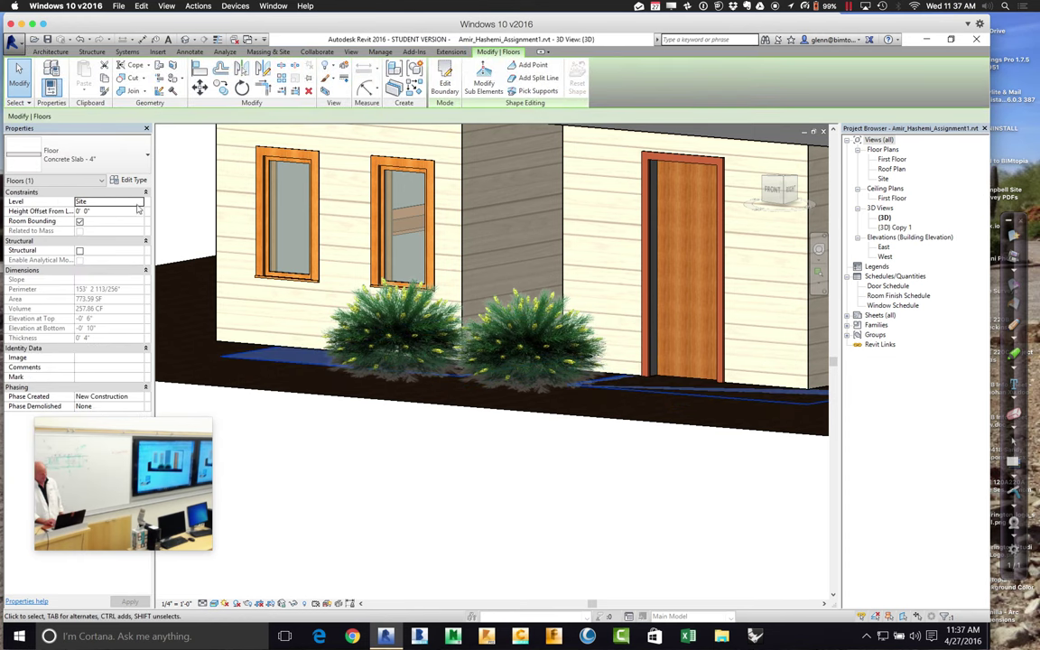
left_click(139, 202)
left_click(107, 197)
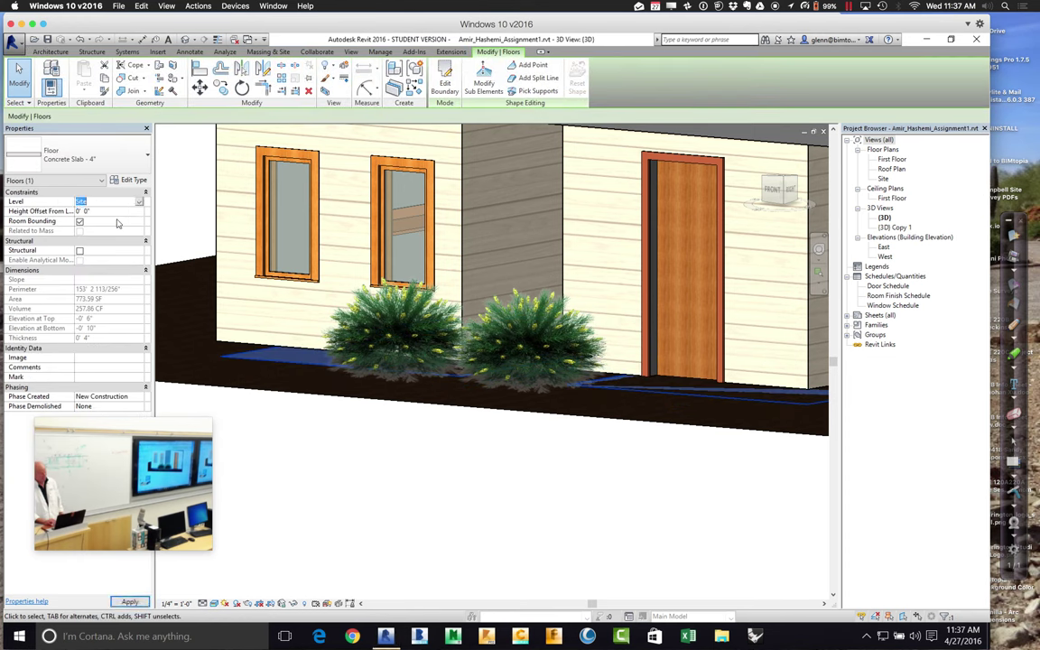
left_click(394, 576)
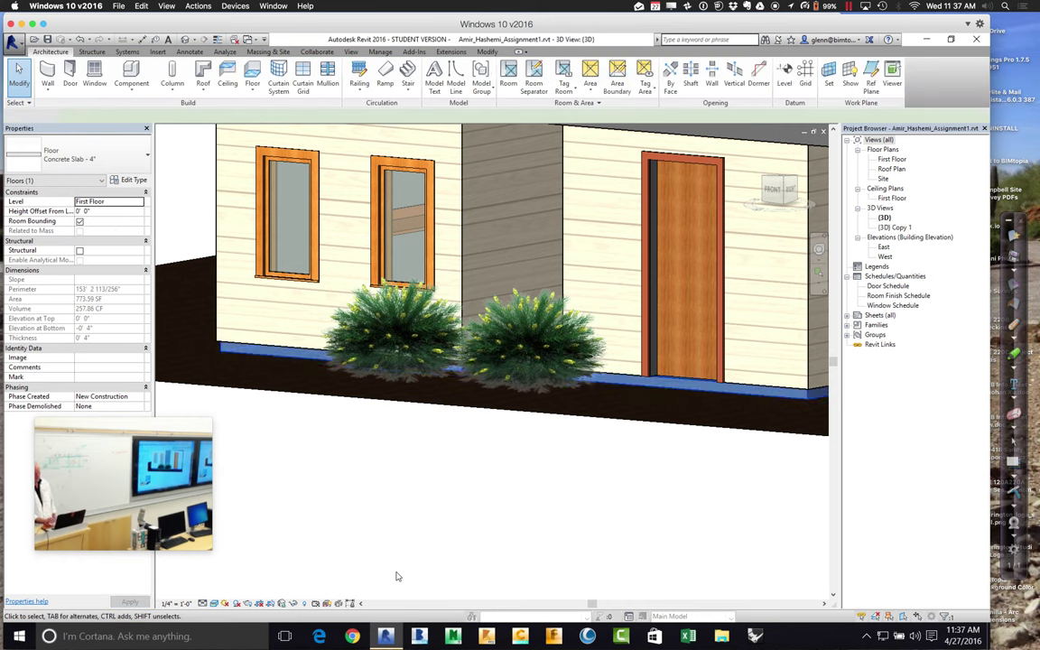
- Compare the building's front in the Shaded visual style, then return the 3D view to Realistic
key("z")
key("r")
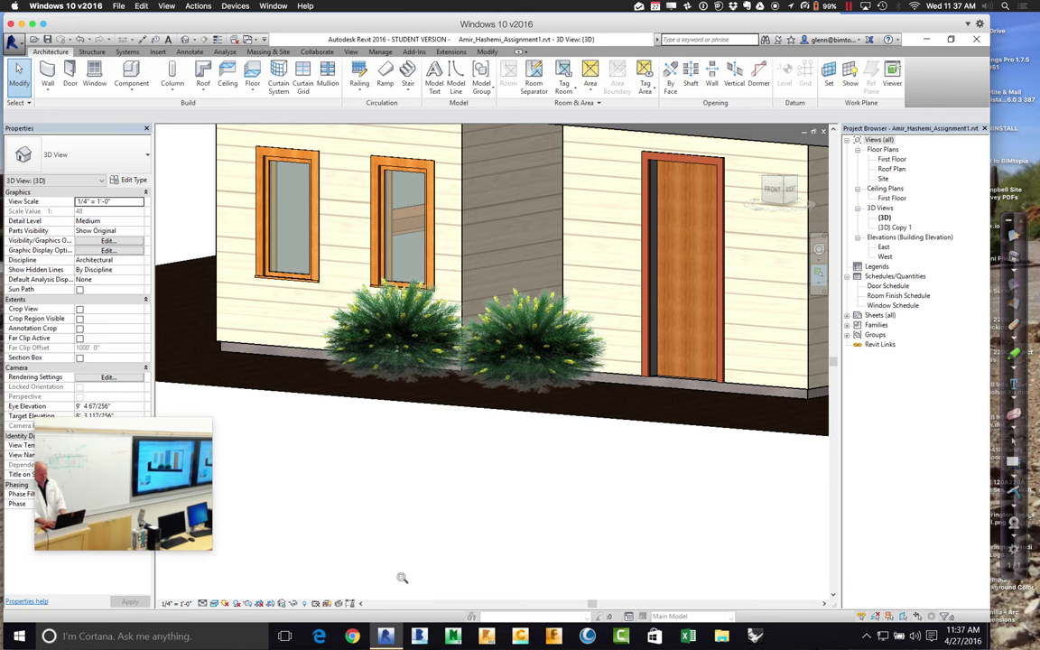
key("z")
key("o")
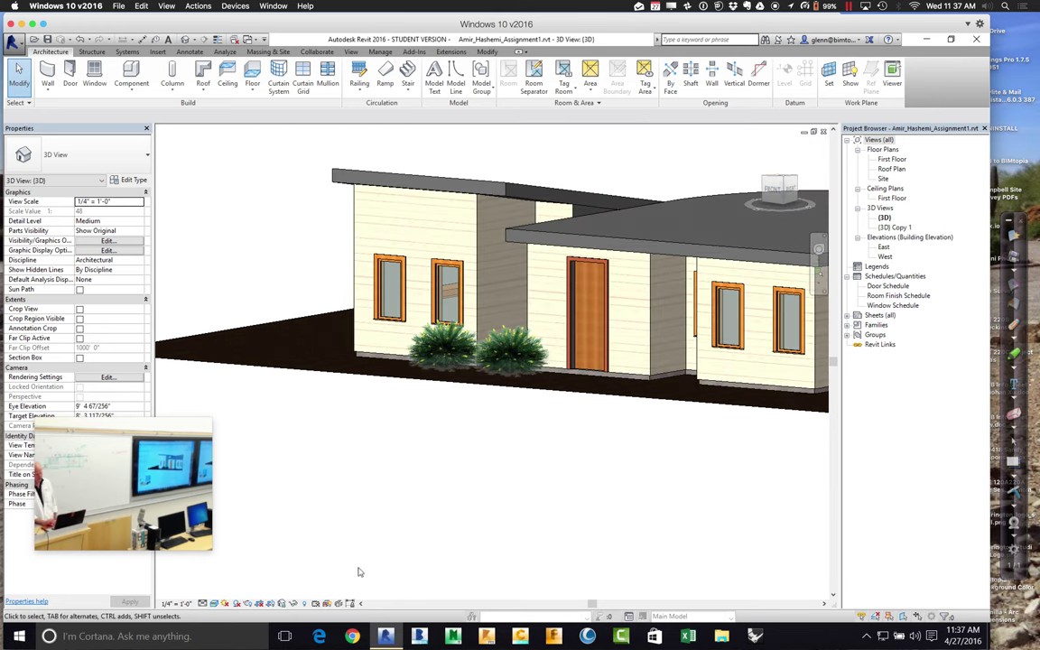
left_click(217, 605)
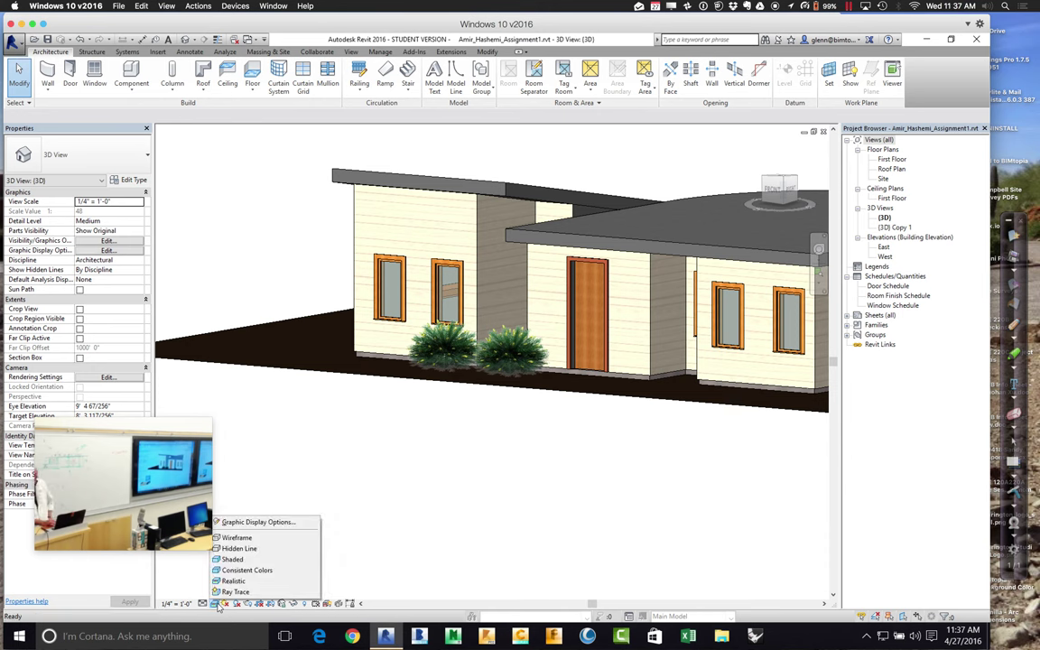
left_click(233, 561)
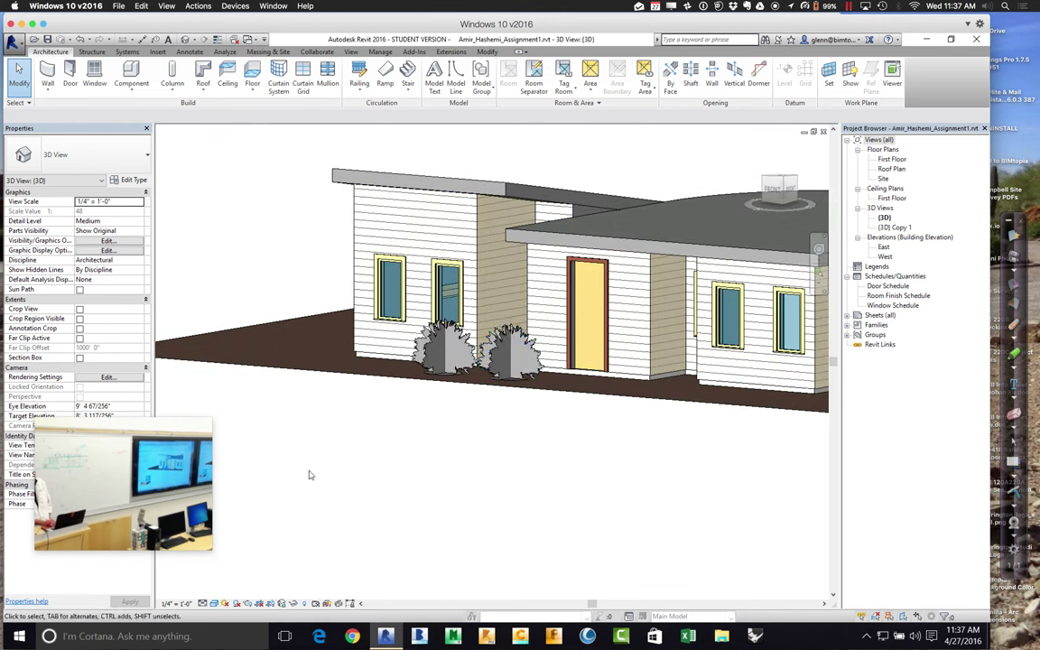
left_click(214, 603)
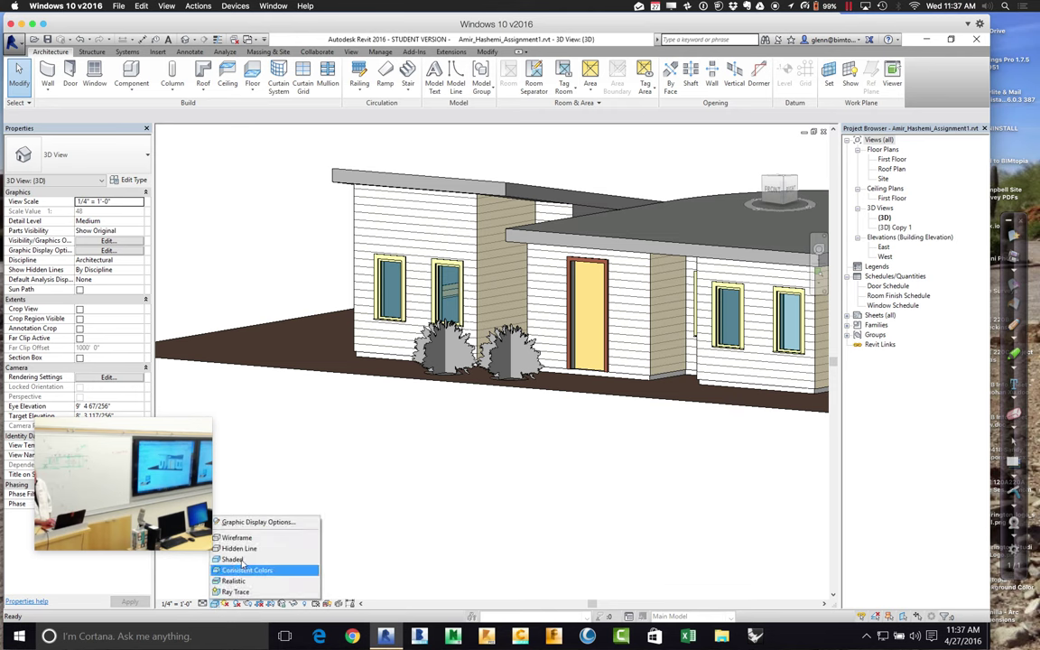
left_click(237, 582)
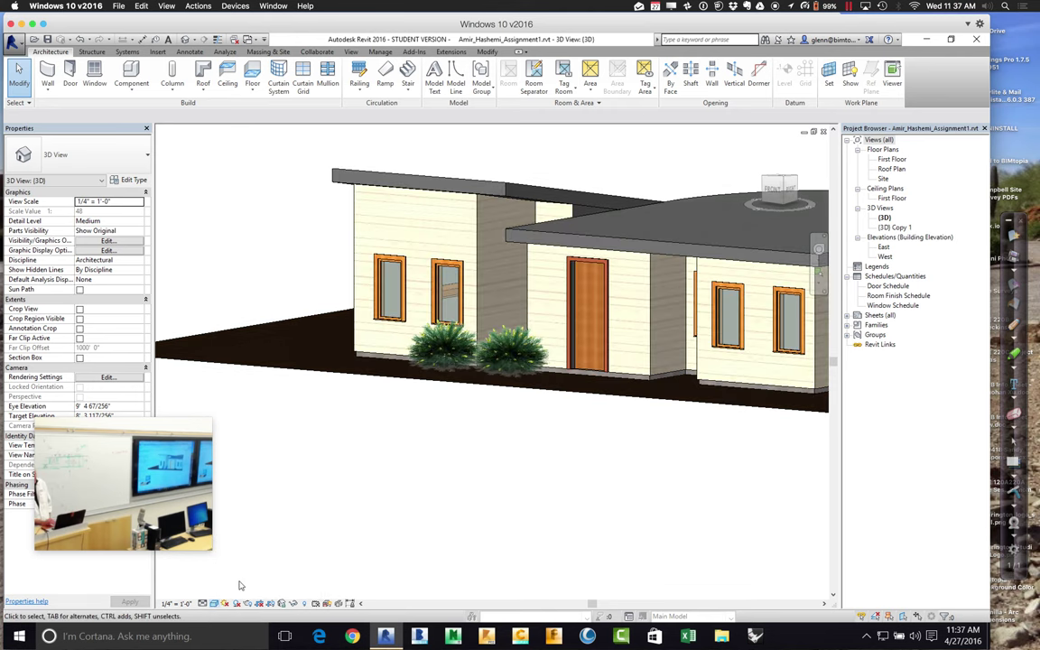
- Examine the siding, windows and slab edge at the building's front corner up close and from a slightly higher angle
left_click(819, 274)
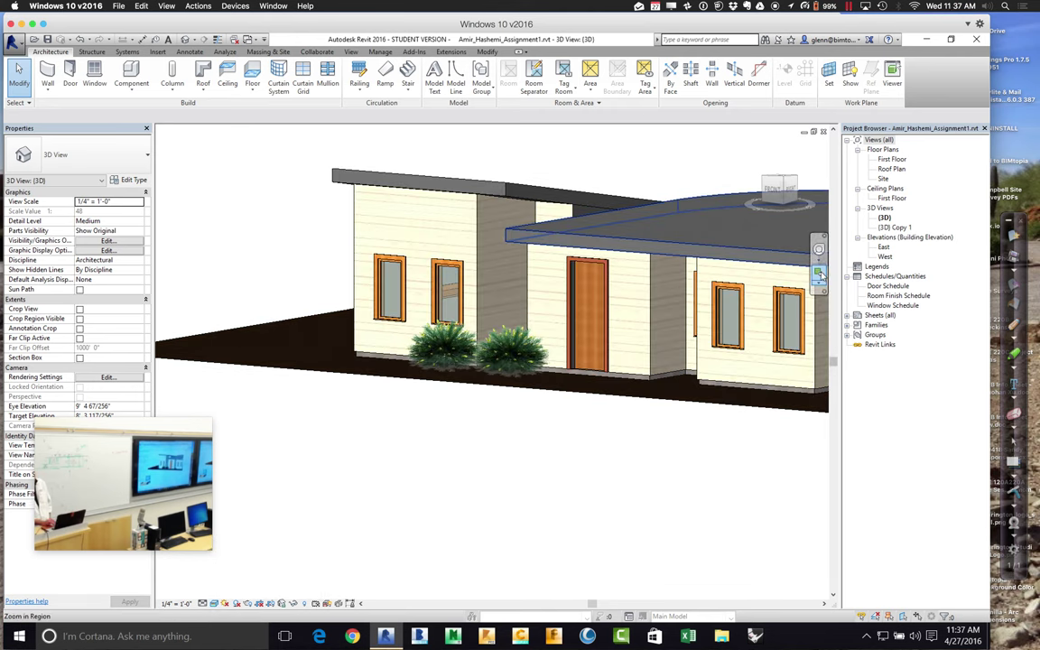
left_click_drag(287, 262, 389, 341)
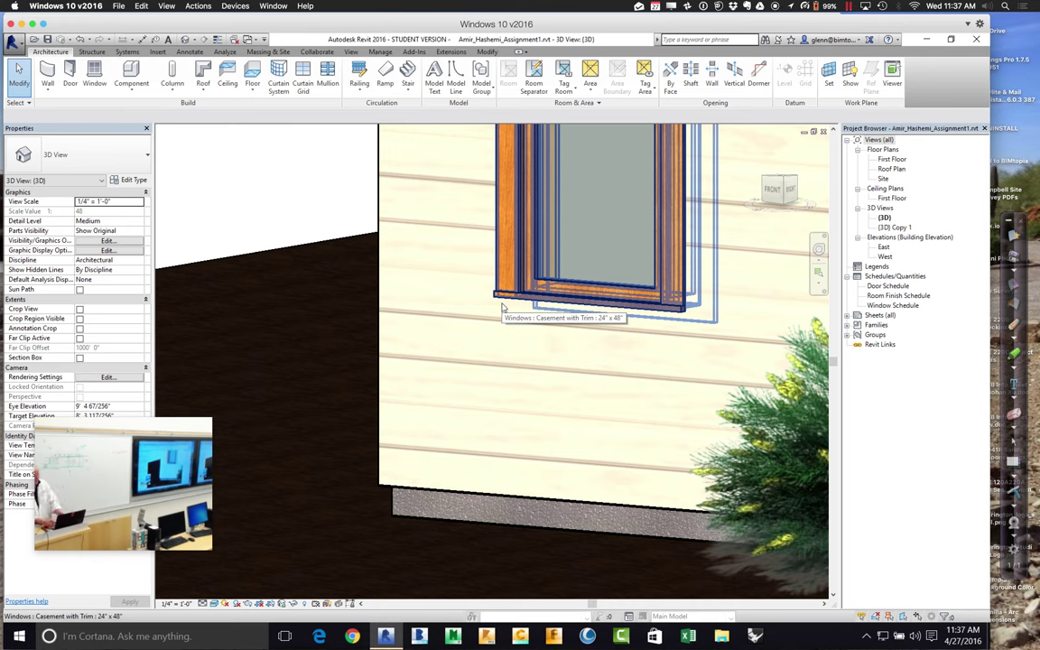
key("z")
key("o")
key("z")
key("o")
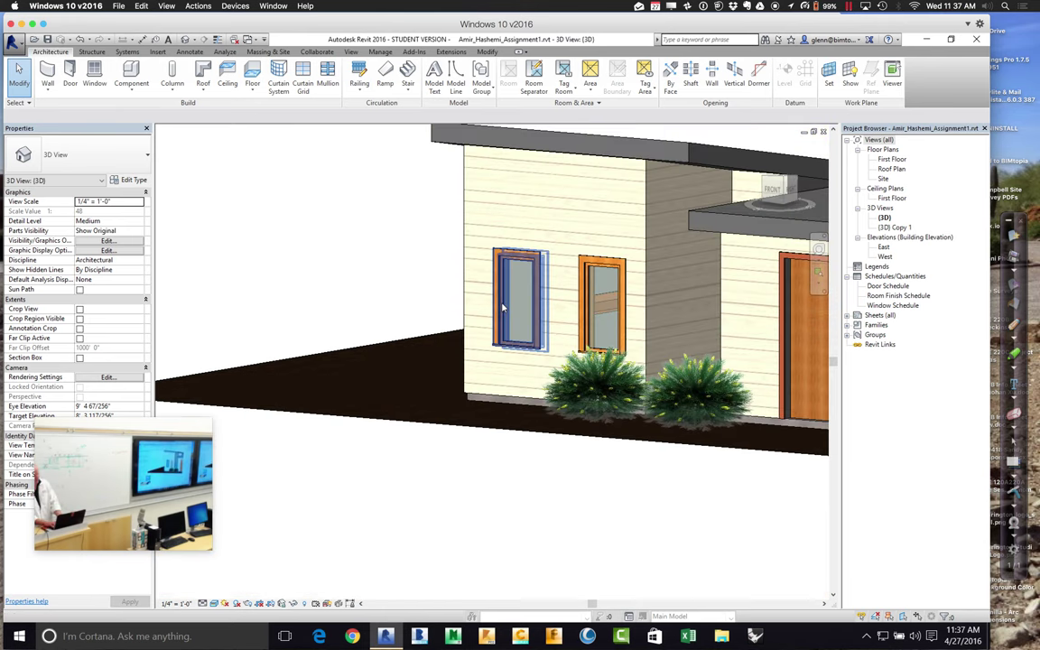
left_click(818, 250)
left_click_drag(623, 285, 668, 316)
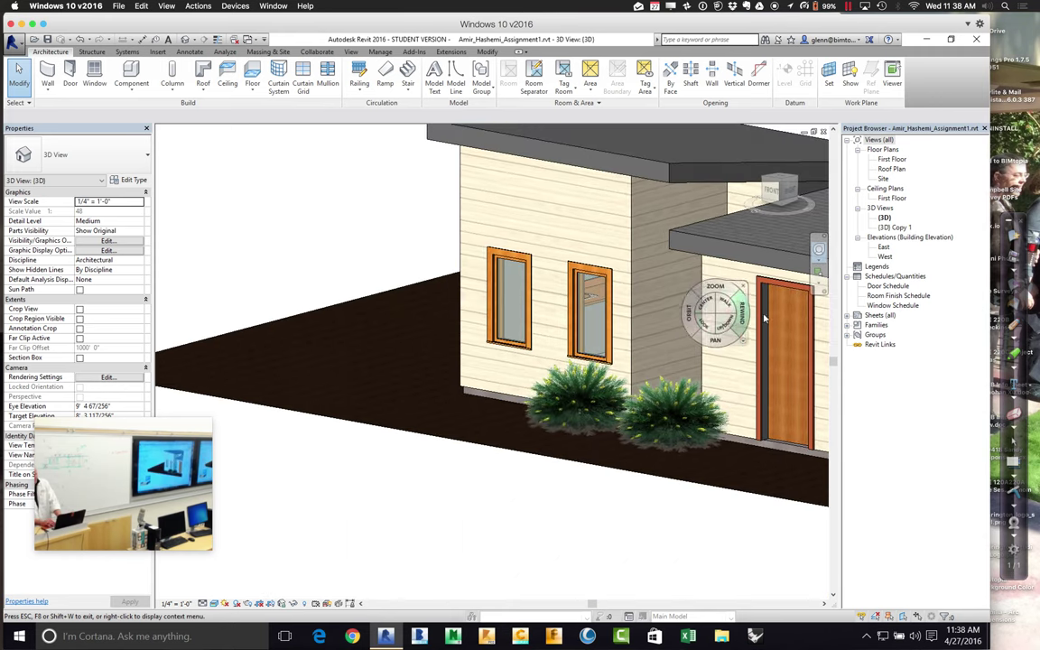
left_click(819, 271)
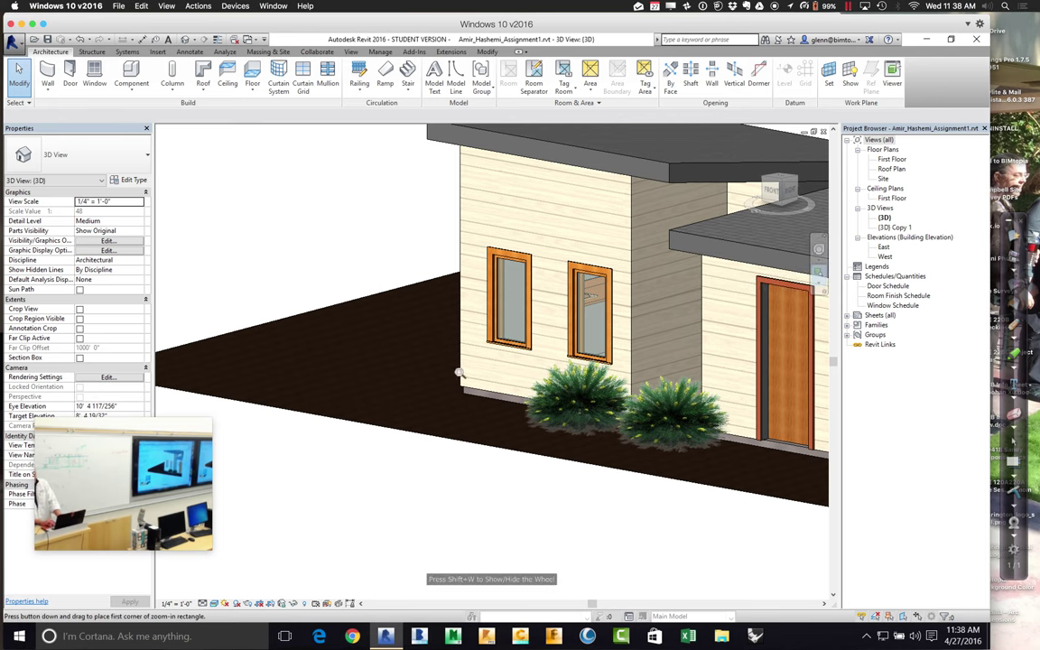
left_click_drag(417, 270, 632, 527)
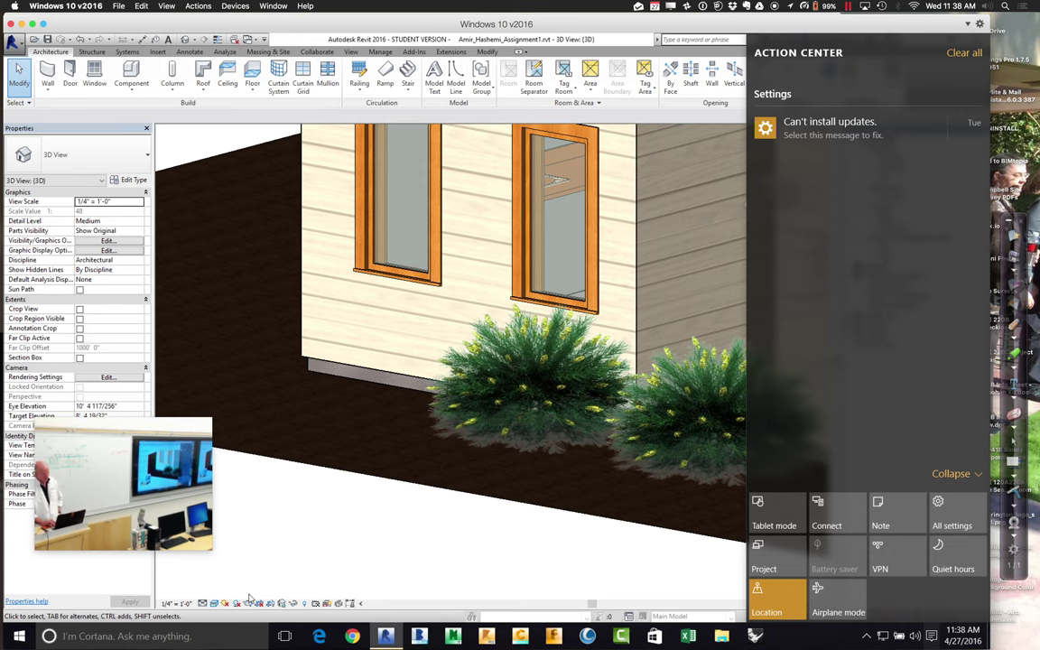
- Compare the building corner in the Wireframe and Hidden Line visual styles, ending in Shaded
left_click(214, 603)
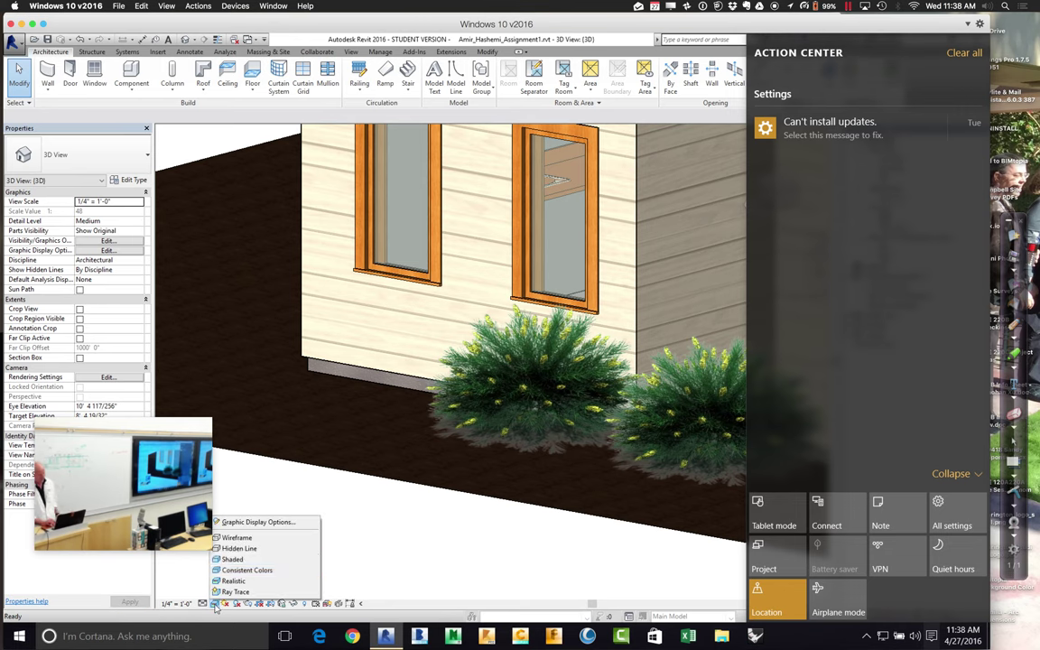
left_click(237, 538)
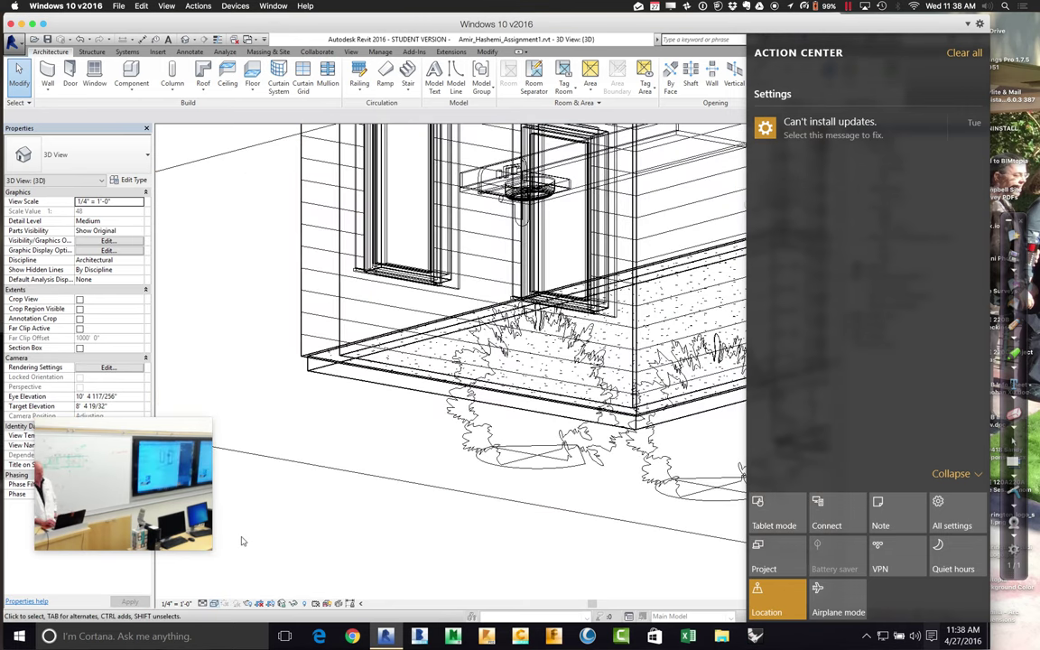
left_click(215, 604)
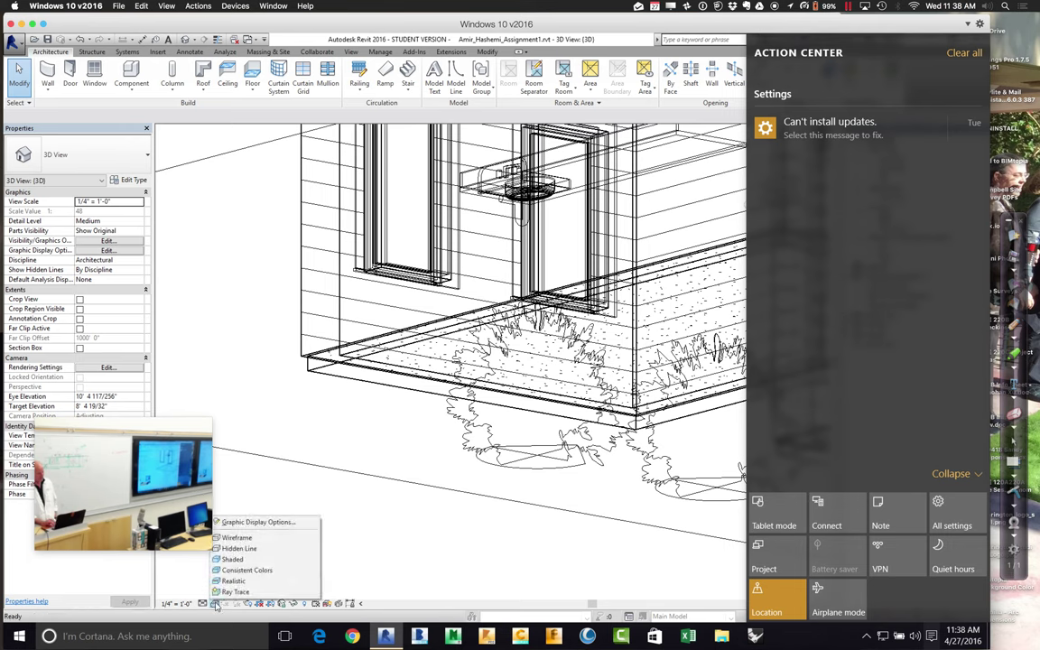
left_click(235, 549)
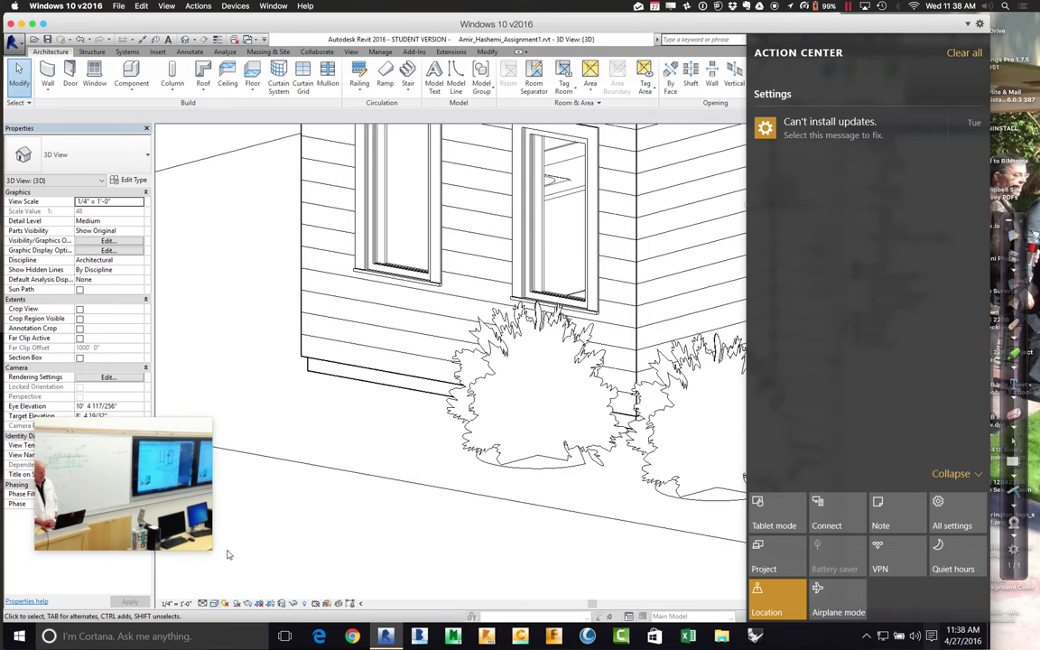
left_click(215, 605)
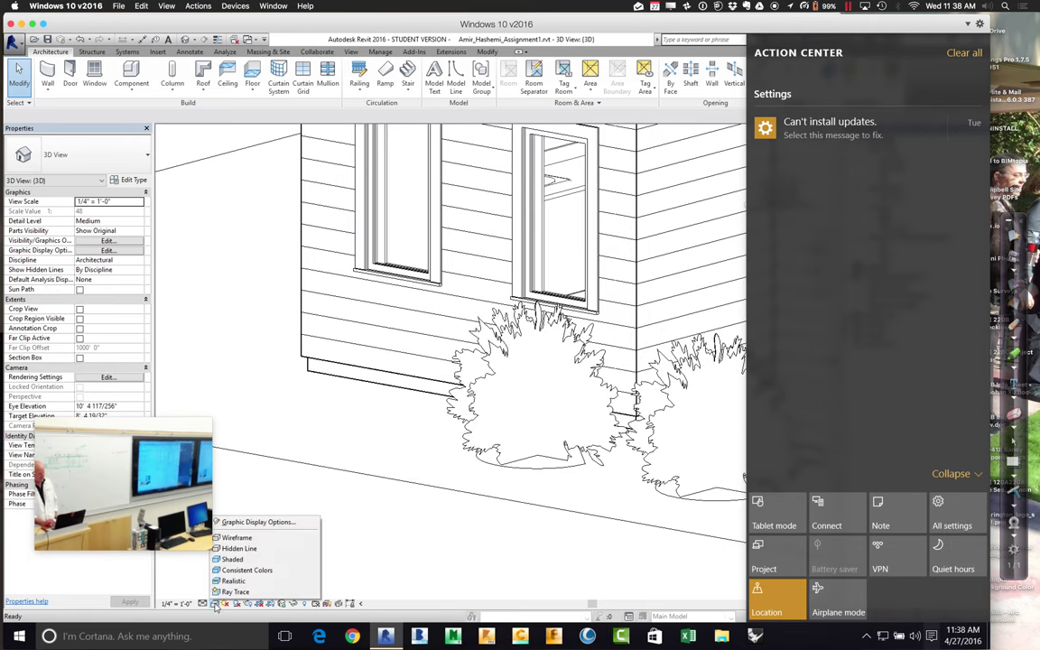
left_click(244, 561)
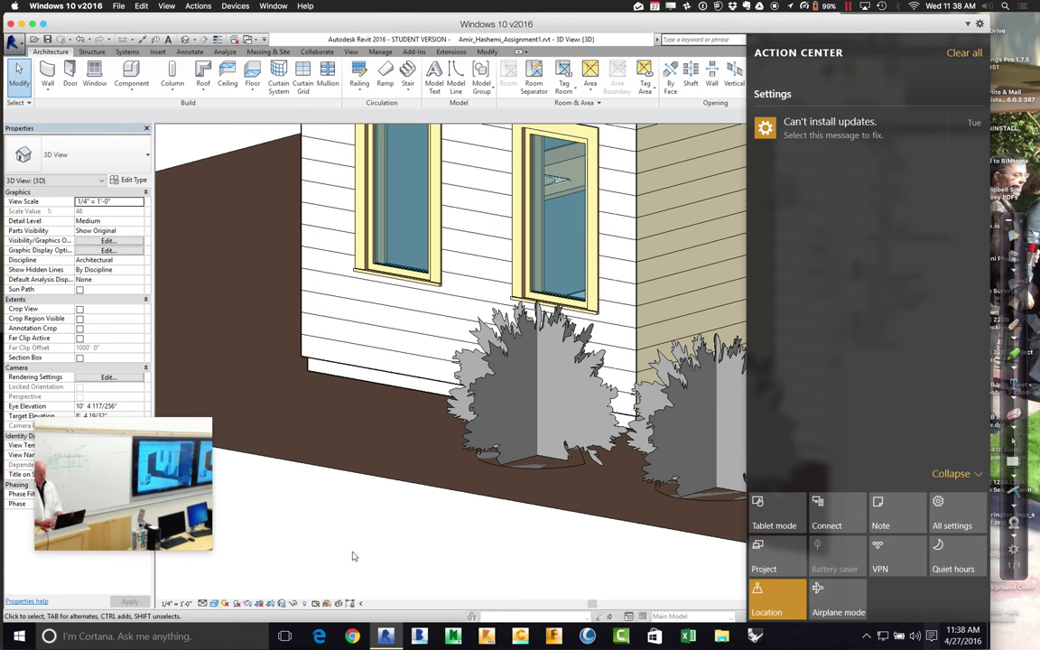
- Clear all Windows notifications and close the Action Center
left_click(973, 53)
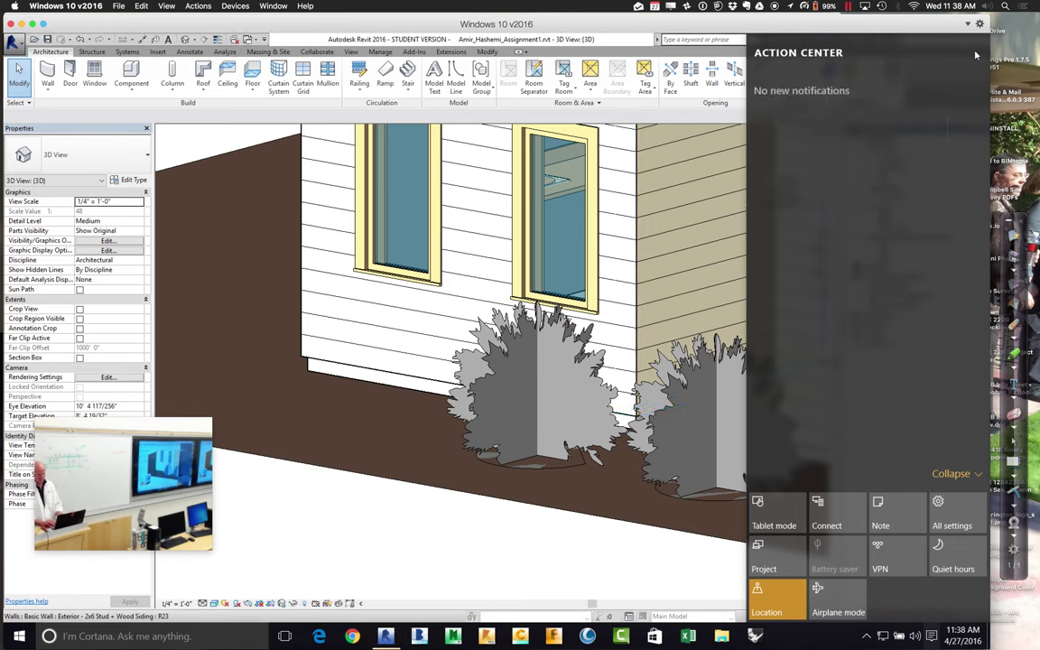
left_click(566, 527)
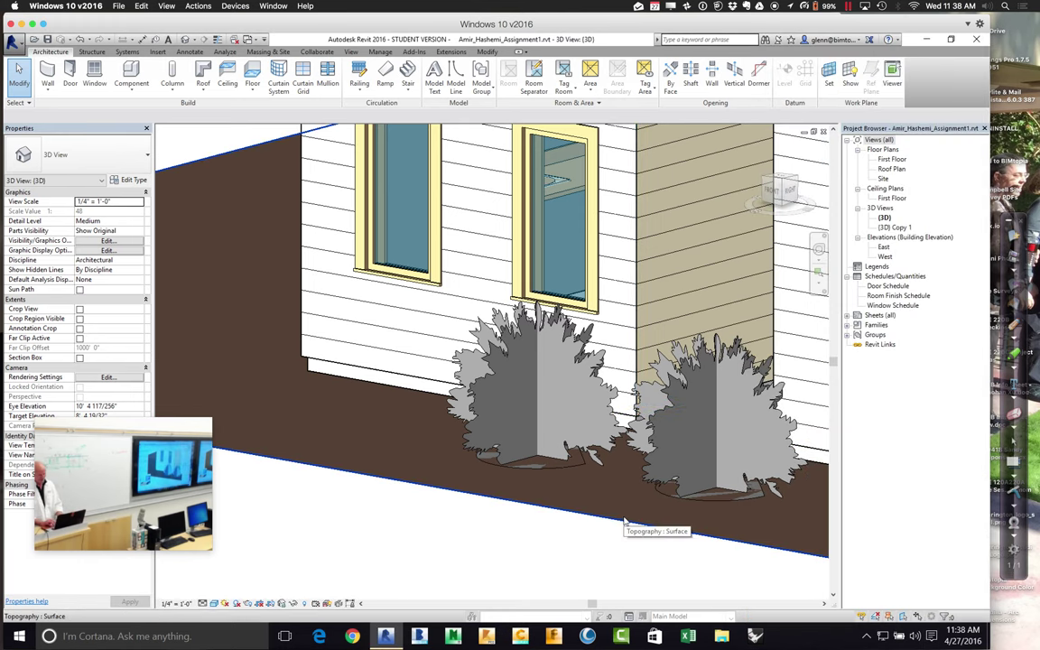
- Compare the Consistent Colors and Shaded visual styles on the building's front, ending in Realistic
scroll(625, 522, "down", 4)
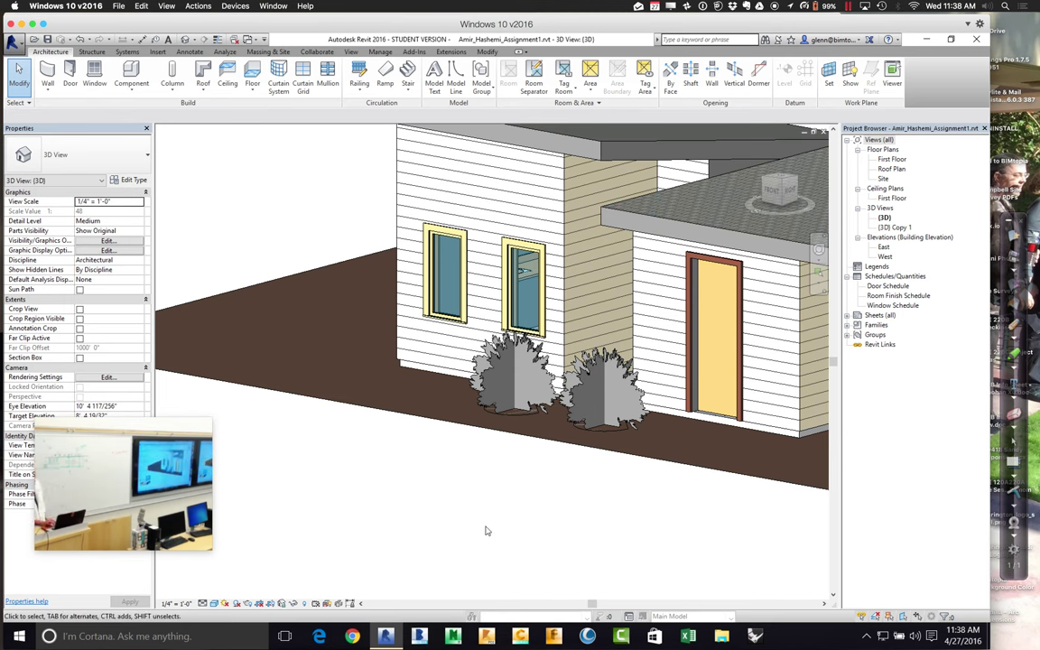
left_click(214, 604)
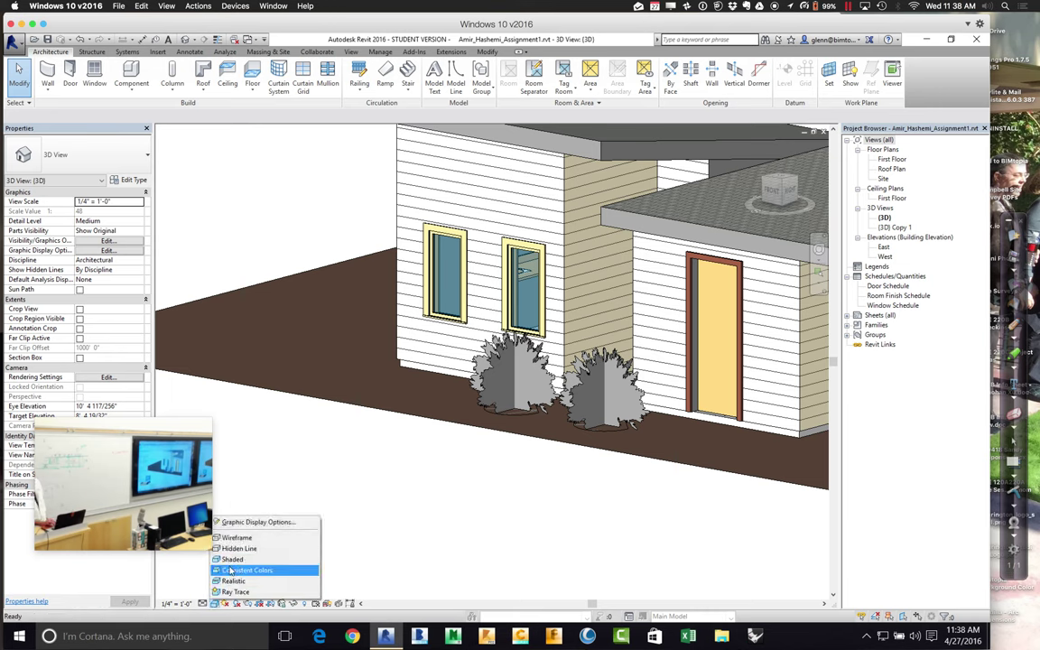
left_click(244, 571)
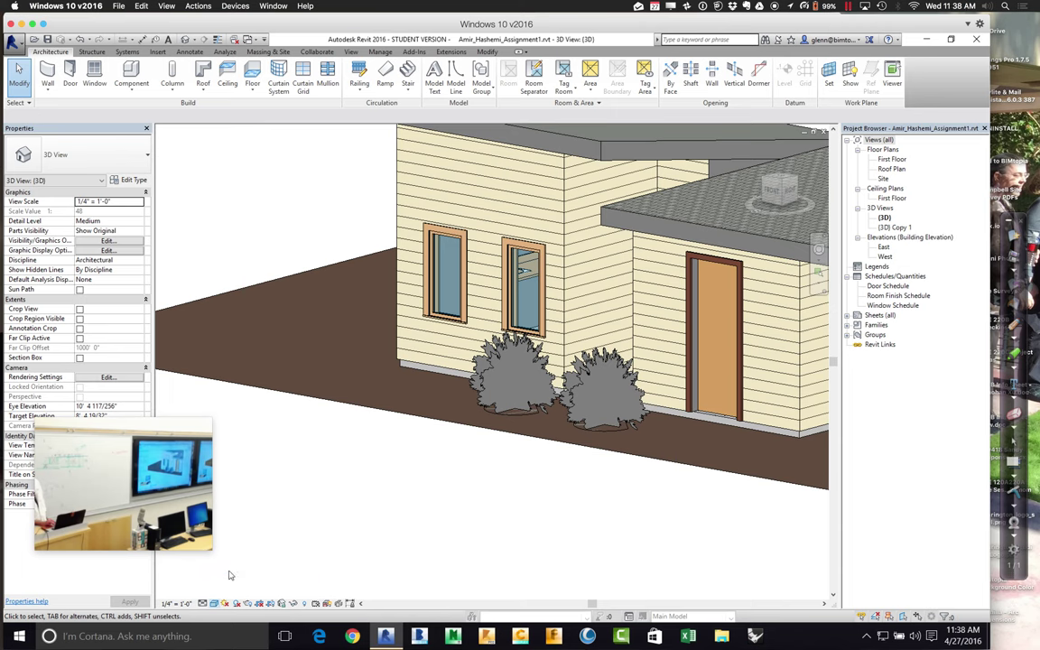
left_click(214, 604)
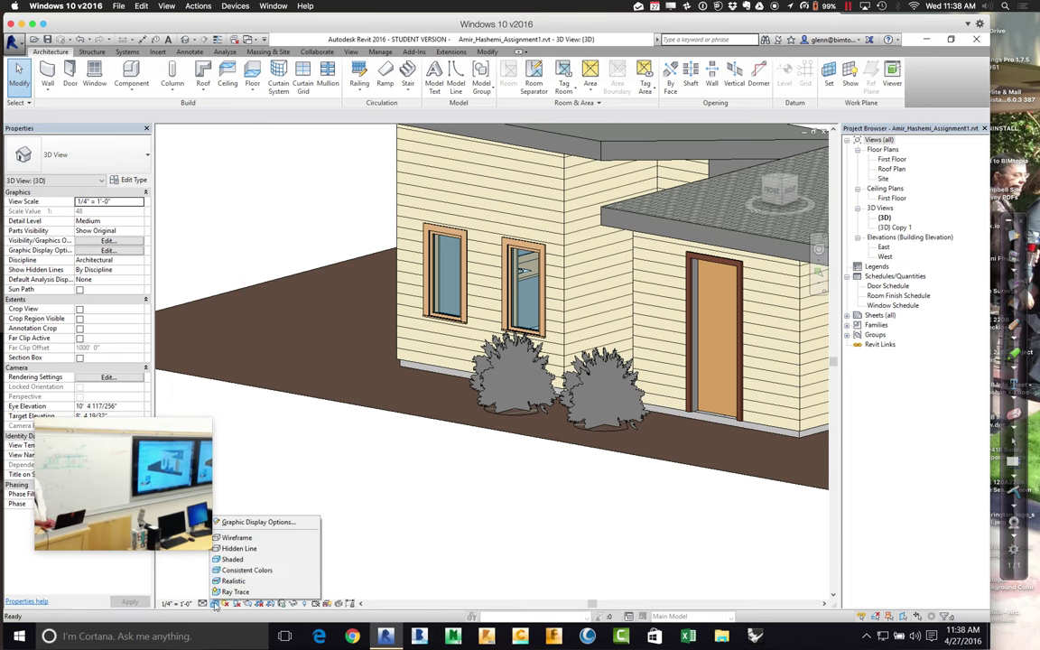
left_click(230, 559)
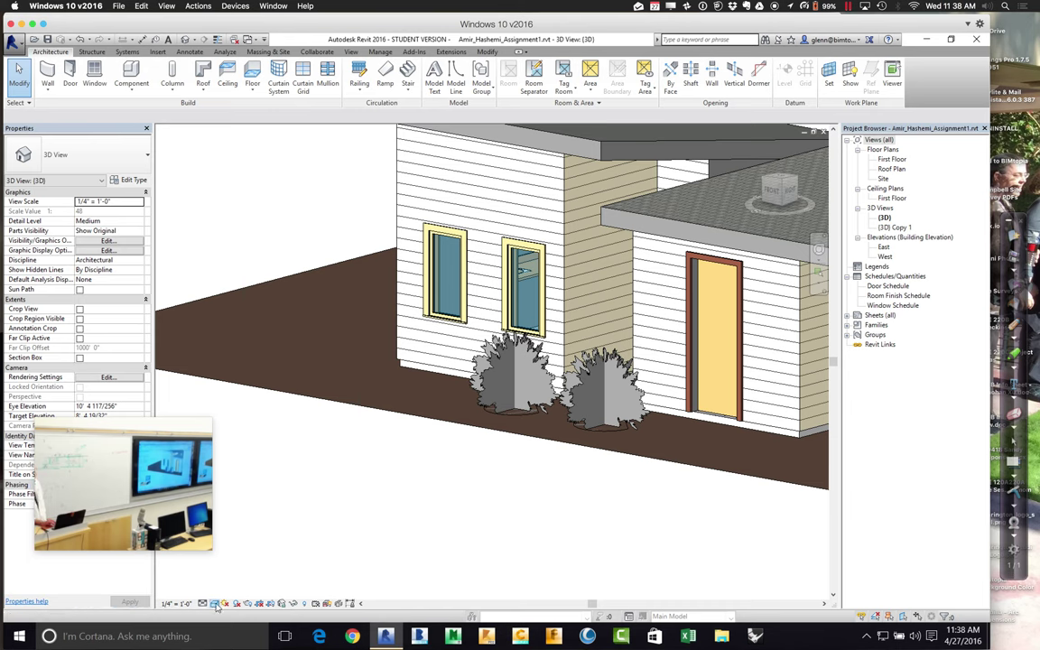
left_click(217, 604)
left_click(222, 587)
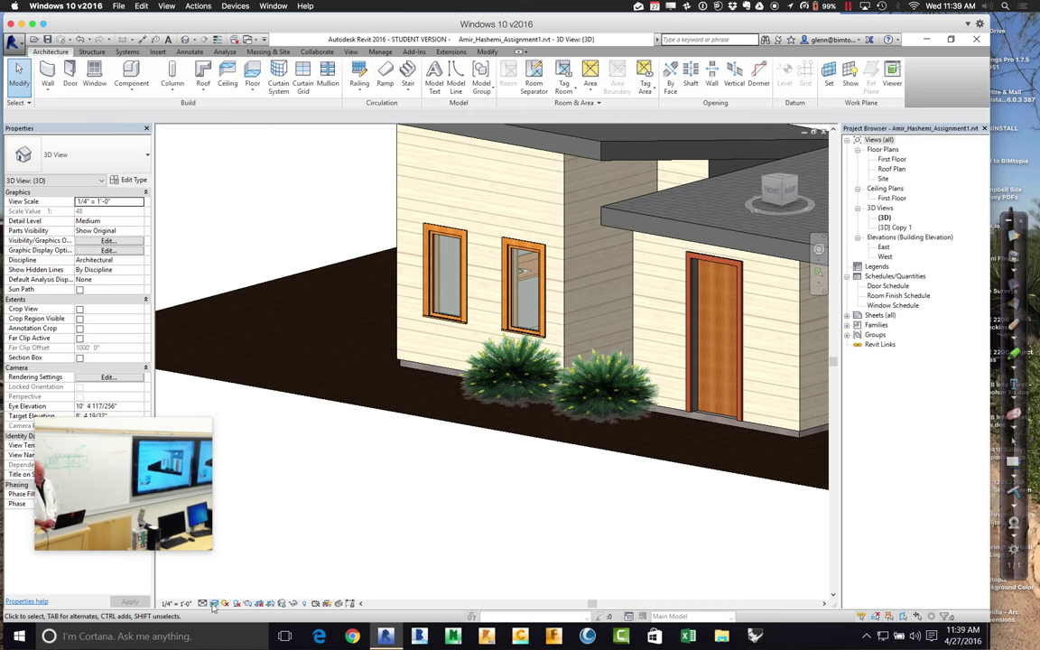
- Show the building's front in the Ray Trace visual style and inspect it from a slightly higher angle
left_click(214, 603)
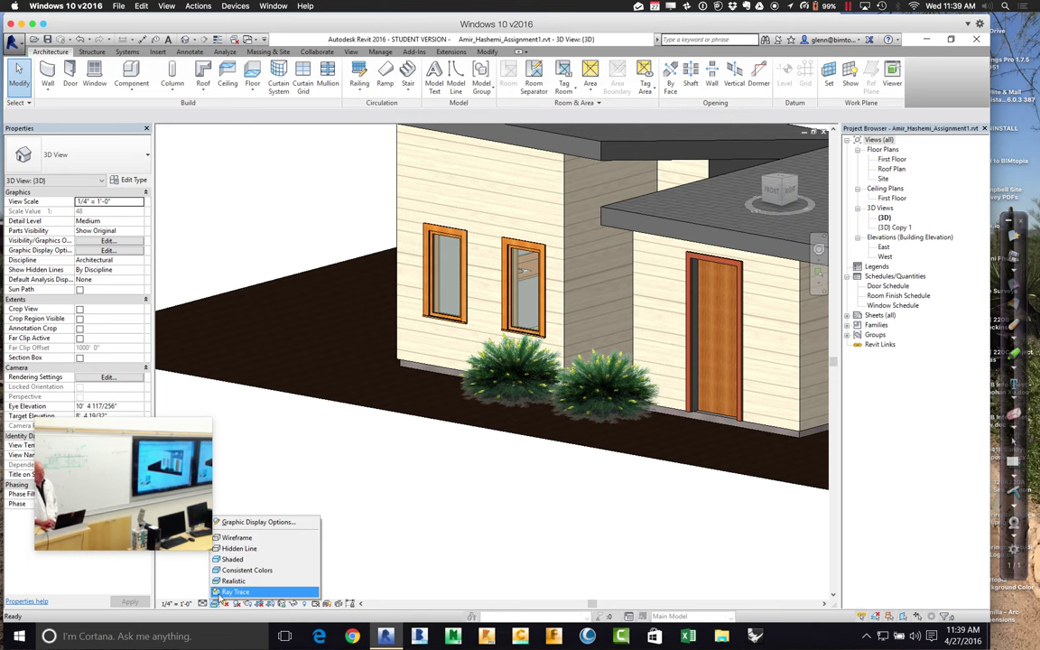
left_click(230, 593)
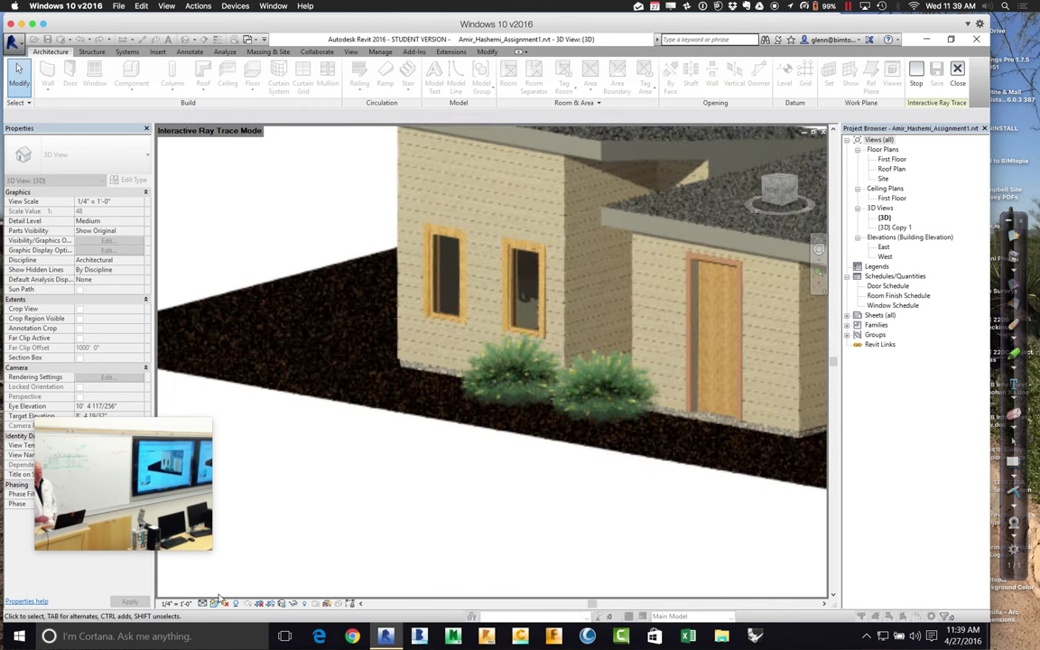
left_click(817, 247)
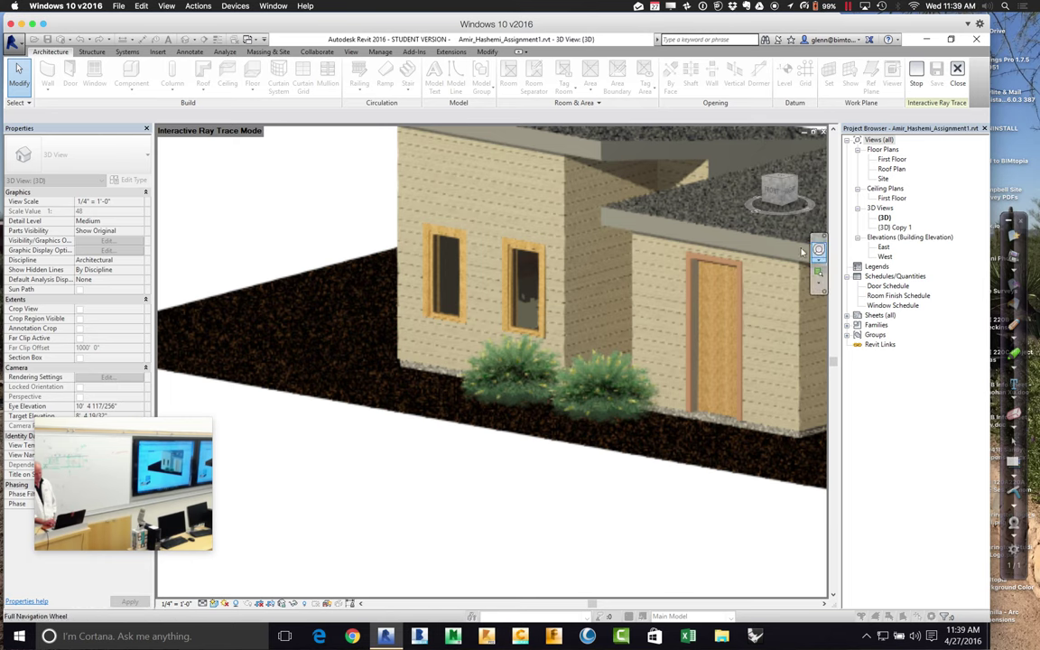
mouse_move(494, 365)
left_mouse_down()
mouse_move(666, 355)
mouse_move(493, 381)
mouse_move(394, 379)
mouse_move(371, 362)
mouse_move(383, 353)
mouse_move(478, 365)
mouse_move(479, 376)
left_mouse_up()
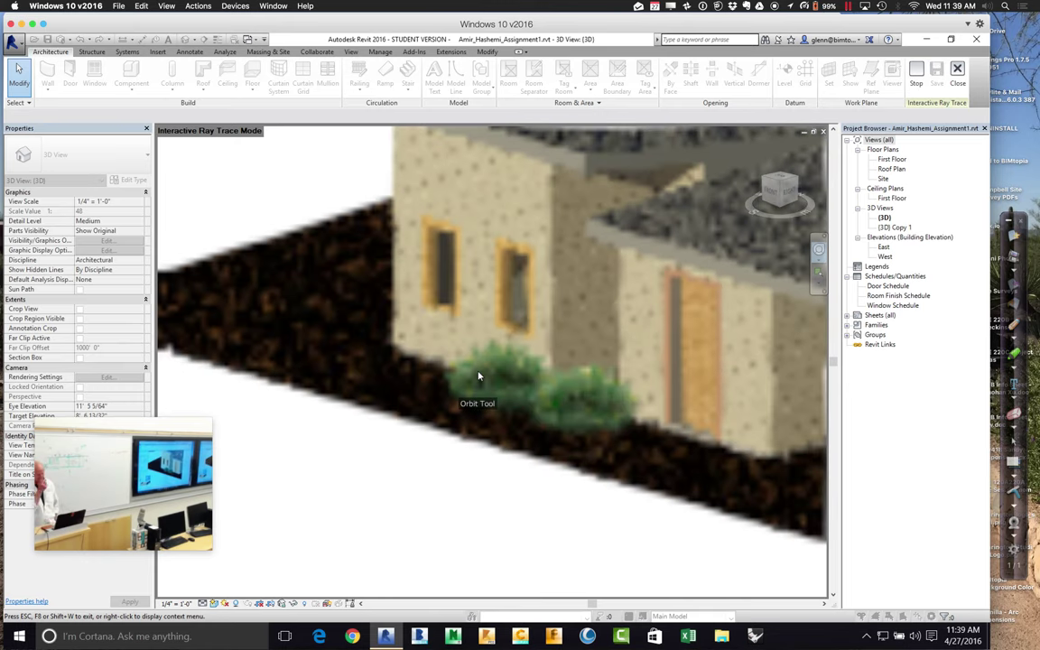
left_click_drag(478, 376, 479, 377)
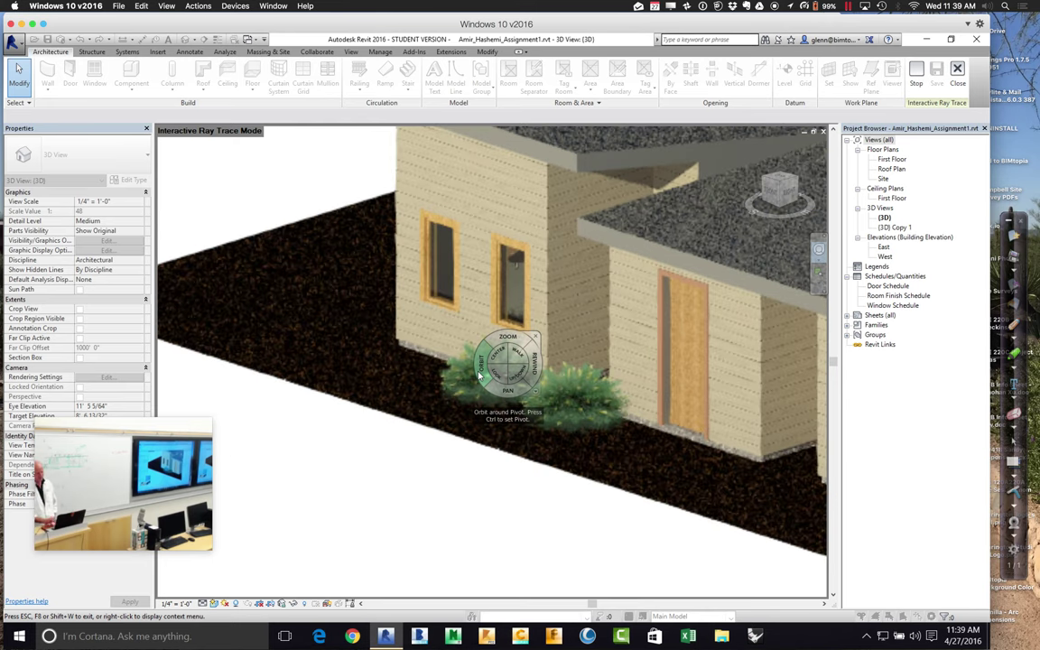
- Examine the shrub beside the entrance door up close in Ray Trace, ending in the Realistic visual style
left_click(818, 275)
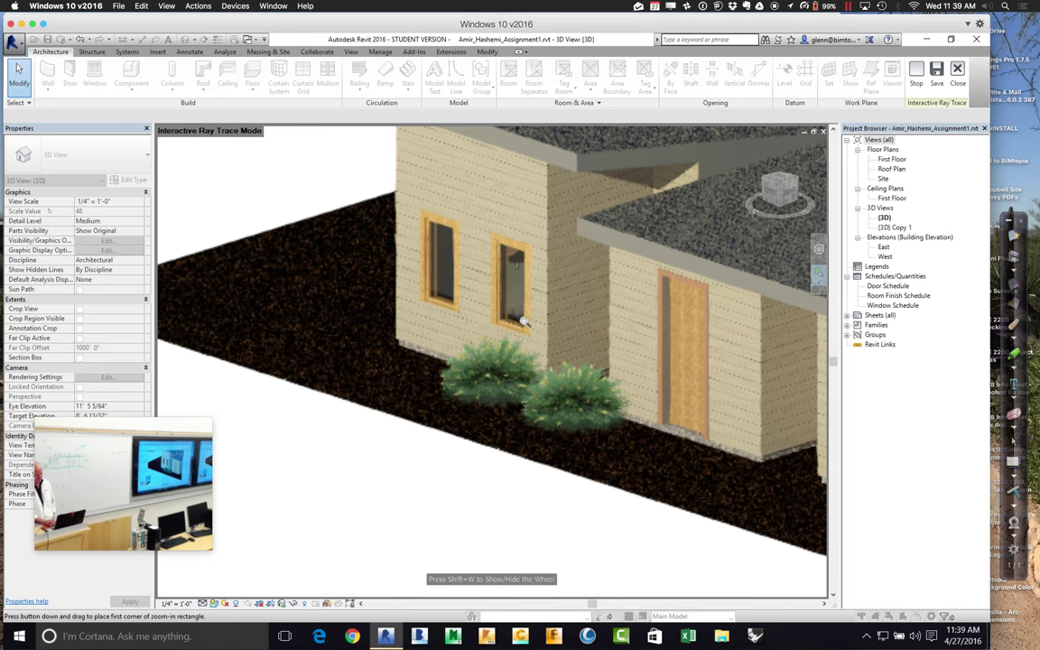
left_click_drag(522, 316, 641, 435)
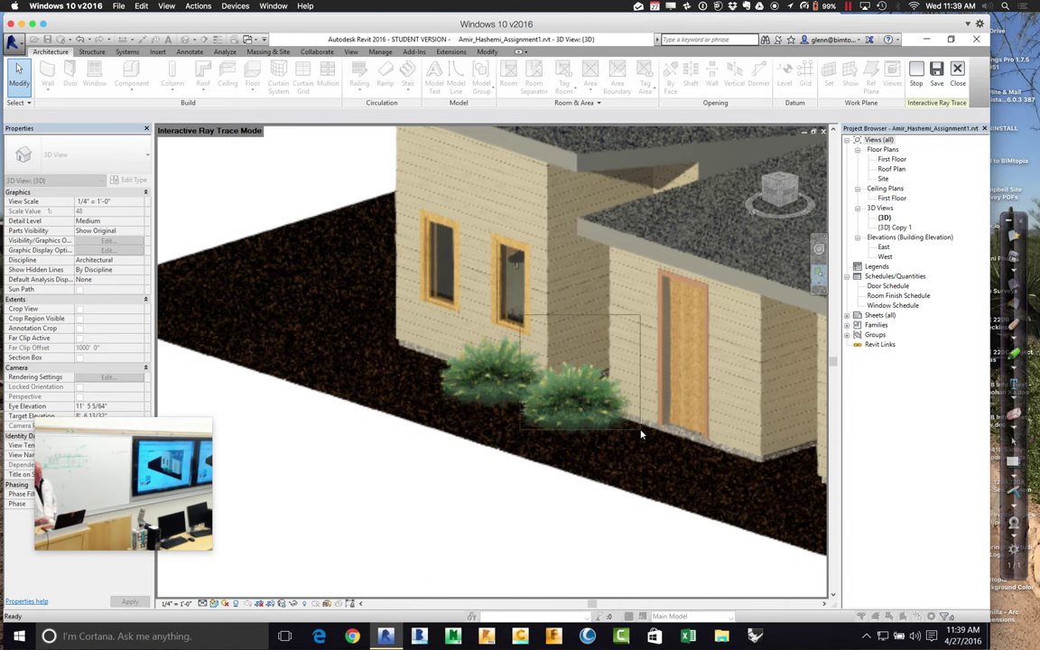
left_click(640, 434)
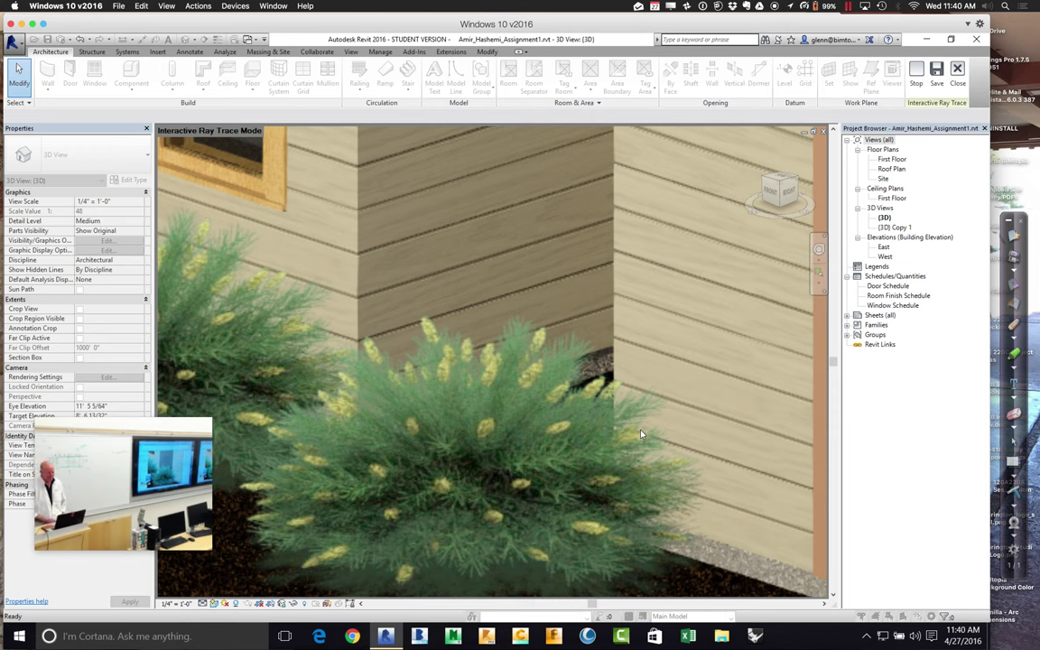
left_click(215, 603)
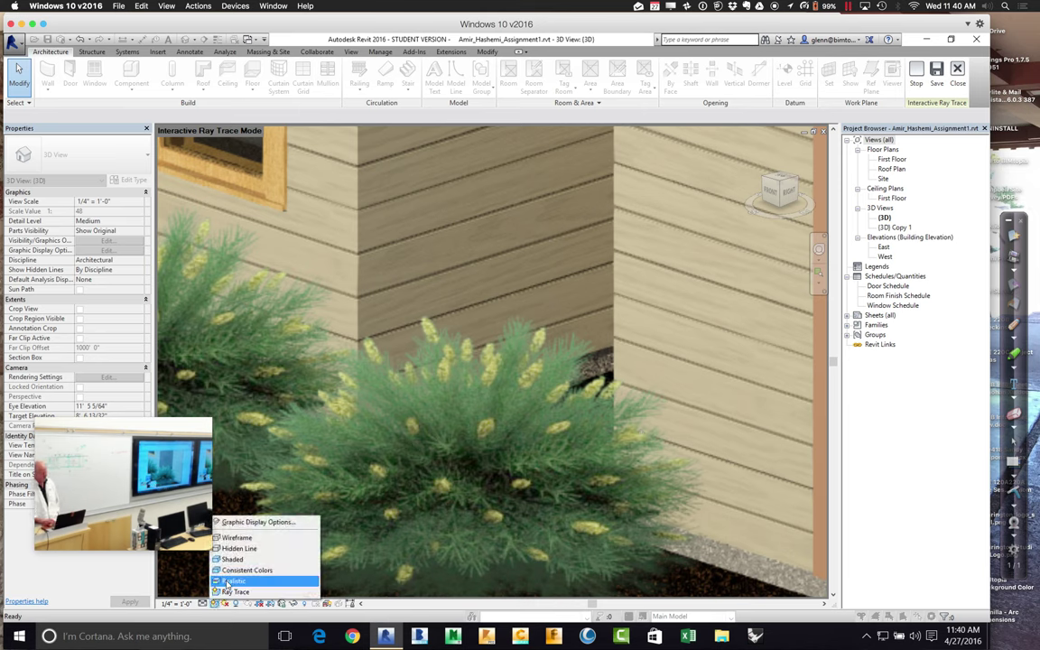
left_click(227, 583)
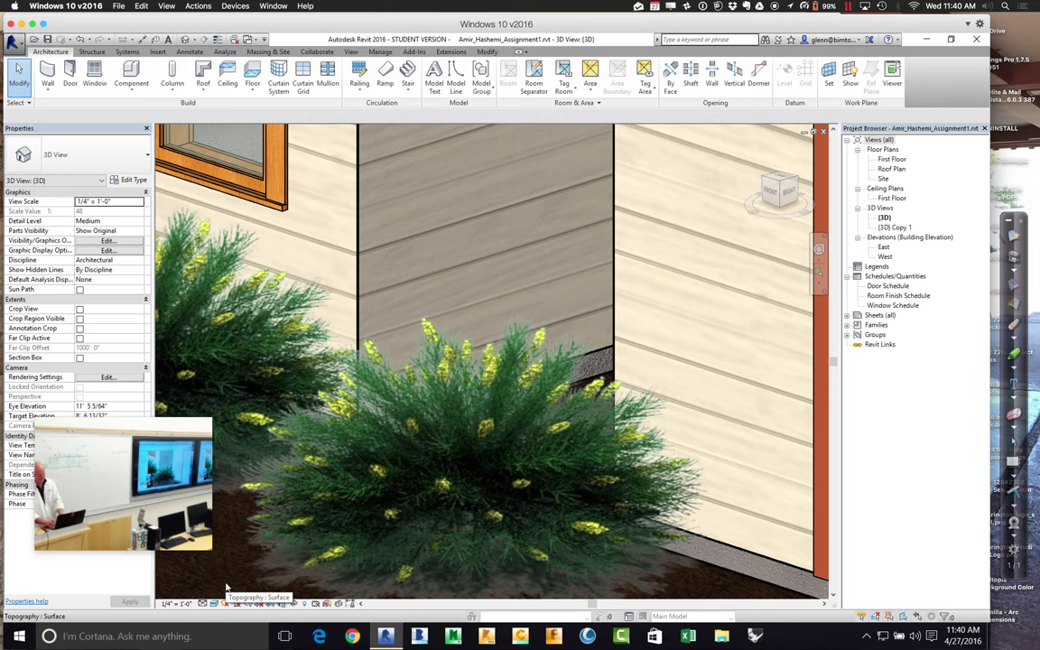
- Open the First Floor plan and frame the bathroom with its curved wall, fixtures and turning circle
key("z")
key("o")
key("z")
key("o")
key("z")
key("o")
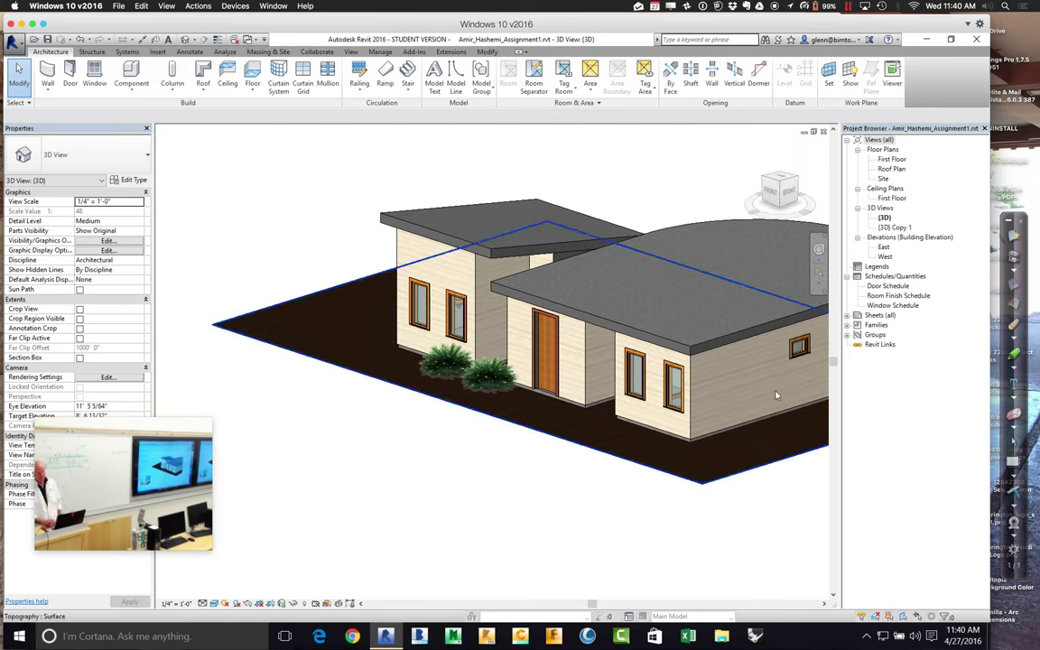
double_click(888, 160)
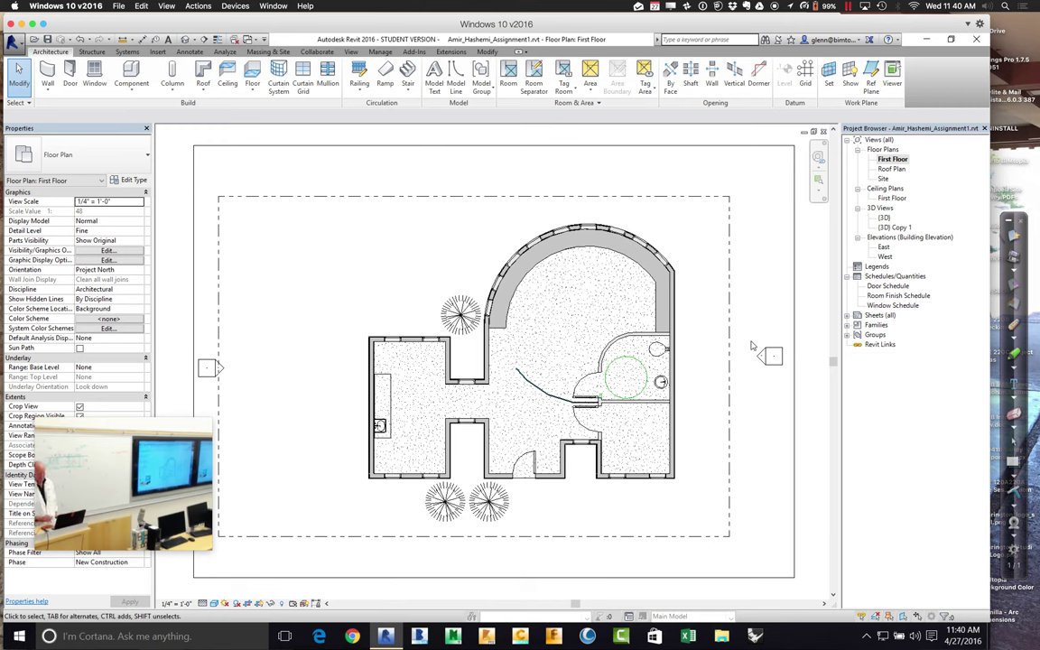
left_click(819, 180)
left_click_drag(485, 281, 680, 449)
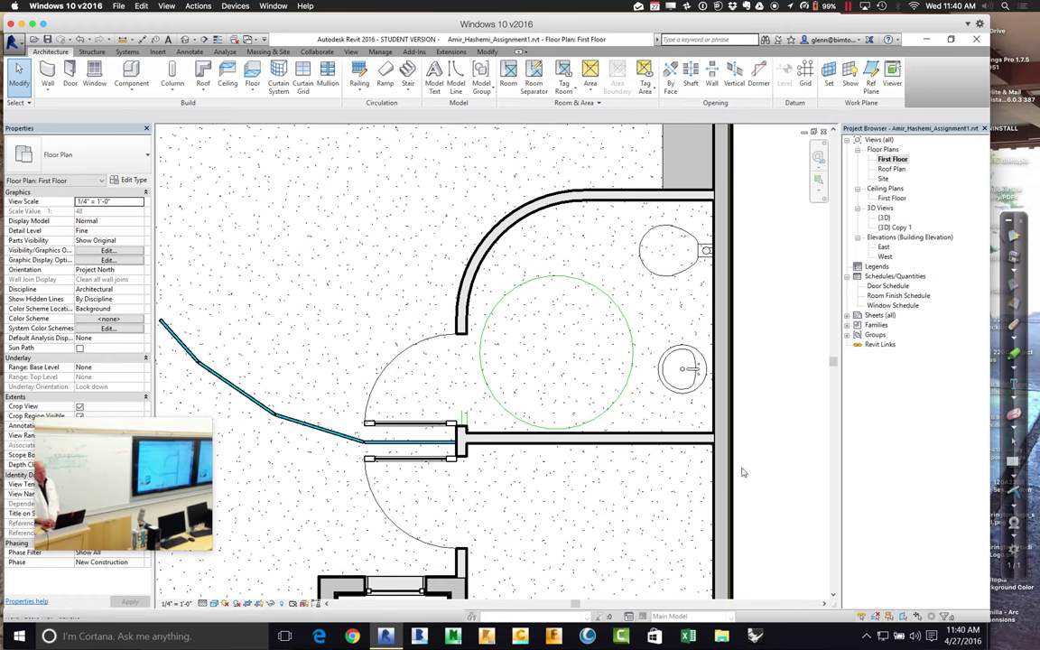
- Check which type the bathroom's round sink is and clear the selection
left_click(684, 387)
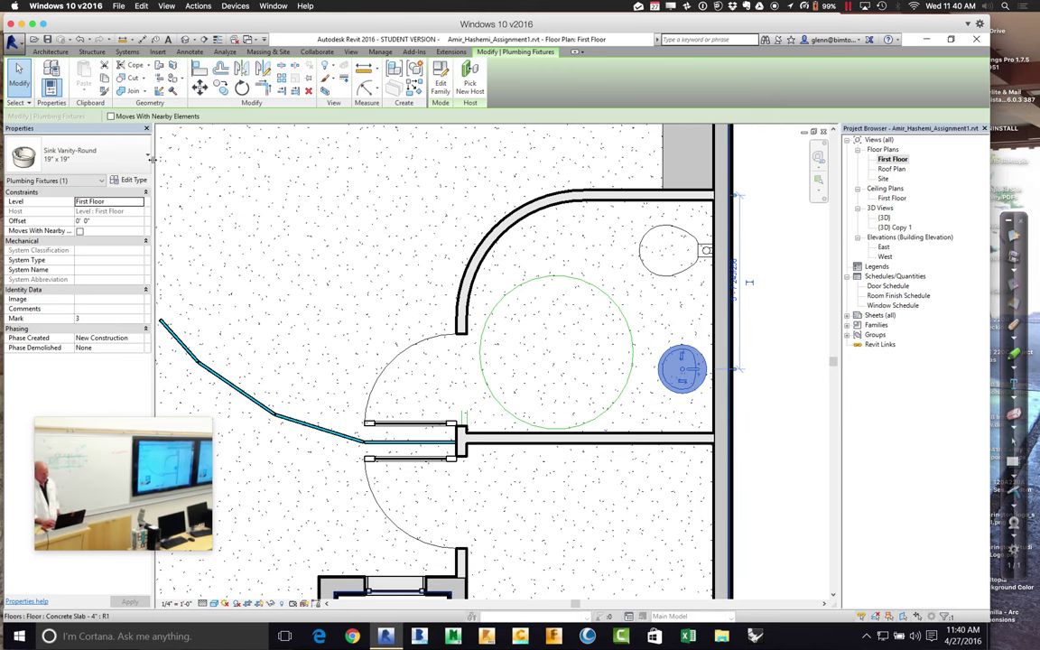
left_click(181, 169)
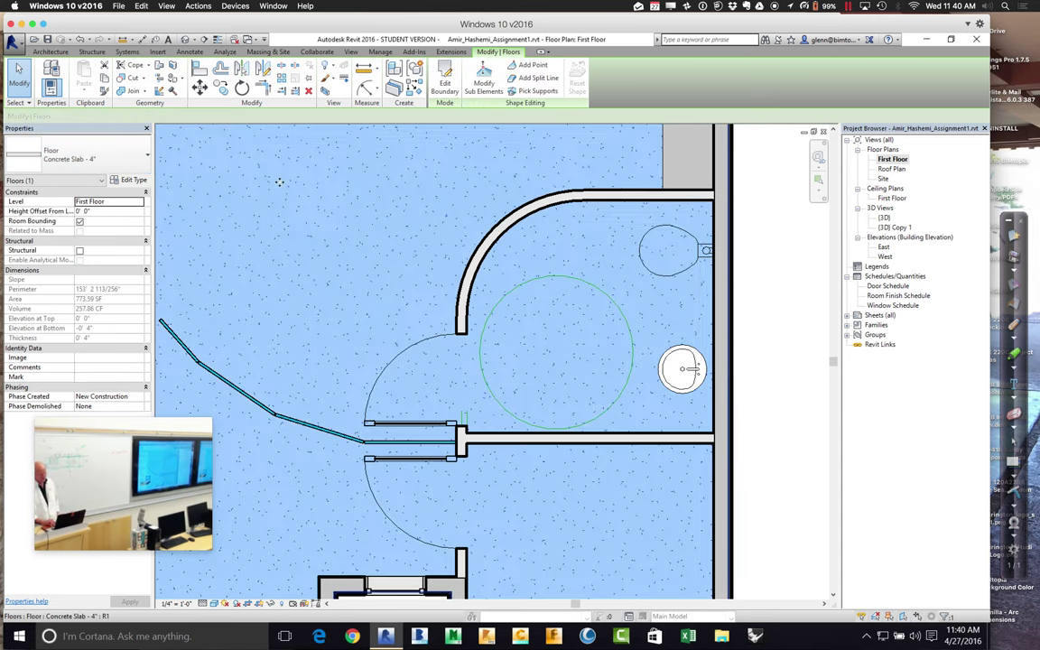
left_click(767, 251)
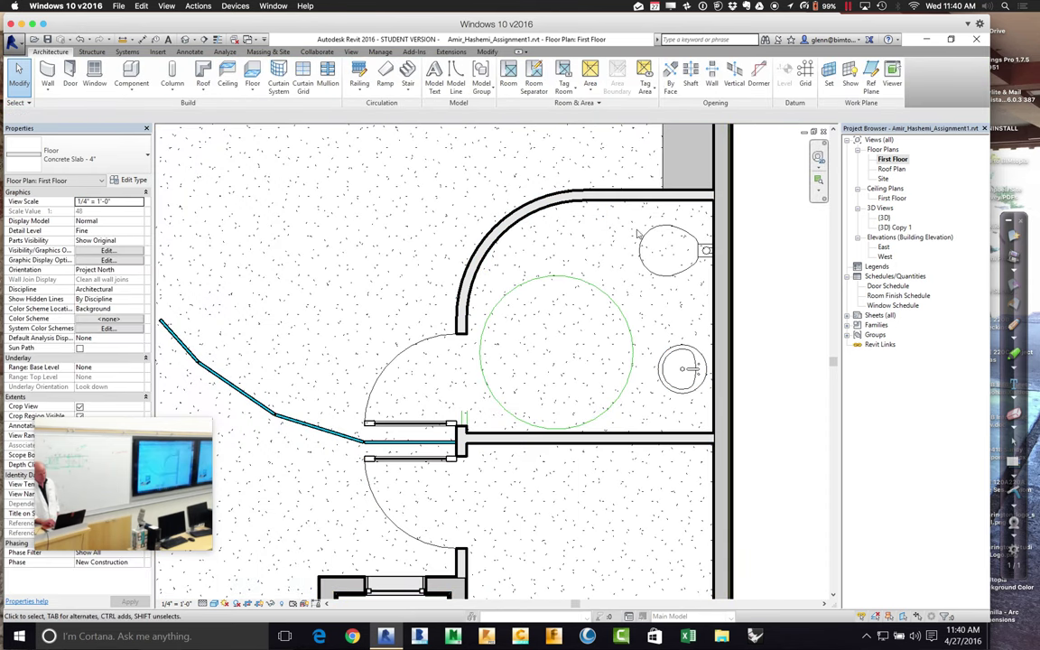
left_click(147, 162)
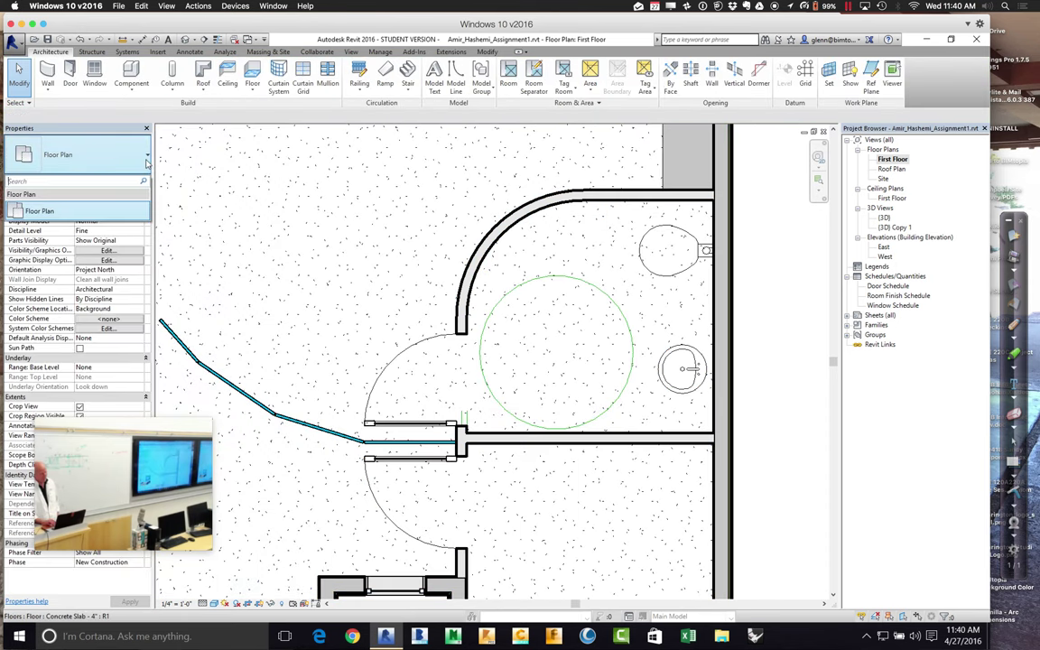
- Place a Sink-Wall-Rectangular 19" x 17" component on the exterior wall of the room below the bathroom, about 1'-6" from the partition
left_click(131, 74)
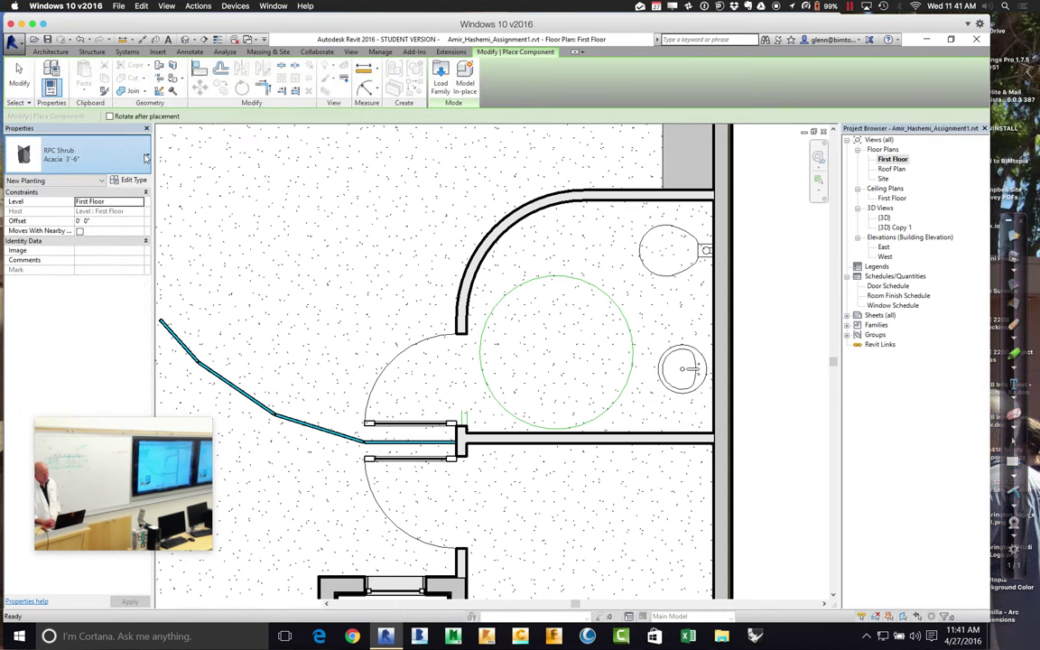
left_click(143, 157)
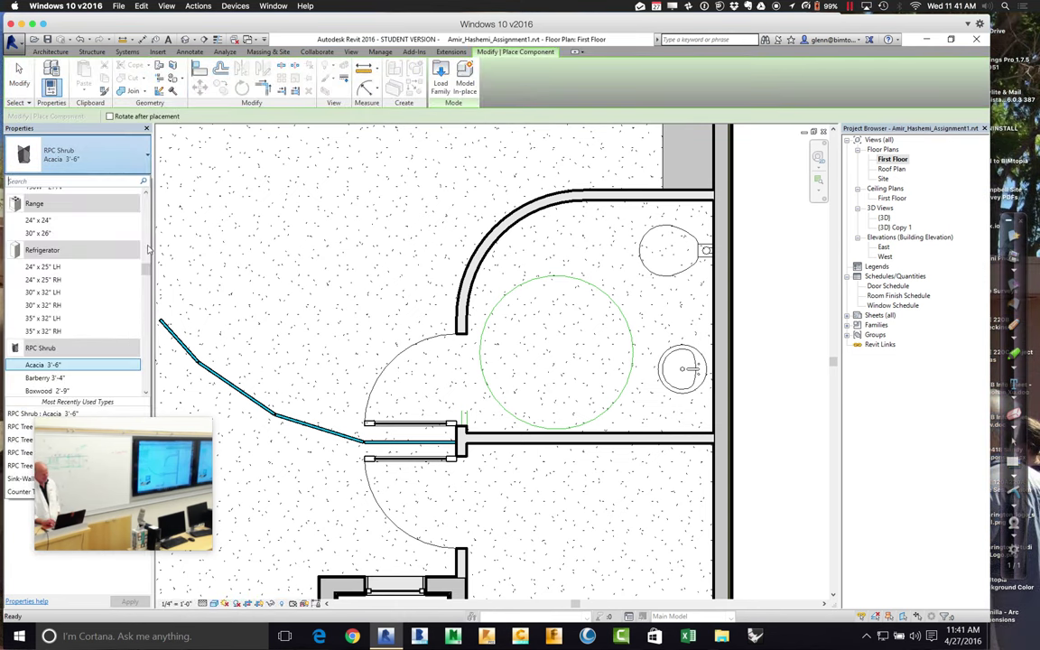
left_click_drag(147, 273, 147, 343)
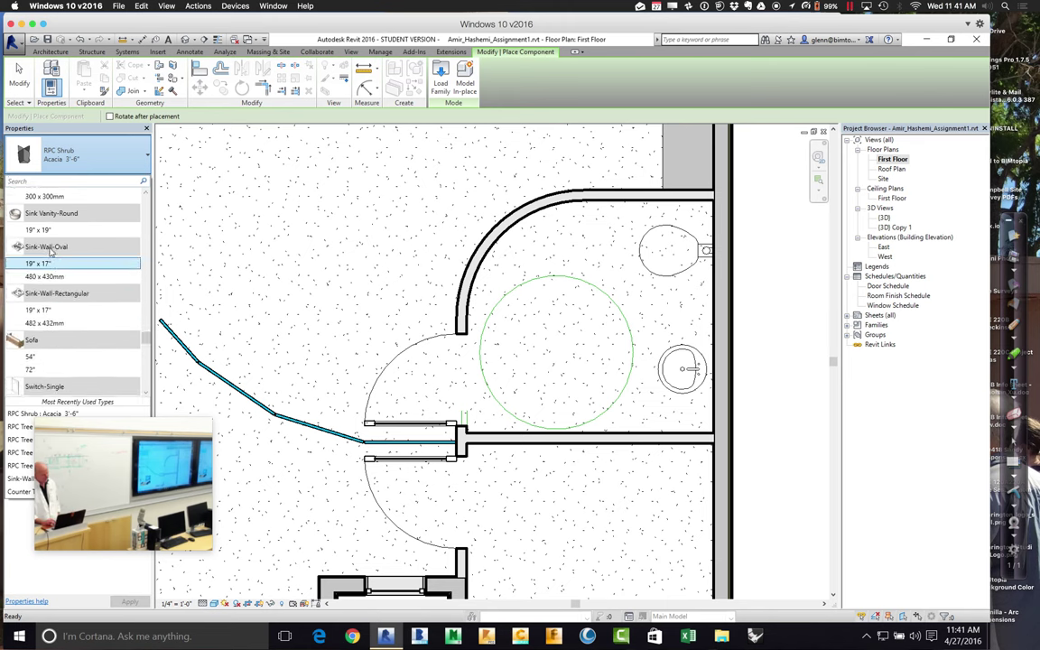
left_click(57, 312)
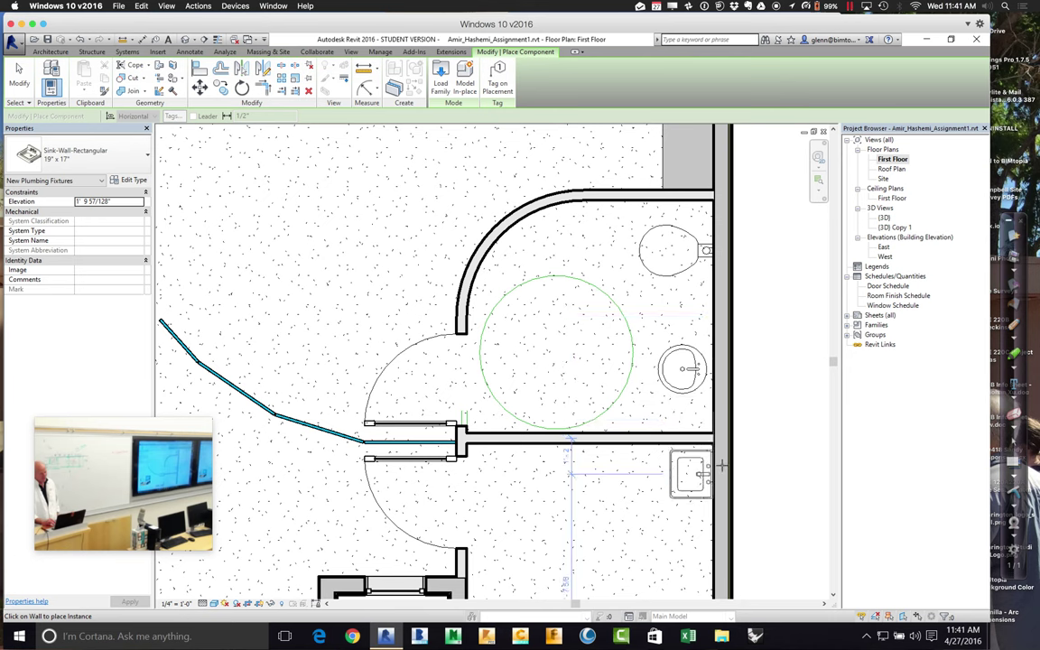
left_click(714, 465)
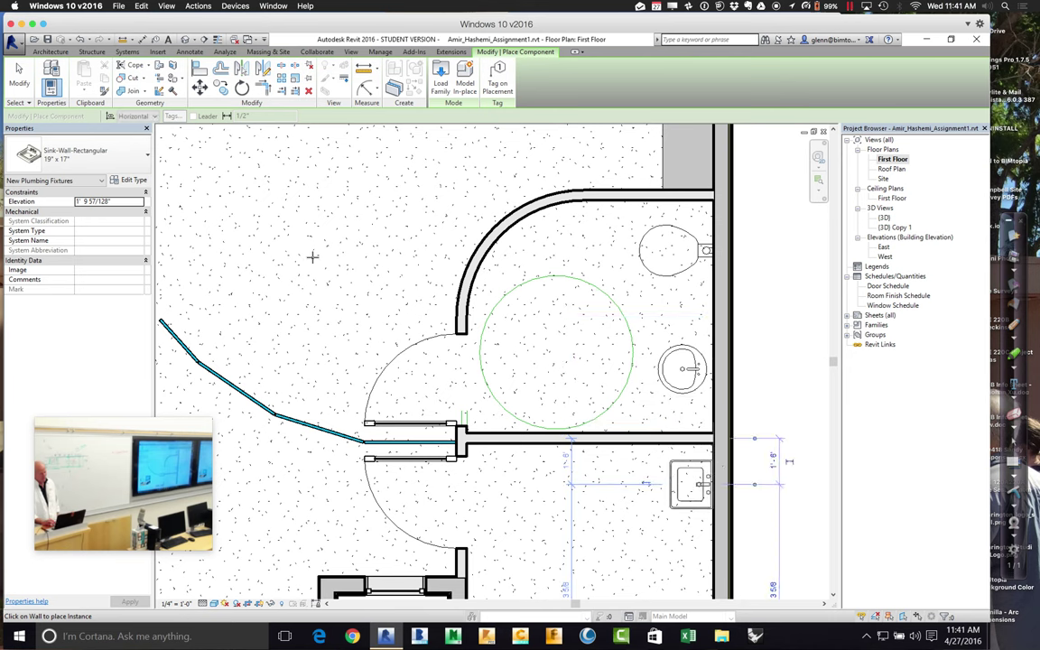
left_click(19, 79)
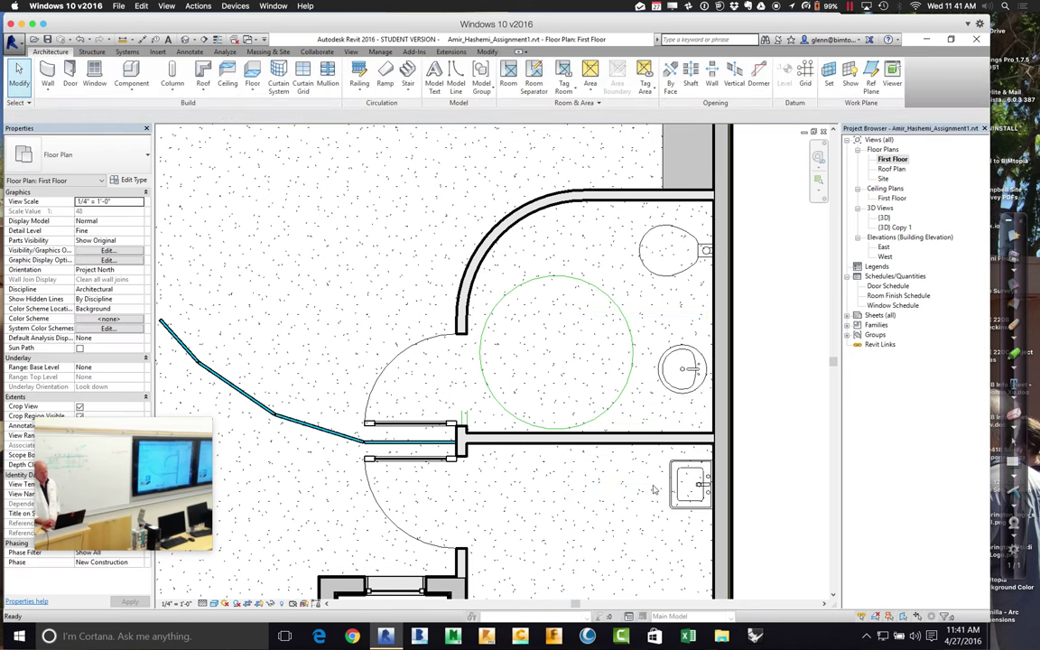
- Delete the rectangular wall sink from the room below the bathroom
left_click(670, 499)
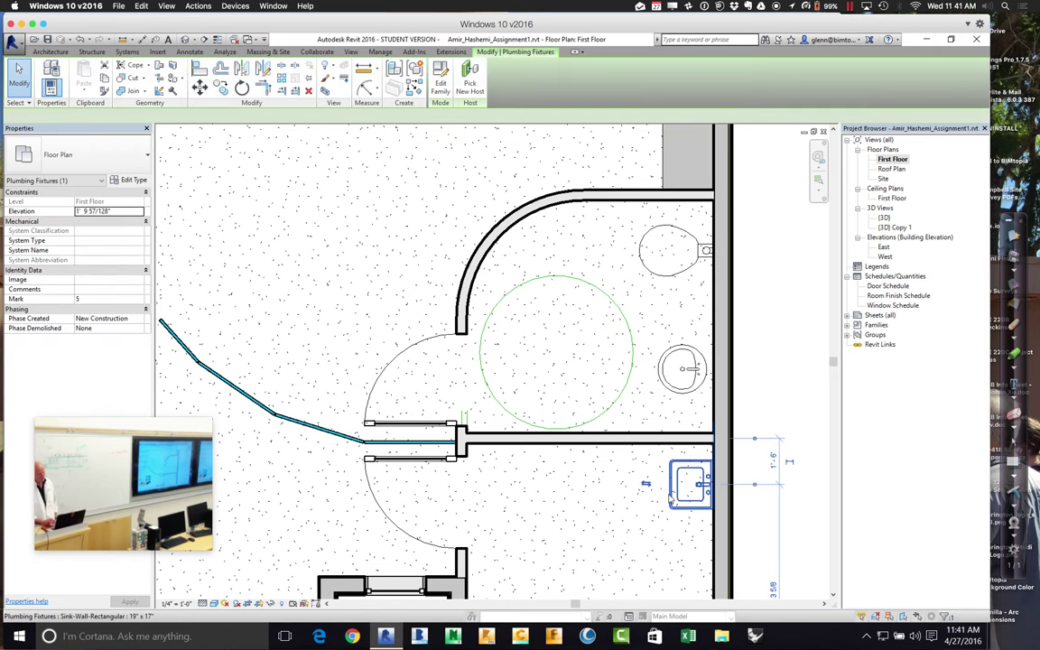
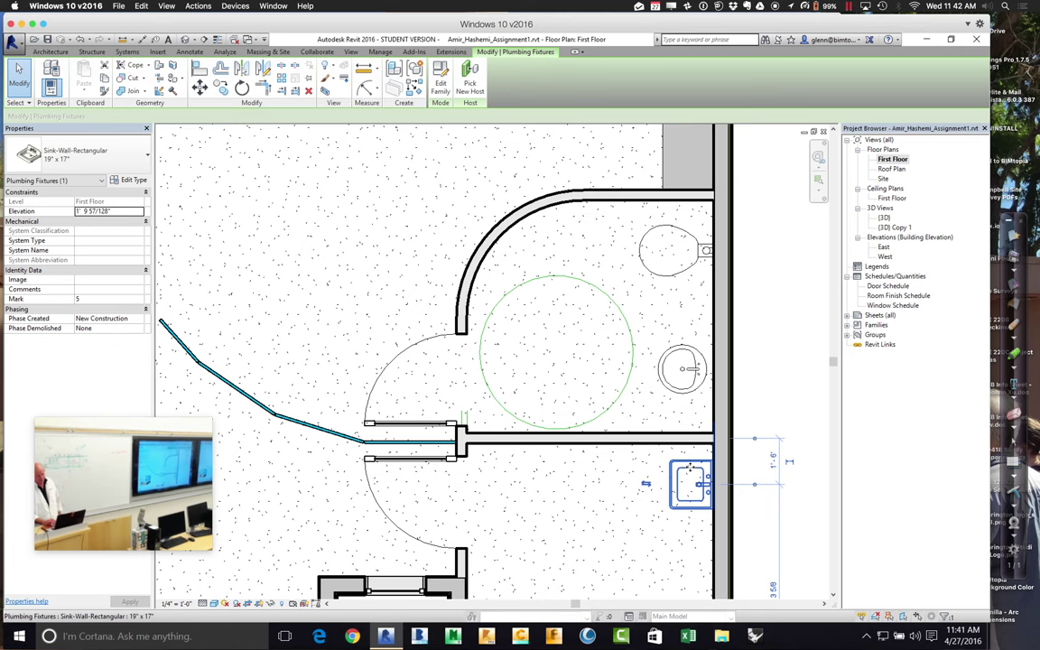
left_click_drag(700, 467, 686, 496)
key("Delete")
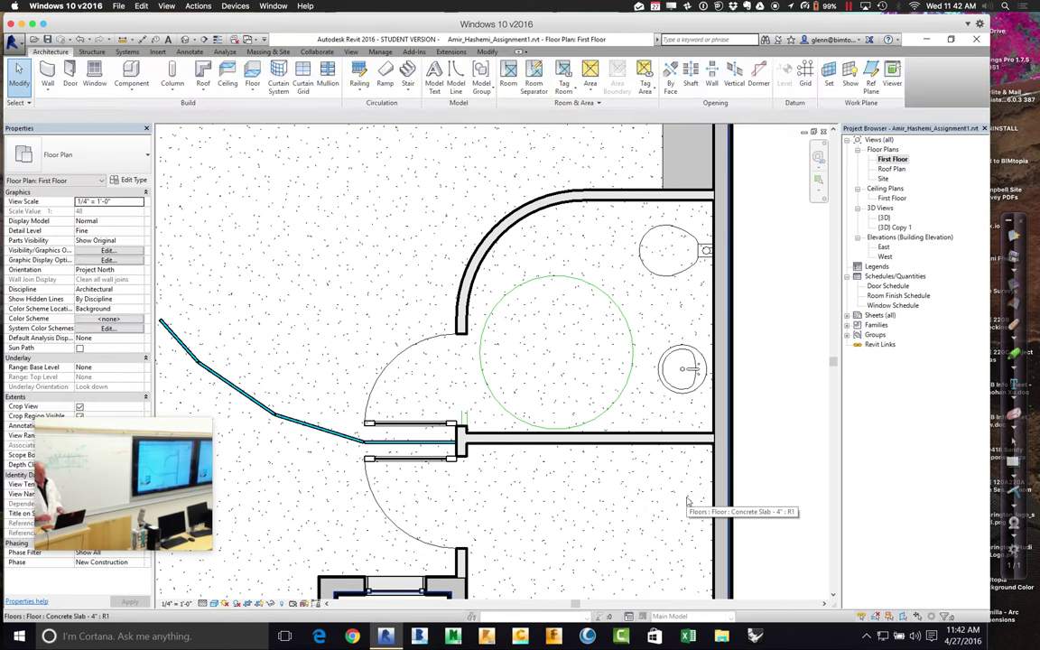
- Add a diameter dimension to the bathroom's turning circle
left_click(190, 51)
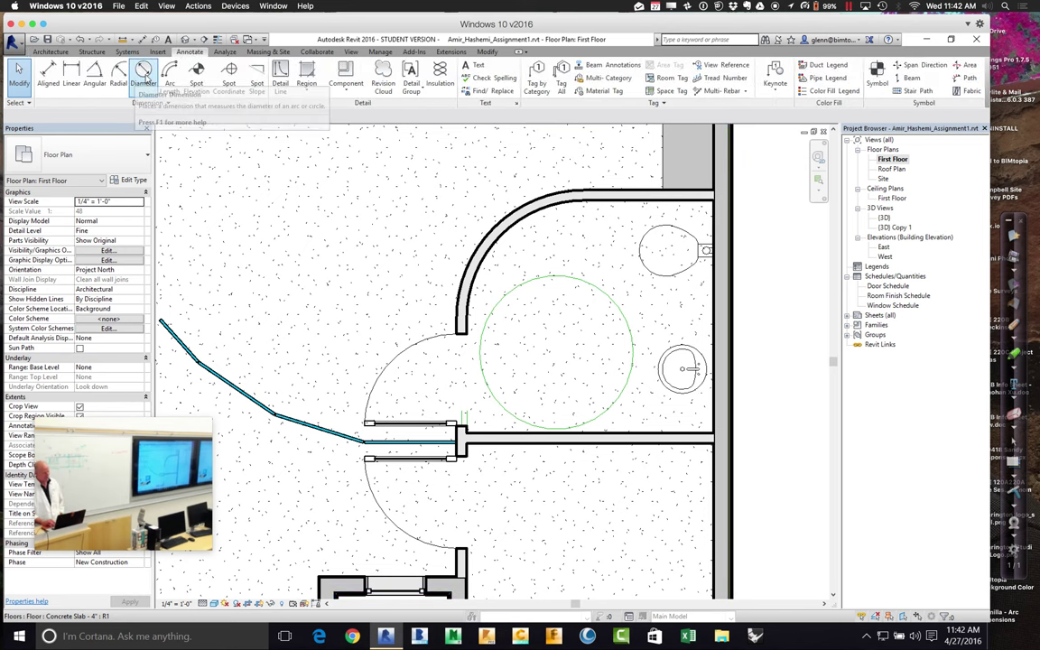
left_click(143, 74)
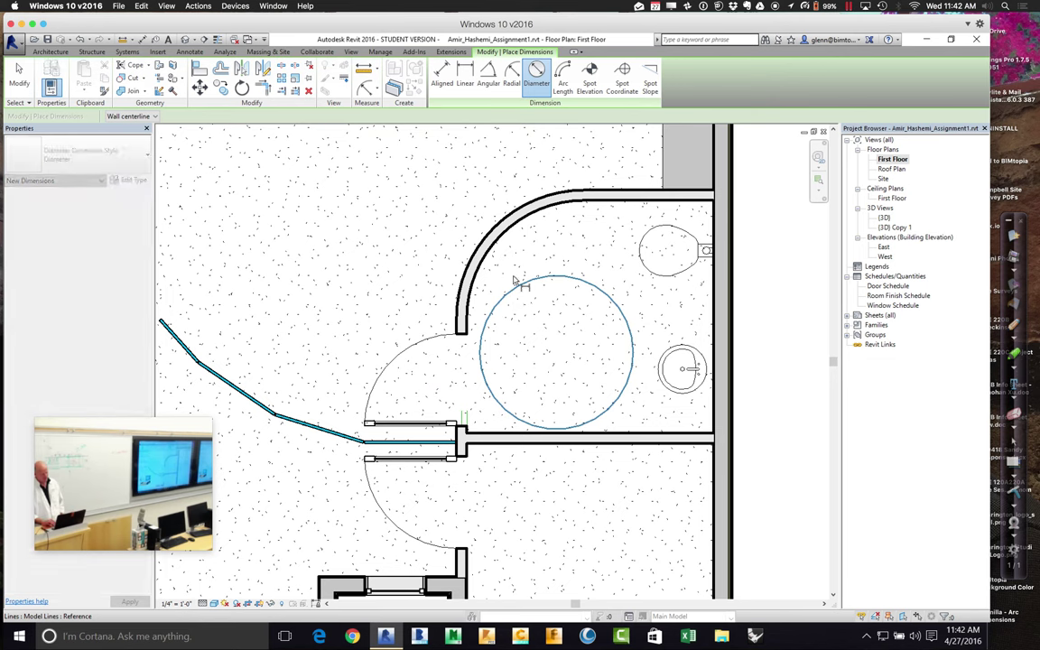
left_click(519, 287)
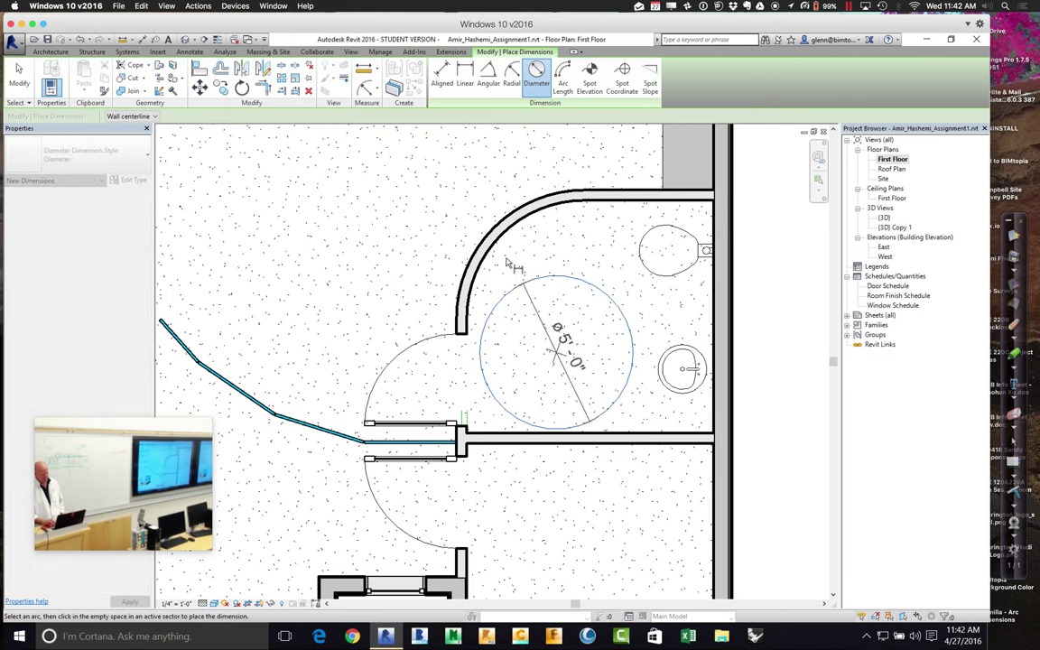
left_click(442, 232)
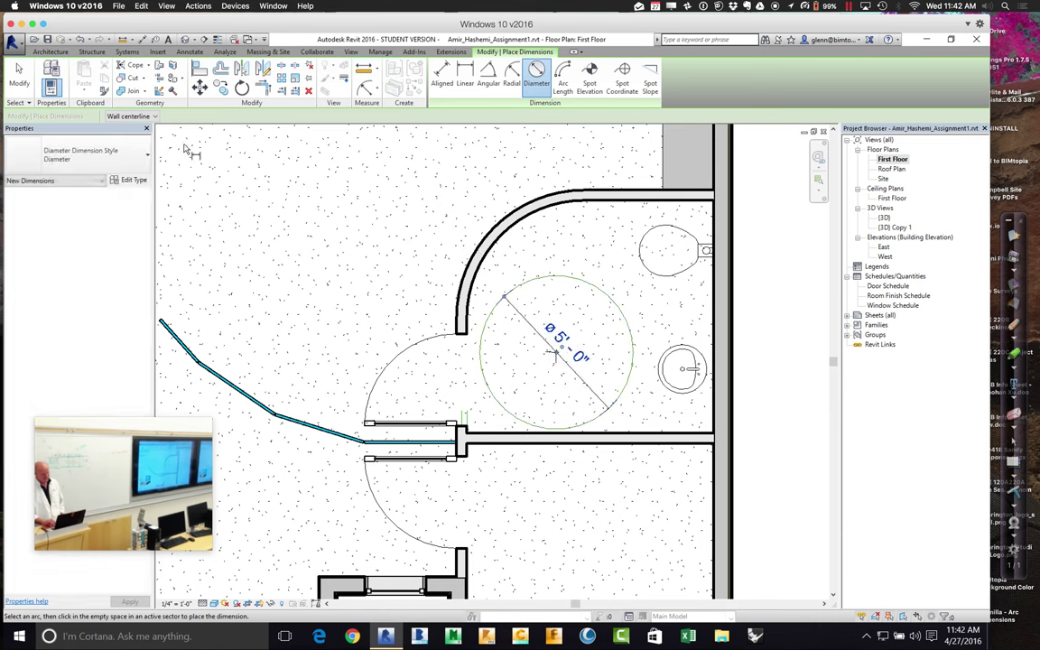
- Add a radial dimension to the centerline of the bathroom's curved wall
left_click(511, 74)
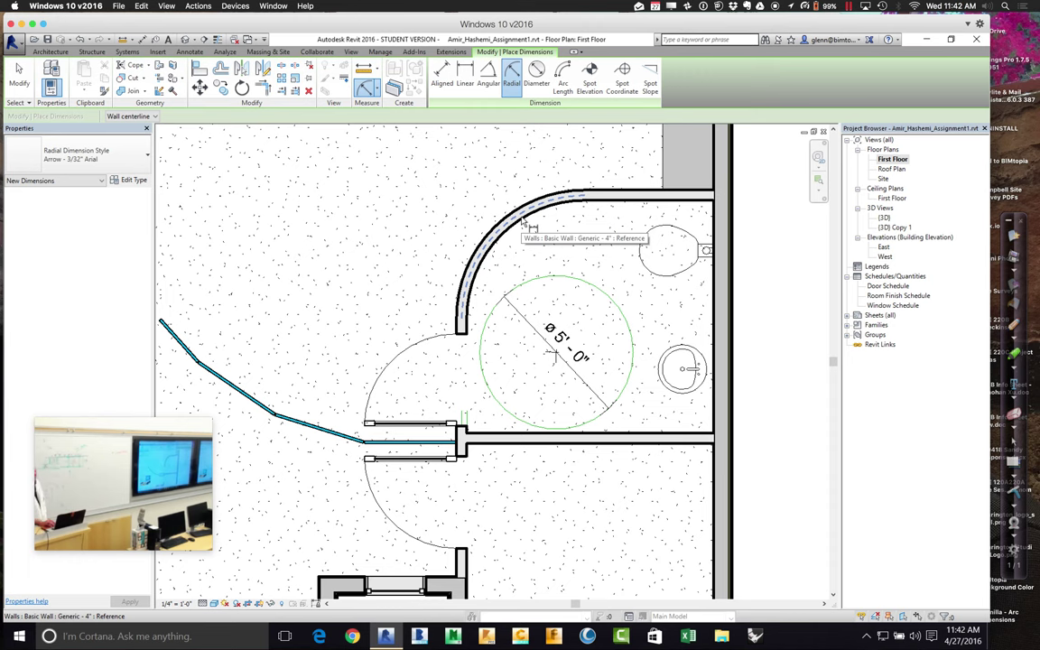
left_click(522, 221)
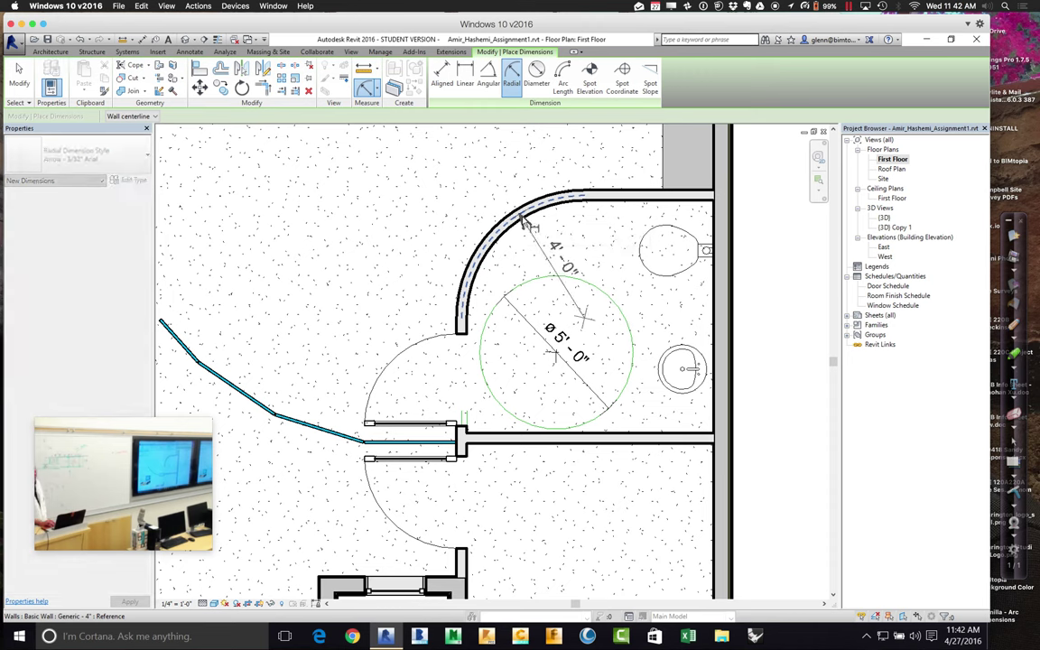
left_click(539, 260)
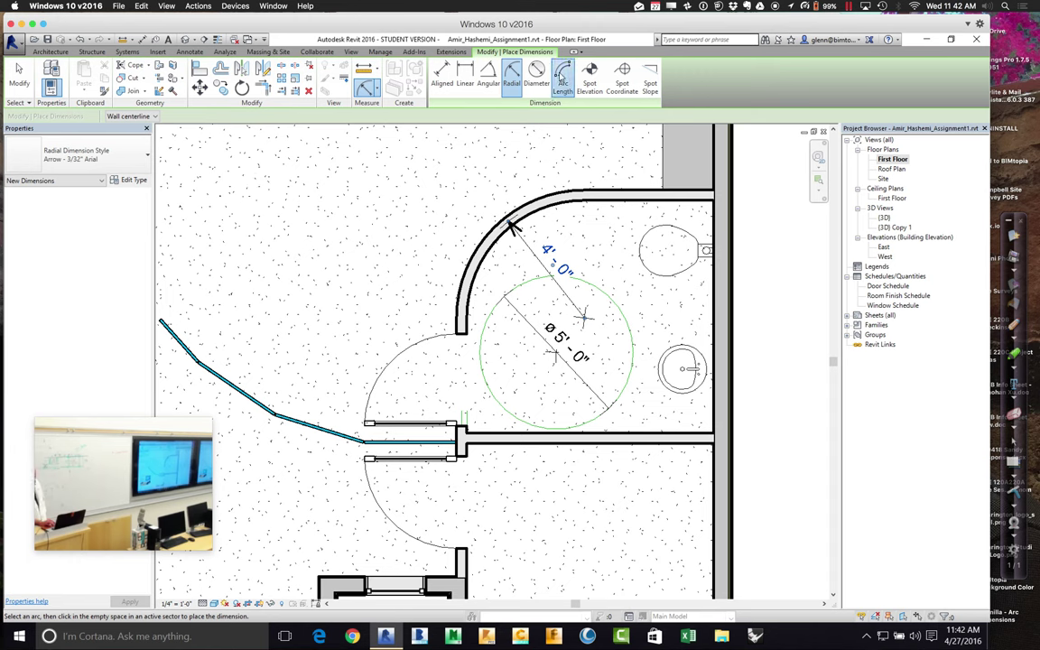
- Add an arc length dimension along the outer face of the bathroom's curved wall, placed outside the room
left_click(561, 76)
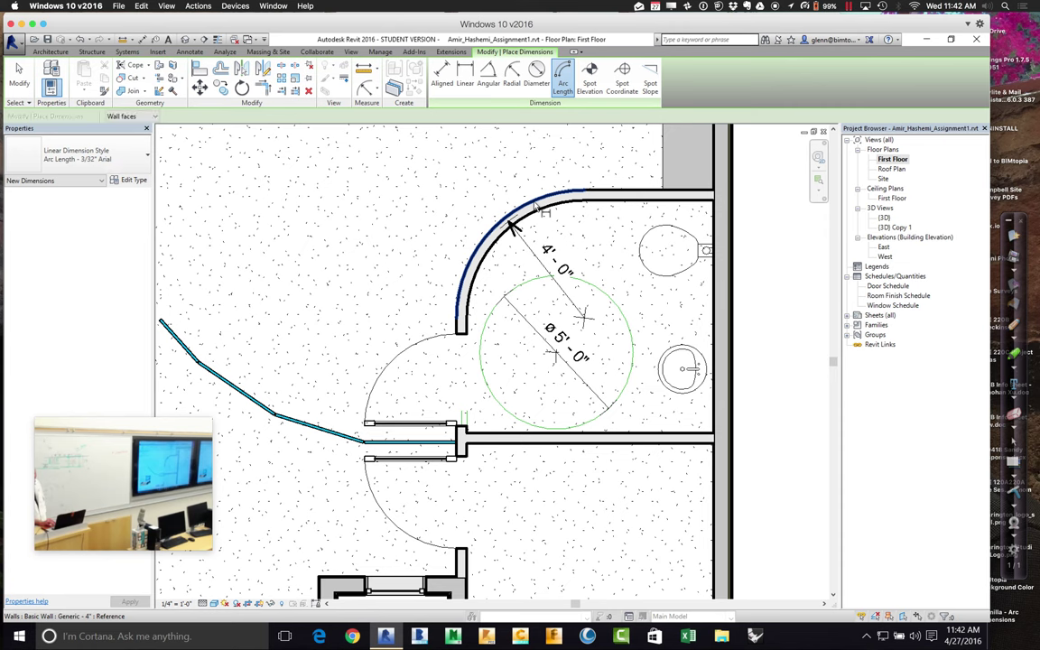
left_click(503, 219)
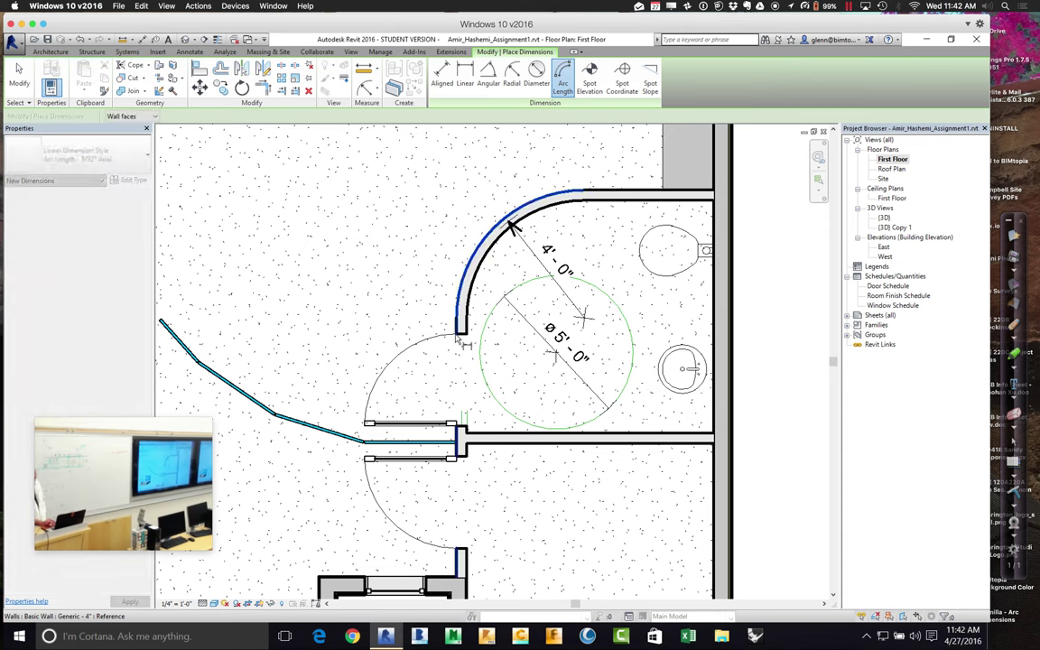
left_click(586, 197)
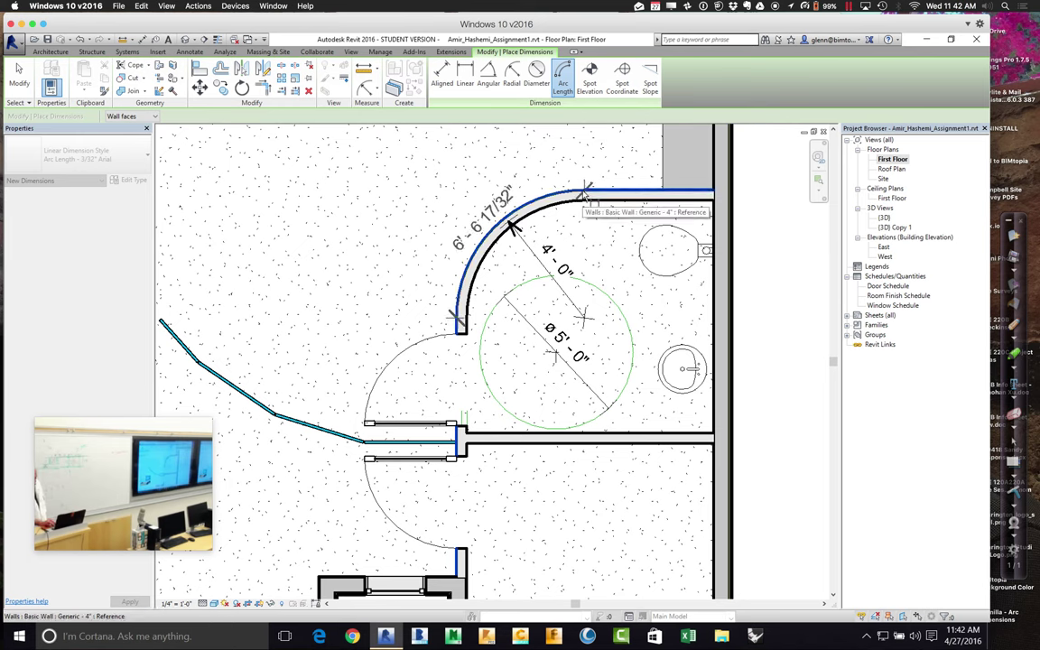
left_click(517, 167)
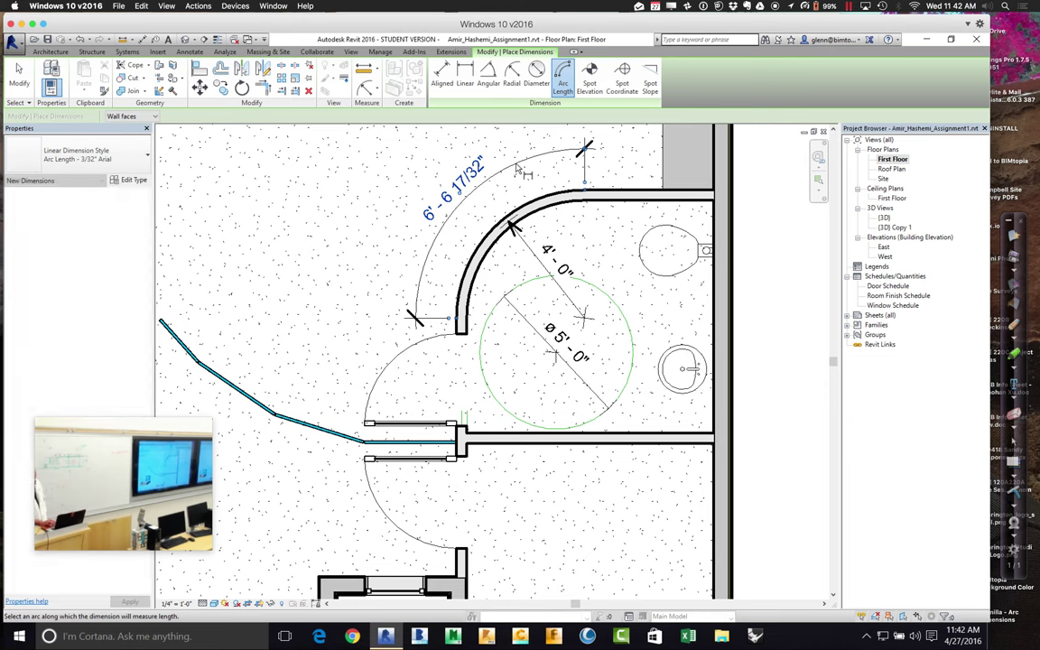
left_click(18, 77)
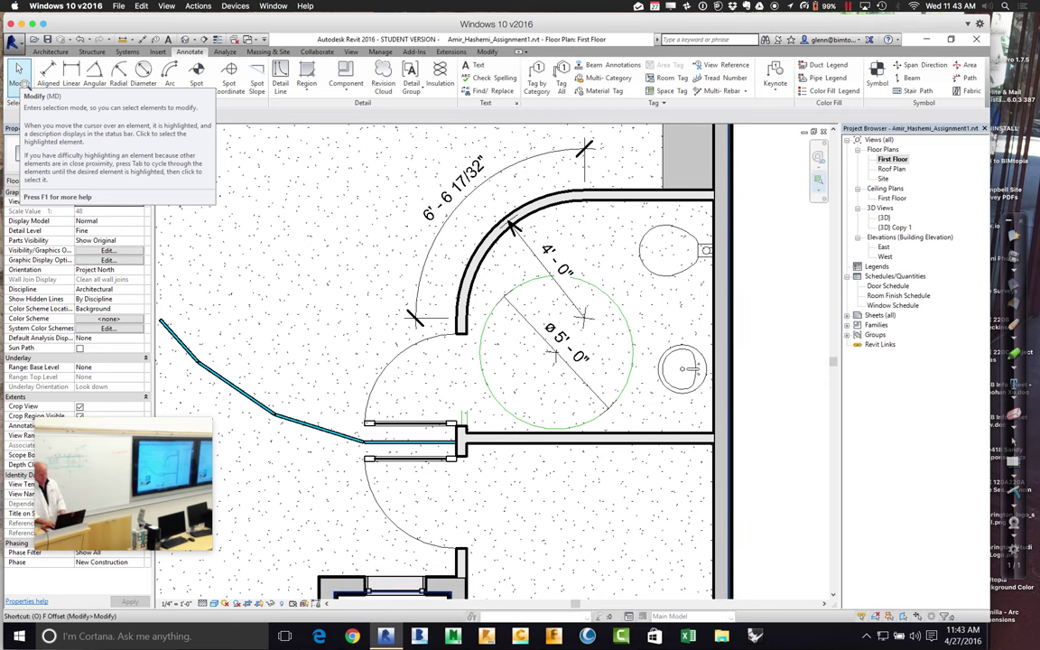
left_click(17, 81)
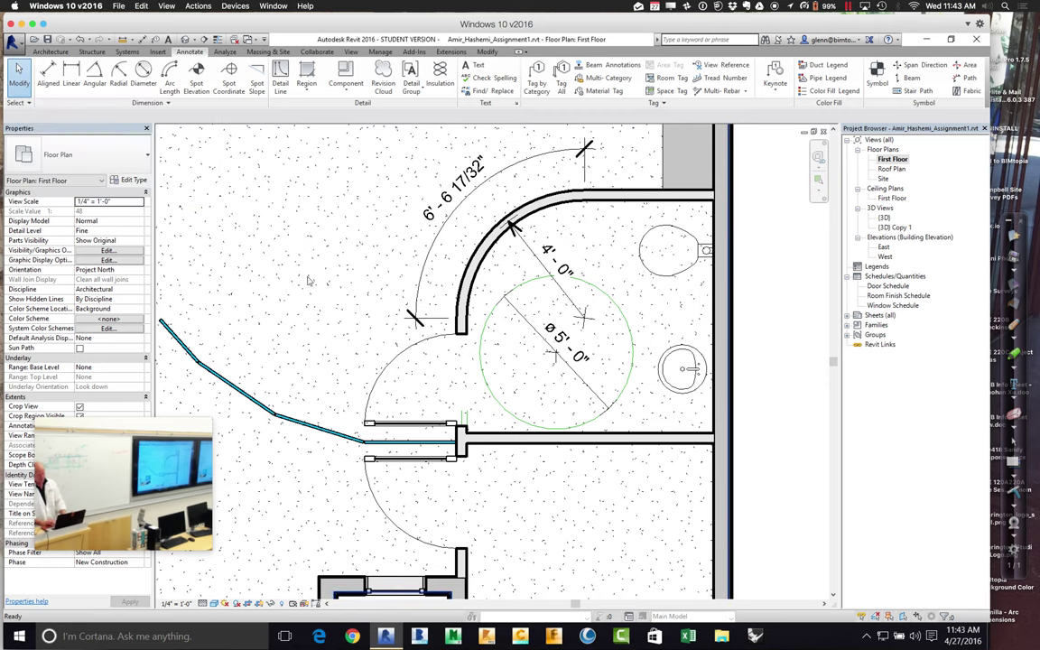
- Switch the curved curtain wall beside the bathroom door to the Generic - 4" wall type and back to Curtain Wall
key("z")
key("o")
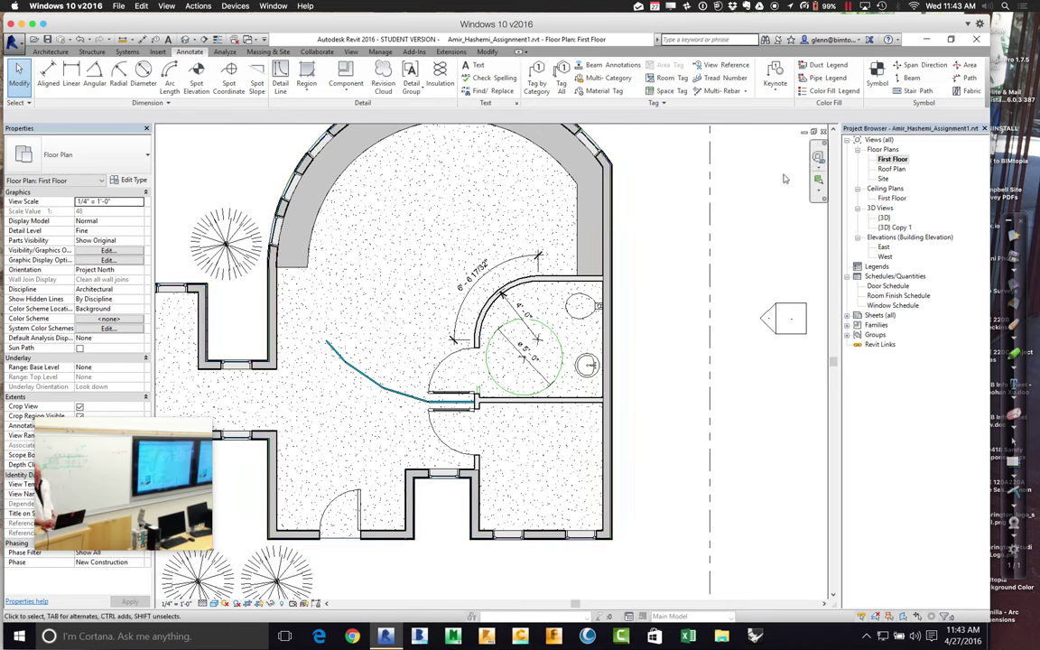
left_click(819, 181)
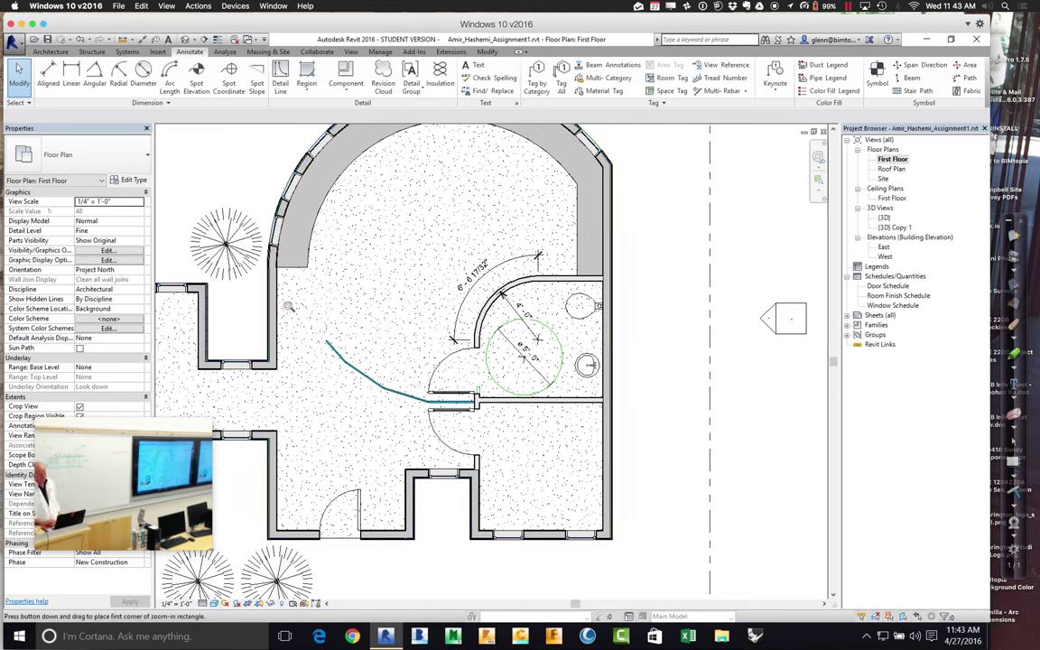
left_click_drag(256, 271, 442, 416)
left_click(445, 394)
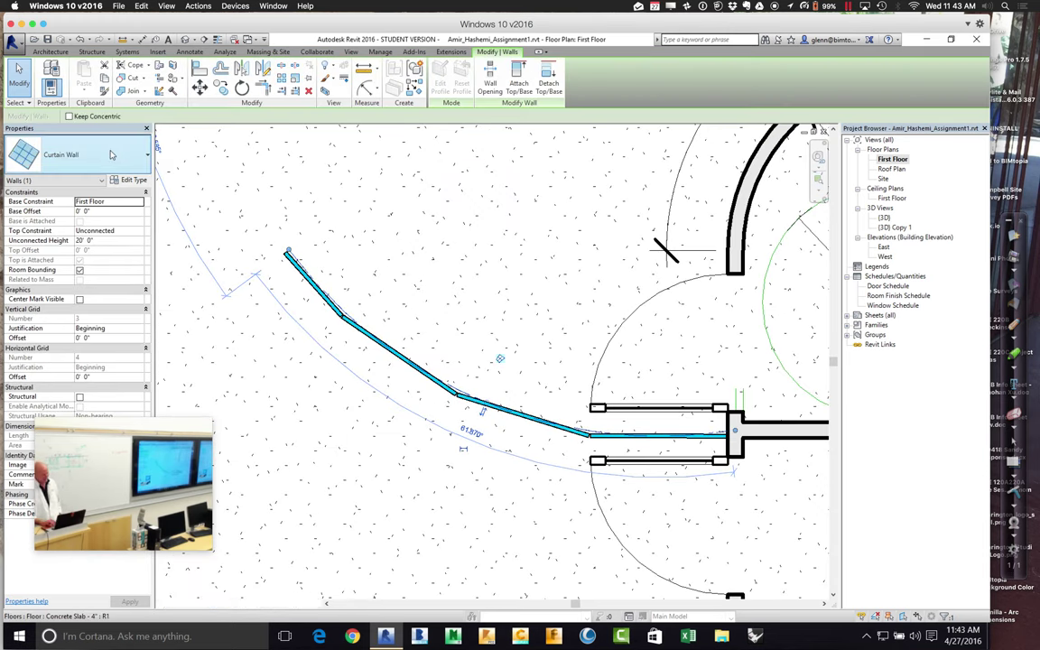
left_click(110, 155)
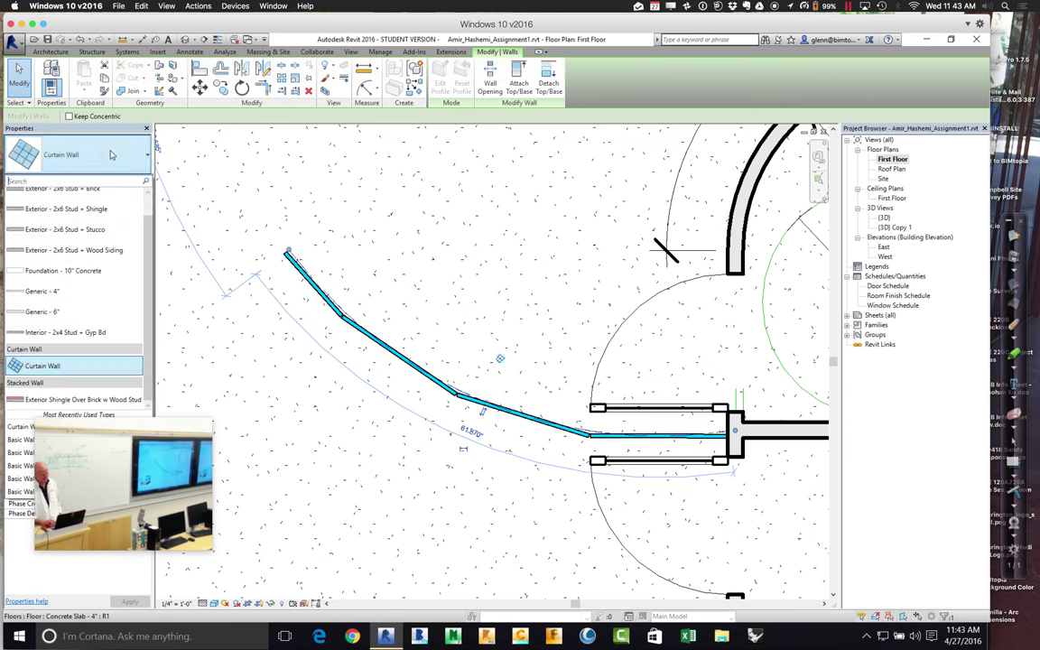
left_click(78, 292)
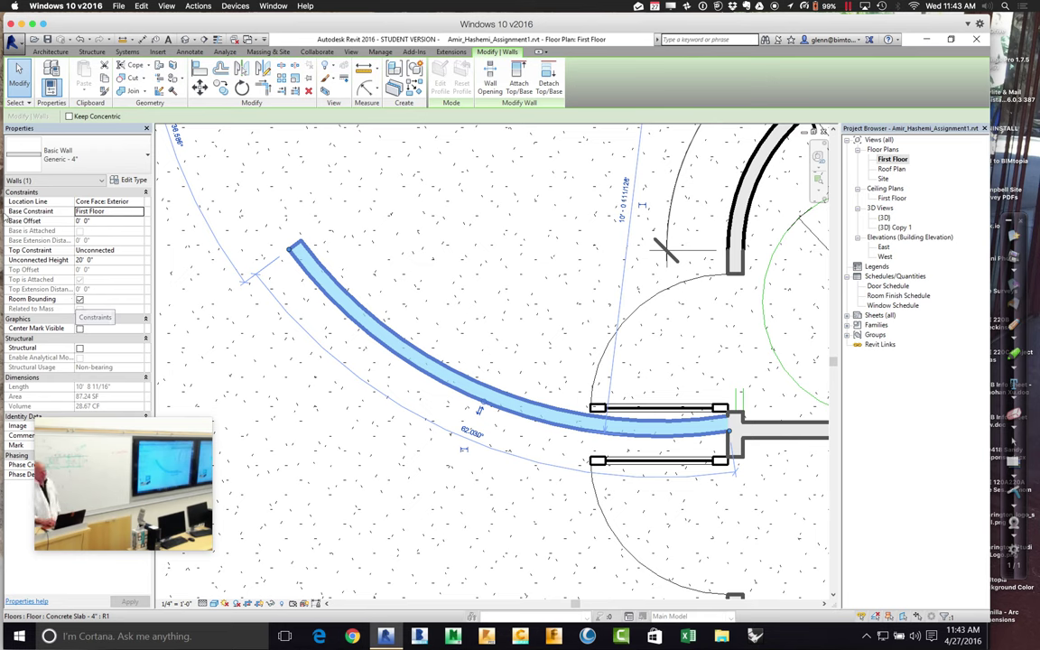
left_click(107, 159)
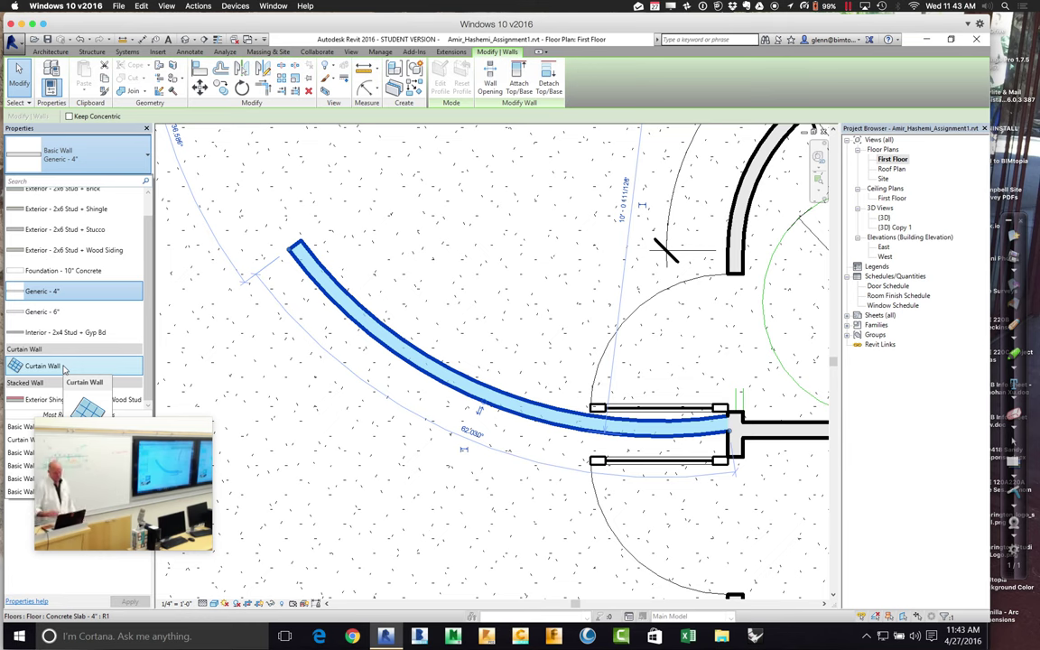
key("Escape")
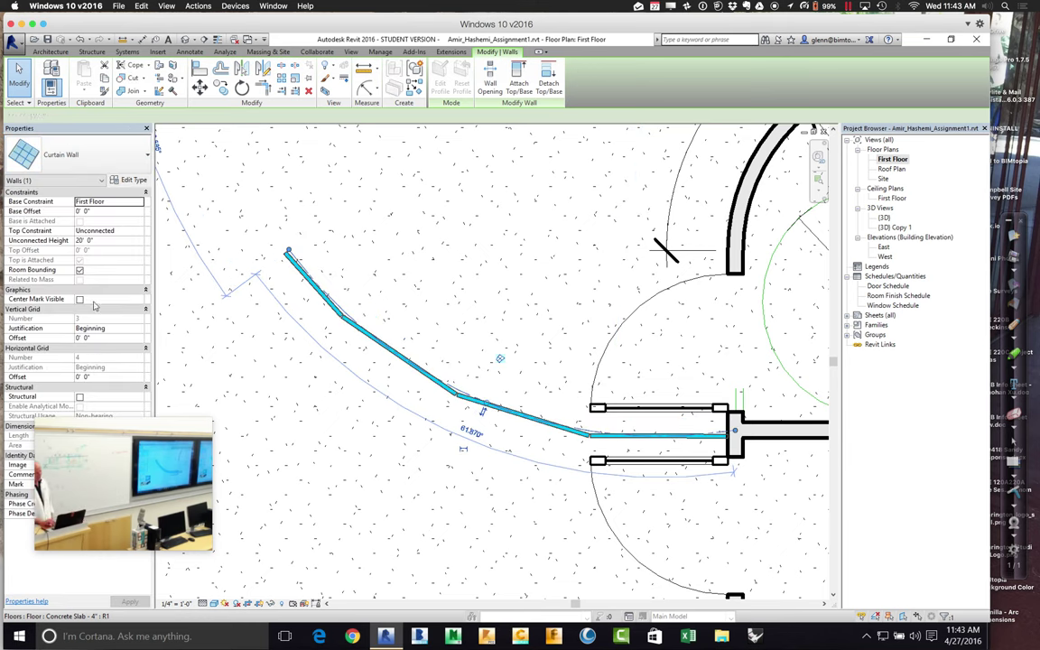
- Inspect the curved curtain wall's type properties and view the wall from a corner angle in the {3D} Copy 1 view
left_click(128, 180)
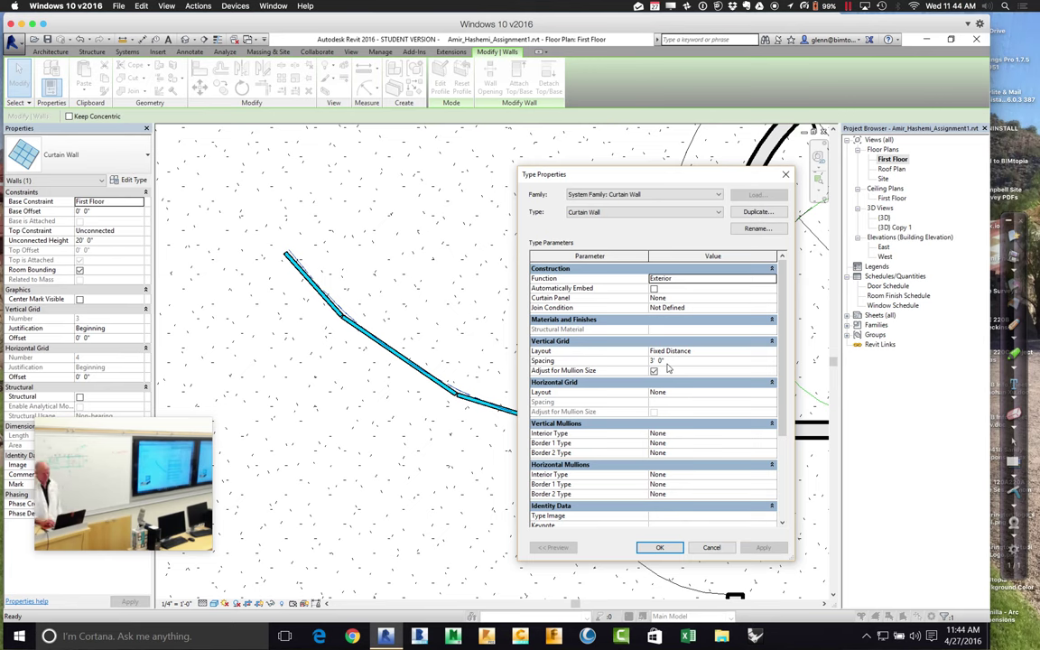
left_click(660, 547)
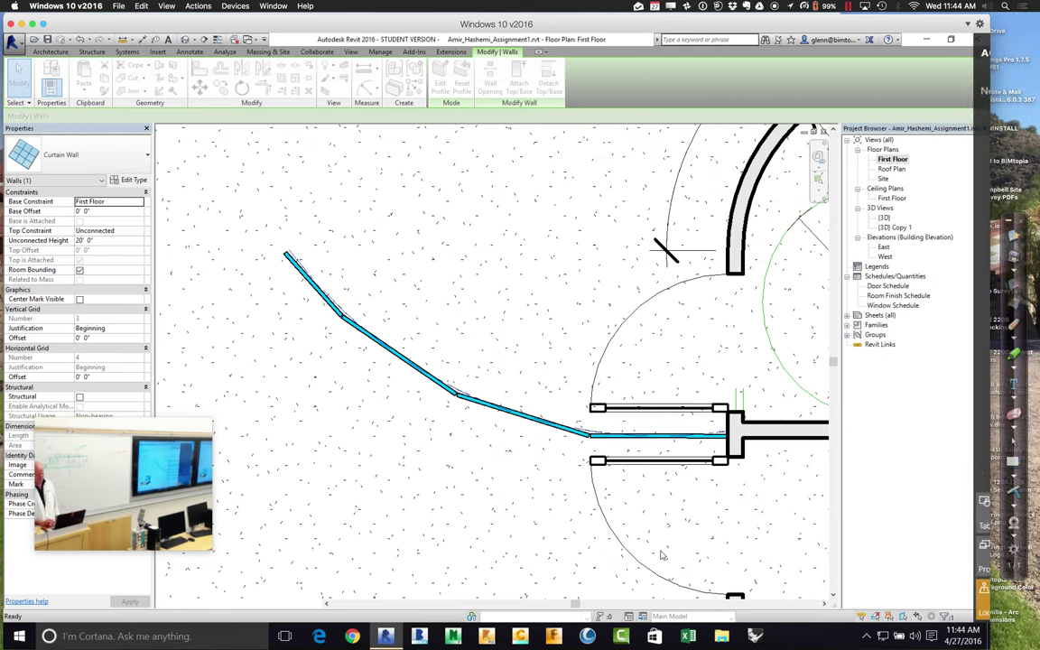
left_click(893, 229)
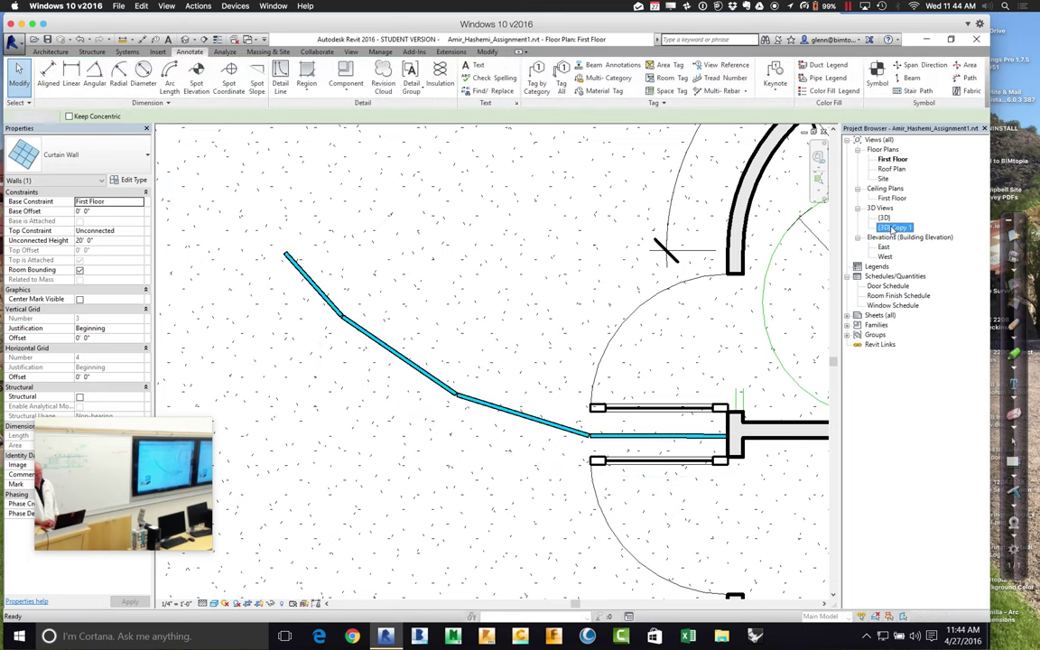
double_click(893, 229)
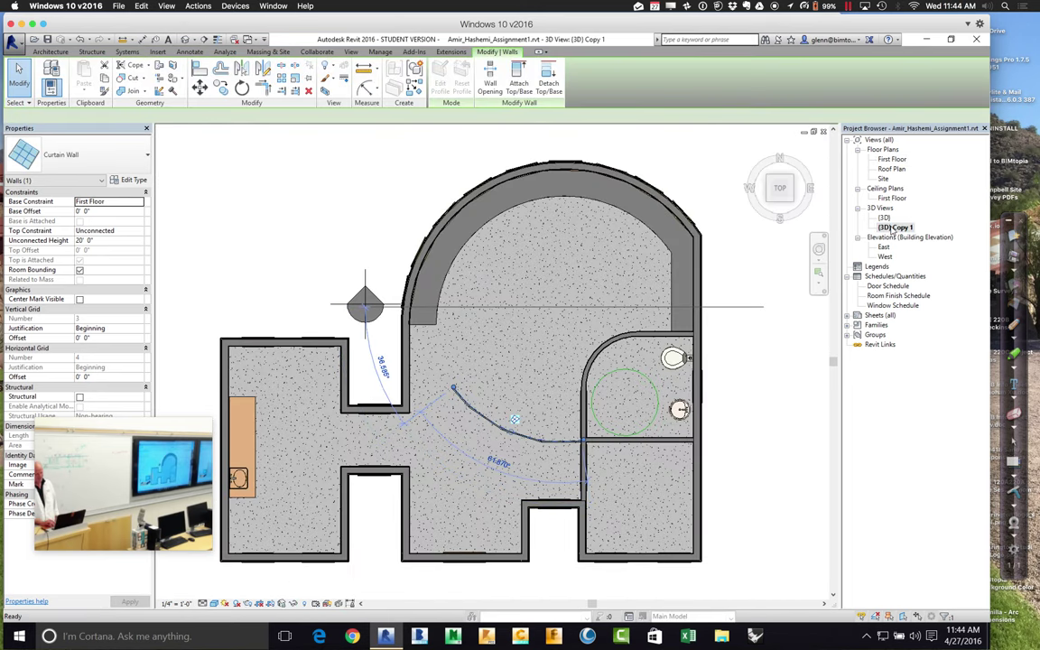
left_click(769, 206)
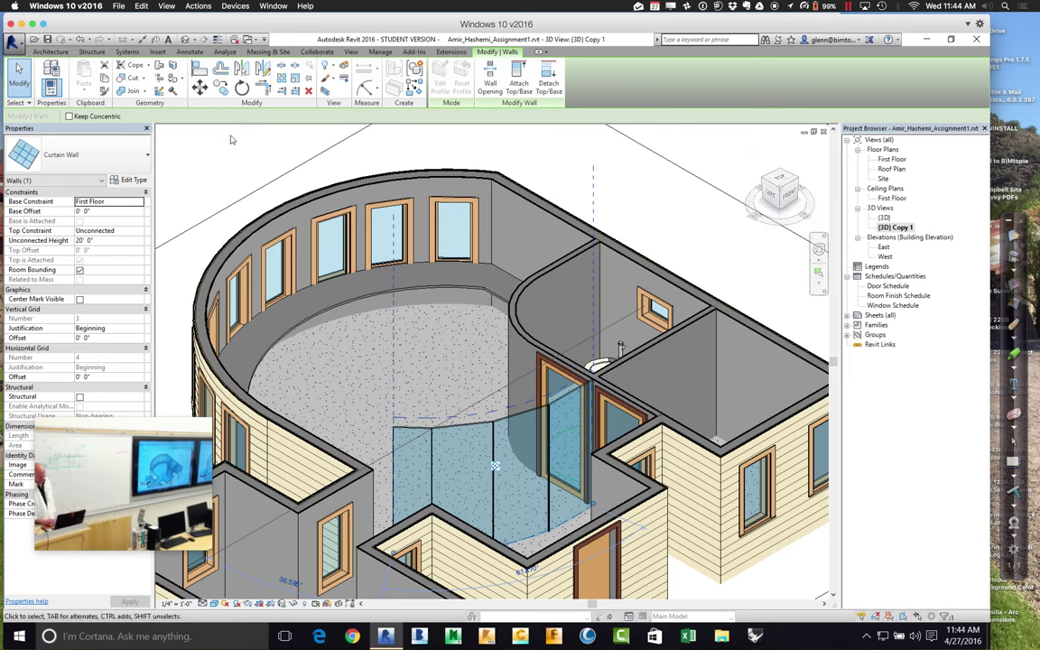
left_click(27, 86)
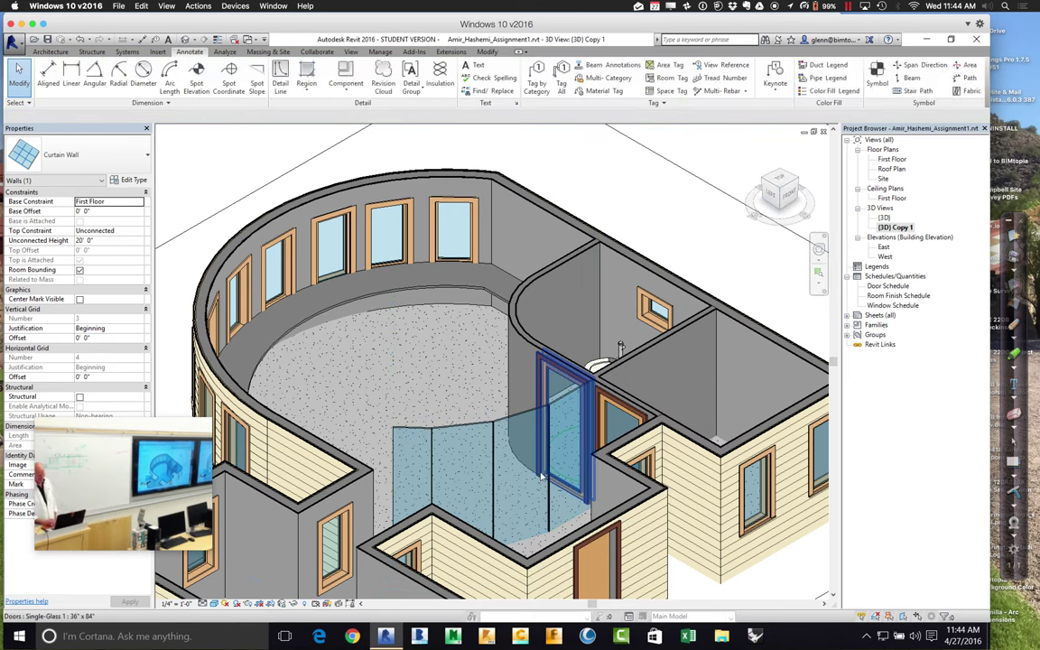
- Set the curtain wall type's vertical interior, border 1 and border 2 mullions to Rectangular Mullion : Rectangular Mullion 1
left_click(497, 430)
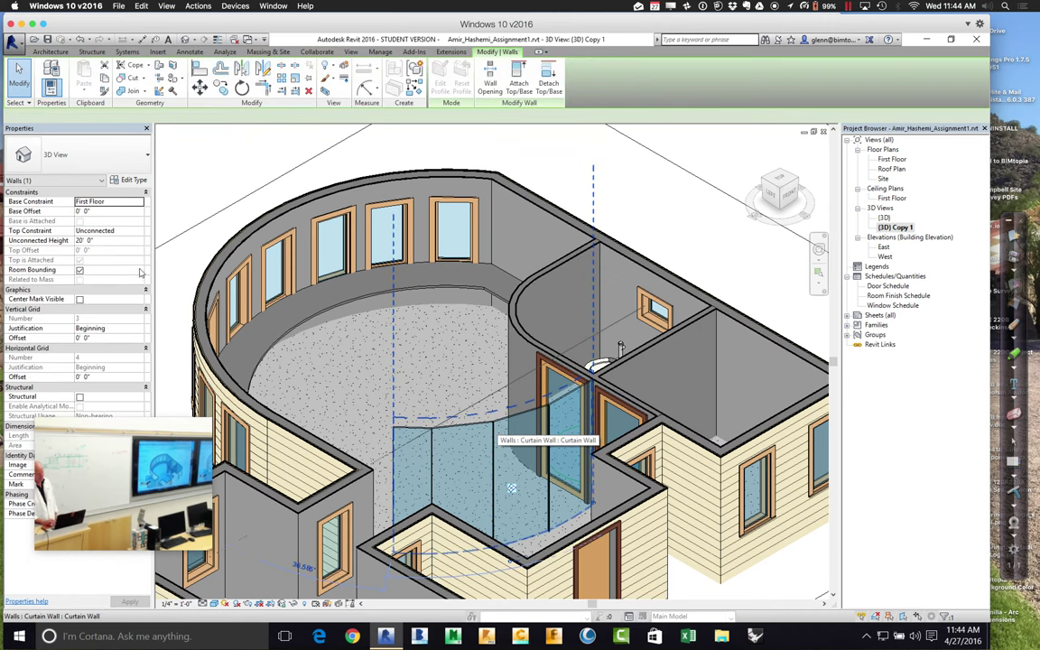
left_click(129, 180)
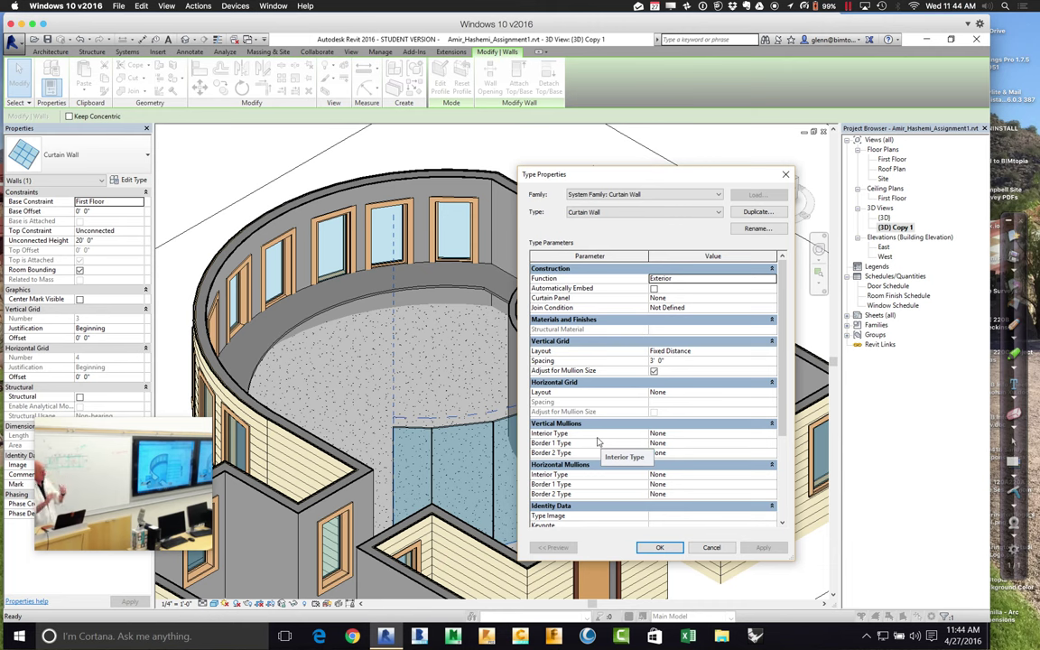
left_click(773, 434)
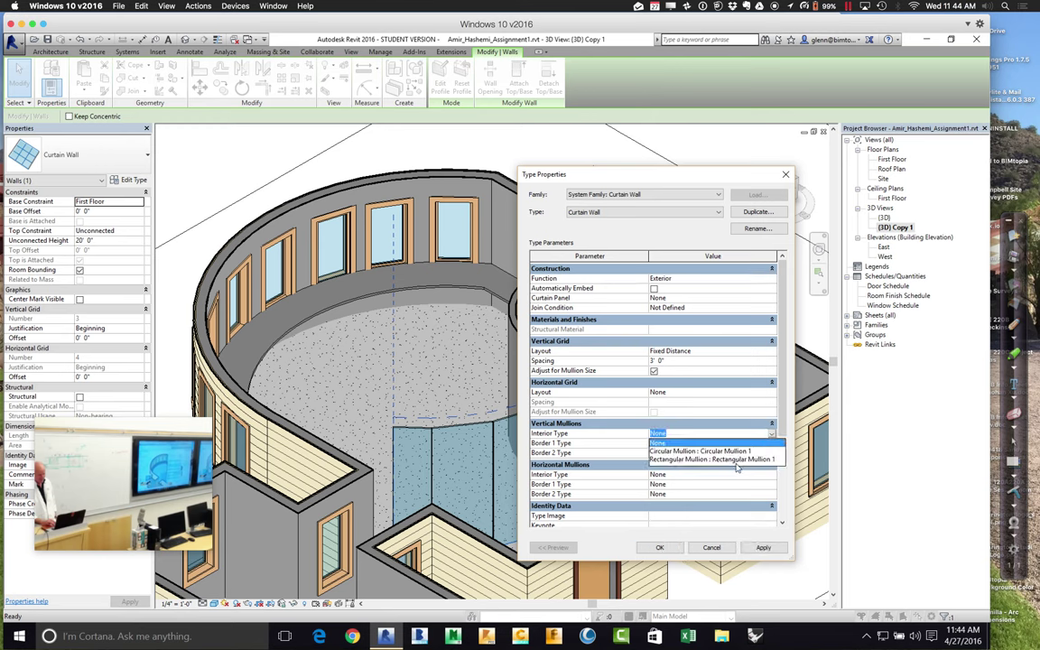
left_click(737, 460)
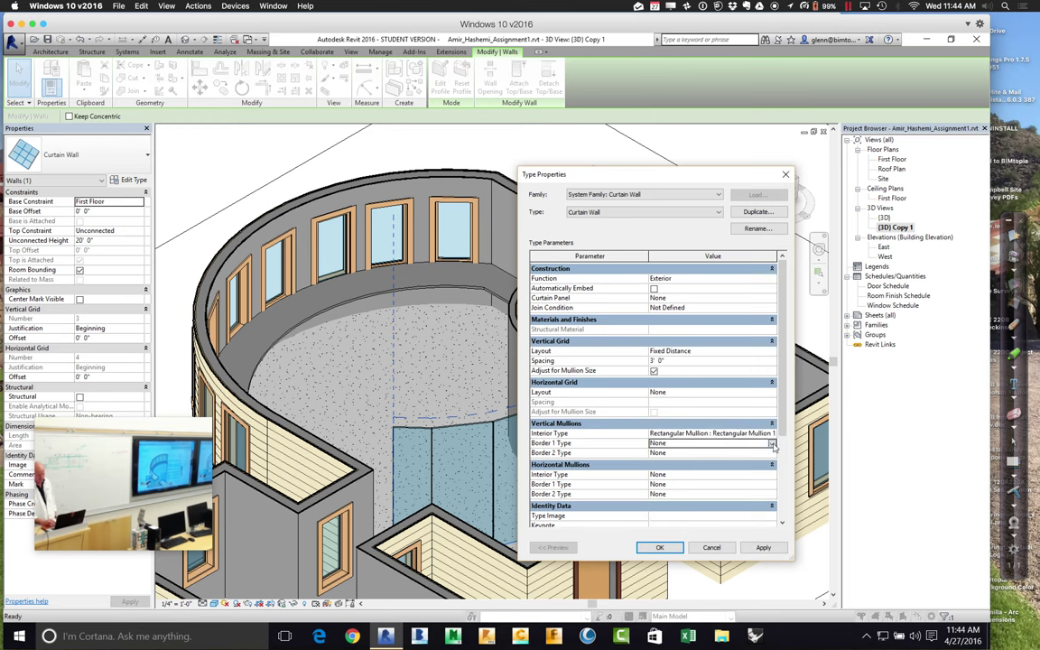
left_click(763, 444)
left_click(761, 485)
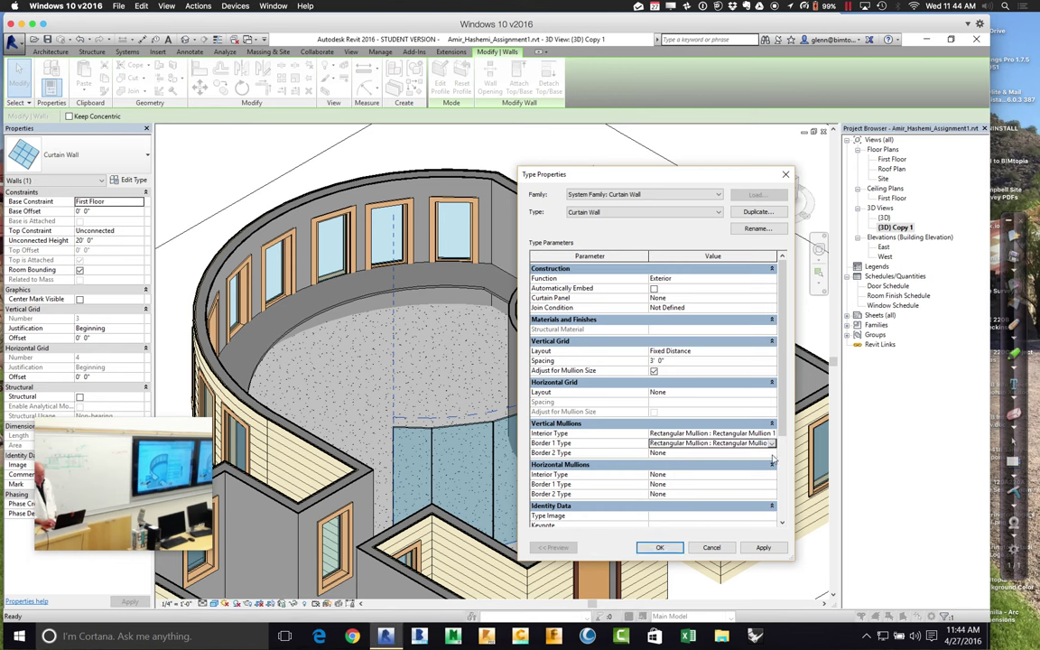
left_click(772, 454)
left_click(752, 495)
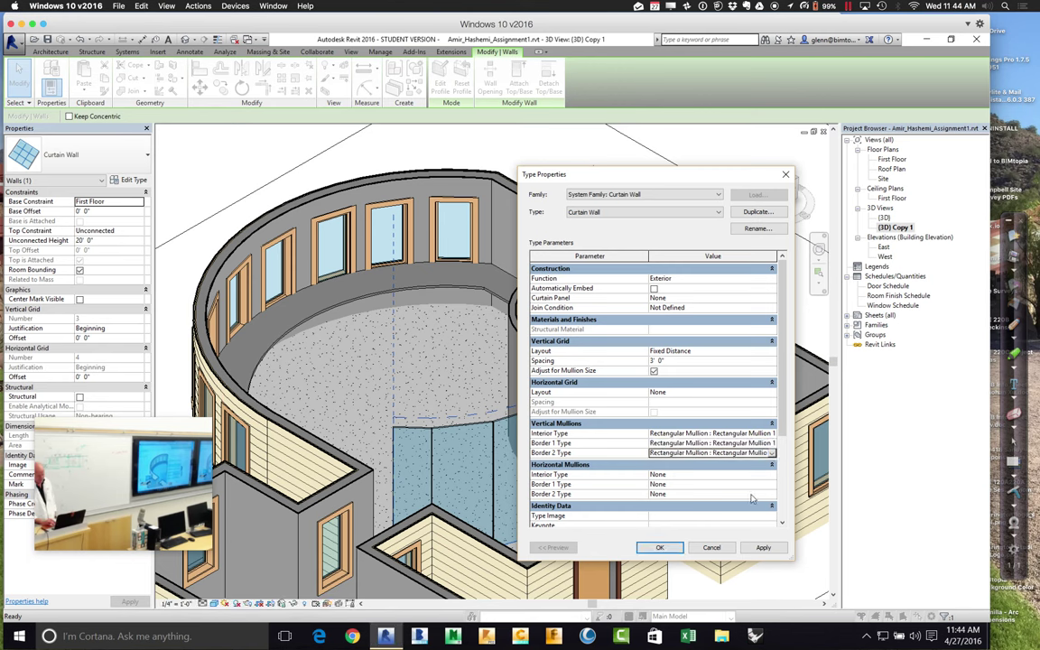
- Set the horizontal interior, border 1 and border 2 mullions to Rectangular Mullion : Rectangular Mullion 1 and apply the curtain wall type changes
left_click(772, 474)
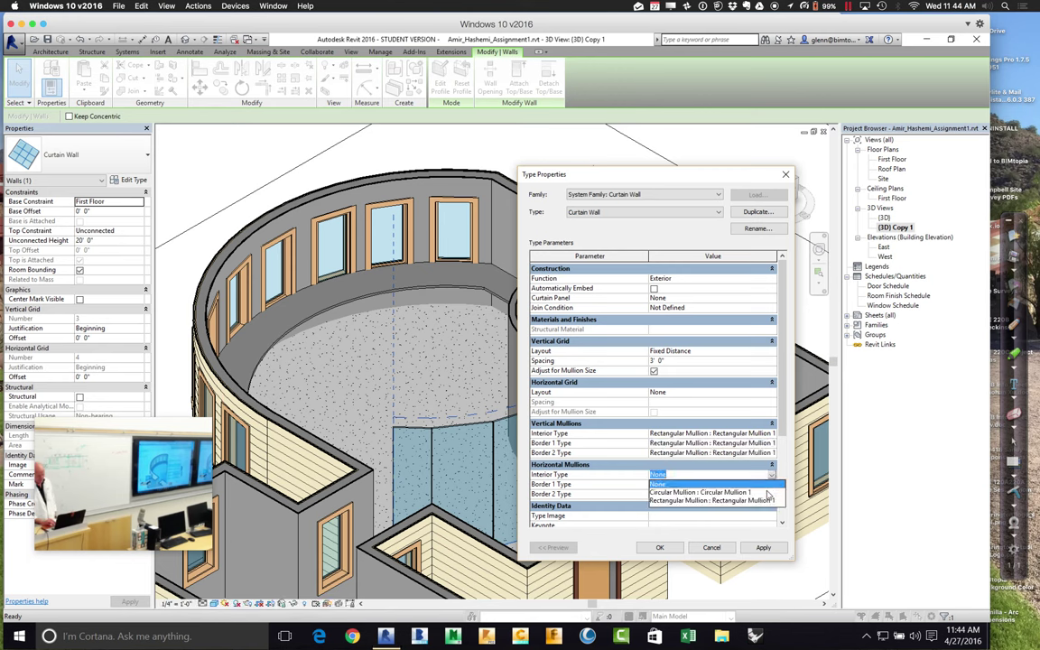
left_click(766, 500)
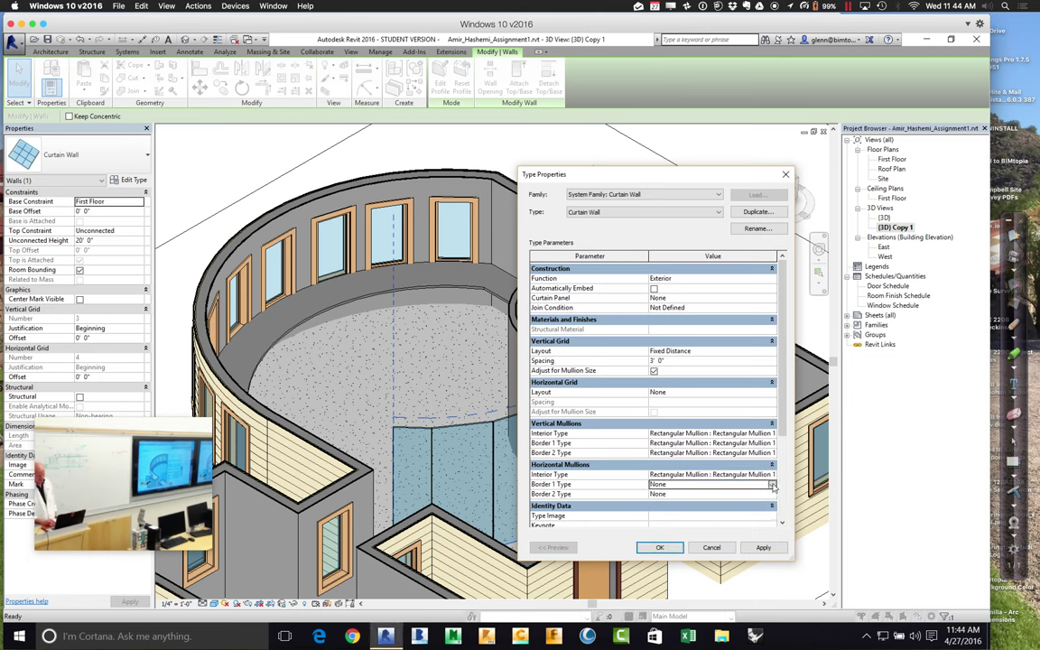
left_click(771, 484)
left_click(763, 526)
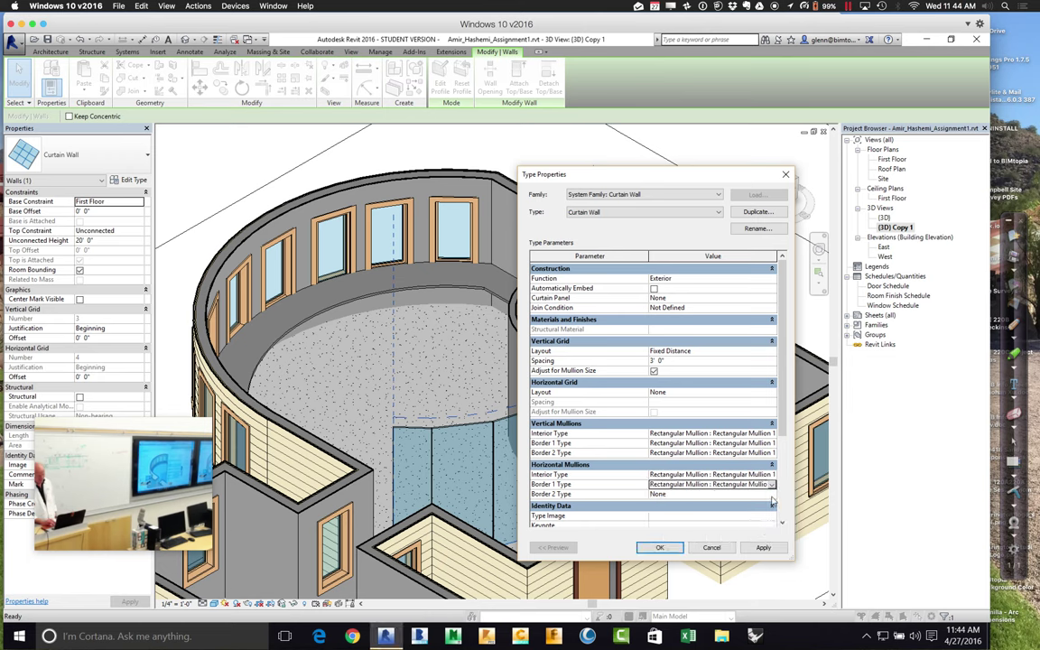
left_click(771, 494)
left_click(773, 537)
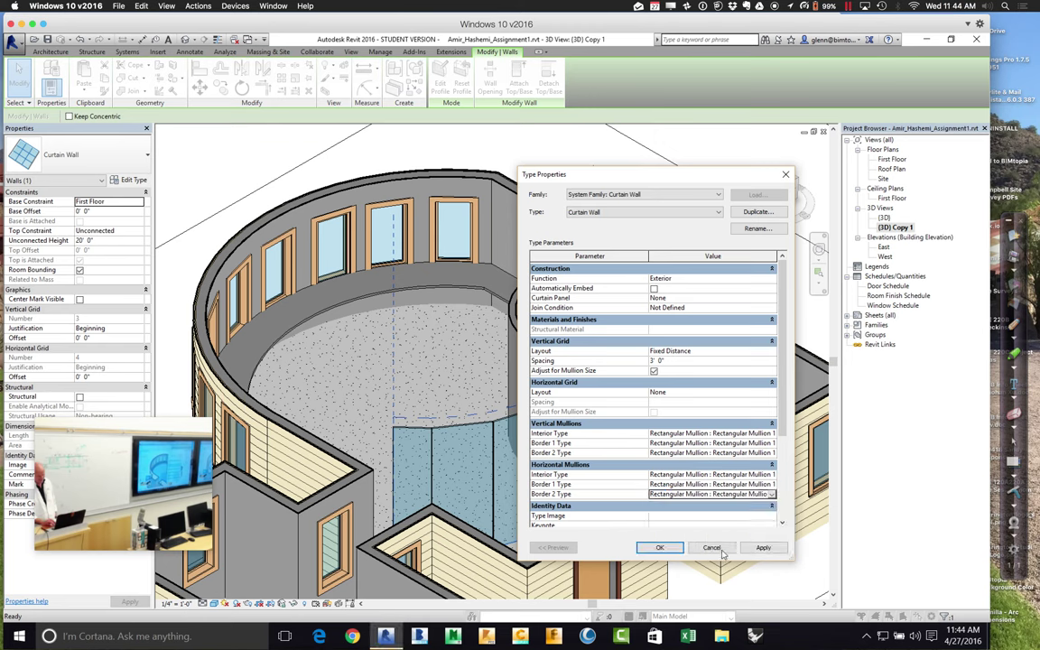
left_click(663, 547)
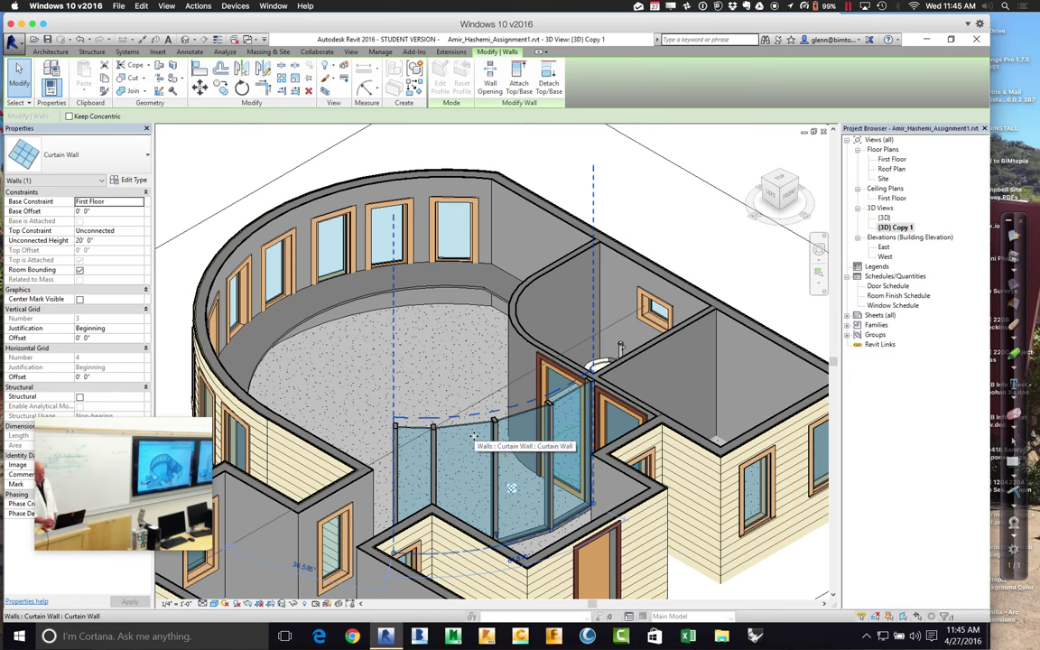
- Set the curtain wall type's vertical interior mullion to None and delete the mullions that are no longer type-driven
left_click(132, 181)
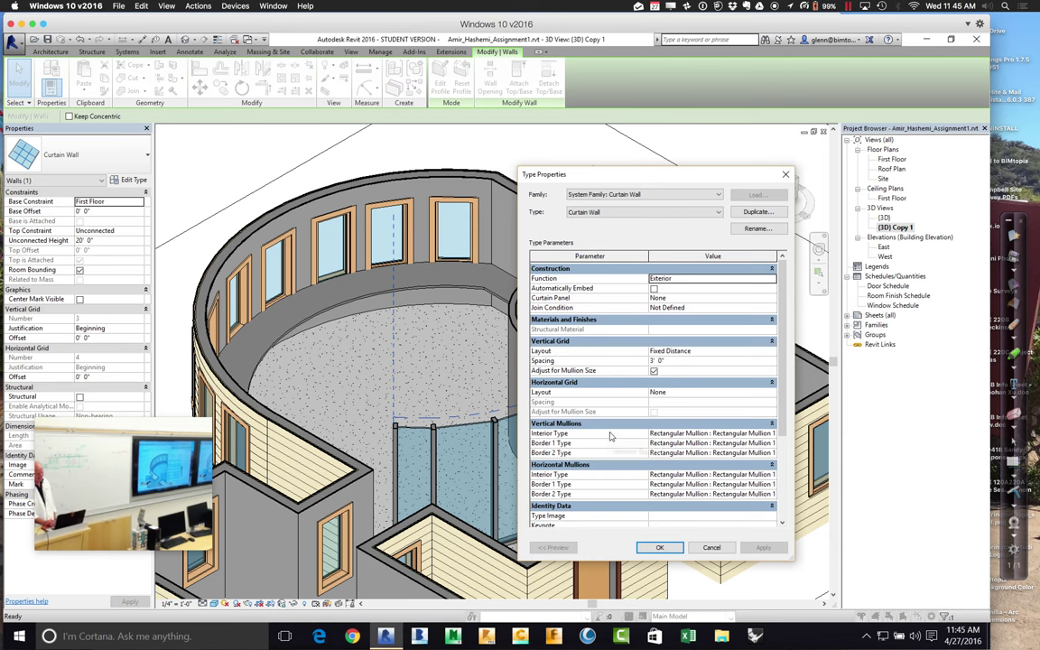
left_click(772, 435)
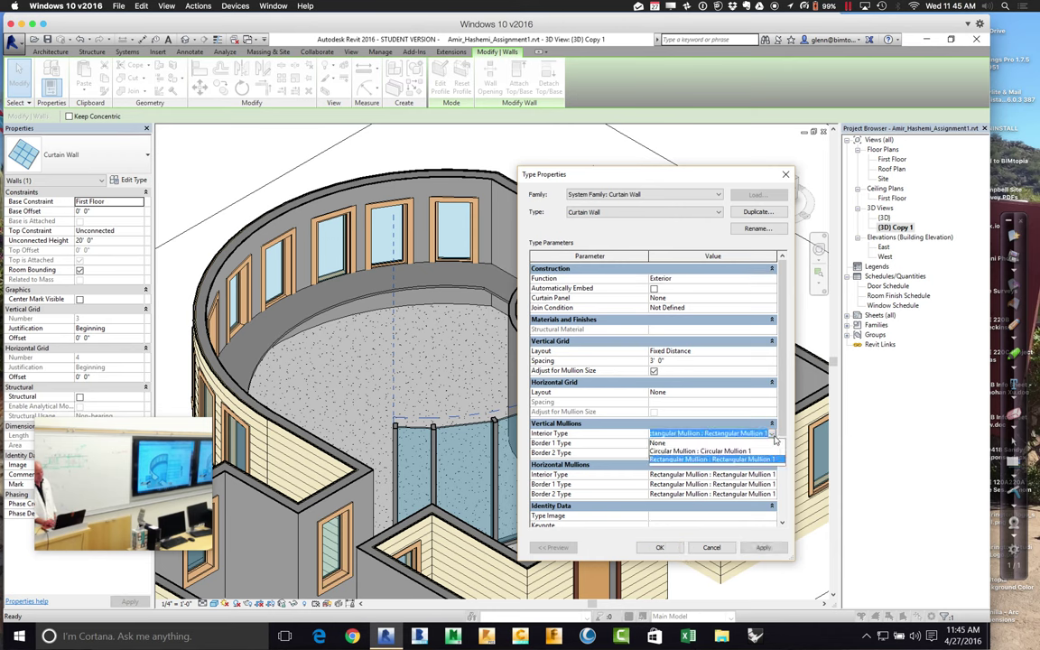
left_click(669, 443)
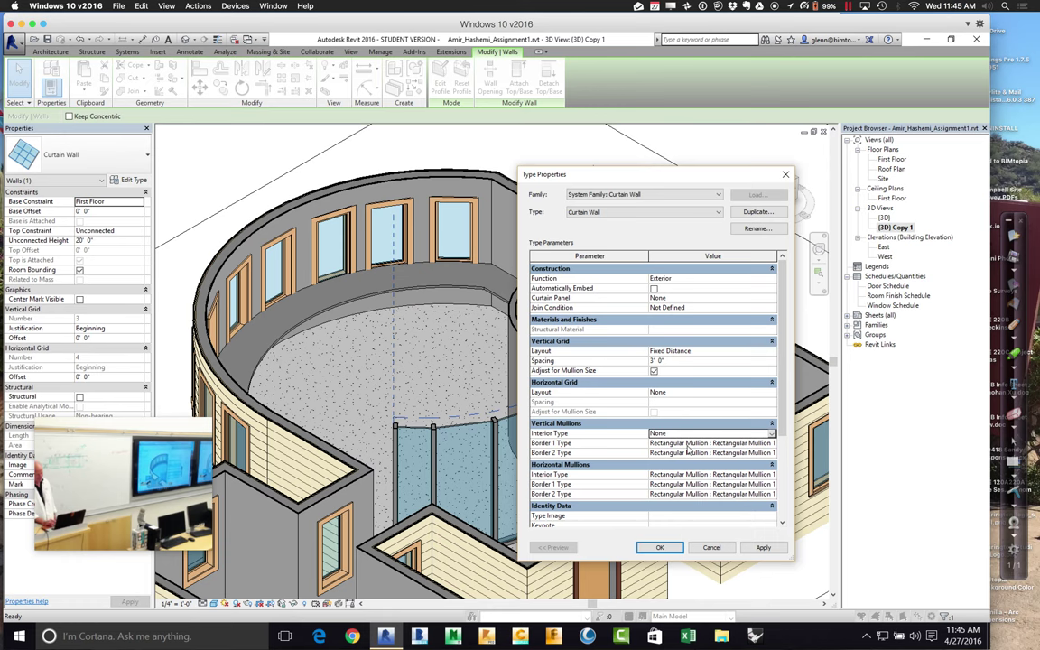
left_click(660, 548)
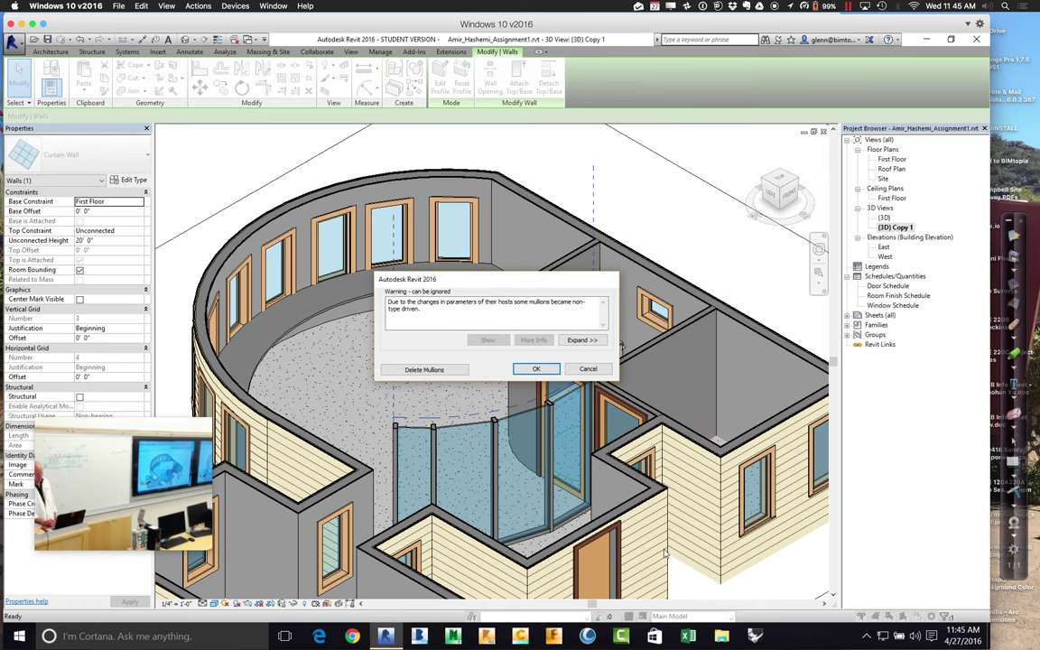
left_click(465, 370)
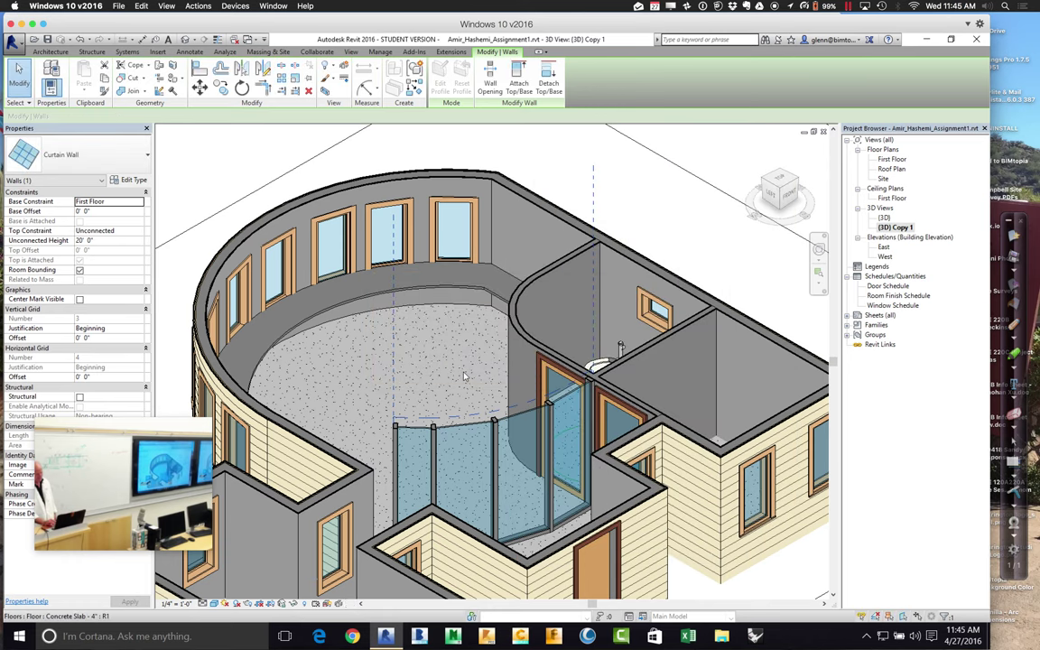
- Examine the casement window in the round wall, the curved curtain wall and the curved desk in the 3D view
left_click(703, 217)
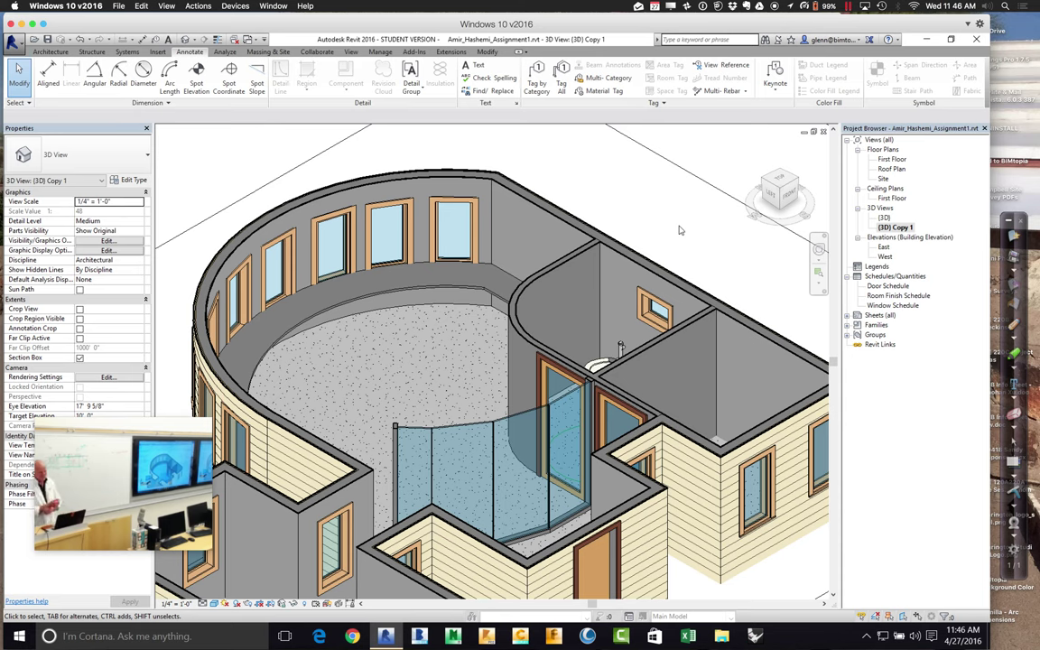
left_click(477, 241)
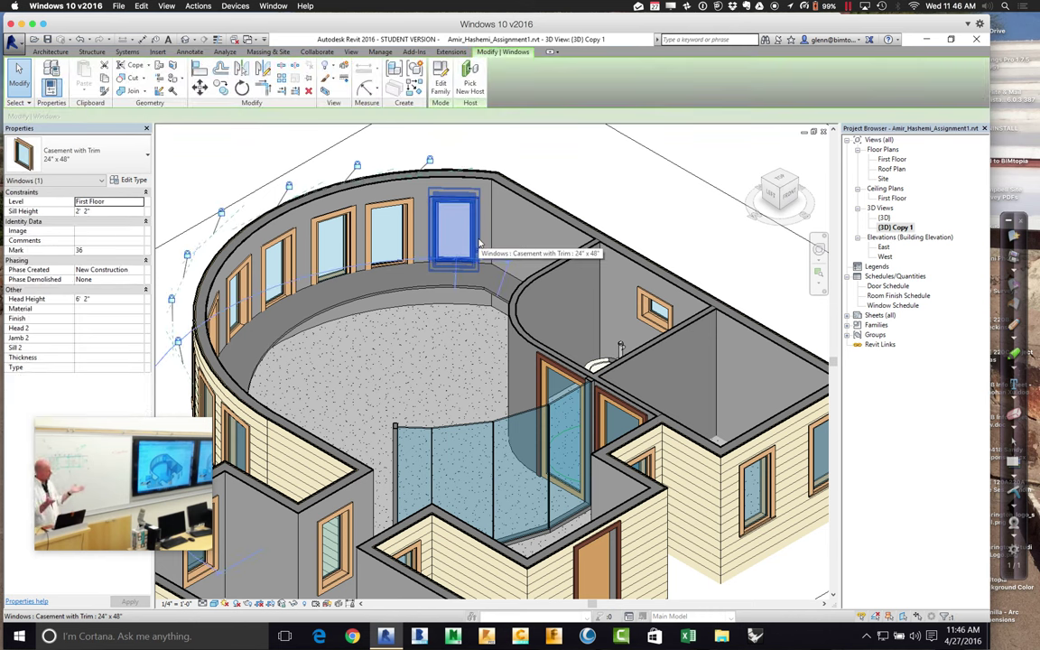
left_click(580, 177)
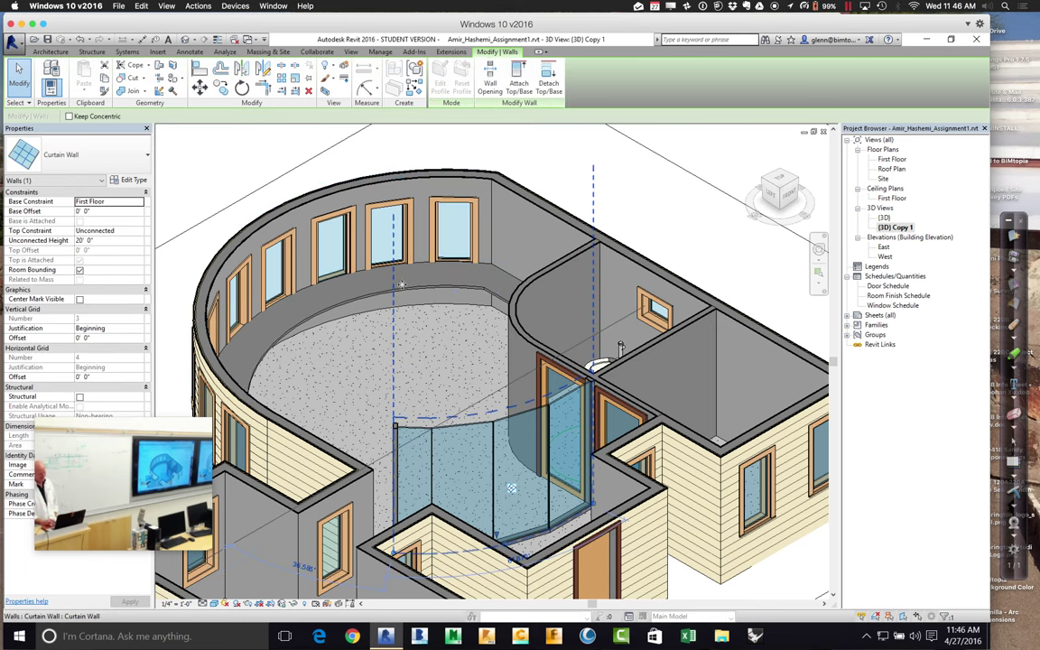
left_click(408, 289)
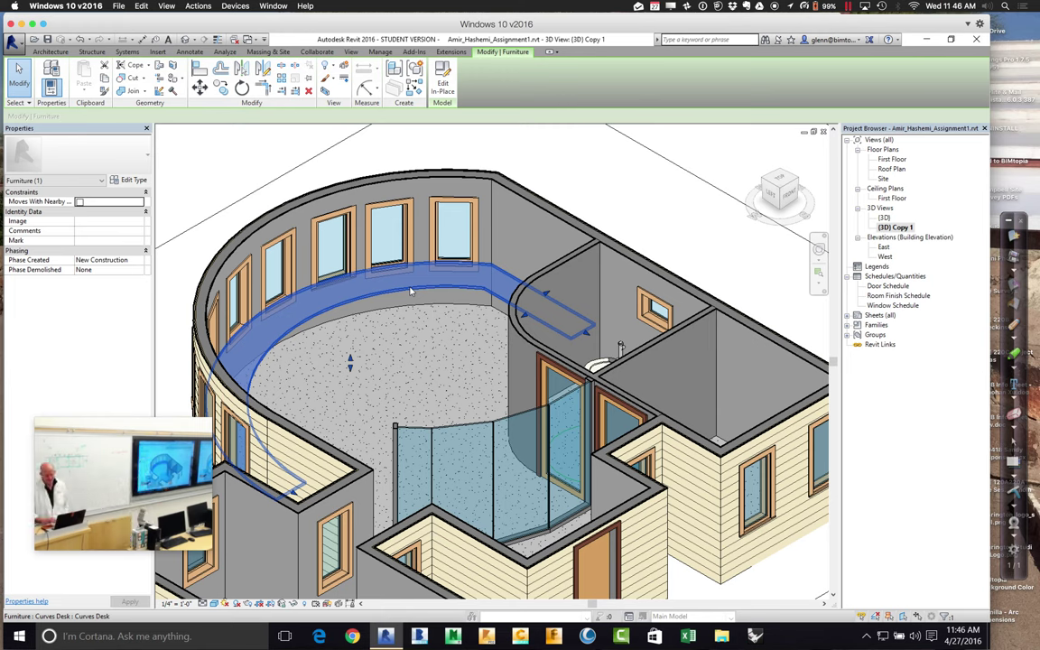
- Open the First Floor plan and delete the existing curved desk along the inside of the round wall
double_click(899, 160)
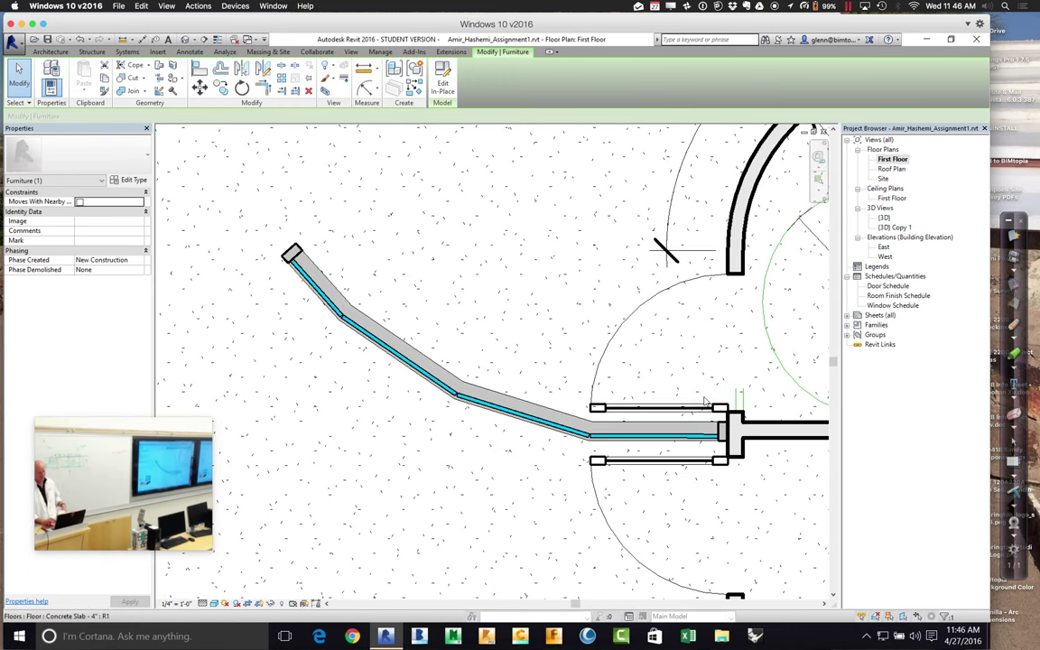
scroll(705, 401, "down", 2)
scroll(693, 391, "down", 2)
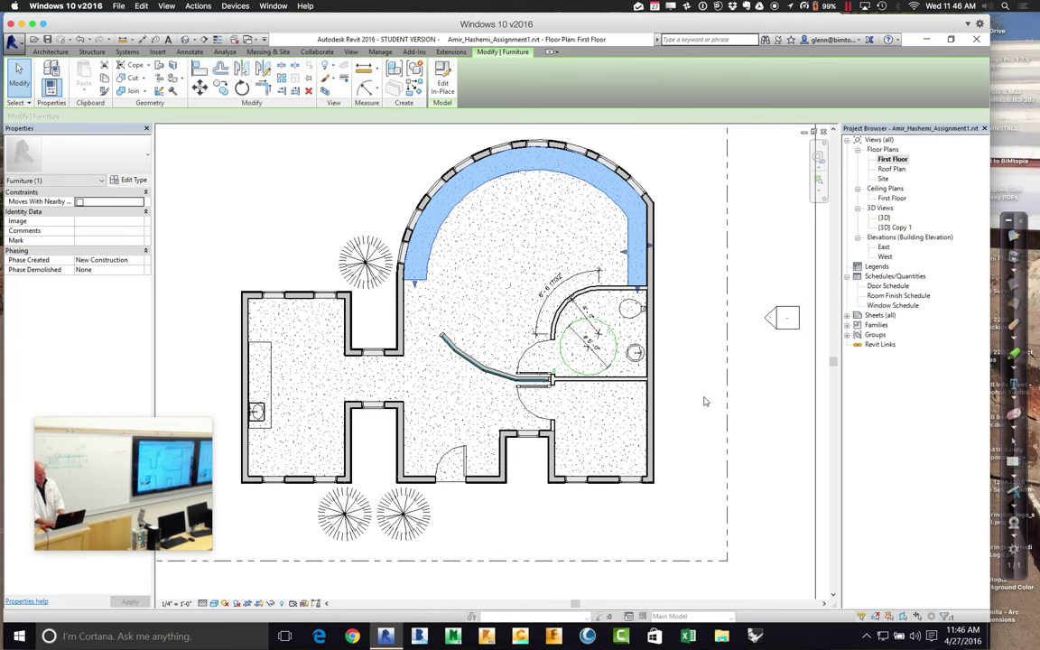
left_click(695, 208)
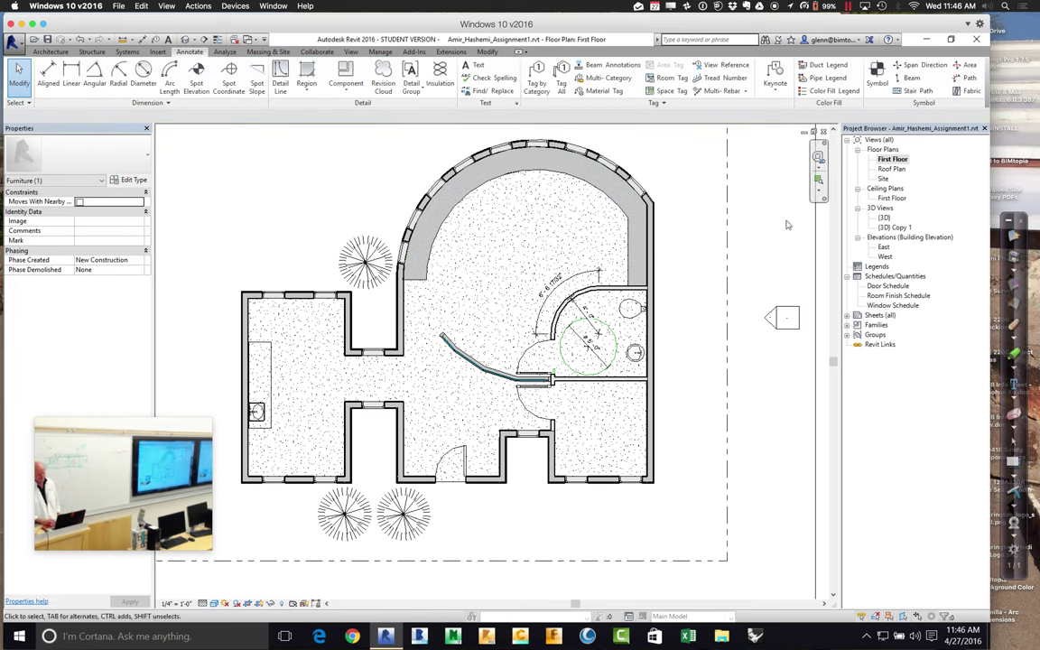
left_click(819, 185)
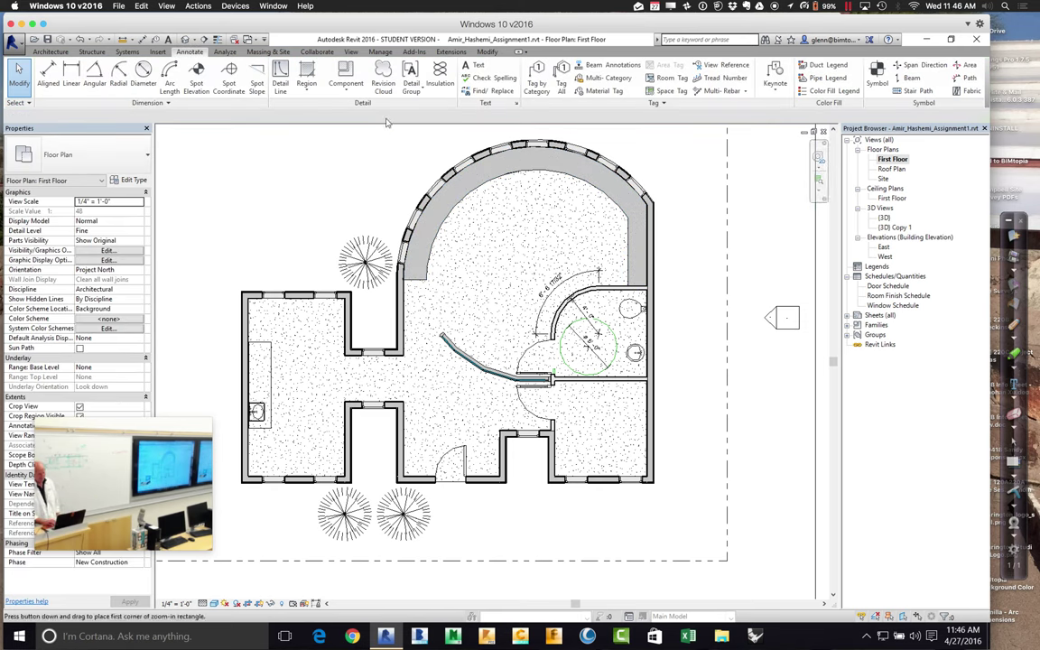
left_click_drag(364, 128, 655, 313)
left_click(592, 260)
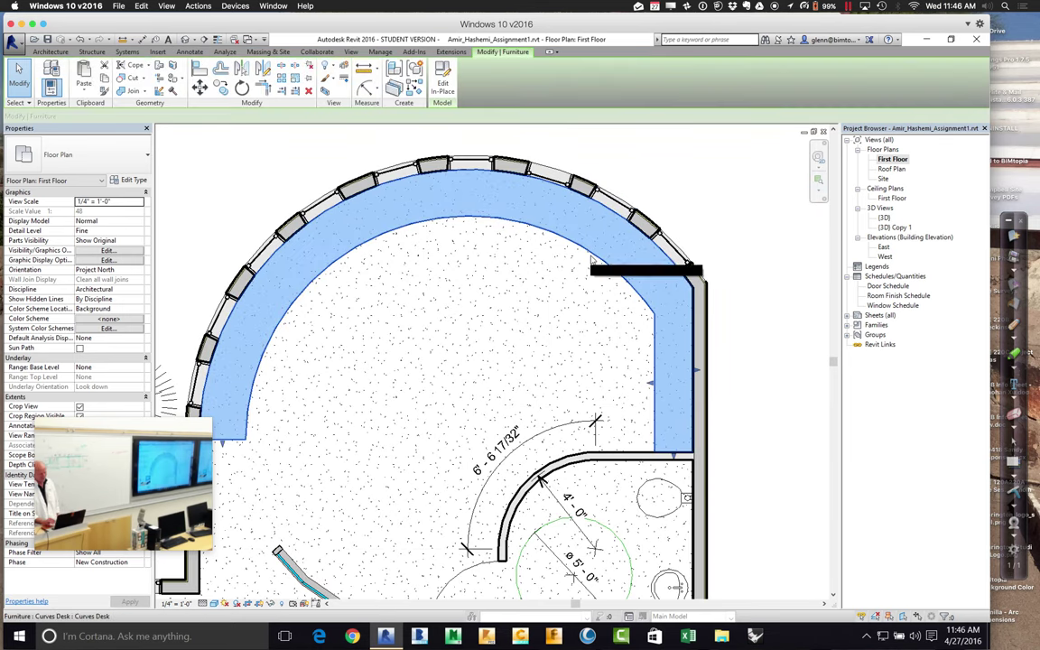
key("Delete")
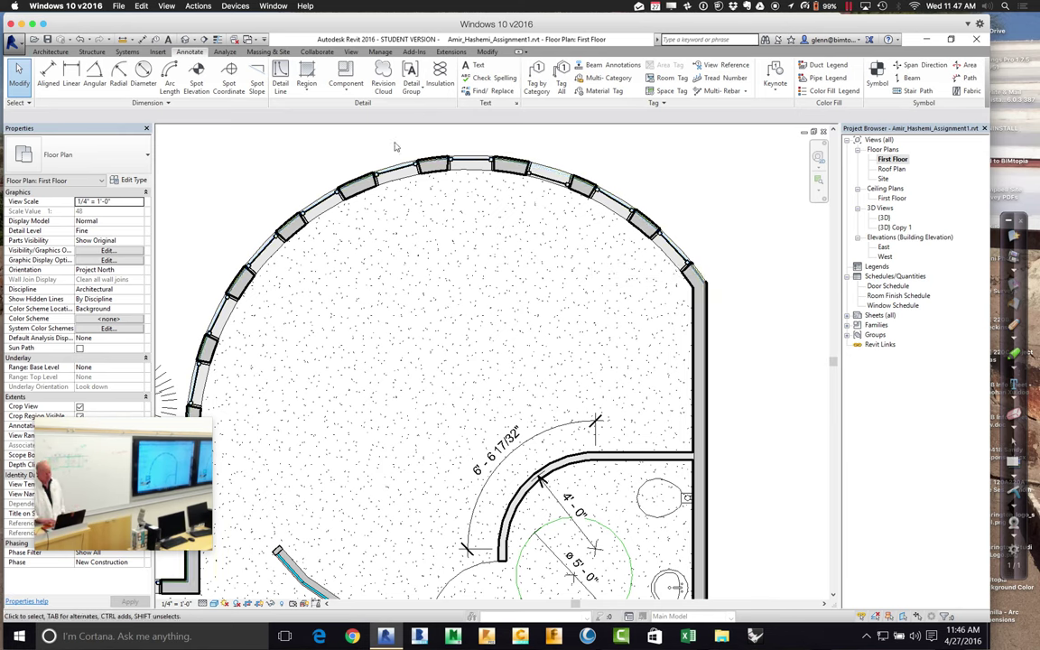
- Create an in-place model in the Furniture category named Circular Desk and begin an extrusion for it
left_click(58, 52)
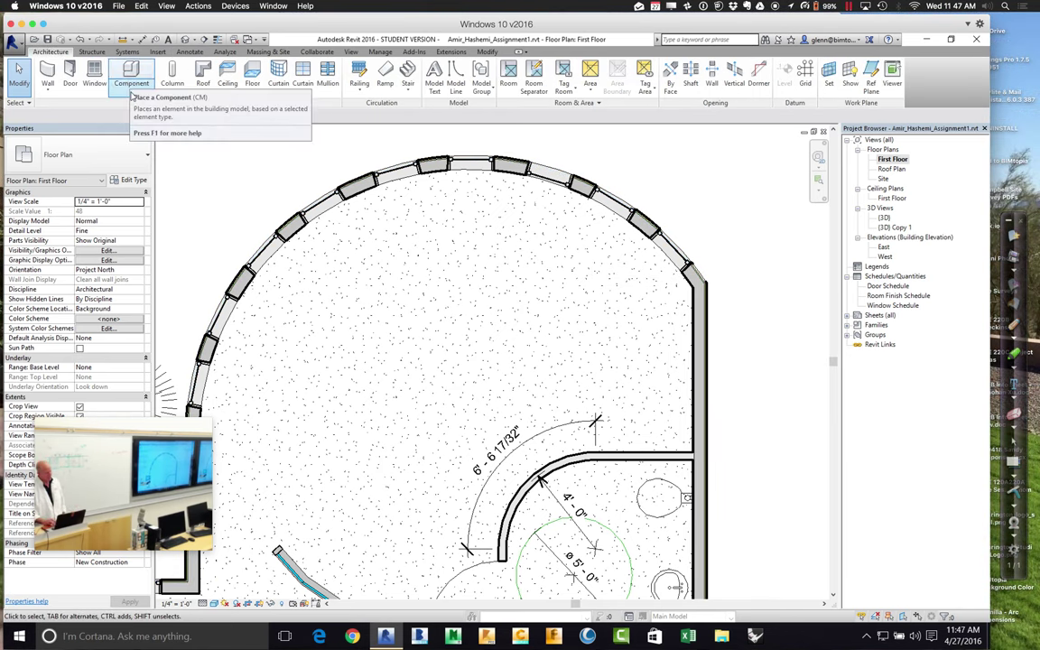
left_click(132, 91)
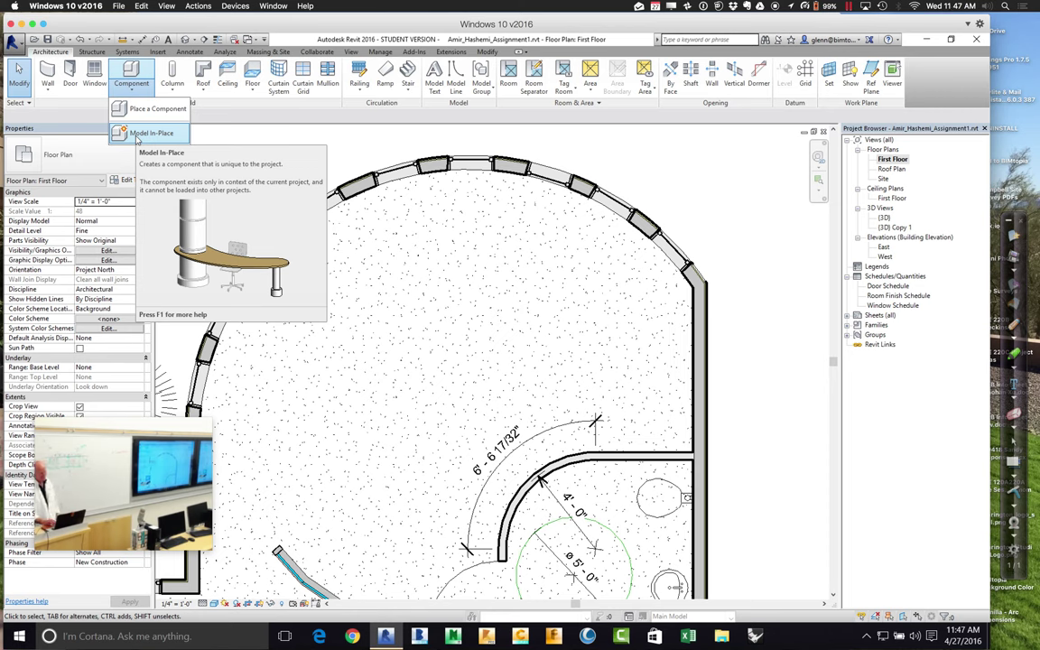
left_click(137, 135)
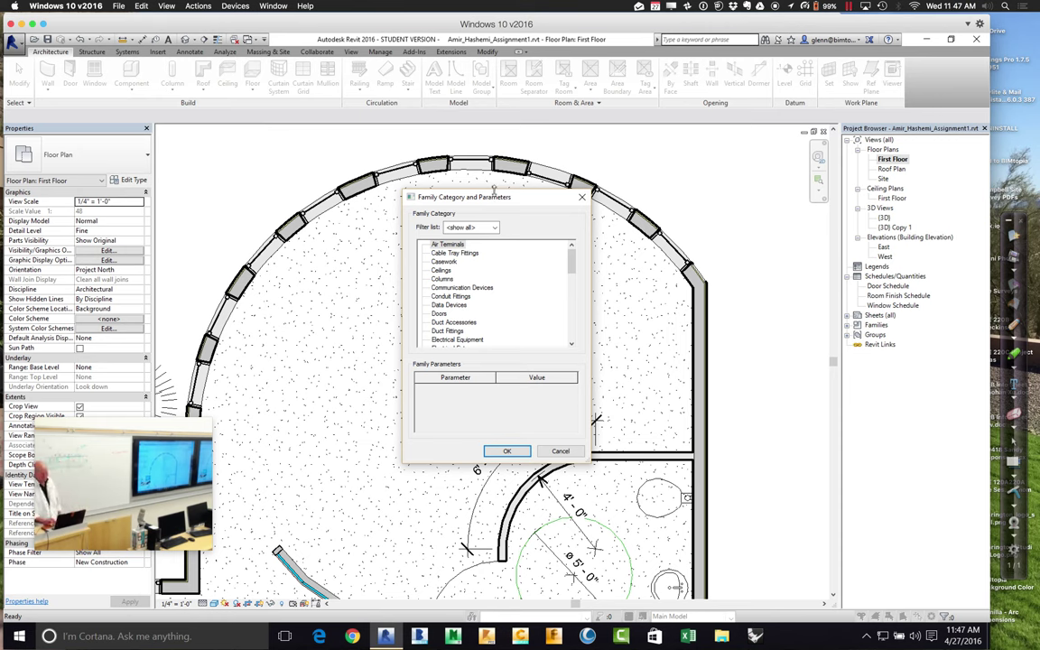
left_click_drag(574, 268, 573, 285)
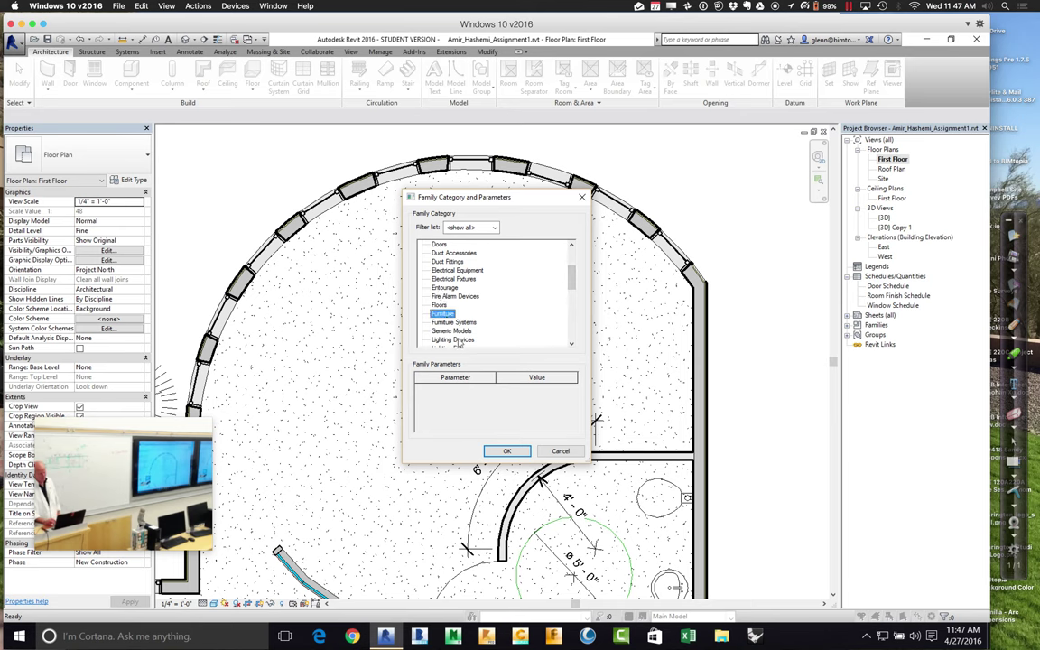
left_click(518, 454)
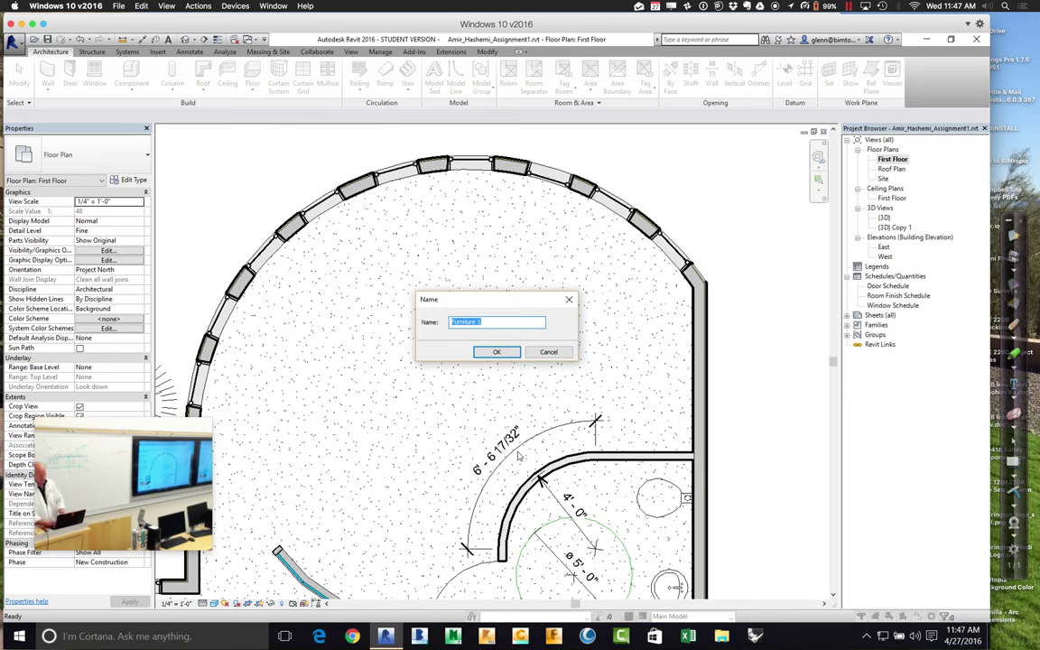
type("Circular Desk")
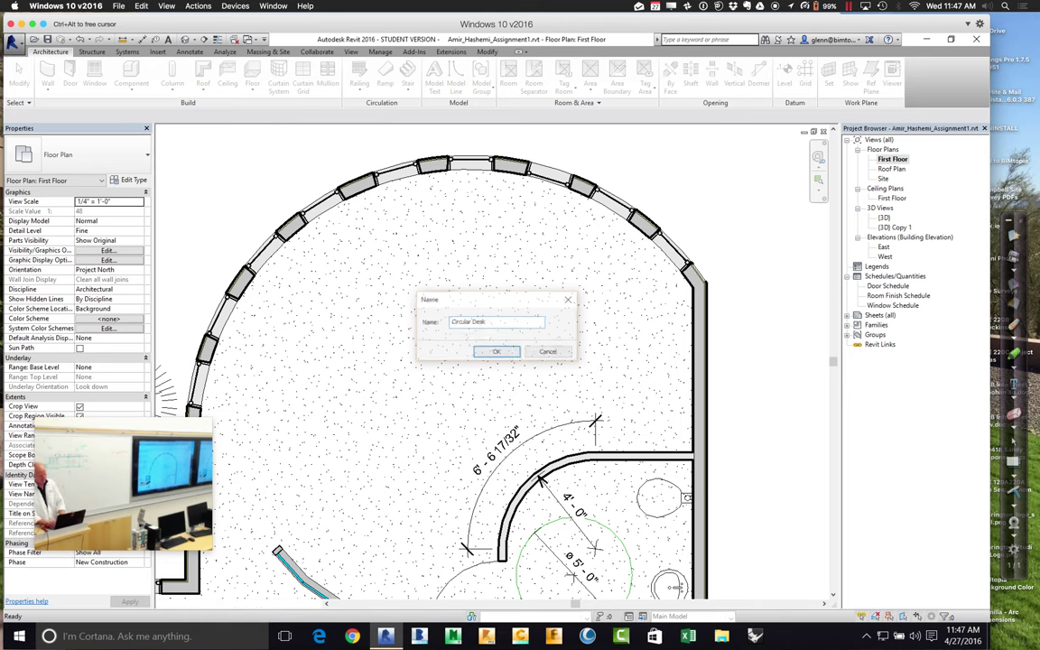
key("Return")
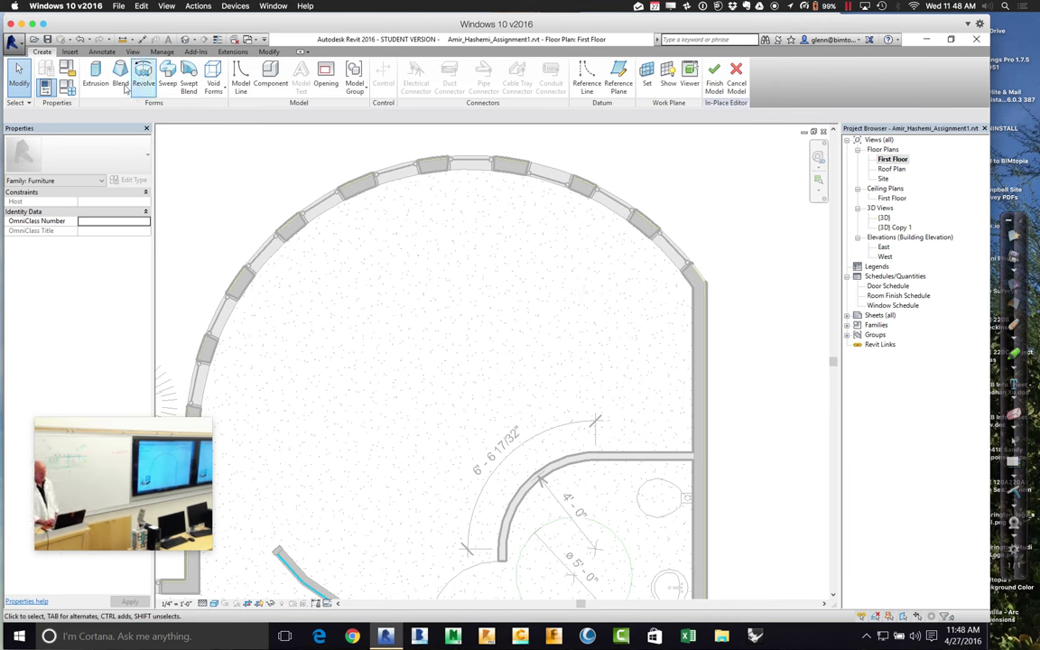
left_click(96, 79)
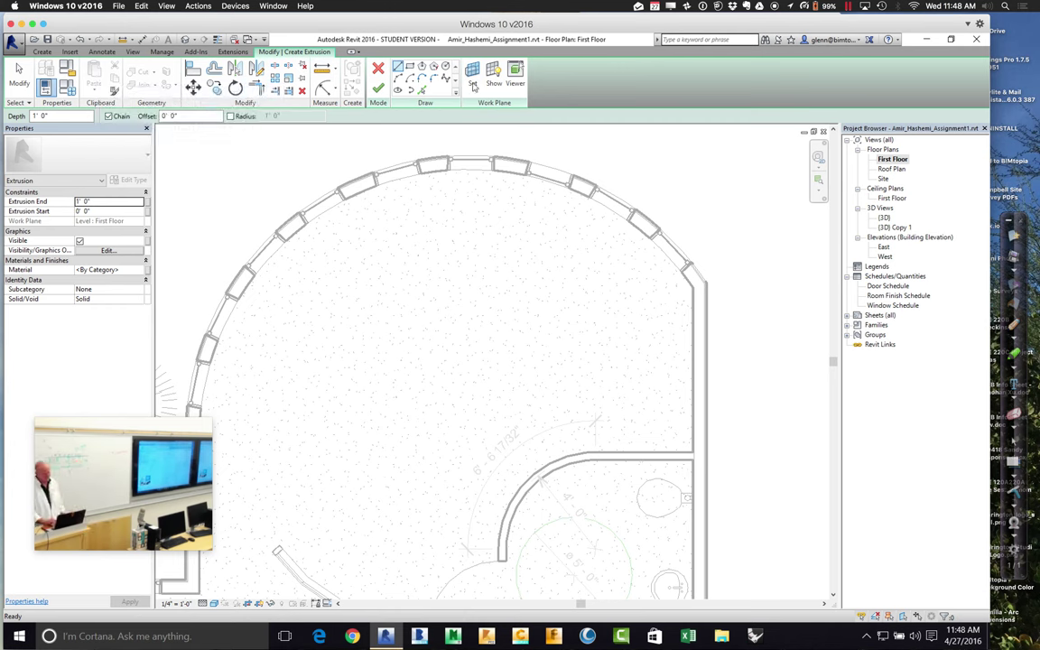
left_click(398, 68)
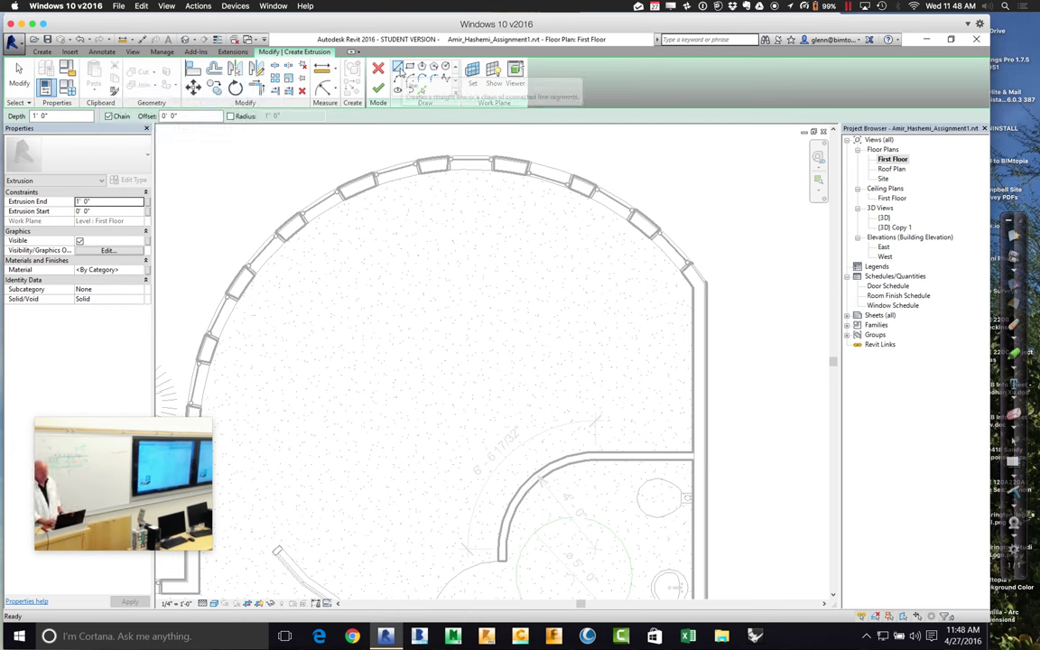
left_click(414, 371)
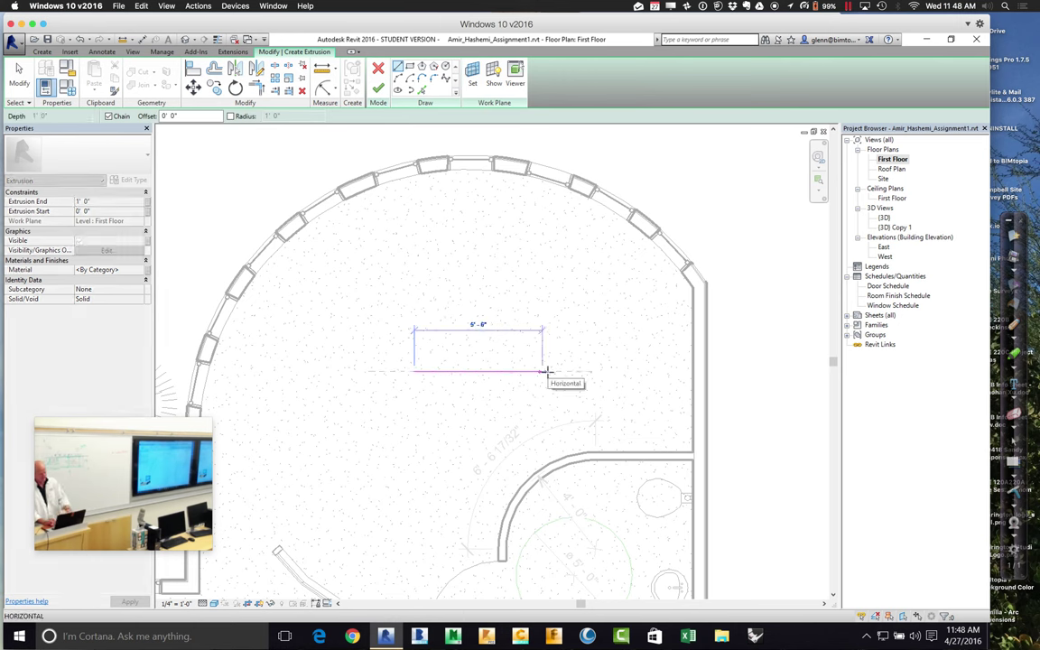
key("Escape")
key("Escape")
key("Return")
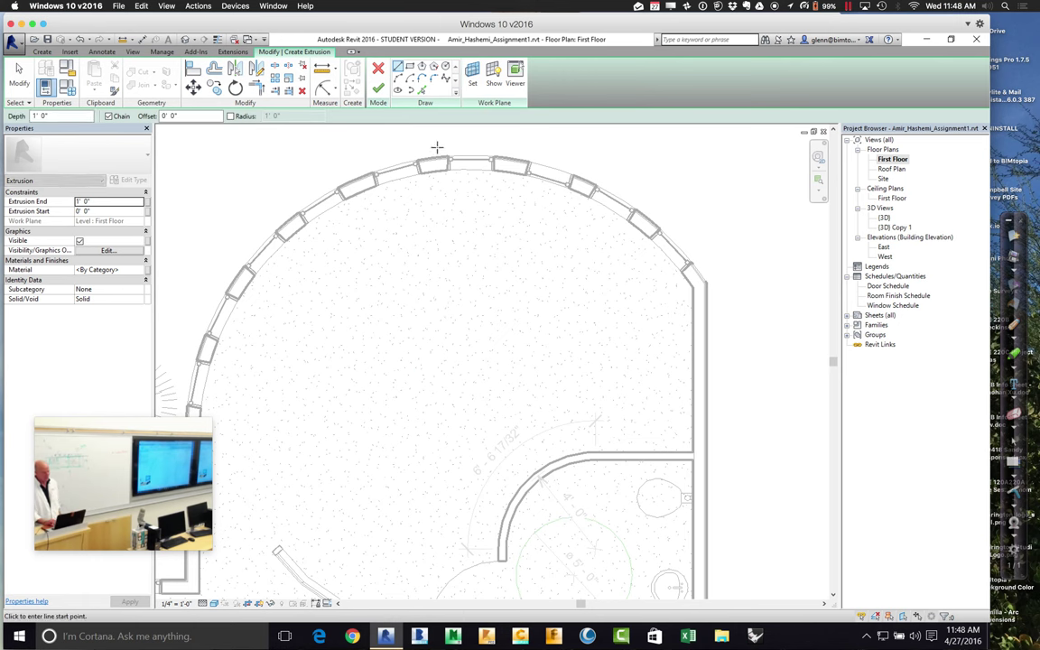
- Pick the round wall's inner face as the desk's outer edge and add a concentric arc offset 2' 0" into the room
left_click(422, 92)
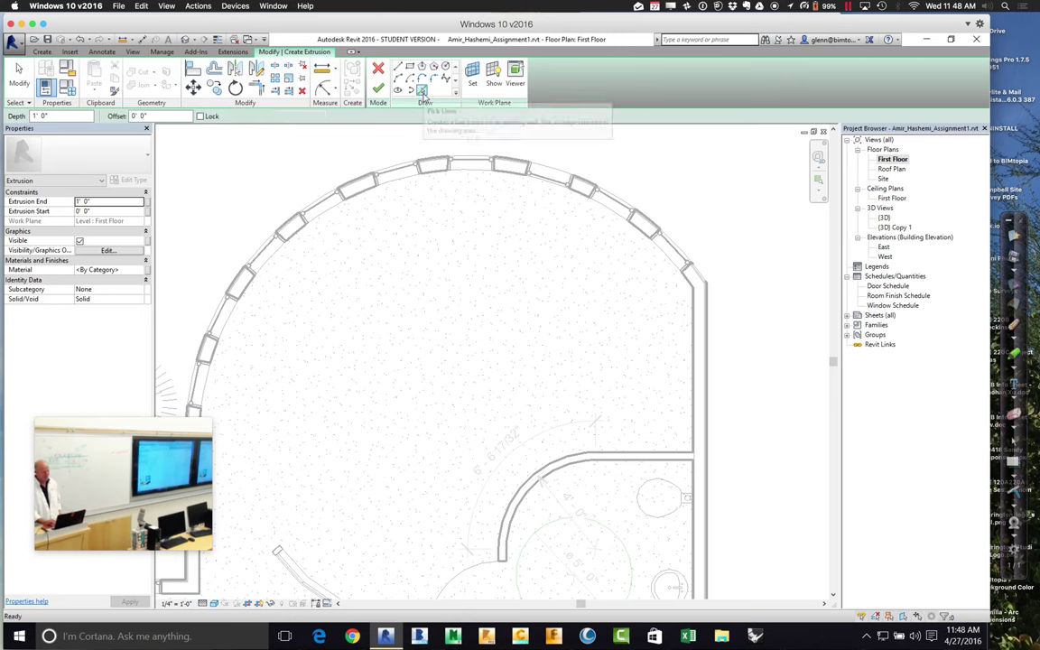
left_click(438, 177)
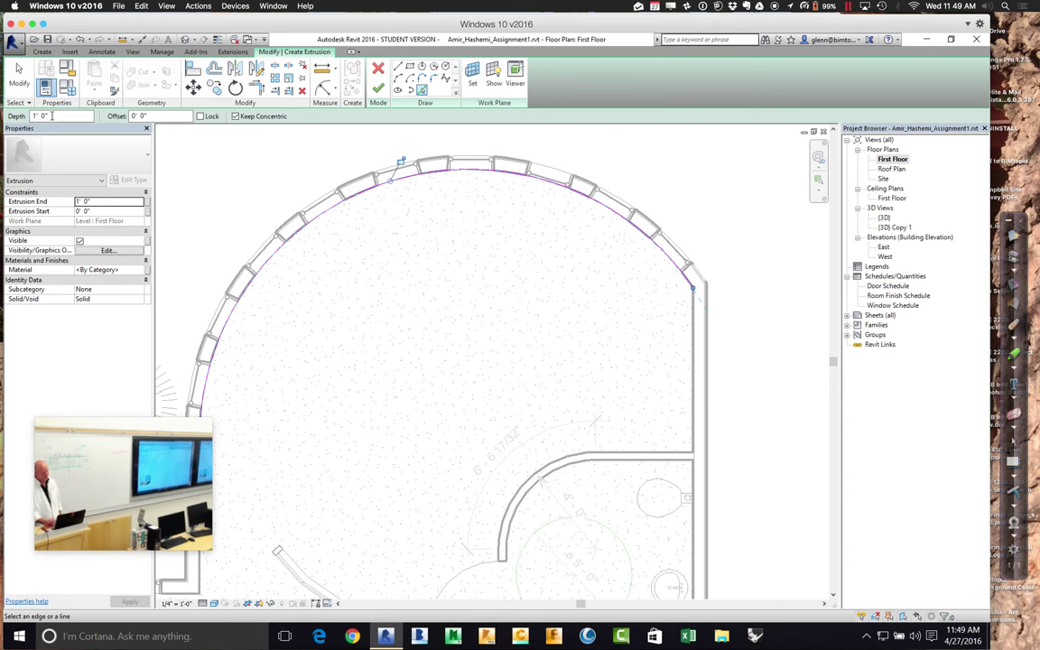
left_click(141, 115)
type("2")
key("Return")
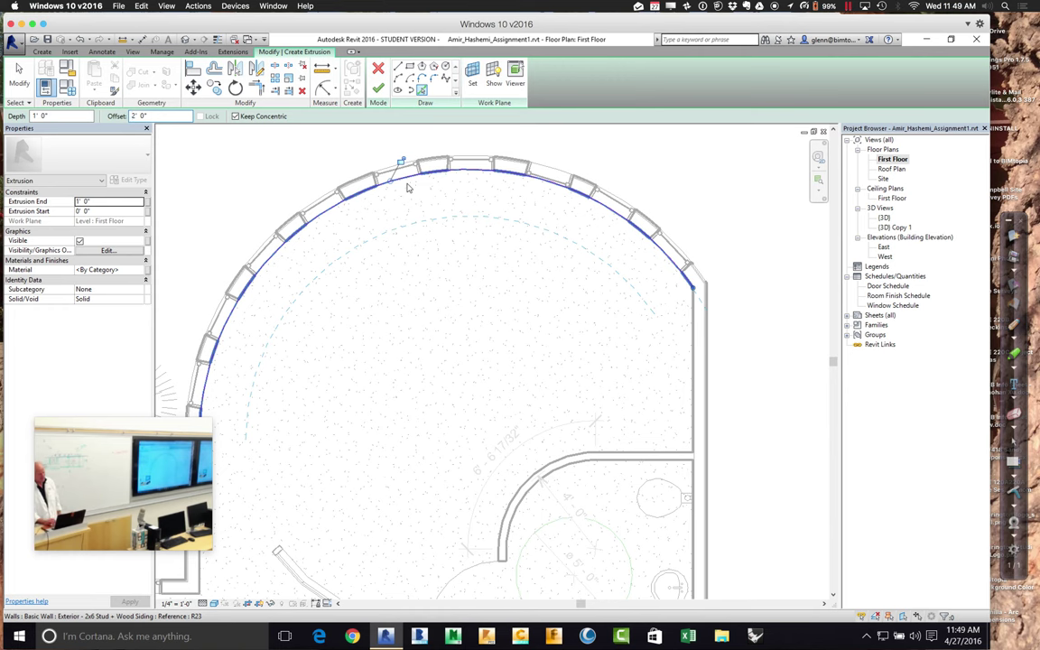
left_click(407, 187)
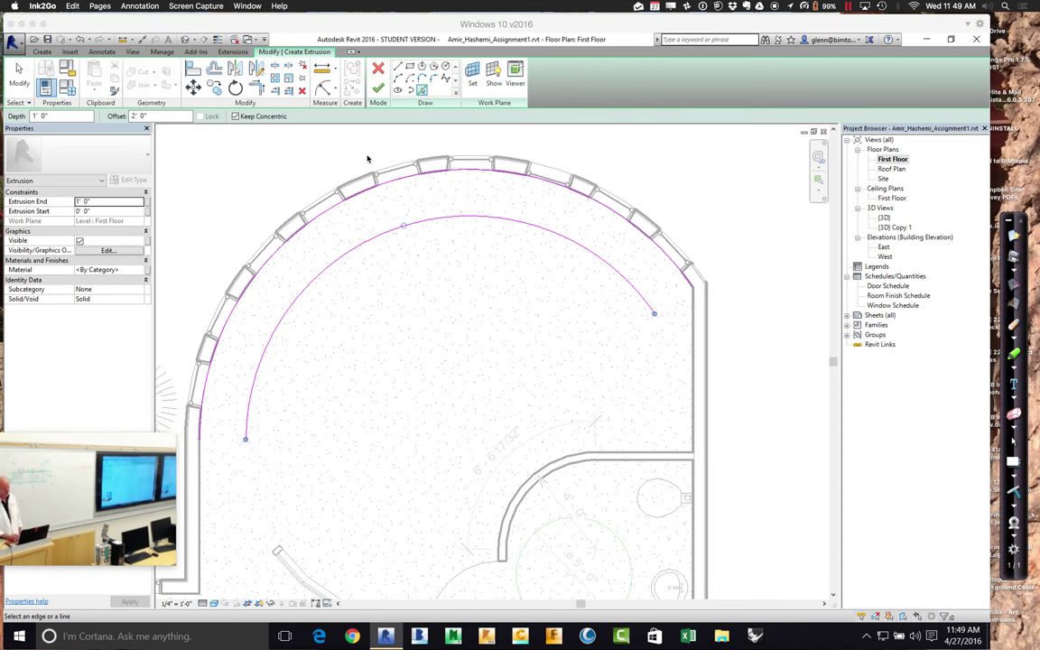
- Set the line offset to 0 and join the two arcs' left ends with a straight 2' 0" line
left_click(397, 70)
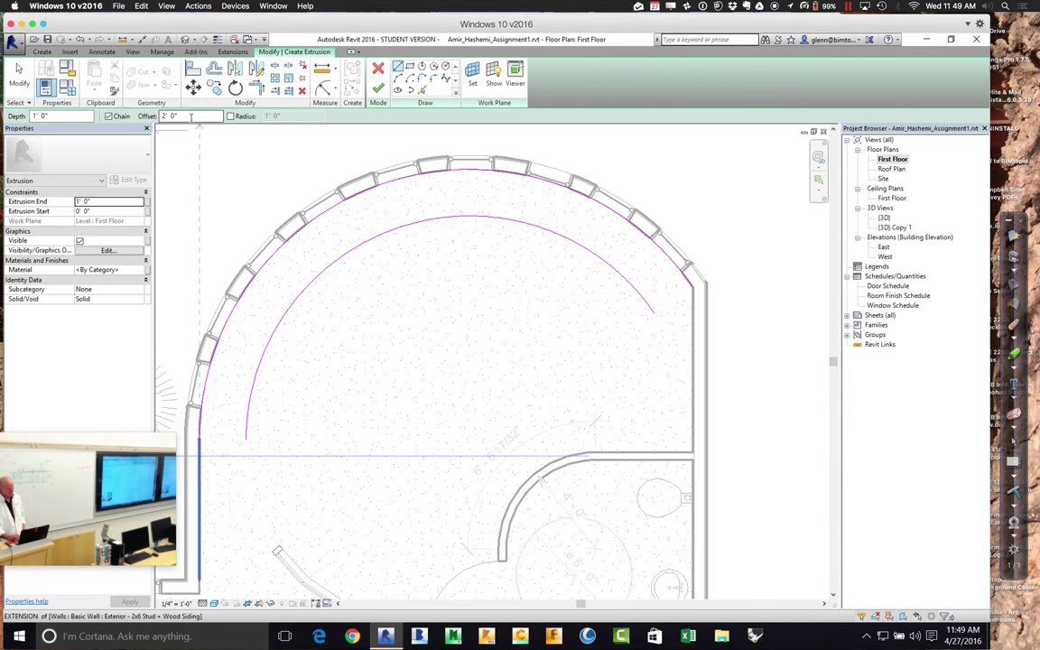
type("0")
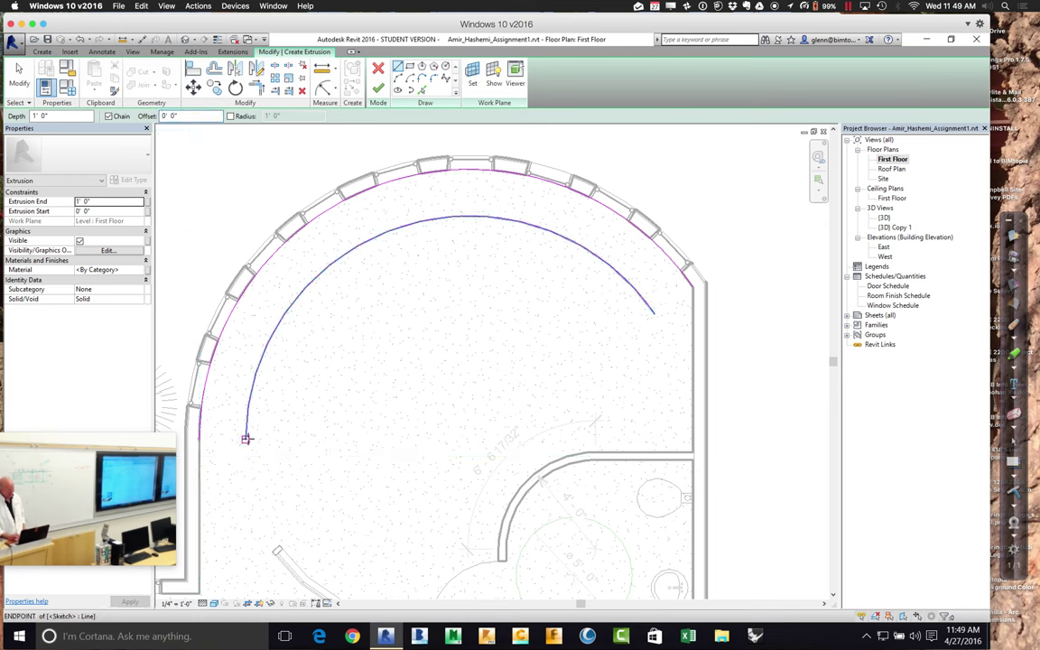
left_click(247, 439)
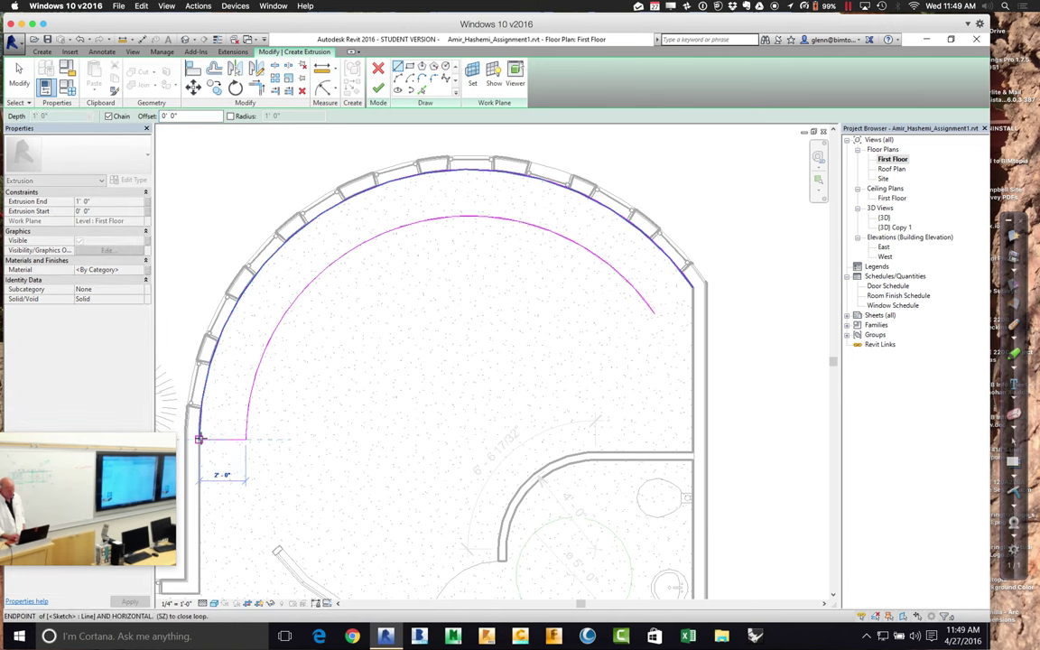
left_click(199, 439)
key("Escape")
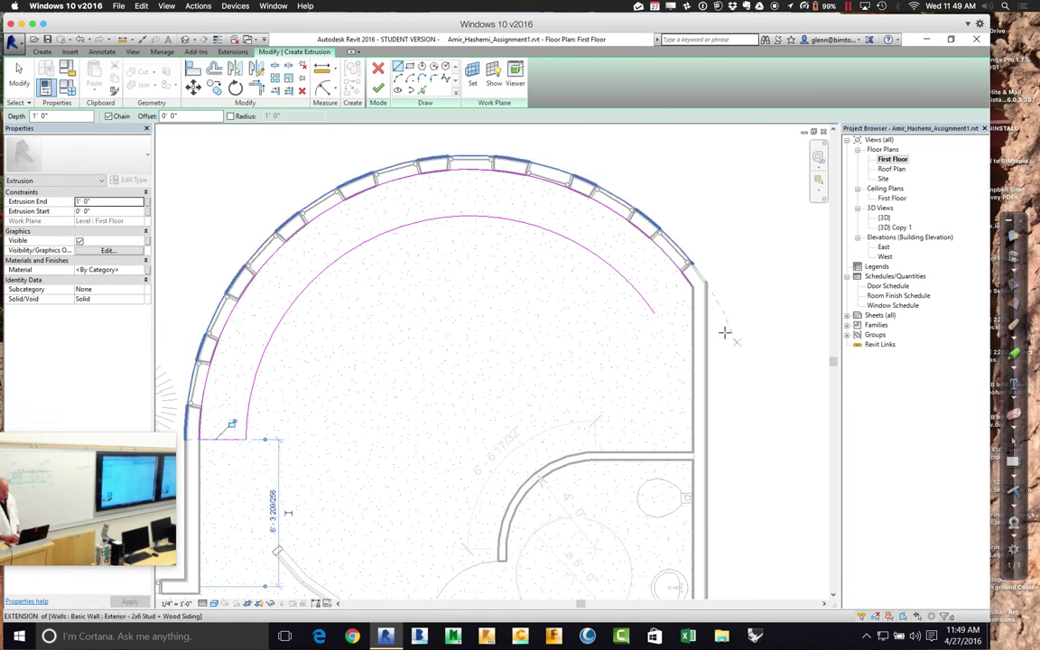
- Draw connected lines from the outer arc's right end: a diagonal into the room, a longer leg, and a perpendicular 2' 0" end
left_click(691, 279)
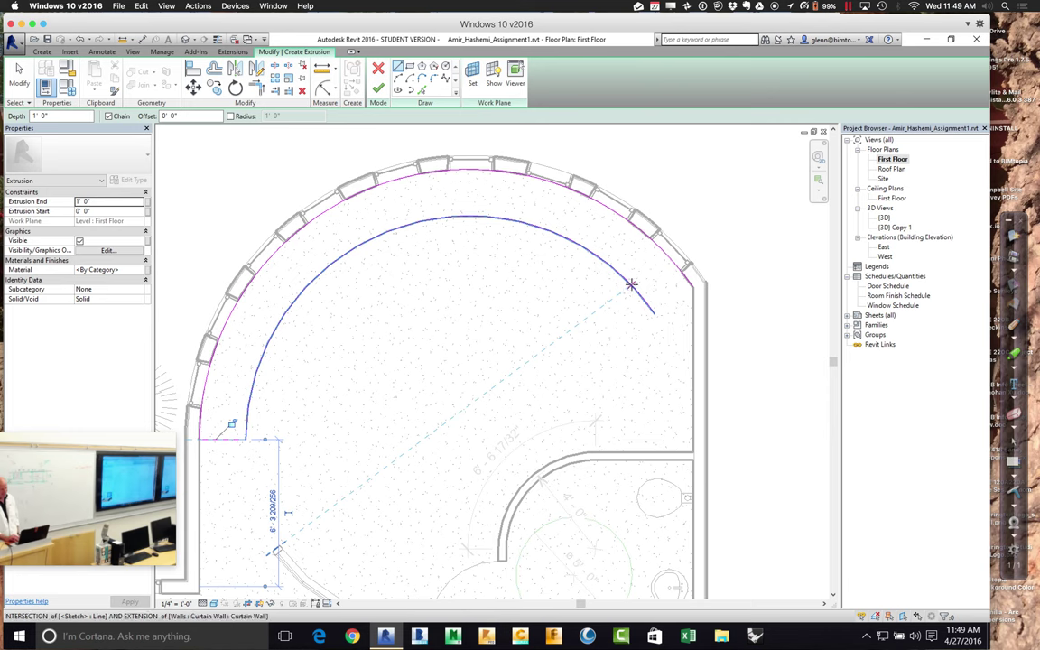
left_click(693, 288)
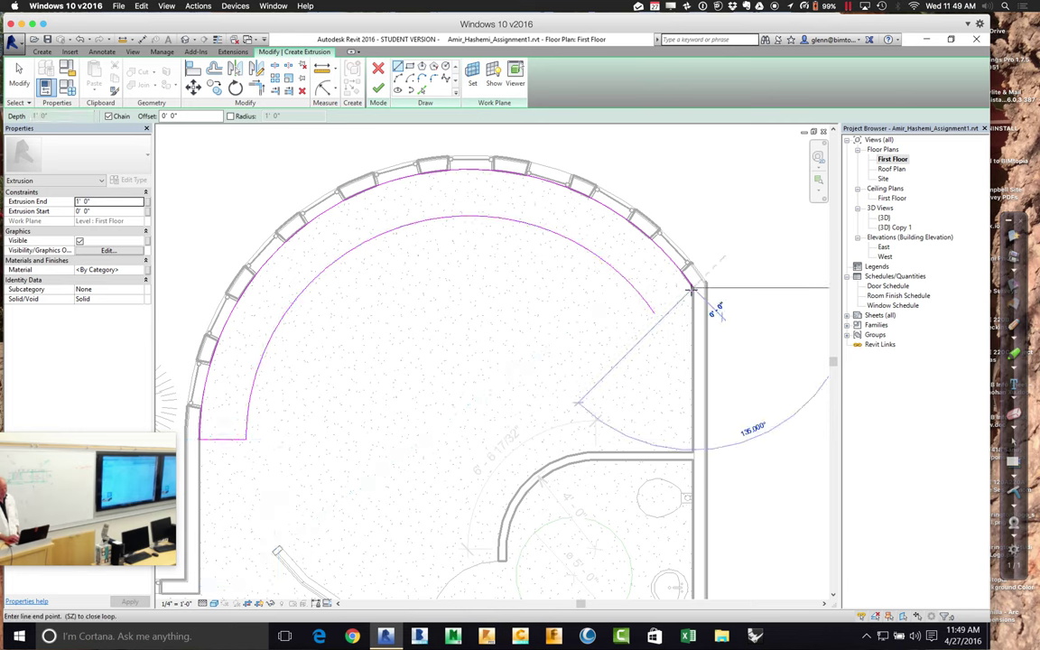
left_click(628, 355)
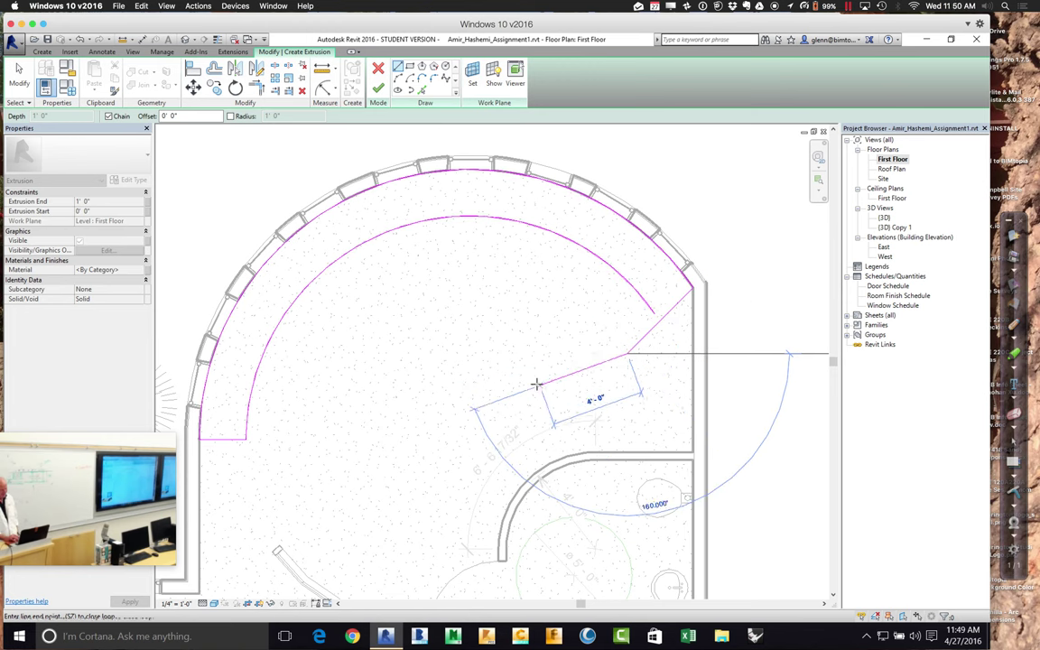
left_click(532, 387)
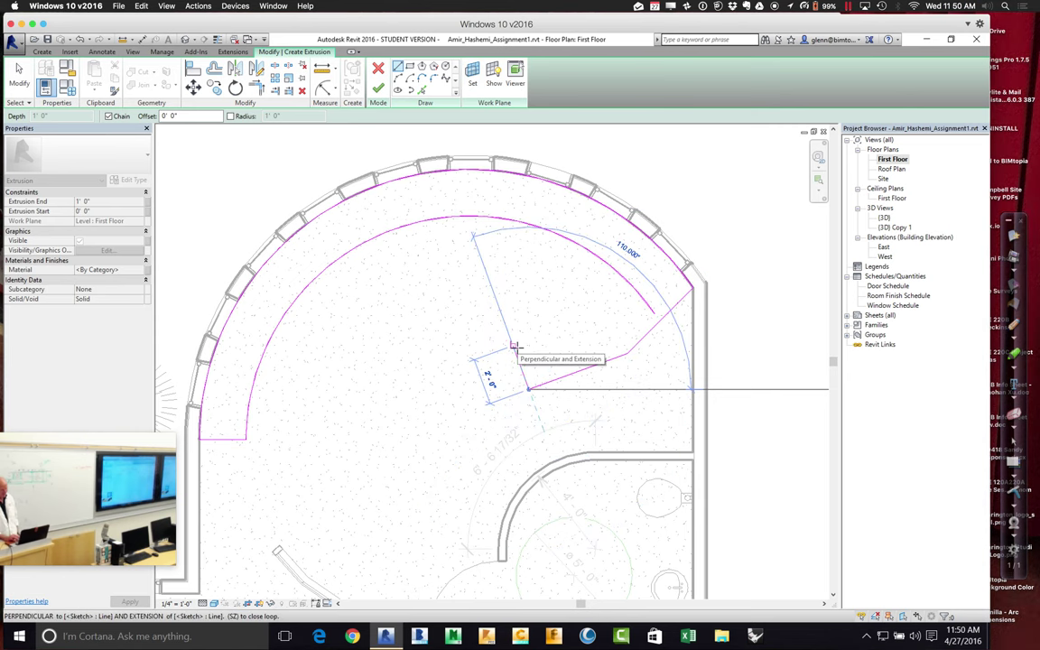
left_click(514, 346)
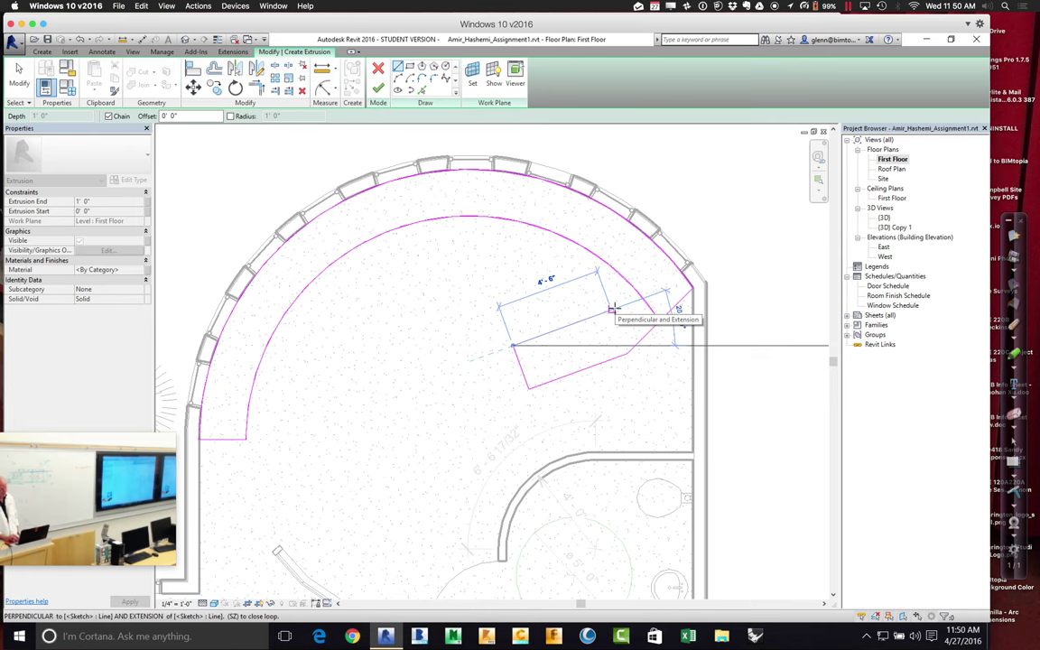
left_click(492, 290)
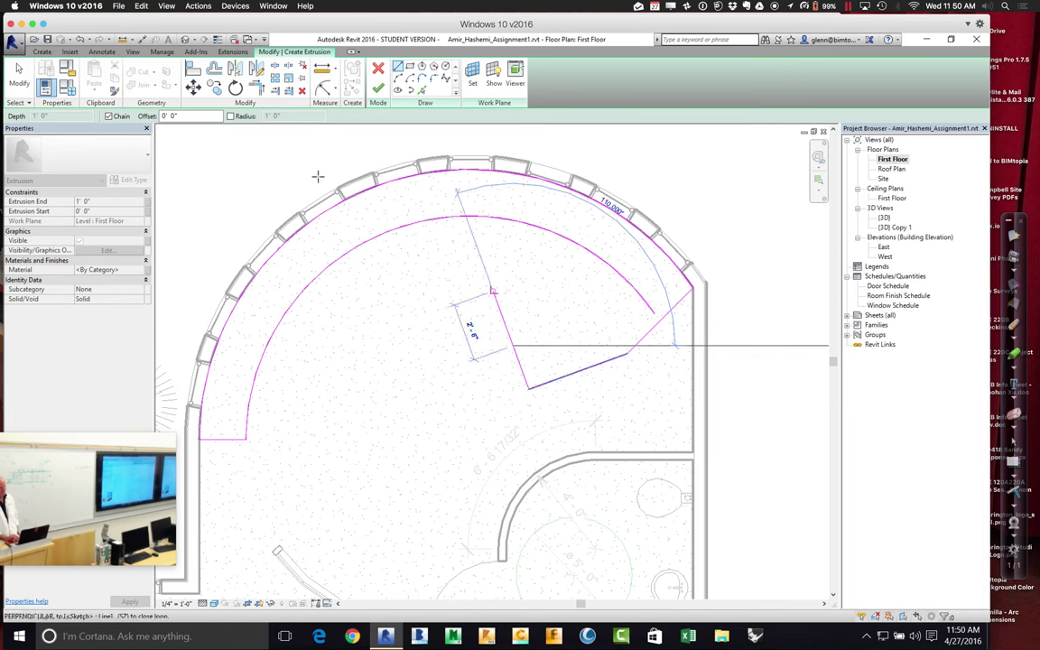
left_click(22, 74)
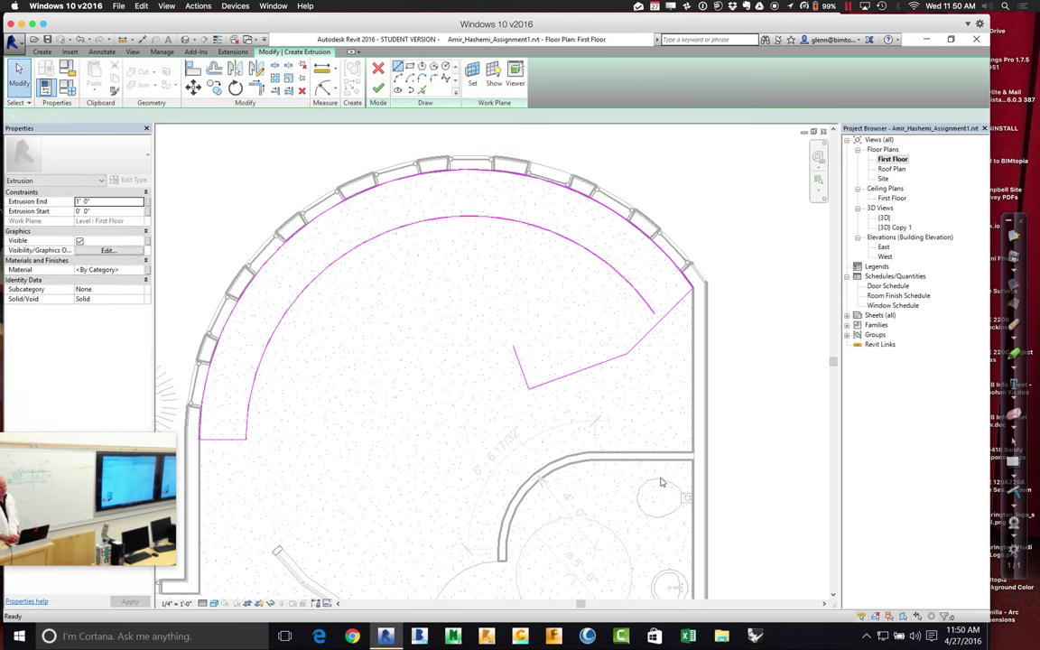
- Add a parallel edge offset 2' 0" toward the inner arc by picking the longer leg line
left_click(421, 90)
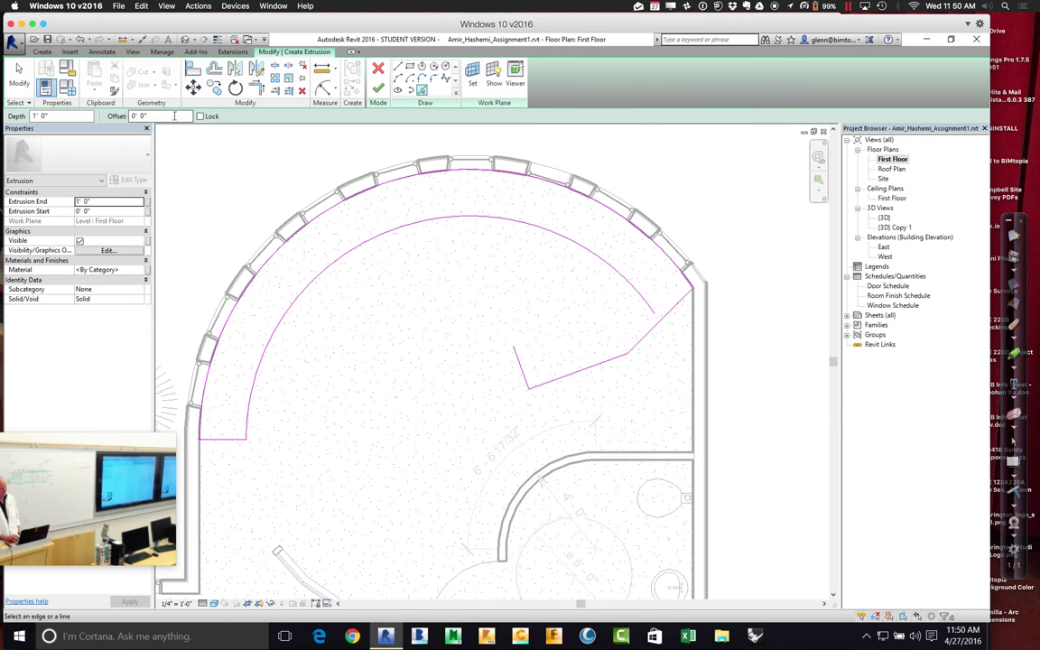
key("Return")
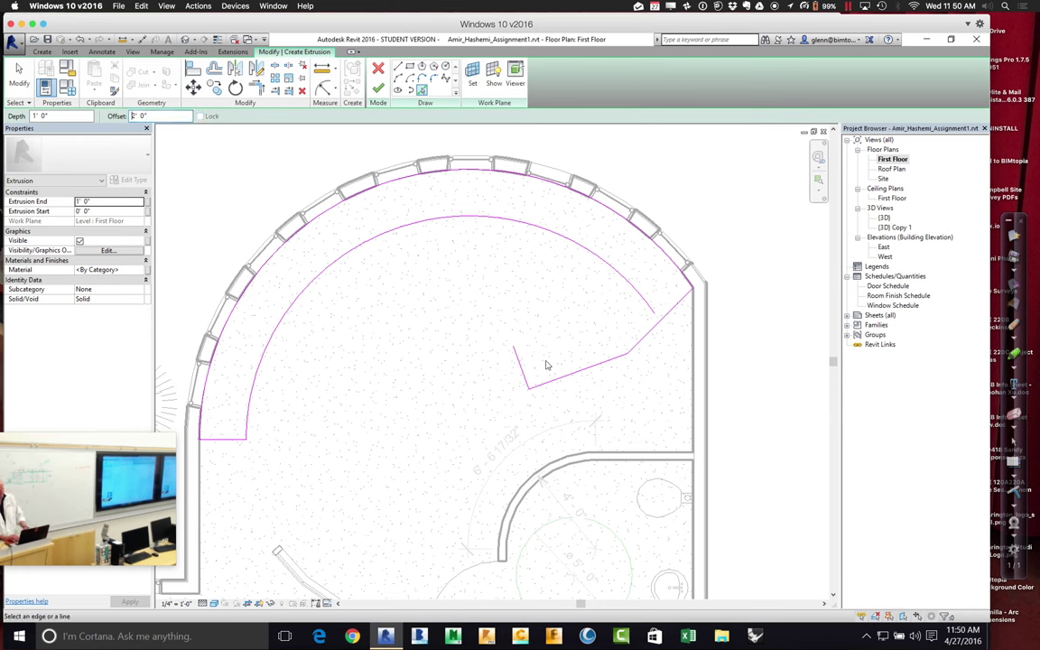
left_click(569, 372)
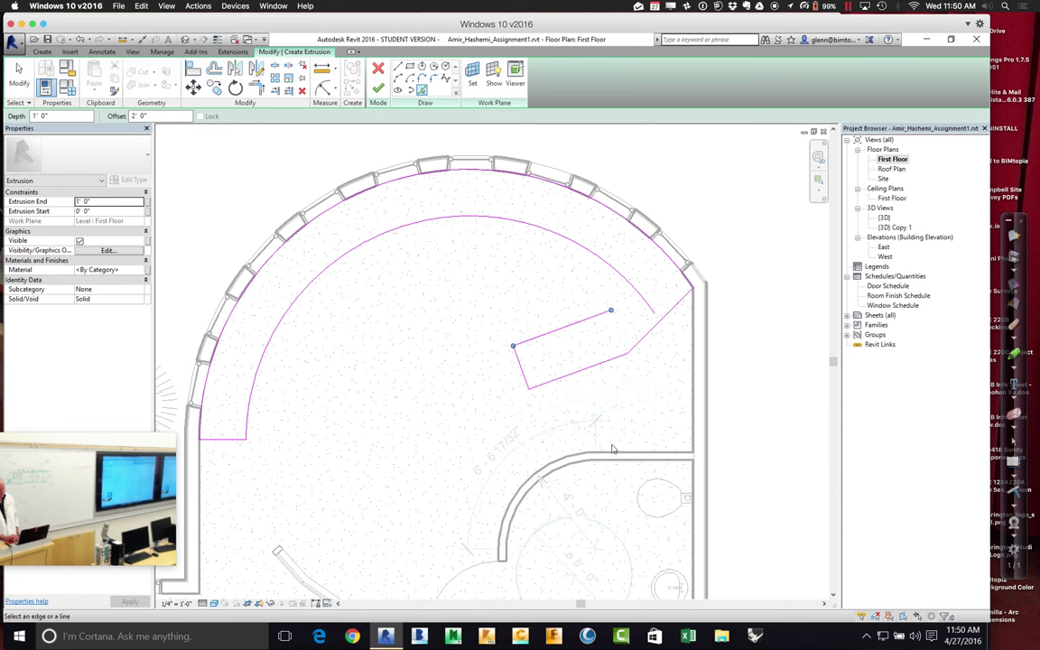
left_click(16, 68)
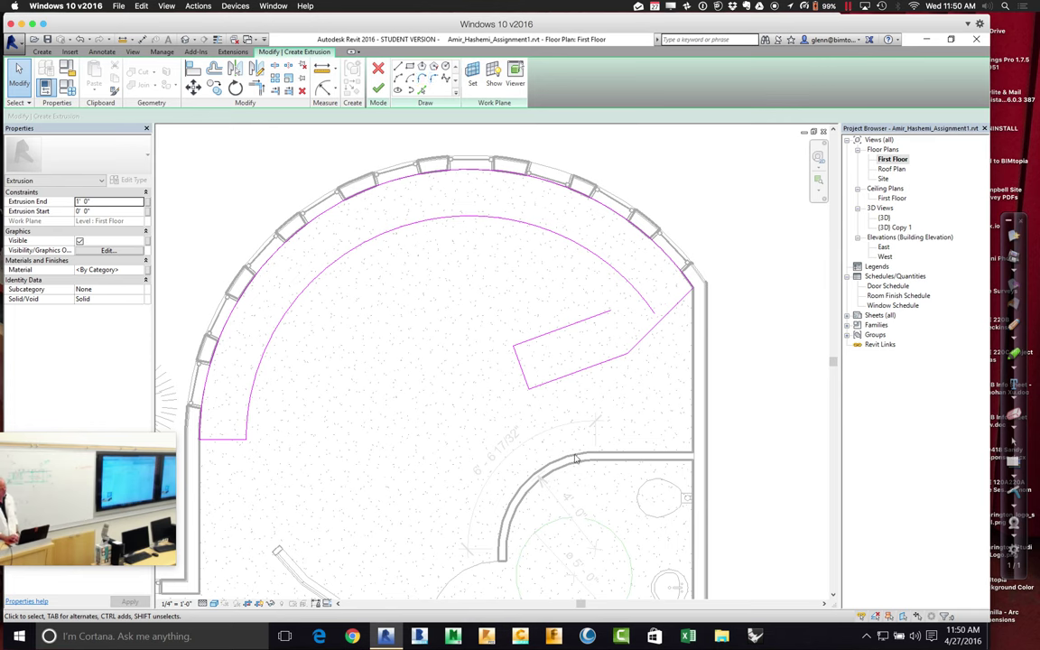
- Fillet the inner arc and the offset edge with a radius of about 1' 6"
left_click(433, 78)
left_click(595, 316)
left_click(614, 280)
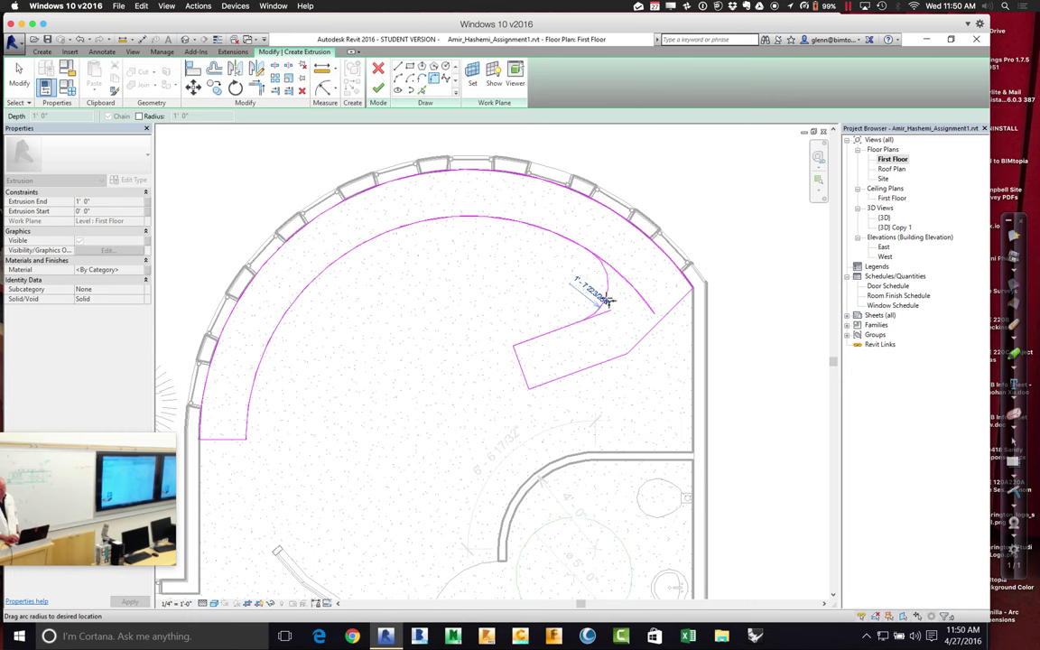
left_click(600, 296)
key("super+a")
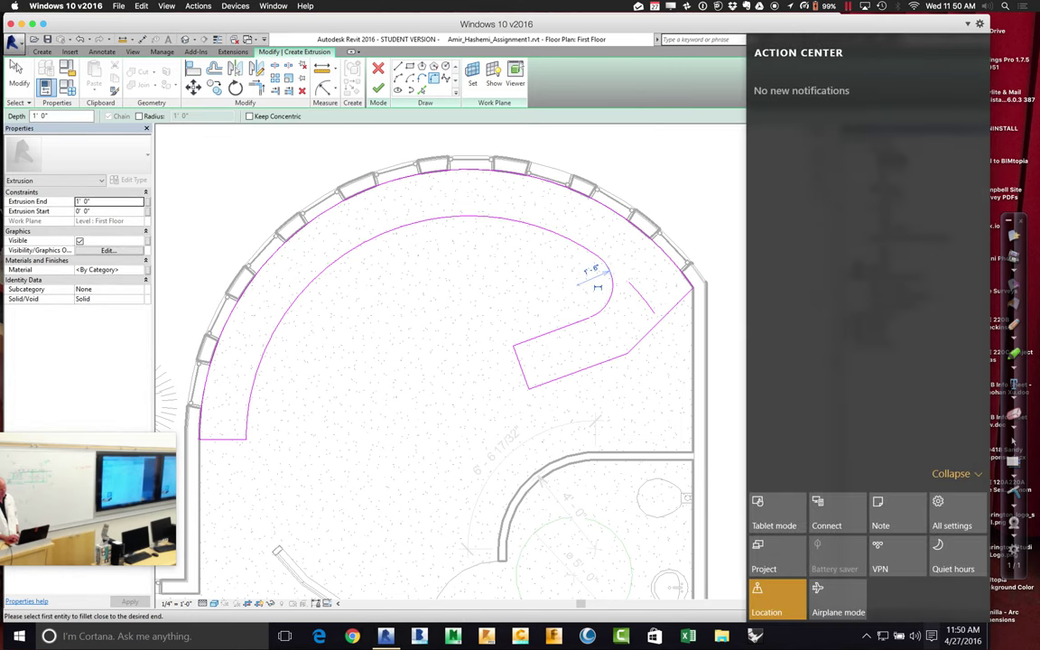
left_click(18, 68)
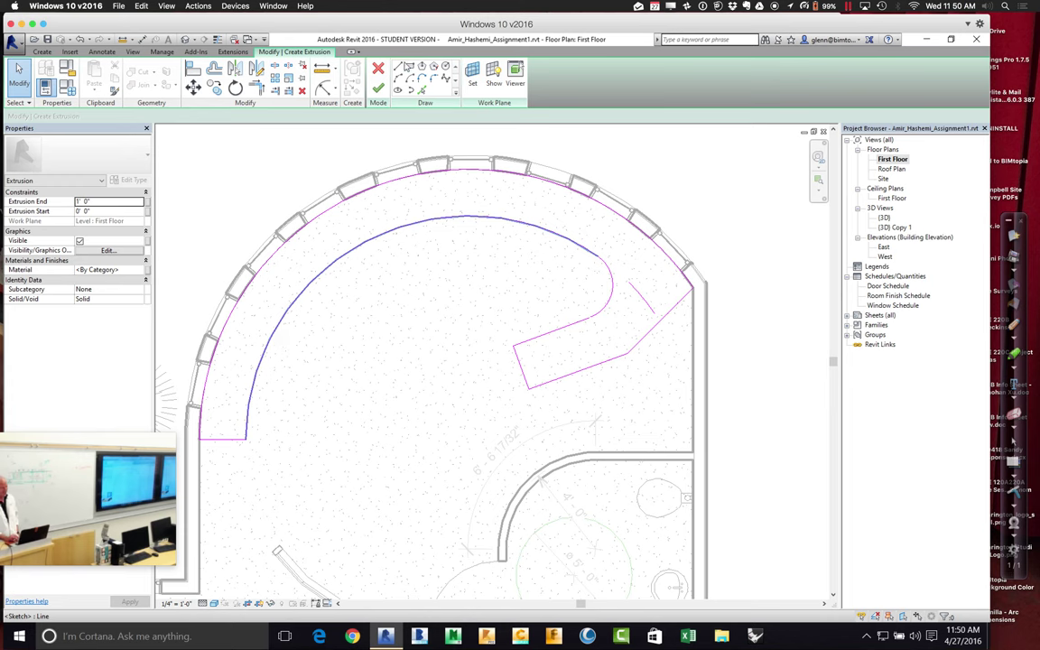
- Delete the leg's straight end line and close that end with a tangent arc of 1' 0" radius
left_click(521, 363)
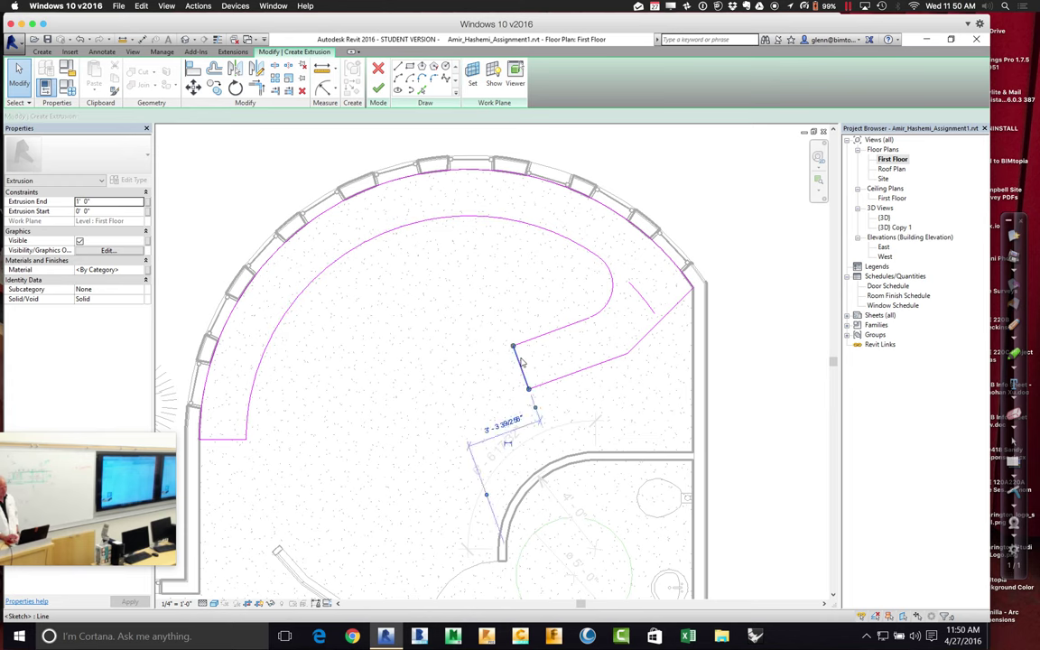
key("Delete")
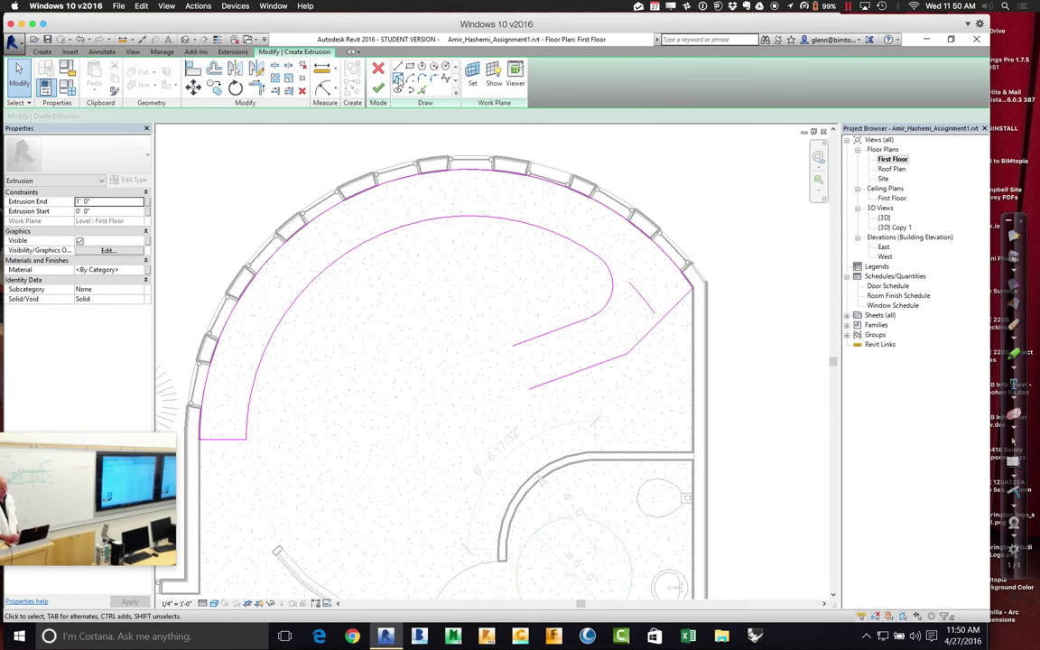
left_click(397, 80)
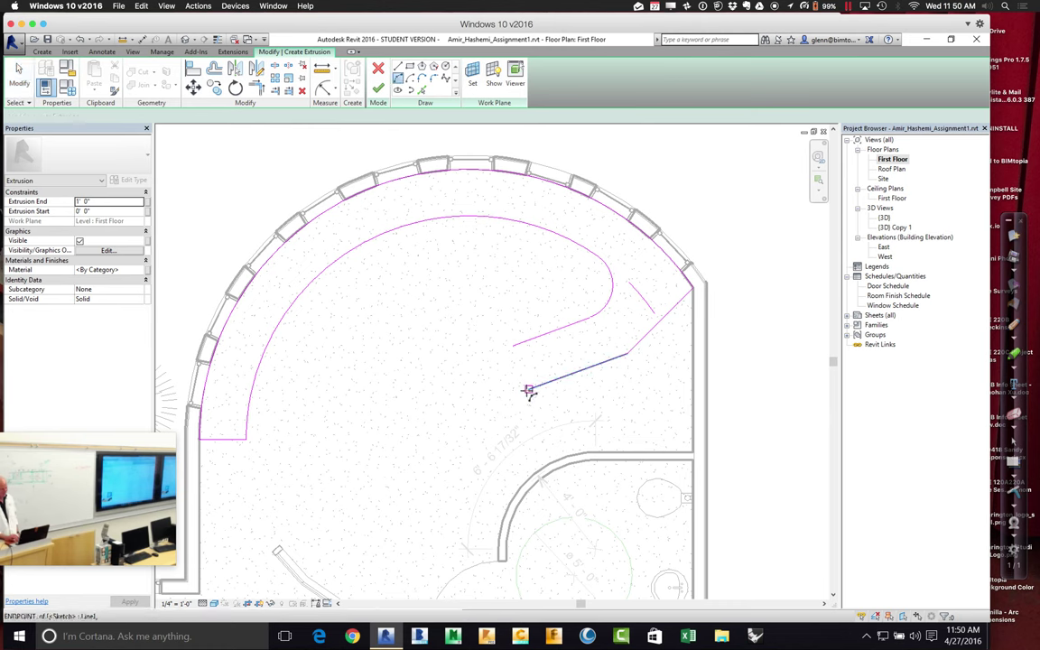
left_click(519, 438)
left_click(516, 416)
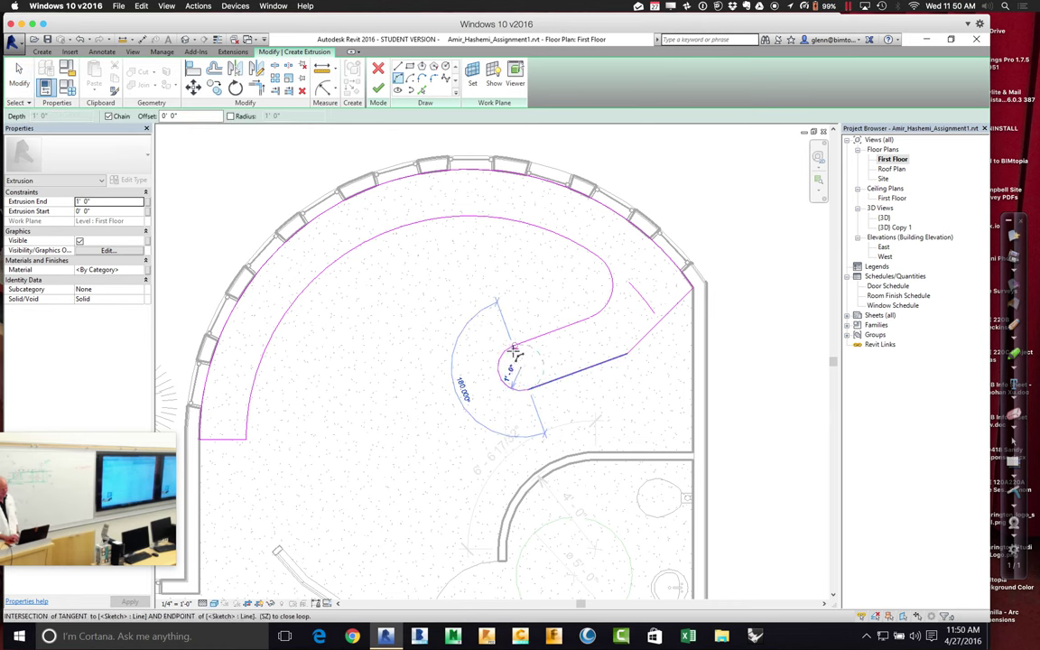
left_click(508, 366)
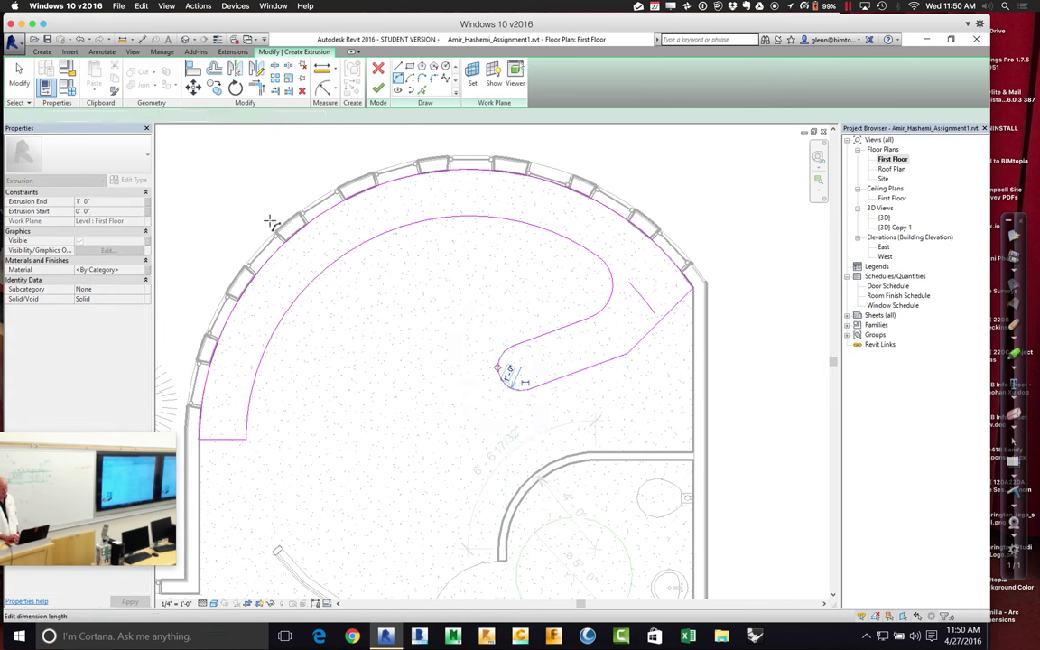
left_click(18, 73)
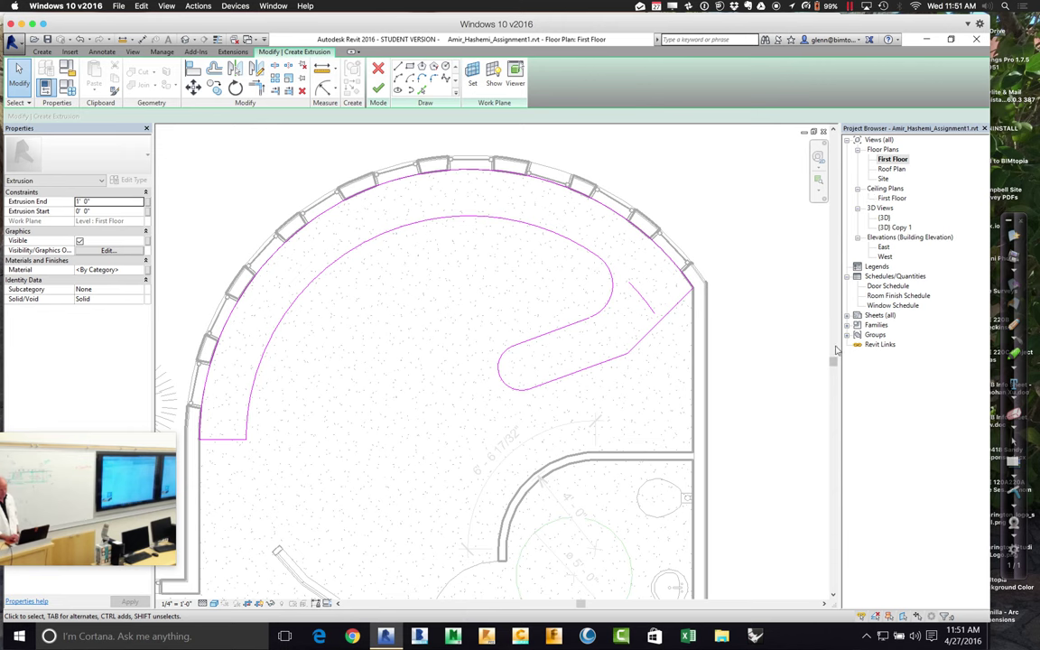
- Set the desk extrusion to start at 2' 2" and end at 2' 4", and apply the values
scroll(835, 361, "down", 1)
scroll(835, 359, "up", 1)
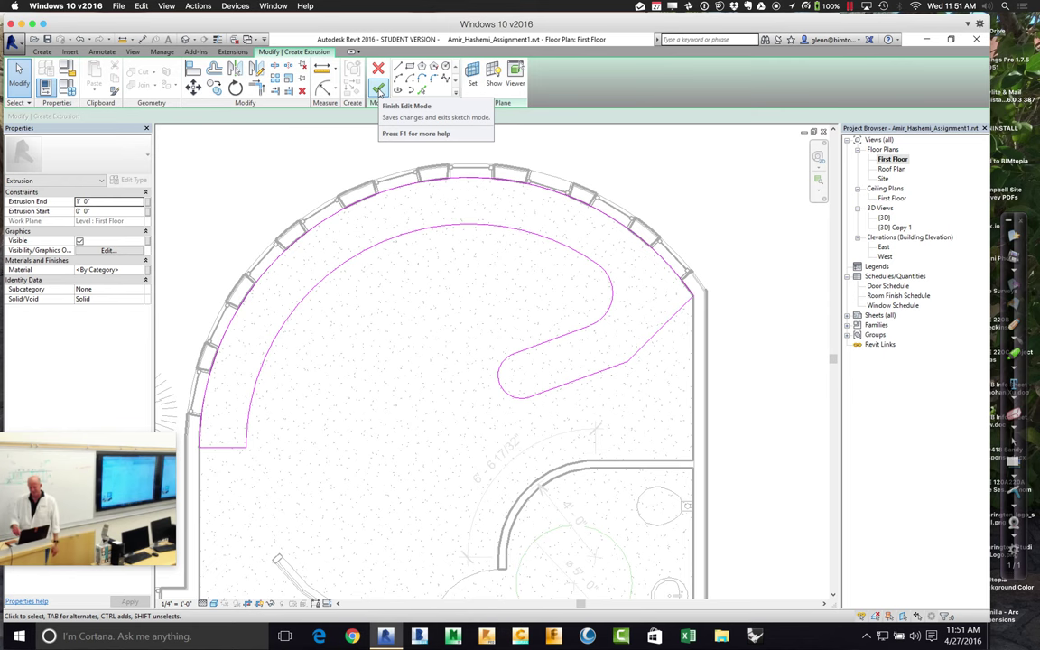
left_click(131, 202)
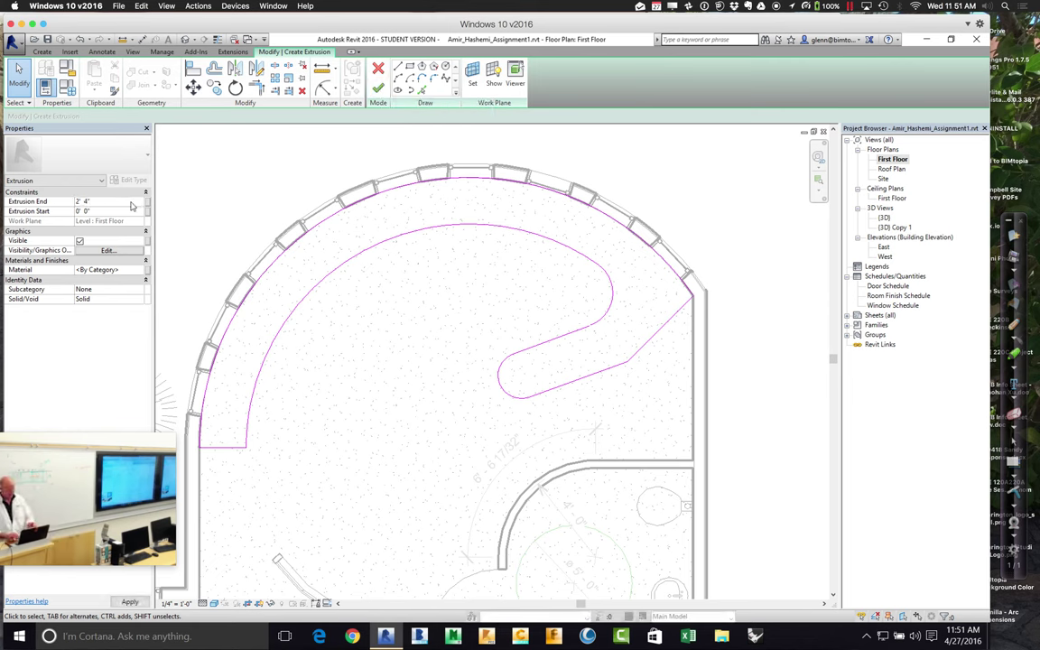
left_click(121, 211)
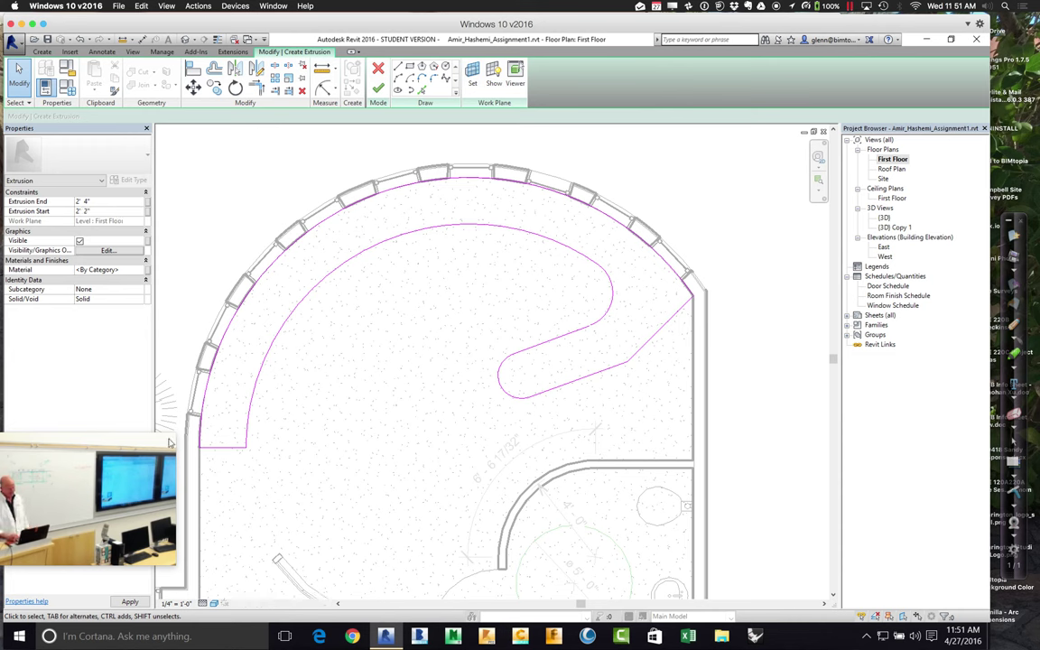
left_click(130, 603)
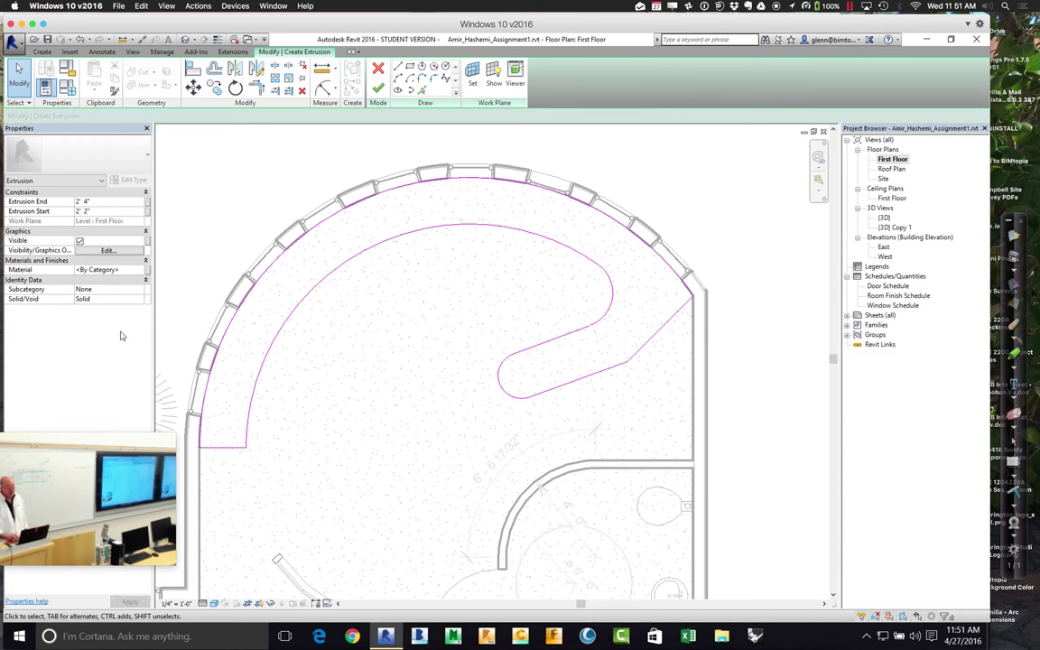
- Assign the Wood (Oak) material from the Autodesk Materials library to the extrusion and finish the sketch
left_click(140, 271)
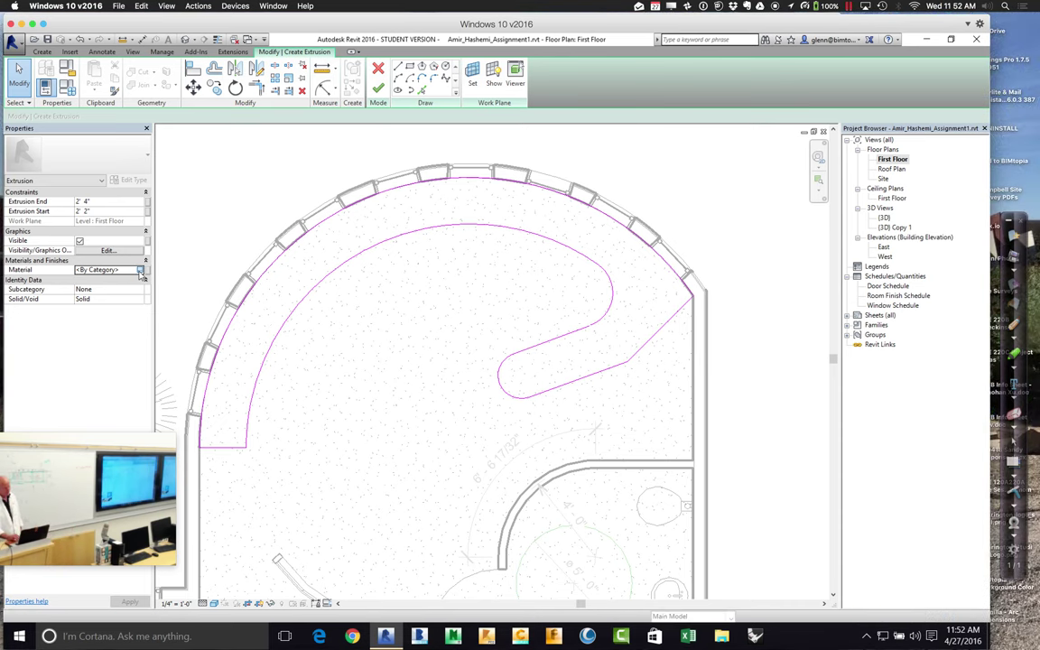
left_click(140, 271)
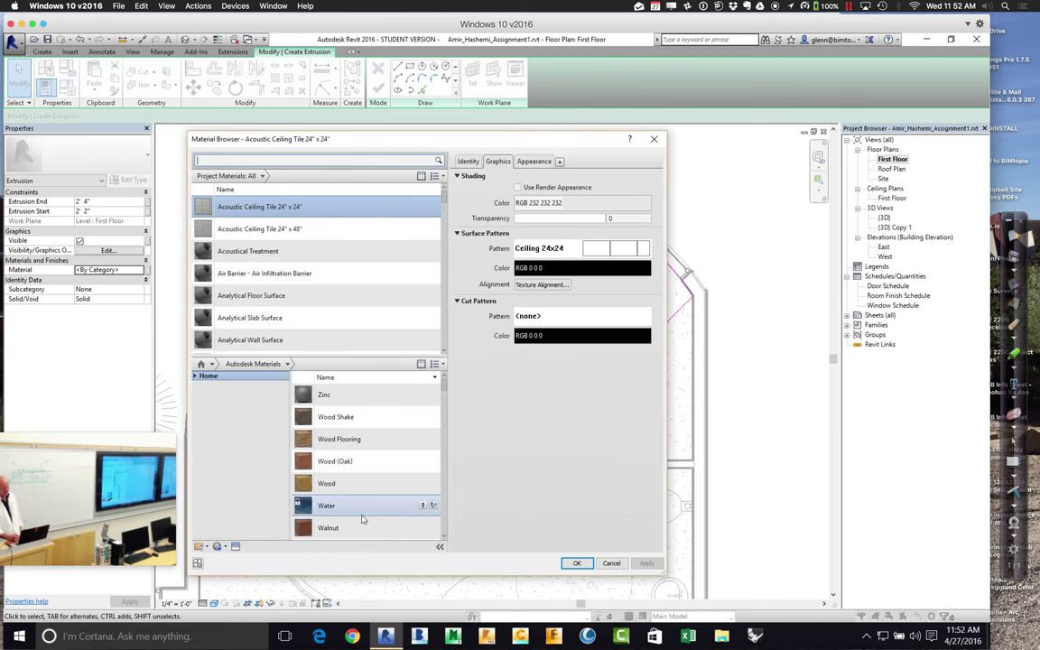
double_click(333, 462)
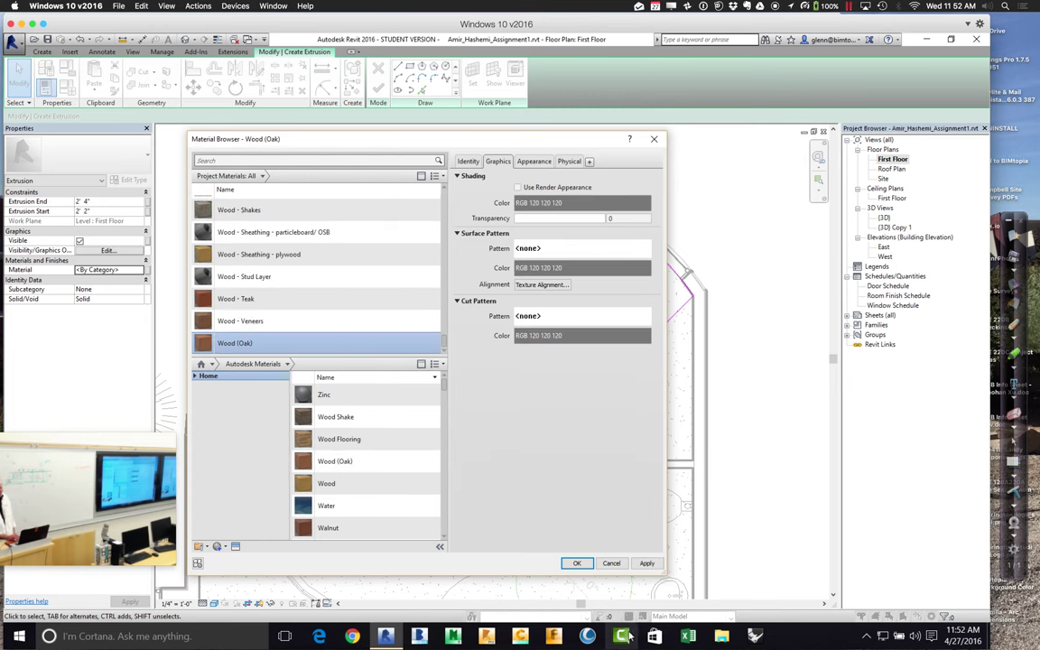
left_click(579, 563)
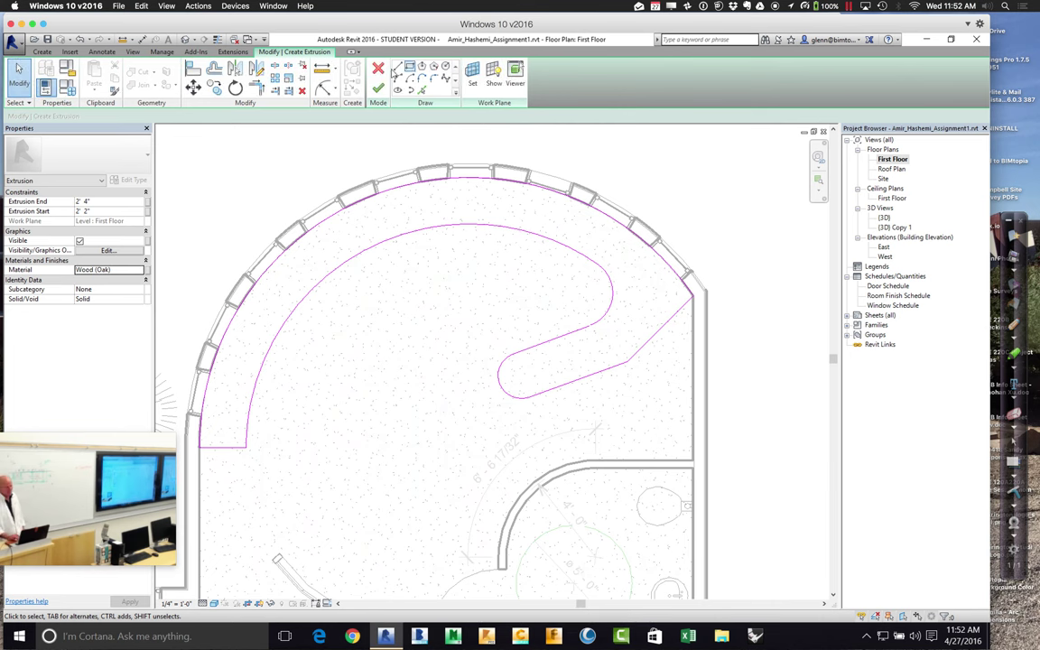
left_click(376, 91)
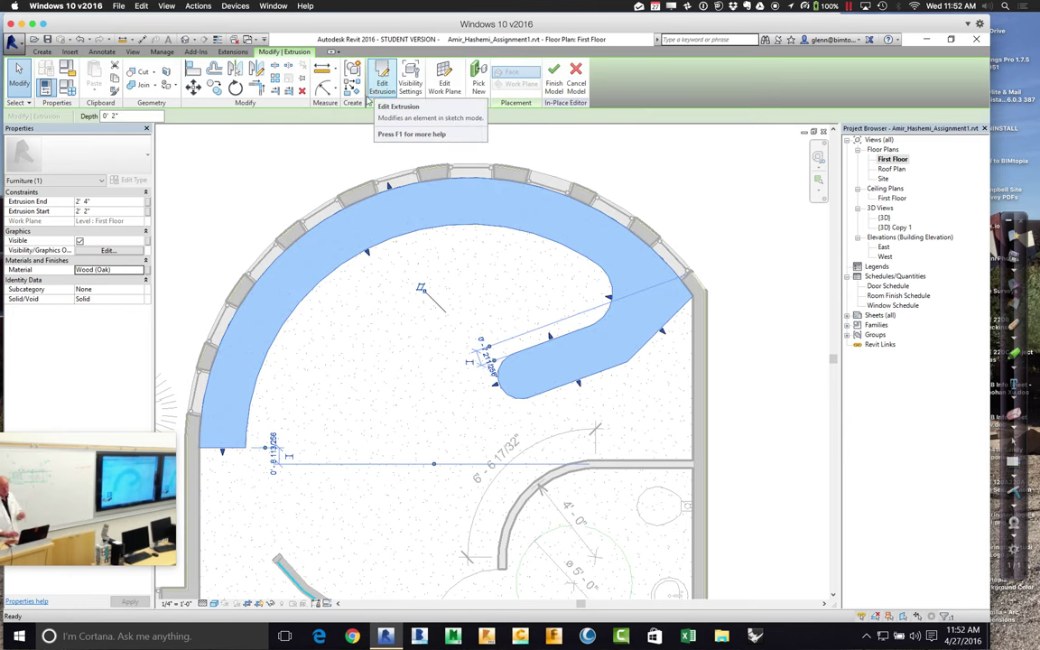
- Deselect the desk top, inspect it in the {3D} Copy 1 view, and return to the First Floor plan
left_click(291, 161)
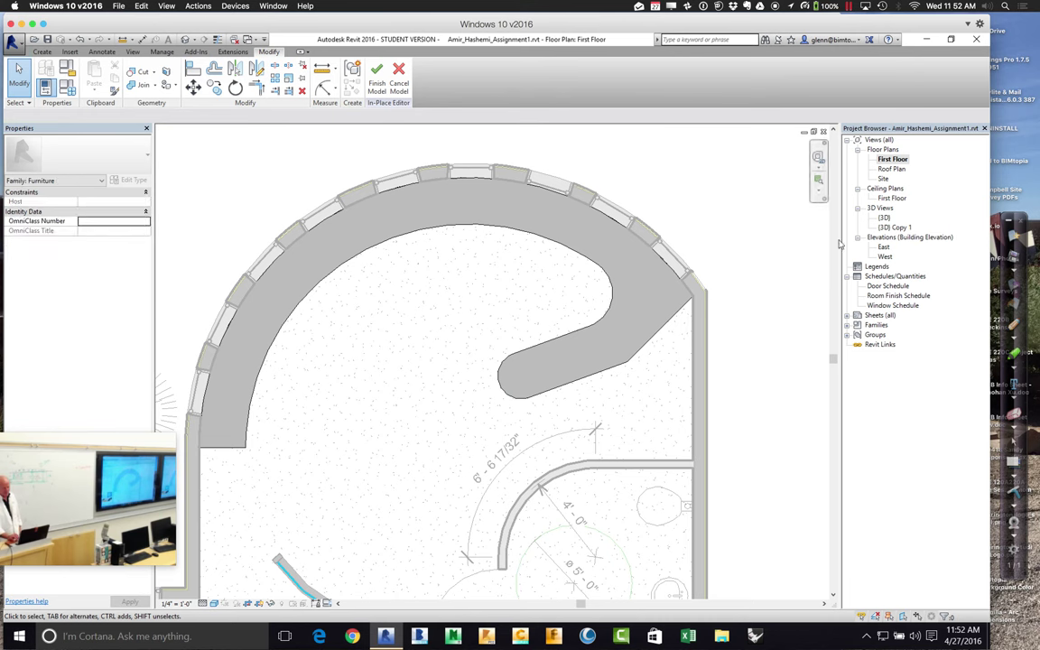
double_click(889, 228)
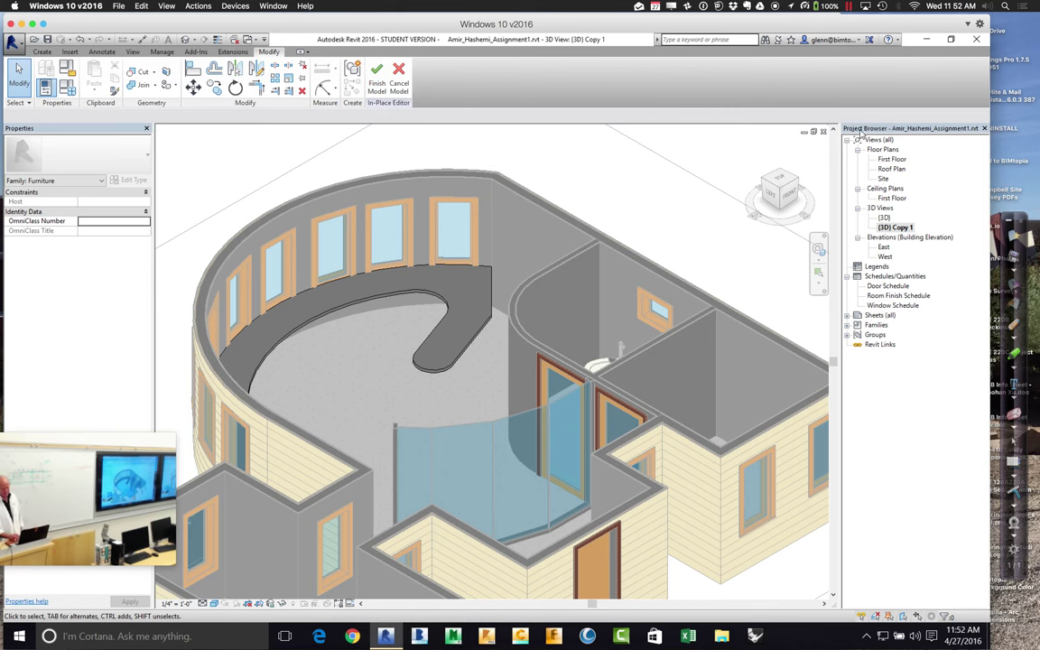
double_click(890, 160)
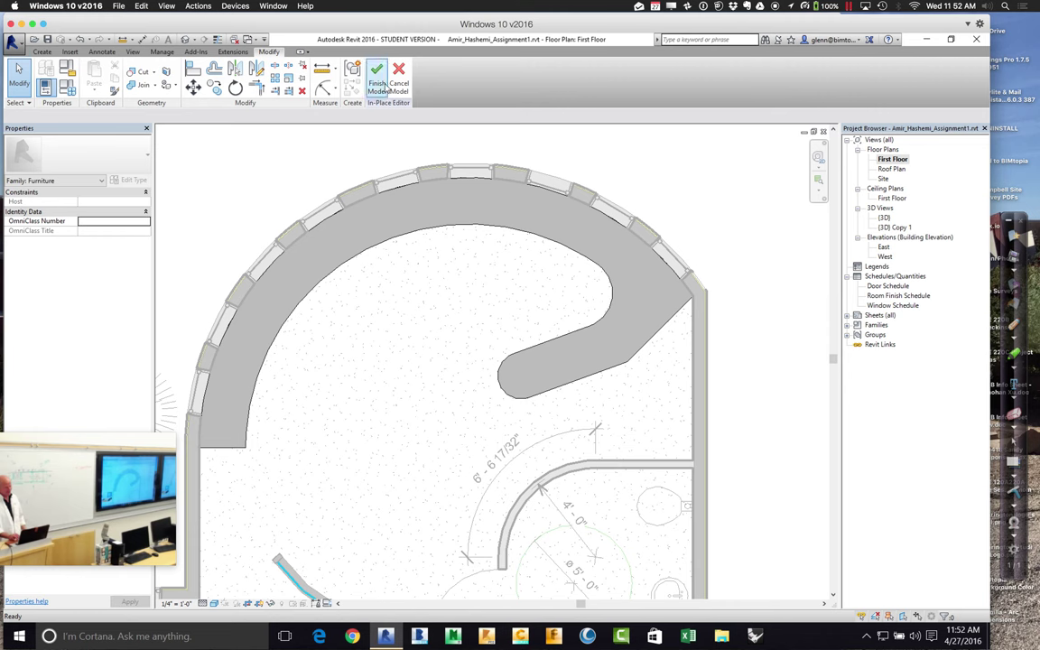
- Start a new extrusion and sketch a circle of about 1' 2" radius at the desk's straight end beside the exterior wall
left_click(43, 52)
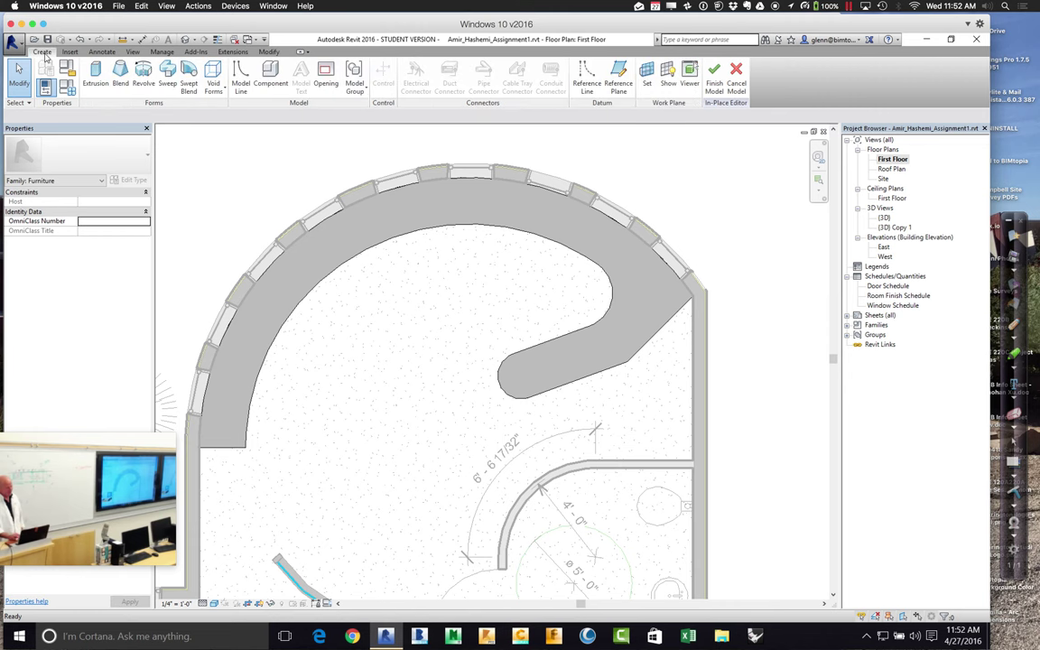
left_click(95, 82)
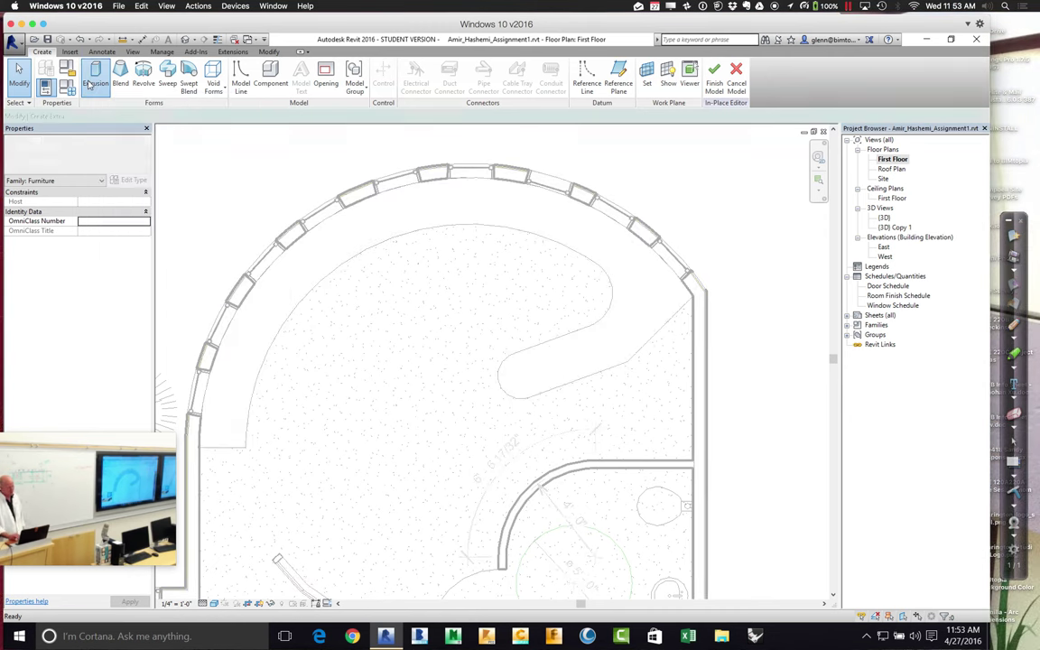
left_click(461, 126)
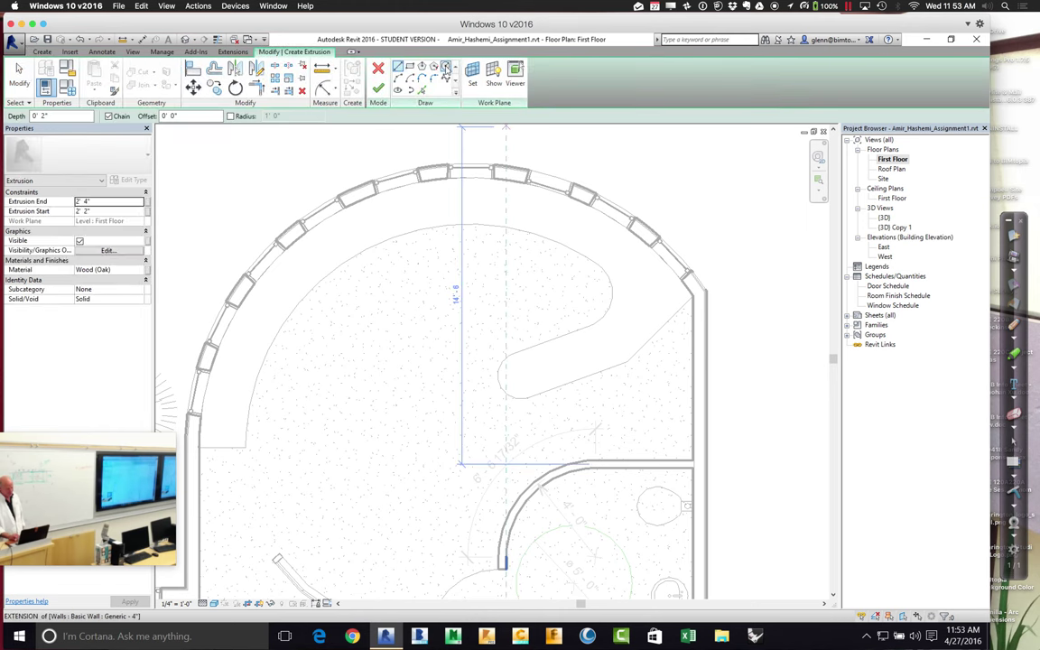
left_click(445, 68)
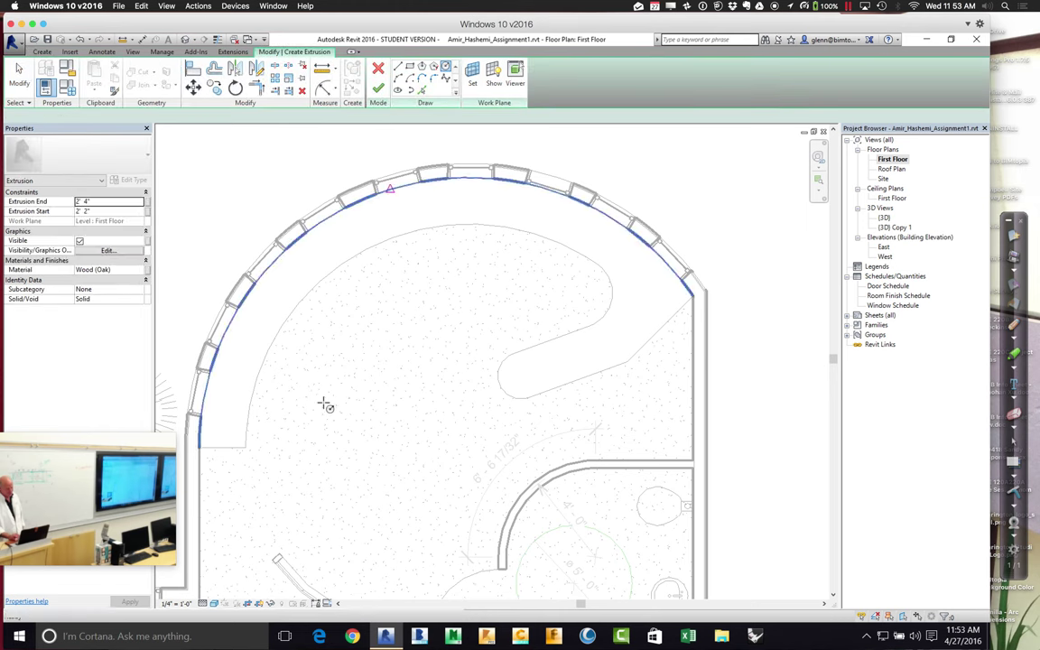
left_click(237, 442)
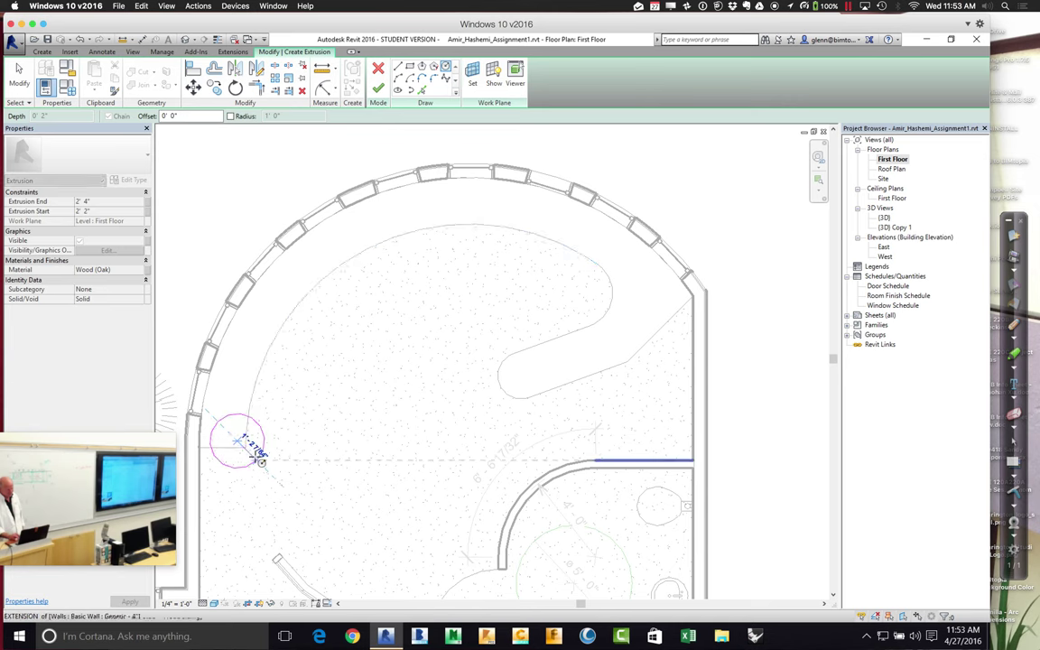
left_click(257, 459)
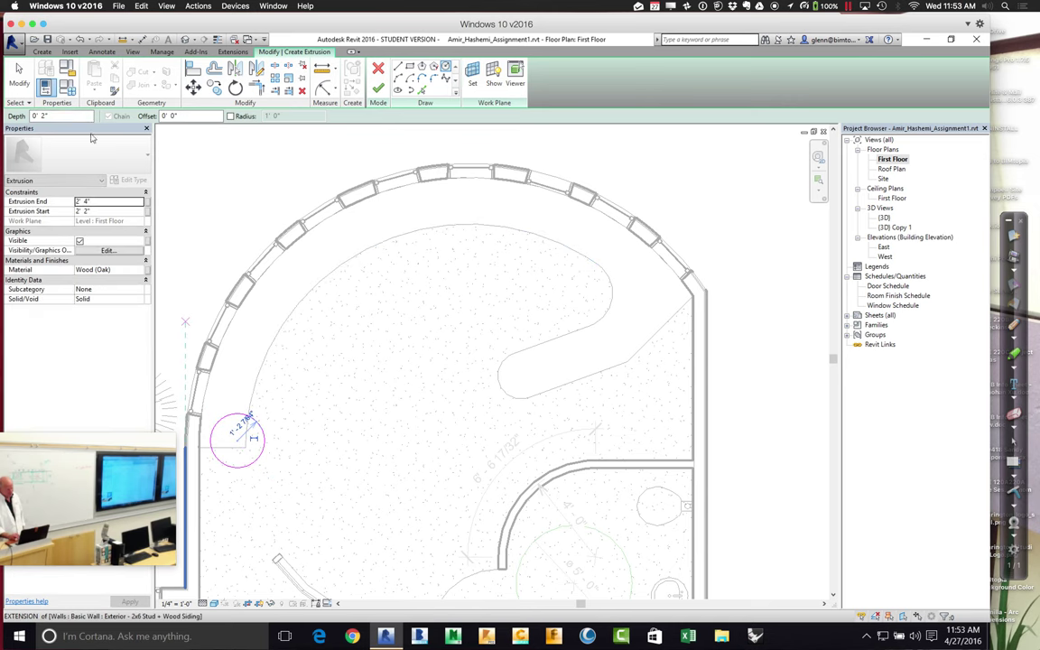
left_click(18, 72)
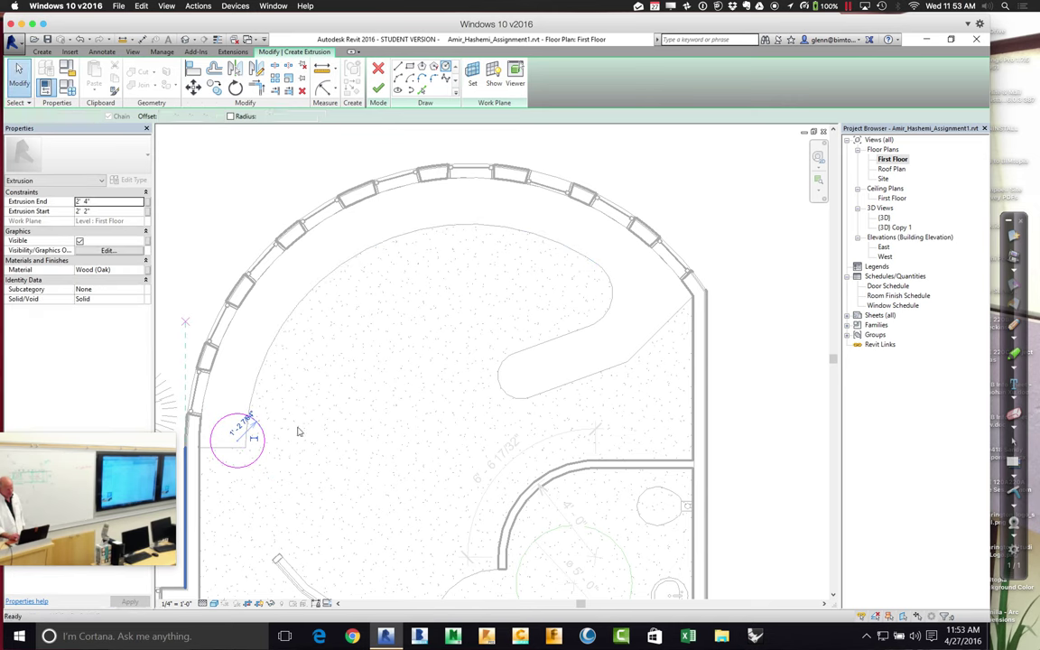
- Set the sketched circle's radius to 0' 2" and deselect it
left_click(249, 469)
left_click(238, 415)
left_click(234, 423)
type("0 2")
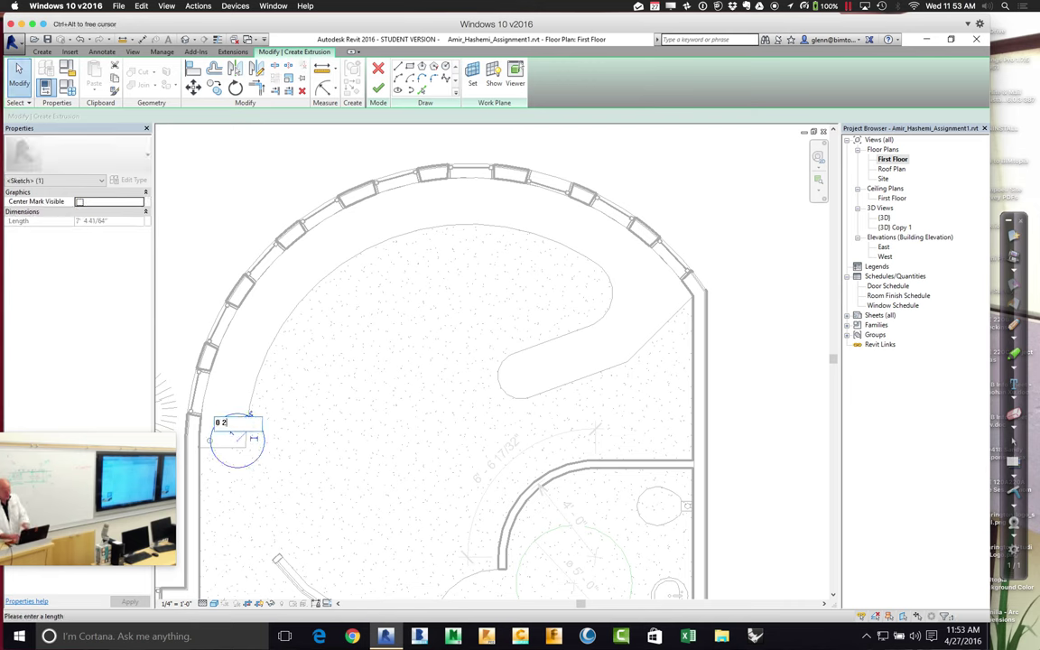
key("Return")
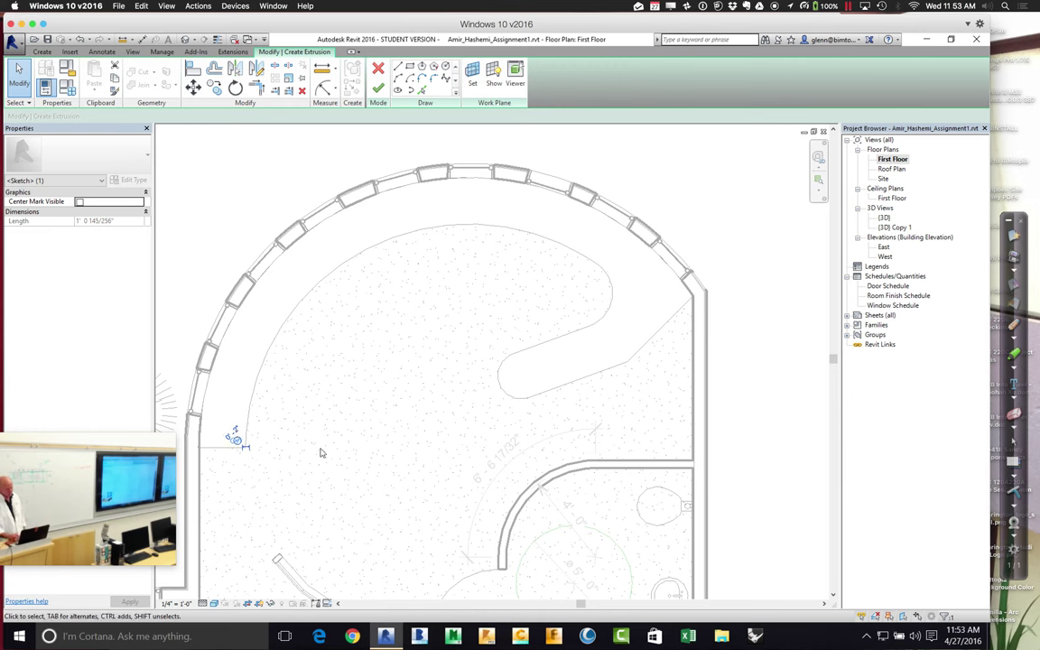
key("Escape")
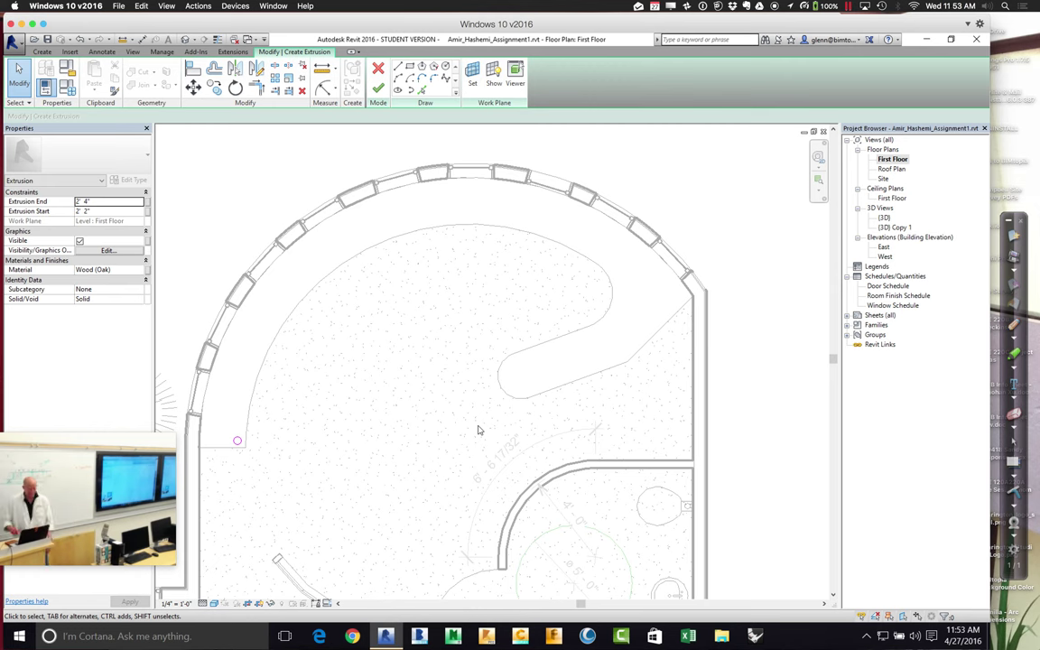
- Copy the small leg circle from the desk's straight end to the centre of its rounded end
left_click(233, 437)
left_click(214, 86)
left_click(238, 442)
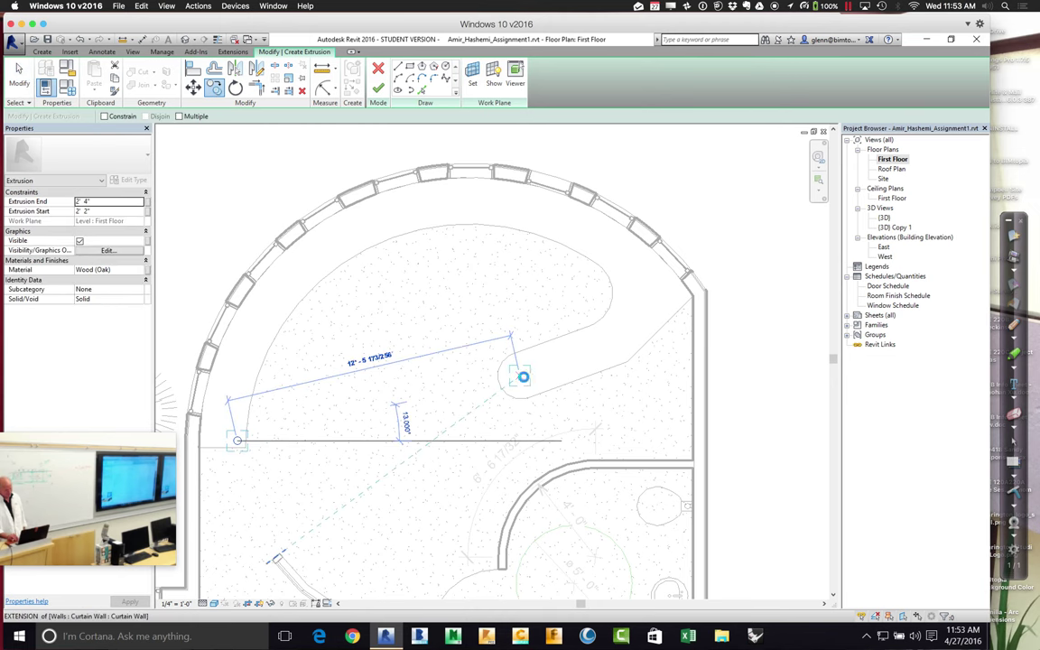
left_click(523, 377)
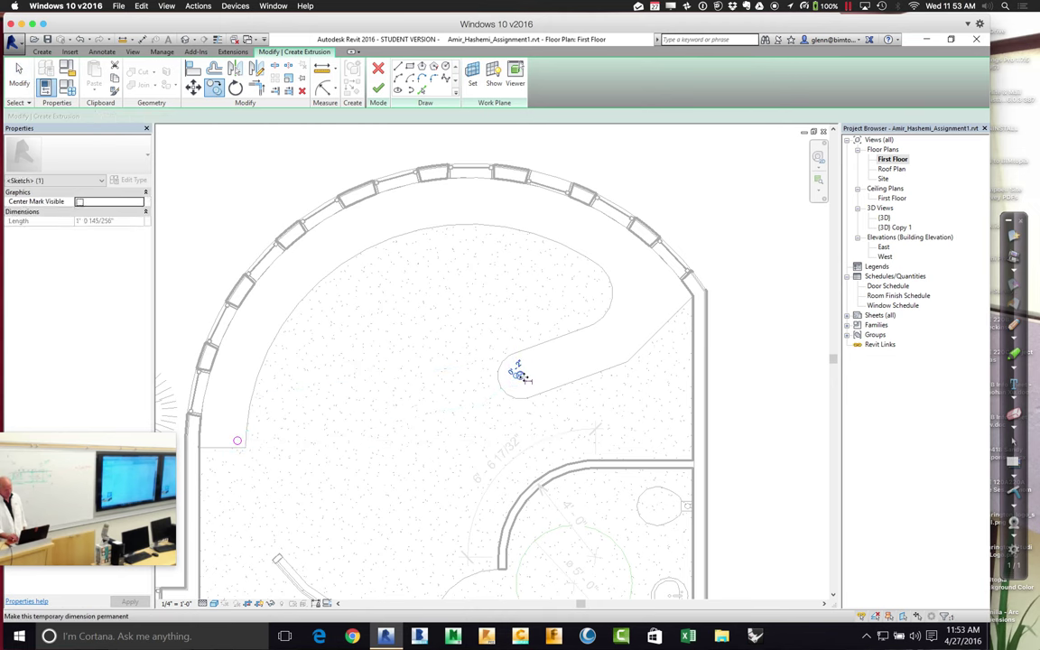
- Copy the leg circle to the desk's inner edge near the bend, and again about 6' 6" further along the curved edge
left_click(214, 87)
left_click(521, 378)
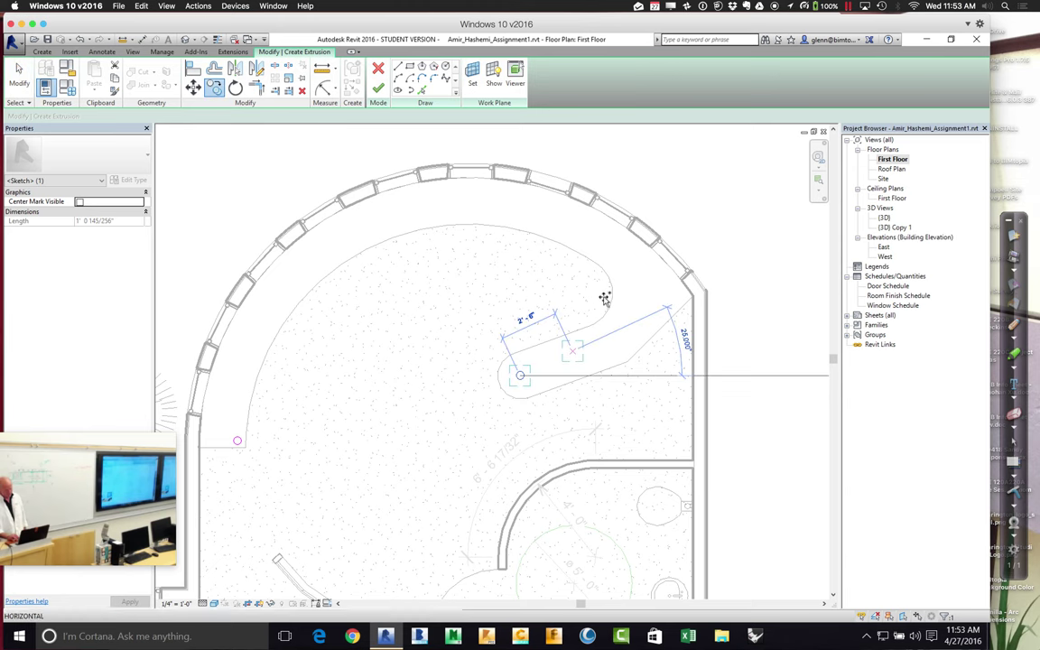
left_click(588, 242)
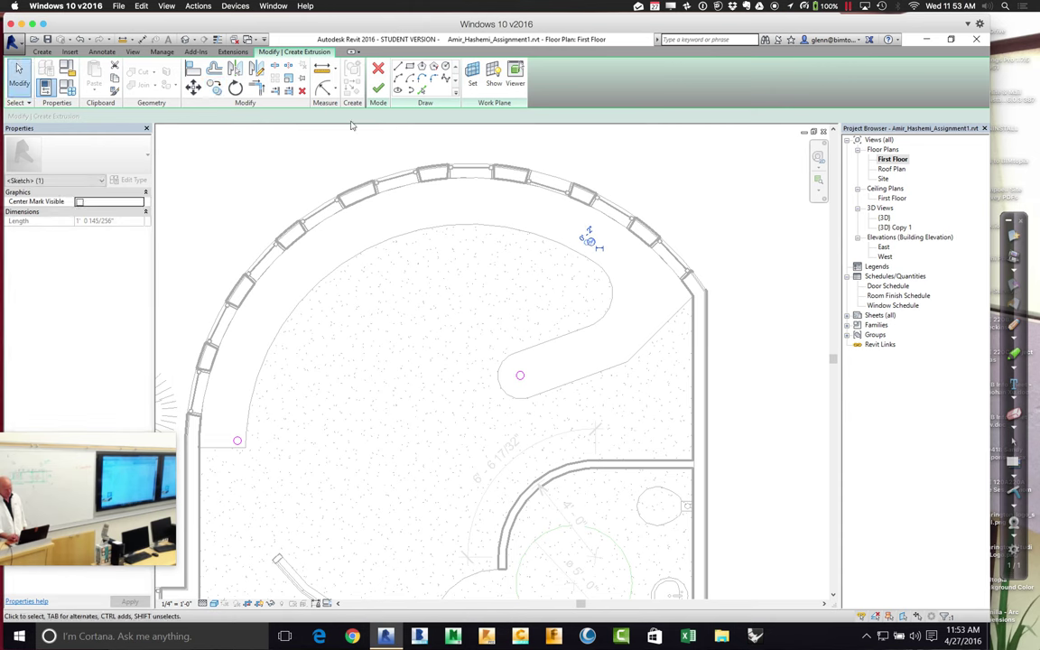
key("c")
key("o")
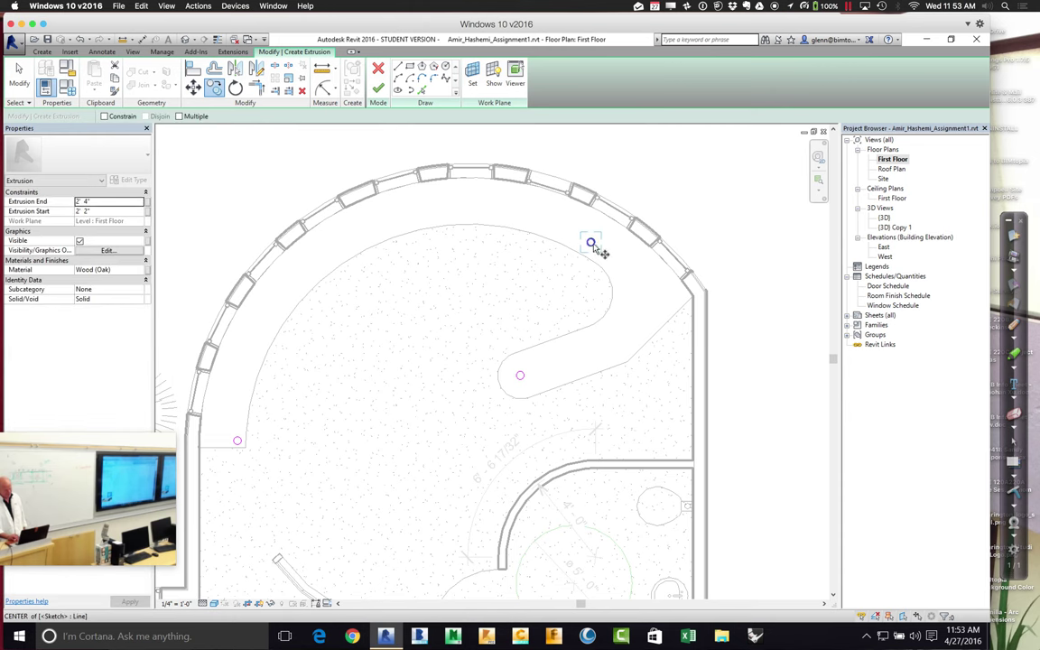
left_click(587, 243)
left_click(441, 214)
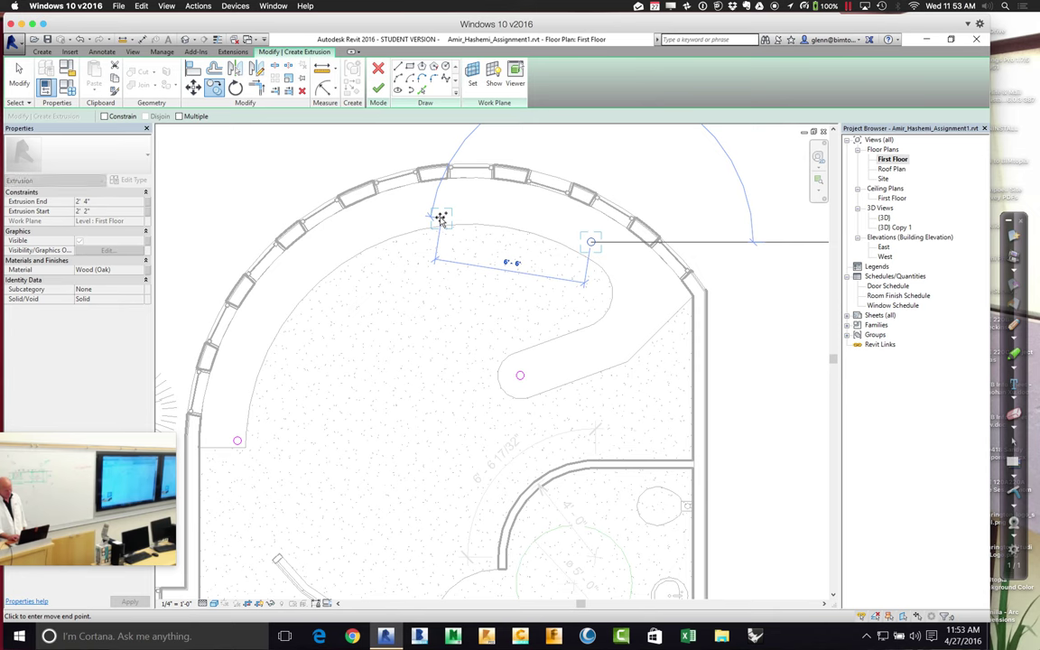
- Copy the leg circle about 6'-6" along the curved countertop, and copy that one about 8'-0" farther toward the countertop's lower end
left_click(440, 213)
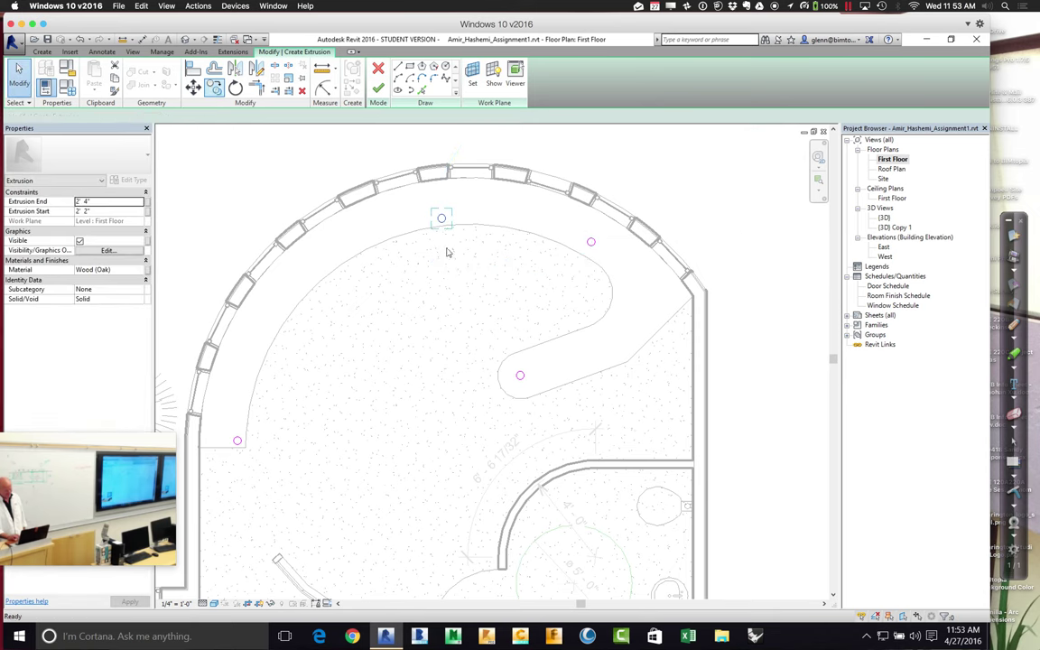
key("c")
key("o")
left_click(441, 219)
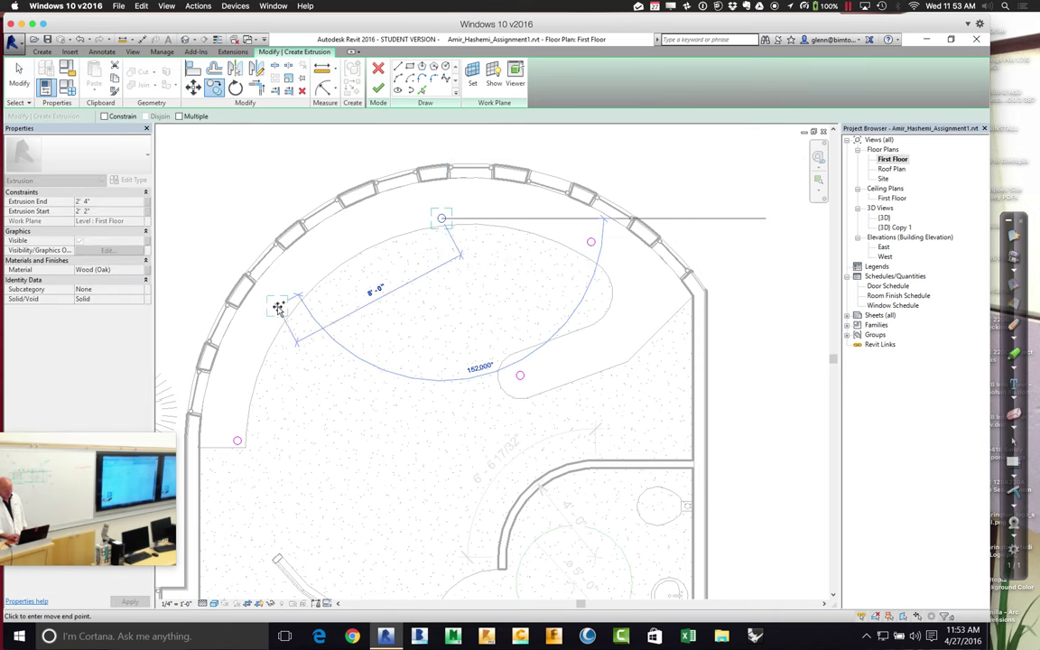
left_click(277, 306)
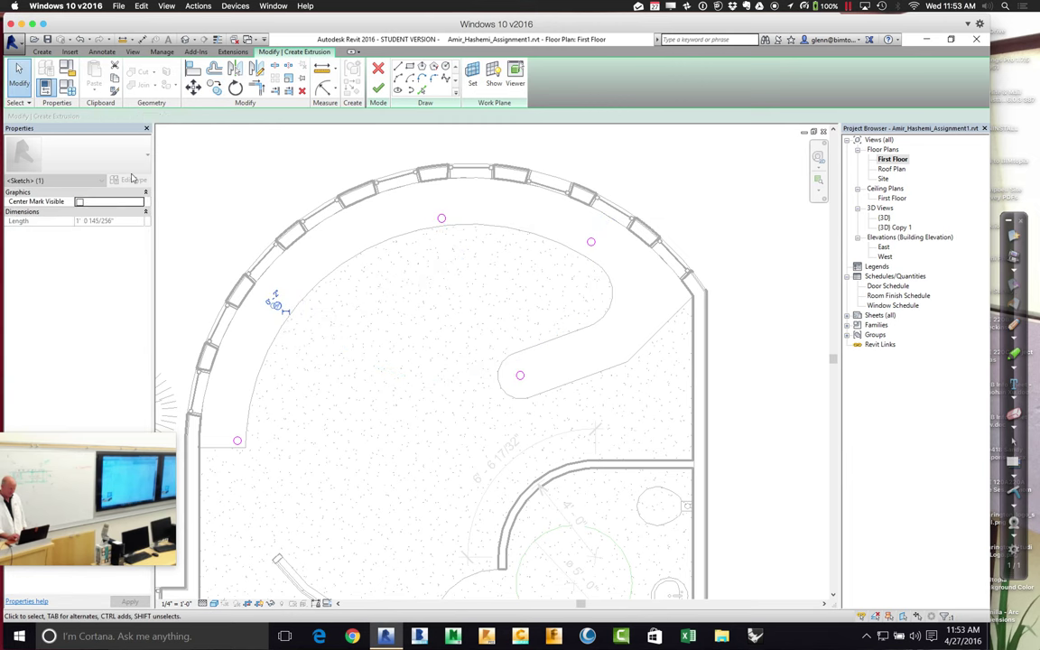
left_click(25, 79)
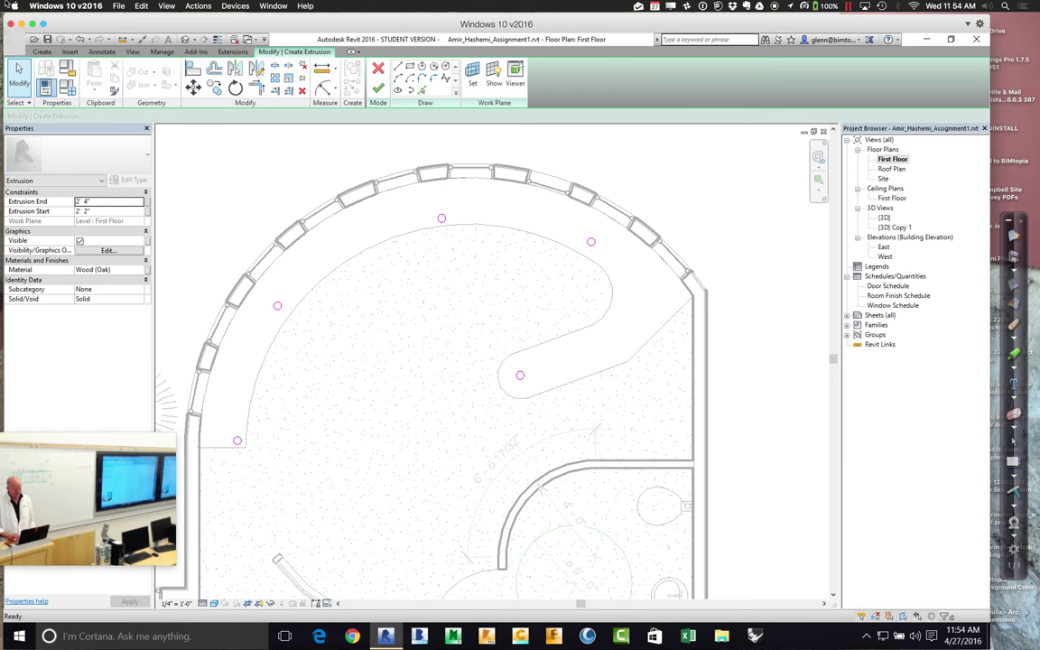
- Extrude the leg circles from 0' 0" to 2' 2" with the Metal - Aluminum material and finish the sketch
left_click(116, 214)
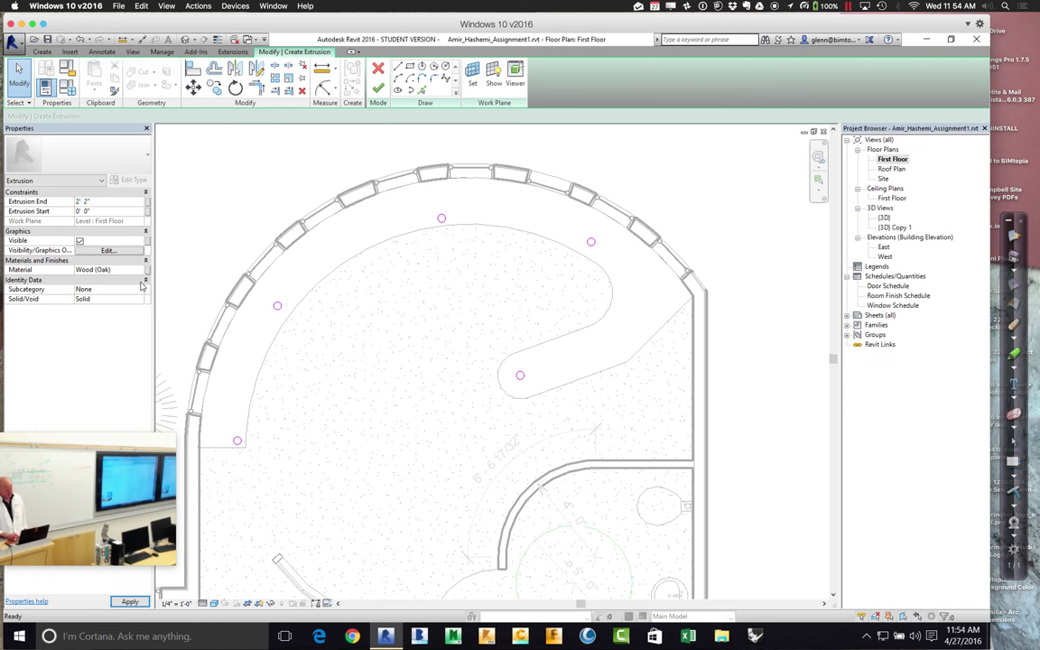
left_click(140, 272)
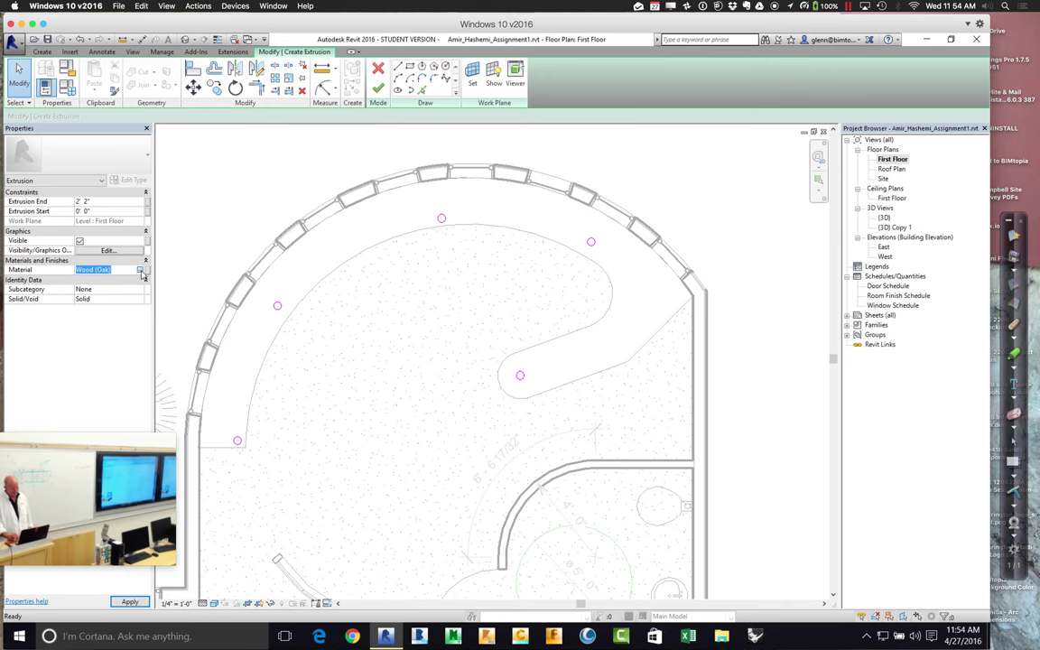
left_click(141, 271)
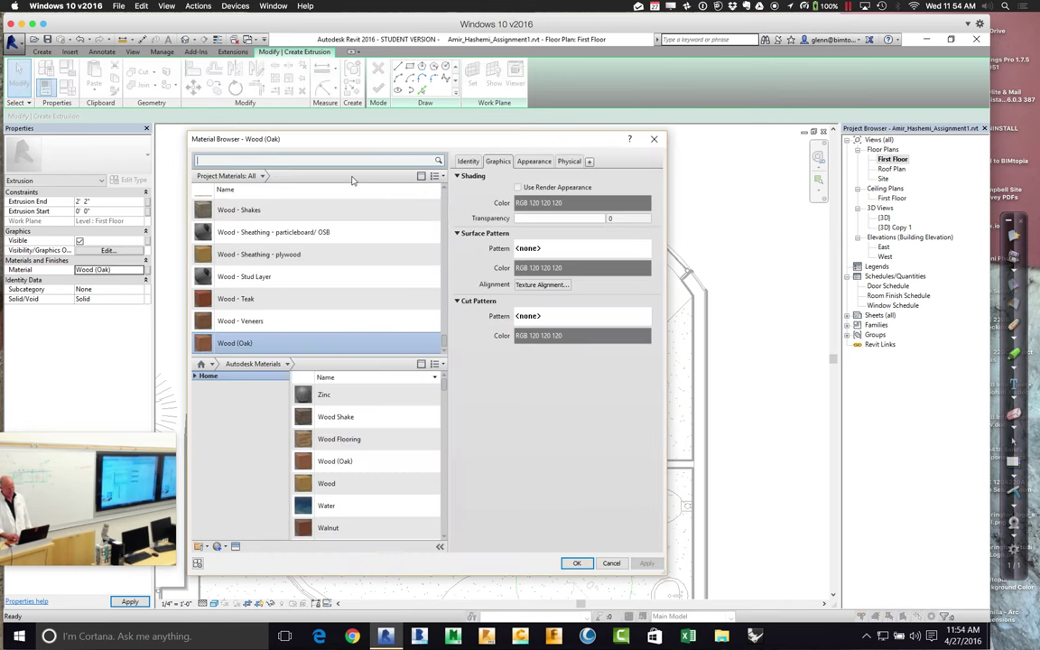
left_click(344, 163)
type("al")
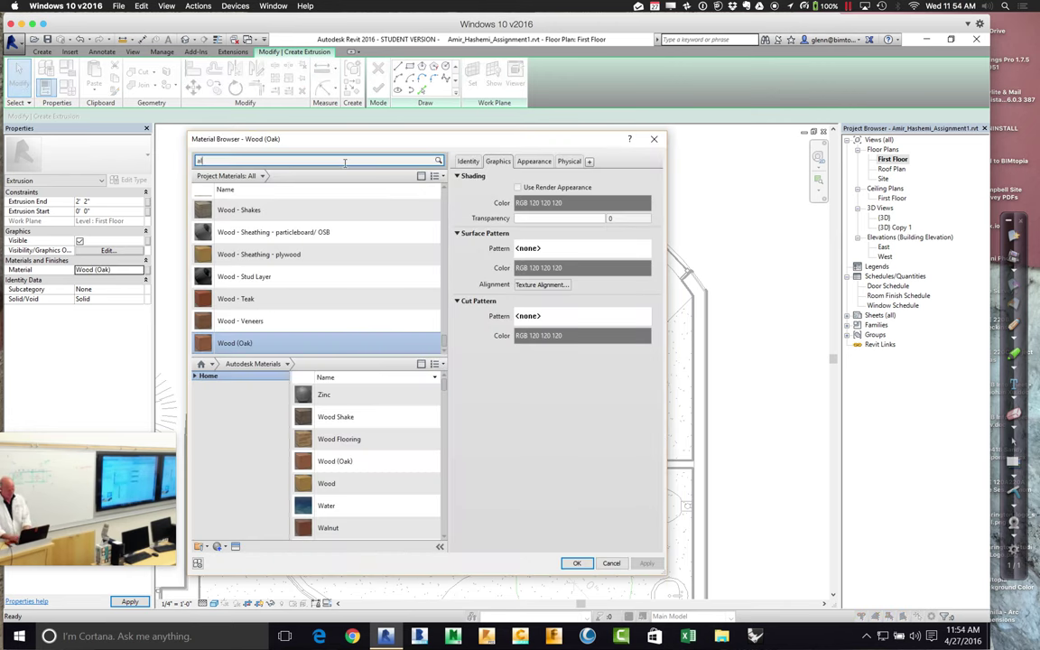
key("BackSpace")
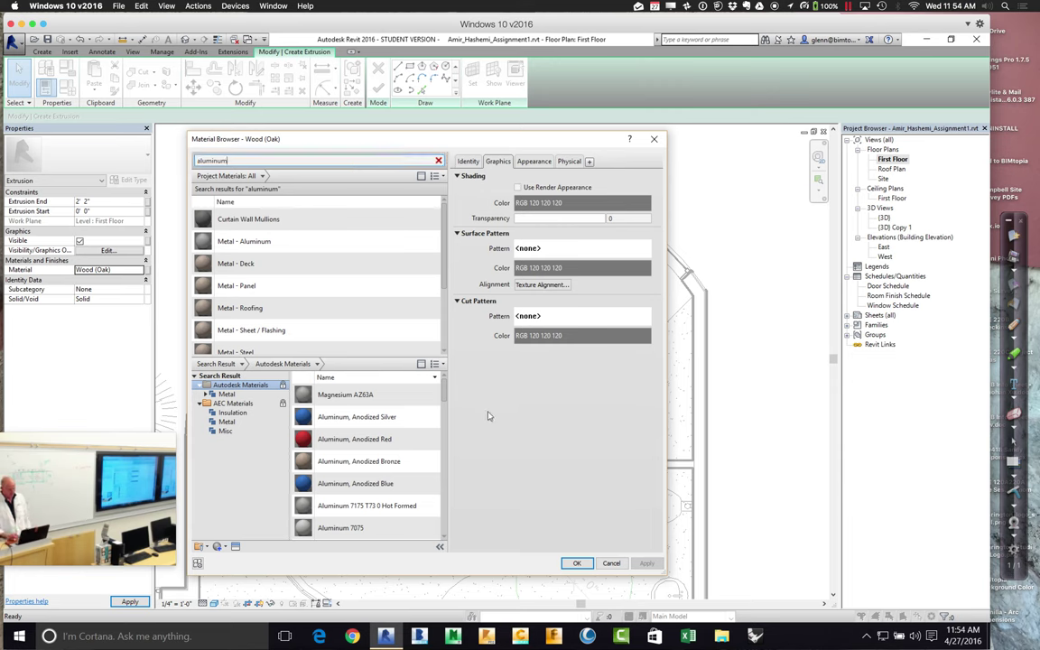
scroll(351, 341, "down", 1)
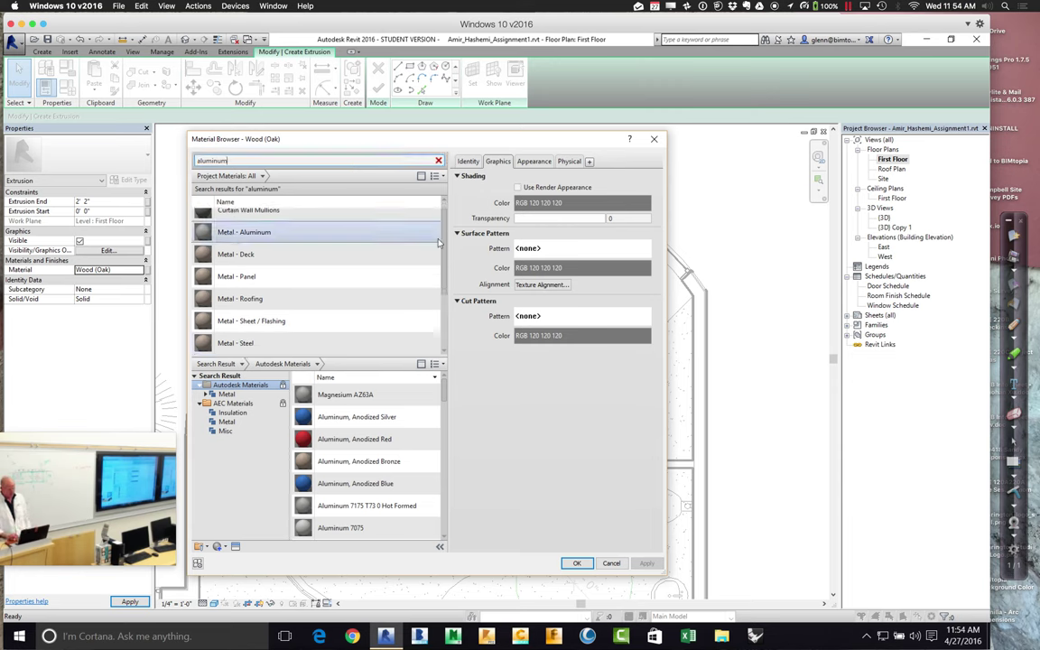
scroll(275, 237, "up", 1)
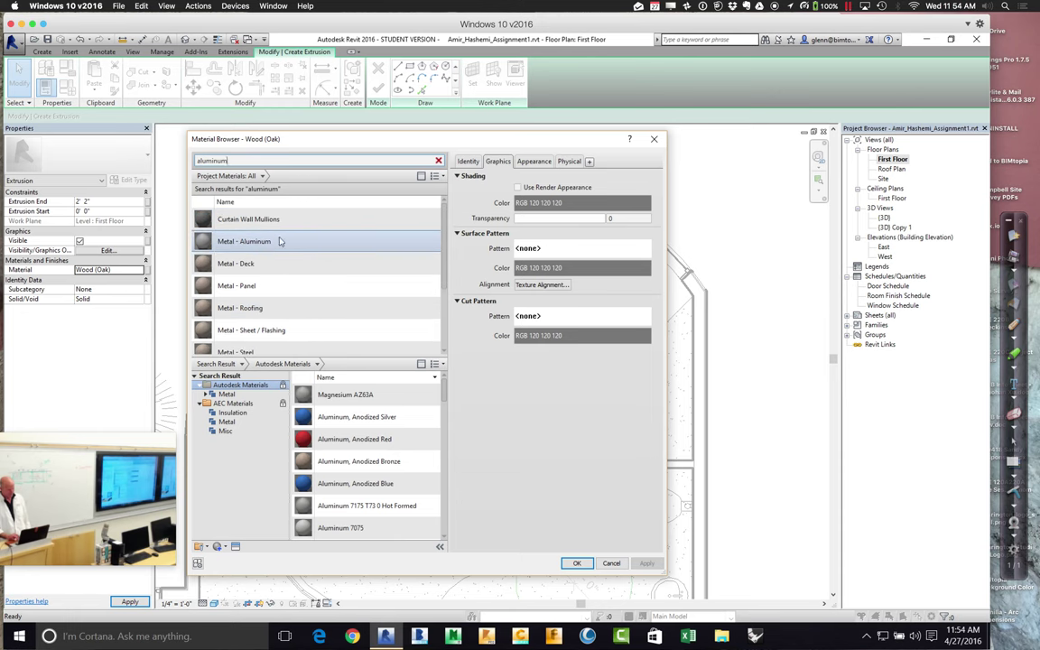
double_click(271, 241)
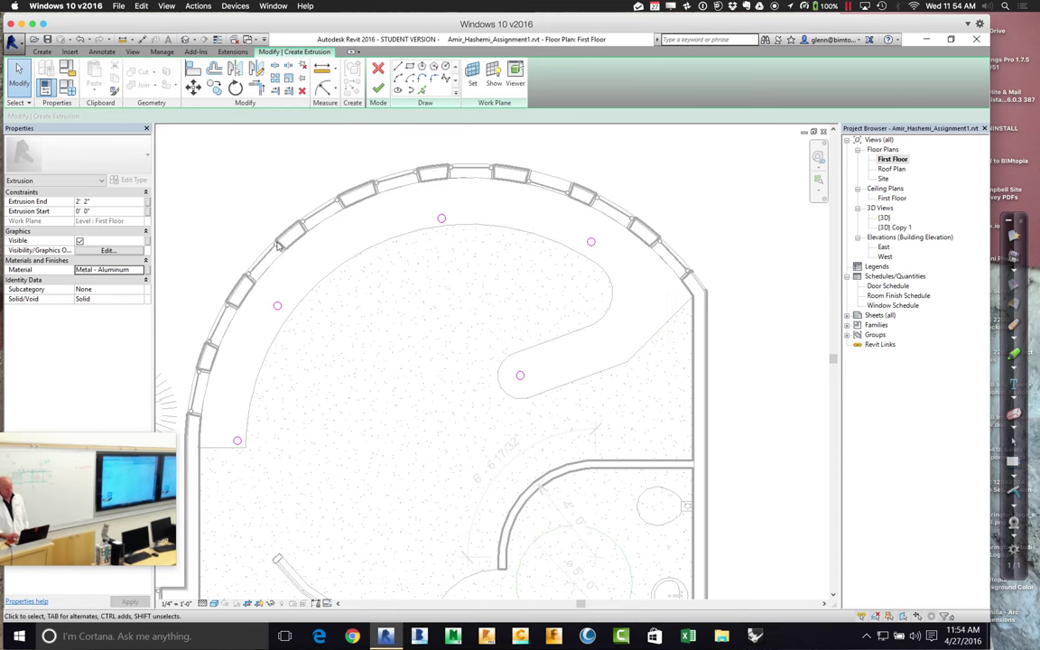
left_click(377, 88)
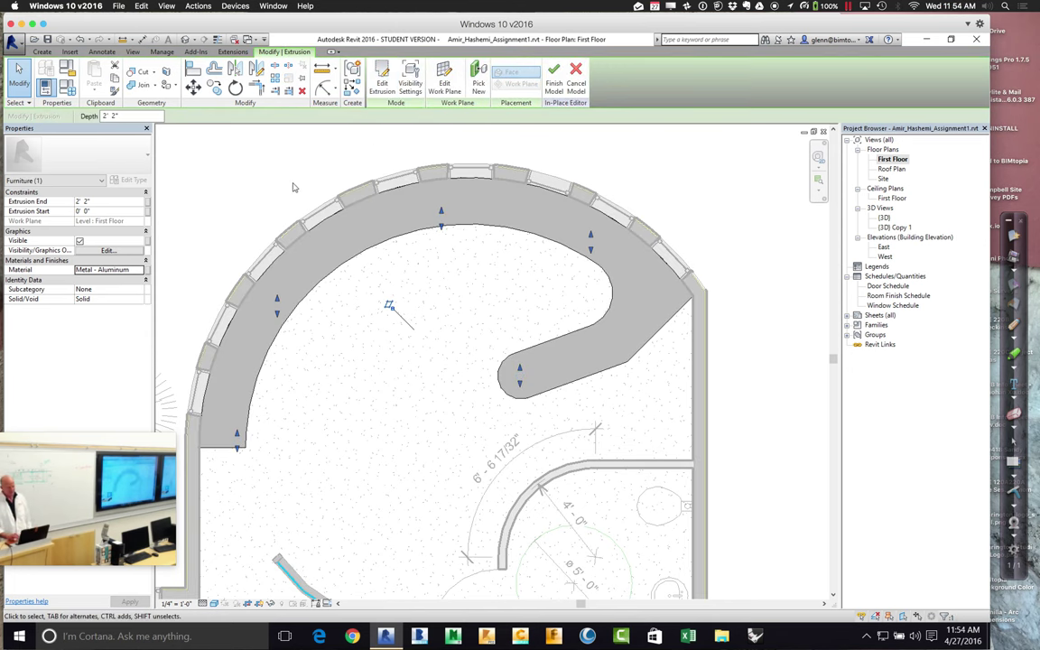
key("Escape")
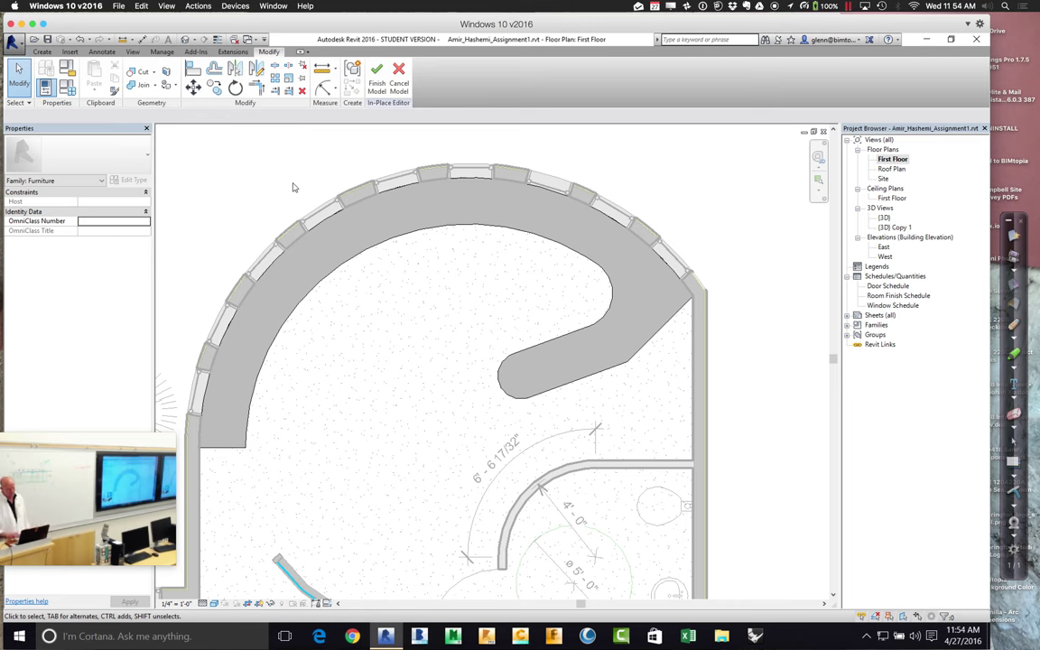
- Edit the countertop extrusion to cut a rectangular opening about 1'-0" by 6" in its curved upper part
left_click(418, 240)
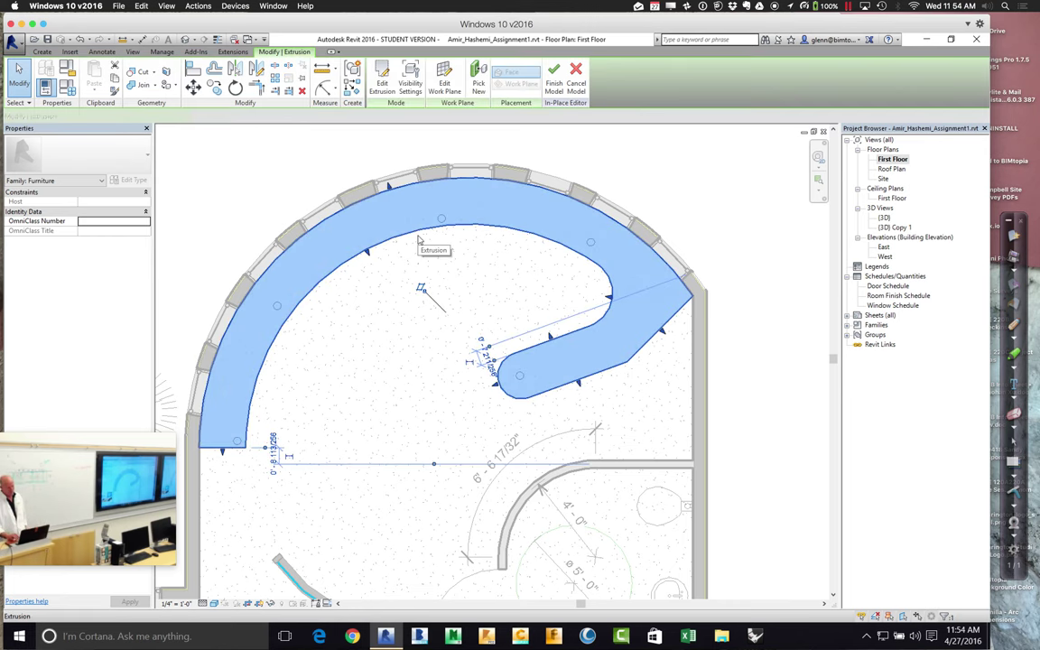
left_click(383, 87)
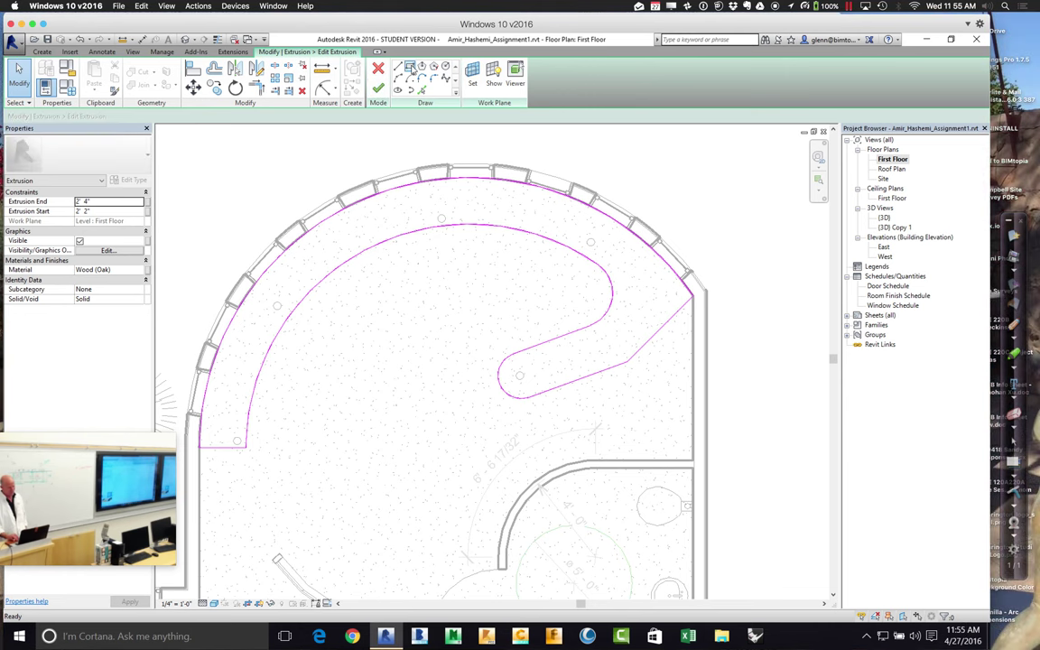
left_click(398, 67)
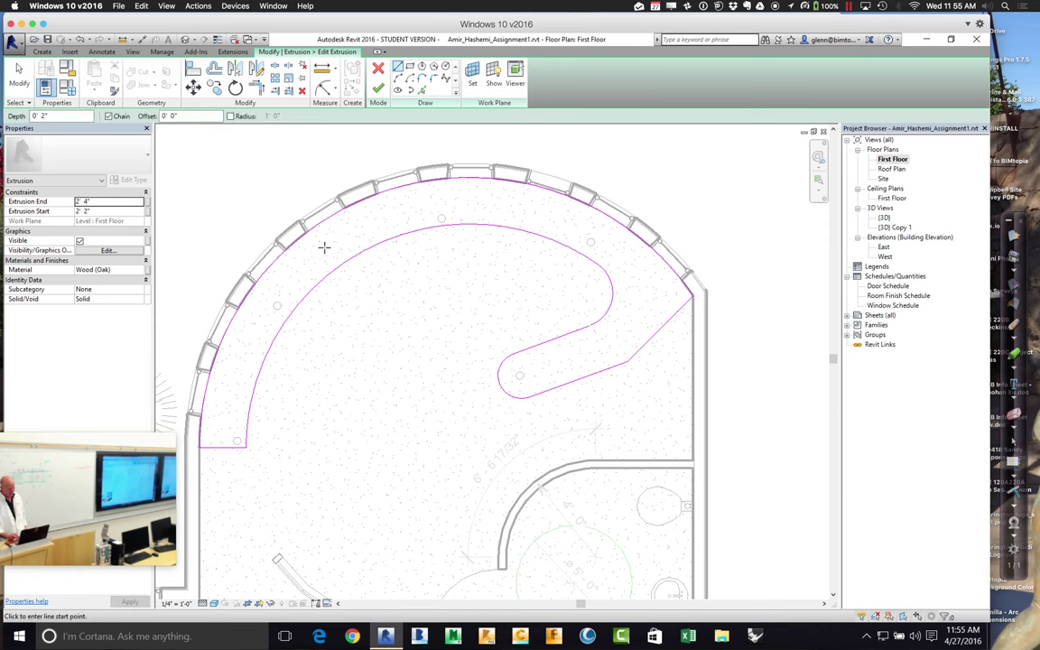
left_click(413, 81)
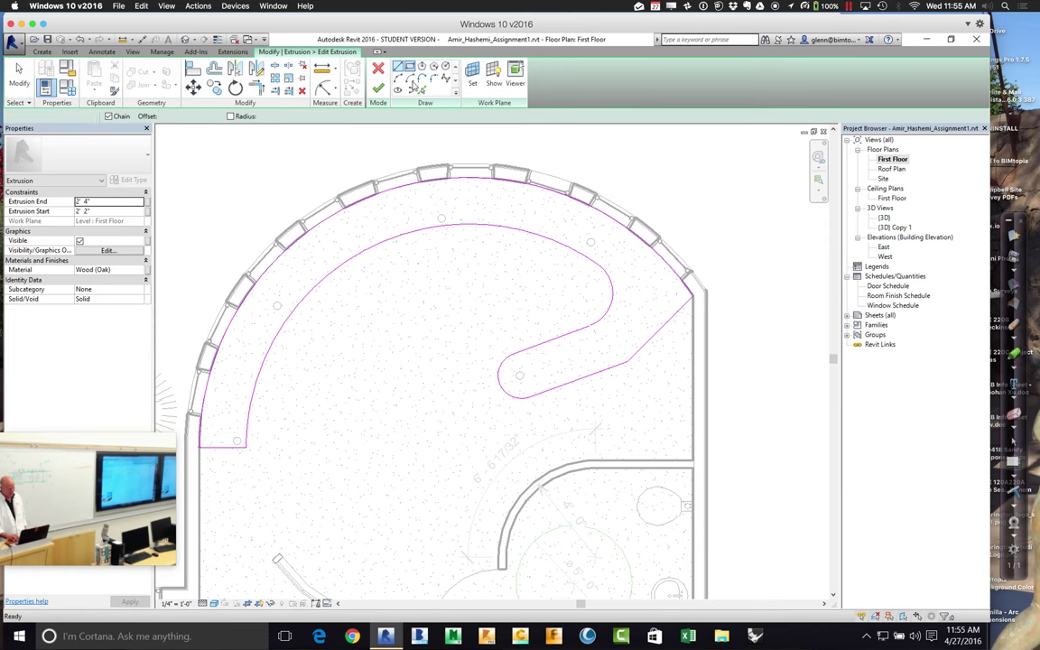
left_click(340, 232)
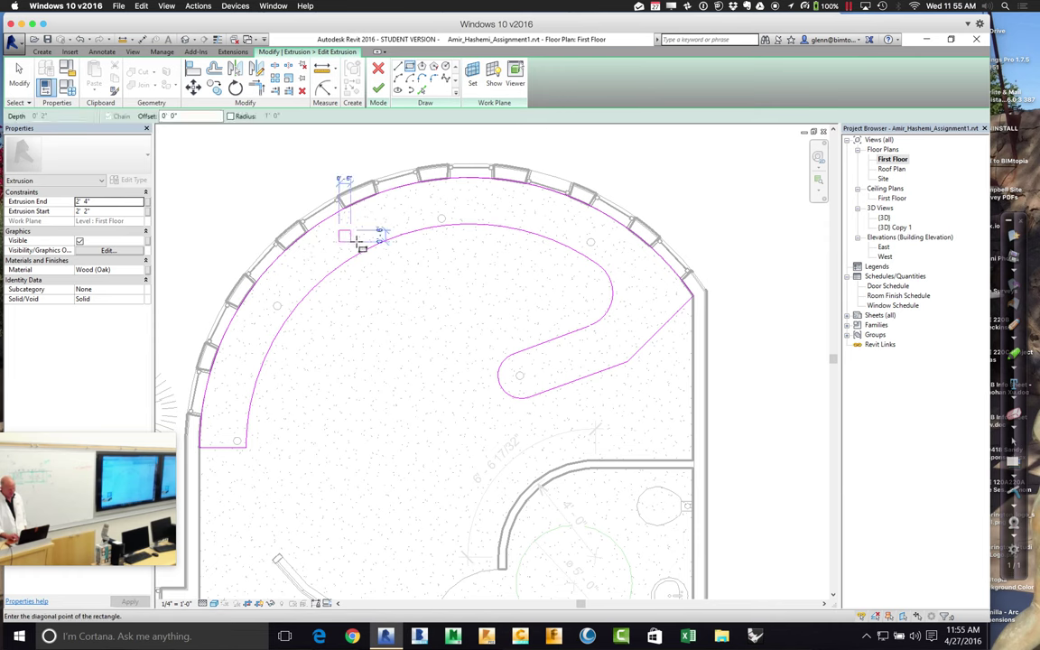
left_click(362, 242)
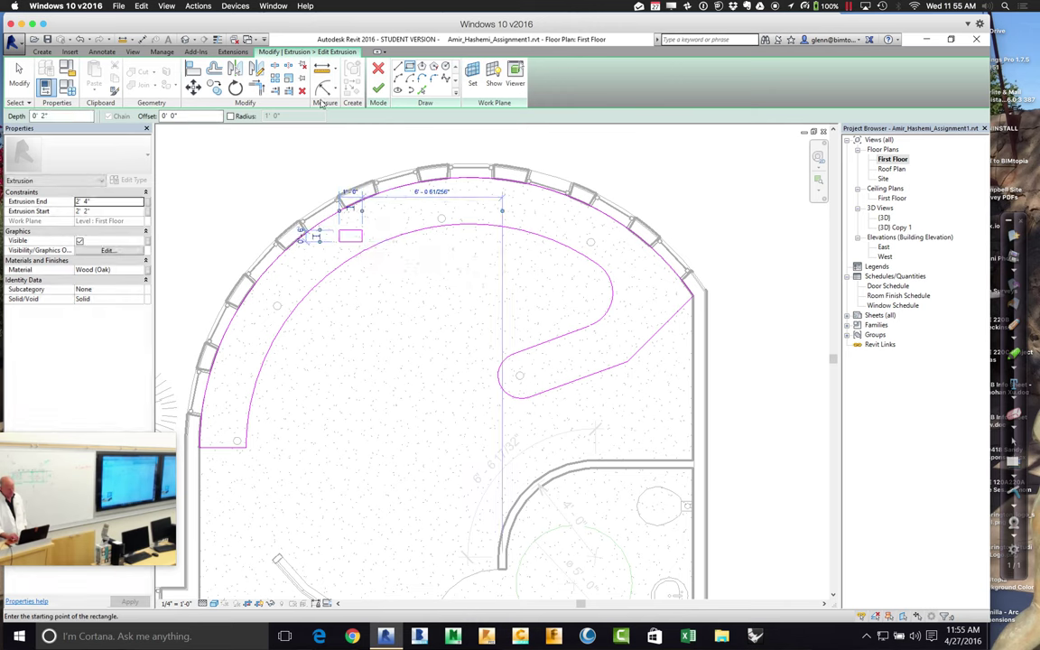
left_click(377, 88)
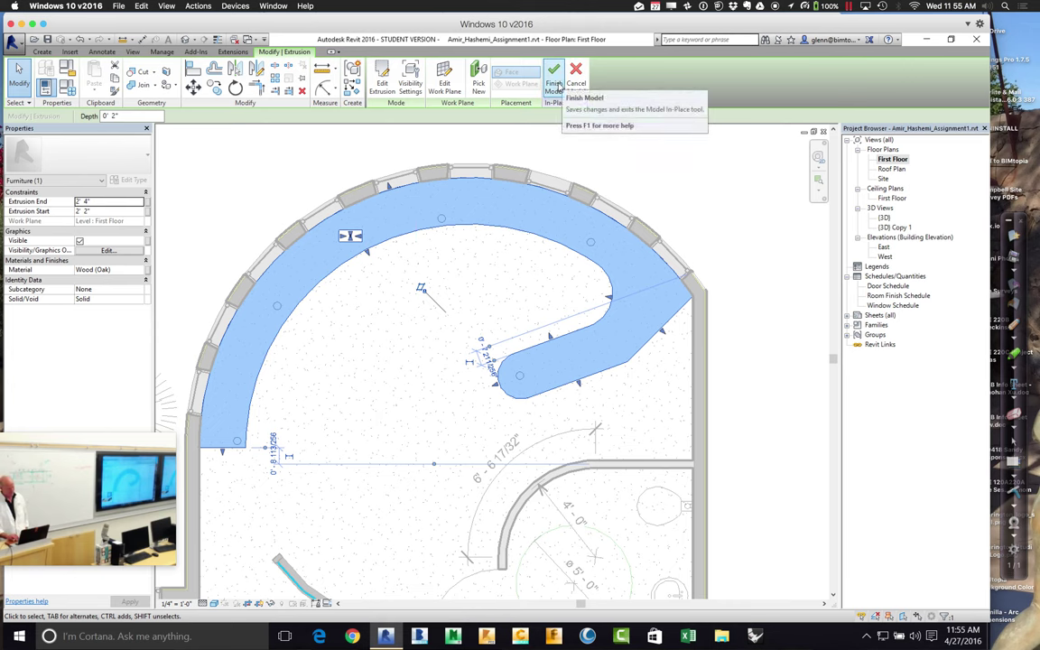
- Delete the rectangular opening from the countertop extrusion's sketch and finish the edit
left_click(382, 80)
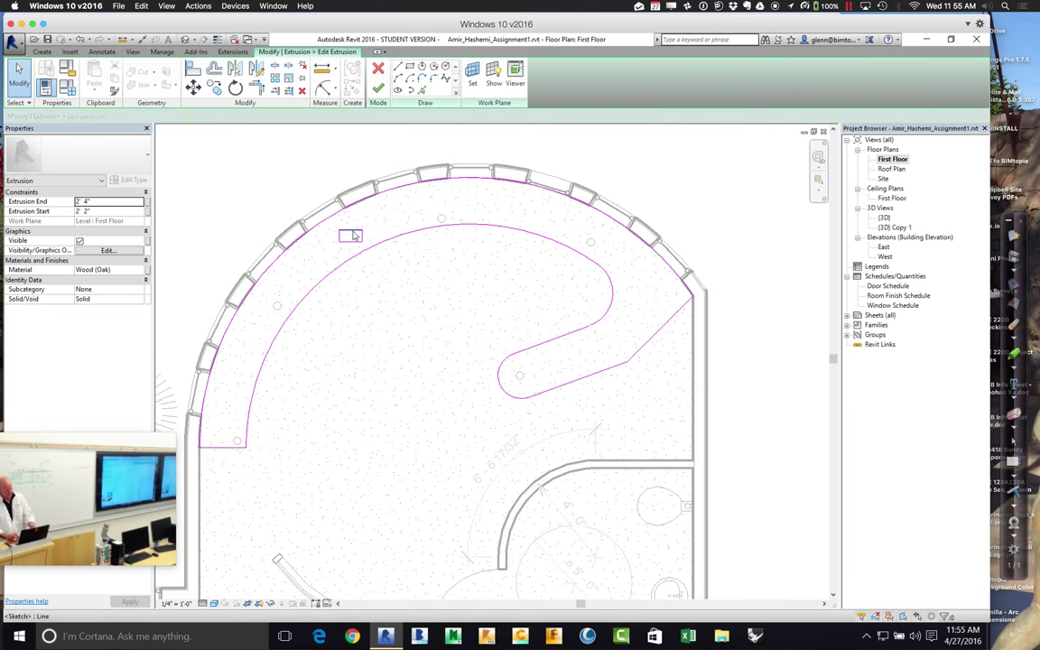
key("Tab")
left_click(353, 236)
key("Escape")
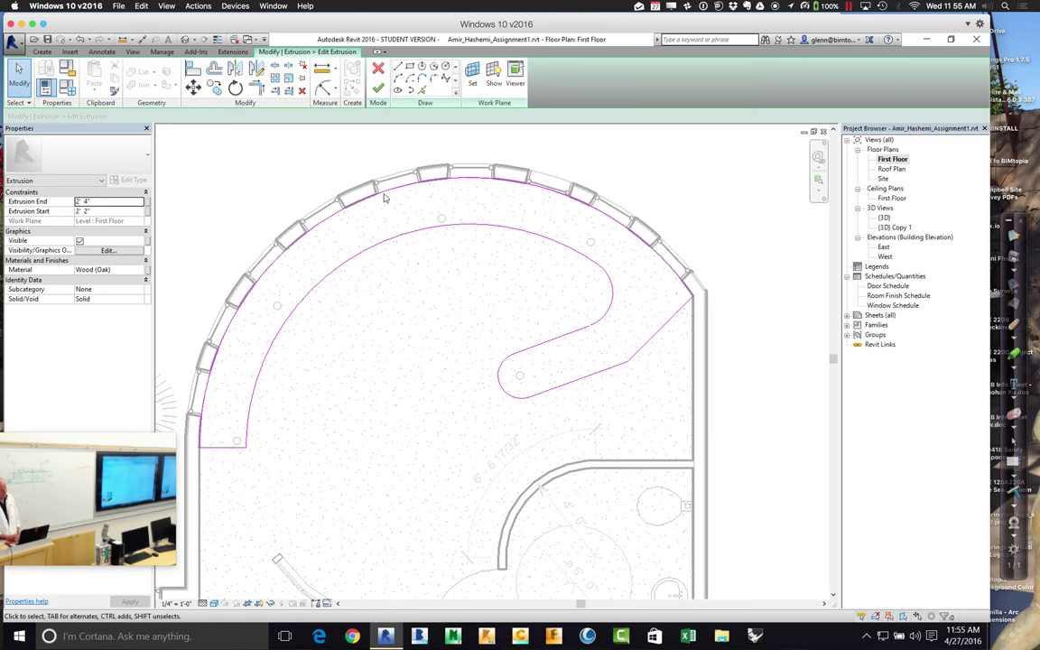
left_click(377, 87)
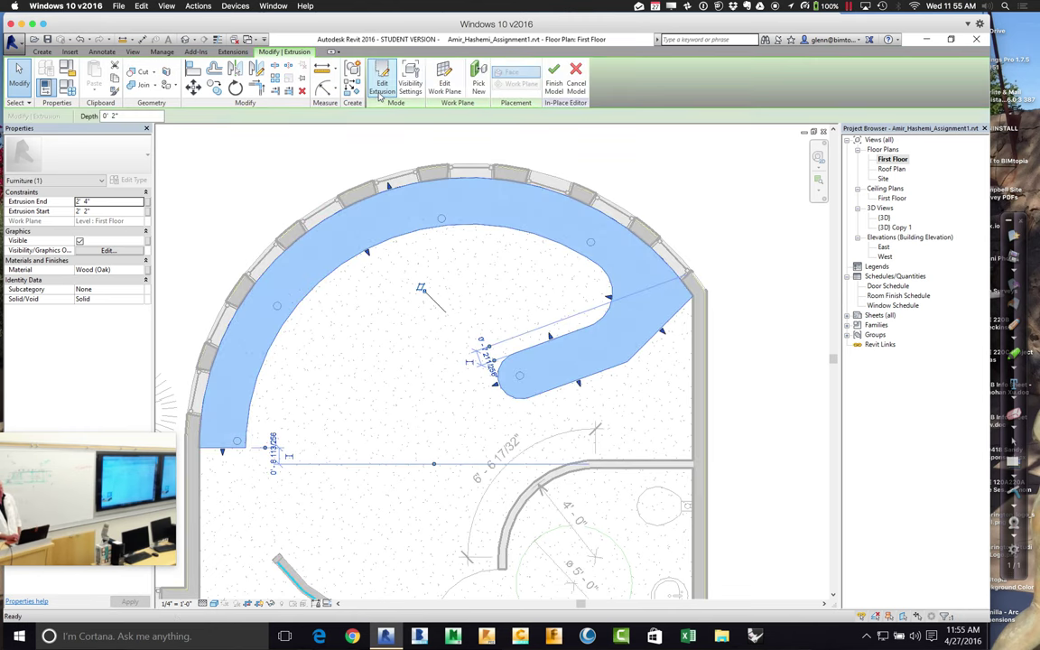
- Finish the in-place furniture model and open the {3D} Copy 1 view to check the desk
left_click(302, 178)
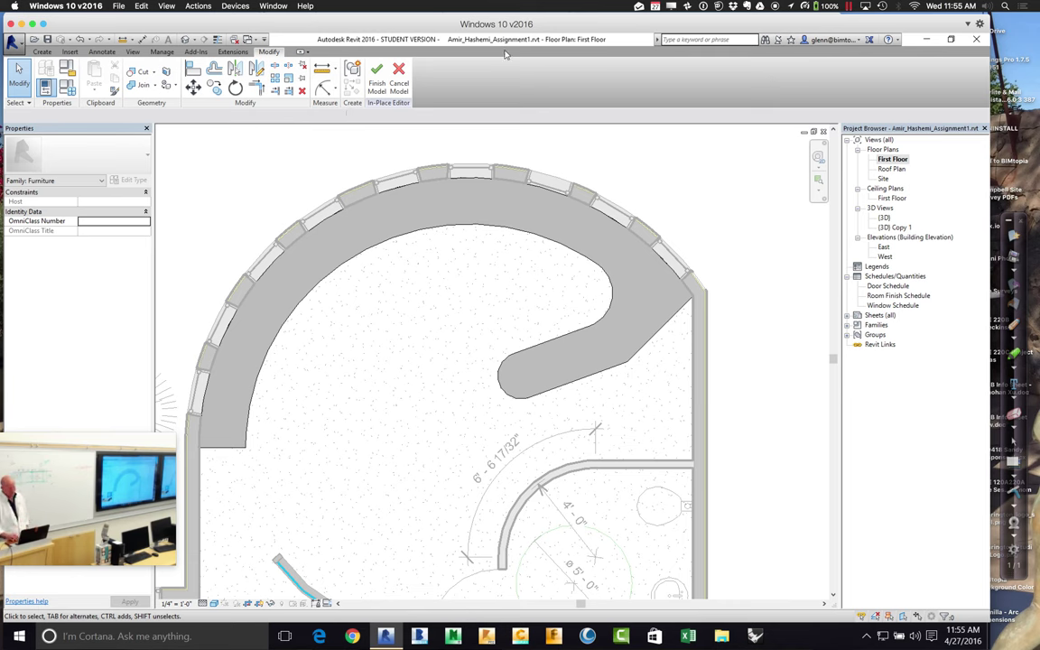
left_click(375, 77)
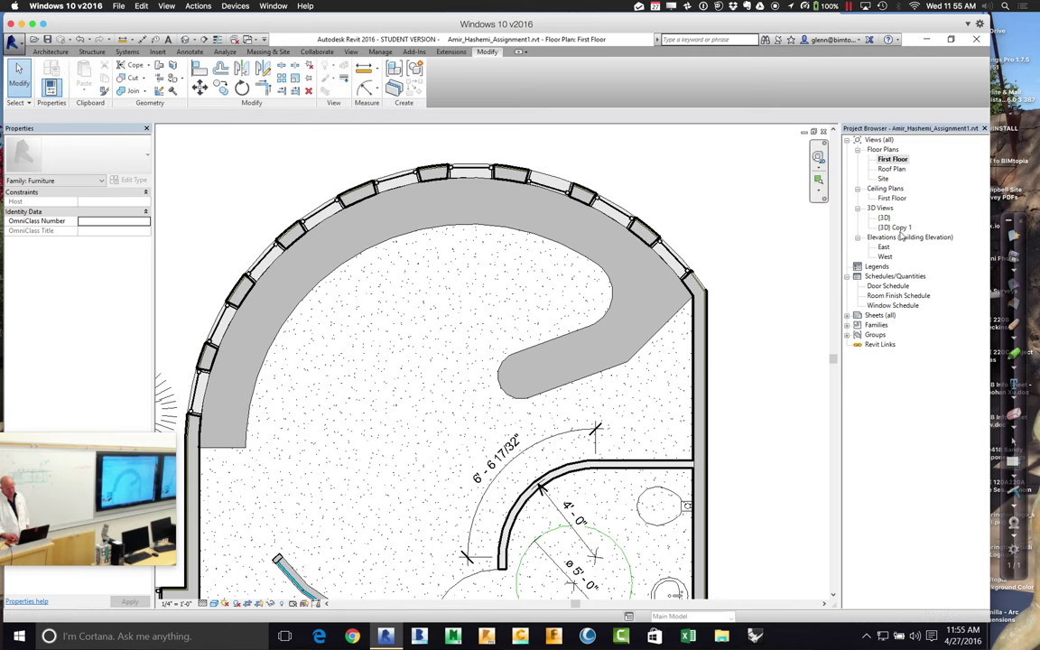
double_click(895, 227)
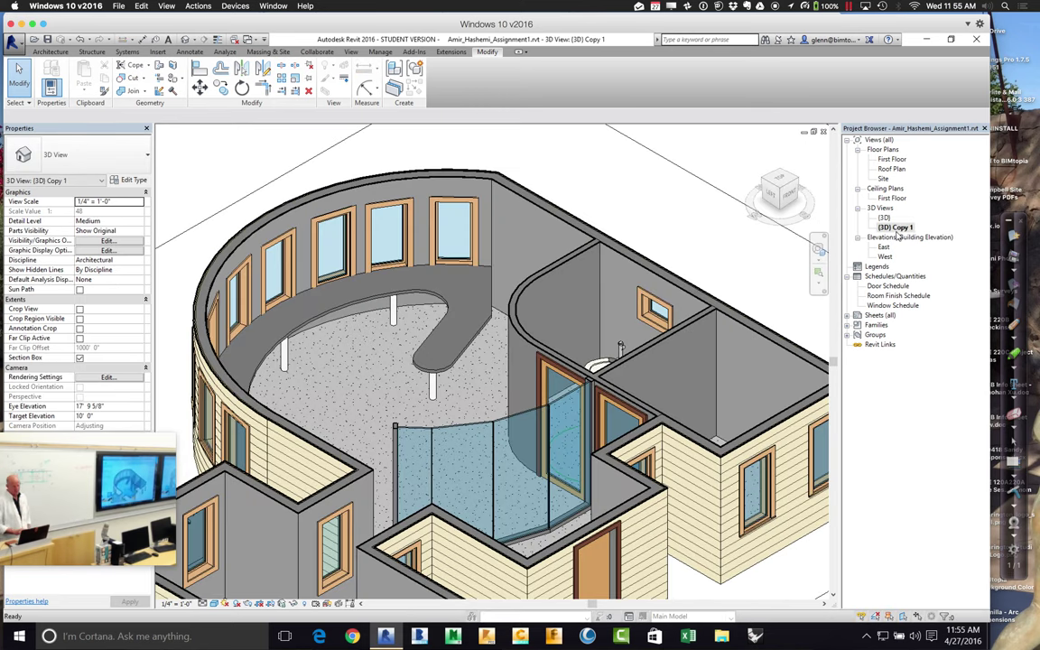
- In the First Floor plan, start placing a component and choose the Chair-Task Arms type by searching for "chair"
double_click(892, 159)
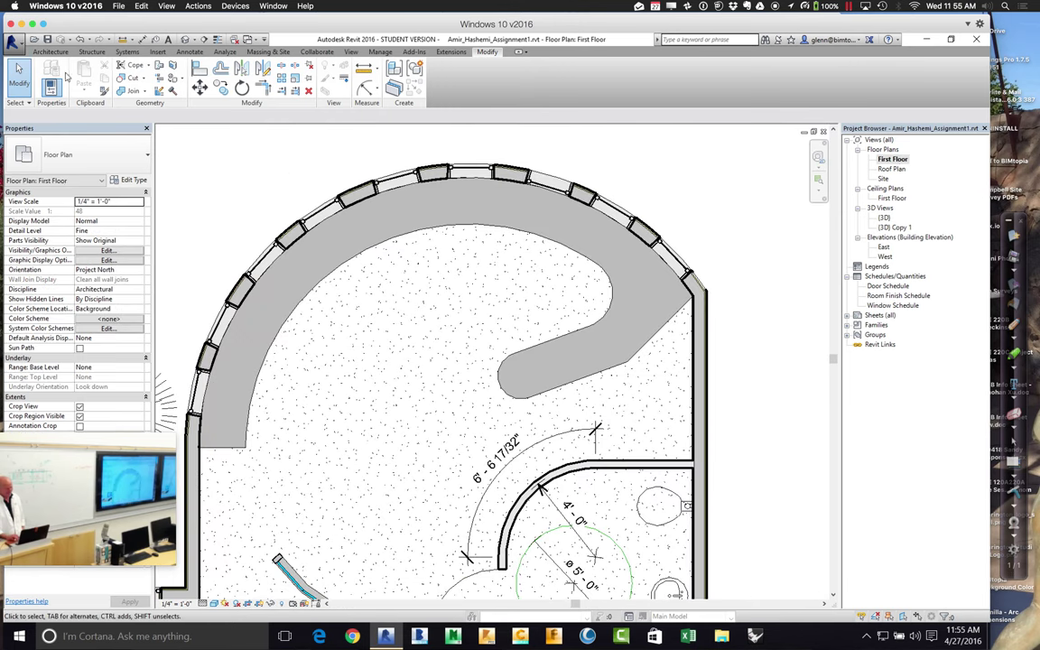
left_click(56, 51)
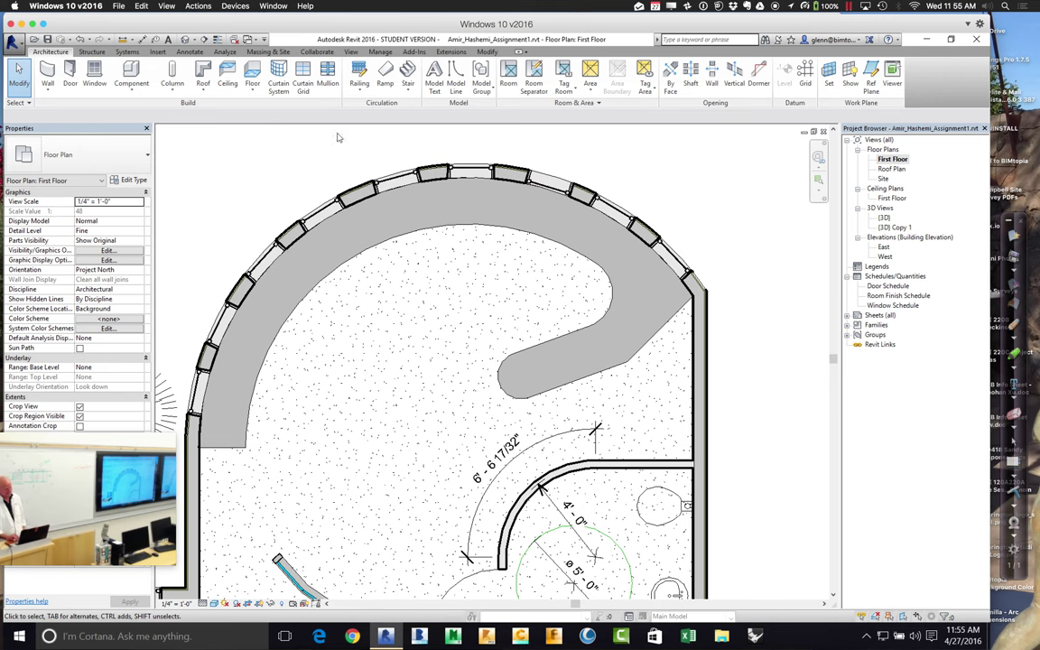
left_click(130, 74)
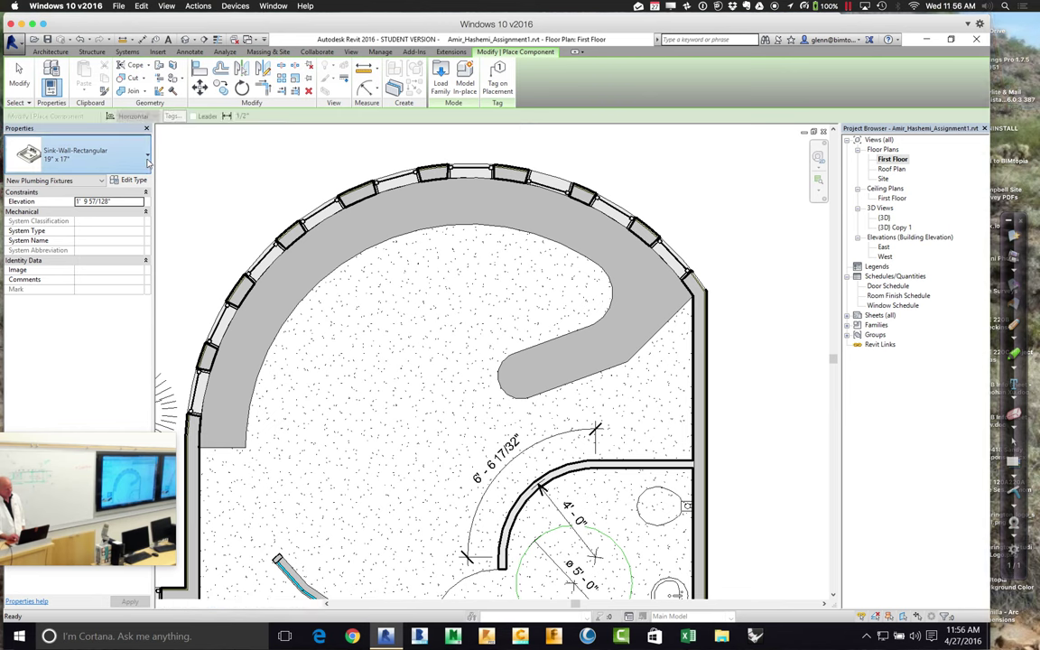
left_click(146, 159)
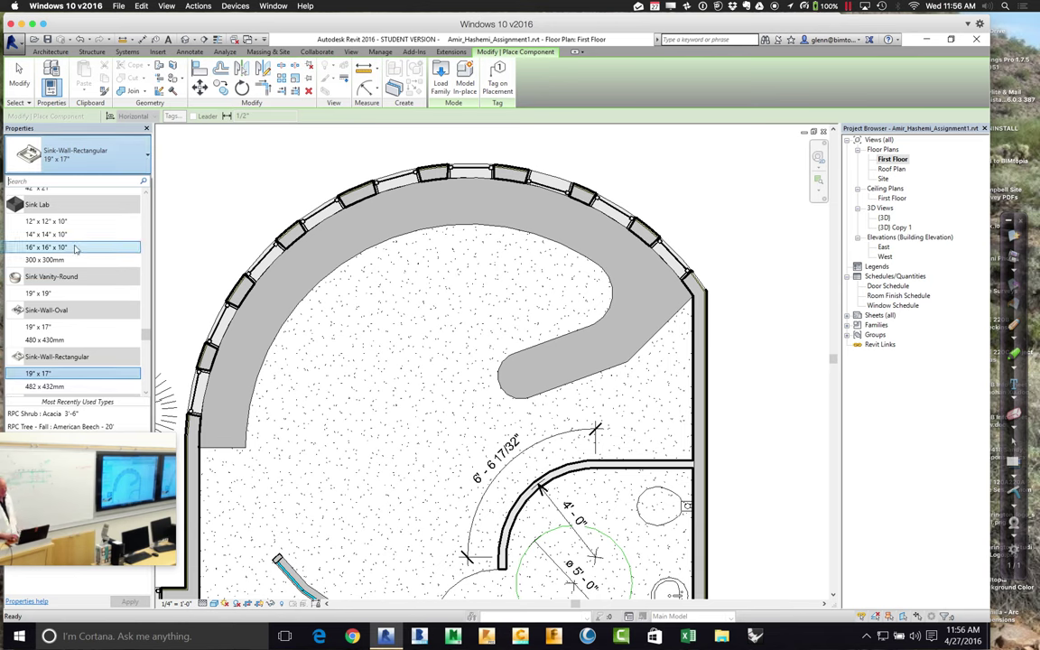
left_click_drag(147, 335, 157, 303)
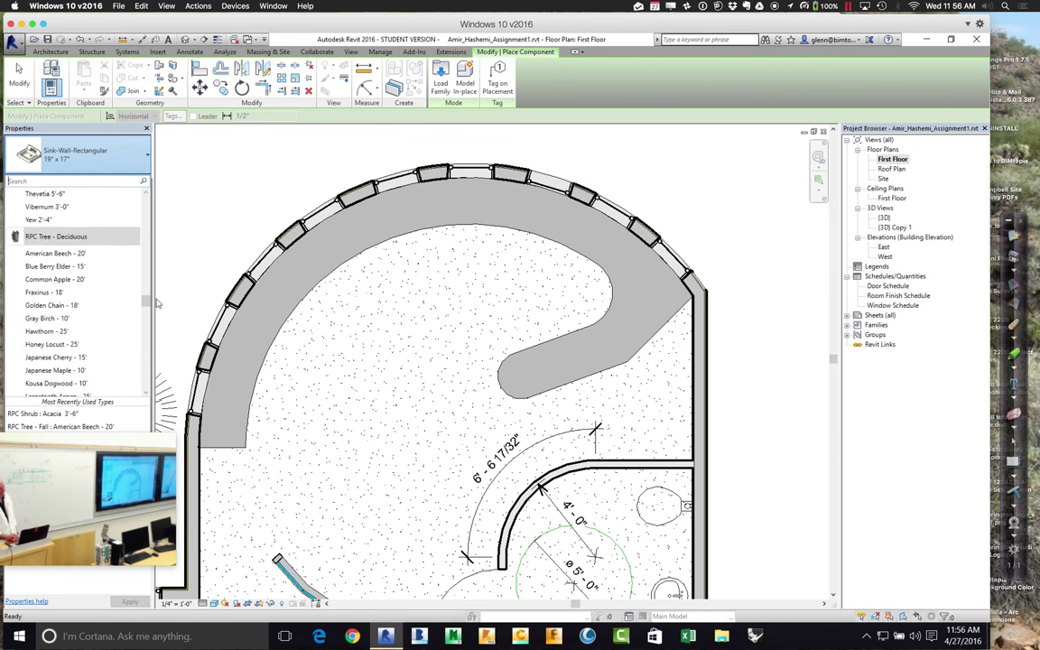
left_click(75, 181)
type("chai")
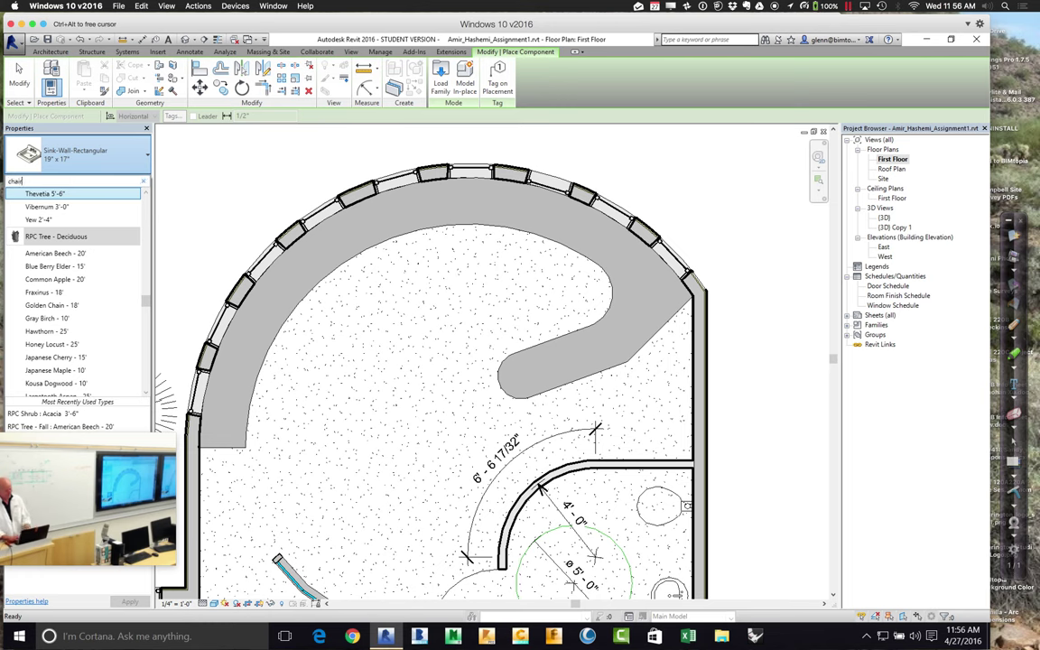
type("r")
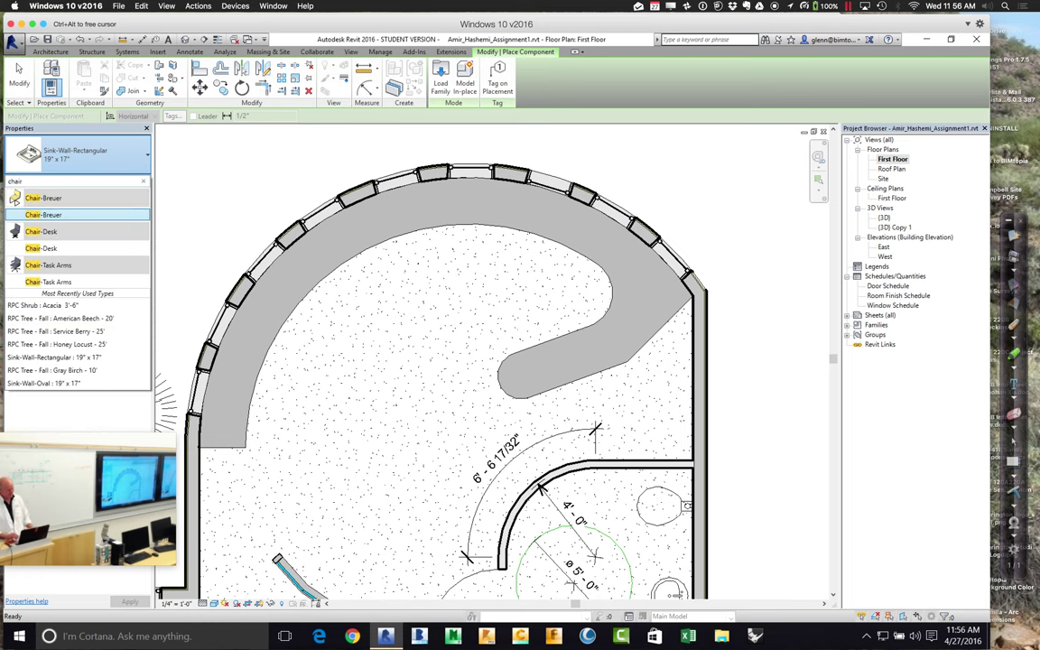
left_click(86, 282)
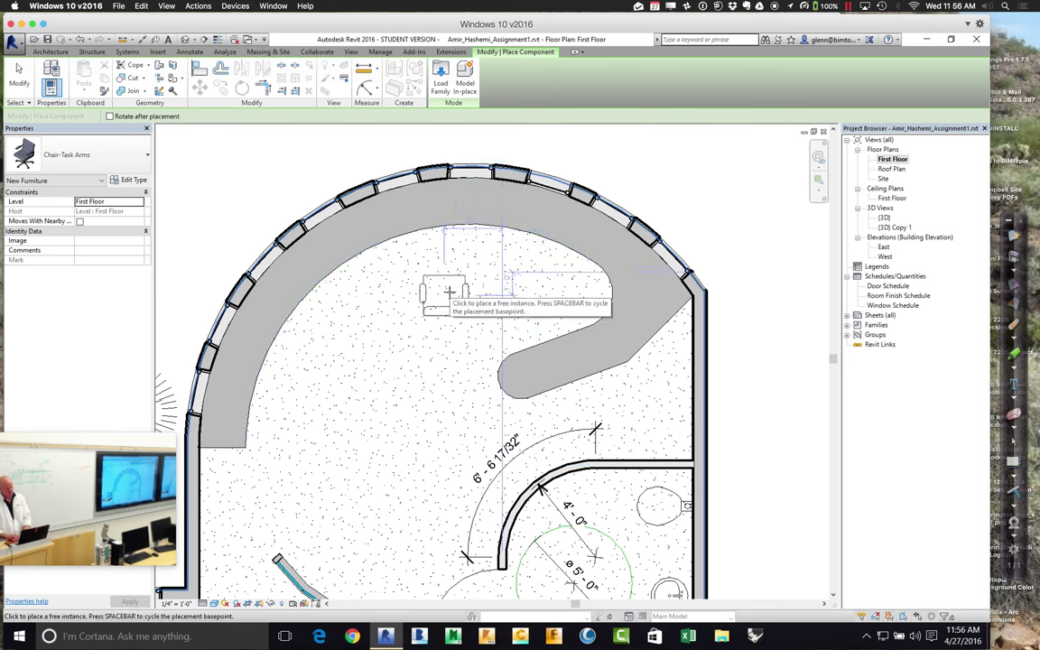
- Place four task chairs facing the curved desk: one at its top, two along its left side and one below its inner arm
key("space")
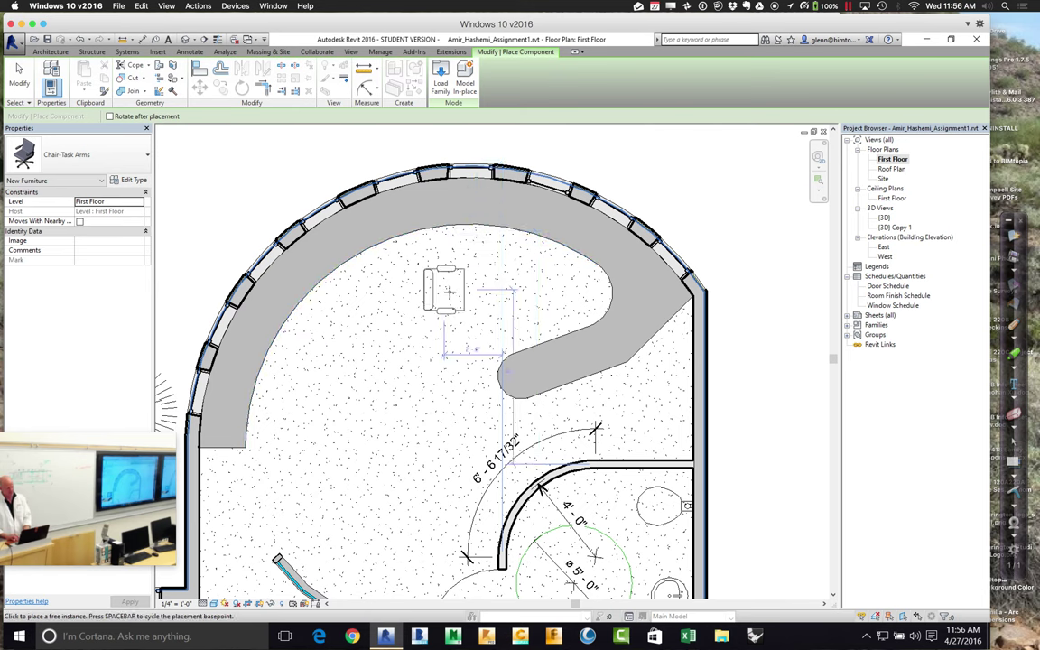
key("space")
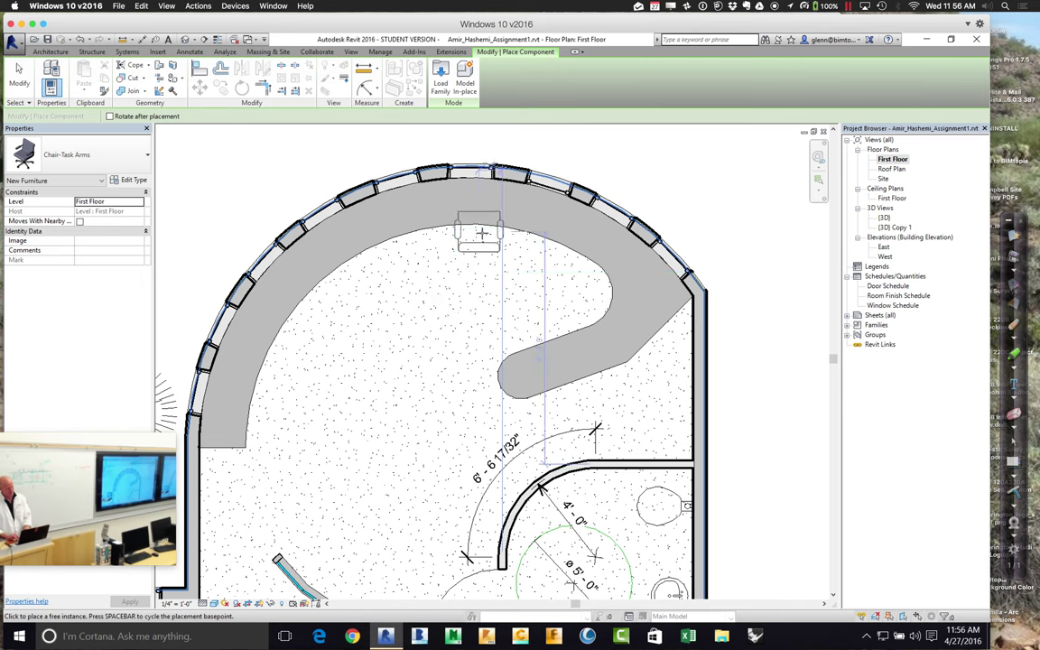
left_click(481, 233)
key("space")
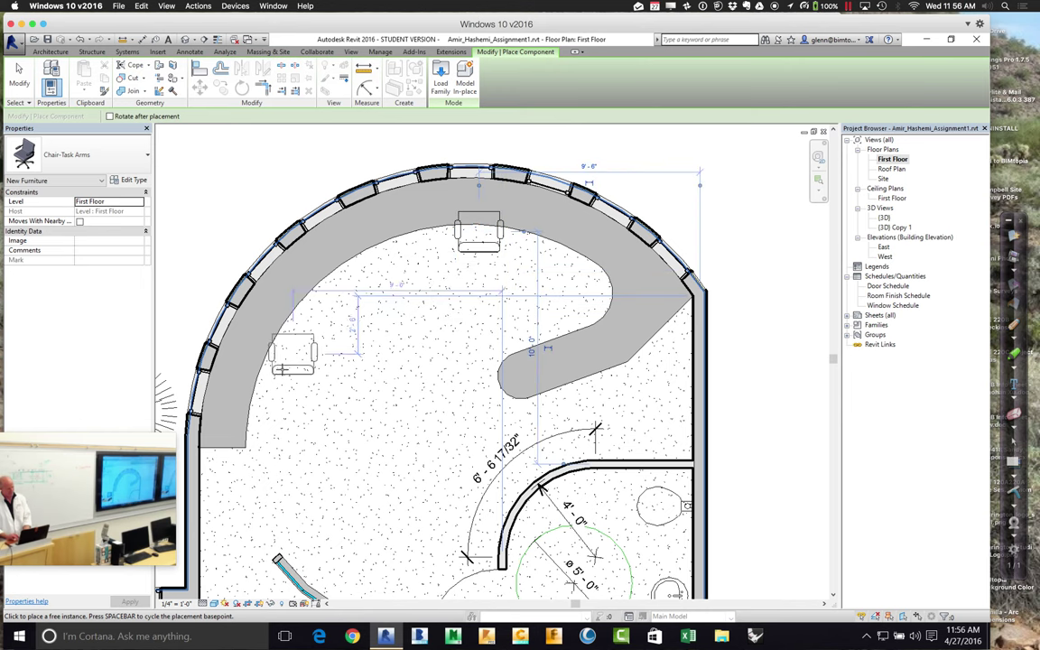
key("space")
left_click(263, 391)
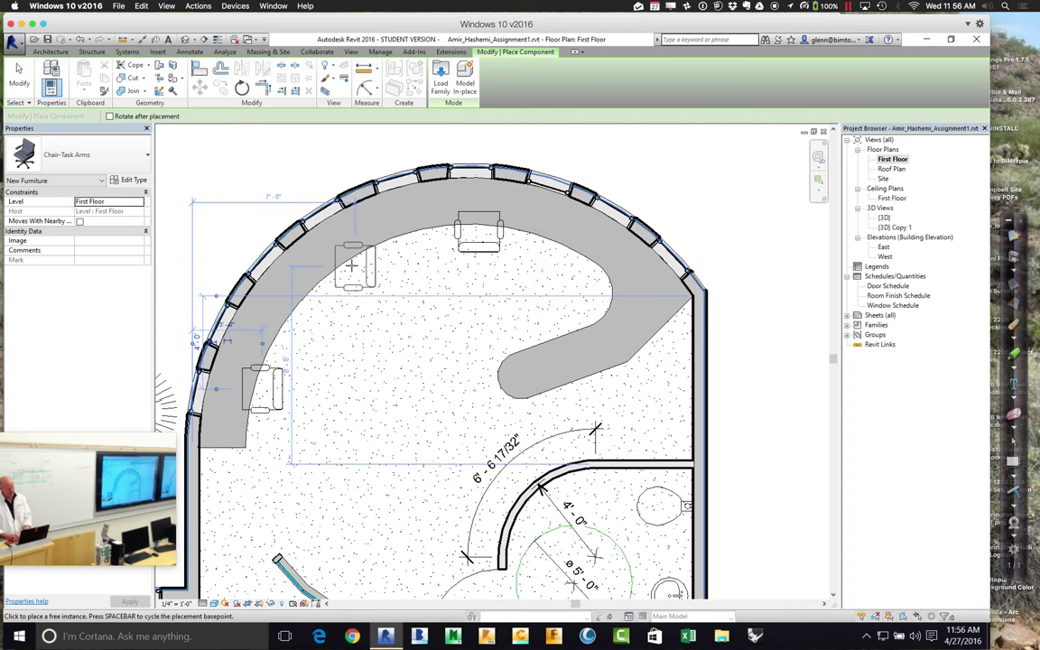
left_click(338, 264)
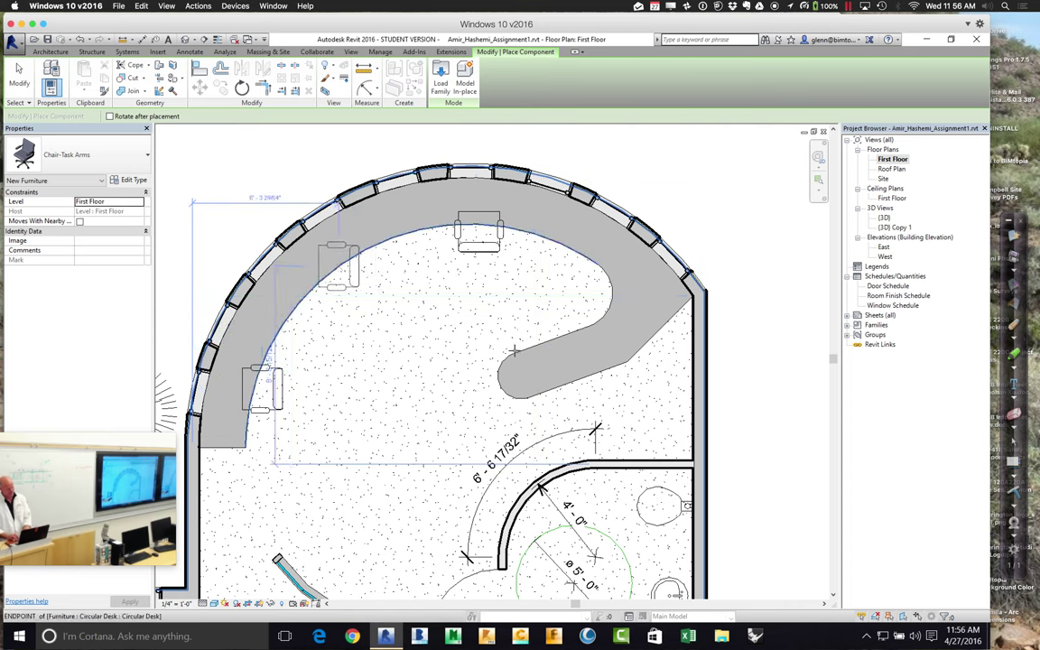
key("space")
left_click(607, 398)
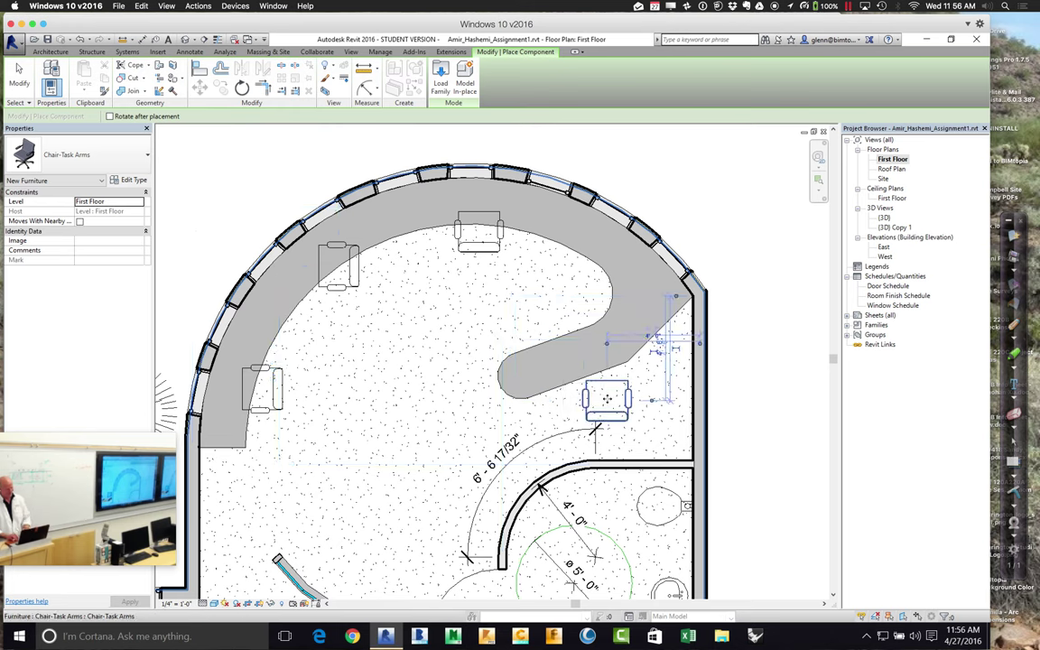
left_click(18, 80)
- Rotate the lowest chair on the desk's left side clockwise so it faces the curved countertop squarely
left_click(280, 386)
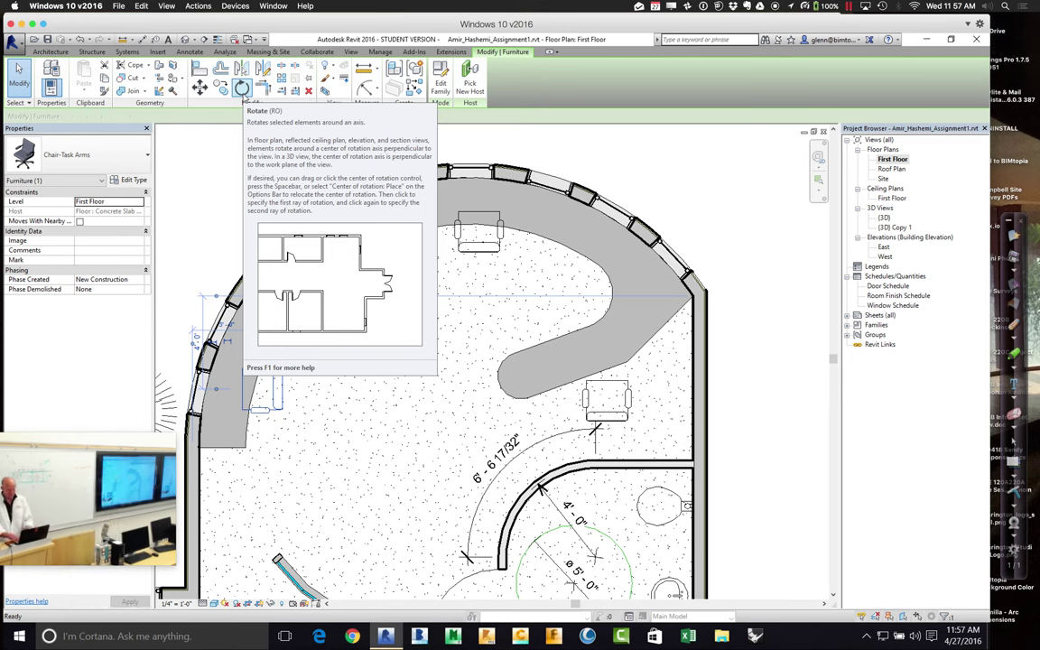
key("Escape")
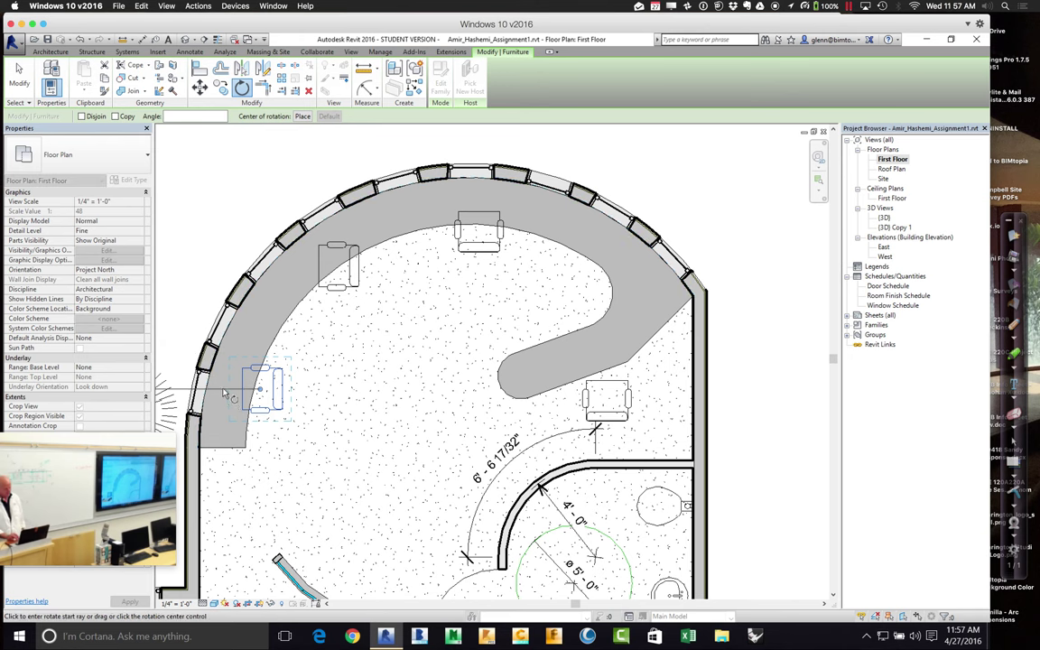
left_click(223, 391)
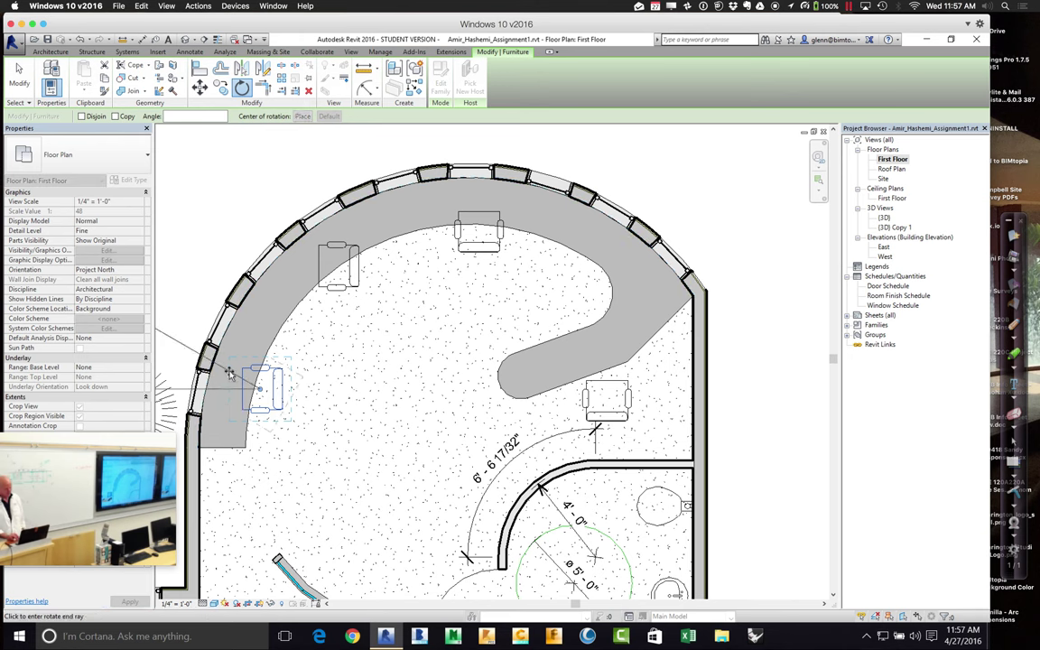
left_click(298, 339)
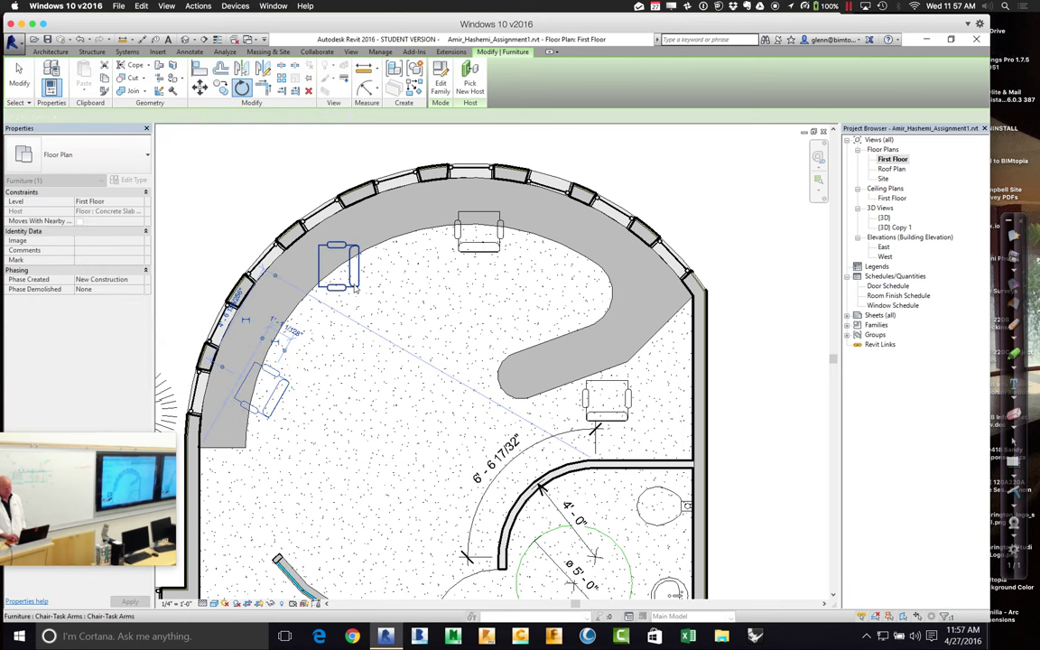
- Rotate the chair at the desk's upper-left curve clockwise so it faces the countertop edge
left_click(355, 289)
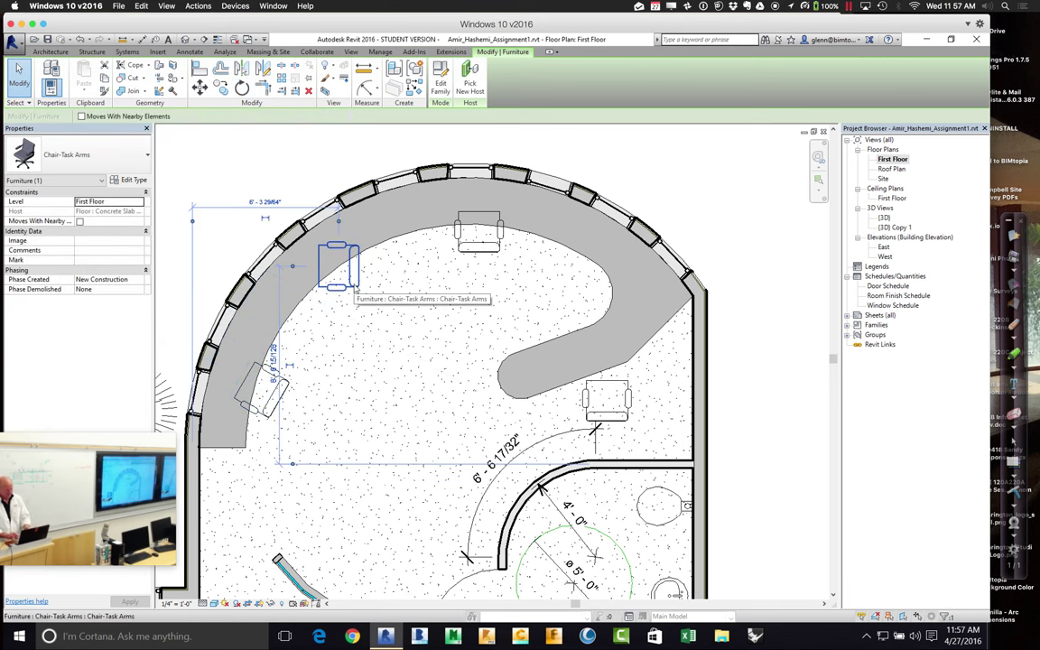
key("r")
key("o")
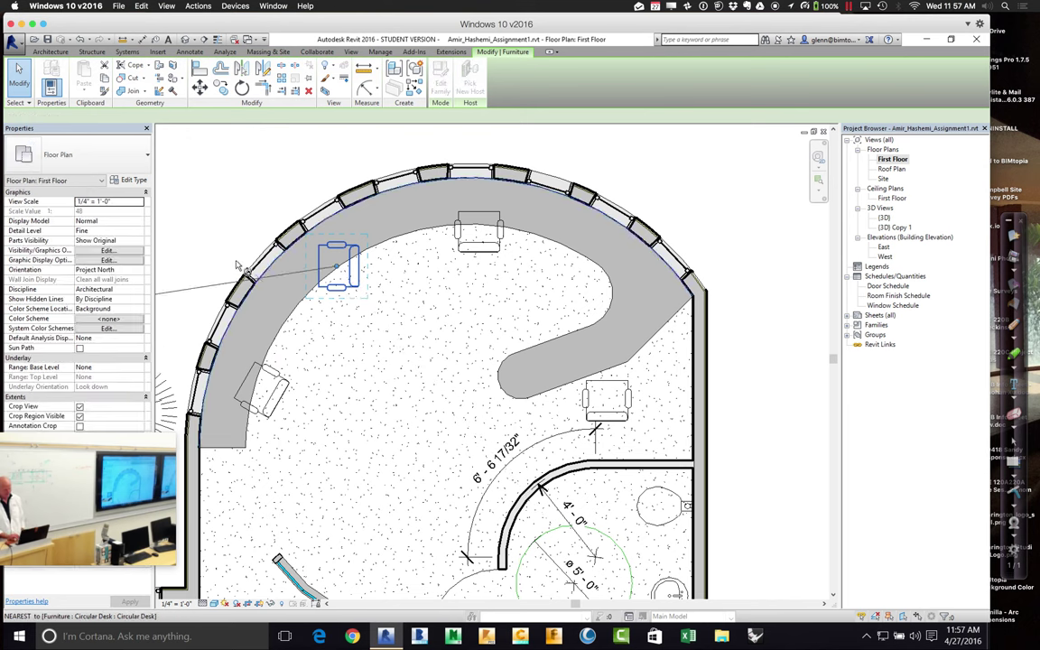
left_click(209, 244)
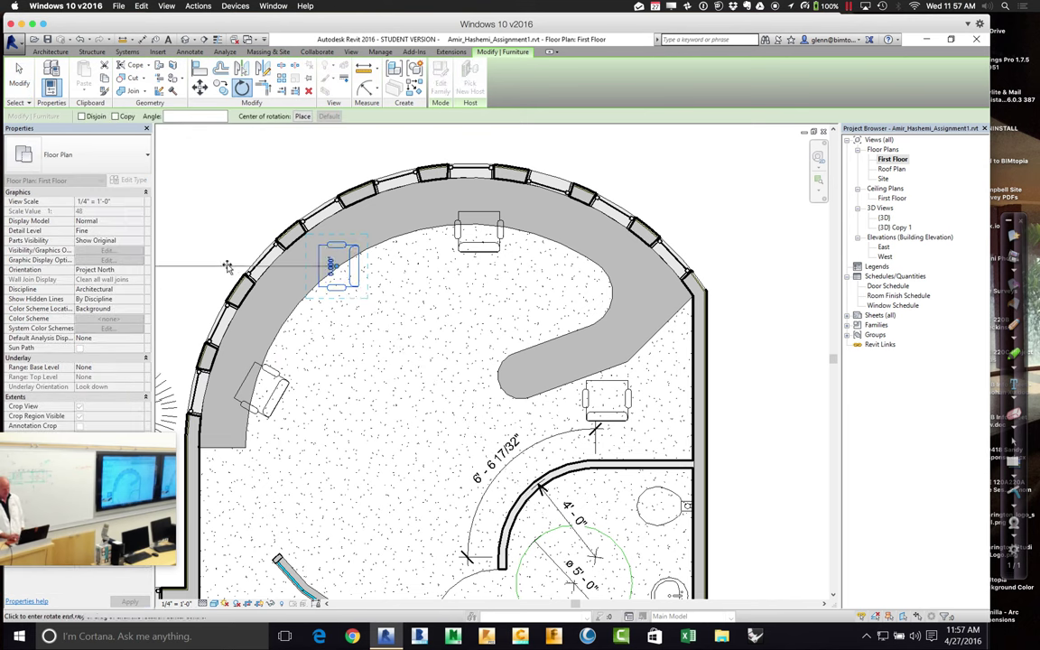
left_click(270, 198)
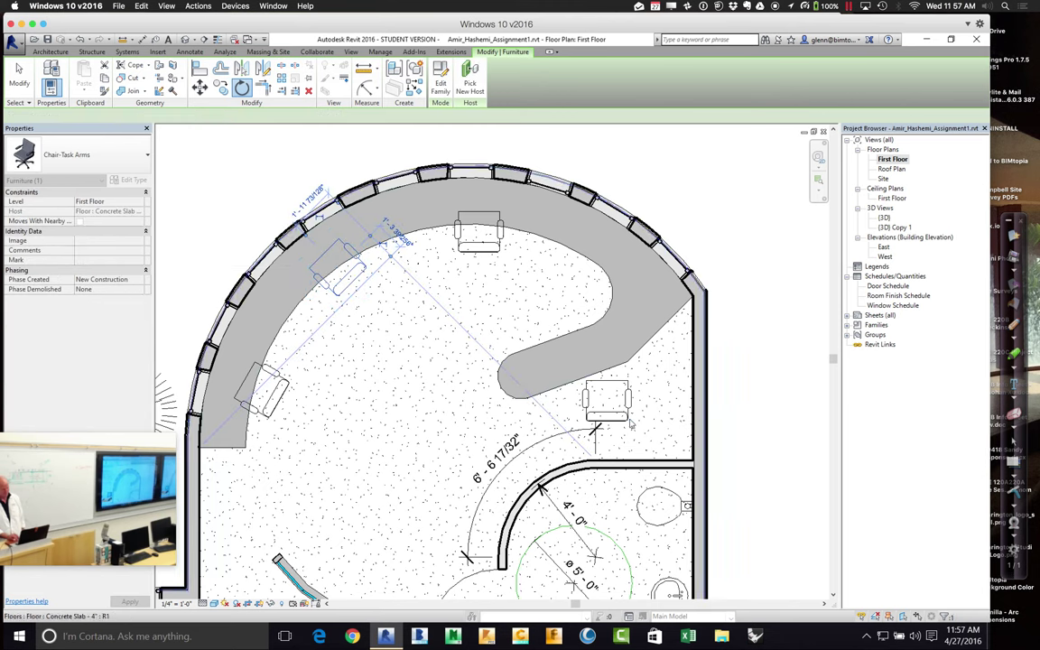
key("Escape")
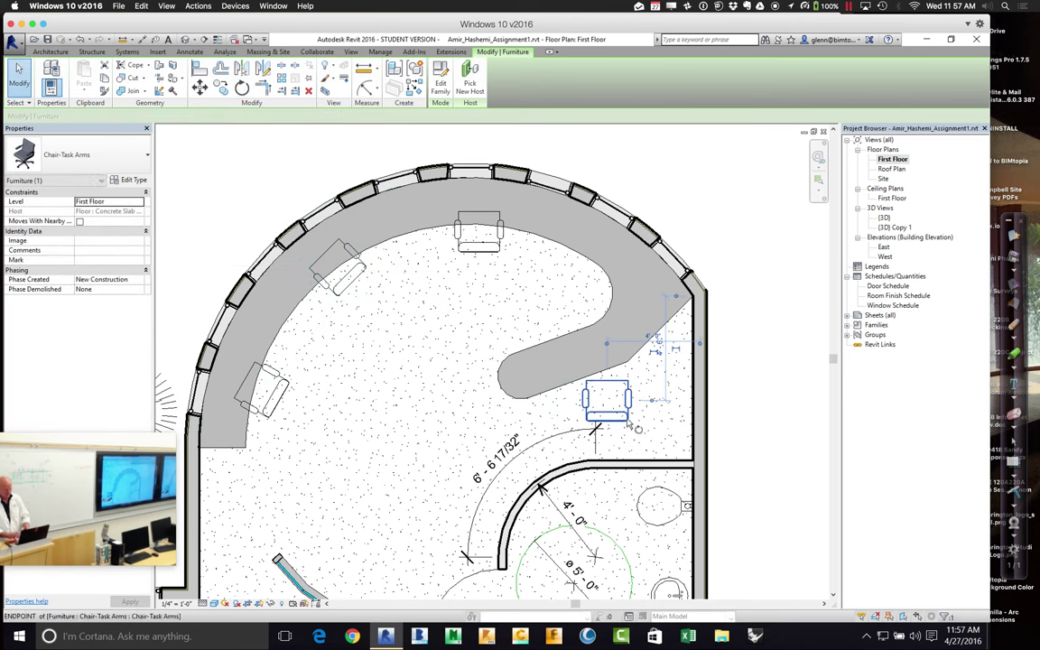
- Rotate the chair below the desk's inner arm counterclockwise to align with the arm, and check the chairs in the {3D} Copy 1 view
key("r")
key("o")
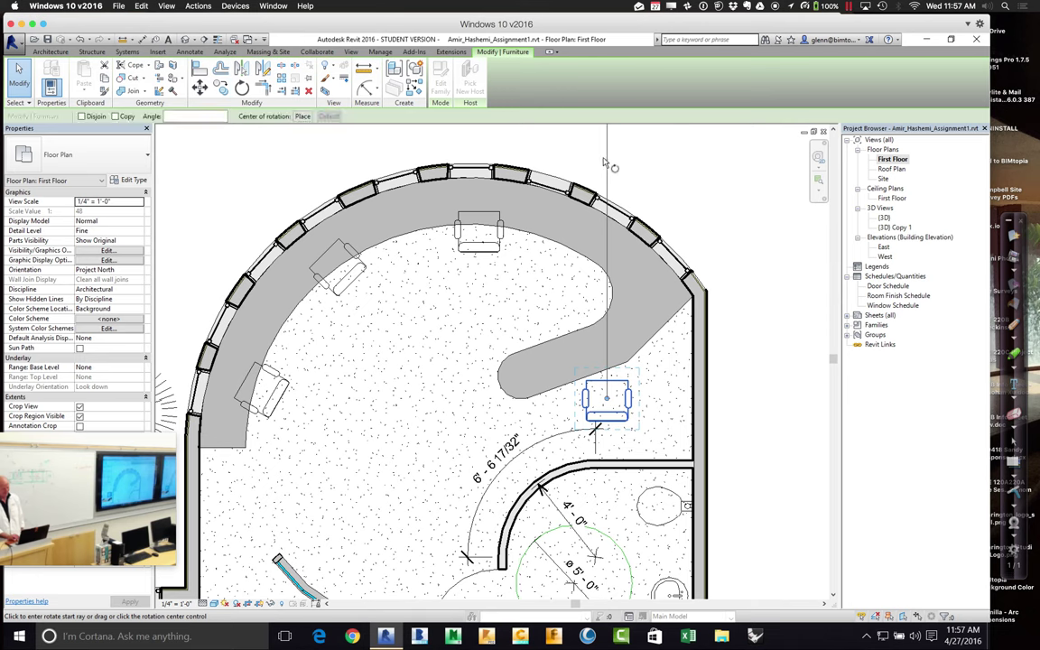
left_click(606, 164)
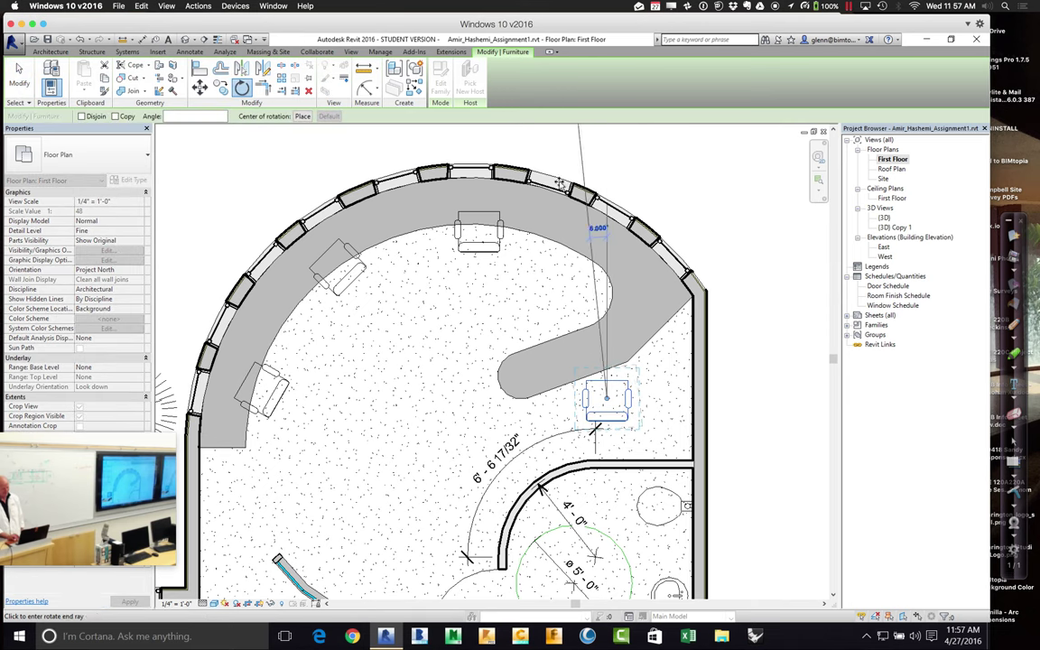
left_click(517, 226)
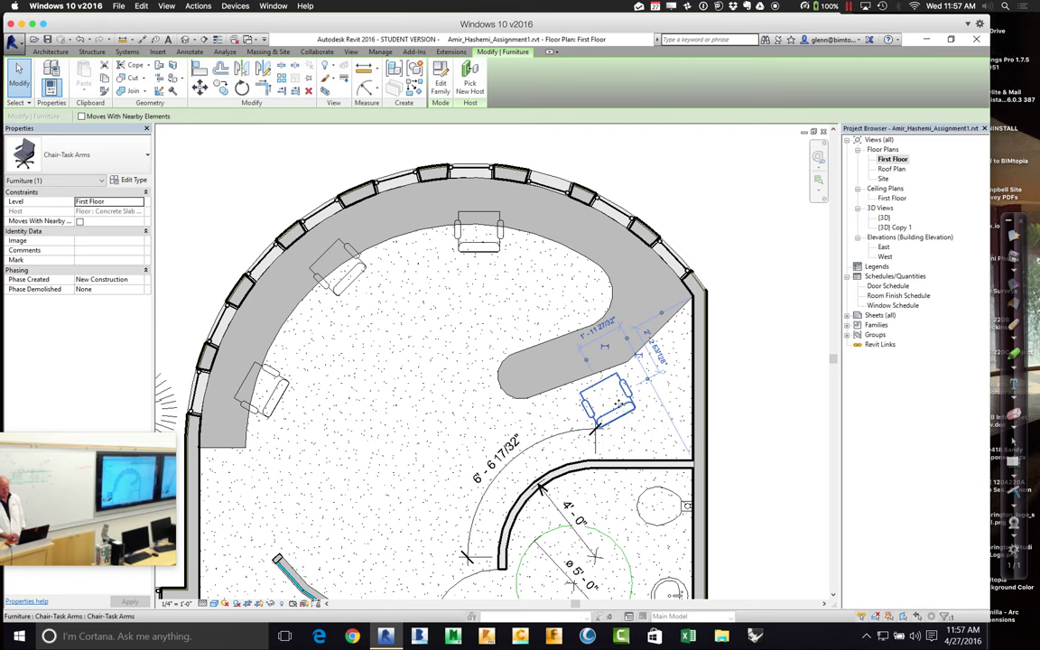
left_click(738, 416)
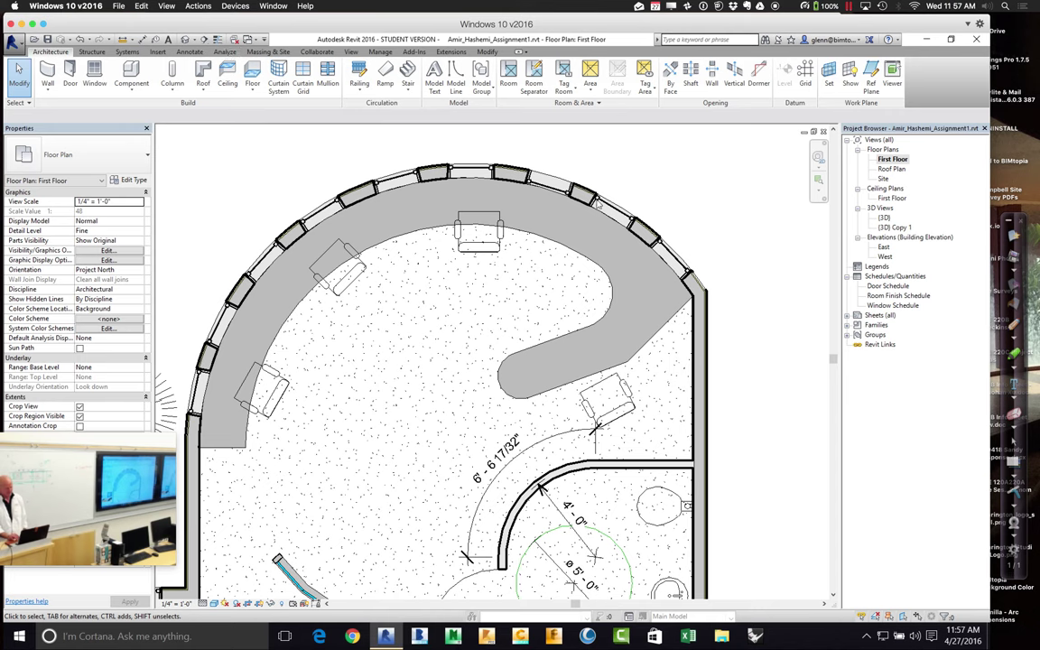
double_click(896, 228)
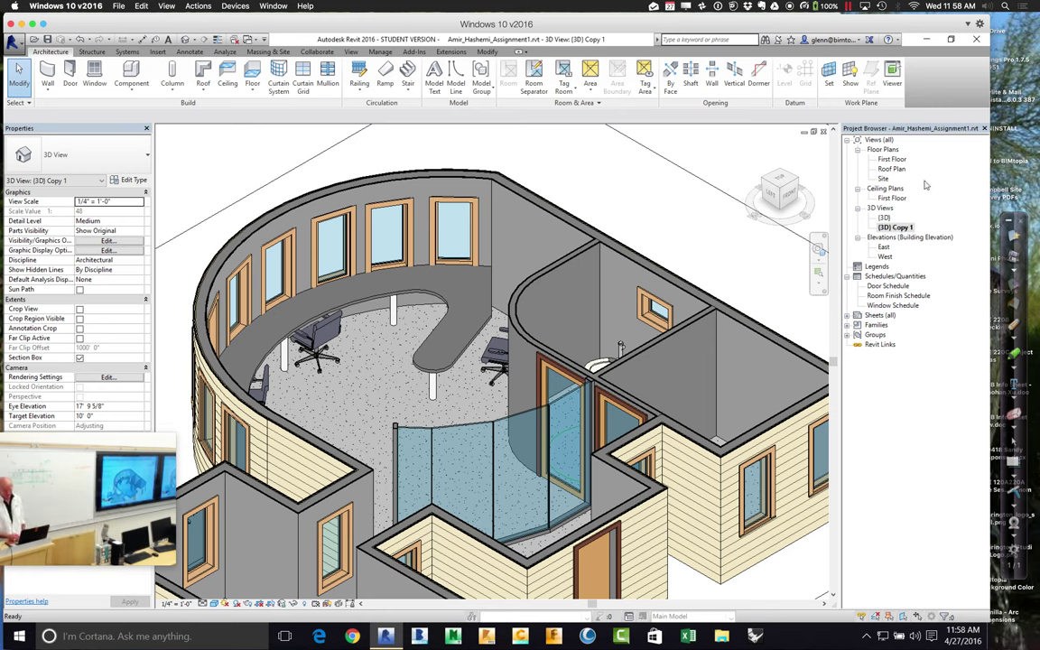
- In the First Floor plan, extend the sink counter top in the left room up to the upper wall, about 11'-4" long
double_click(892, 159)
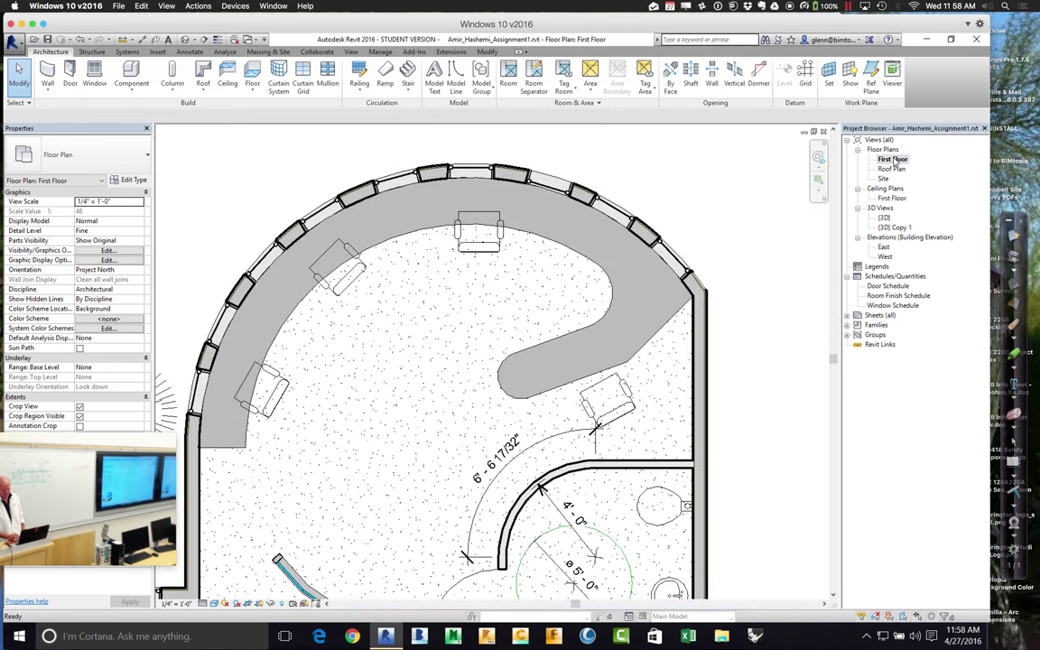
key("z")
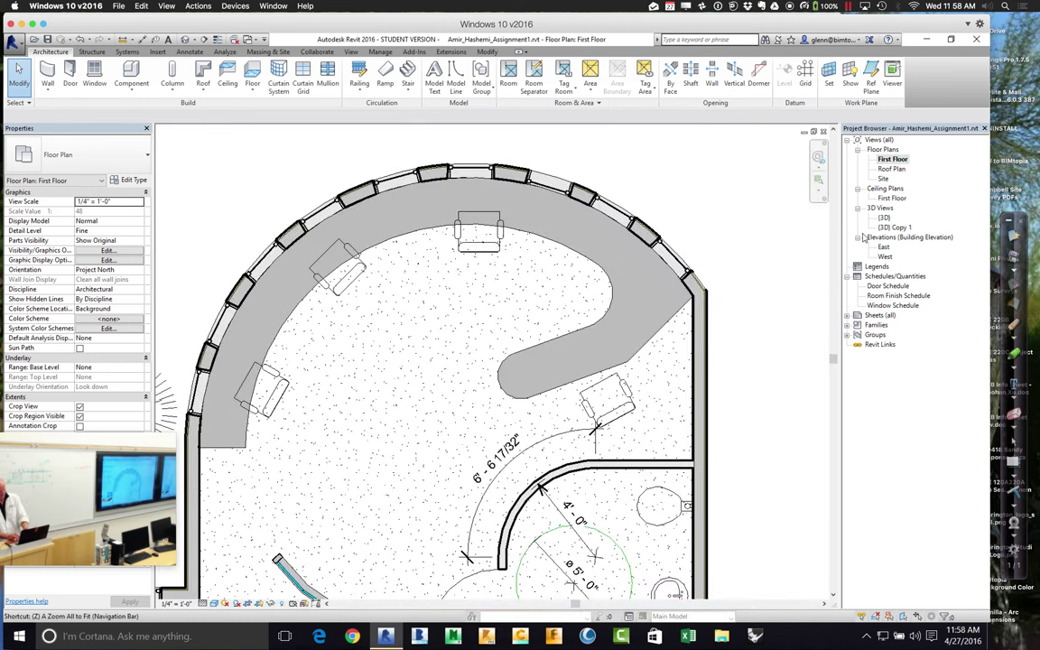
key("a")
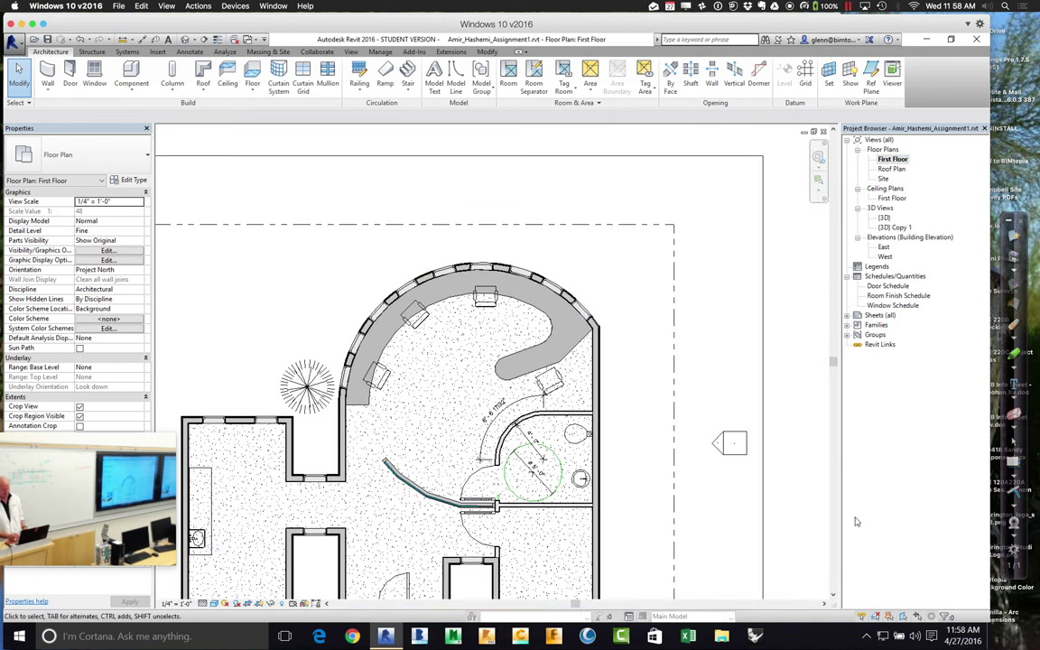
left_click_drag(834, 364, 834, 377)
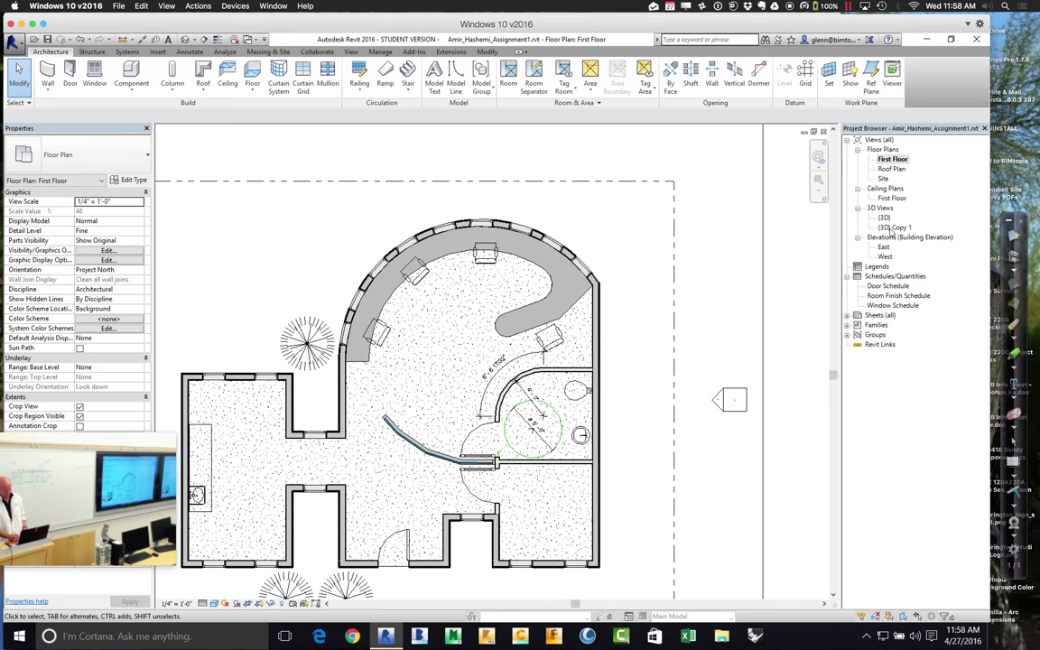
left_click(820, 185)
left_click_drag(184, 348, 257, 569)
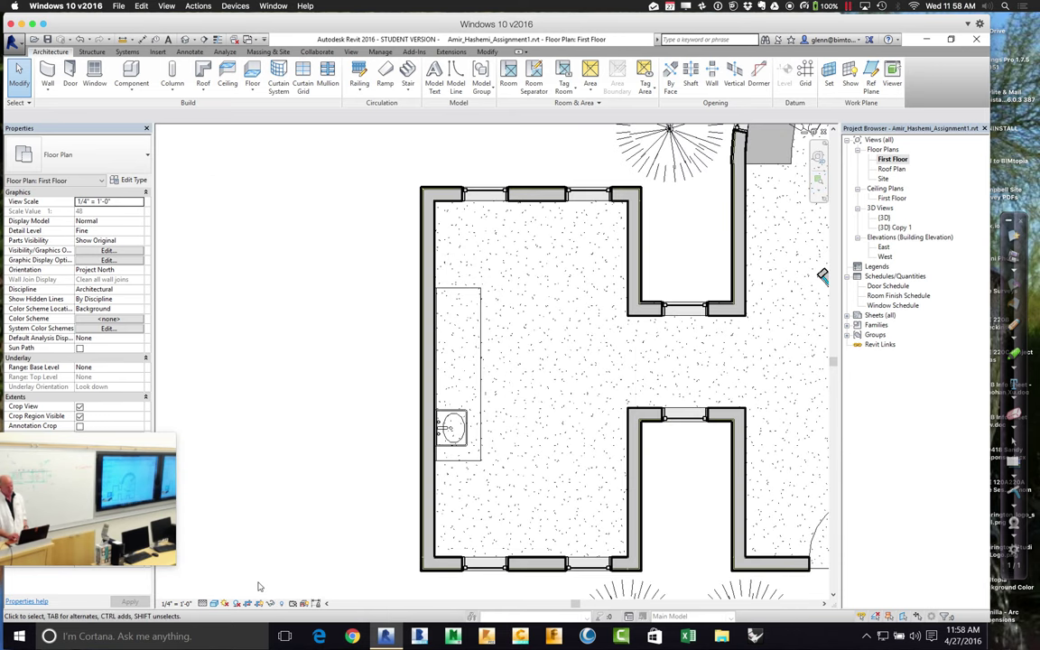
left_click(465, 294)
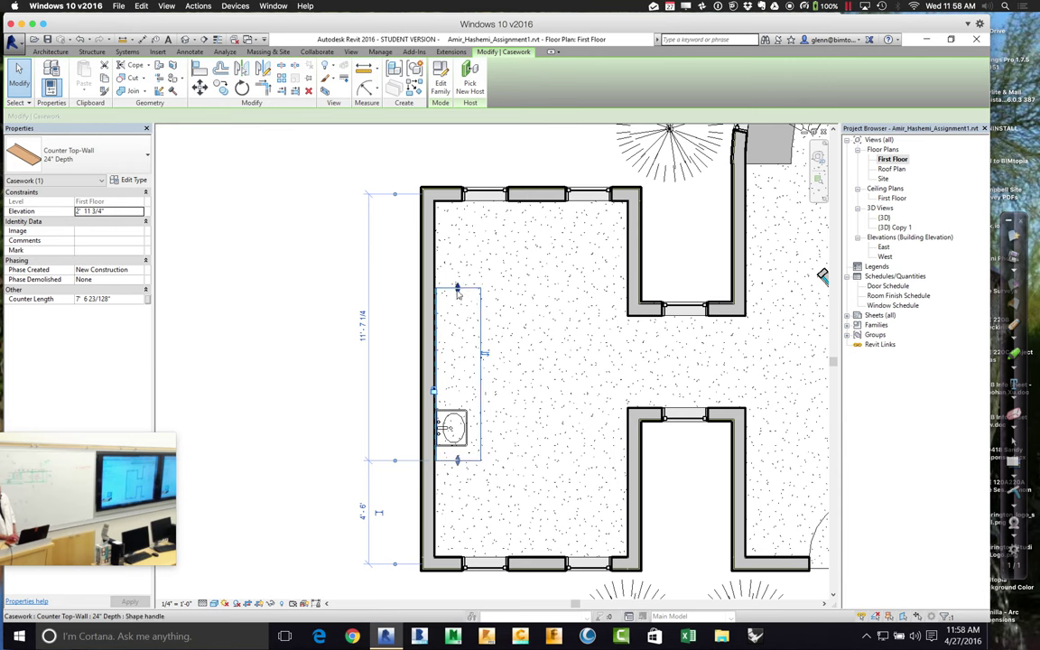
left_click_drag(458, 289, 449, 200)
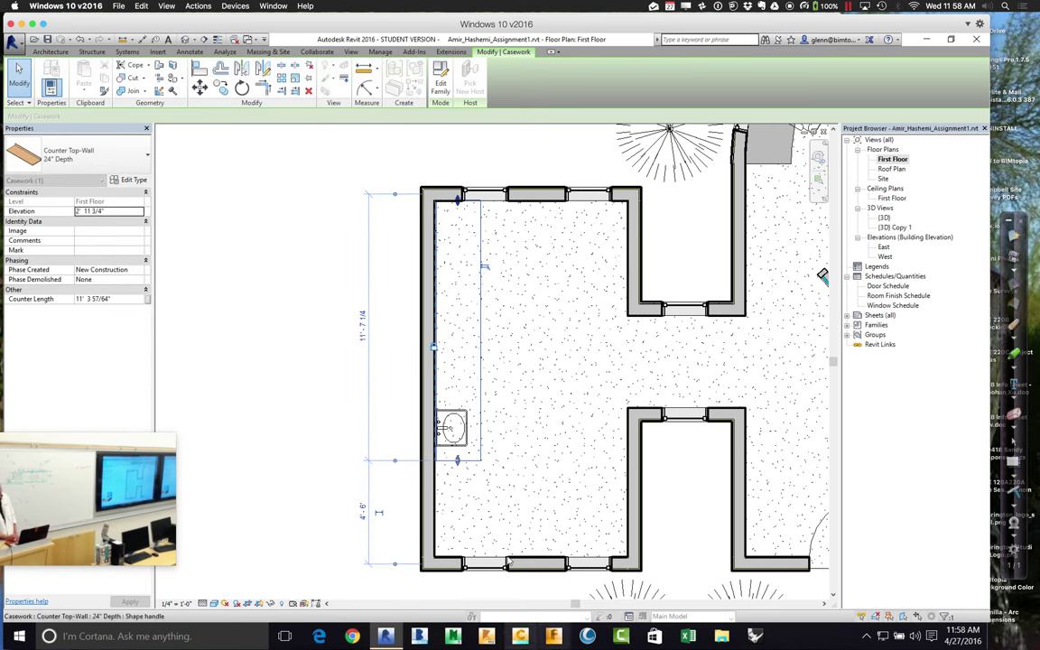
- Turn on thin lines and stretch the counter top's lower end toward the lower wall, making it about 14'-11" long
left_click_drag(458, 462, 457, 542)
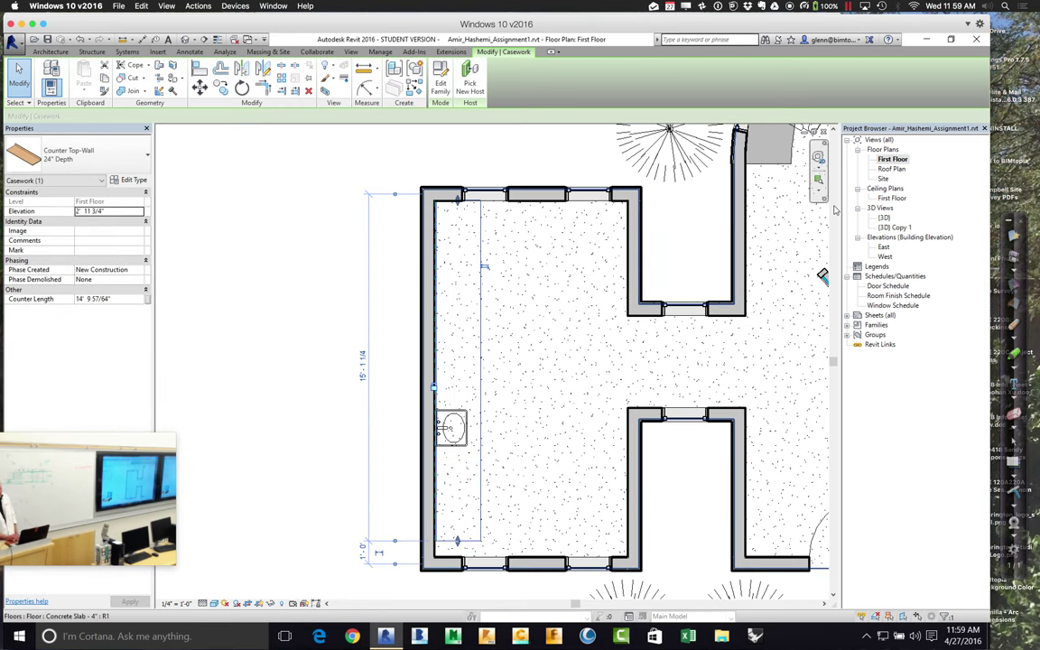
key("z")
key("r")
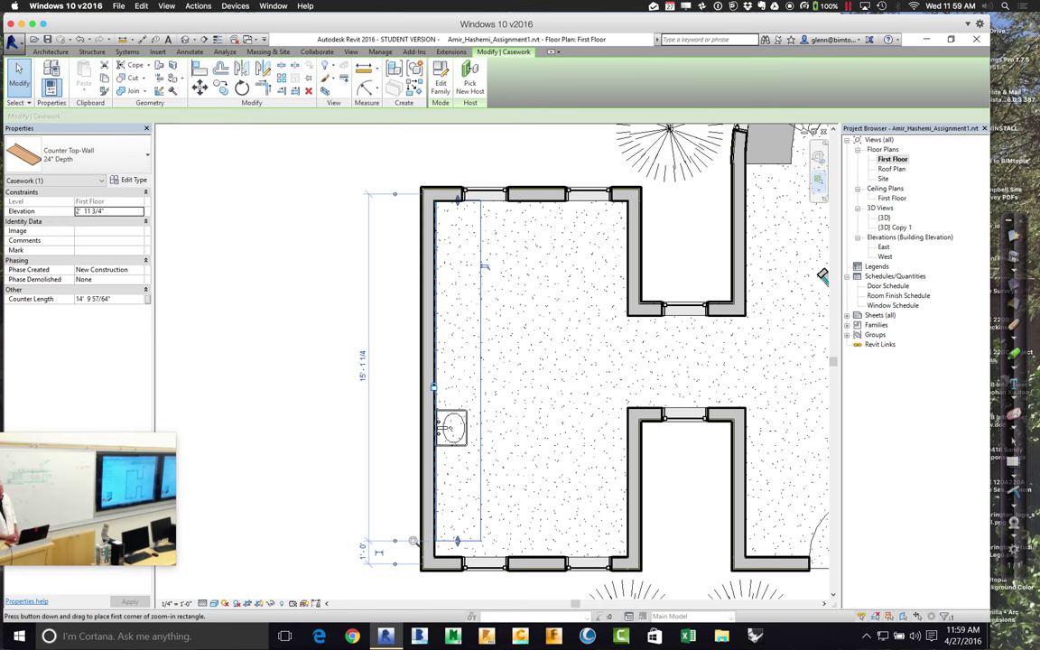
left_click_drag(394, 513, 515, 585)
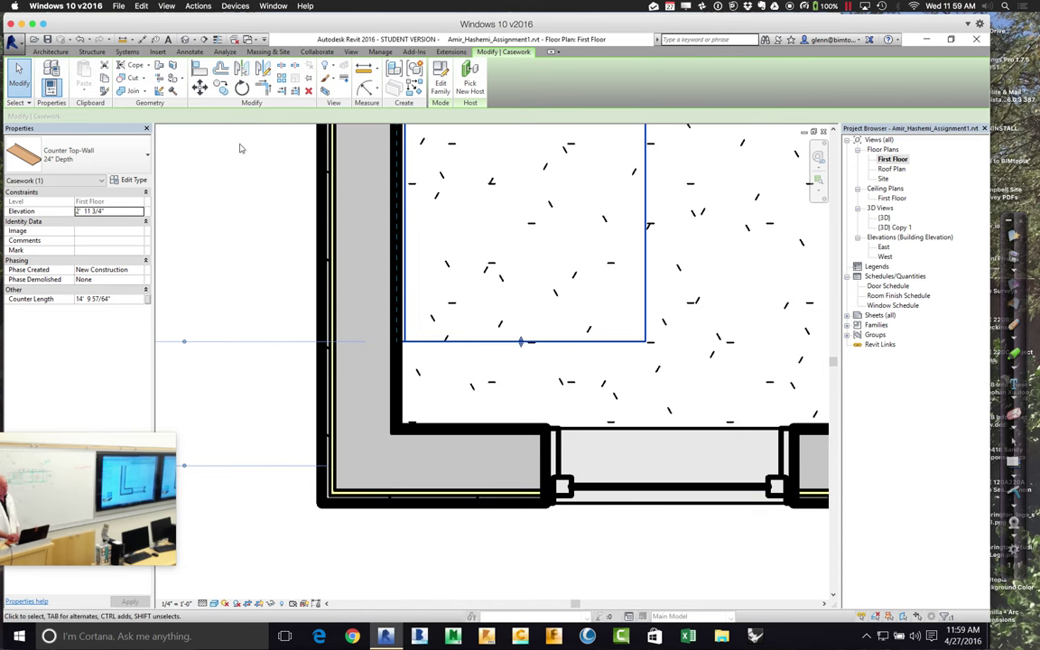
left_click(218, 41)
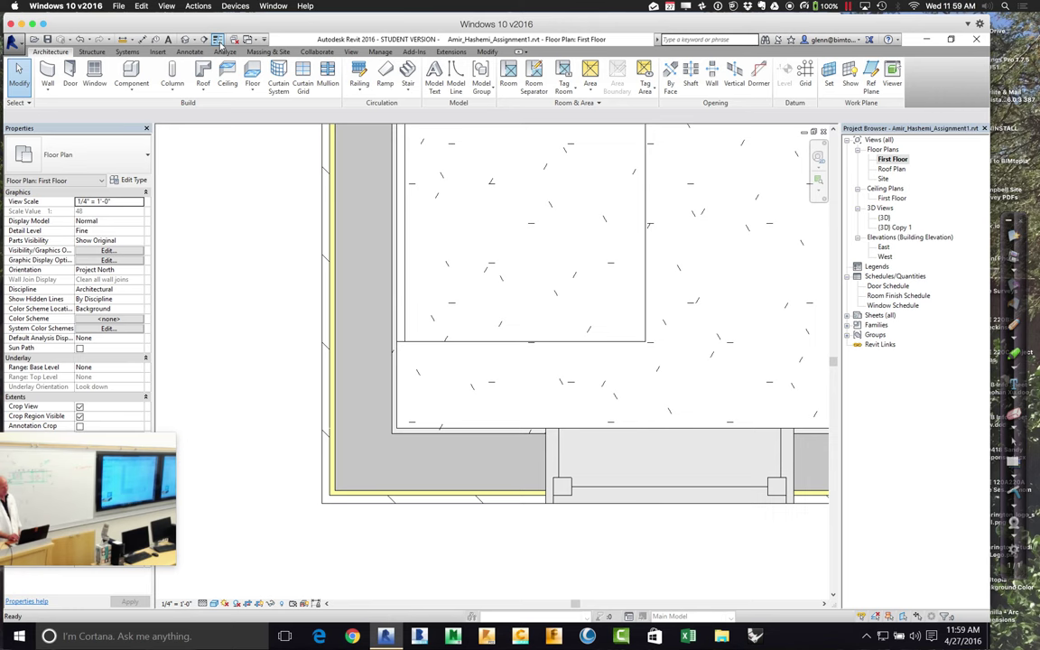
left_click(219, 42)
left_click(219, 42)
left_click(510, 348)
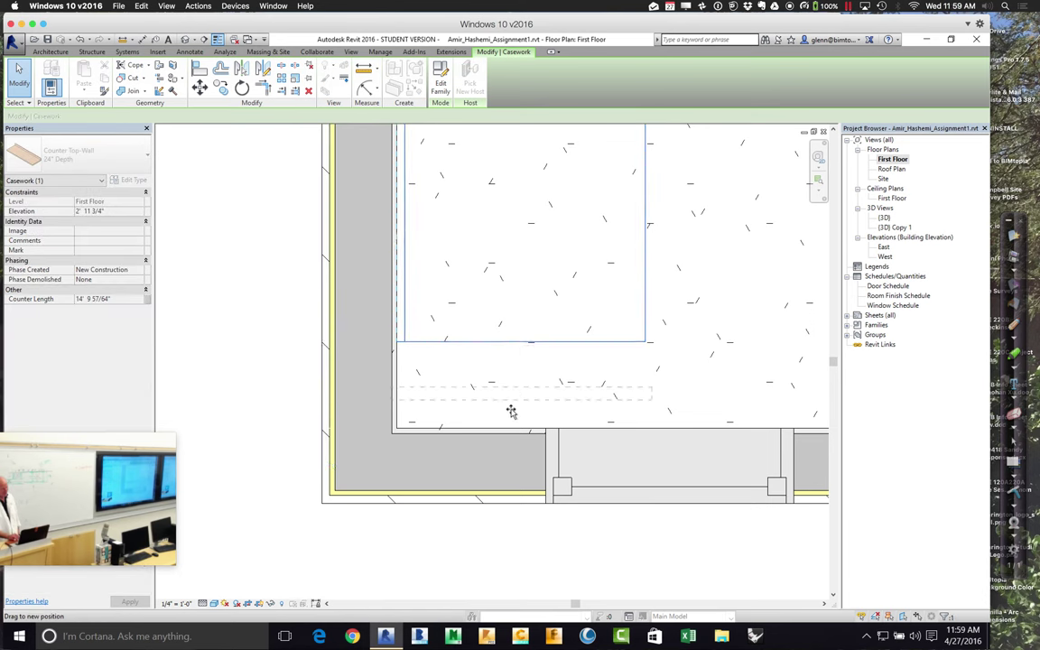
left_click_drag(510, 432, 493, 354)
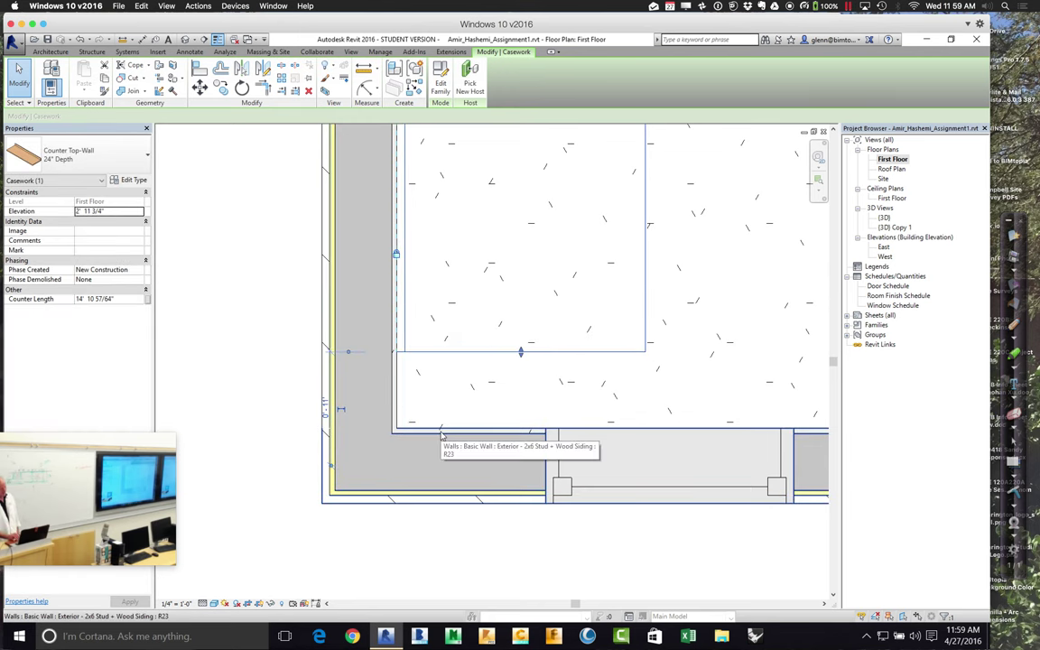
left_click(231, 366)
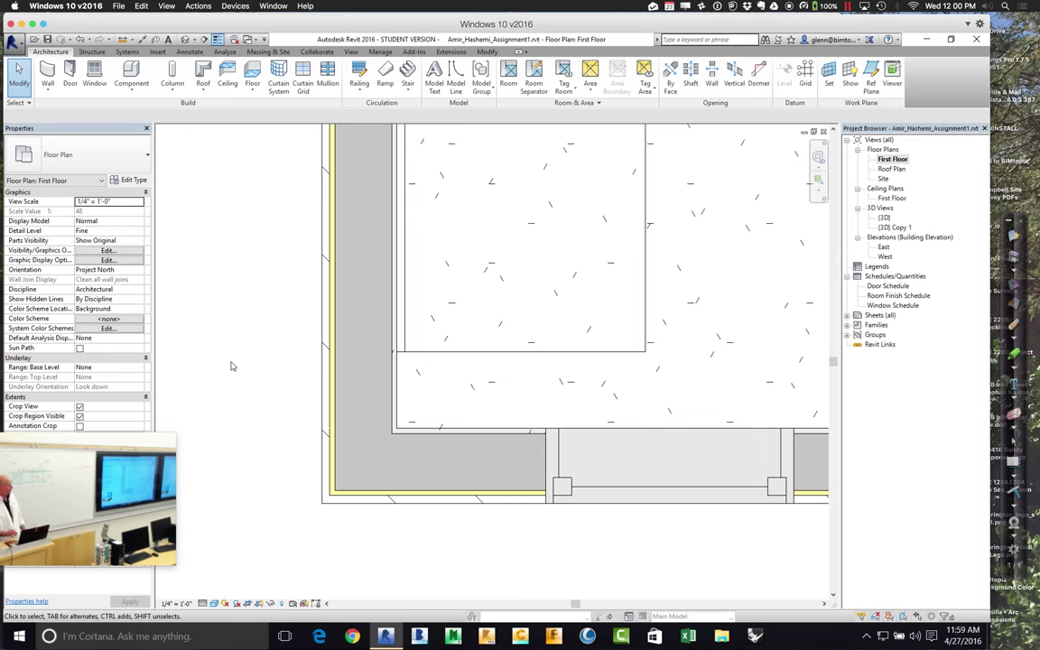
- Align the counter top's lower end with the inner face of the lower wall and lock the alignment
left_click(487, 51)
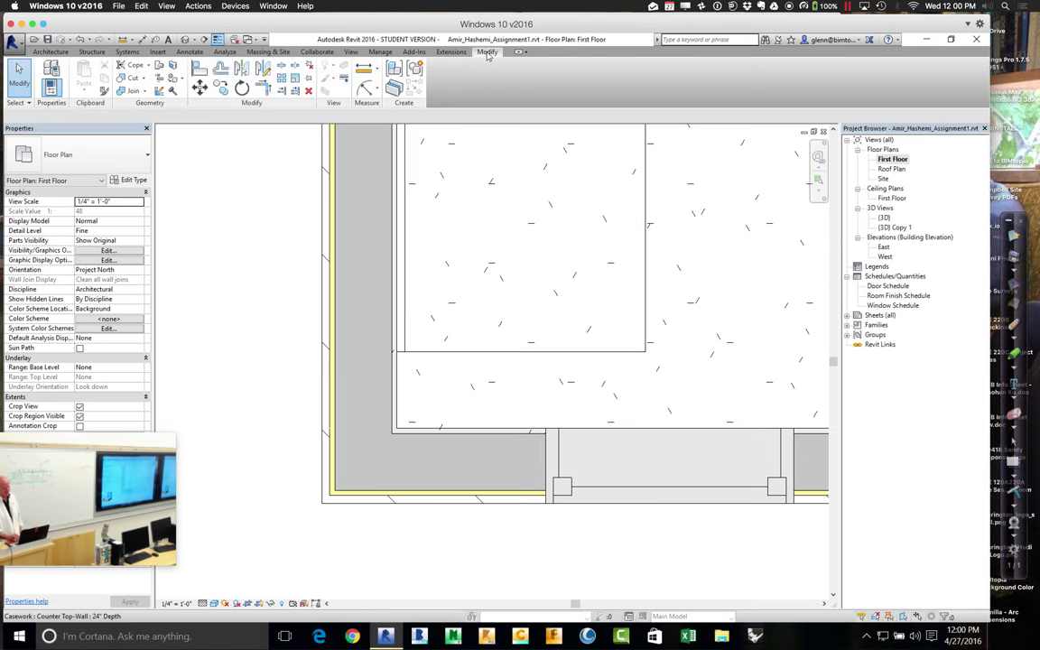
left_click(197, 82)
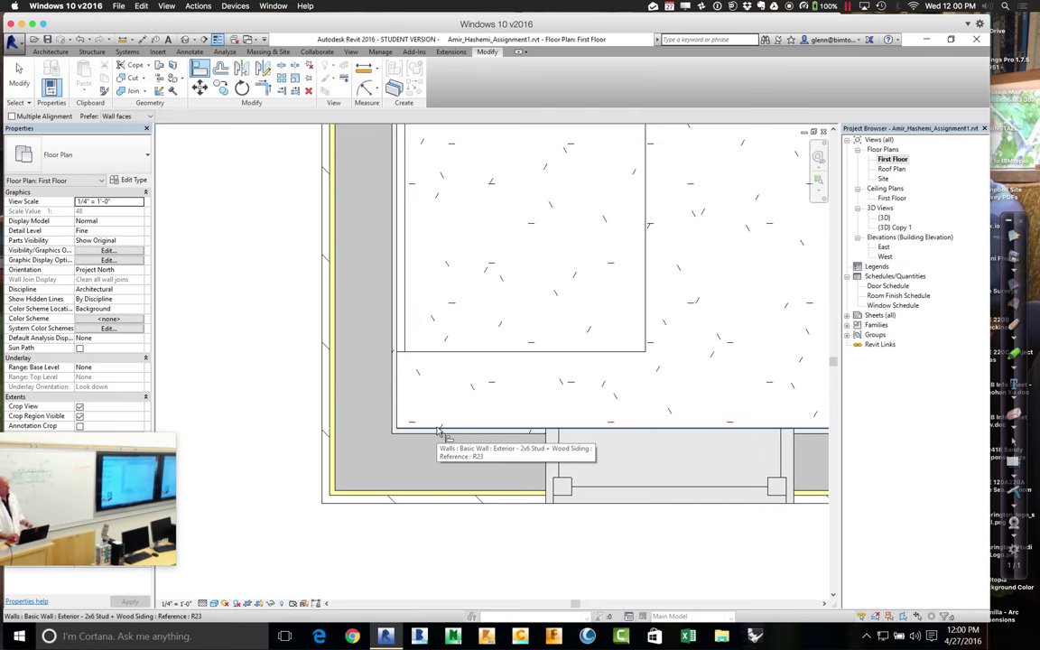
left_click(440, 429)
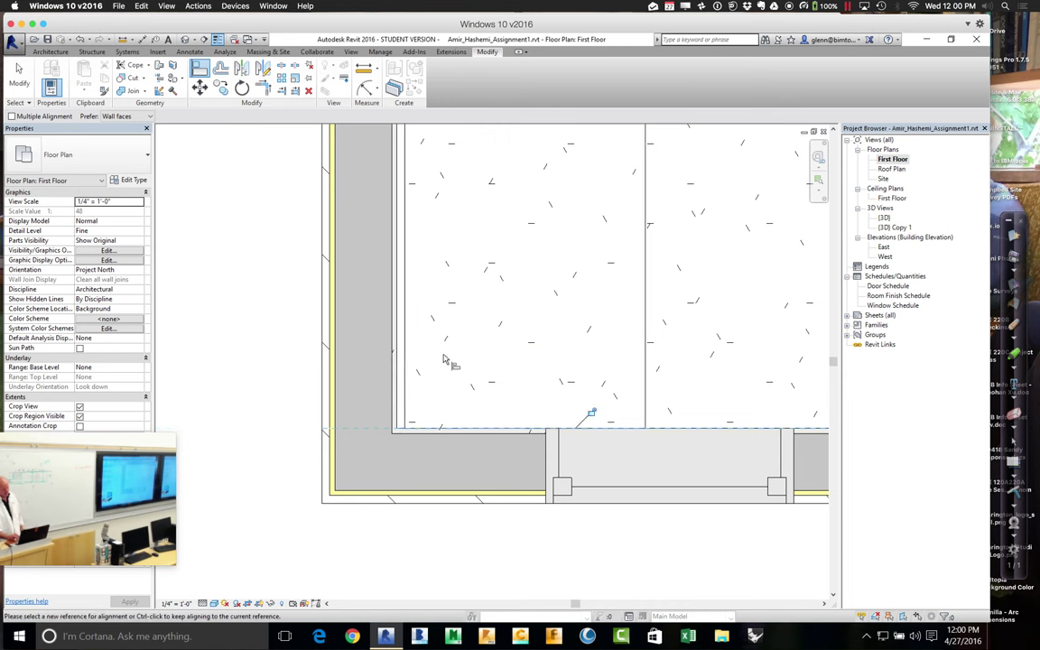
left_click(592, 418)
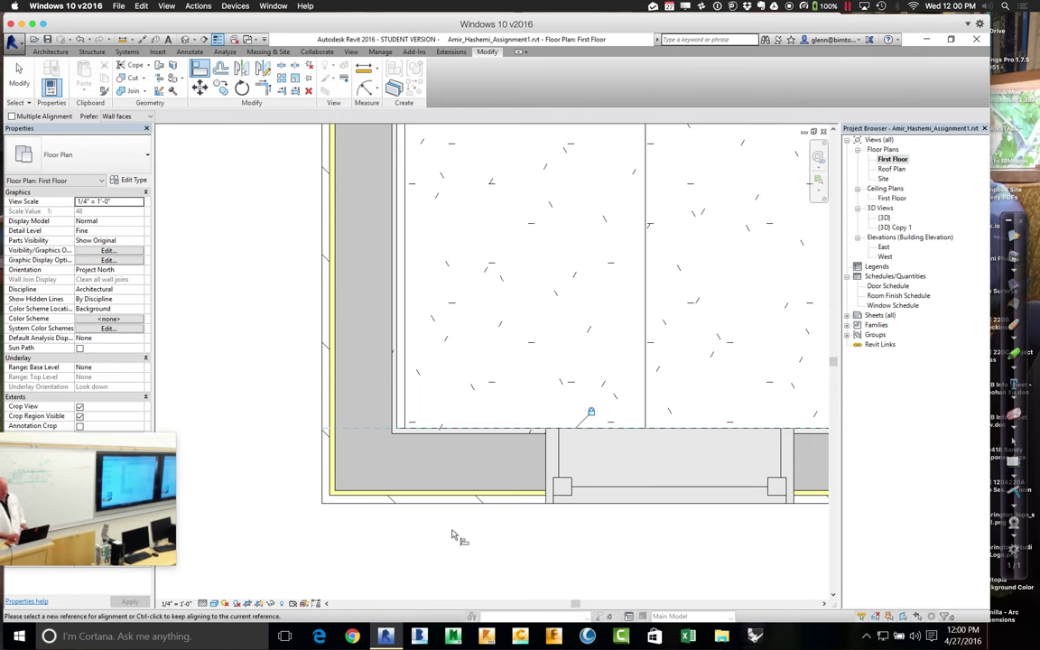
- Align the counter top's upper end with the inner face of the upper wall, removing the conflicting constraints
key("o")
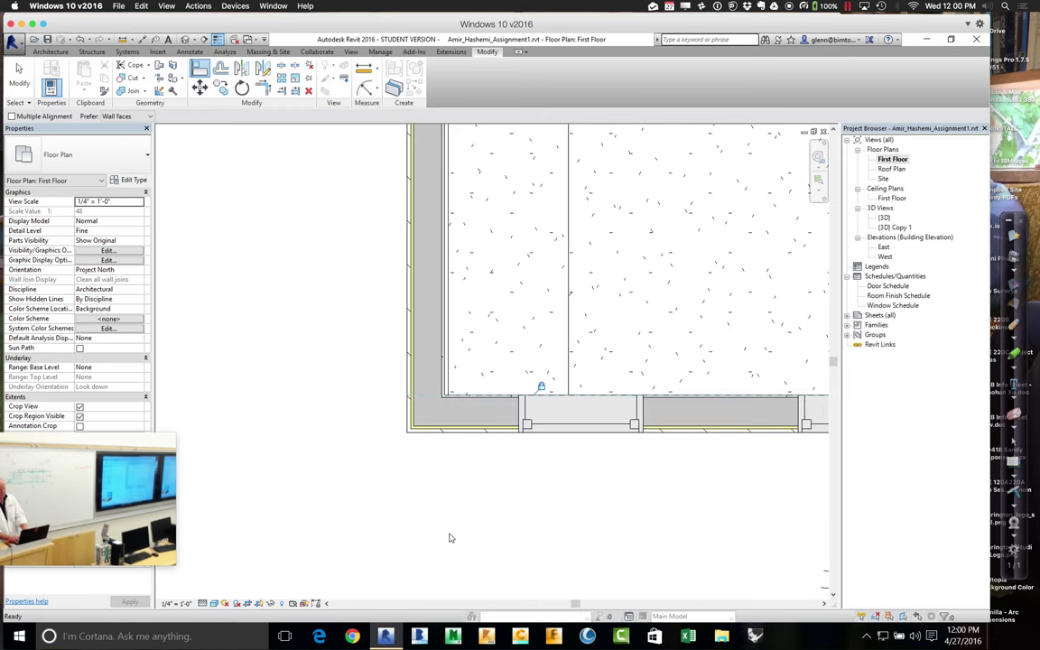
key("z")
key("o")
key("z")
key("o")
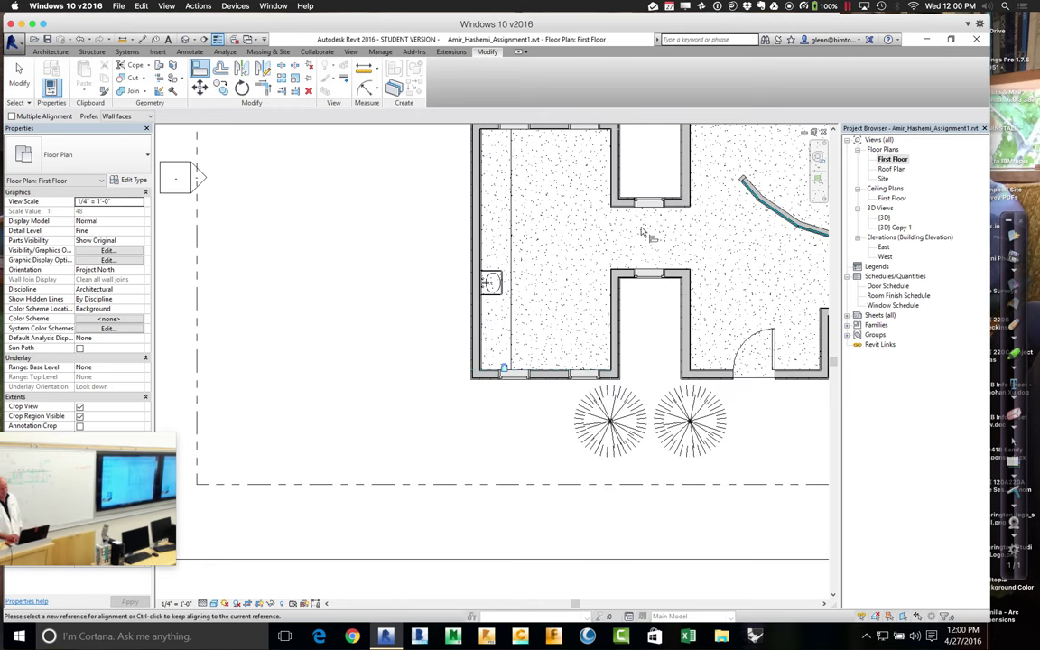
key("z")
key("r")
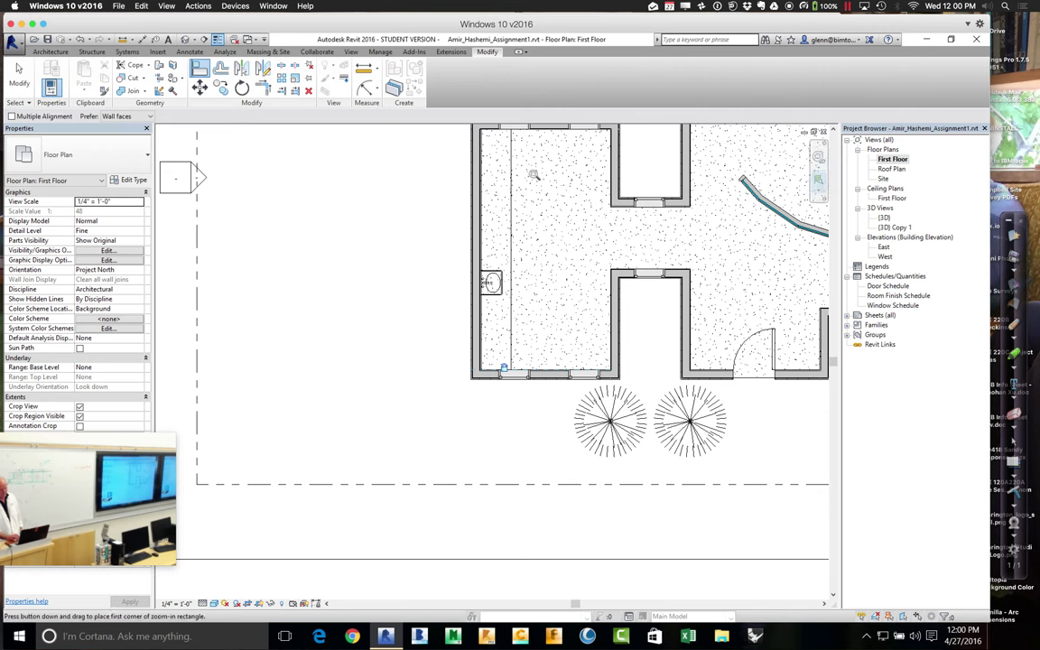
left_click_drag(517, 165, 448, 135)
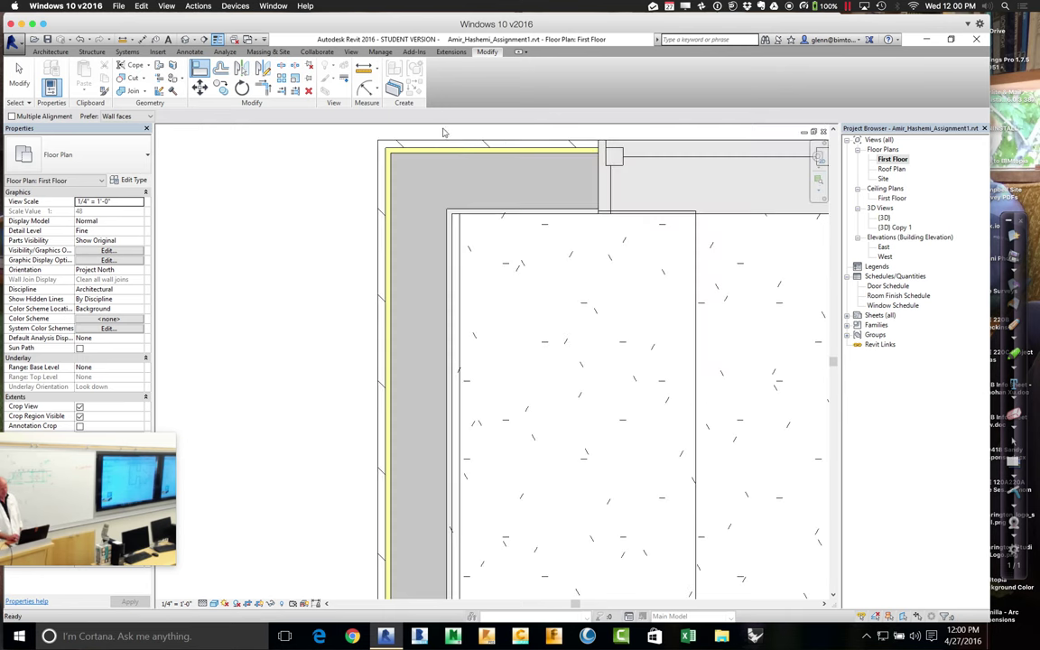
left_click(563, 225)
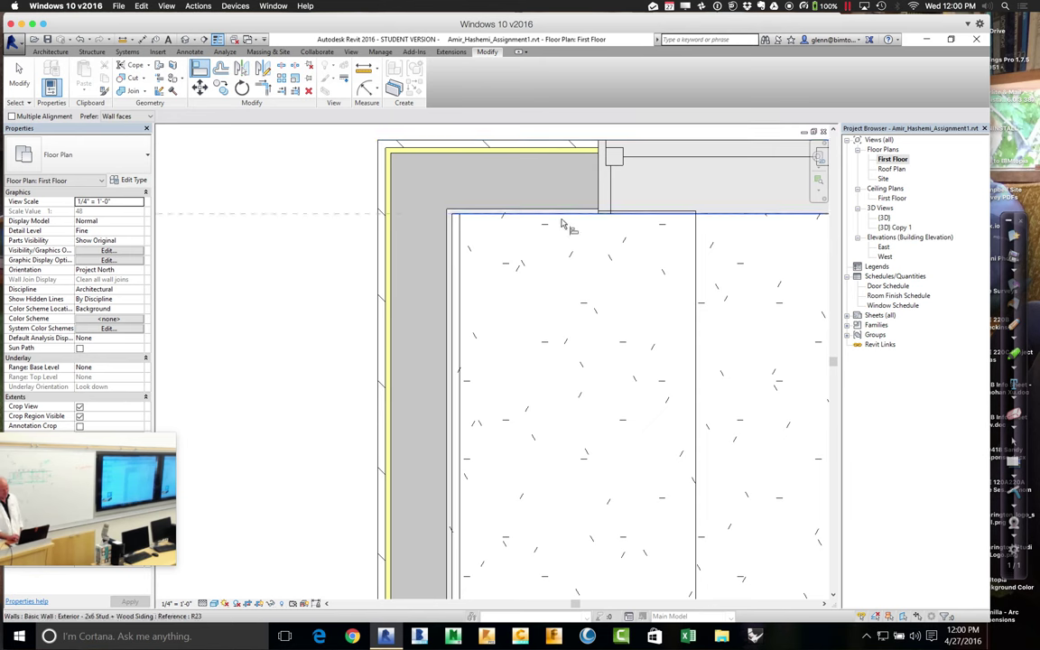
left_click(660, 216)
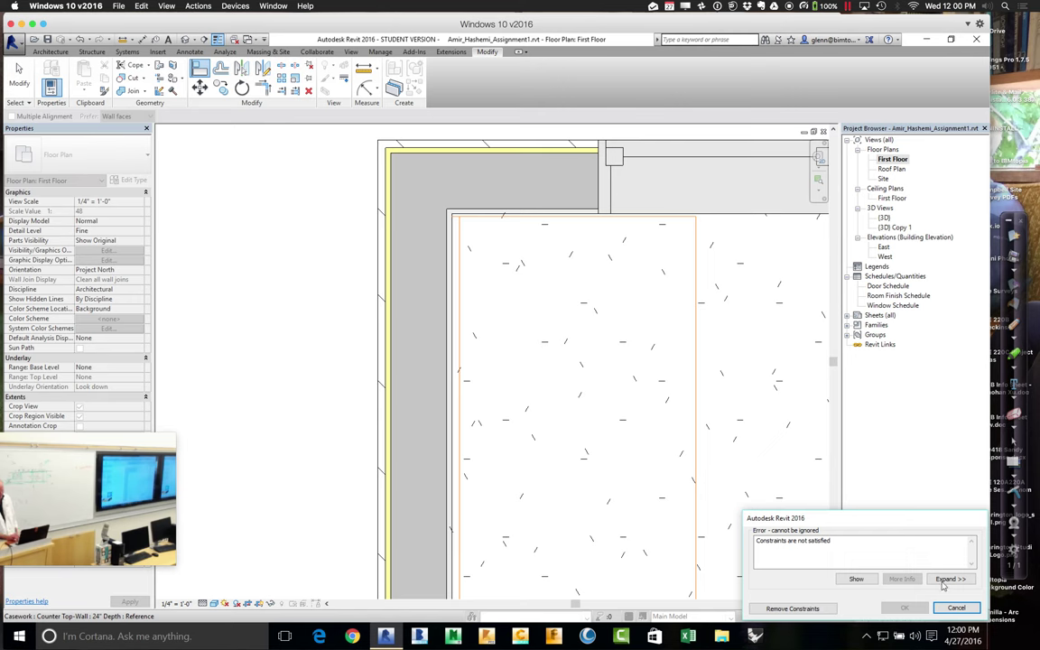
left_click(794, 608)
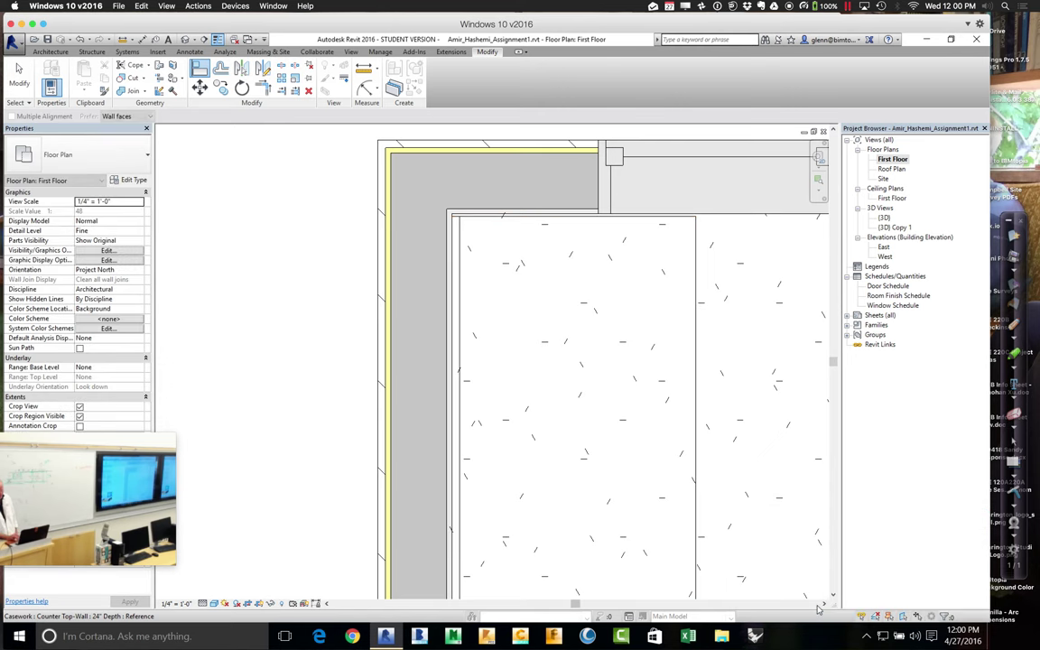
- Stretch the counter top's upper end to the upper wall's inner face, making it about 15'-6" long
left_click(19, 77)
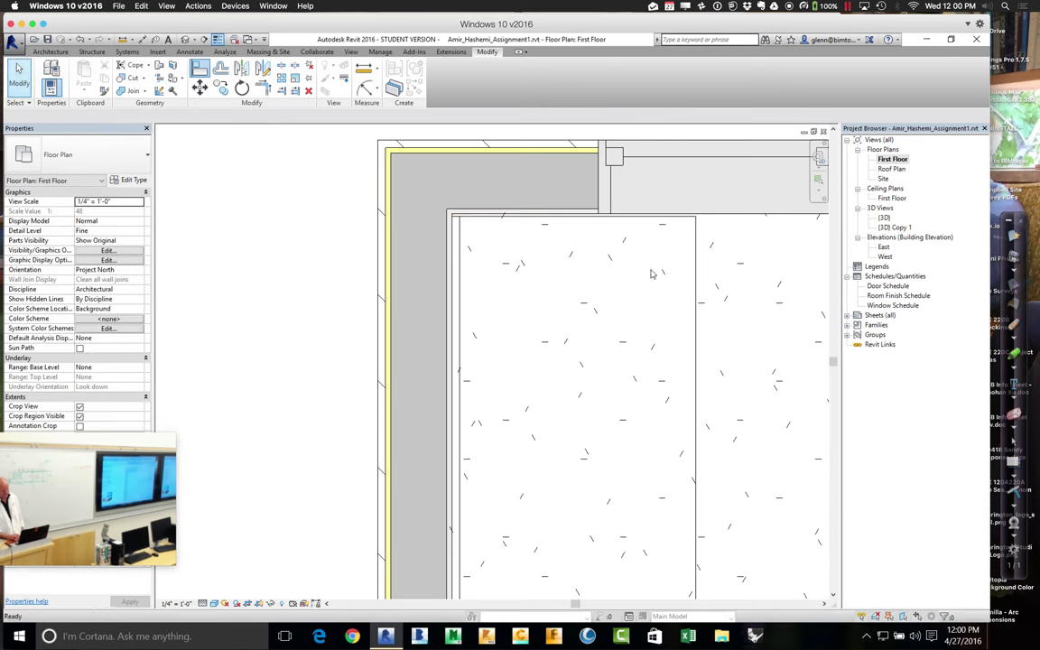
left_click(697, 273)
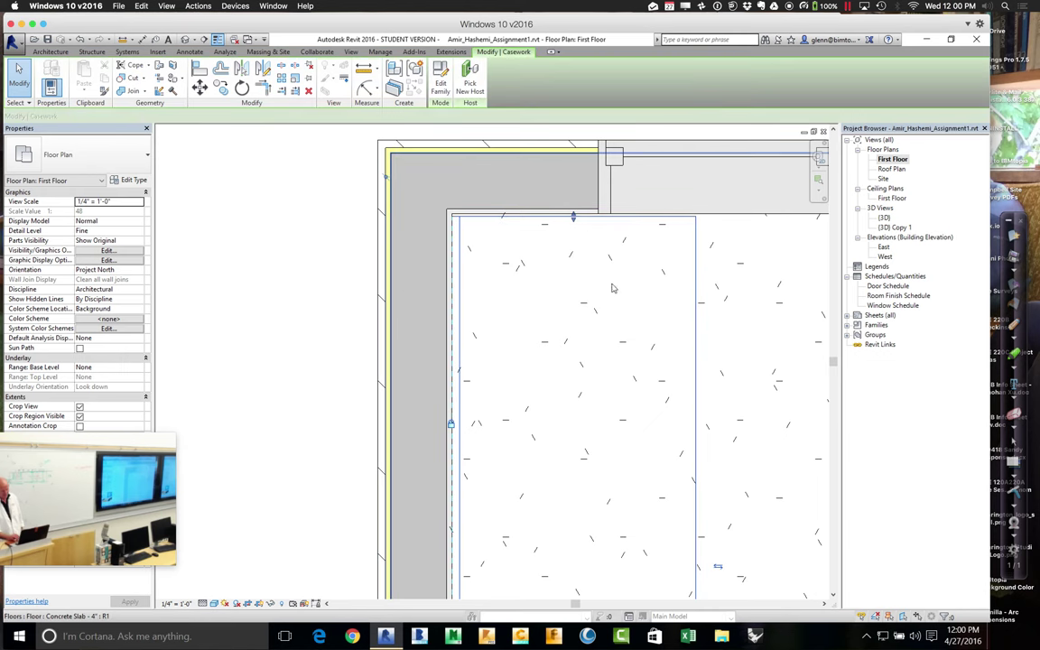
mouse_move(573, 217)
left_mouse_down()
mouse_move(573, 200)
mouse_move(560, 217)
left_mouse_up()
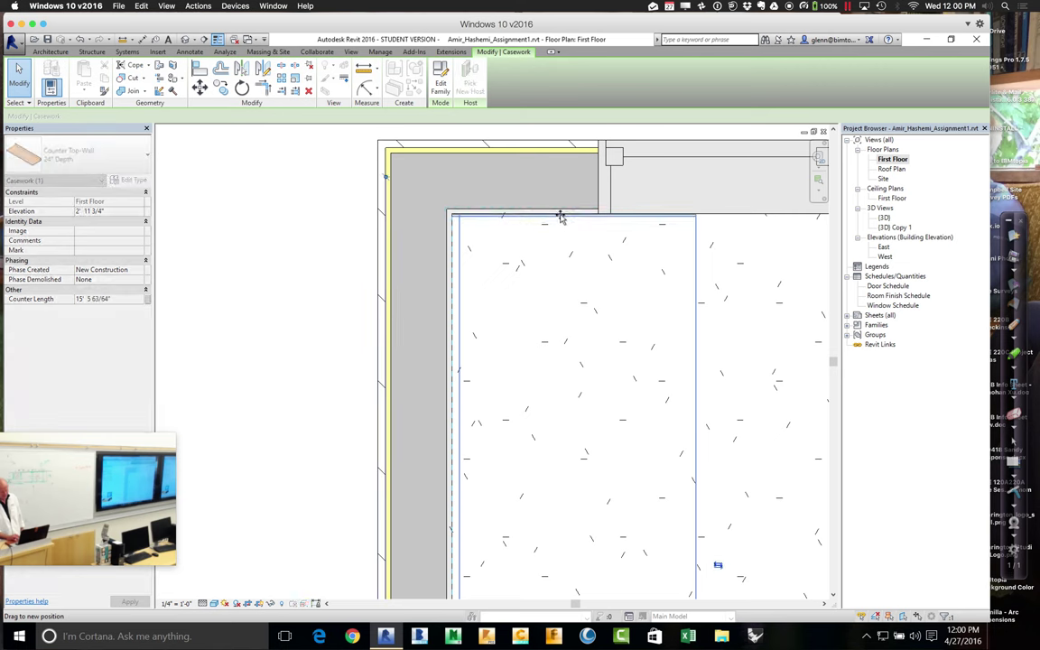
left_click(349, 283)
- Examine the extended counter top and the adjacent casement window in the {3D} Copy 1 view
scroll(350, 283, "down", 3)
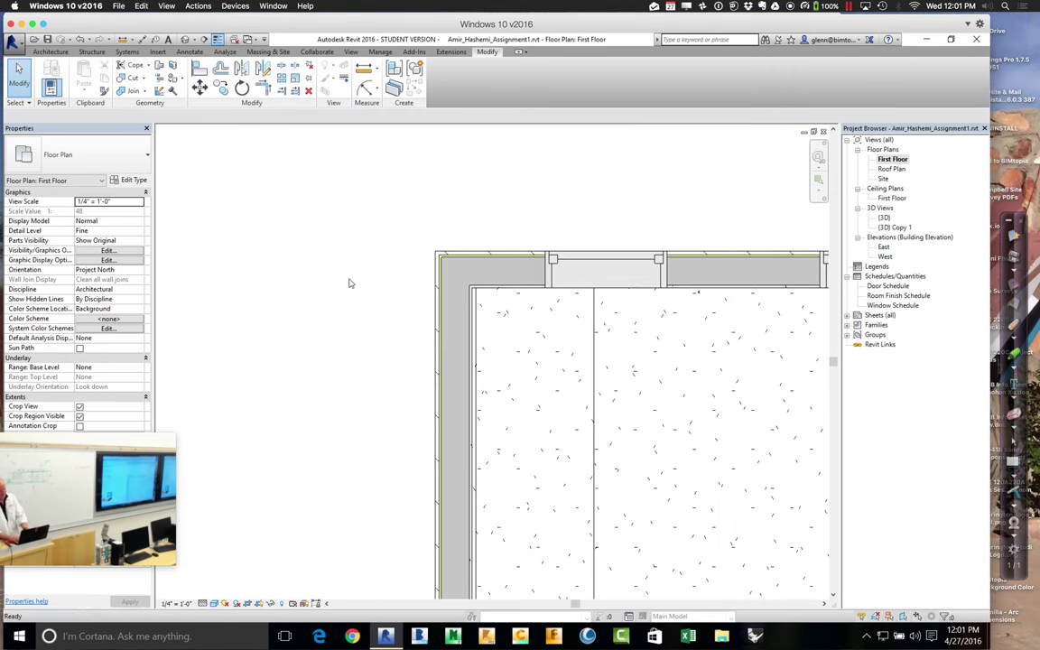
scroll(350, 284, "down", 1)
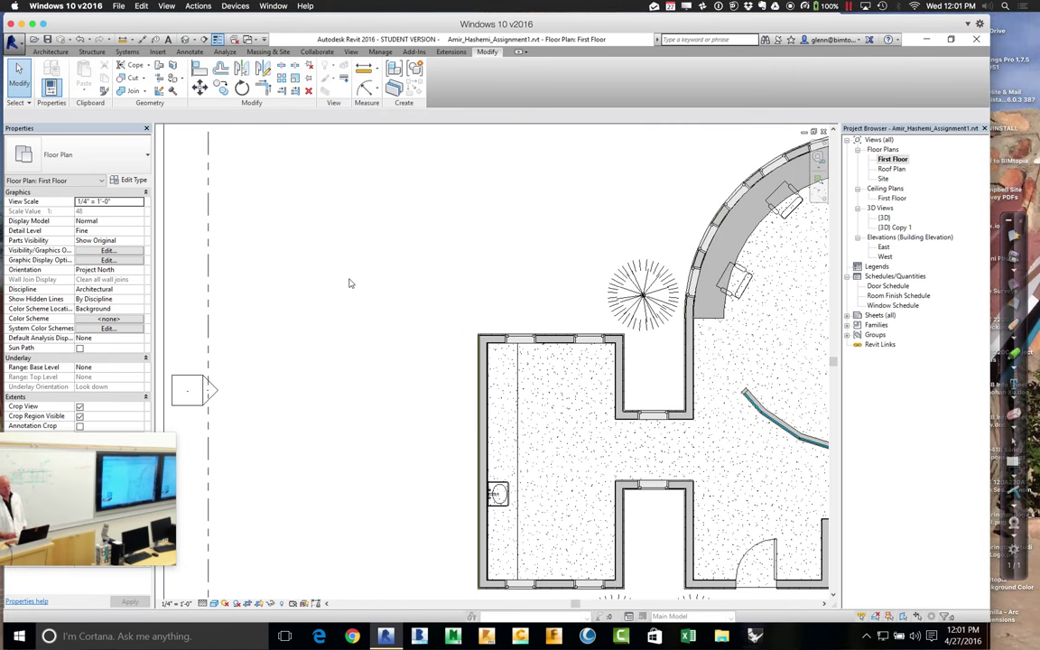
double_click(894, 228)
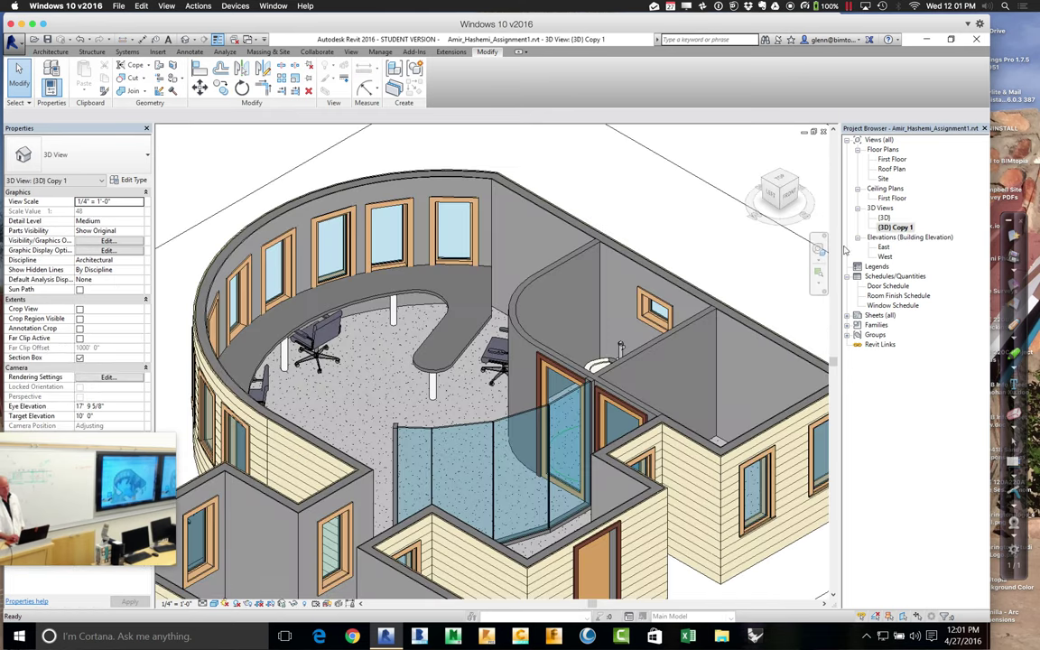
left_click(797, 184)
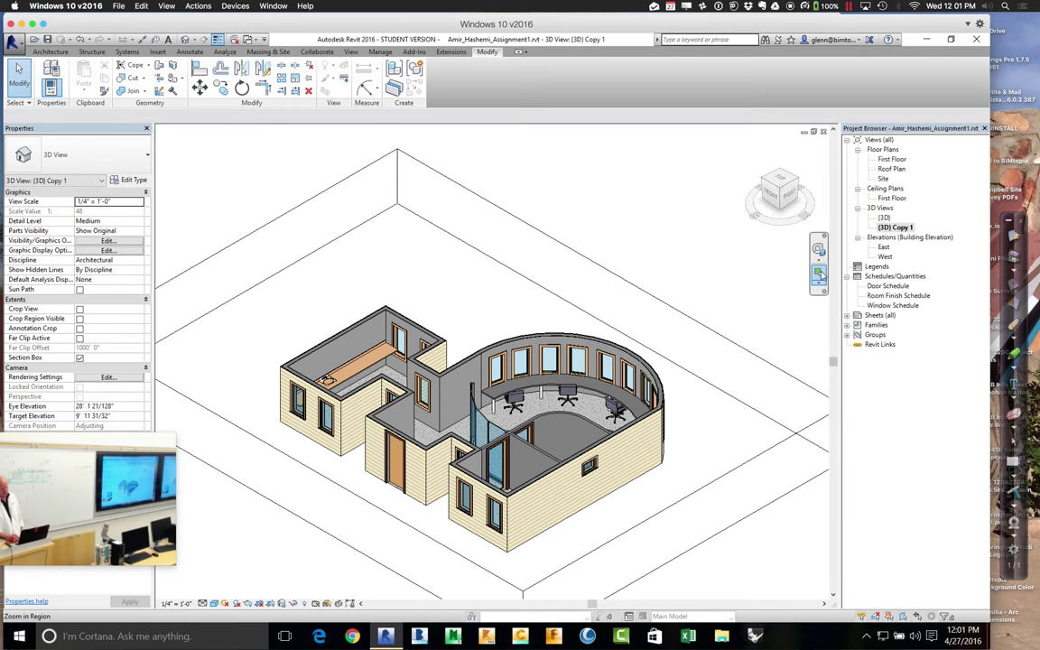
left_click_drag(282, 296, 441, 448)
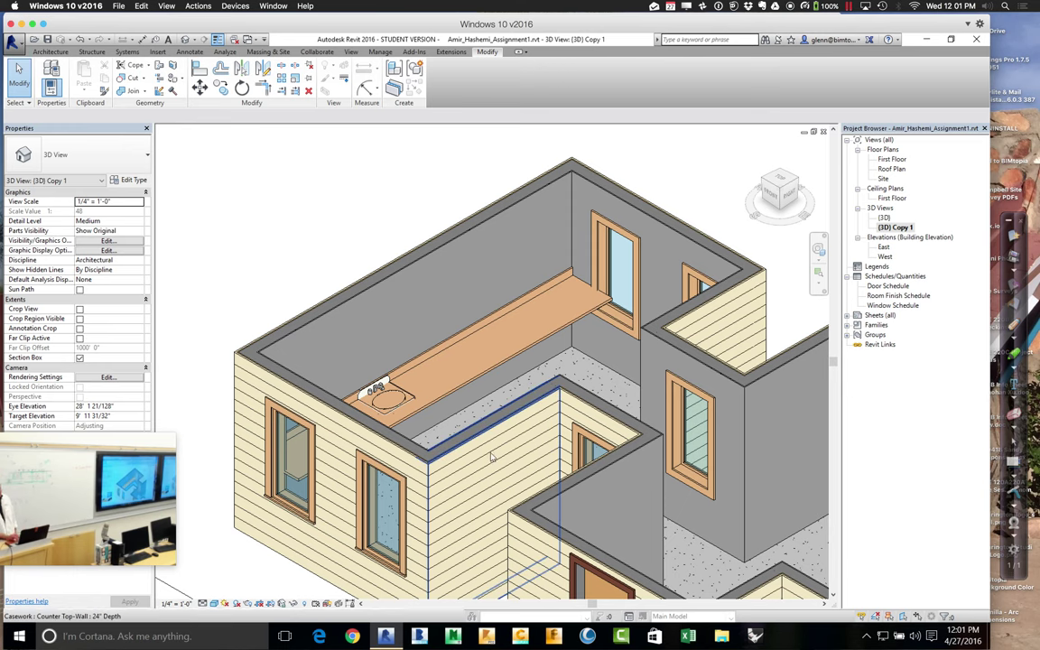
left_click(629, 271)
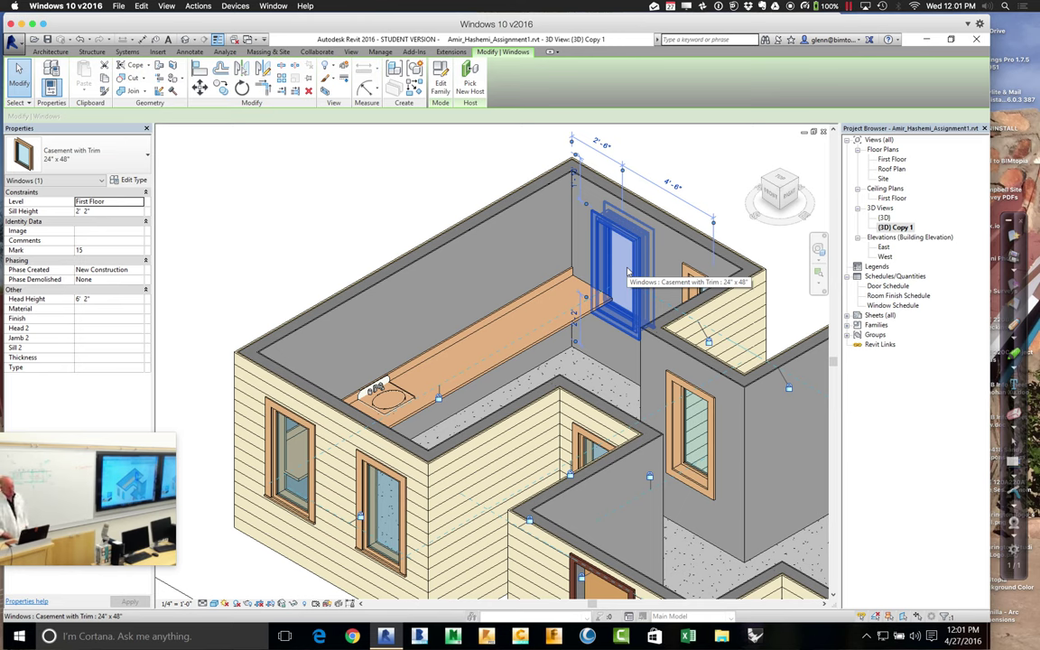
left_click(363, 226)
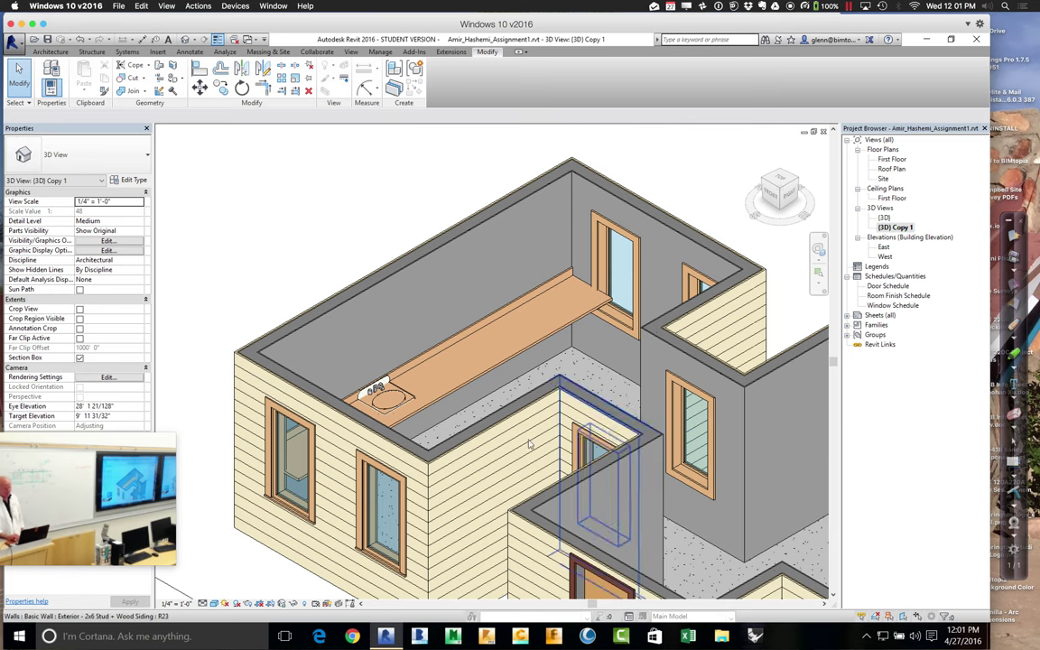
- Change the left room's counter top to the type Counter Top w Sink Hole-Wall, 24" Depth
left_click(434, 361)
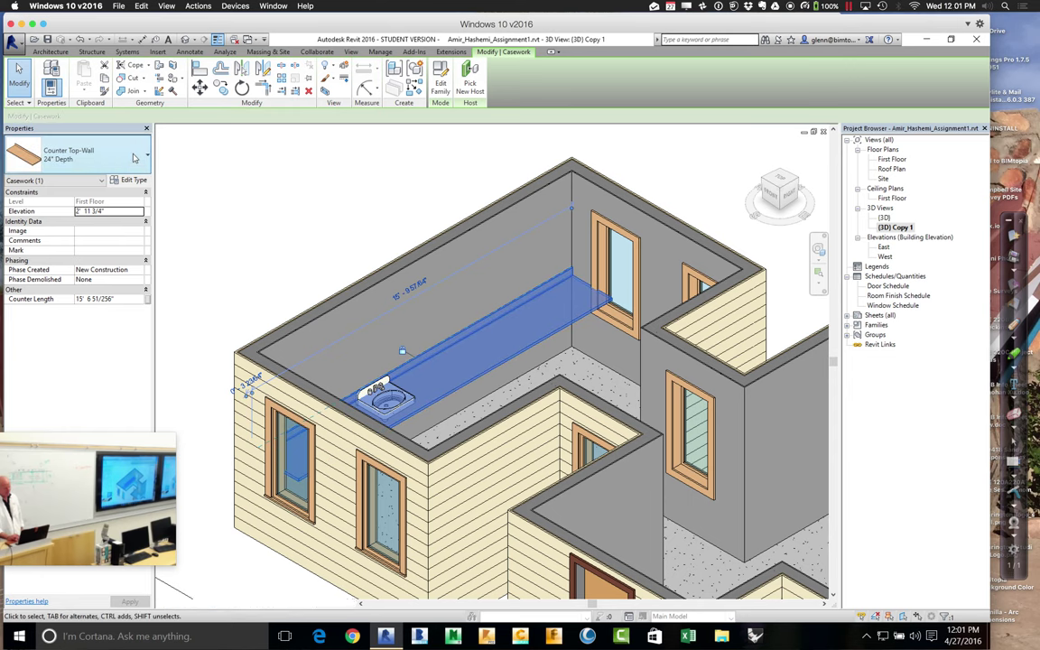
left_click(133, 158)
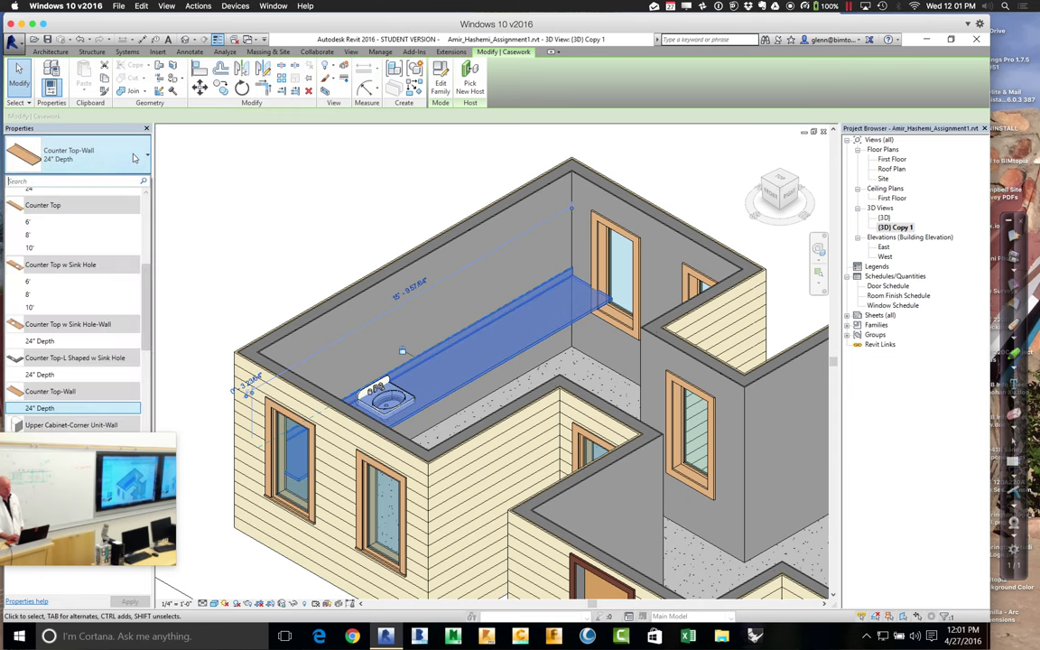
left_click(58, 345)
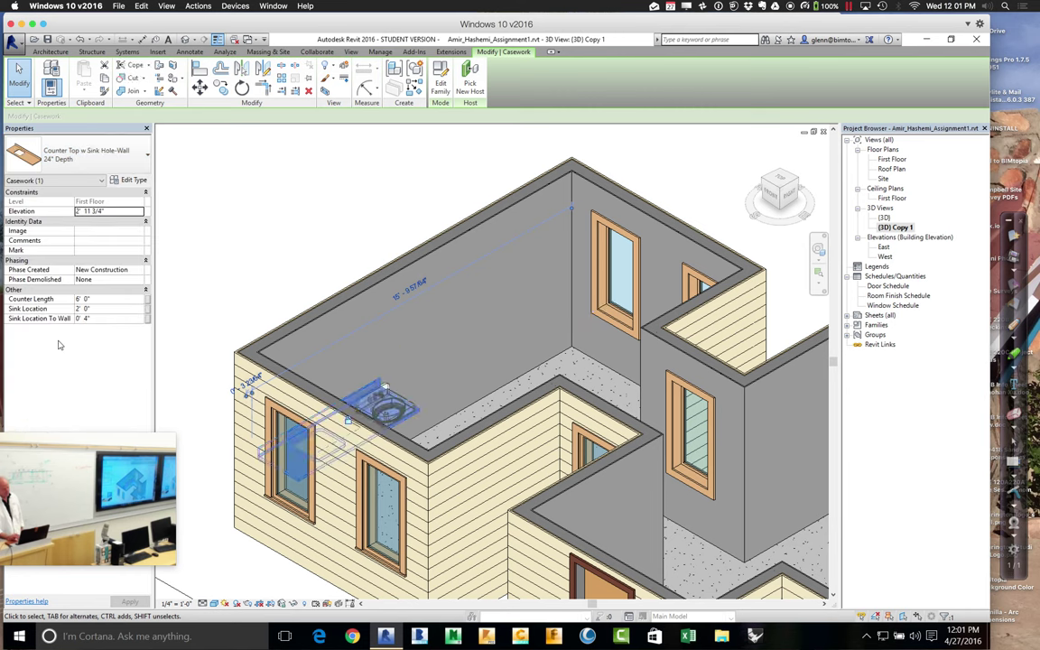
key("Escape")
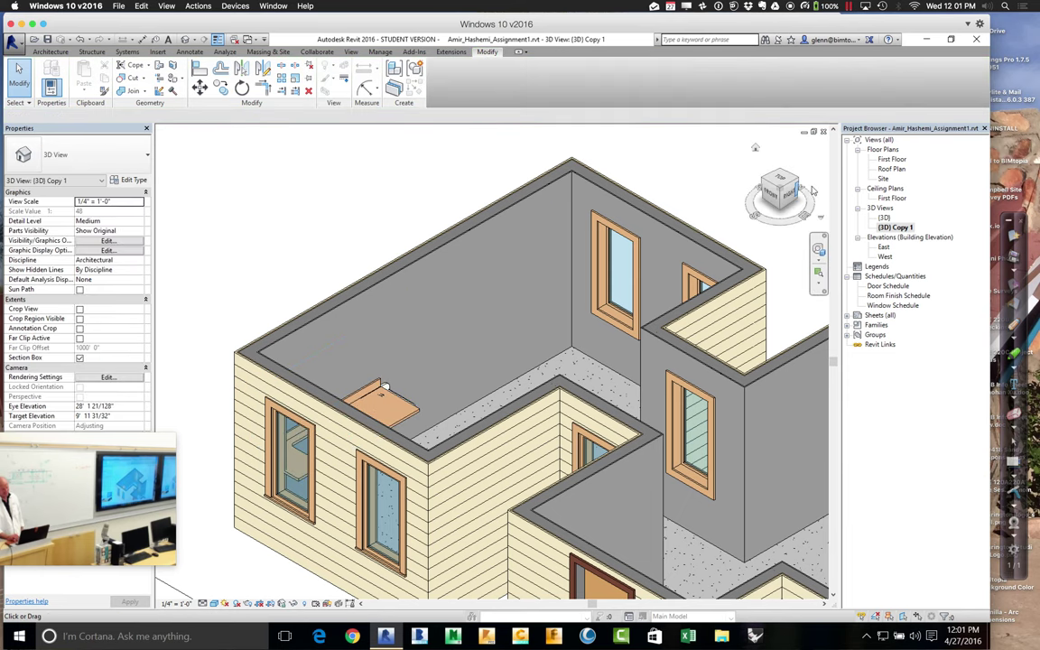
- On the First Floor plan, stretch the counter top's upper end upward and shorten its lower end, making it about 13'-10" long
double_click(894, 159)
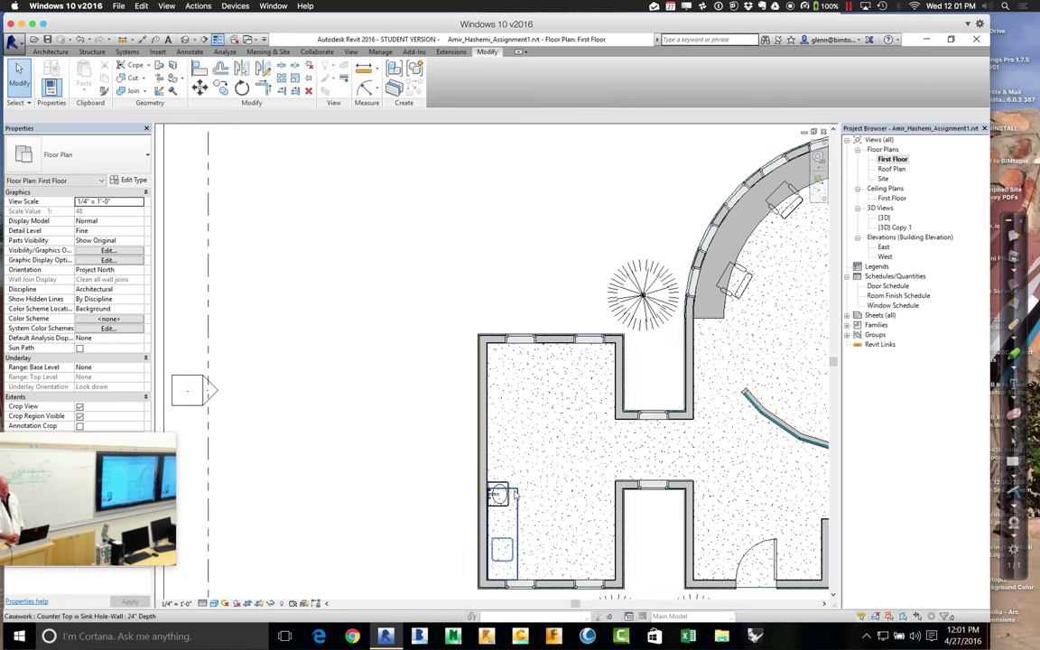
left_click(818, 180)
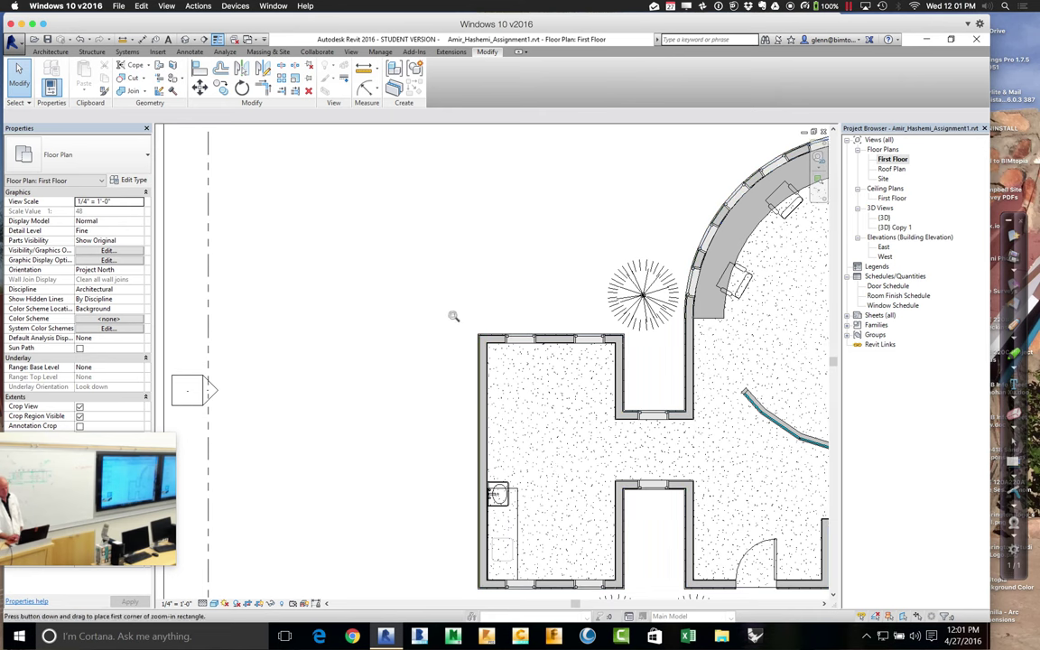
left_click_drag(441, 307, 539, 603)
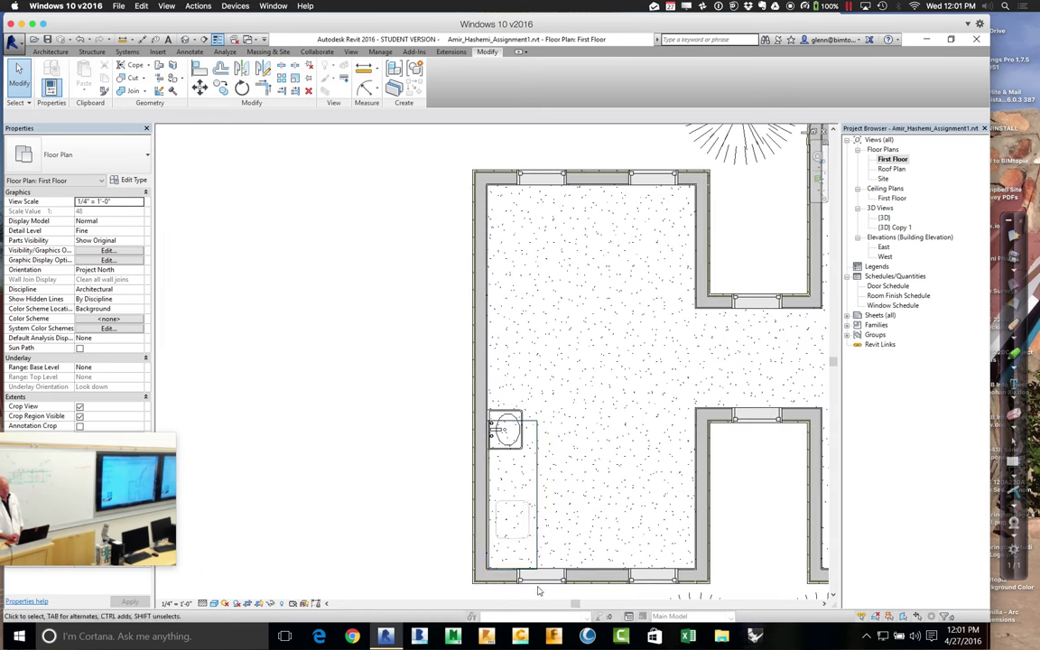
left_click(540, 461)
left_click_drag(539, 460, 500, 208)
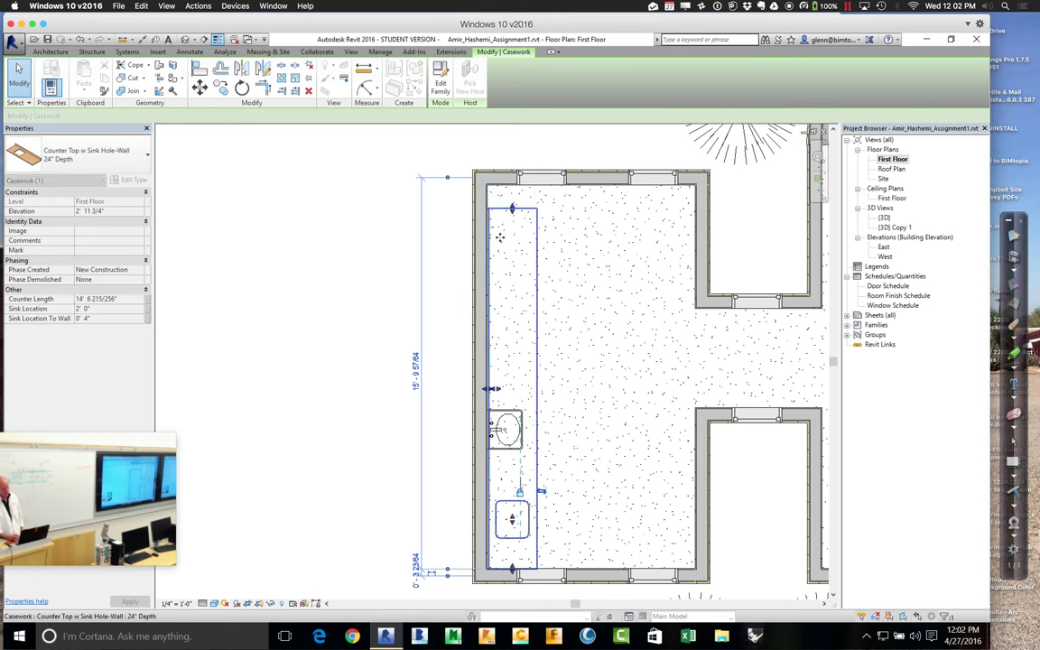
left_click_drag(511, 567, 511, 517)
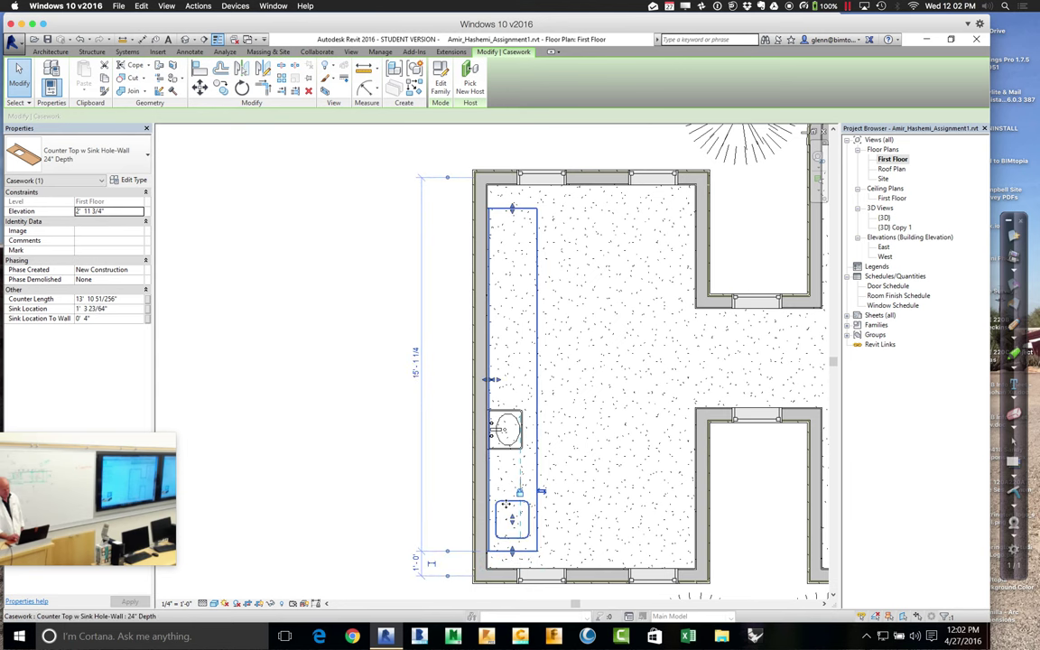
key("Escape")
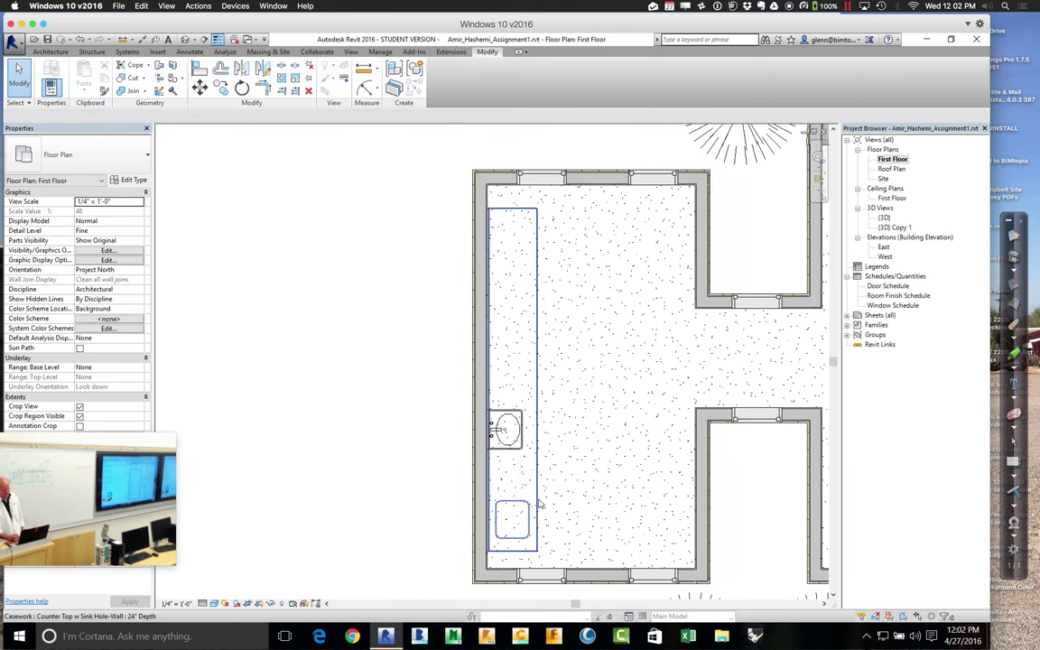
- Move the counter top's sink hole up to the oval sink, at a sink location of about 5'-0"
left_click(494, 515)
left_click_drag(513, 520, 508, 489)
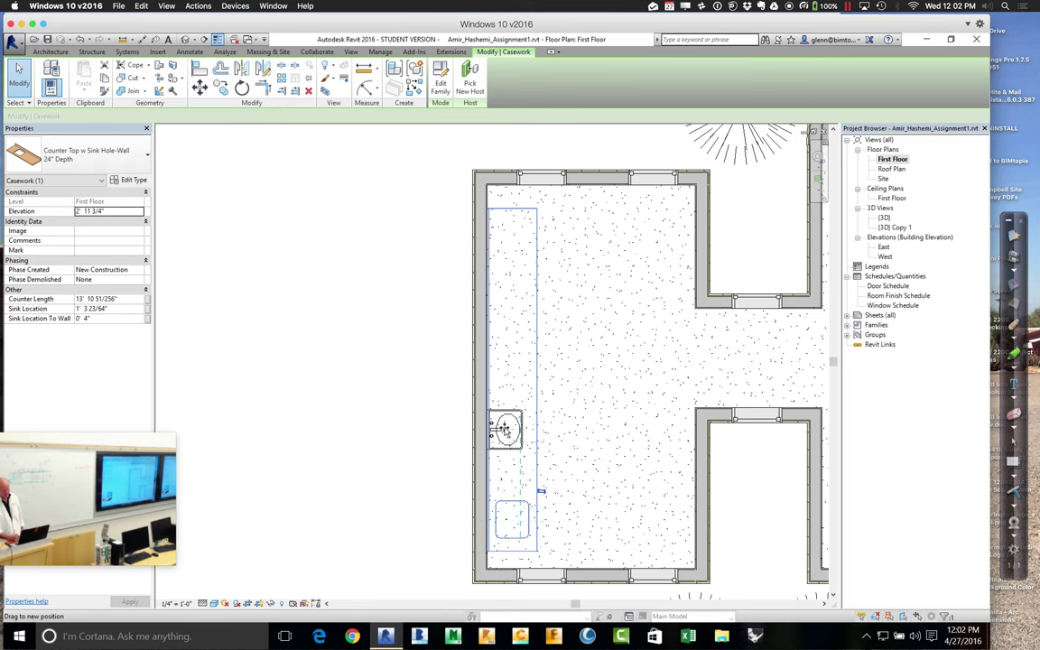
left_click_drag(505, 430, 505, 430)
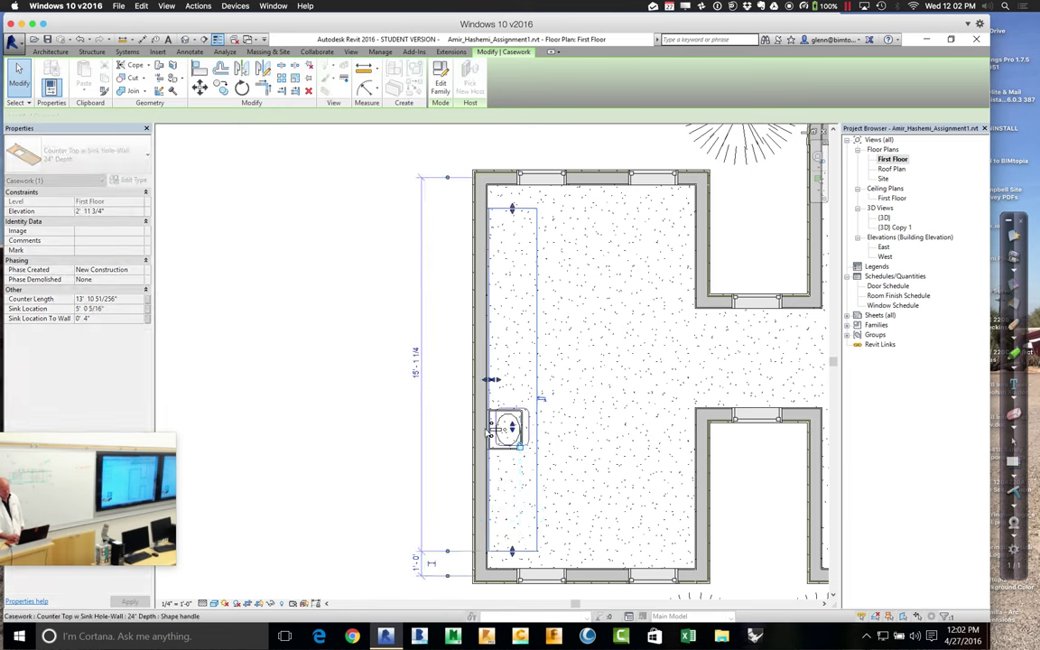
left_click(379, 448)
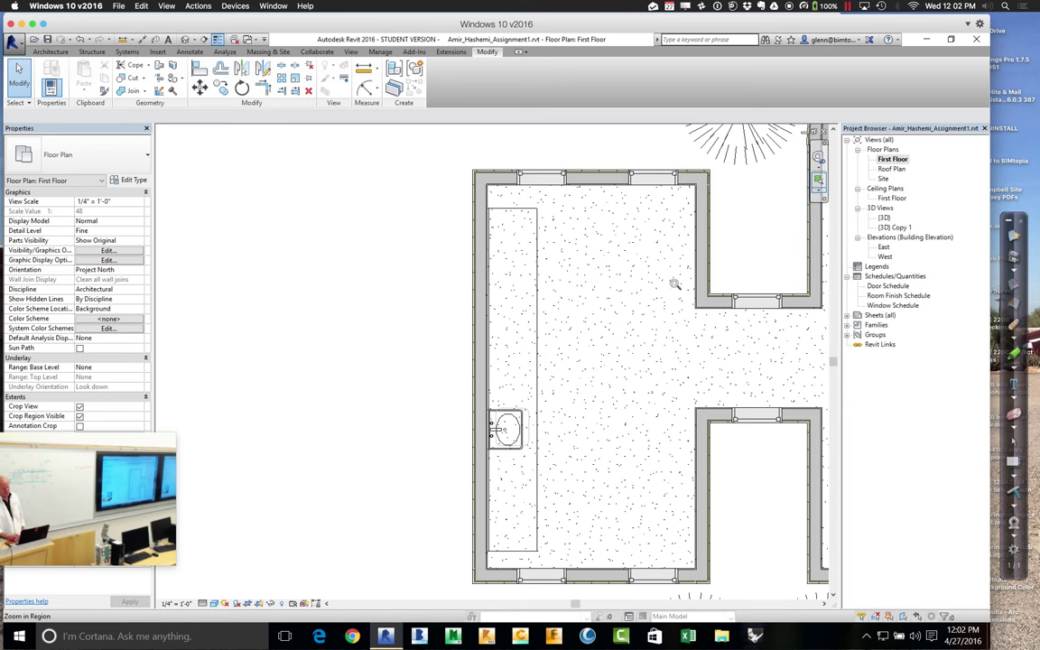
- Try to change the oval wall sink's type to Sink Lab 16" x 16" x 10"
left_click(449, 365)
left_click(571, 517)
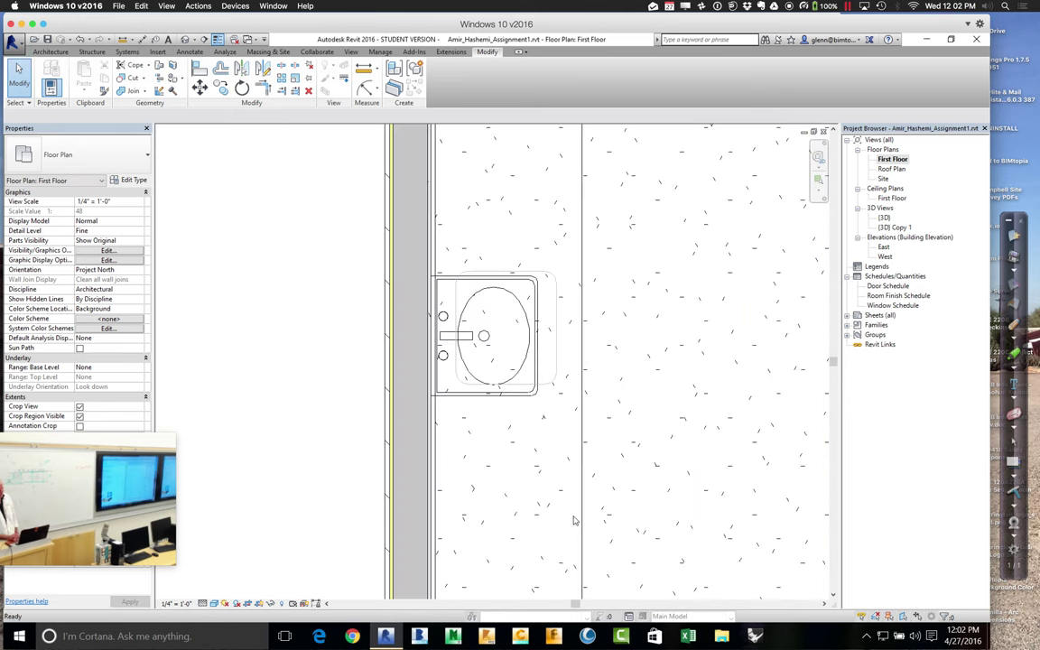
left_click(467, 403)
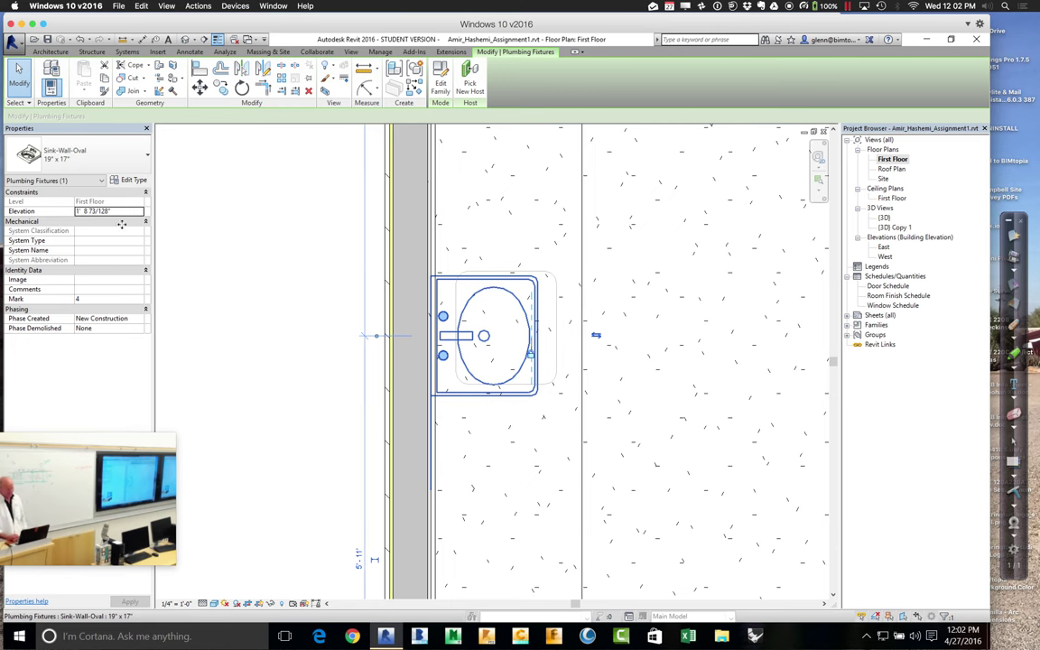
left_click(126, 156)
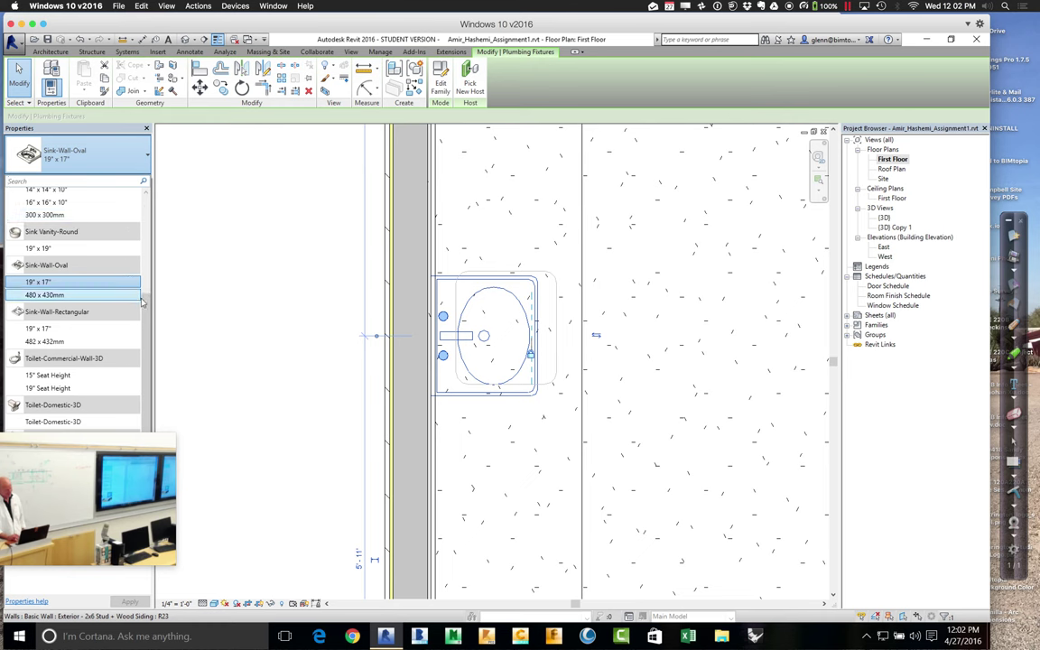
scroll(145, 289, "up", 3)
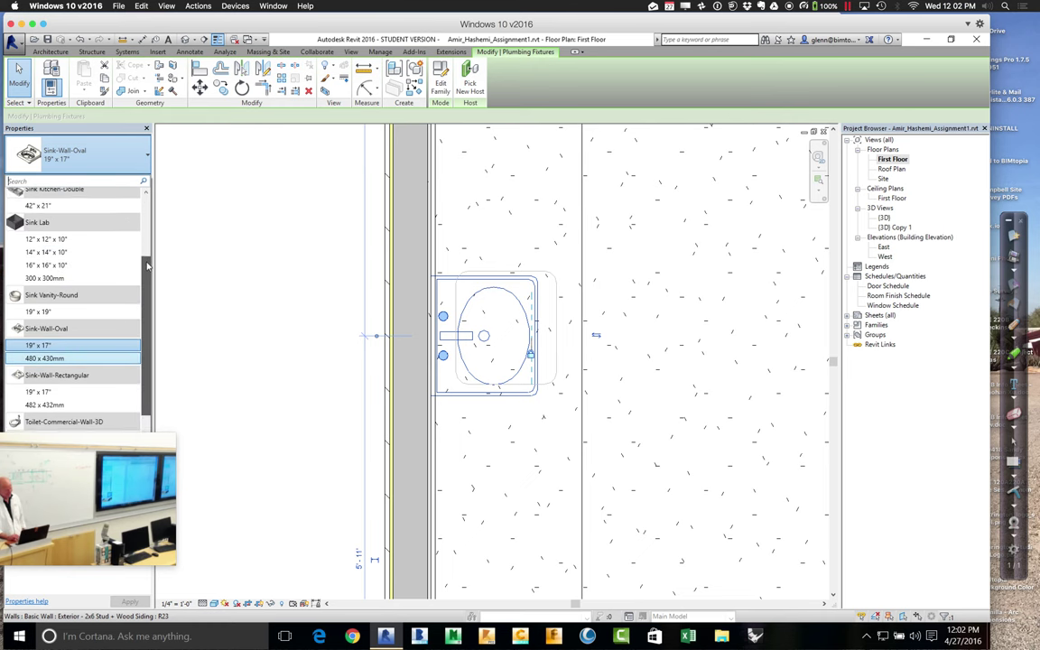
scroll(147, 268, "up", 2)
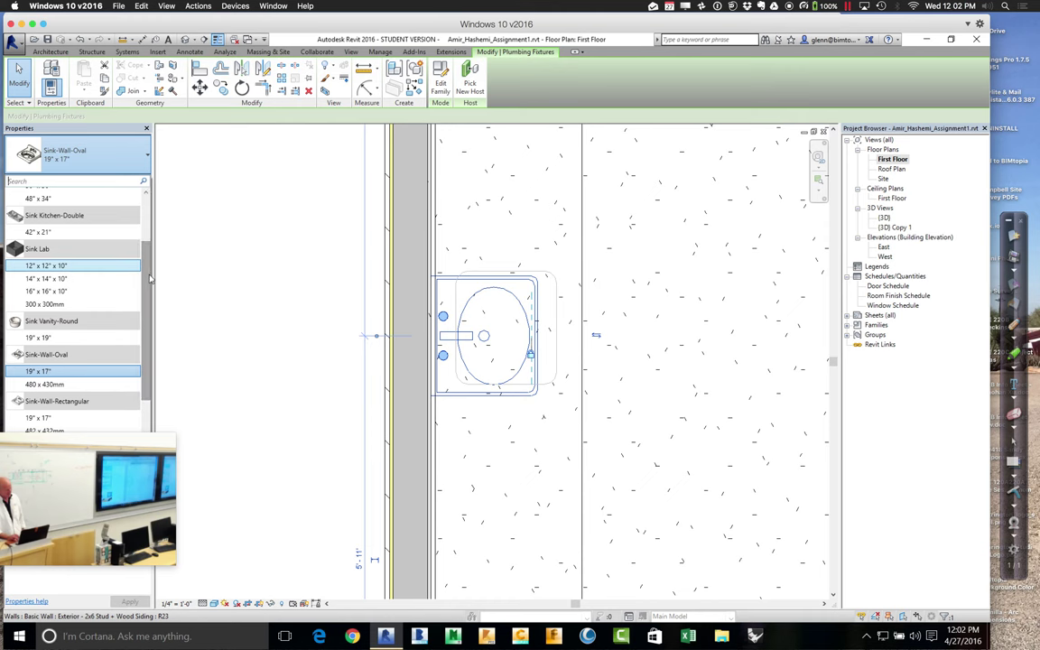
scroll(145, 271, "up", 3)
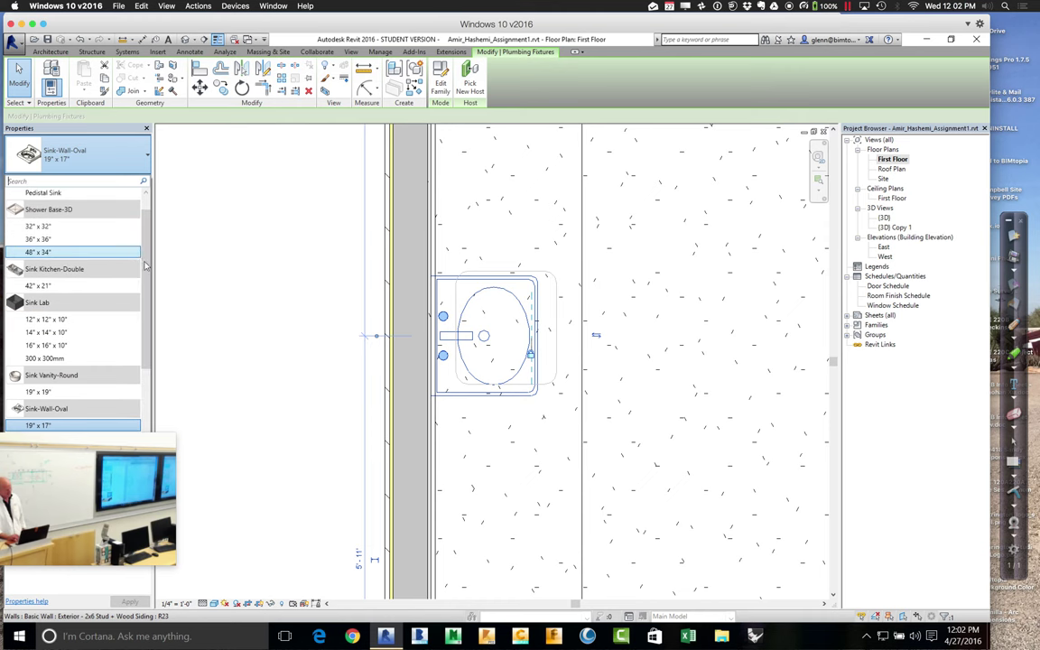
left_click(50, 347)
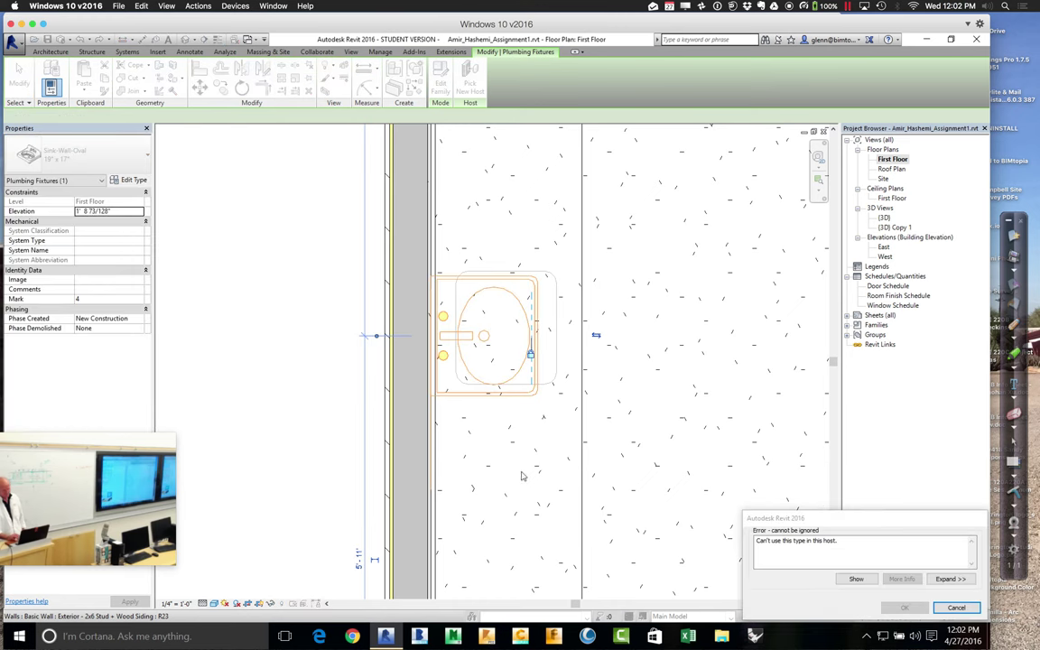
left_click(956, 609)
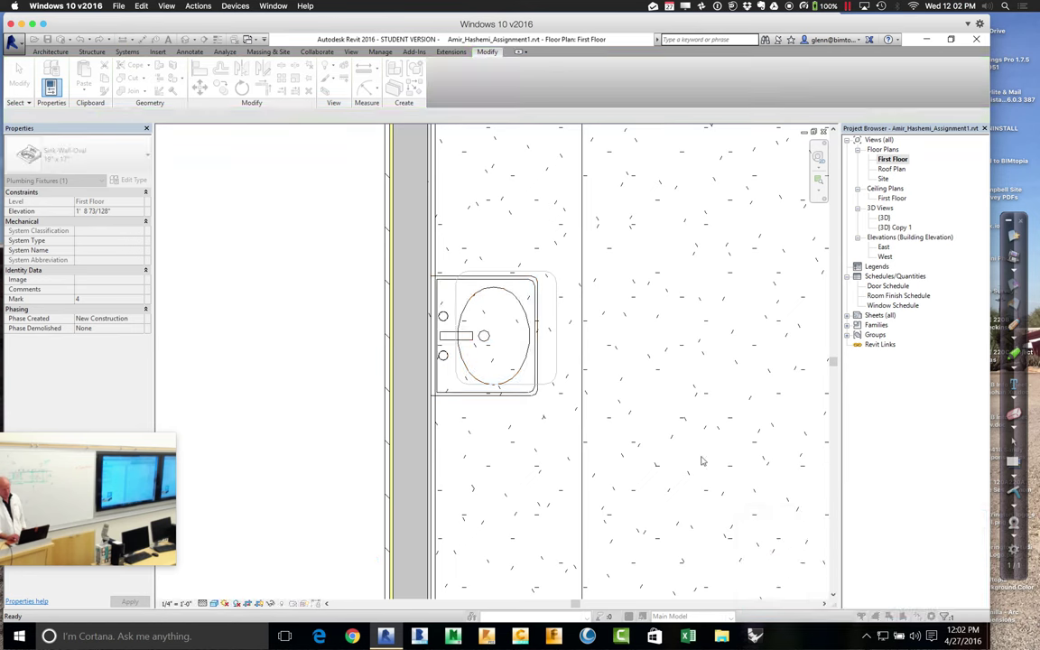
- Delete the oval wall sink from the left room's counter top
left_click(517, 403)
key("Delete")
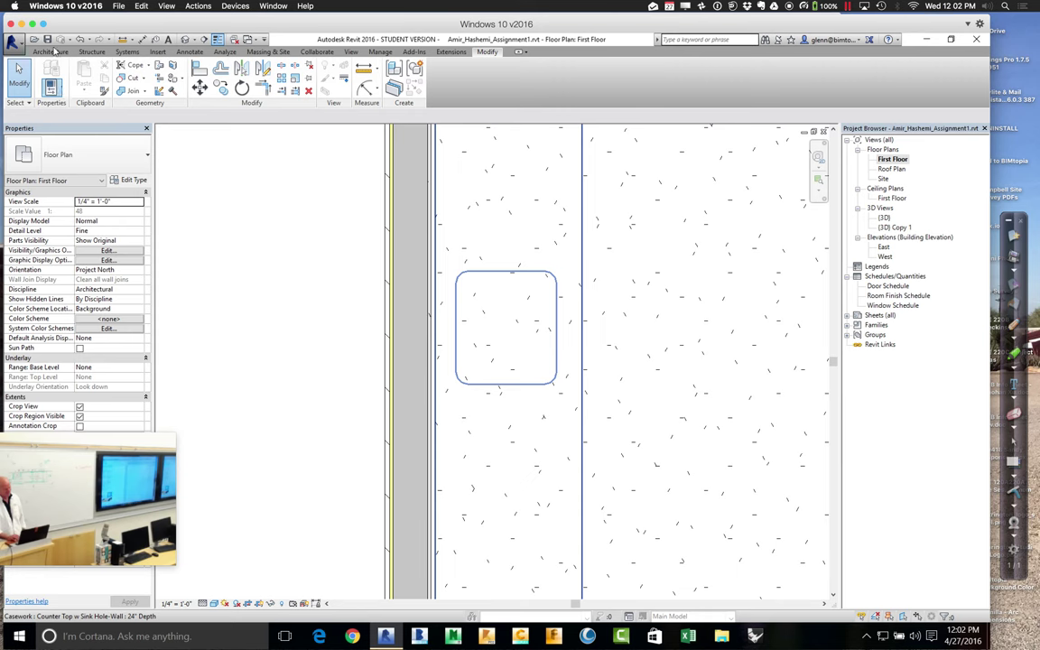
- Place a Sink Lab 16" x 16" x 10" component at the counter top's sink hole, finding it with the search term "sink"
left_click(50, 52)
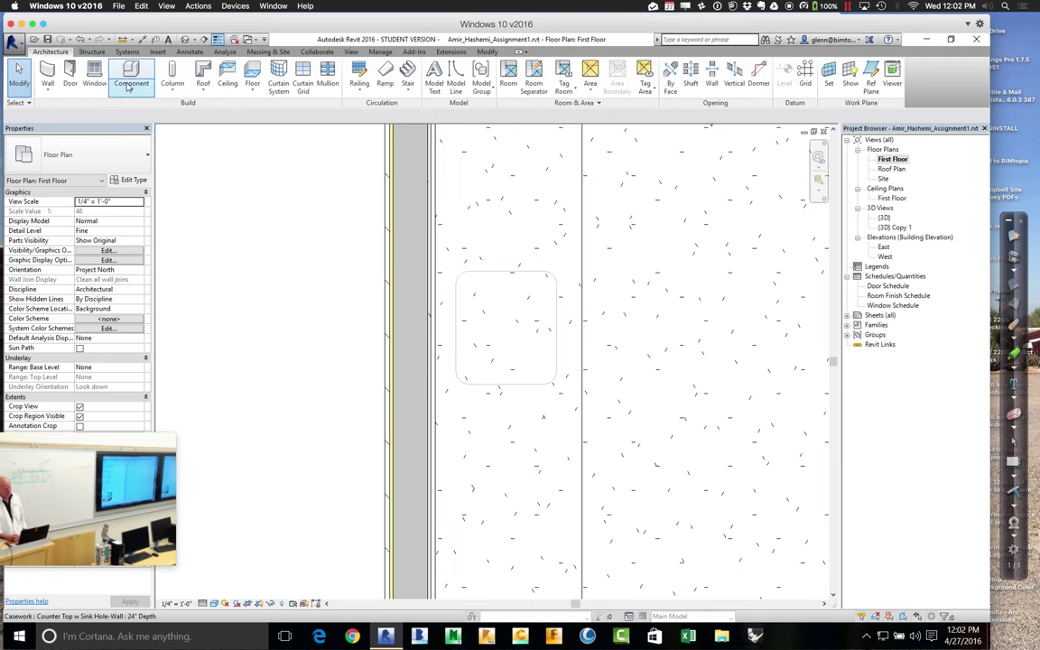
left_click(131, 84)
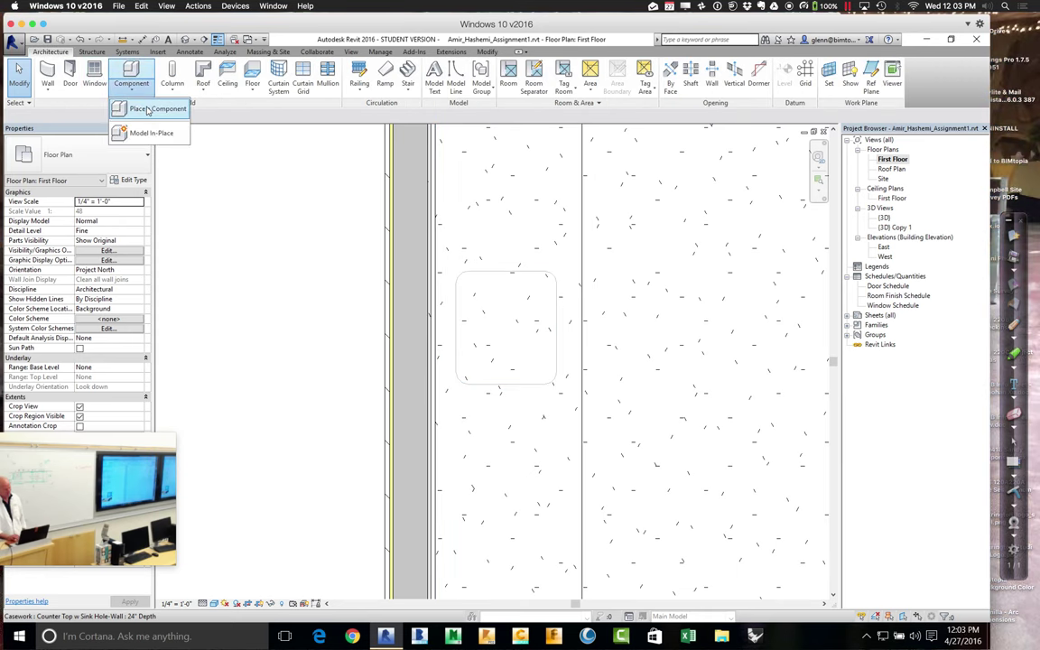
left_click(143, 109)
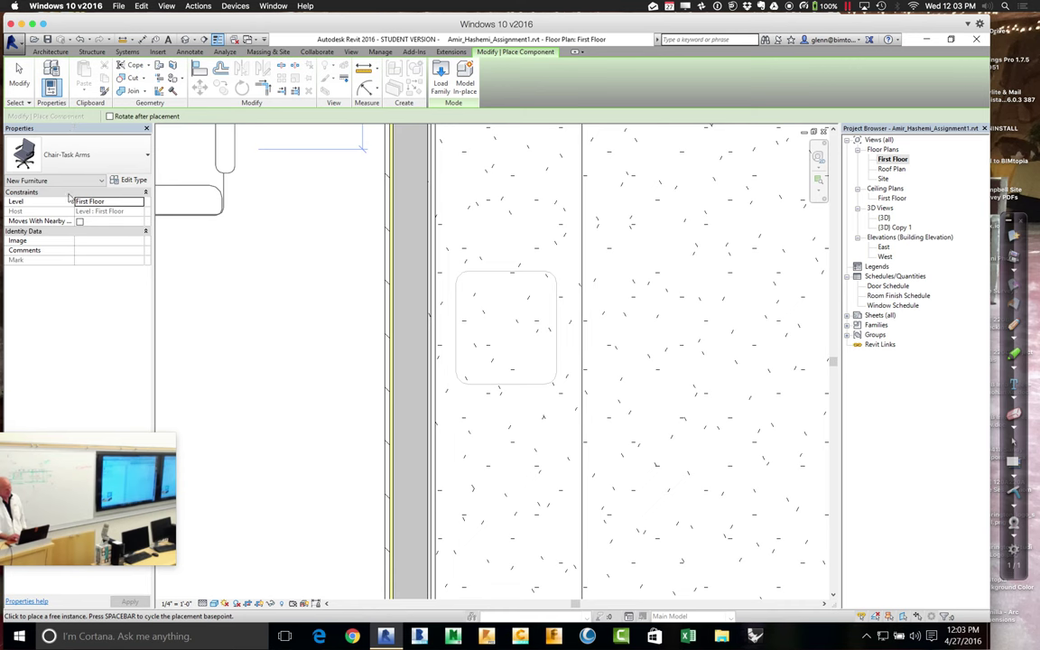
left_click(51, 51)
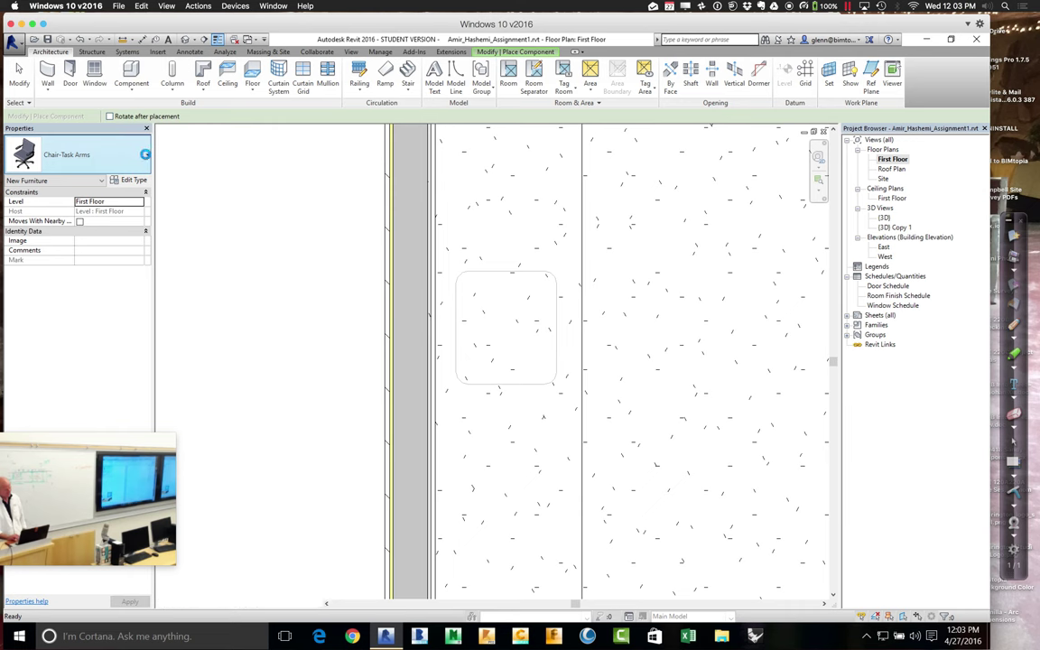
left_click(140, 154)
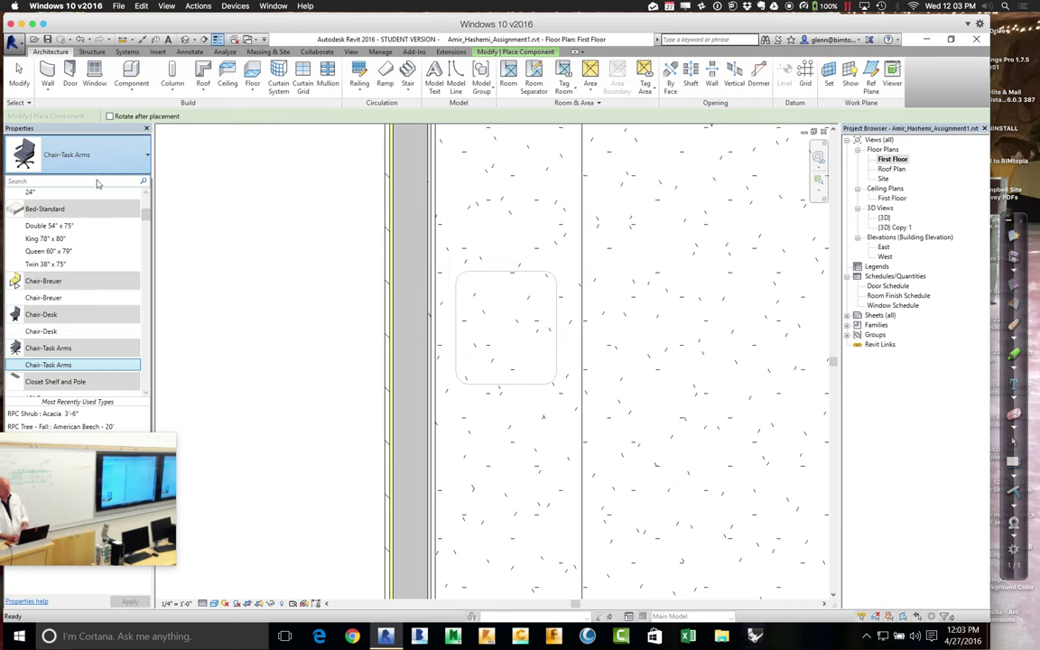
type("t")
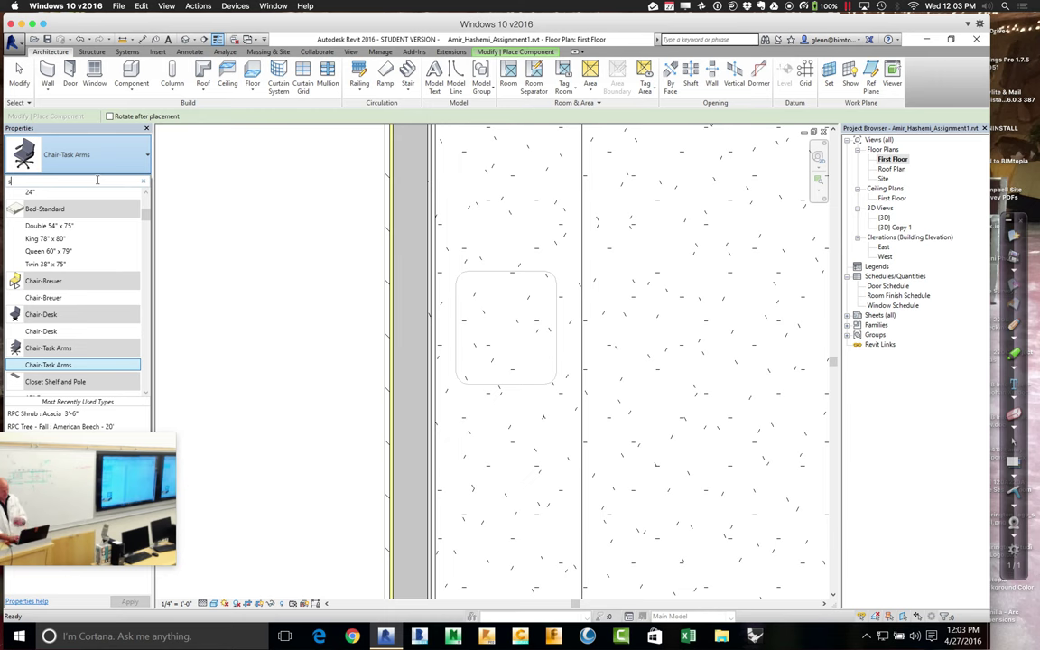
type("ink")
key("Down")
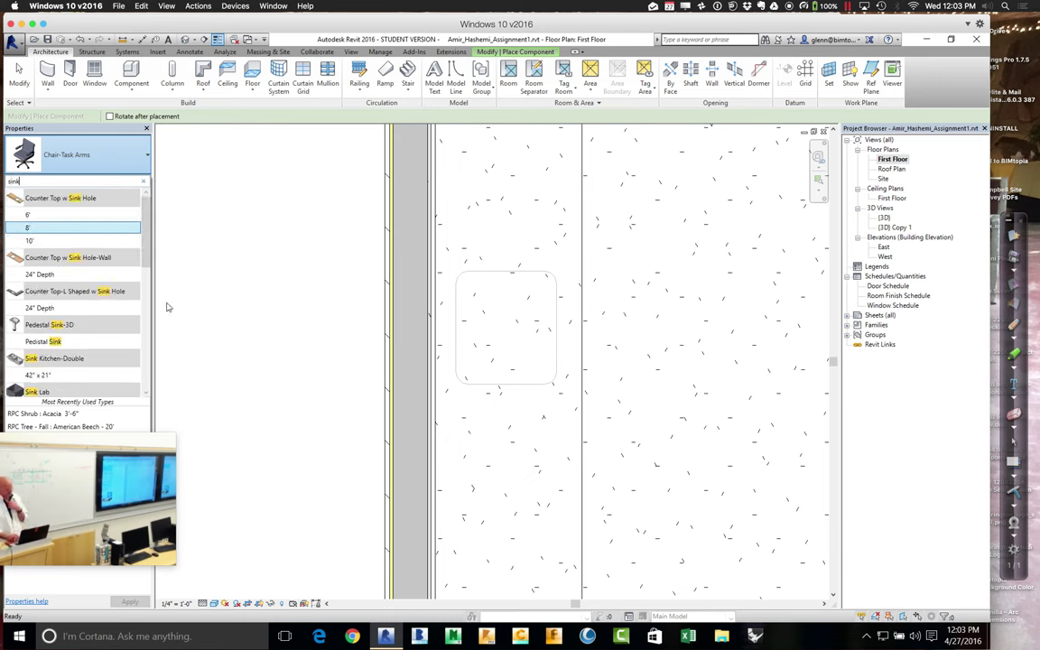
left_click_drag(146, 261, 147, 296)
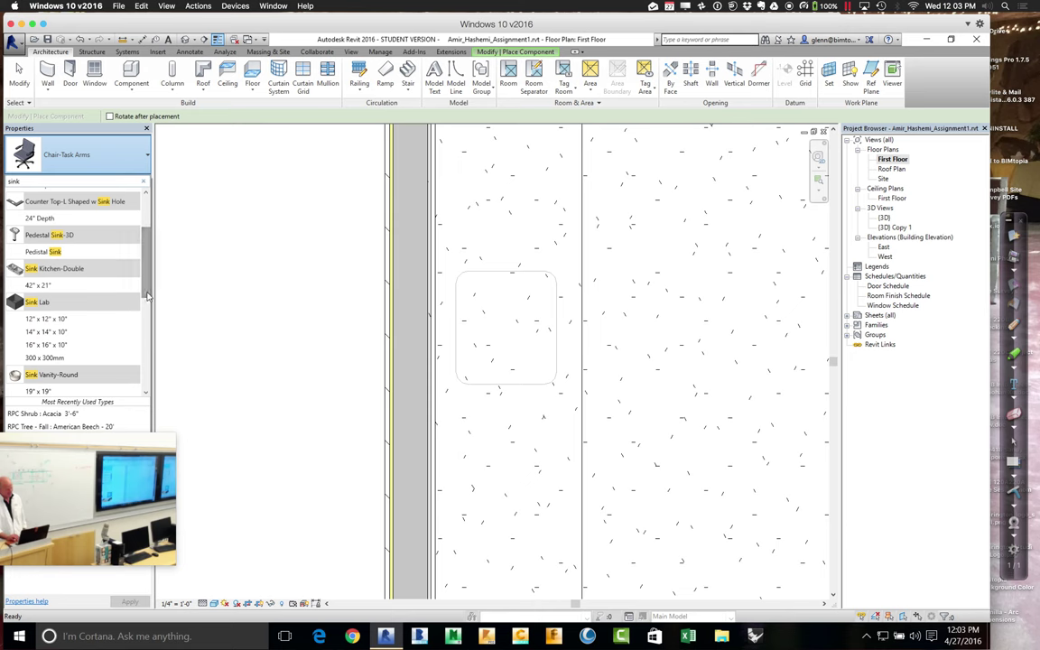
left_click(54, 343)
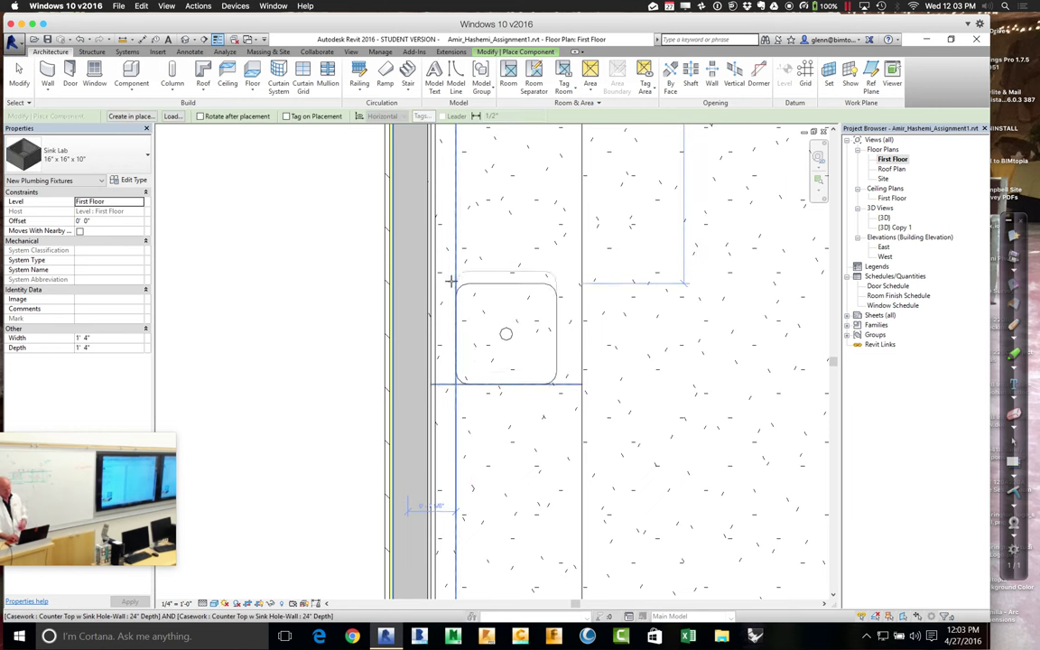
left_click(451, 281)
key("Escape")
key("Escape")
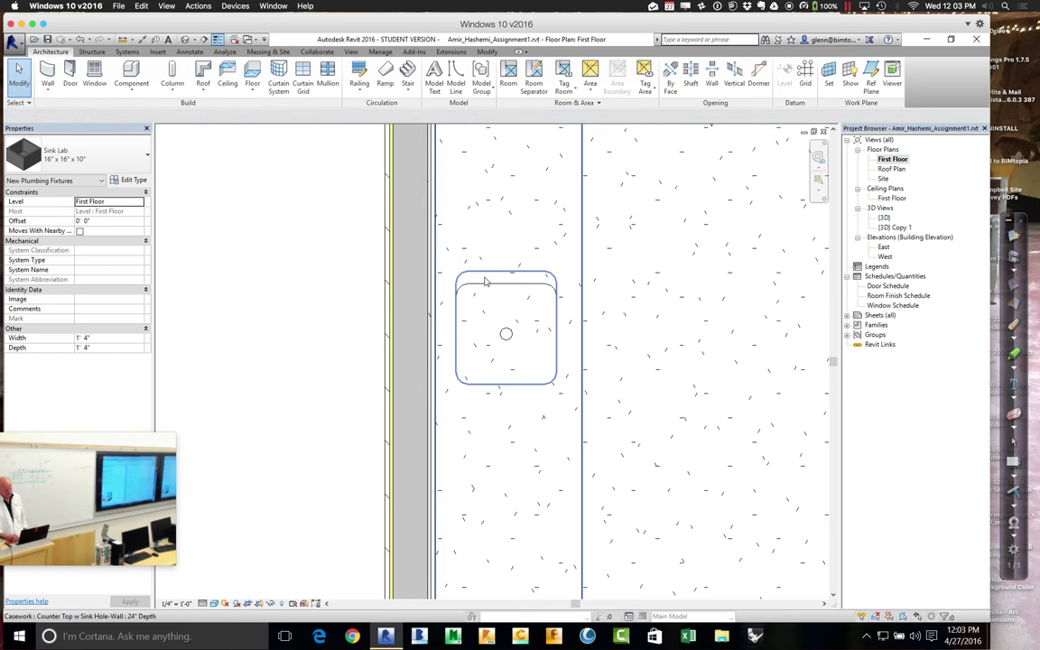
- Shift the counter top's sink hole down over the lab sink, to a sink location of about 4'-10 3/4"
left_click(525, 330)
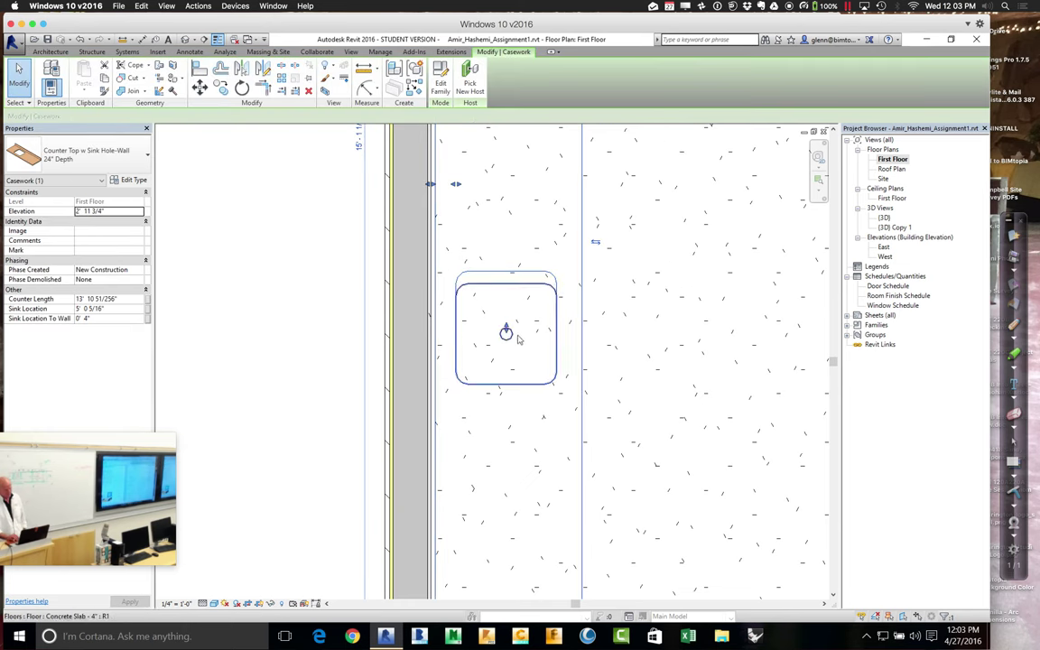
left_click_drag(504, 329, 506, 340)
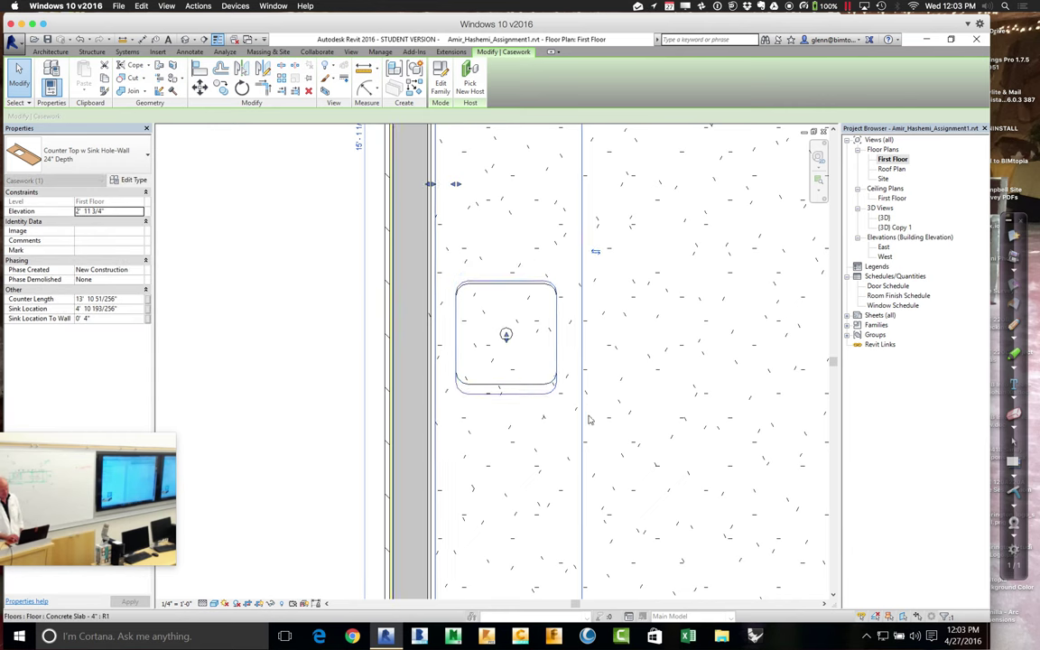
left_click(644, 441)
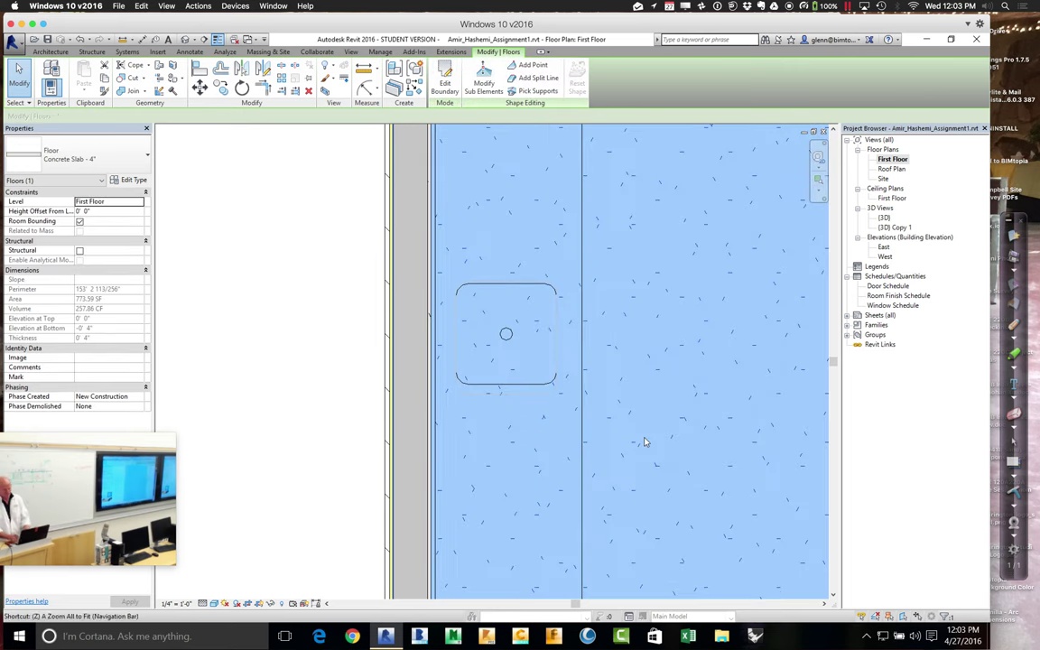
scroll(645, 442, "down", 2)
scroll(492, 360, "down", 2)
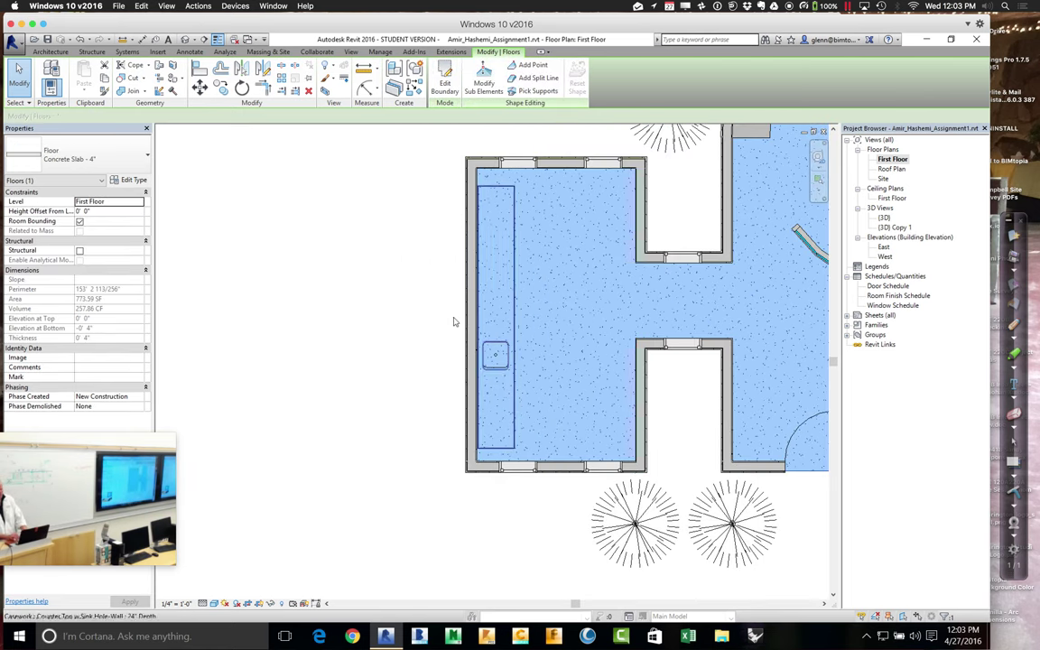
left_click(424, 325)
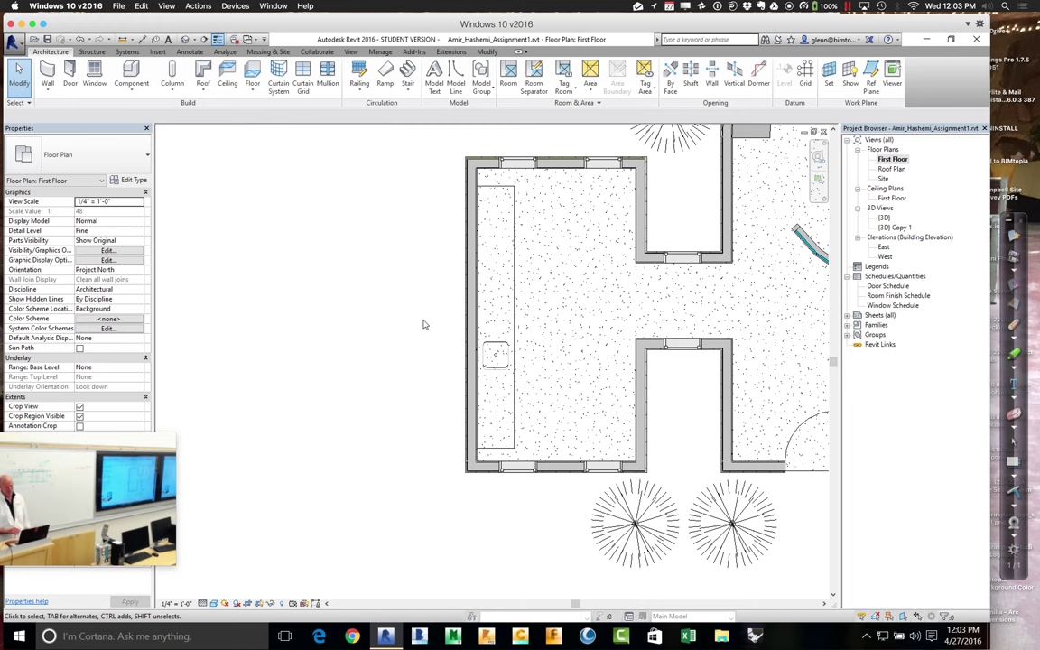
- Inspect the left room's counter top and lab sink in the {3D} Copy 1 view
double_click(897, 231)
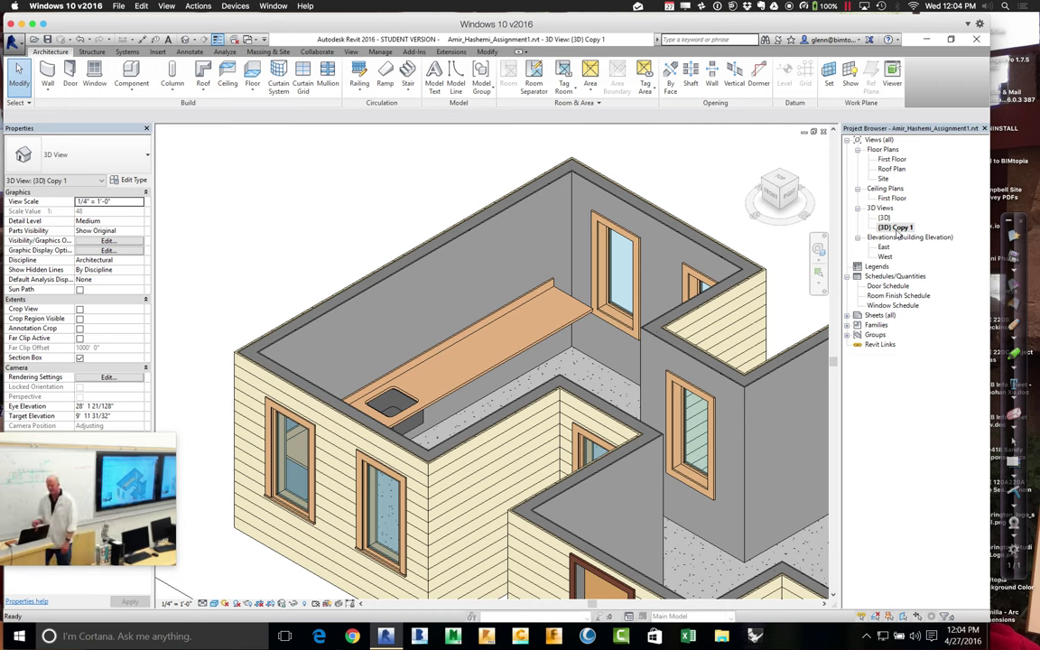
left_click(532, 306)
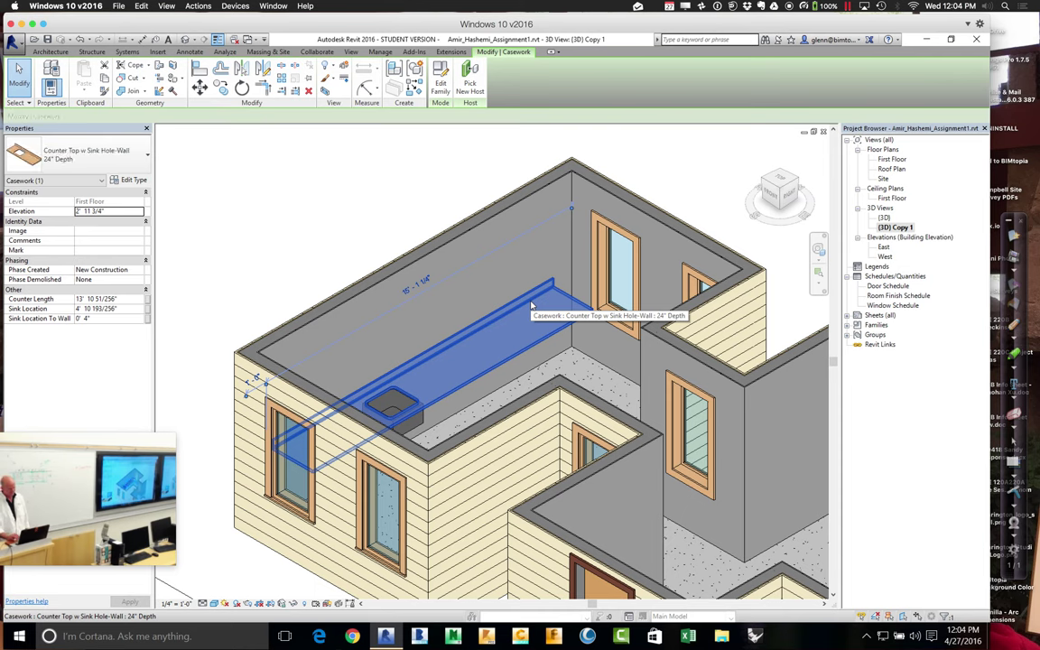
left_click(466, 168)
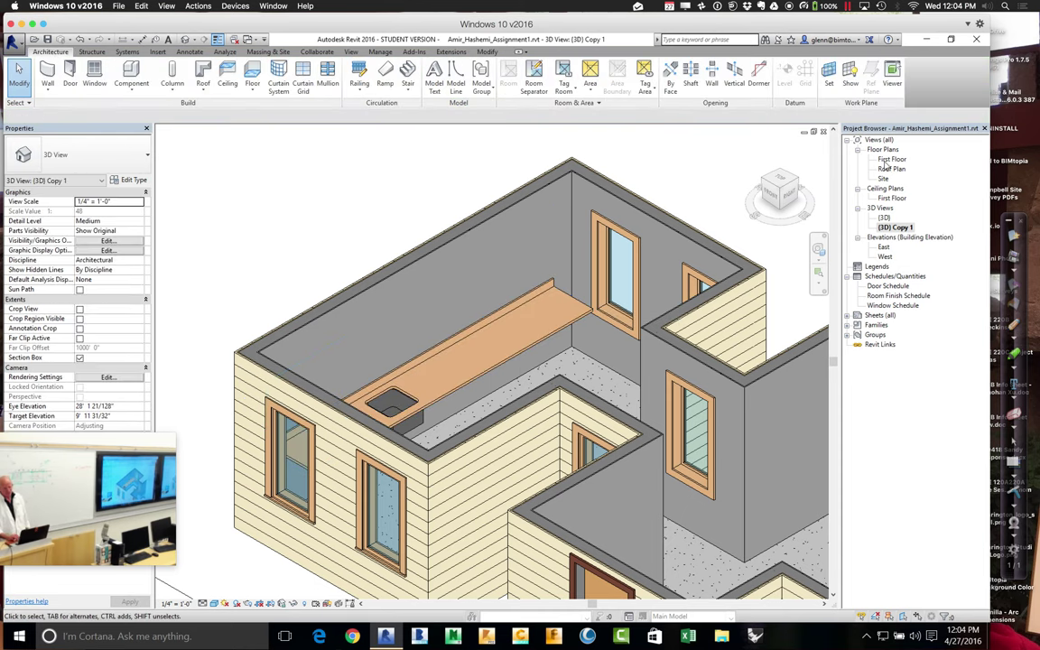
- Start an in-place Casework model named "Lab Bench Cabinets" in the First Floor plan
double_click(889, 162)
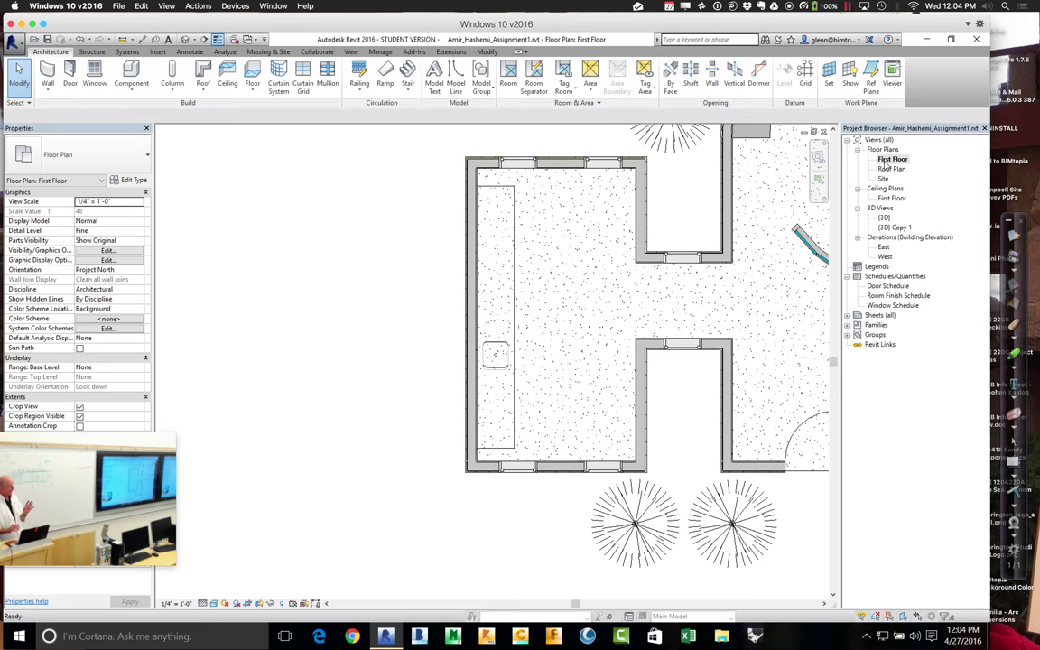
left_click(818, 179)
left_click_drag(458, 177, 506, 479)
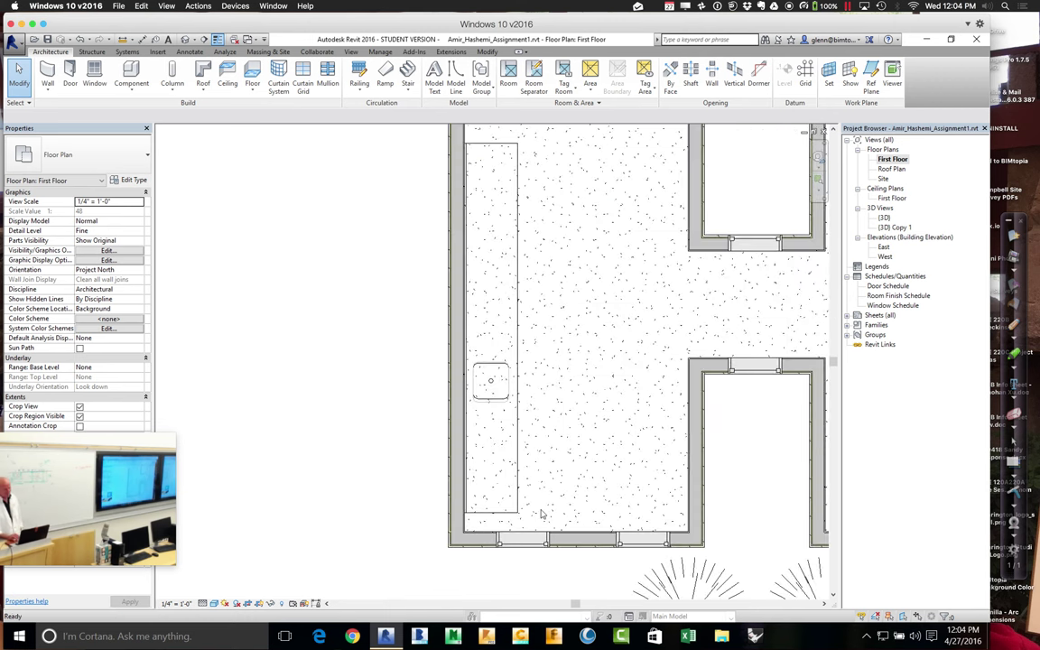
left_click(121, 91)
left_click(131, 130)
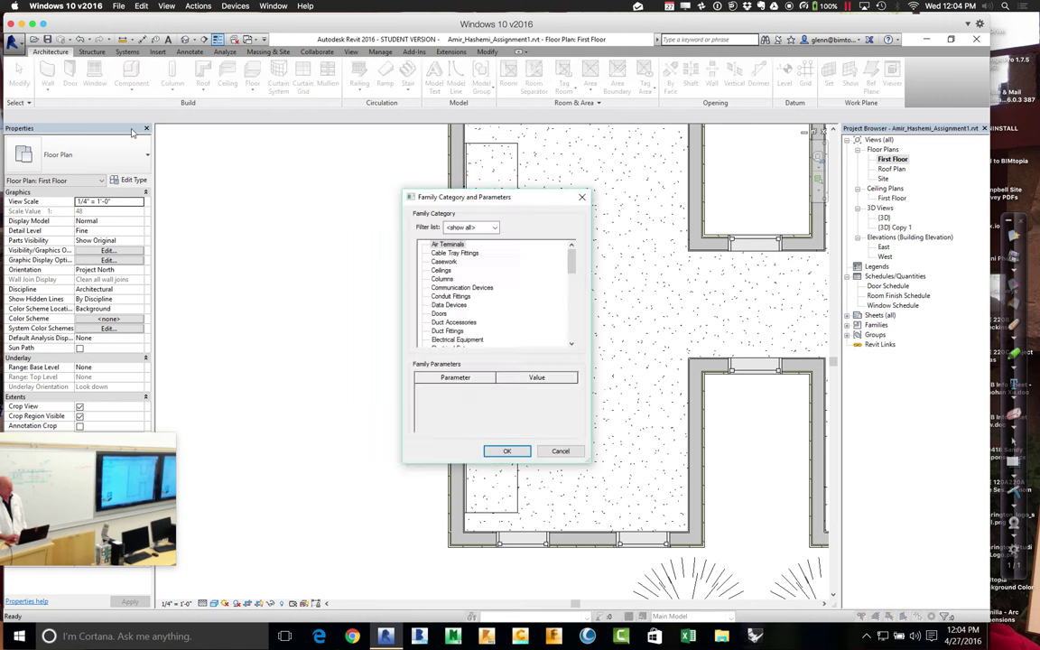
left_click(444, 262)
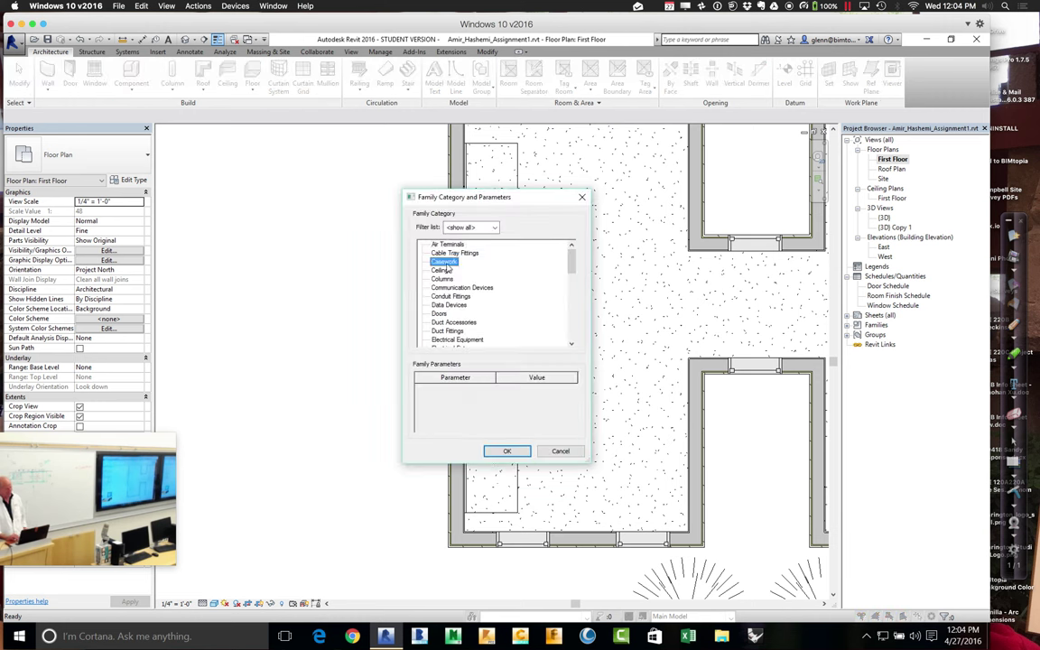
key("Return")
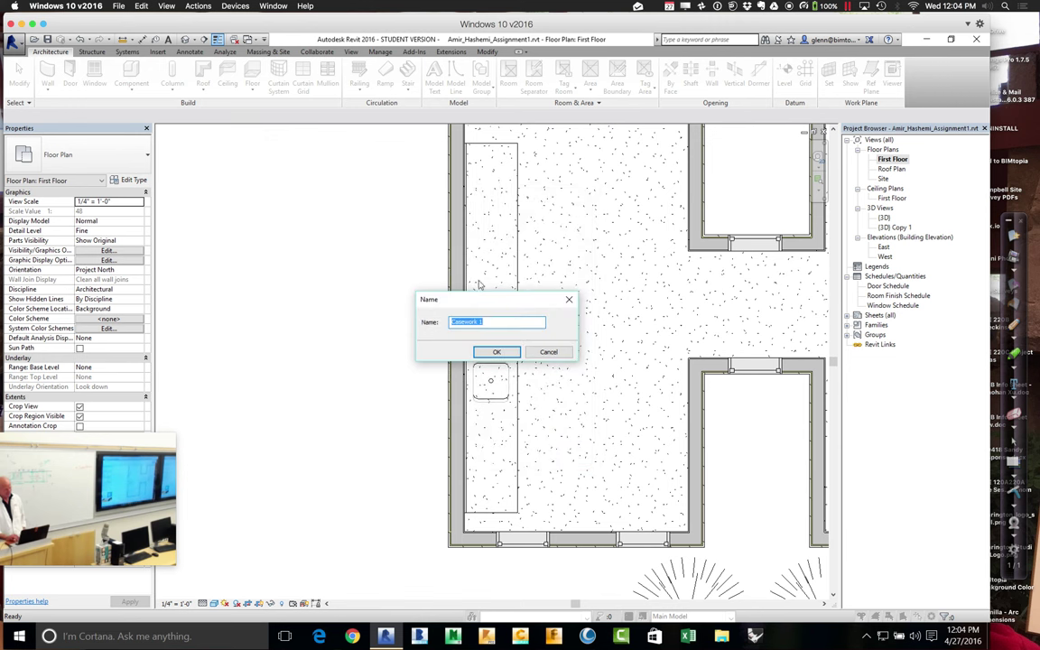
type("Lab Bench Cabinet")
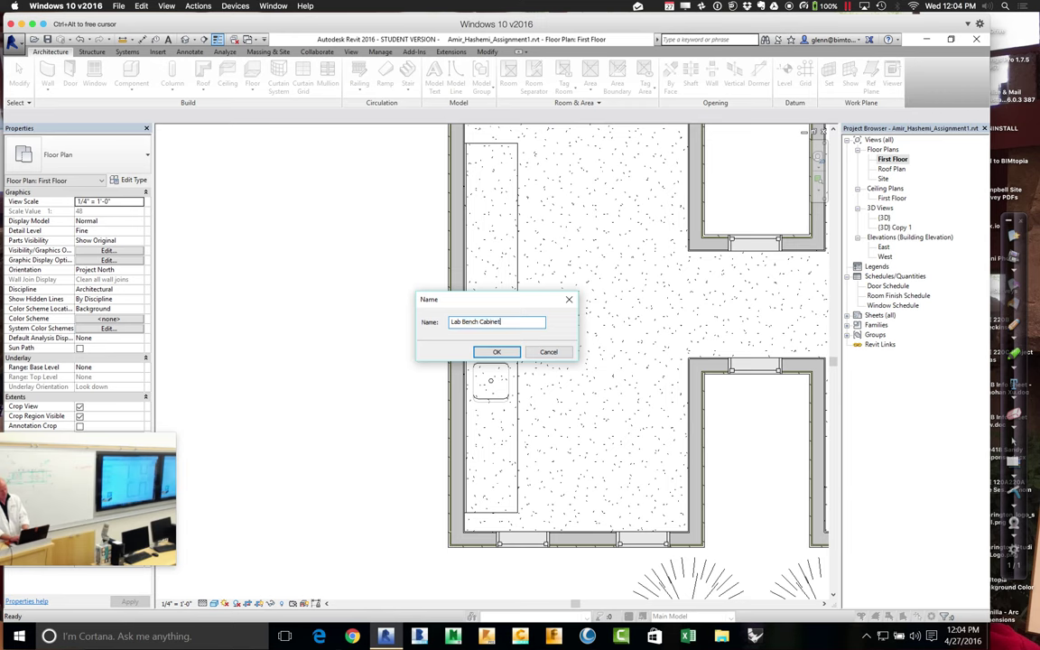
left_click(496, 352)
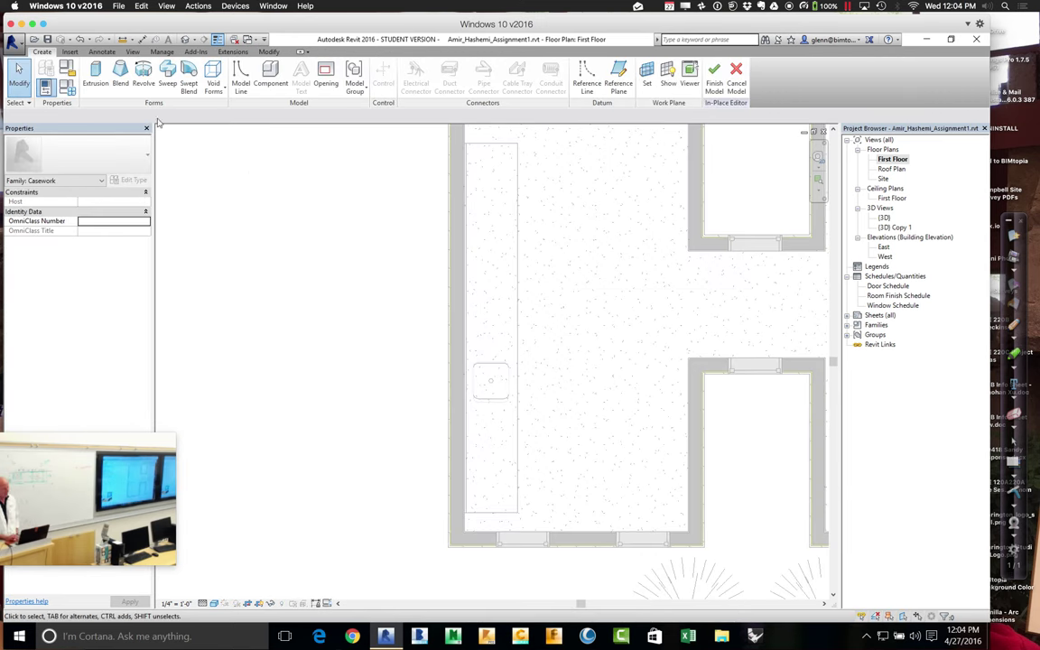
- Sketch a rectangular extrusion profile about 13'-10" long over the counter top, starting at its upper wall-side corner
left_click(95, 75)
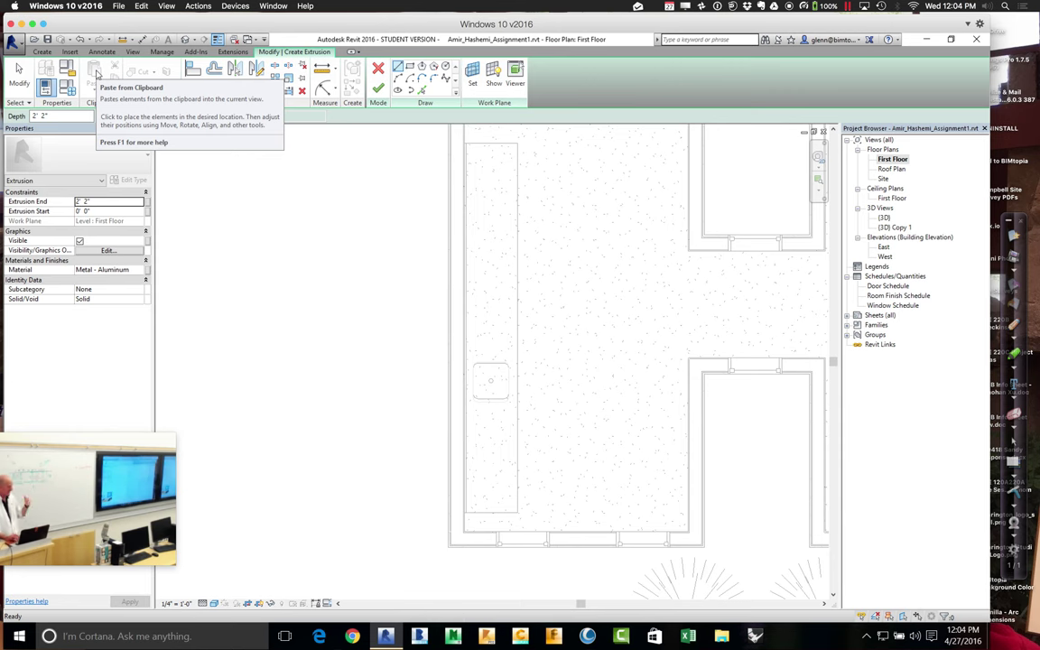
left_click(410, 69)
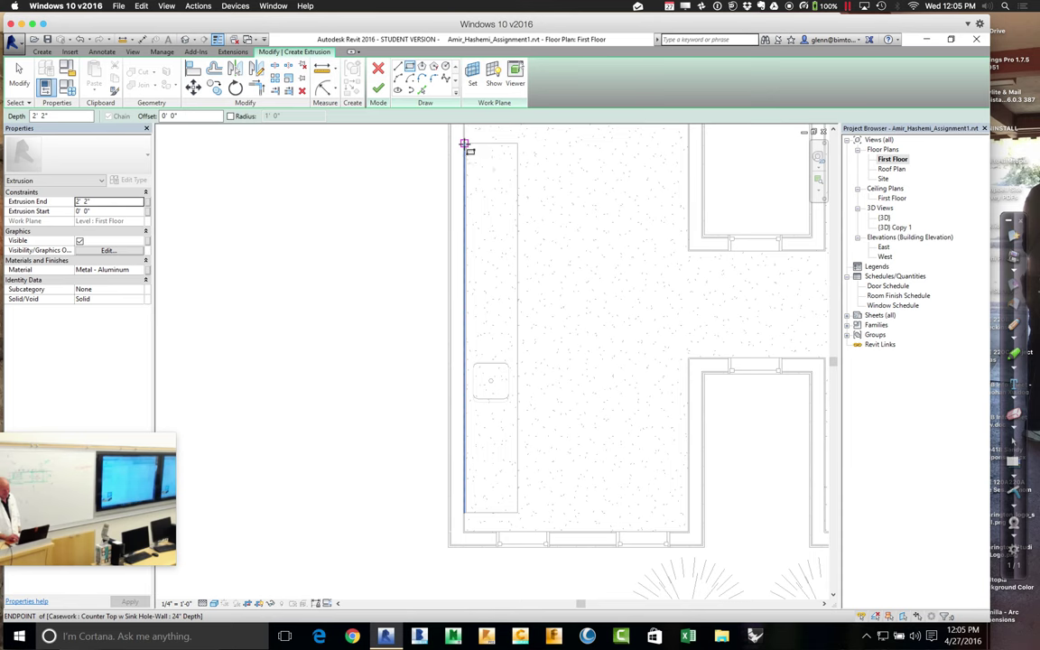
left_click(463, 143)
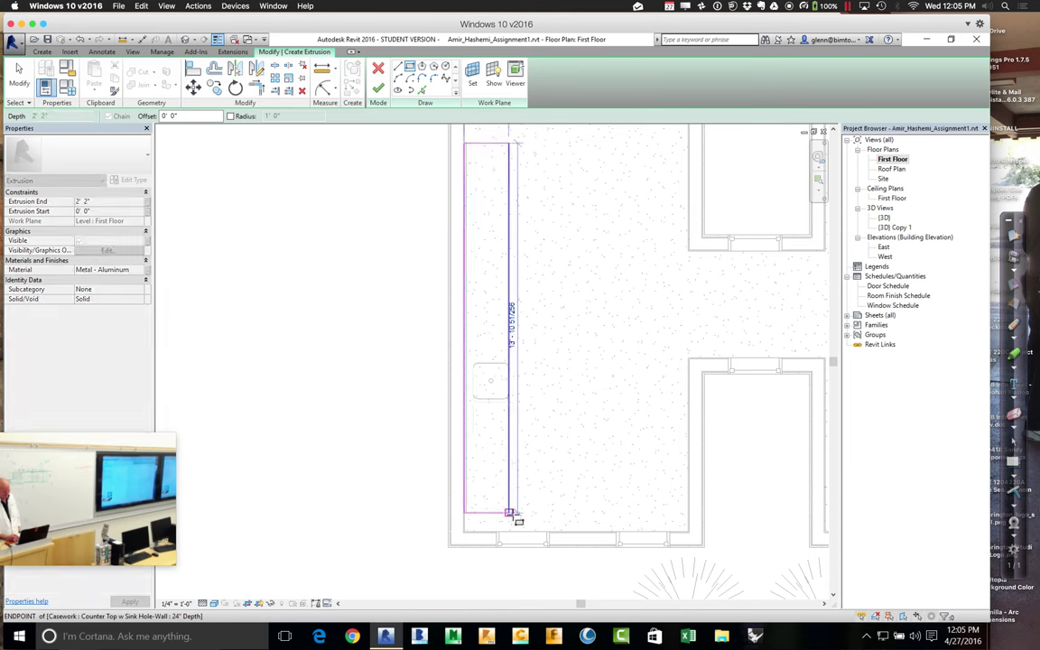
left_click(509, 514)
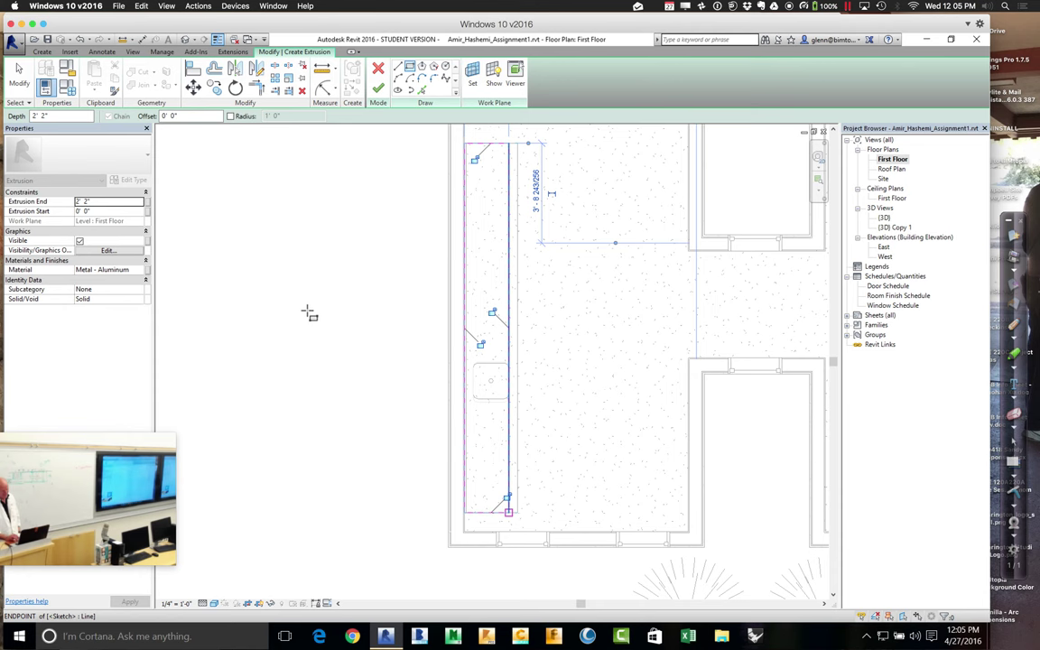
left_click(30, 80)
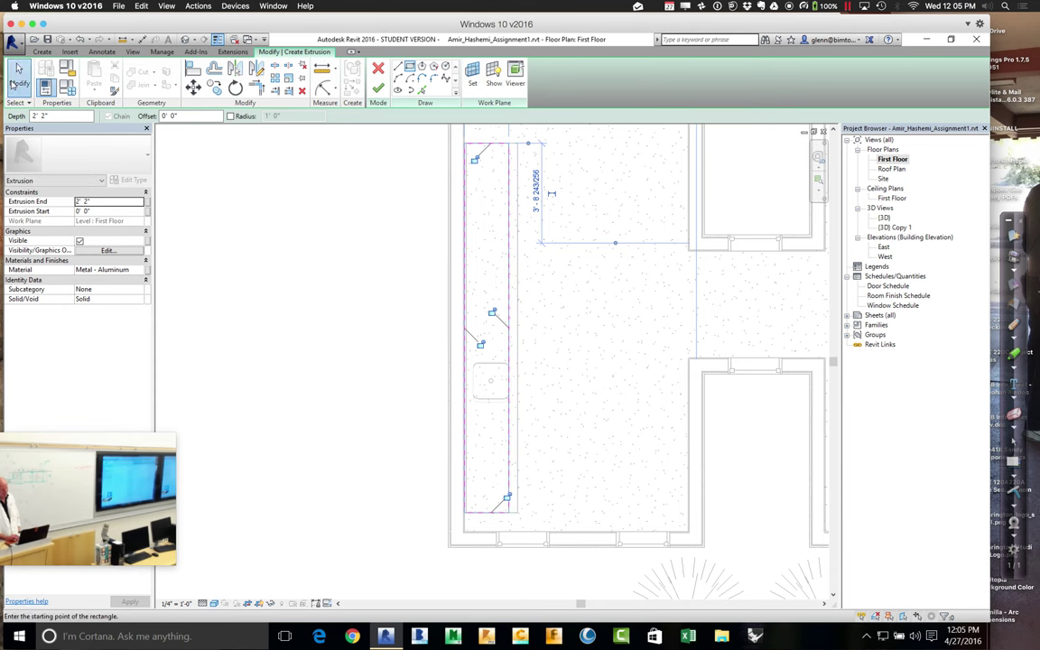
- Set the cabinet profile's width to 2'-0" and finish the extrusion sketch
left_click(508, 221)
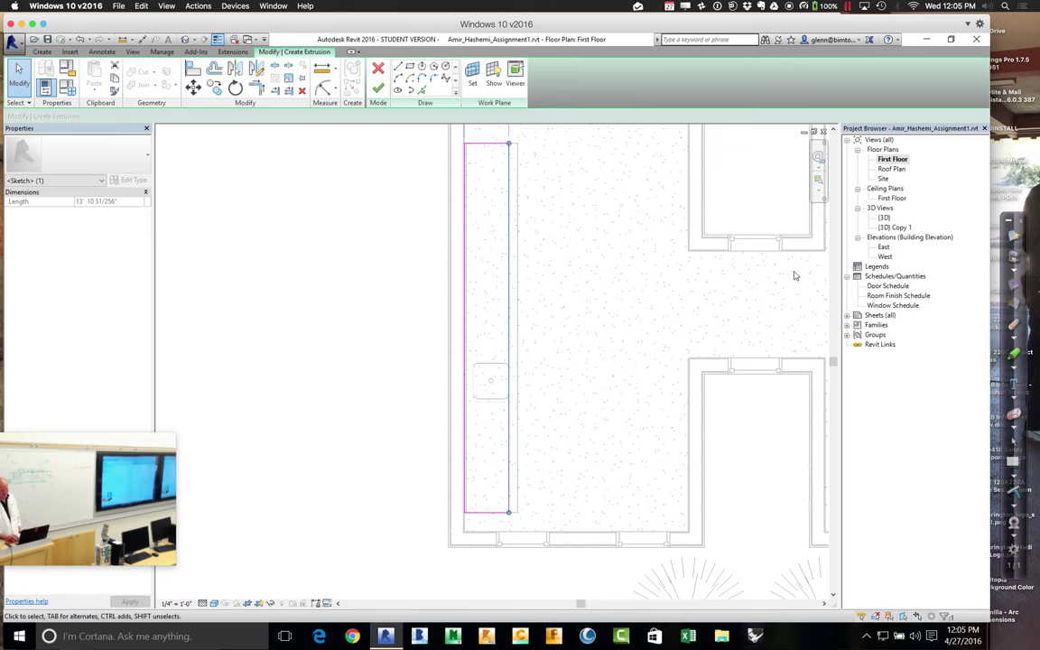
left_click(833, 131)
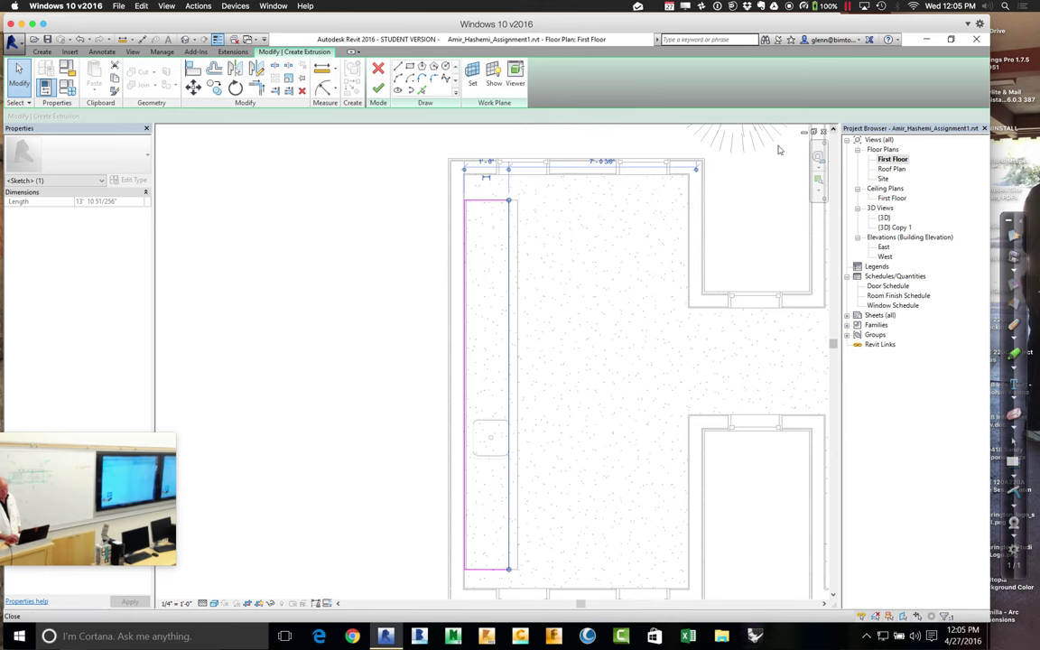
left_click(483, 161)
type("2 0")
key("Return")
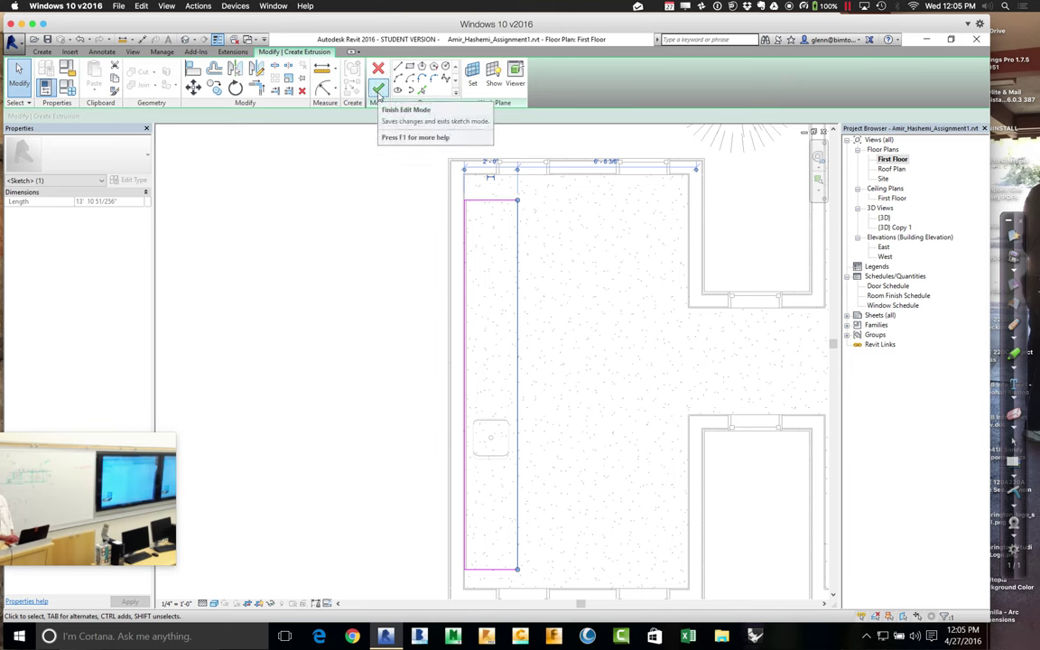
left_click(378, 90)
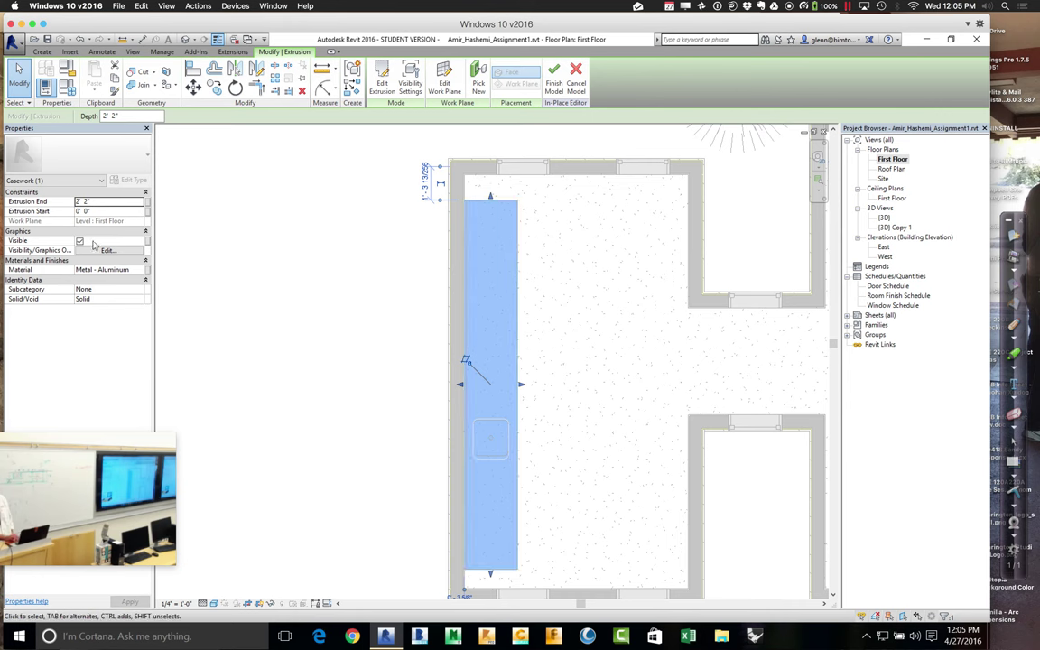
- Set the cabinet extrusion's end to 2' 10 1/2" and its material to Wood (Oak), finishing the in-place model
left_click(104, 201)
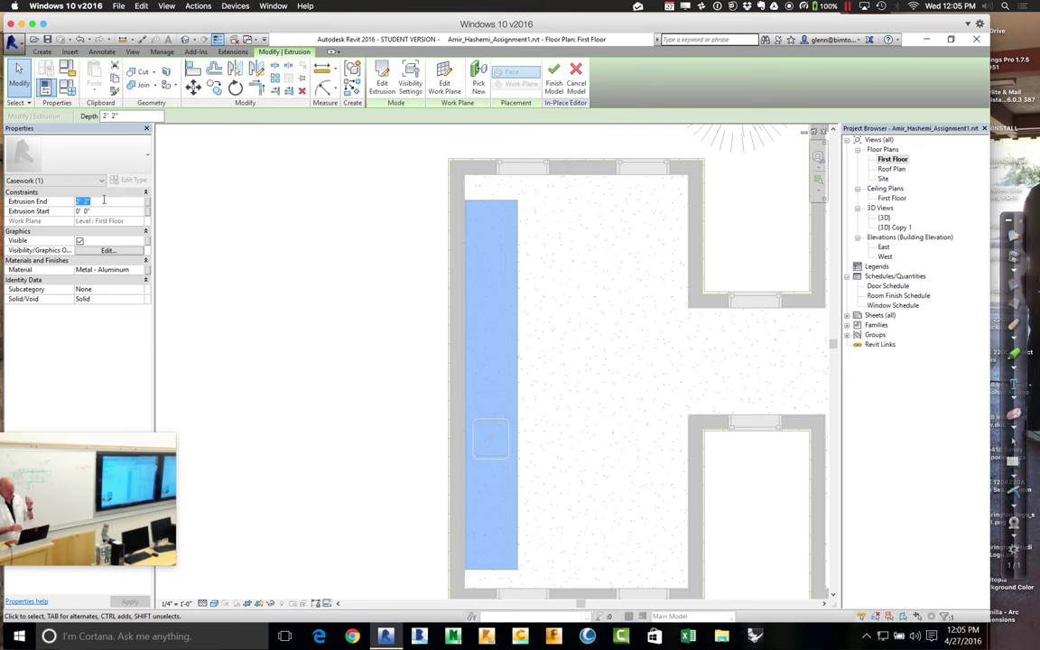
type("2 1")
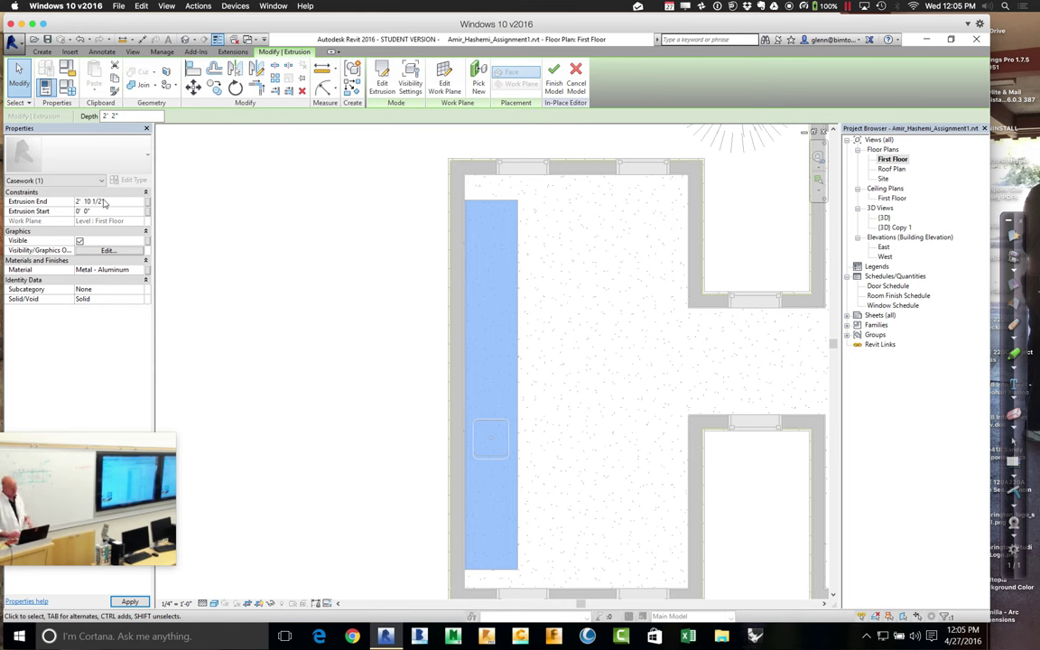
left_click(142, 272)
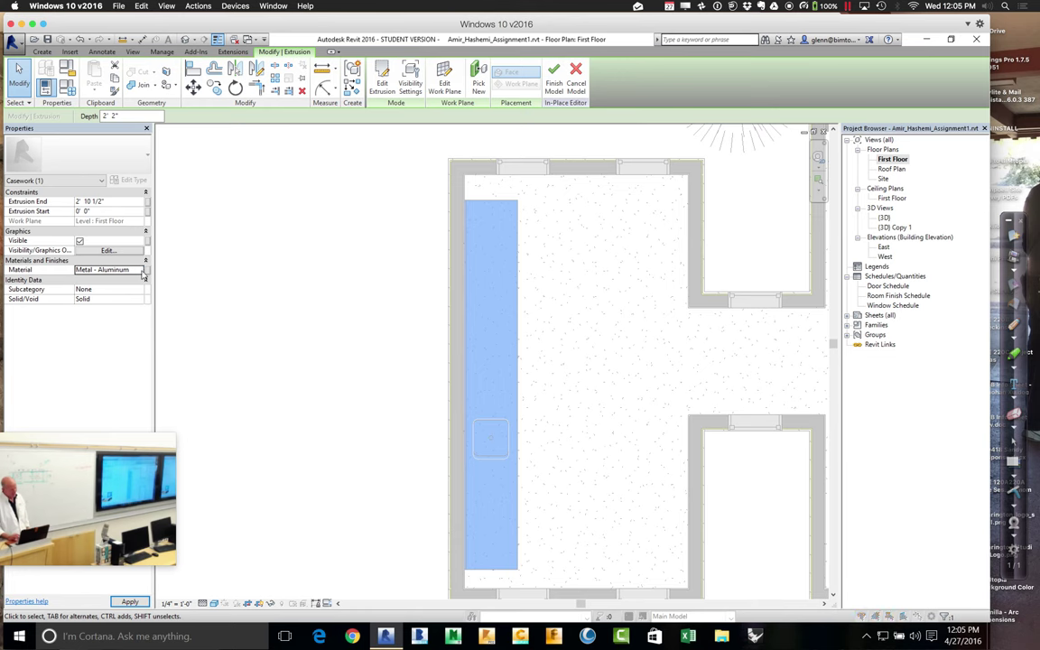
left_click(141, 271)
left_click(432, 461)
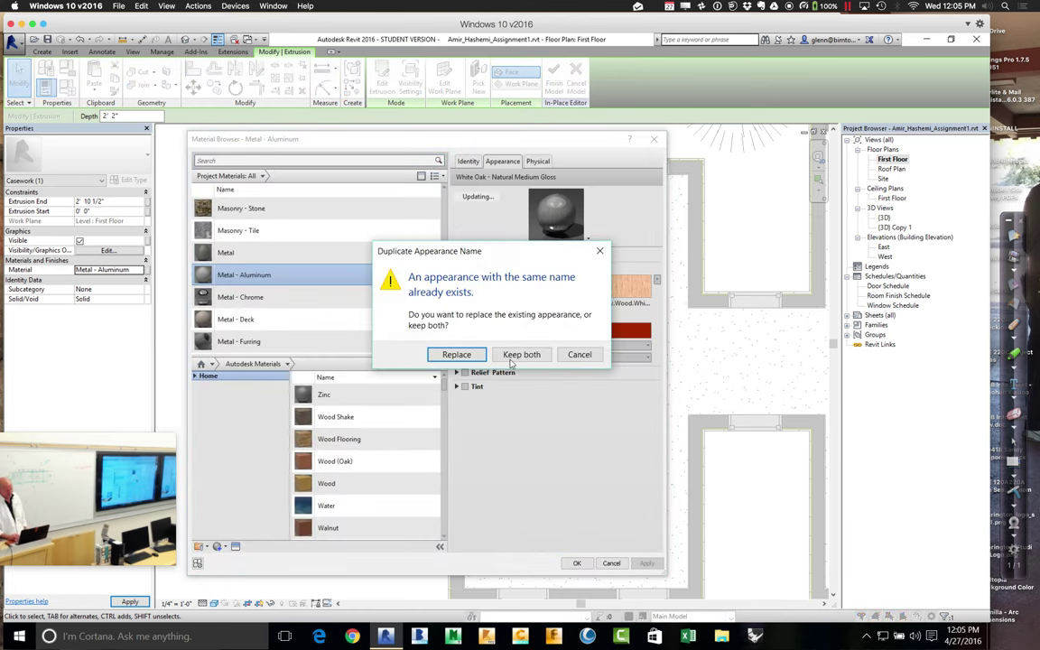
left_click(579, 355)
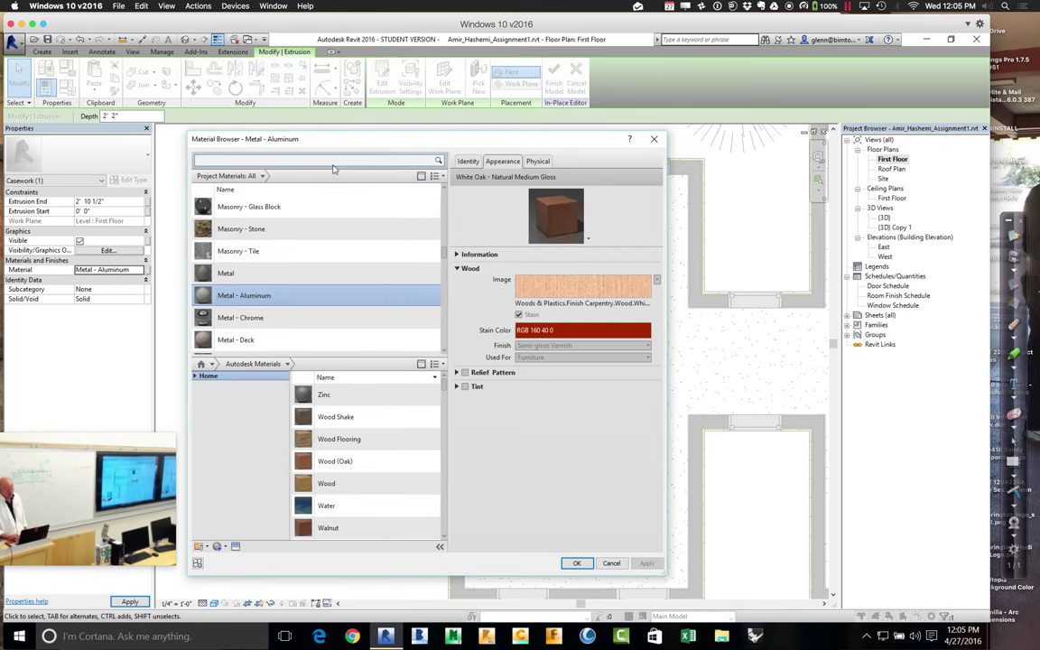
left_click_drag(446, 260, 443, 327)
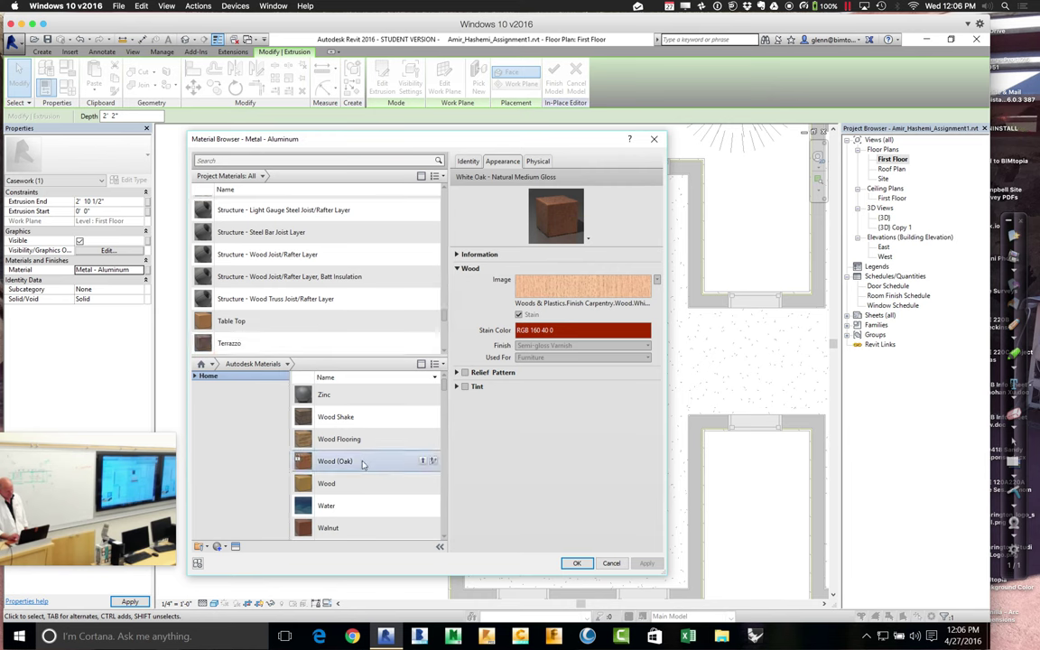
scroll(380, 239, "up", 1)
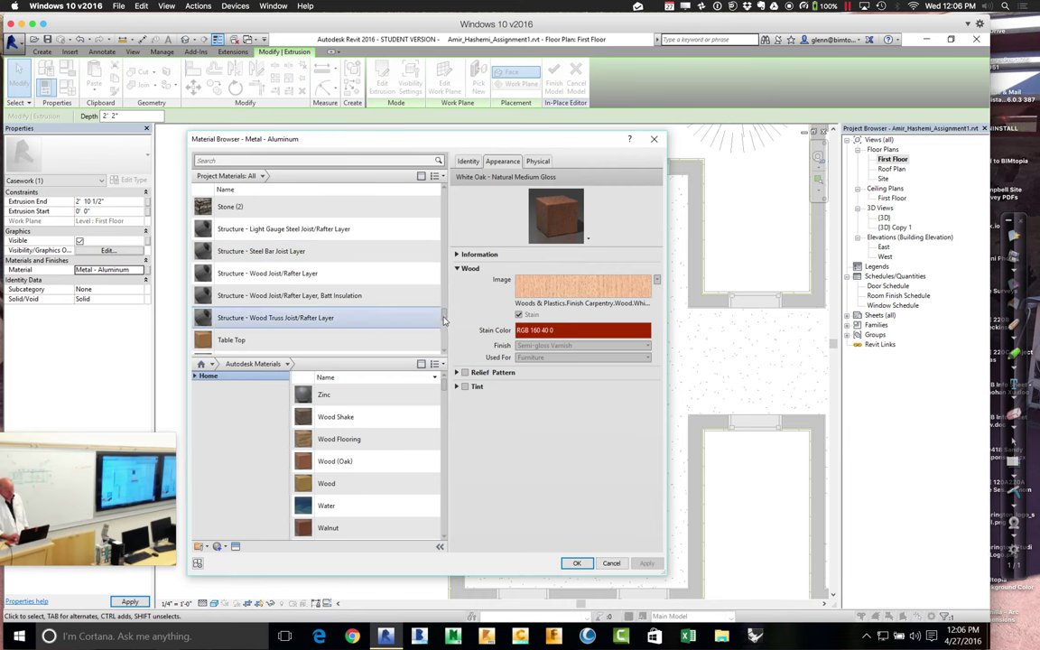
left_click_drag(443, 327, 444, 345)
key("Return")
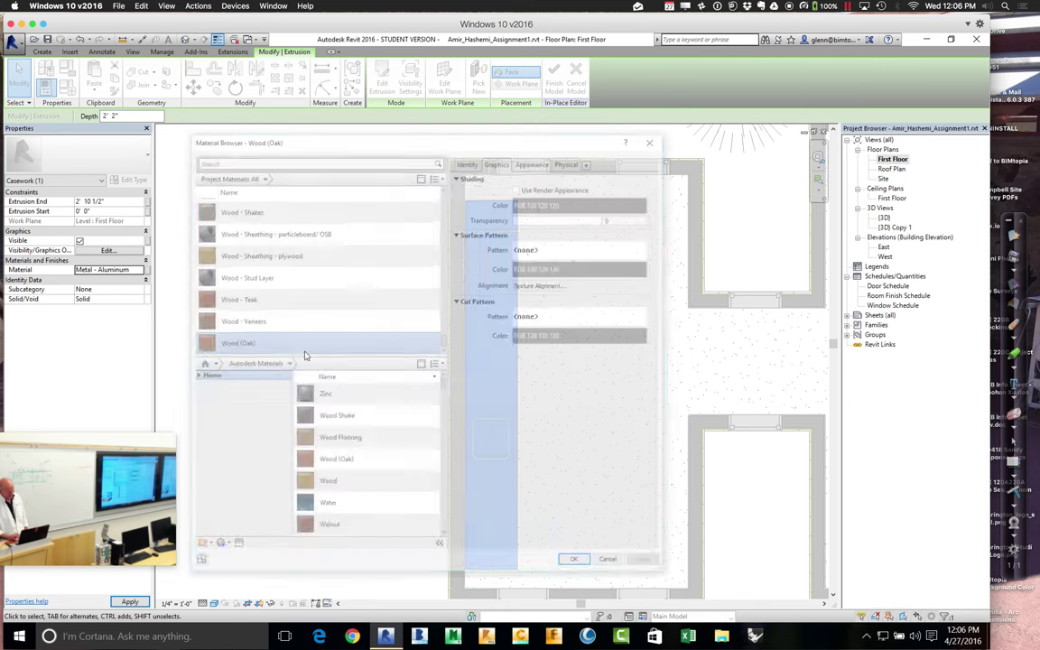
left_click(554, 79)
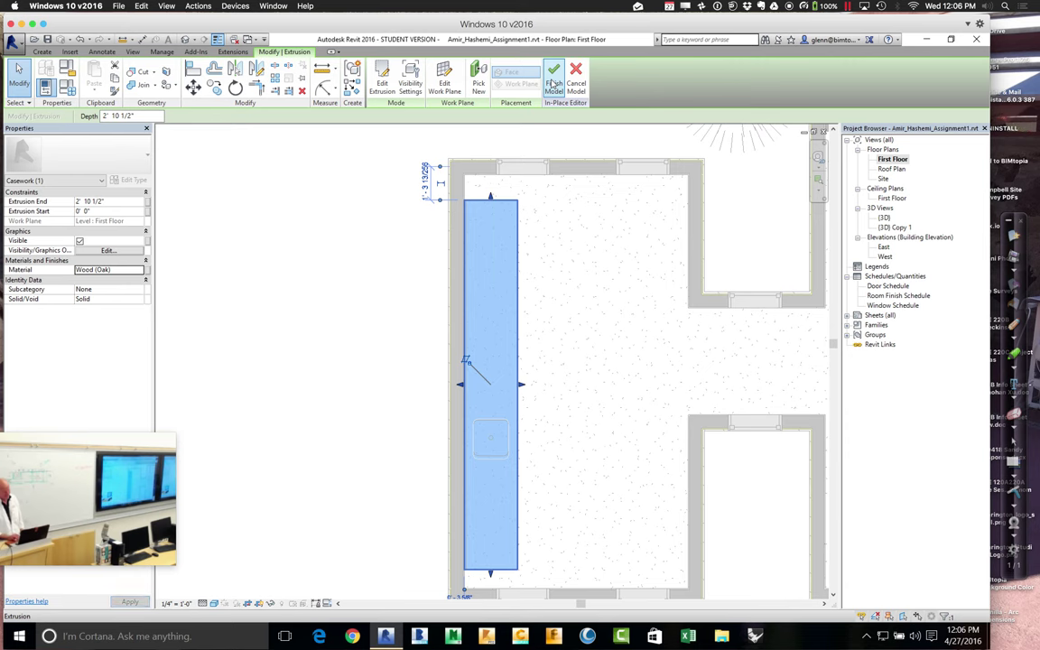
key("Escape")
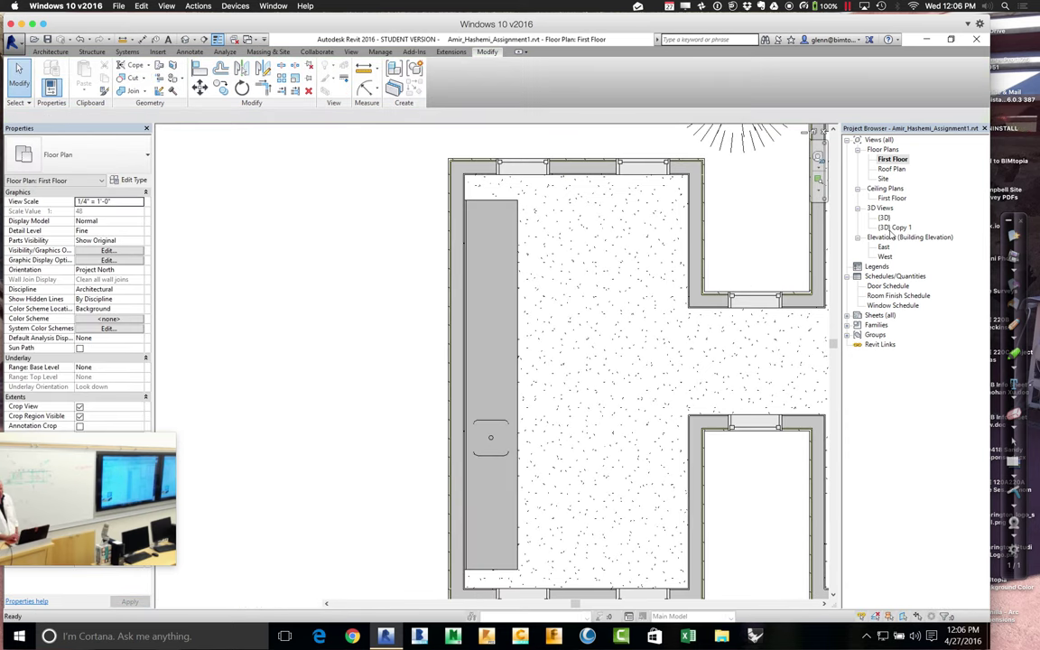
- Check the lab bench cabinets beneath the counter top in the {3D} Copy 1 view
double_click(892, 228)
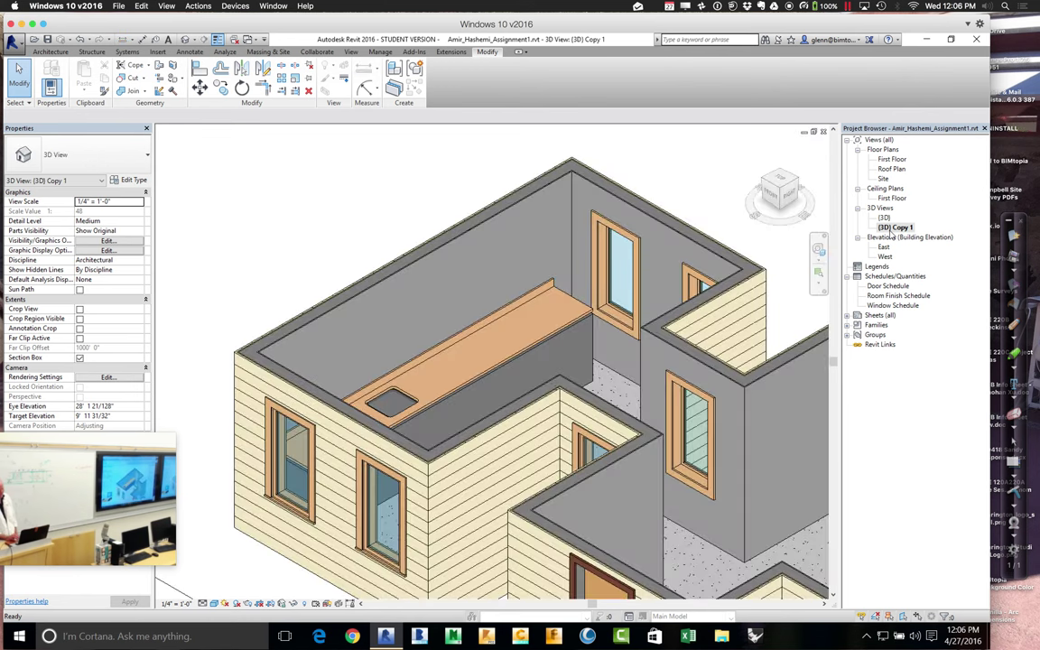
left_click(589, 344)
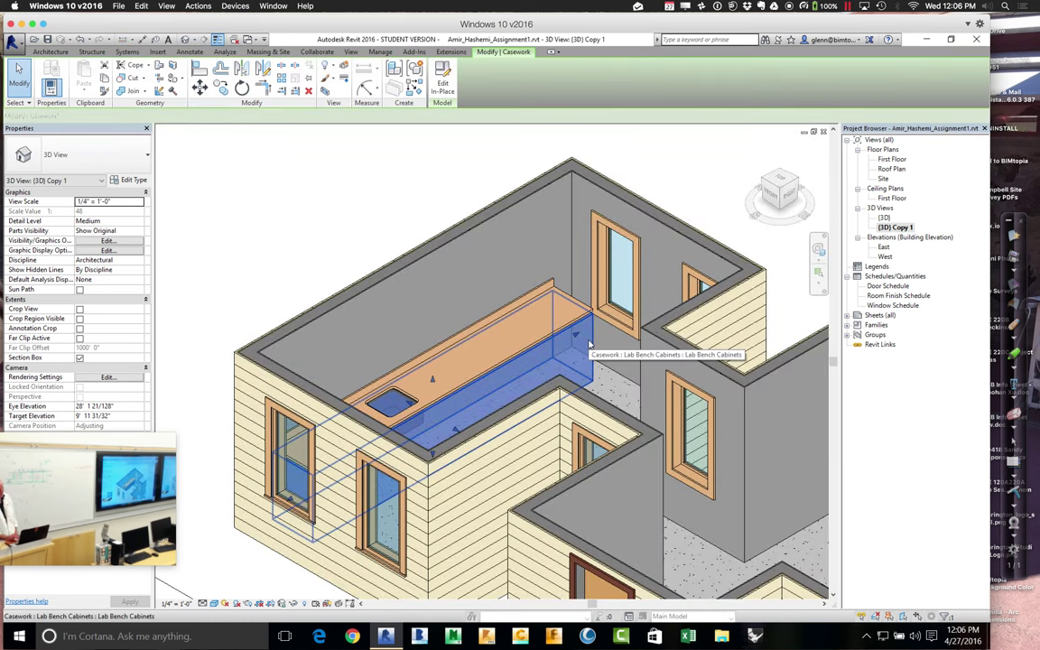
left_click(183, 211)
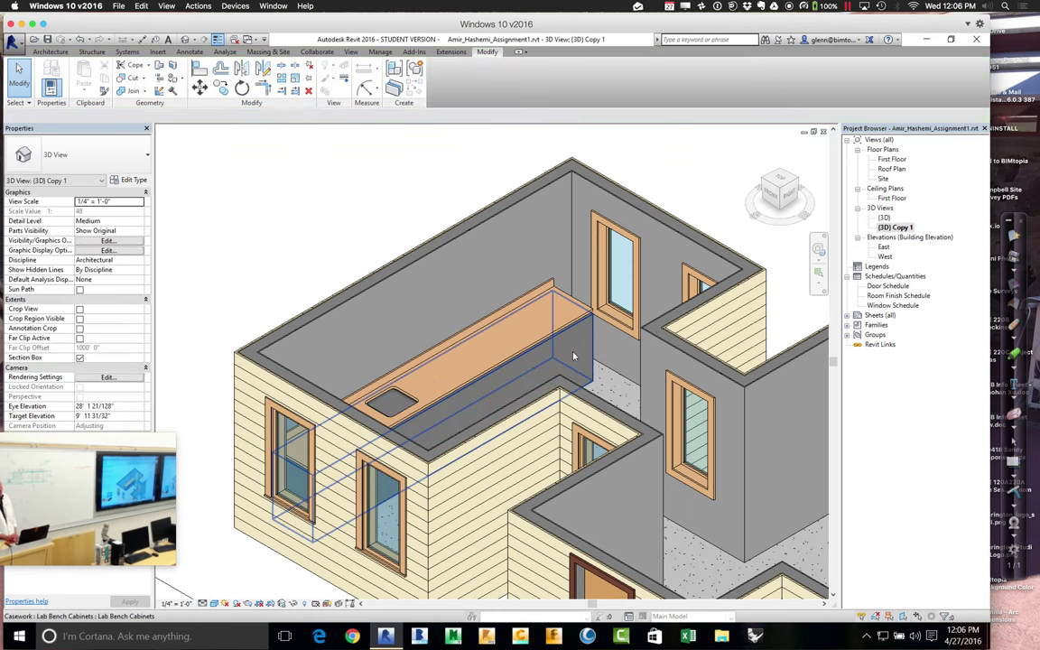
- Open the Wood (Oak) material, dismissing the save reminder, and turn on Use Render Appearance for its shading
left_click(573, 356)
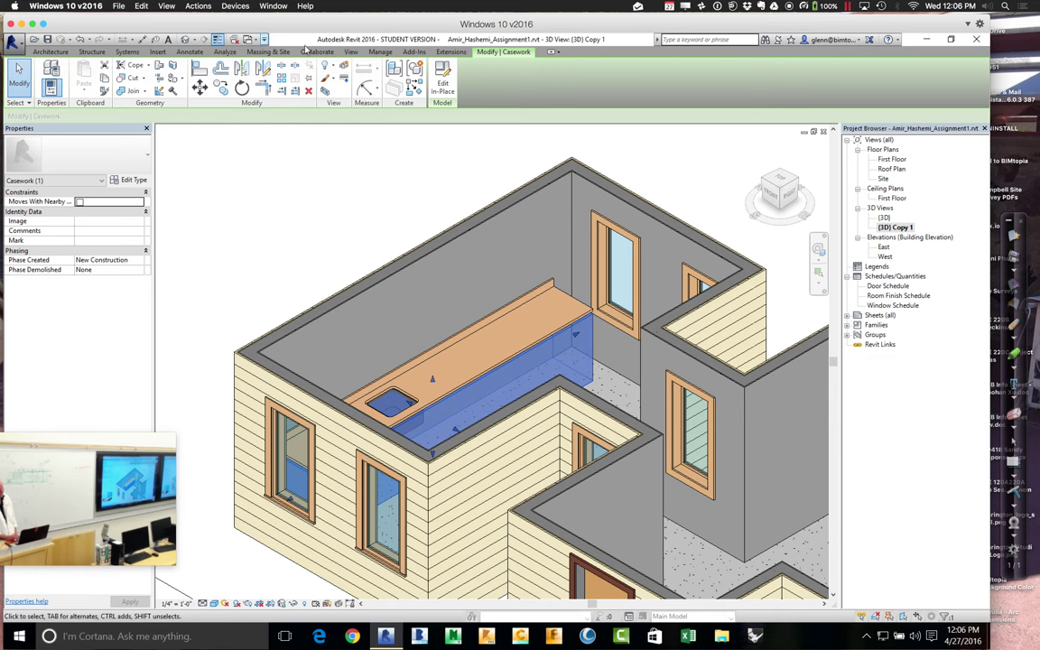
left_click(381, 51)
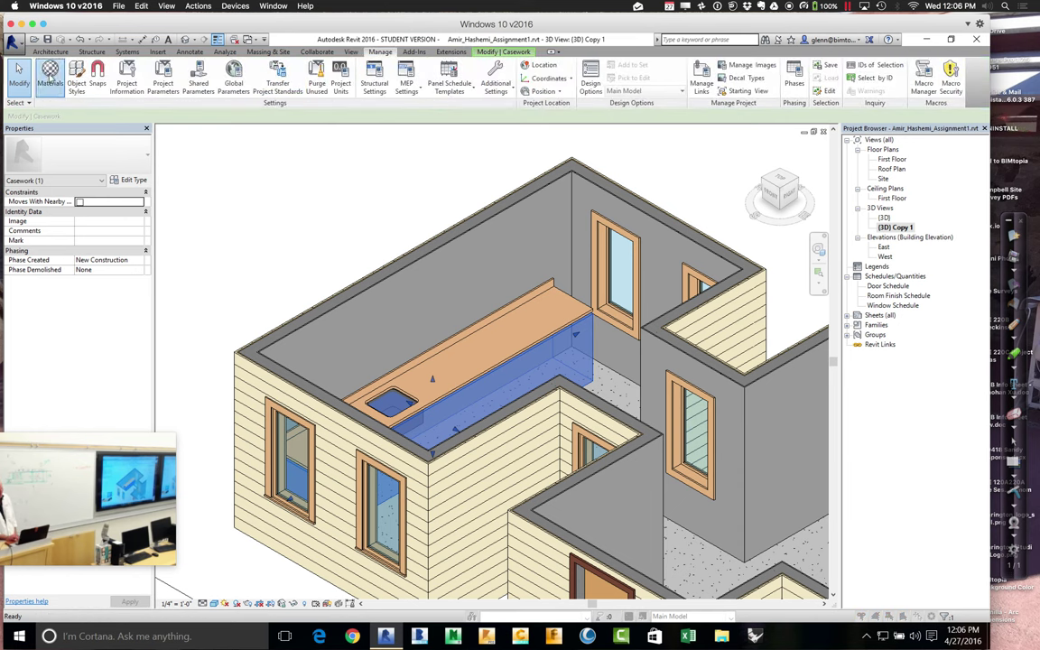
left_click(50, 74)
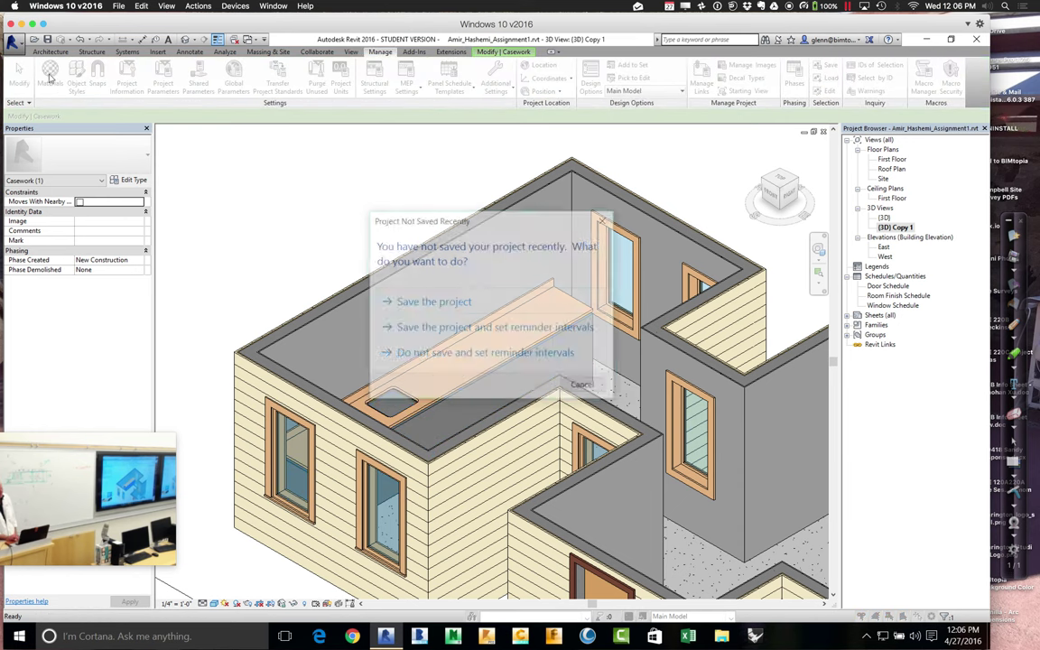
left_click(584, 387)
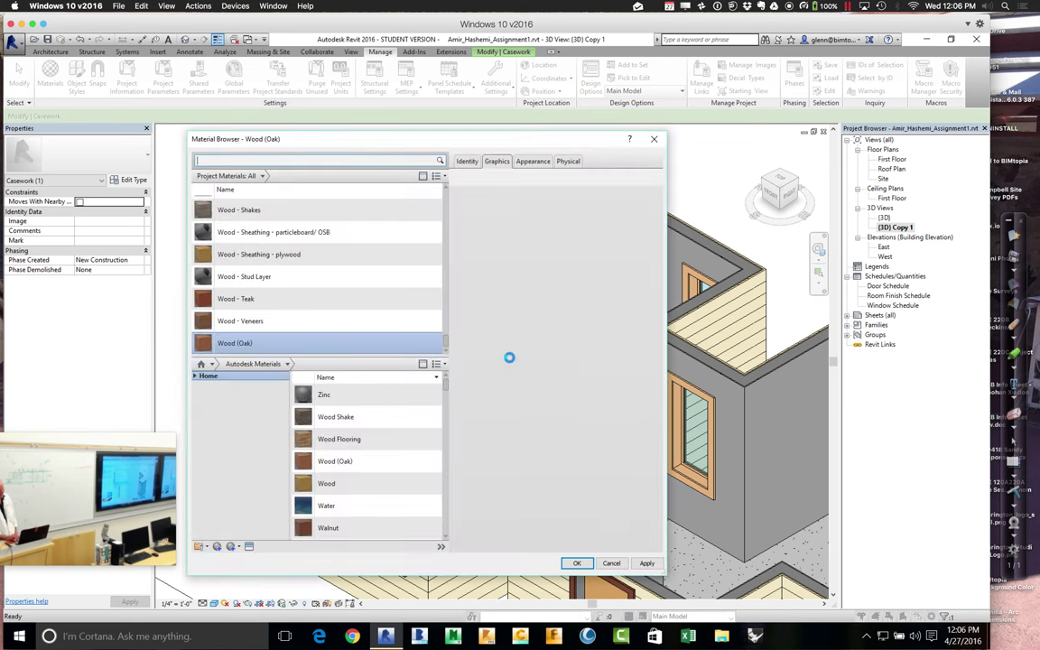
left_click(534, 161)
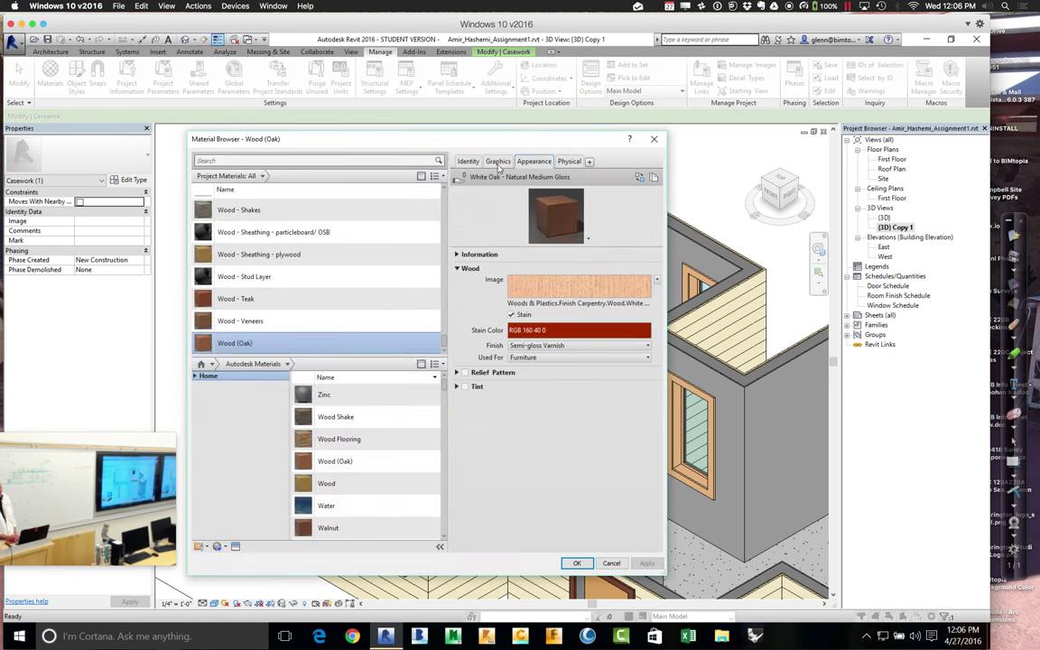
left_click(498, 161)
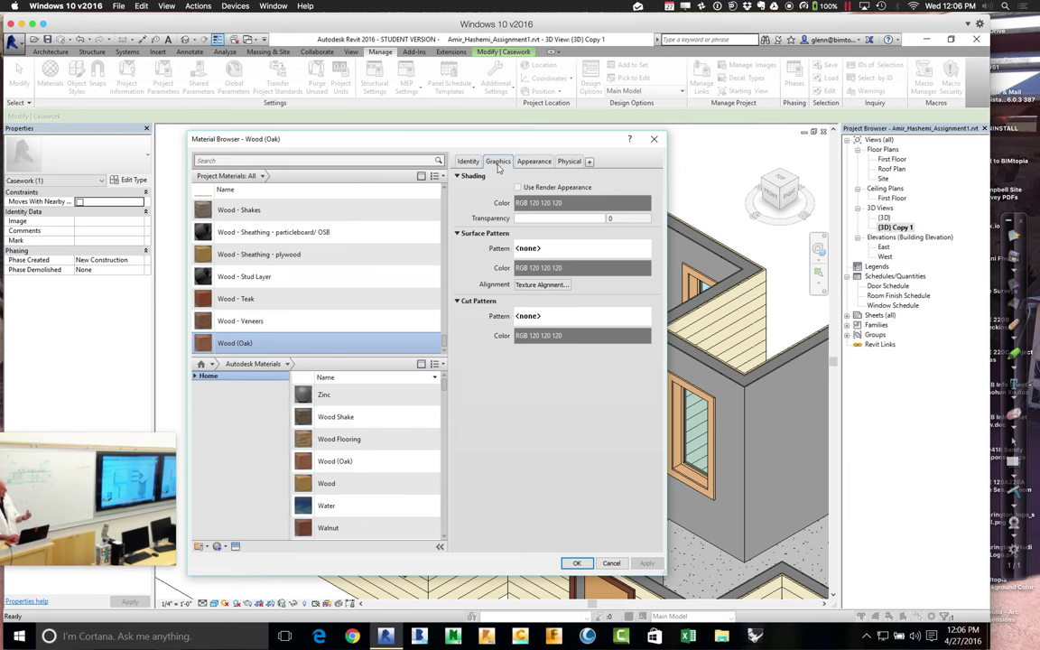
left_click(518, 188)
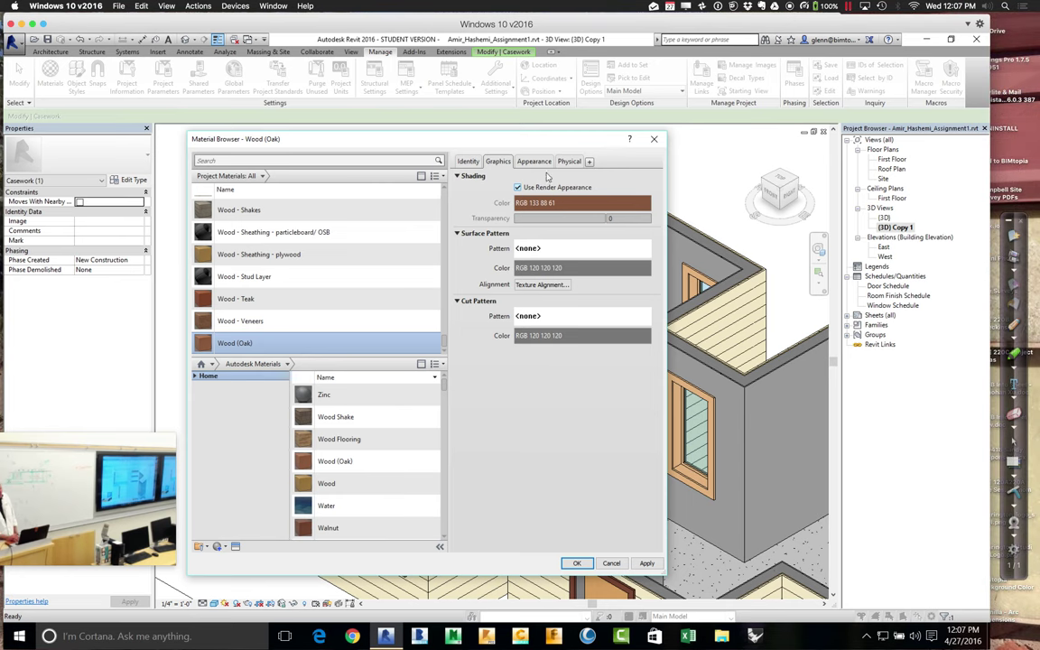
left_click(534, 161)
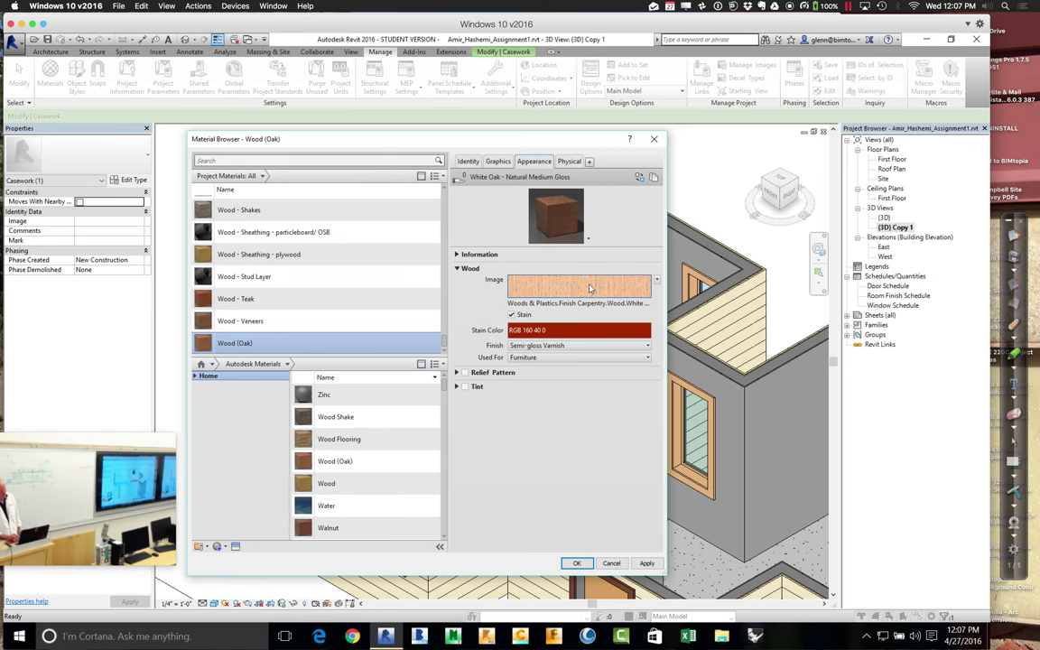
left_click(499, 162)
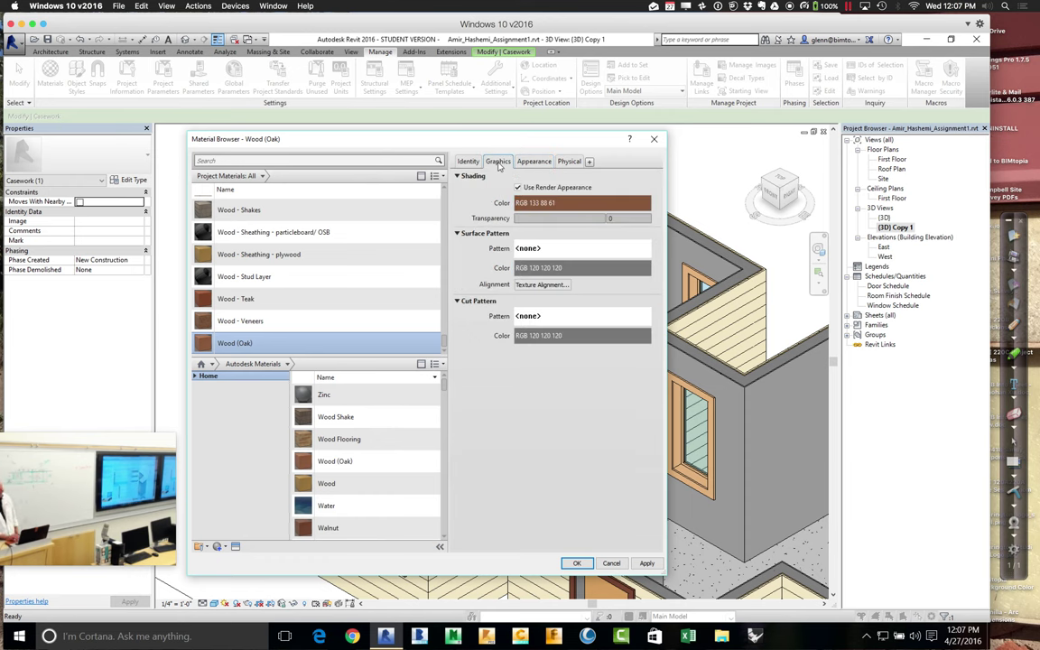
- Turn off Use Render Appearance, lighten the Wood (Oak) shading color to RGB 216-187-169, and inspect the recolored cabinets from another angle
left_click(518, 188)
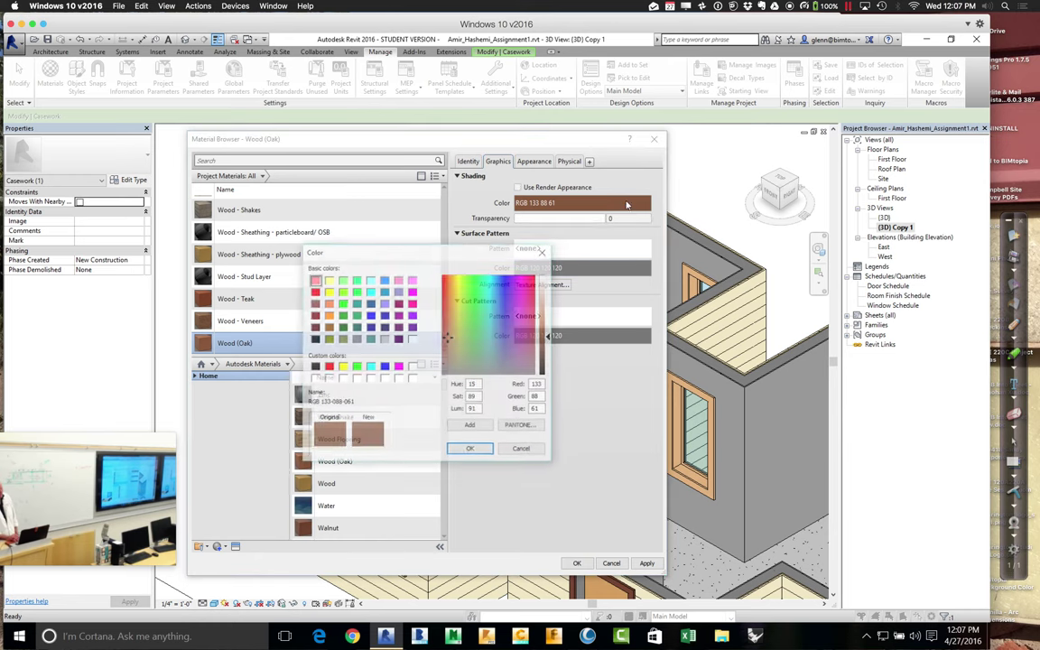
left_click_drag(549, 337, 550, 307)
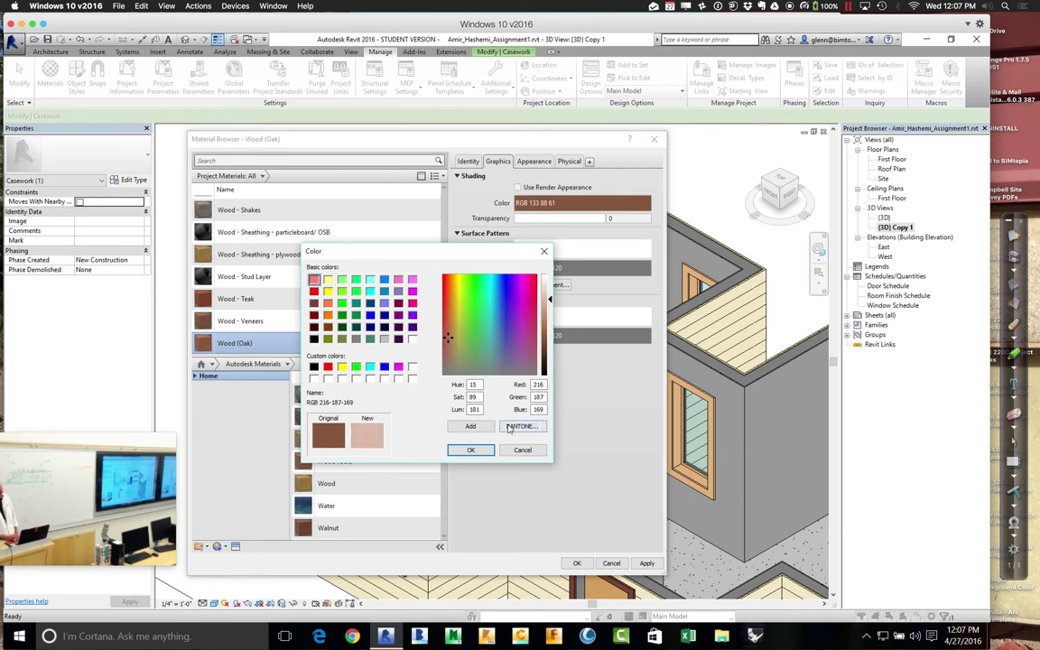
left_click(472, 451)
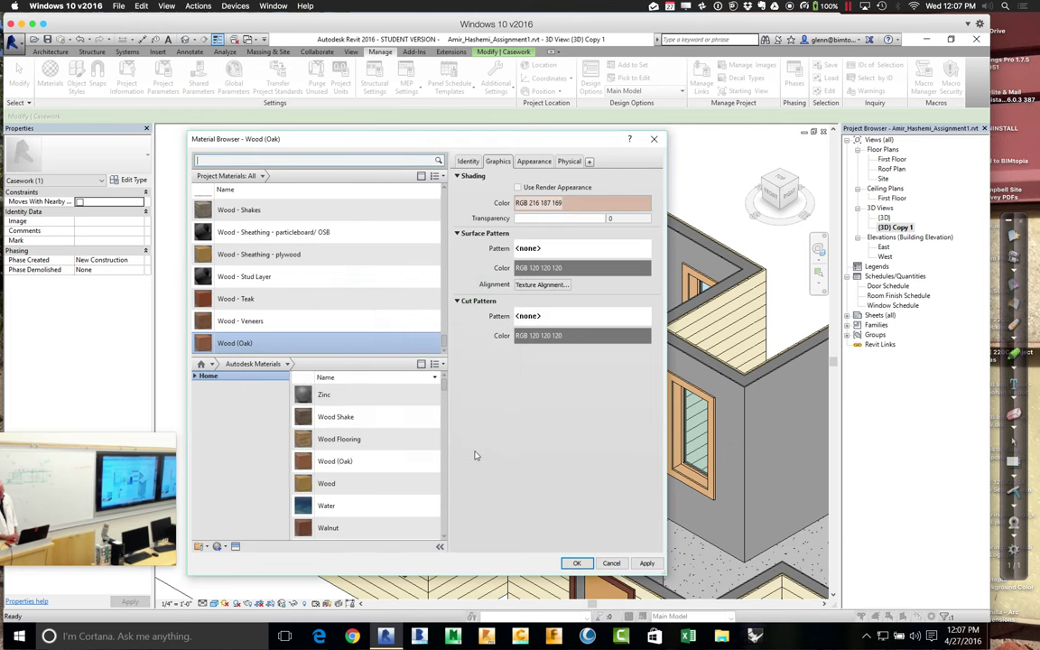
left_click(575, 563)
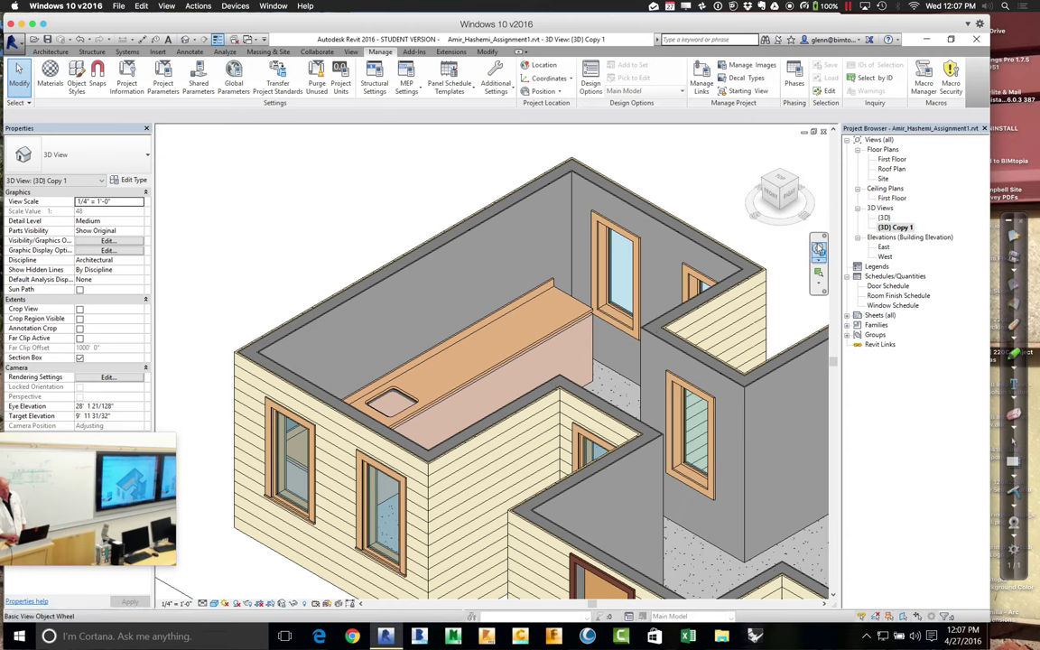
left_click(818, 249)
left_click_drag(547, 277, 477, 277)
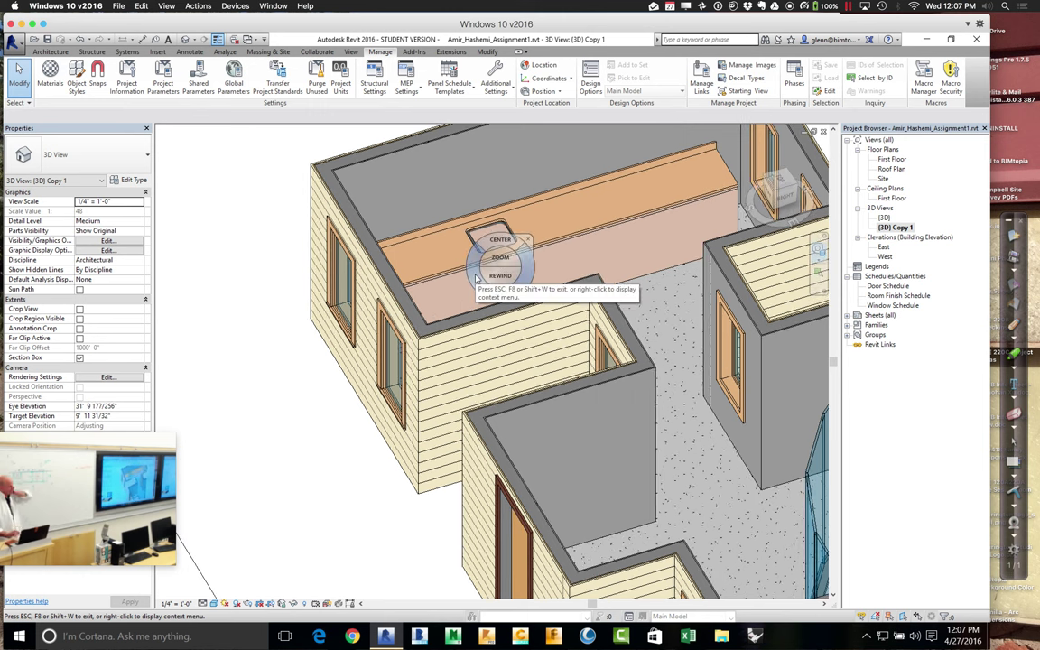
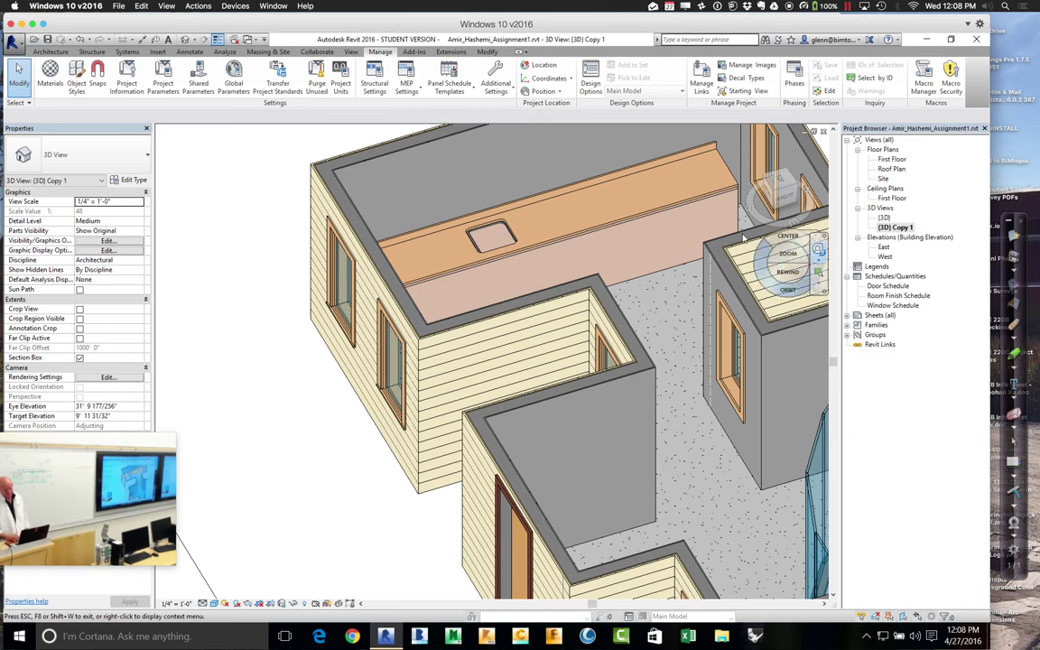
- In the First Floor plan, shorten the in-place Lab Bench Cabinets so their upper end stops just below the sink
double_click(892, 160)
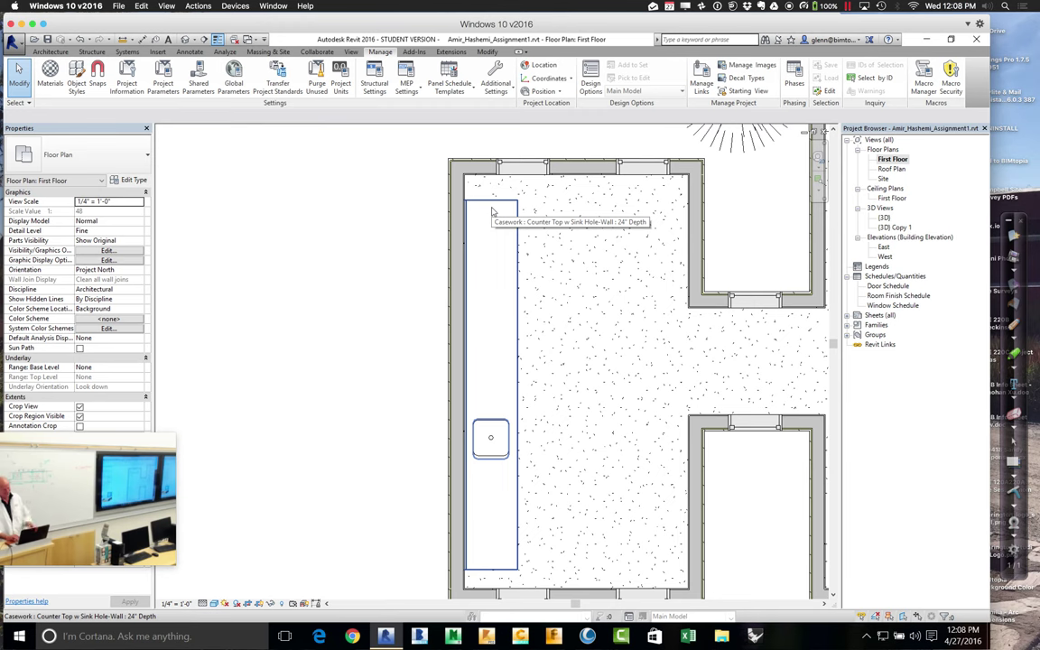
key("Tab")
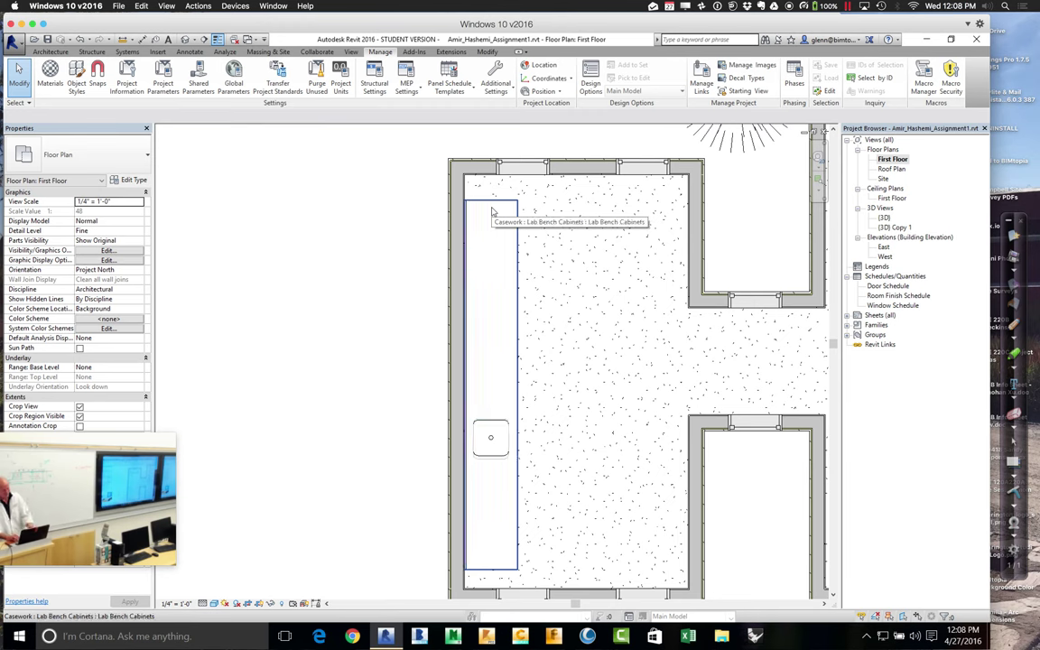
left_click(493, 212)
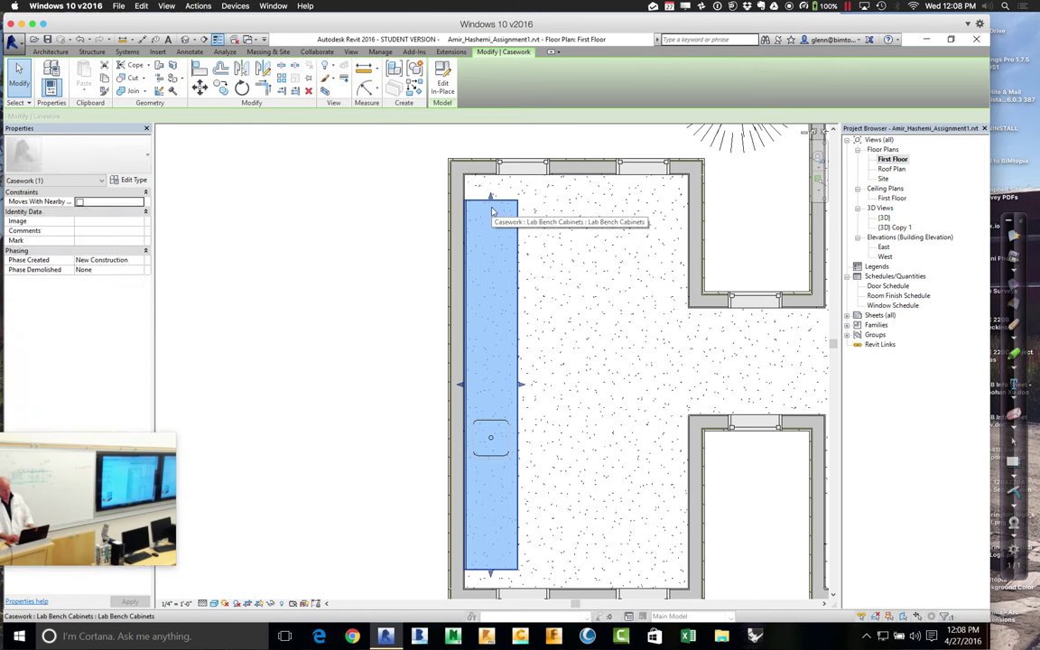
left_click_drag(493, 197, 472, 476)
left_click(386, 436)
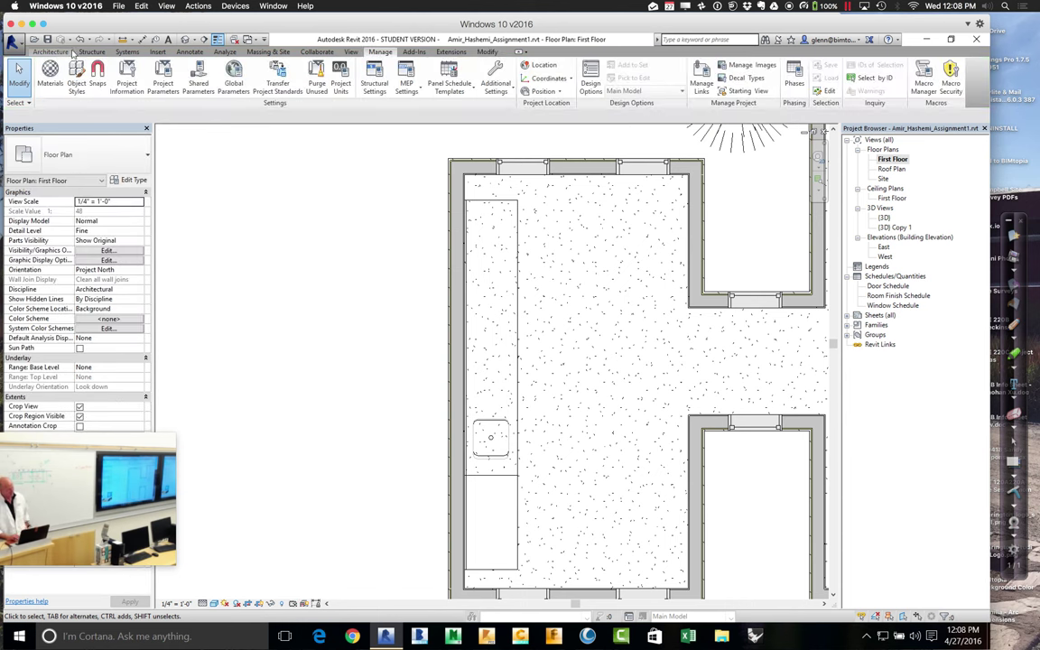
- Start placing a component, search the types for "cabinet" and choose the 36" Base Cabinet-Double Door & 2 Drawer
left_click(51, 51)
left_click(131, 74)
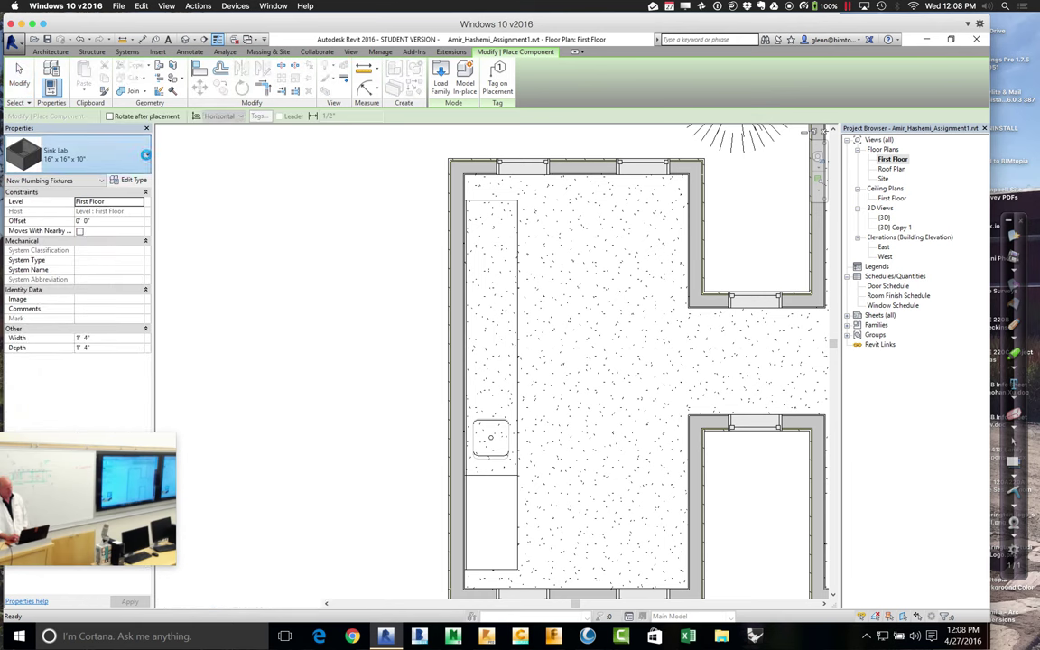
left_click(90, 156)
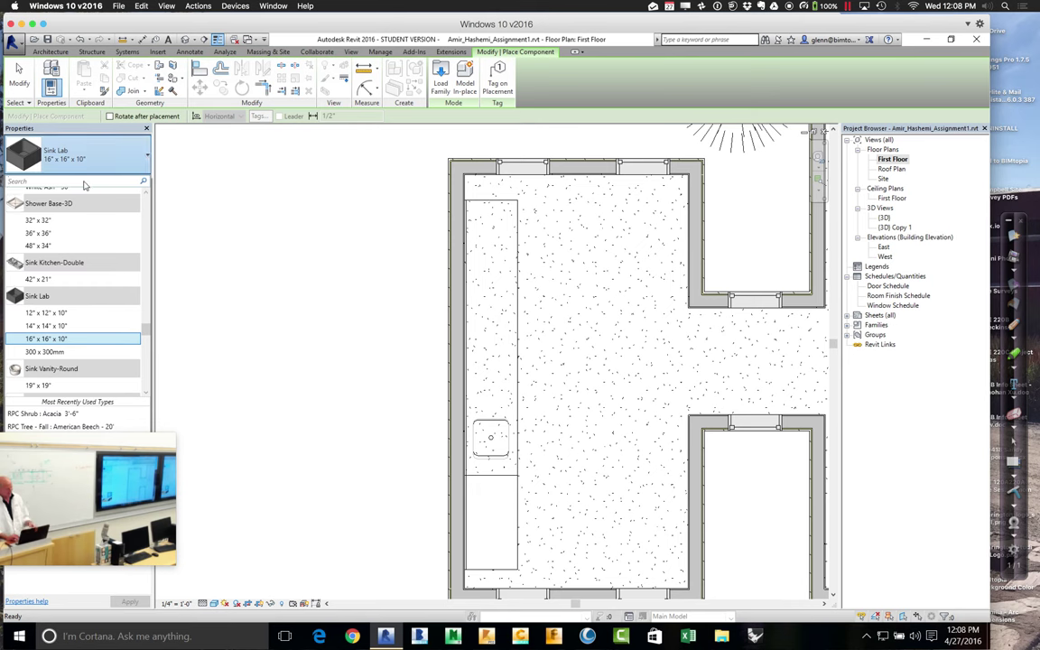
type("cabinet")
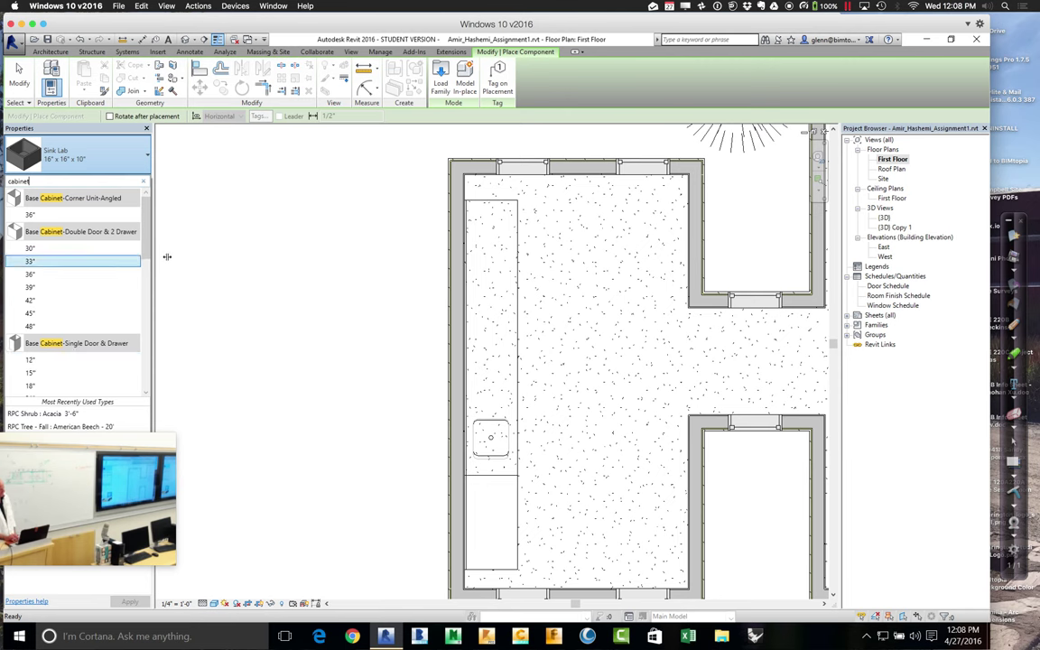
scroll(148, 313, "down", 3)
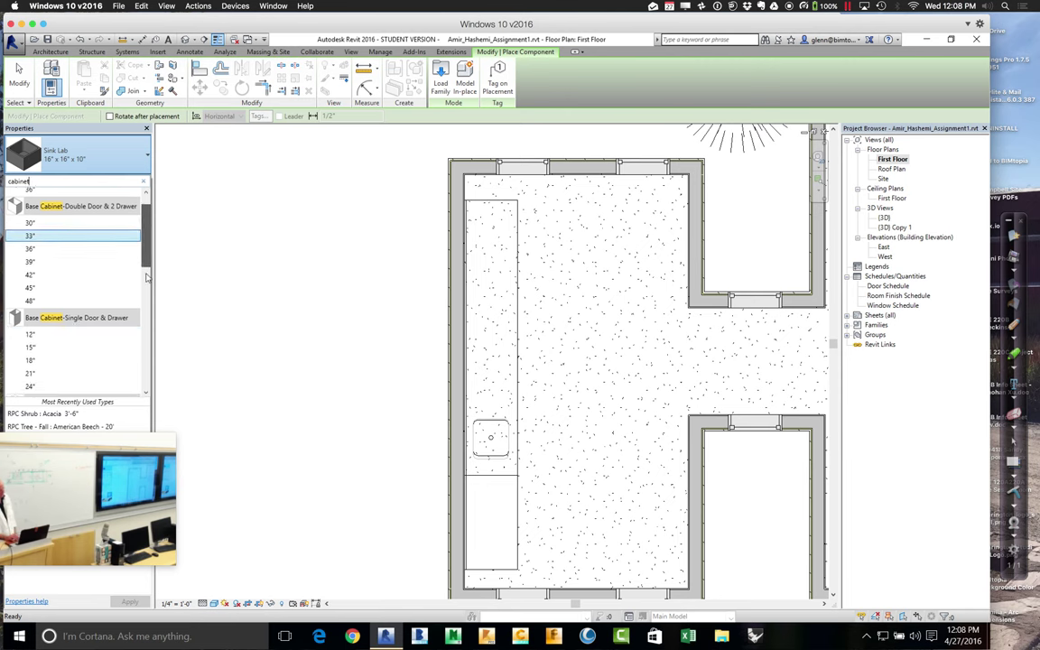
scroll(147, 313, "down", 3)
scroll(147, 302, "up", 2)
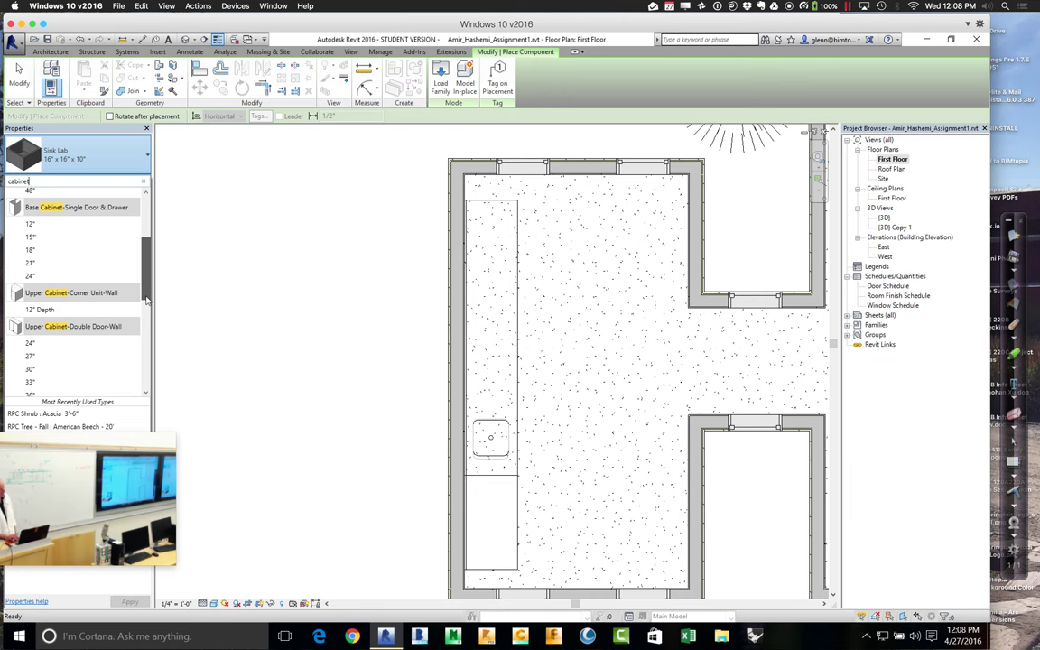
left_click_drag(147, 297, 147, 266)
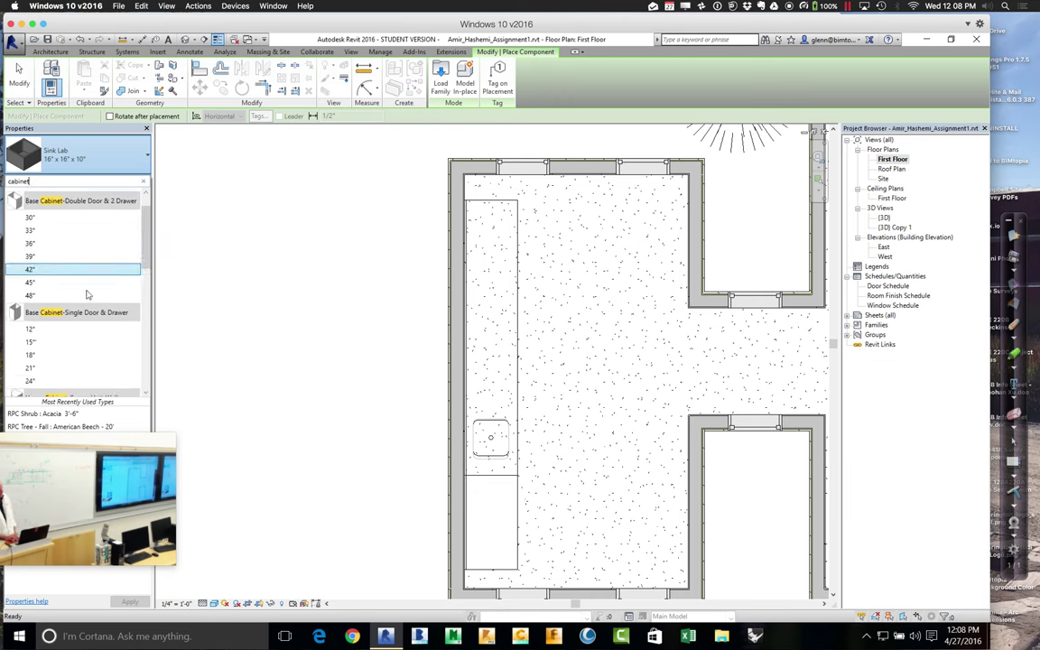
left_click(41, 243)
key("Escape")
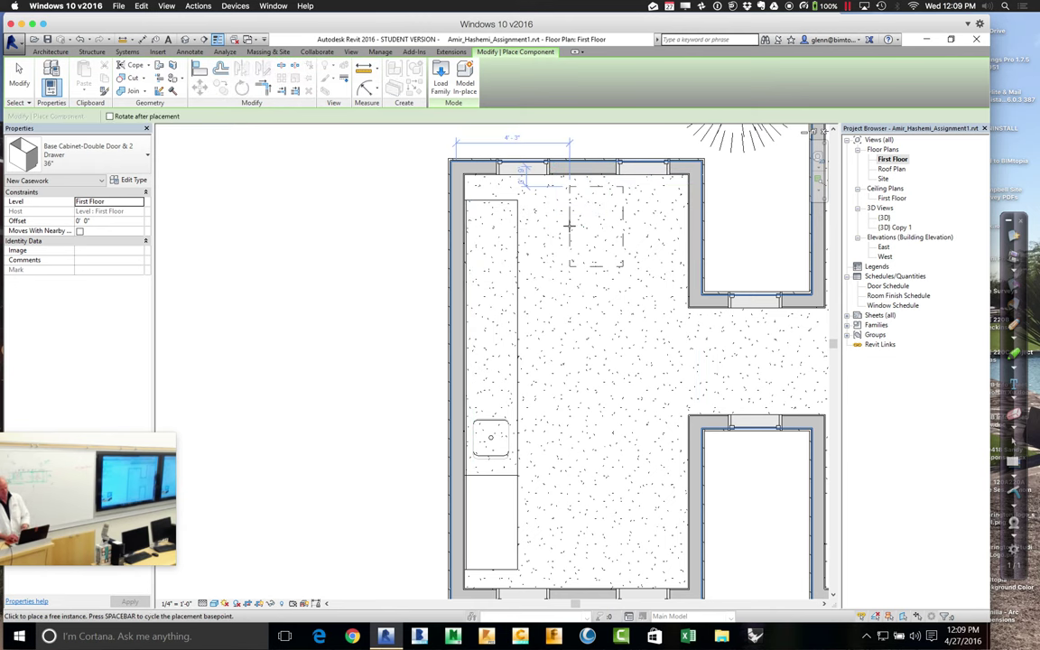
- Place two 36" double-door base cabinets end to end along the left wall, starting at the counter top's upper end
left_click(468, 241)
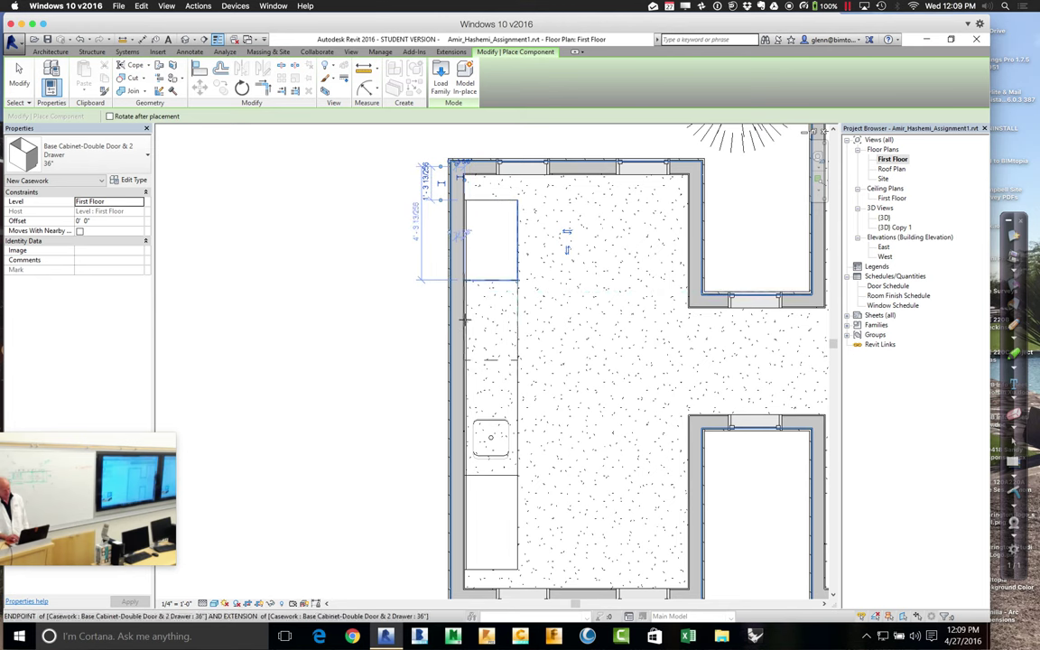
left_click(464, 321)
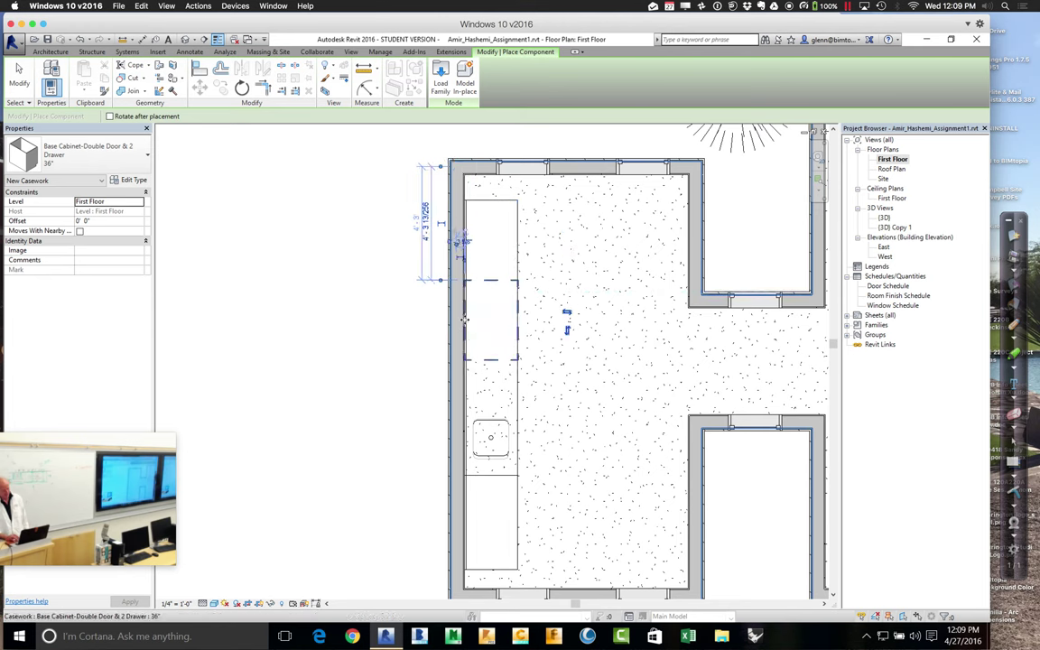
left_click(25, 84)
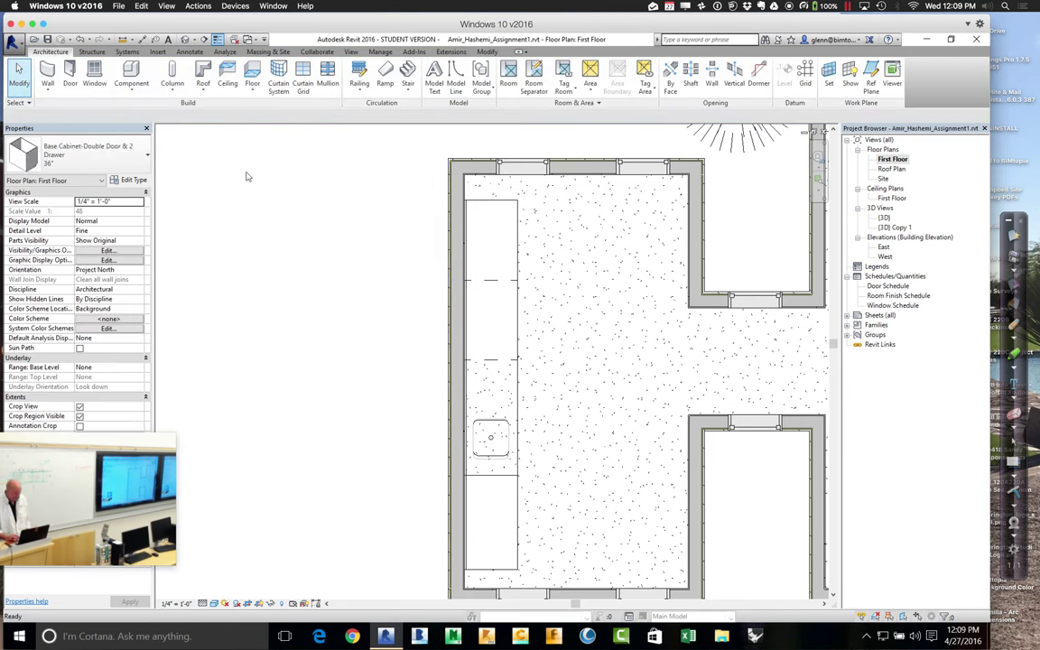
- Check the base cabinets beneath the counter top in the {3D} Copy 1 view and close that view
double_click(903, 228)
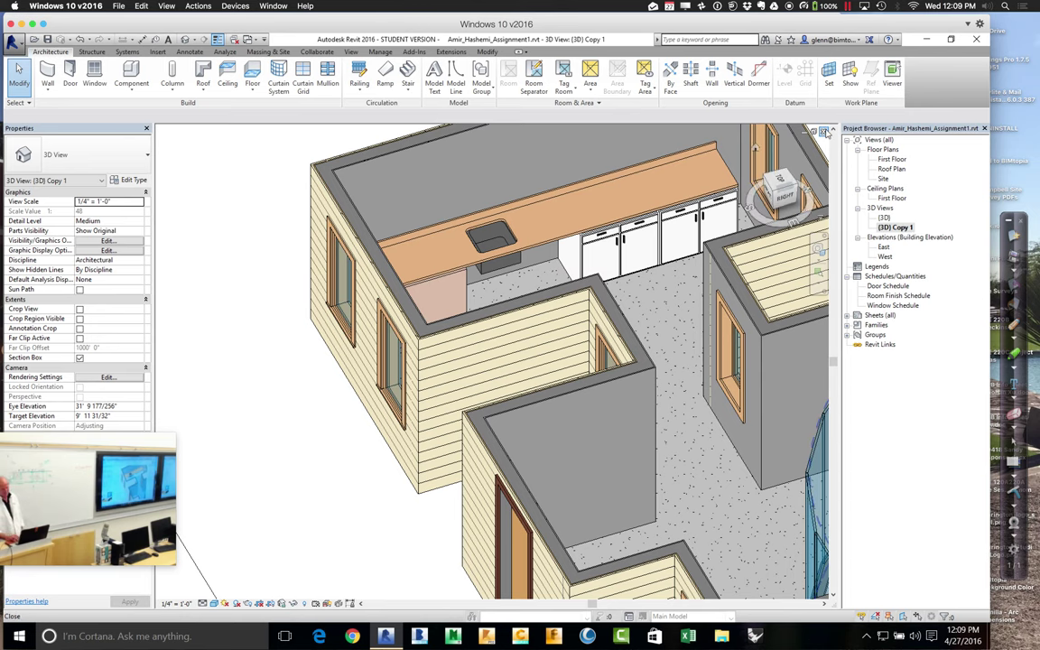
left_click(824, 132)
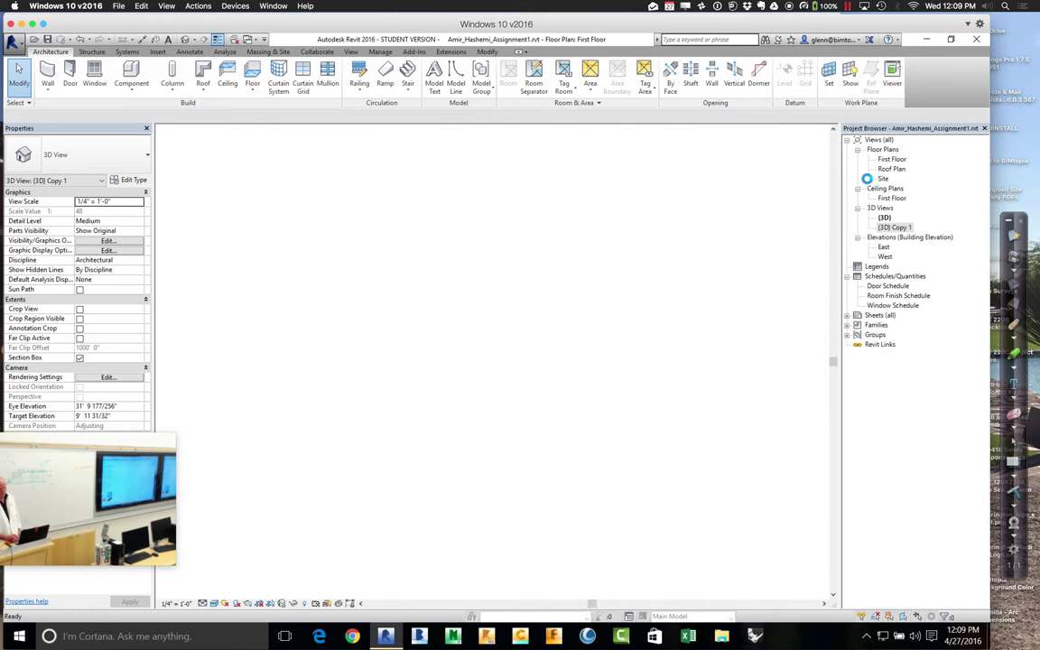
double_click(885, 217)
- In the First Floor plan, start placing a component in the left room and search the types for "cabinet"
double_click(891, 160)
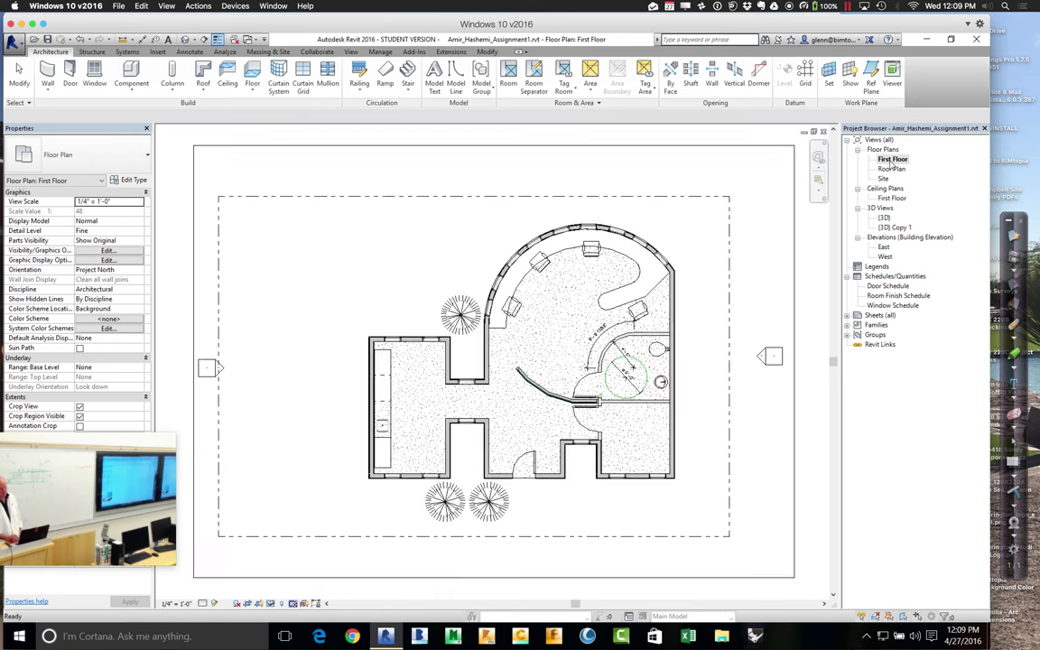
left_click(819, 185)
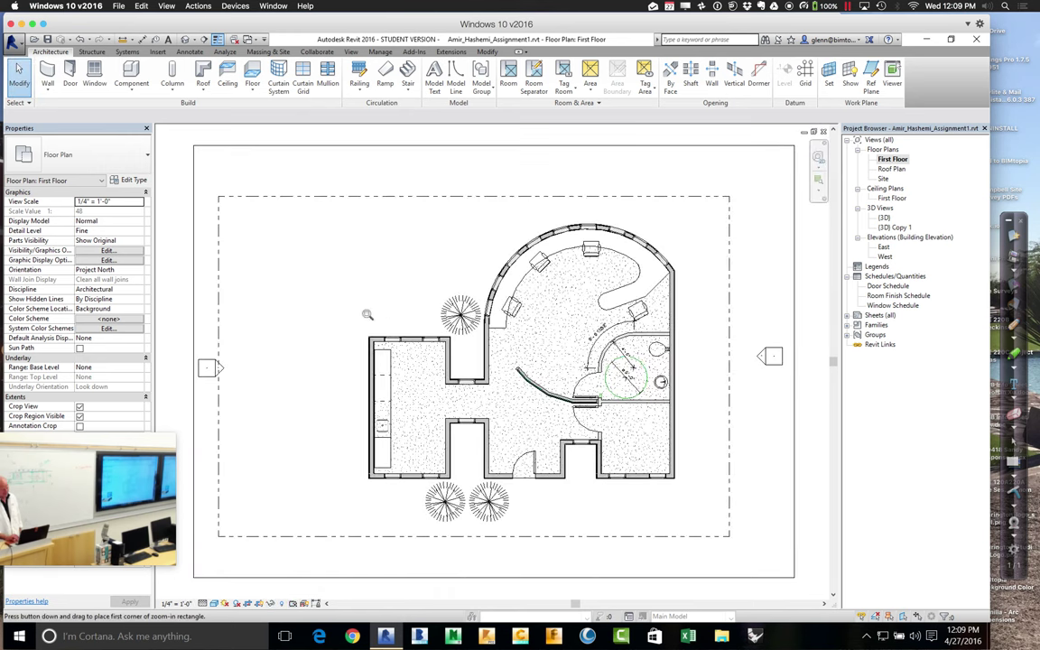
left_click_drag(312, 293, 410, 416)
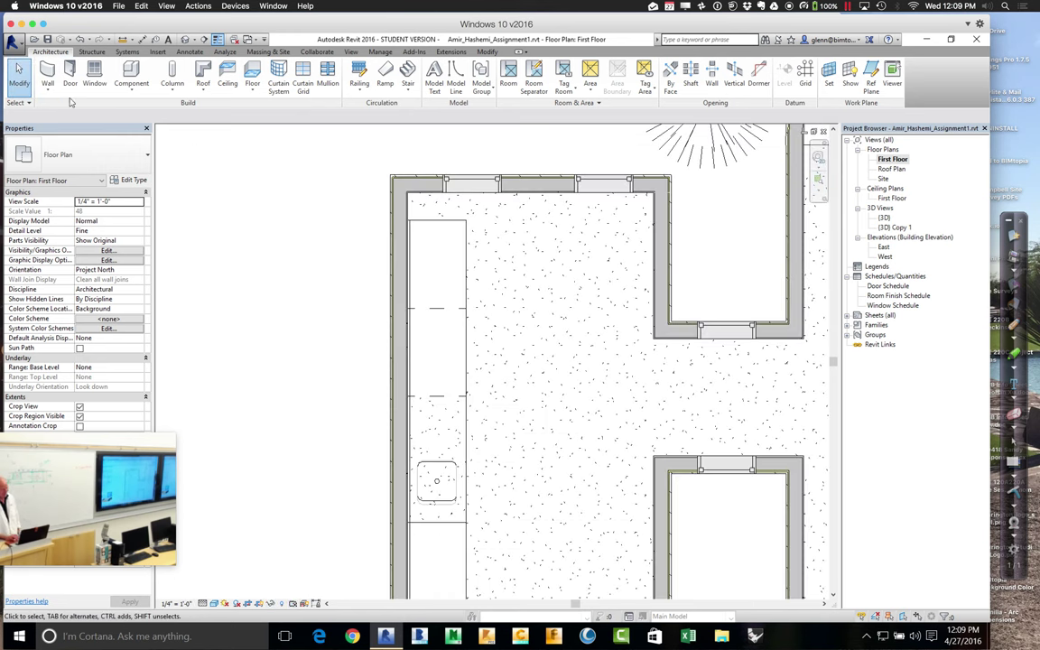
left_click(131, 85)
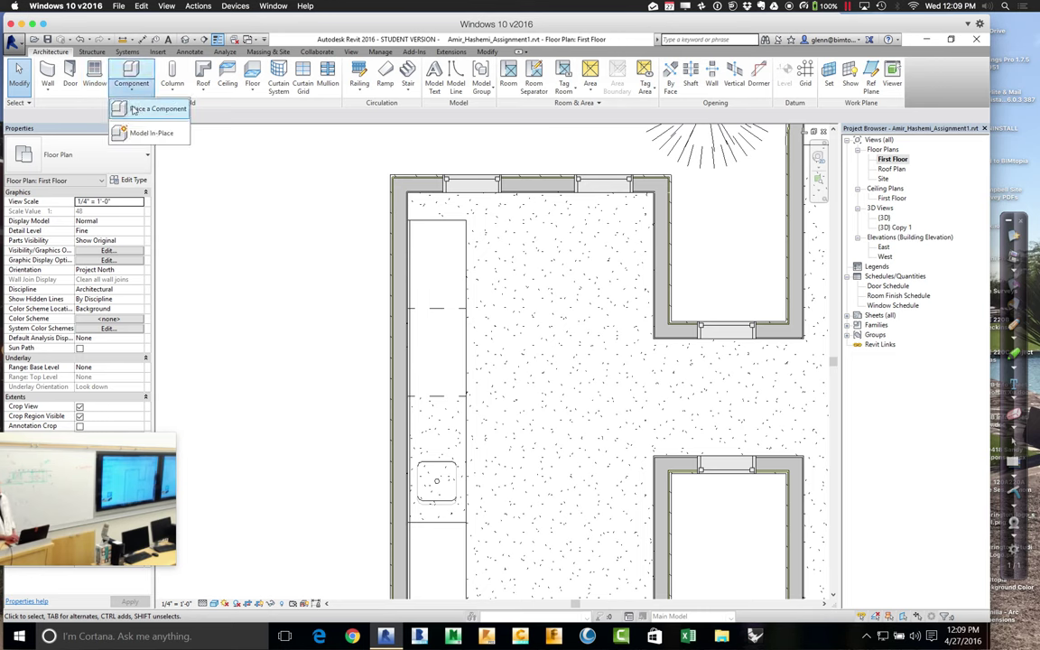
left_click(126, 108)
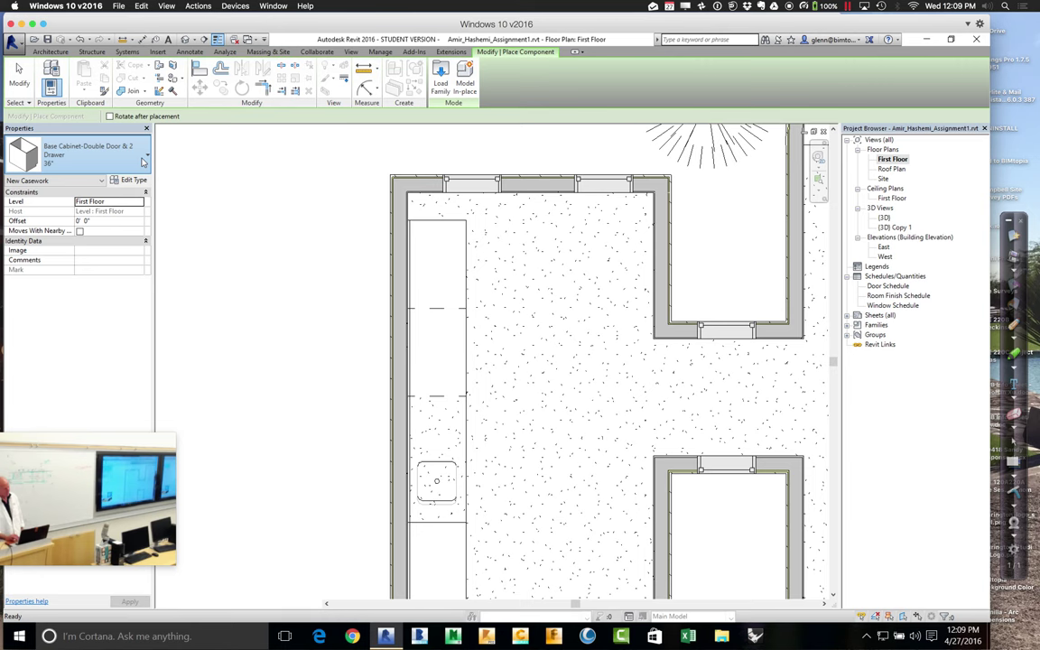
left_click(142, 162)
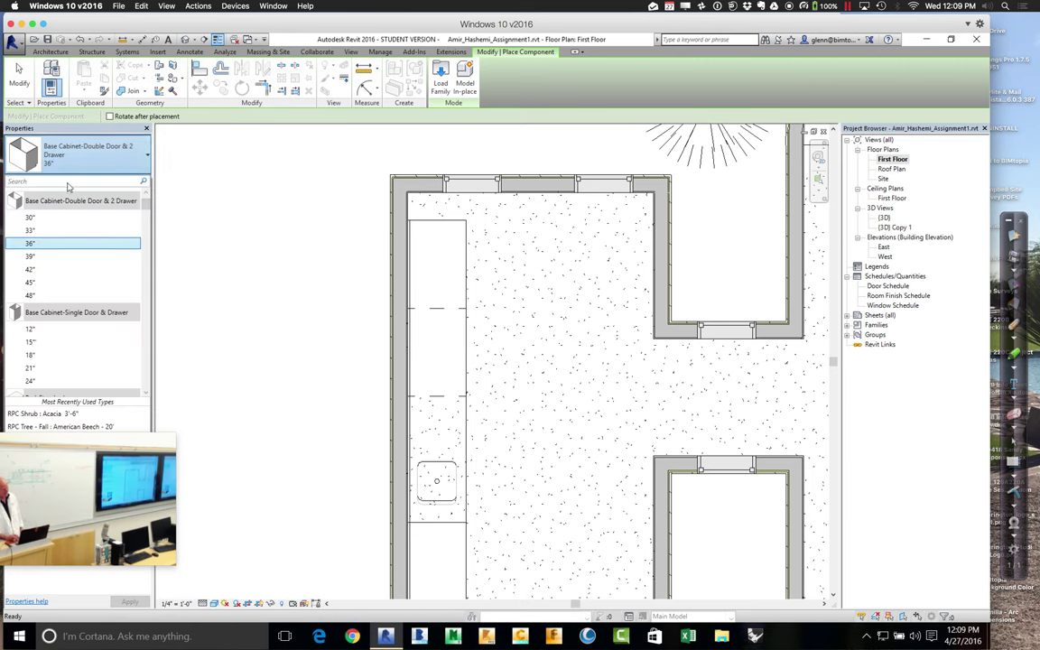
left_click(68, 183)
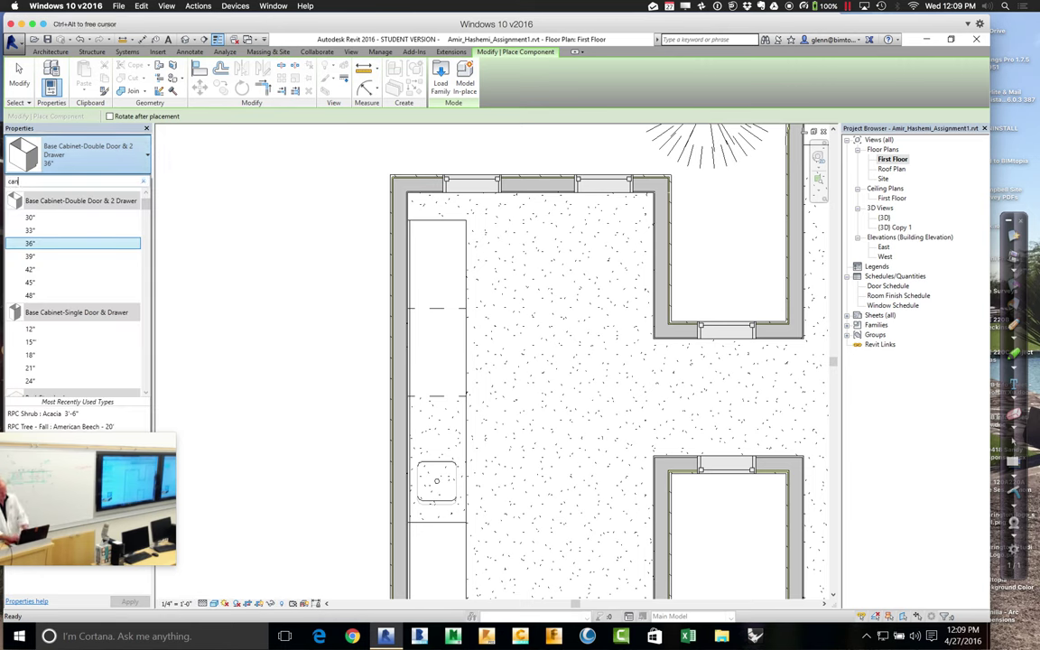
type("canb")
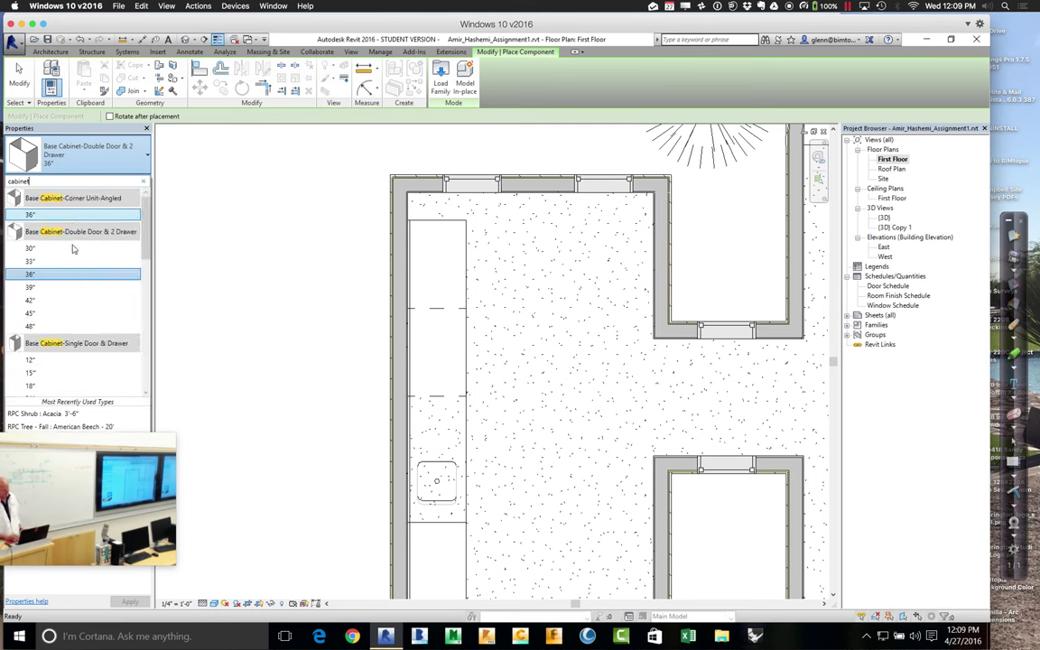
scroll(132, 275, "down", 10)
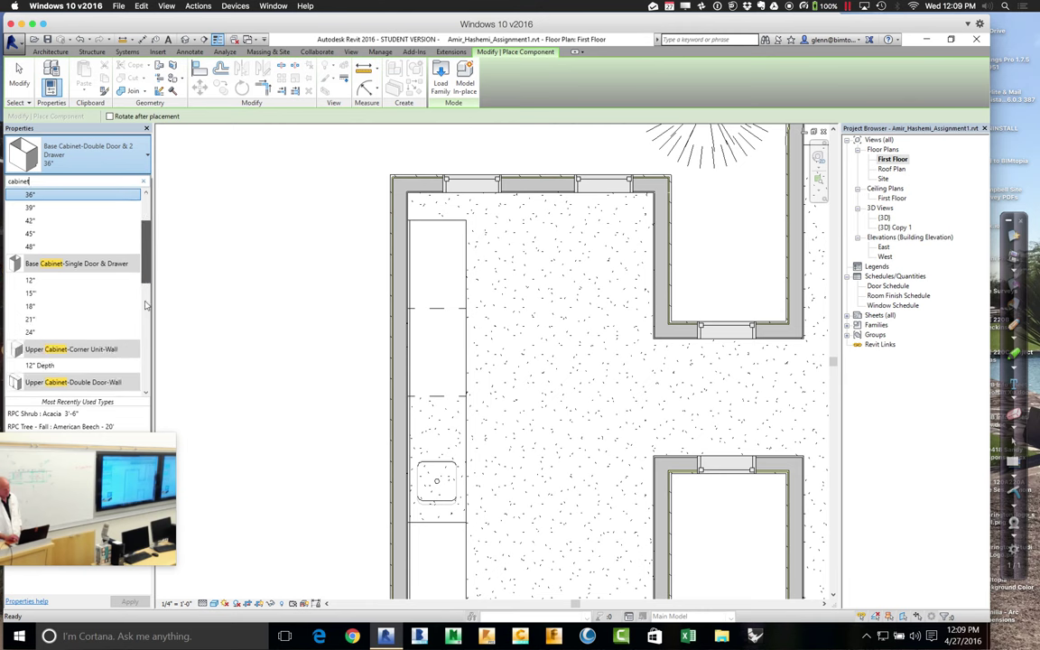
scroll(146, 315, "up", 3)
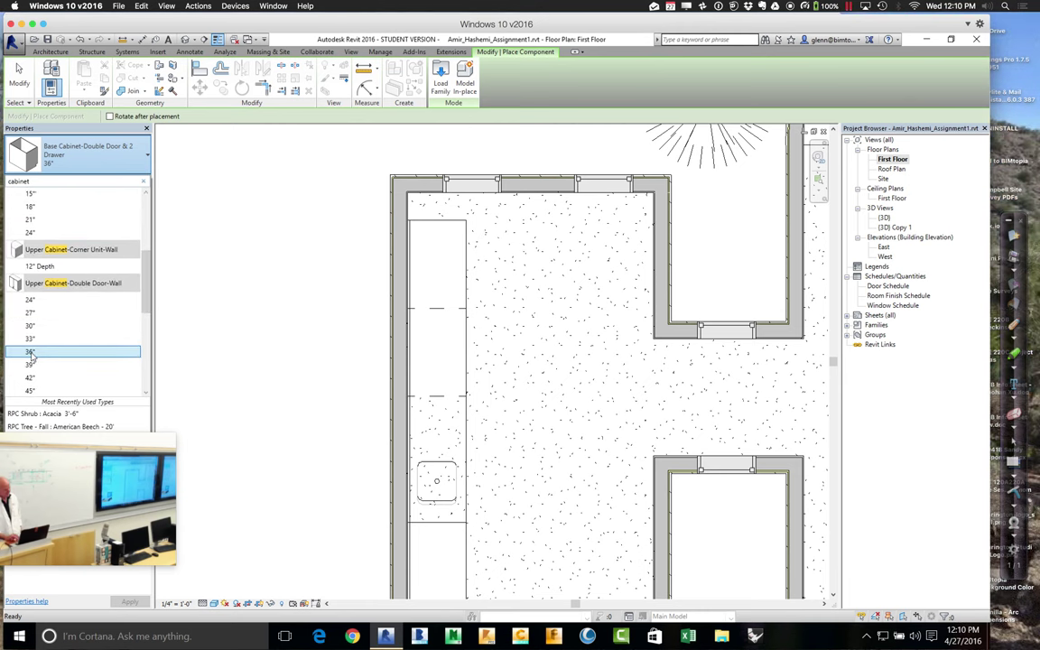
- Place two 36" Upper Cabinet-Double Door-Wall units end to end on the left wall, directly above the two base cabinets
left_click(30, 352)
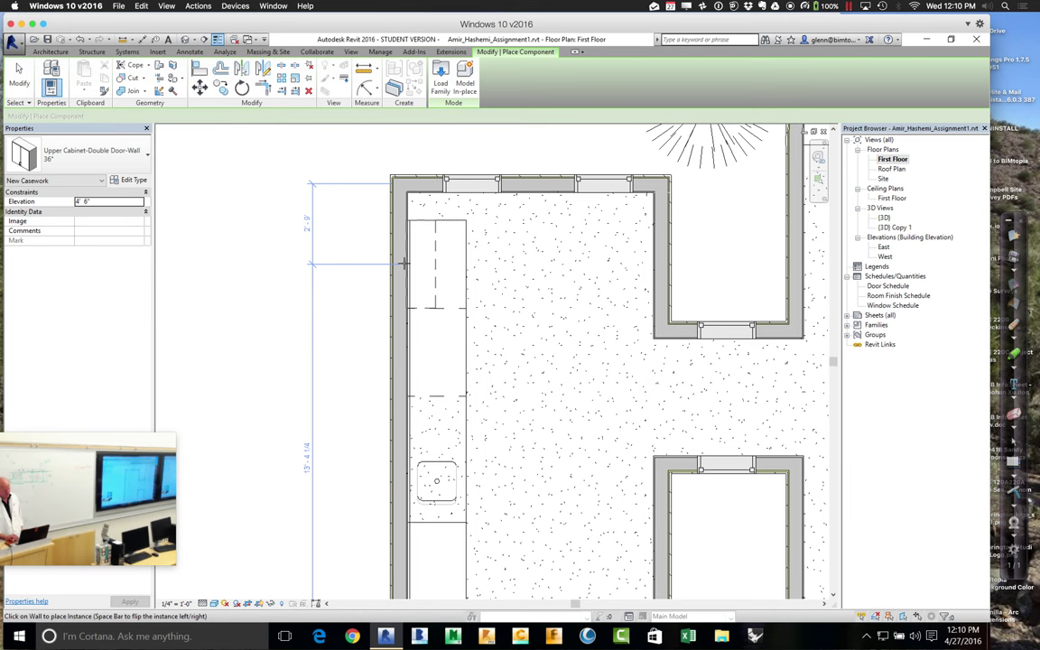
left_click(405, 319)
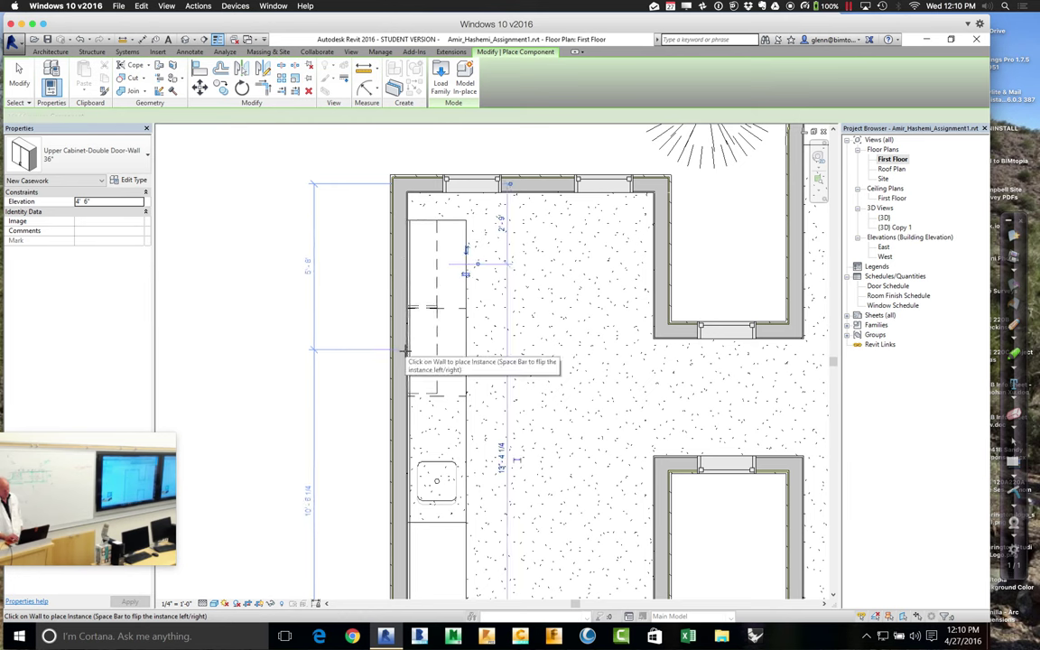
left_click(405, 352)
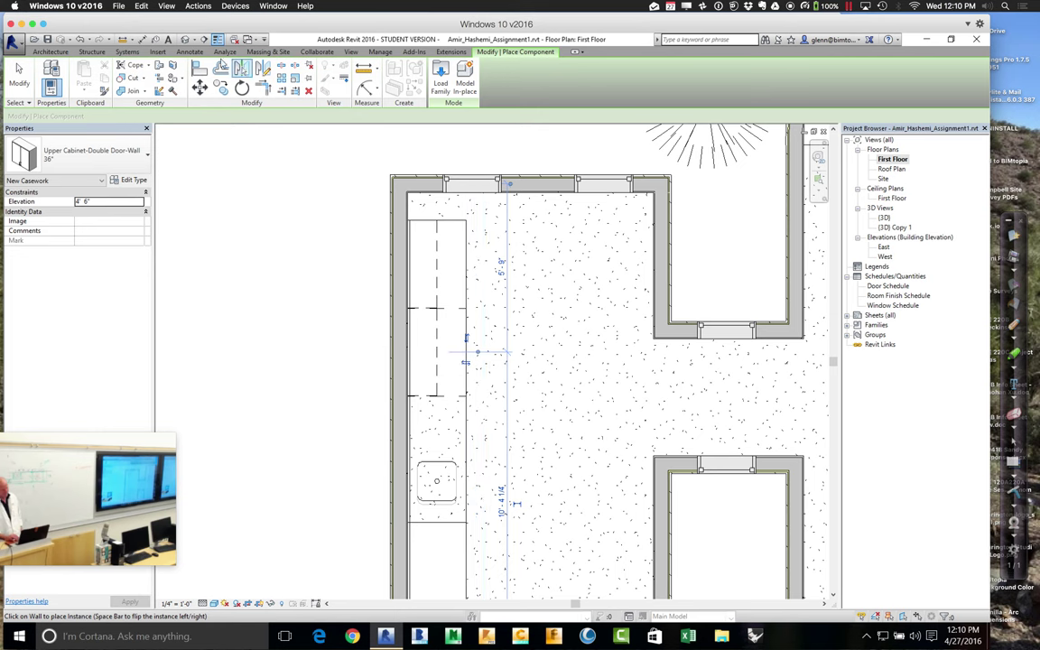
- Check the upper cabinets above the counter top in the {3D} Copy 1 view
double_click(896, 227)
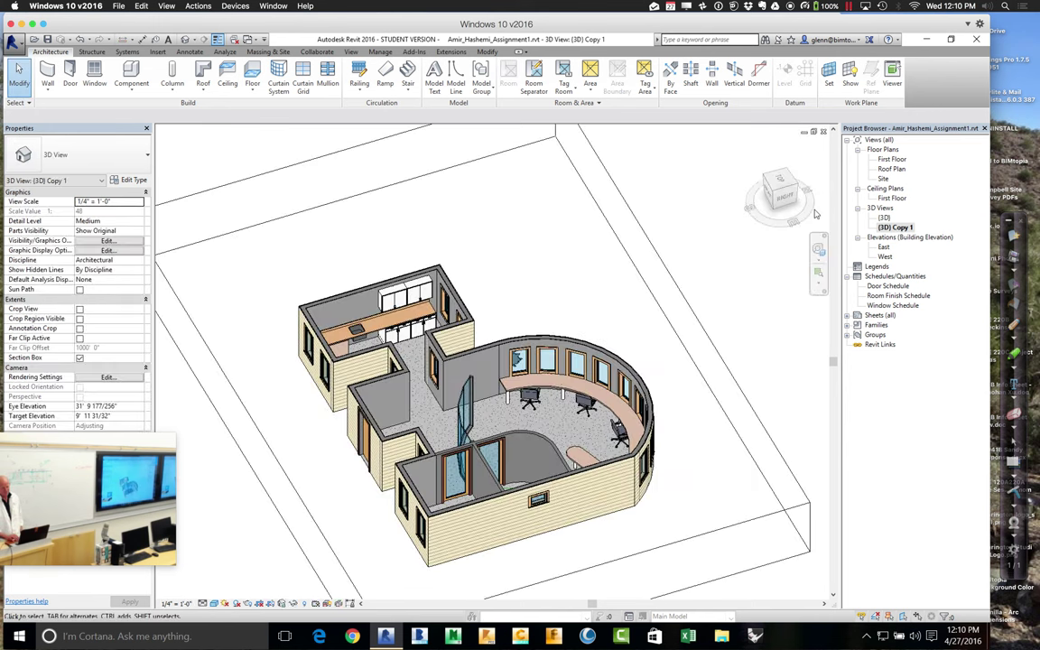
key("z")
key("r")
left_click_drag(267, 239, 442, 366)
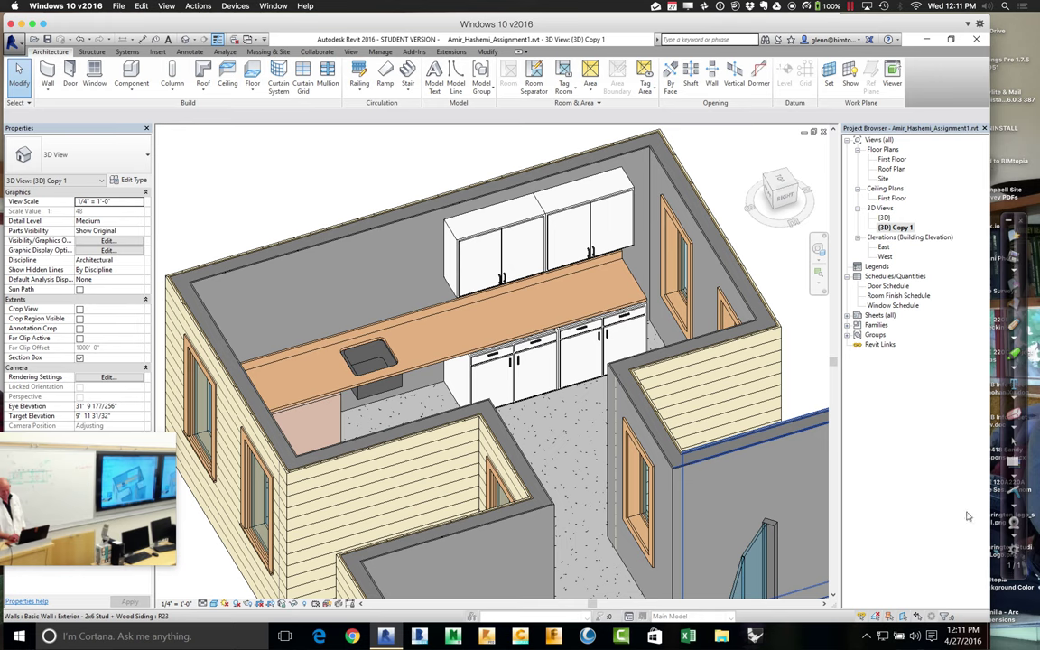
- In the First Floor plan, start an Aligned dimension and set its wall reference to Faces of core
double_click(893, 159)
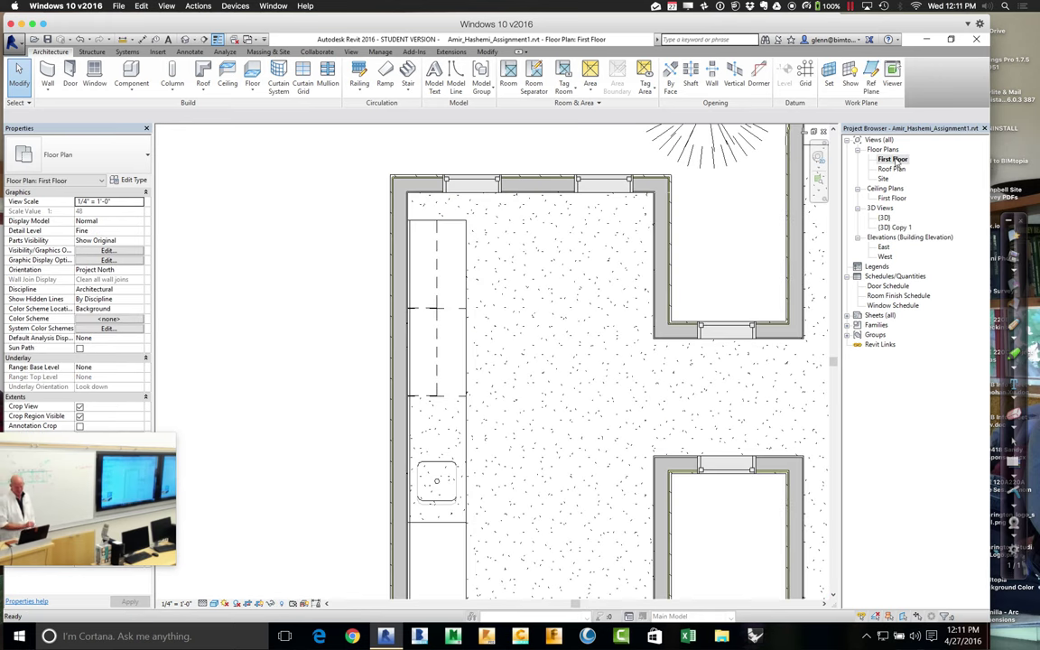
key("z")
key("f")
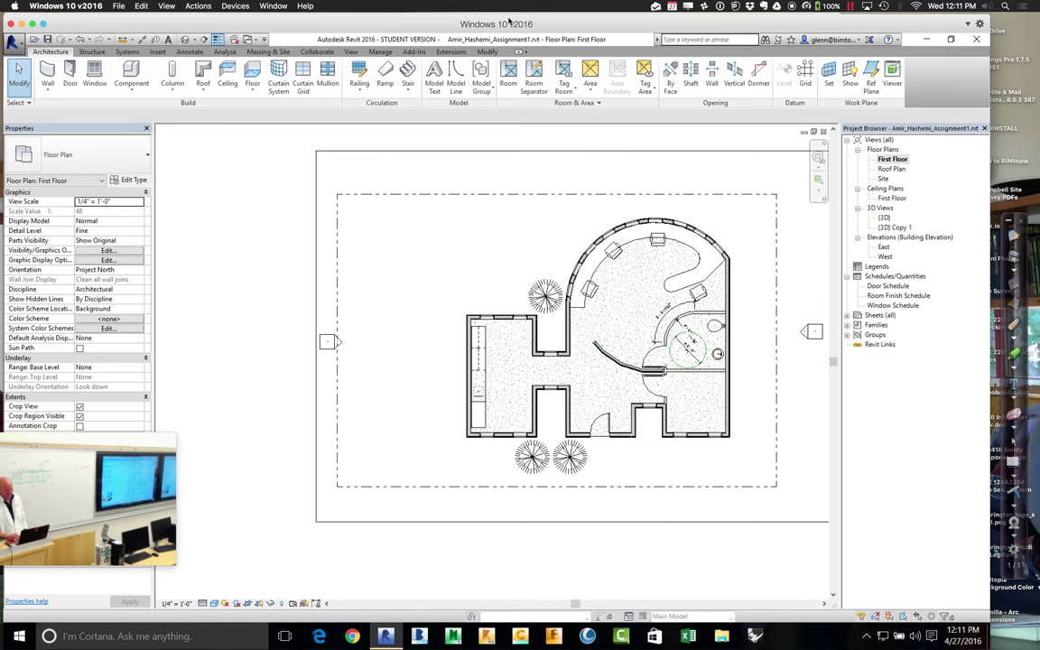
left_click(191, 51)
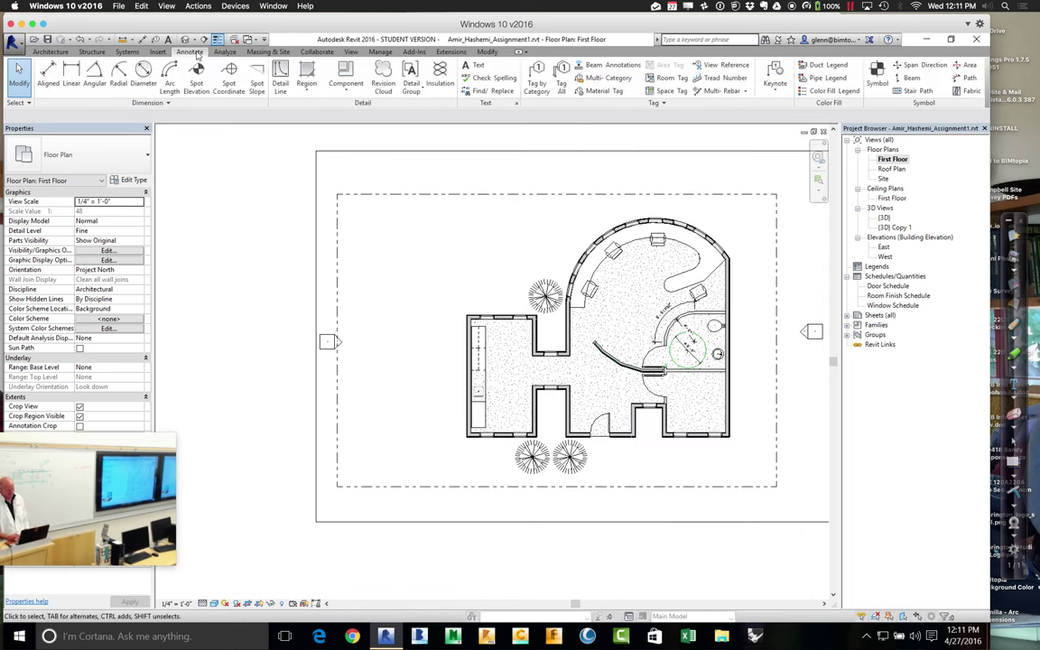
left_click(47, 74)
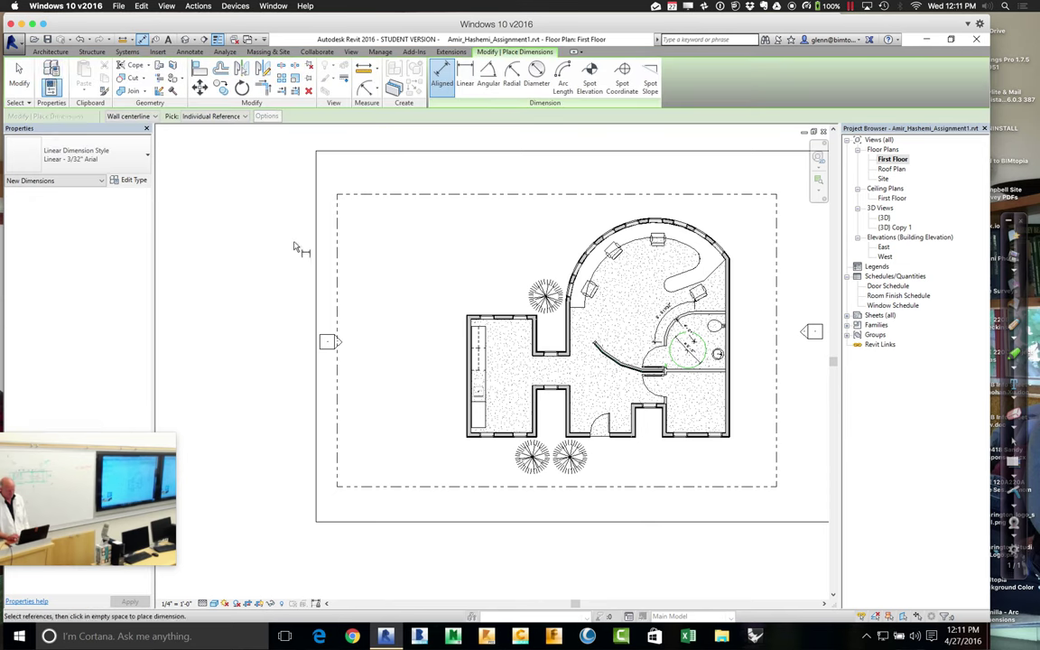
left_click(244, 118)
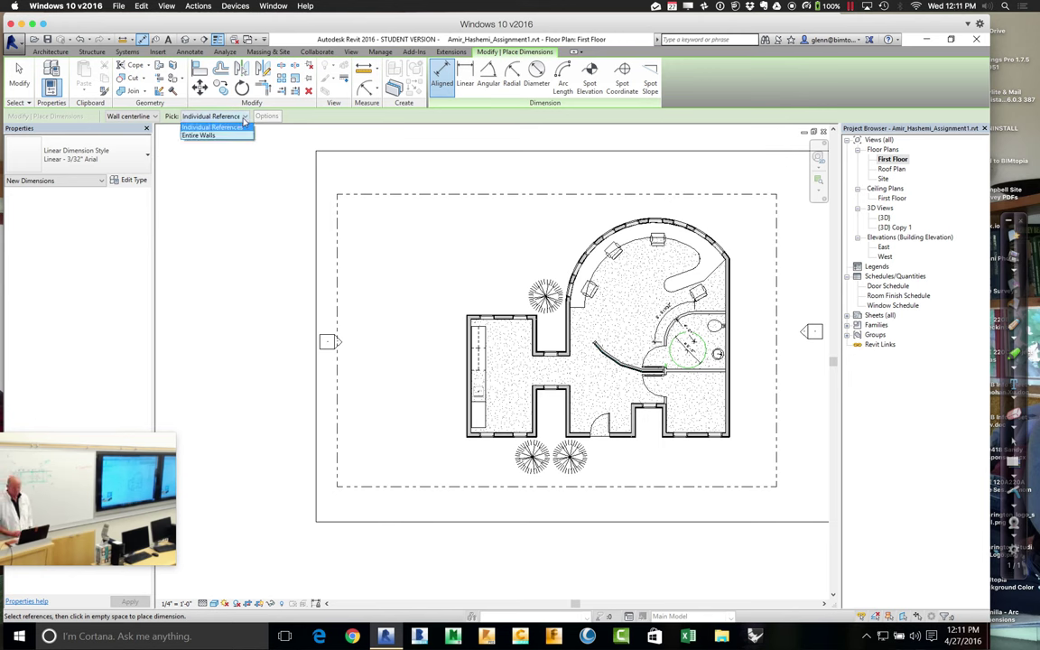
left_click(219, 233)
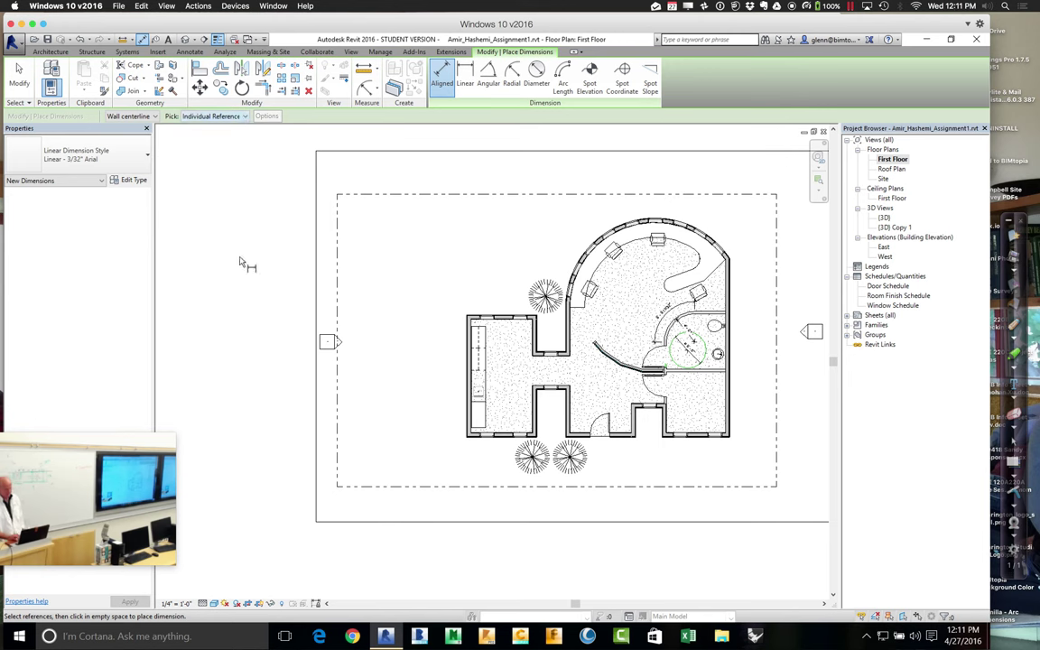
left_click(154, 117)
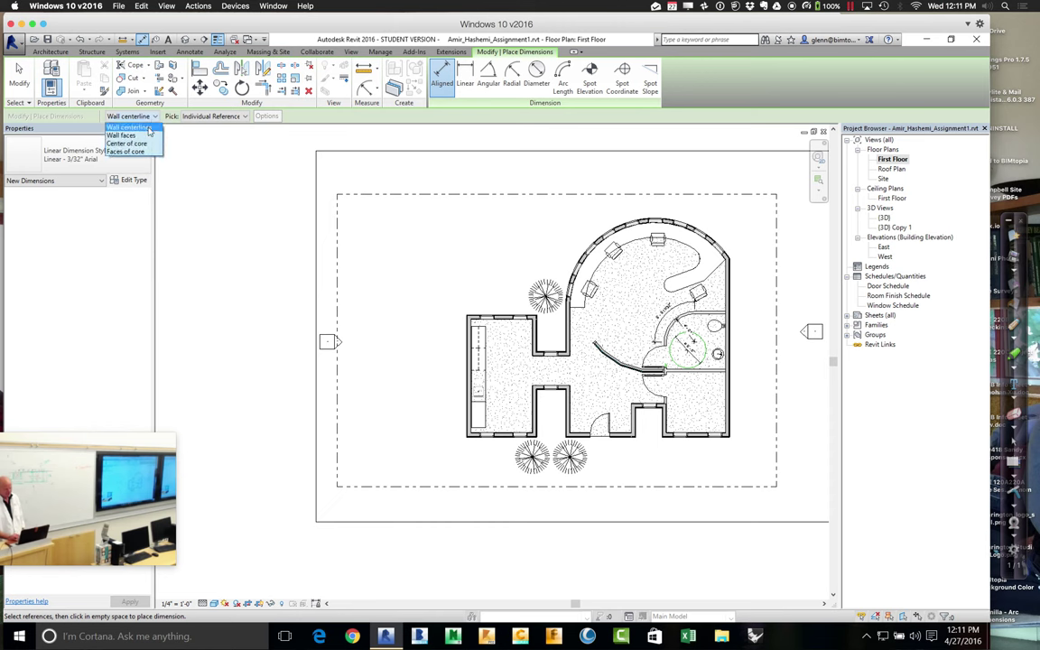
left_click(144, 152)
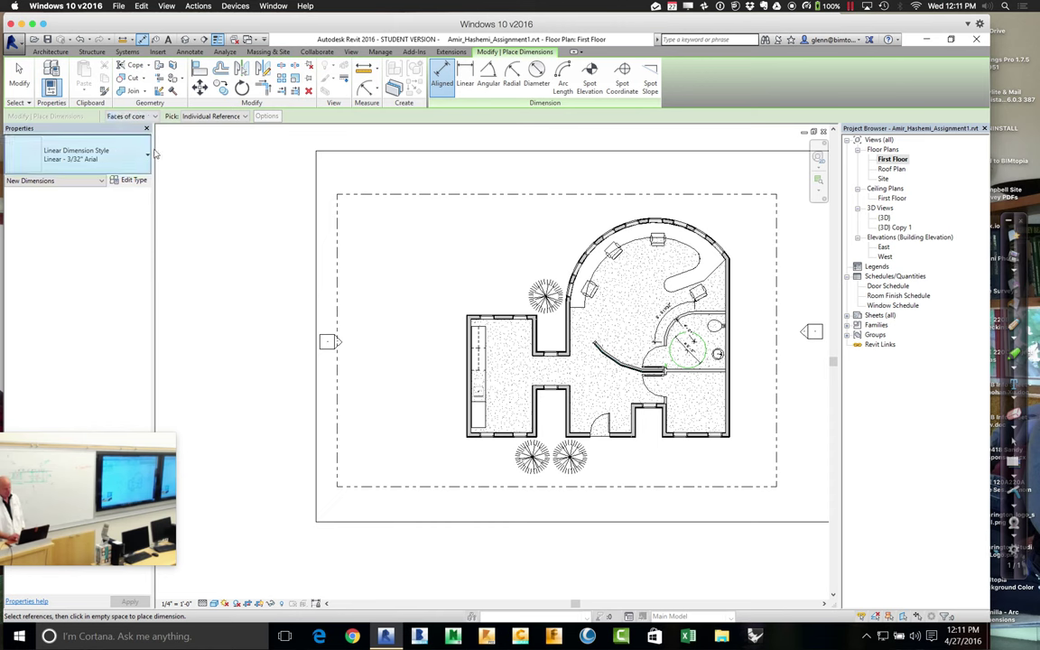
- Set the dimension picking to Entire Walls and review the Auto Dimension Options without changing them
left_click(245, 118)
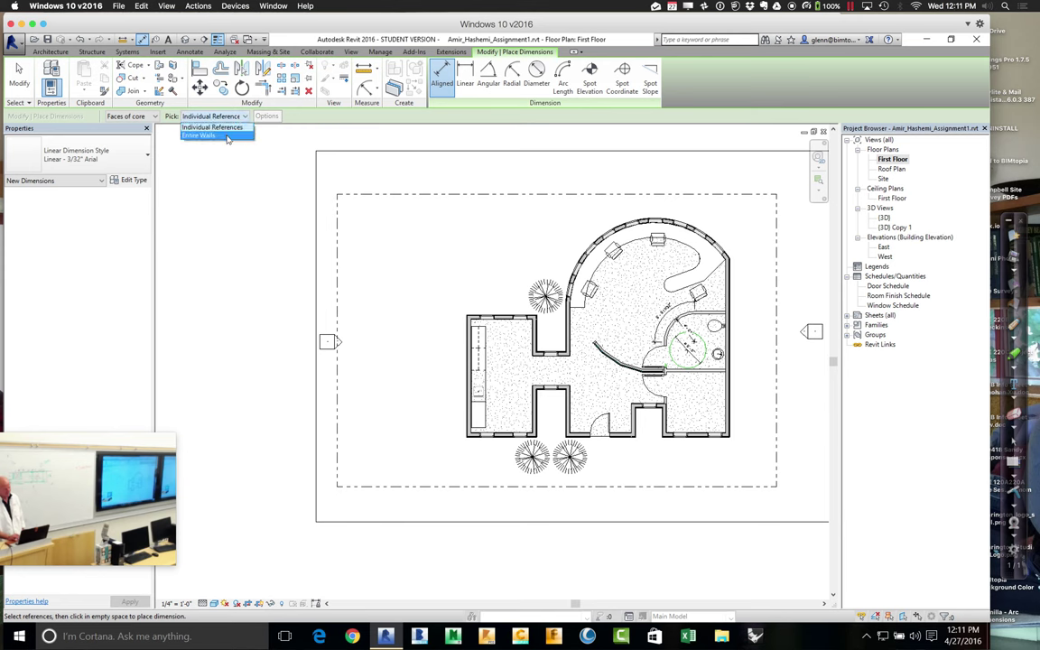
left_click(228, 136)
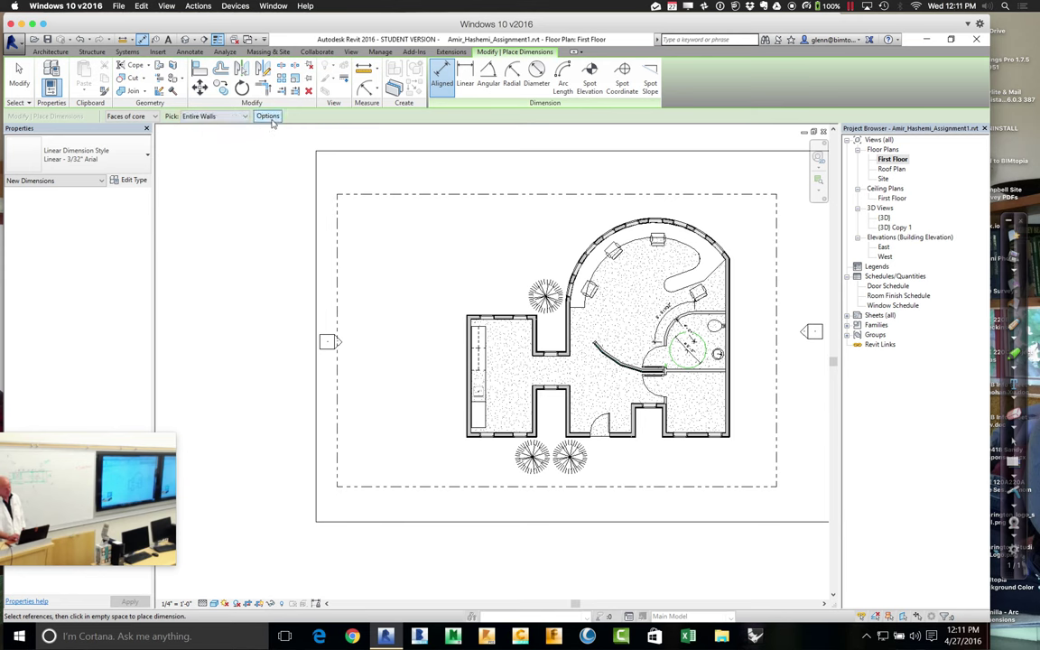
left_click(270, 118)
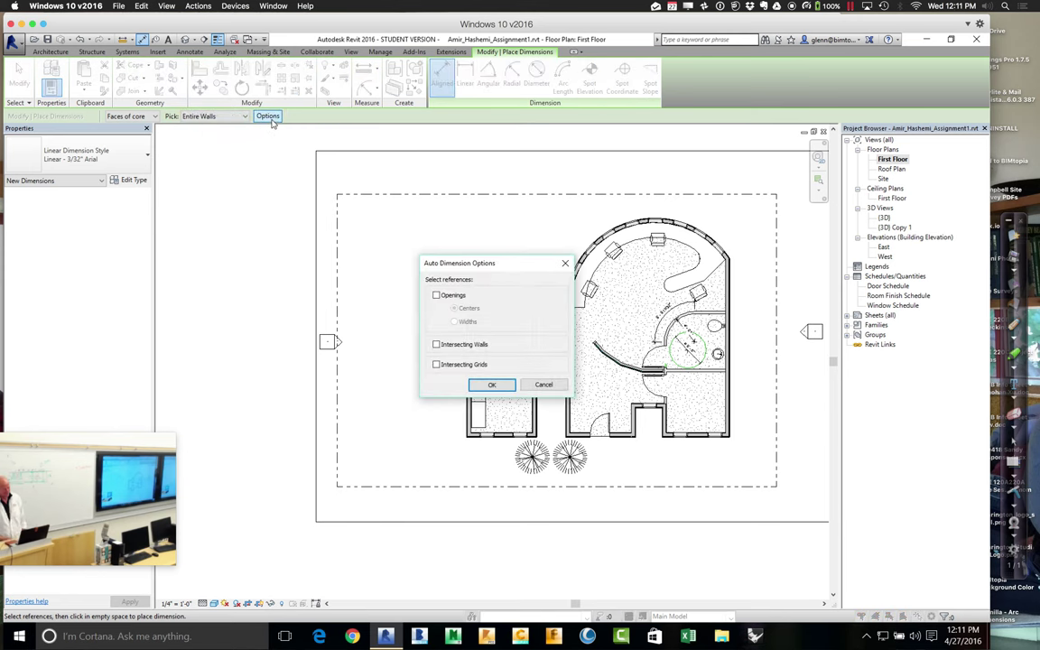
left_click(544, 385)
- Try to dimension the left room's width above the plan using Individual References between its side walls' core faces
left_click(237, 117)
left_click(236, 127)
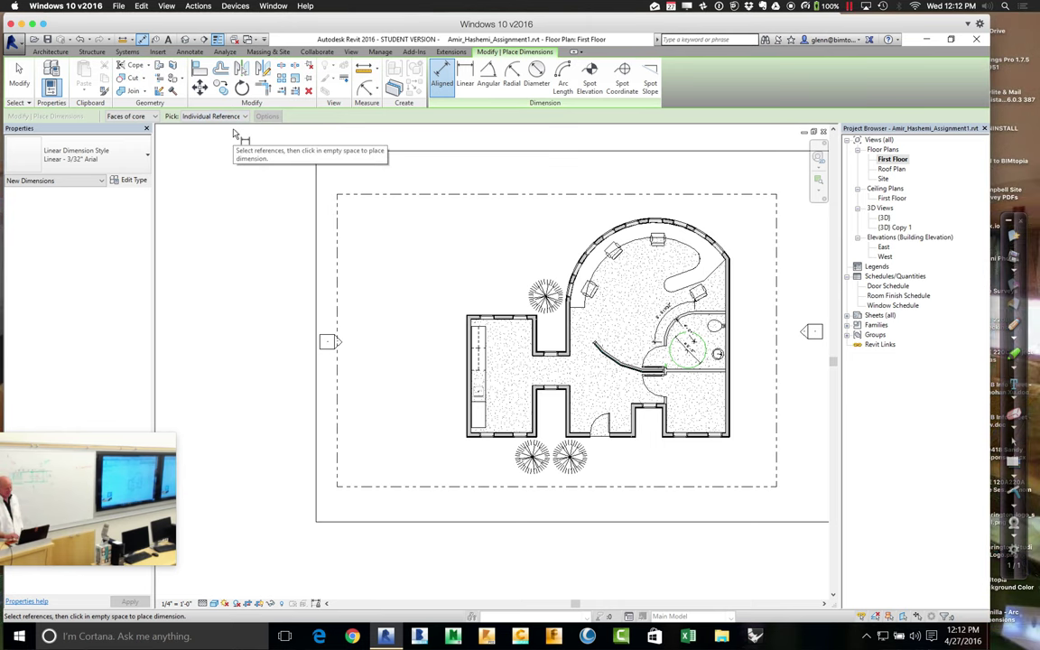
left_click(468, 311)
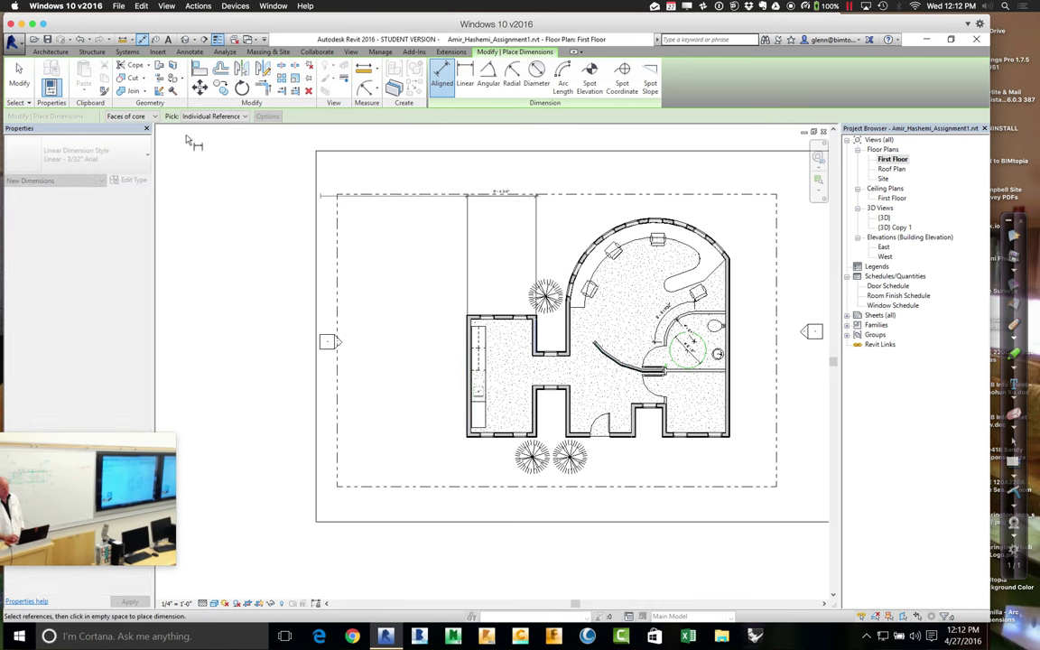
left_click(18, 76)
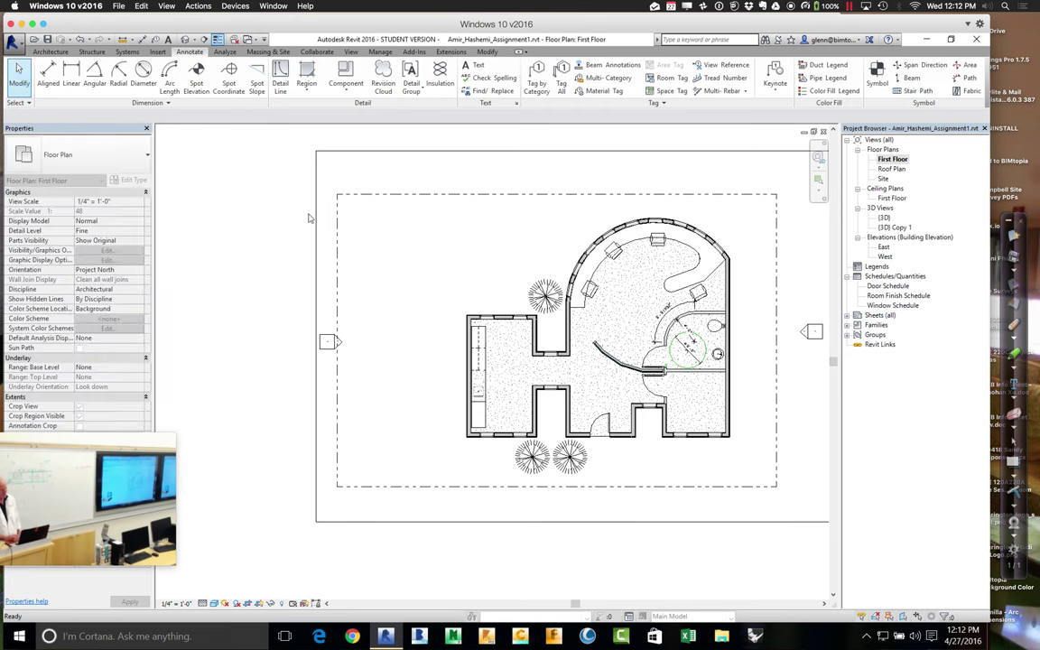
- Set Aligned dimension picking to Entire Walls and try it on the left room's upper wall and the lower-right room's bottom wall
left_click(48, 76)
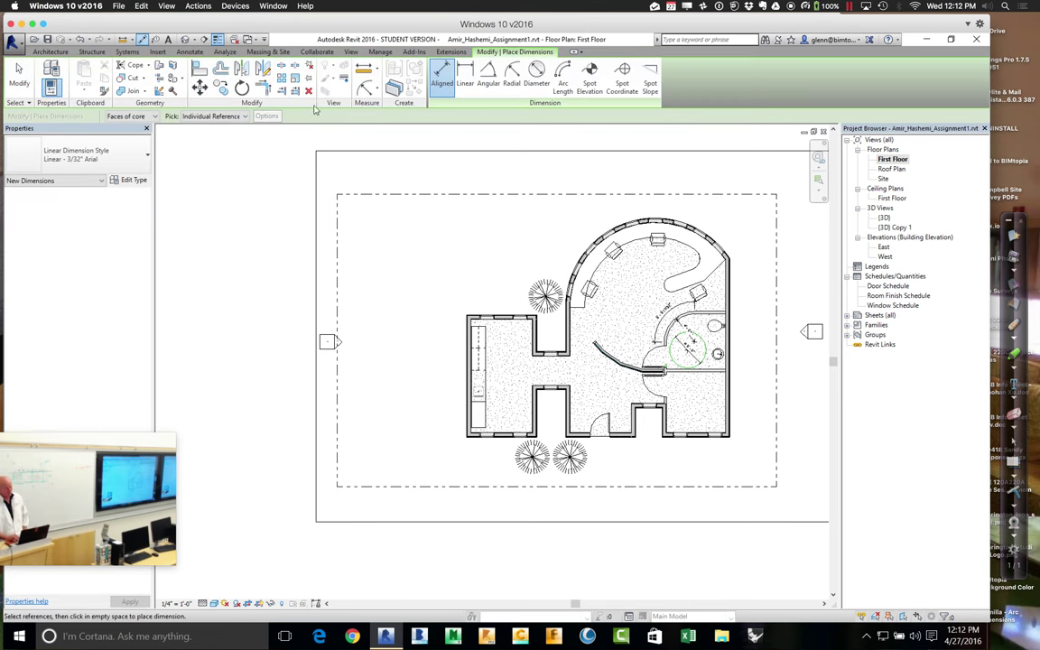
left_click(236, 117)
left_click(212, 132)
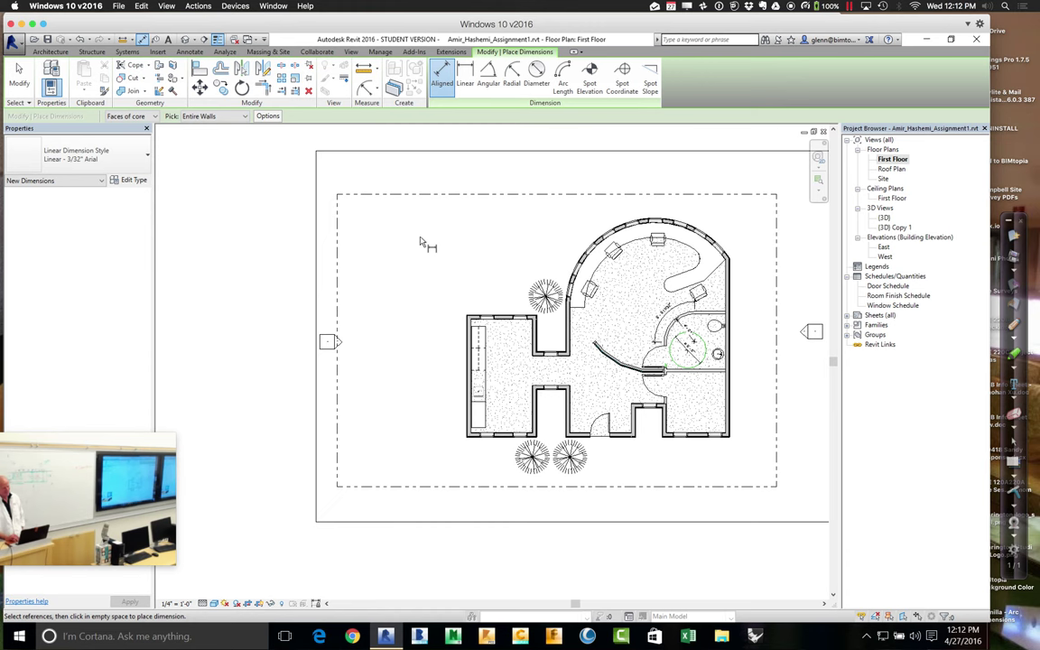
left_click(472, 317)
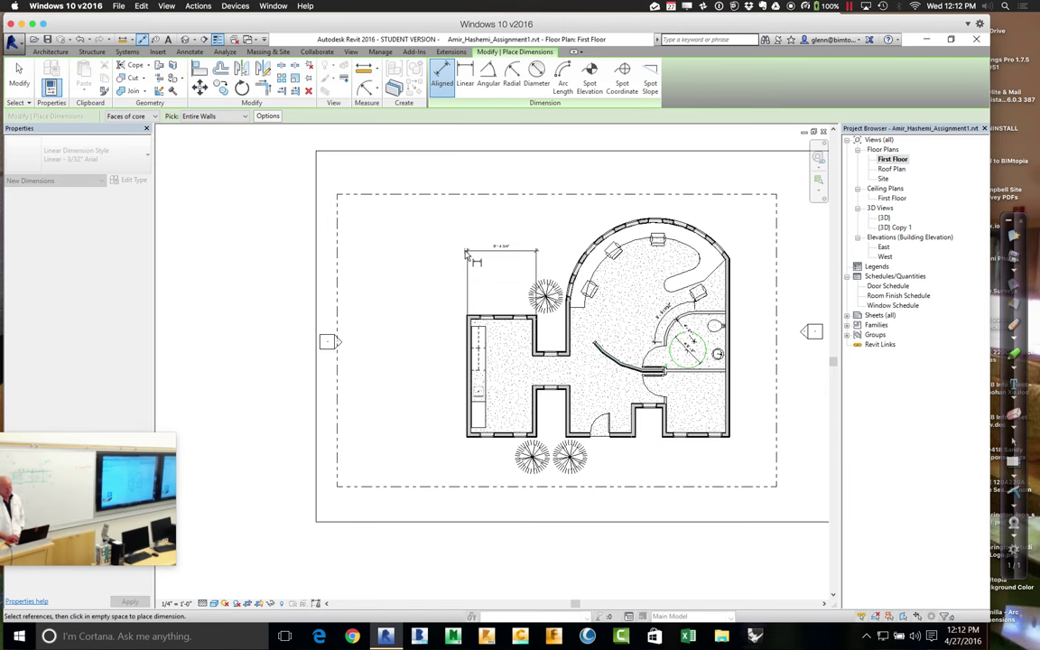
key("Escape")
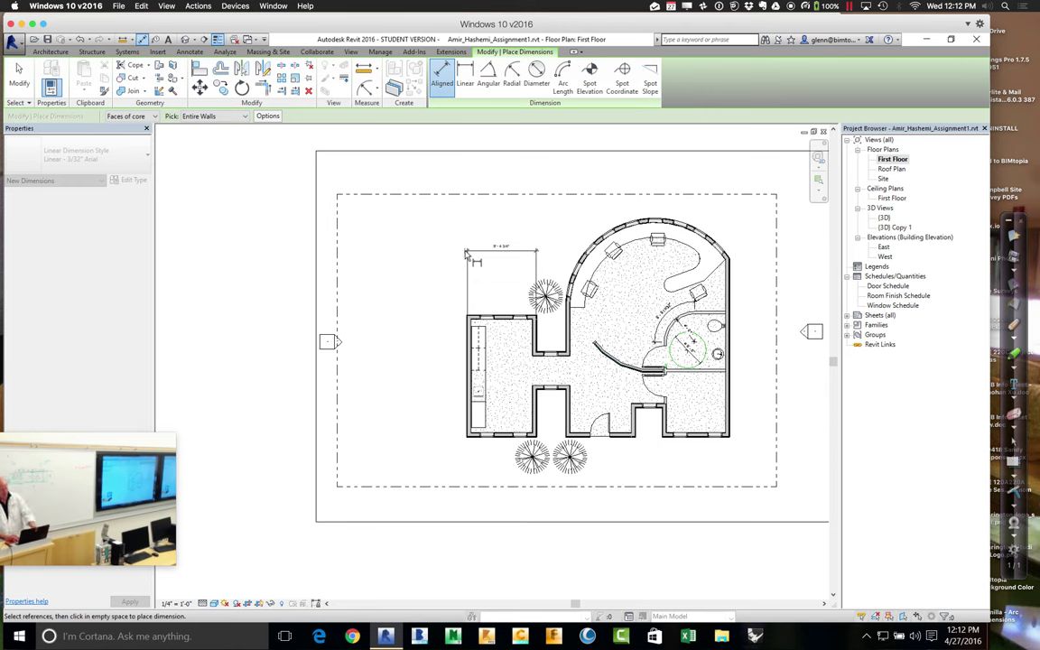
left_click(668, 446)
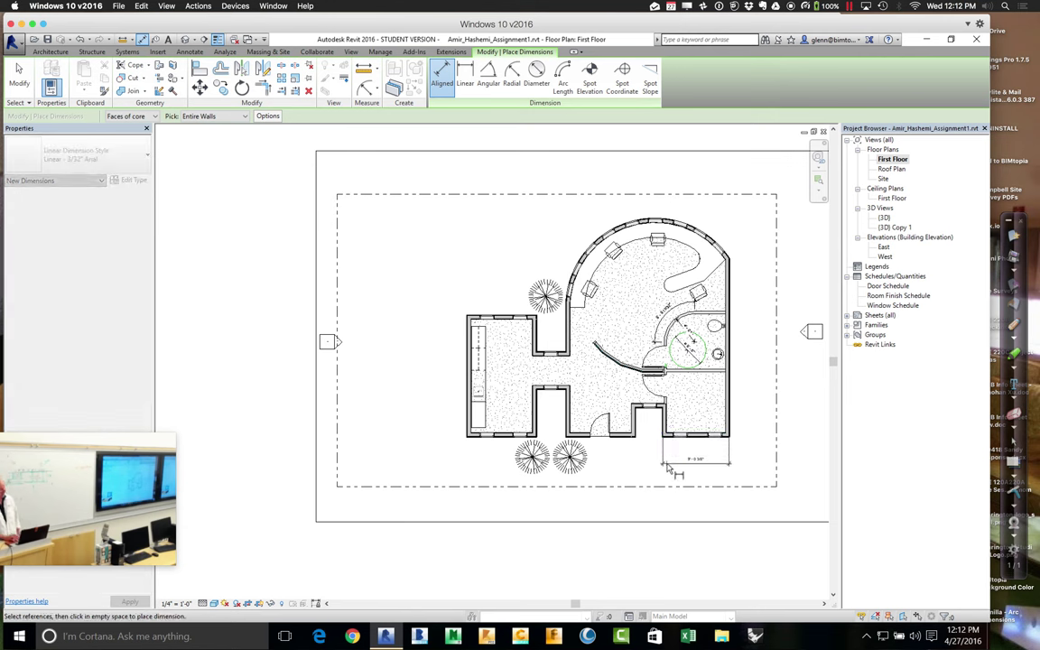
key("Escape")
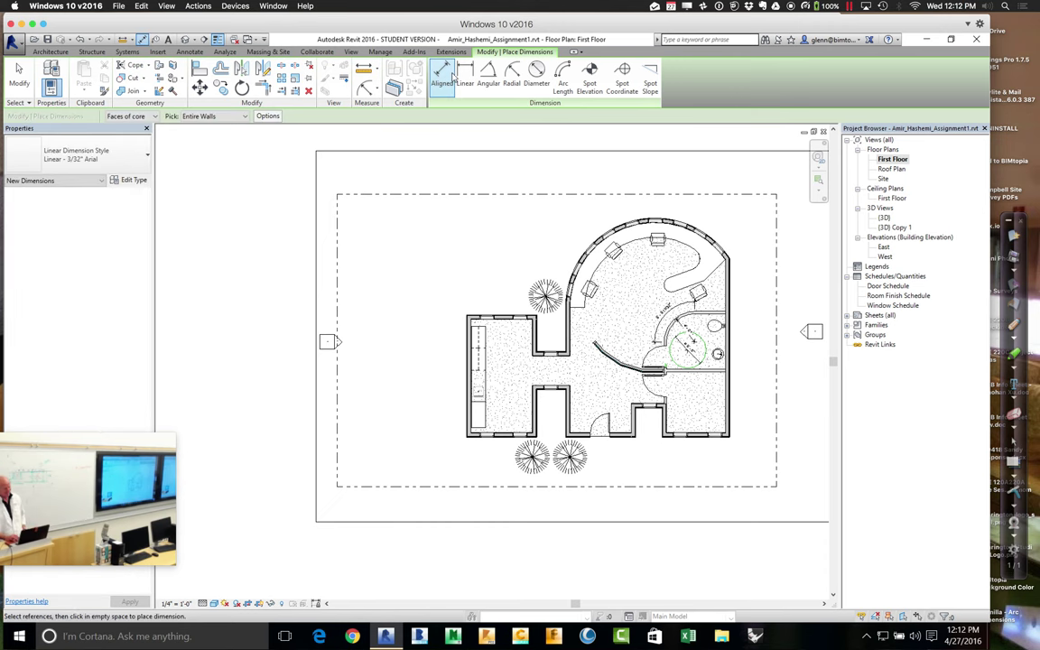
- Enable Openings by Centers and Intersecting Walls for automatic dimensions, and place the resulting string below the lower-right room's bottom wall
left_click(268, 118)
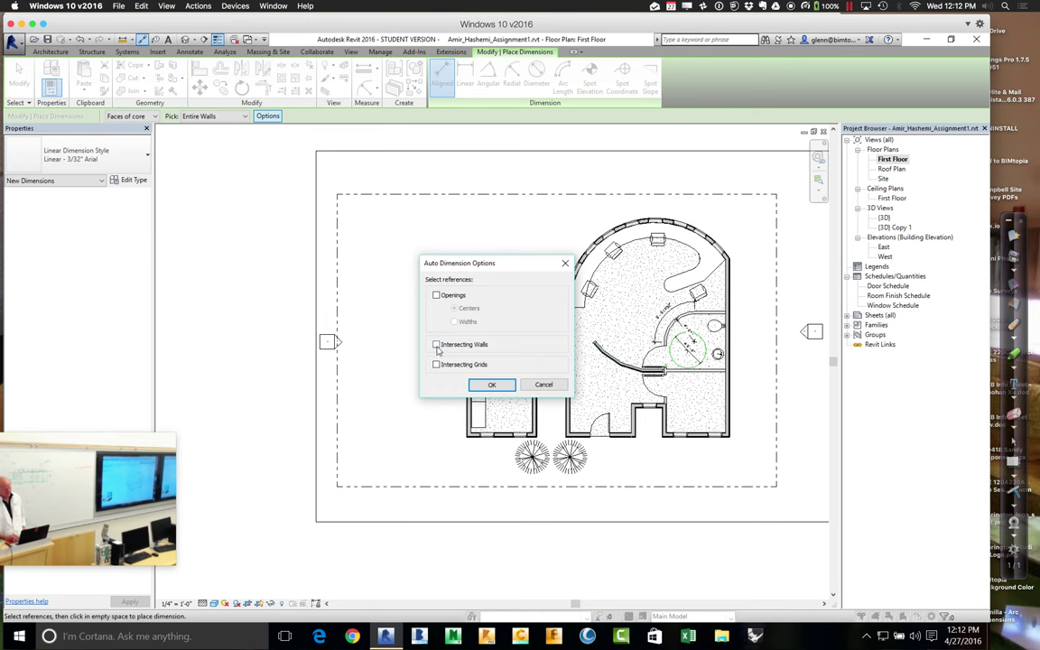
left_click(438, 297)
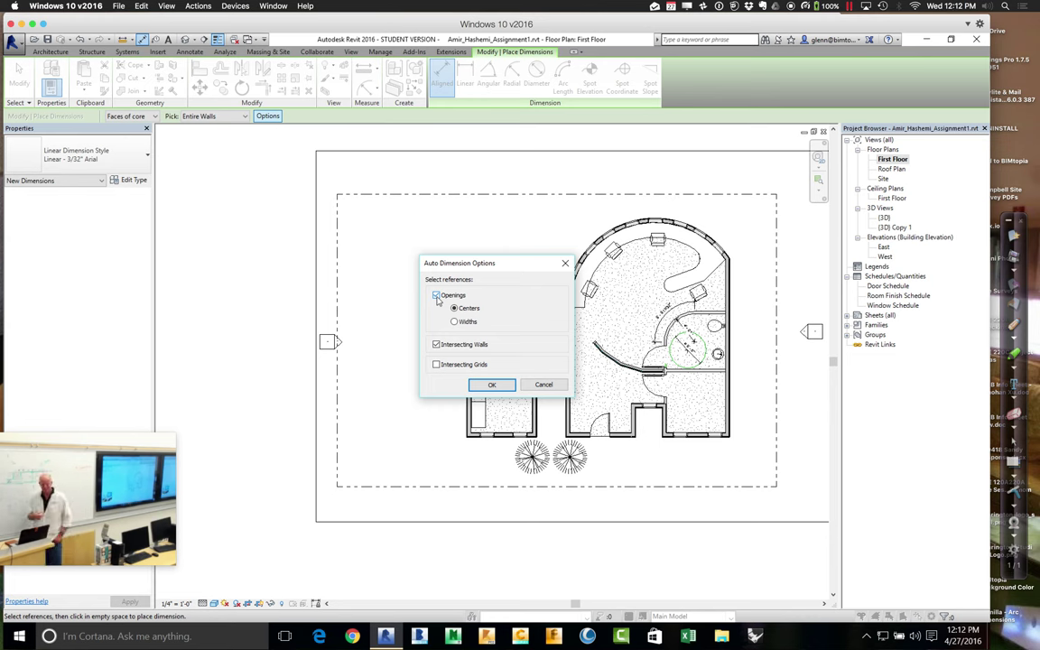
left_click(492, 386)
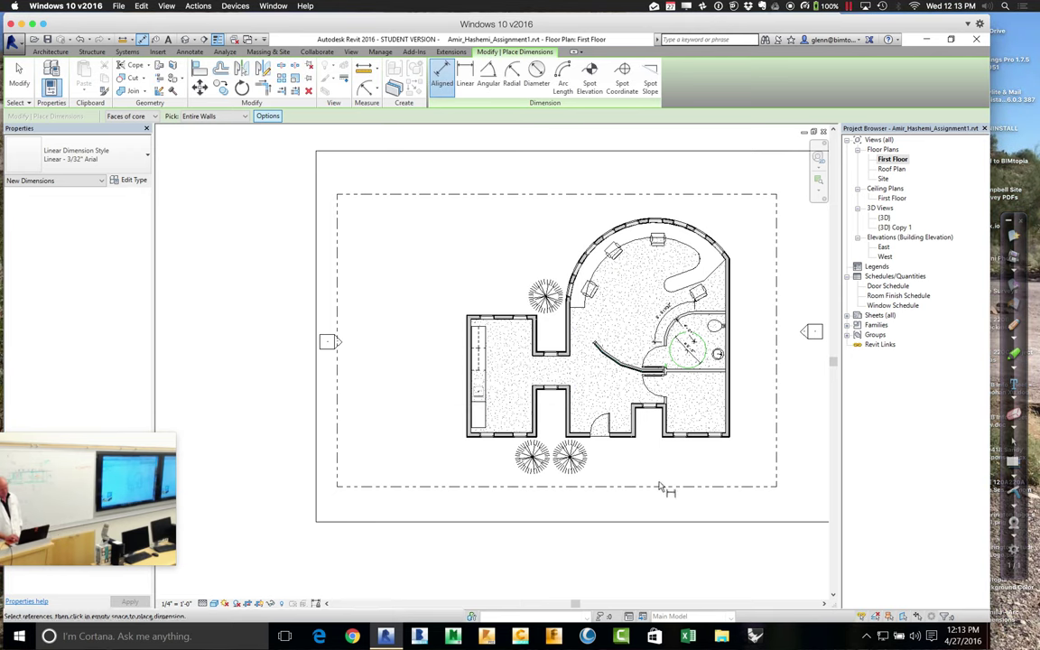
left_click(697, 446)
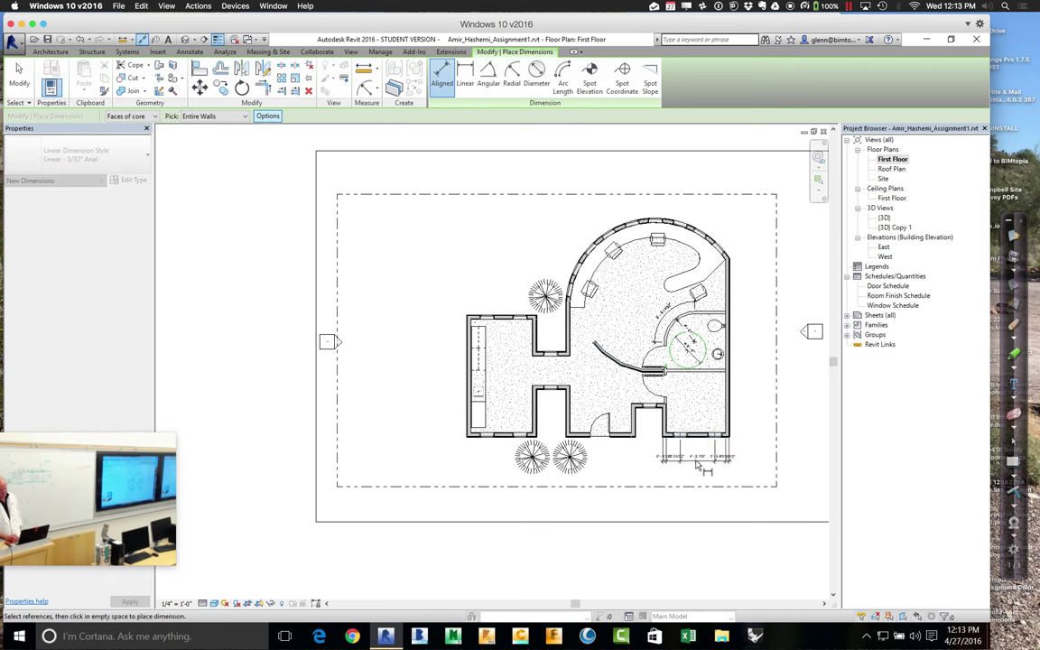
left_click(697, 465)
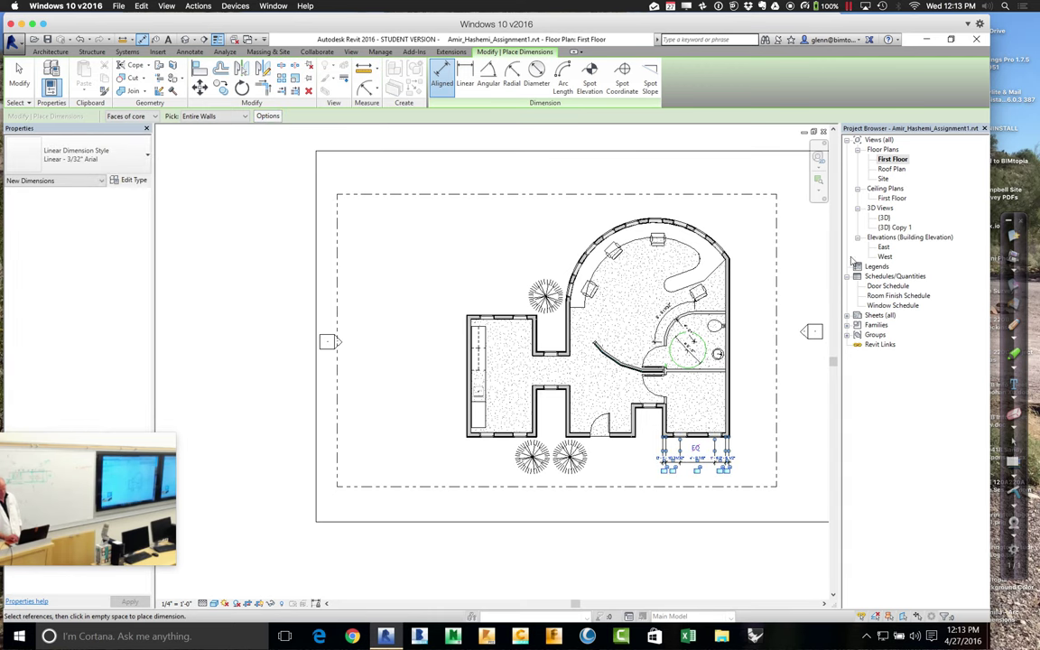
left_click(818, 179)
left_click_drag(653, 429, 741, 499)
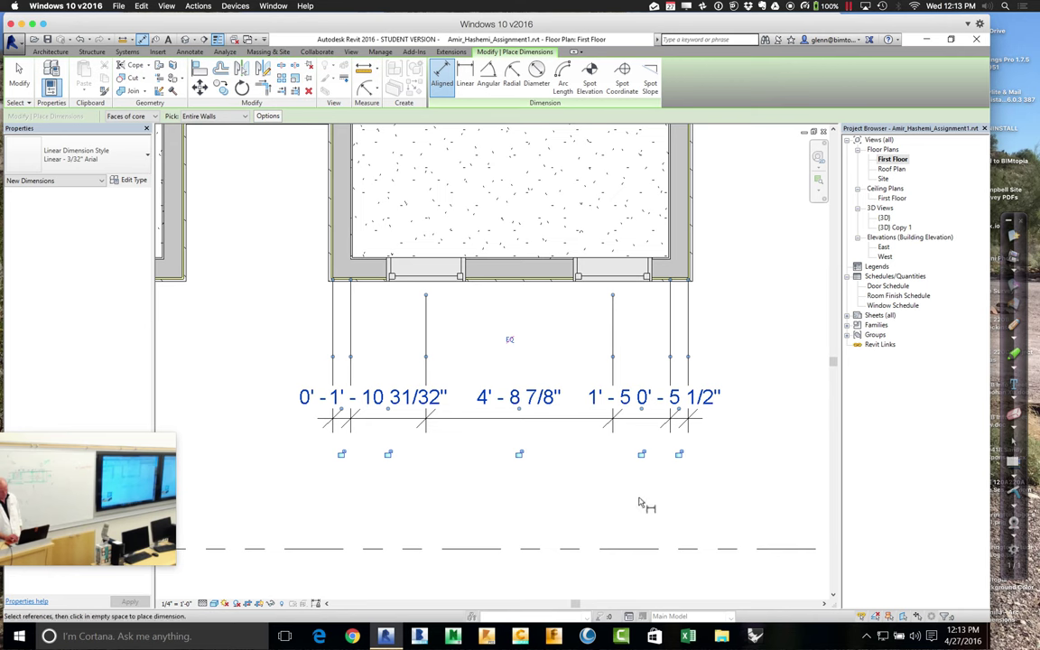
left_click(598, 507)
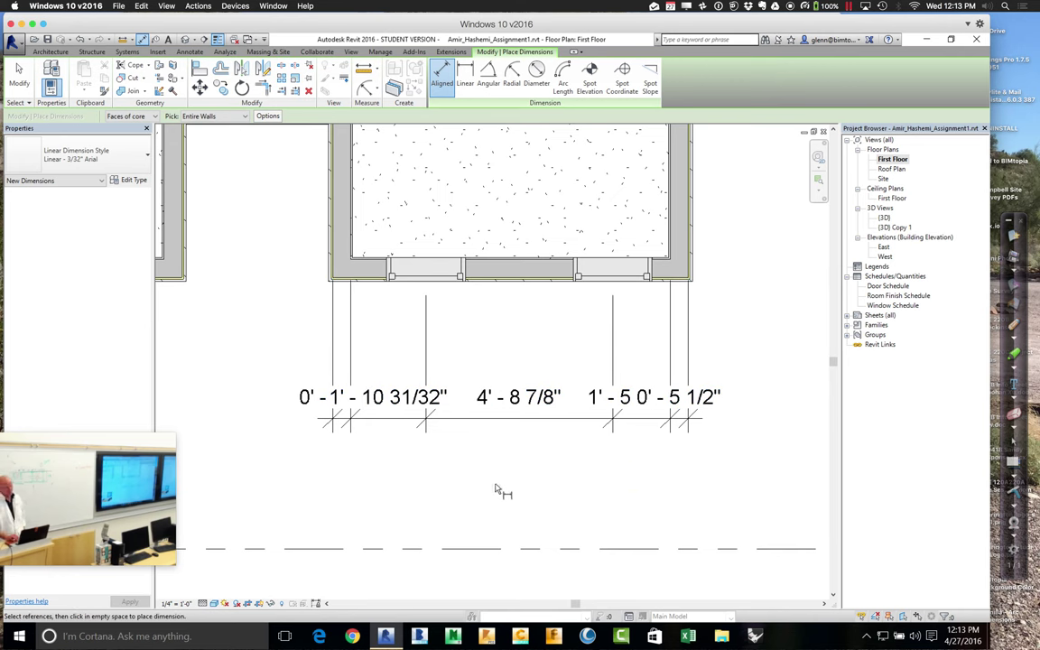
- Turn off the Openings and Intersecting Walls references, and place an overall Entire Walls dimension below the lower-right room's existing string
left_click(268, 117)
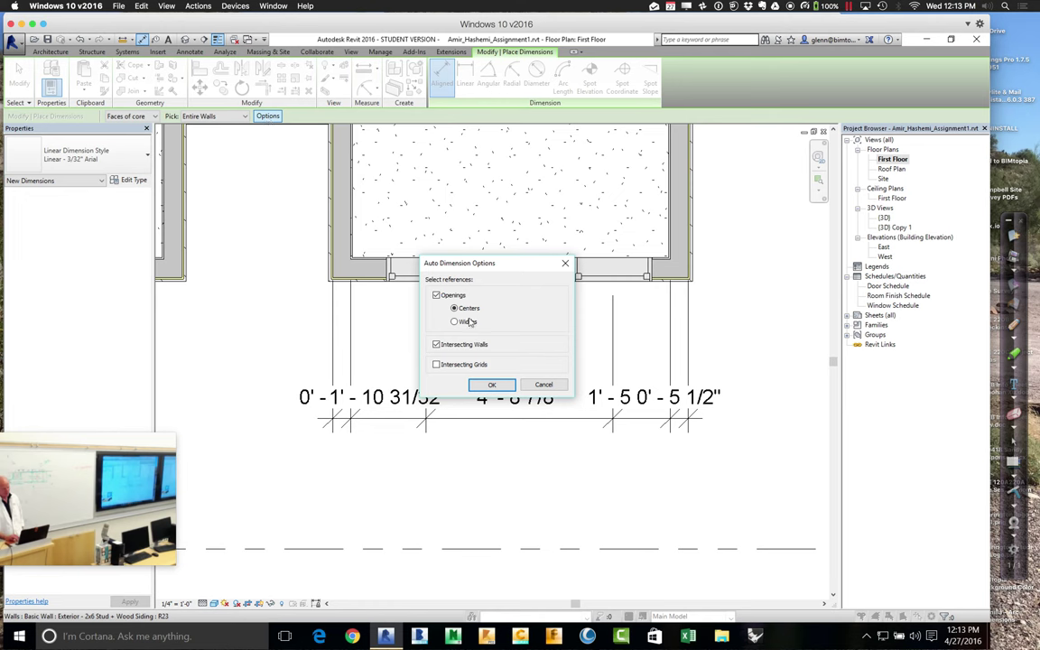
left_click(438, 296)
left_click(492, 384)
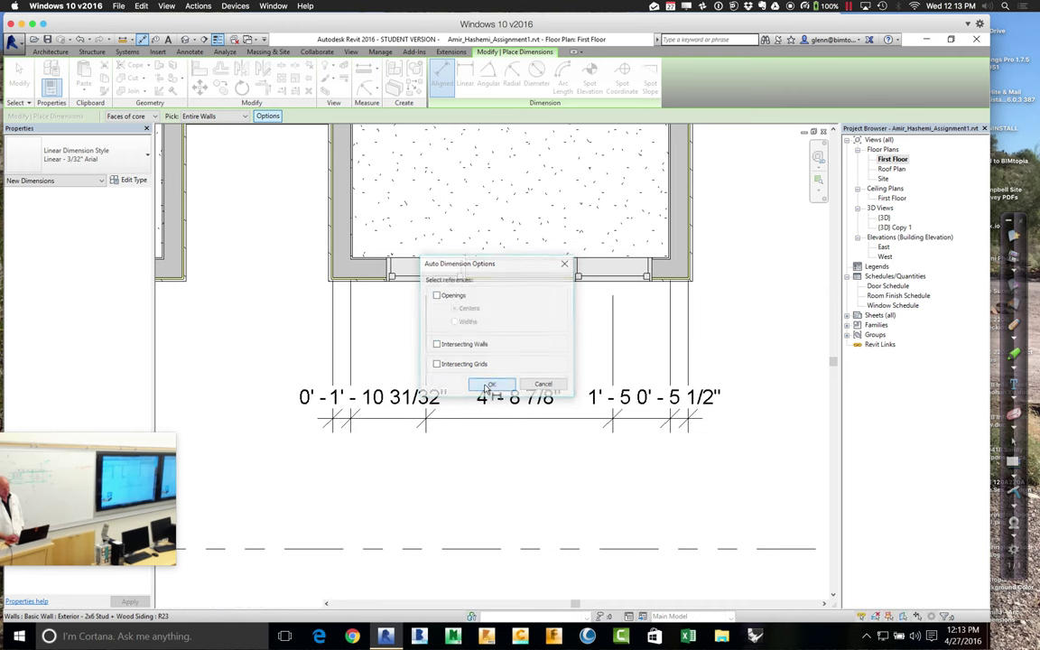
left_click(236, 118)
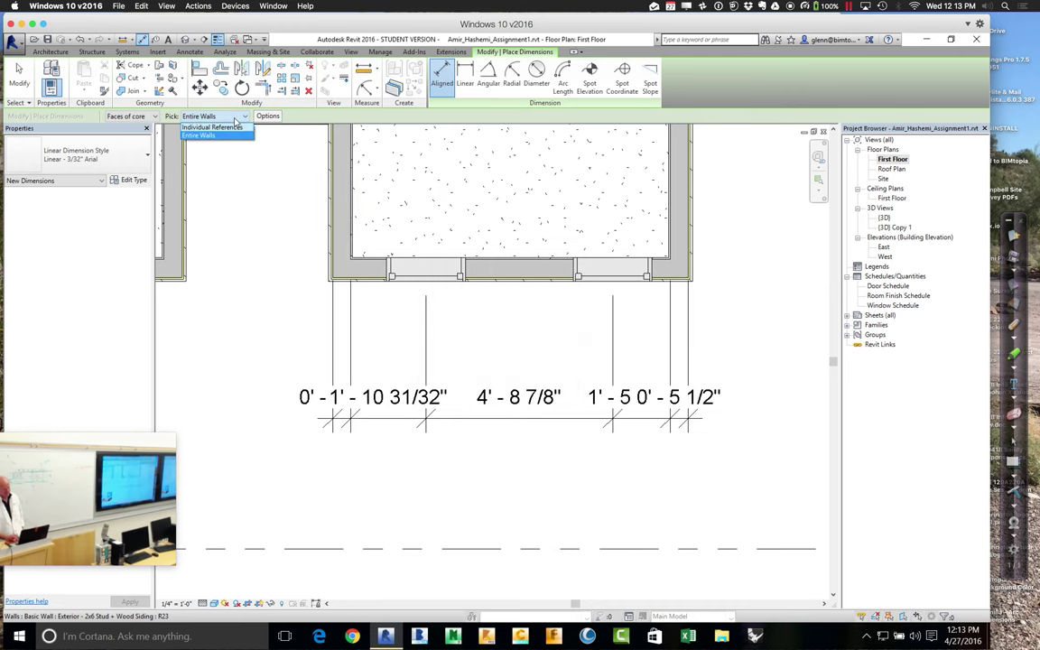
left_click(510, 286)
left_click(513, 286)
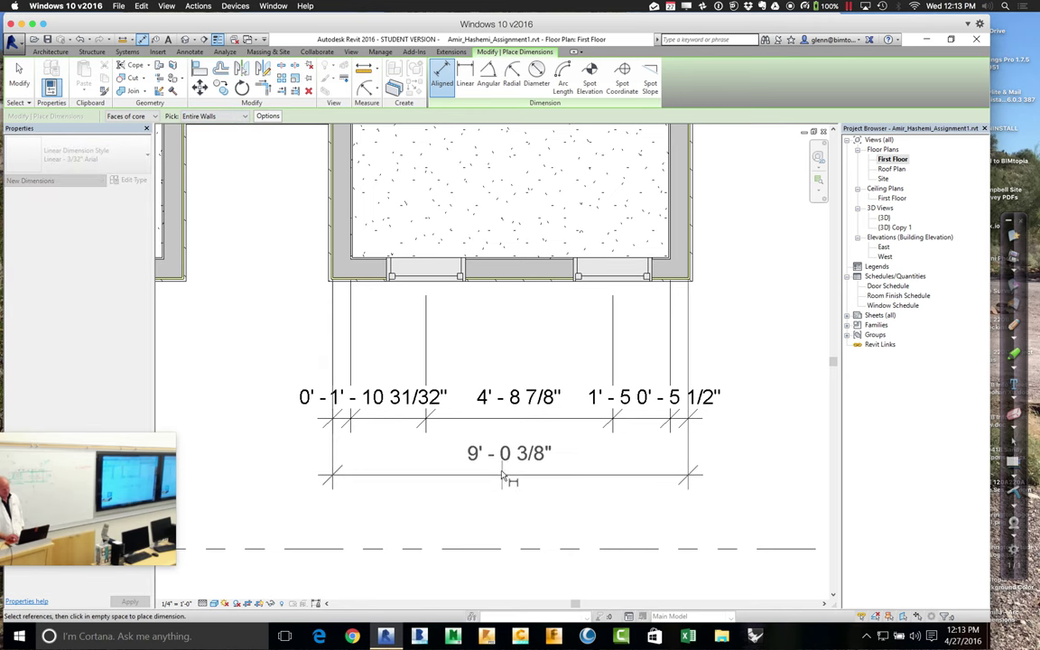
left_click(505, 471)
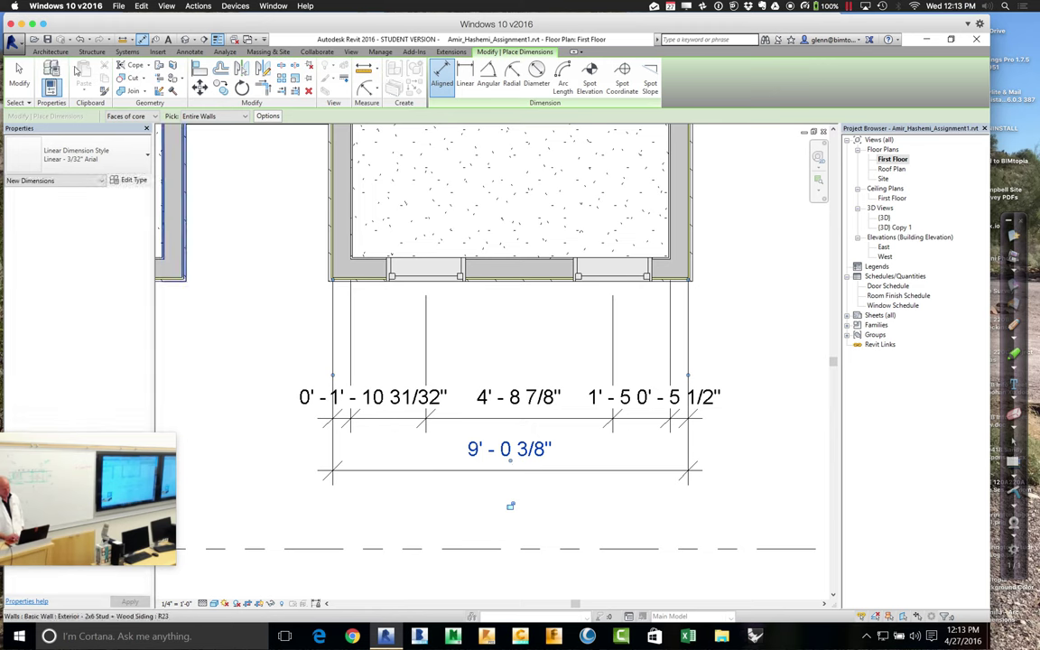
left_click(18, 75)
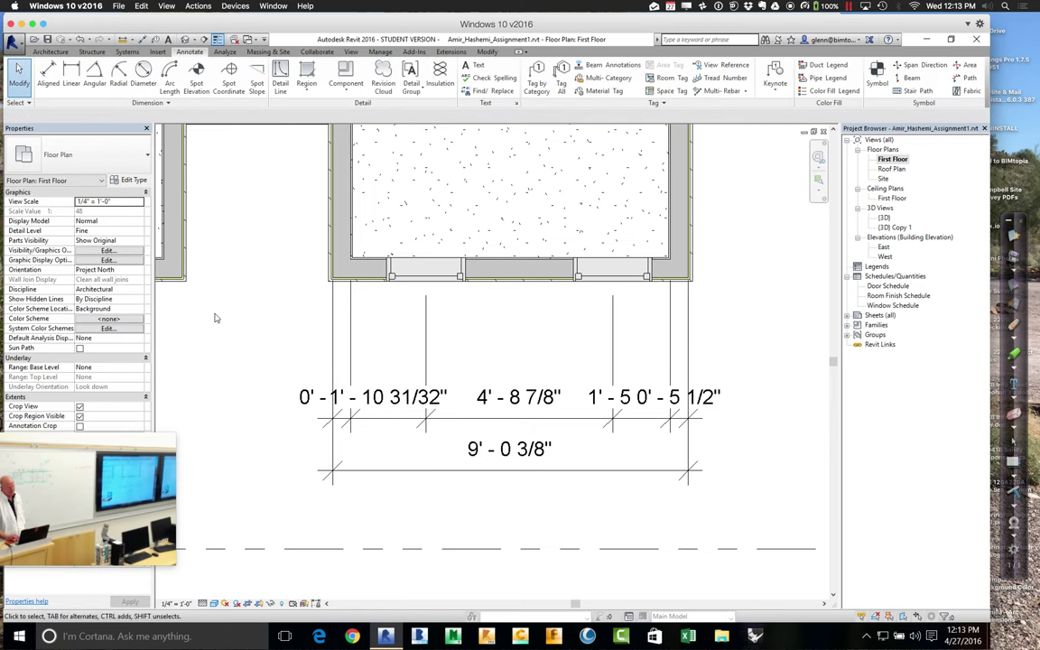
- Delete the two witness lines at the side walls' inner core faces from the segmented dimension below the lower-right room
left_click(352, 339)
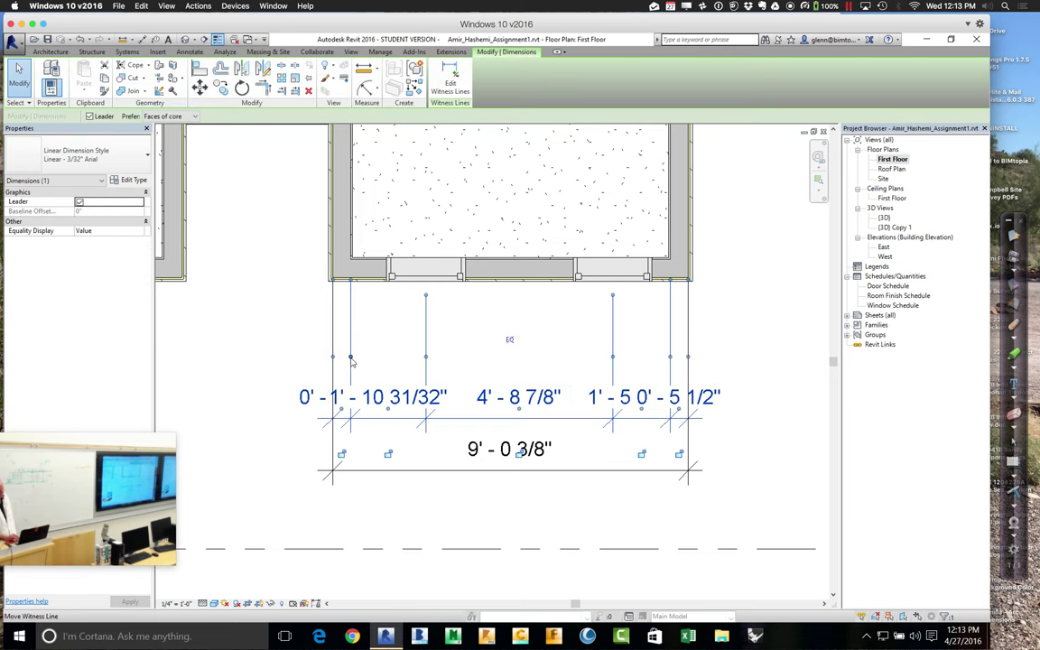
right_click(351, 358)
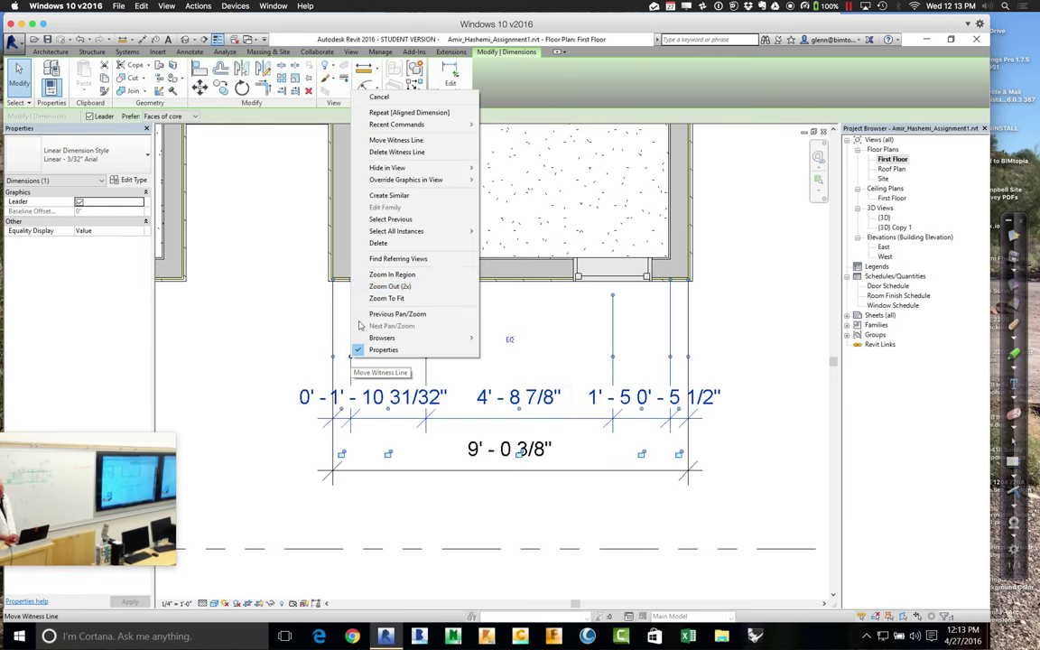
left_click(389, 152)
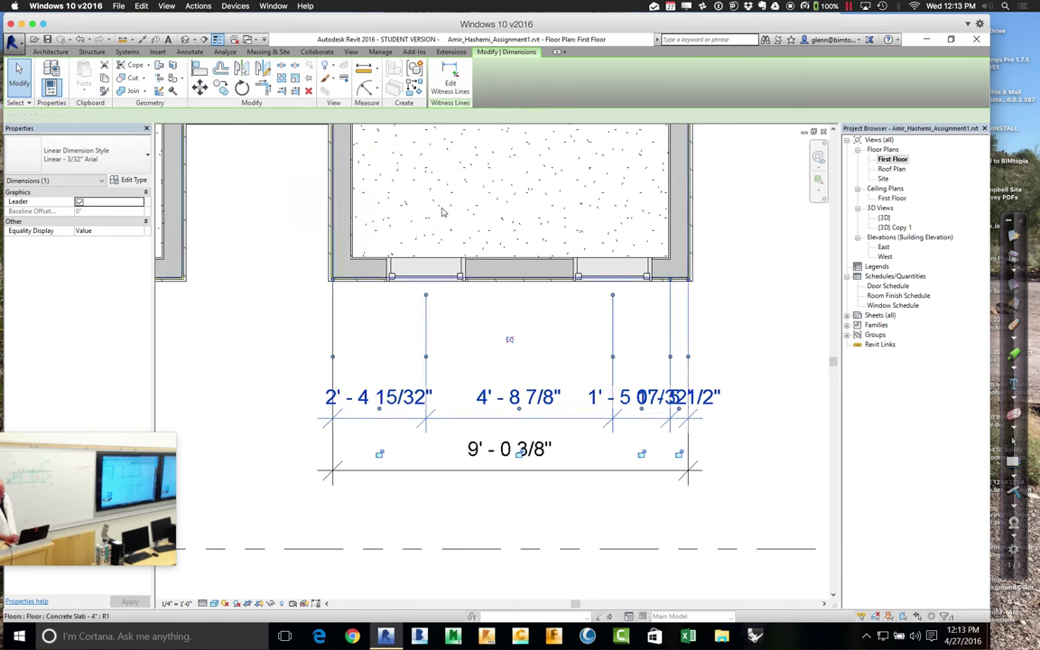
right_click(669, 360)
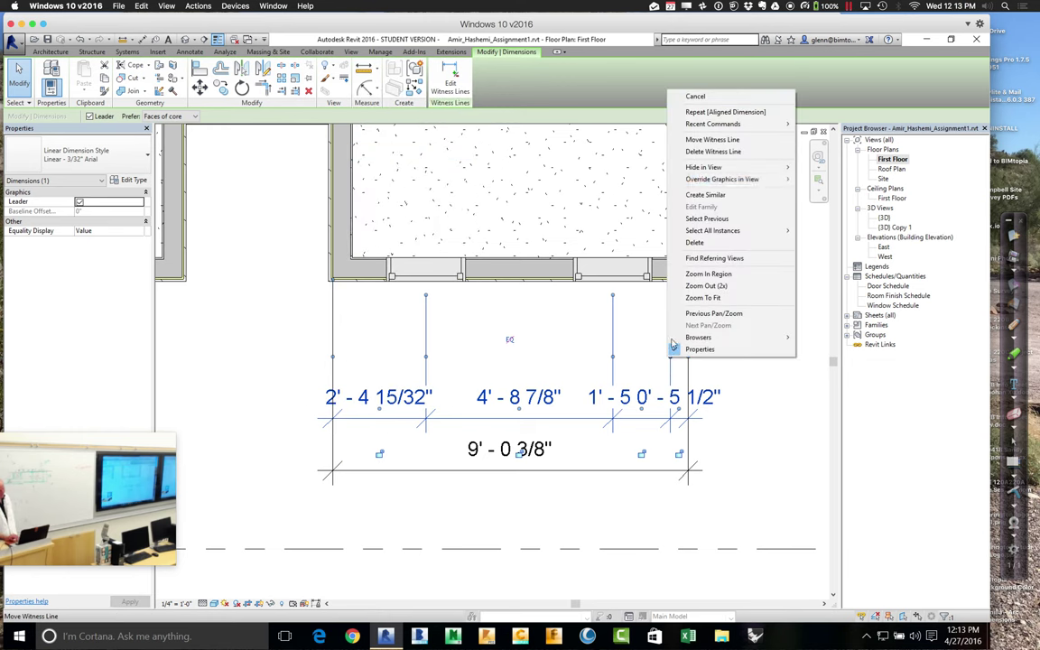
left_click(703, 152)
left_click(743, 304)
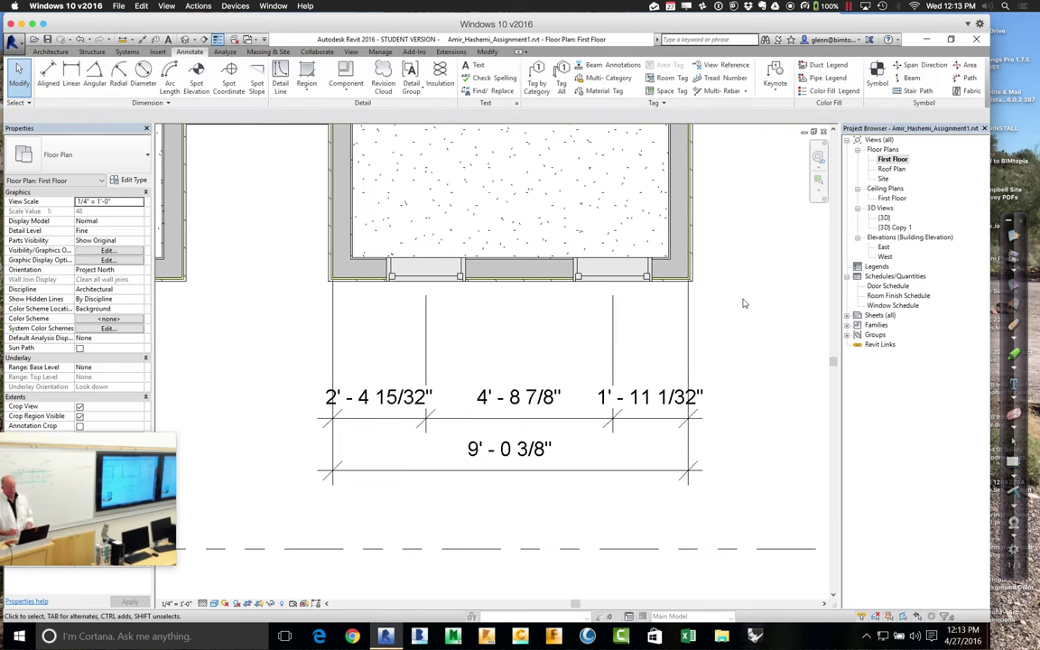
- Start an Arc Length dimension on the large curved wall with Faces of core, referencing both ends of the arc
key("a")
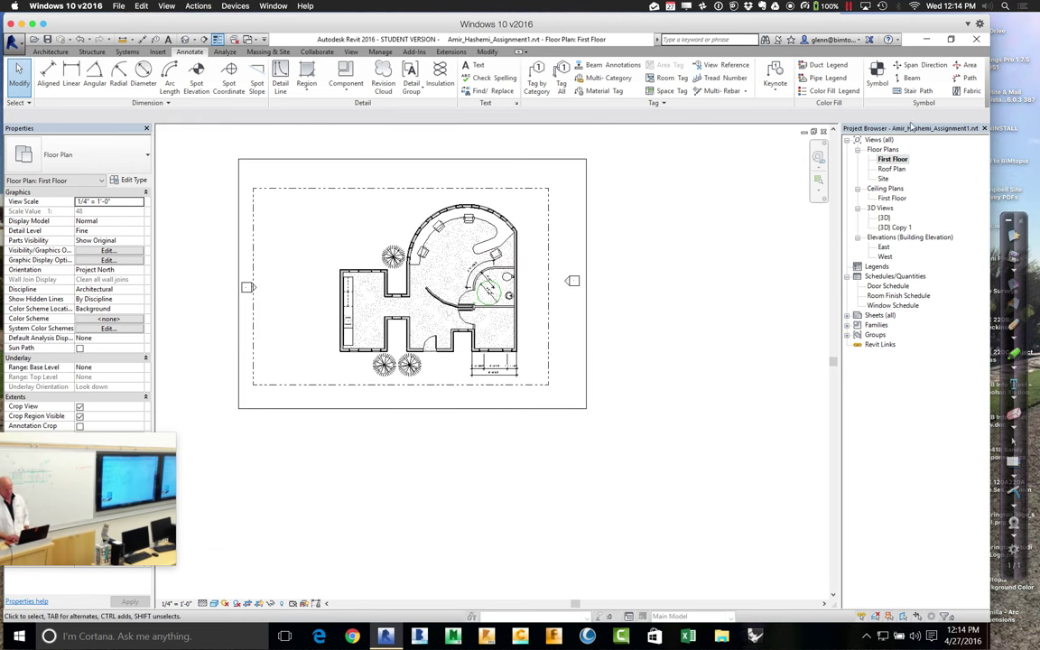
left_click(824, 180)
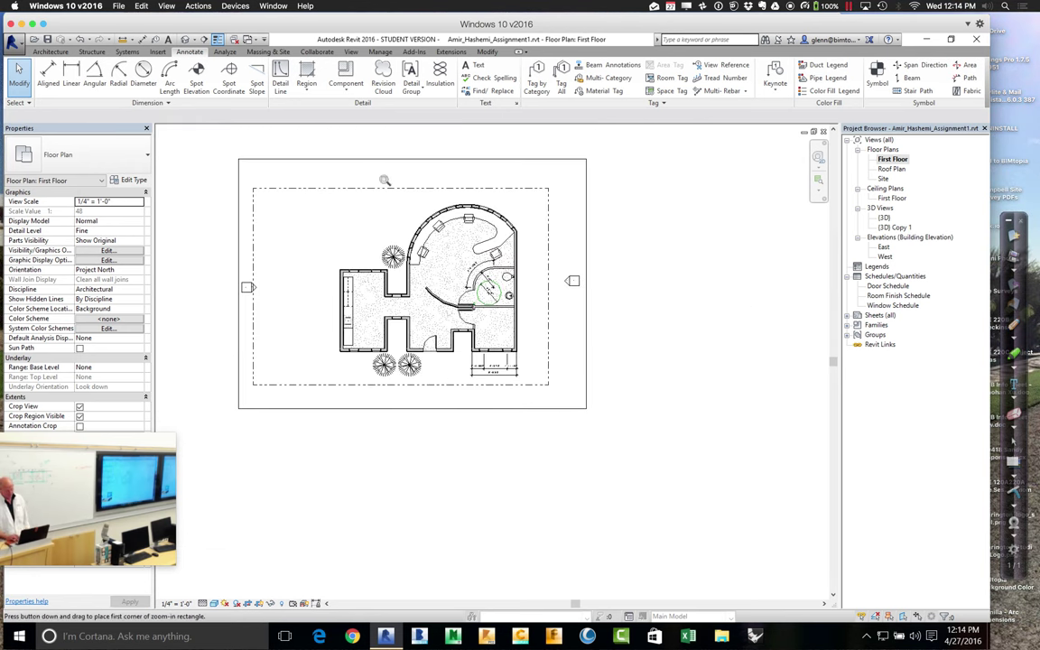
left_click_drag(385, 180, 489, 290)
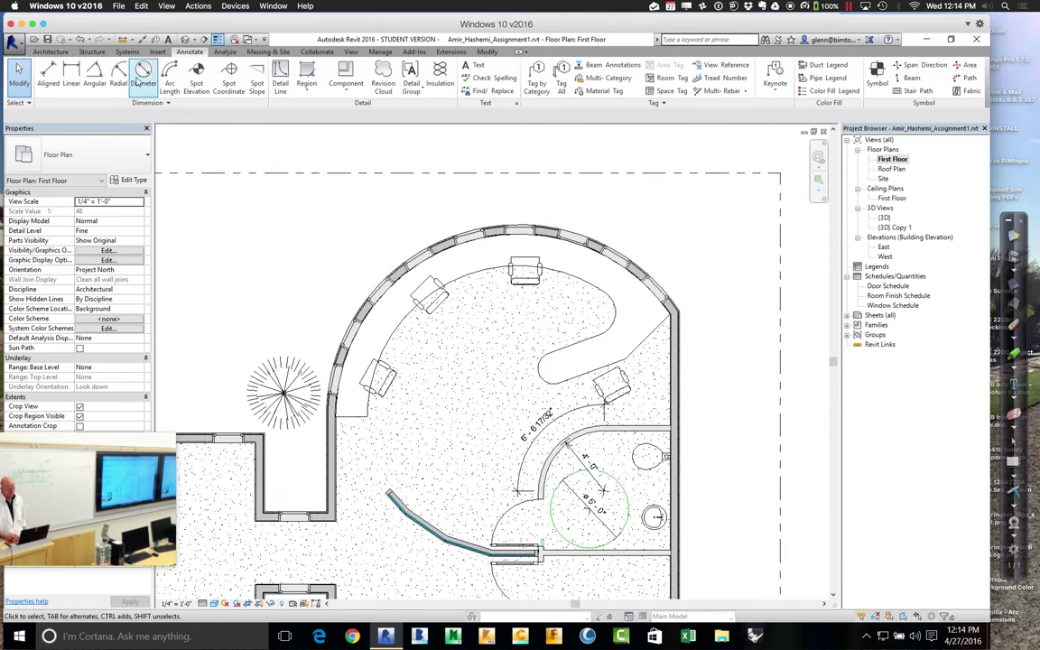
left_click(171, 74)
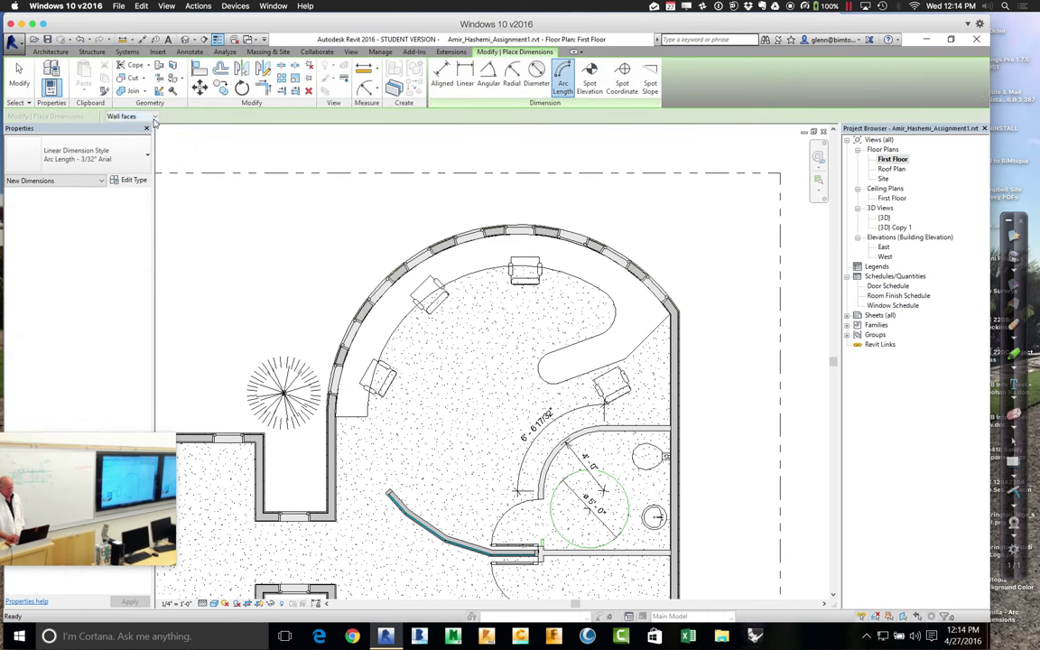
left_click(155, 117)
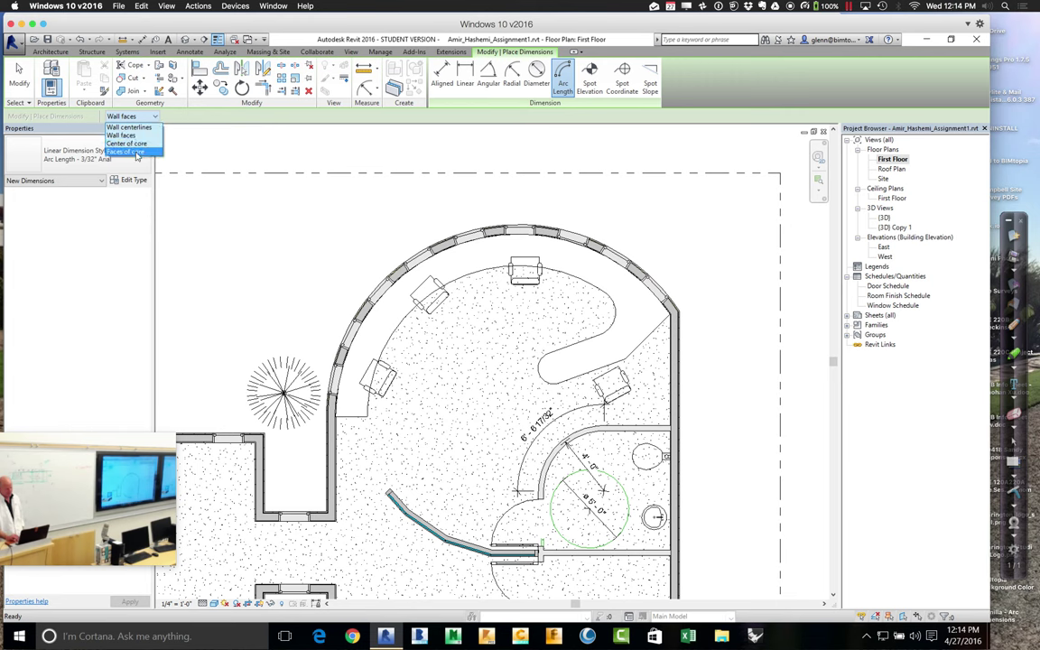
left_click(136, 152)
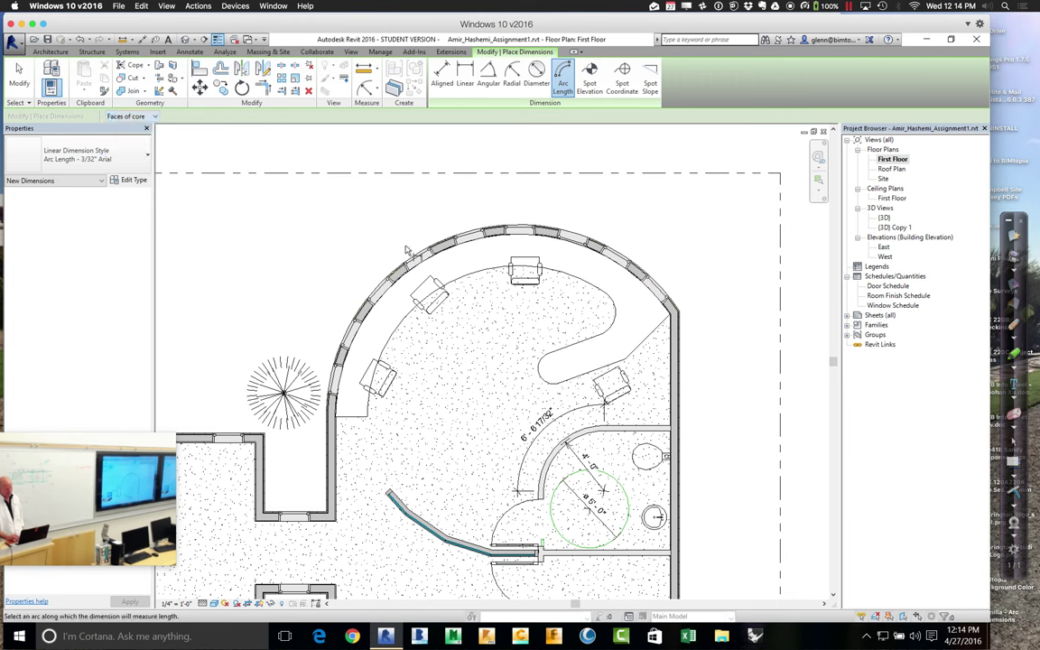
left_click(452, 248)
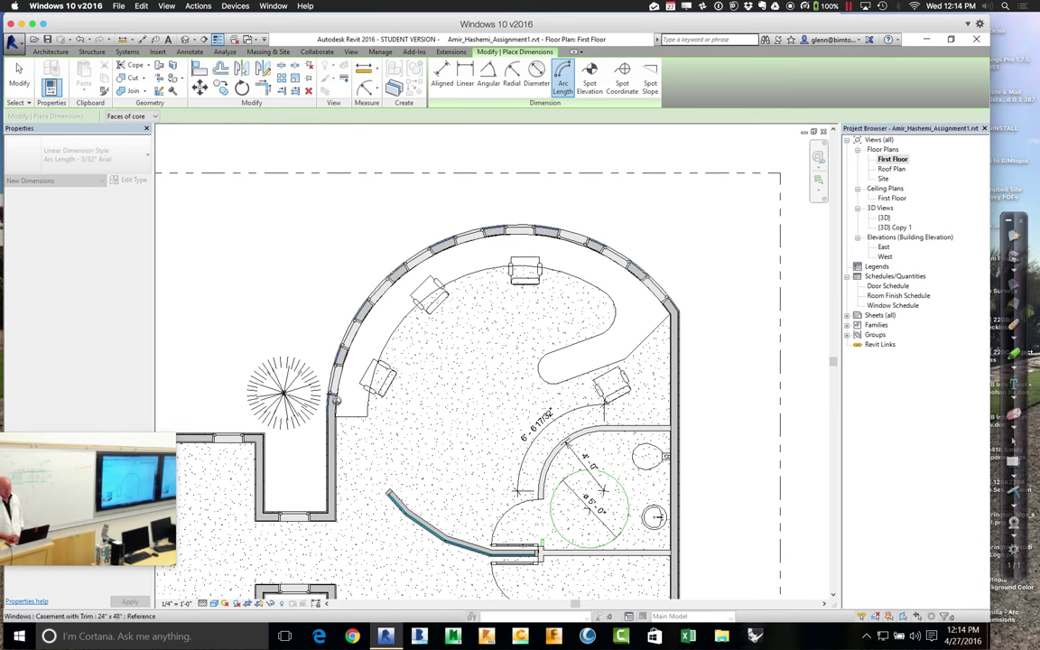
left_click(334, 400)
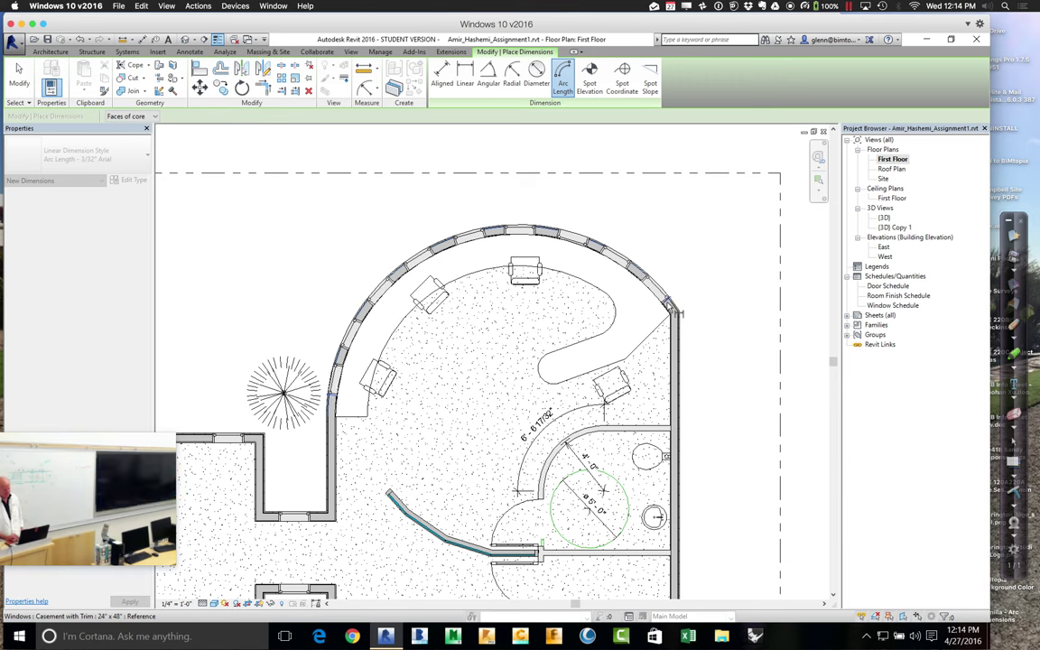
left_click(669, 306)
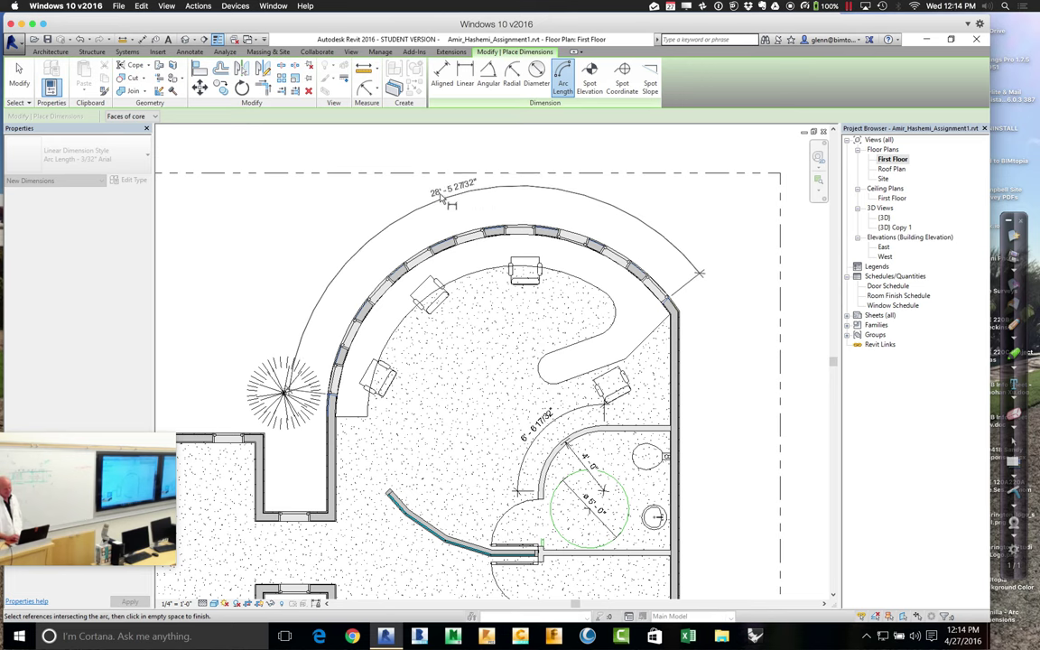
- Add the curved wall's window centers as references to the arc length dimension and place the string outside the wall
left_click(432, 252)
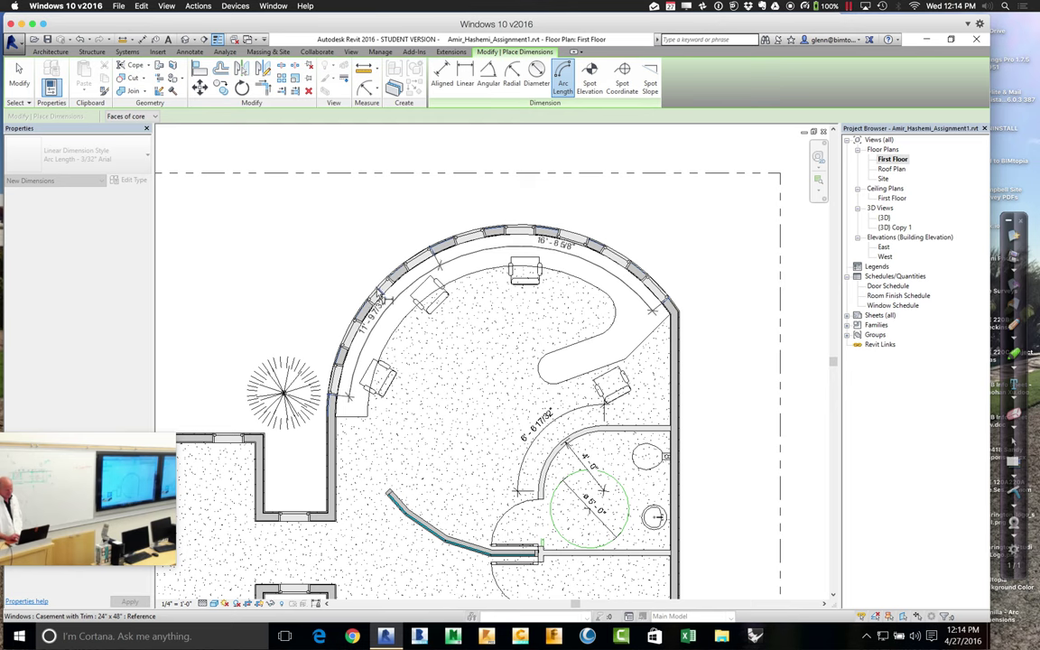
left_click(355, 344)
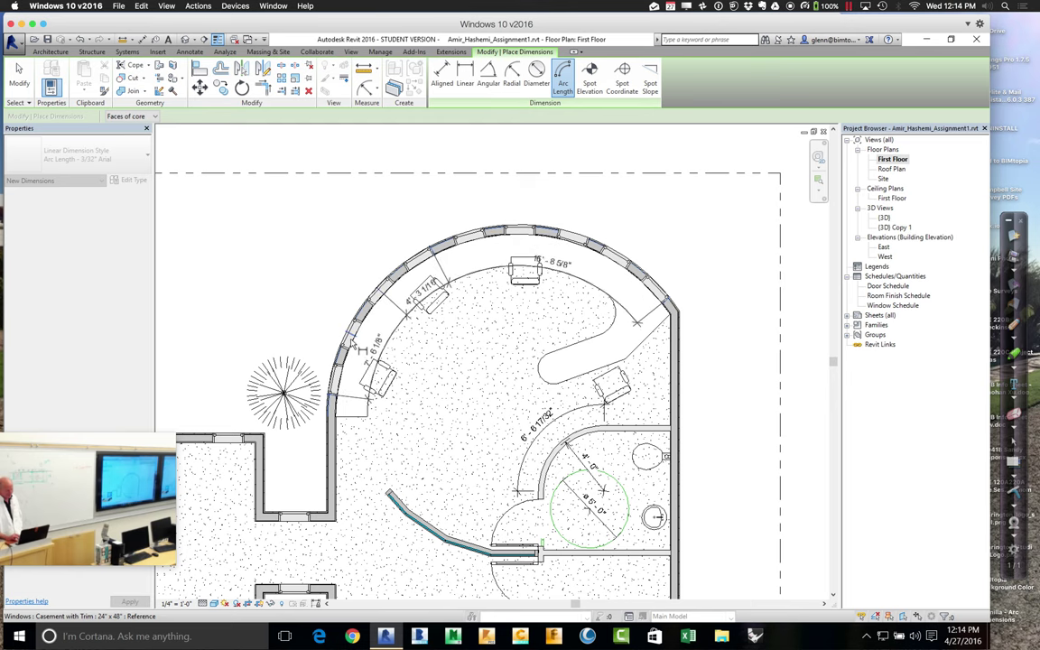
left_click(368, 340)
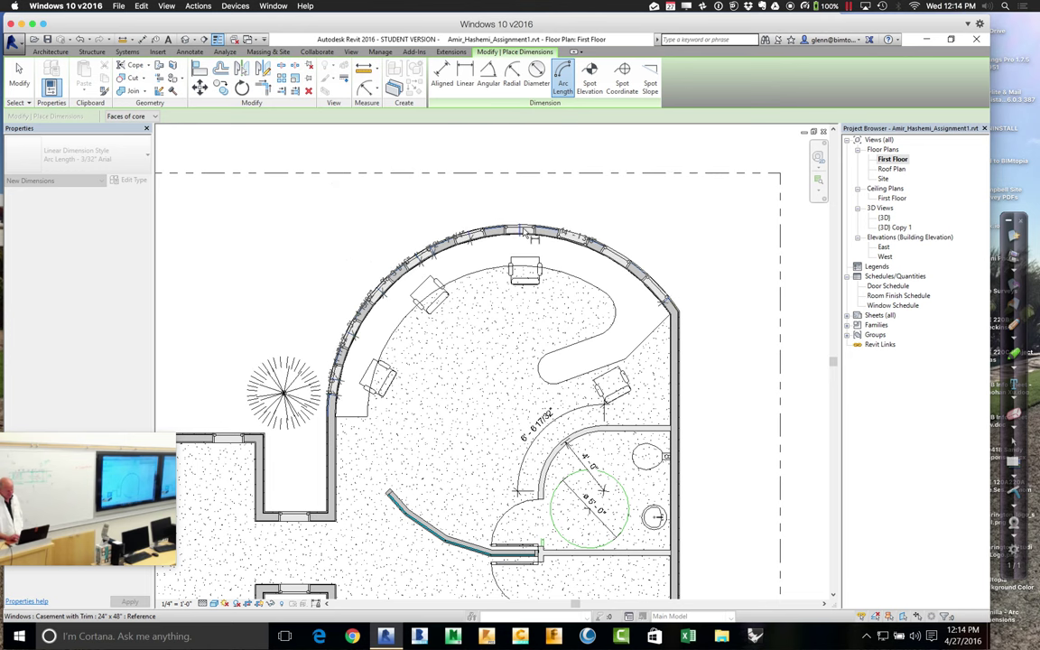
left_click(582, 239)
left_click(641, 260)
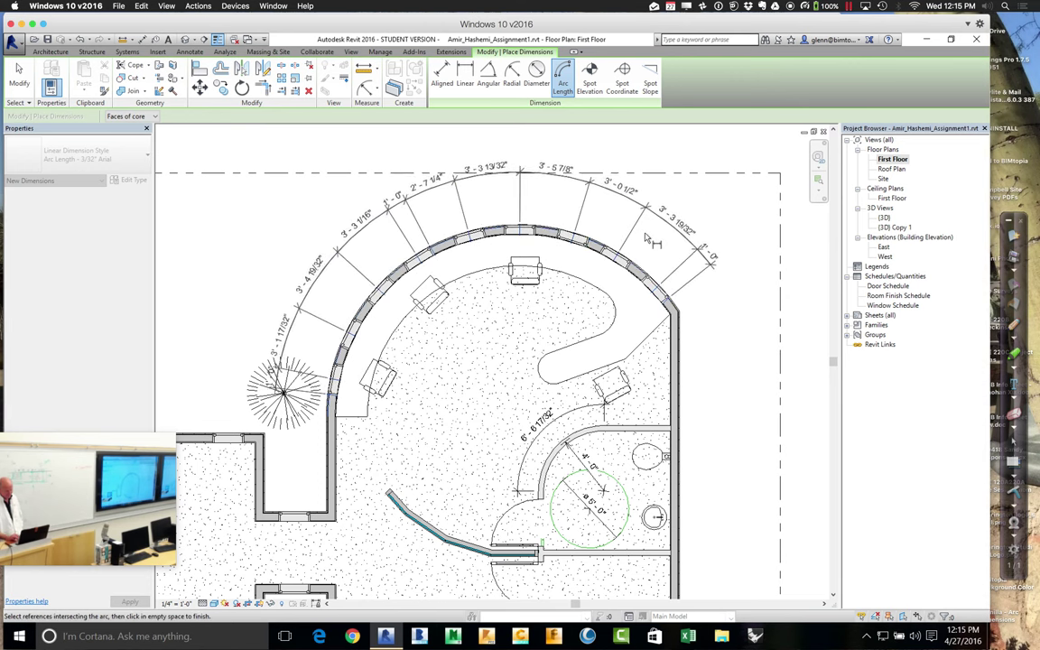
left_click(644, 237)
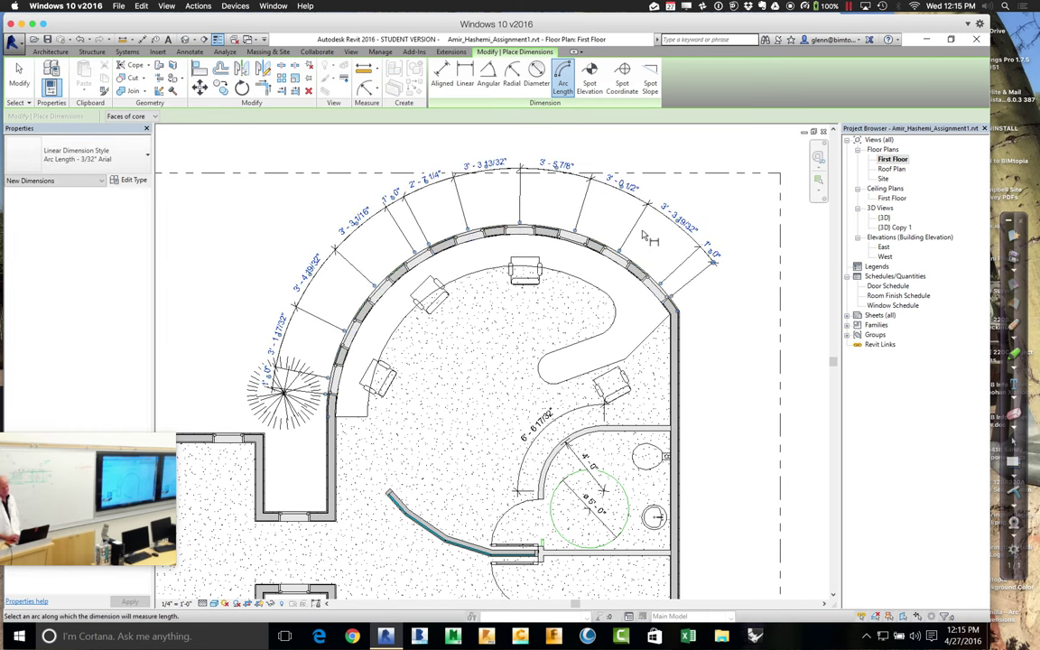
left_click(20, 72)
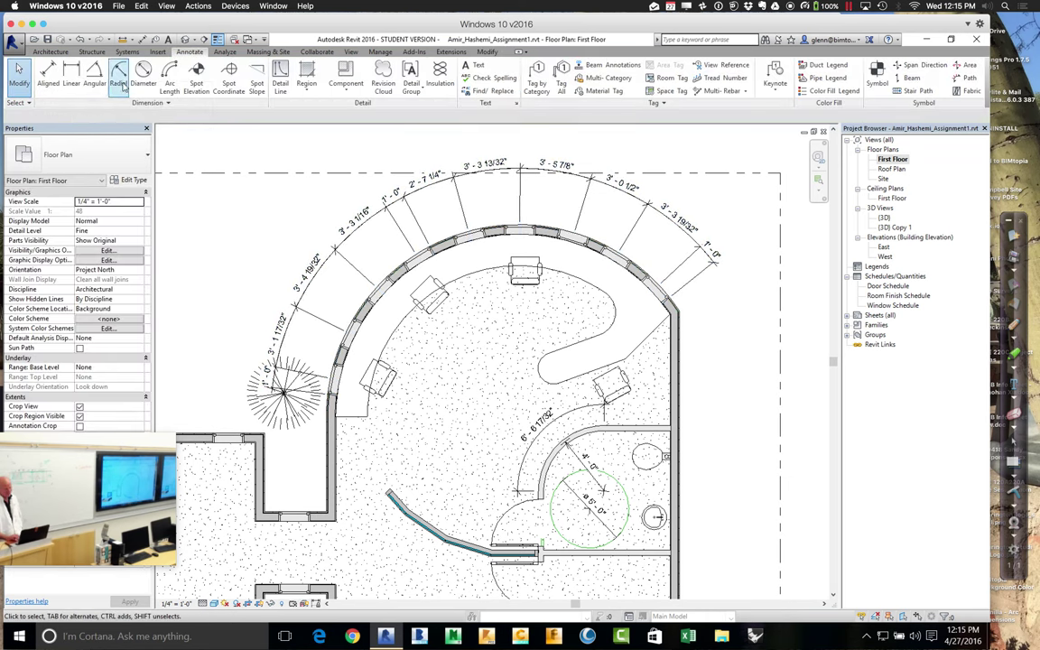
left_click(167, 102)
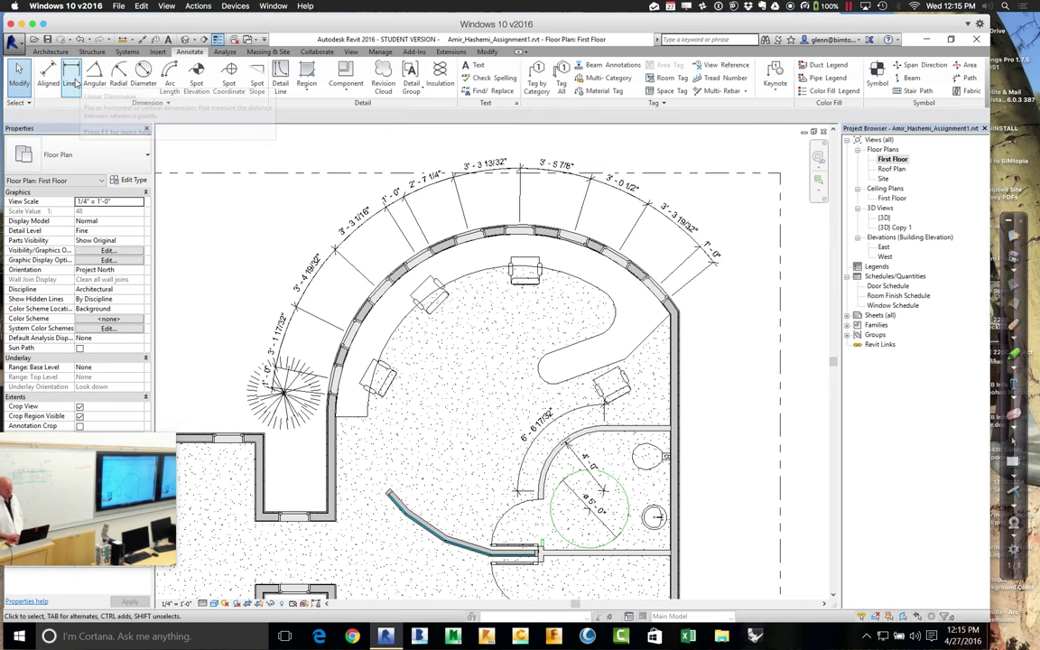
left_click(73, 80)
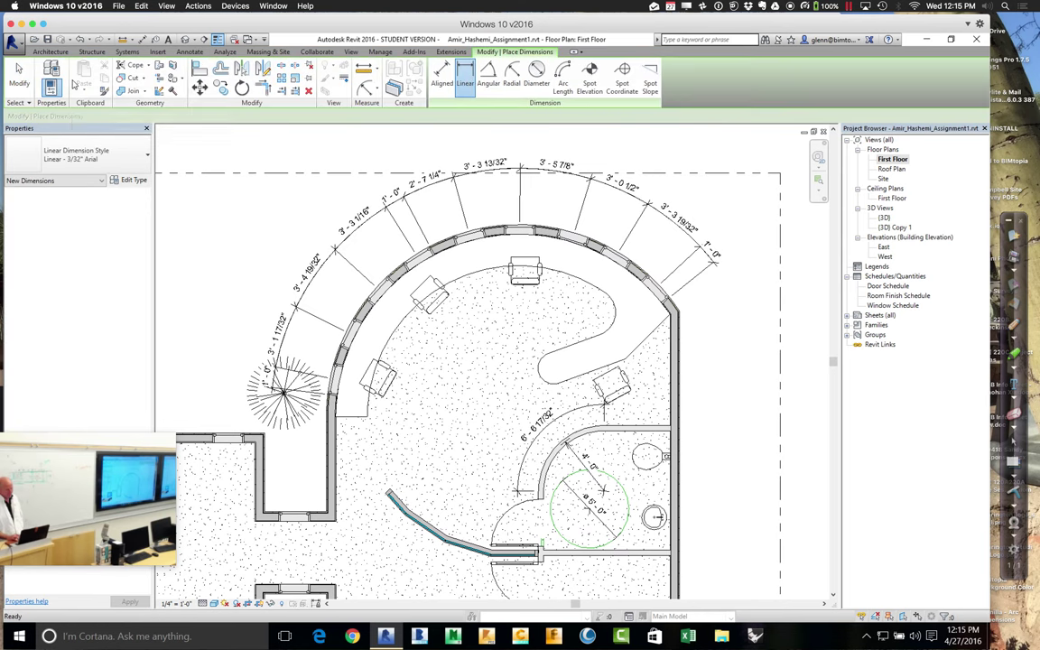
left_click(443, 83)
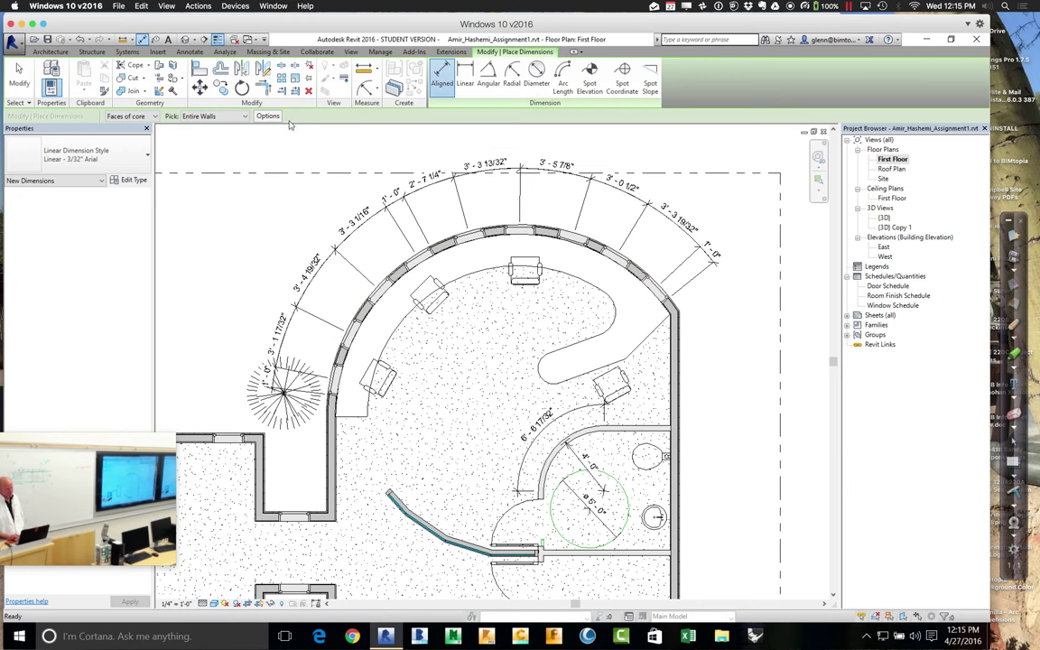
left_click(243, 117)
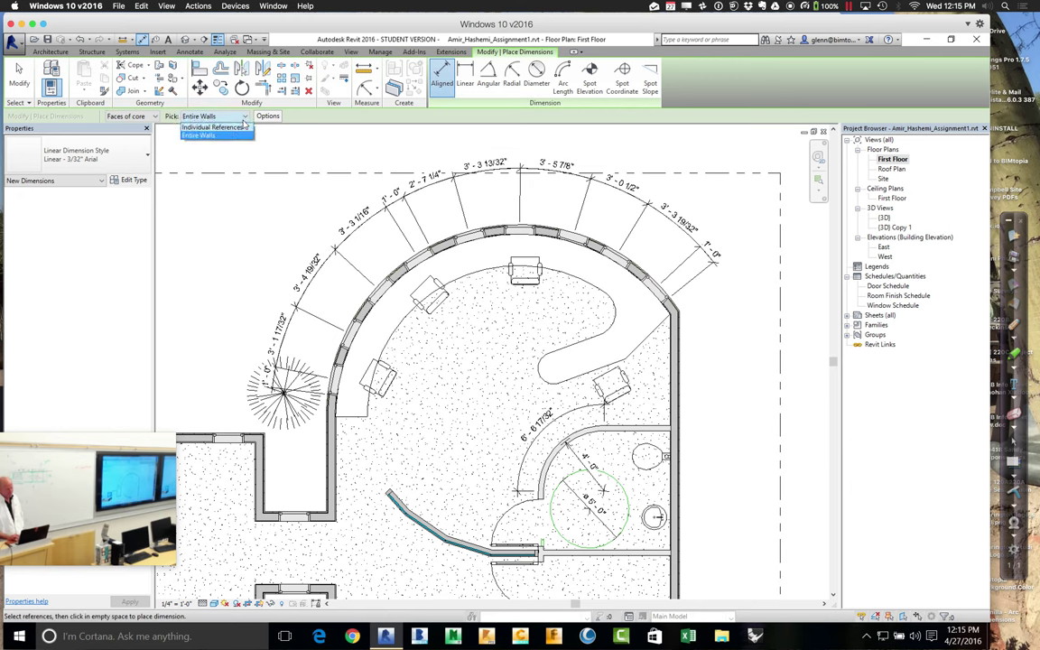
left_click(242, 126)
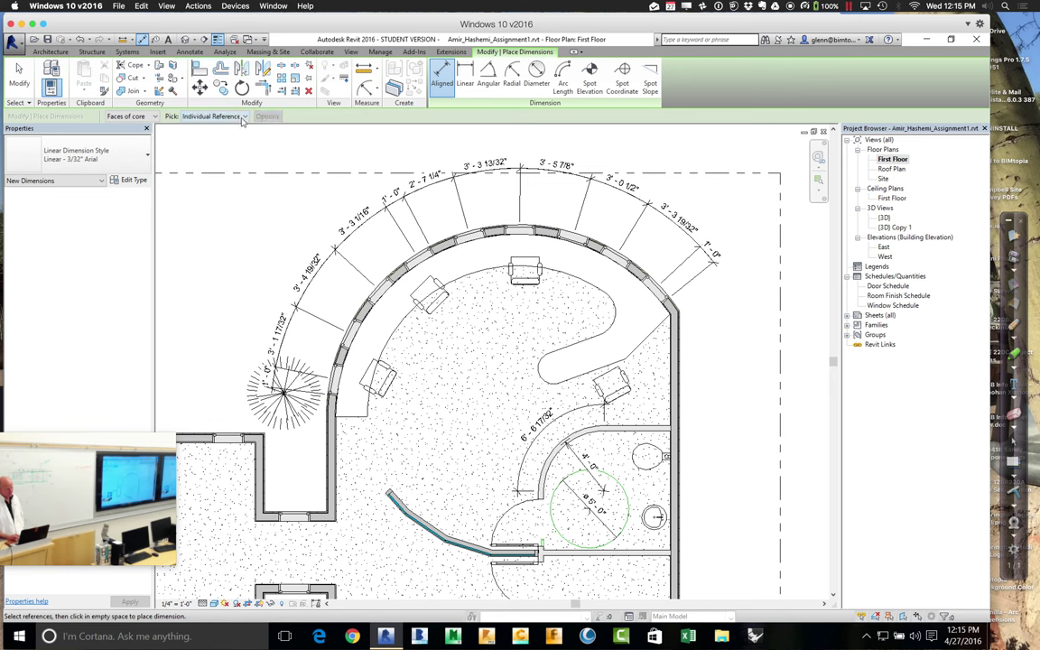
left_click(245, 118)
left_click(233, 134)
left_click(149, 116)
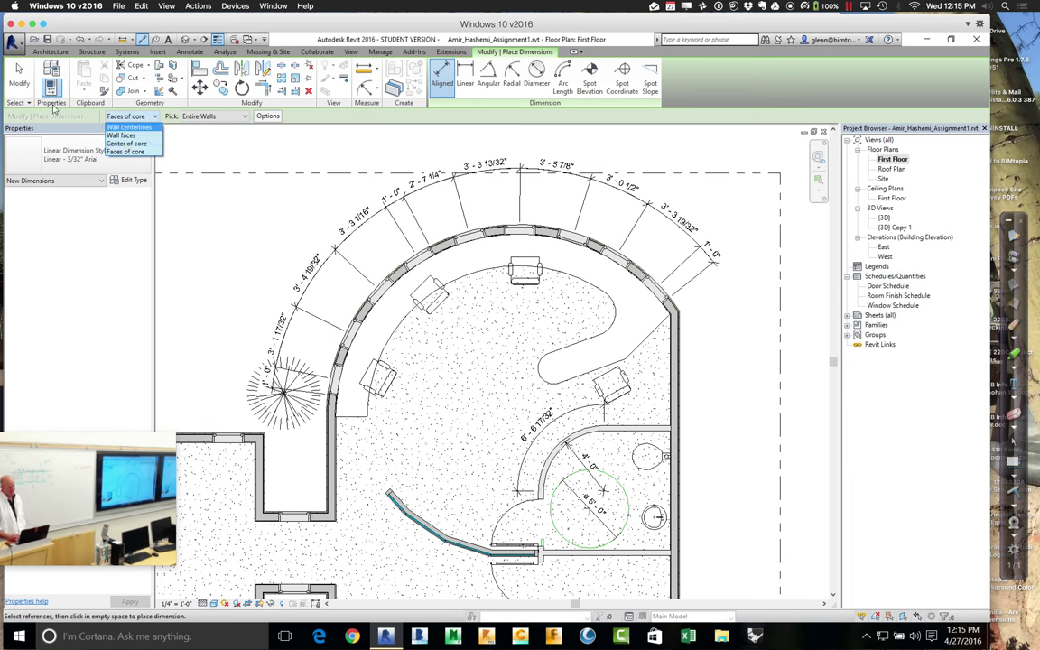
left_click(22, 85)
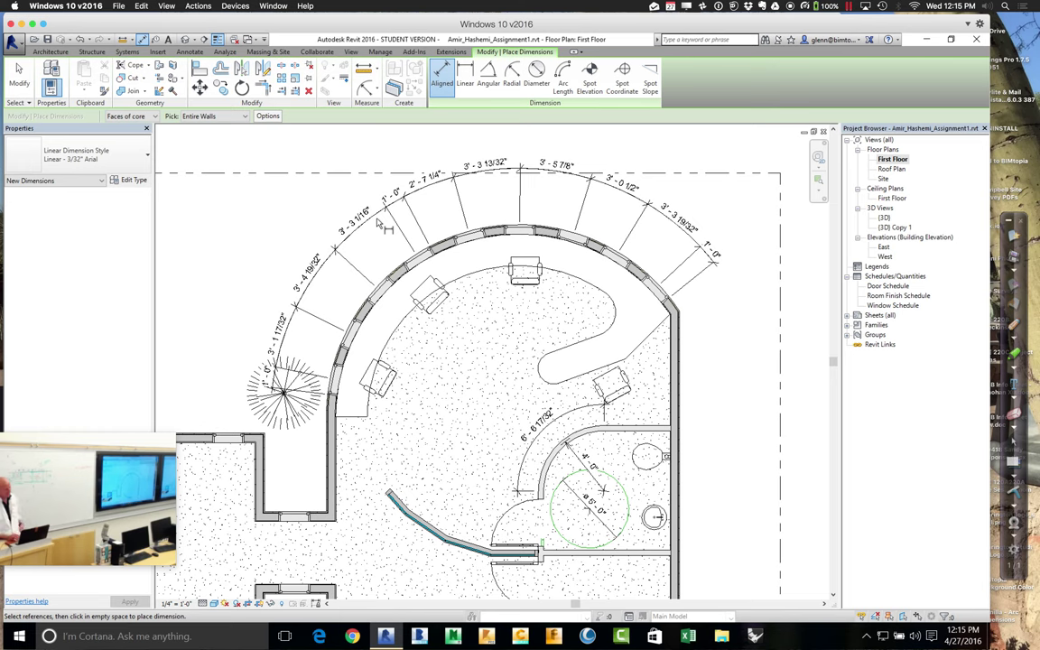
- Tag all untagged windows in the current view with the Window Tag, horizontal and without leaders
left_click(191, 51)
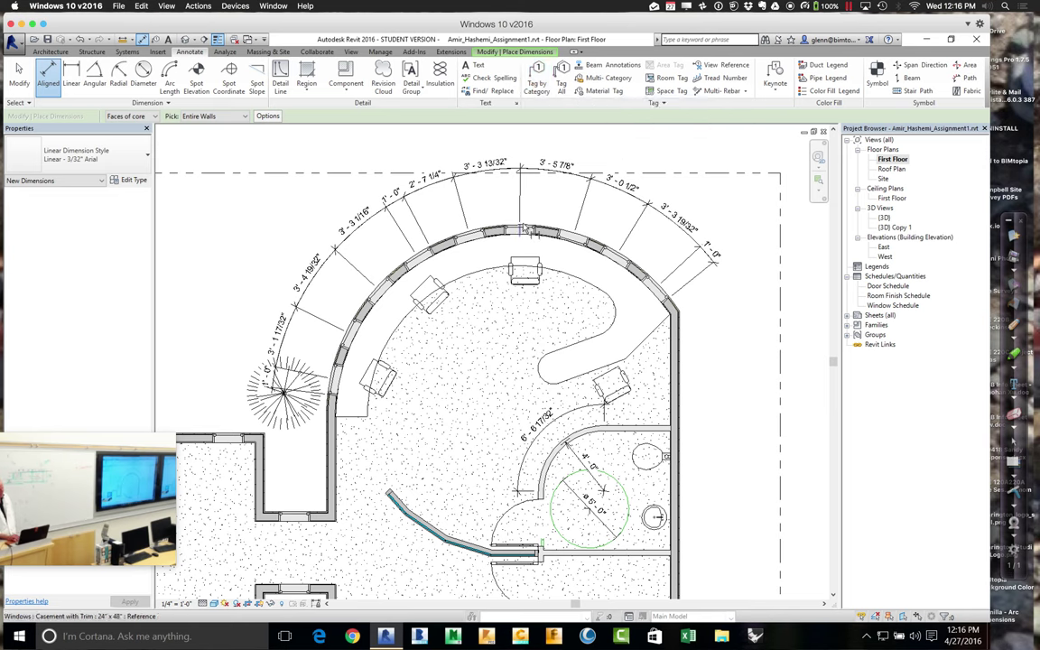
left_click(558, 85)
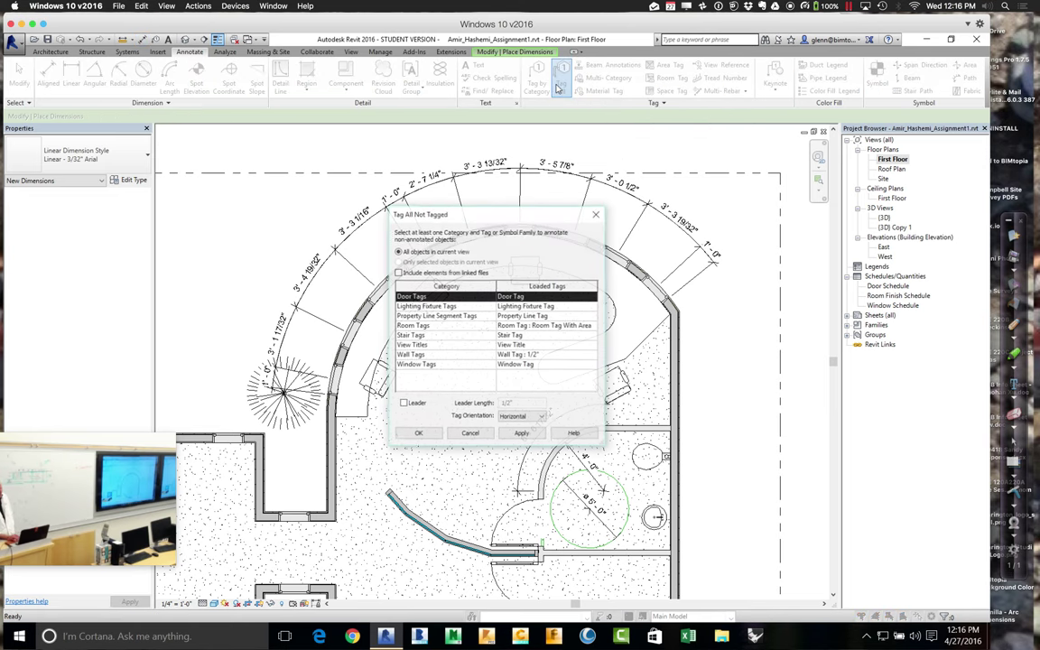
left_click(457, 365)
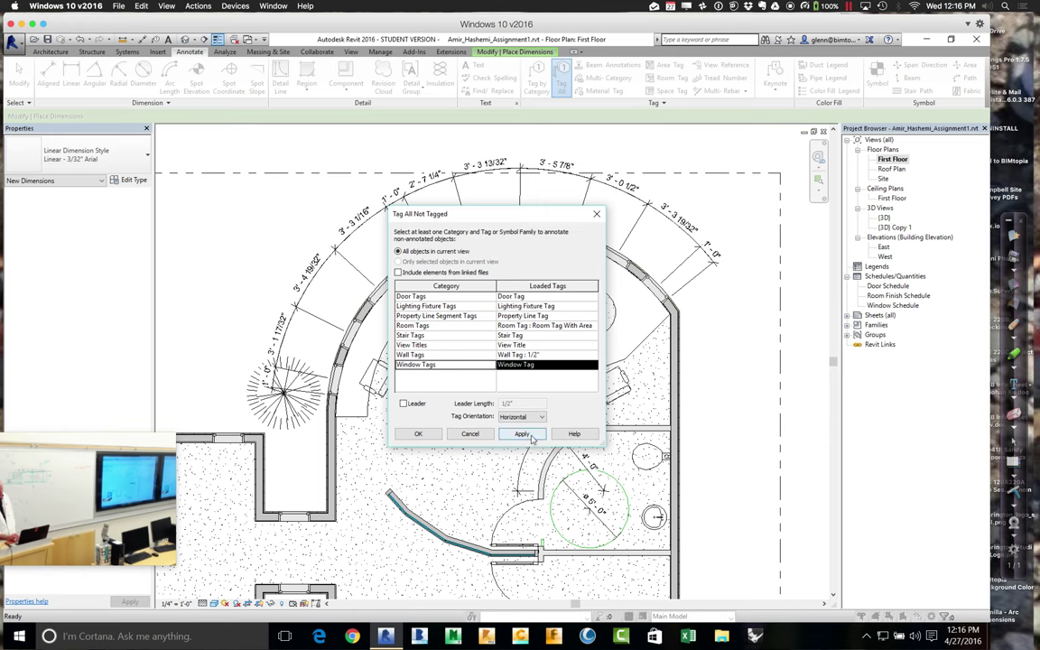
left_click(524, 435)
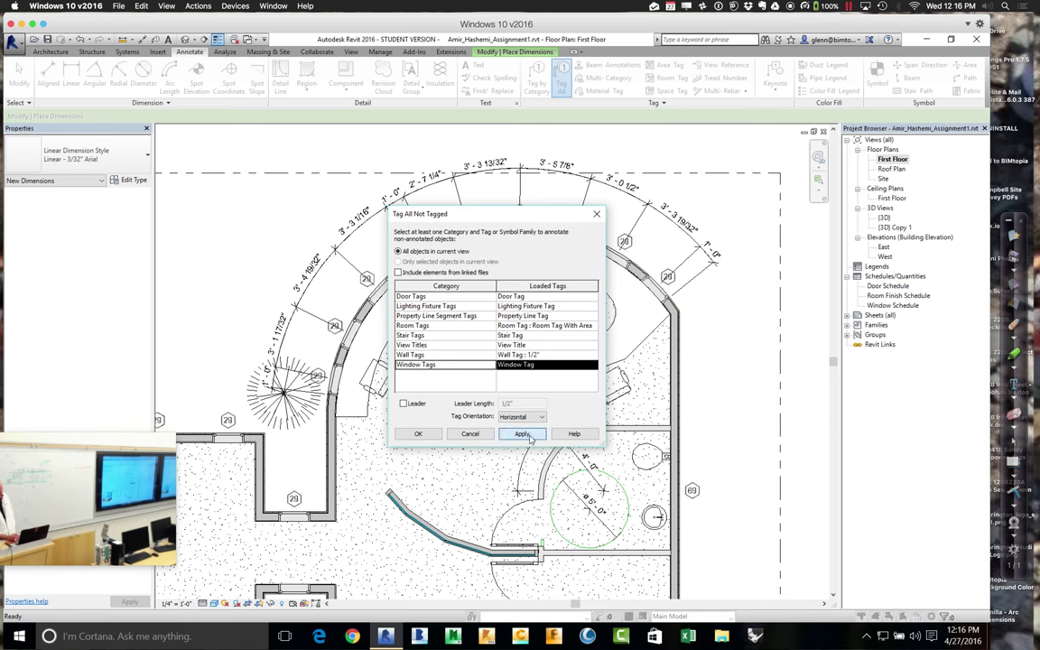
left_click(416, 434)
left_click(174, 191)
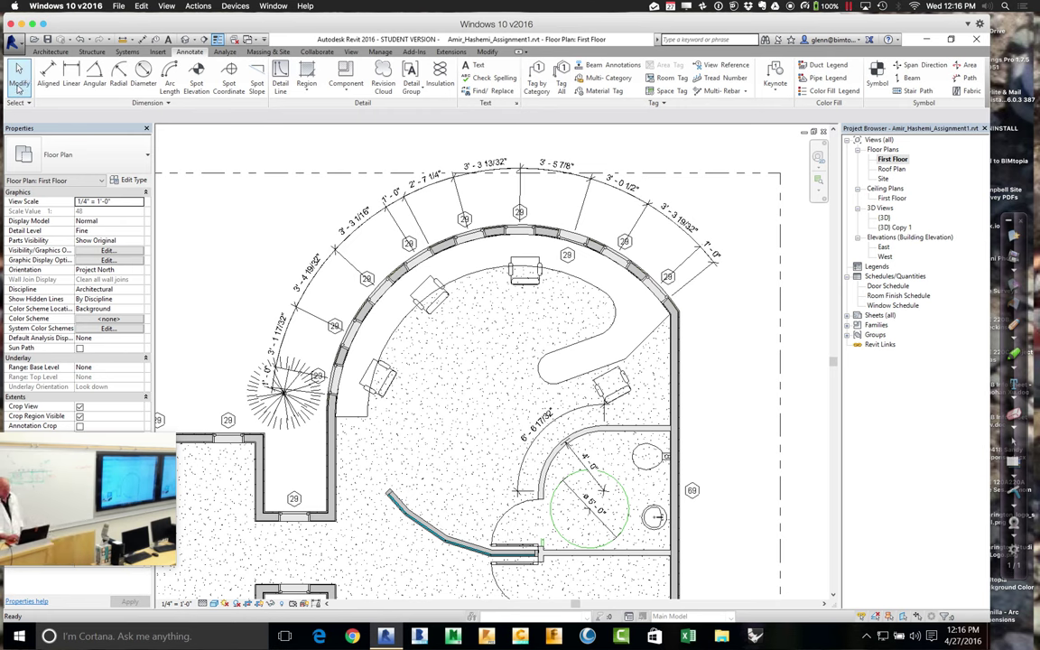
- Move the window tag that sits inside the large curved wall to the wall's outer side, level with the topmost tag
left_click(571, 244)
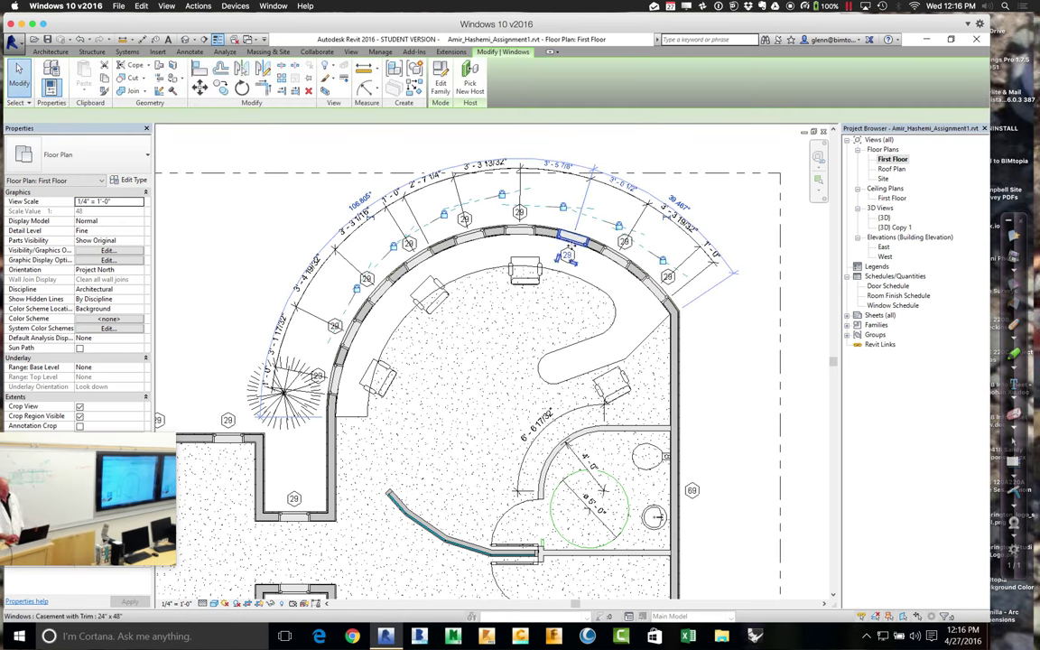
left_click(560, 260)
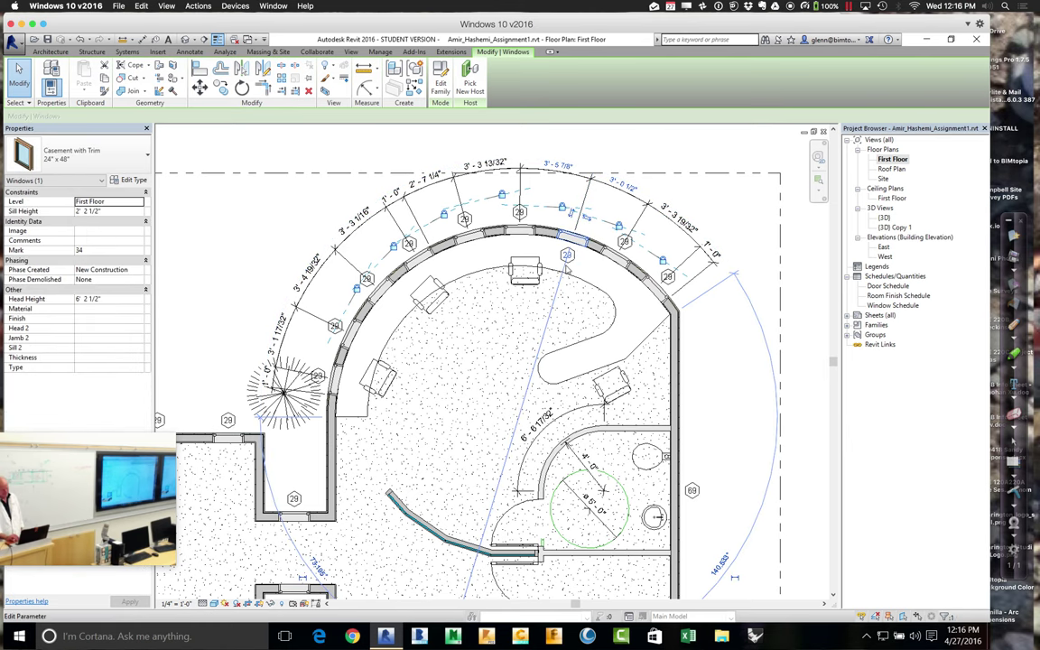
left_click(707, 354)
left_click(567, 262)
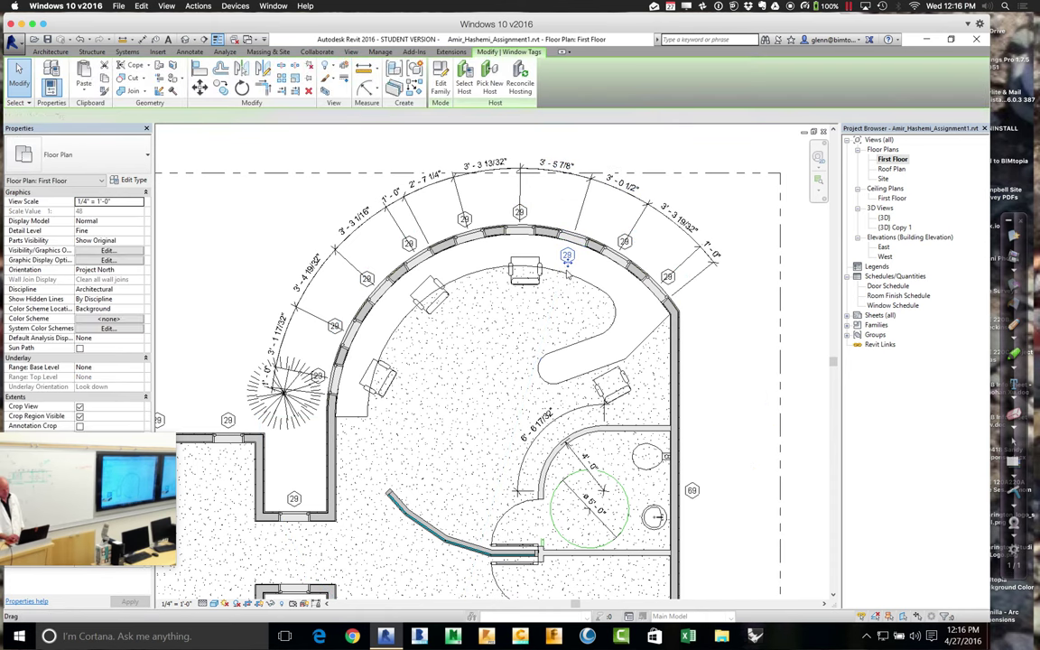
left_click_drag(567, 262, 581, 214)
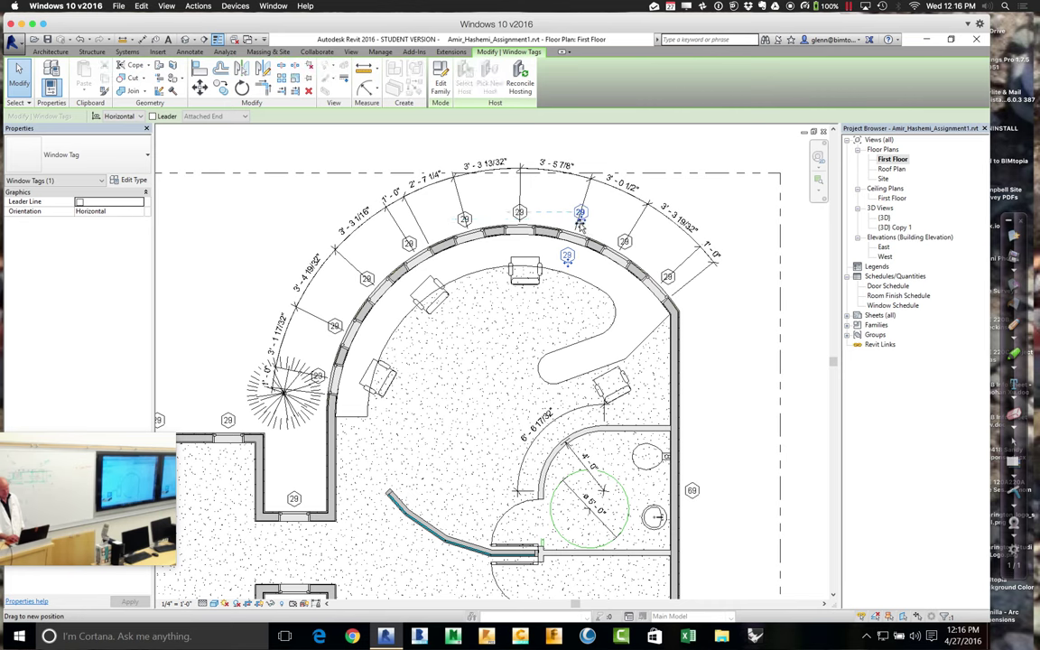
left_click(761, 391)
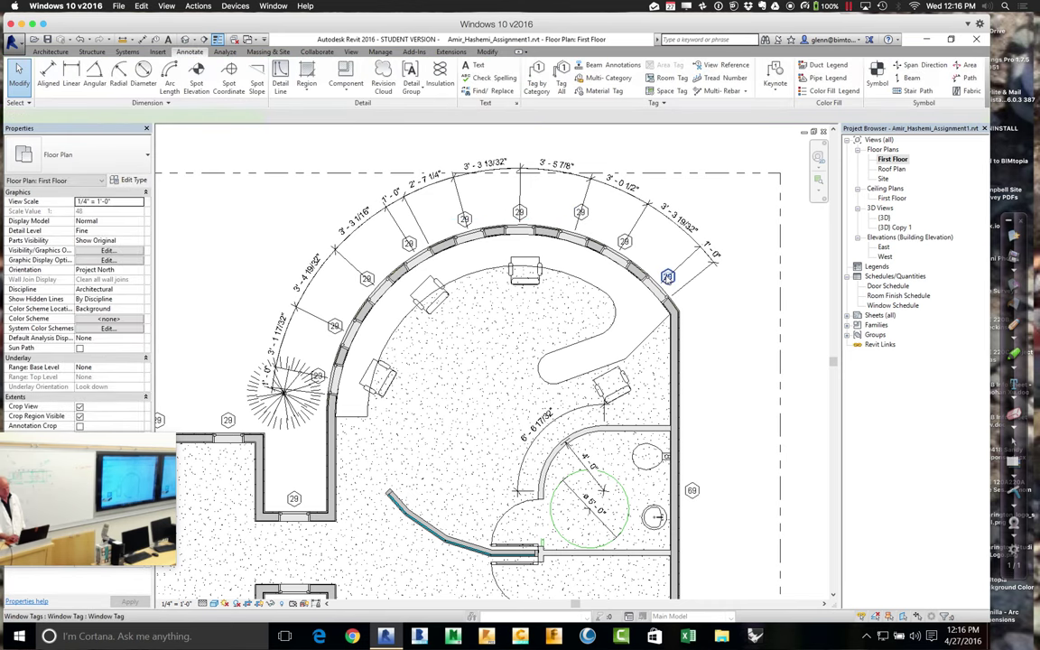
- Change the window type mark to C through the tag at the curved wall's right end, applying it to the whole type
left_click(667, 276)
left_click(668, 275)
type("C")
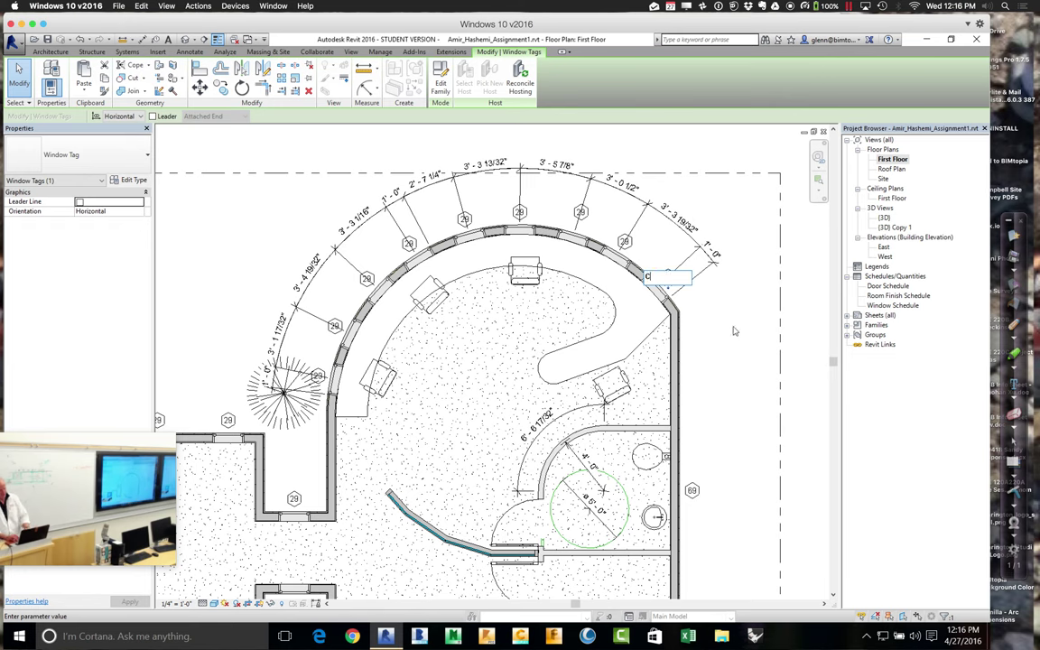
key("Return")
left_click(529, 344)
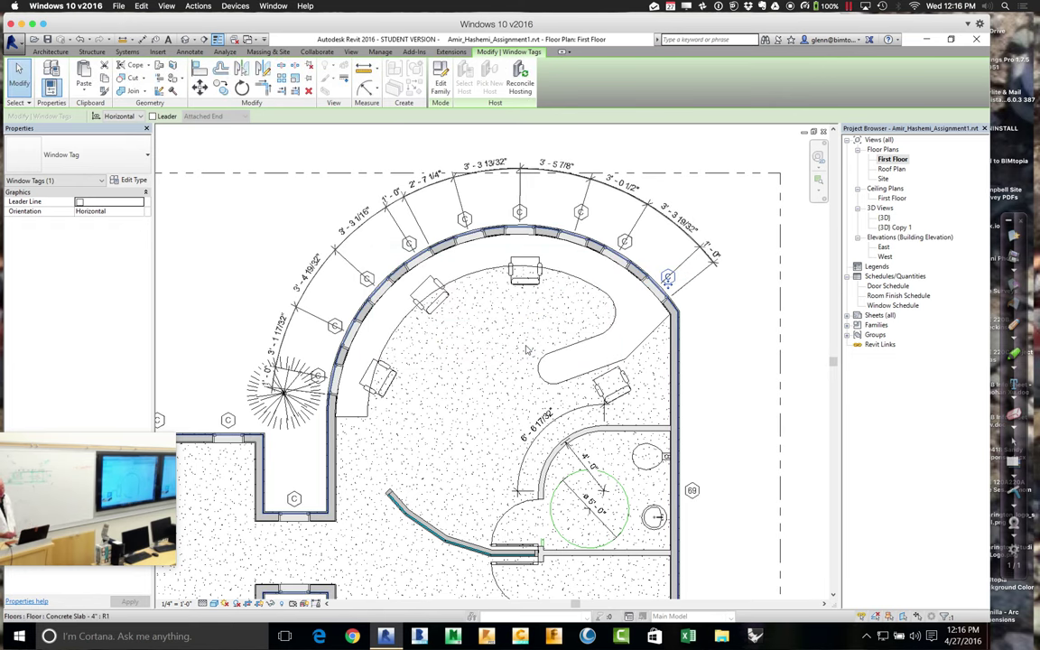
left_click(747, 386)
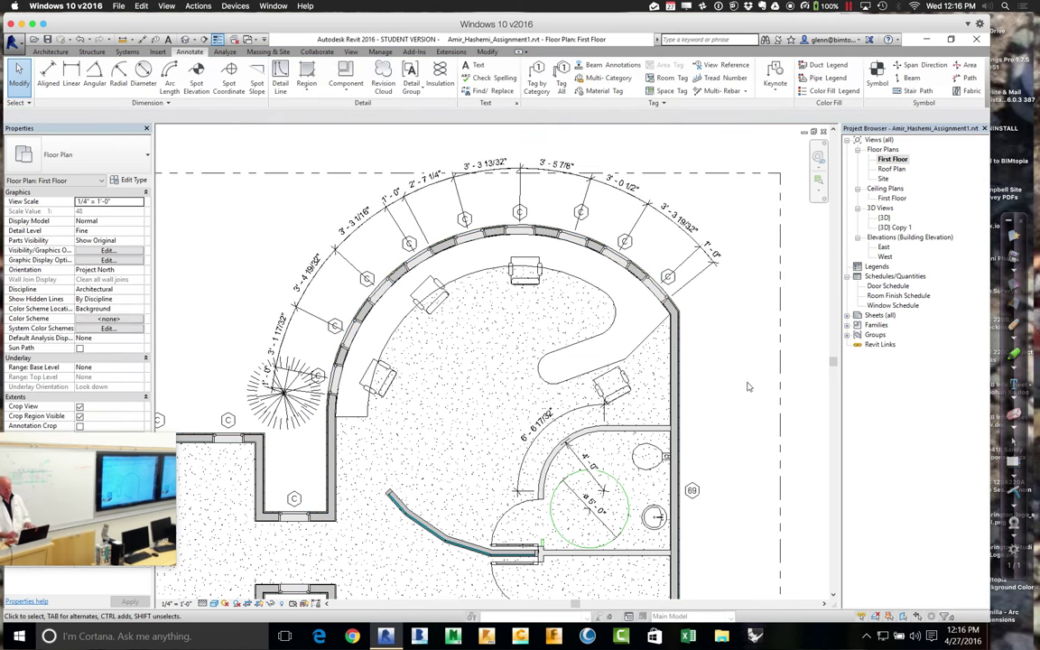
key("z")
key("f")
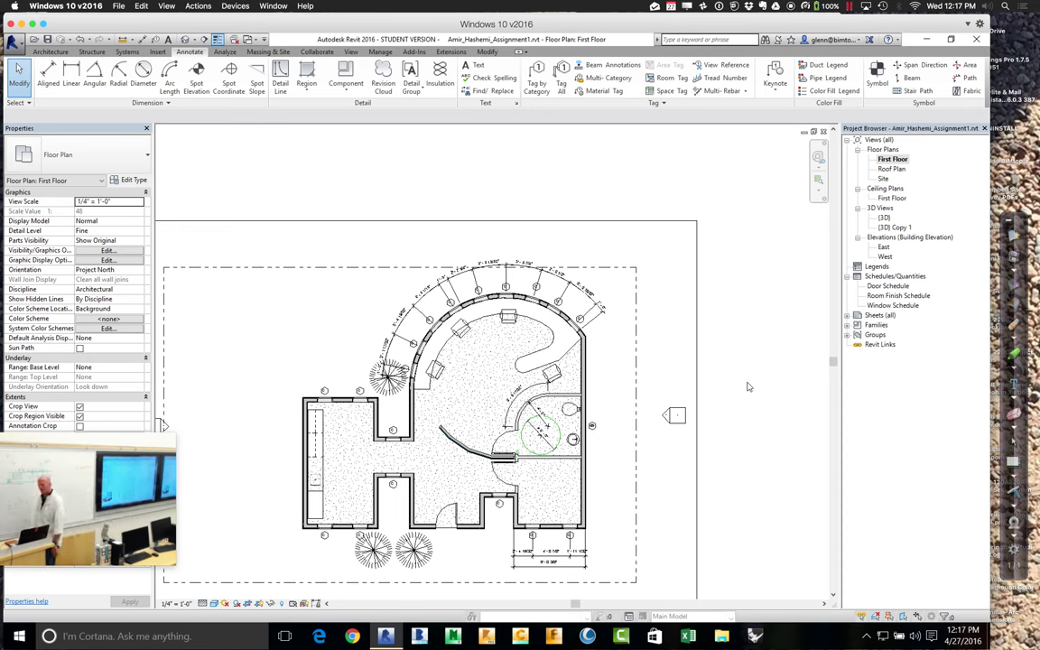
- Switch to Chrome and open 151001 Assignment 2 - Vacation House.pdf from the course's CEE 120A/220A Assignment 2 - Vacation House page
mouse_move(614, 637)
left_click(452, 619)
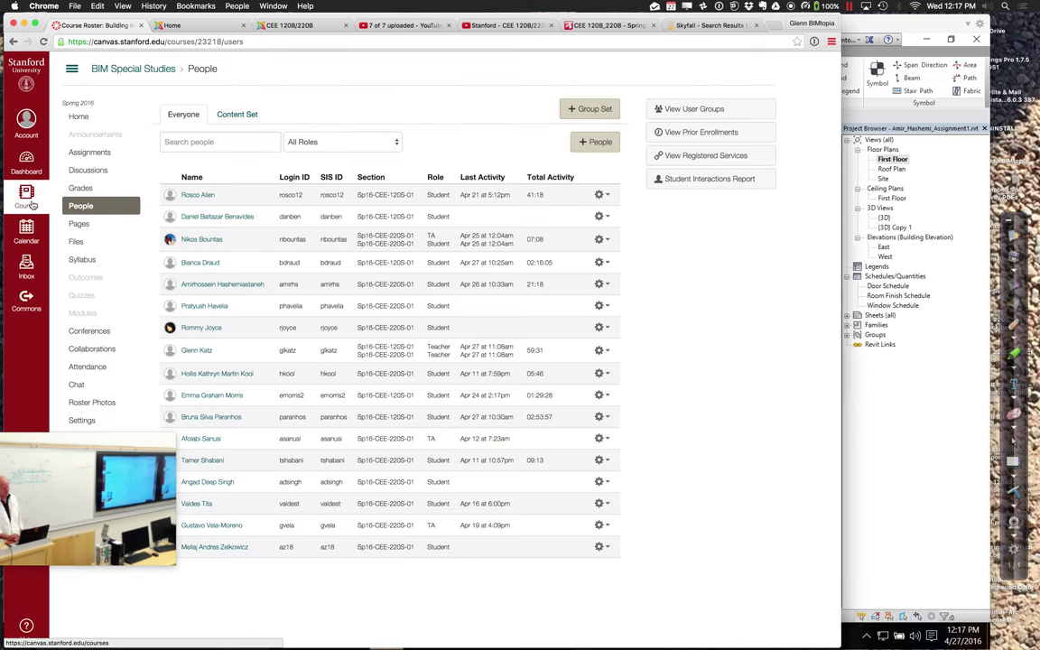
left_click(87, 153)
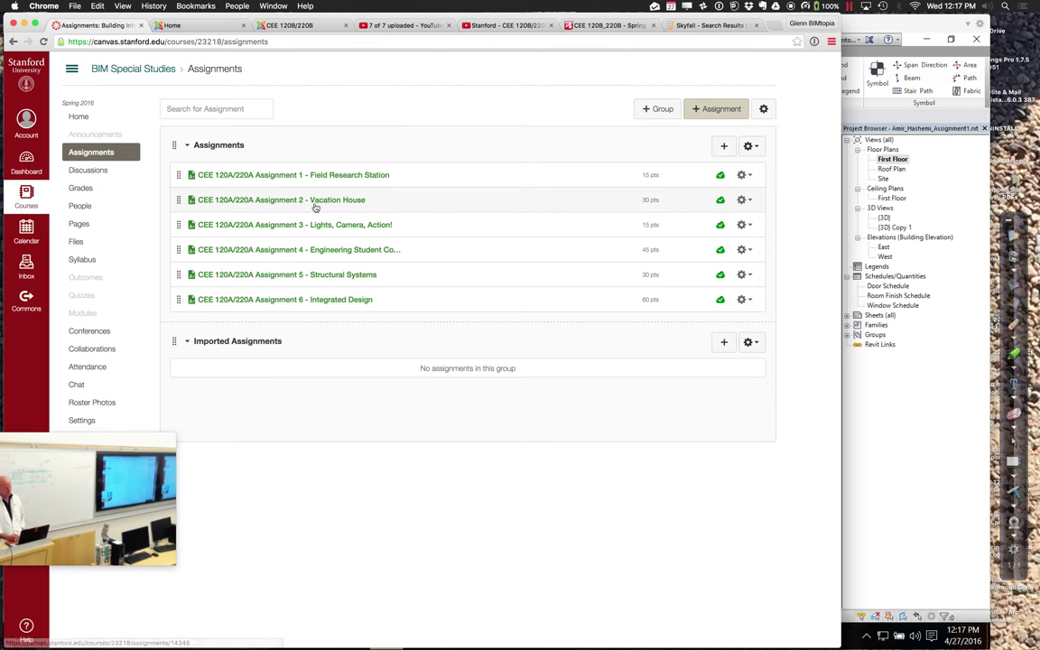
left_click(315, 208)
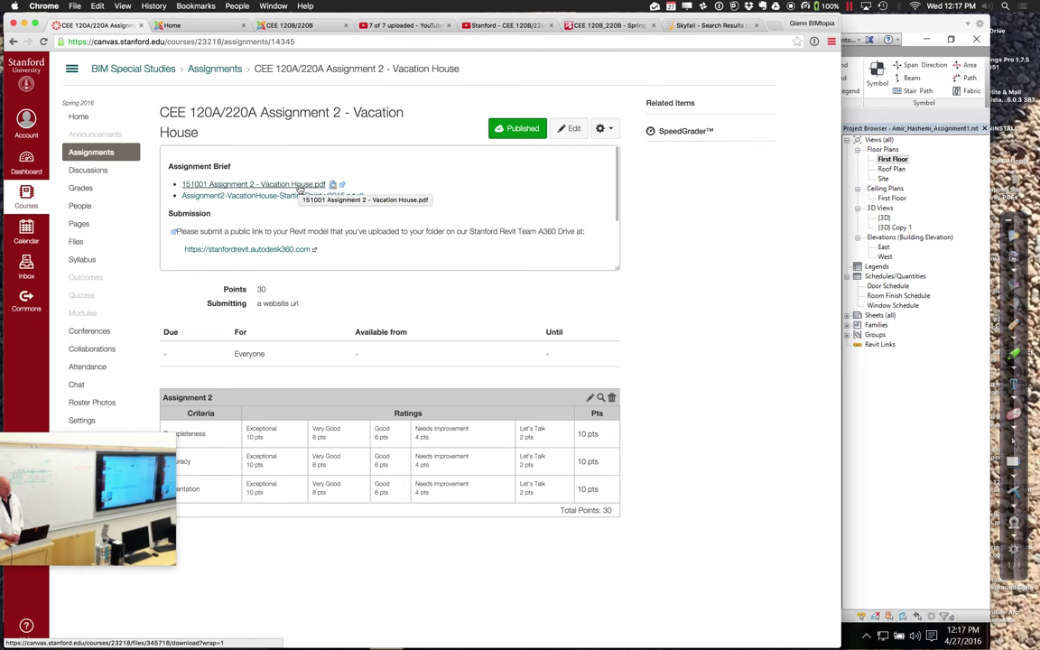
left_click(299, 187)
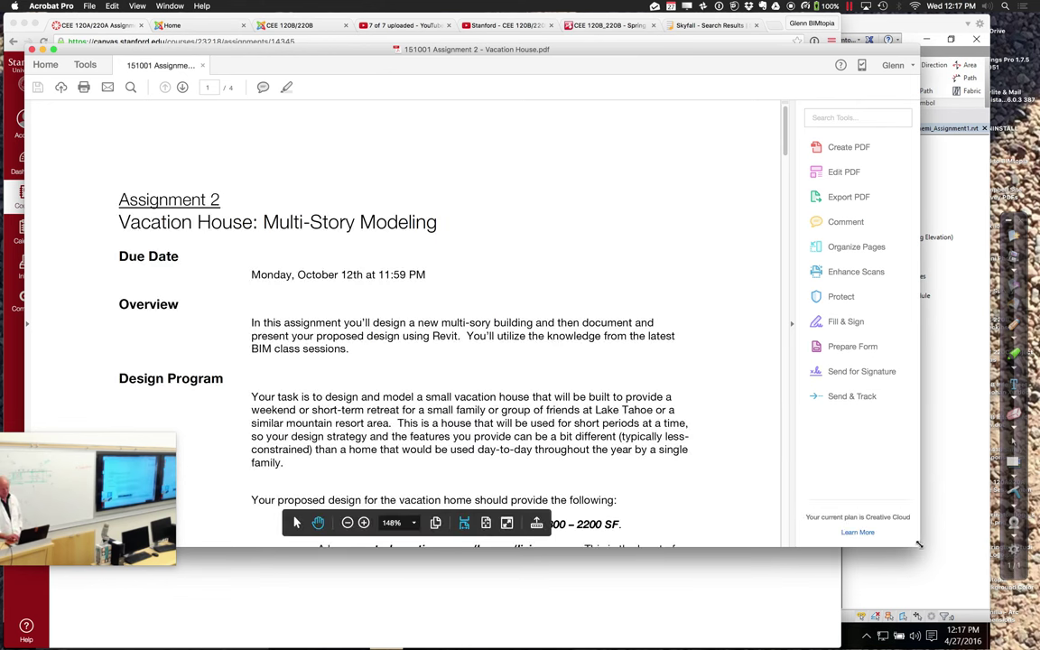
- Enlarge the PDF window and hide its tools pane so the Overview and Design Program text fills the width
left_click_drag(917, 546, 953, 598)
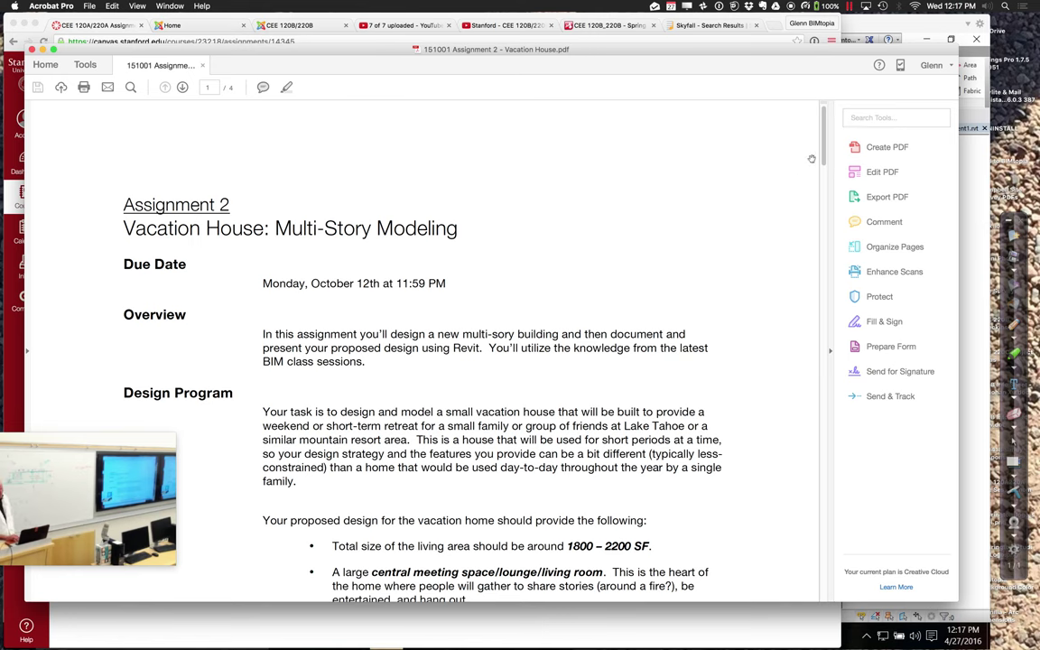
mouse_move(825, 158)
left_mouse_down()
mouse_move(823, 201)
mouse_move(816, 175)
left_mouse_up()
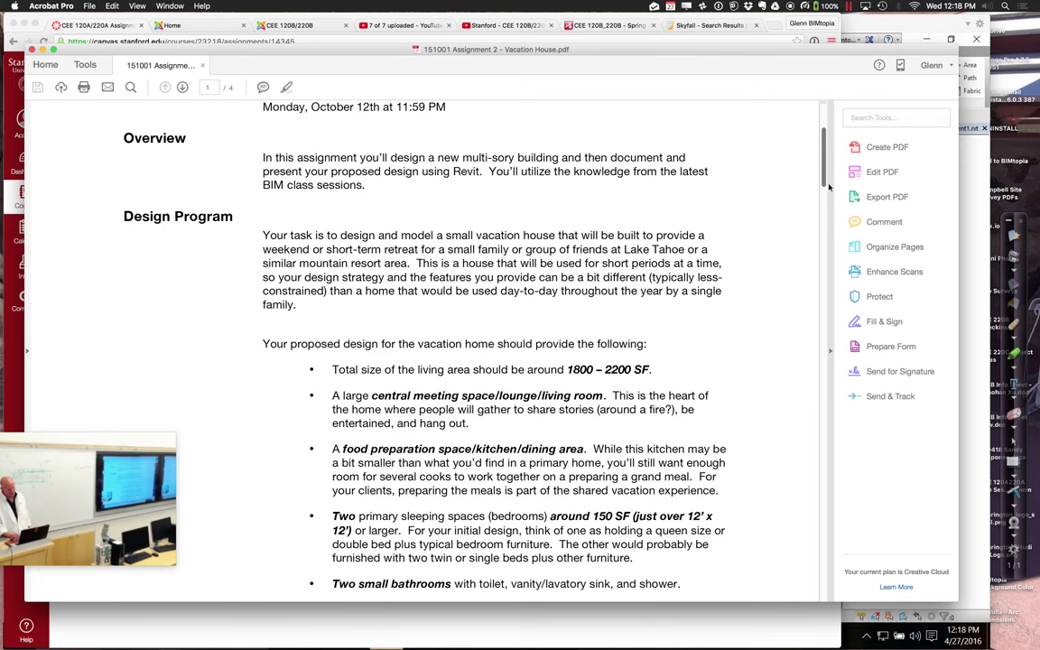
key("shift+F4")
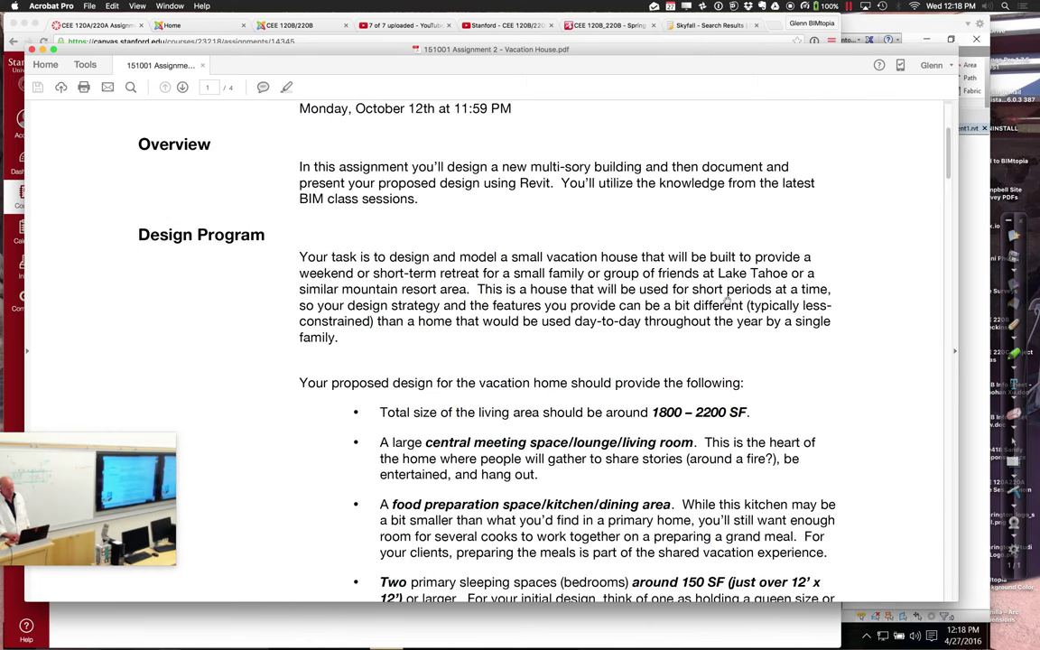
- Read the vacation house brief from the Design Program requirements through the clients' example homes on page 2
scroll(727, 299, "down", 5)
scroll(727, 298, "down", 2)
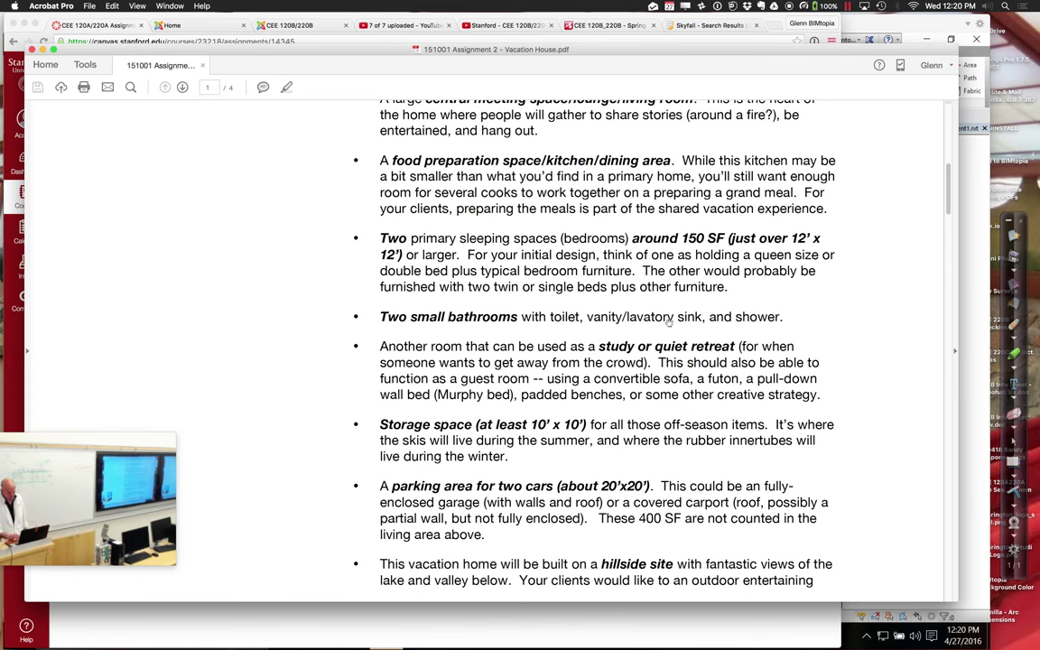
scroll(644, 470, "down", 3)
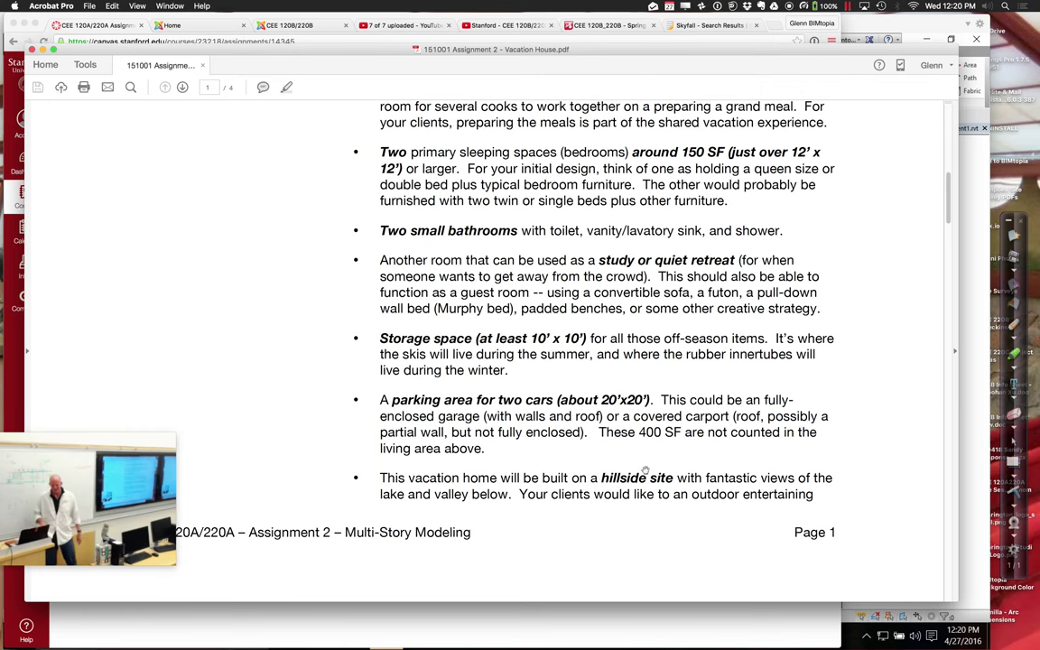
scroll(646, 470, "down", 5)
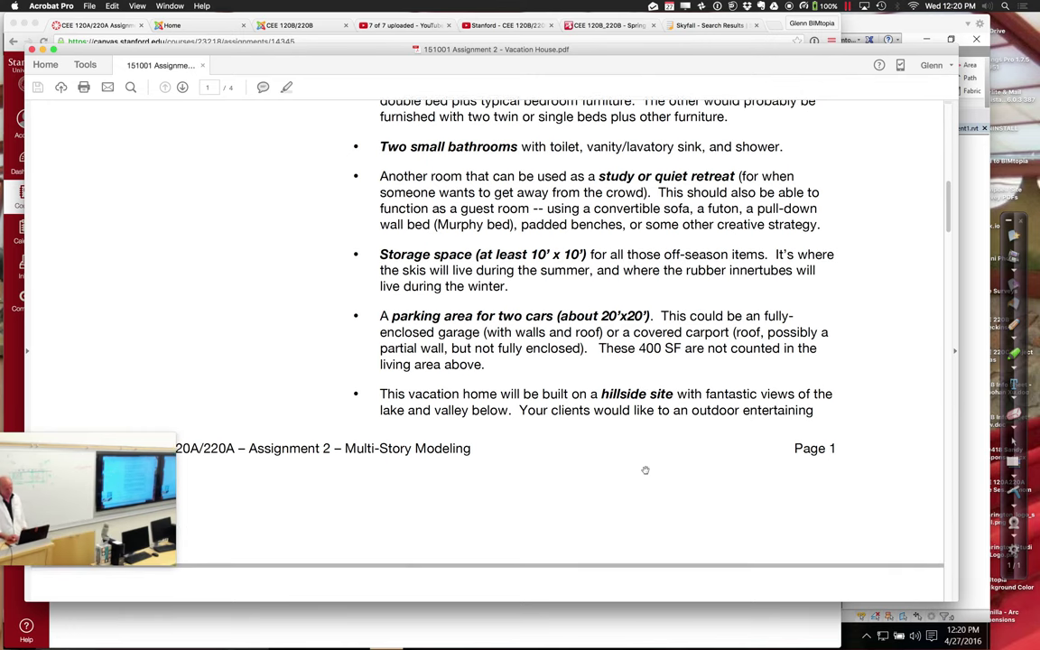
scroll(646, 470, "down", 4)
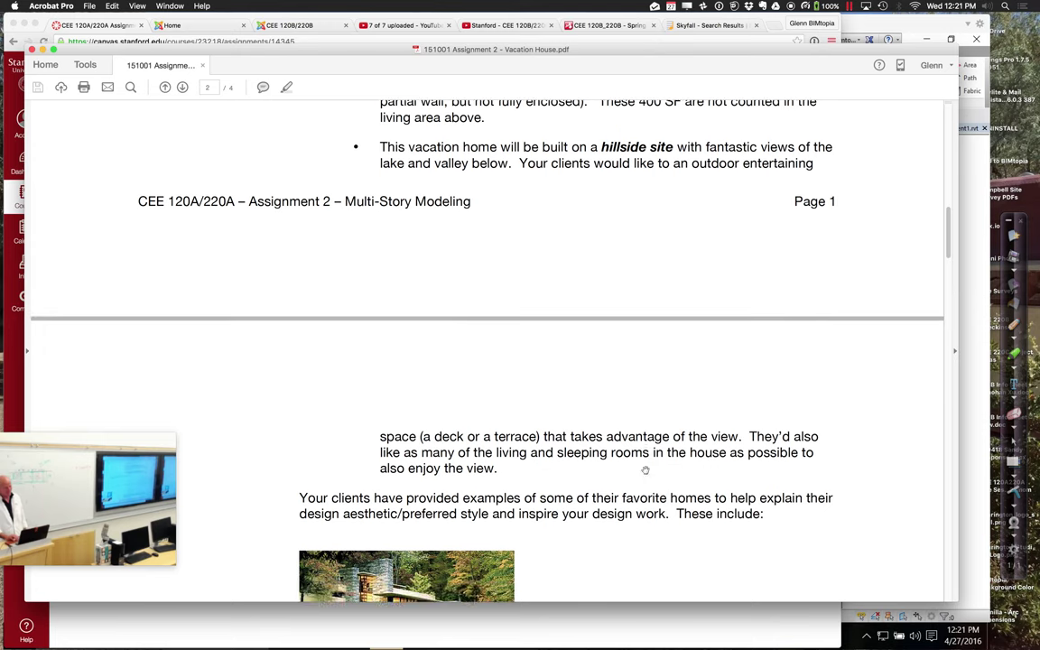
scroll(646, 470, "down", 1)
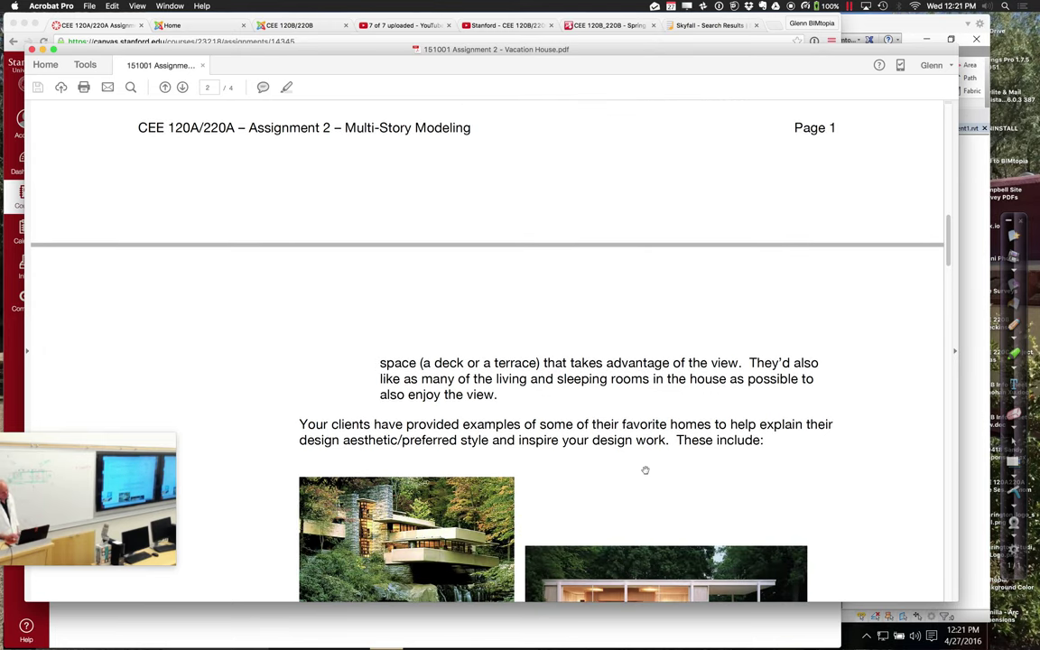
scroll(646, 470, "down", 1)
scroll(646, 469, "down", 5)
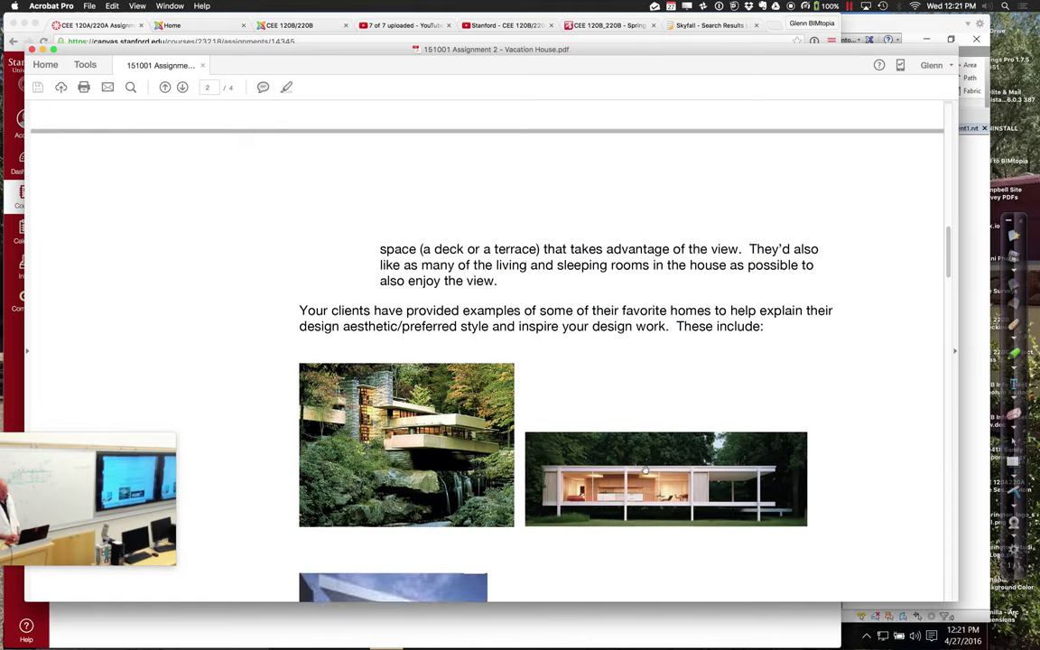
scroll(646, 471, "down", 2)
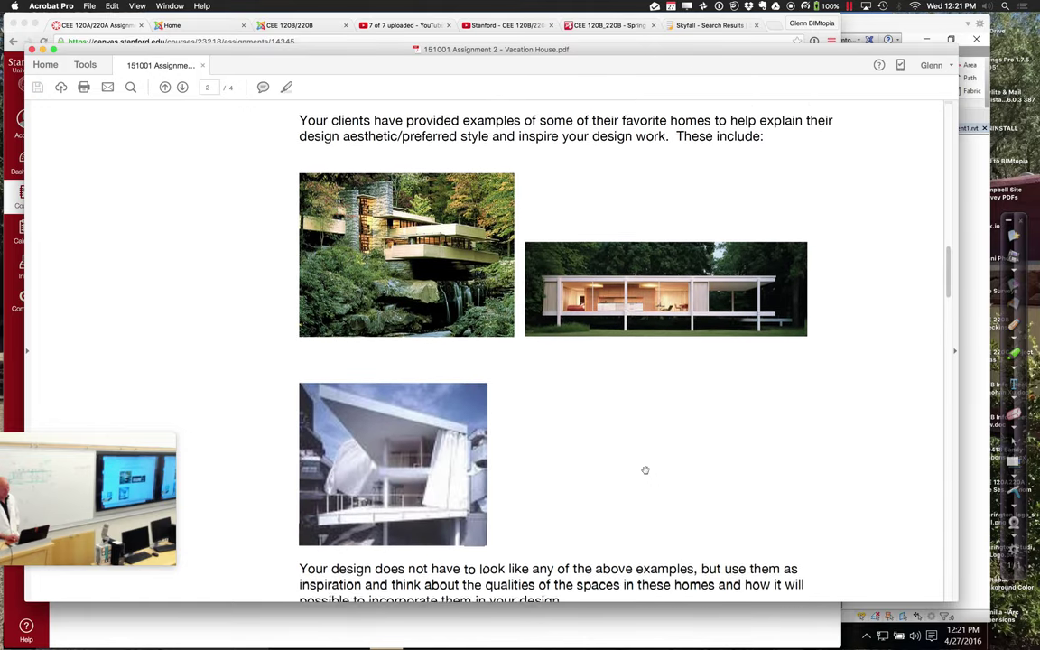
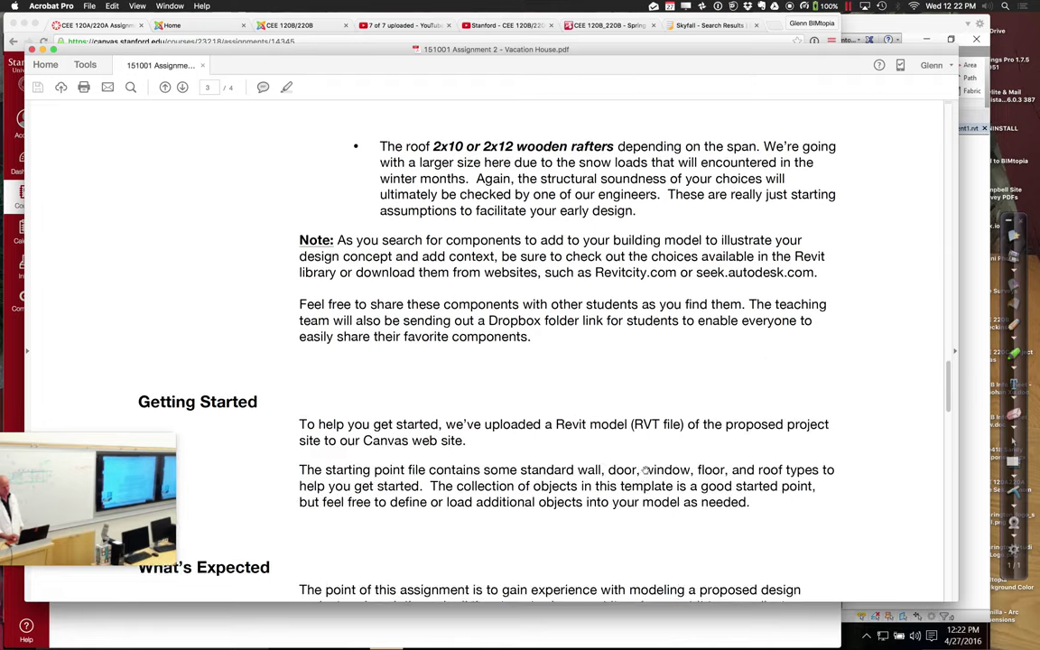
- Read the brief's Getting Started and What's Expected sections, covering the 2-, 3- and 4-unit requirements and the submission instructions
scroll(646, 470, "down", 5)
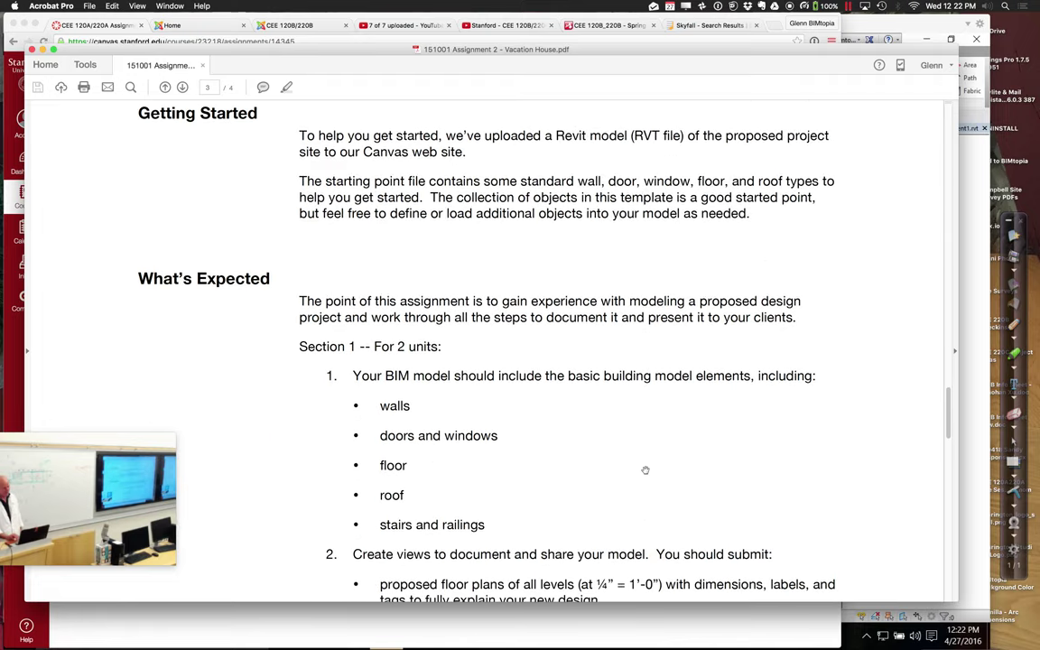
scroll(646, 470, "down", 2)
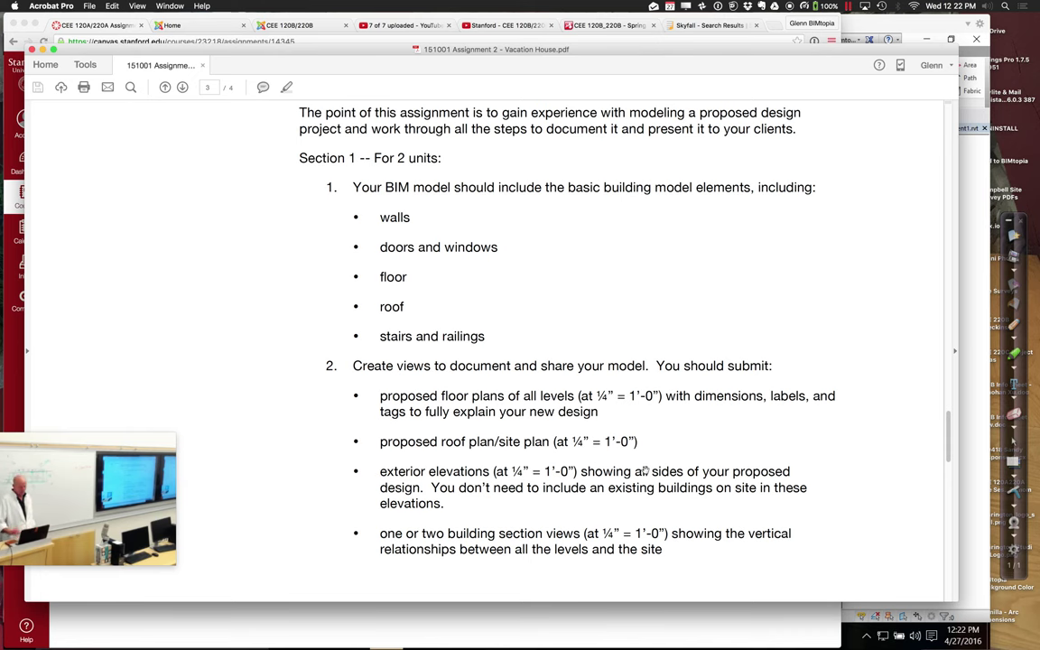
scroll(645, 470, "down", 2)
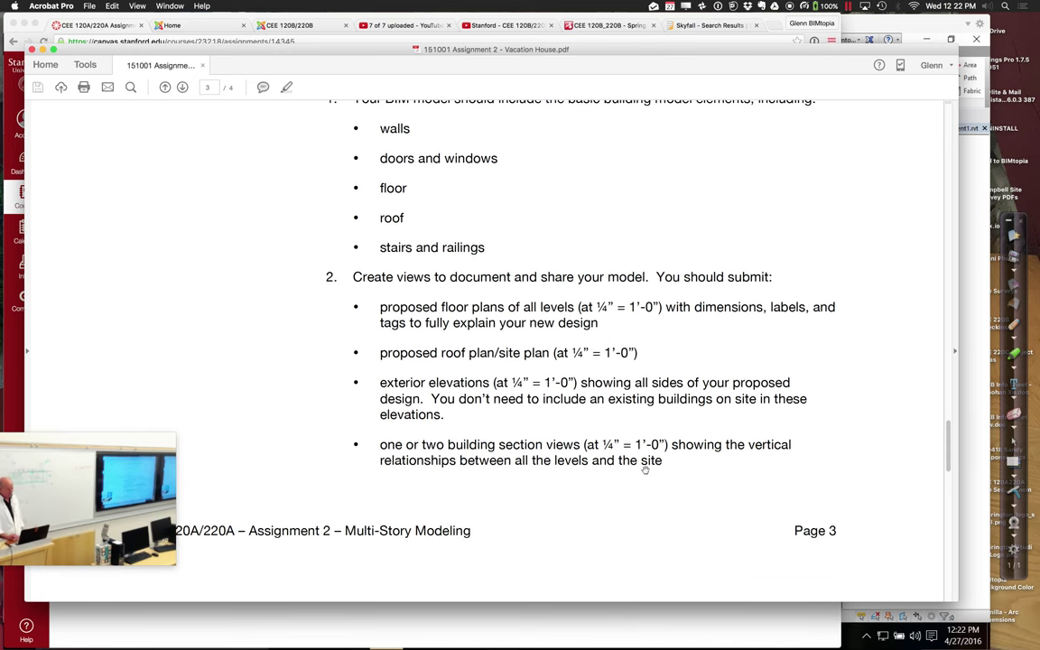
scroll(645, 471, "down", 4)
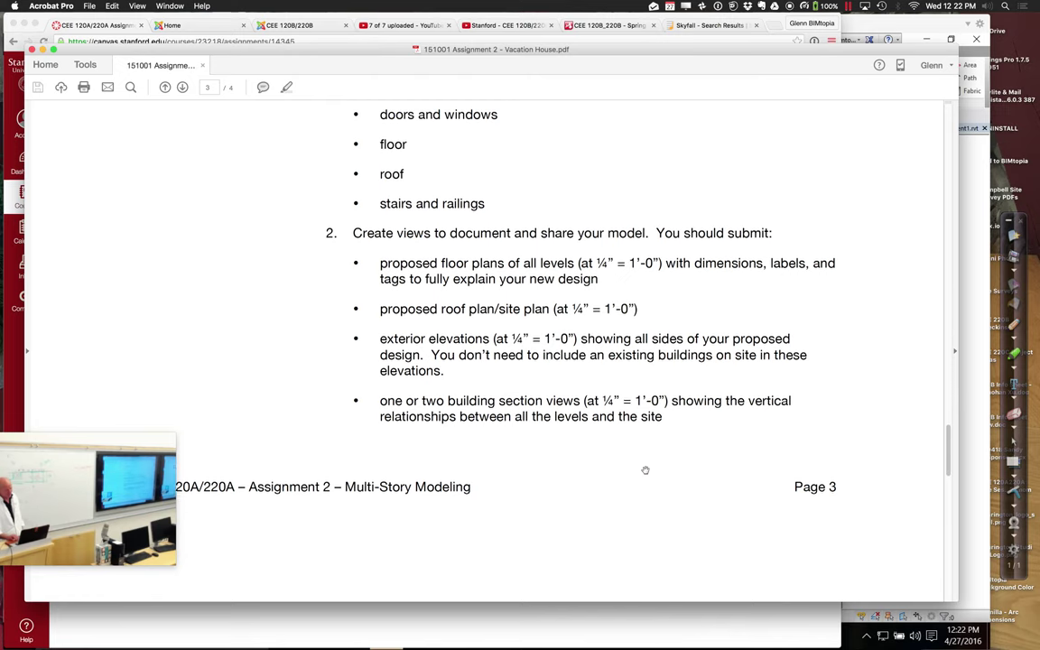
scroll(645, 470, "down", 7)
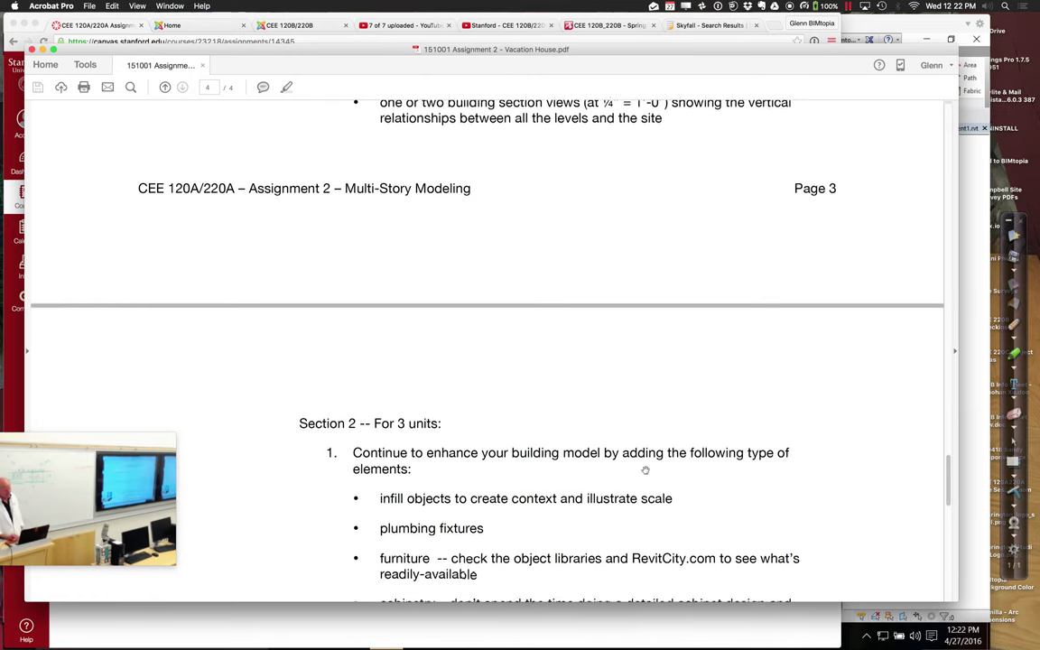
scroll(645, 470, "down", 3)
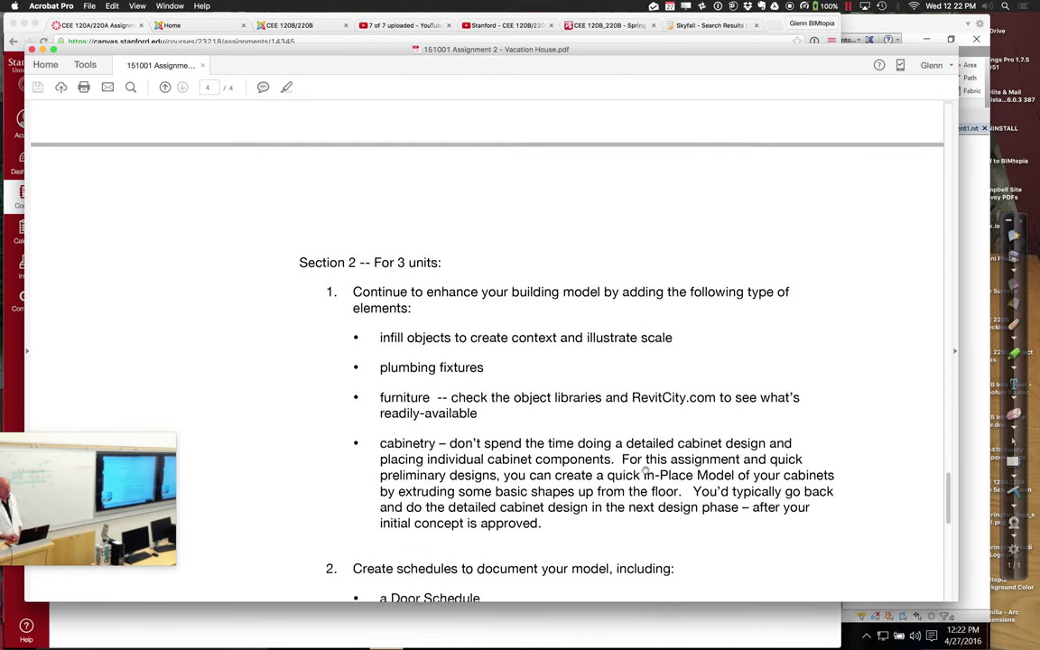
scroll(646, 471, "down", 2)
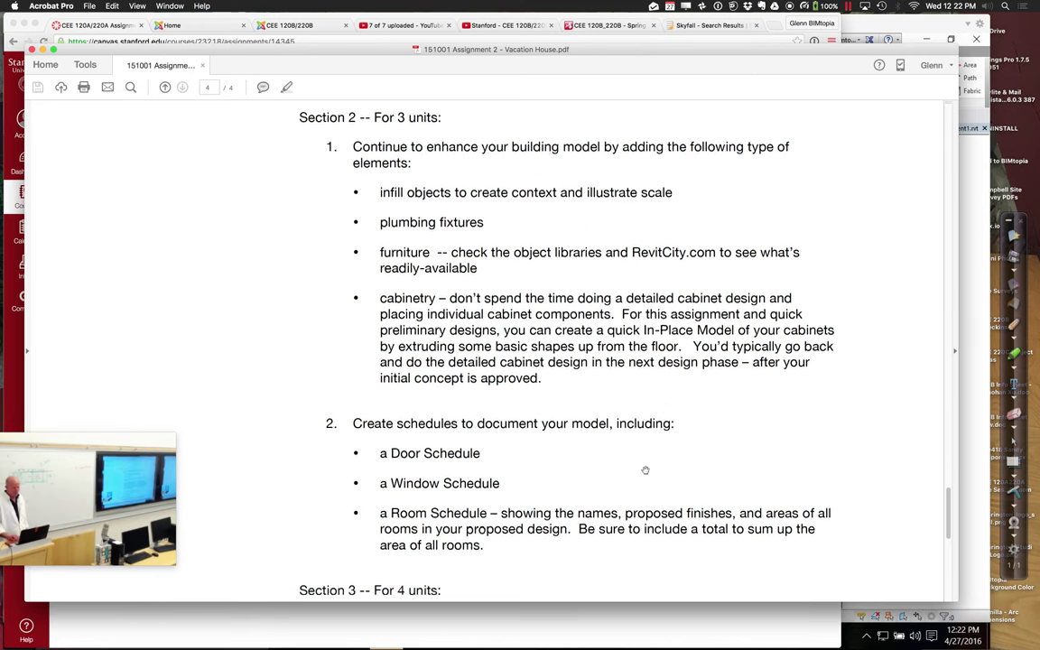
scroll(646, 470, "up", 1)
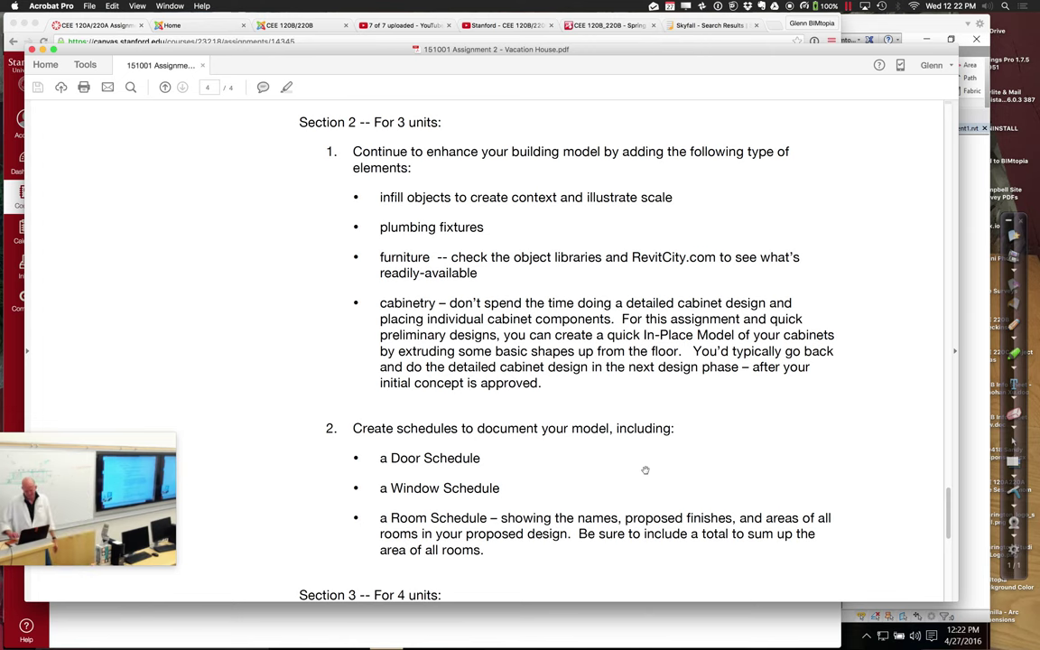
scroll(646, 471, "down", 5)
scroll(645, 471, "down", 3)
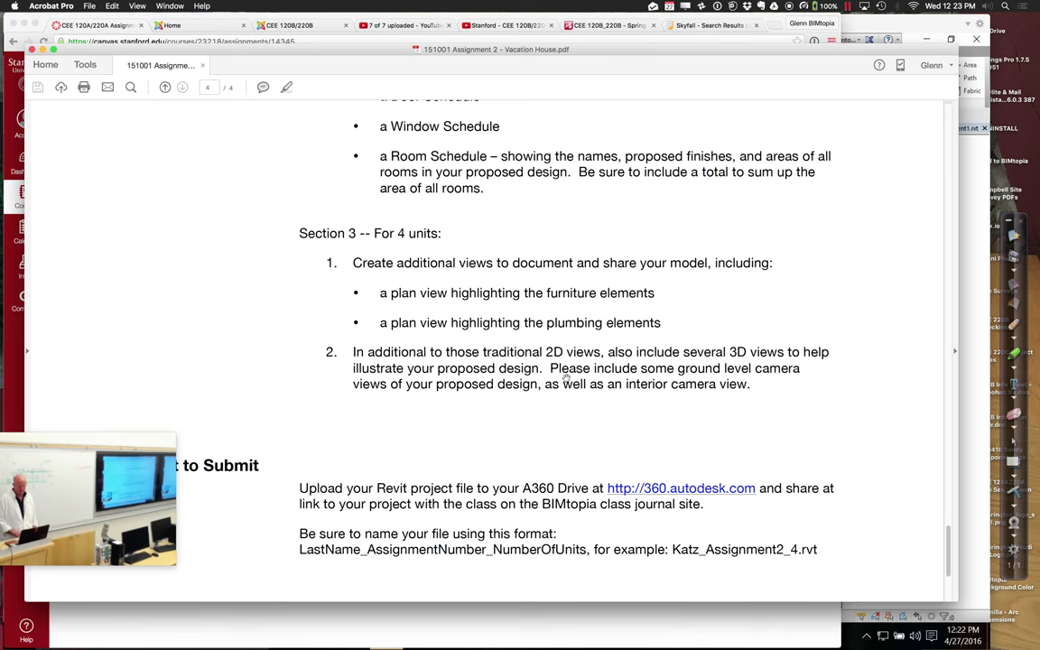
scroll(567, 377, "up", 1)
scroll(566, 378, "up", 15)
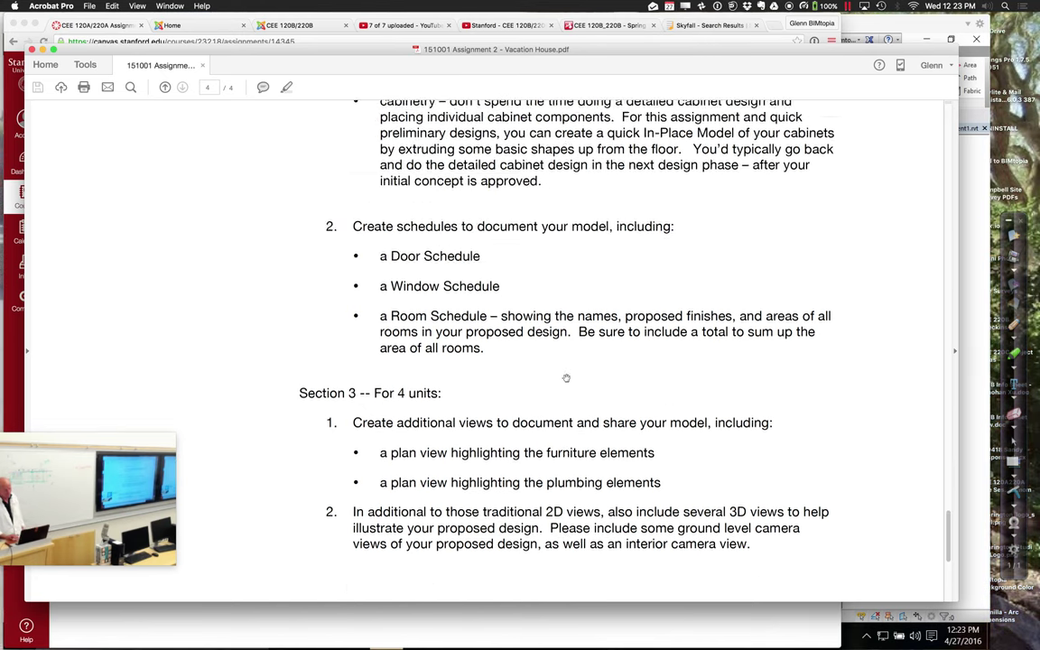
scroll(567, 378, "up", 6)
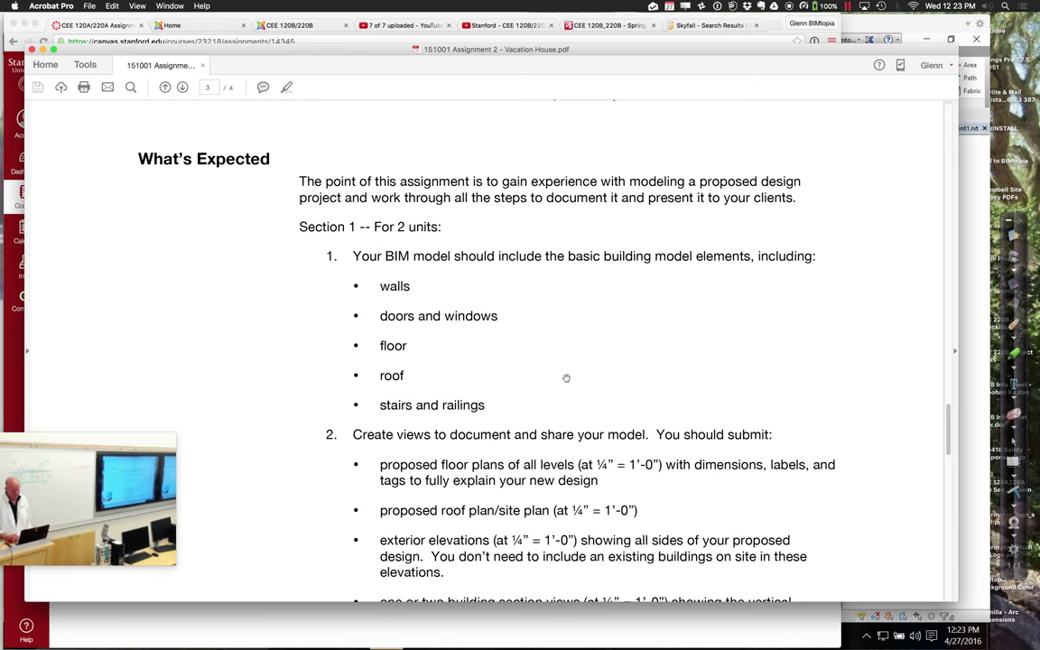
- Switch to Revit, begin opening a project and browse through the Spring 2016 and CEE 120C_220C folders to the Stanford (U:) drive
left_click(533, 625)
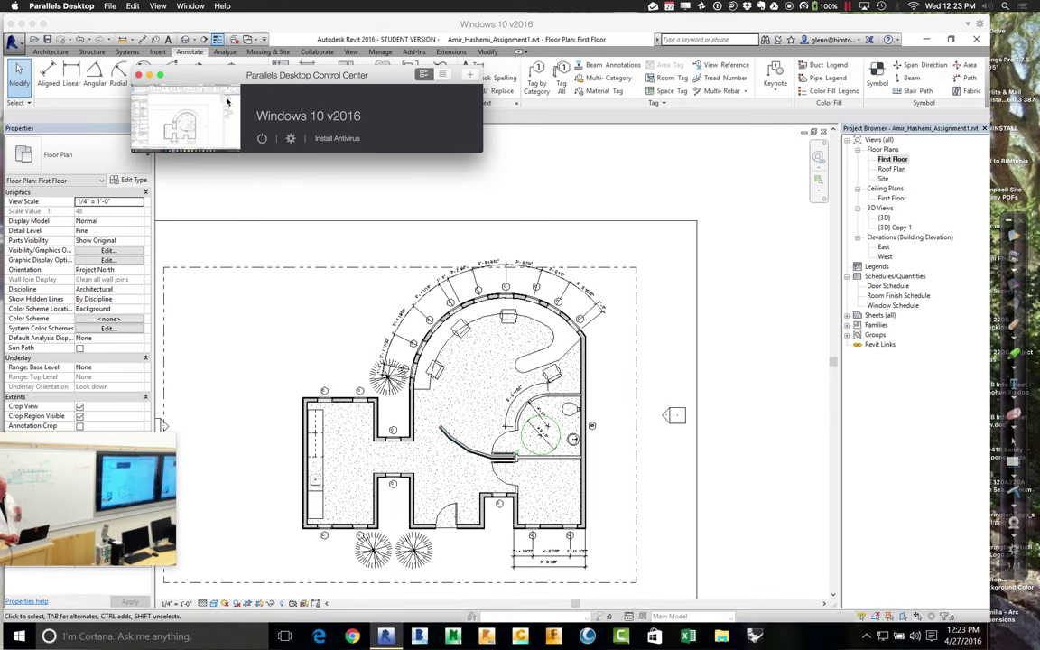
left_click(222, 105)
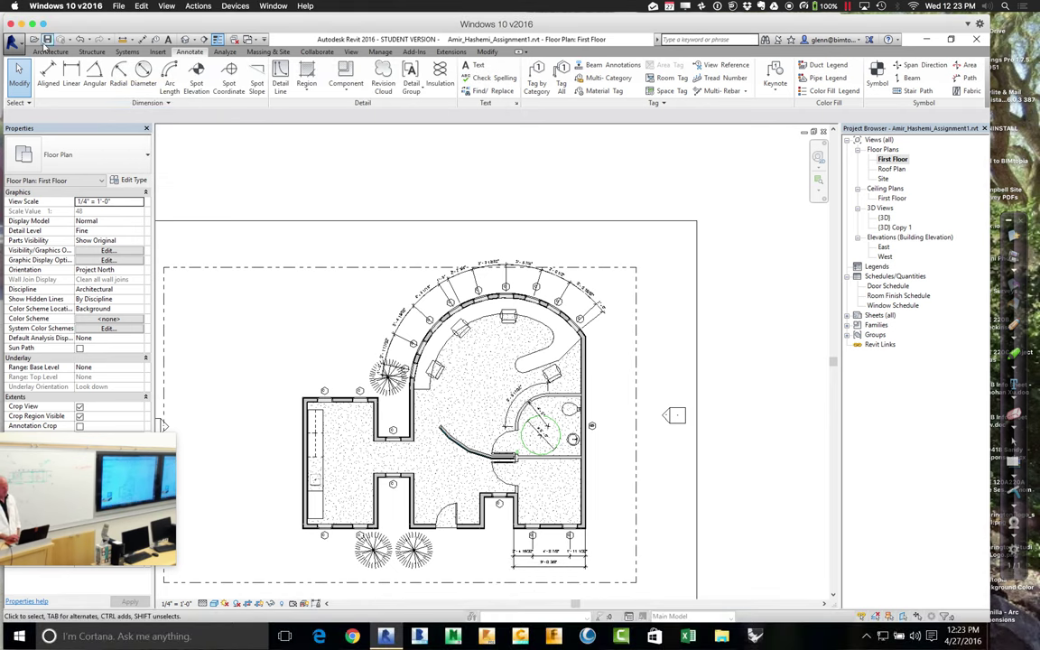
left_click(34, 40)
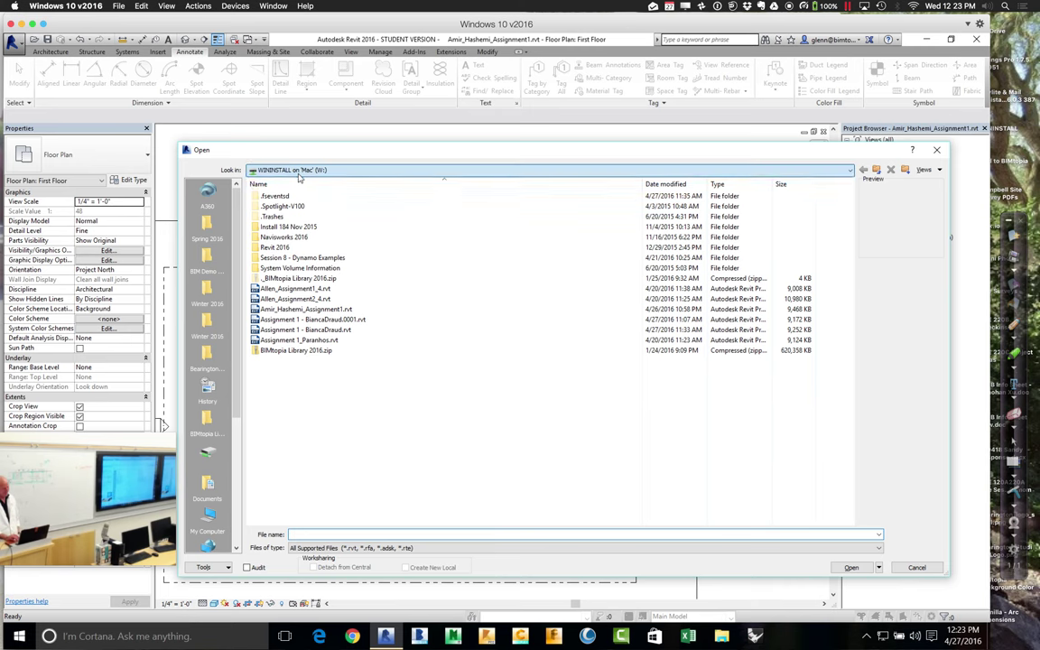
left_click(271, 169)
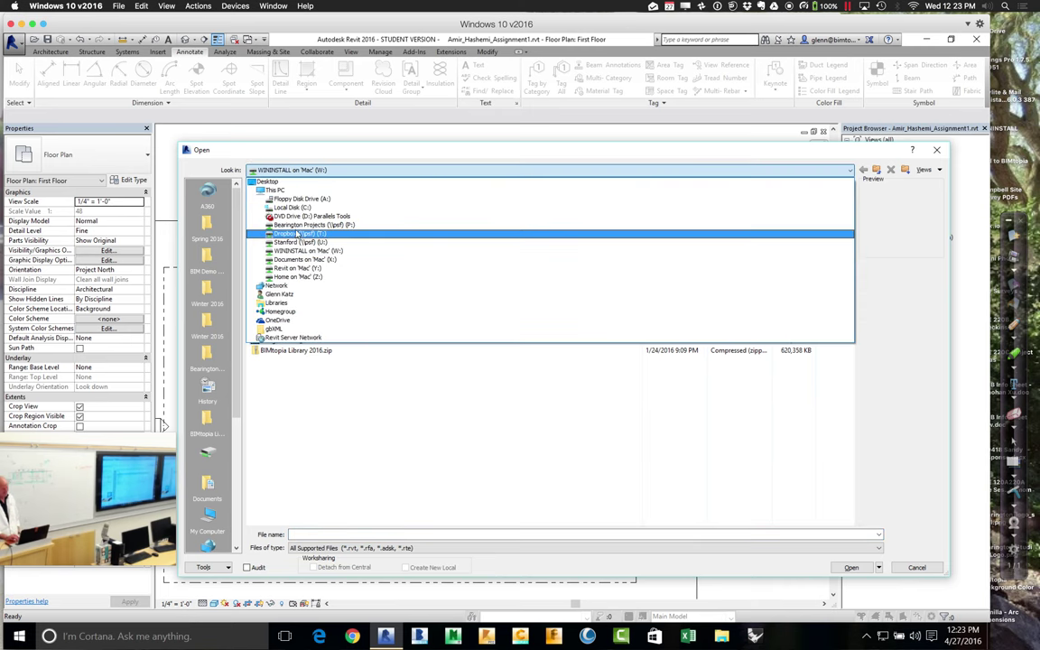
left_click(210, 259)
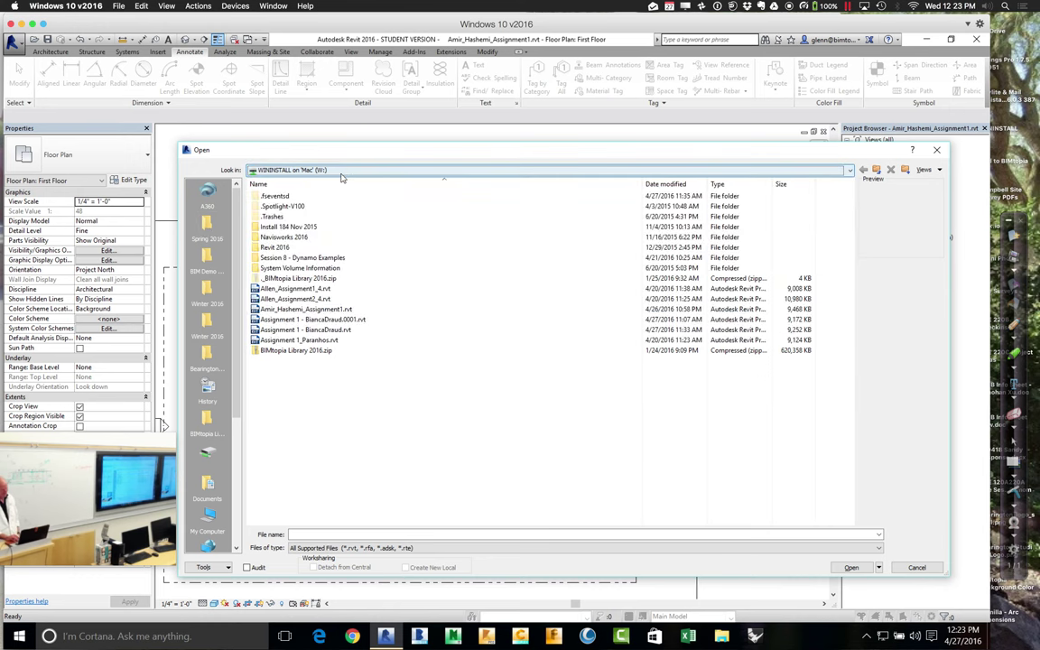
left_click(207, 228)
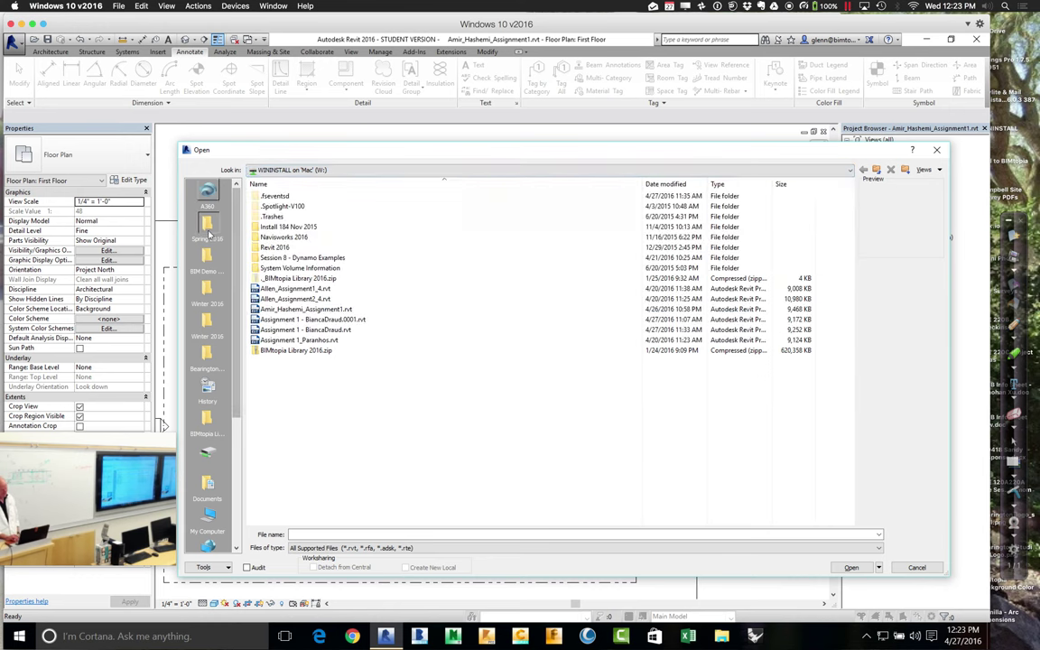
left_click(307, 171)
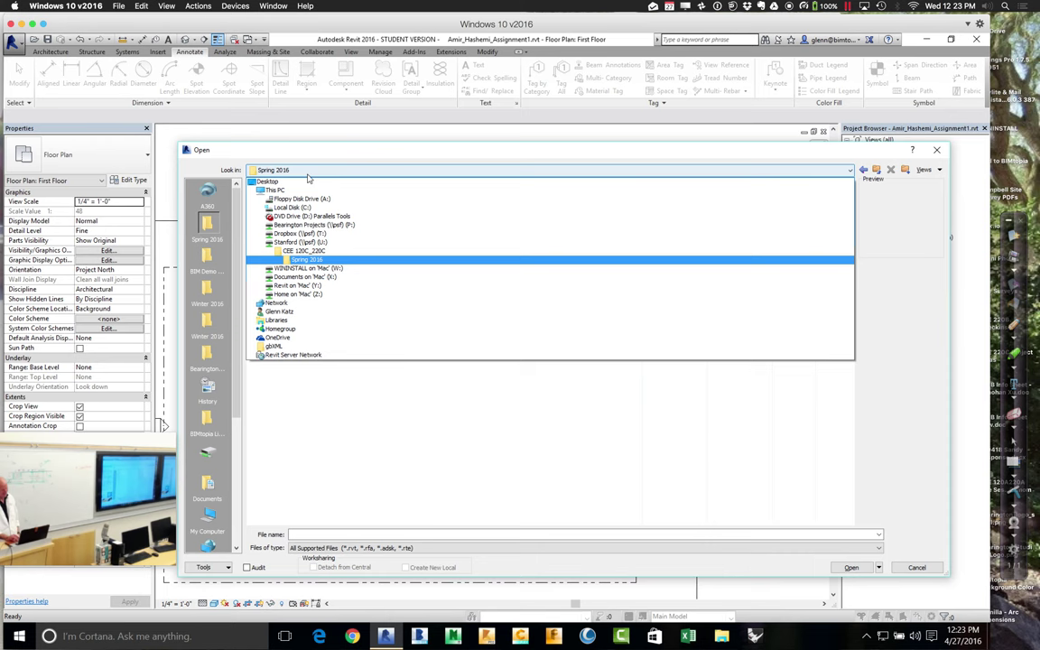
left_click(307, 251)
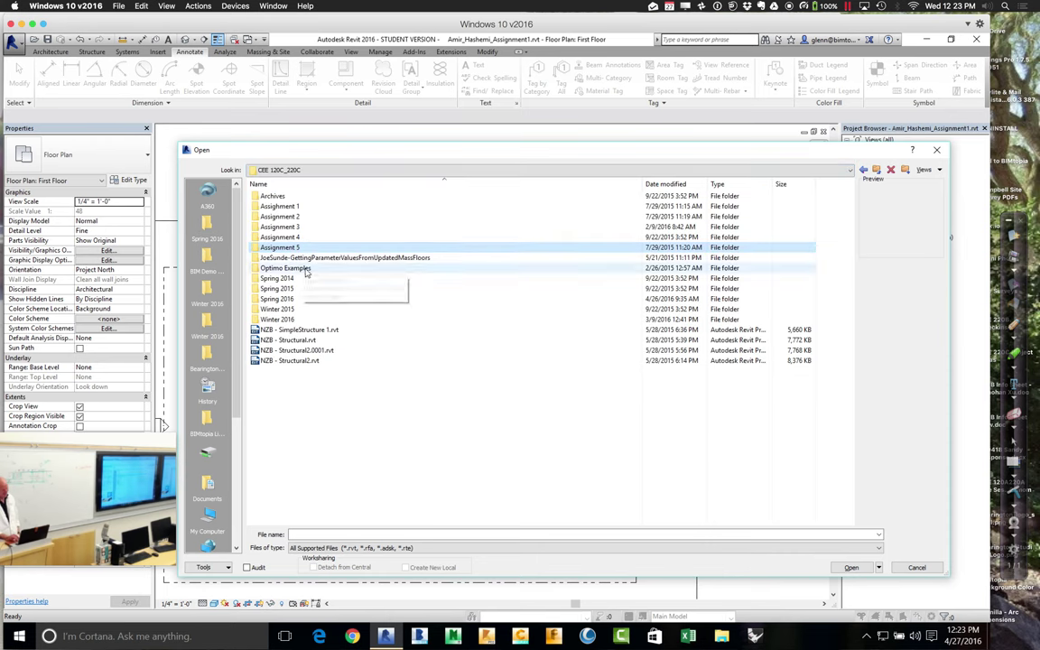
left_click(306, 171)
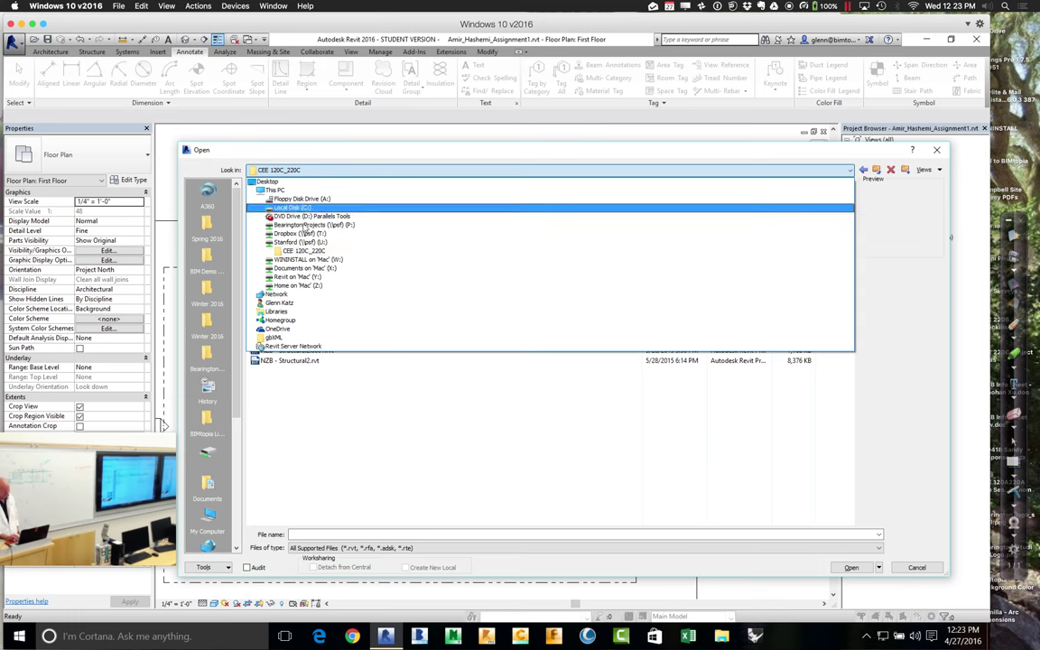
left_click(302, 250)
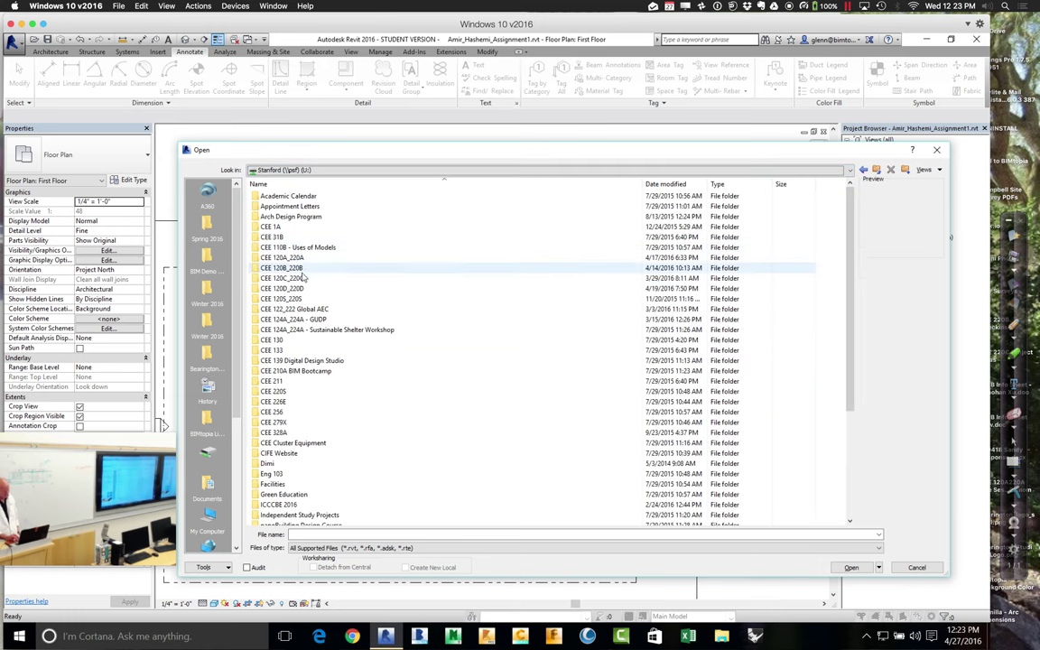
- Try to open Assignment2-VacationHouse-StartingPoint.rvt from the Assignment 2 folder inside CEE 120A_220A
double_click(299, 259)
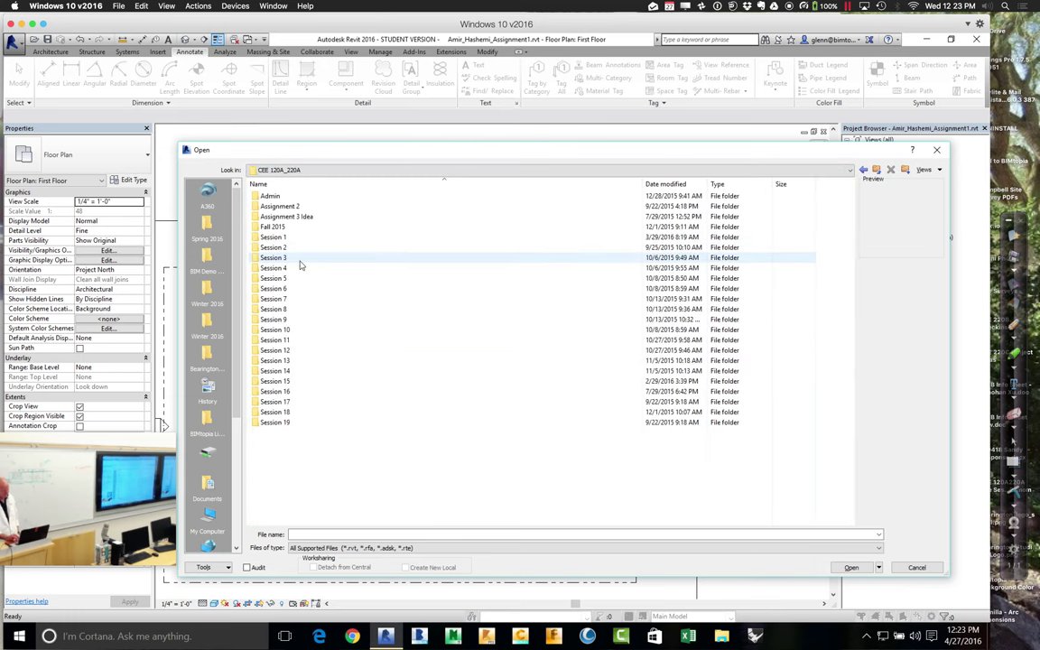
left_click(293, 208)
double_click(293, 208)
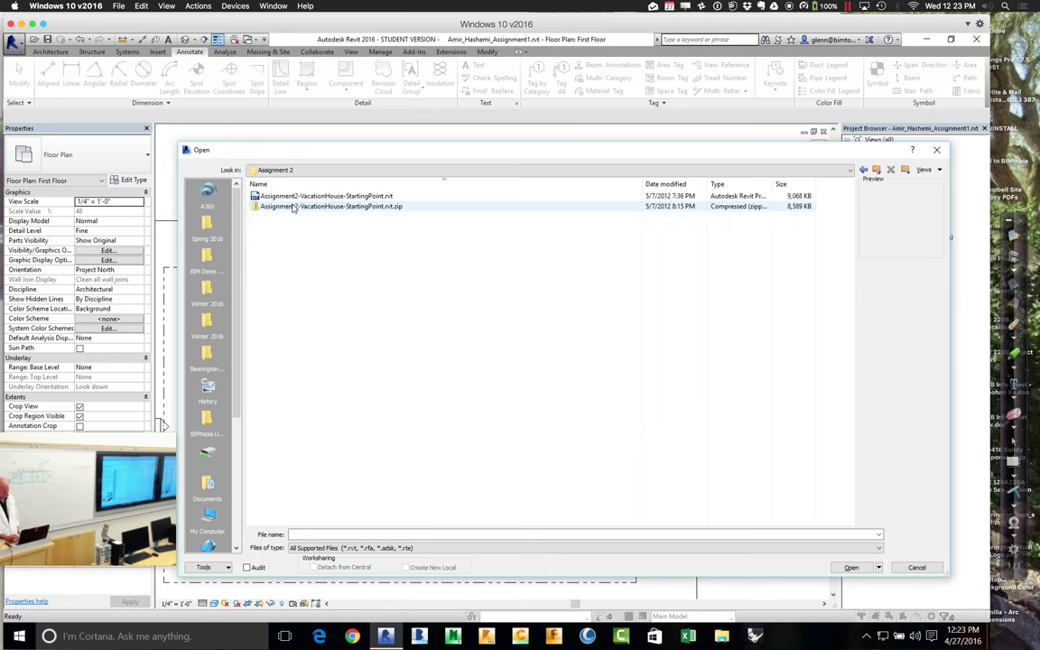
double_click(316, 197)
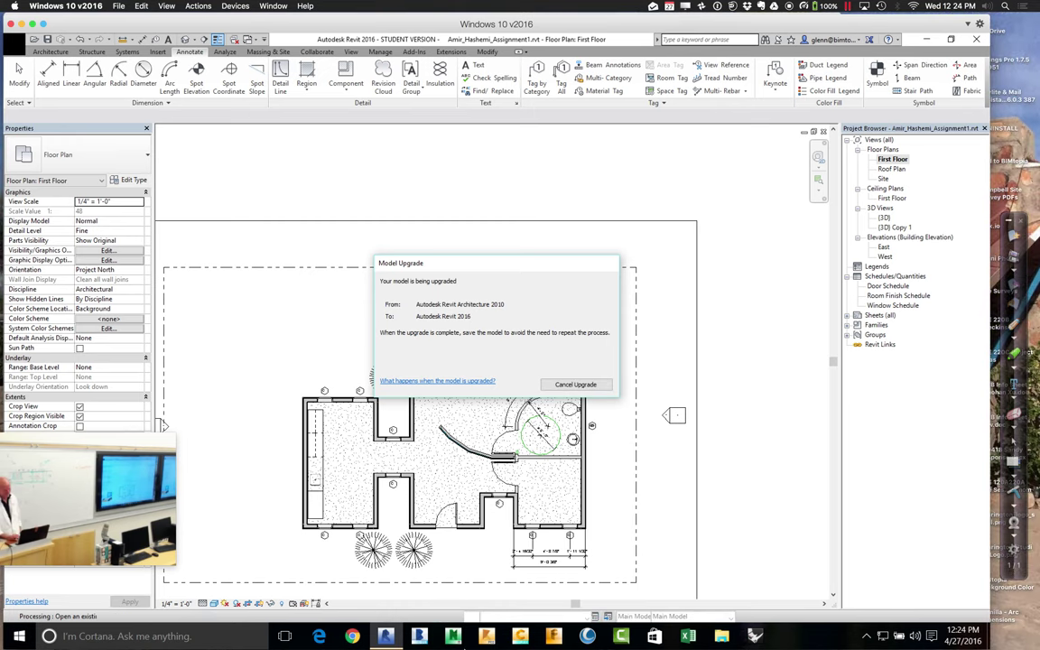
- Switch to Chrome and download Assignment2-VacationHouse-StartingPoint-v2015.rvt from the Assignment 2 - Vacation House page
mouse_move(459, 625)
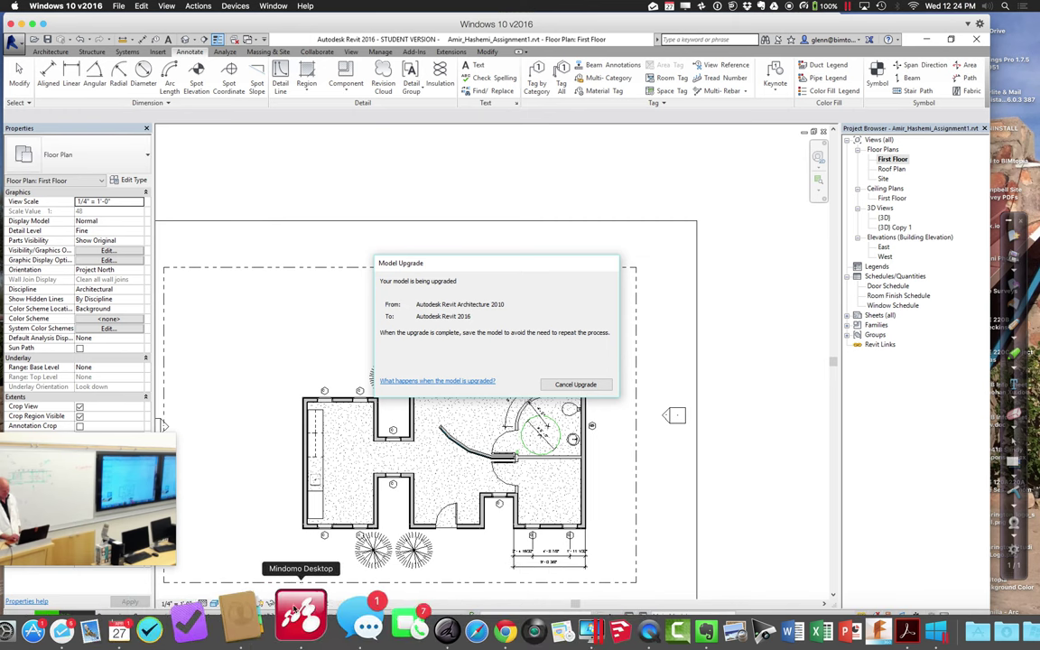
left_click(446, 610)
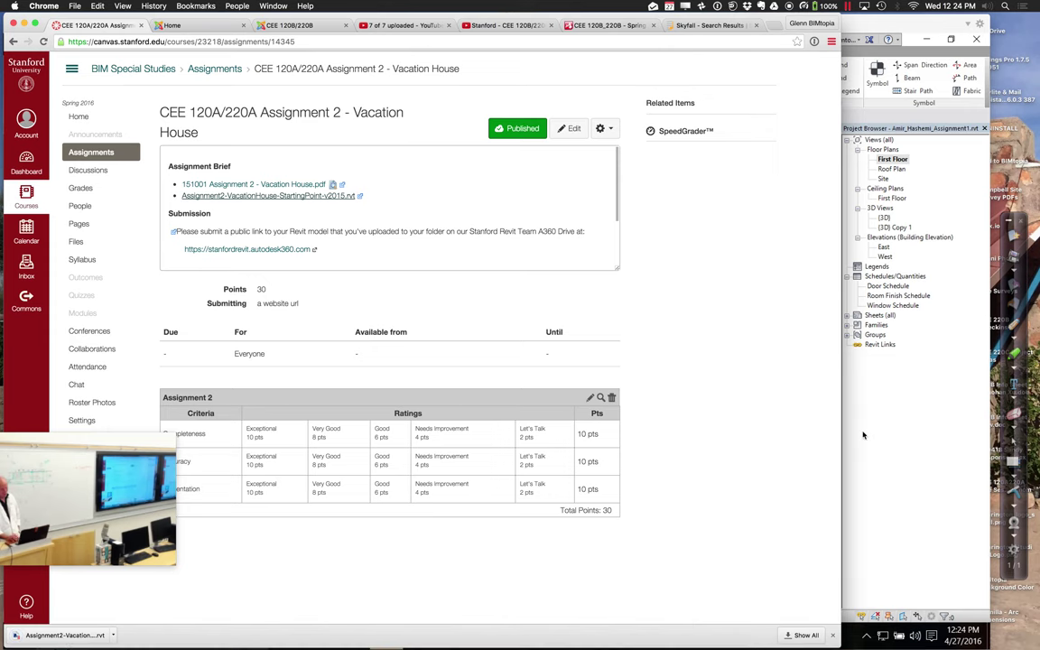
key("ctrl+Right")
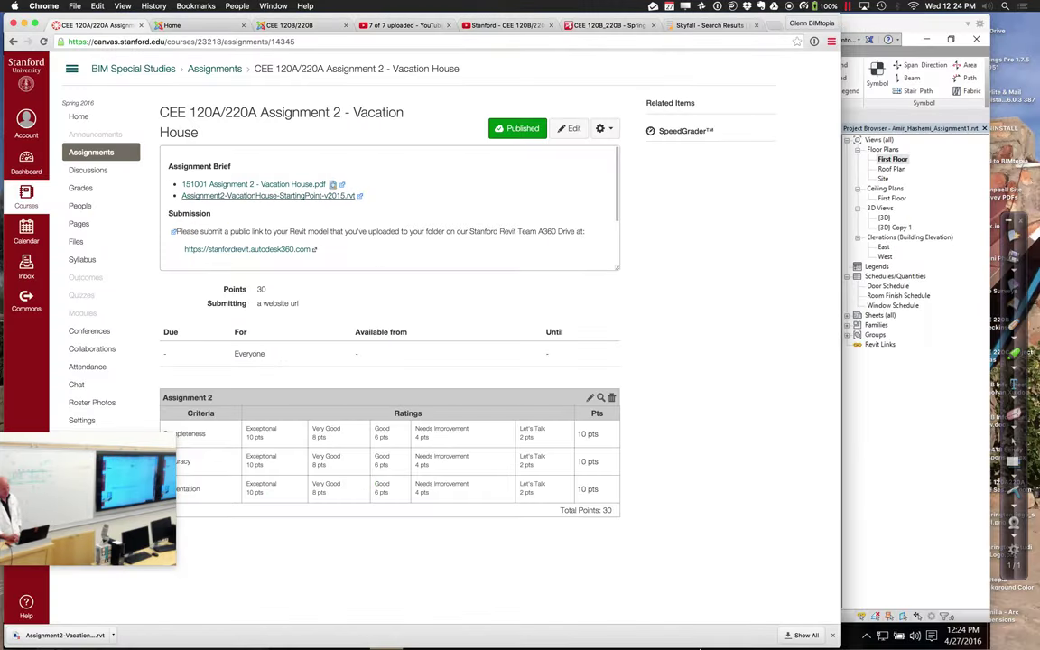
- Return to Revit, cancel the model upgrade of the older starting point file and dismiss the resulting notice
left_click(988, 414)
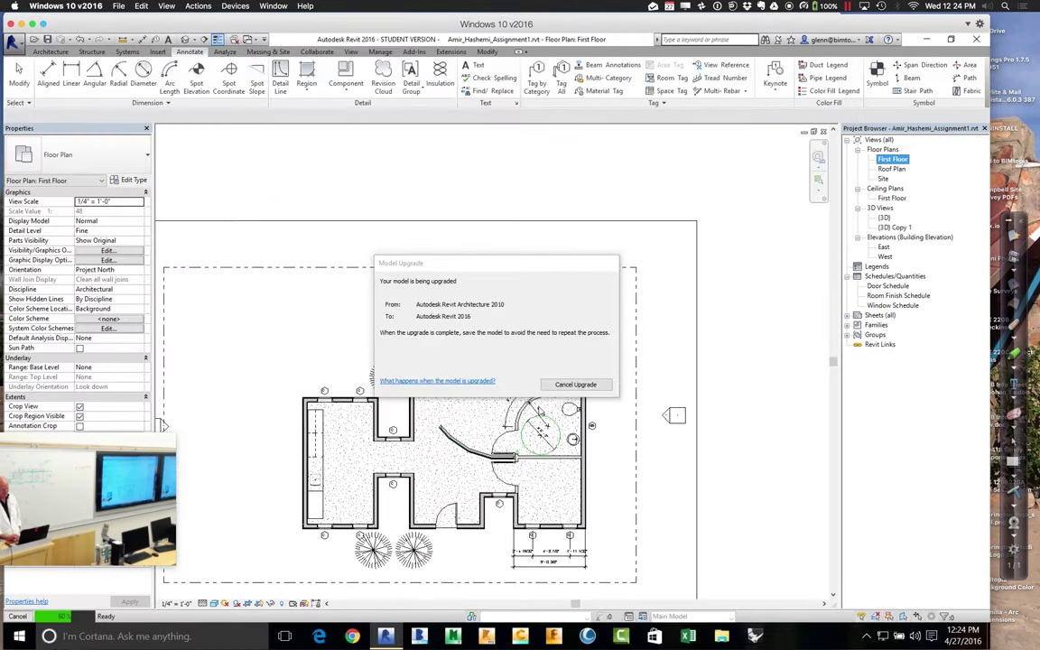
left_click(583, 385)
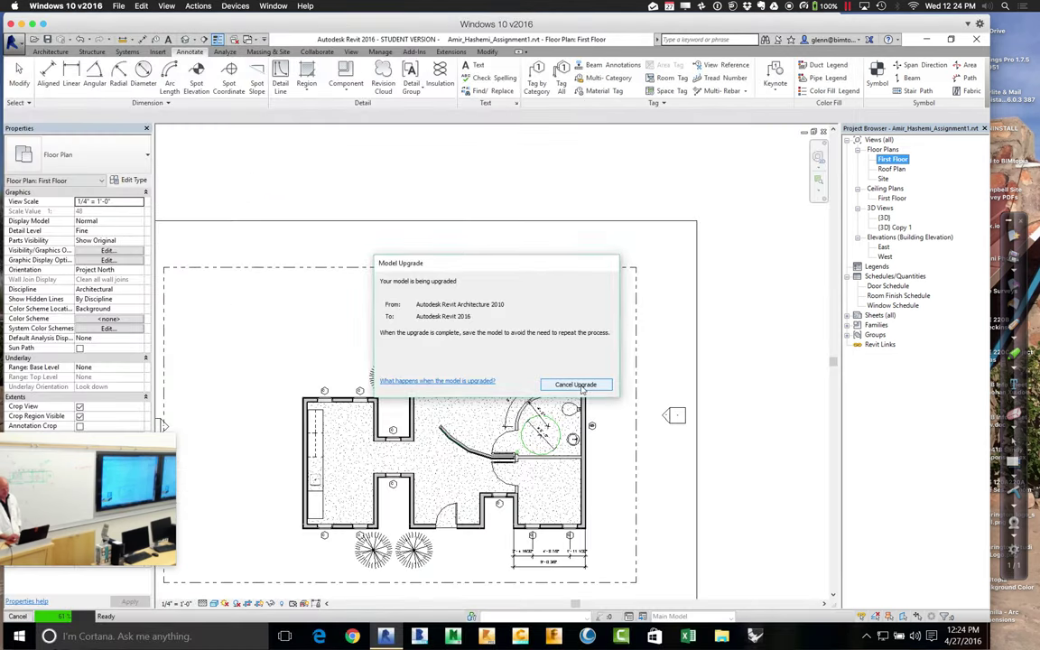
left_click(529, 336)
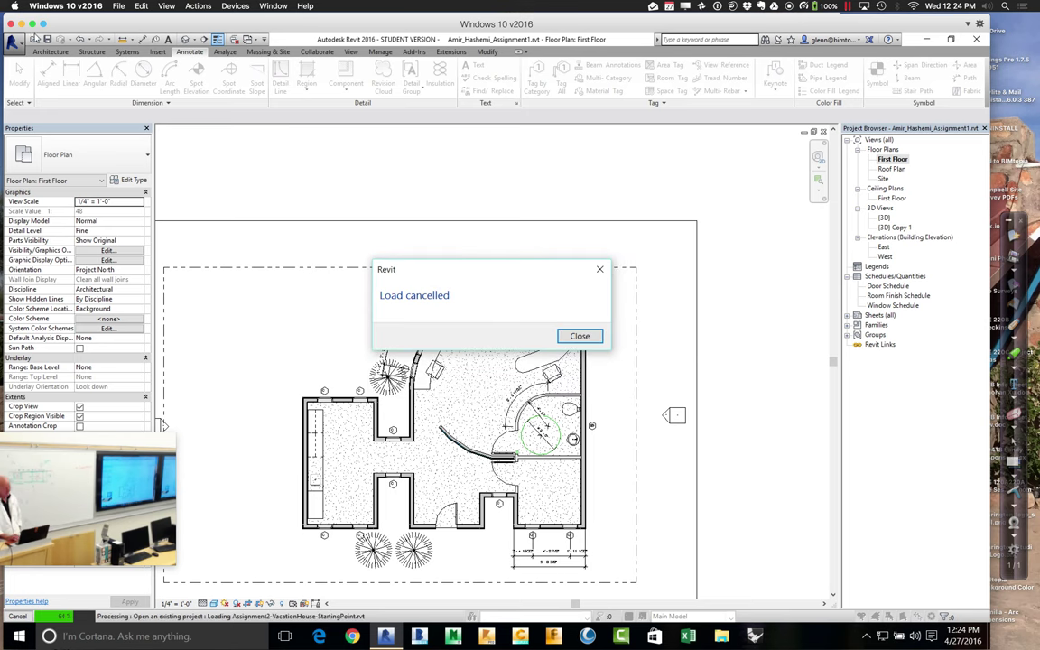
left_click(574, 337)
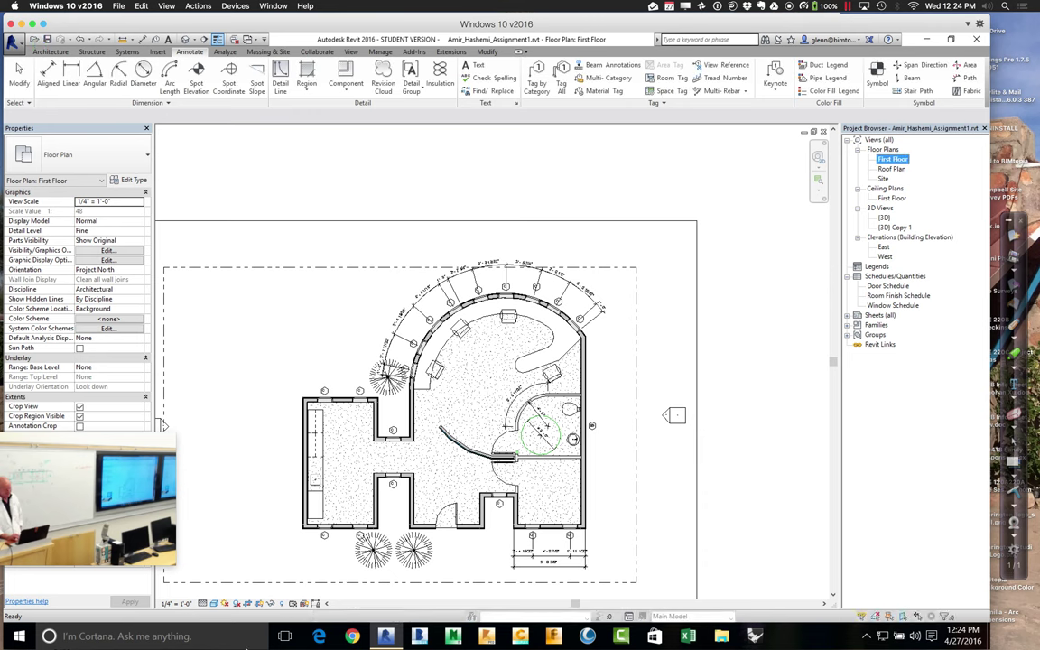
- Open Assignment2-VacationHouse-StartingPoint-v2015.rvt from the Downloads folder on the Home on 'Mac' (Z:) drive
left_click(33, 40)
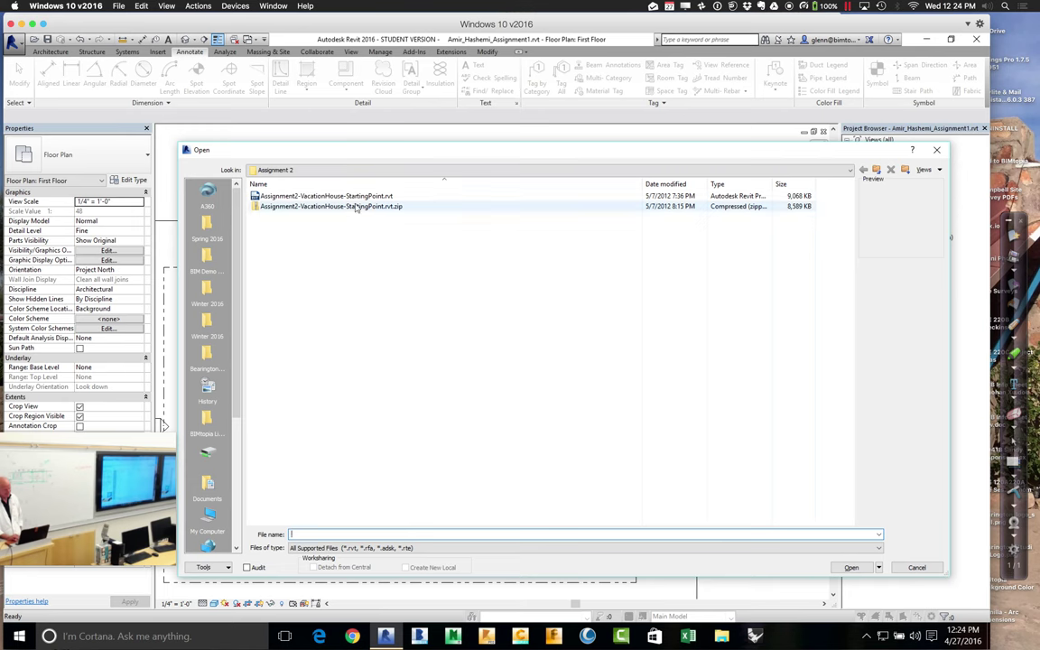
left_click(349, 170)
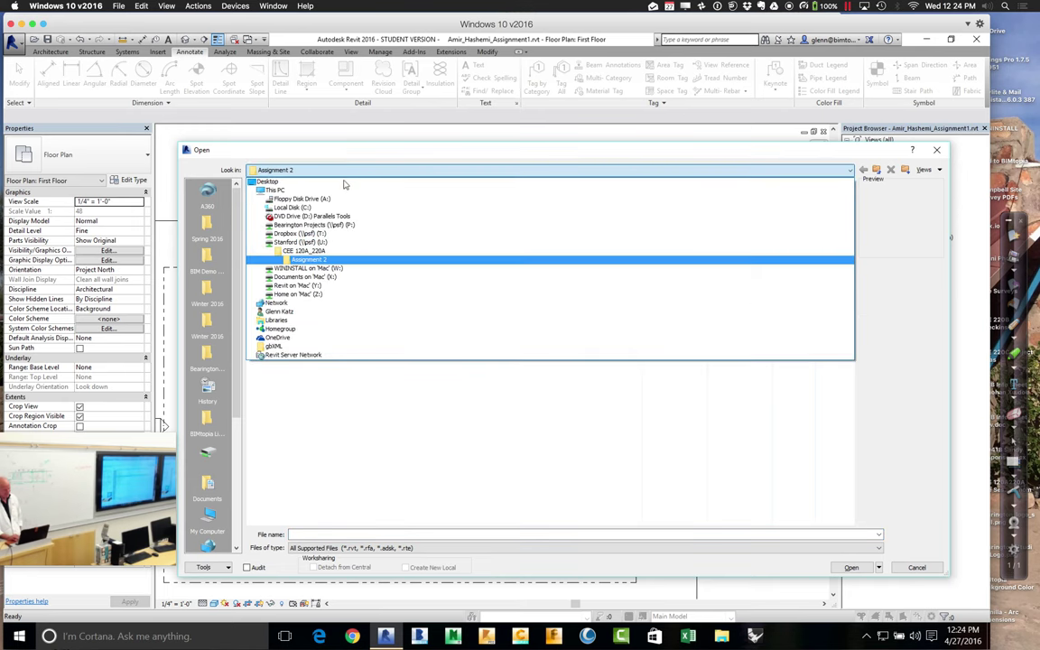
left_click(307, 295)
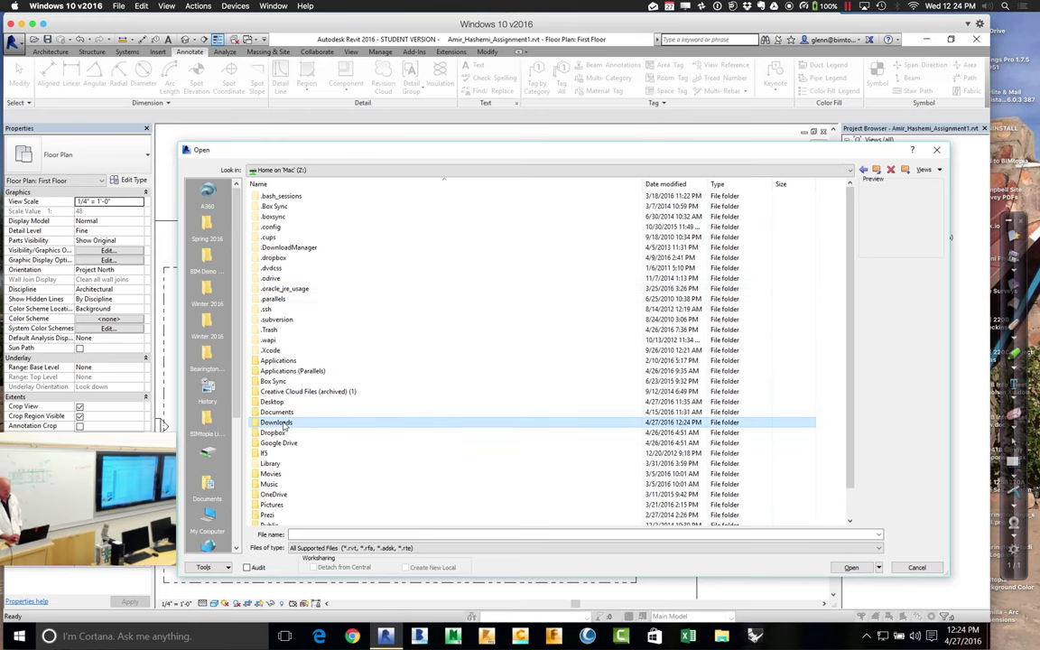
double_click(276, 422)
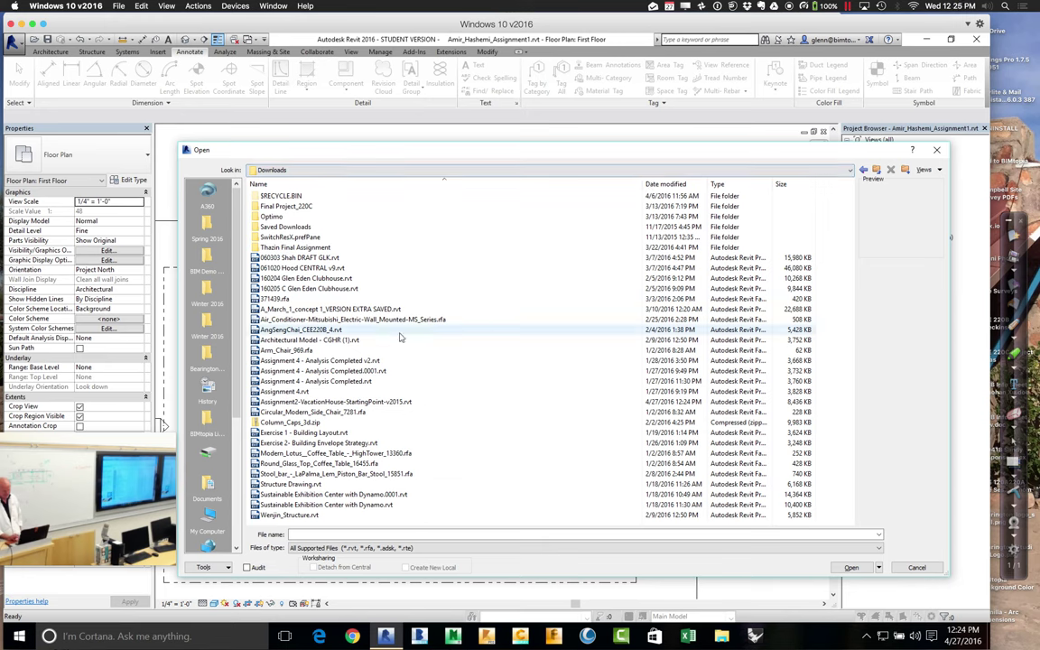
left_click(372, 402)
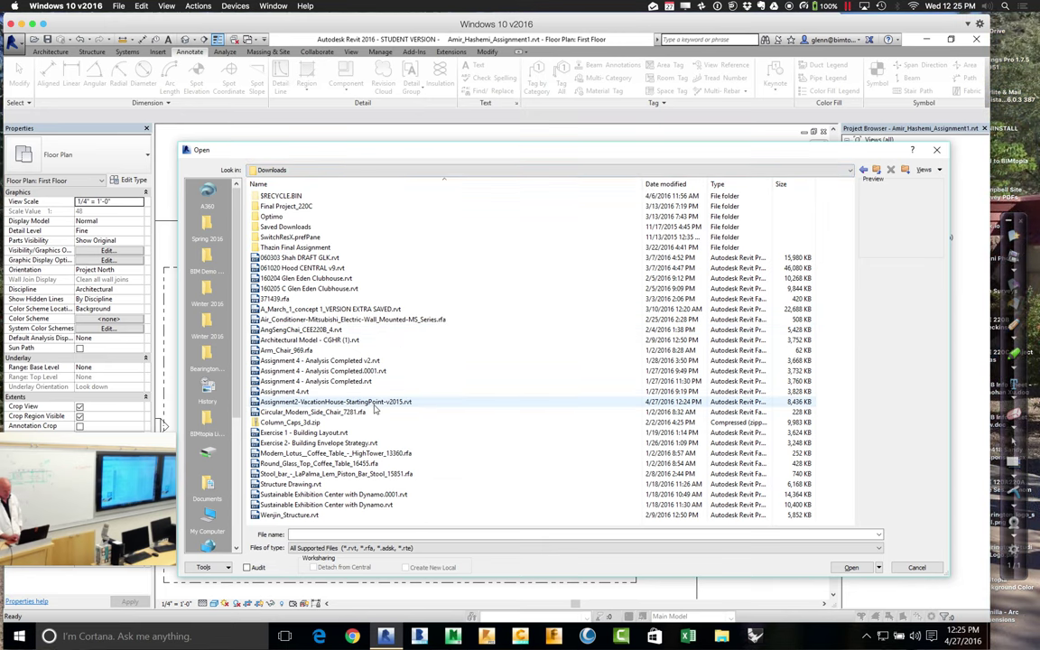
double_click(374, 404)
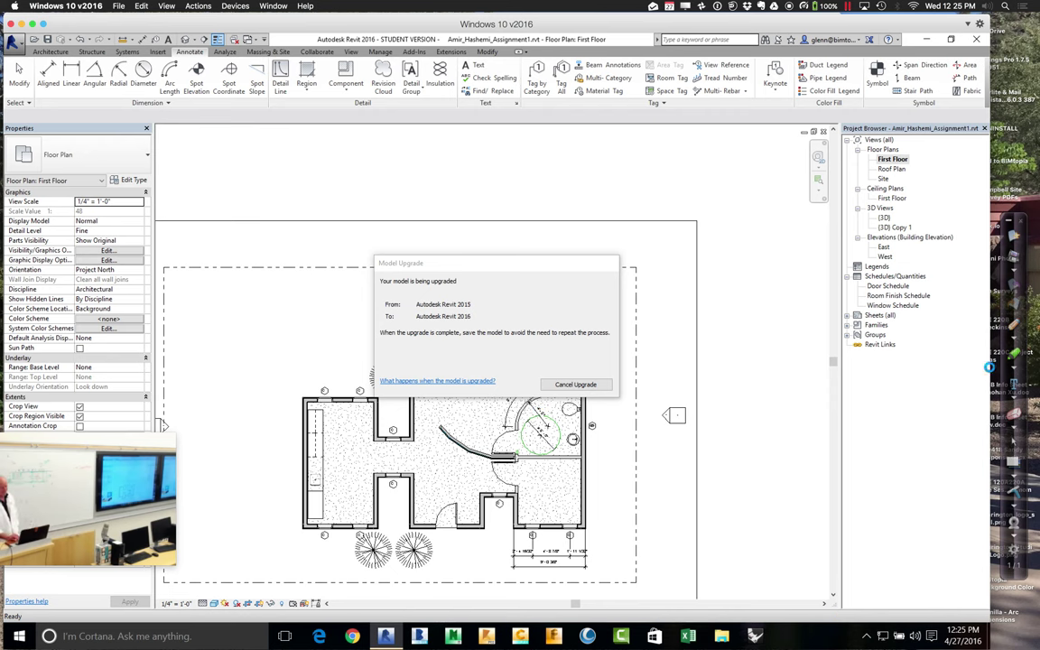
left_click(1009, 341)
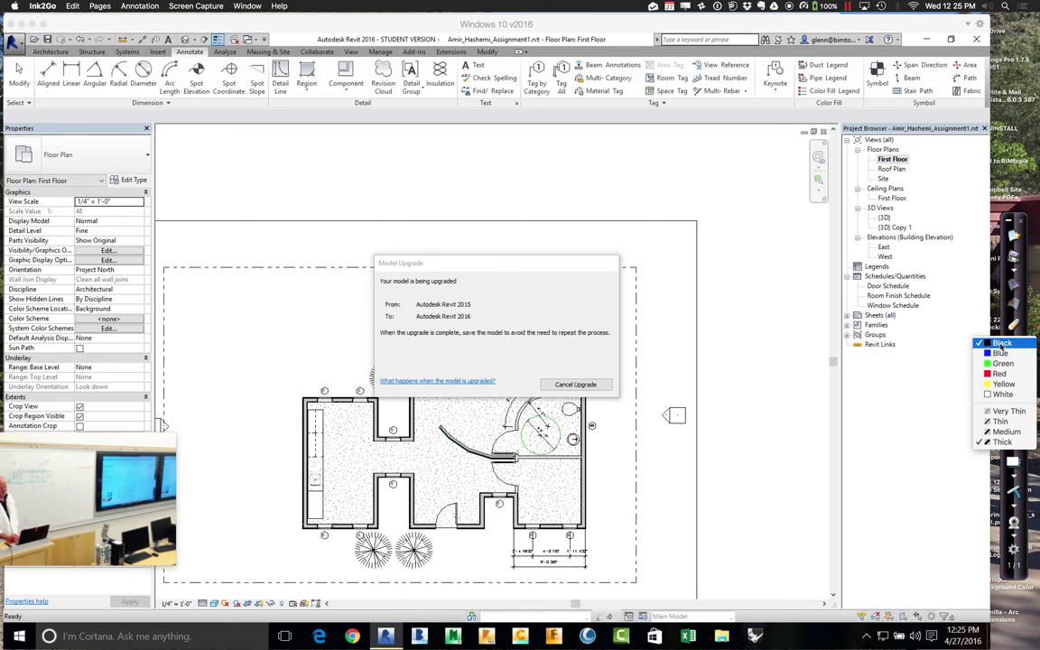
left_click(1001, 344)
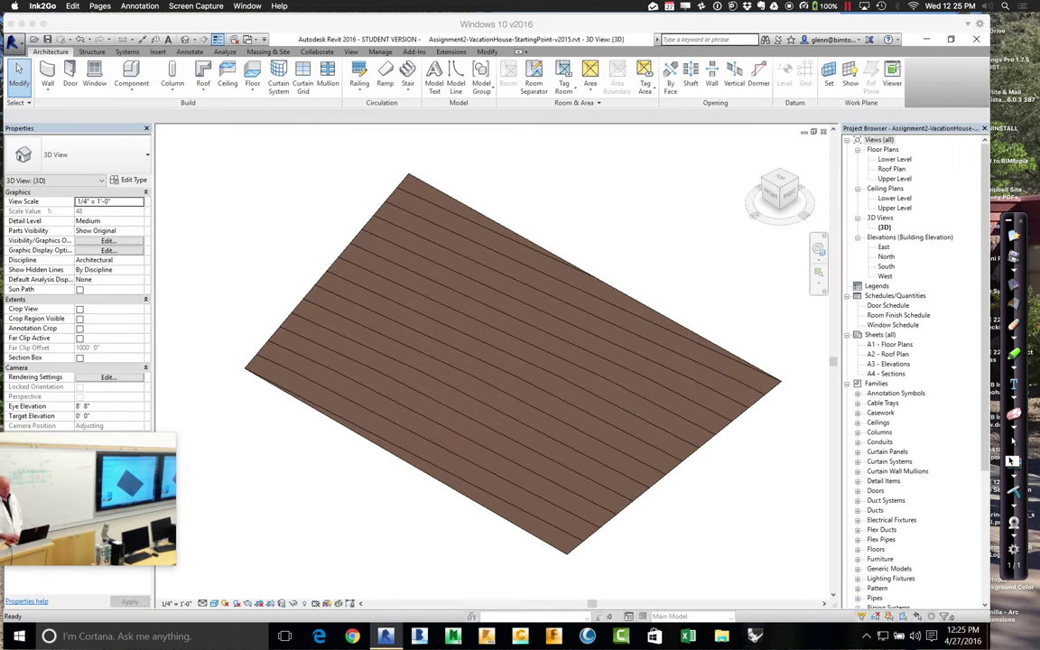
- Turn the 3D view to a low right-side profile of the sloping site and frame the whole slope closely
left_click(819, 250)
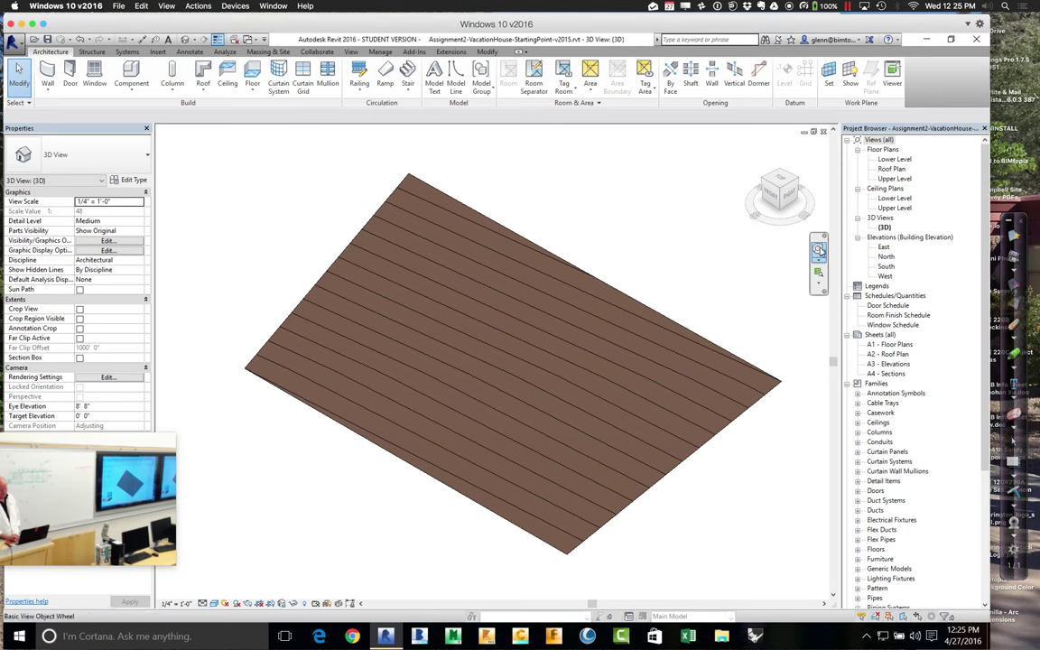
left_click_drag(710, 379, 619, 297)
left_click(782, 201)
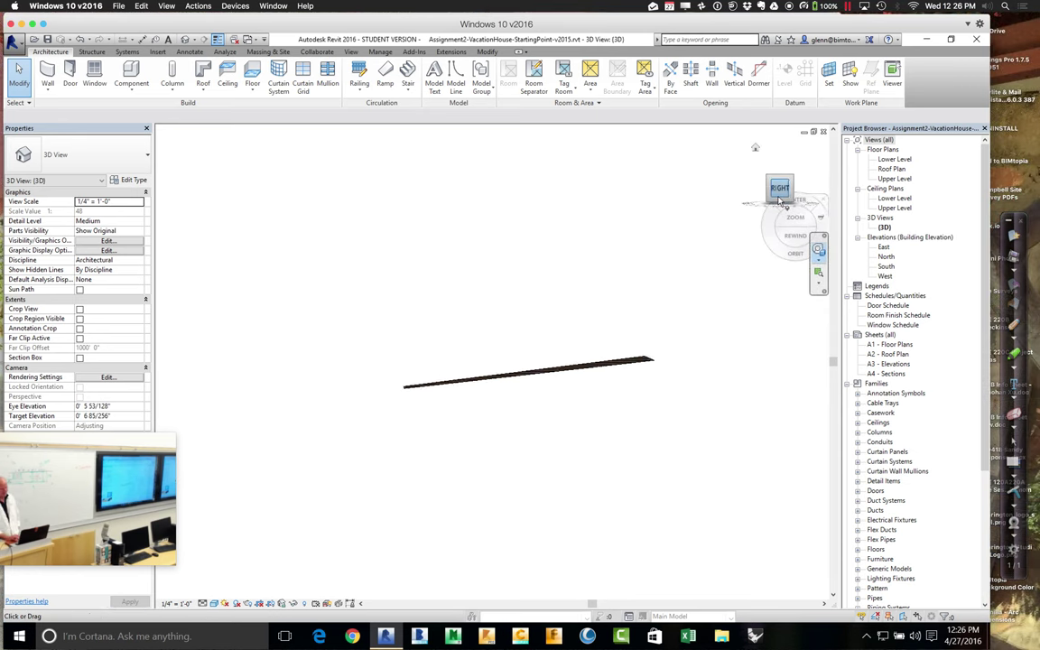
left_click(819, 275)
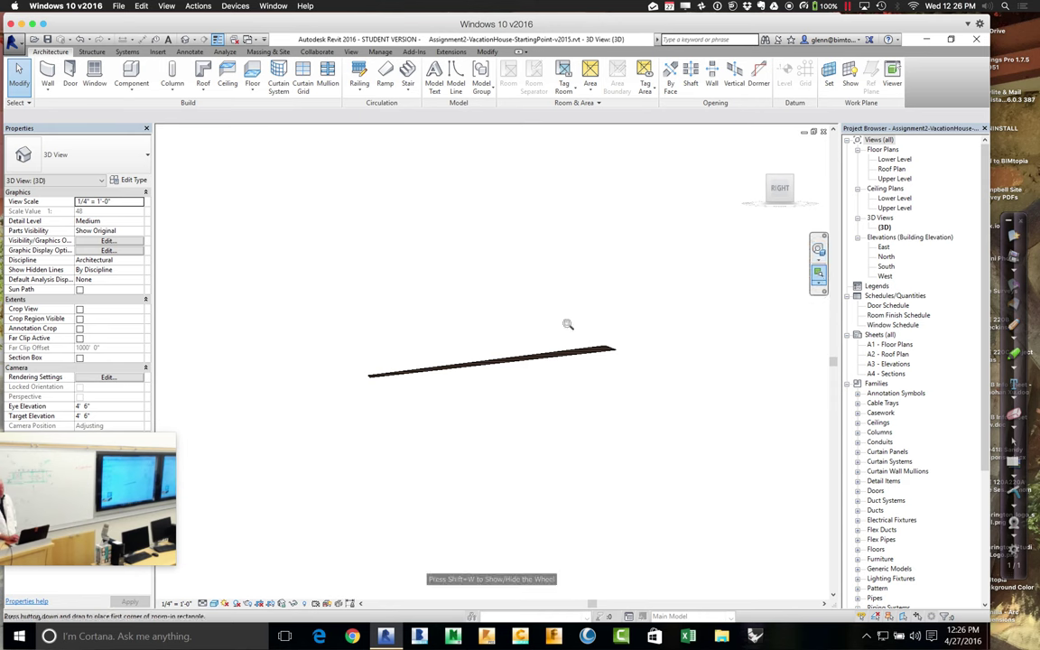
left_click_drag(348, 286, 657, 460)
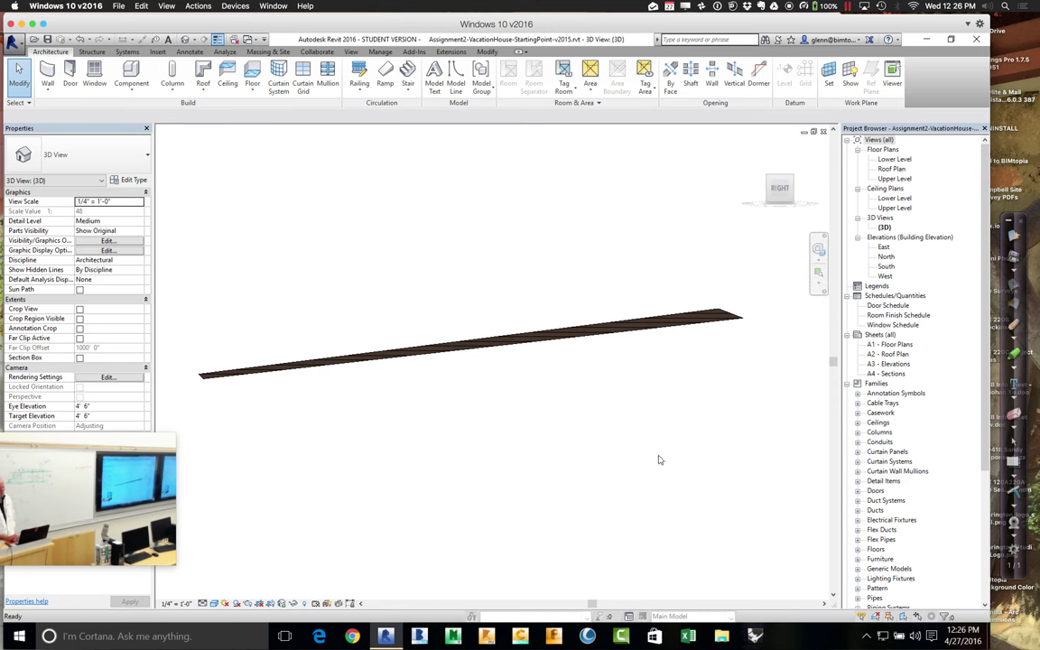
- Sketch a thick blue freehand house outline above the uphill end of the site with the Ink2Go pen
left_click(1009, 336)
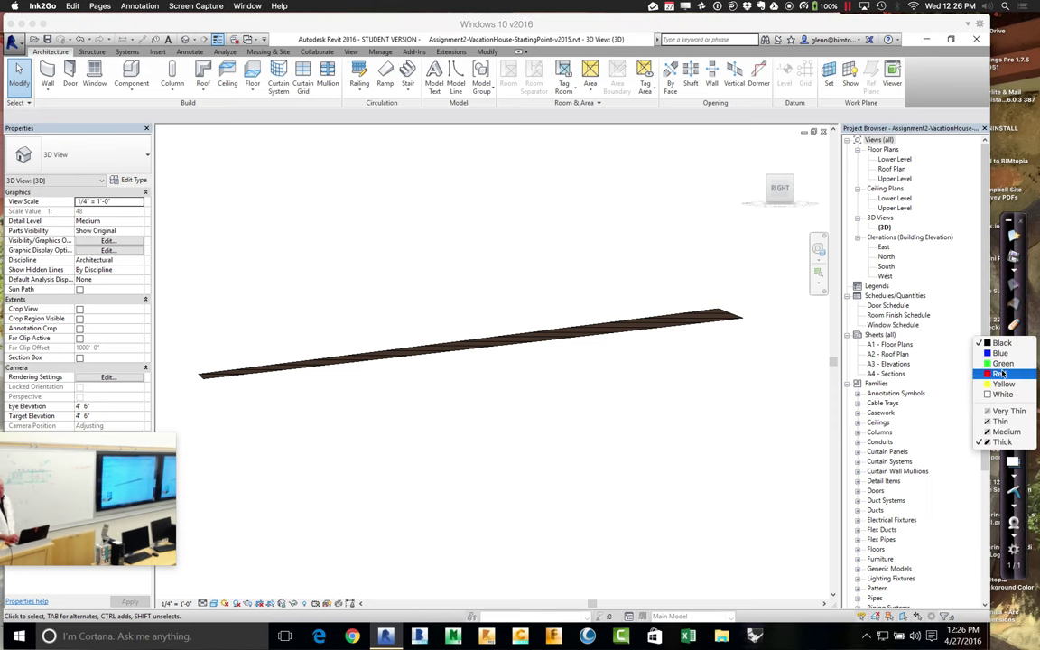
left_click(1001, 363)
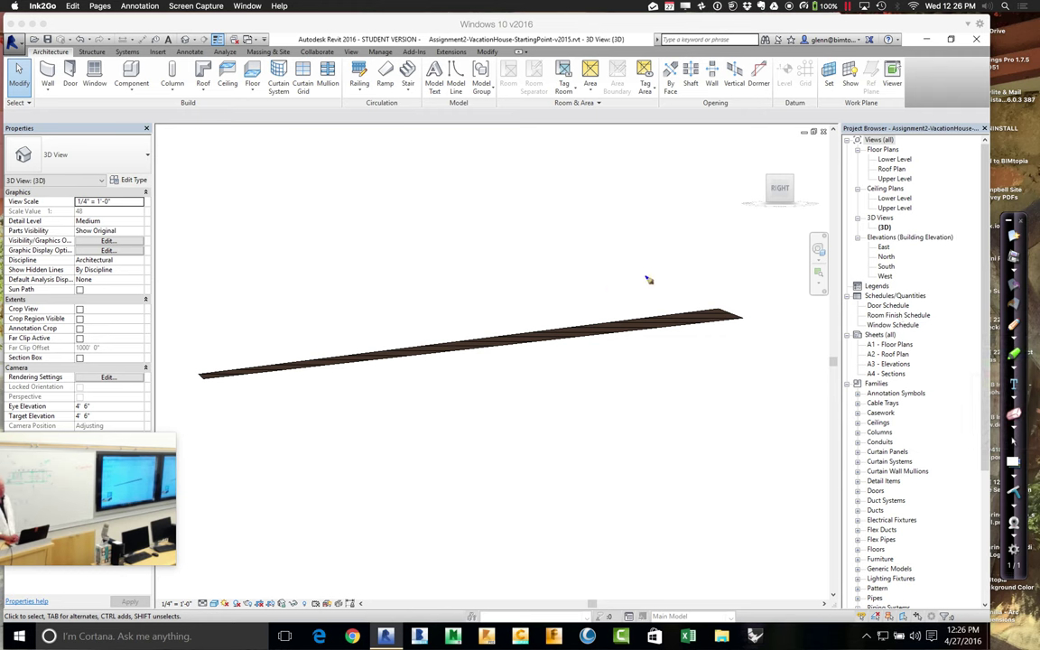
mouse_move(564, 293)
left_mouse_down()
mouse_move(683, 283)
mouse_move(734, 289)
mouse_move(734, 234)
mouse_move(561, 229)
mouse_move(564, 296)
left_mouse_up()
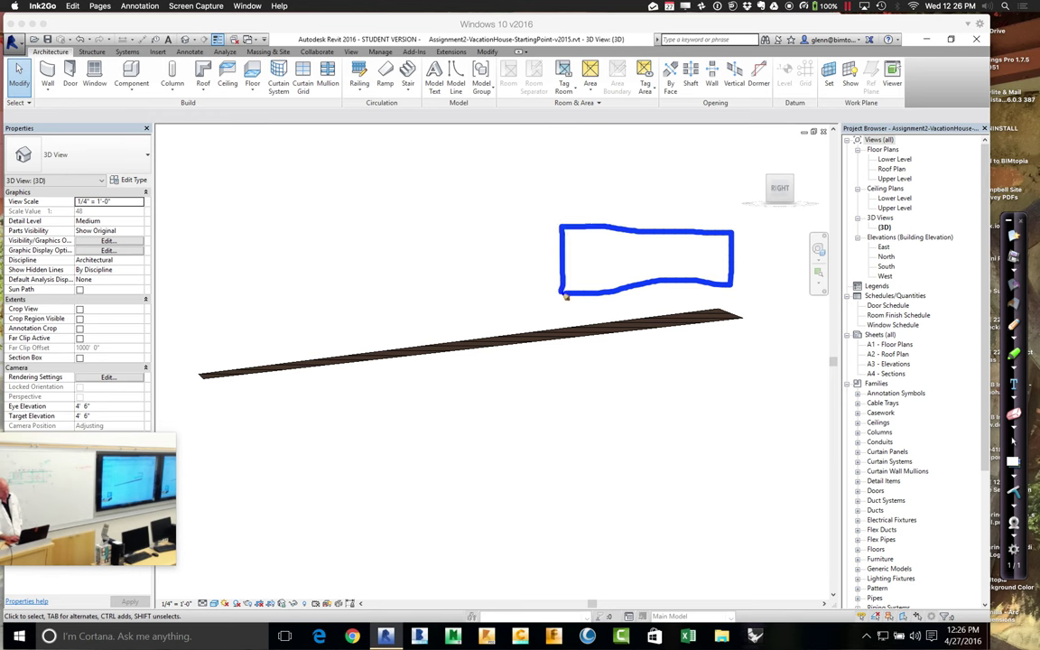
- Draw five green support posts from the house outline down to the slope and clear all the ink
left_click(1013, 366)
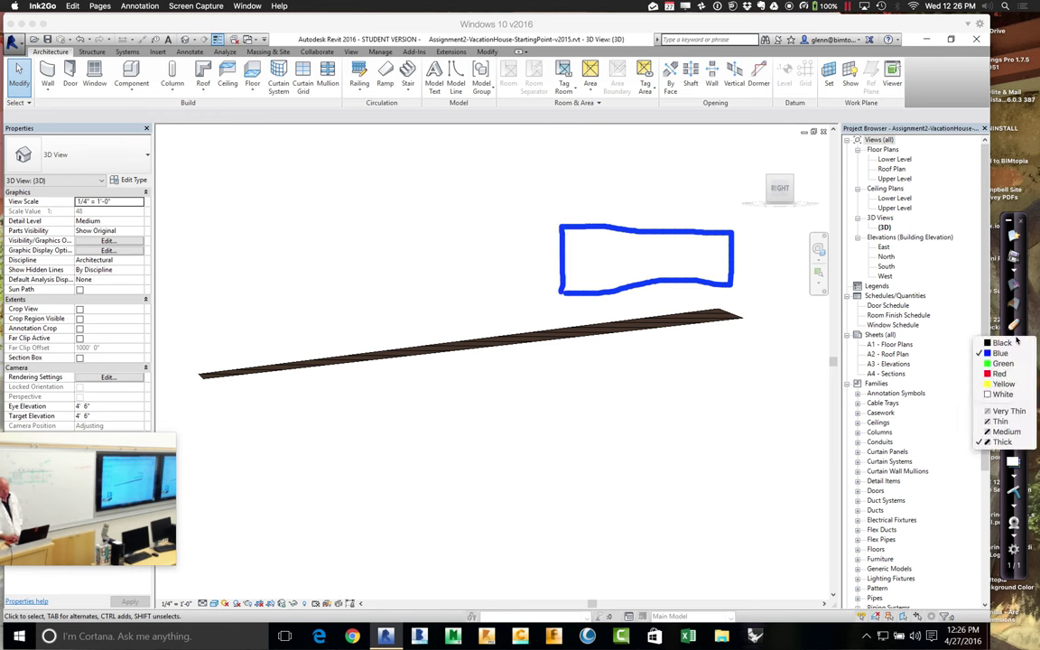
left_click(1003, 364)
left_click_drag(571, 298, 573, 334)
left_click_drag(608, 292, 608, 325)
left_click_drag(640, 286, 647, 321)
mouse_move(687, 282)
left_mouse_down()
mouse_move(687, 321)
mouse_move(732, 323)
left_mouse_up()
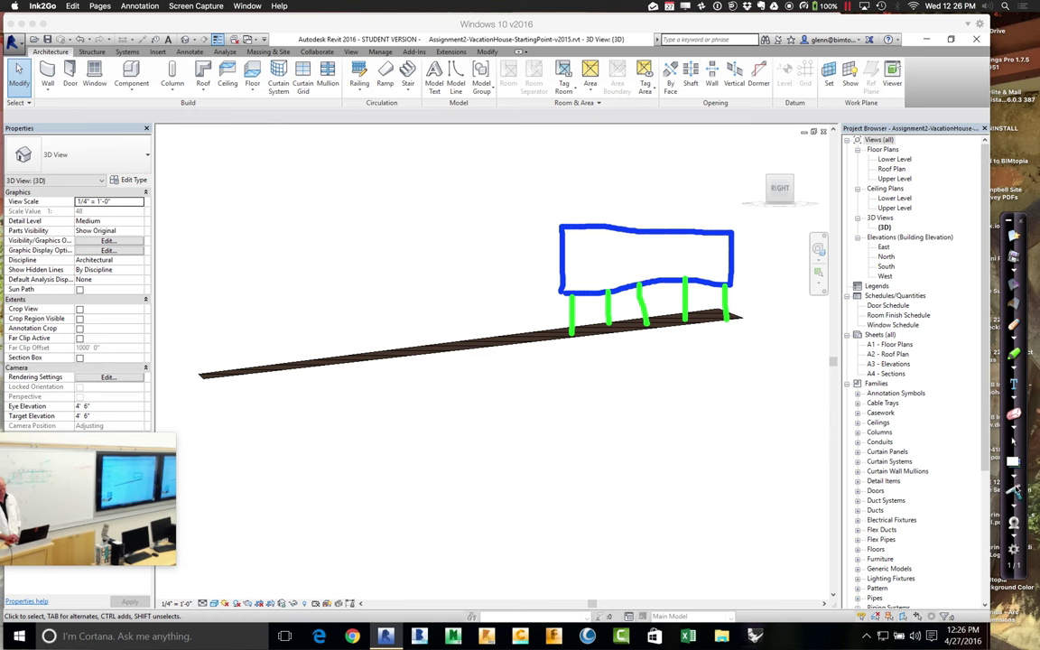
left_click(1016, 491)
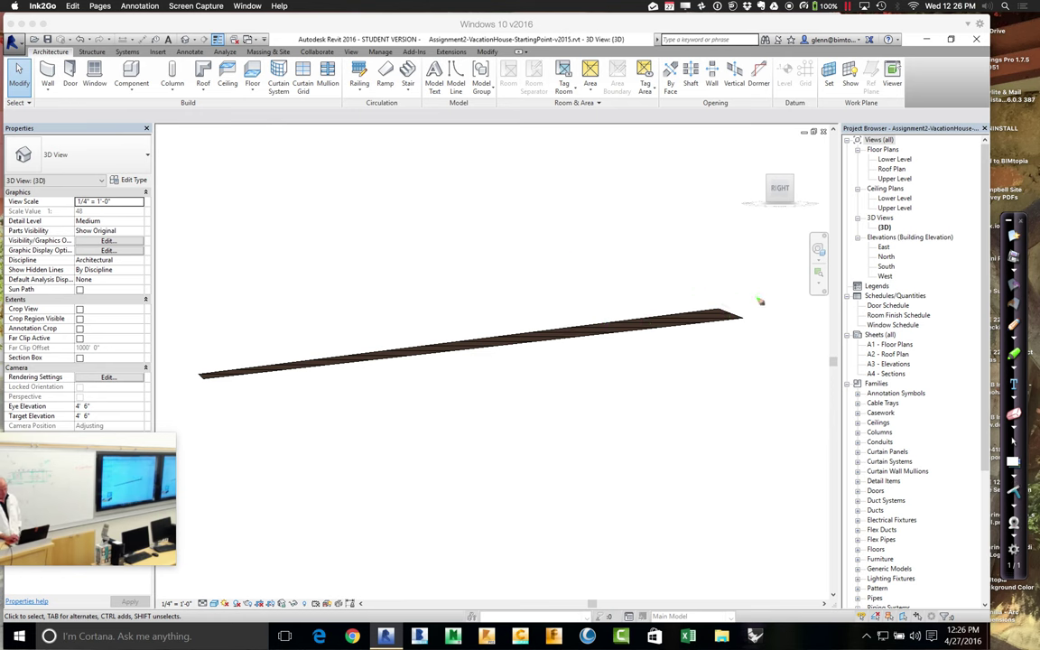
- Sketch a green house on short posts near the top of the slope, extend its floor line uphill and clear the ink
mouse_move(555, 269)
left_mouse_down()
mouse_move(558, 316)
mouse_move(696, 314)
mouse_move(696, 281)
mouse_move(560, 276)
left_mouse_up()
left_click_drag(559, 327, 614, 335)
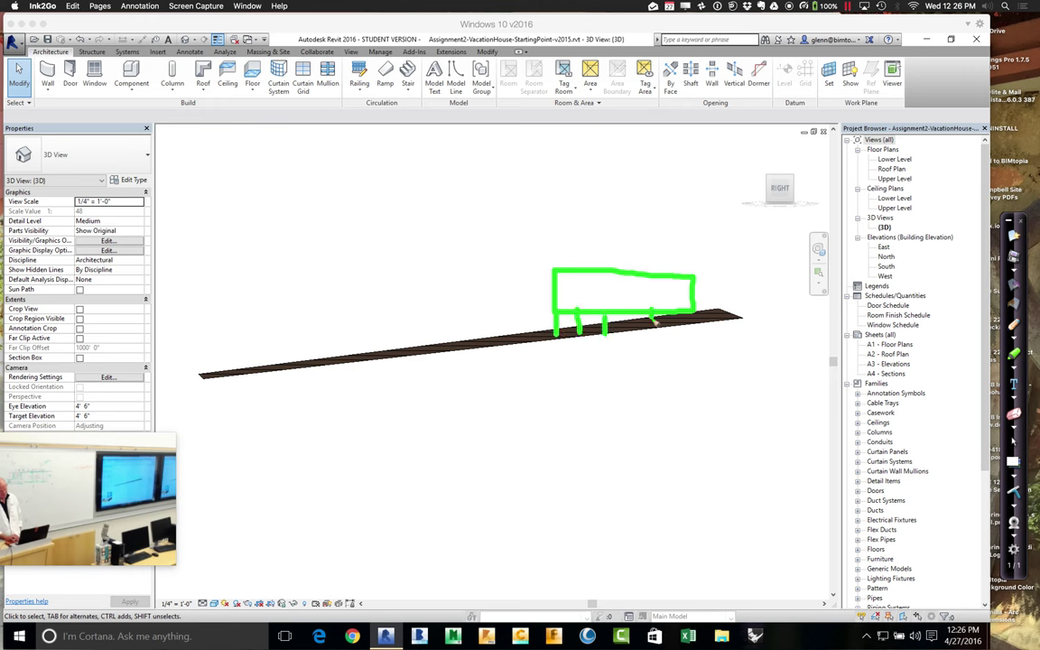
left_click_drag(698, 316, 718, 317)
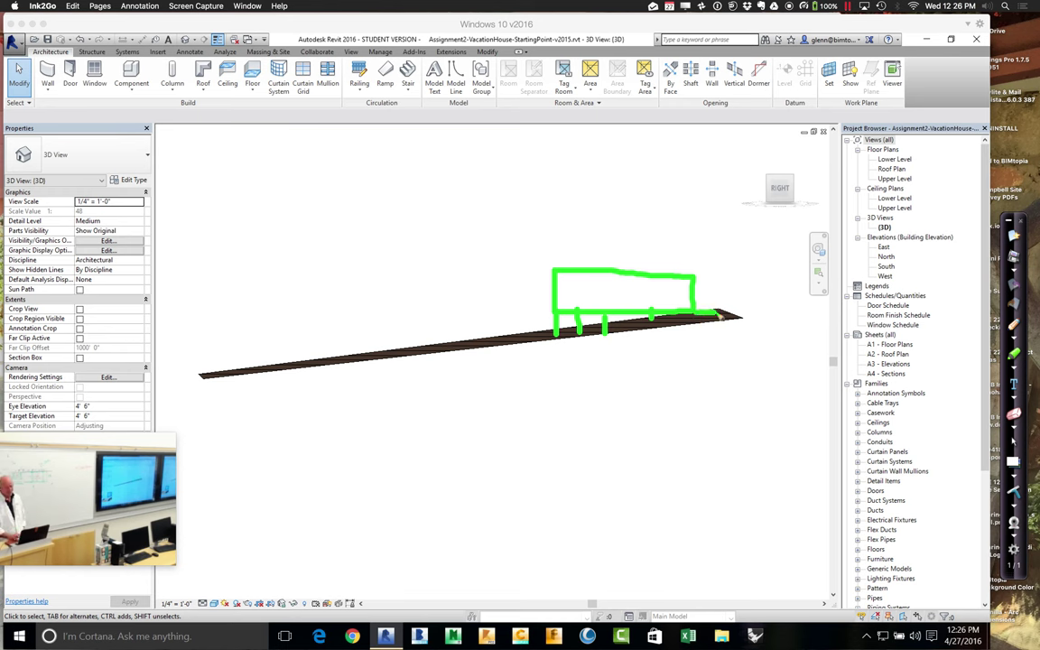
left_click(1016, 493)
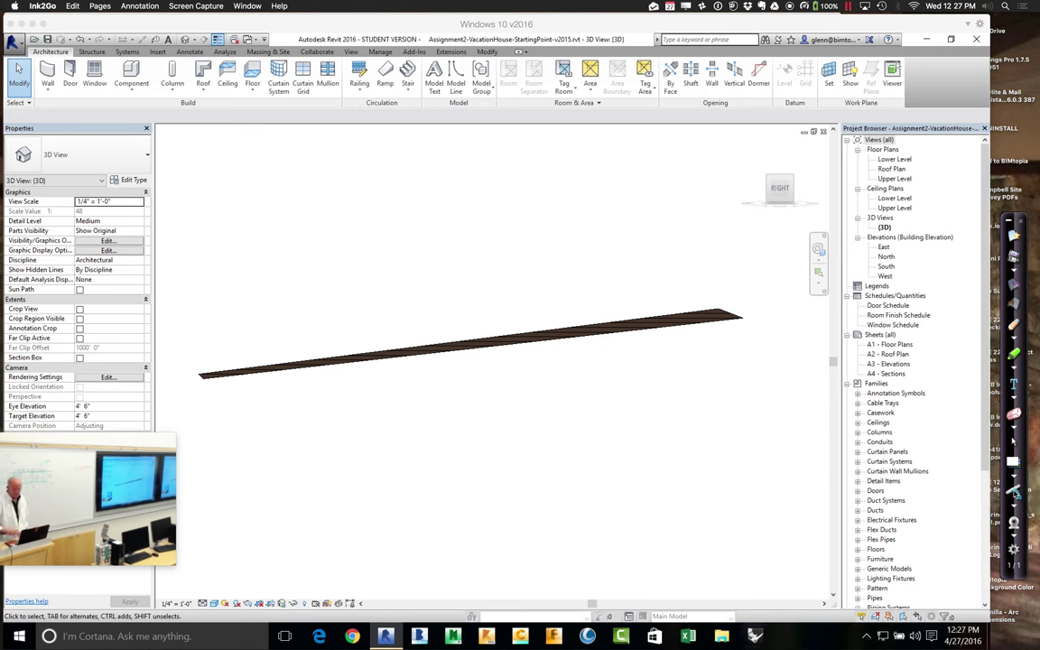
- Sketch a black excavated pad with a retaining wall in the middle of the slope and a green lower-level box on it
left_click(1014, 342)
left_click(1002, 363)
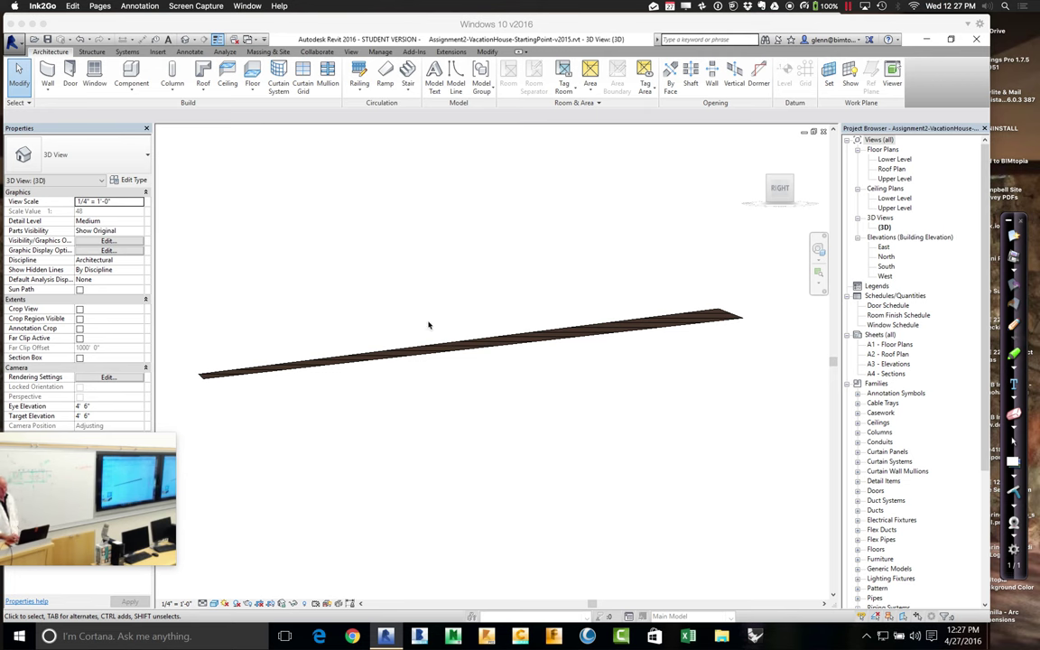
mouse_move(316, 369)
left_mouse_down()
mouse_move(542, 367)
mouse_move(537, 325)
mouse_move(539, 364)
mouse_move(521, 370)
mouse_move(415, 379)
mouse_move(361, 371)
mouse_move(556, 362)
left_mouse_up()
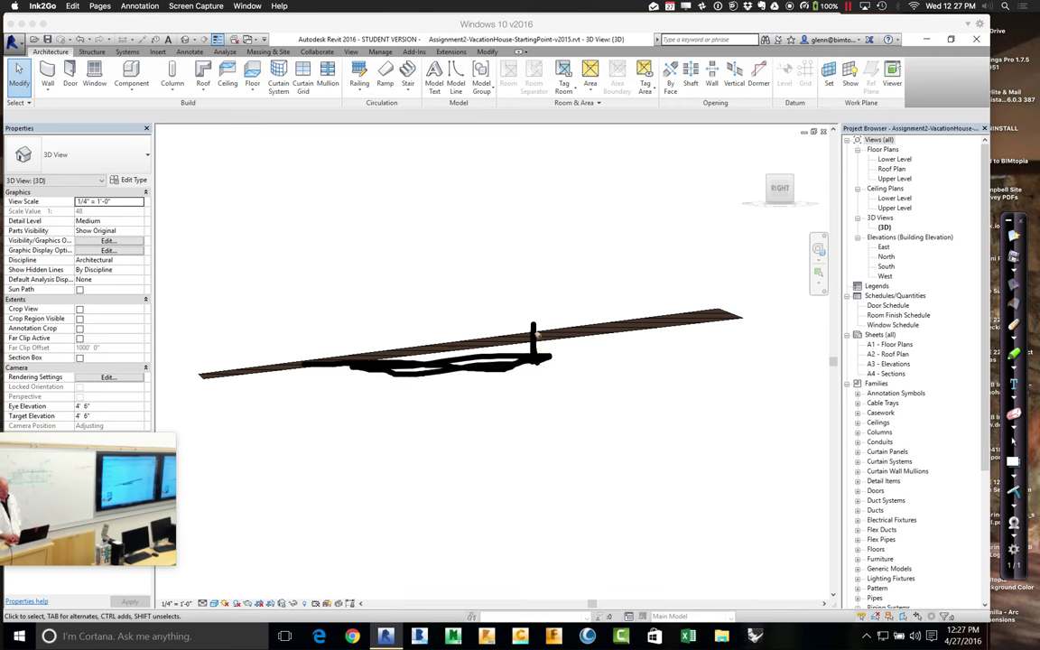
left_click(1015, 339)
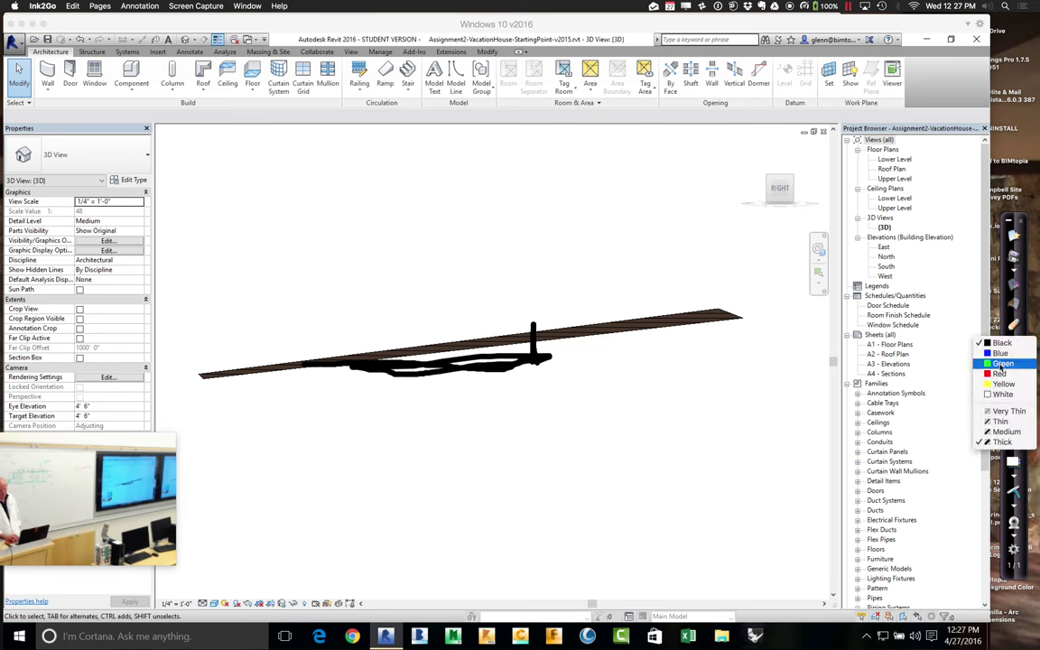
left_click(998, 364)
mouse_move(532, 360)
left_mouse_down()
mouse_move(529, 321)
mouse_move(340, 325)
mouse_move(344, 362)
mouse_move(531, 361)
left_mouse_up()
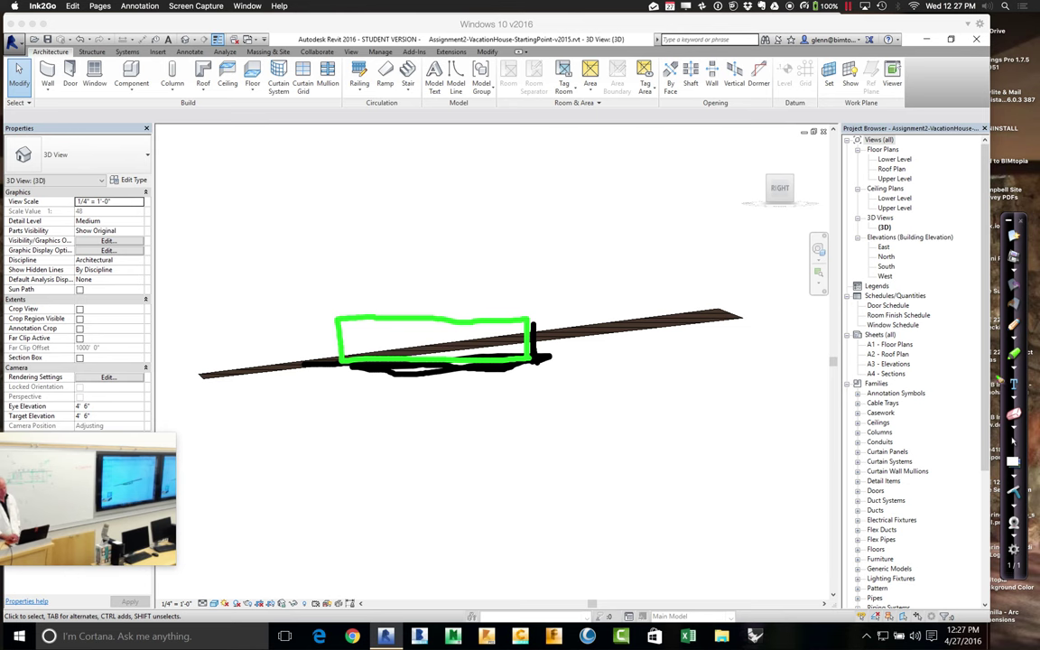
- Sketch a red terrace extending downhill from the floor of the green lower level
left_click(1016, 341)
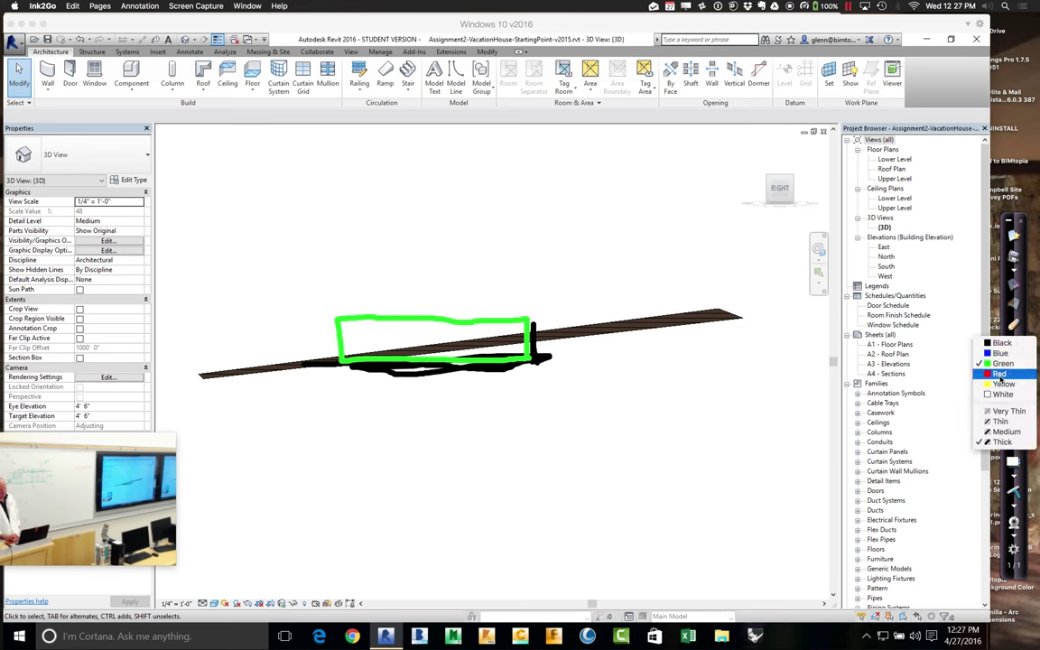
left_click(1000, 374)
mouse_move(341, 366)
left_mouse_down()
mouse_move(262, 355)
mouse_move(266, 378)
mouse_move(273, 361)
left_mouse_up()
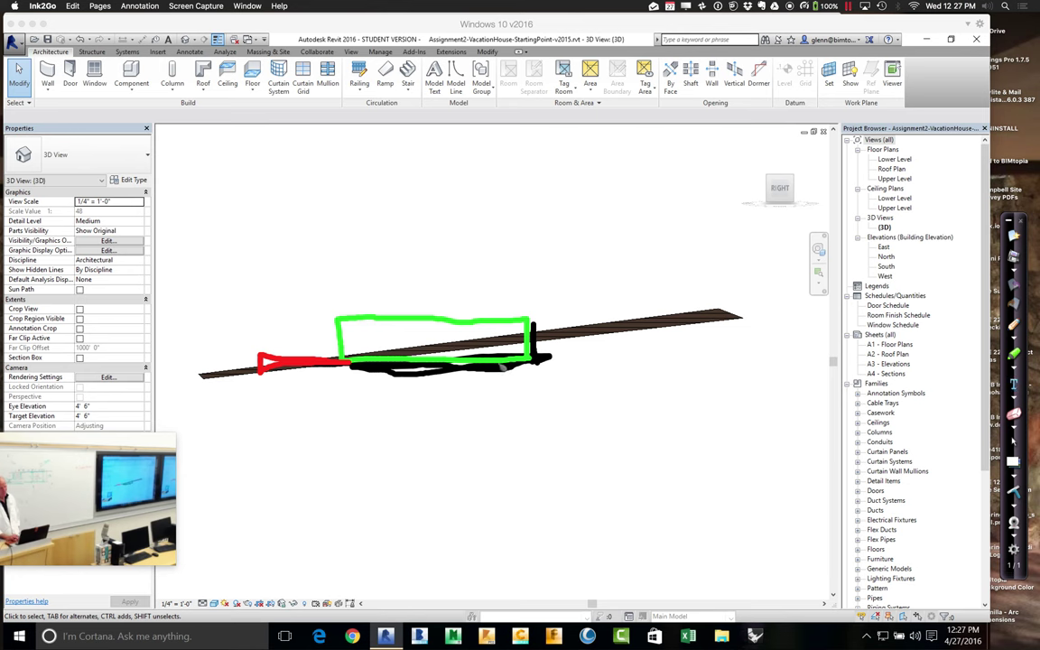
- Sketch a green upper floor on top of the lower level and a blue balcony projecting from its downhill side
left_click(1013, 357)
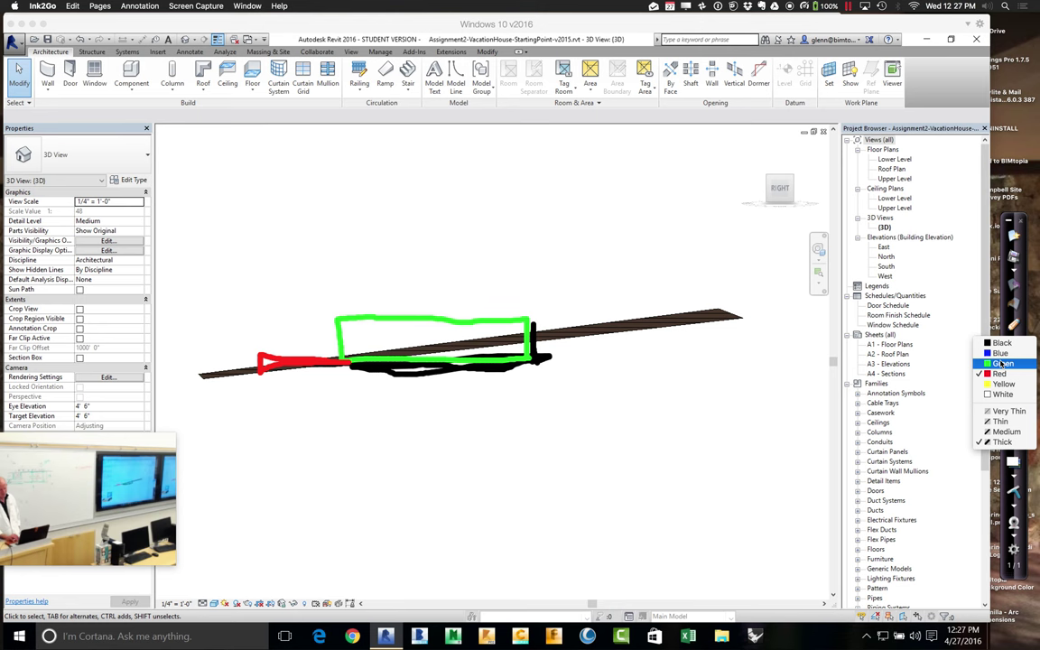
left_click(1005, 354)
mouse_move(338, 317)
left_mouse_down()
mouse_move(340, 274)
mouse_move(378, 269)
mouse_move(537, 273)
mouse_move(534, 326)
left_mouse_up()
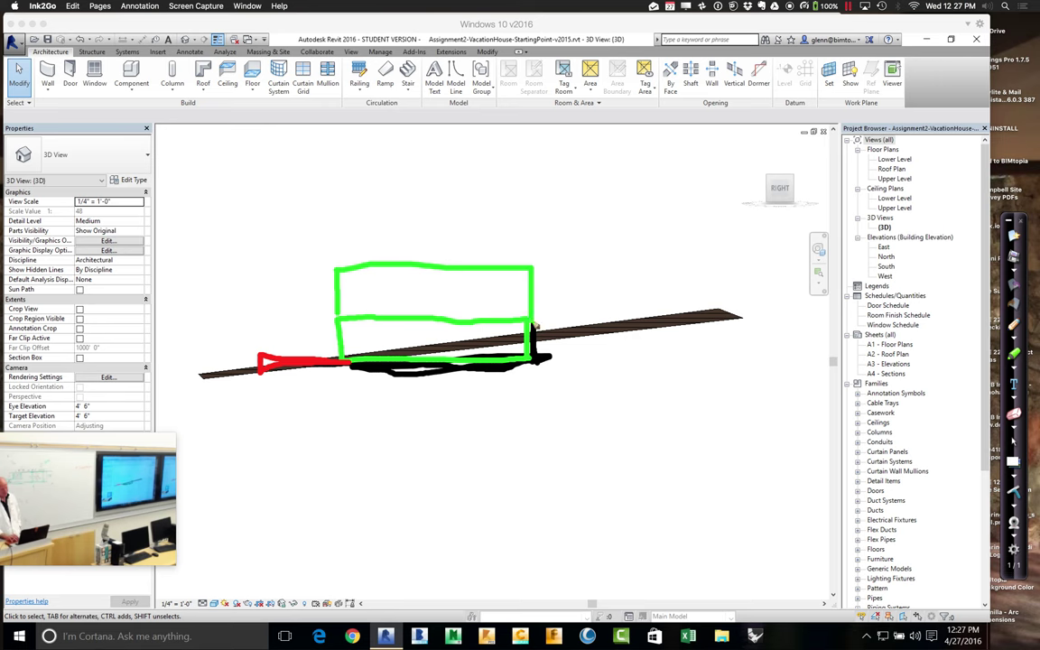
left_click(1012, 341)
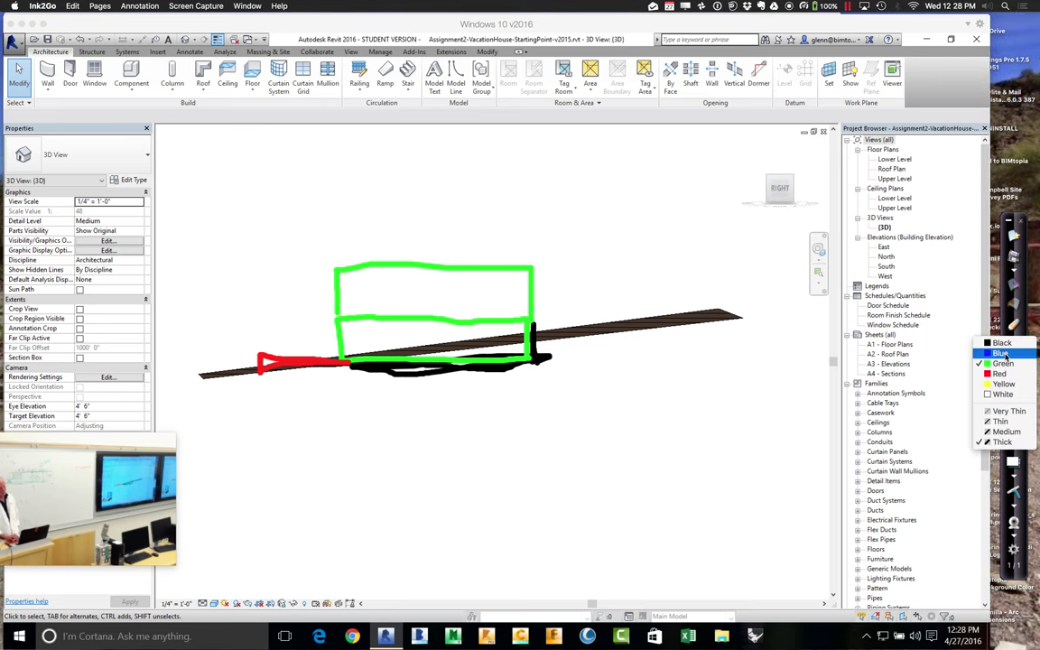
left_click(1002, 363)
mouse_move(344, 321)
left_mouse_down()
mouse_move(298, 325)
mouse_move(292, 311)
mouse_move(294, 322)
mouse_move(335, 319)
left_mouse_up()
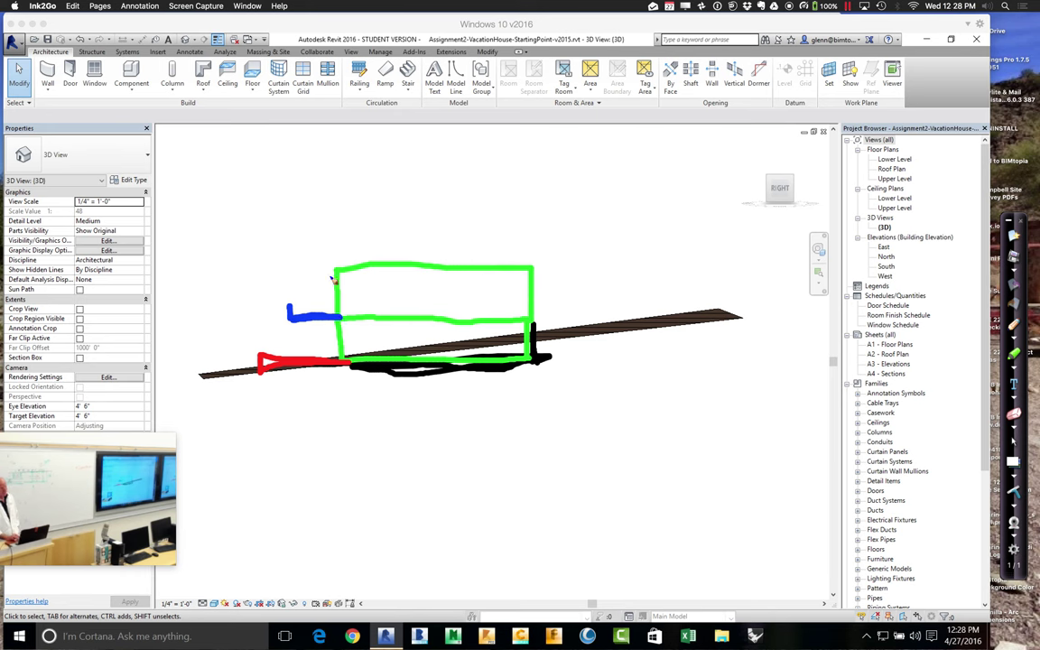
- Draw a blue gable roof over the upper floor, undo it and sketch a single-slope roof with a raised downhill wall and overhang
mouse_move(336, 271)
left_mouse_down()
mouse_move(445, 237)
mouse_move(540, 271)
left_mouse_up()
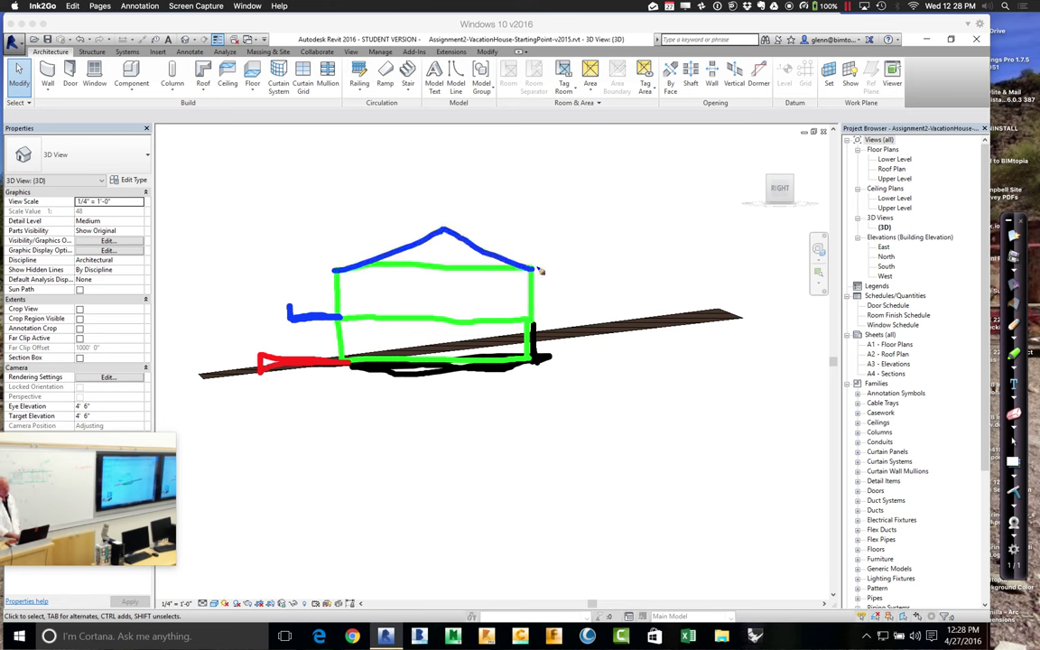
key("super+z")
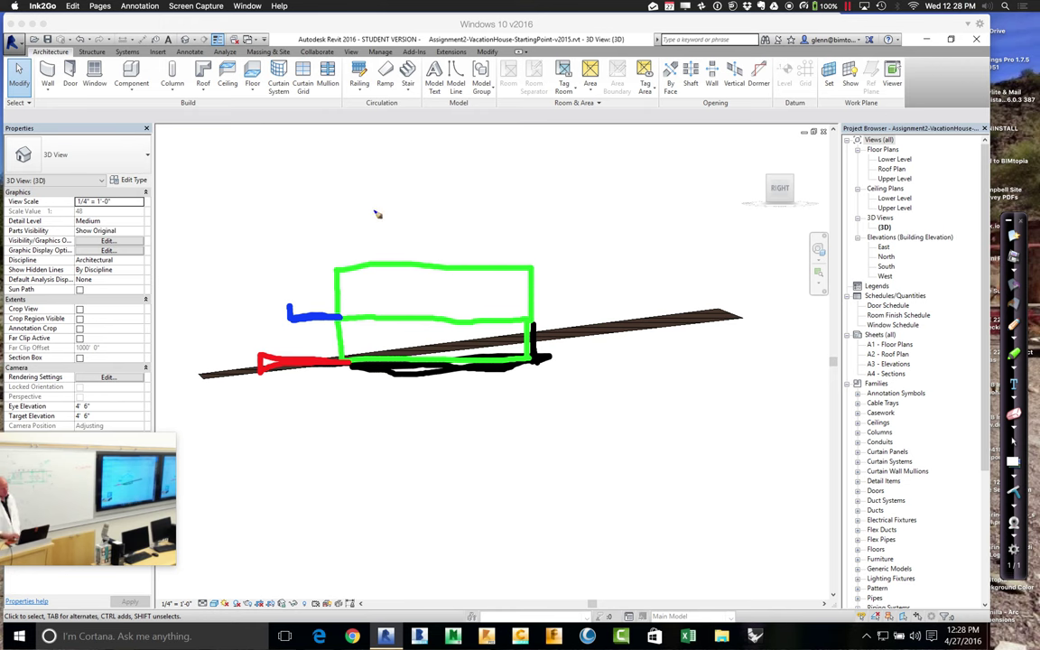
mouse_move(340, 220)
left_mouse_down()
mouse_move(476, 246)
mouse_move(549, 276)
left_mouse_up()
left_click_drag(340, 222, 339, 269)
left_click_drag(340, 219, 316, 211)
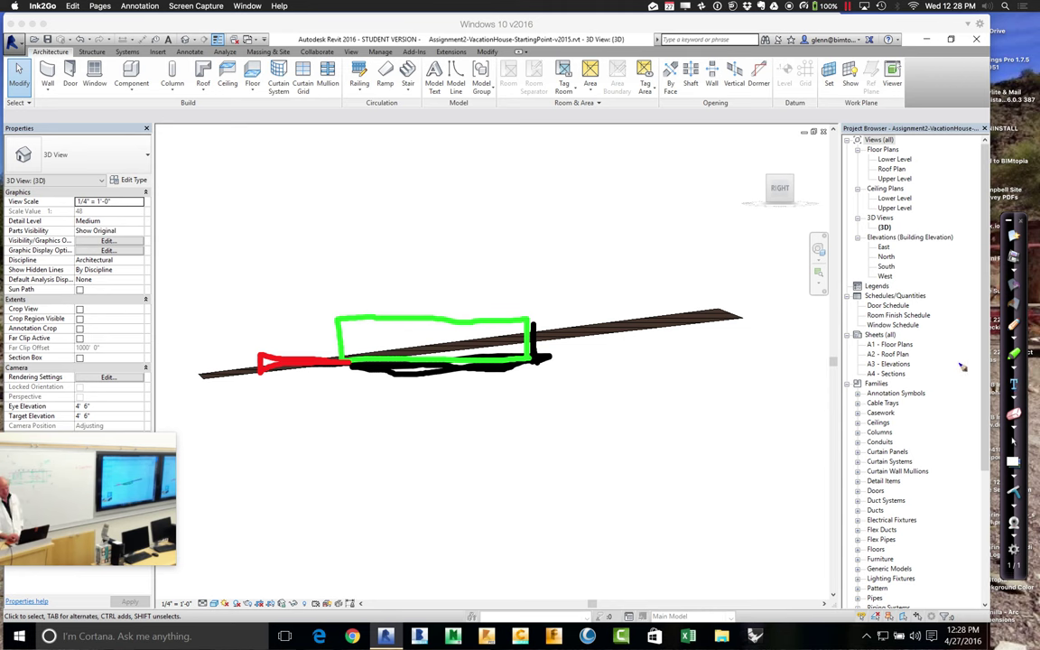
- Sketch a green upper floor shifted uphill so it overlaps the lower level and rests on the slope beyond the retaining wall
left_click(1015, 366)
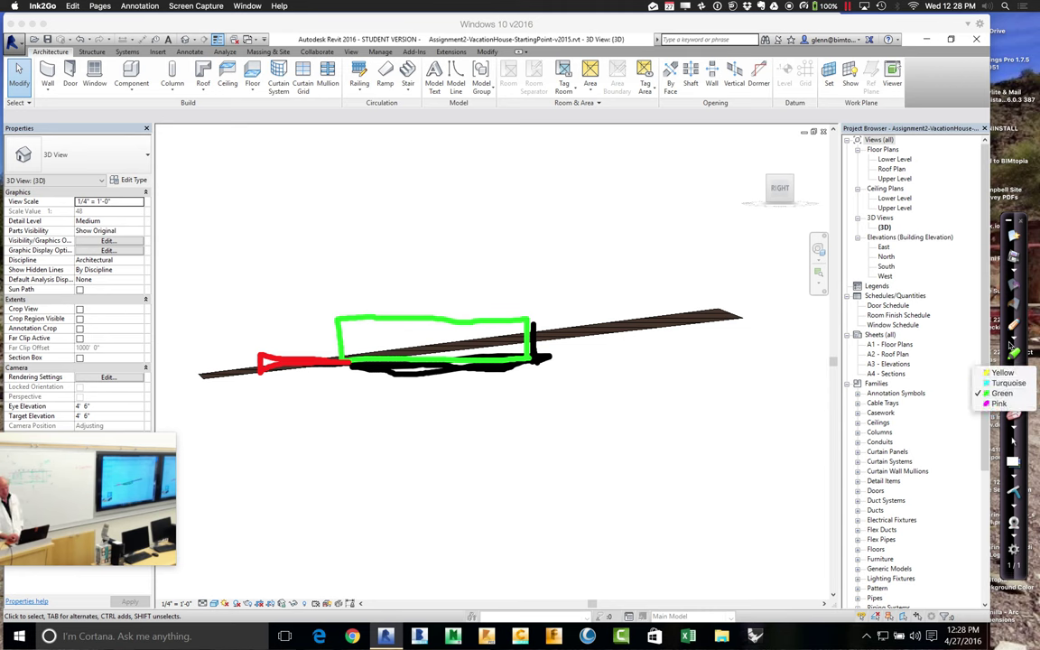
left_click(1015, 340)
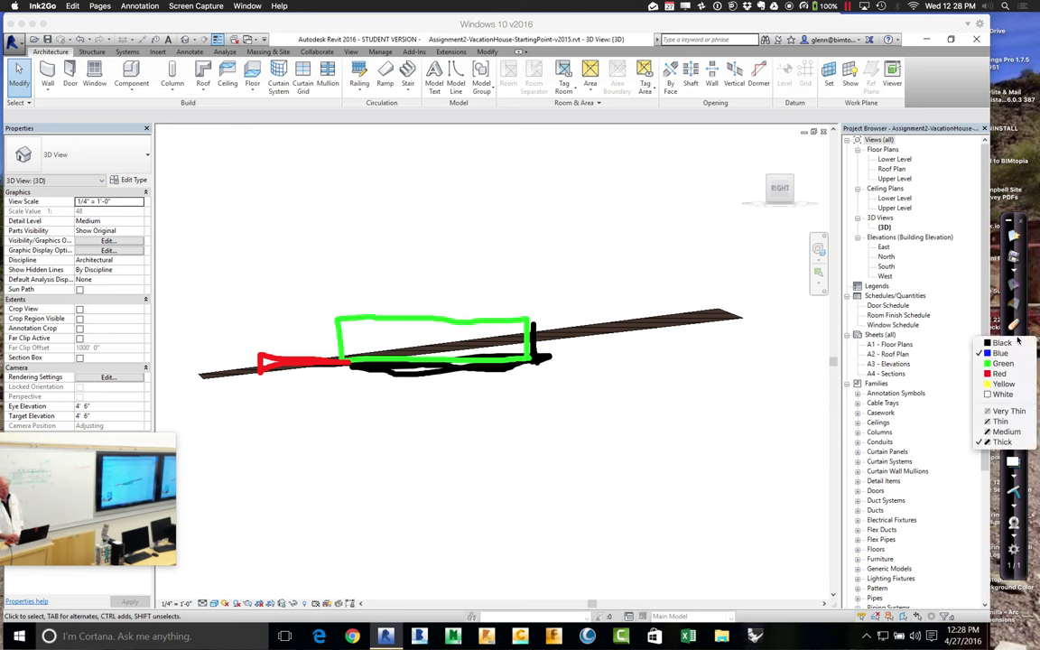
left_click_drag(416, 269, 417, 322)
mouse_move(415, 269)
left_mouse_down()
mouse_move(628, 292)
mouse_move(619, 329)
mouse_move(492, 323)
left_mouse_up()
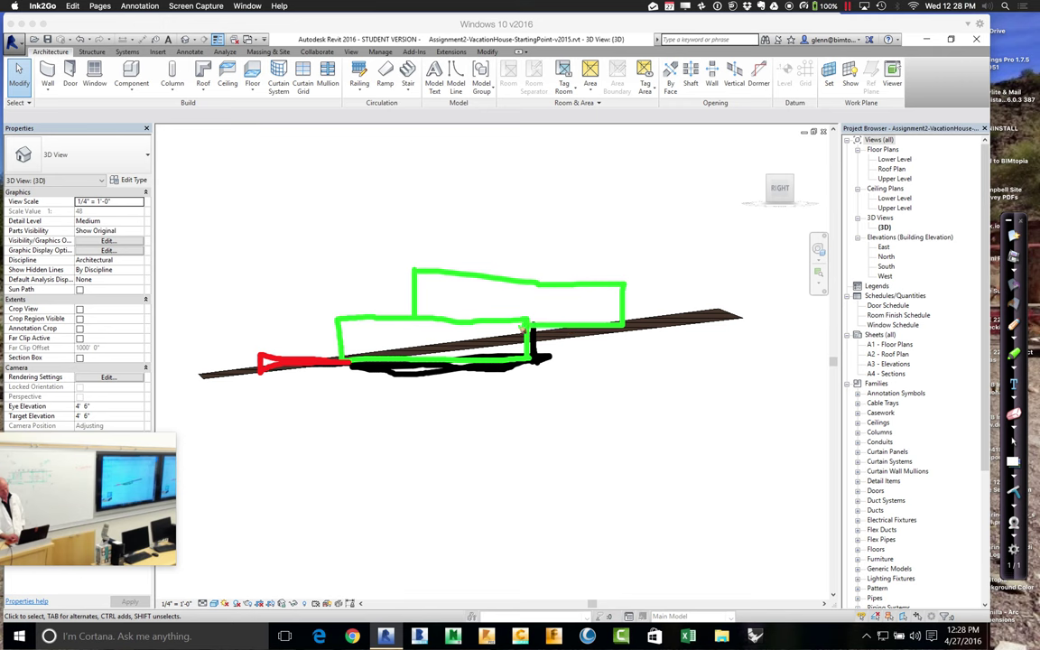
mouse_move(415, 270)
left_mouse_down()
mouse_move(615, 272)
mouse_move(622, 288)
left_mouse_up()
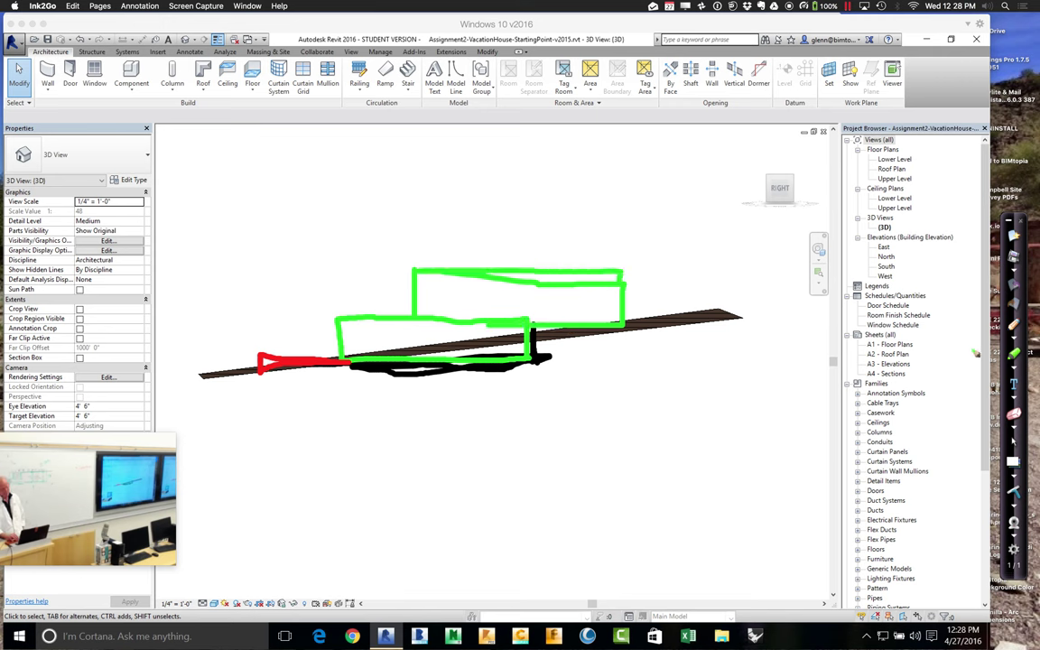
- Sketch a blue deck over the exposed lower-level roof and a blue single-slope roof with a raised downhill wall above the upper floor
left_click(1015, 341)
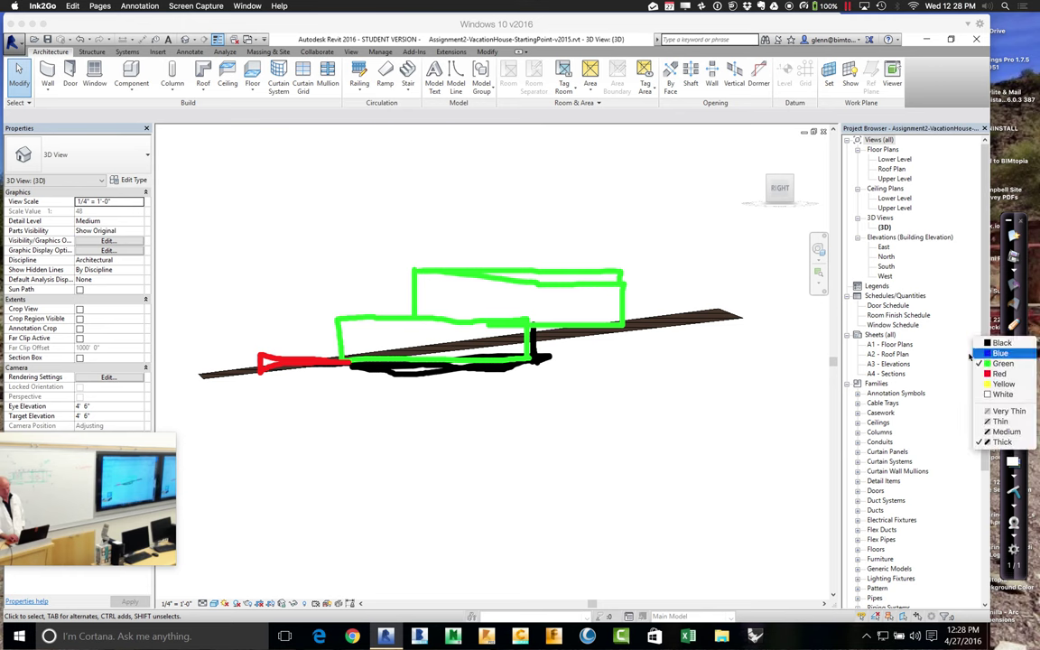
left_click(905, 360)
left_click_drag(413, 316, 330, 316)
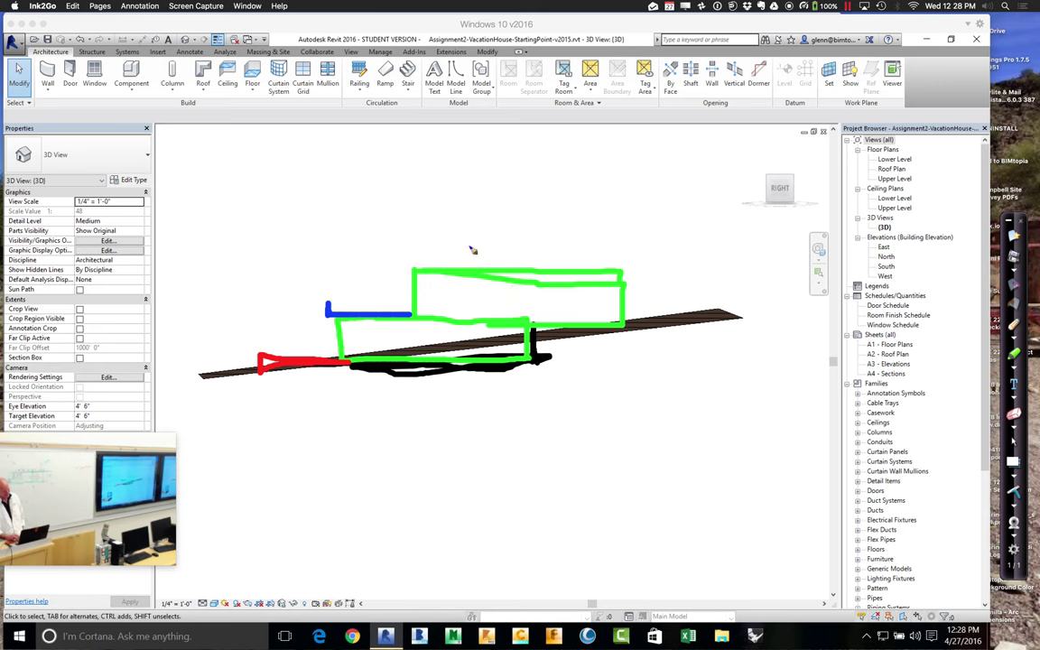
left_click_drag(421, 219, 632, 275)
left_click_drag(417, 217, 417, 268)
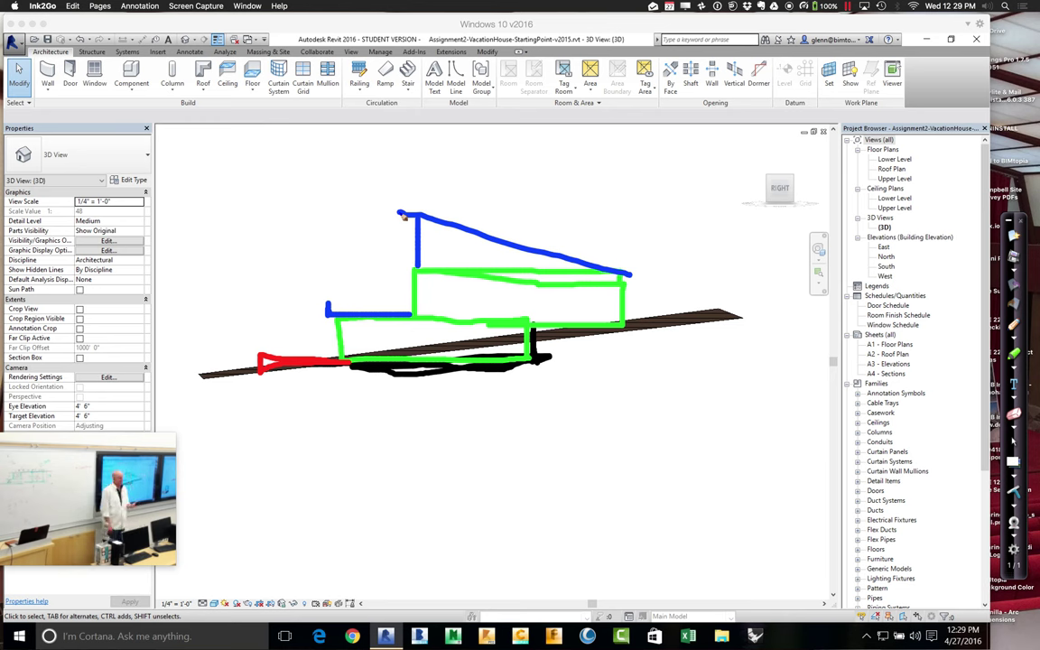
- Clear the ink sketches from the screen and open the Lower Level floor plan
left_click(1016, 488)
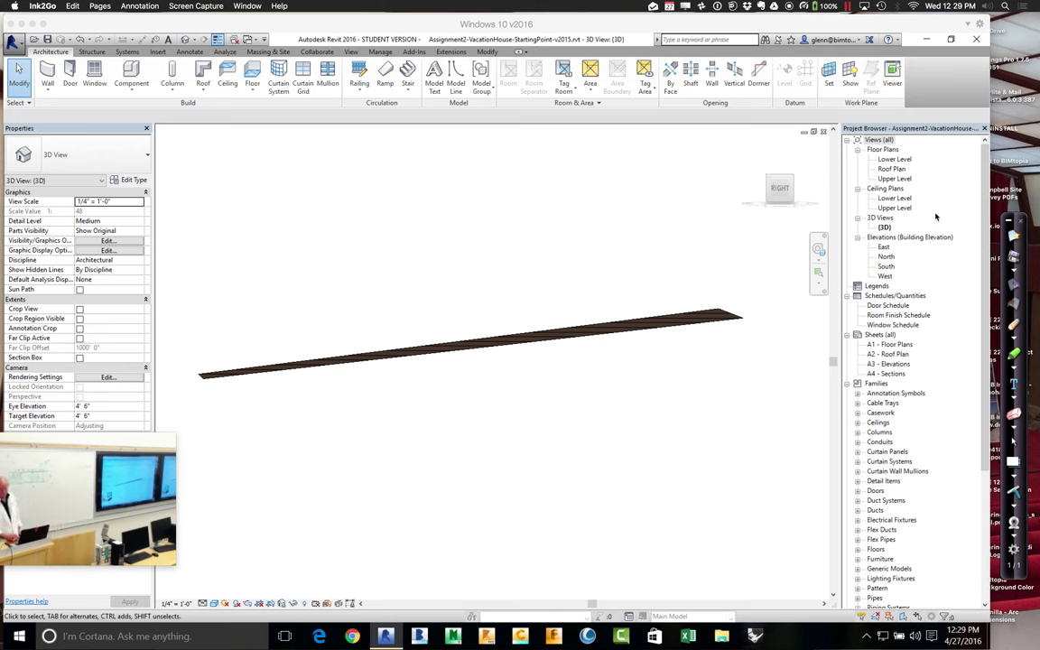
left_click(894, 160)
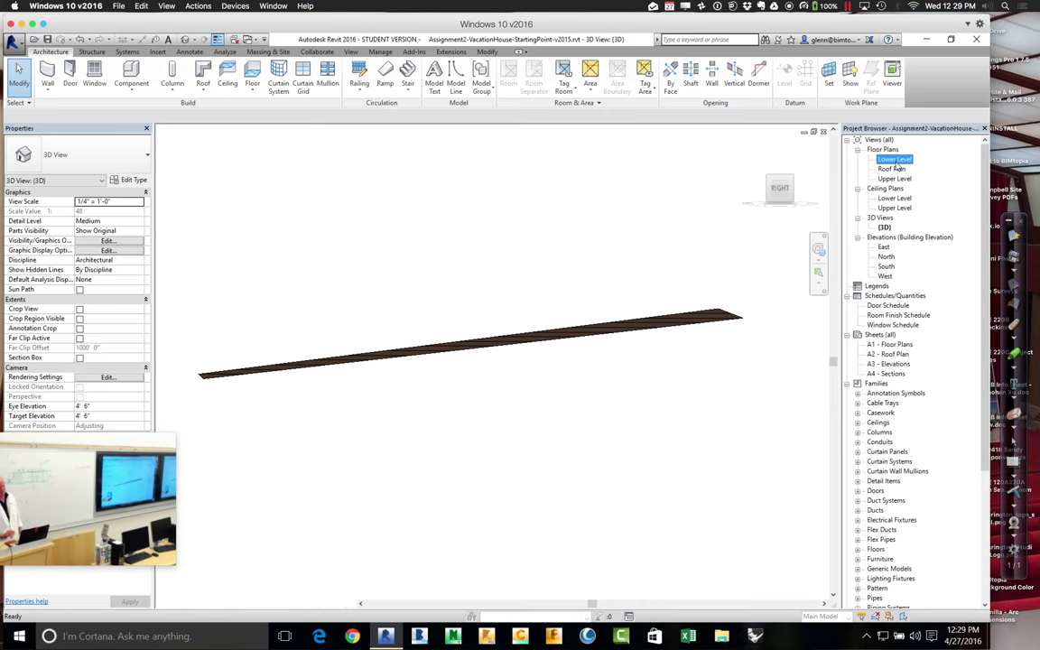
double_click(896, 161)
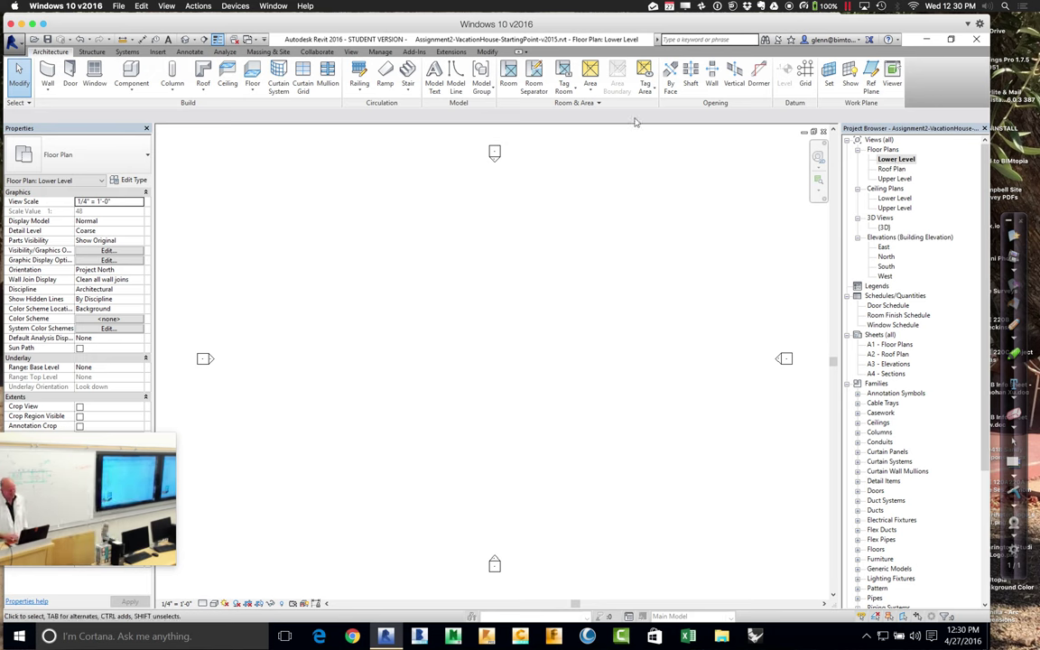
- Set up a new architectural wall with its top constraint up to Upper Level and its location line at Core Face: Exterior
left_click(48, 92)
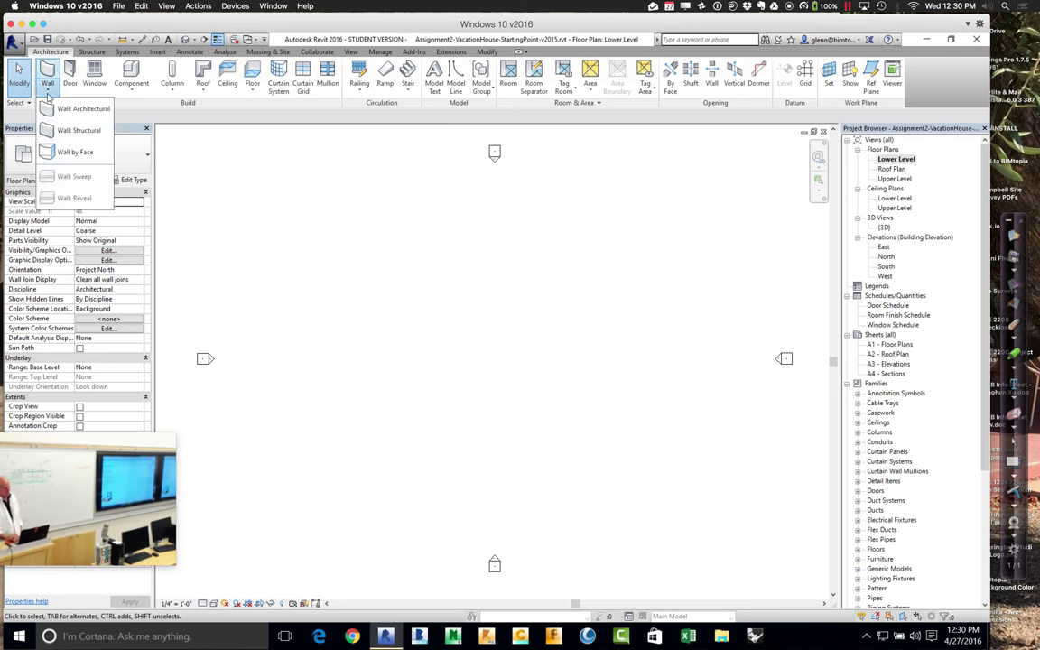
left_click(55, 108)
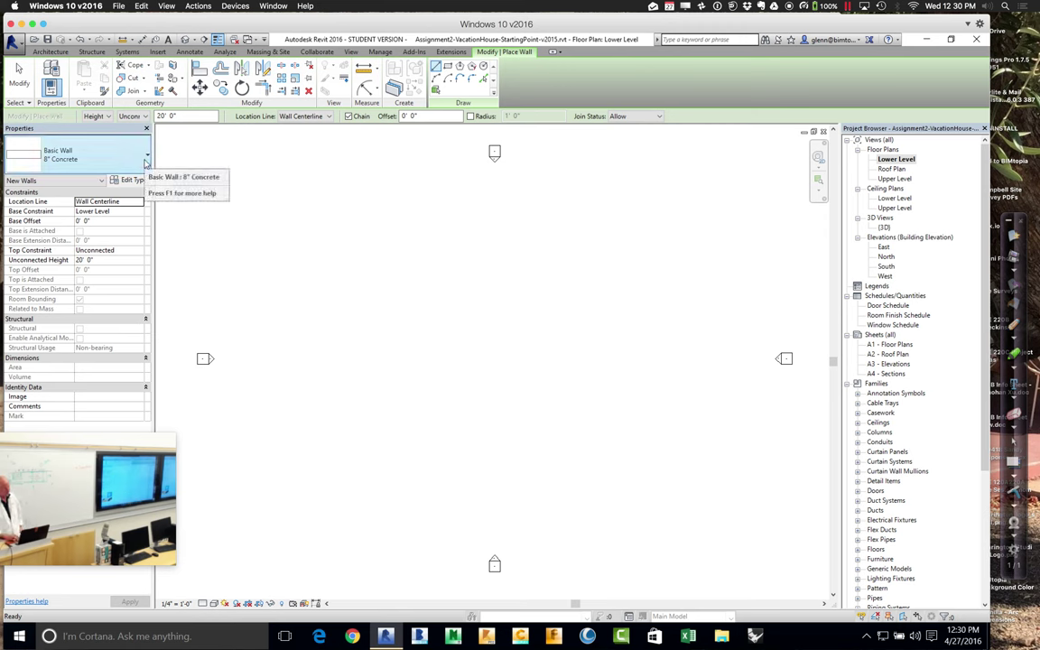
left_click(141, 251)
left_click(135, 276)
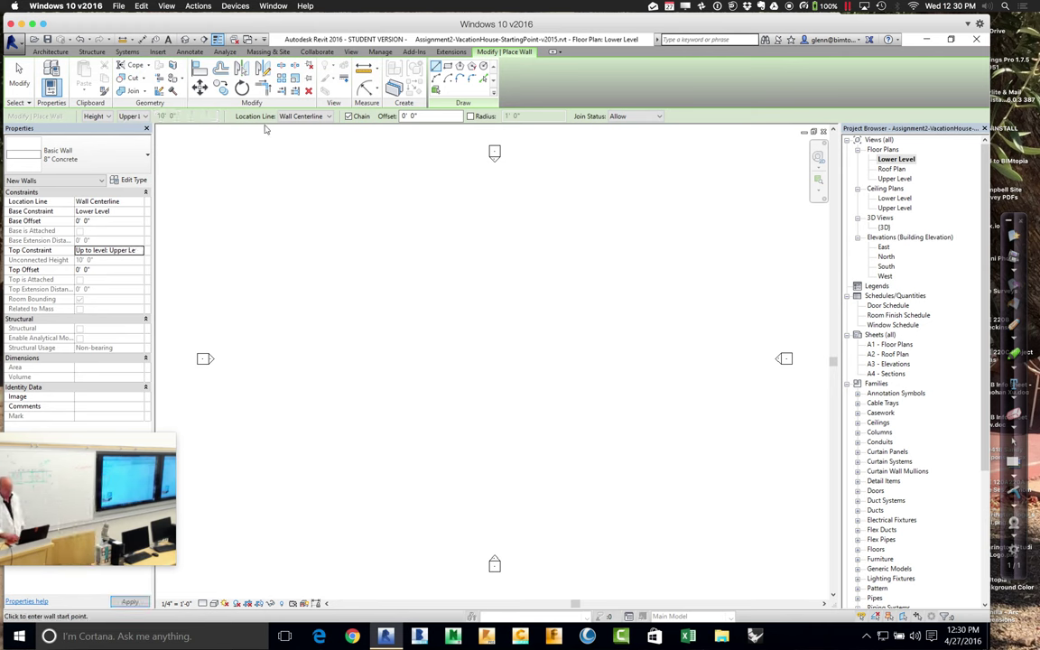
left_click(322, 118)
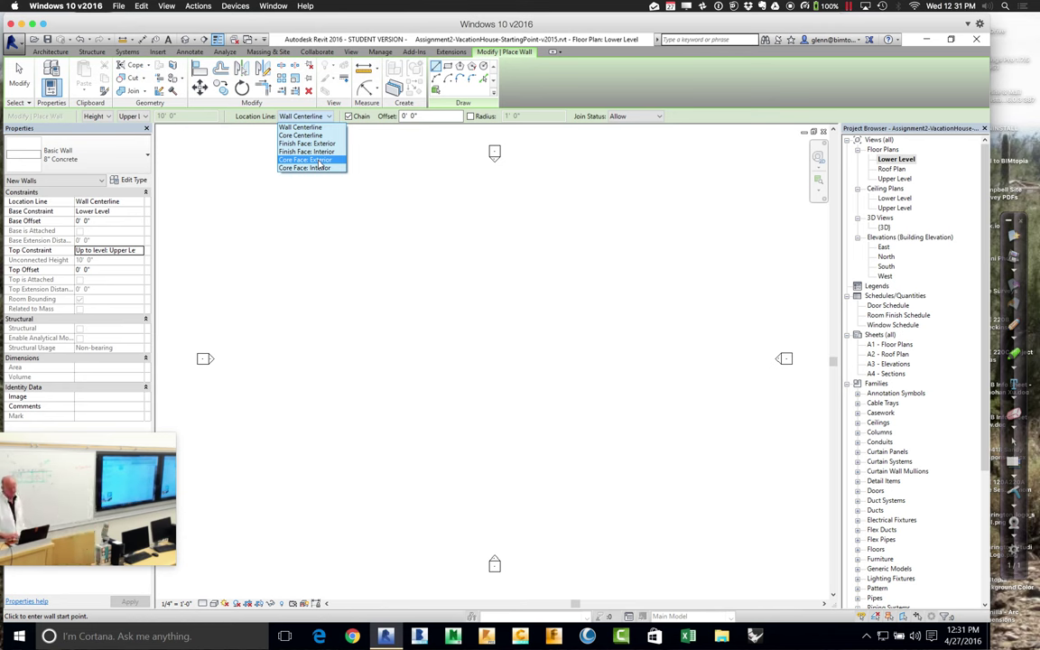
left_click(305, 159)
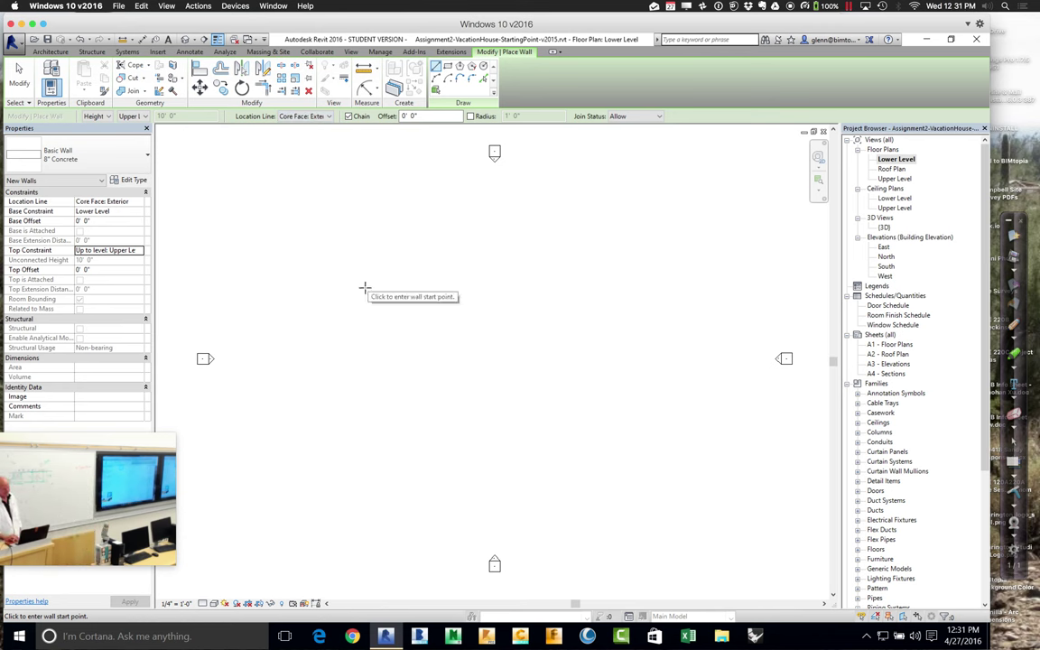
- Draw a closed L-shaped loop of 8" Concrete walls, 23'-6" and 37'-6" on the west and east sides, with a 21'-6" by 14'-0" southwest notch
left_click(342, 400)
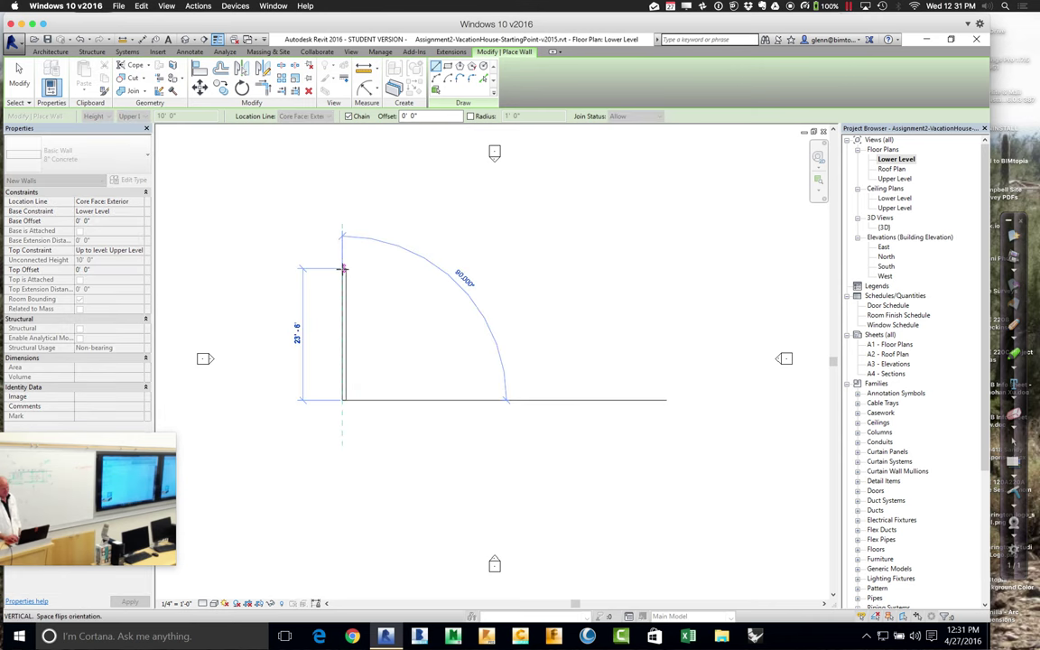
left_click(342, 268)
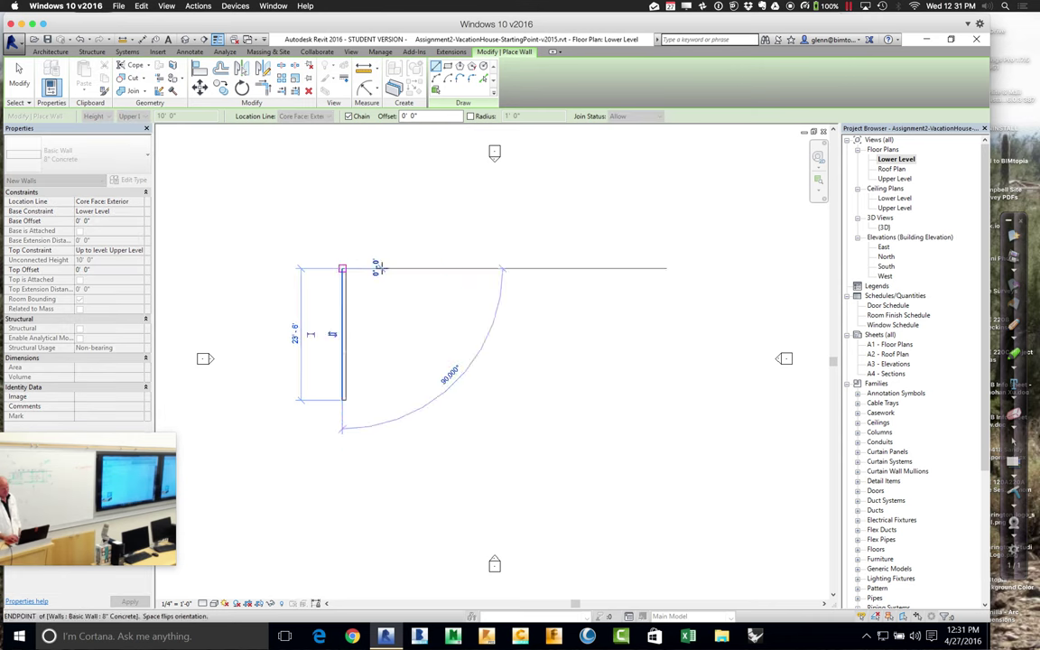
left_click(606, 268)
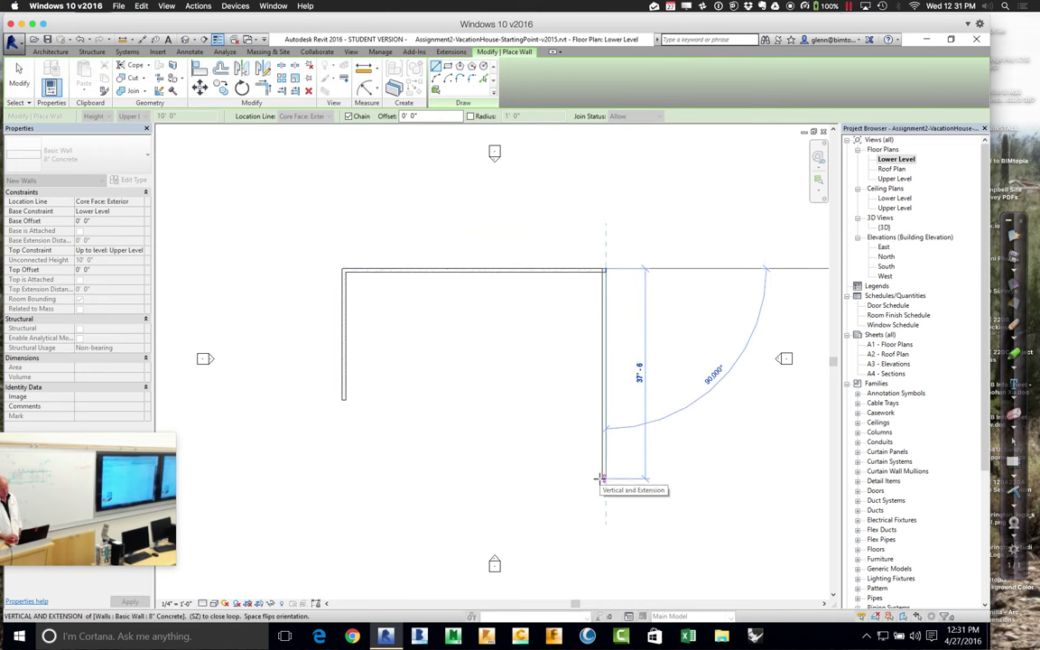
left_click(497, 473)
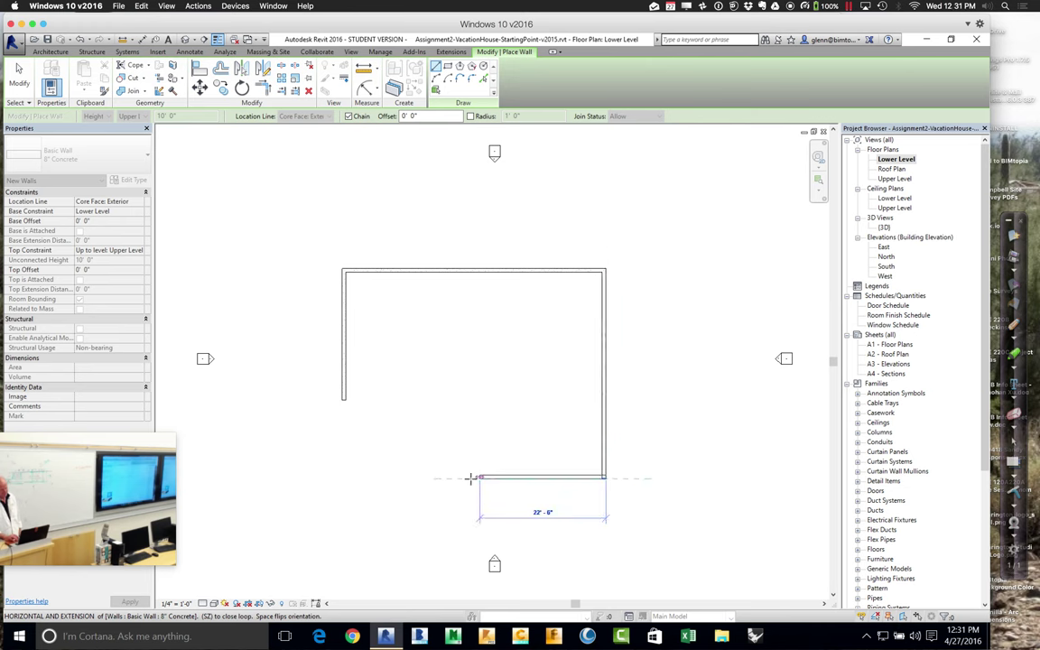
left_click(463, 442)
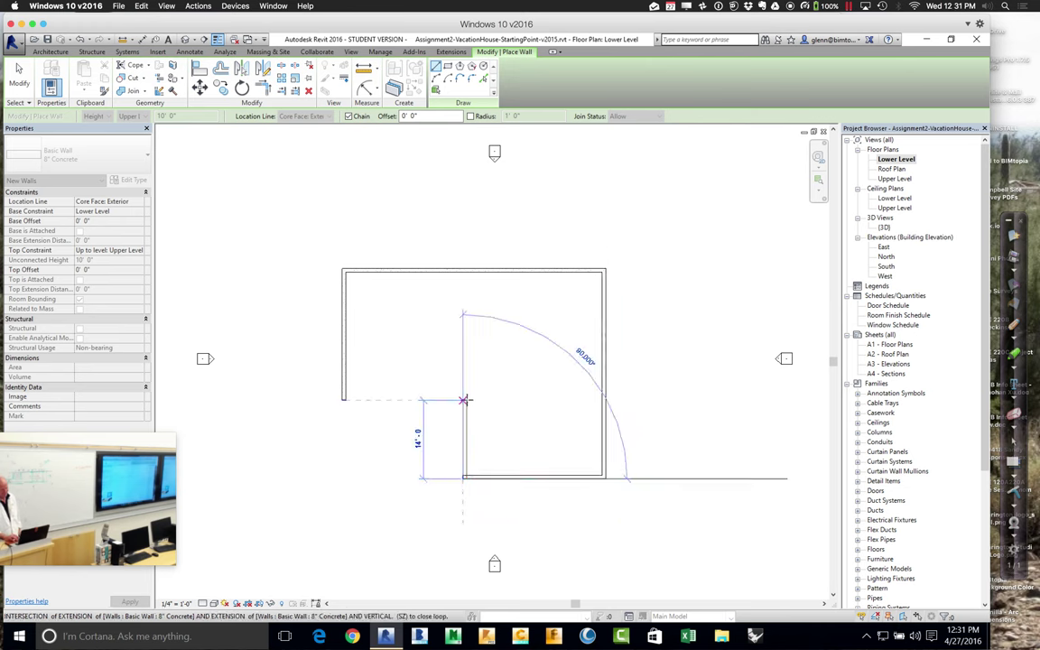
left_click(417, 398)
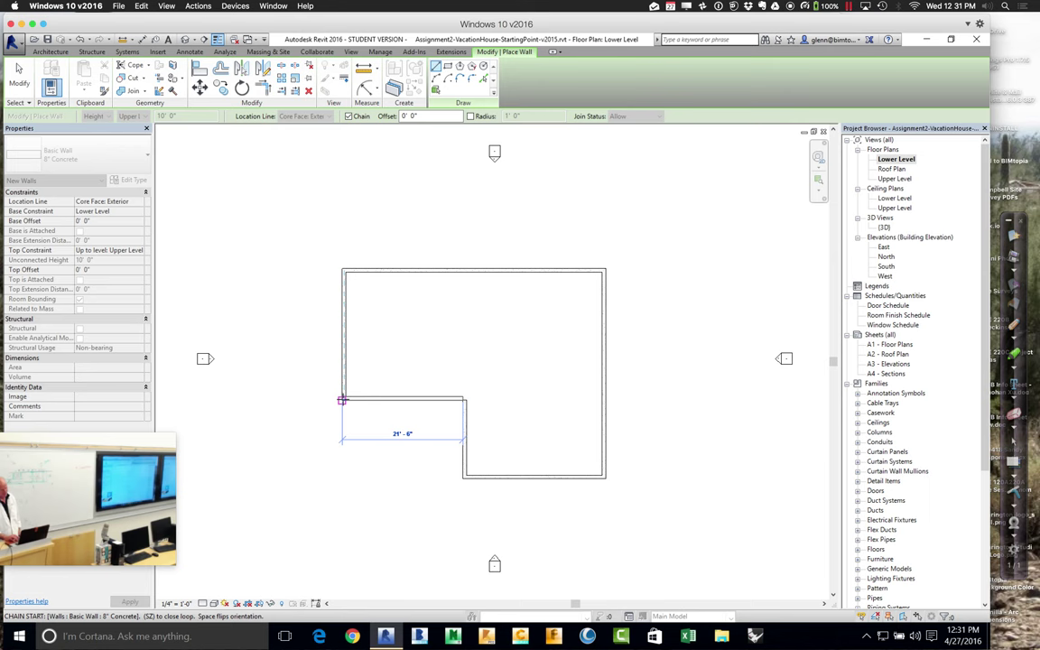
left_click(342, 400)
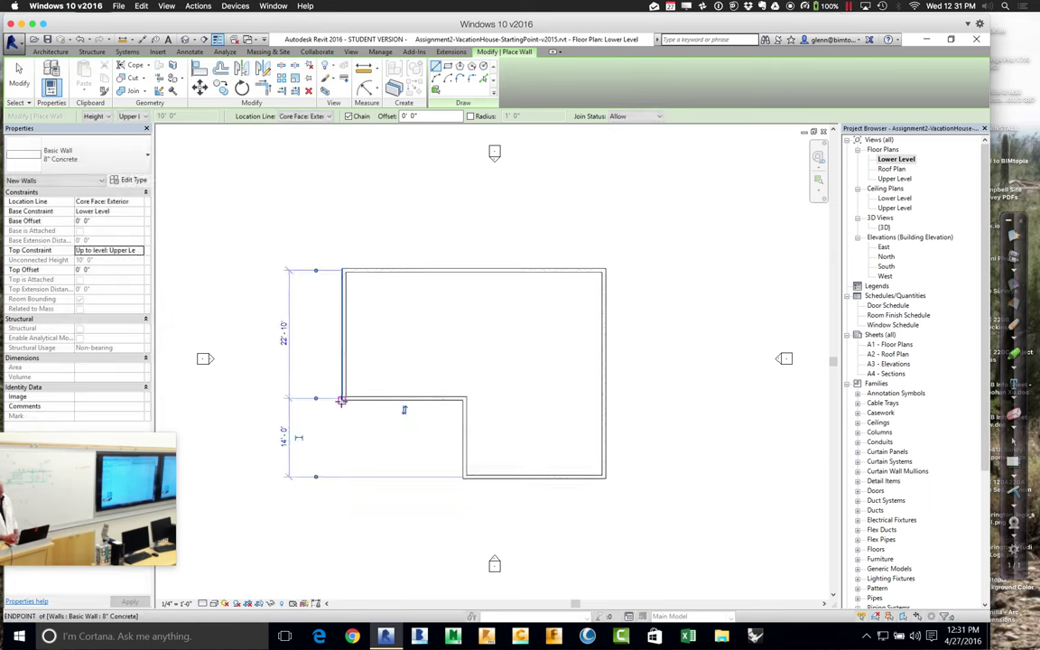
left_click(27, 81)
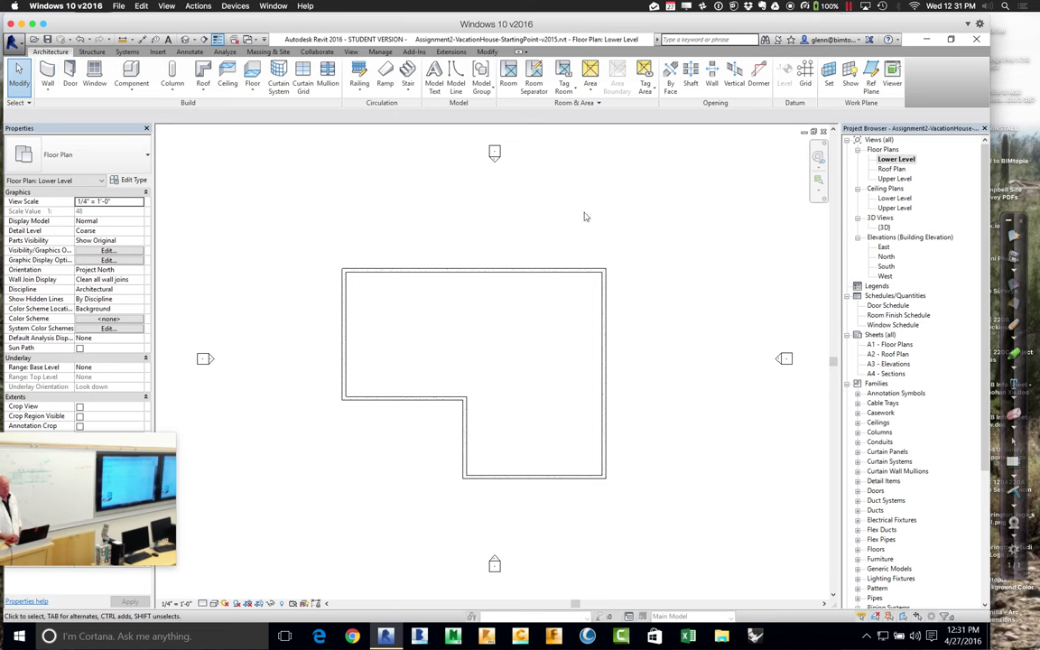
- Inspect the new walls against the sloped site from an angled view in the 3D view
double_click(884, 228)
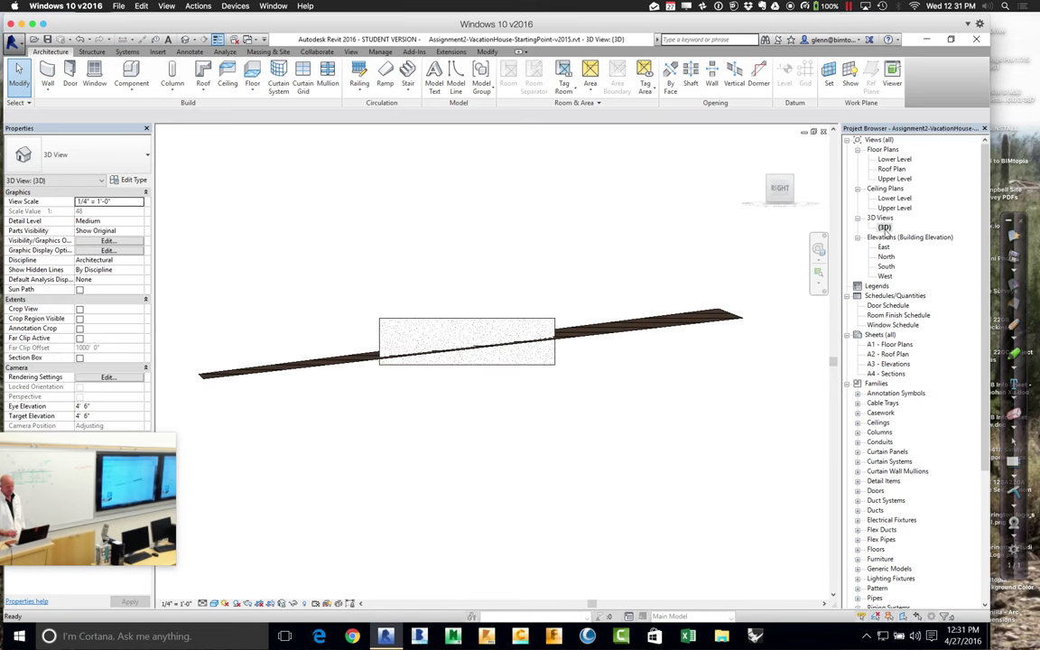
left_click(768, 181)
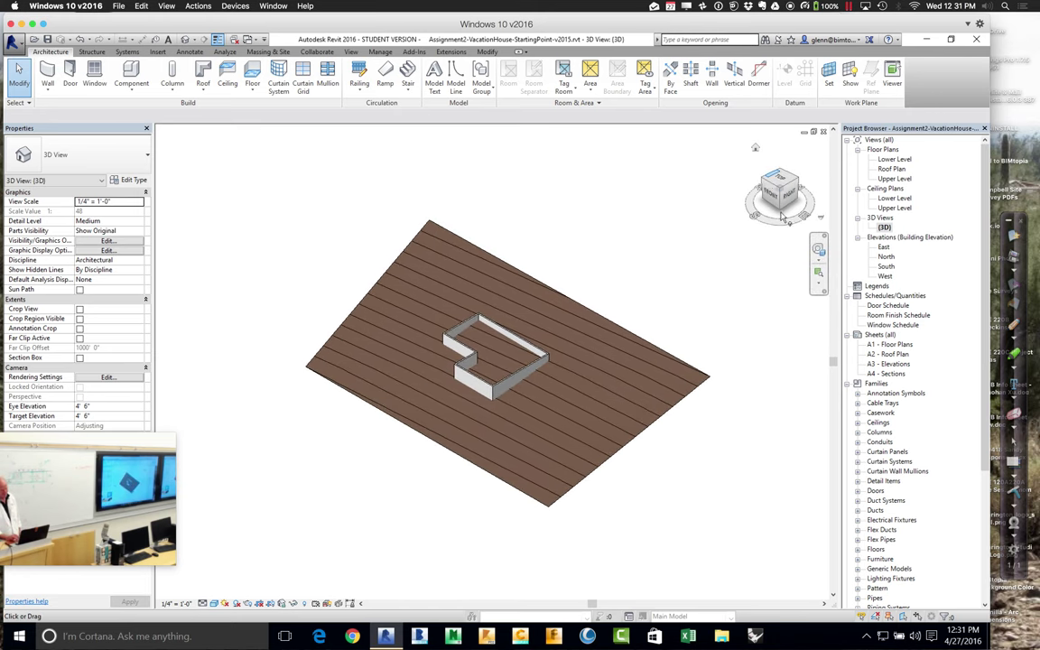
left_click(821, 291)
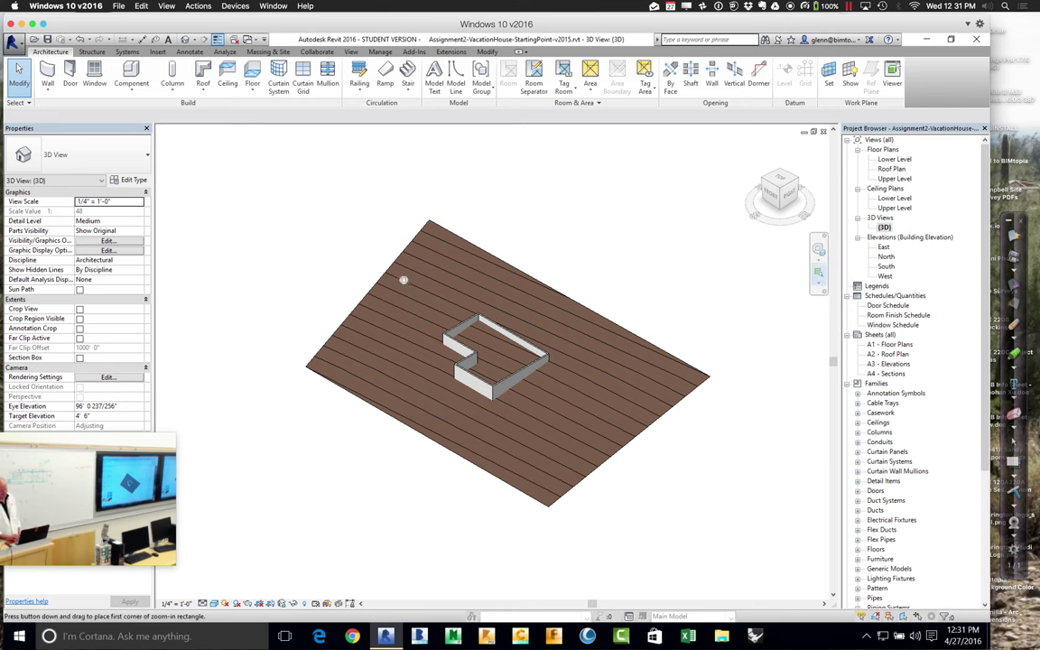
left_click_drag(576, 434, 639, 446)
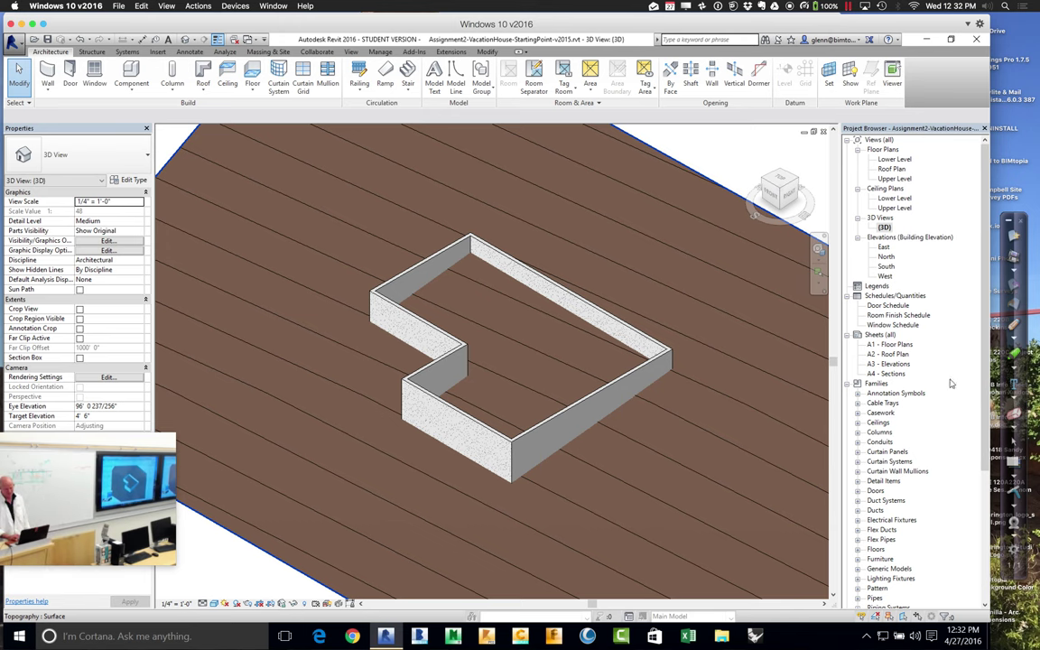
- Start a Concrete Pad 6" building pad on the Lower Level plan with a height offset of -0' 6"
double_click(897, 160)
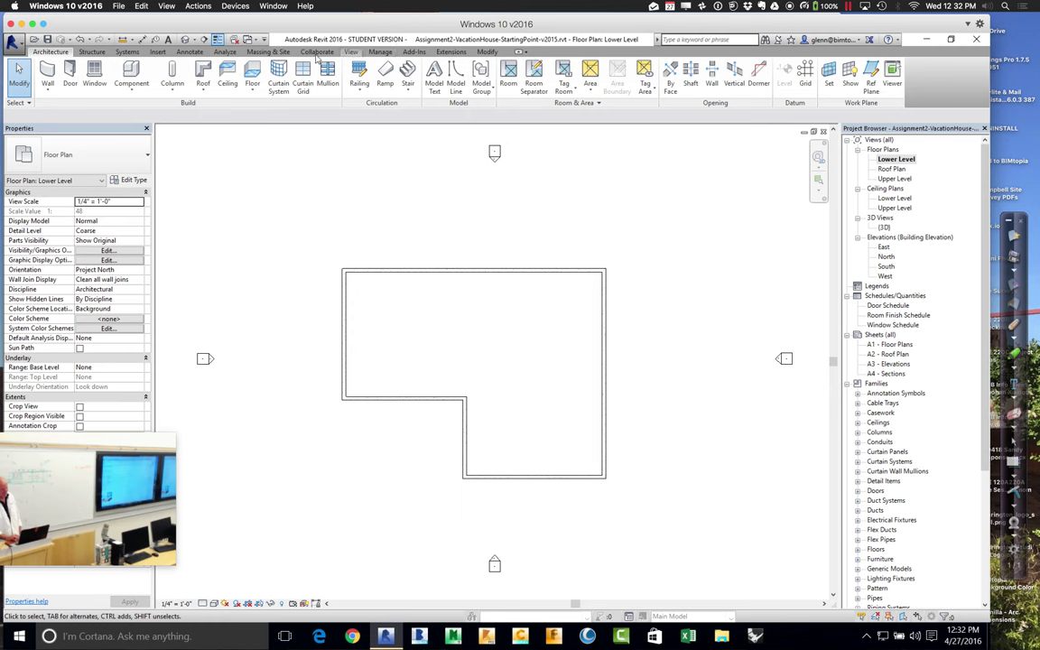
left_click(283, 52)
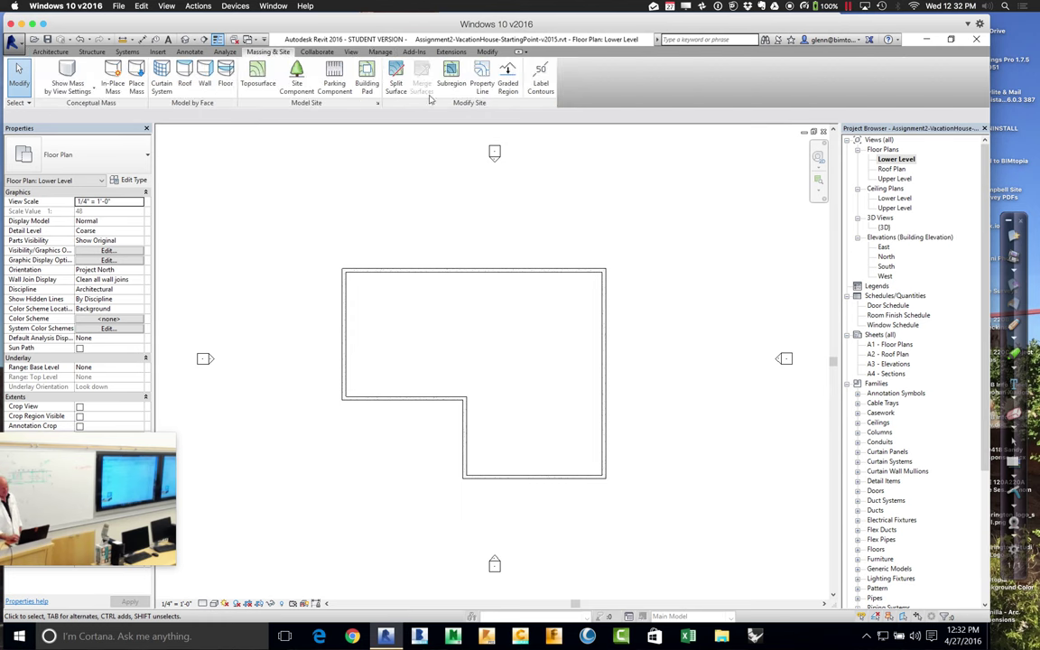
left_click(367, 81)
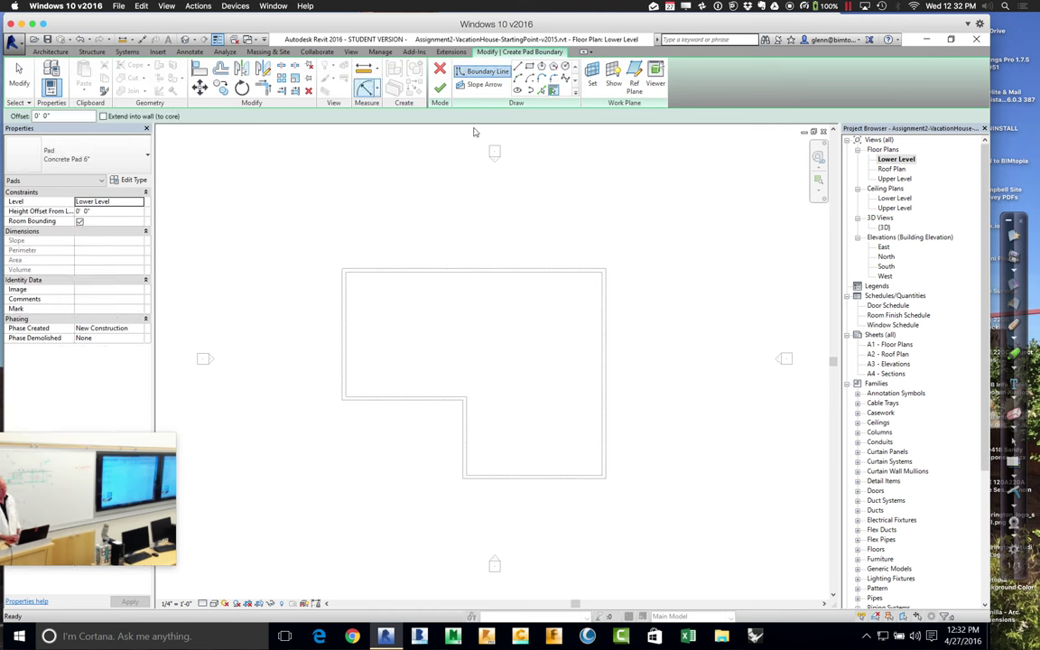
left_click(149, 157)
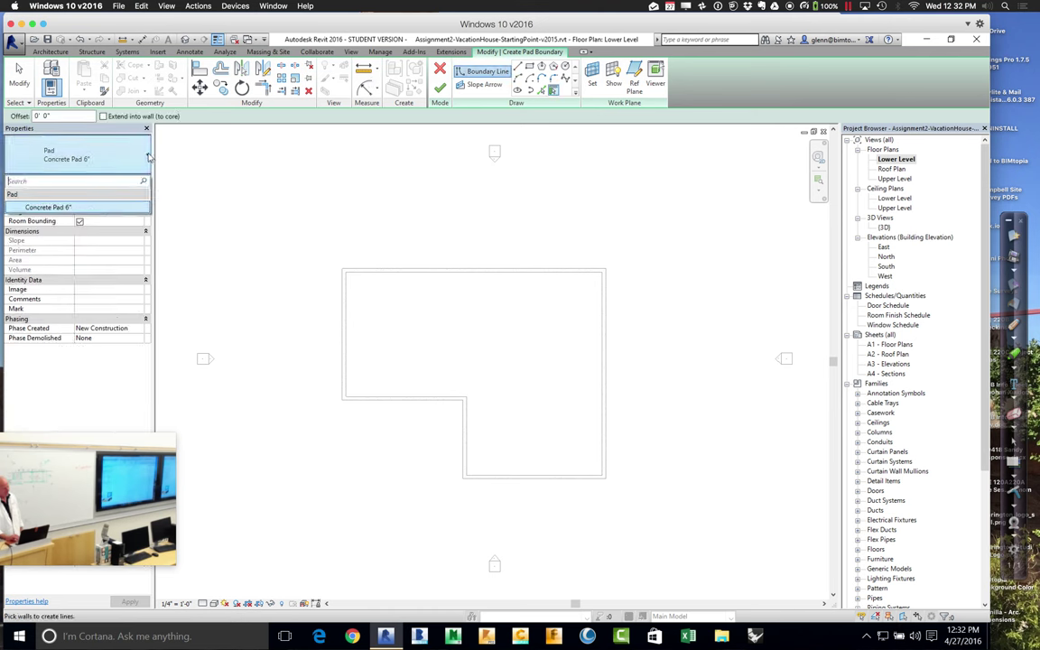
left_click(116, 206)
left_click(121, 211)
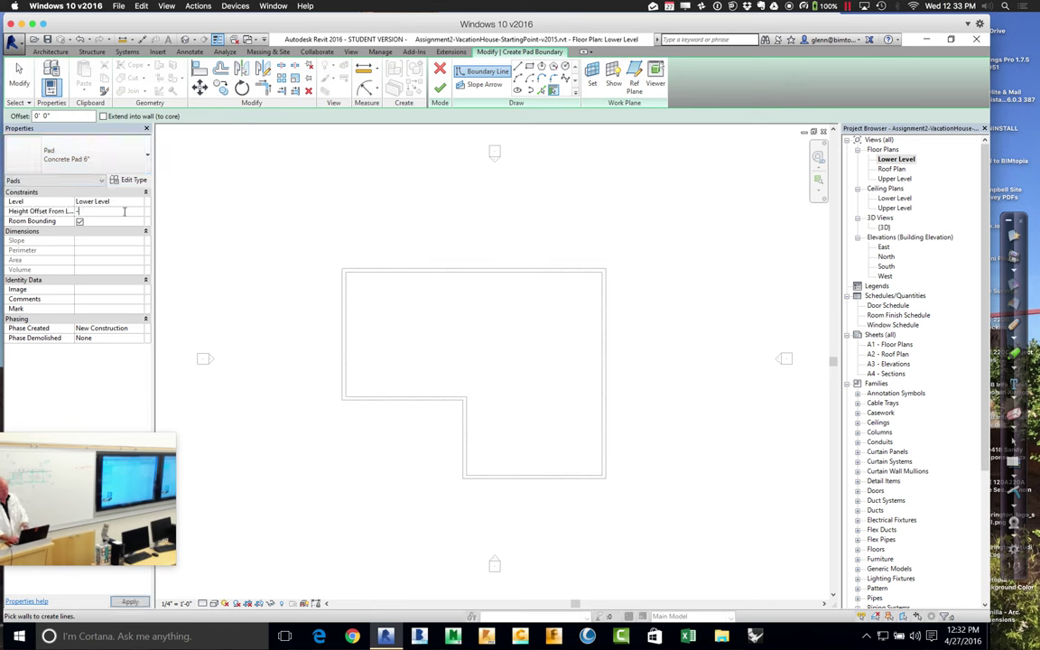
type("-0' 6\"")
key("Tab")
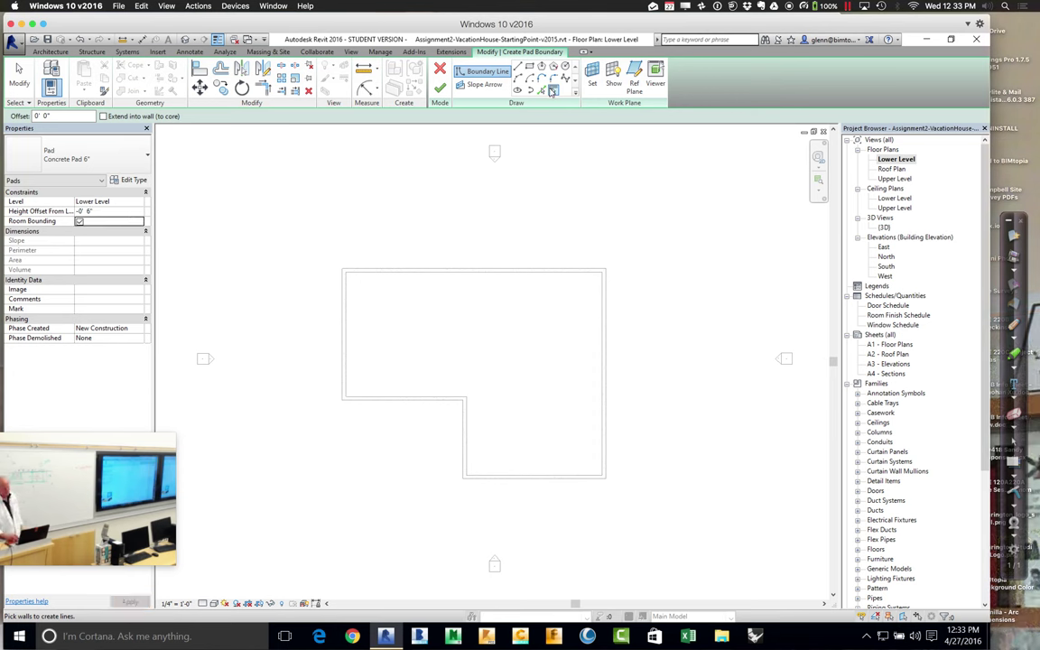
- Create the pad boundary from the outer faces of all six walls, finish the pad and check it in 3D
left_click(428, 270)
left_click(342, 311)
left_click(606, 361)
left_click(567, 480)
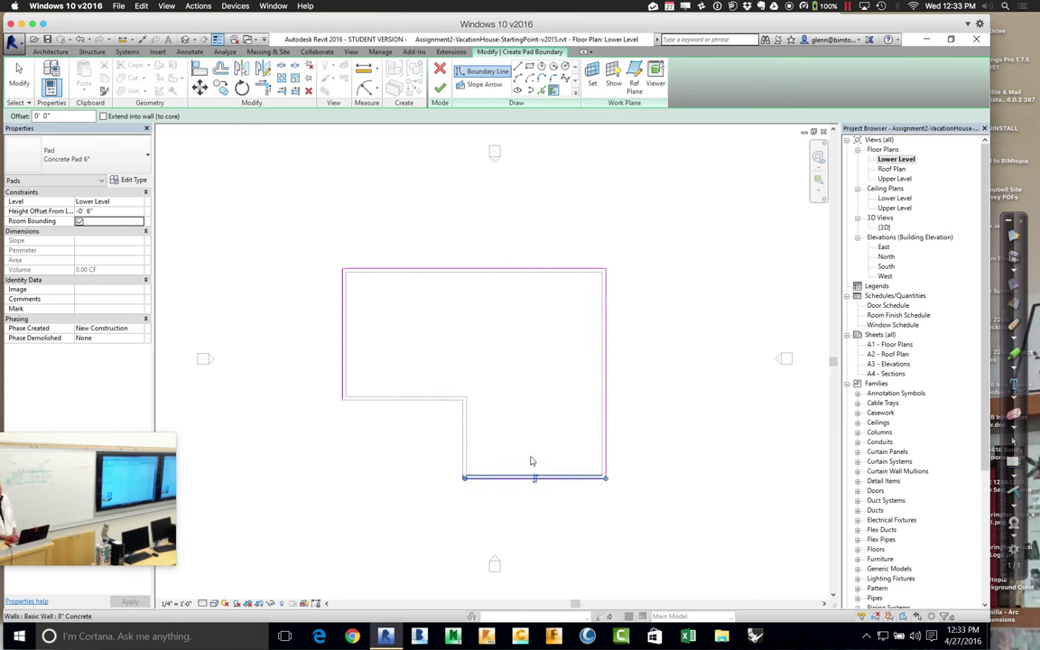
left_click(462, 442)
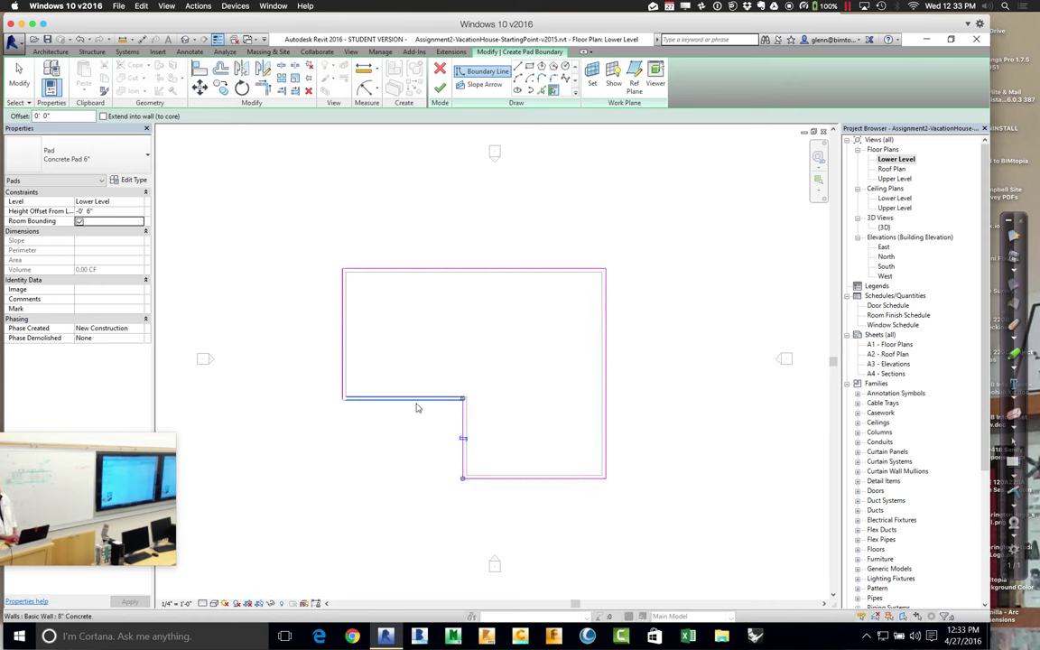
left_click(417, 408)
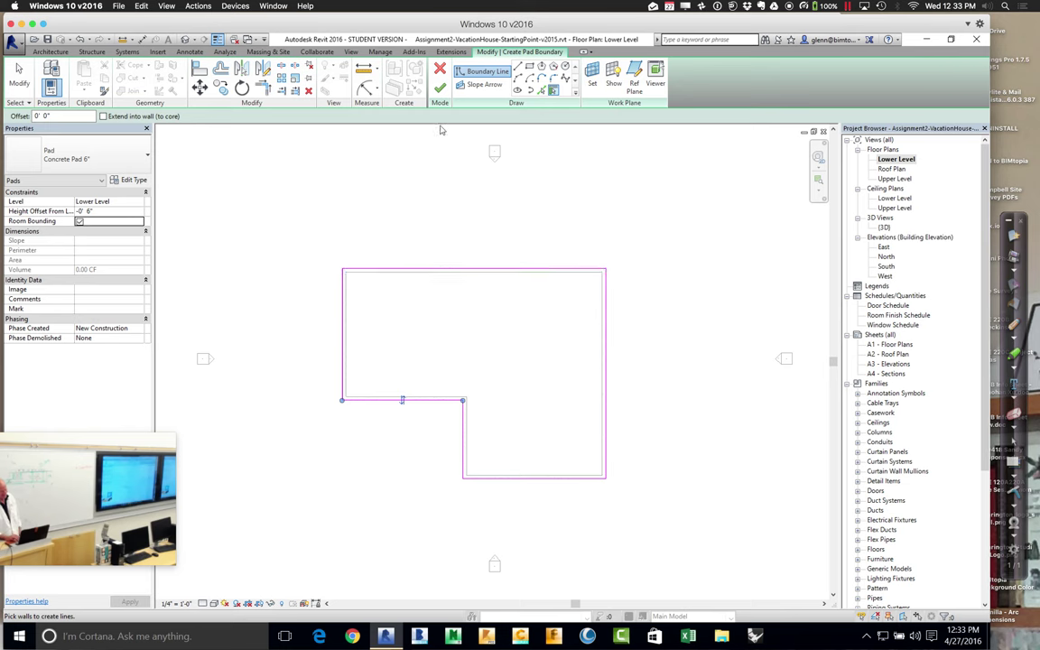
left_click(439, 91)
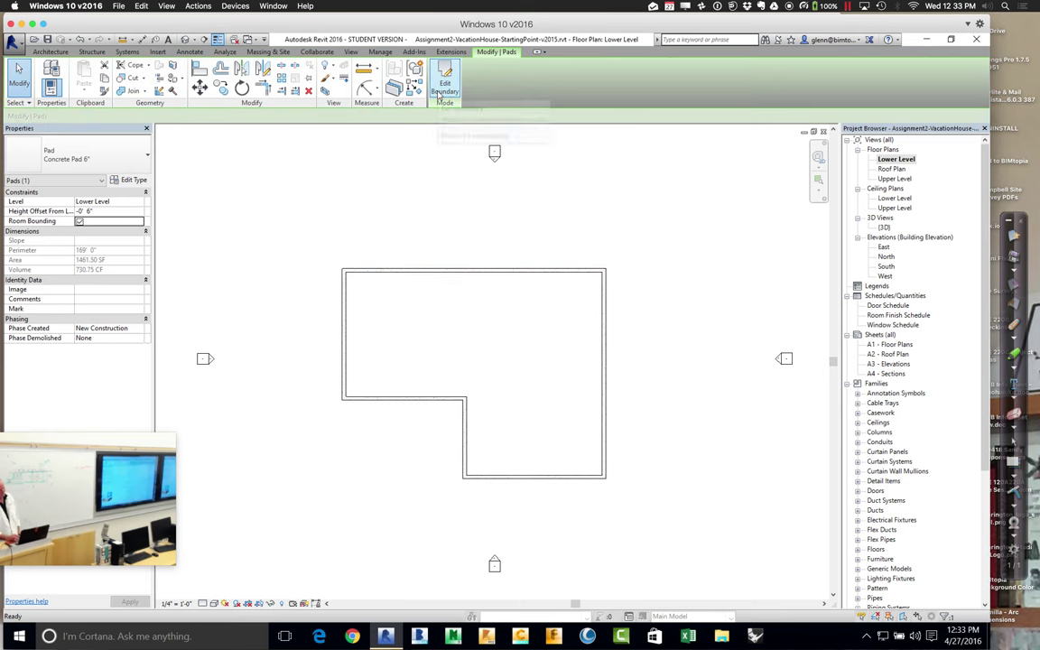
double_click(884, 228)
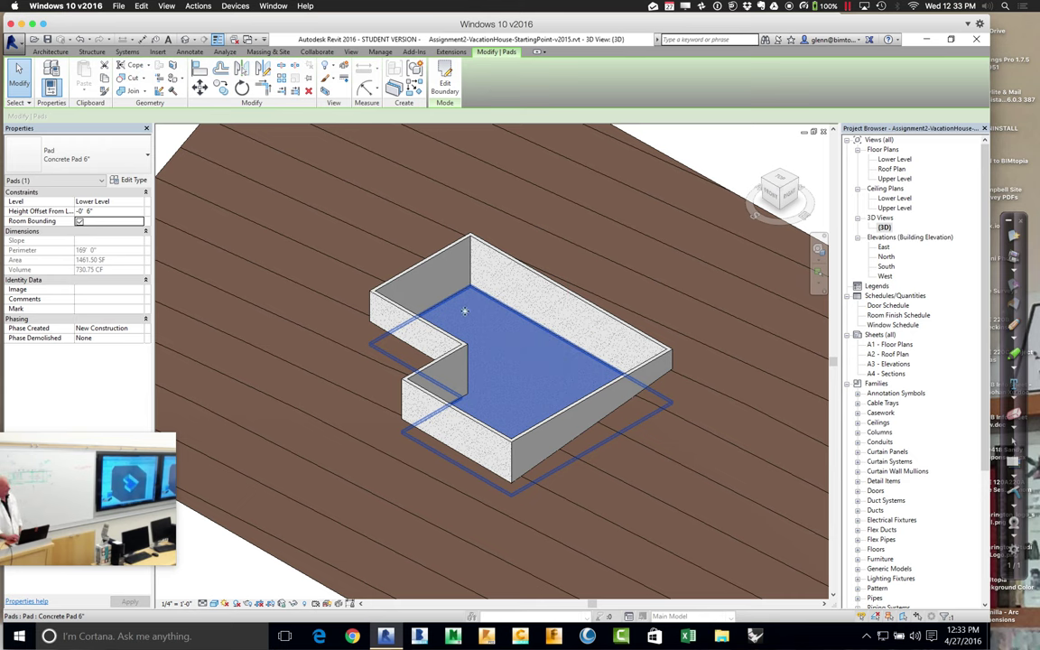
- Start a floor in the Lower Level plan using the Concrete Slab - 6" type
double_click(894, 160)
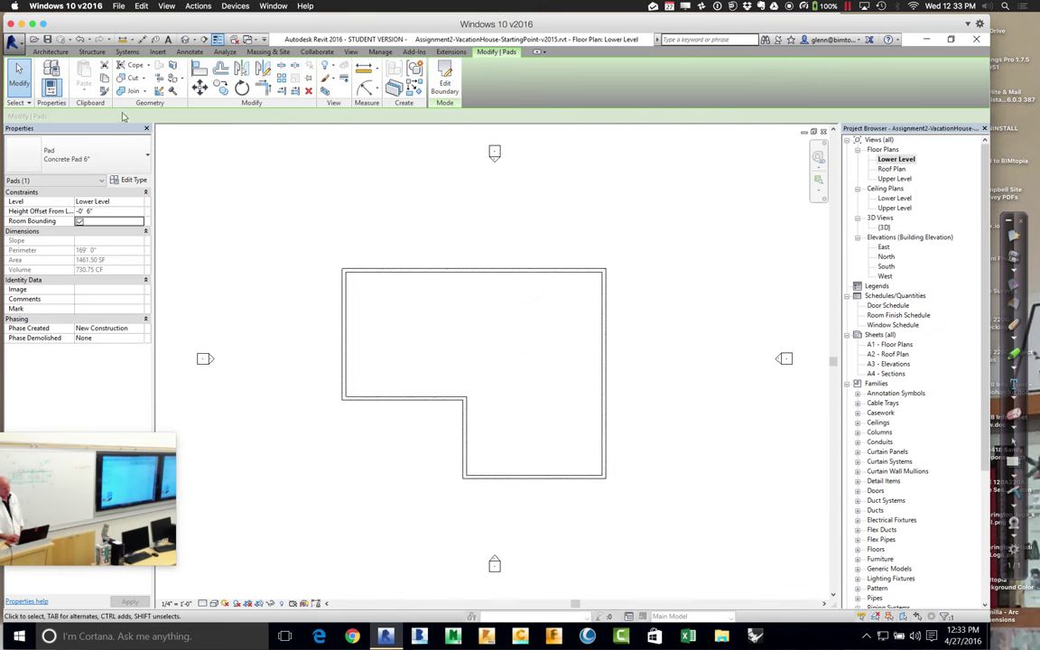
left_click(51, 51)
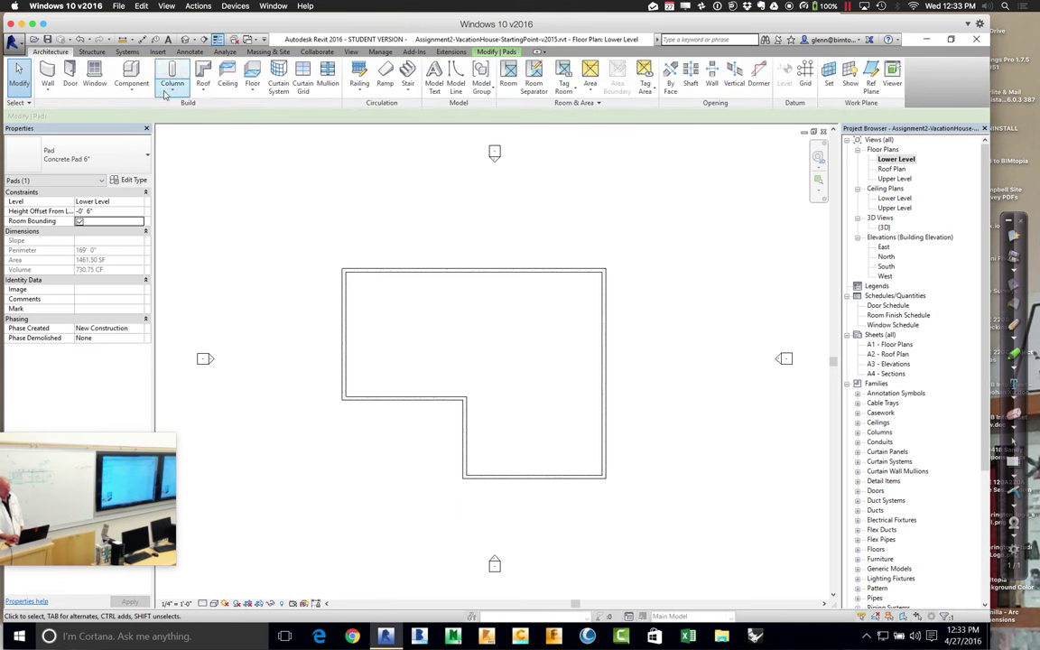
left_click(252, 77)
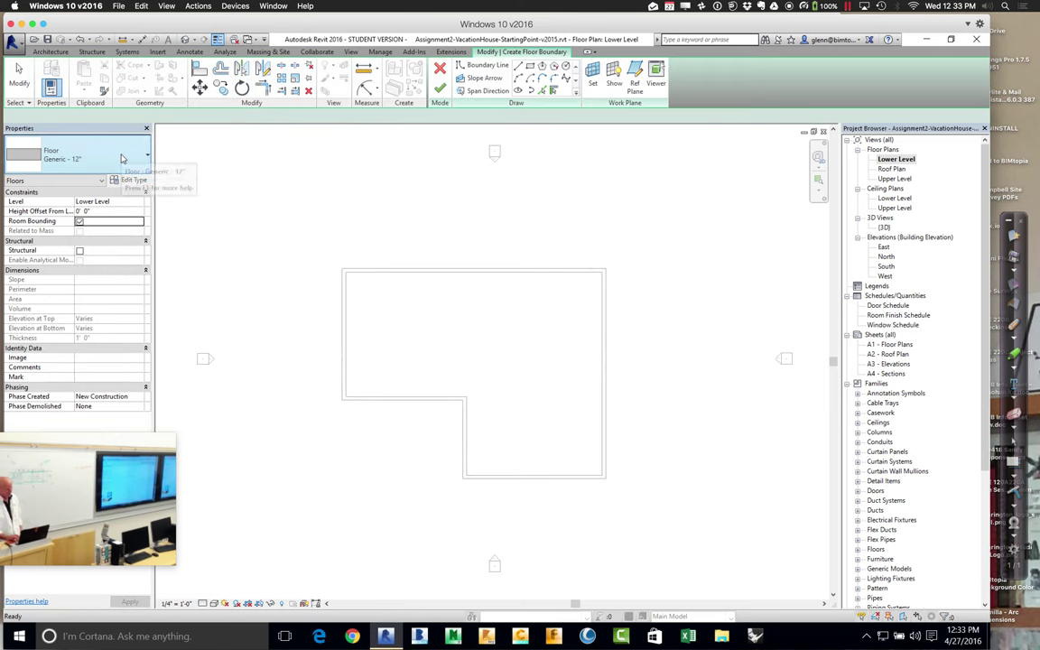
left_click(123, 157)
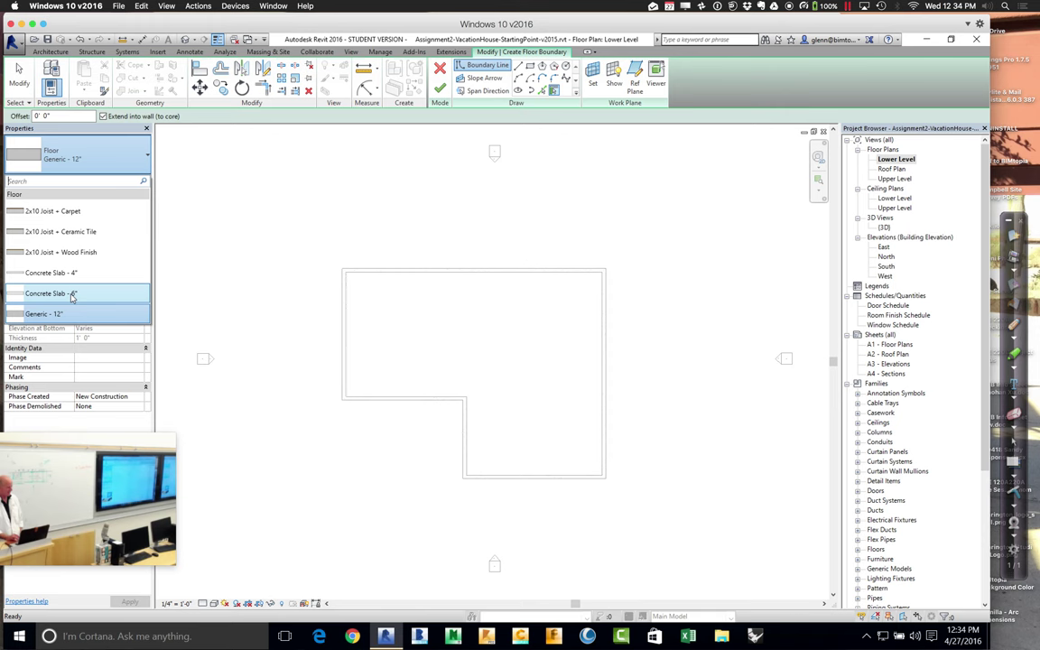
left_click(72, 295)
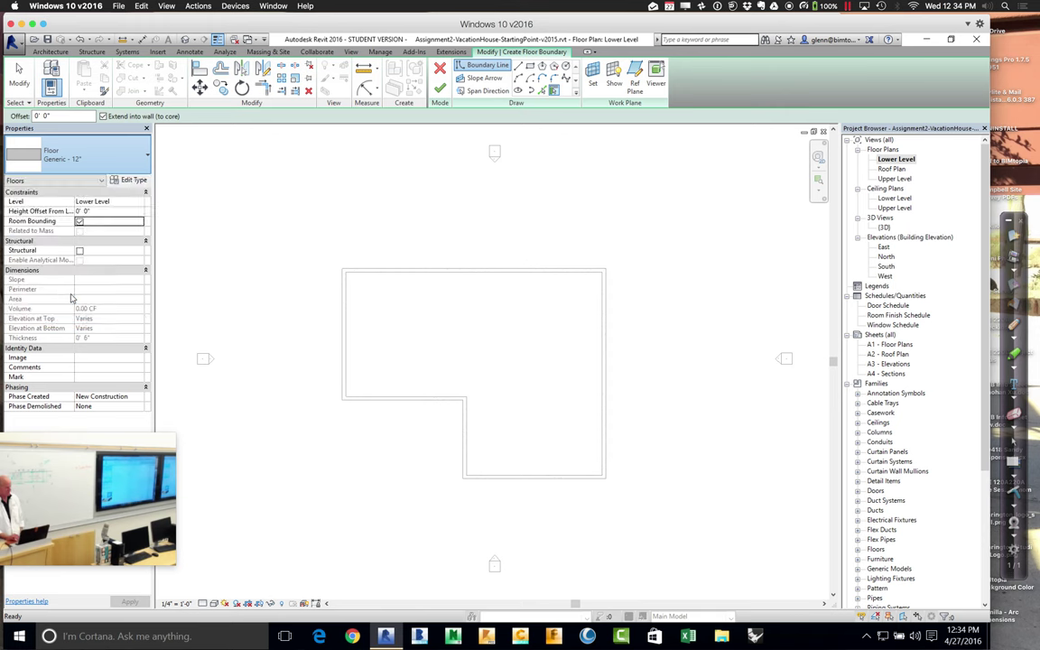
- Duplicate the slab floor type as Concrete Slab - 6" + Wood Floor
left_click(129, 180)
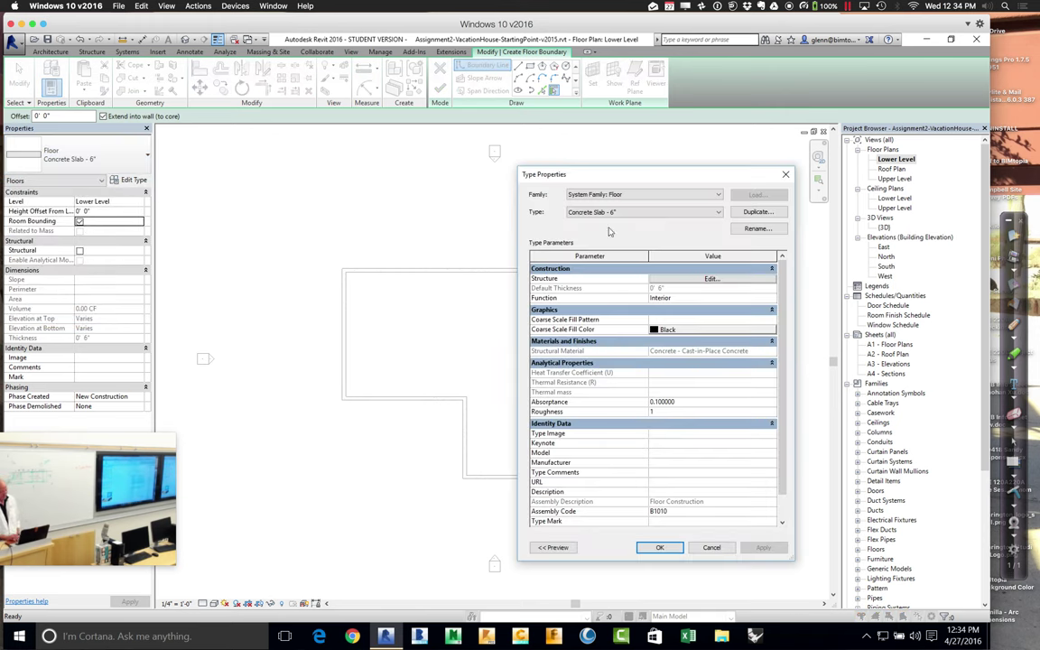
left_click(756, 212)
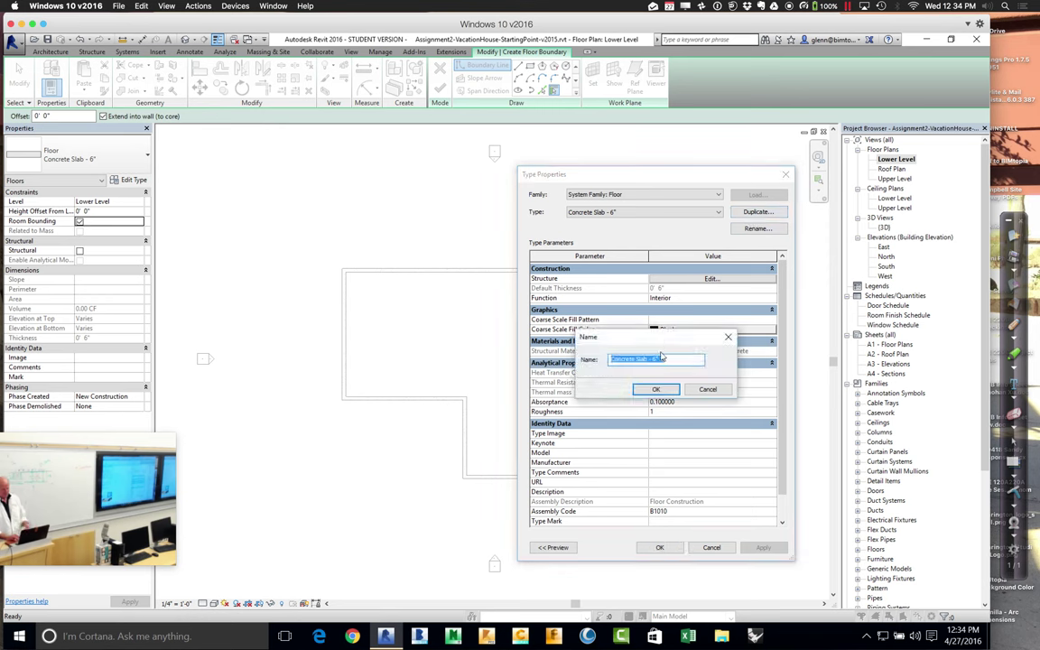
left_click(671, 361)
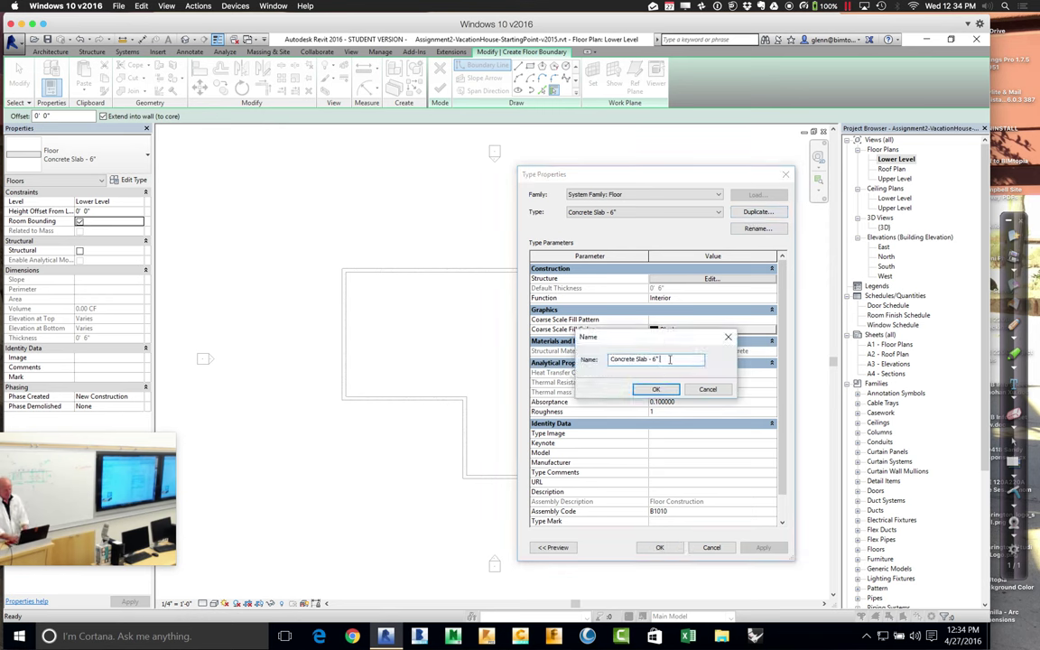
type("+ Wood Floor")
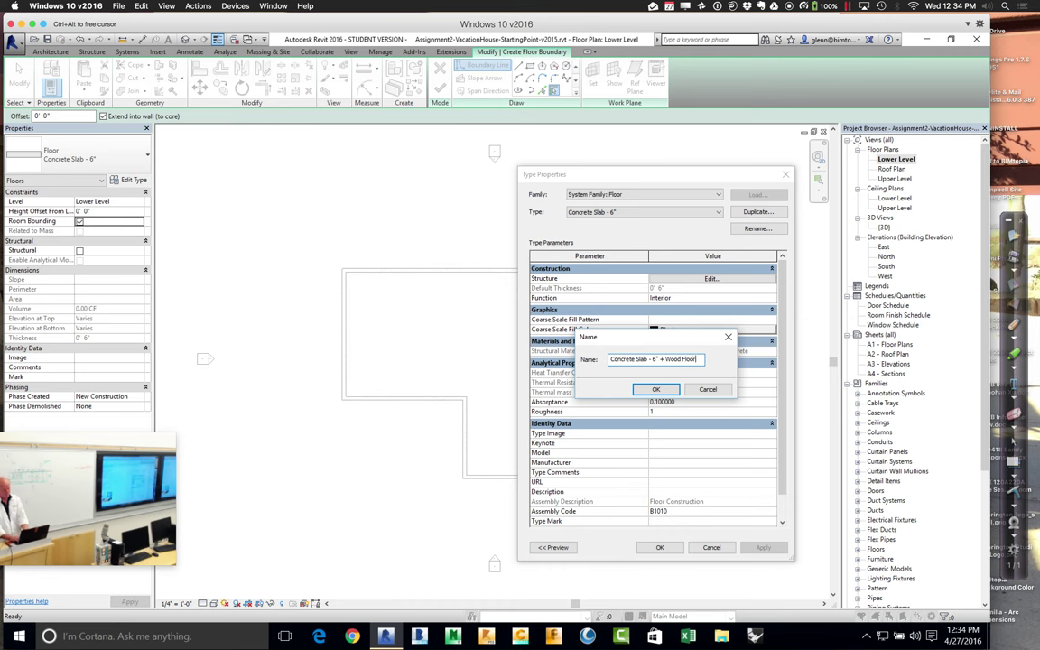
left_click(659, 391)
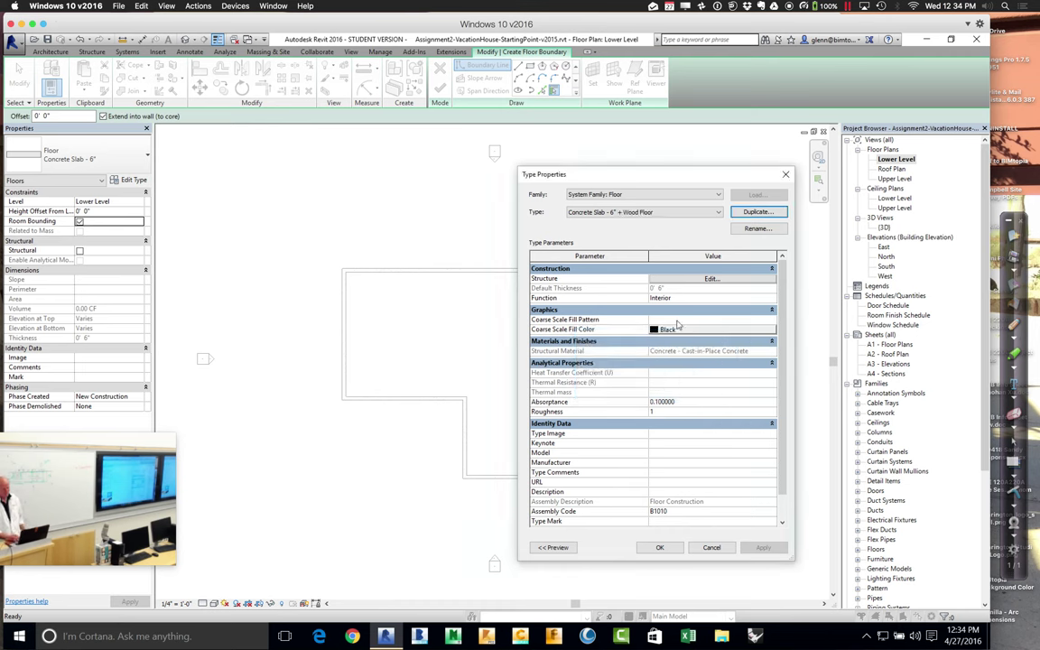
- Insert a new layer in the Concrete Slab - 6" + Wood Floor structure and move it above the core boundary
left_click(675, 280)
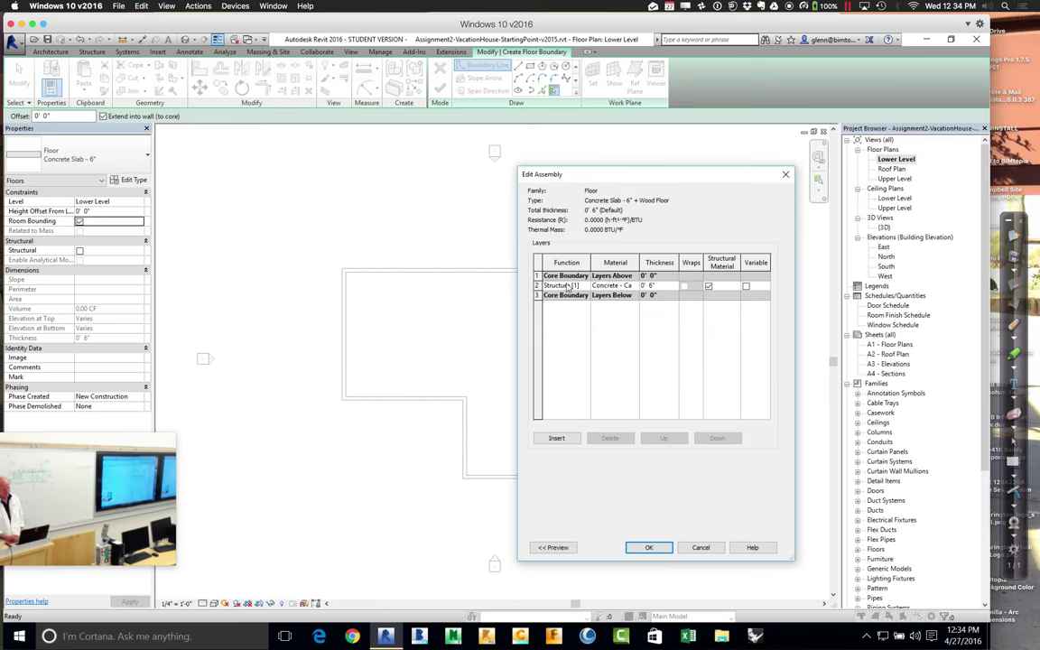
left_click(571, 439)
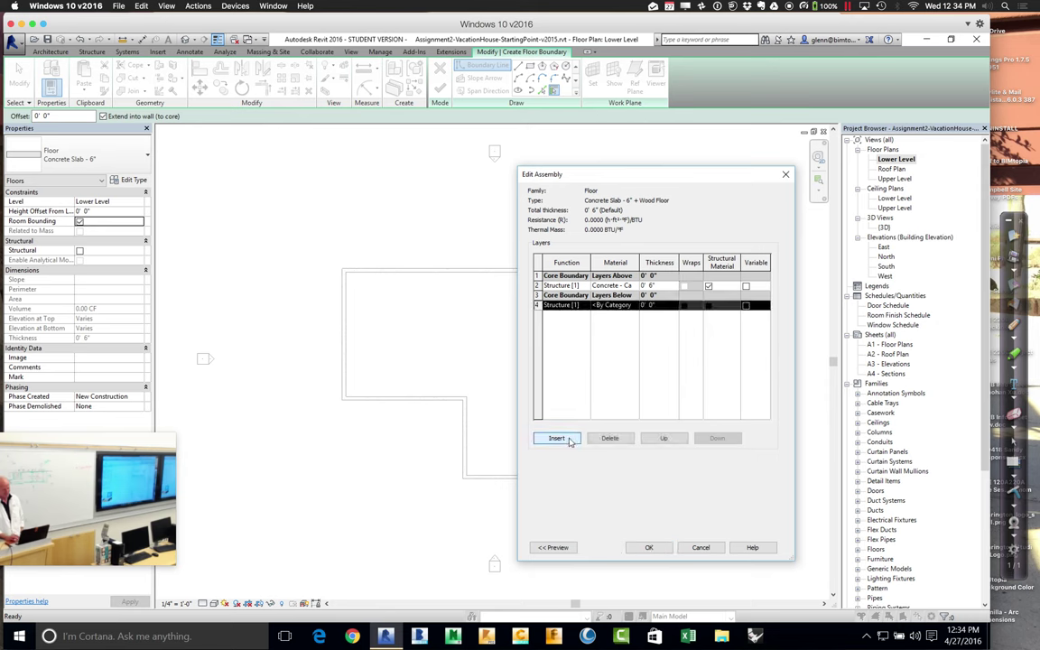
left_click(664, 439)
left_click(664, 439)
left_click(664, 439)
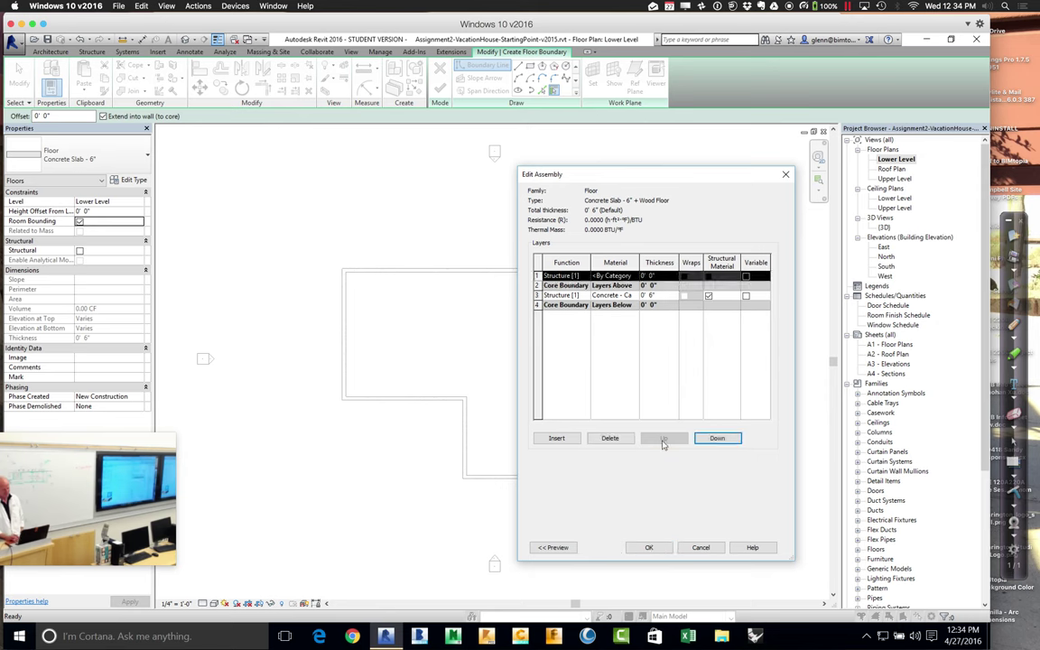
- Set the new layer's function to Finish 1 [4] and assign it the Wood - Flooring material
left_click(585, 278)
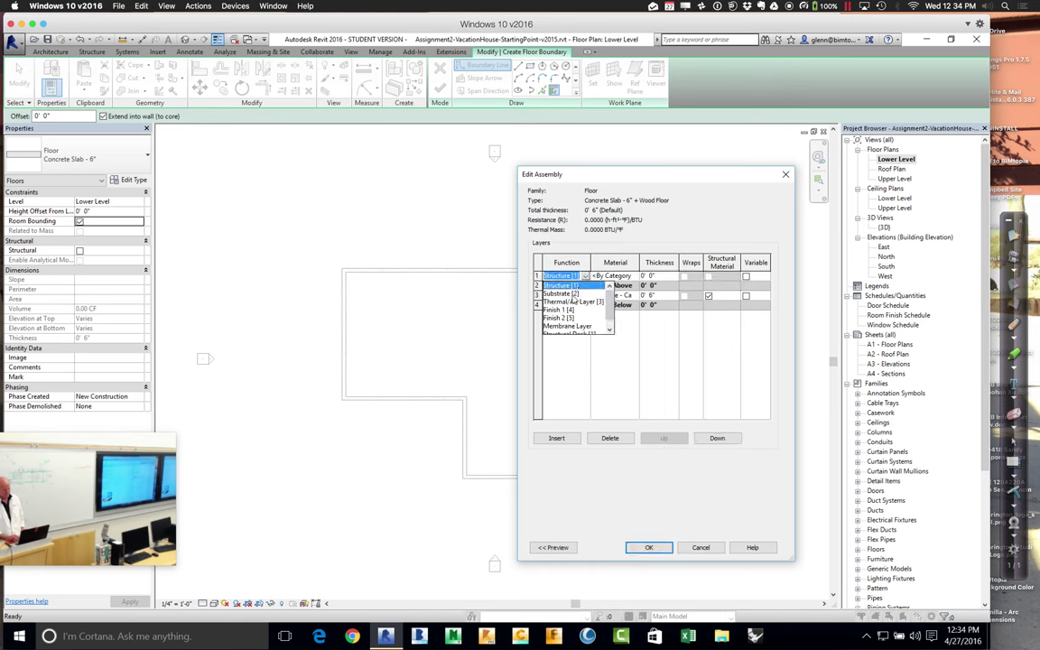
left_click(567, 310)
left_click(636, 277)
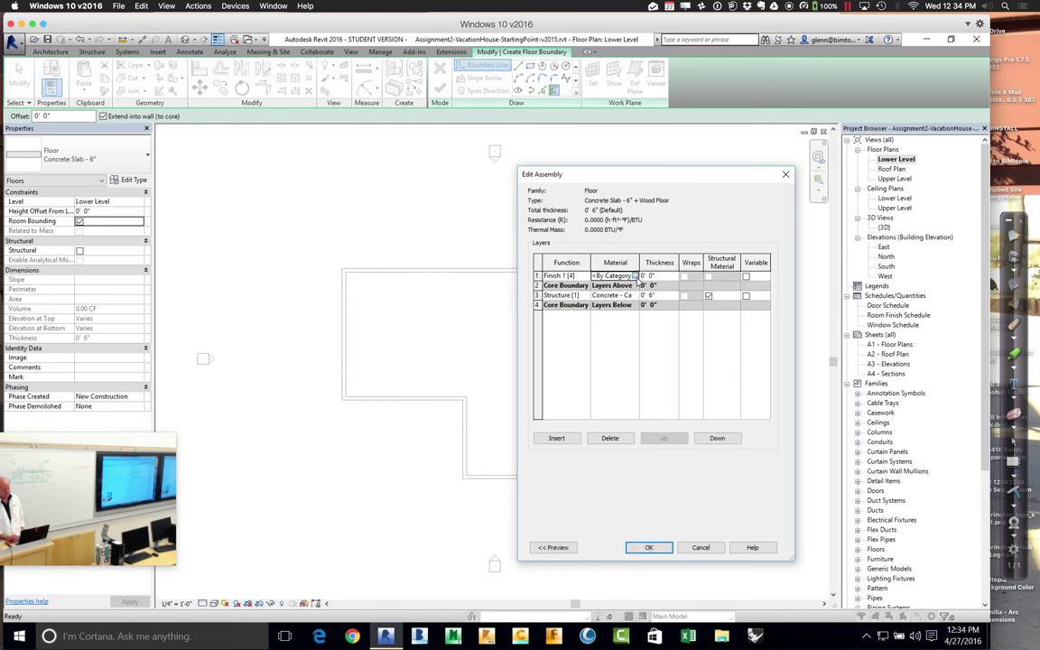
left_click(637, 276)
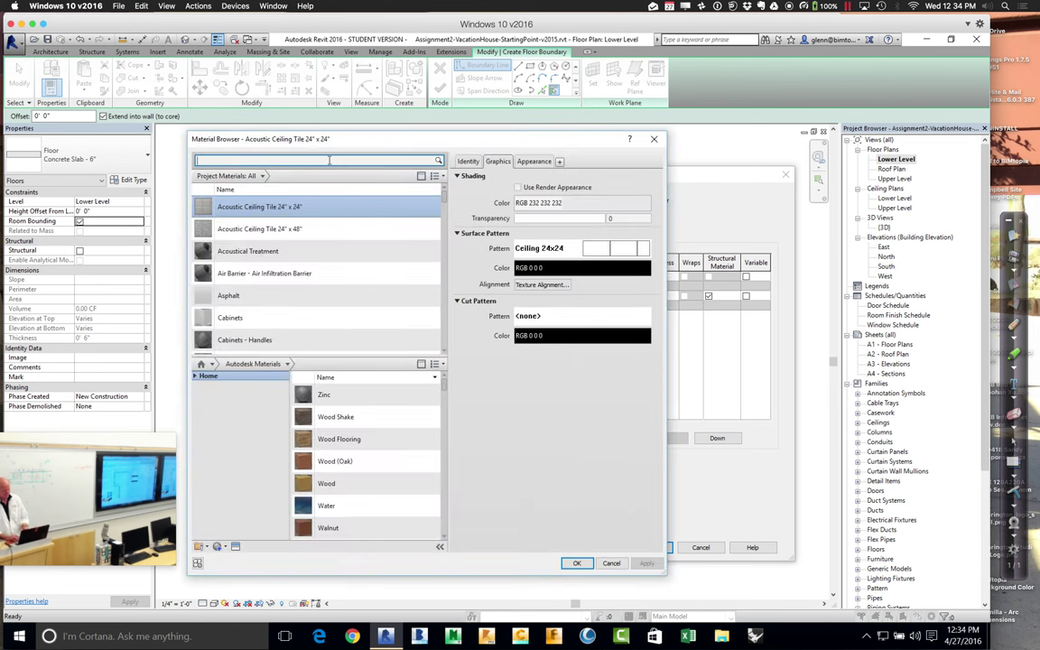
type("floor")
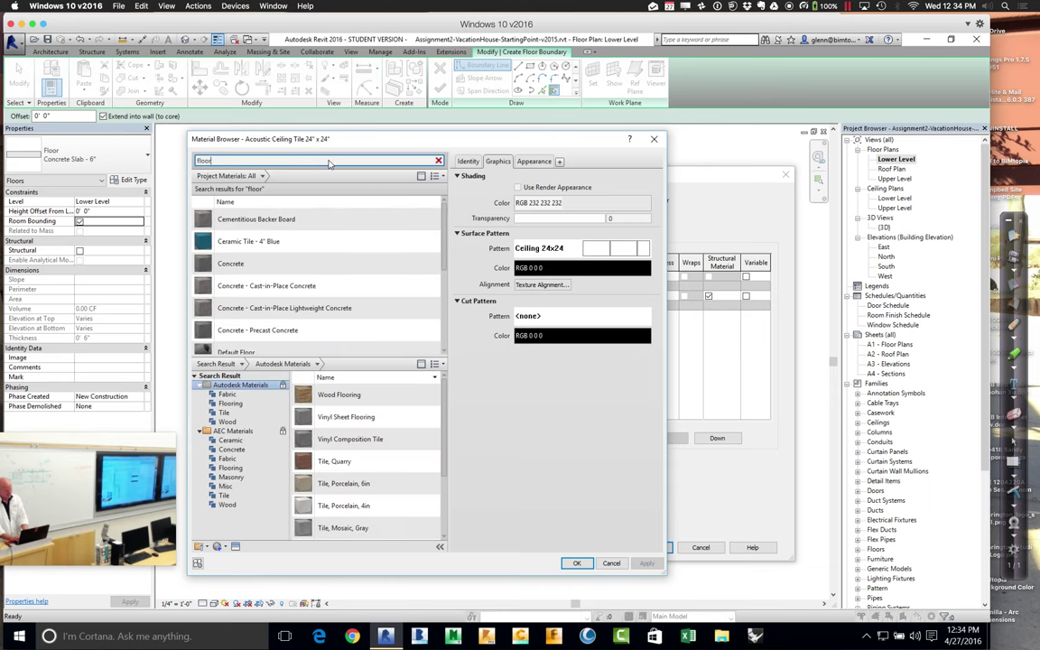
left_click_drag(443, 265, 443, 353)
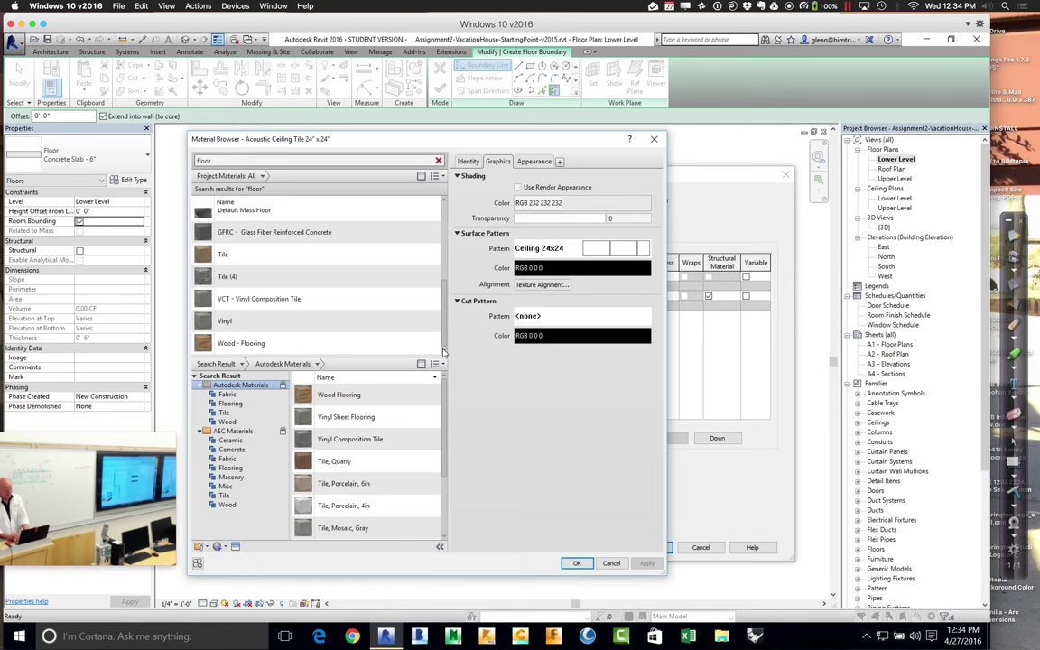
double_click(391, 348)
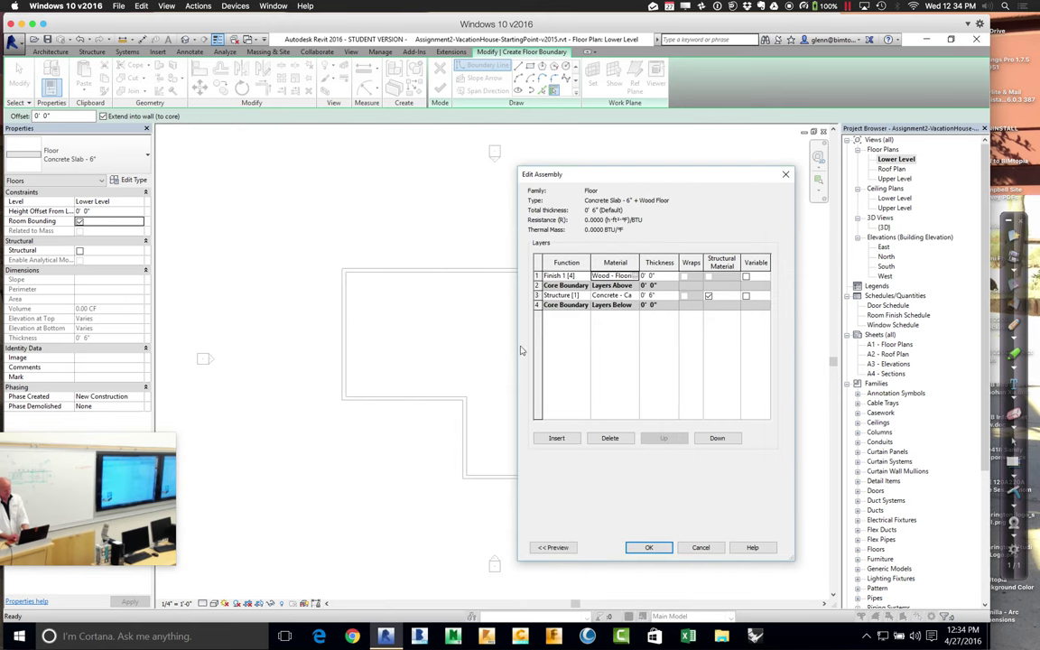
- Set the wood finish layer's thickness to 0' 1" and accept the floor assembly and type properties
left_click(667, 275)
type("0' 1")
key("Tab")
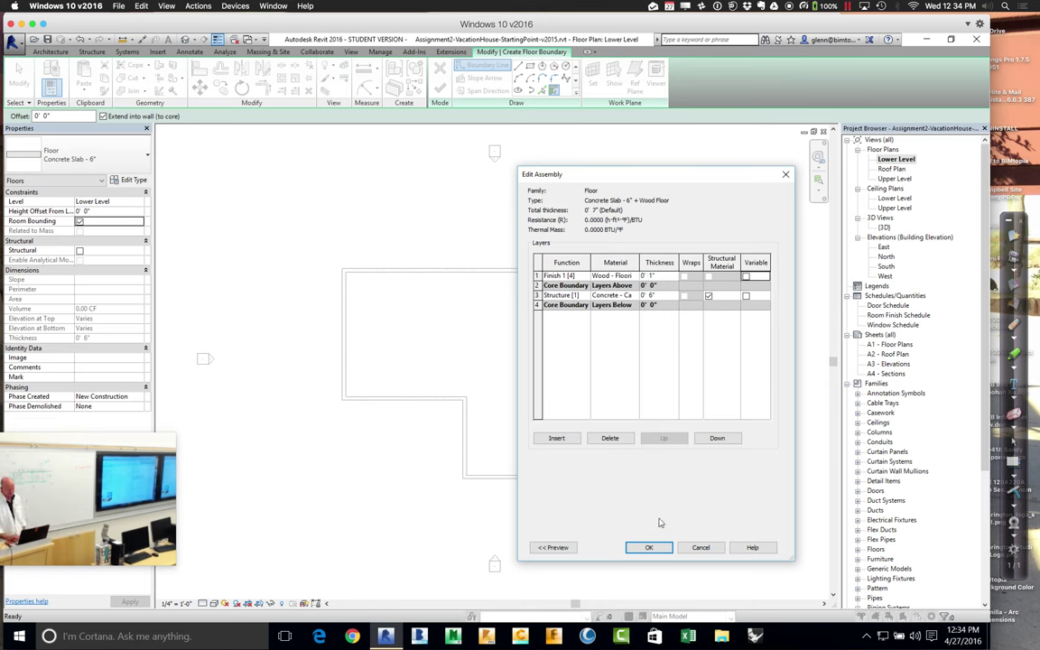
left_click(650, 547)
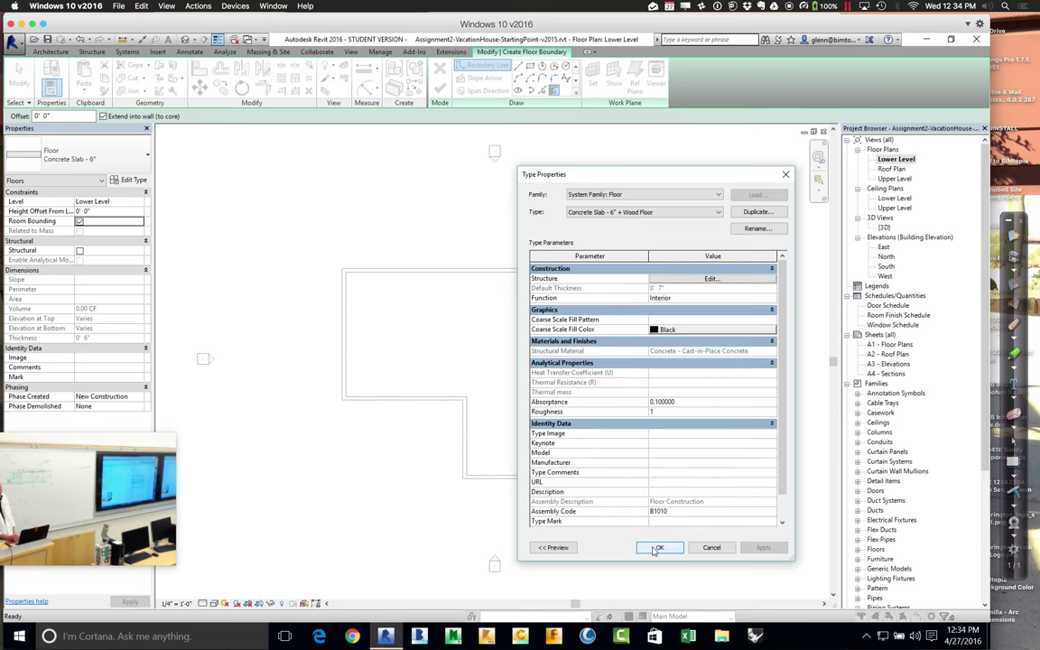
left_click(658, 548)
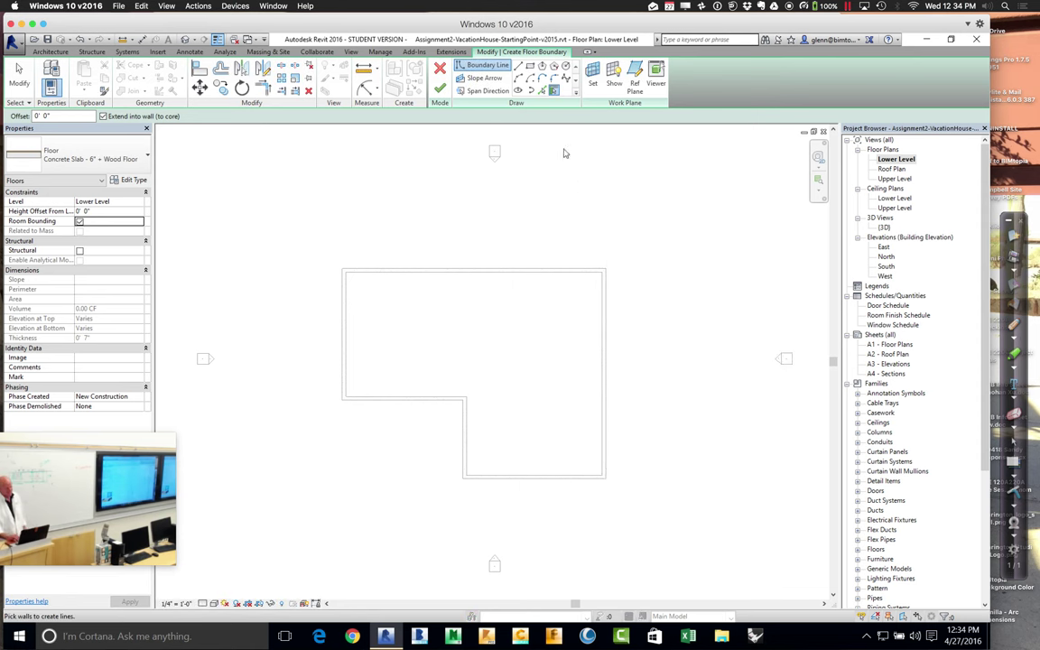
- Create the floor boundary from the inner faces of all six walls, finish the floor and check it in 3D
left_click(457, 277)
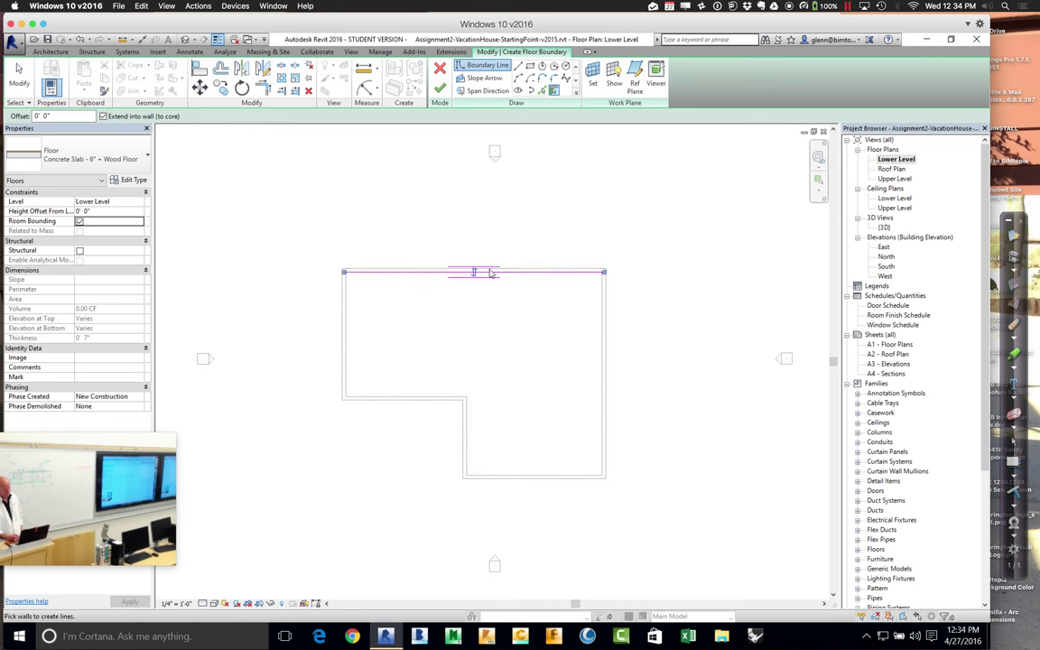
left_click(346, 332)
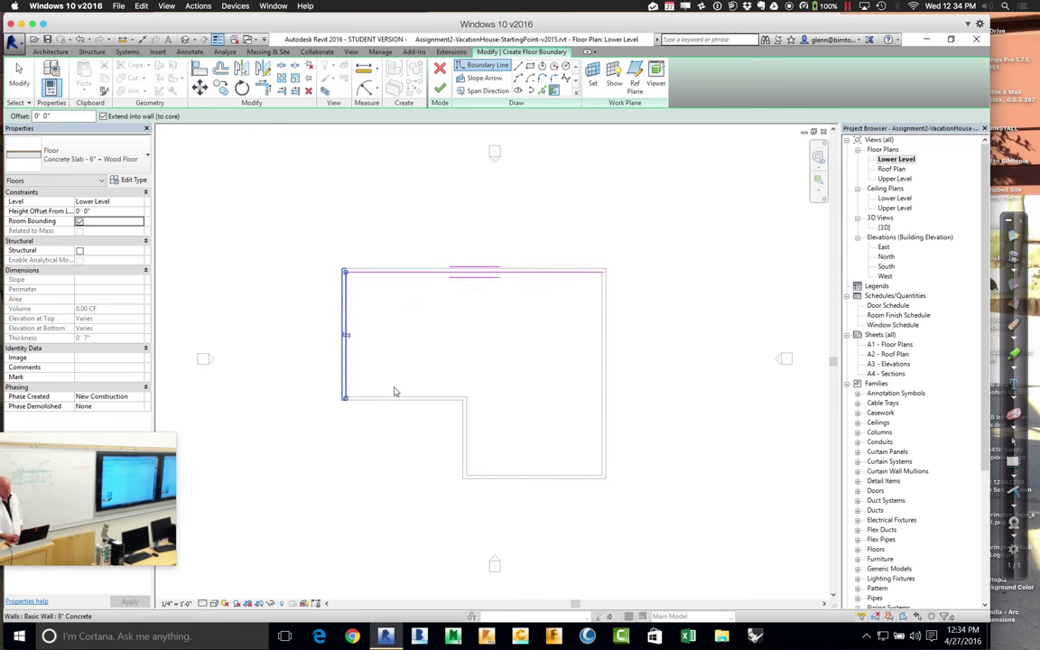
left_click(407, 397)
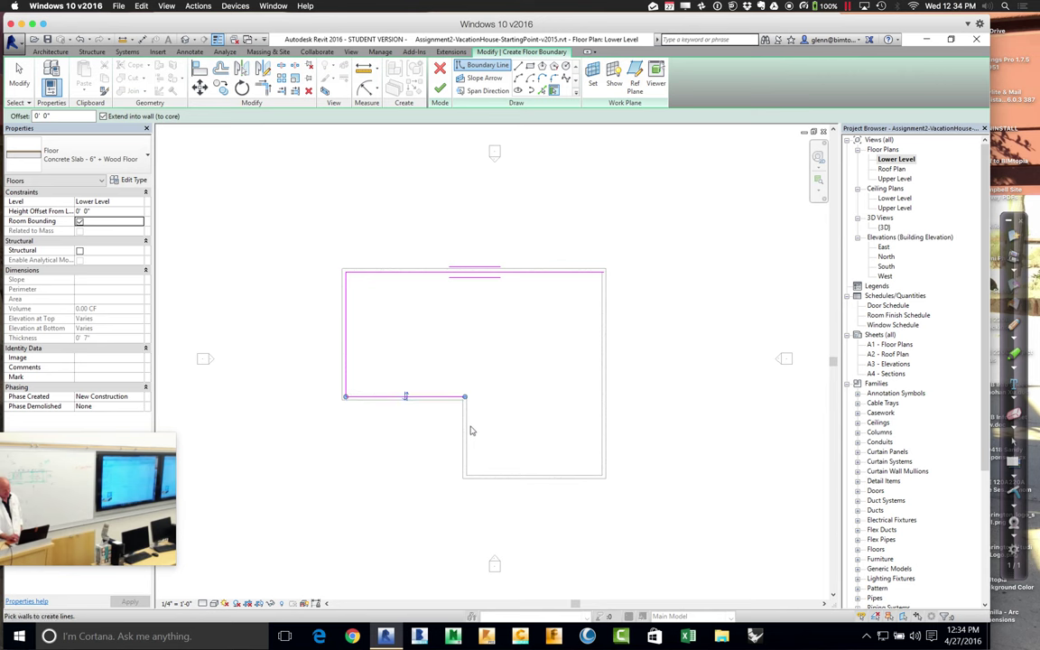
left_click(498, 442)
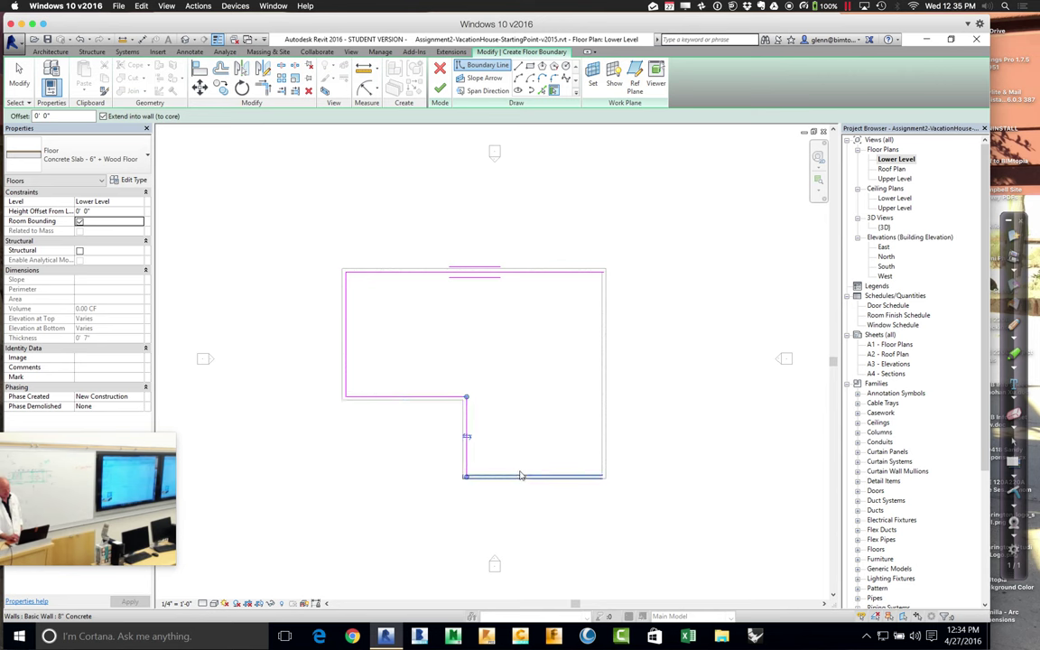
left_click(520, 476)
left_click(603, 443)
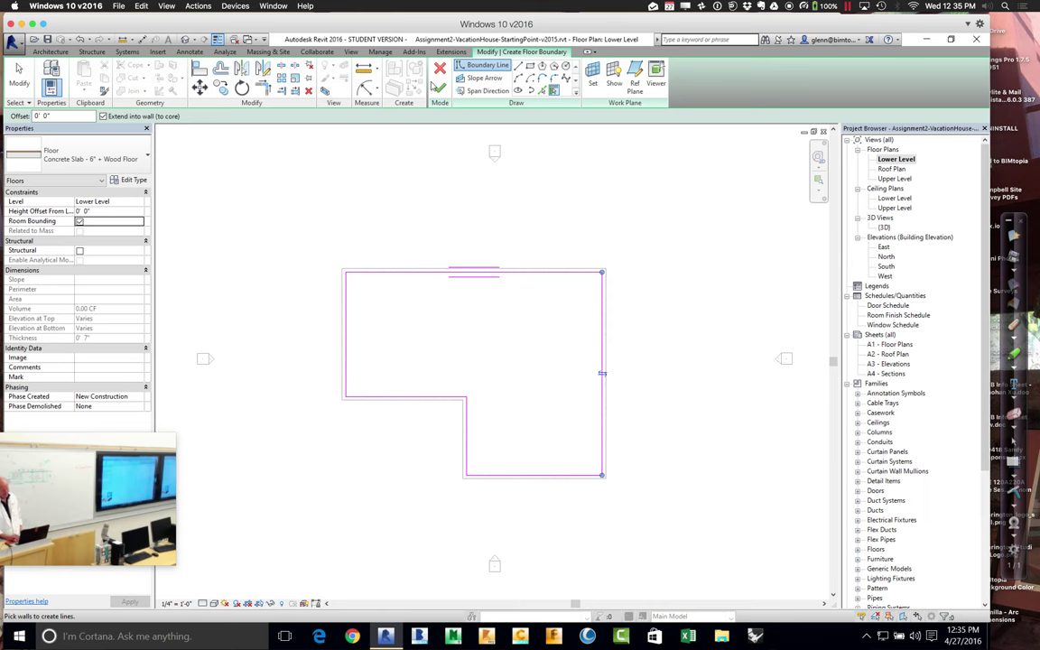
left_click(439, 88)
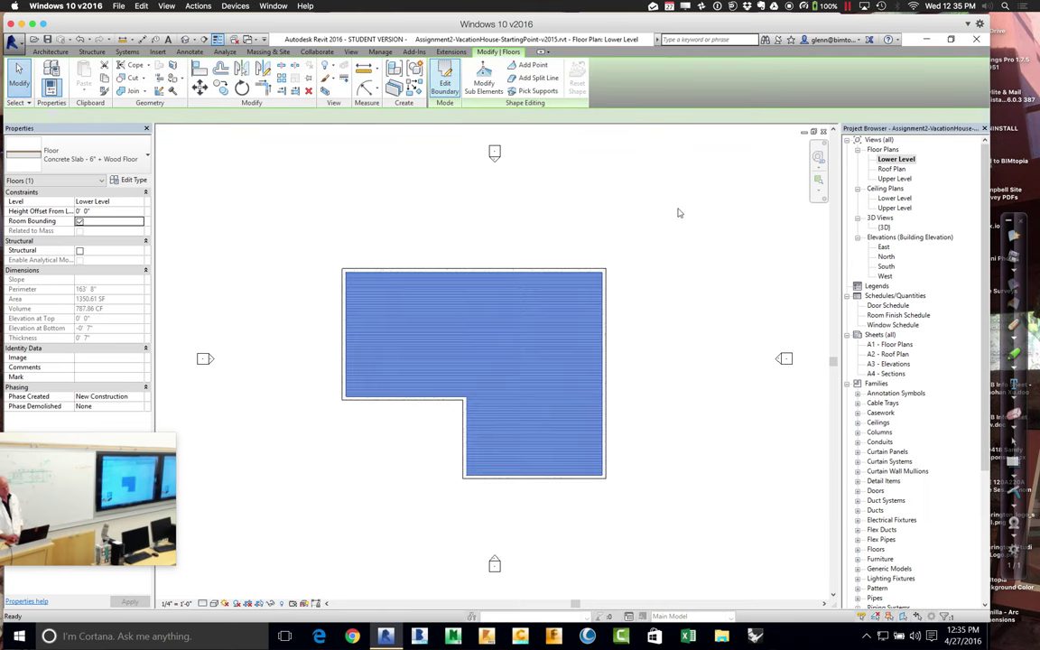
left_click(679, 214)
double_click(885, 227)
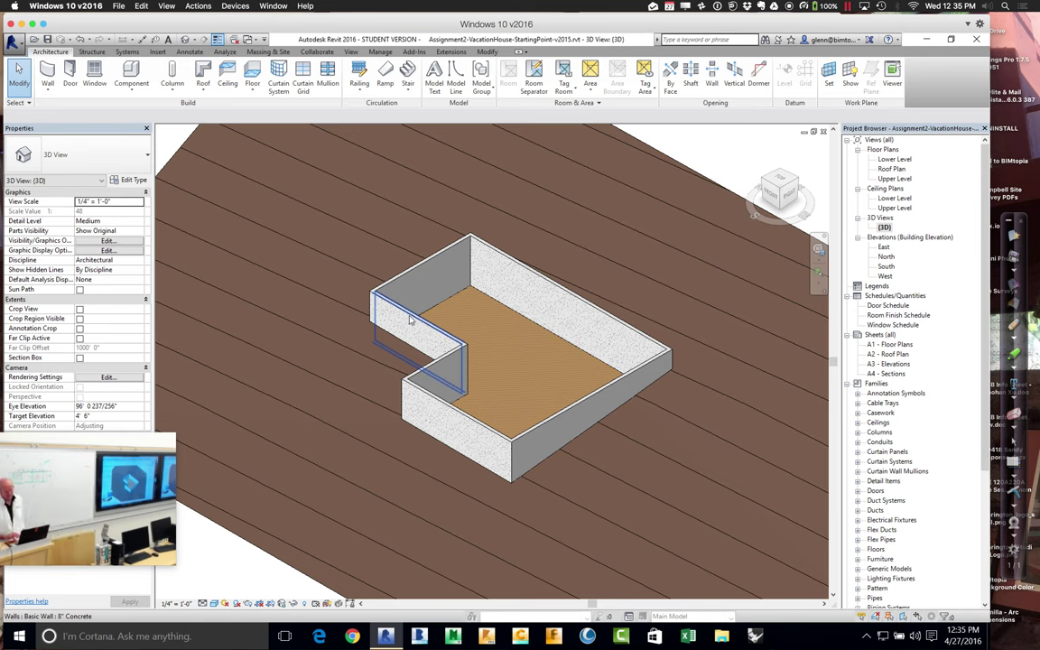
- In the East elevation, nudge the topography surface down until its slope meets the Lower Level line at the downhill end of the walls
double_click(885, 250)
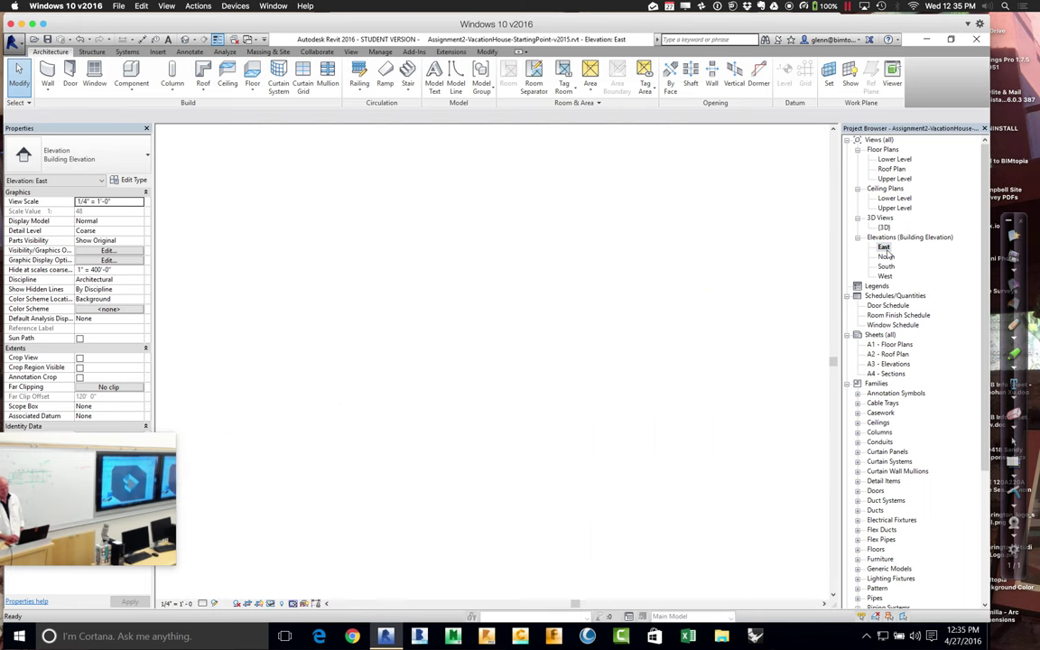
key("super+a")
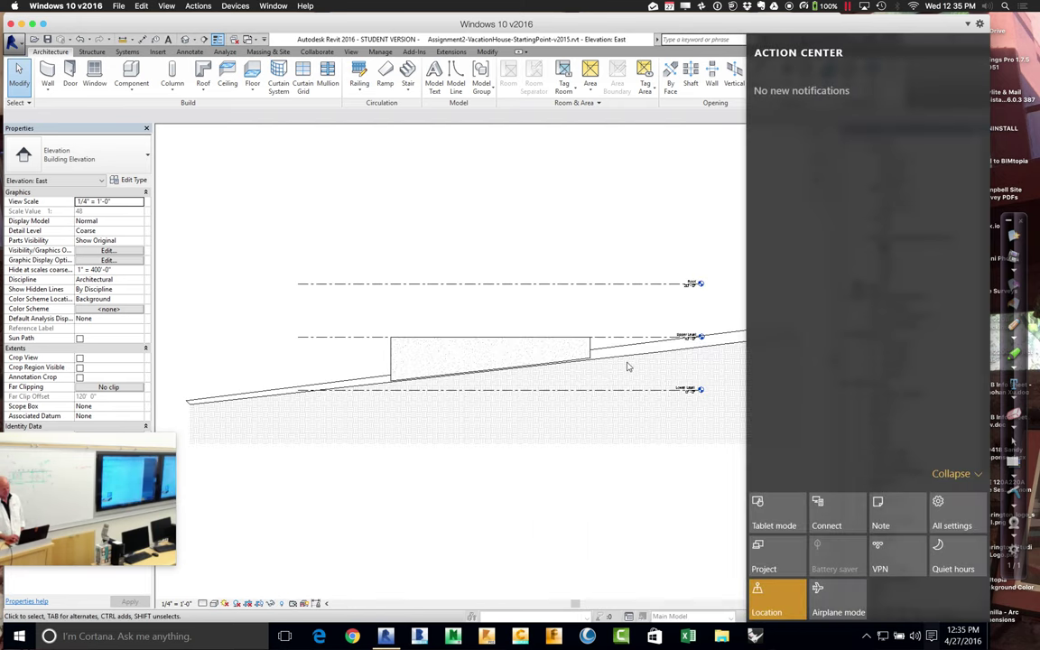
left_click(628, 366)
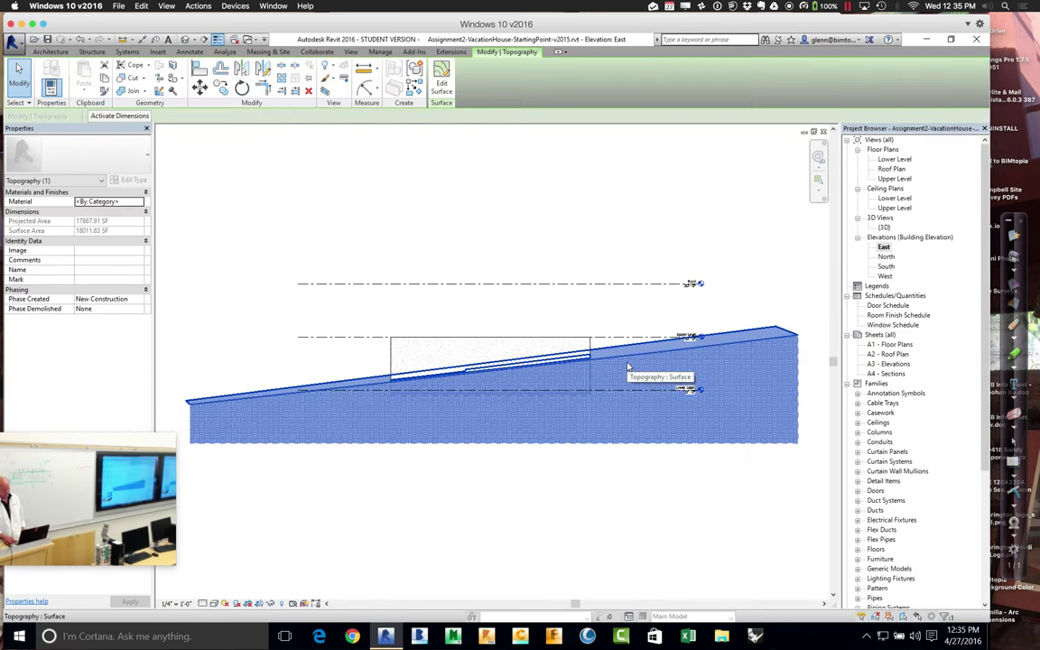
key("Down")
key("Down")
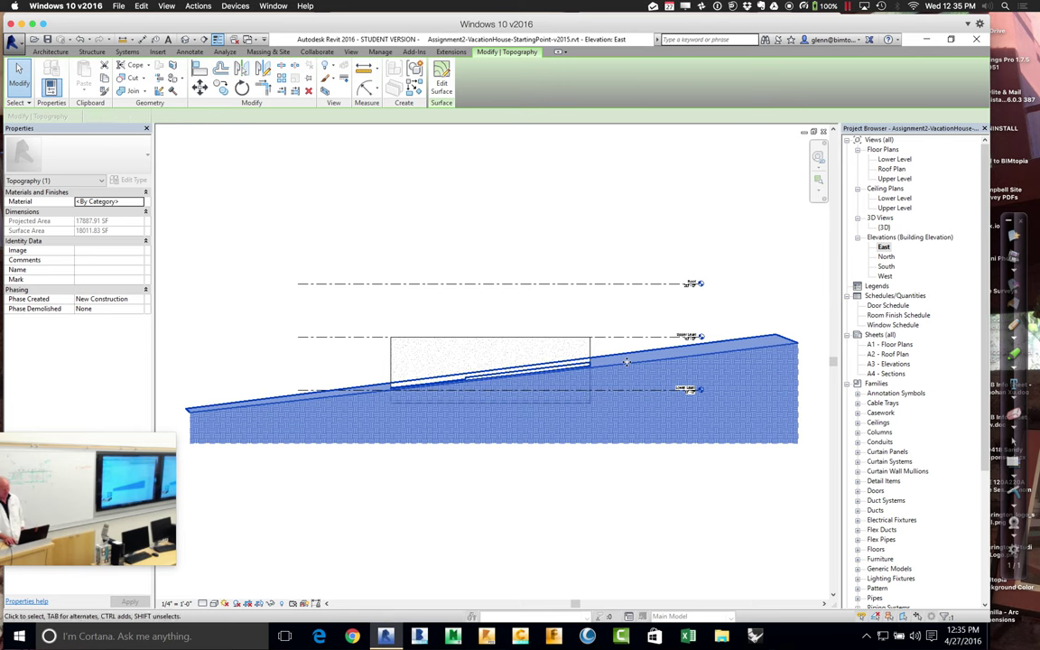
key("Down")
key("Down")
key("Down")
key("Down")
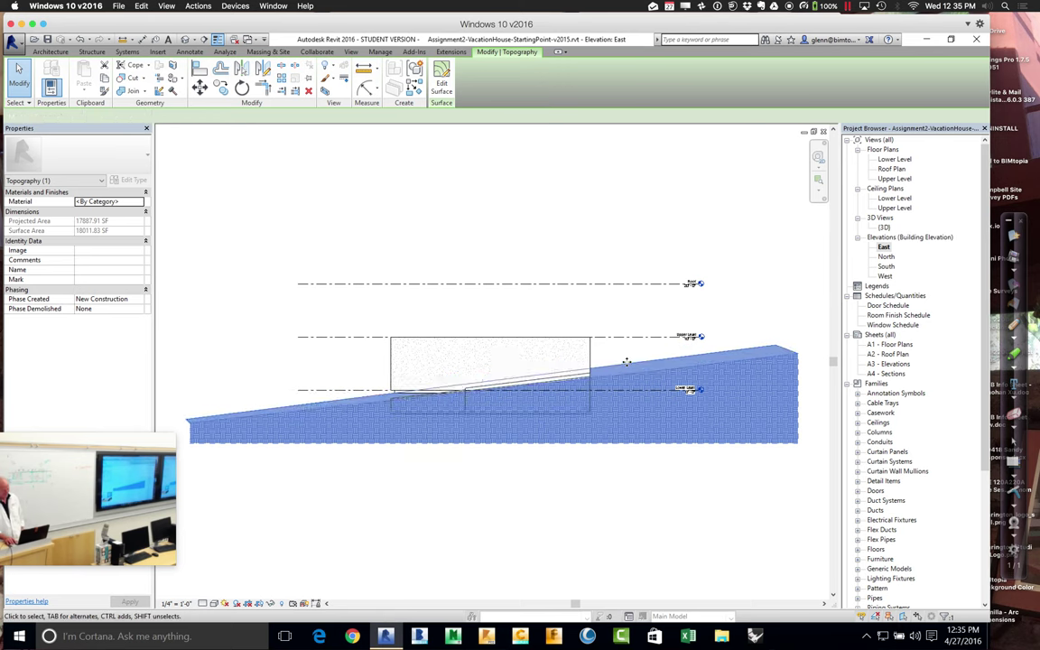
key("Up")
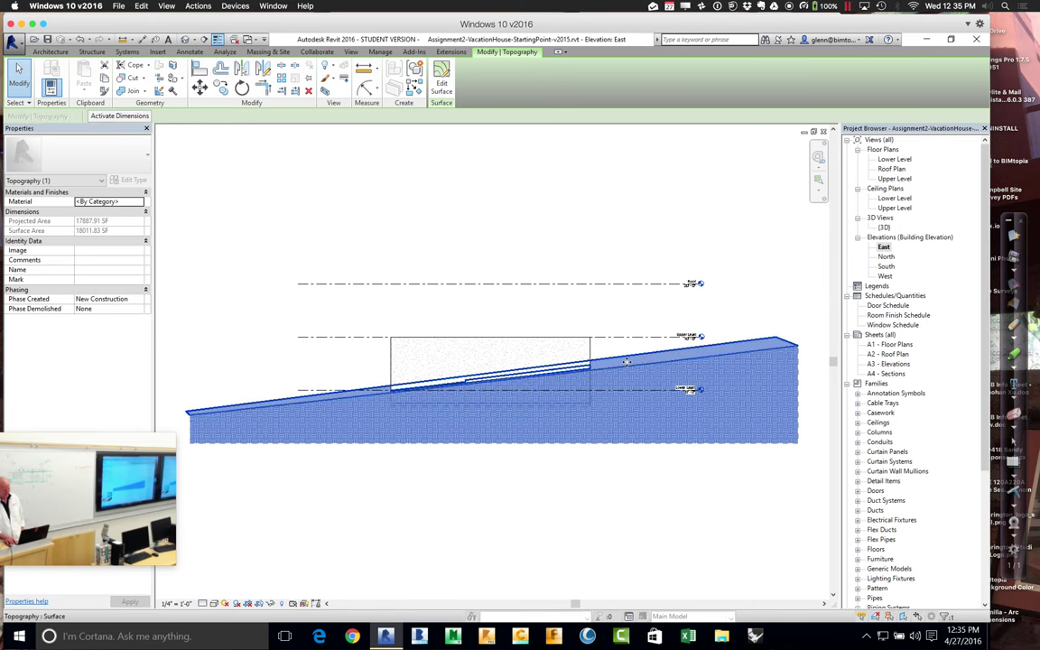
key("Up")
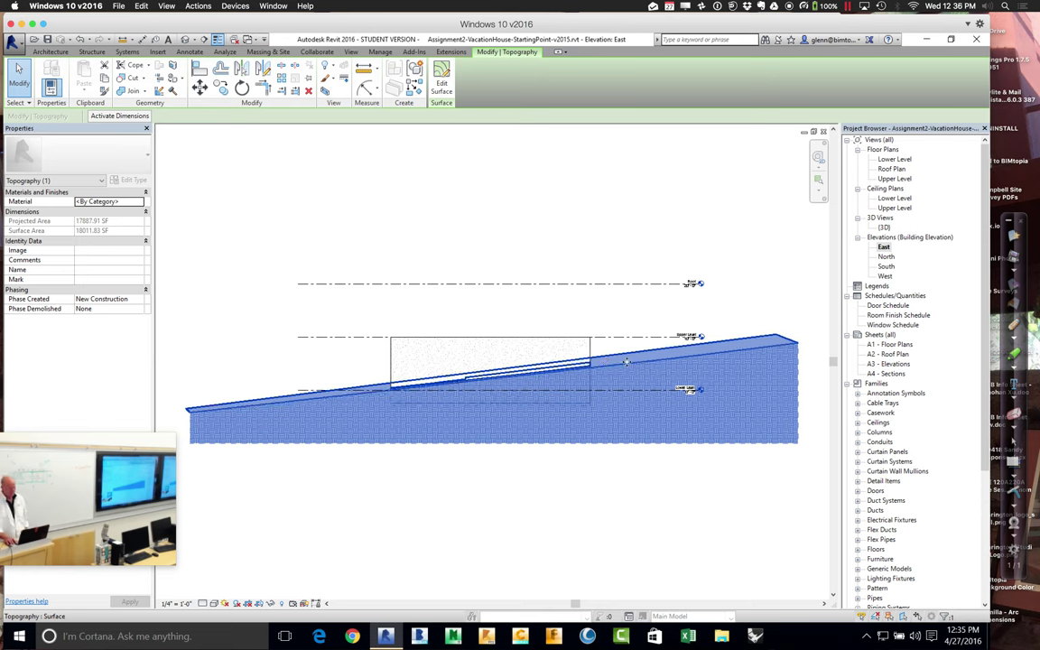
left_click(541, 492)
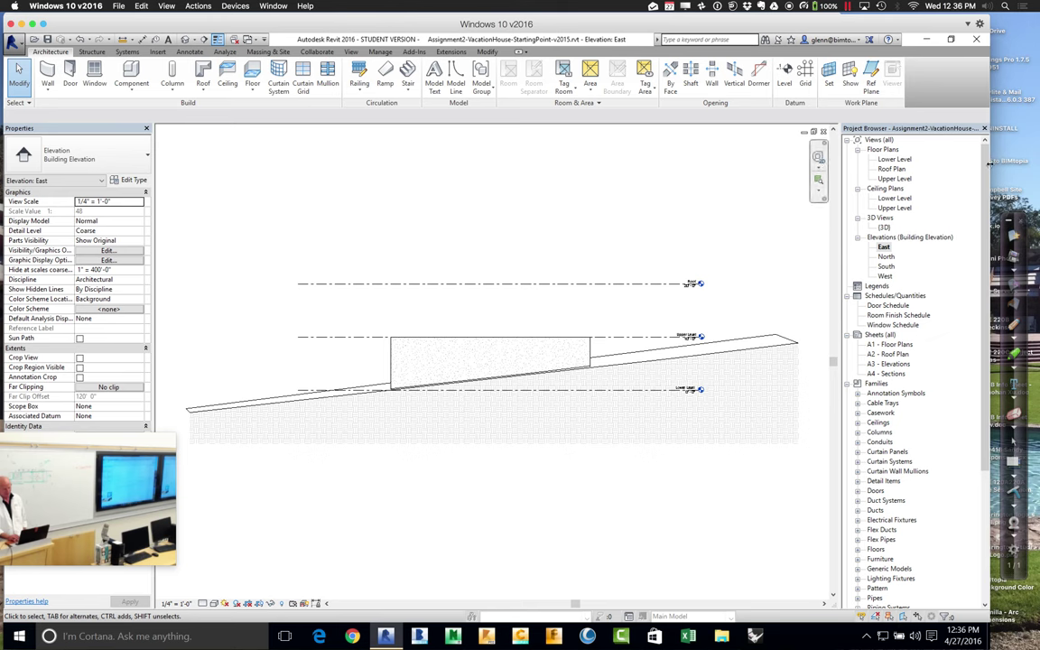
- Start another Concrete Pad 6" building pad on the Lower Level plan, with boundary lines along the outer faces of the three south-side walls
double_click(894, 160)
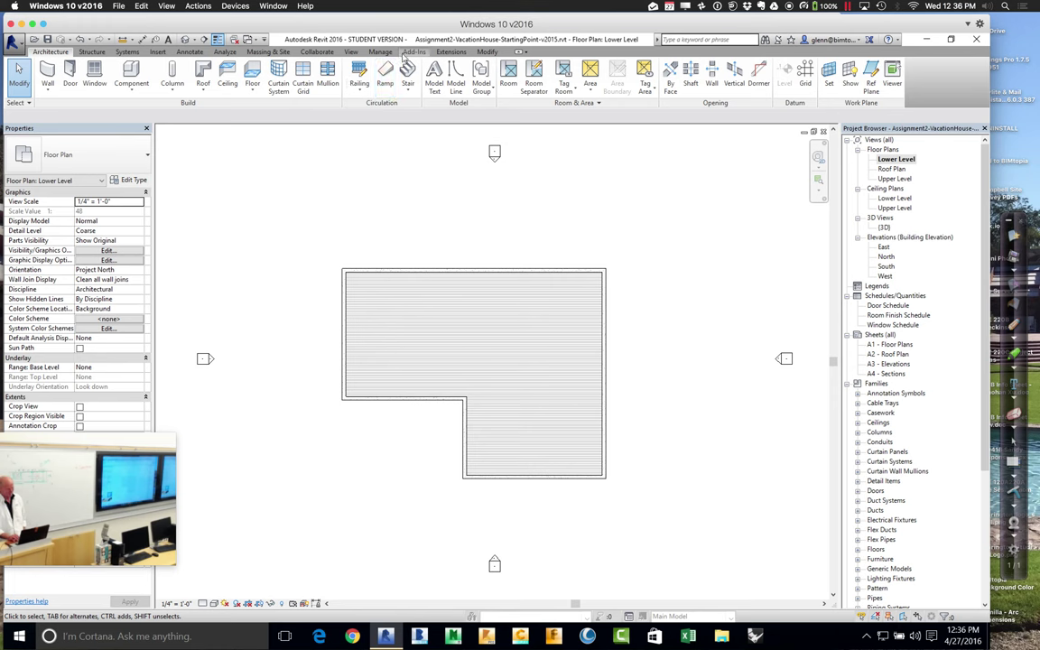
left_click(268, 51)
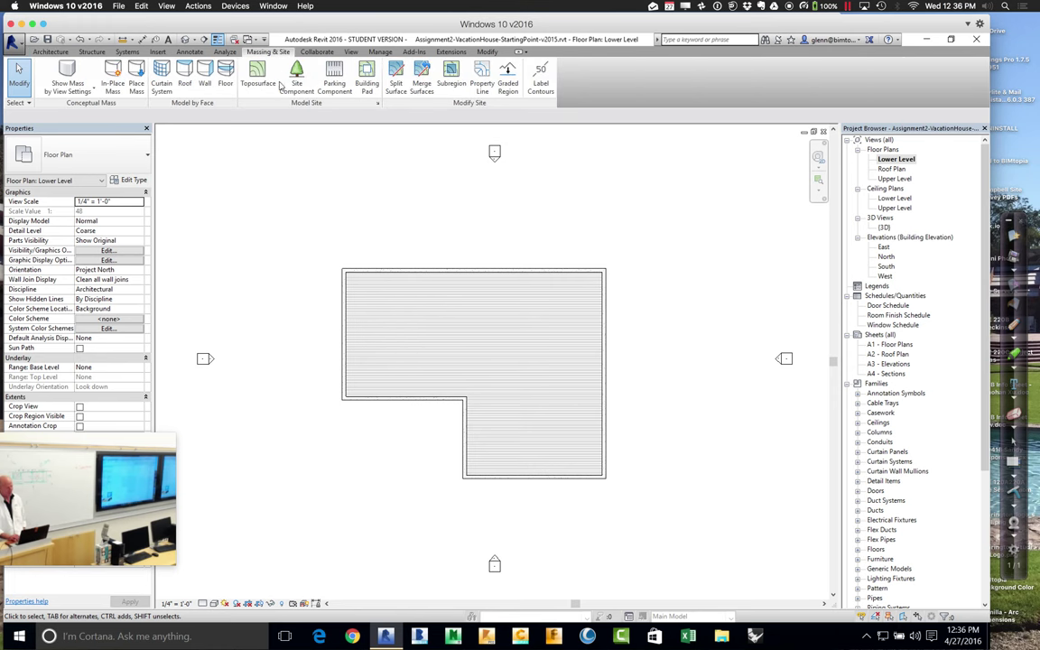
left_click(367, 80)
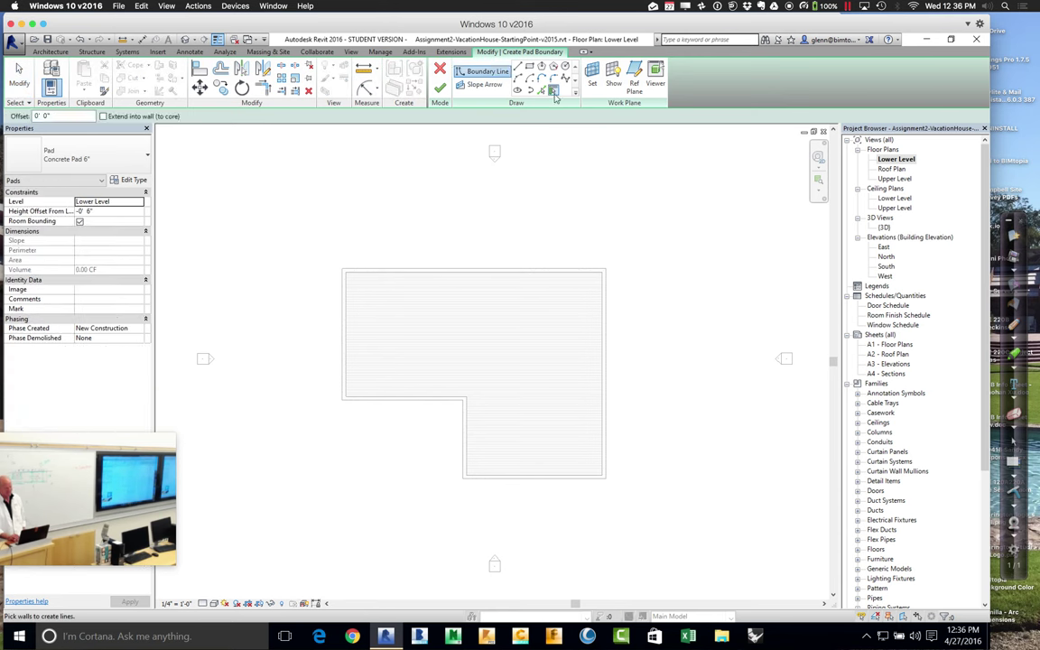
left_click(425, 405)
left_click(461, 437)
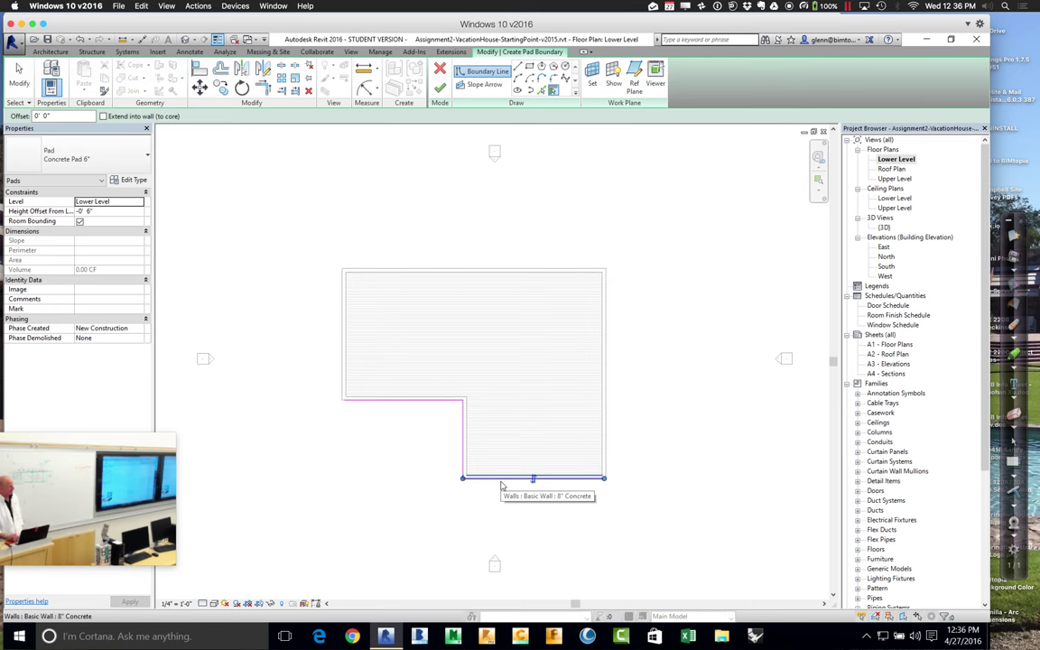
left_click(502, 483)
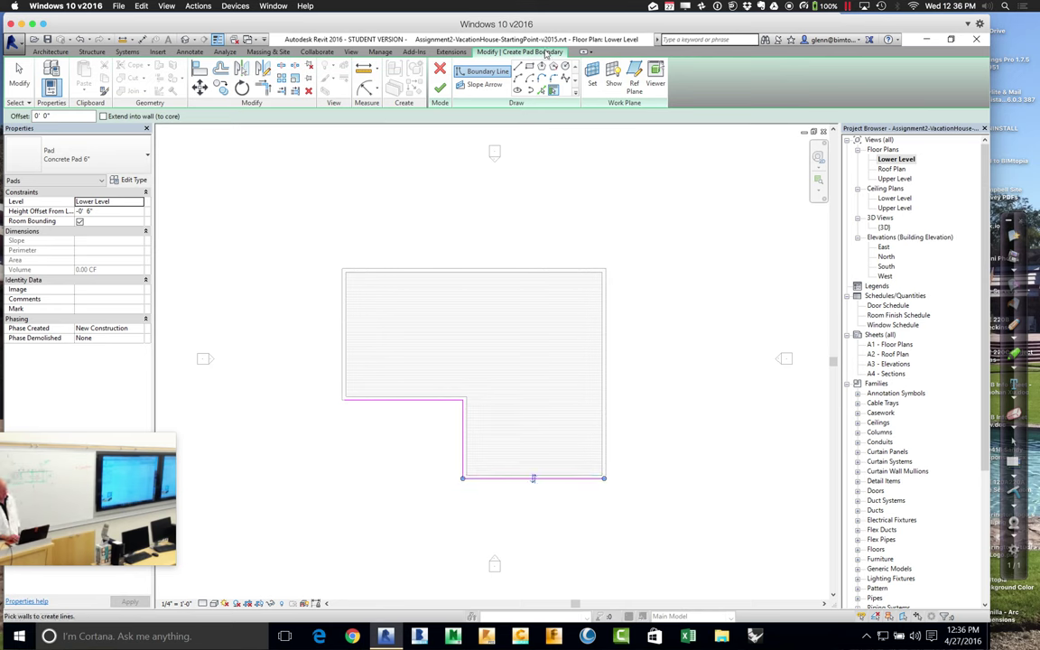
- Close the pad boundary south of the house with three straight lines spanning its 46' 8" width, finish the pad and view it in 3D
left_click(518, 69)
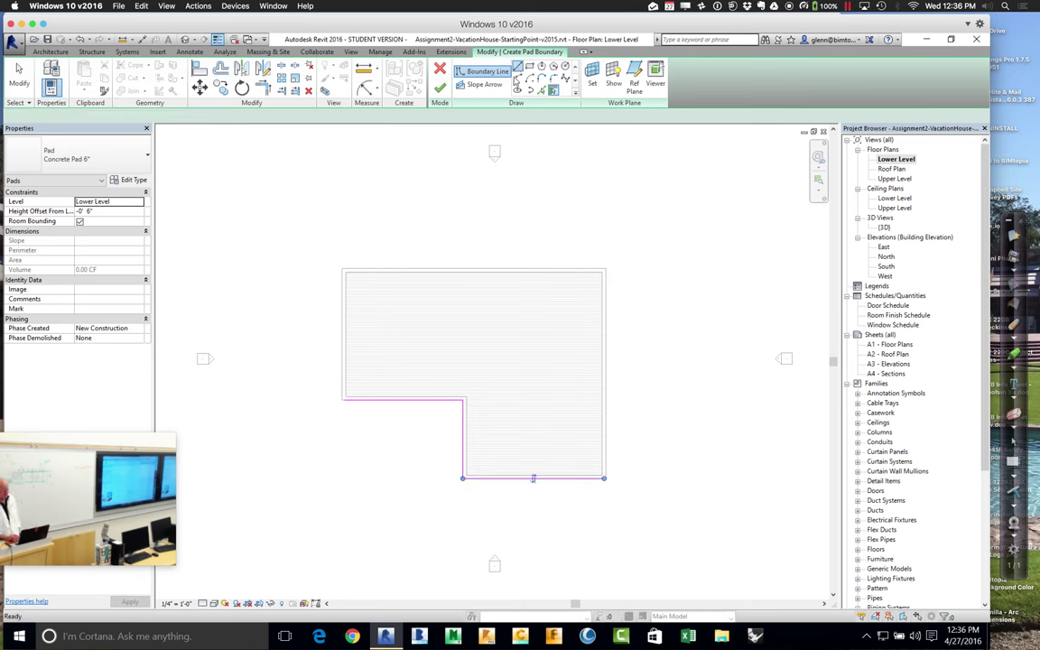
left_click(343, 400)
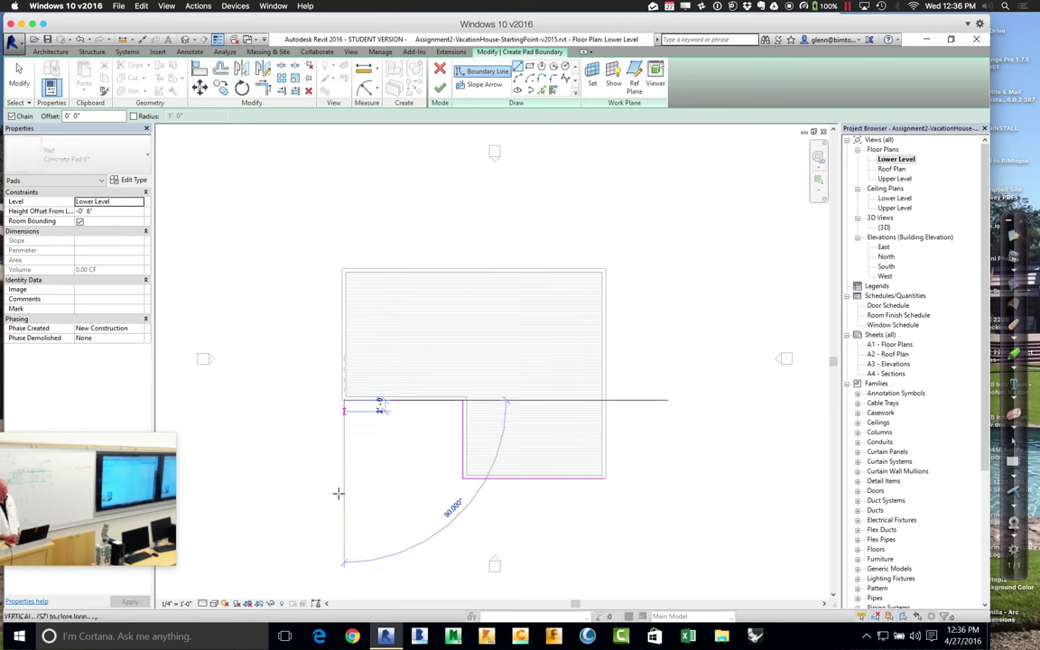
left_click(339, 552)
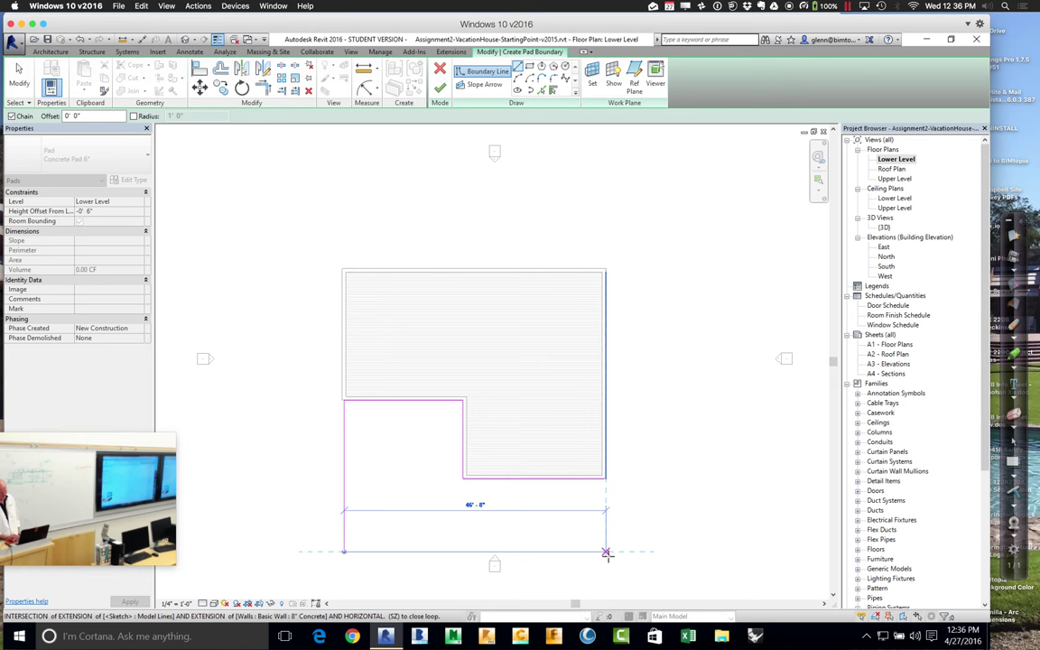
left_click(606, 552)
left_click(606, 480)
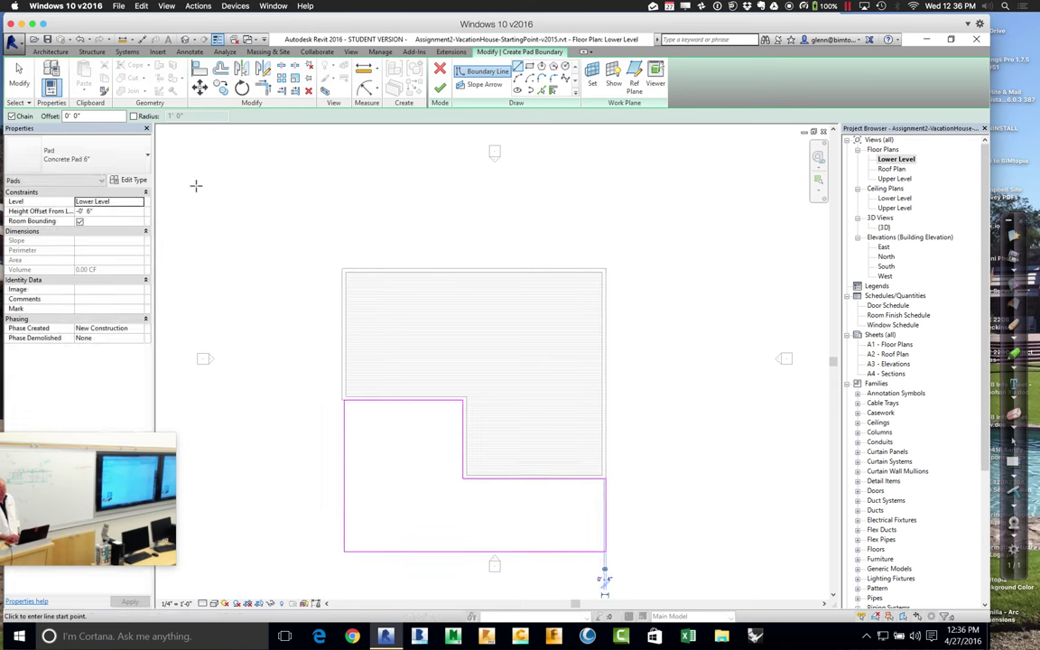
left_click(440, 88)
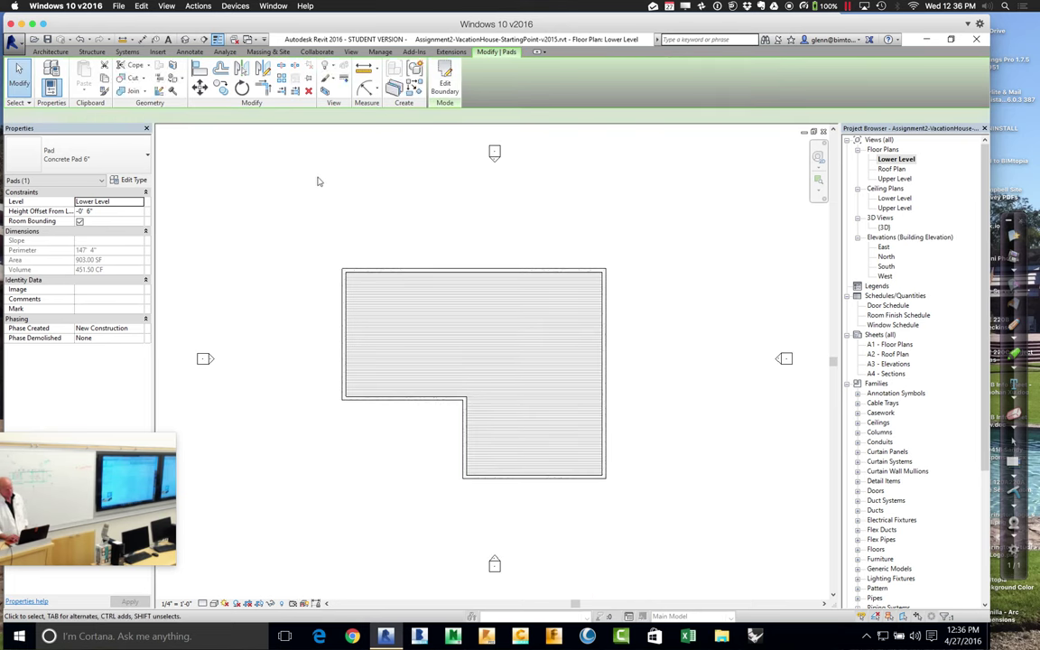
left_click(451, 166)
double_click(885, 227)
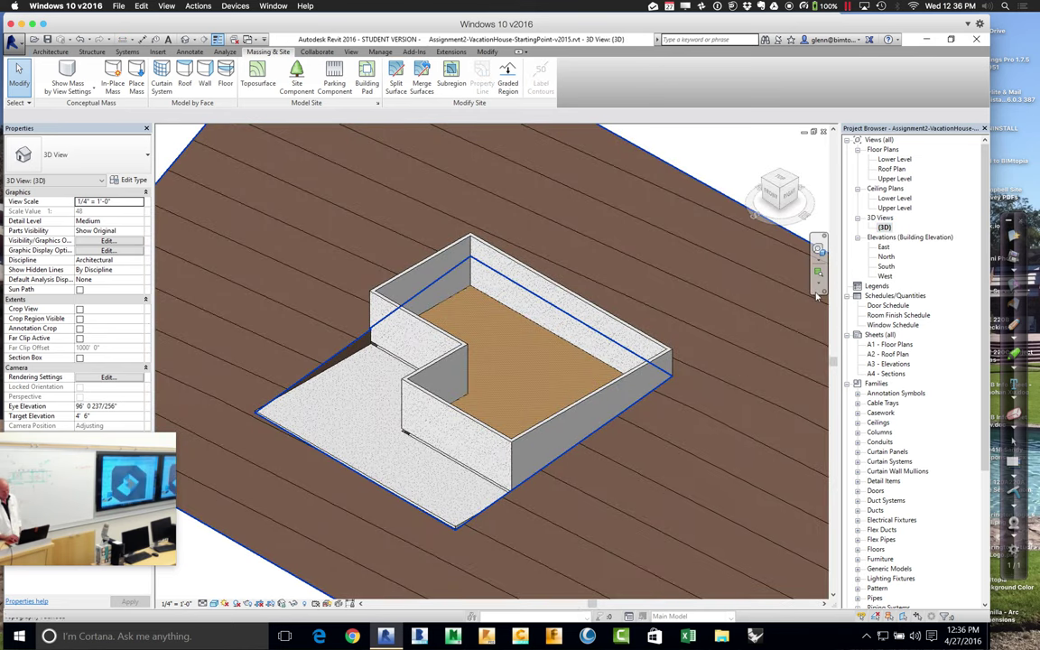
- Set the height offset of the building pad under the house to -0' 6" from the Lower Level
left_click(821, 271)
left_click_drag(262, 296, 451, 448)
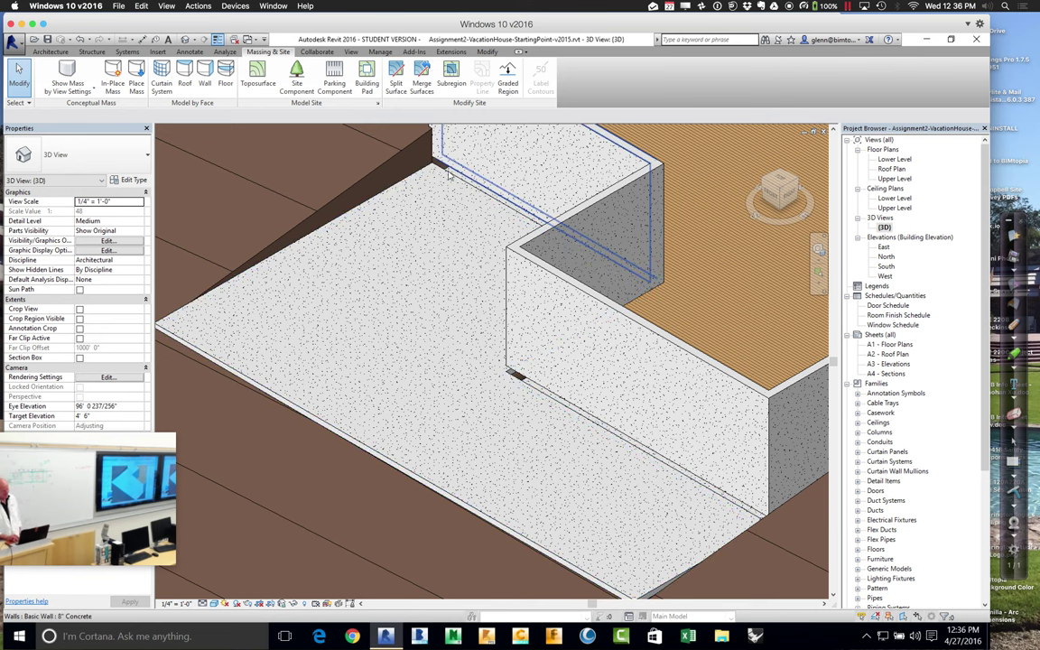
key("Tab")
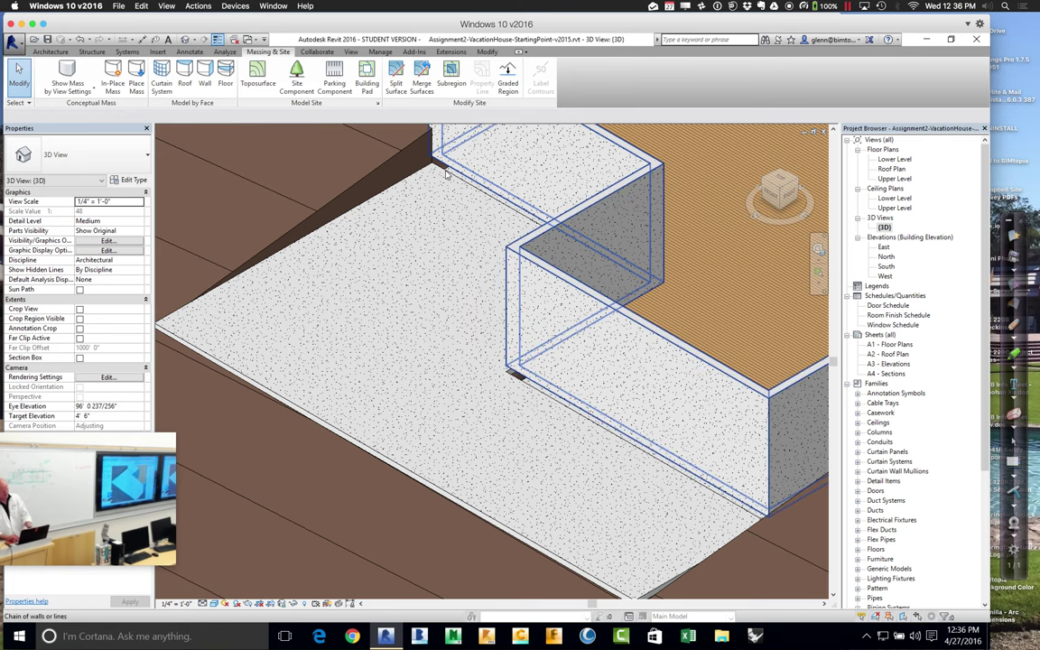
key("Tab")
key("Tab")
key("Tab")
key("Tab")
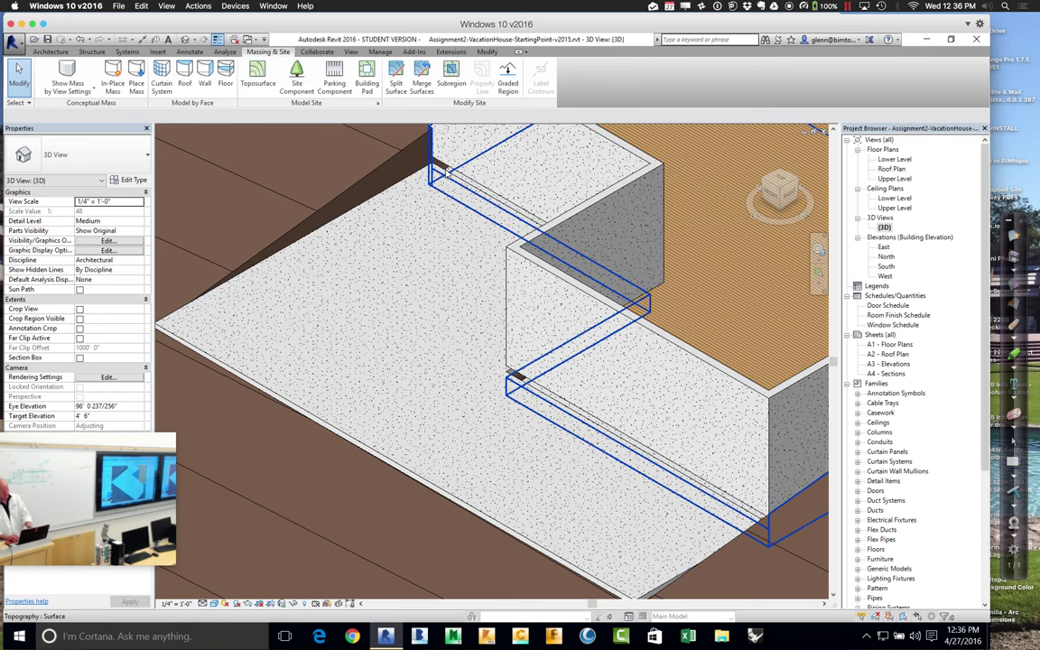
key("Tab")
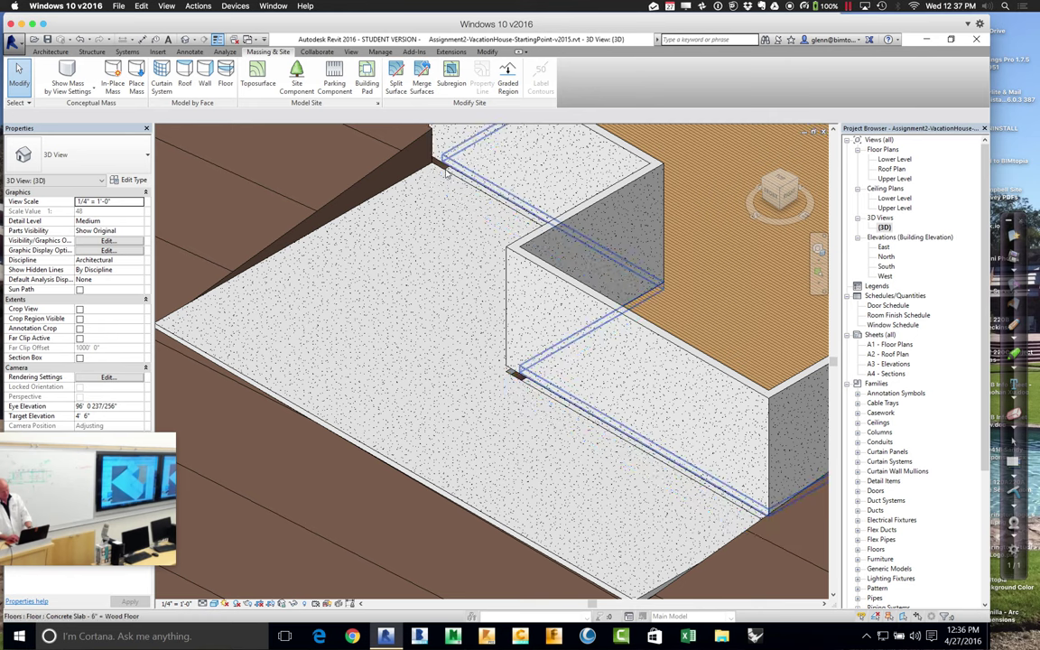
key("Tab")
key("Tab")
key("Tab")
key("Tab")
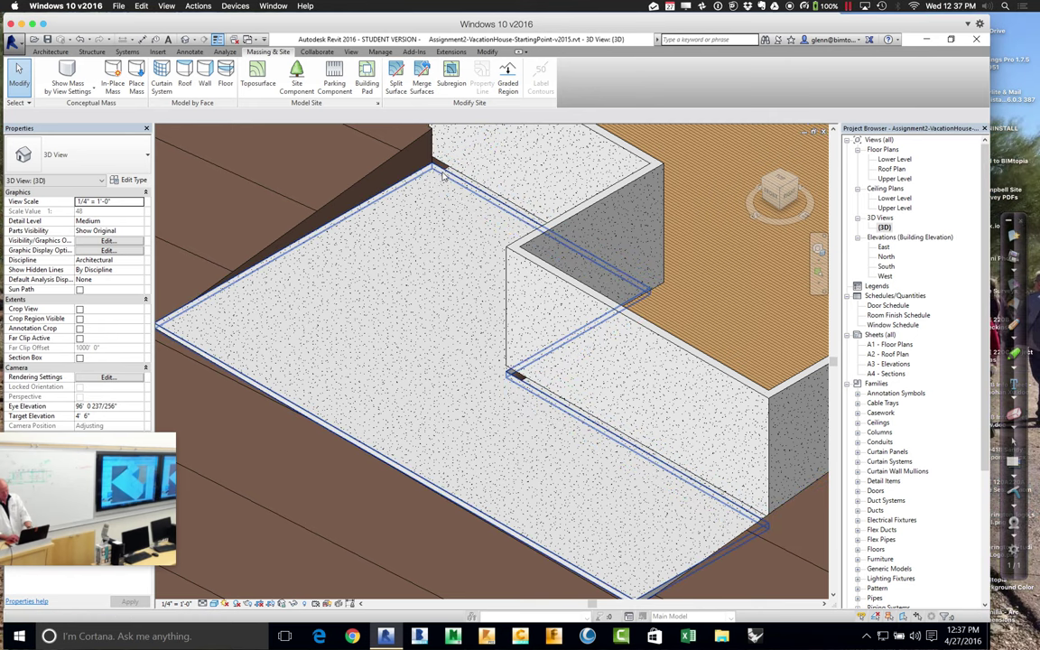
key("Tab")
key("Tab")
key("Tab")
key("Tab")
key("Tab")
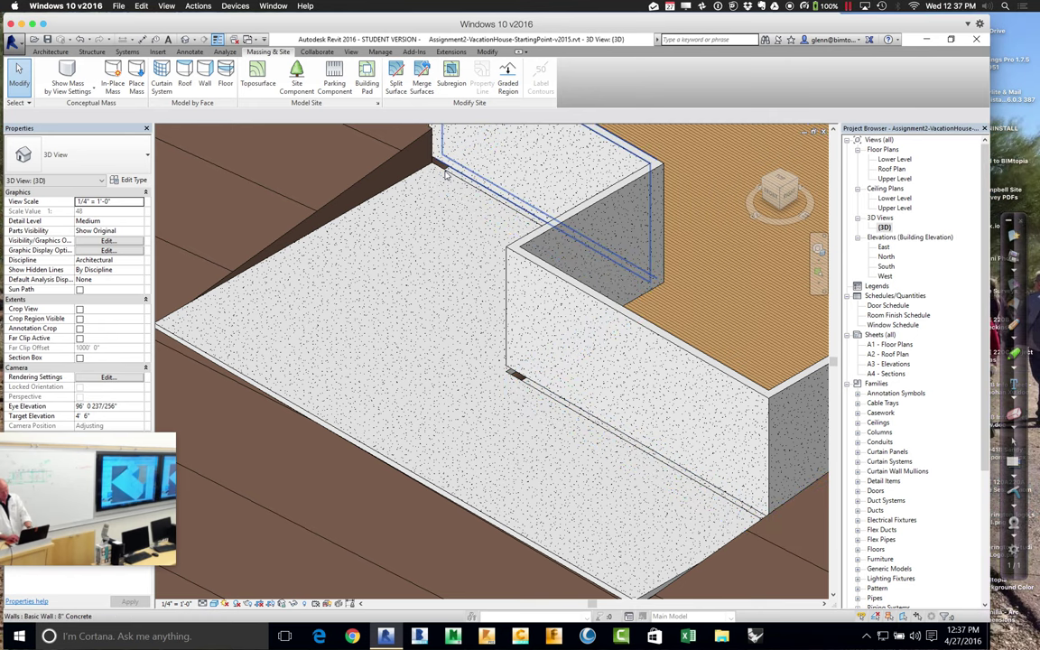
key("Tab")
key("Tab")
key("Tab")
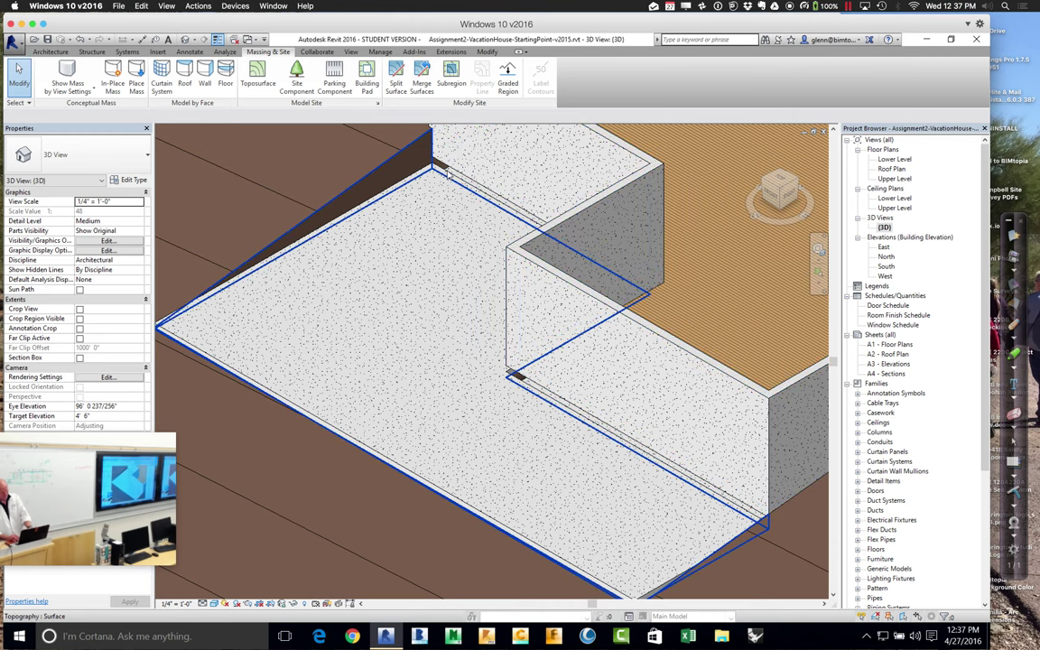
key("Tab")
key("Tab")
key("Tab")
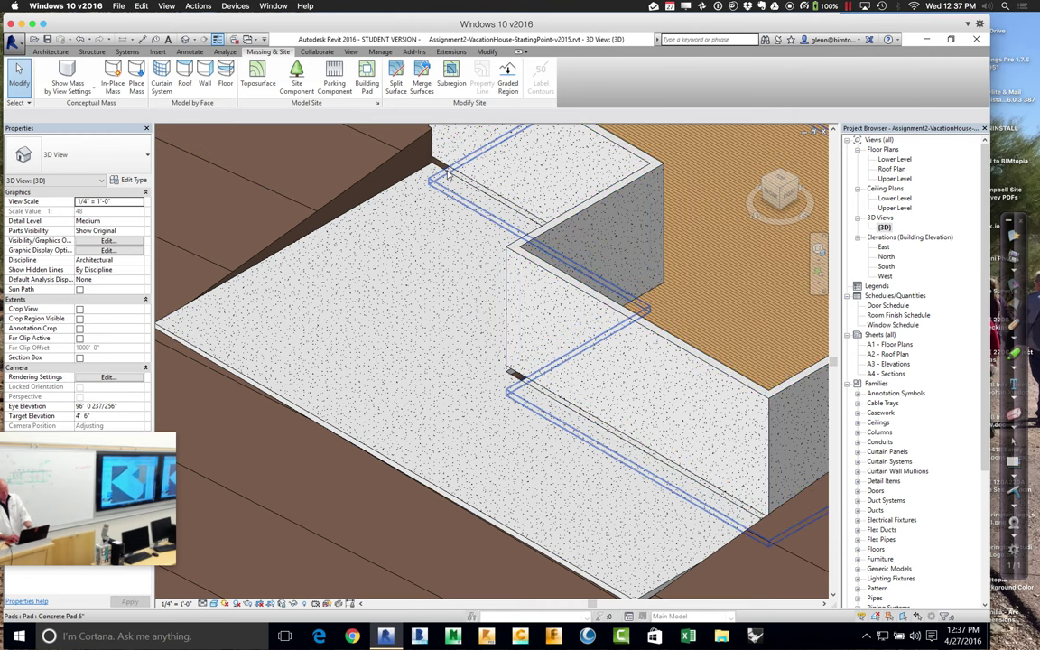
left_click(447, 172)
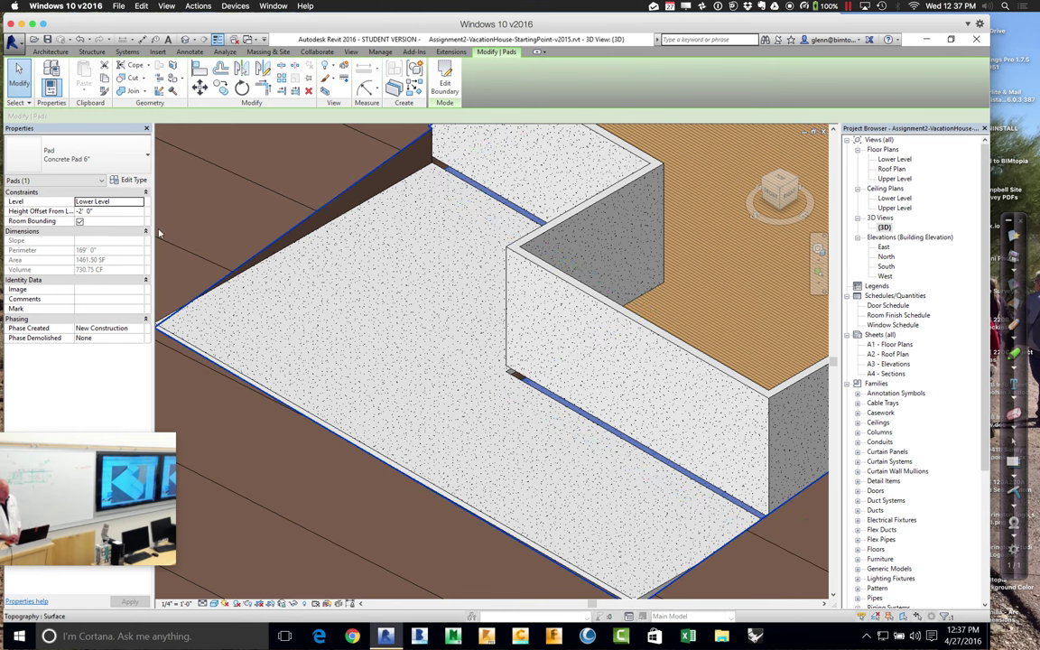
left_click(136, 211)
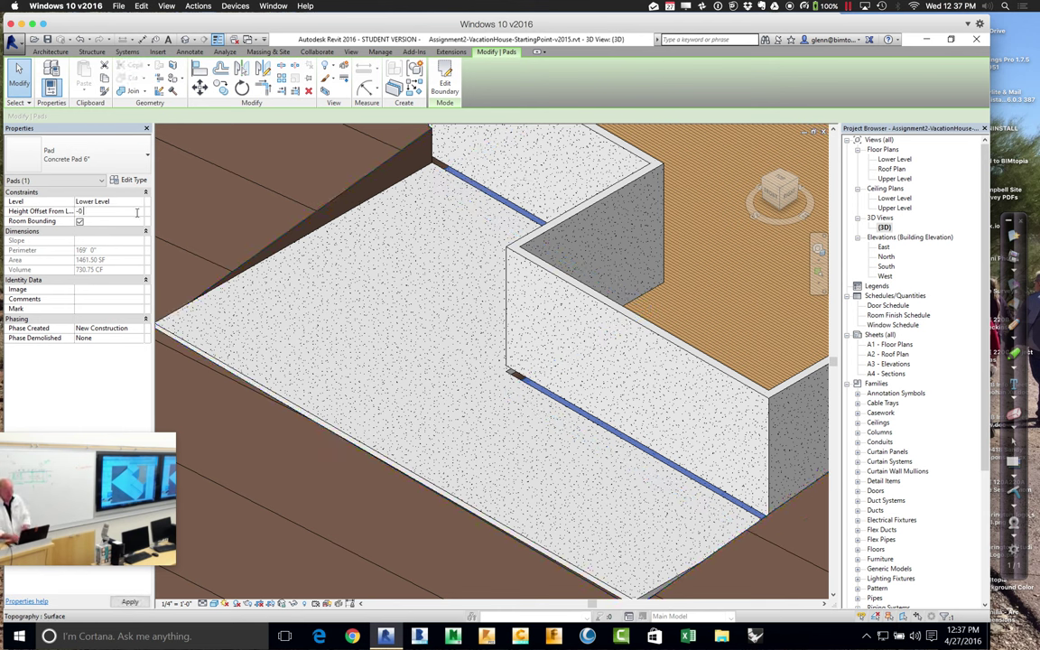
type("-0 6")
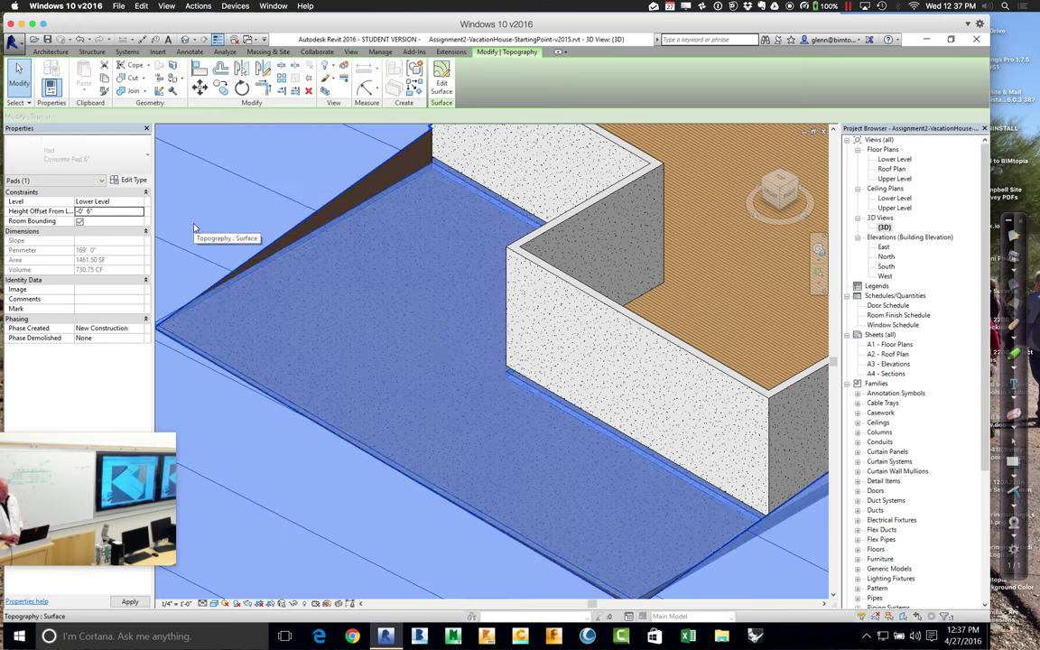
left_click(192, 226)
left_click(437, 356)
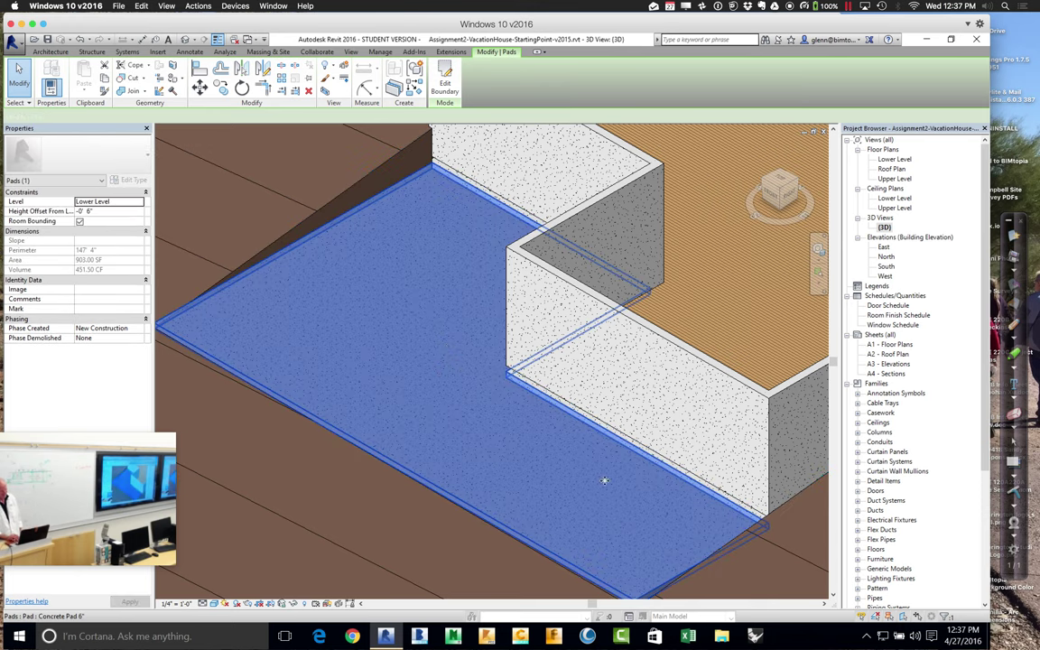
left_click(759, 564)
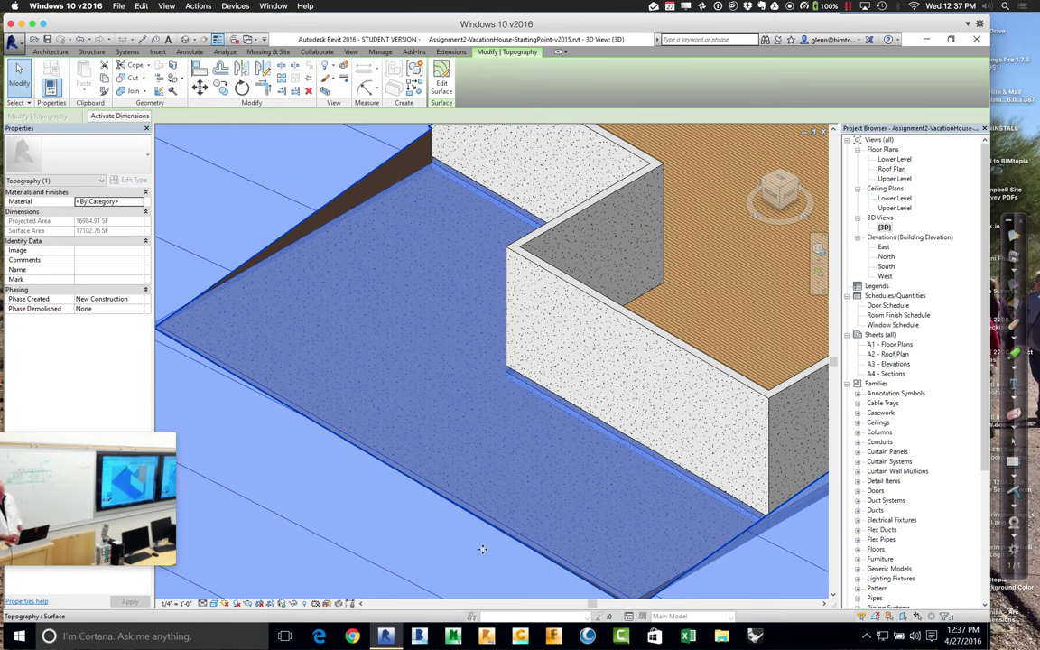
- Select the whole chain of six concrete walls and set their base offset to -0' 6"
scroll(330, 479, "down", 4)
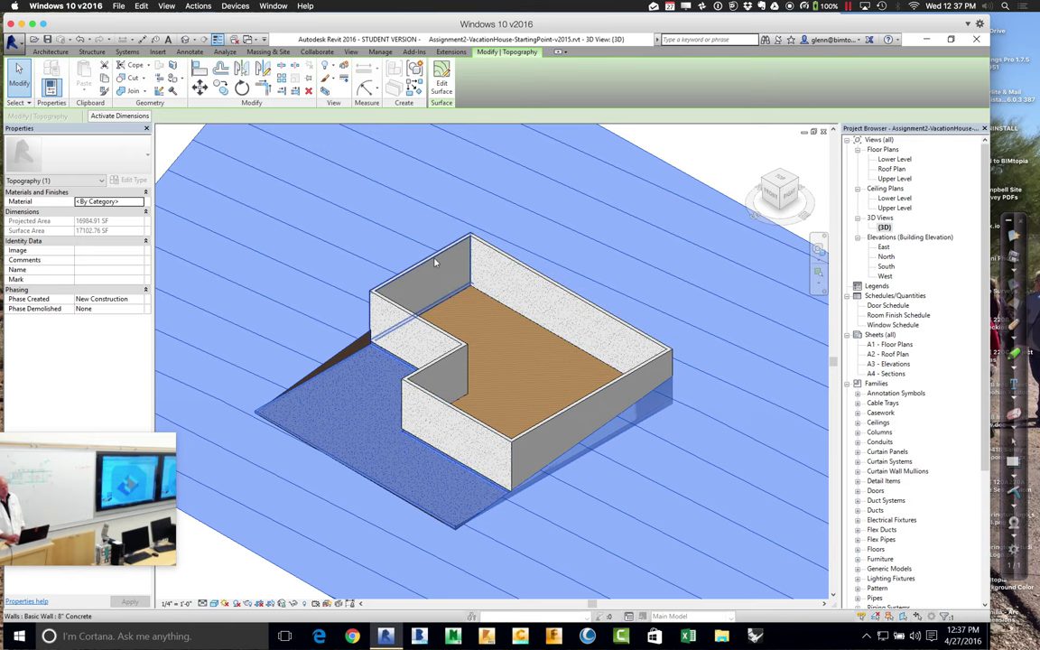
key("Tab")
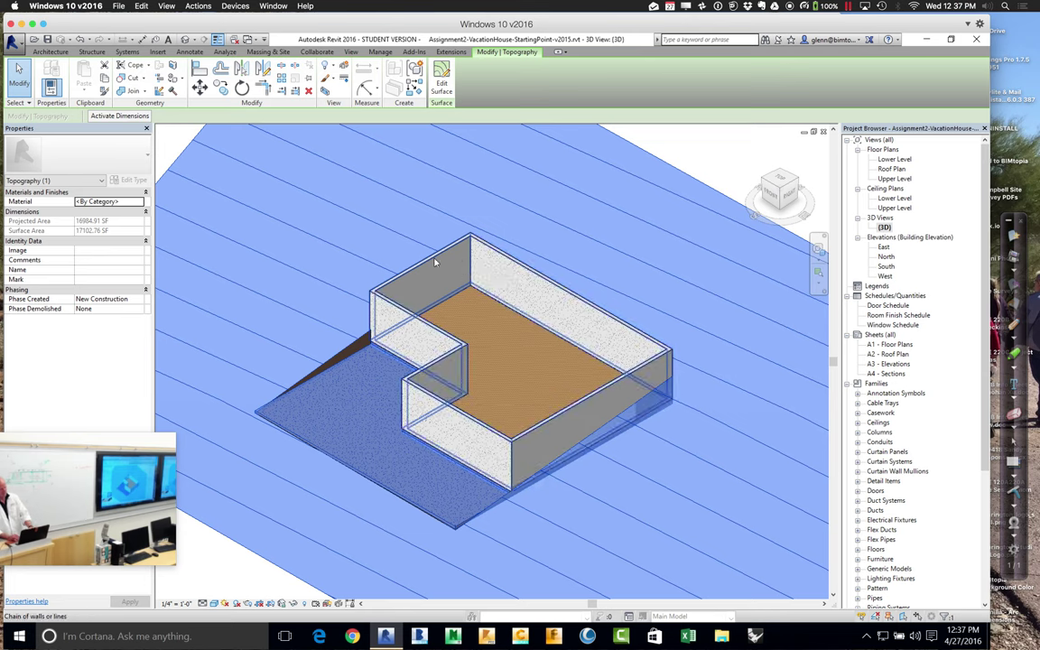
left_click(435, 262)
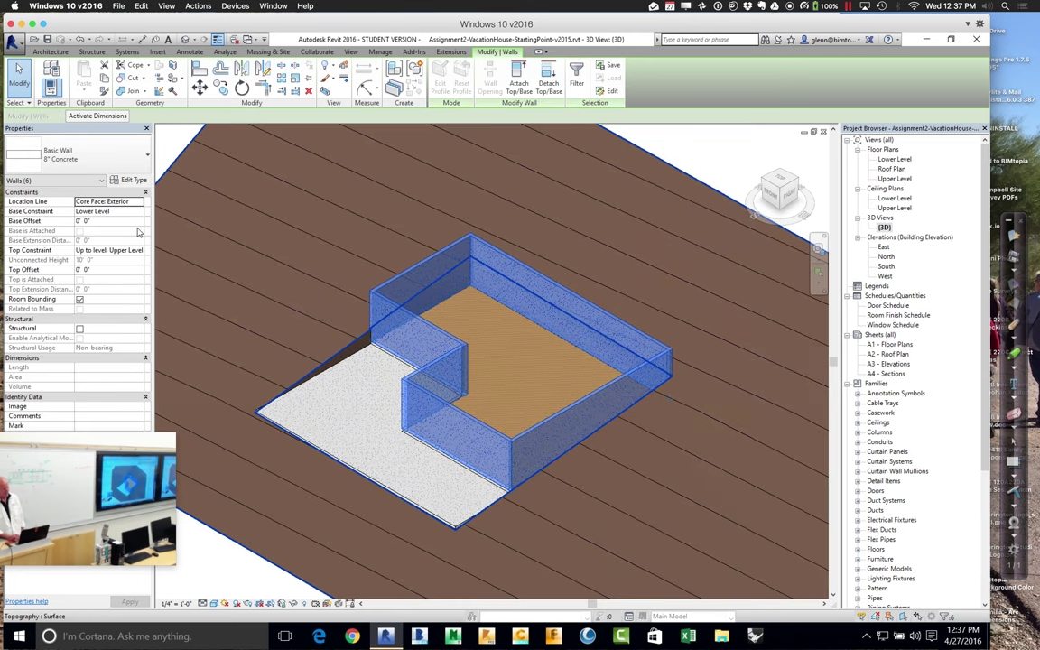
left_click(135, 225)
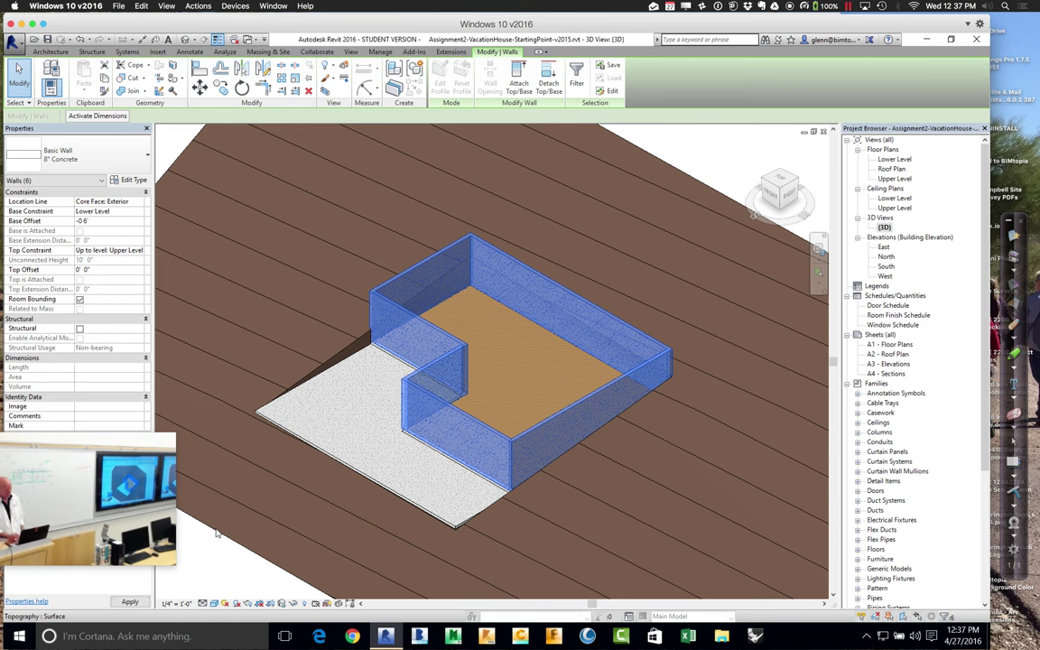
left_click(579, 337)
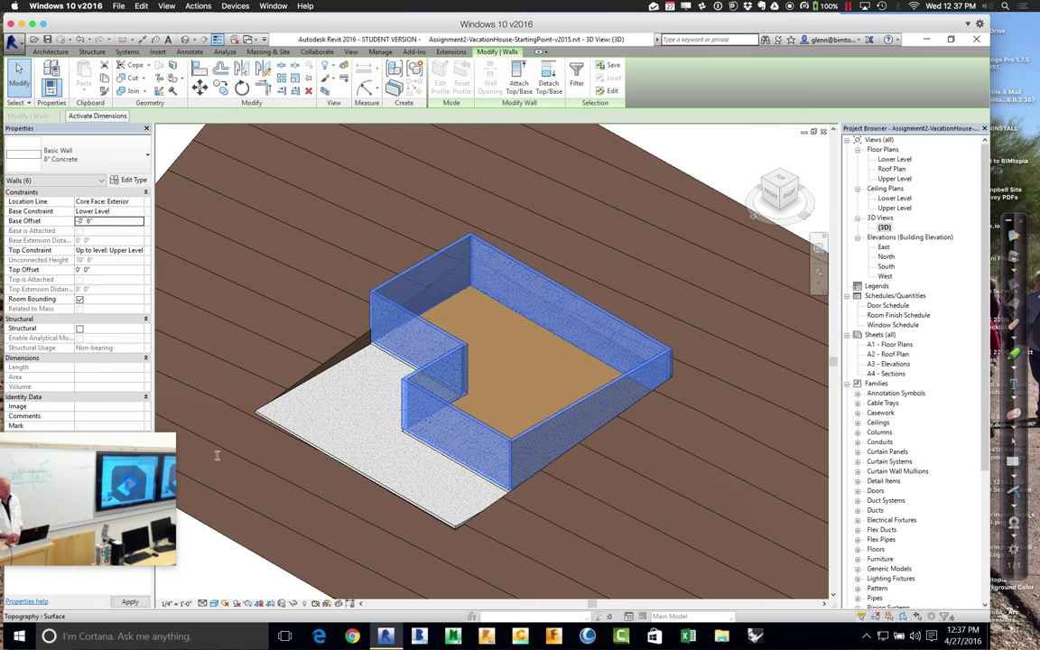
left_click(209, 557)
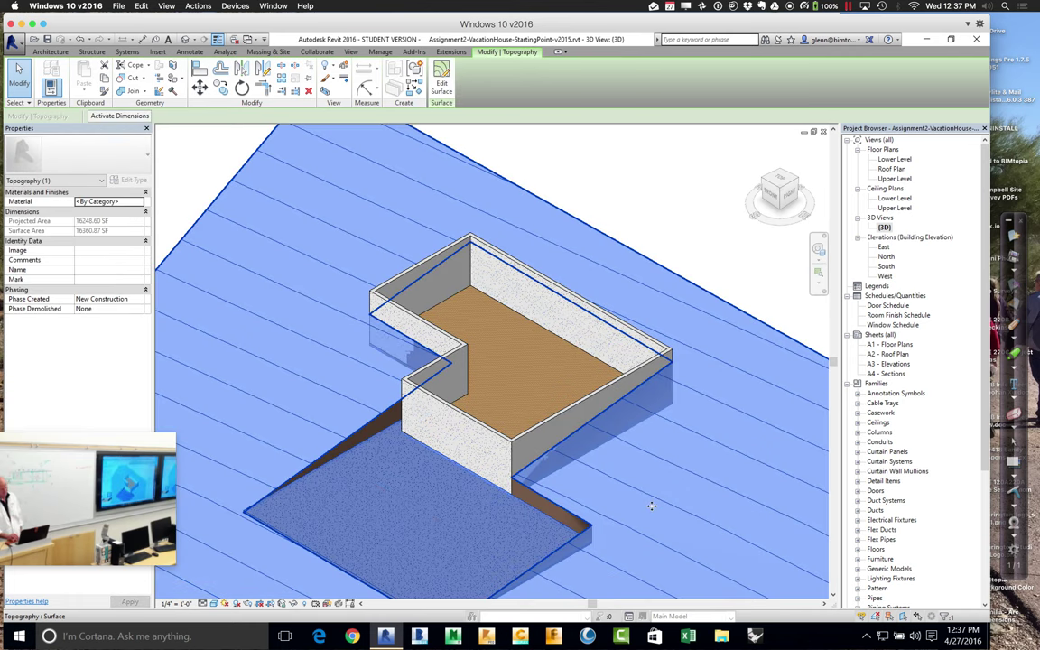
key("Escape")
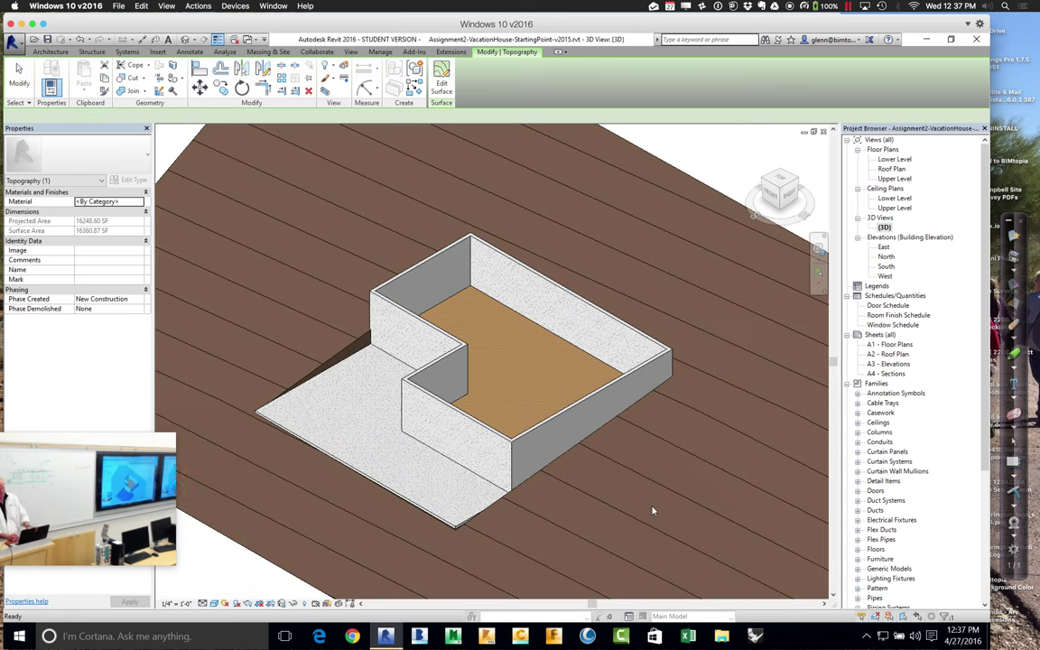
left_click(440, 260)
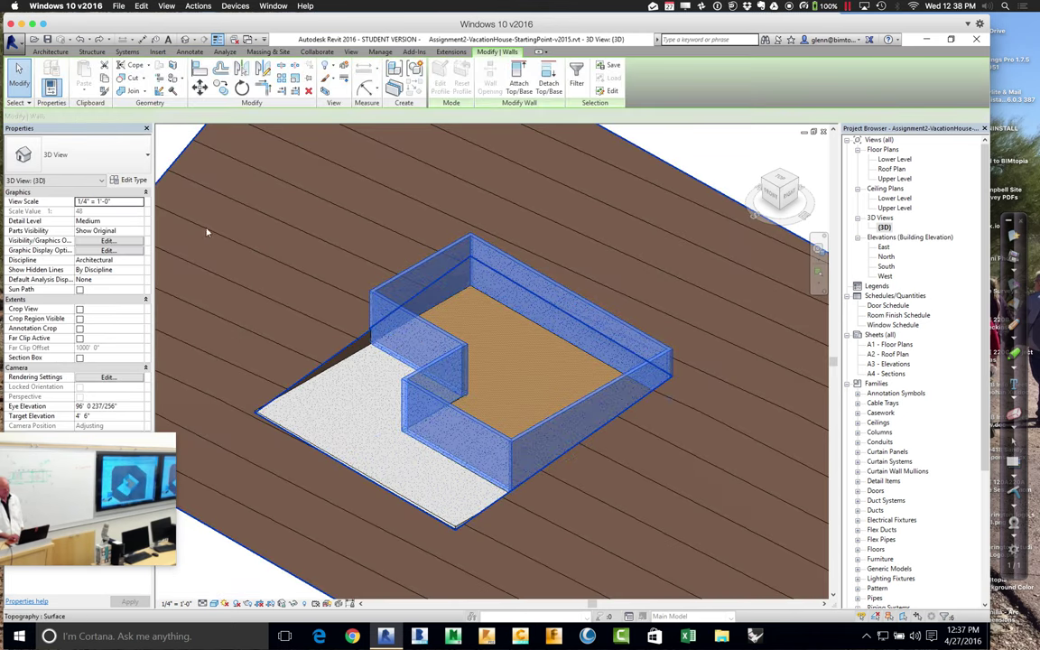
left_click(353, 393)
left_click(323, 492)
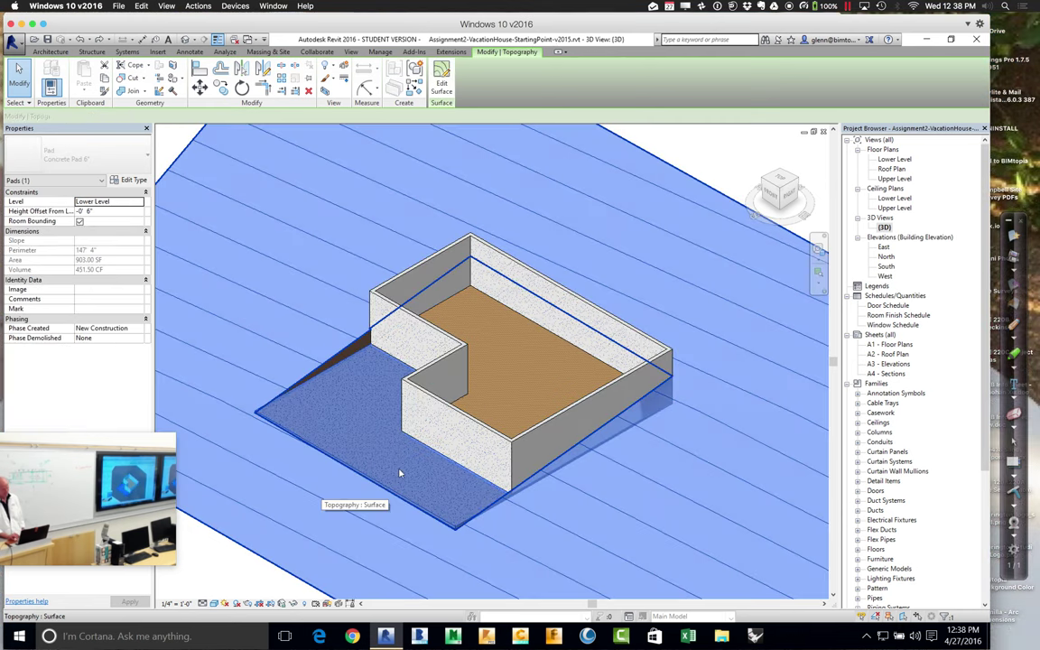
- Split the front south wall near its east end, about 23' 4" from the recess corner, and the recessed south wall near its west end
left_click(819, 271)
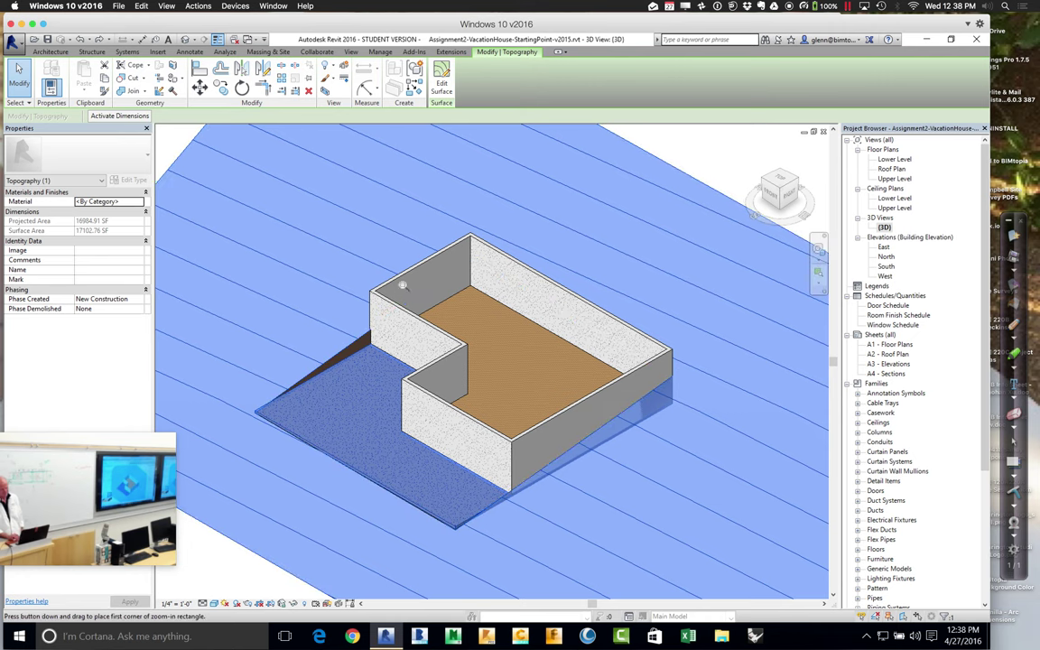
left_click_drag(264, 283, 586, 537)
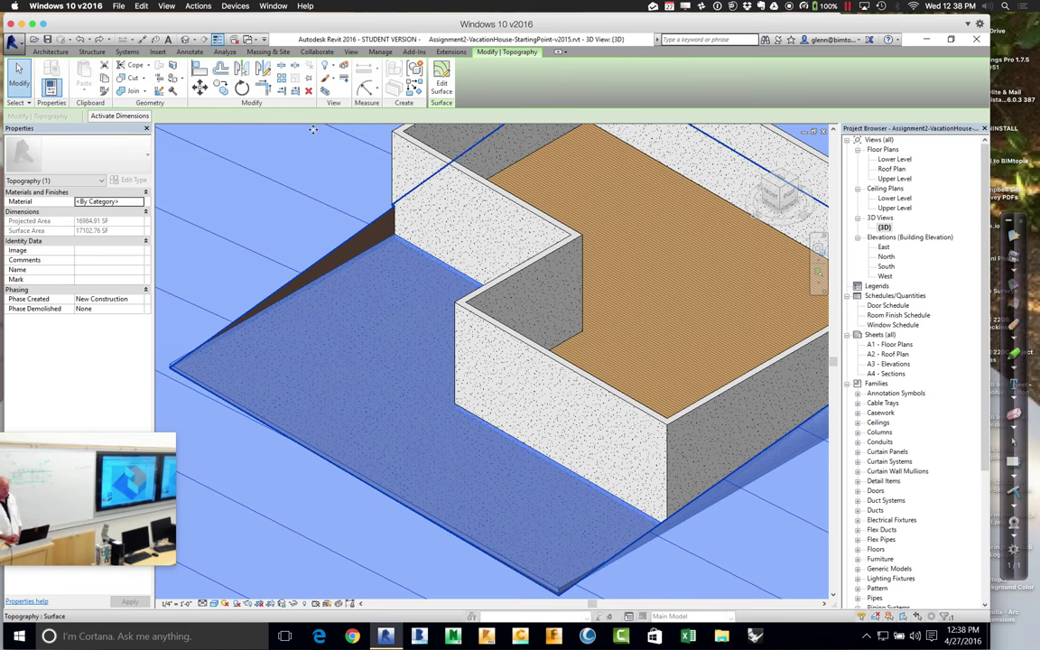
left_click(282, 68)
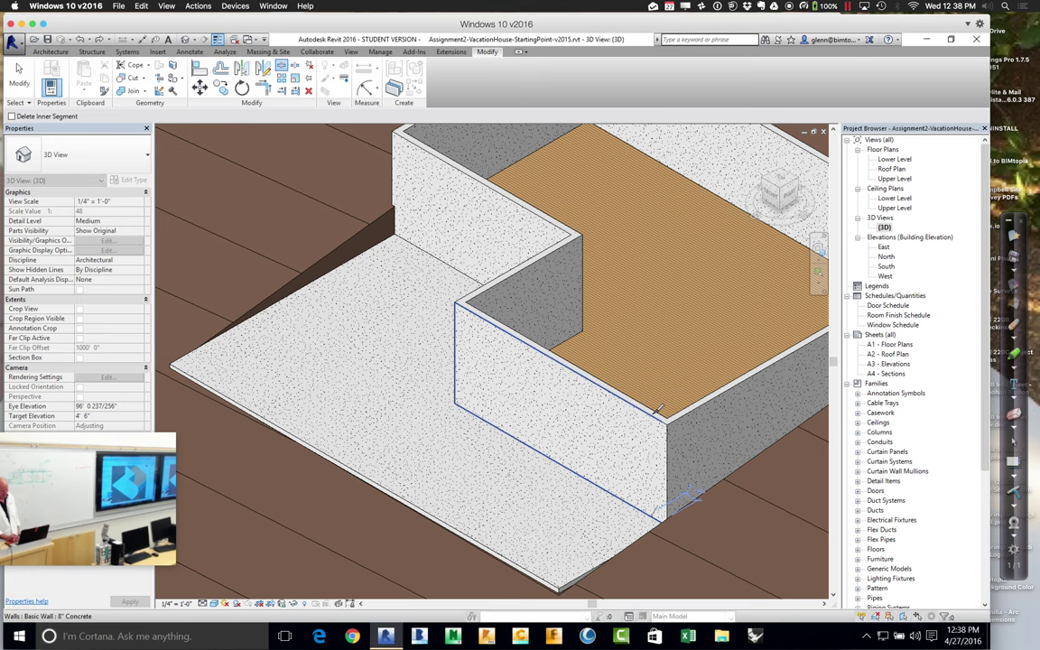
left_click(656, 419)
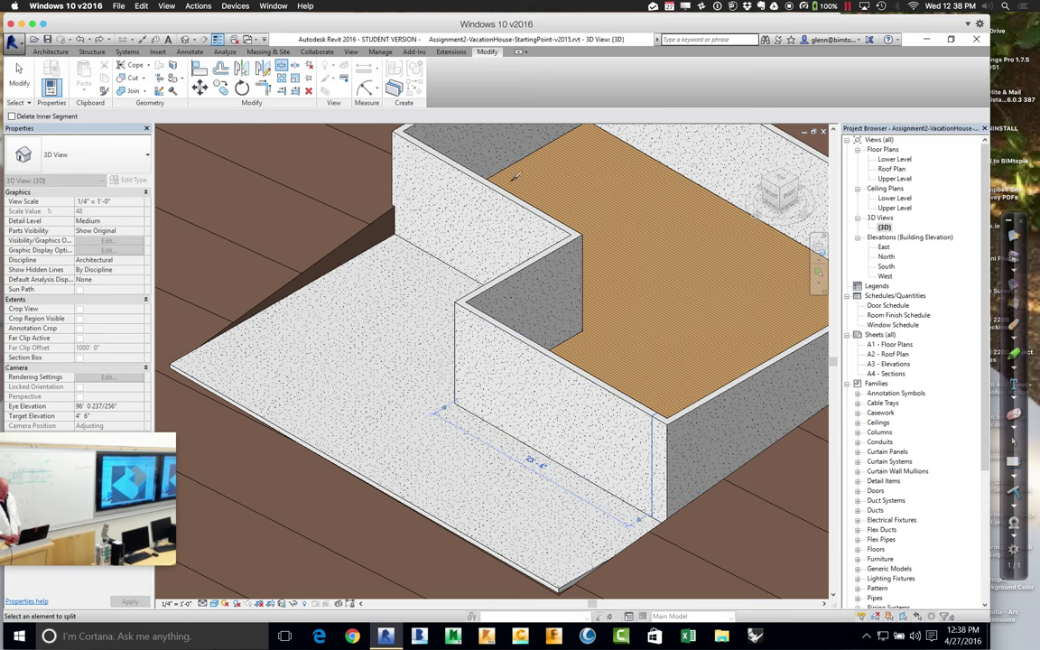
left_click(408, 143)
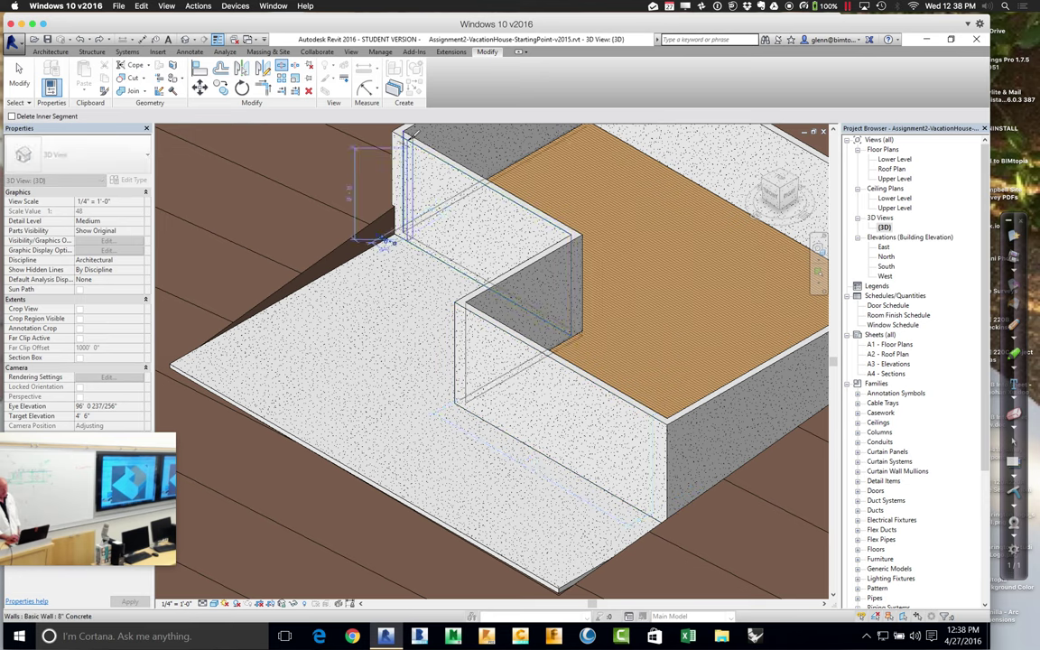
left_click(24, 72)
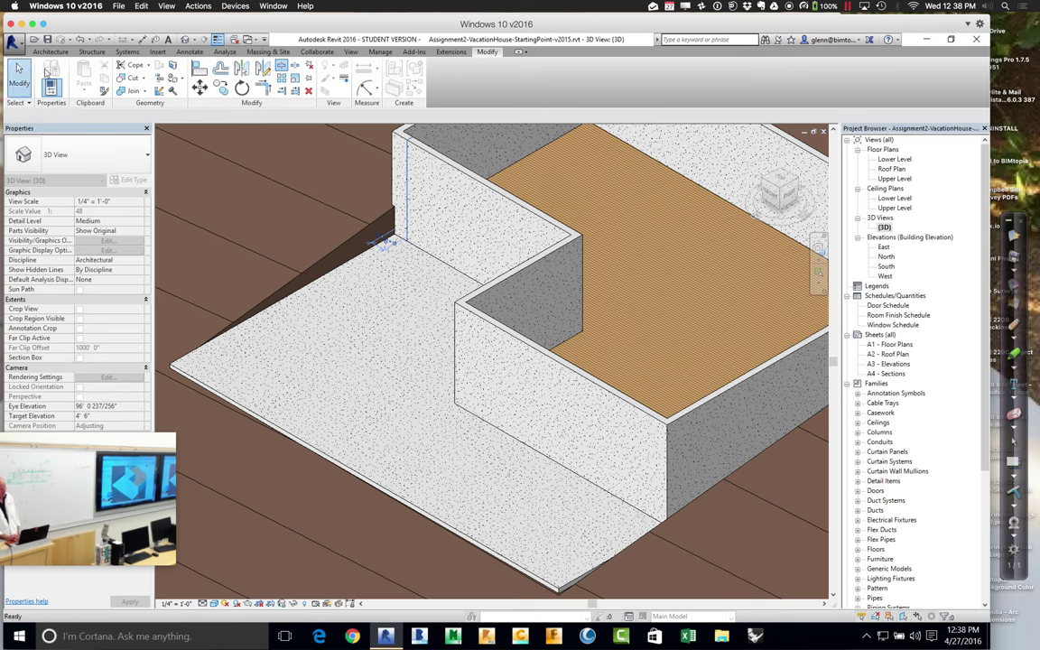
- Change the recessed south wall, the return wall and the front south wall to type Exterior - 2x6 Stud + Wood Siding
left_click(414, 150)
left_click(454, 168)
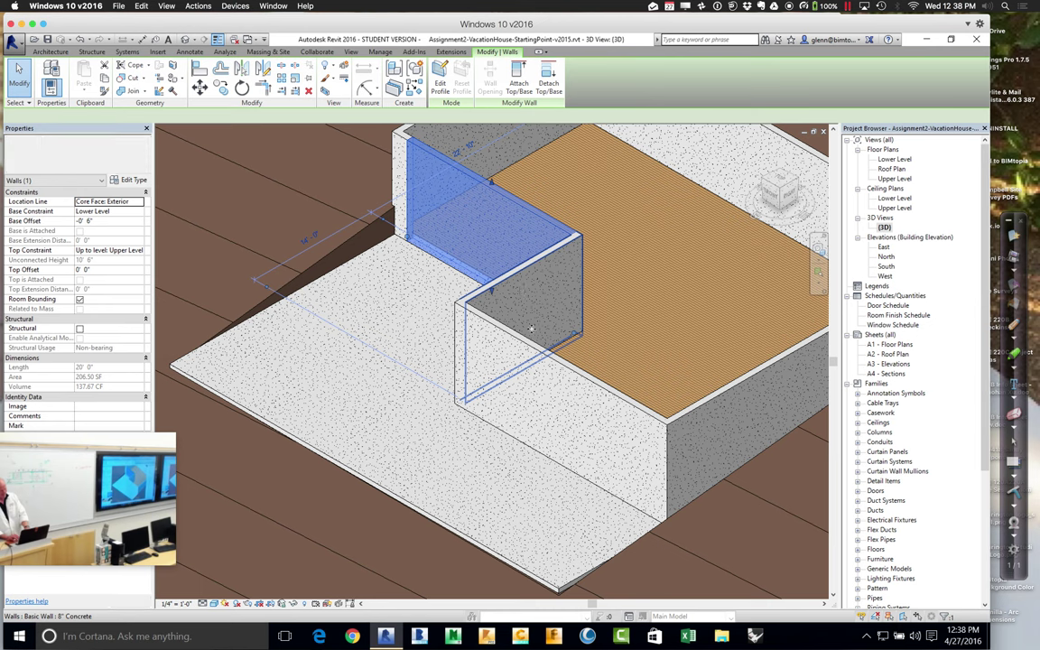
left_click(522, 287, "ctrl")
left_click(535, 353, "ctrl")
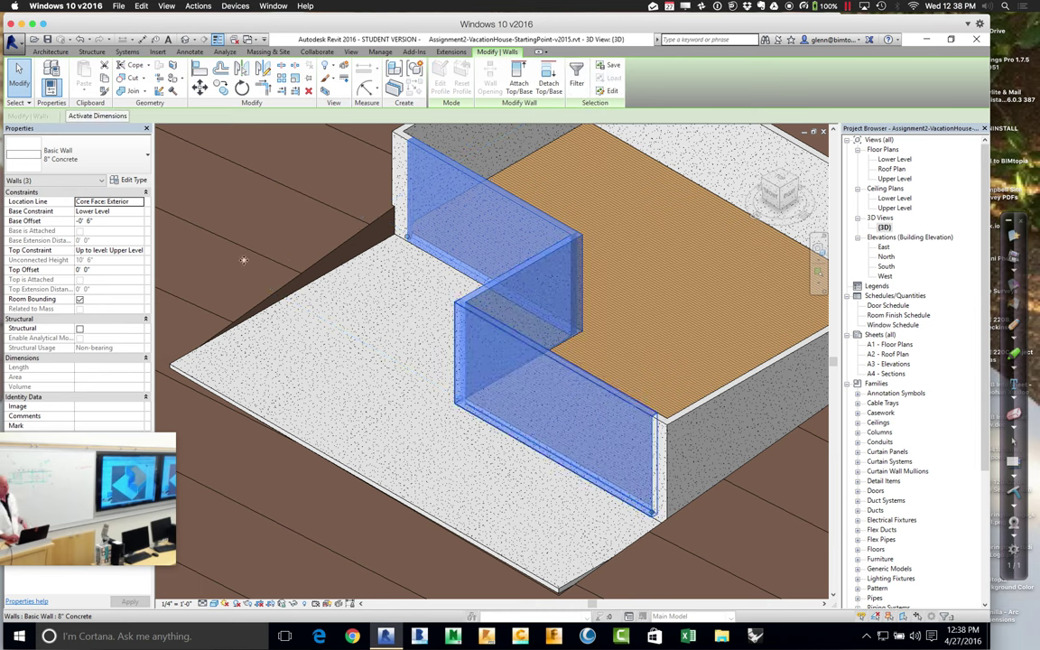
left_click(147, 159)
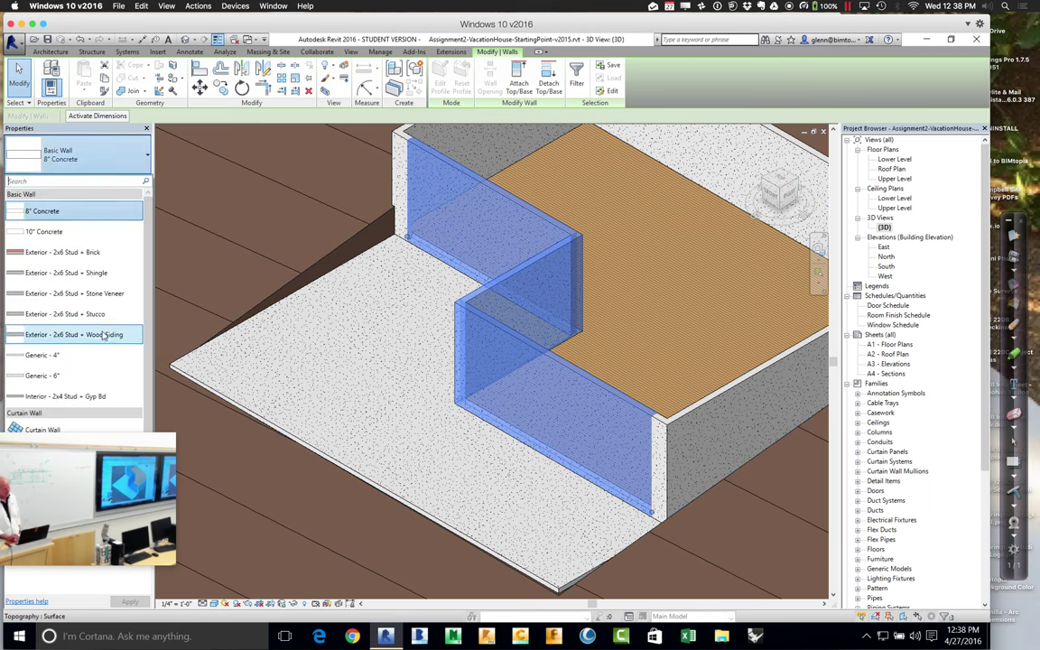
left_click(103, 335)
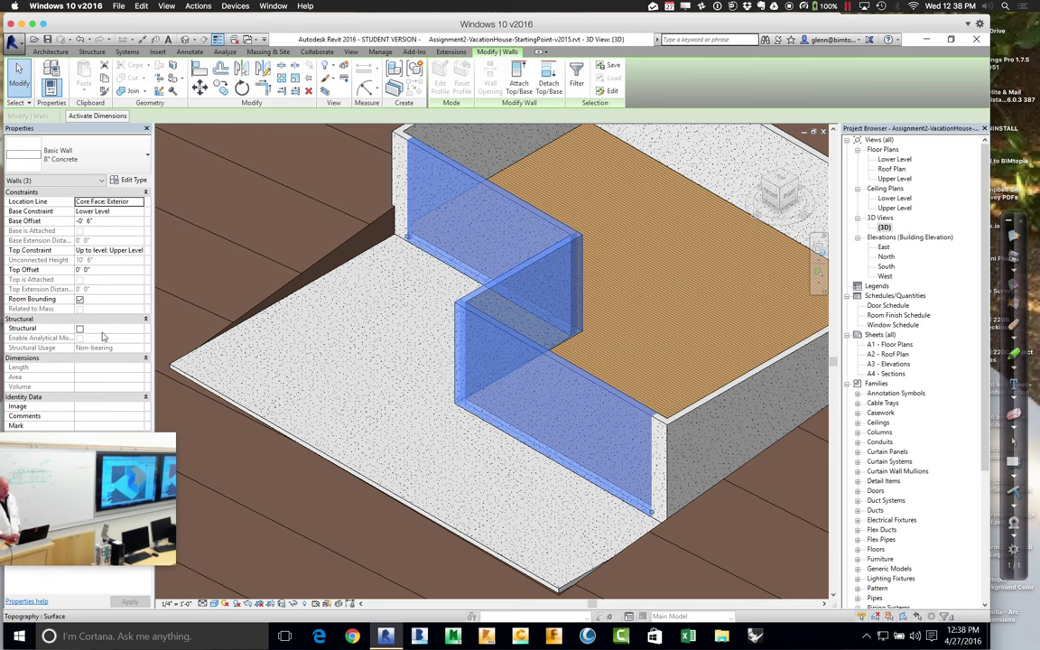
left_click(372, 335)
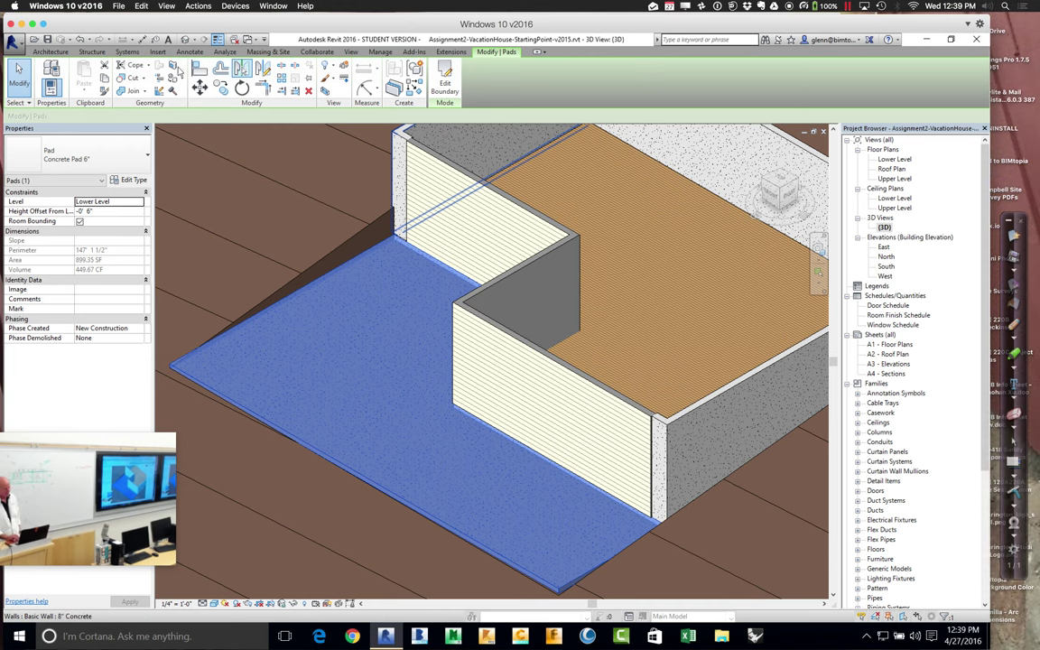
- Split the front south wall about 8' 6" and the return wall about 7' 6" from their shared outer corner
left_click(50, 51)
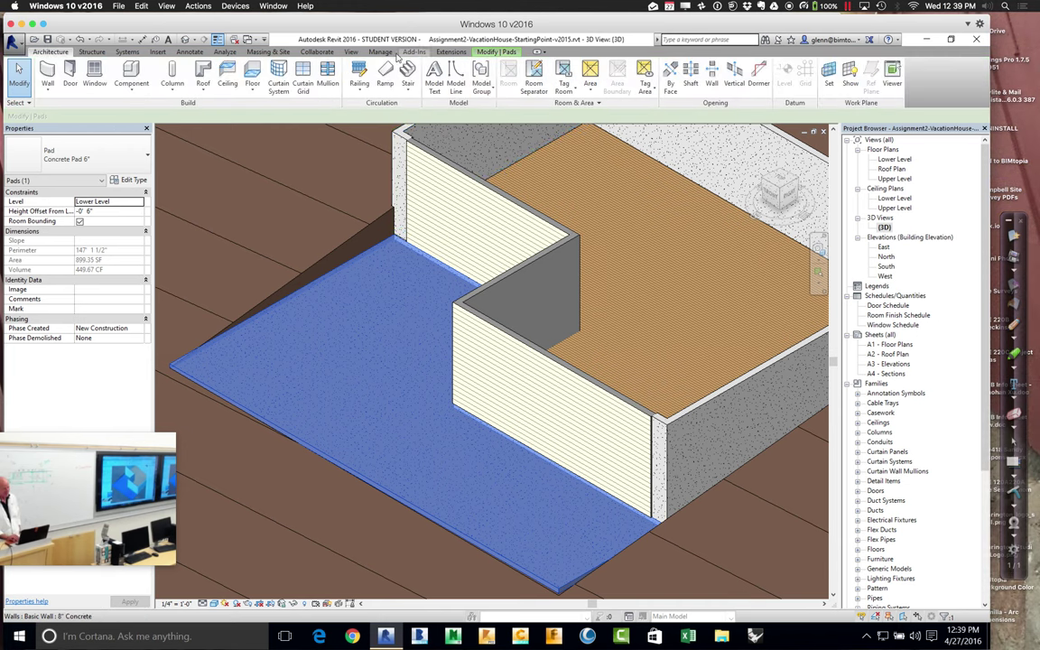
left_click(700, 529)
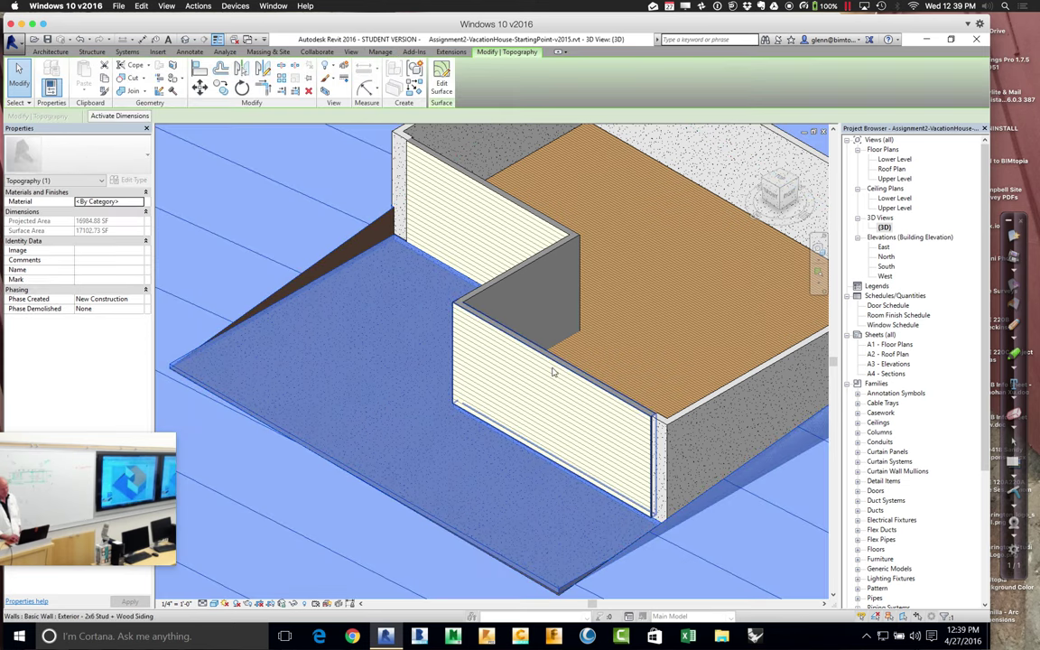
left_click(554, 371)
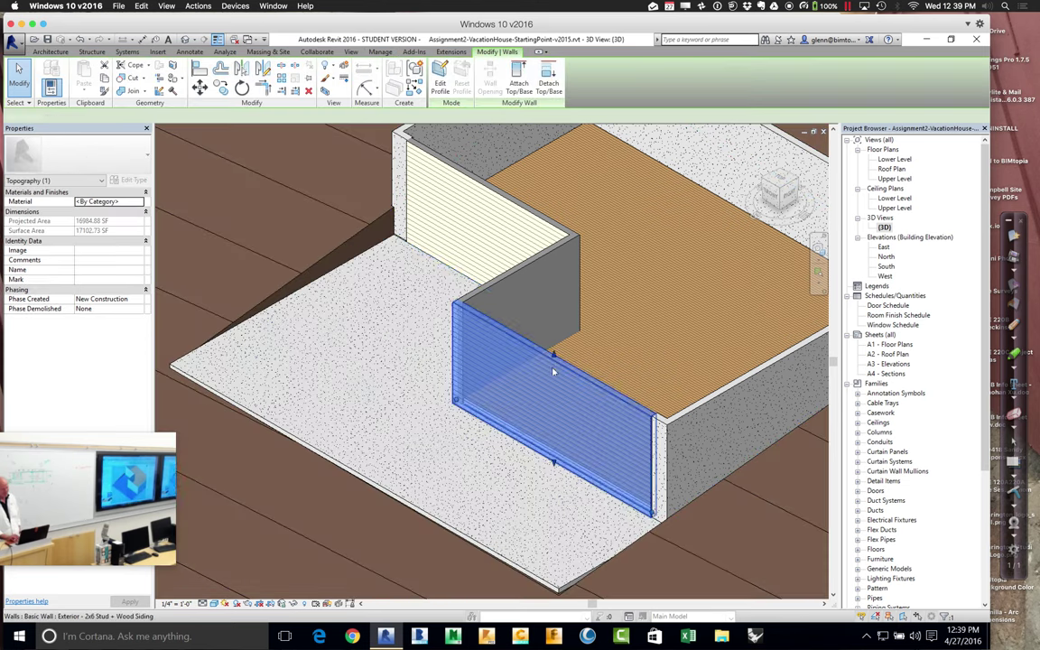
left_click(283, 66)
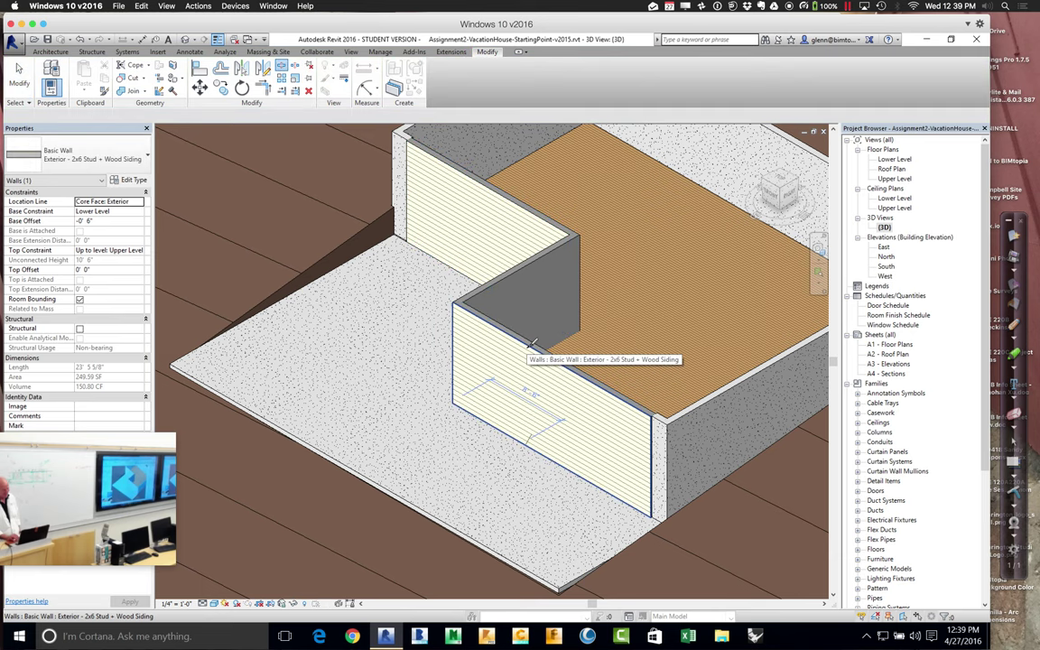
left_click(532, 344)
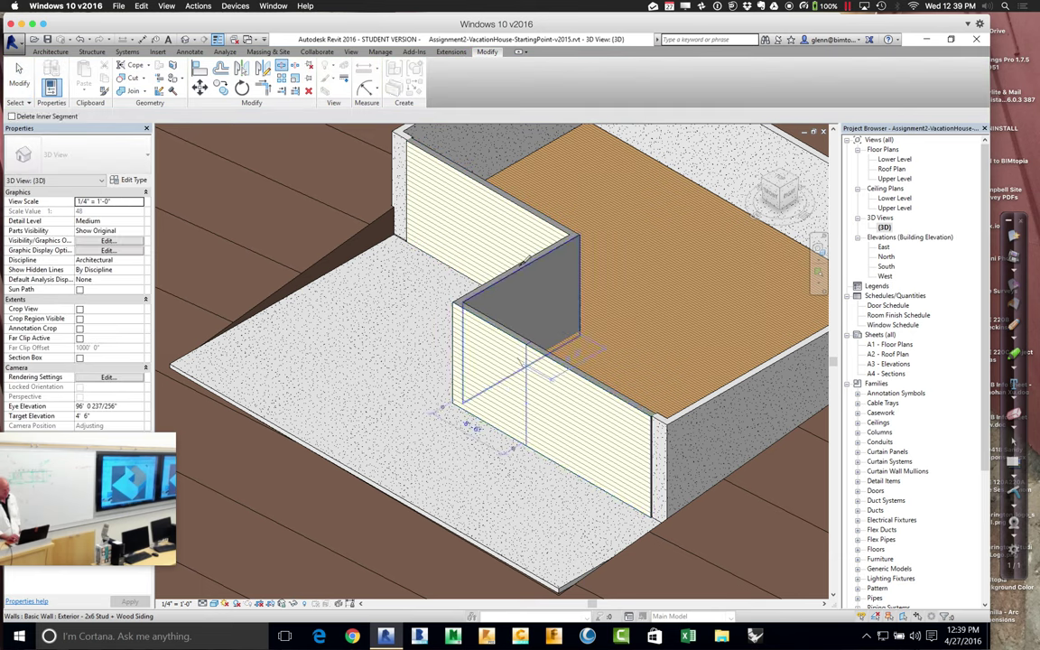
key("Escape")
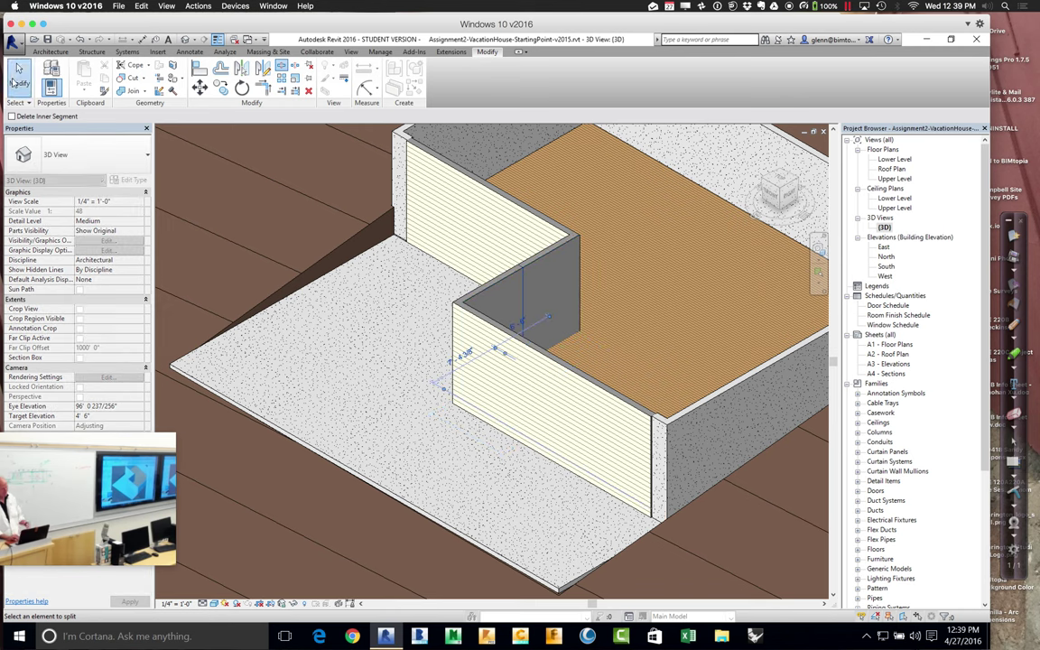
- Change the two short wall segments meeting at the projecting outer corner to a curtain wall type
left_click(495, 294)
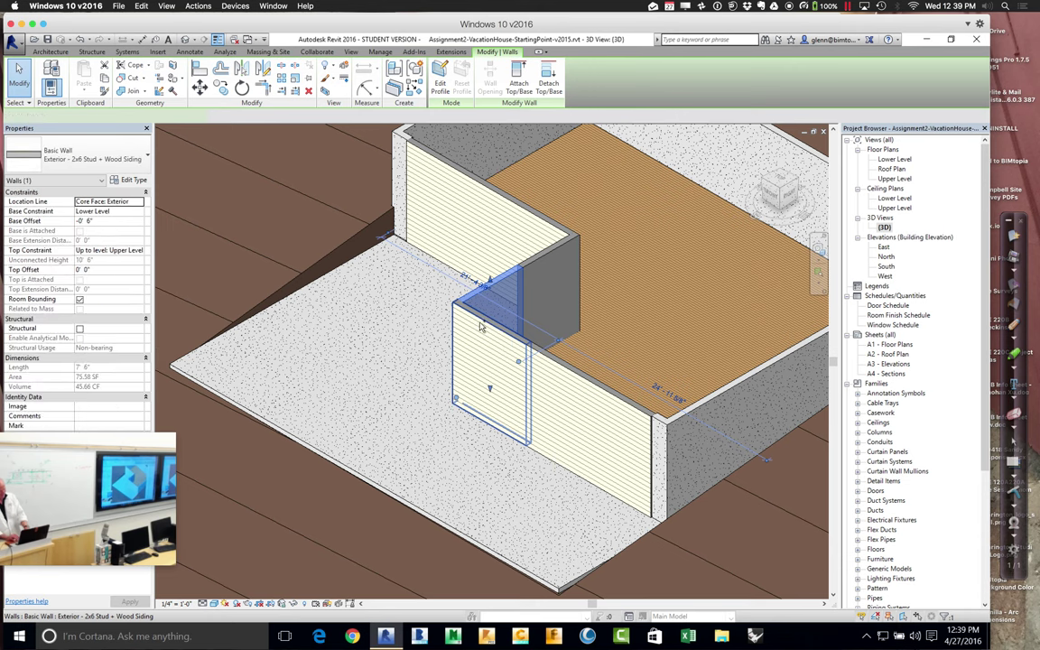
left_click(140, 159)
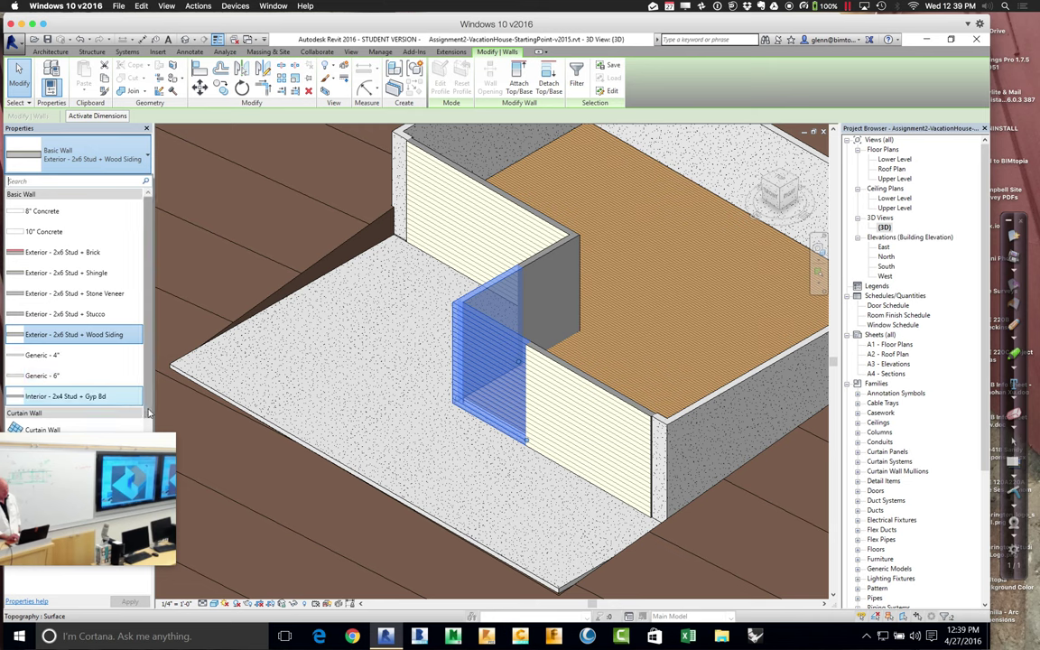
scroll(131, 408, "down", 1)
left_click(113, 407)
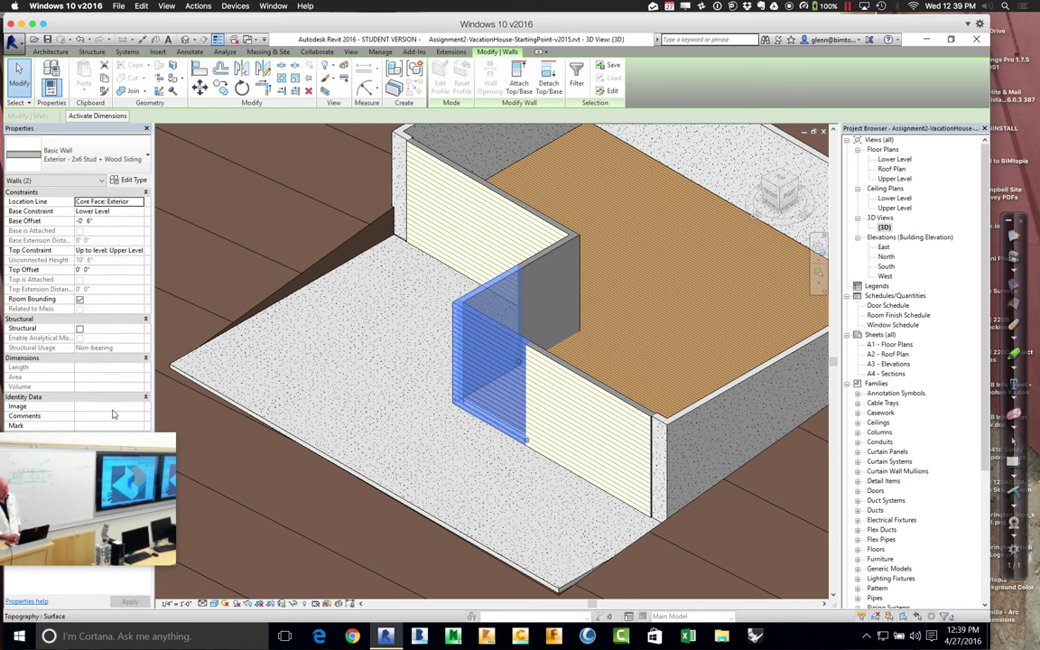
left_click(386, 425)
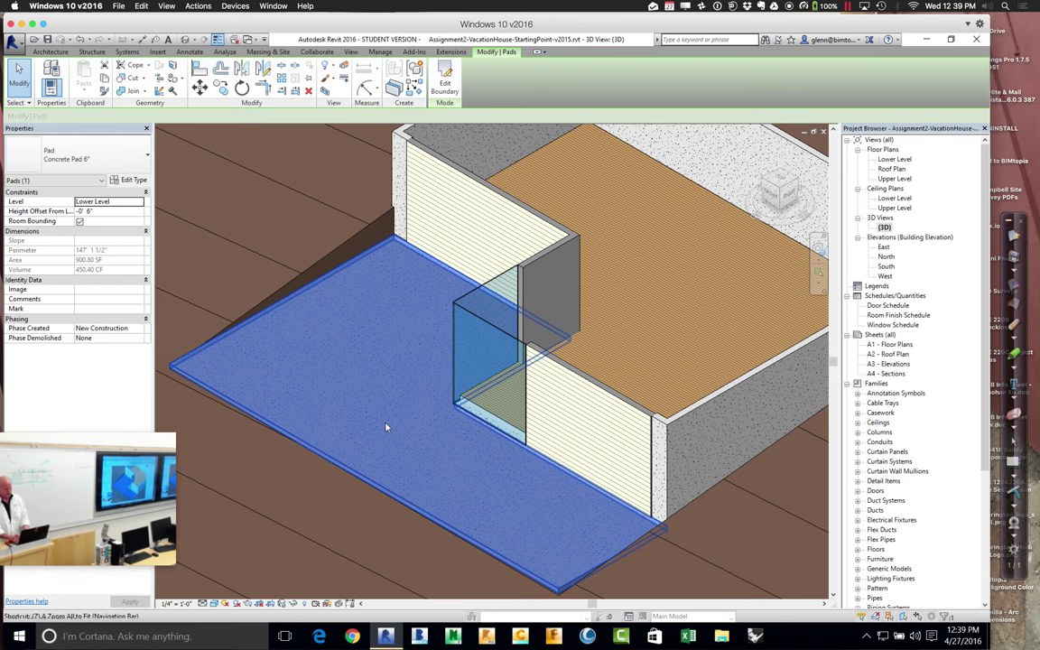
scroll(386, 427, "down", 3)
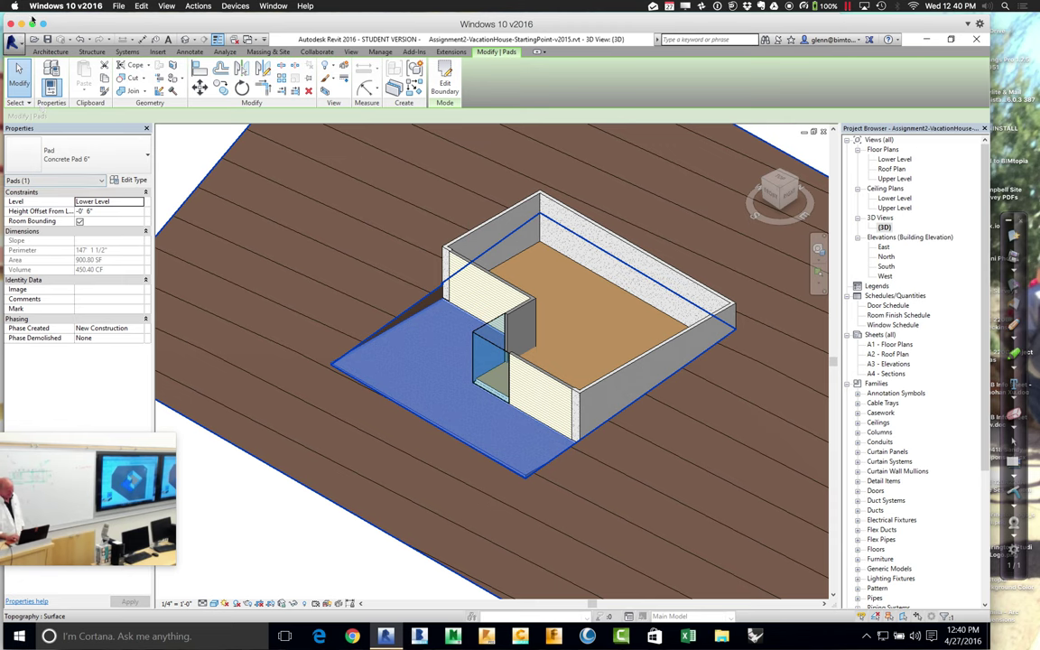
left_click(118, 7)
mouse_move(65, 6)
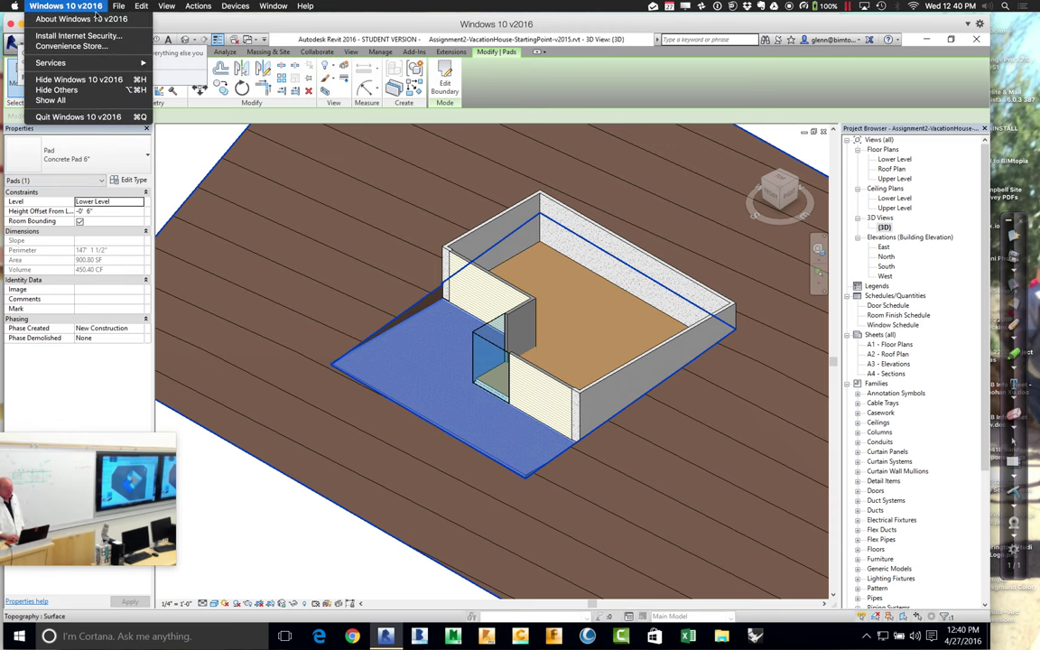
left_click(163, 23)
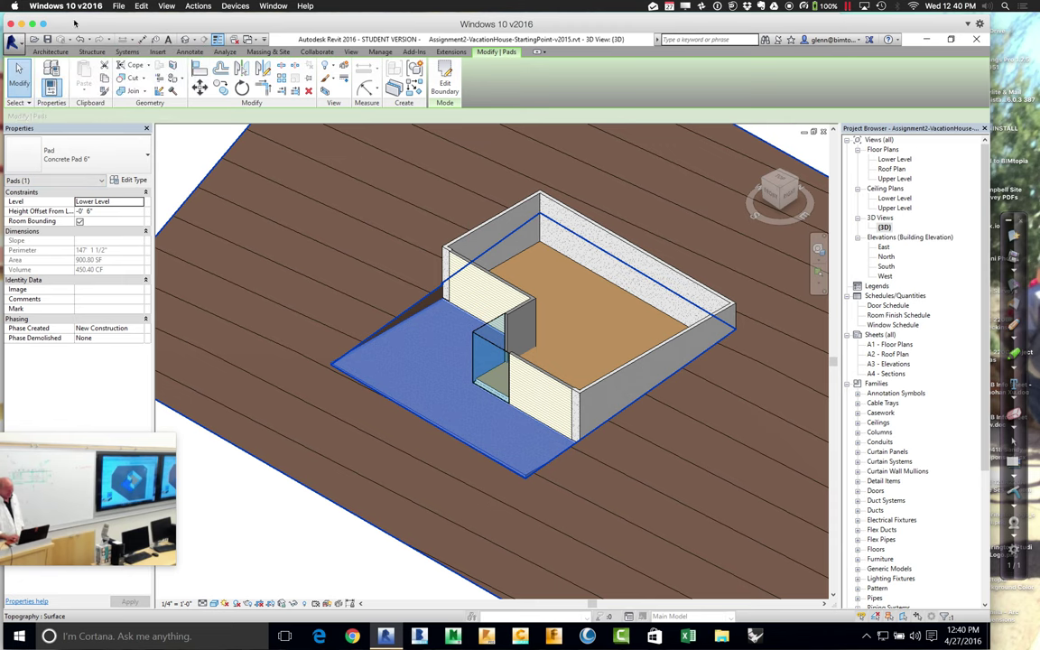
- Start saving a copy of the project and choose the Desktop folder on the Home on 'Mac' (Z:) drive as its location
left_click(13, 41)
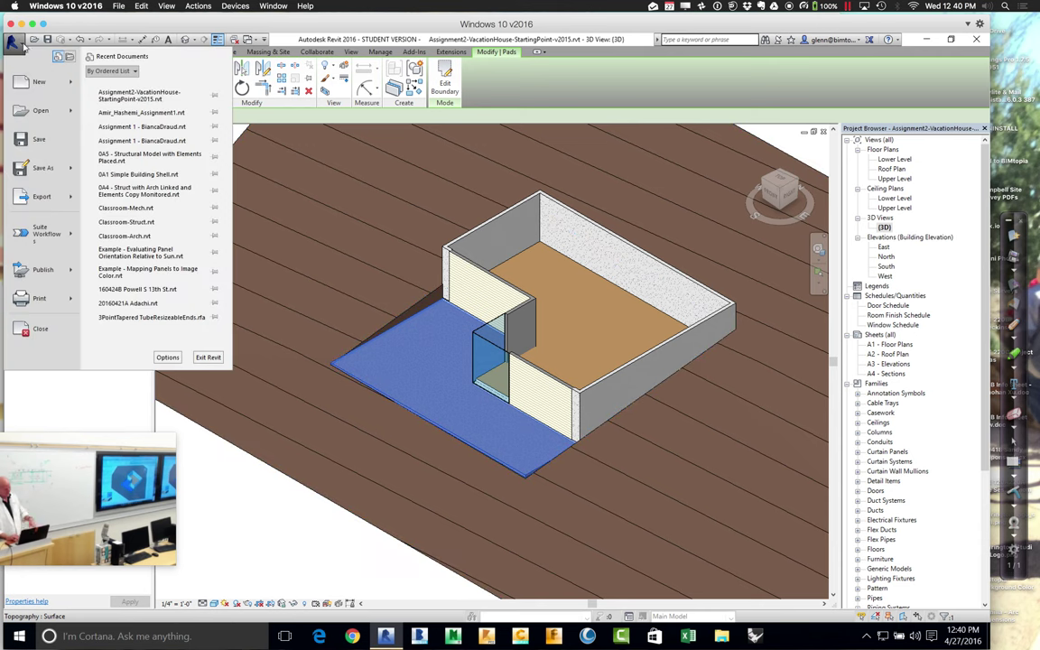
mouse_move(34, 176)
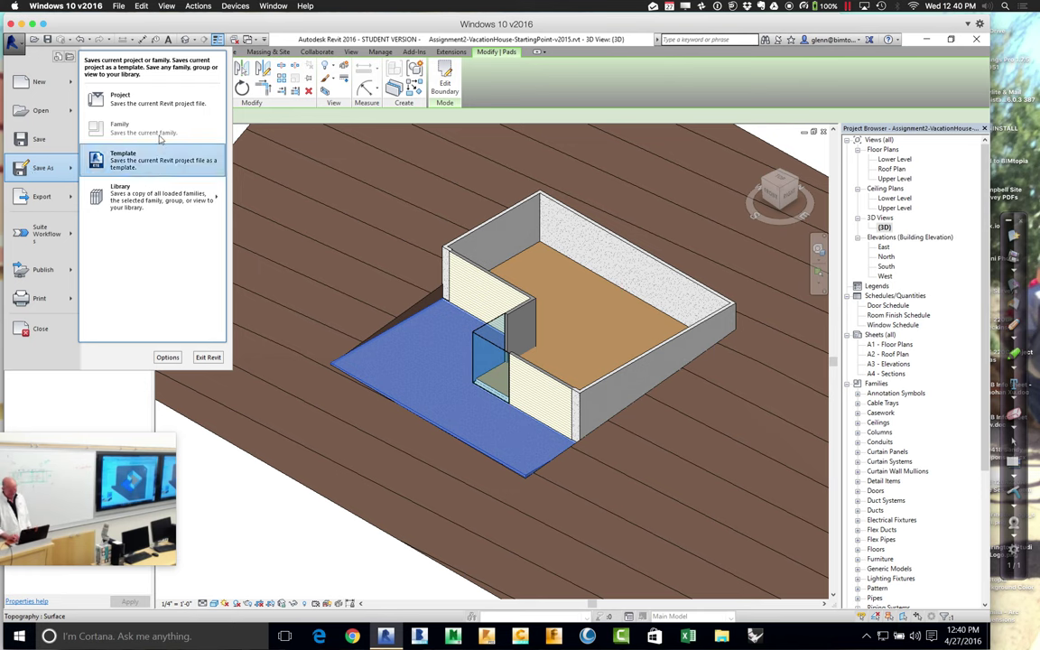
left_click(127, 99)
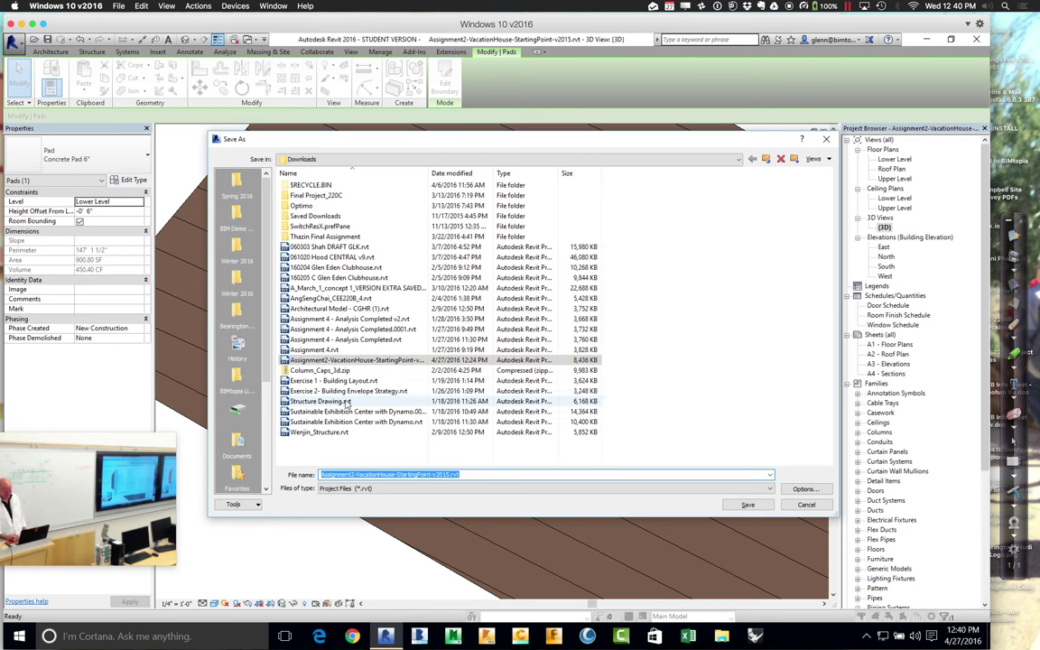
scroll(268, 332, "down", 3)
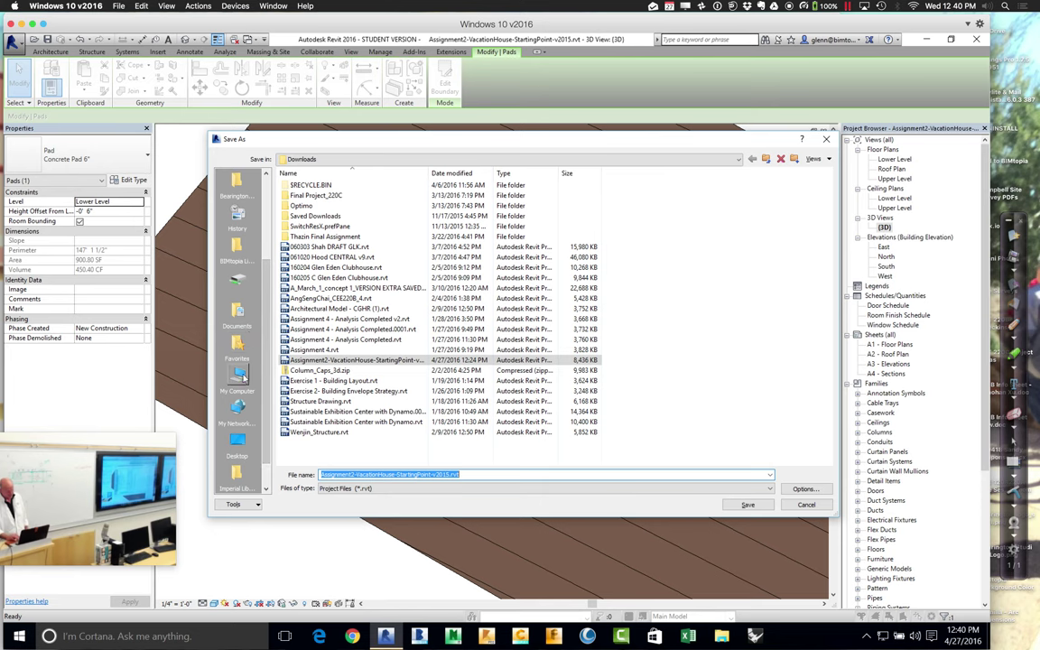
left_click(236, 443)
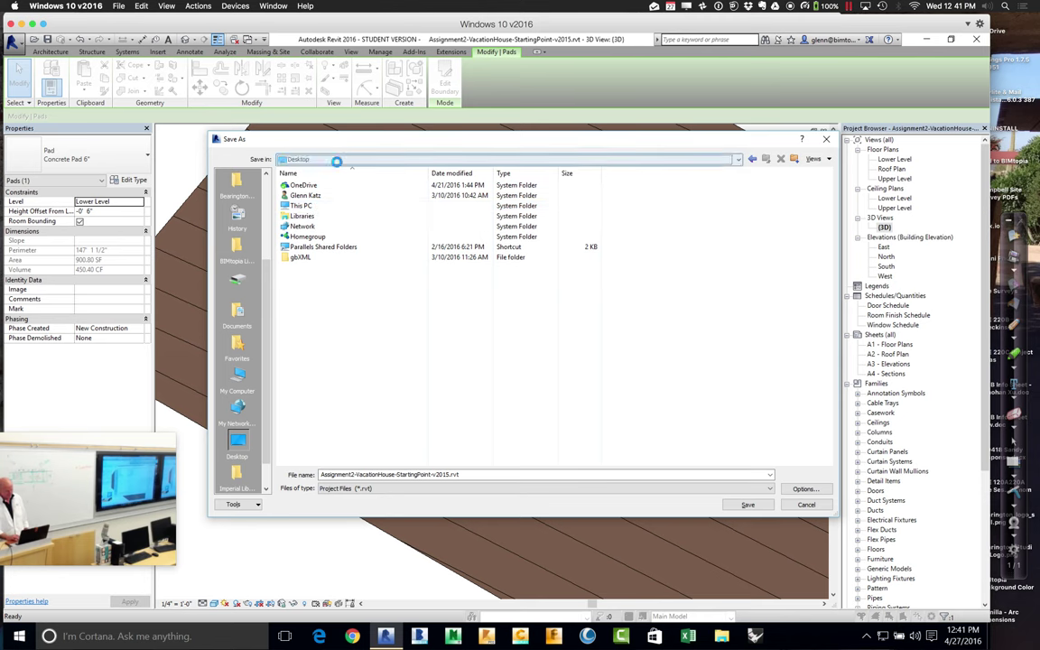
left_click(316, 159)
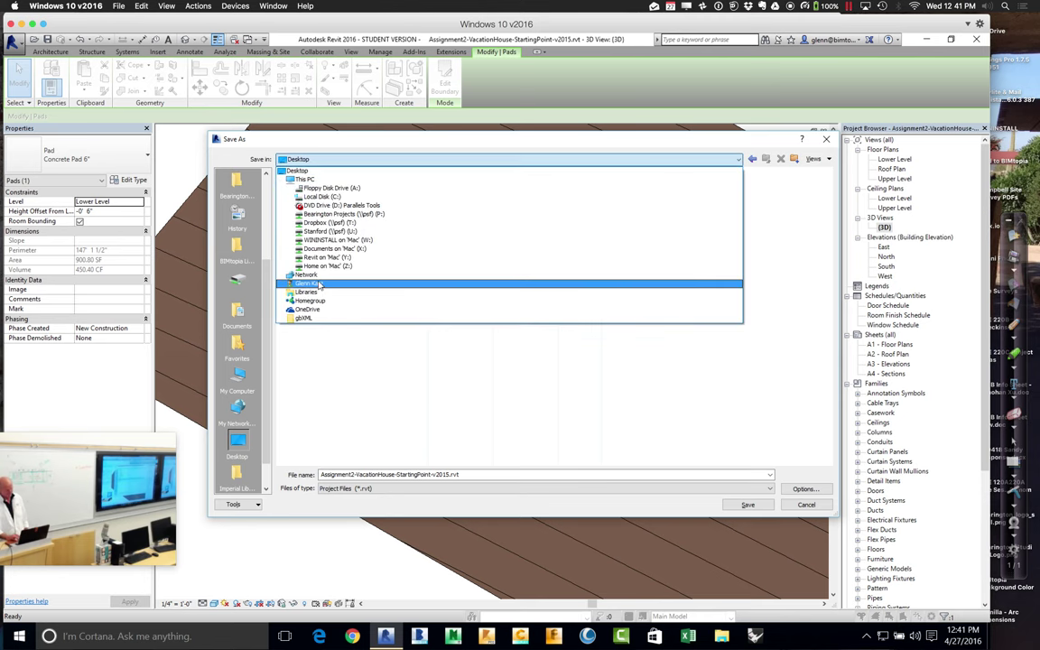
left_click(325, 267)
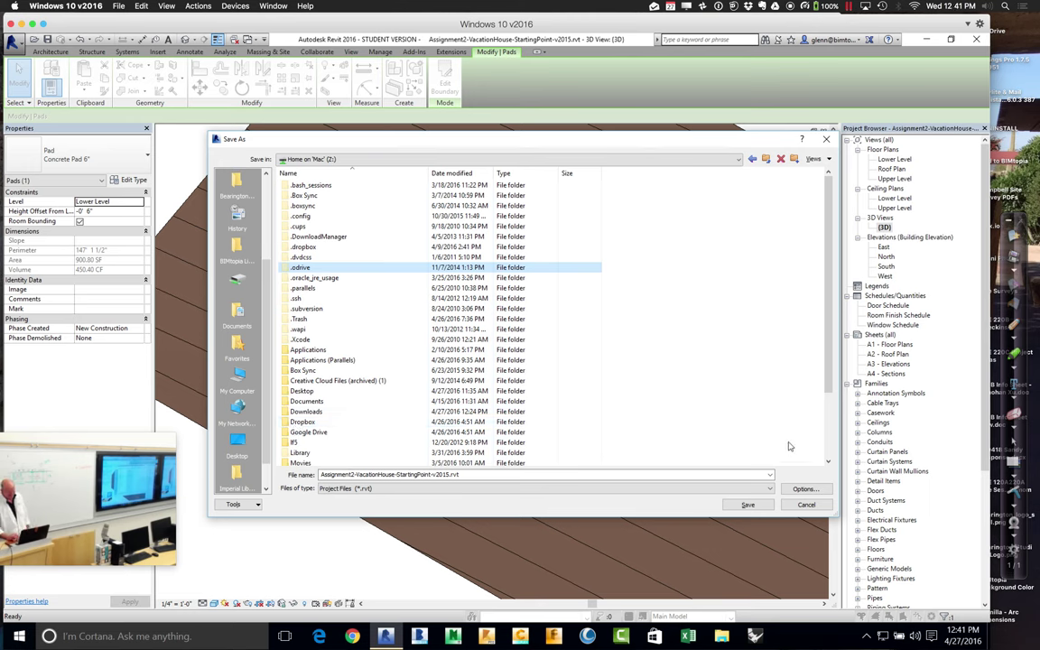
left_click_drag(827, 395, 828, 441)
double_click(307, 329)
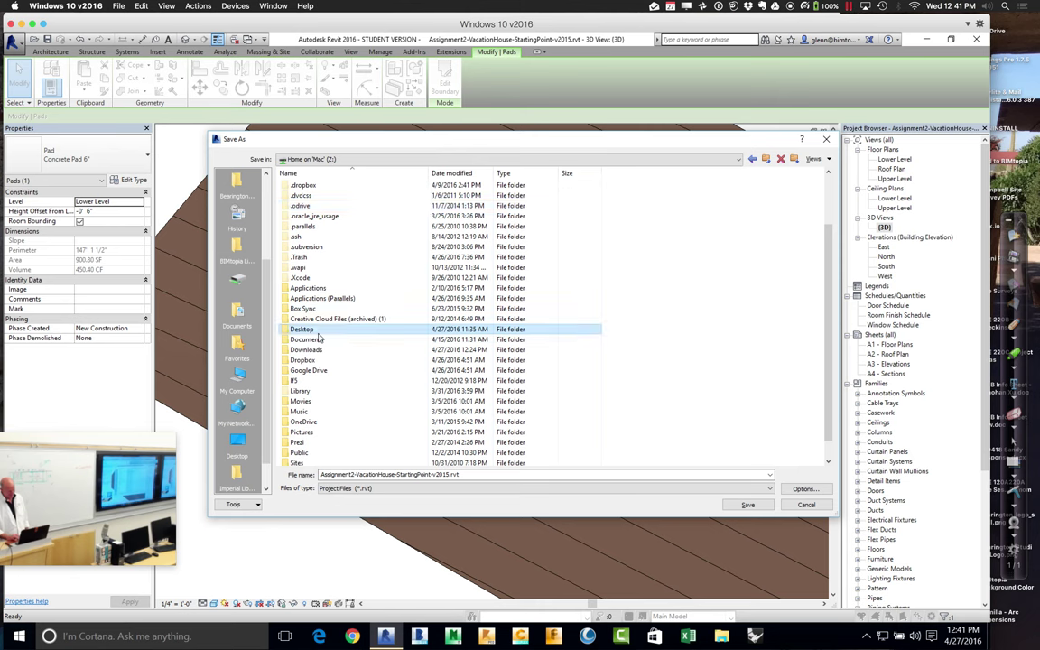
- Name the project file Session 3 - Vacation House Example in Class and save it
left_click(481, 476)
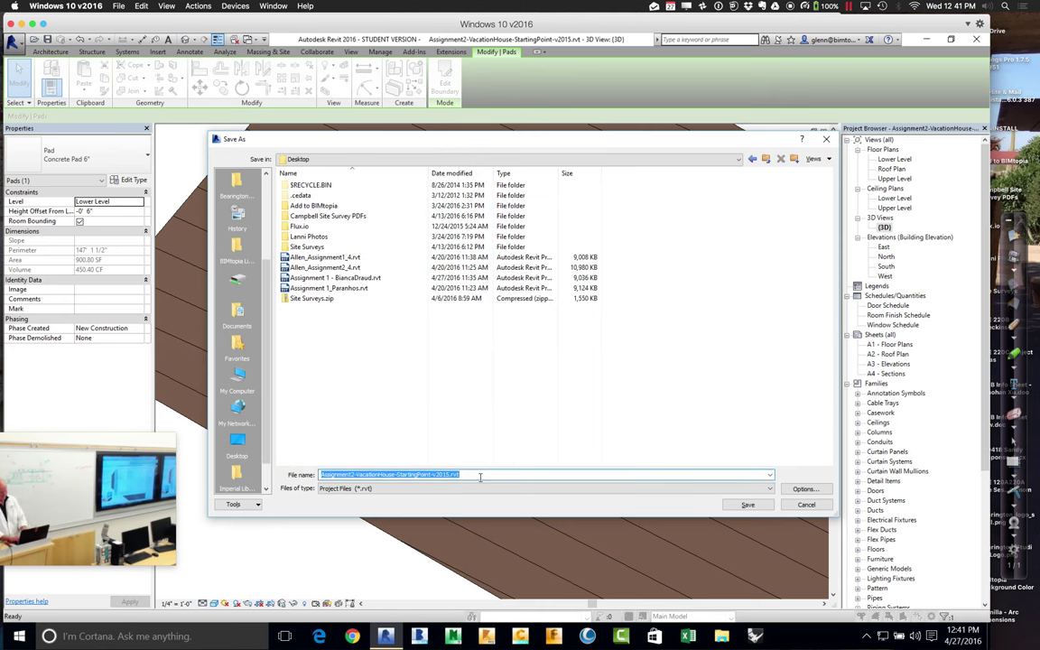
type("Se")
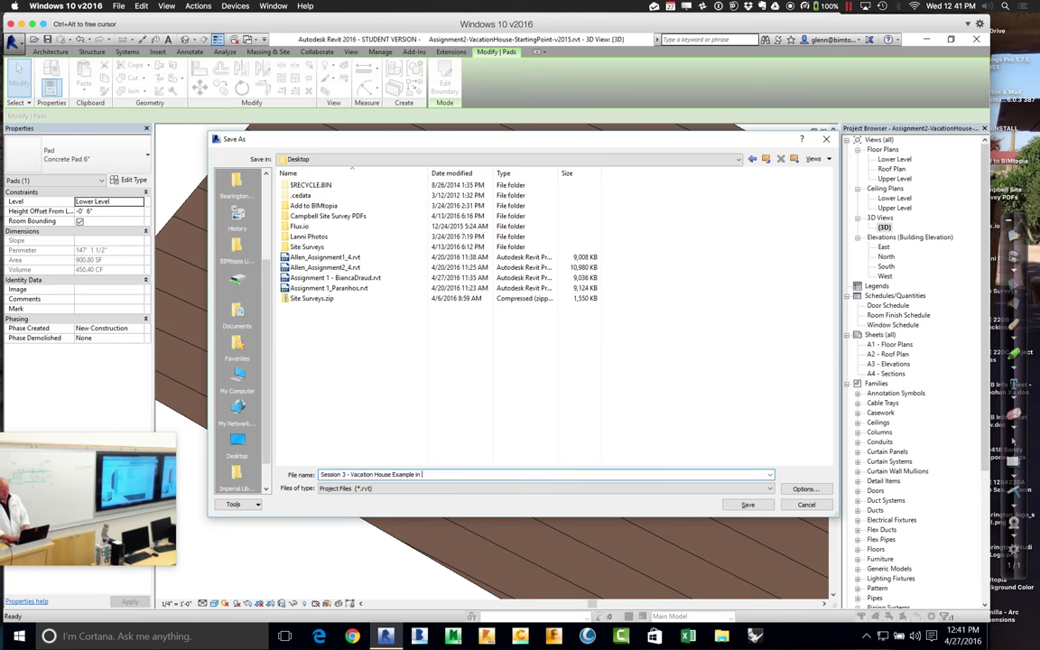
type("ss")
key("Return")
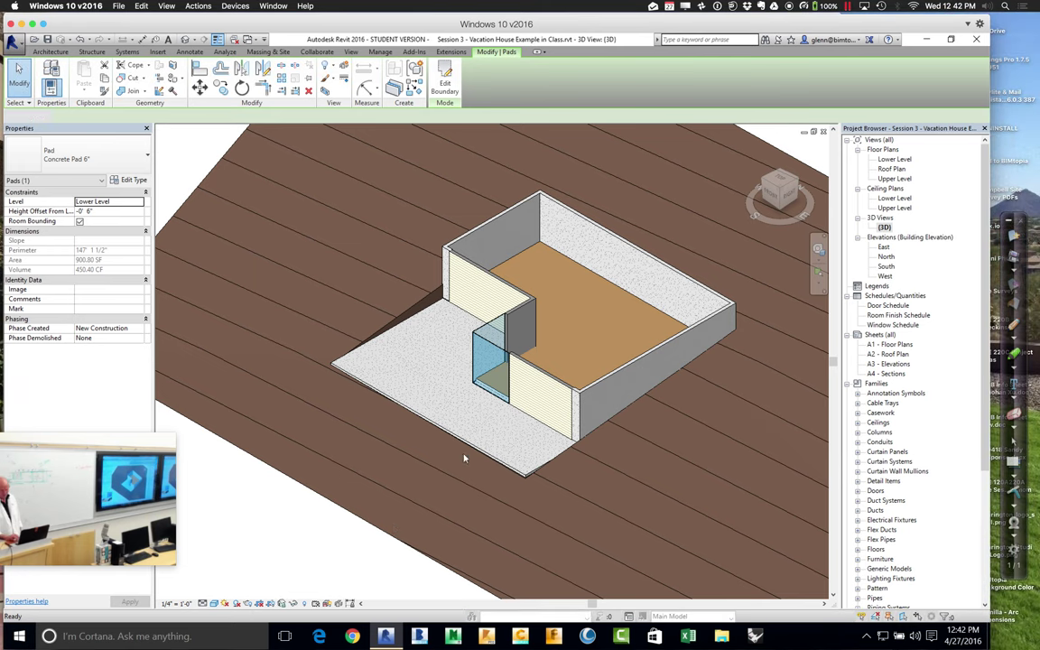
- Copy the whole chain of lower-level exterior walls and paste it aligned to the Upper Level
key("Escape")
key("z")
key("r")
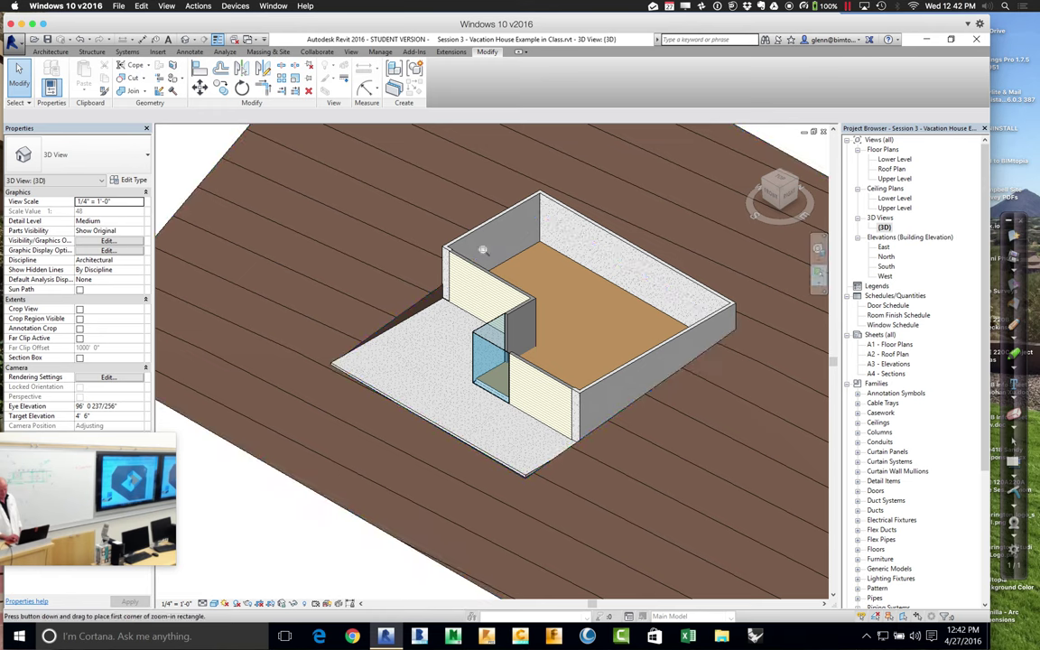
left_click_drag(432, 169, 689, 462)
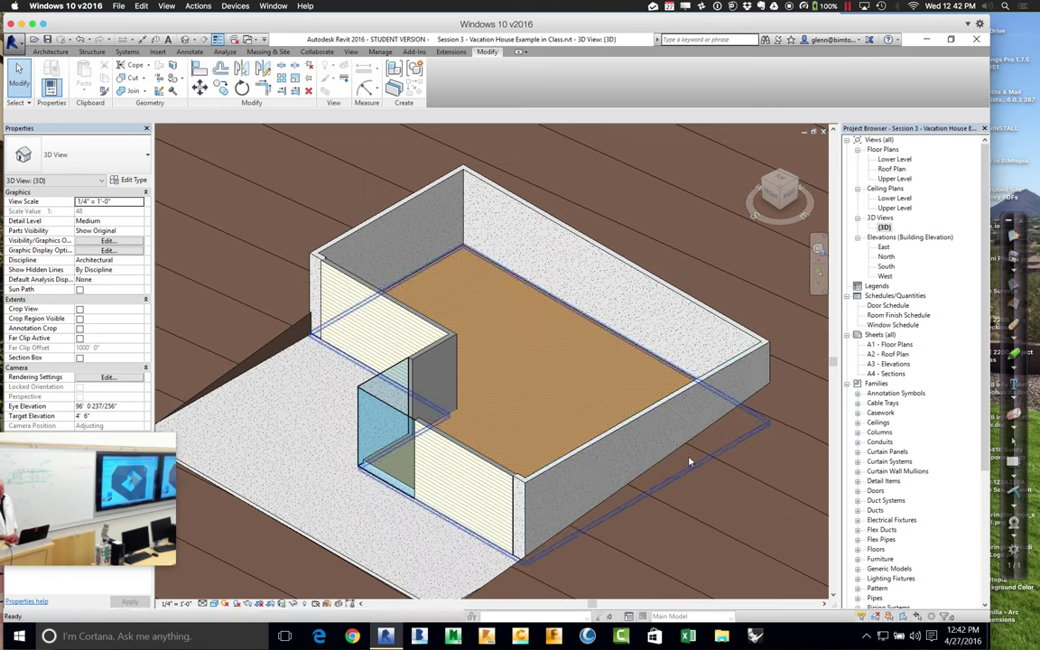
left_click(574, 463)
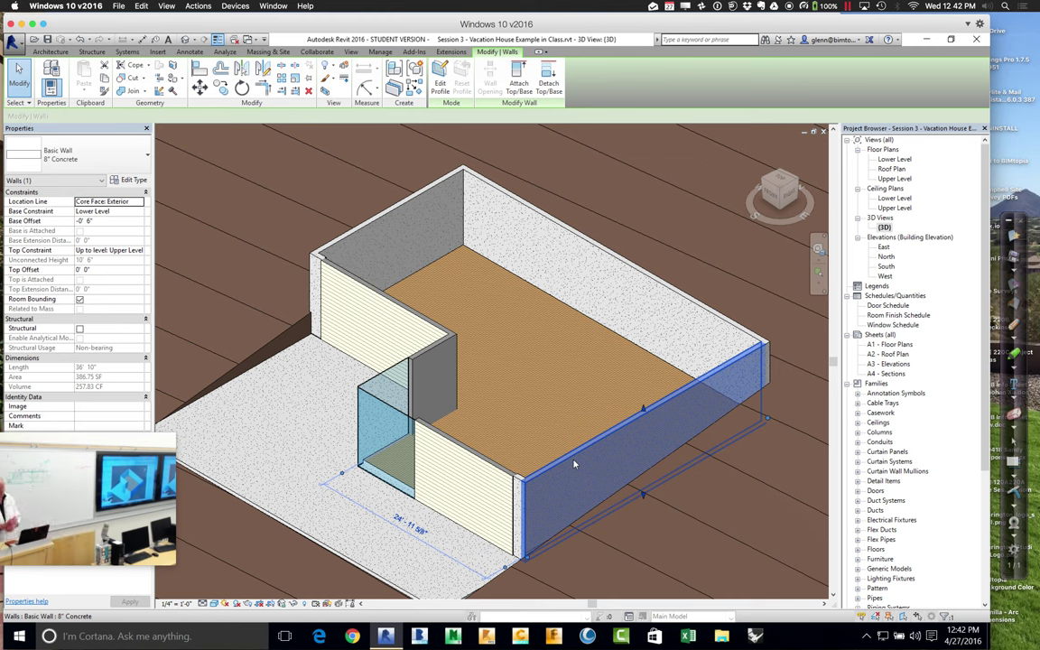
left_click(392, 307)
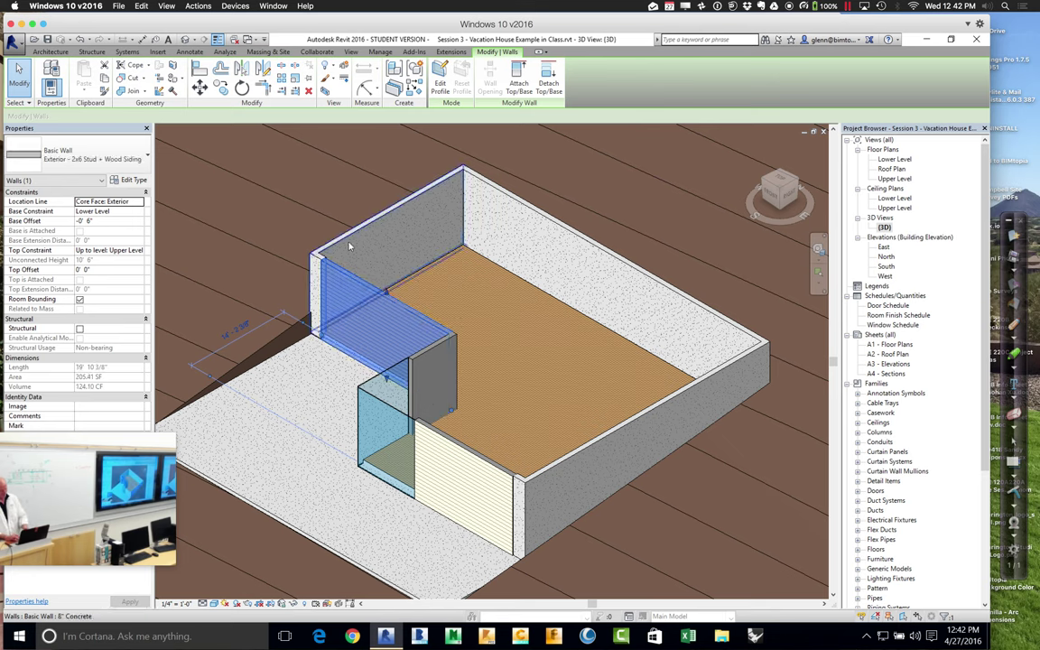
key("Tab")
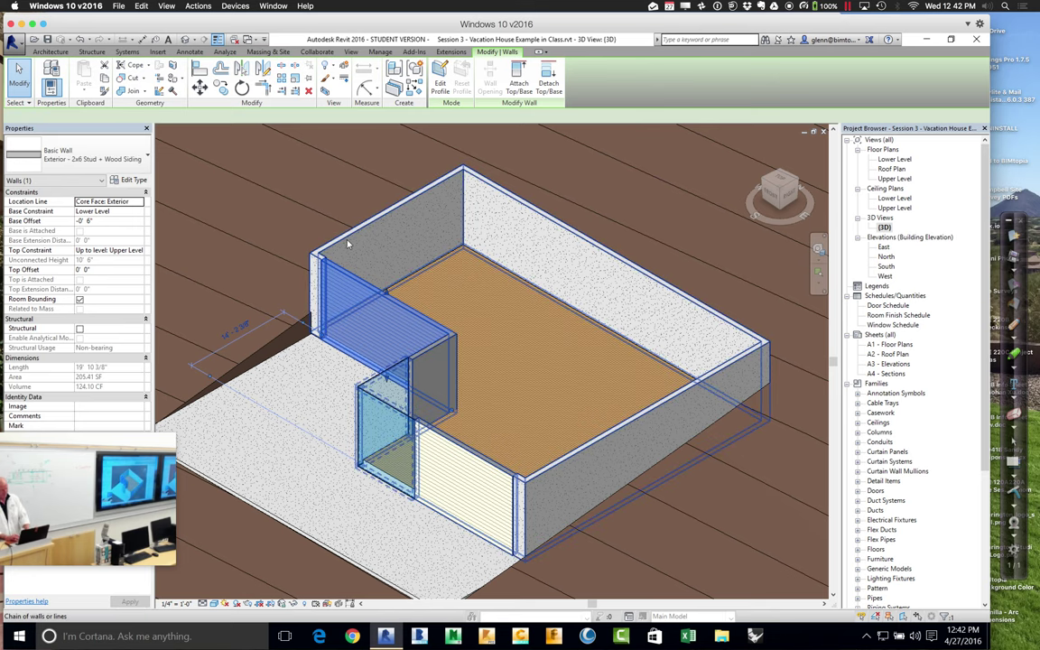
left_click(348, 243)
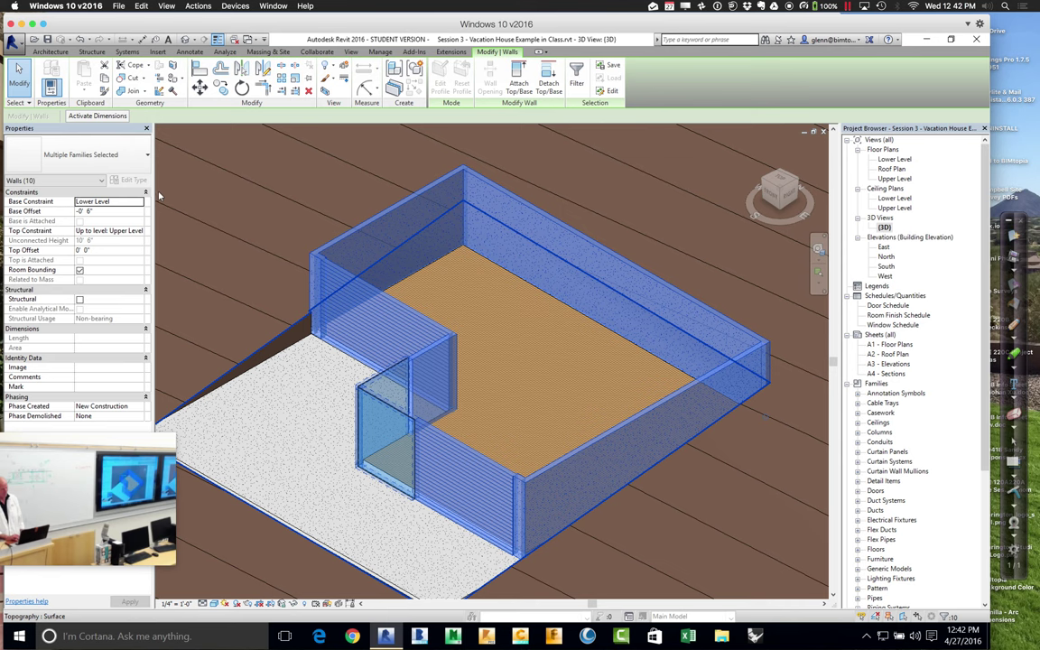
left_click(104, 80)
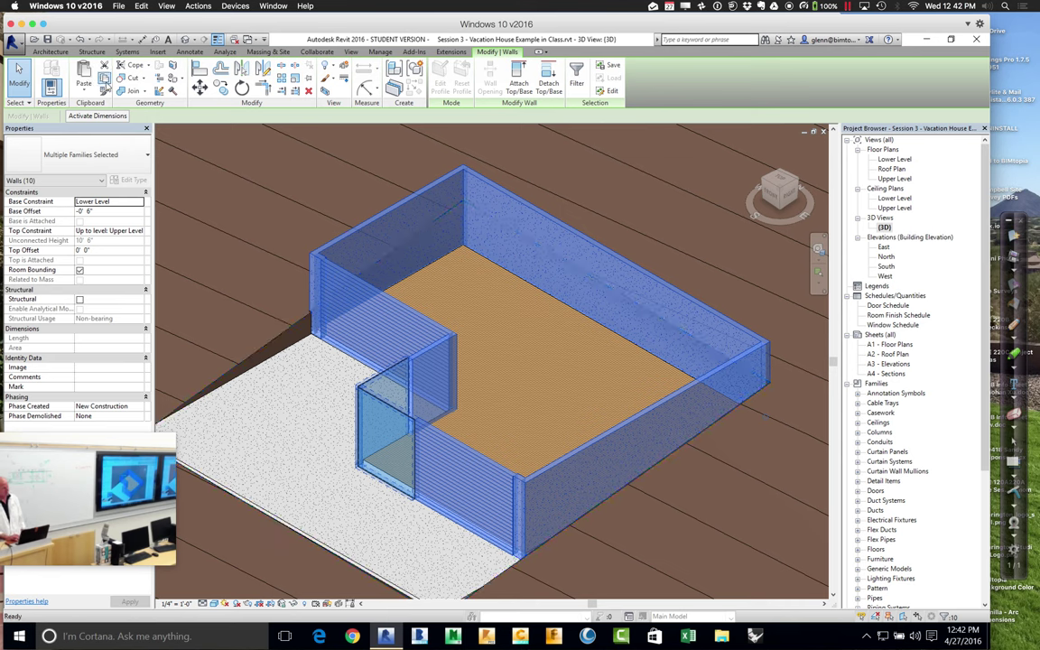
left_click(84, 89)
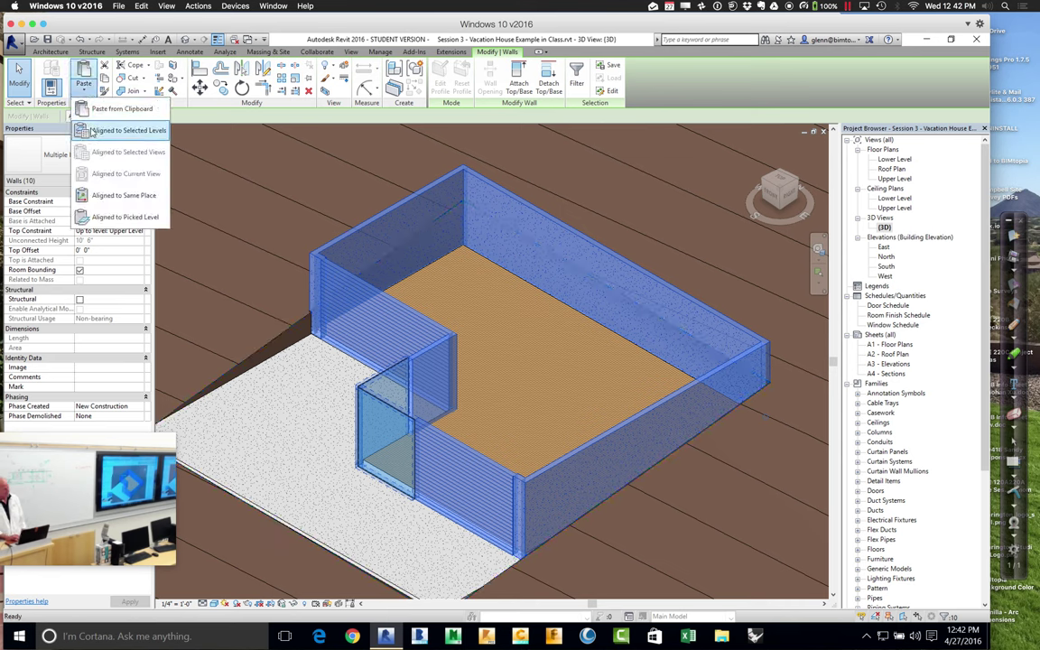
left_click(91, 133)
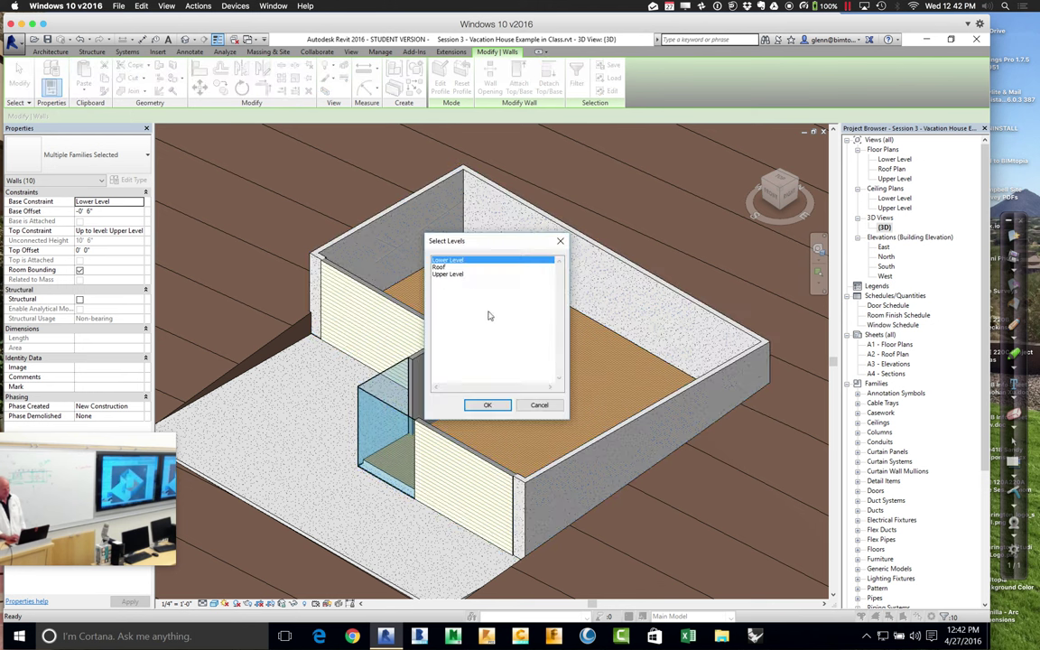
left_click(456, 276)
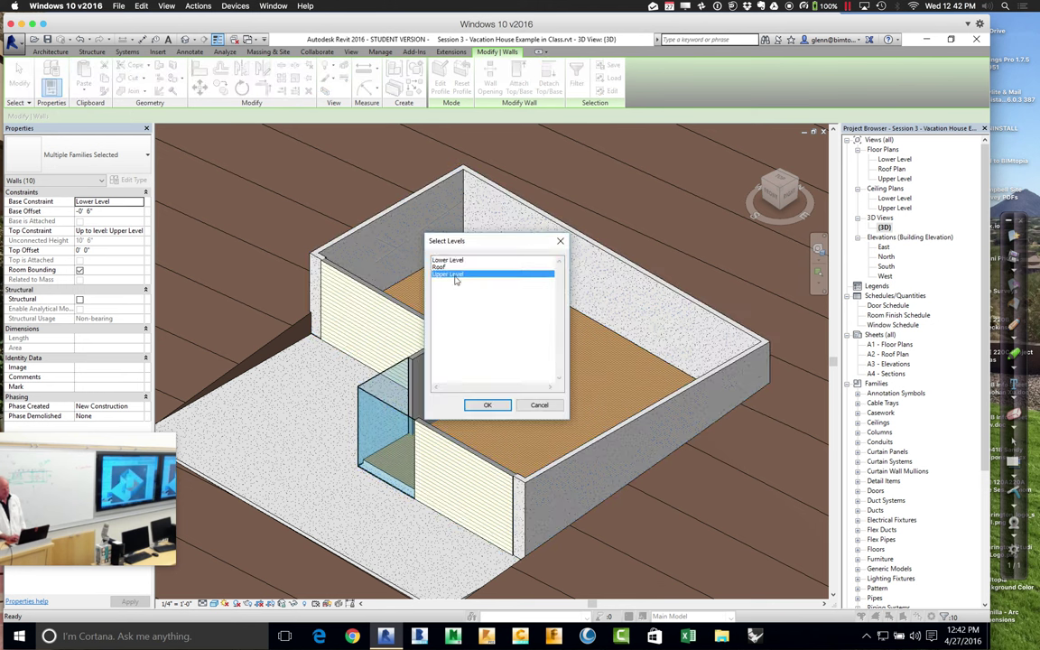
left_click(487, 405)
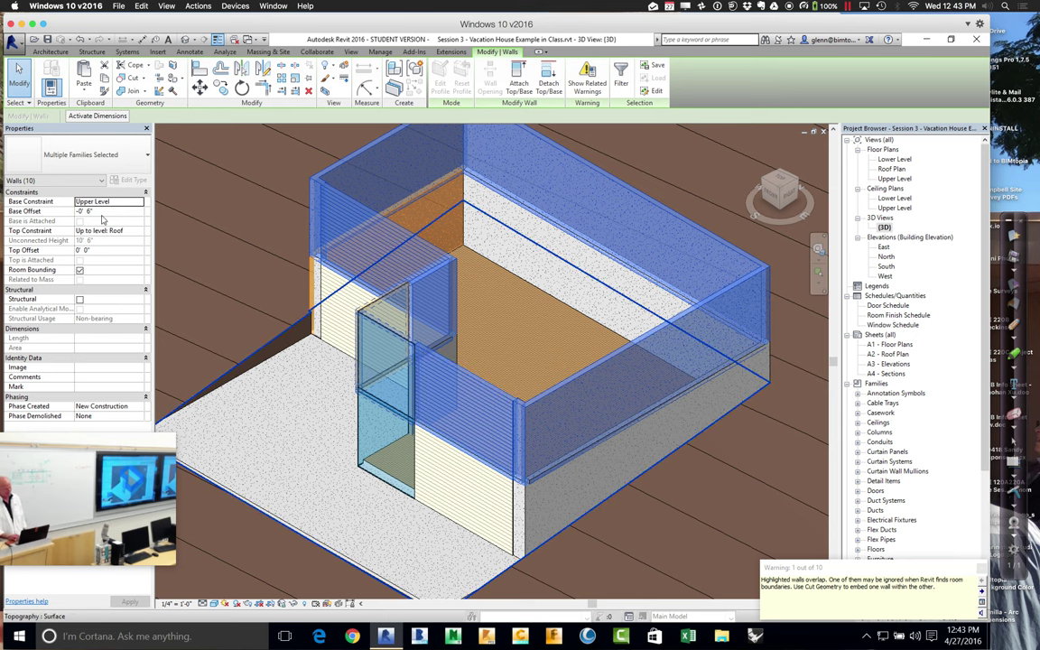
- Set the base offset of the pasted upper-level walls to 0
left_click(102, 211)
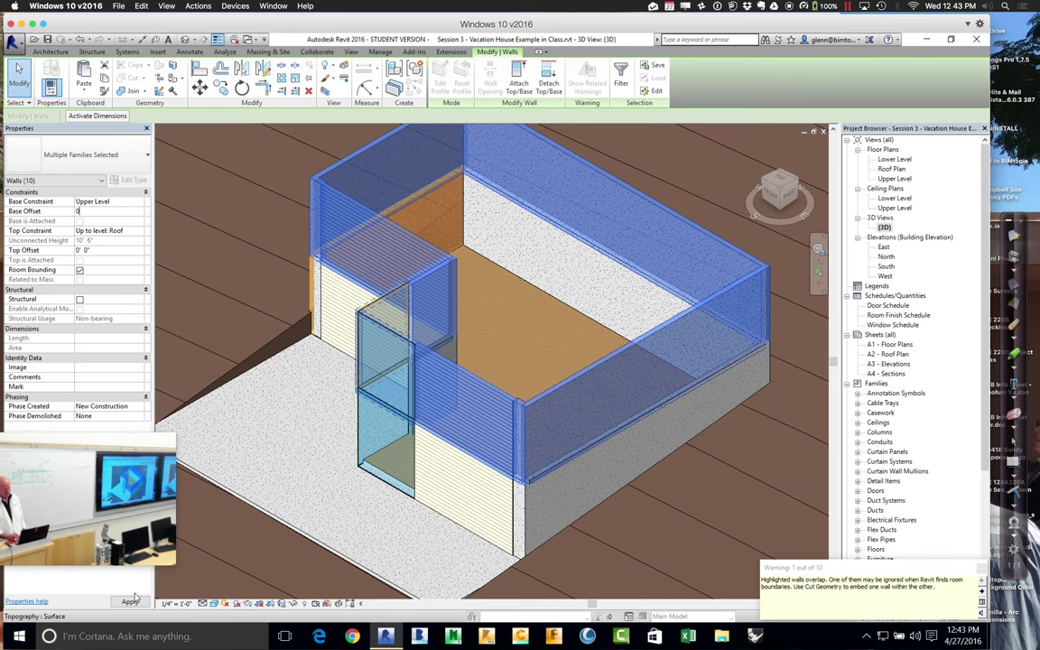
type("0")
left_click(132, 601)
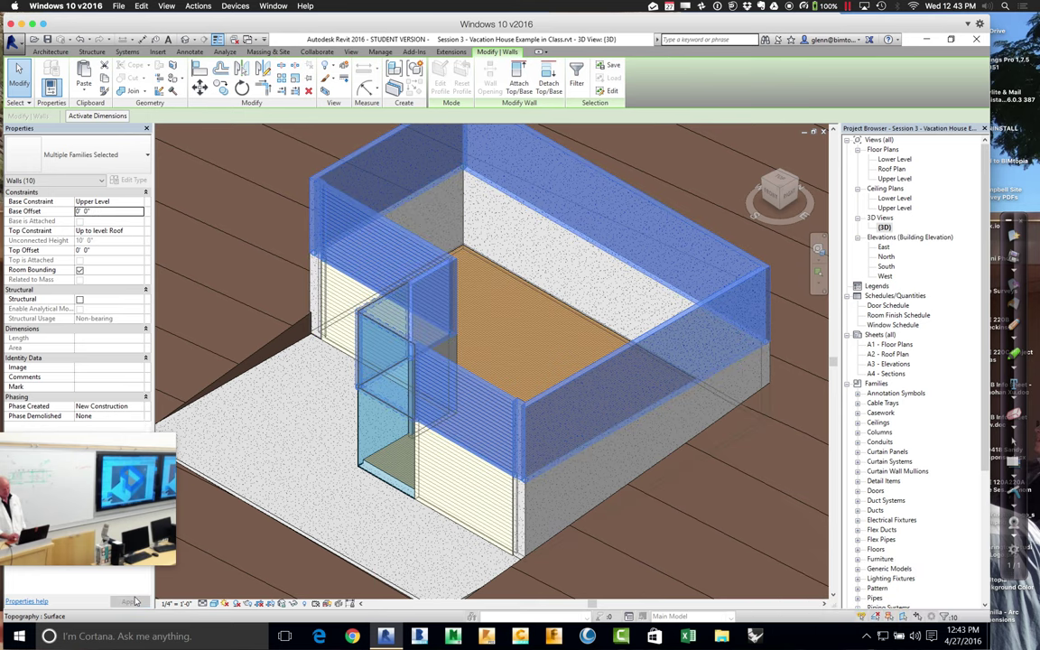
- Change the upper-level east wall to Exterior - 2x6 Stud + Wood Siding and inspect its front corner where it meets the concrete walls
left_click(549, 506)
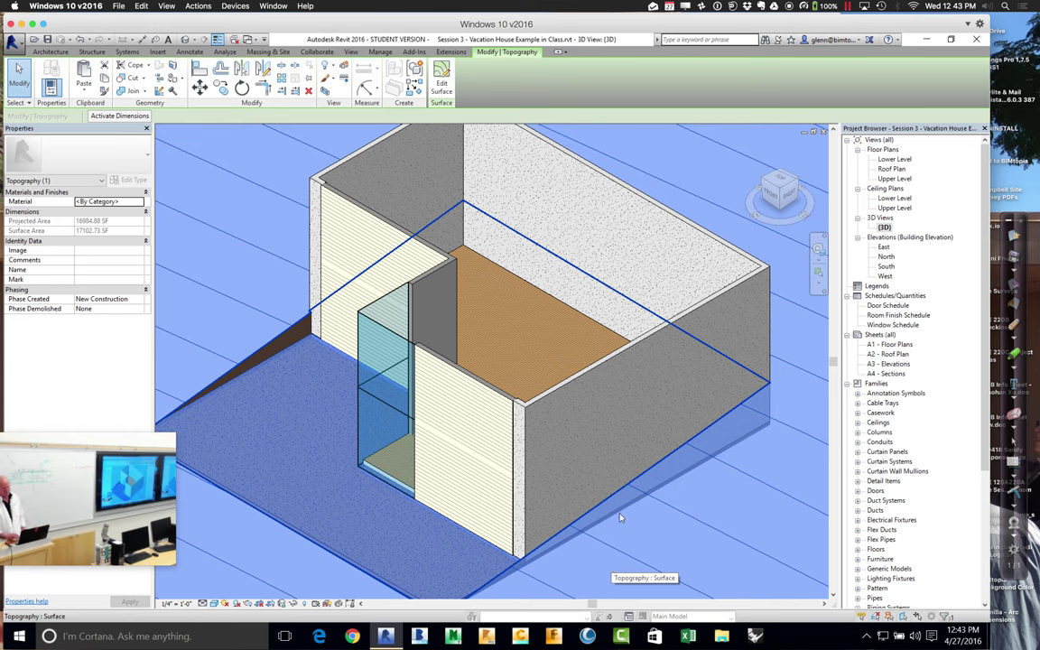
left_click(819, 276)
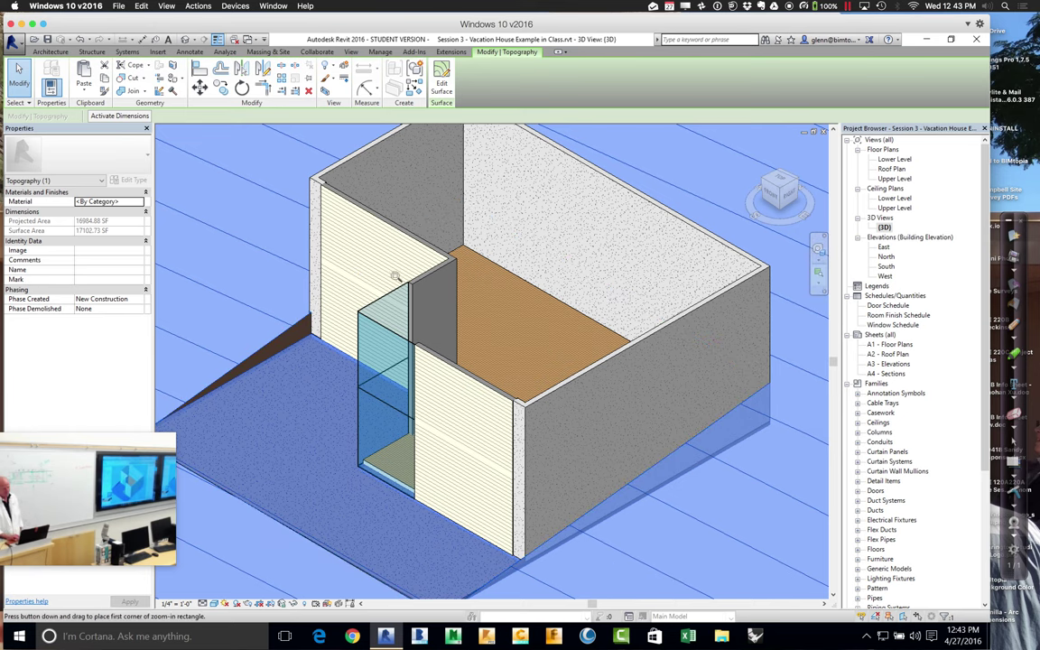
left_click_drag(365, 266, 611, 488)
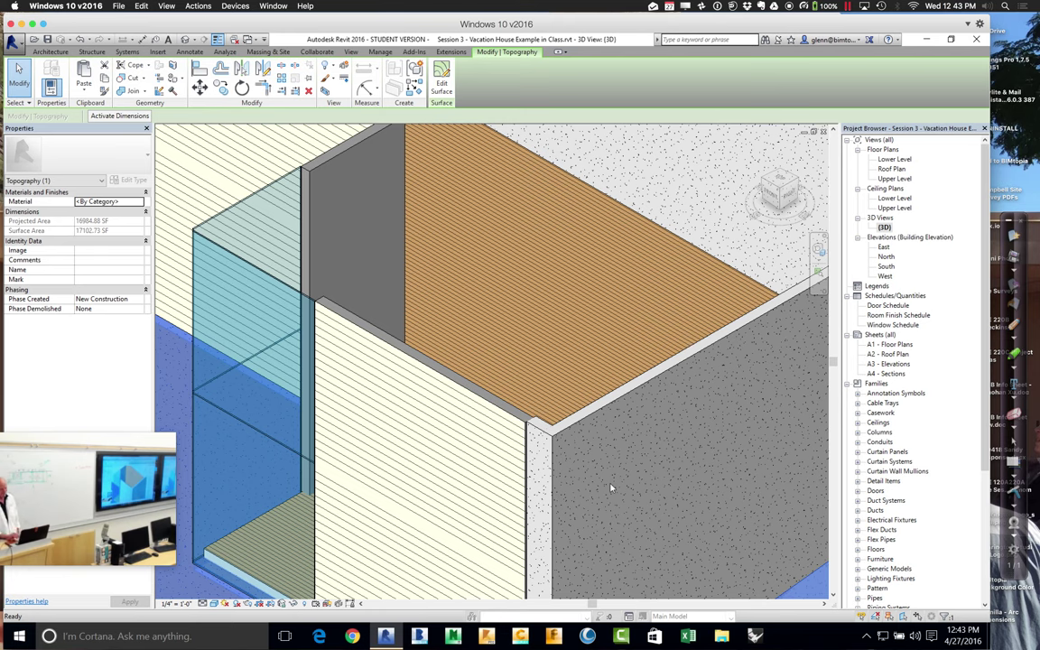
scroll(610, 488, "down", 3)
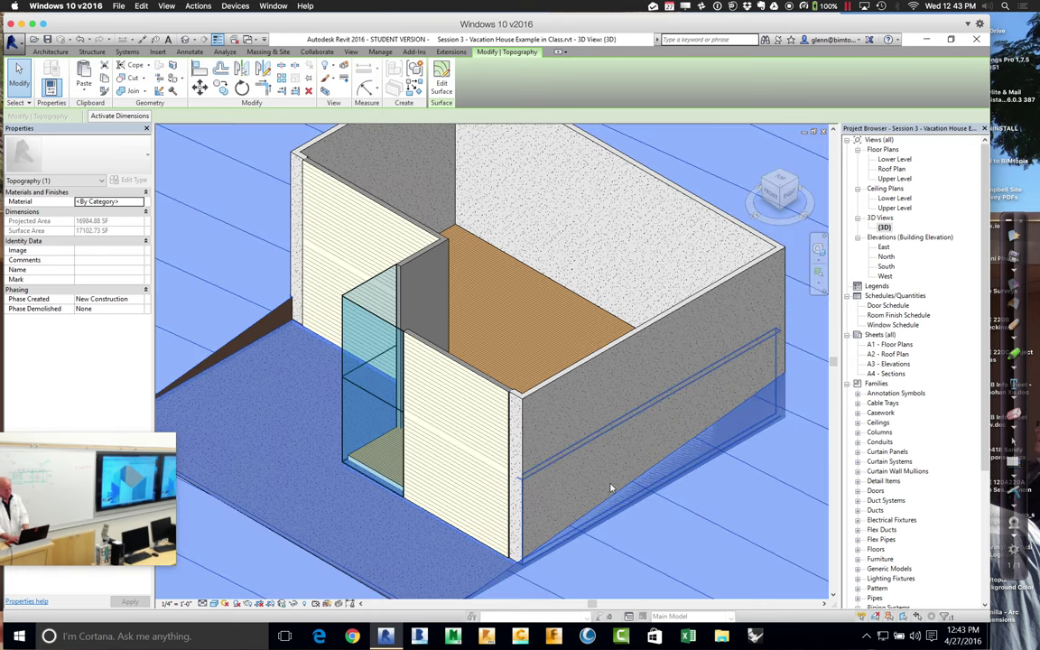
left_click(591, 359)
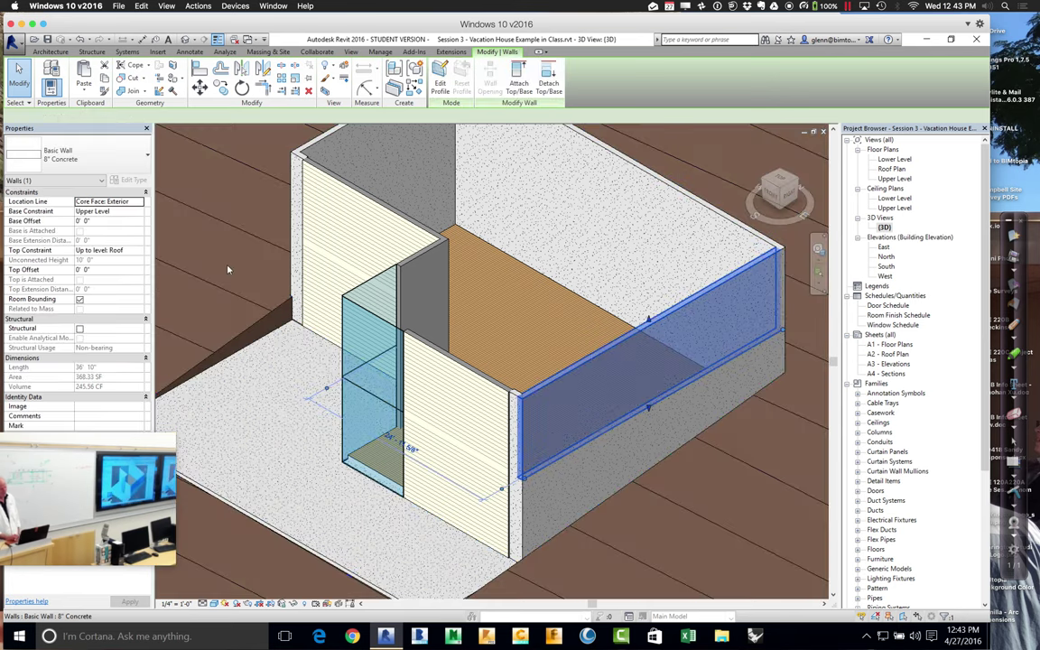
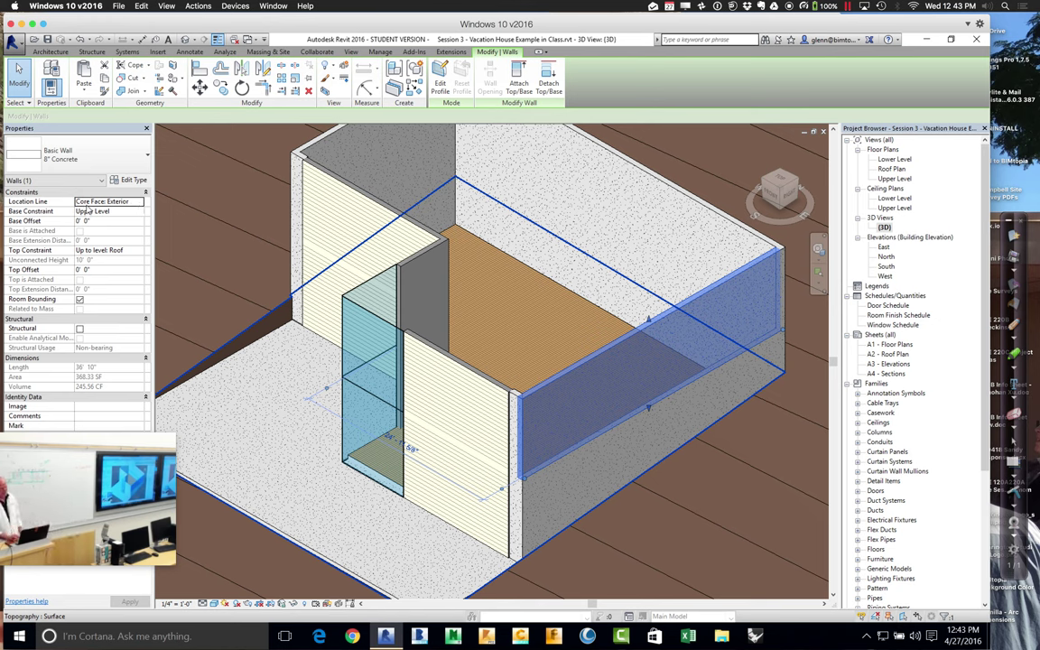
left_click(125, 166)
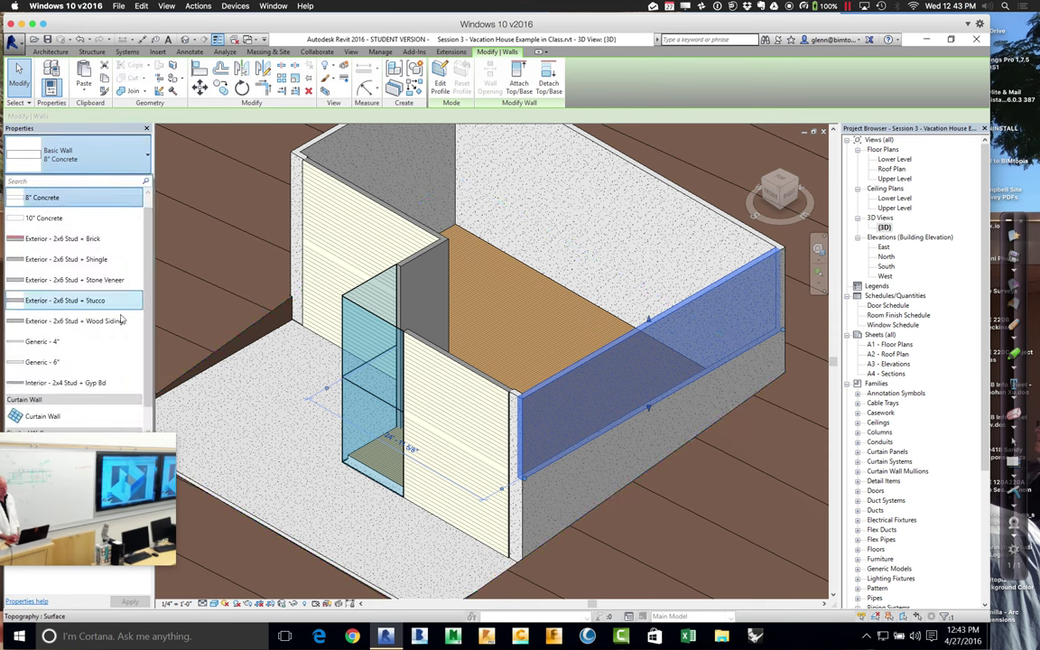
key("Escape")
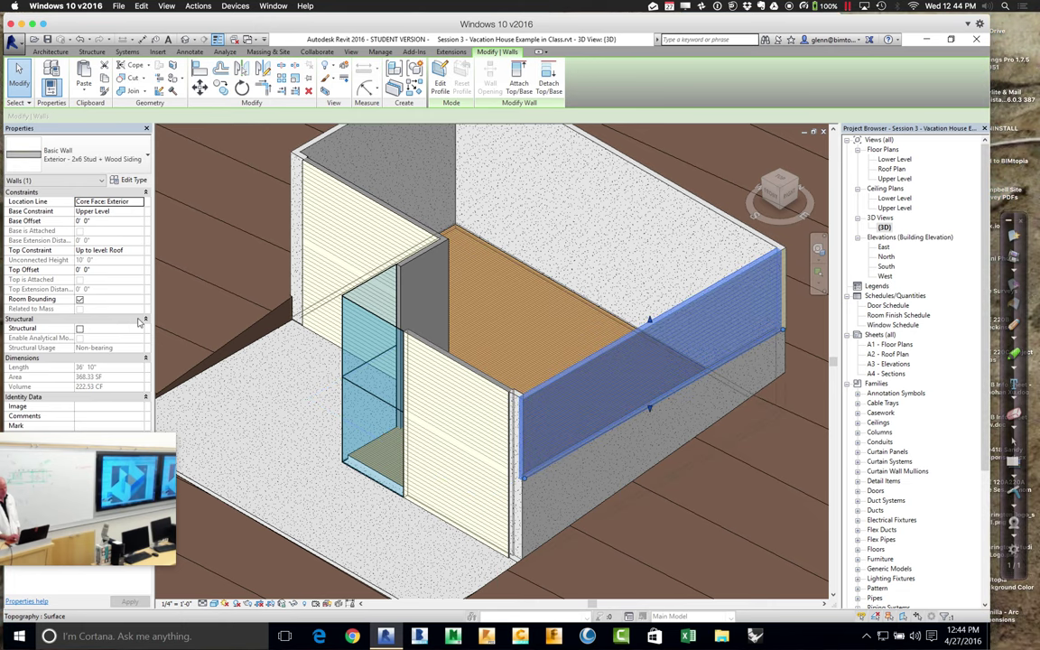
left_click(820, 272)
left_click_drag(474, 380, 521, 465)
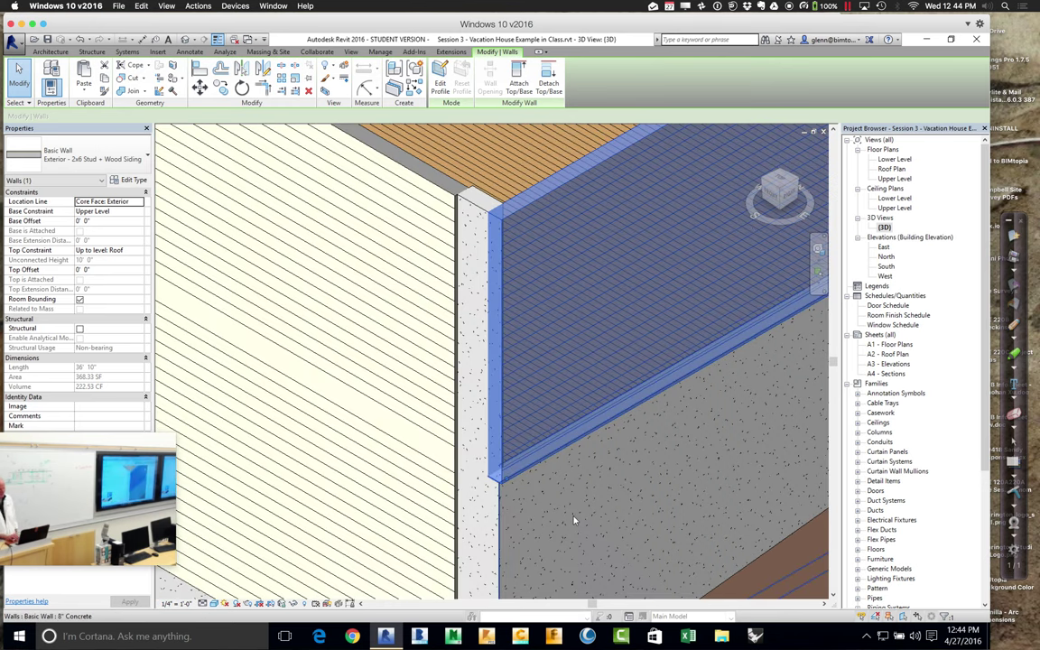
left_click(575, 520)
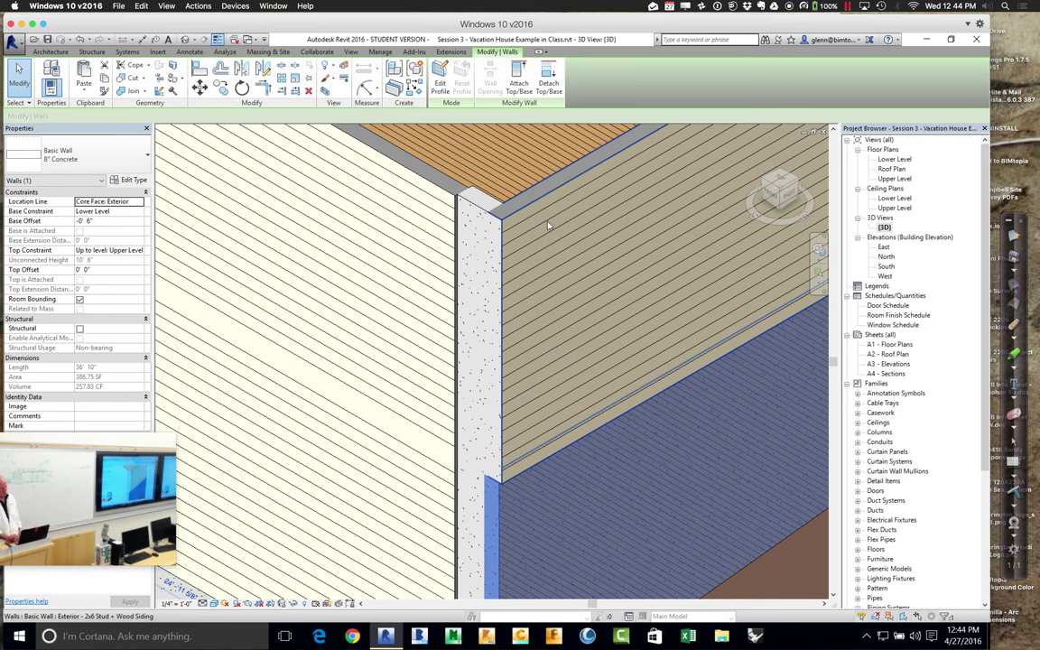
left_click(483, 209)
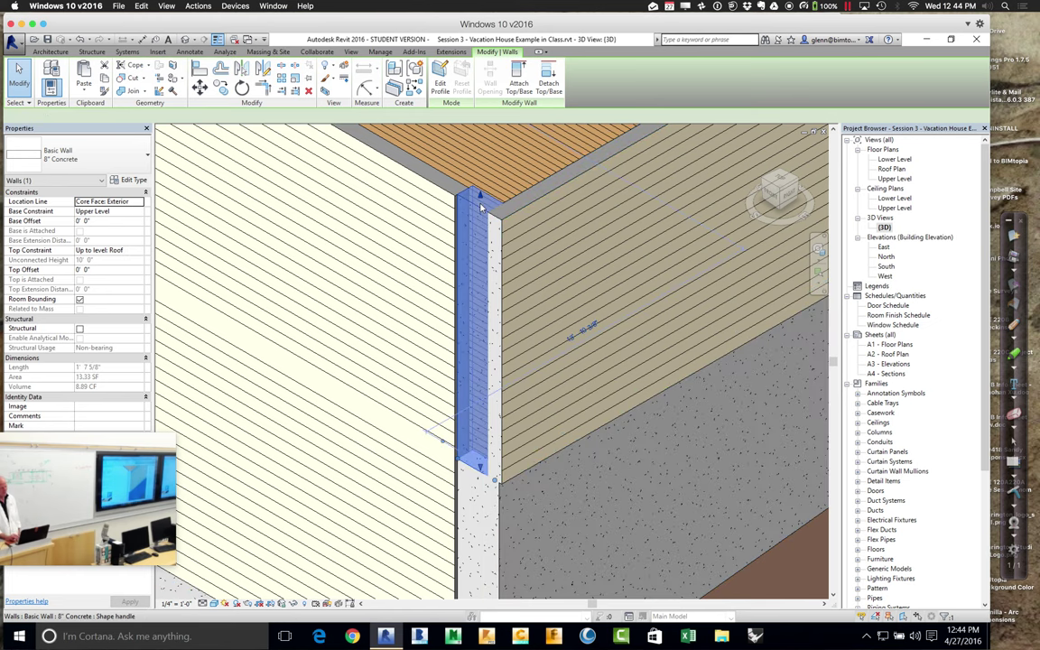
- In the Upper Level floor plan, draw a Thin Lines detail line about 7' 10" long along the north wall's outer face, past the northeast corner
double_click(895, 178)
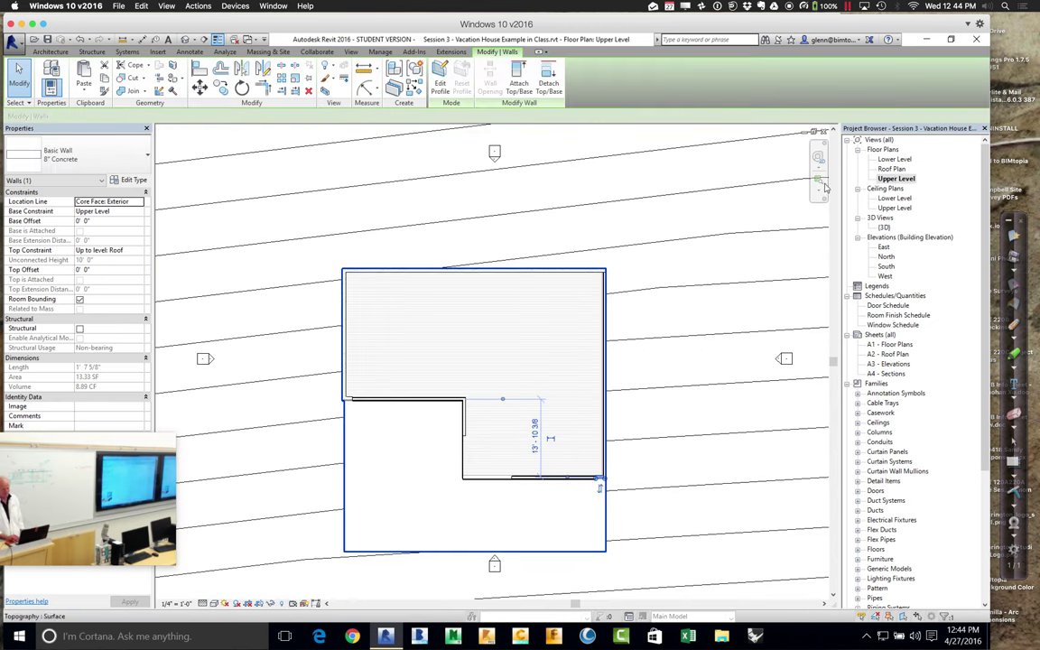
key("z")
key("r")
left_click_drag(548, 233, 633, 324)
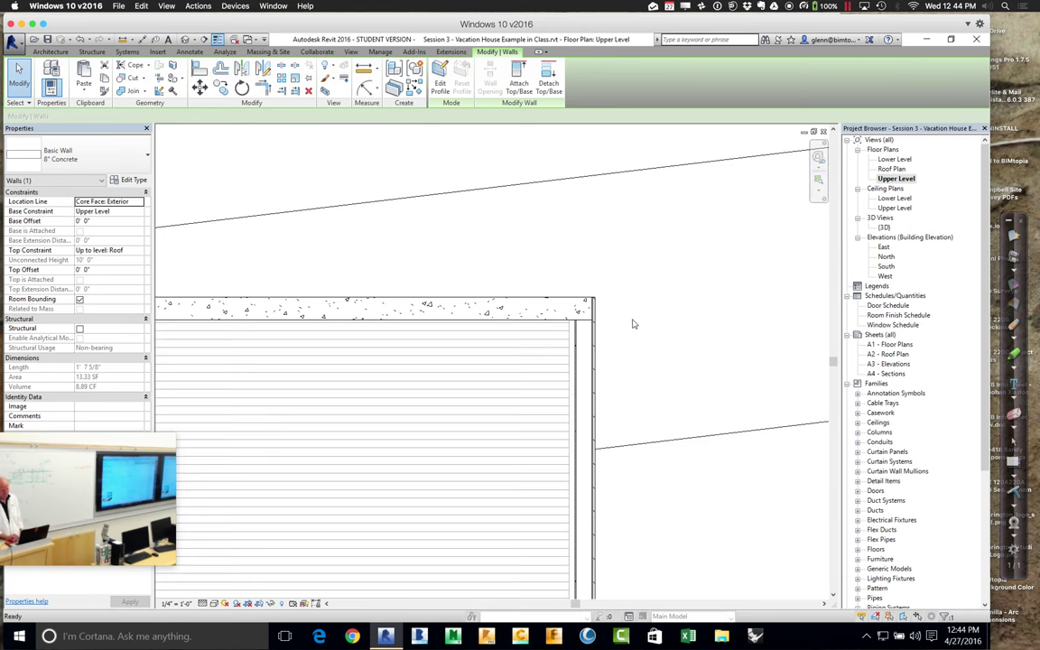
left_click(528, 305)
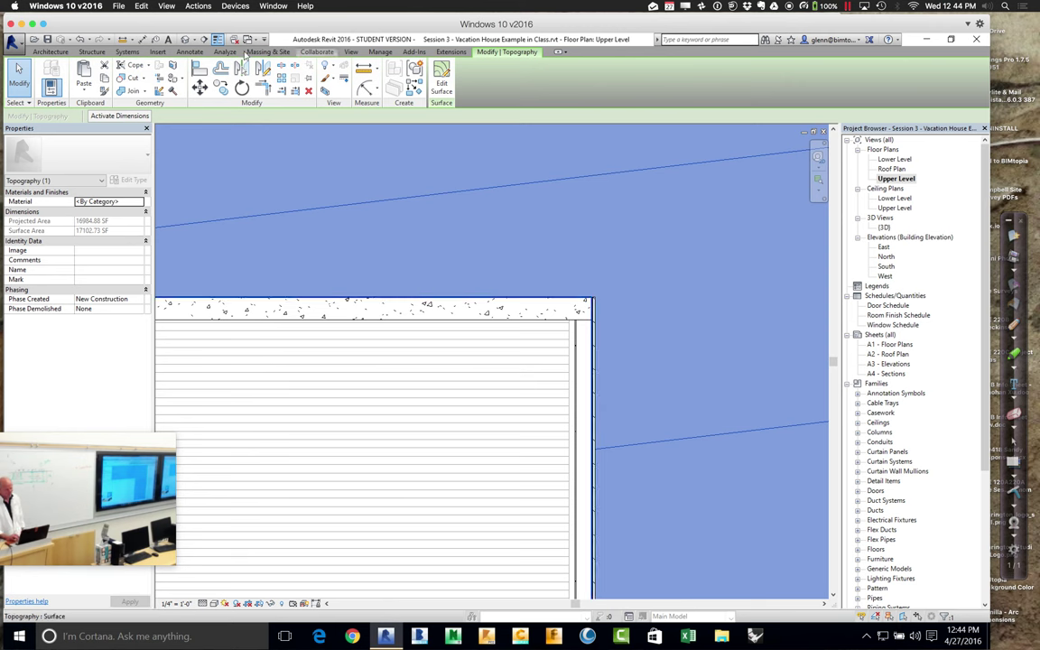
left_click(190, 51)
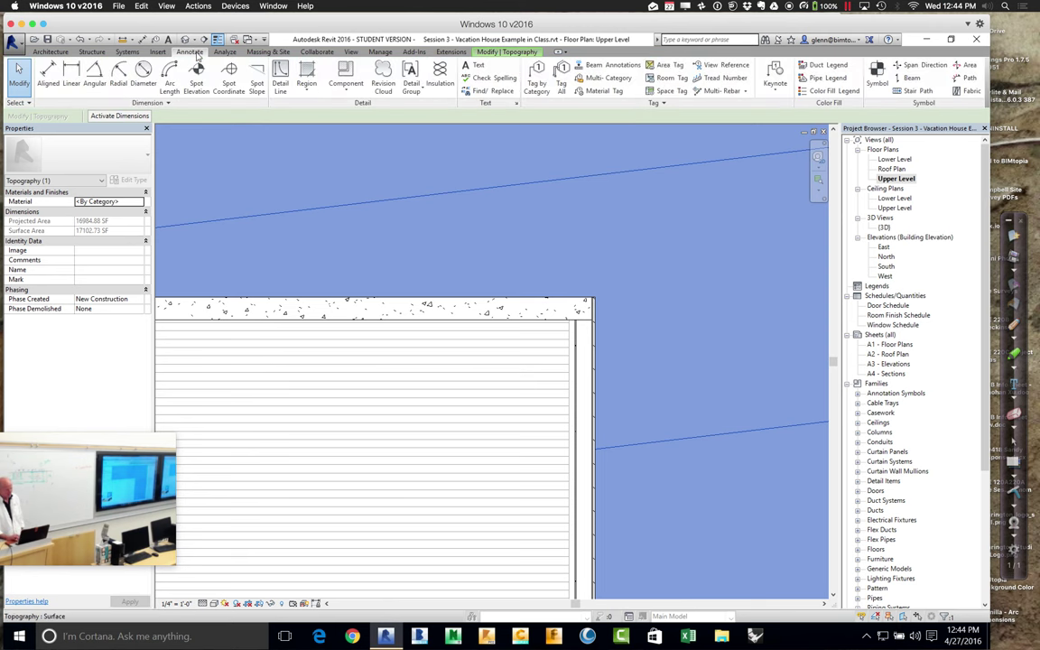
left_click(280, 86)
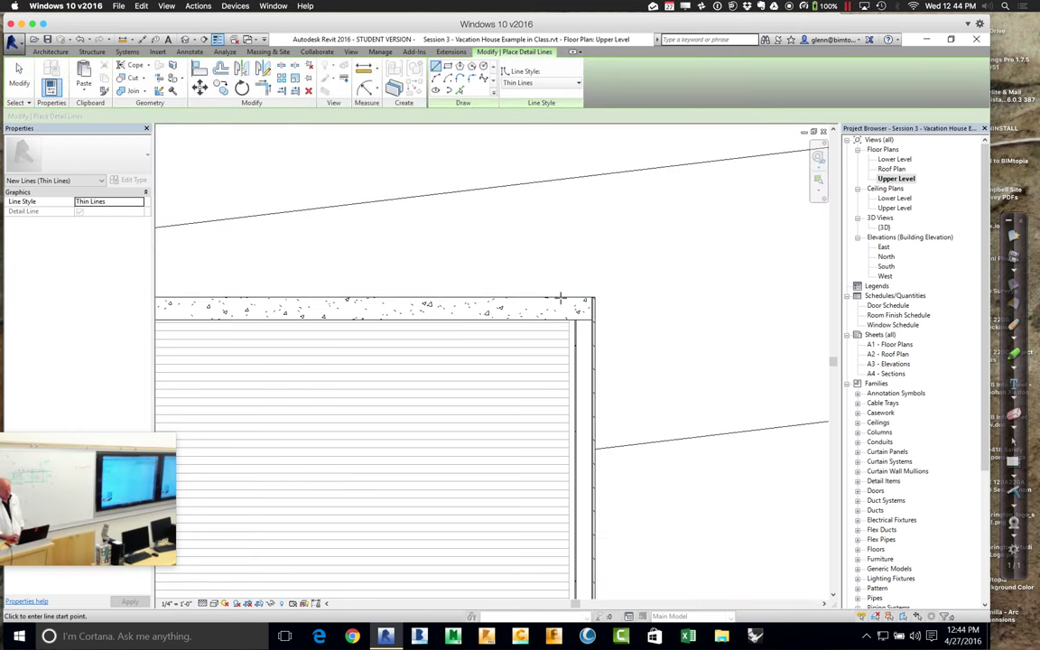
left_click(527, 298)
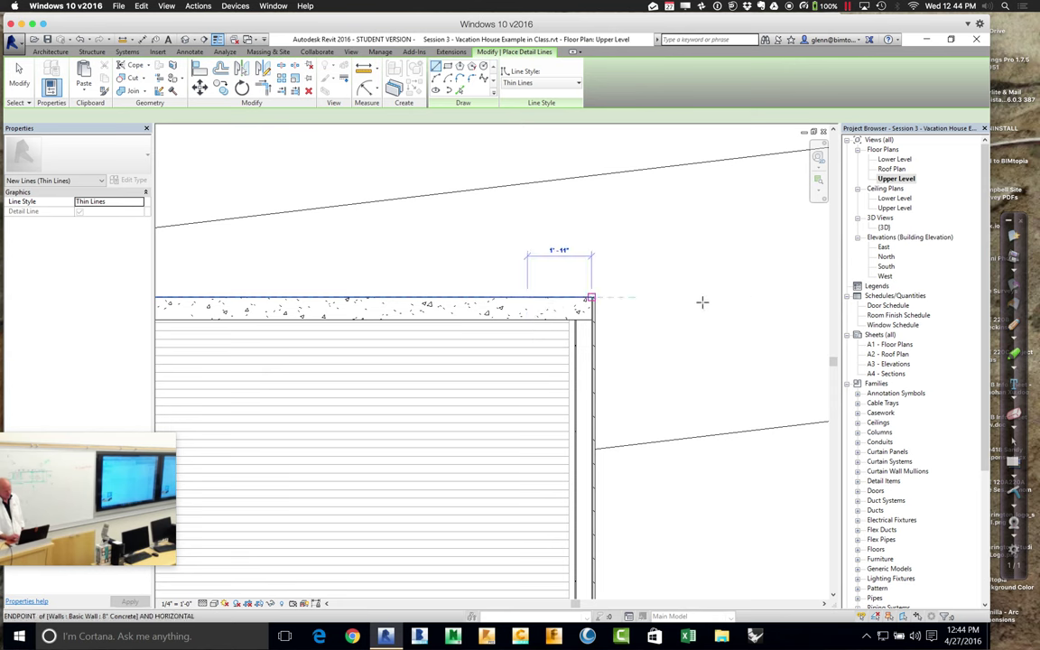
left_click(789, 299)
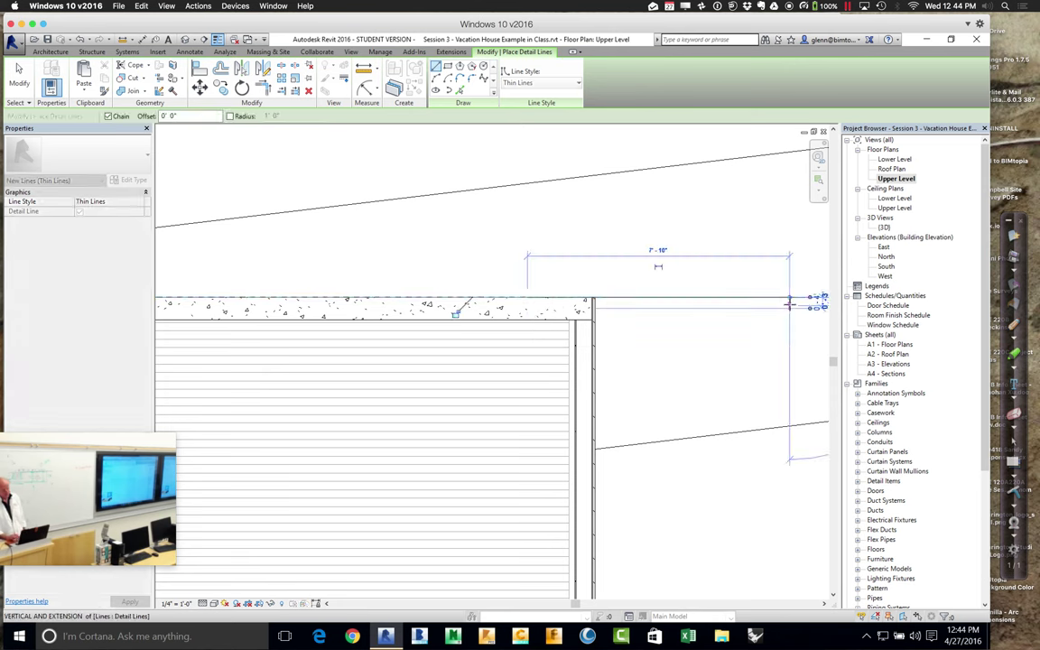
key("Escape")
key("Escape")
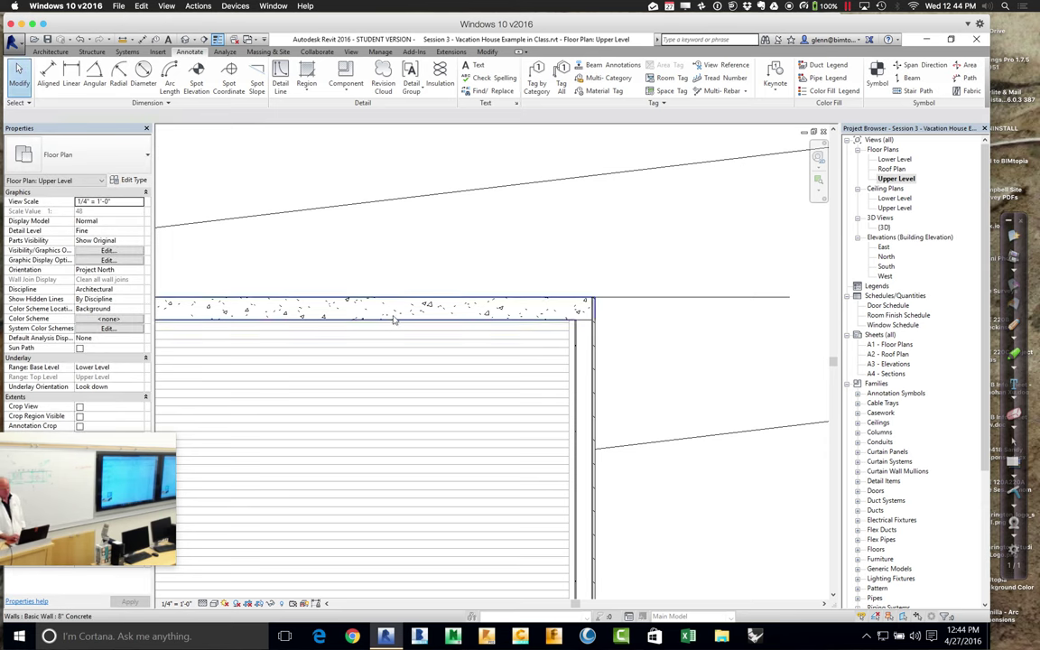
- Change the upper-level north wall to Exterior - 2x6 Stud + Wood Siding
left_click(366, 312)
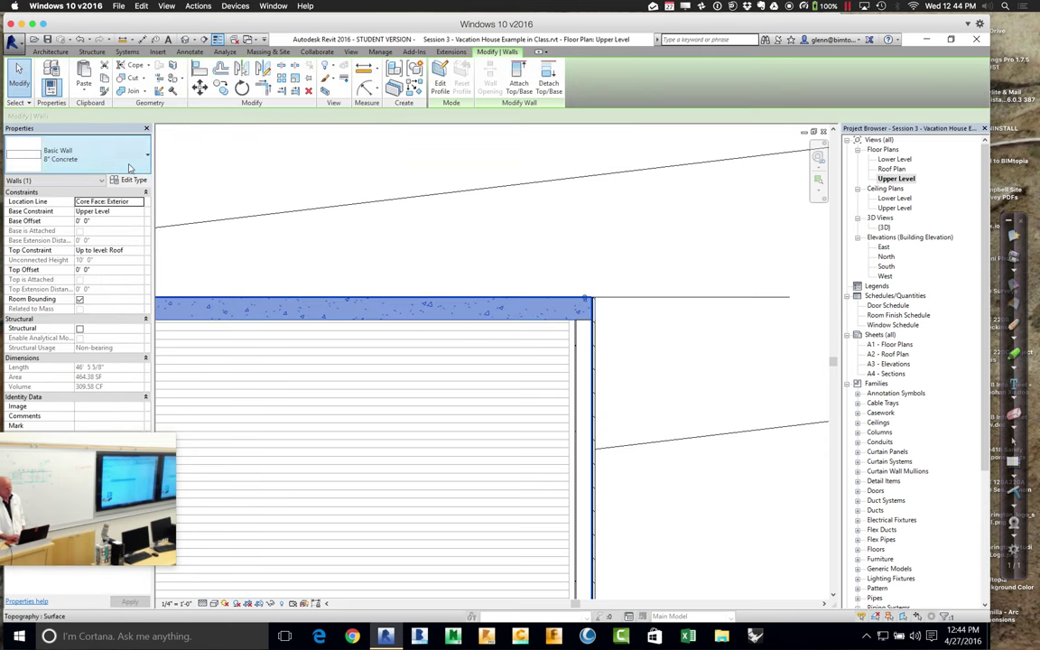
left_click(128, 163)
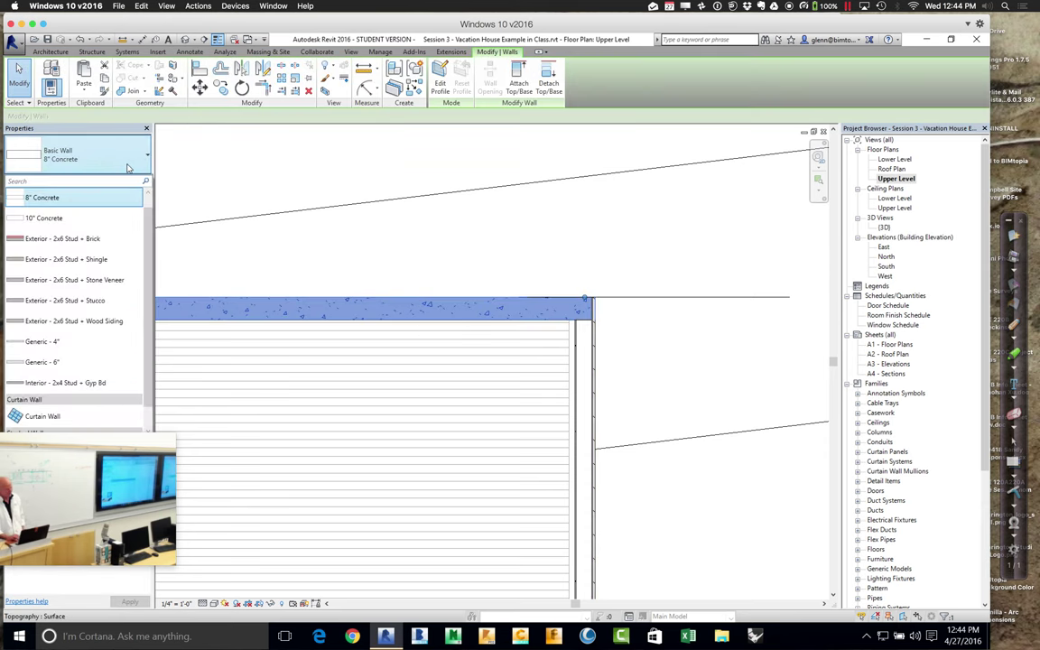
left_click(105, 321)
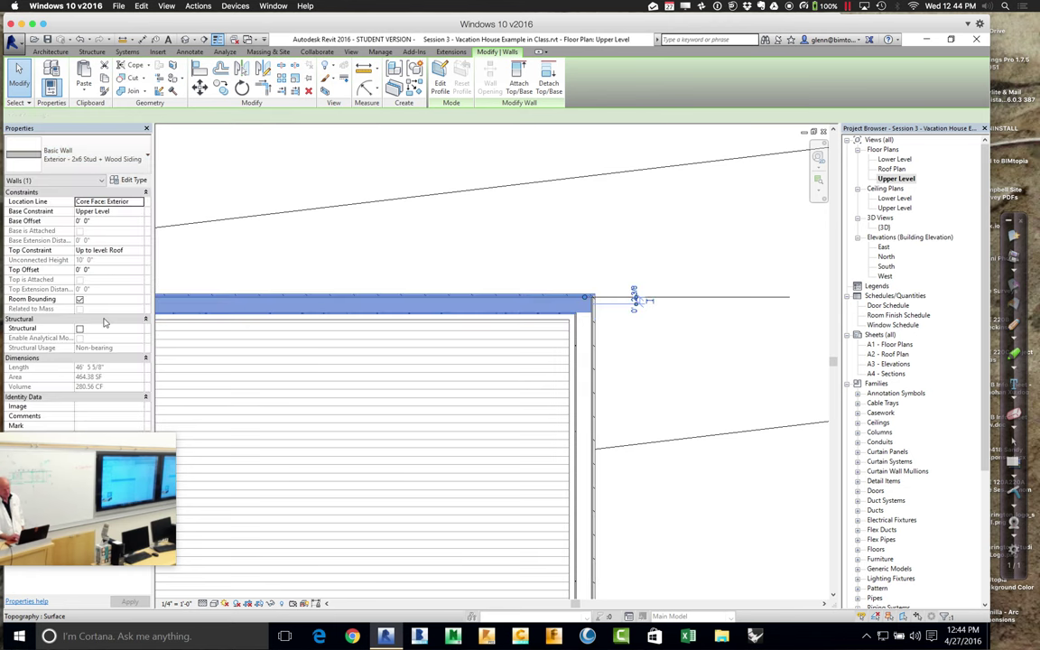
- Check the join at the upper level's northeast corner and change the west wall to Exterior - 2x6 Stud + Wood Siding
left_click(586, 268)
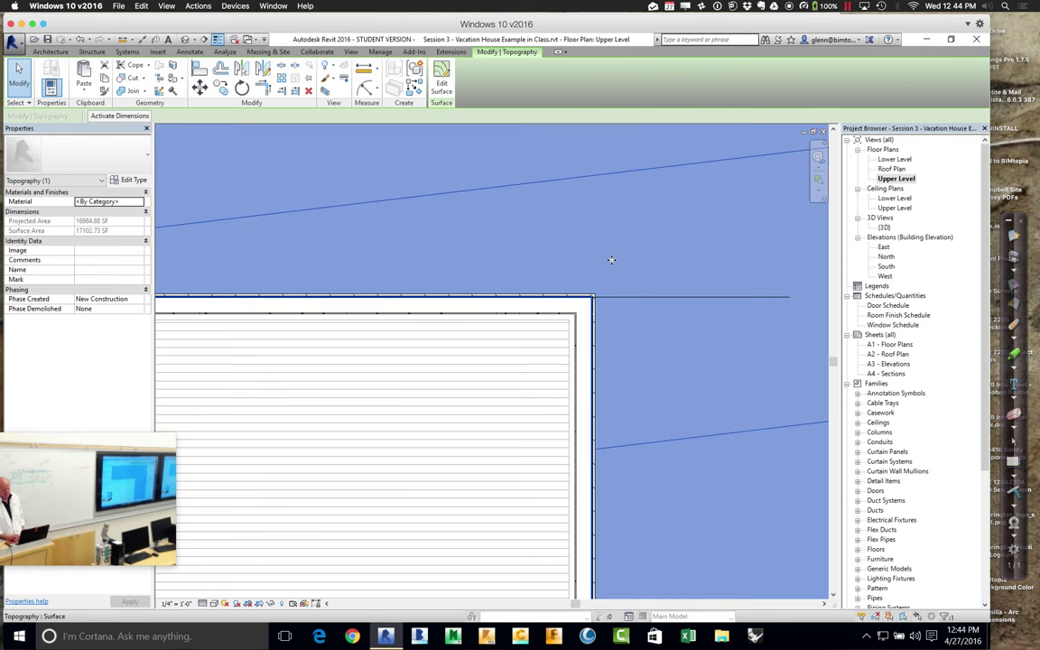
left_click(818, 158)
left_click_drag(523, 282, 636, 365)
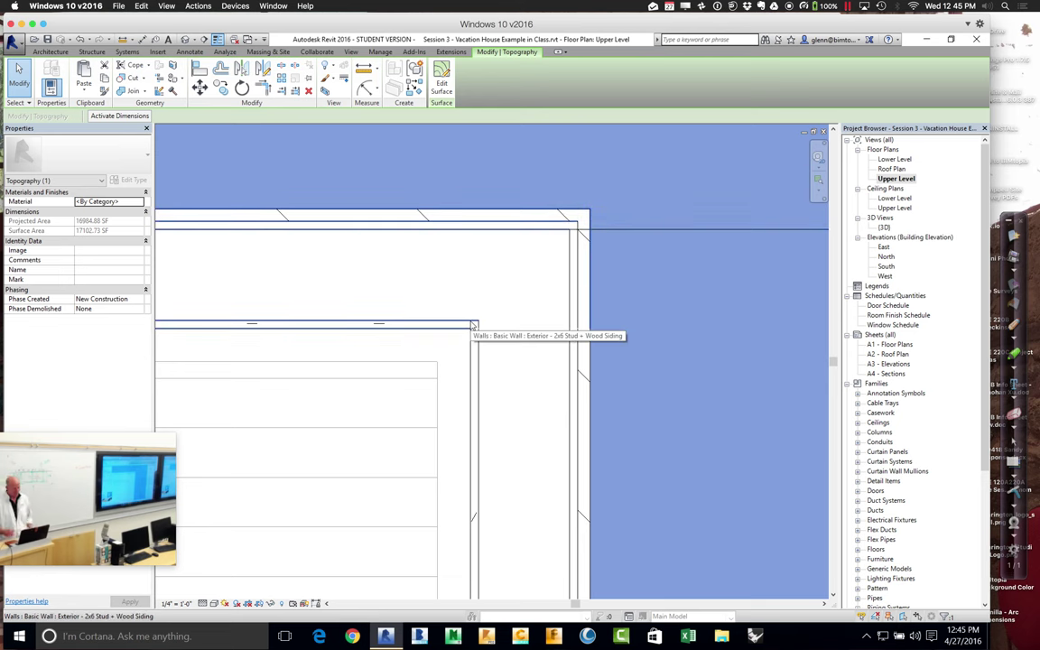
scroll(471, 325, "down", 5)
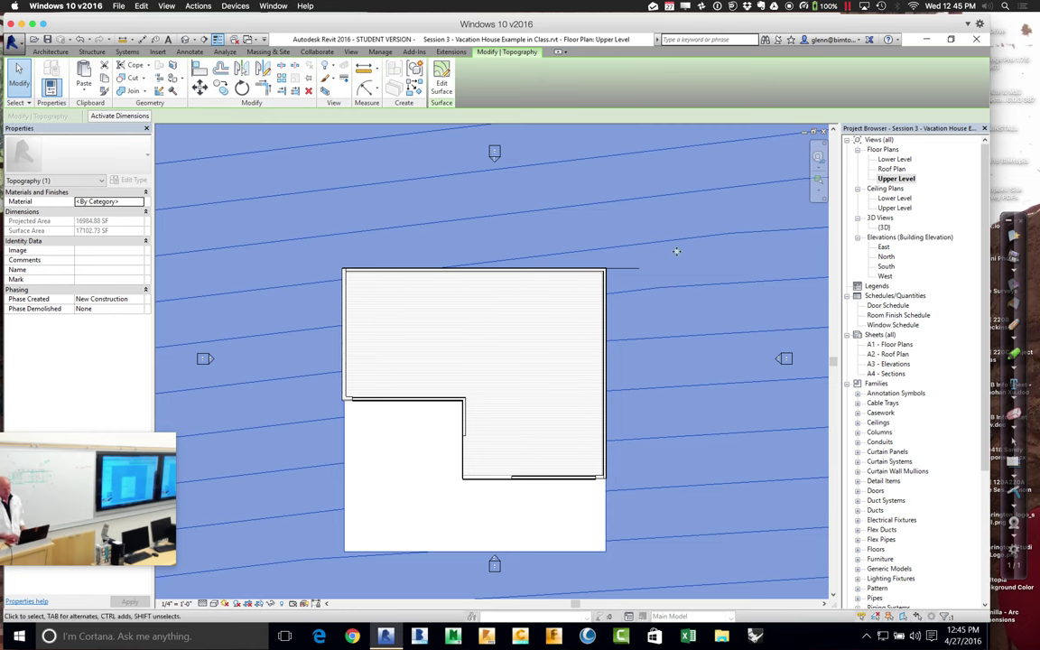
left_click(818, 189)
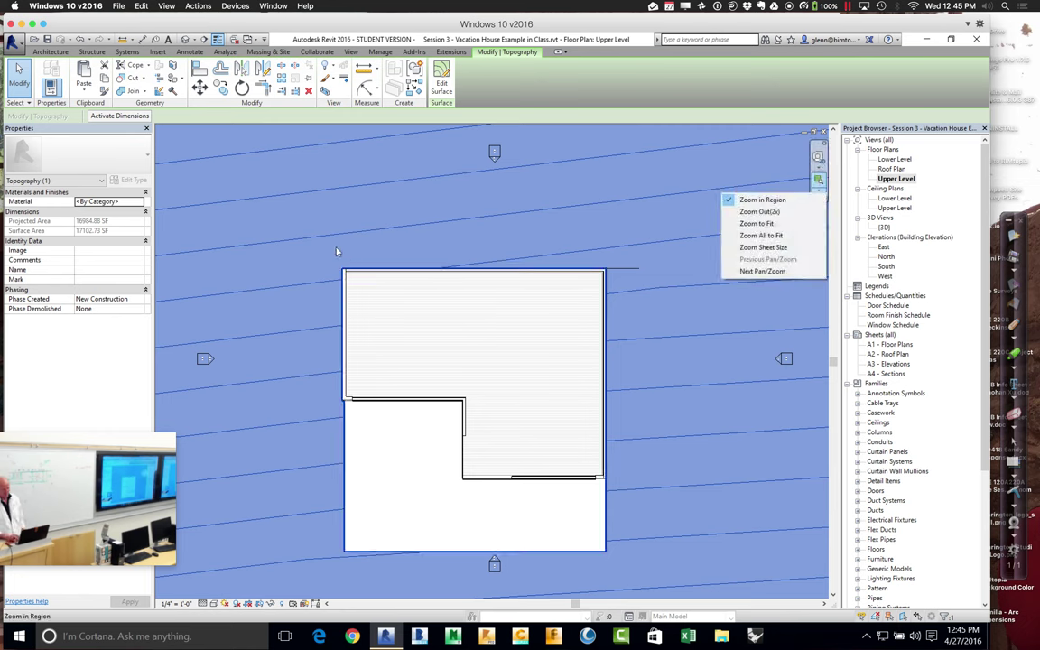
left_click(668, 249)
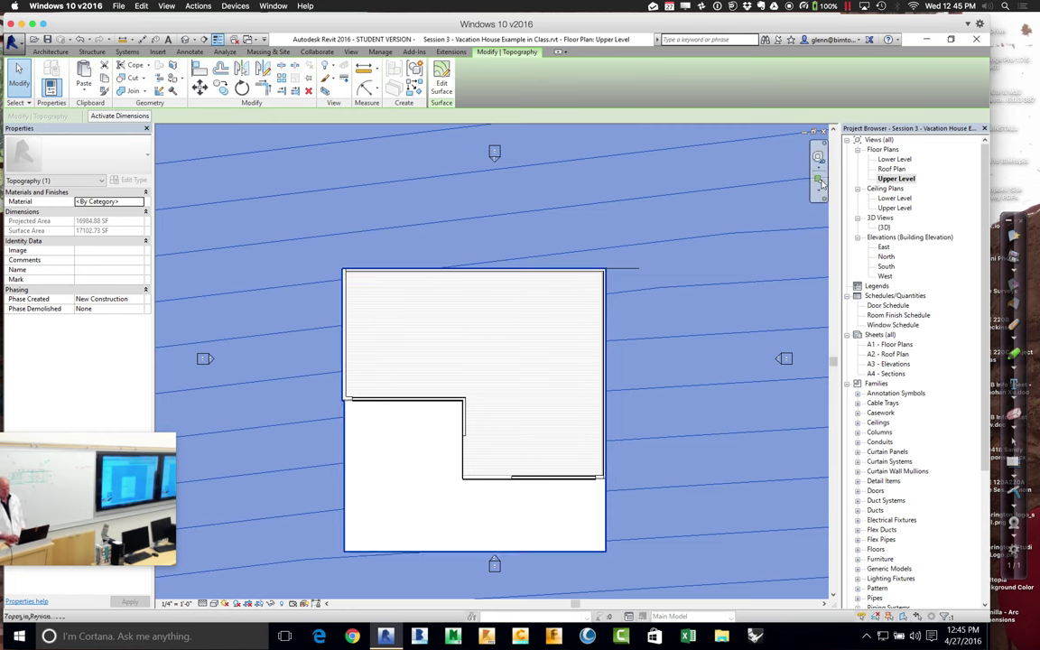
left_click_drag(316, 259, 395, 413)
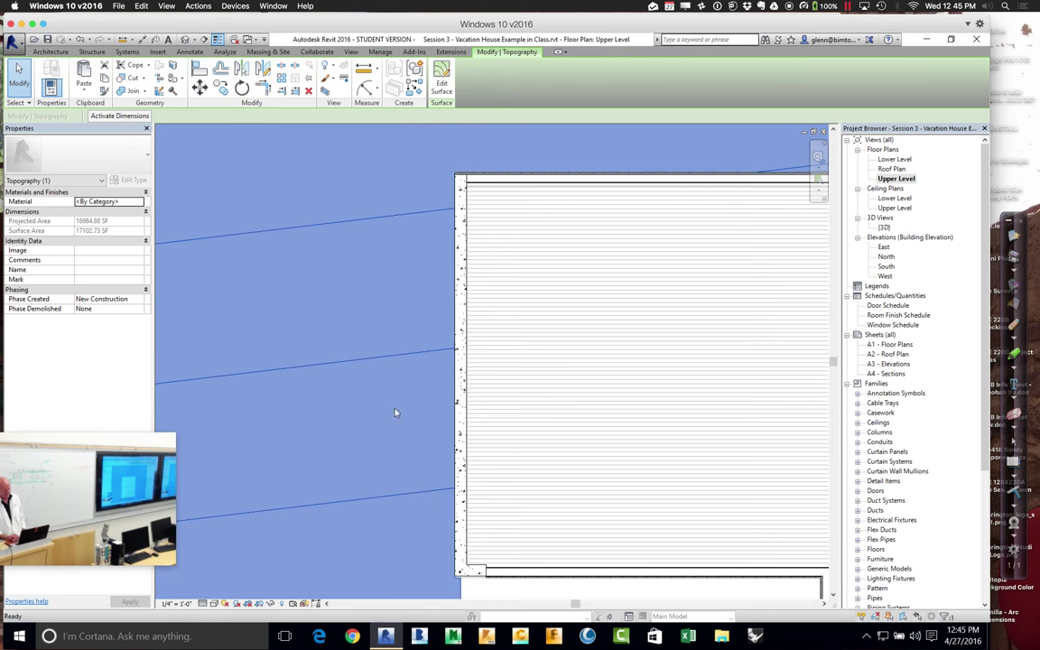
left_click(462, 310)
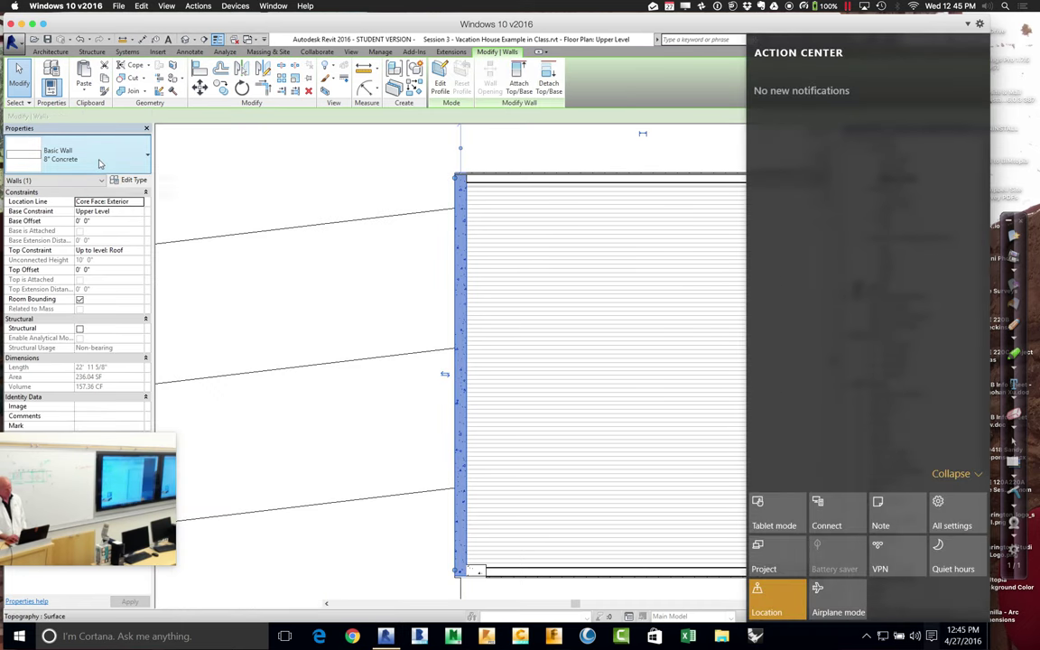
left_click(98, 162)
left_click(100, 164)
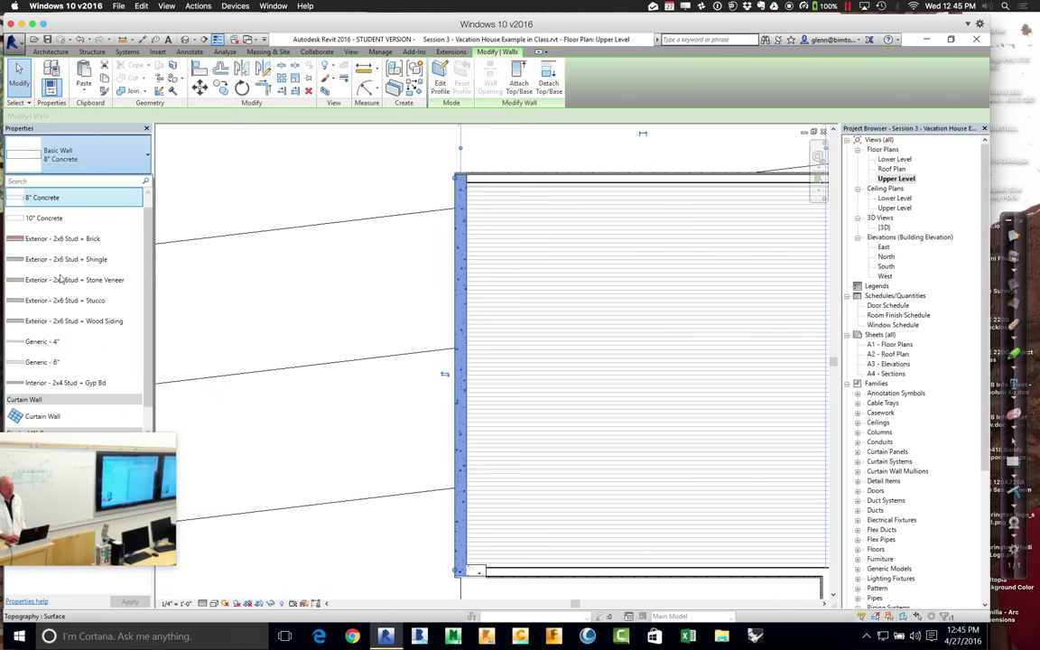
left_click(67, 333)
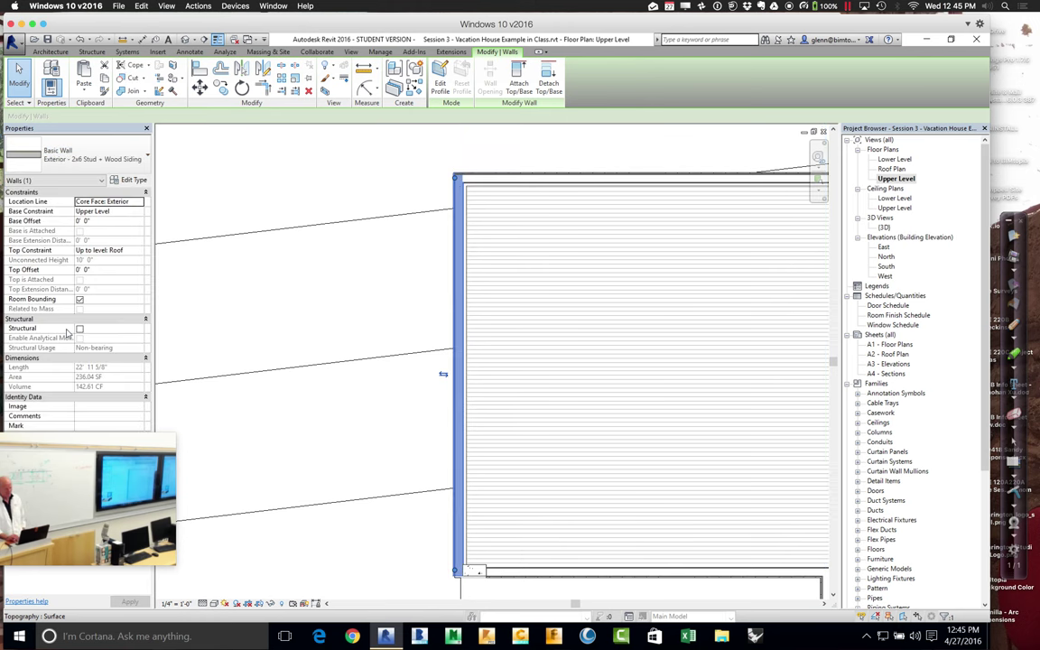
key("Escape")
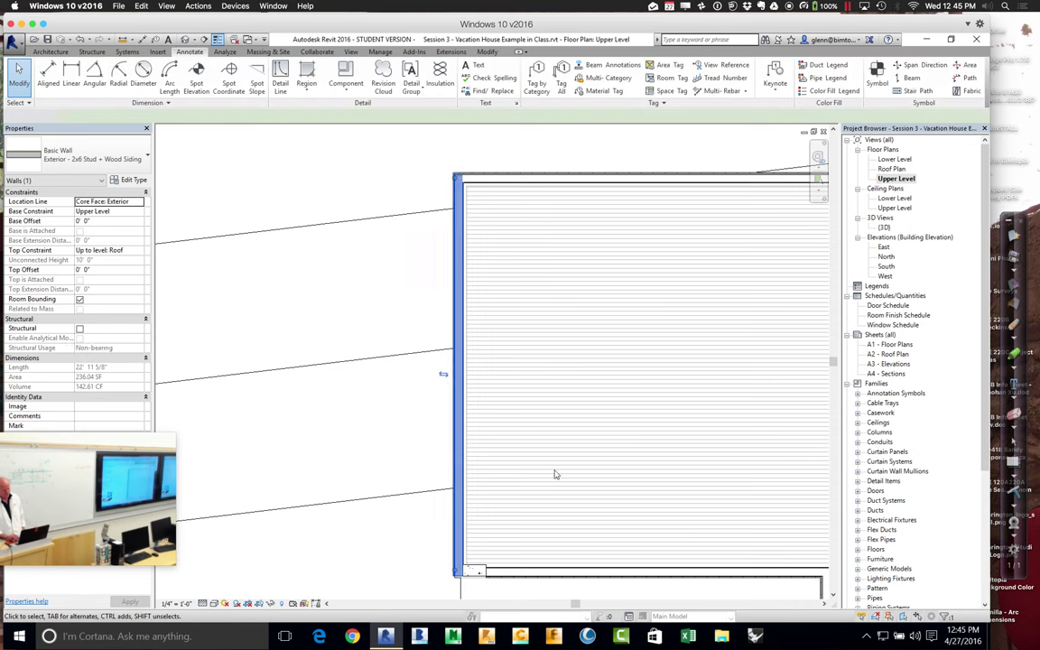
- Change the short concrete wall segment at the upper level's southwest corner to Exterior - 2x6 Stud + Wood Siding
left_click(823, 189)
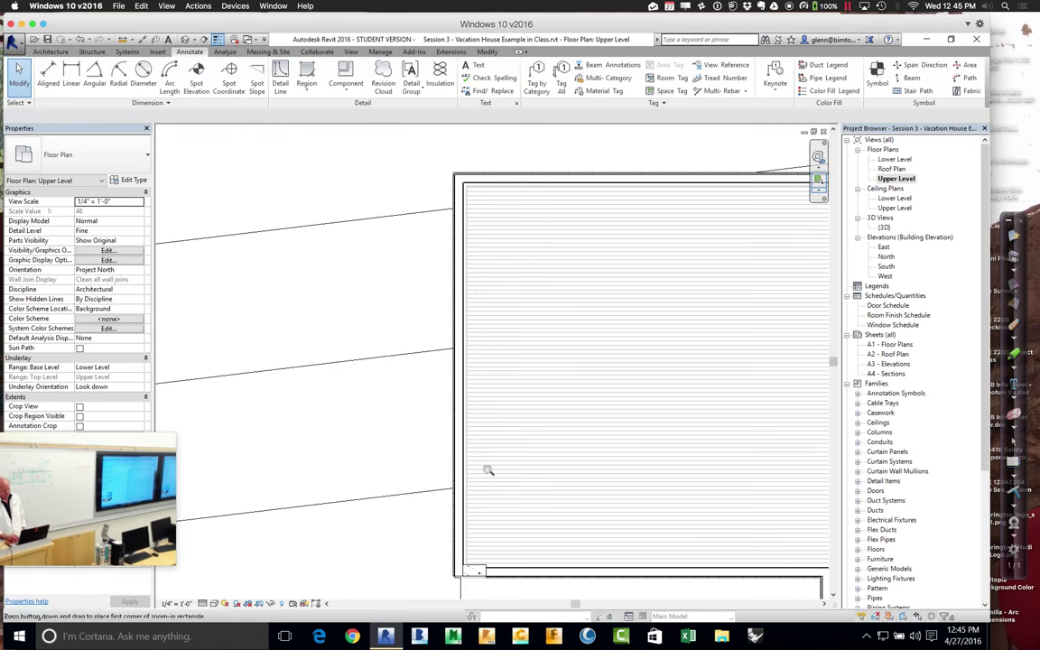
left_click_drag(442, 500, 529, 585)
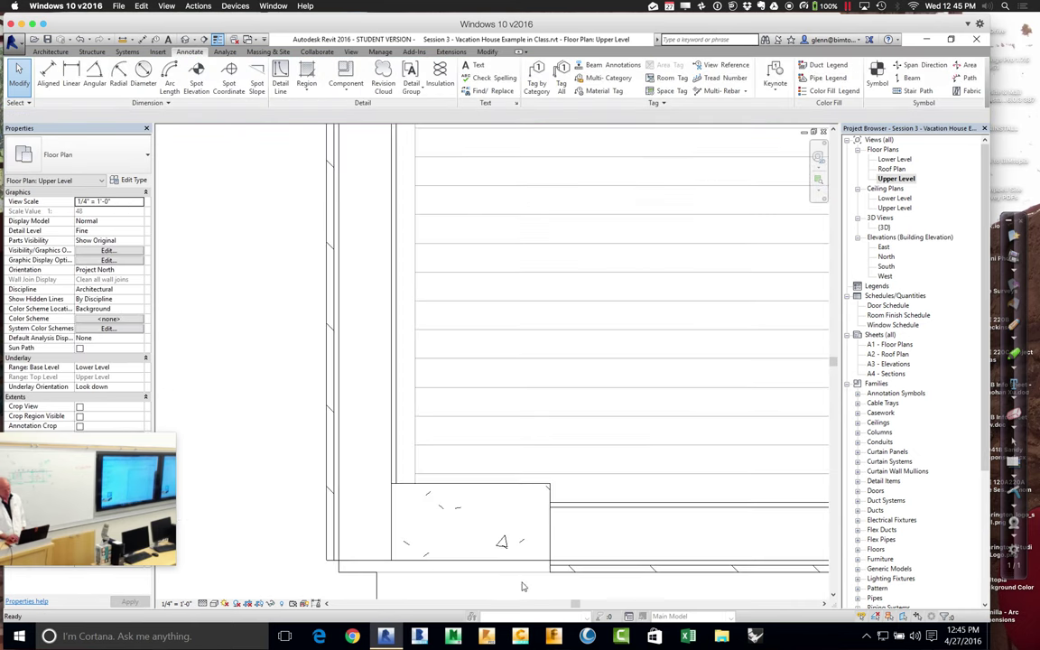
left_click(454, 496)
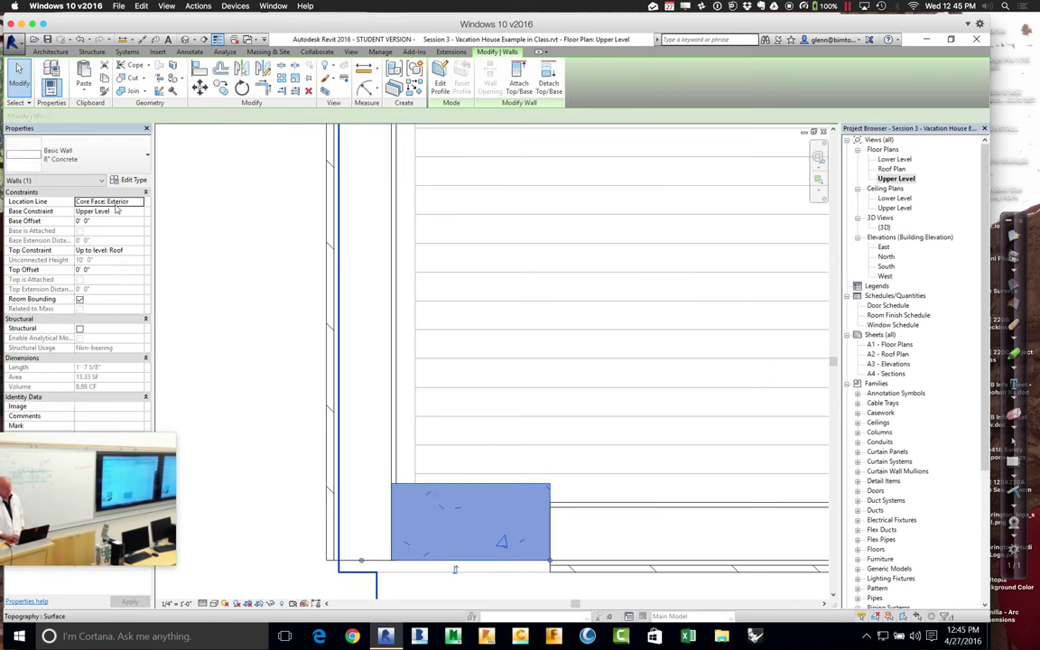
left_click(131, 161)
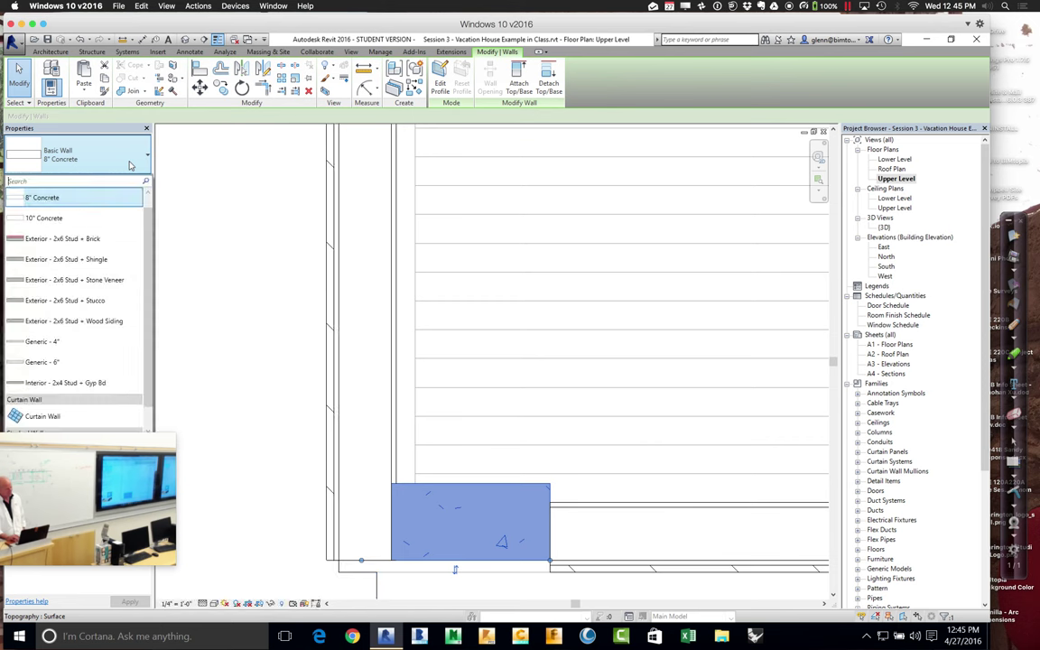
left_click(104, 322)
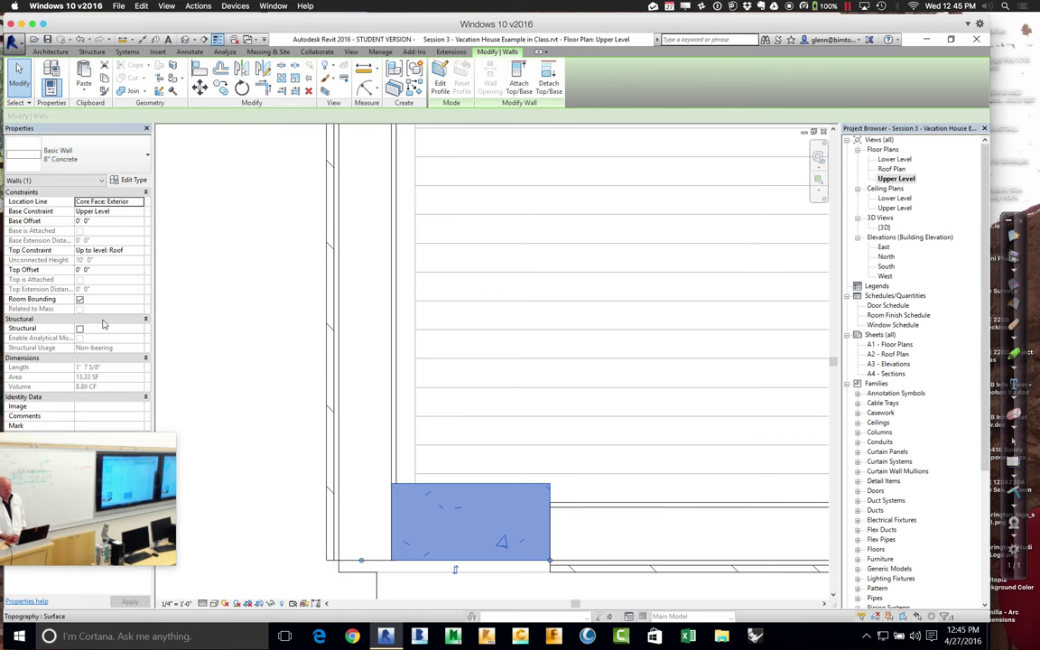
left_click(551, 351)
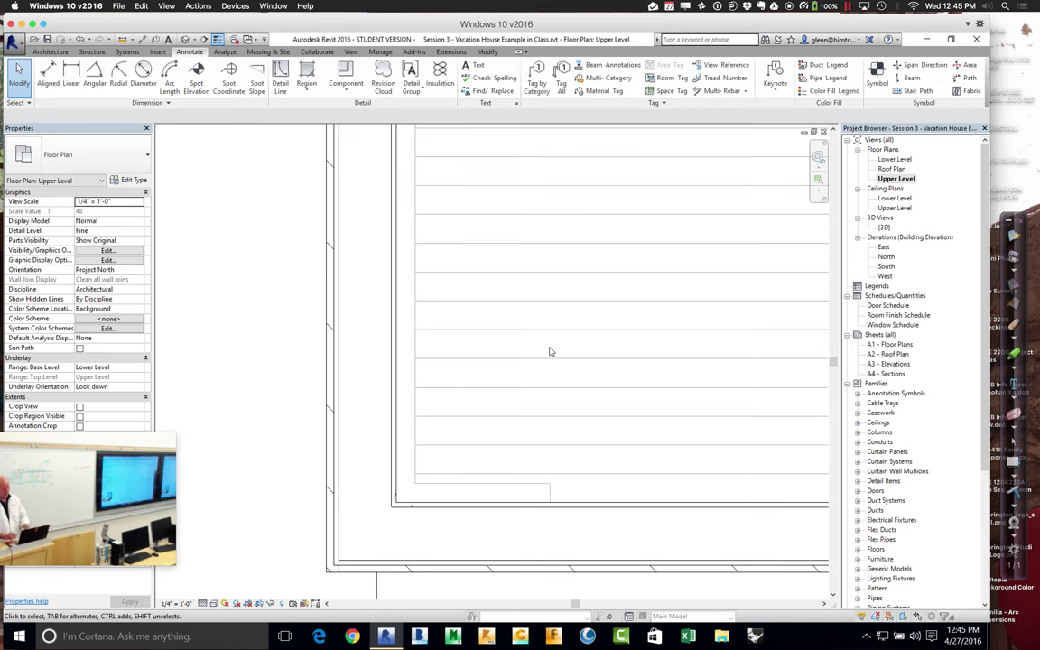
scroll(550, 351, "down", 2)
scroll(550, 351, "down", 3)
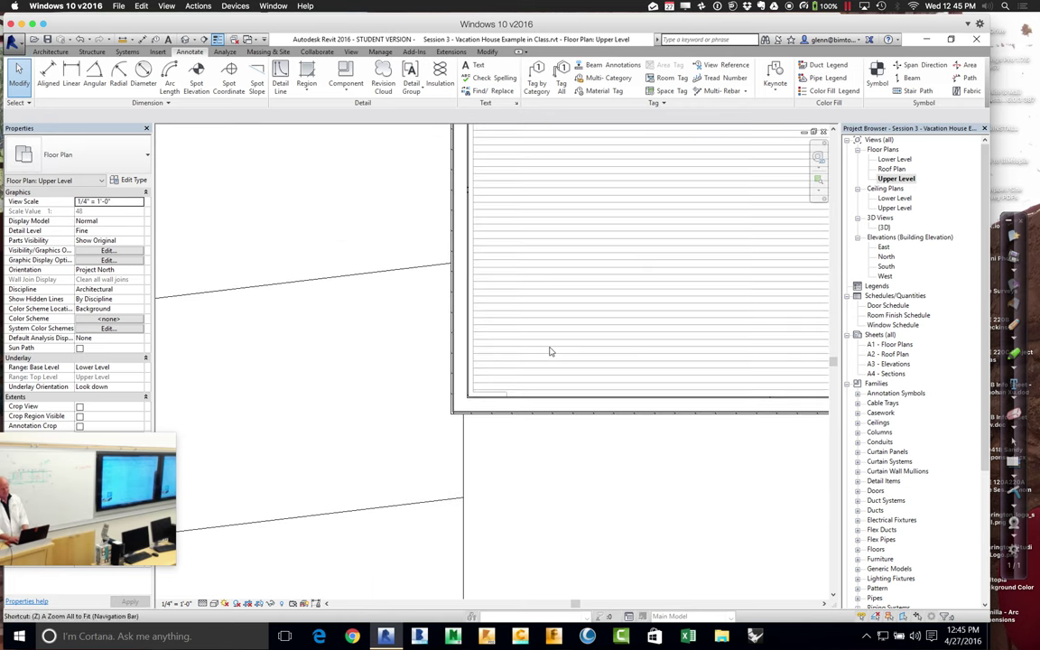
- In the 3D view, change the short upper-level concrete segment at the southeast front corner to Exterior - 2x6 Stud + Wood Siding
double_click(885, 228)
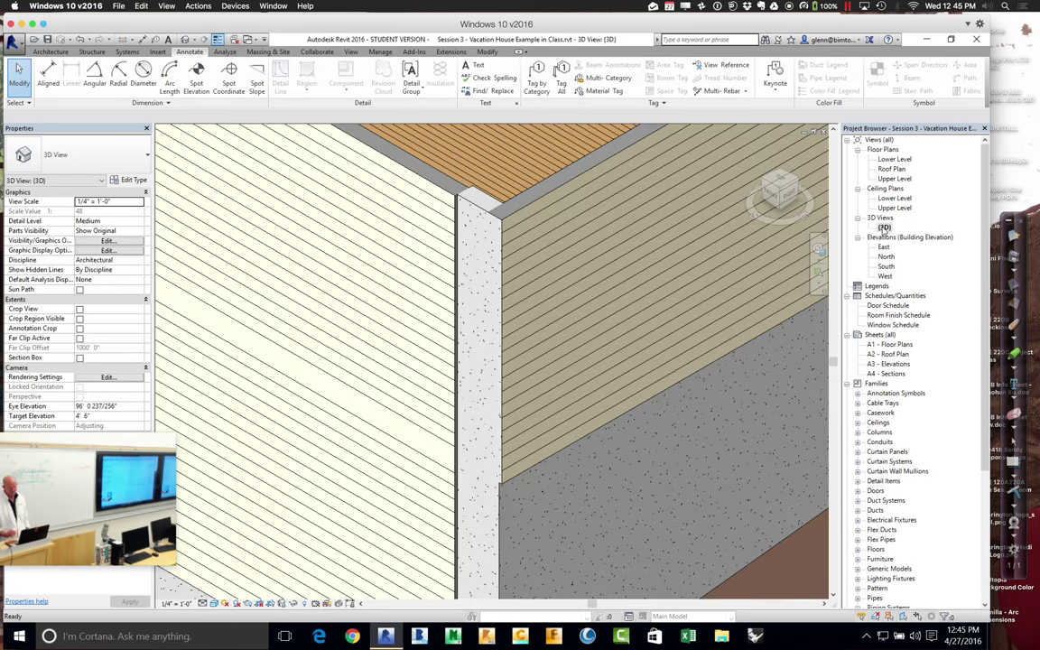
scroll(778, 233, "down", 3)
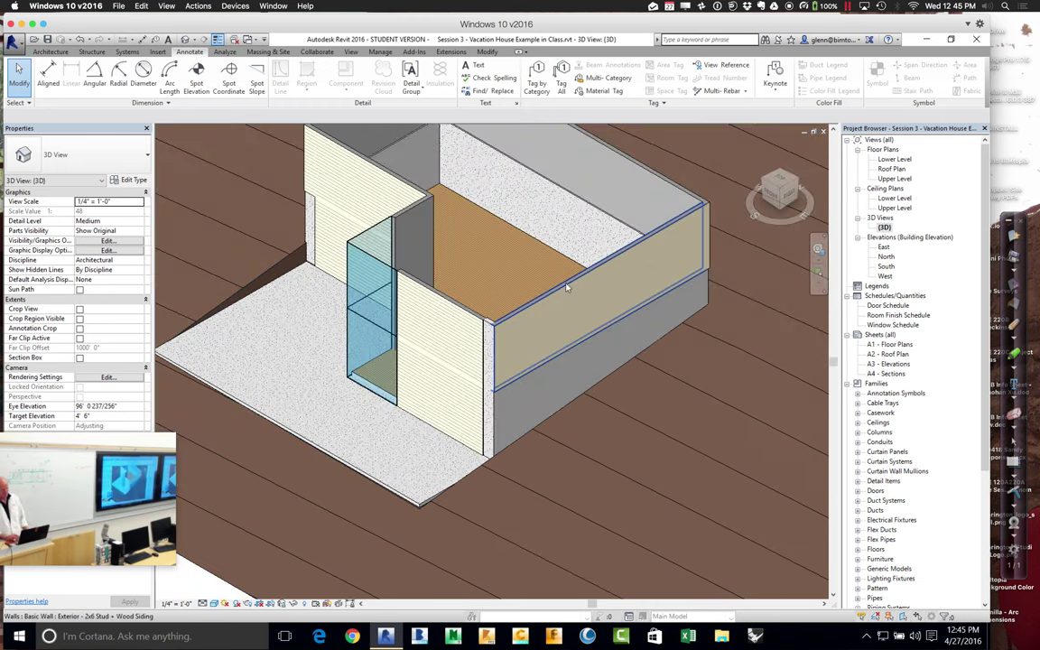
left_click(488, 329)
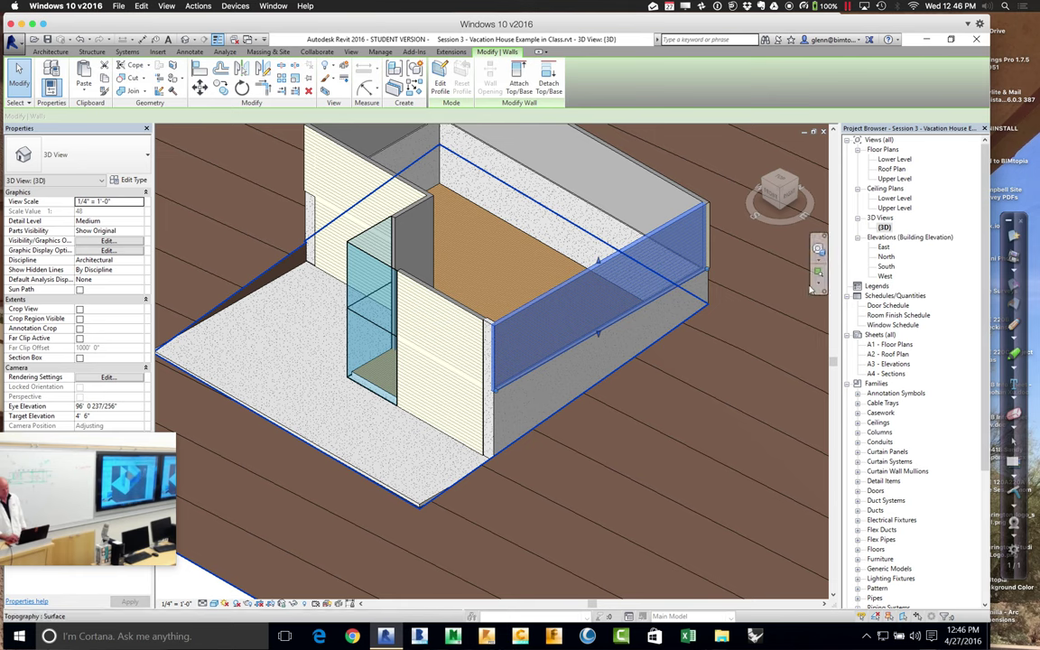
key("z")
key("r")
mouse_move(479, 327)
left_mouse_down()
mouse_move(425, 298)
mouse_move(542, 389)
left_mouse_up()
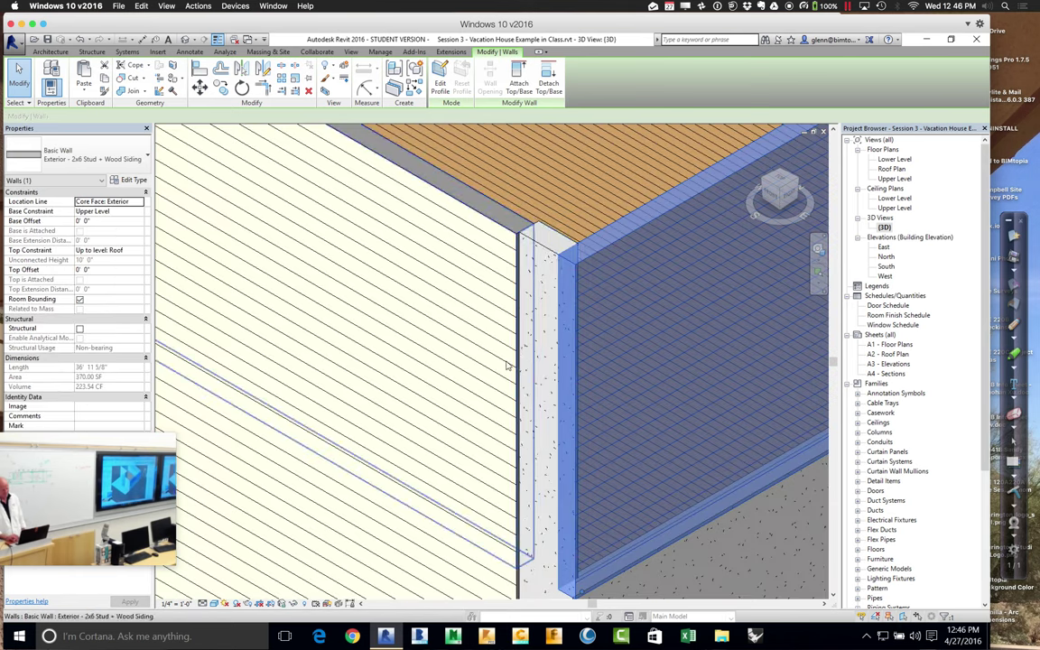
left_click(492, 253)
left_click(96, 153)
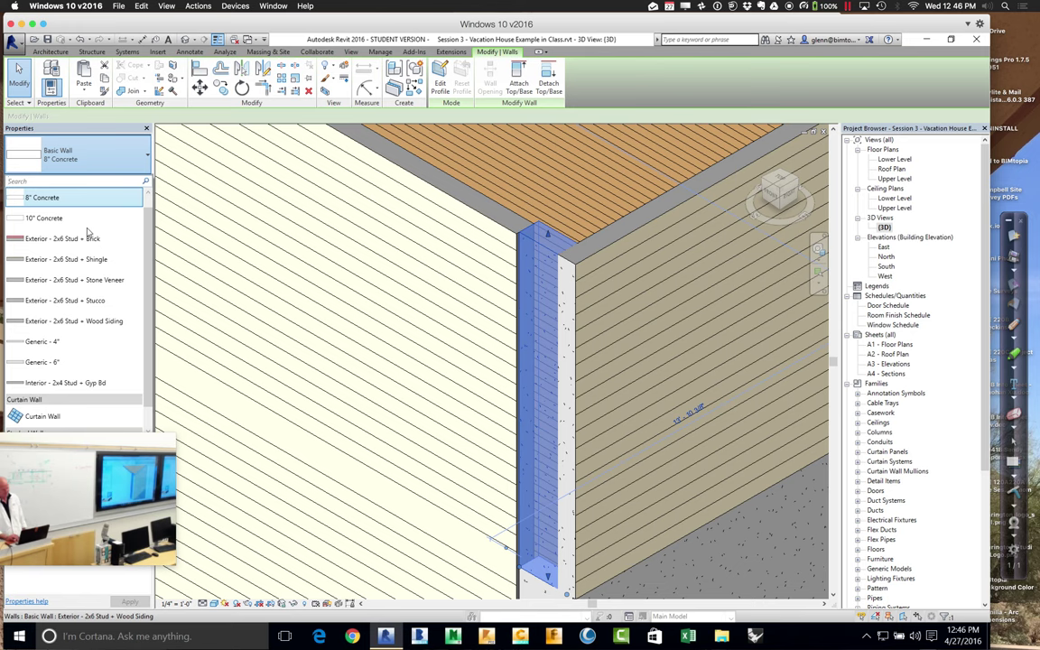
left_click(88, 323)
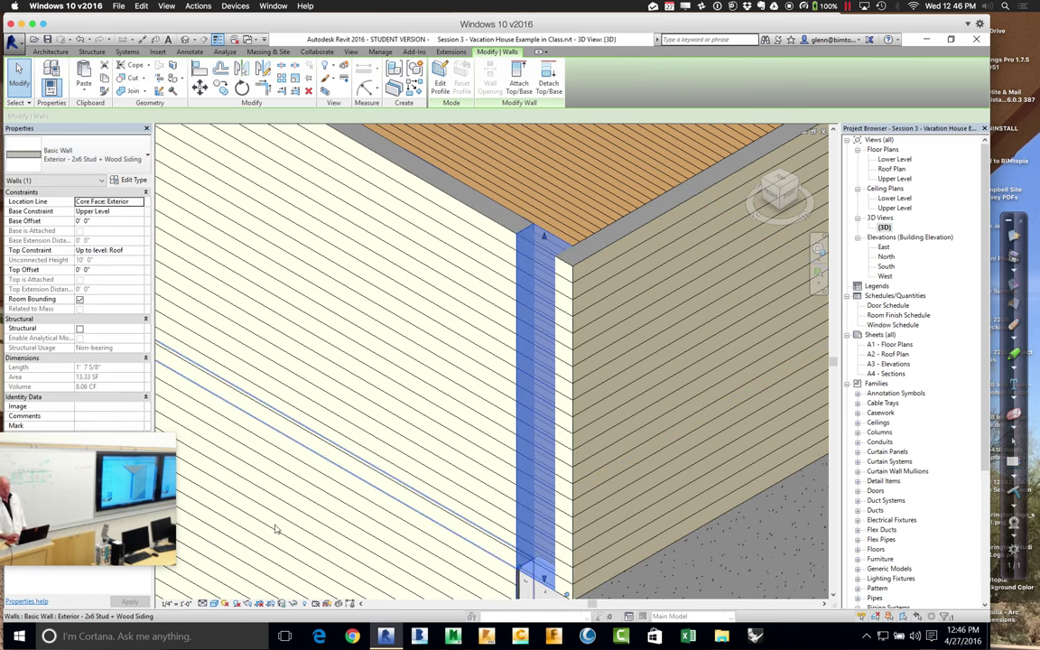
left_click(675, 572)
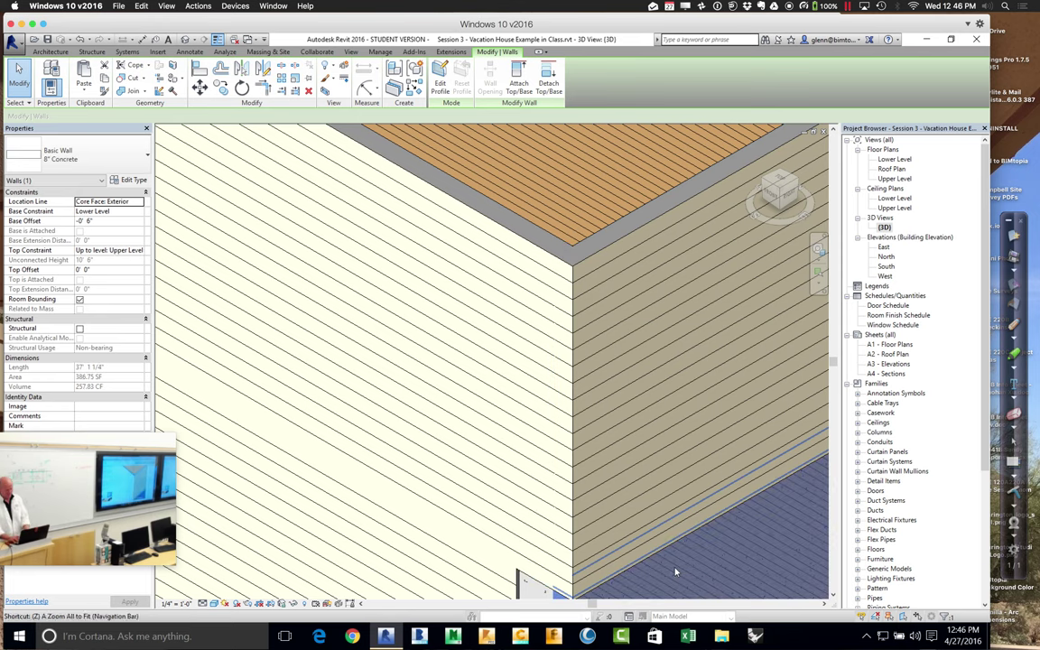
scroll(676, 571, "down", 5)
scroll(676, 572, "down", 3)
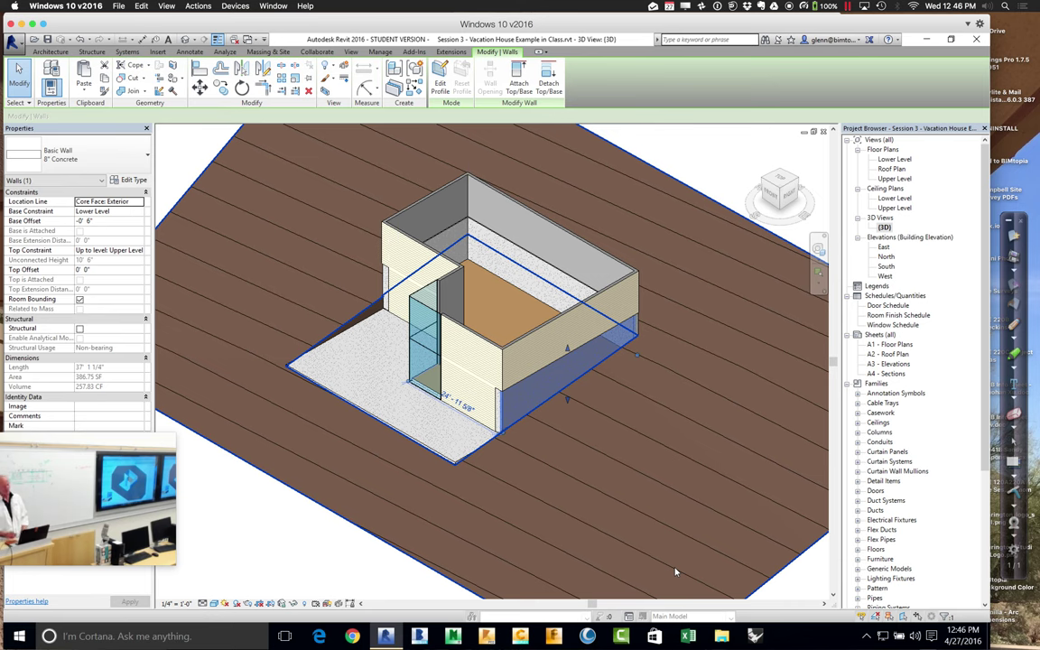
- In the Upper Level floor plan, start an architectural floor of type 2x10 Joist + Wood Finish
double_click(907, 180)
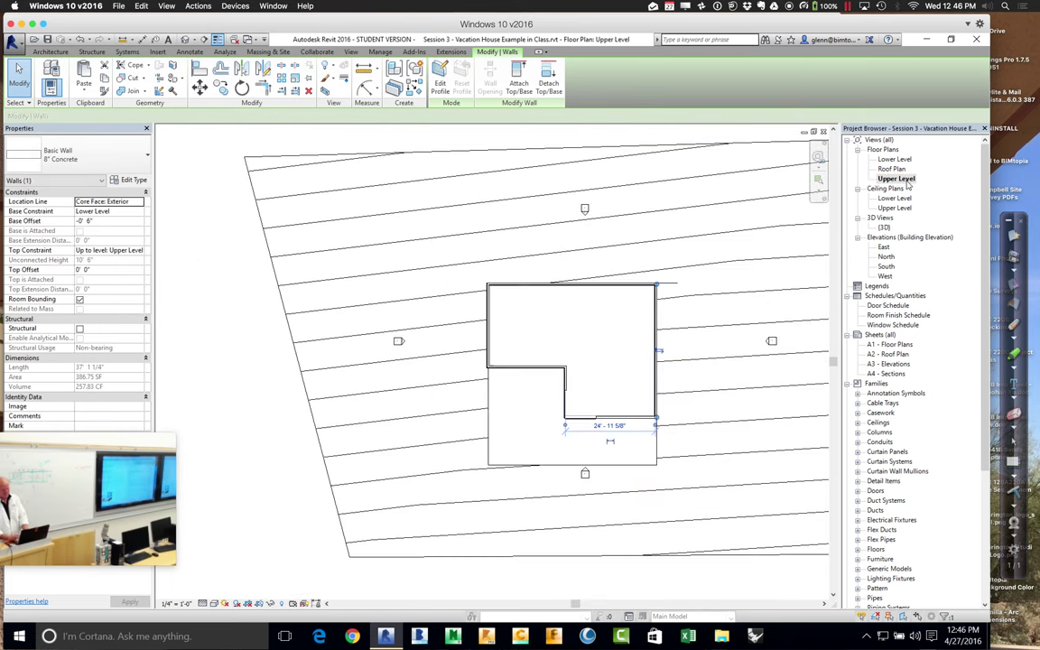
key("z")
key("r")
left_click_drag(484, 280, 691, 443)
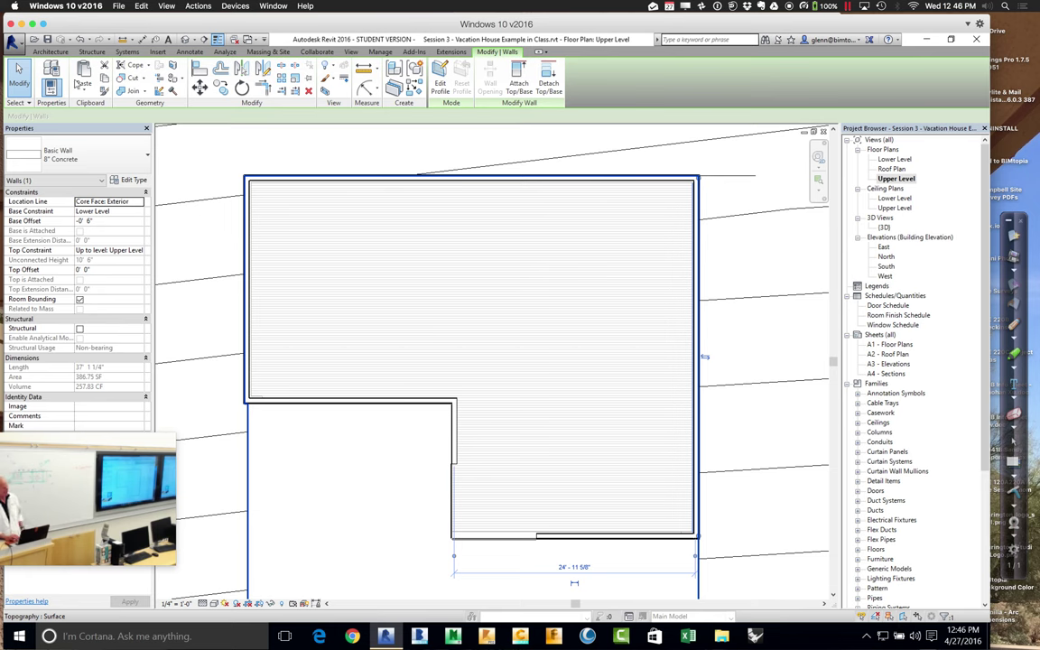
left_click(52, 52)
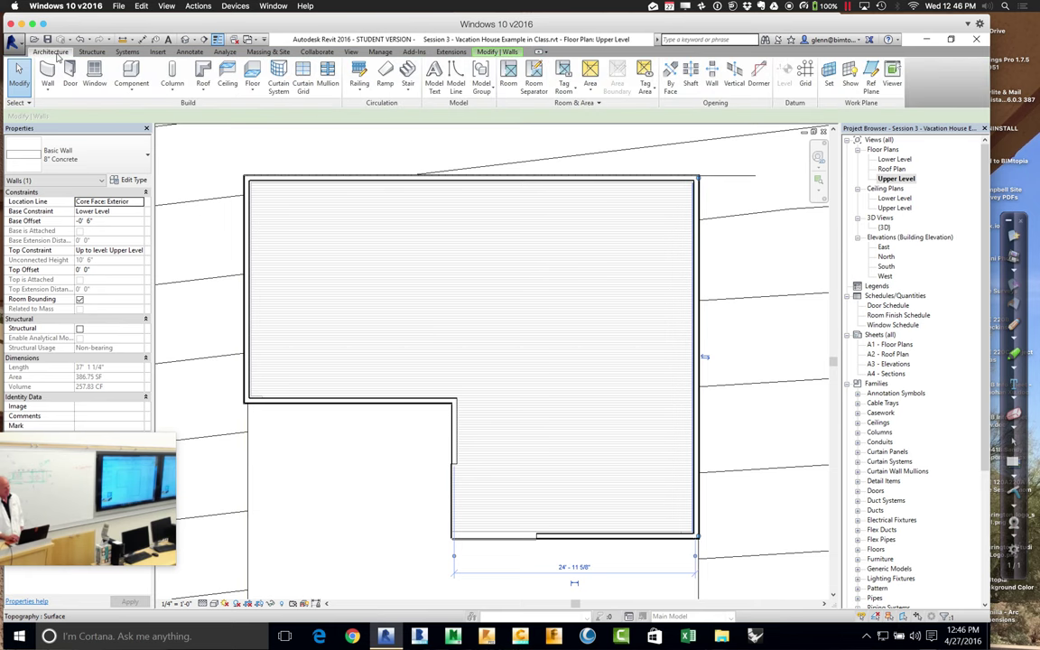
left_click(254, 94)
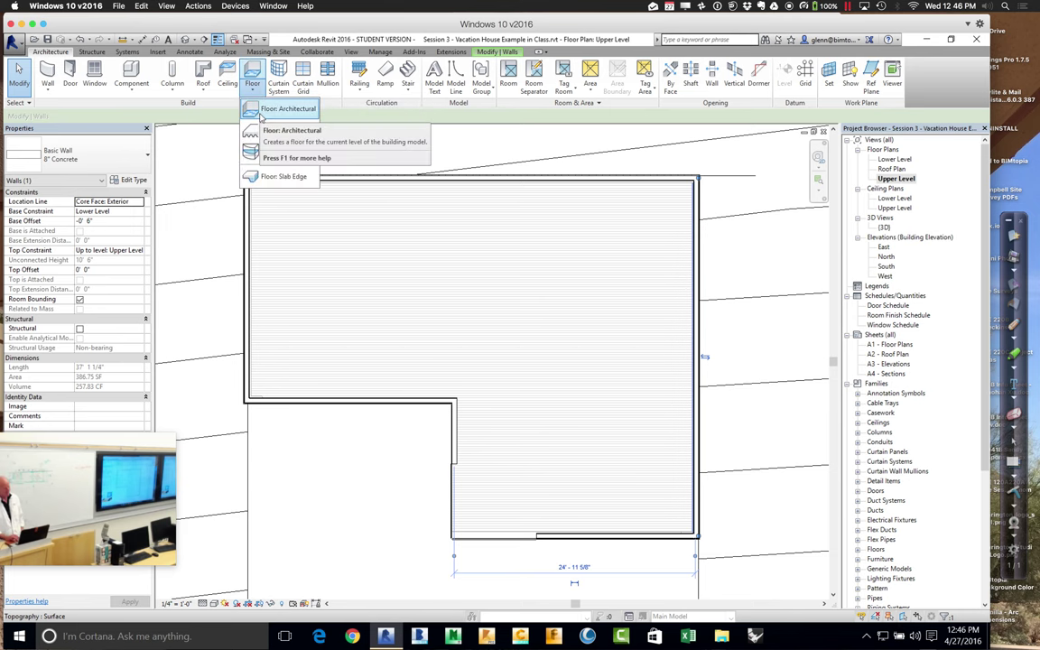
left_click(259, 111)
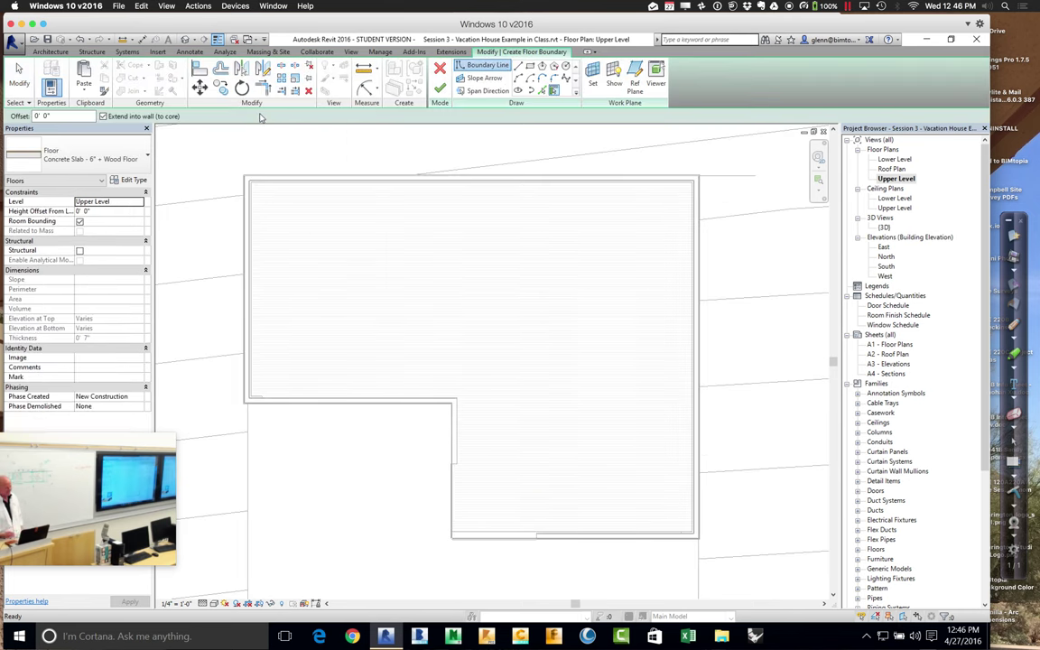
left_click(129, 161)
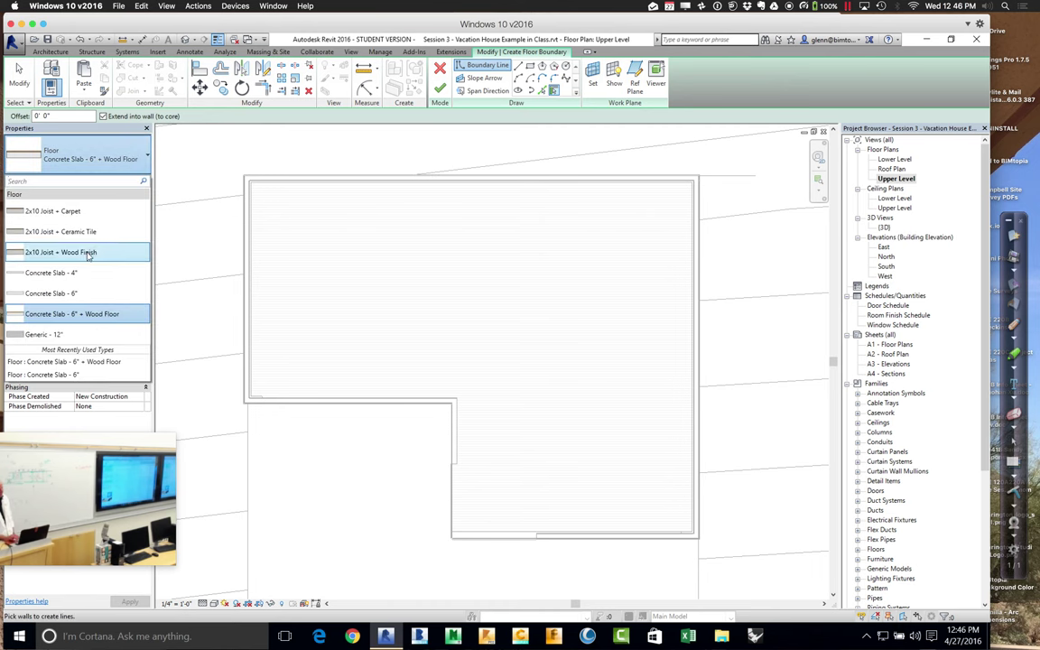
left_click(87, 253)
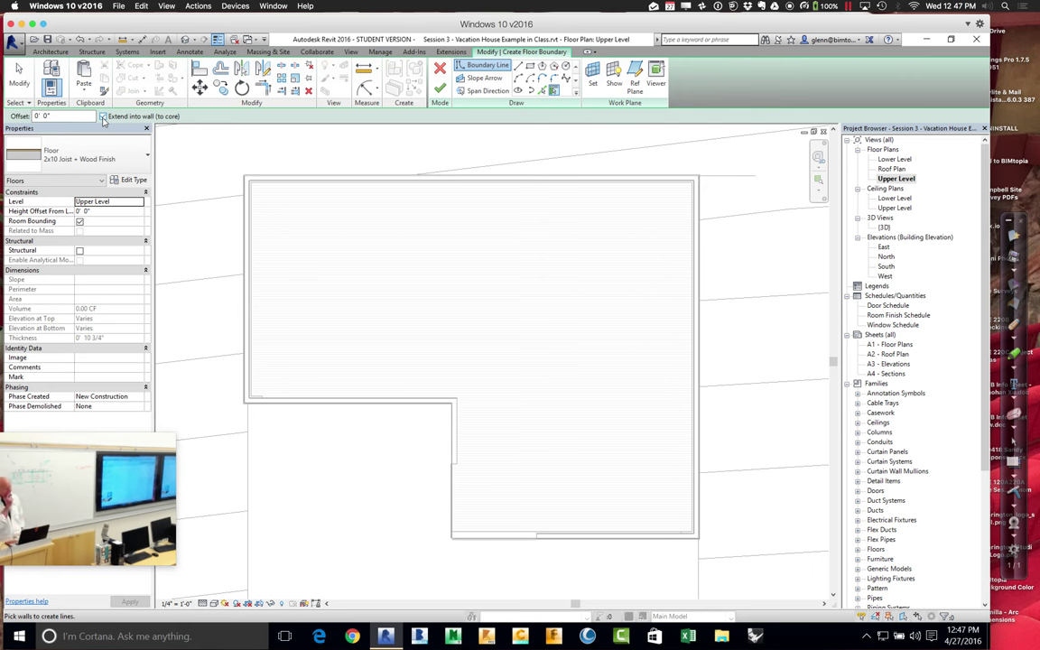
- Create the floor boundary by picking the upper-level north, east, south, inner-corner and west walls, extending into wall to core
left_click(103, 117)
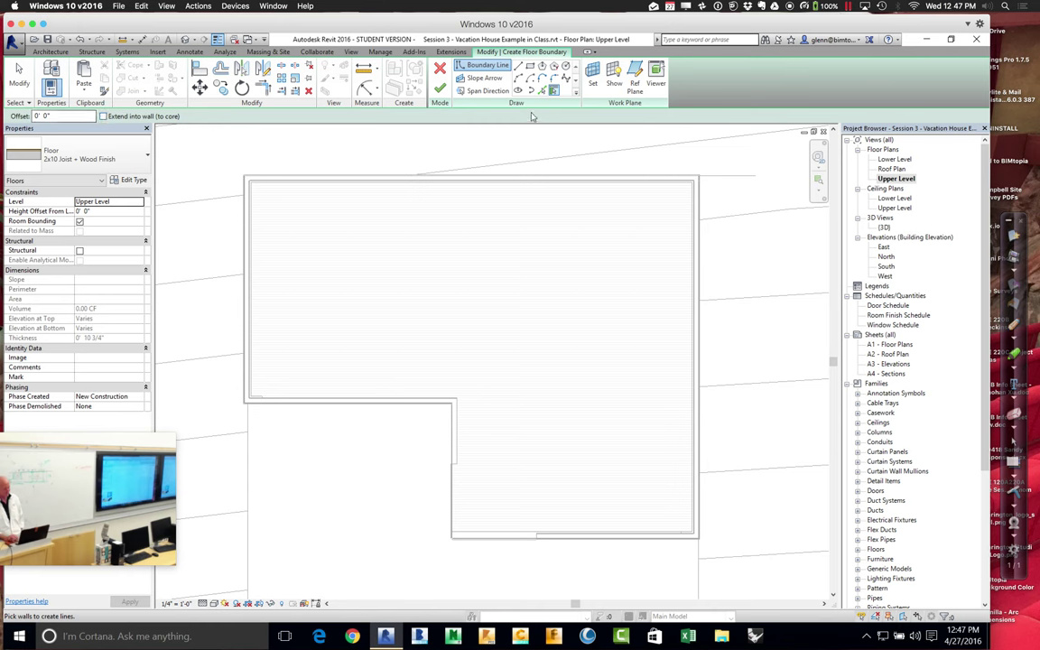
left_click(554, 91)
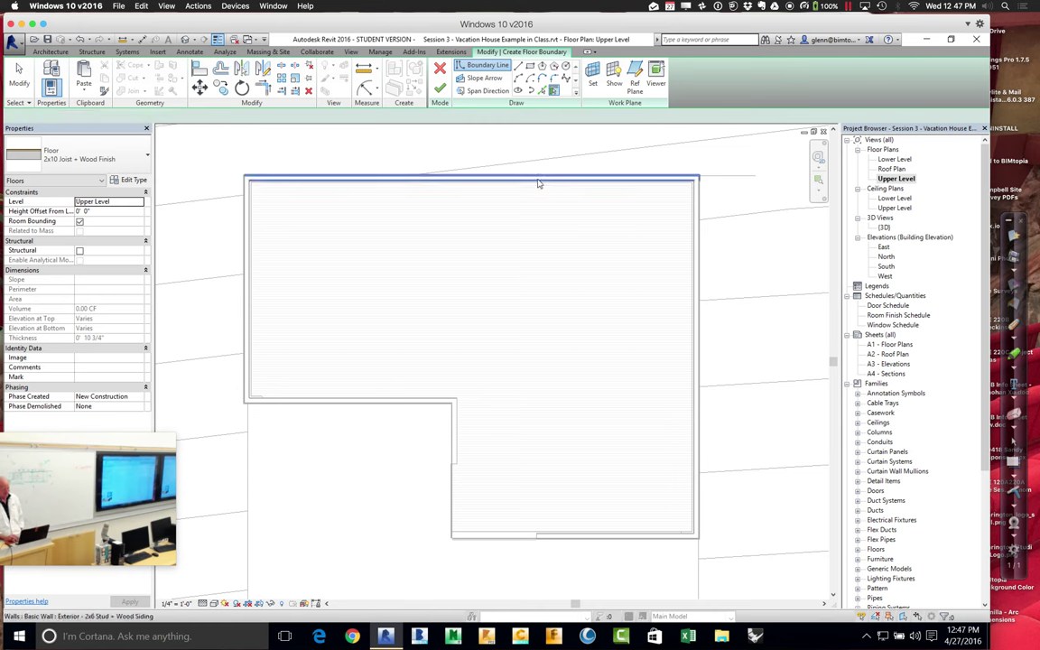
left_click(544, 204)
left_click(424, 167)
left_click(700, 262)
left_click(605, 534)
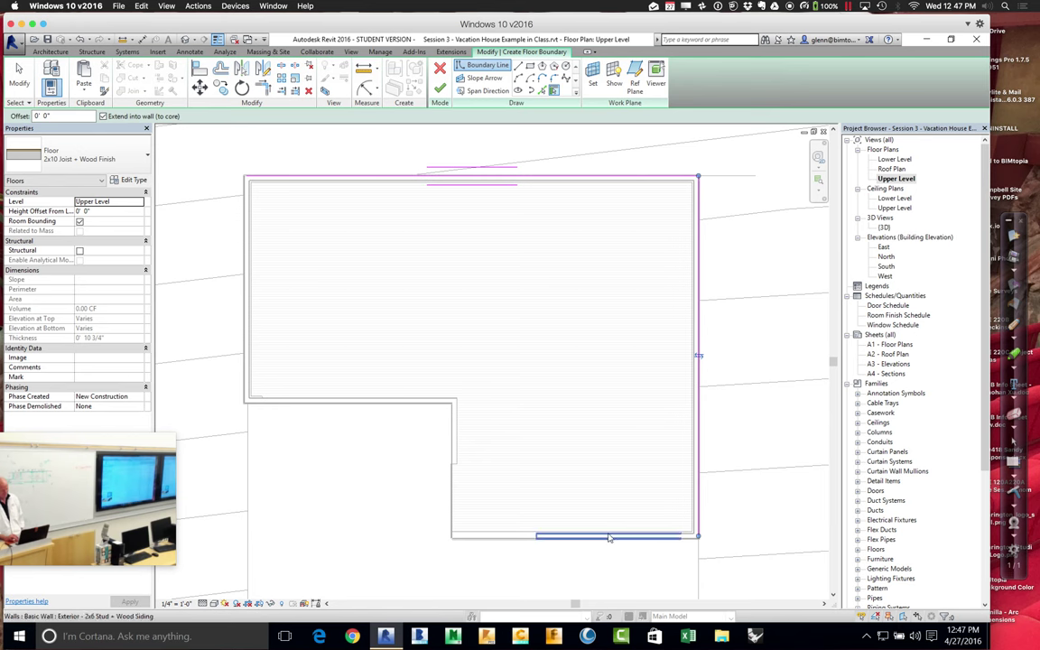
left_click(395, 404)
left_click(452, 431)
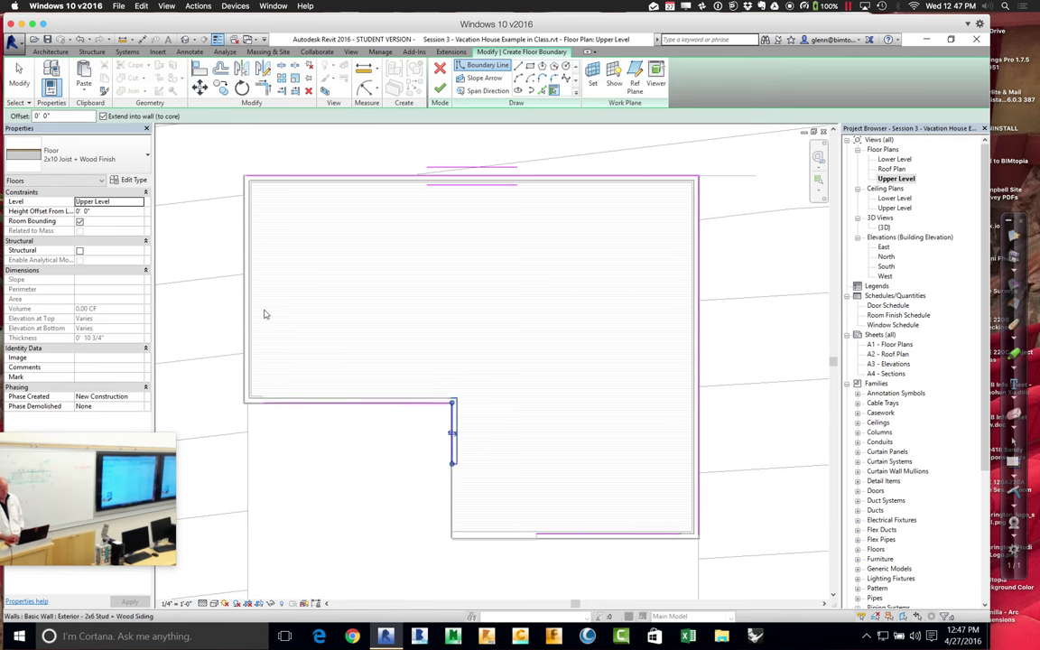
left_click(240, 312)
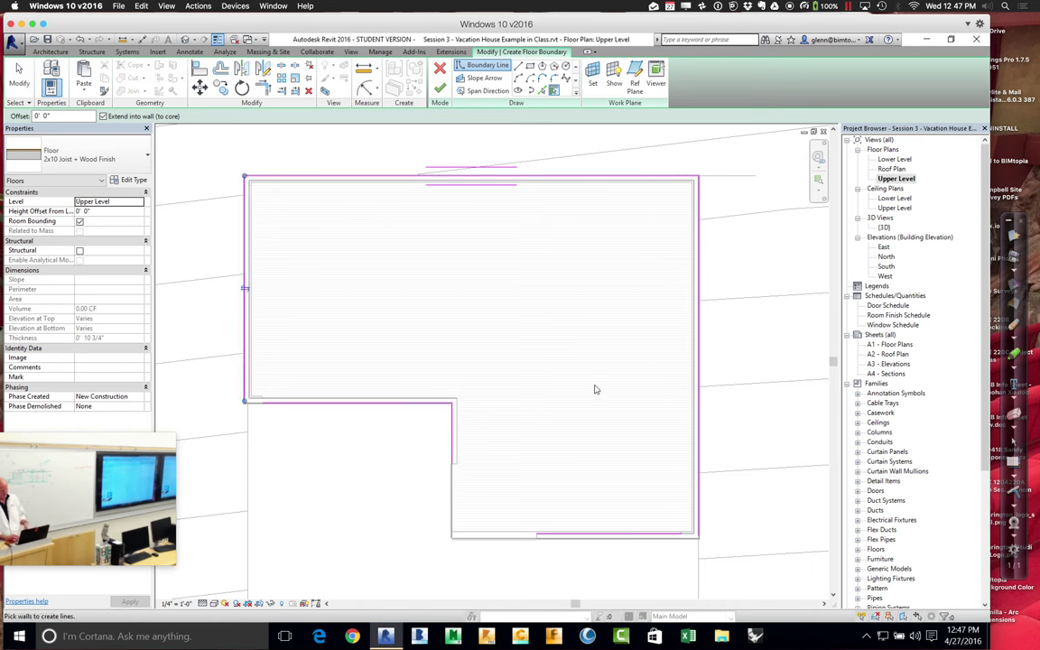
- Flip the floor boundary line along the front south wall to the wall's outer side
key("t")
key("r")
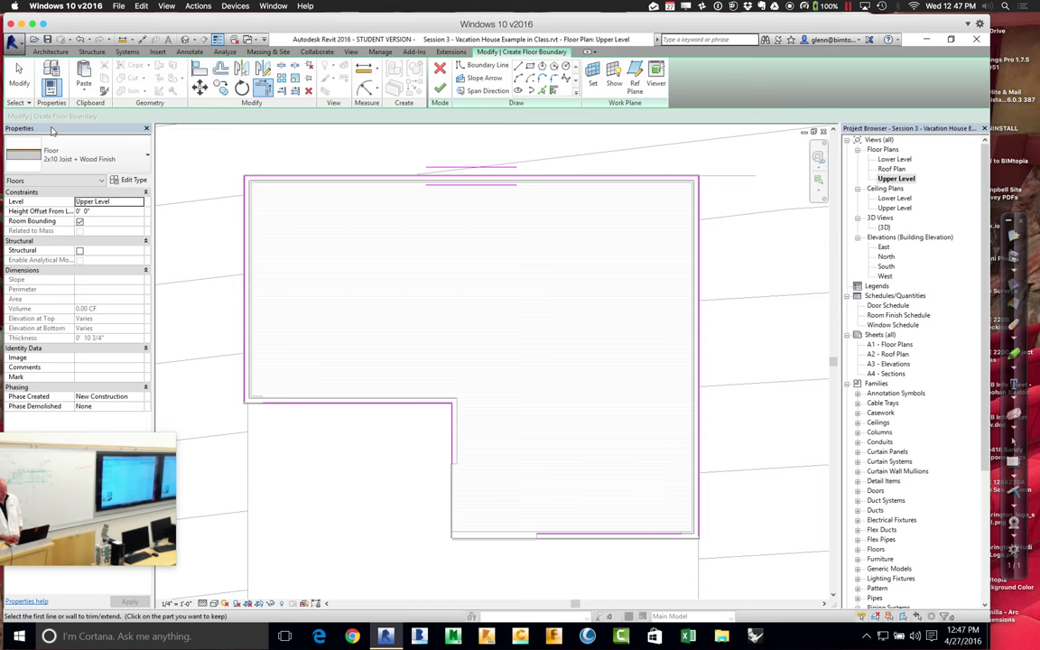
left_click(25, 87)
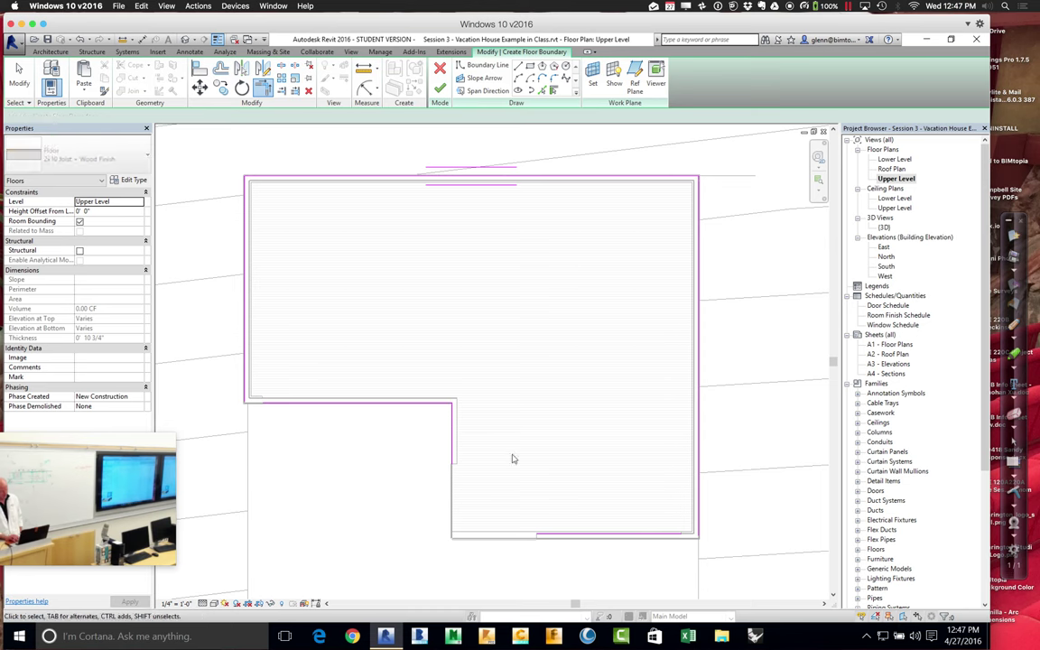
left_click(587, 539)
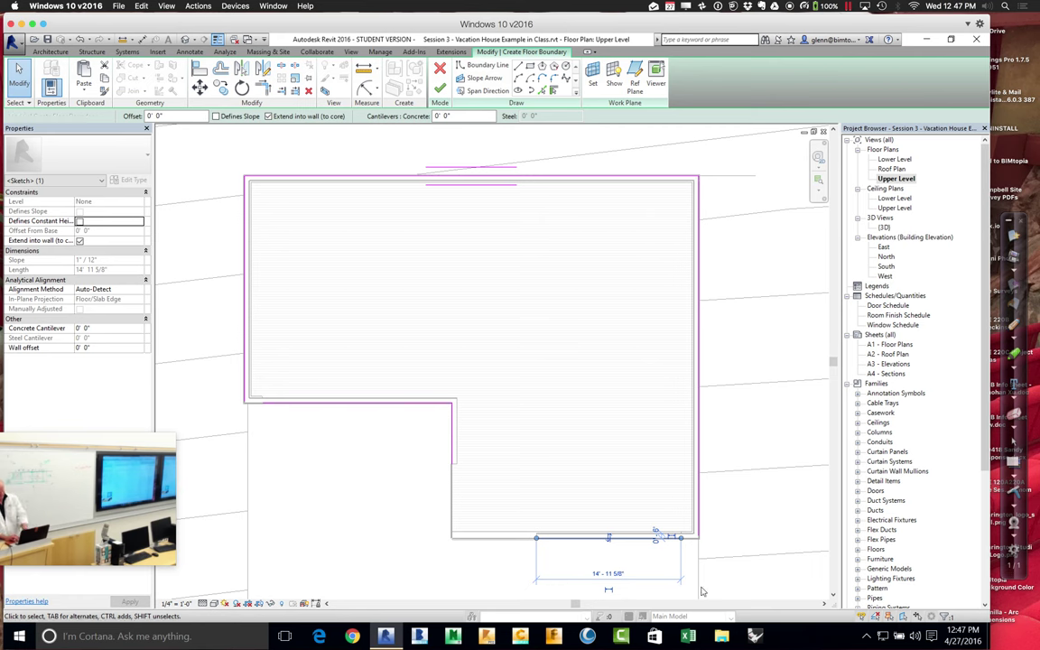
left_click(724, 520)
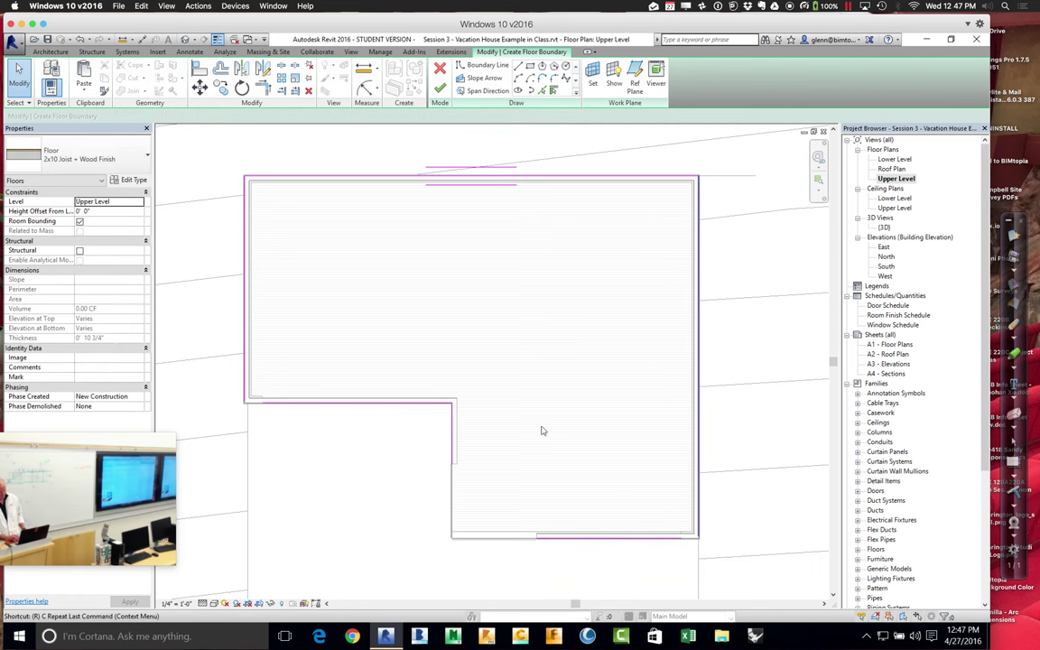
- Trim the boundary lines to corners at both ends of the front south edge and try to finish the floor sketch
left_click(556, 92)
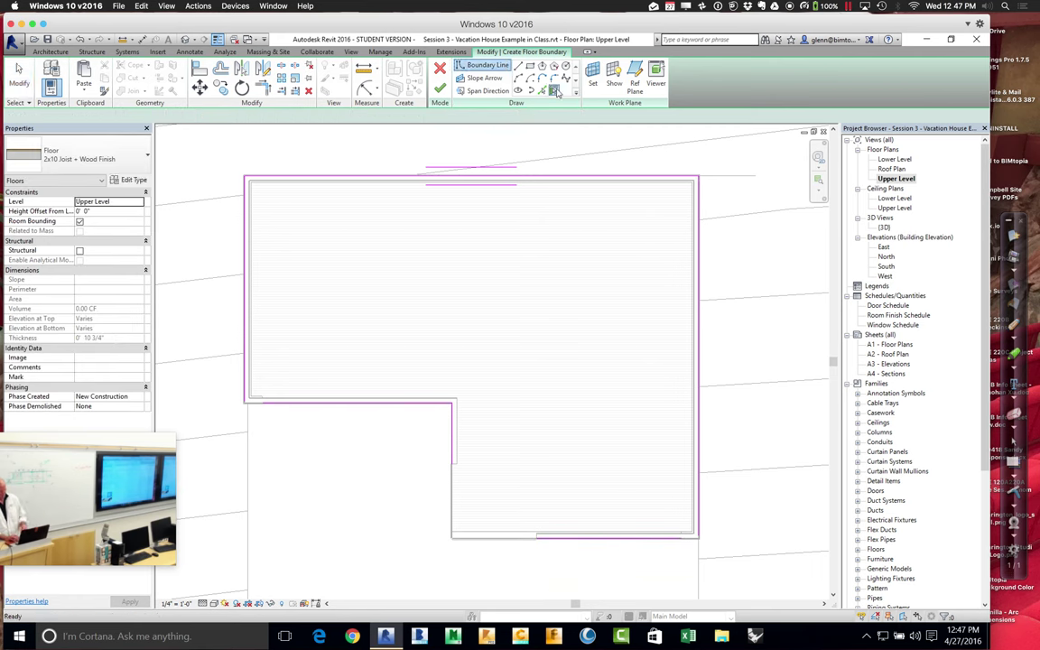
key("t")
key("r")
left_click(695, 492)
left_click(659, 539)
left_click(454, 457)
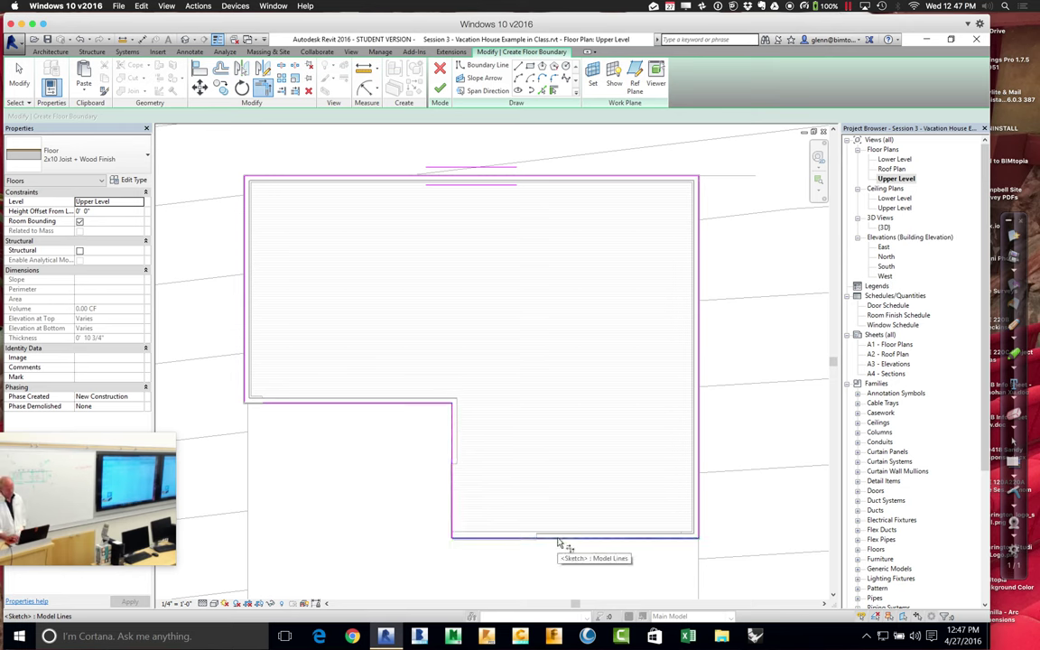
left_click(560, 542)
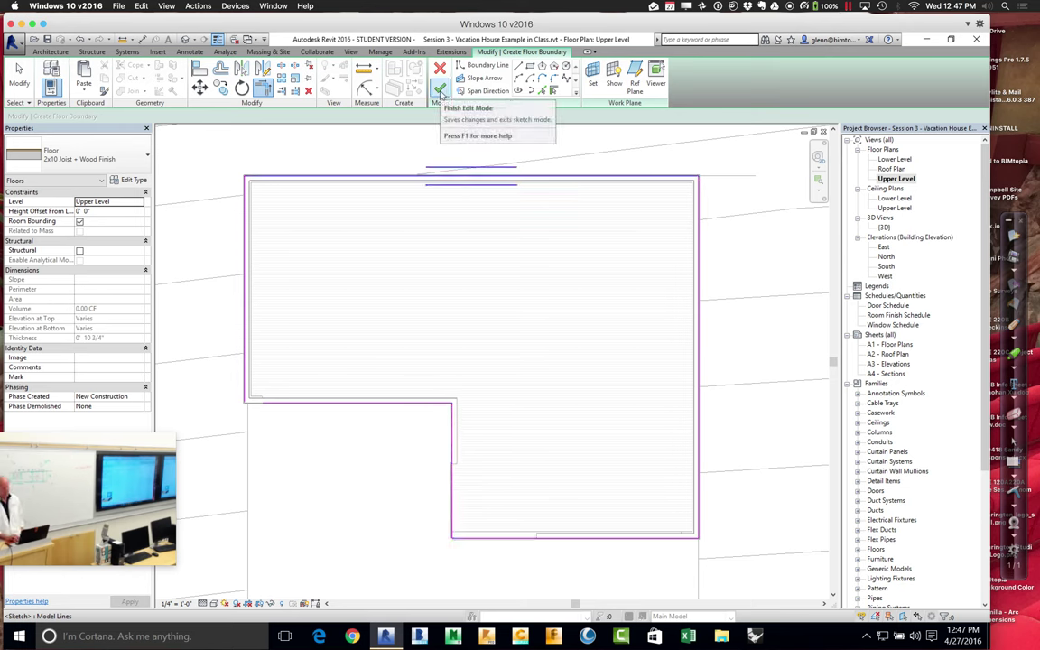
left_click(441, 89)
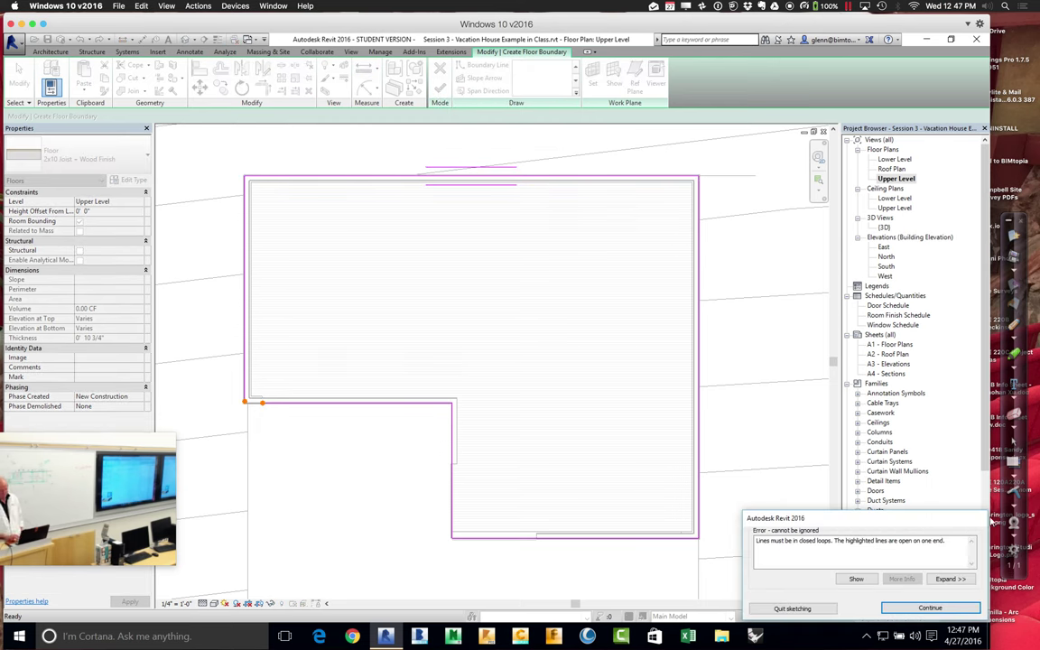
left_click(930, 608)
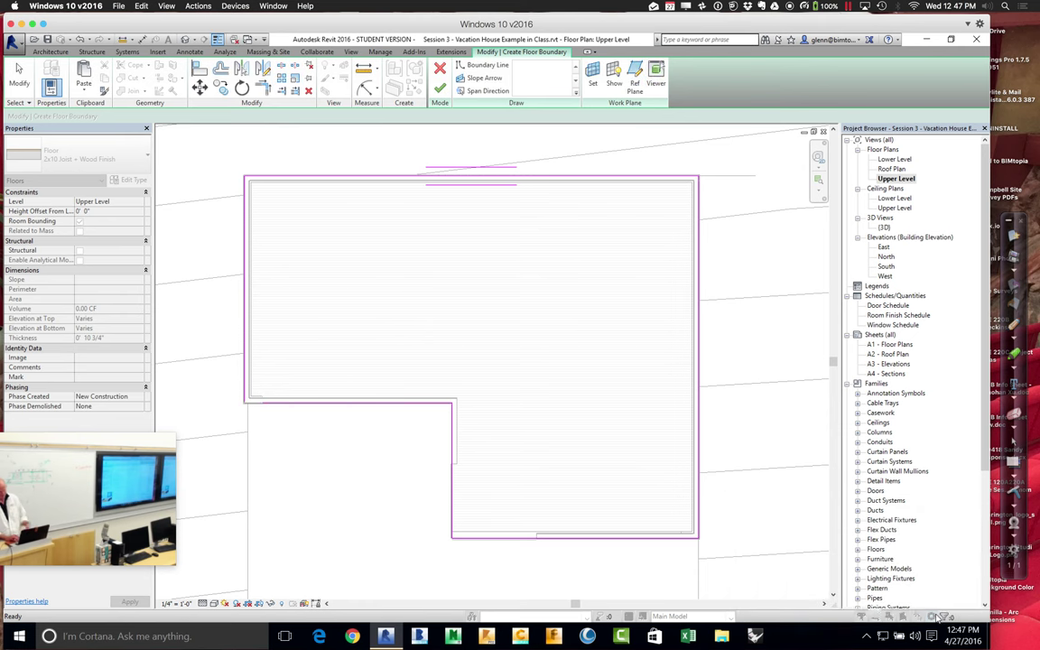
- Trim the southwest corner of the boundary closed and finish the floor without attaching the walls to its bottom
key("t")
key("r")
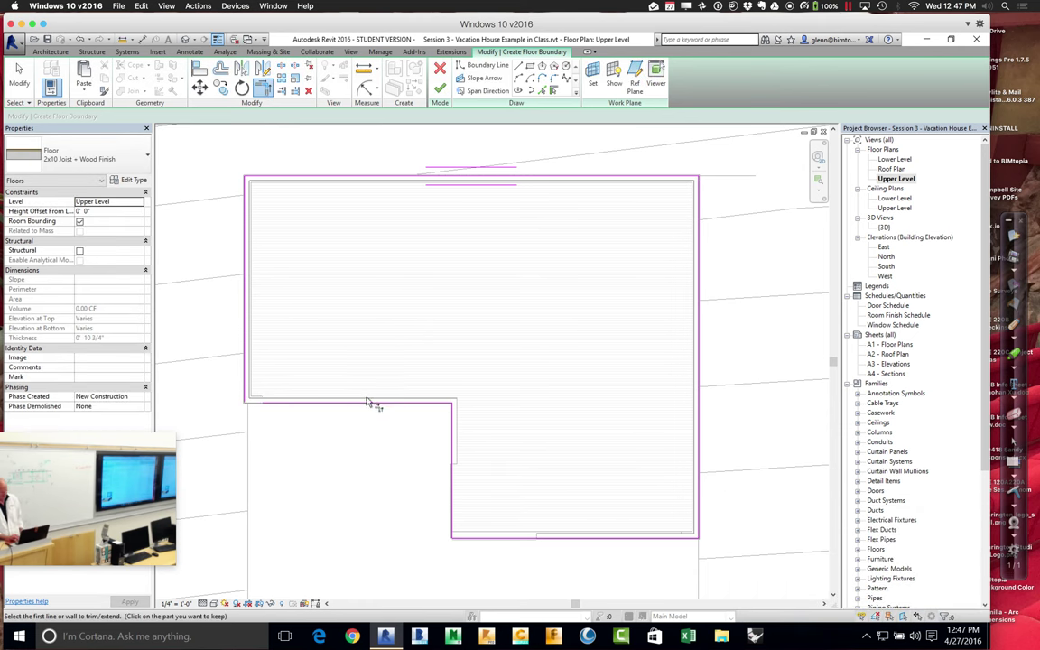
left_click(366, 406)
left_click(246, 381)
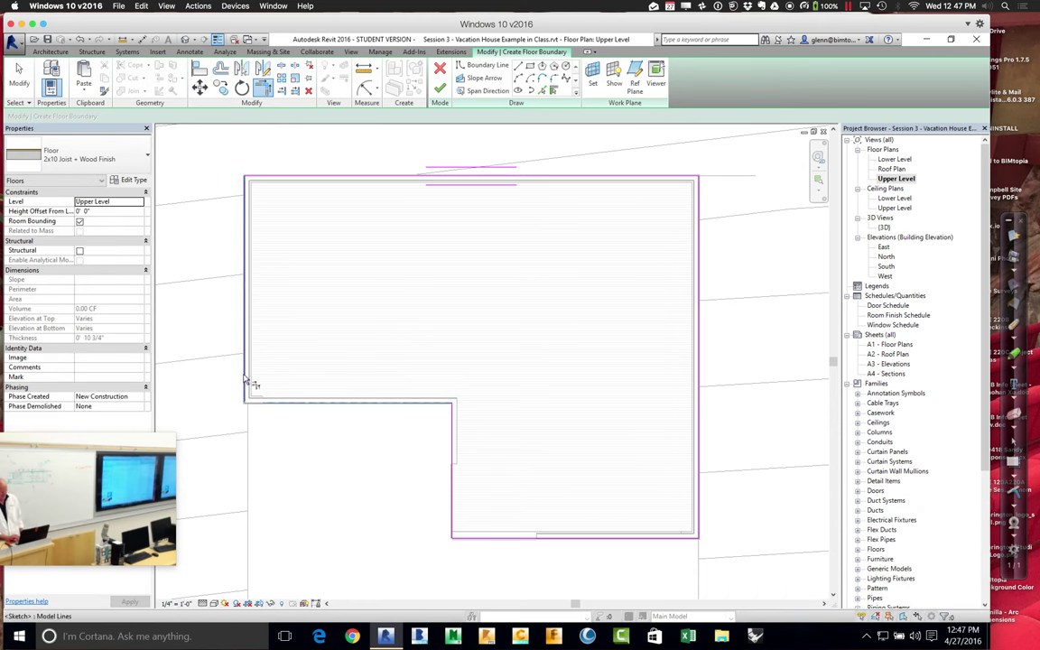
left_click(440, 88)
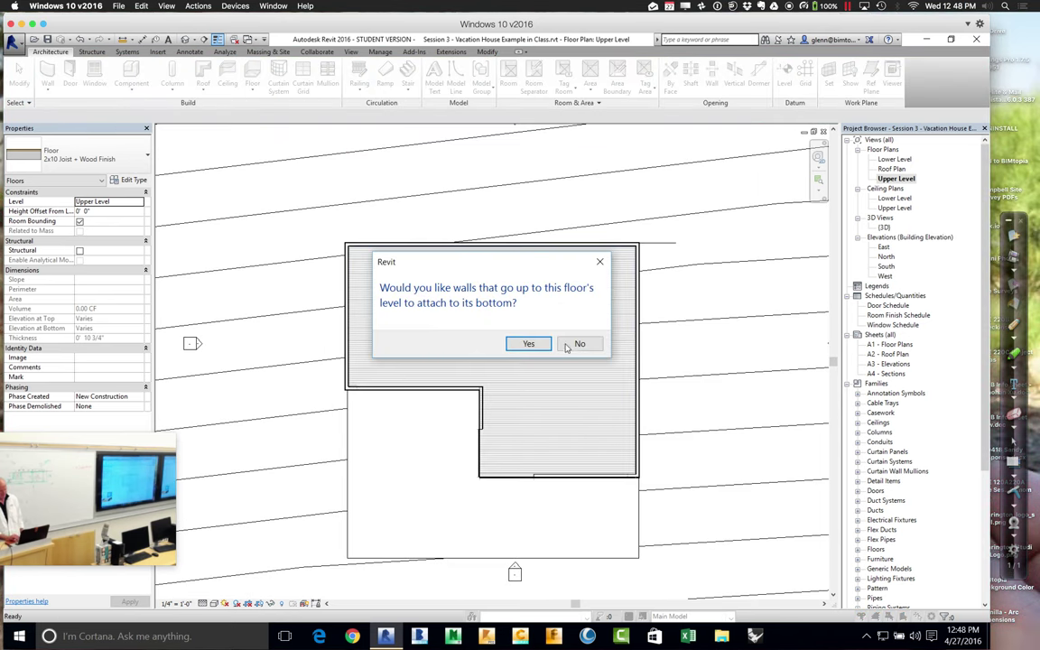
left_click(568, 344)
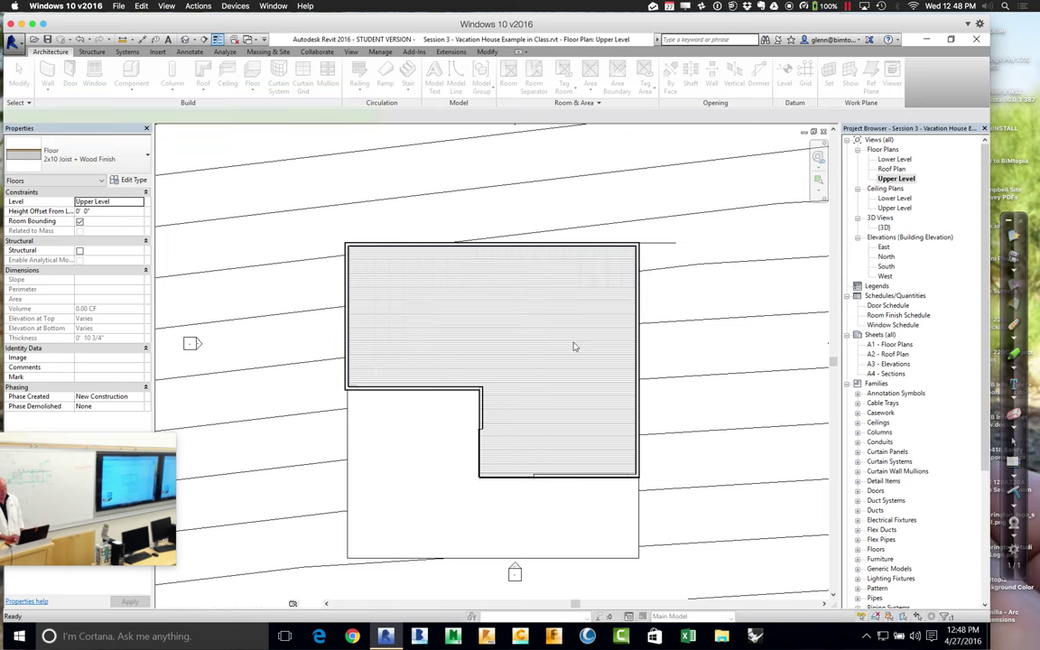
- In the 3D view, examine the new floor's edge between siding and concrete at the house's northeast corner
scroll(573, 343, "up", 2)
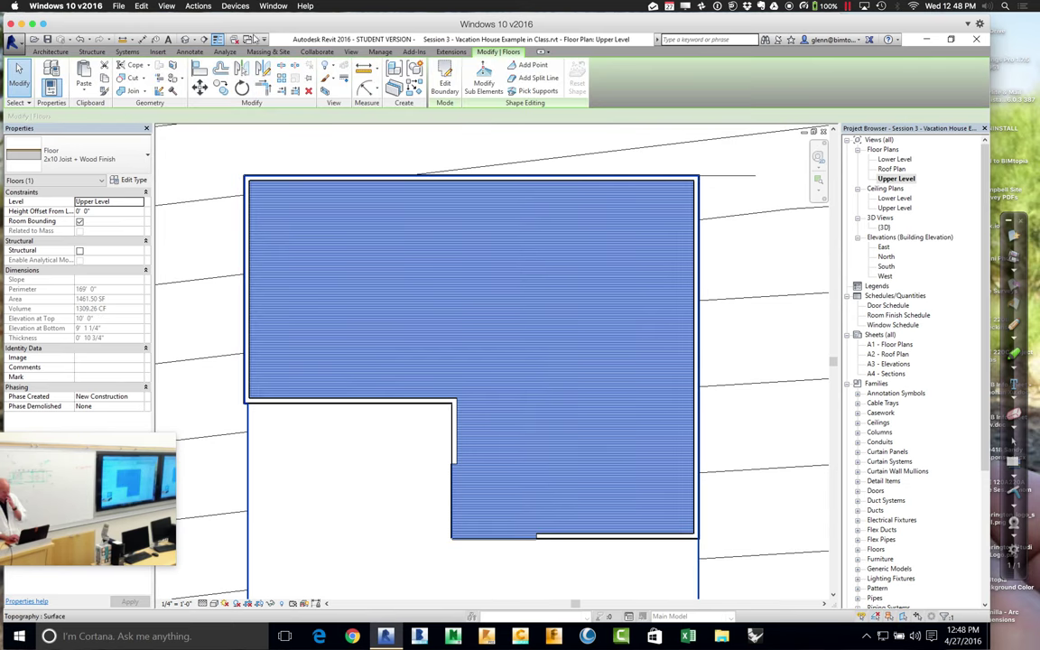
left_click(898, 227)
double_click(885, 227)
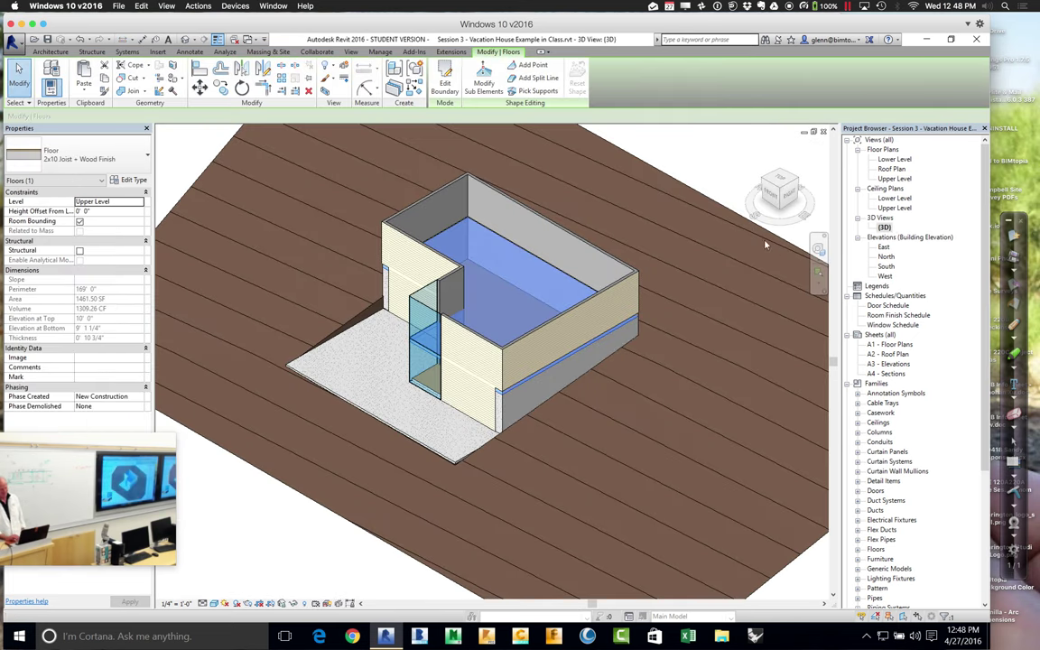
key("Escape")
left_click(823, 282)
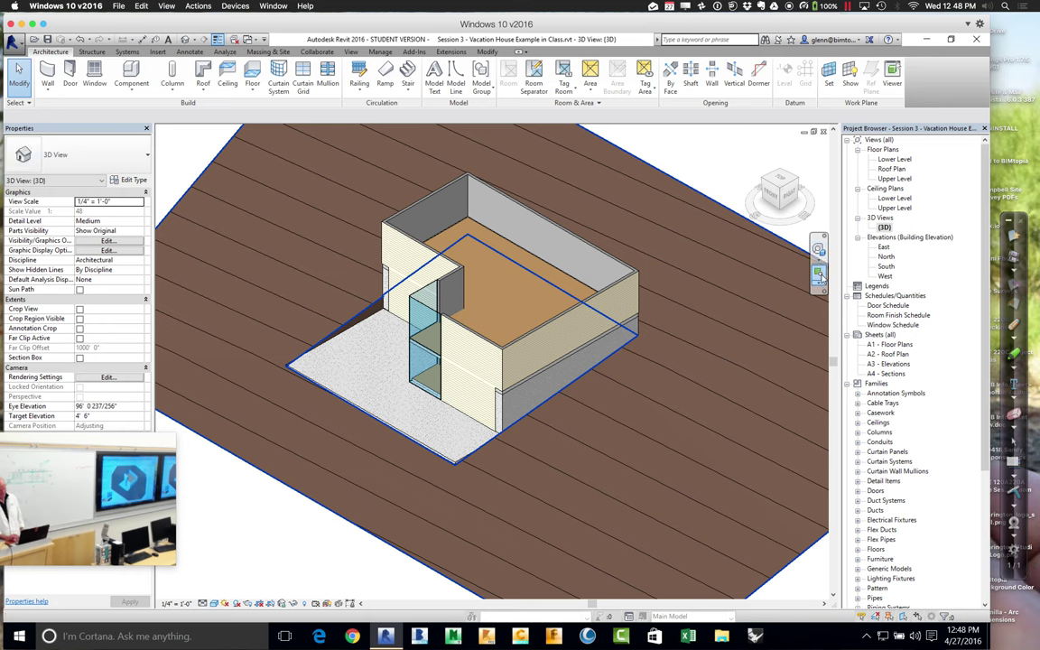
left_click_drag(614, 291, 667, 349)
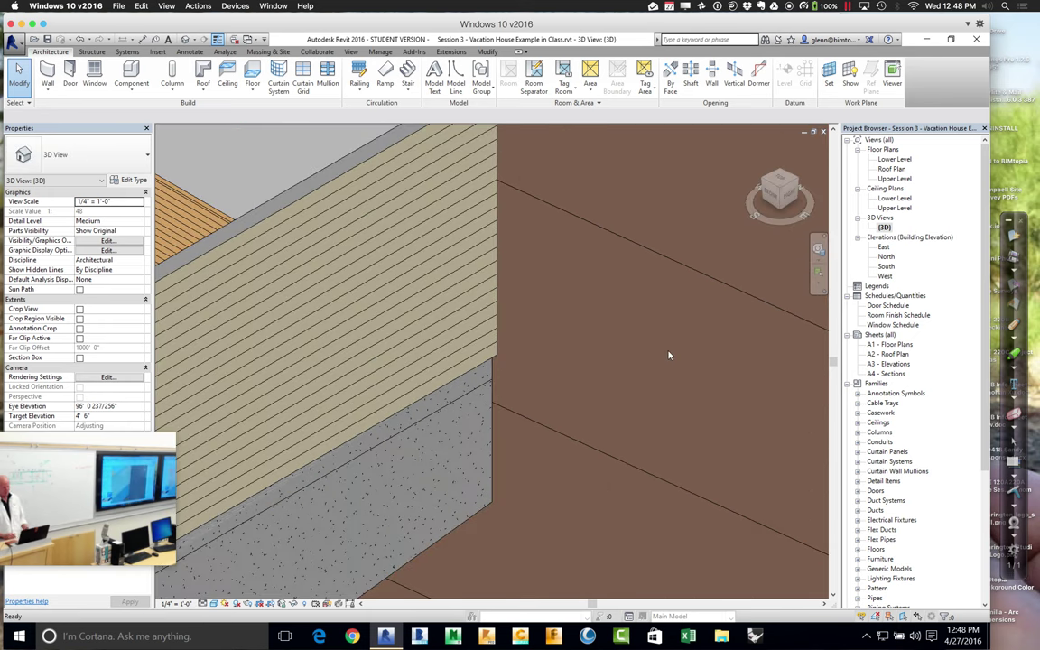
- Examine the joist floor's exposed edge over the concrete wall at the southeast front corner
scroll(669, 354, "down", 2)
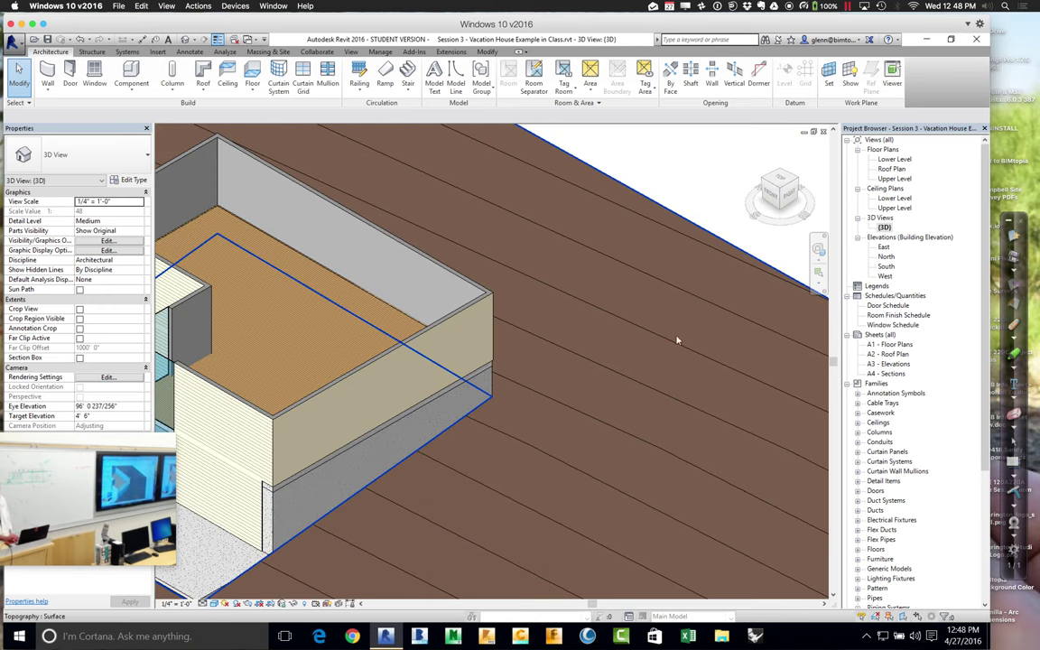
left_click(819, 274)
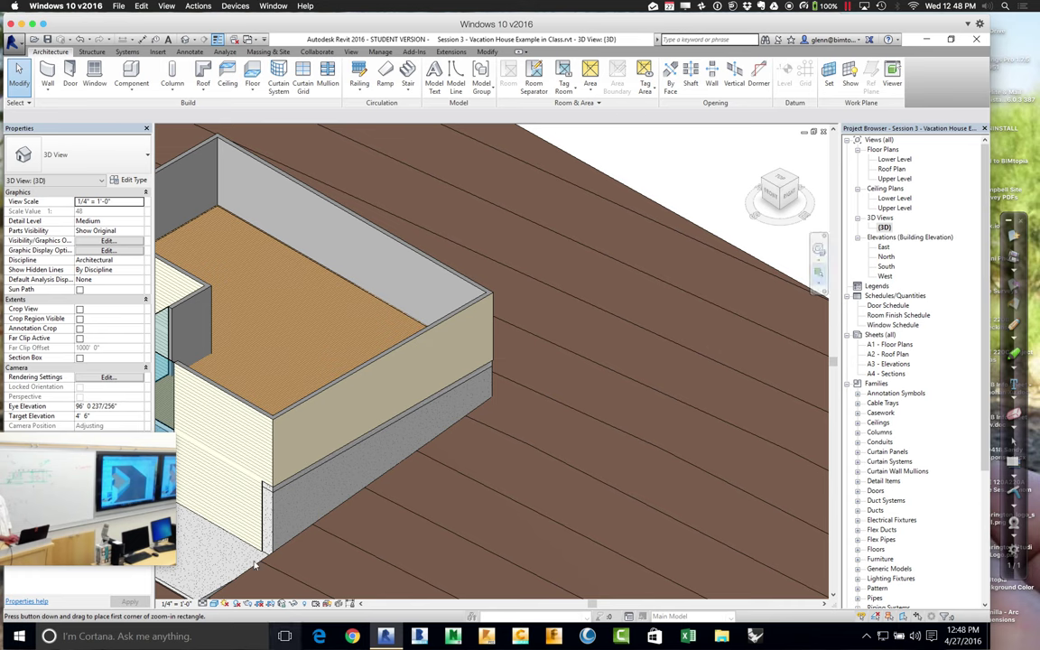
left_click_drag(252, 471, 338, 548)
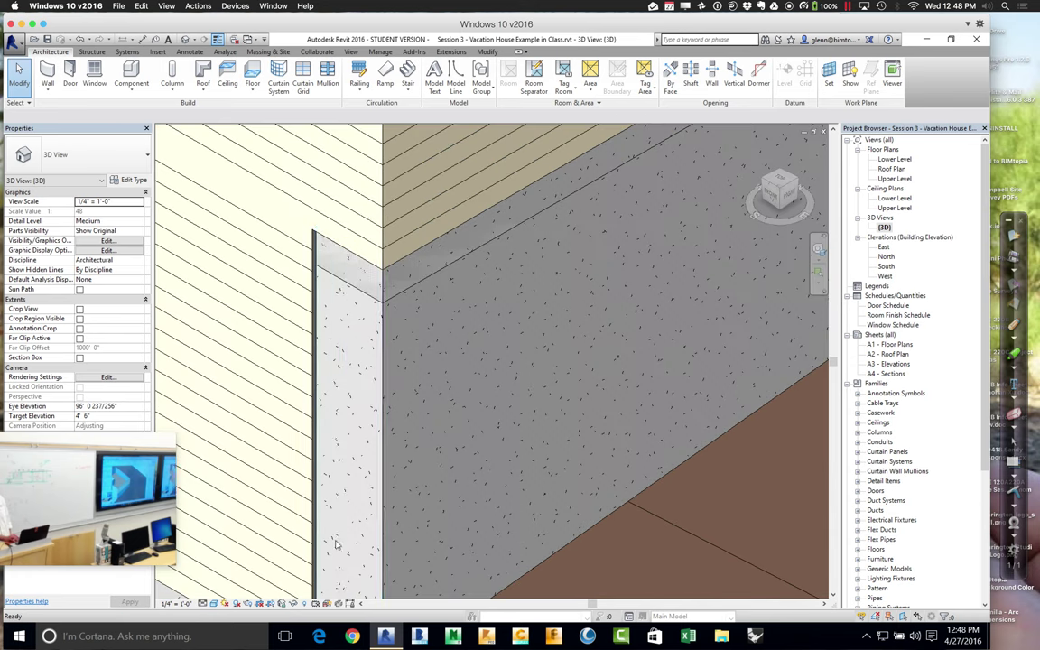
left_click(389, 302)
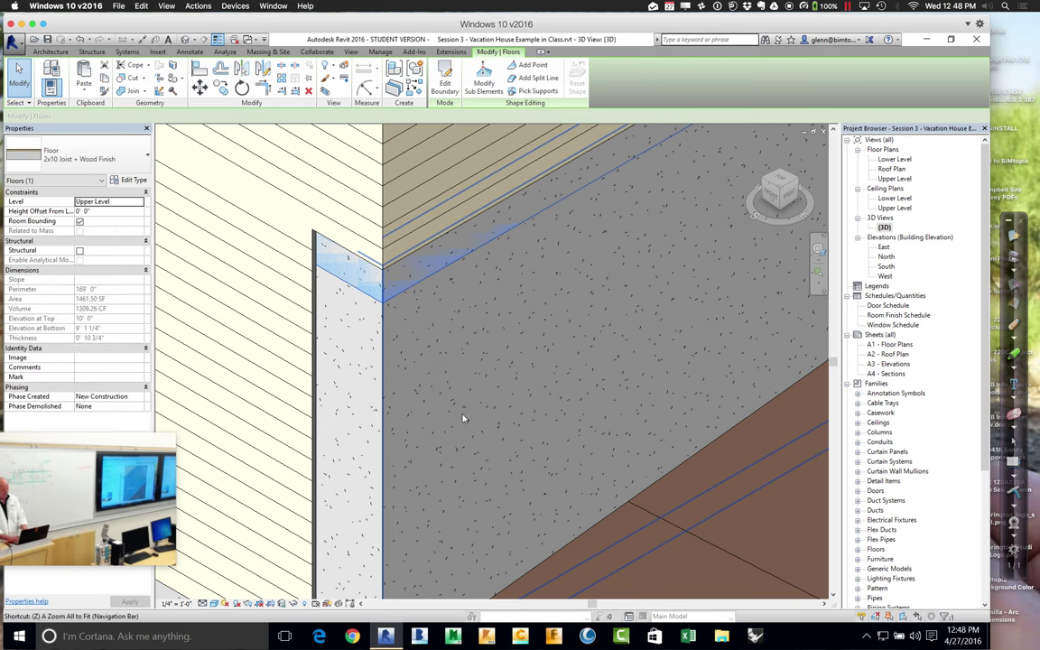
scroll(464, 419, "down", 2)
scroll(463, 418, "down", 3)
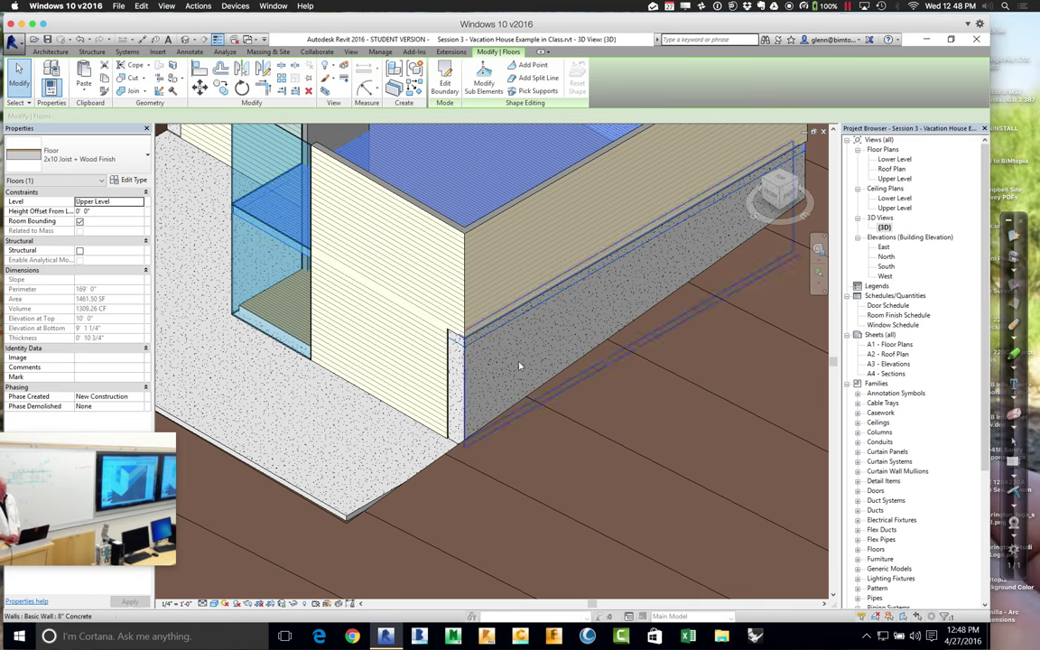
left_click(819, 271)
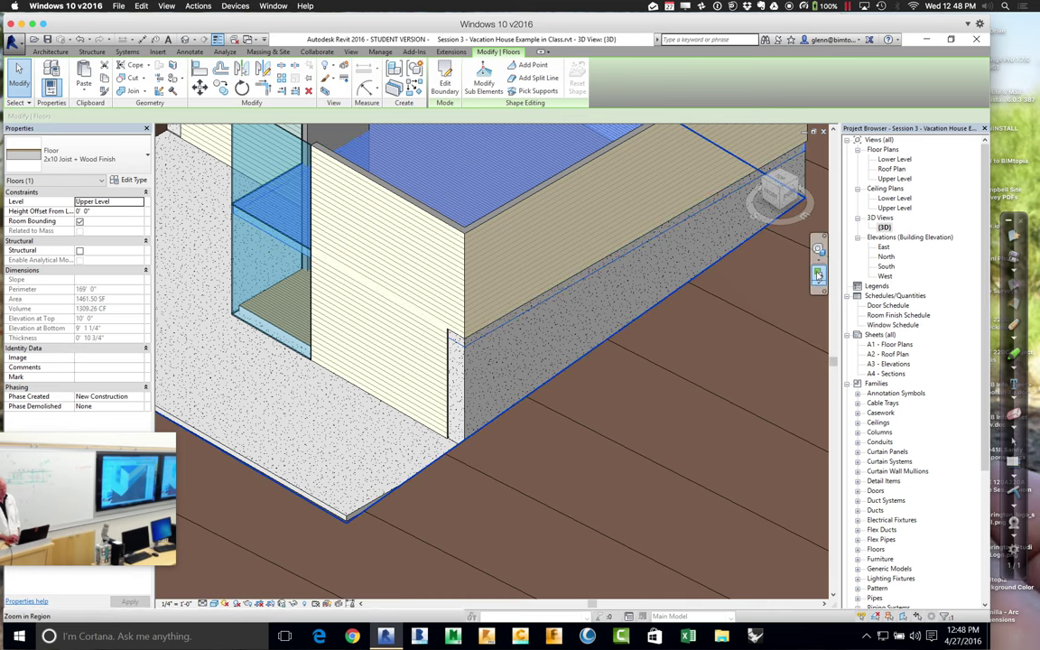
left_click_drag(432, 315, 485, 361)
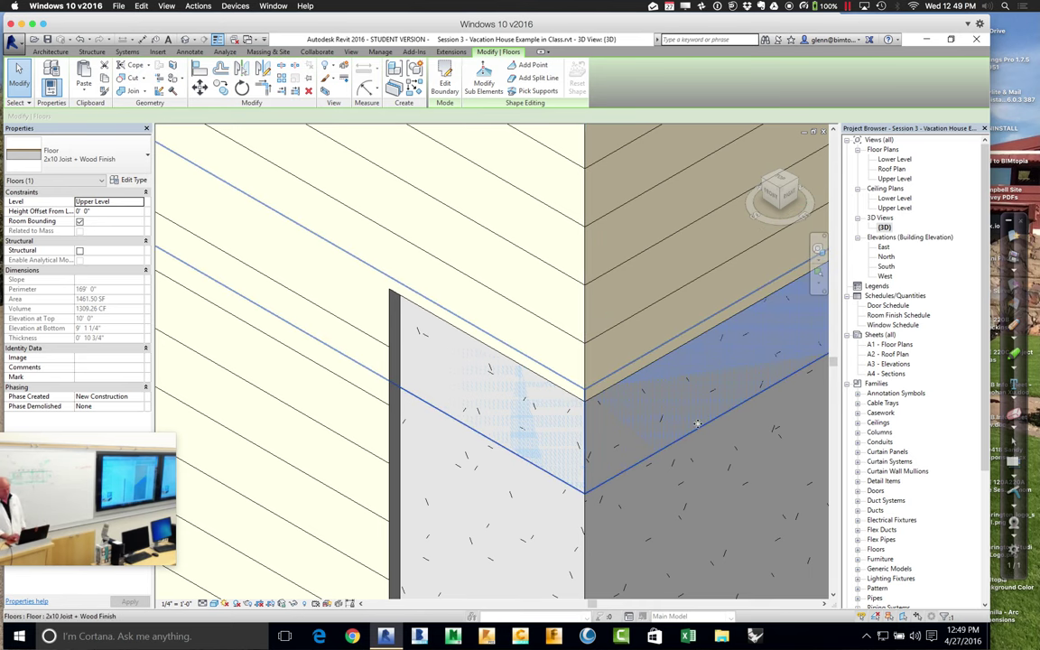
key("Escape")
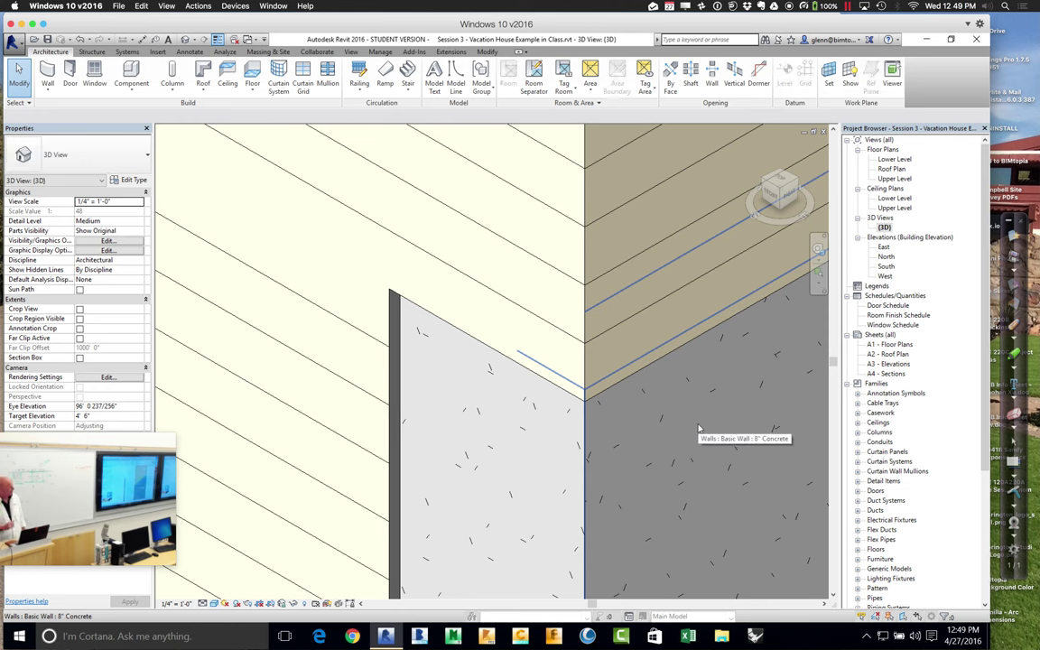
- Compare wall alignment at the northeast corner in the Lower Level plan and the southeast corner in the Upper Level plan
double_click(894, 160)
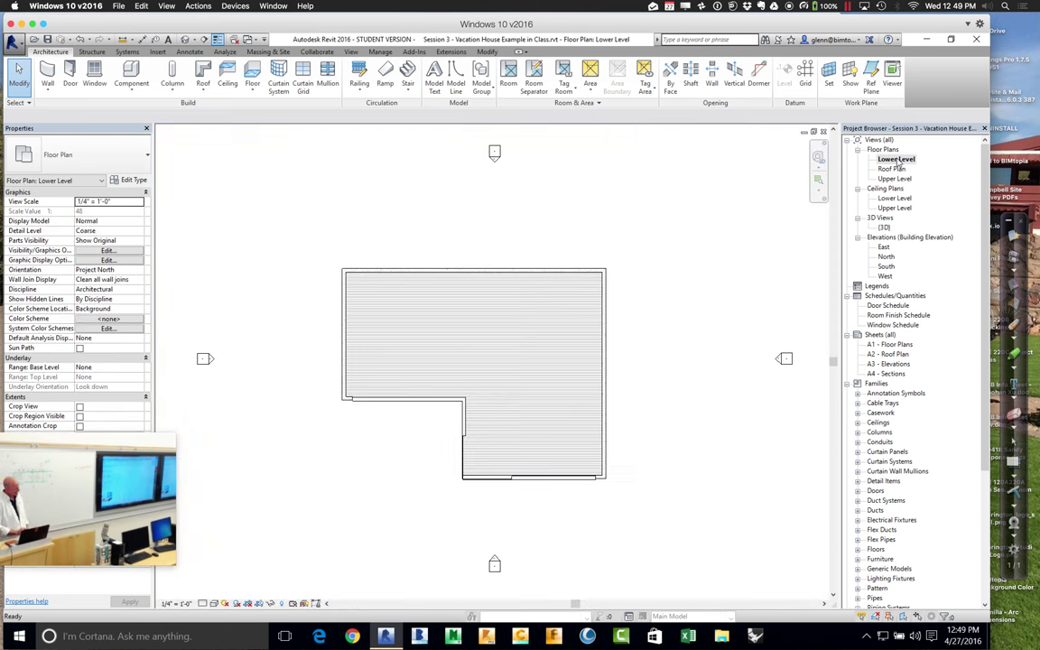
left_click(818, 179)
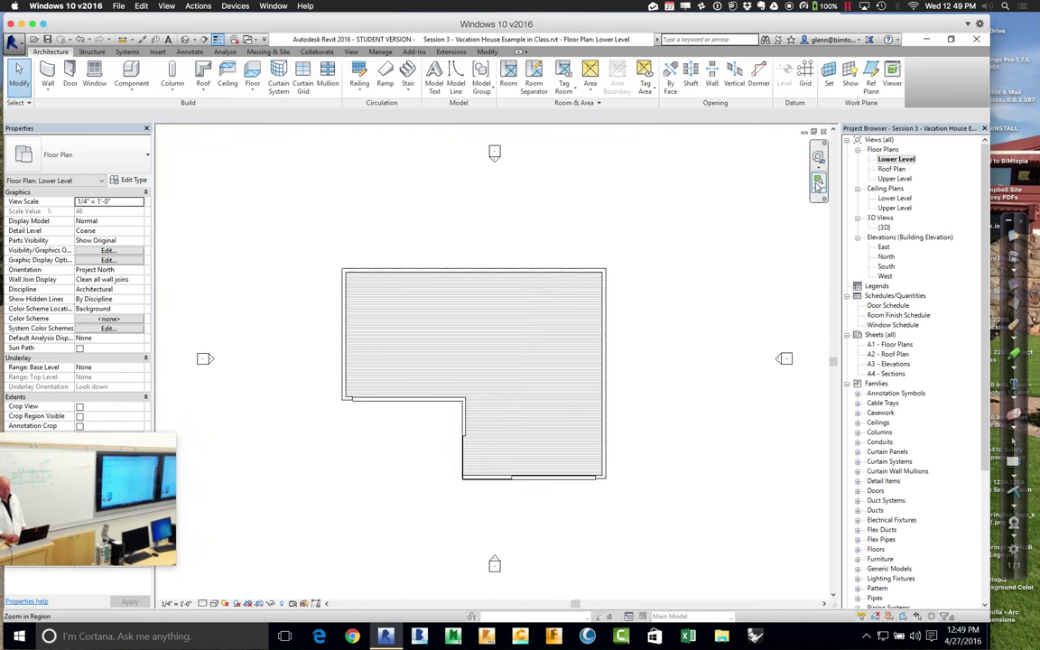
left_click_drag(616, 287, 561, 271)
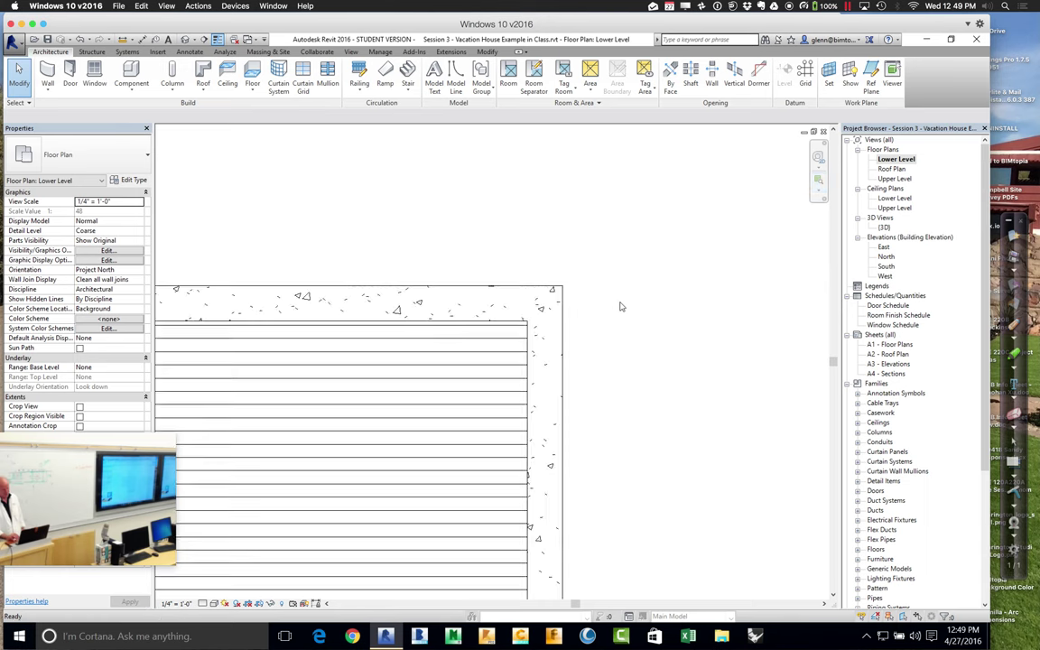
double_click(895, 179)
left_click(820, 183)
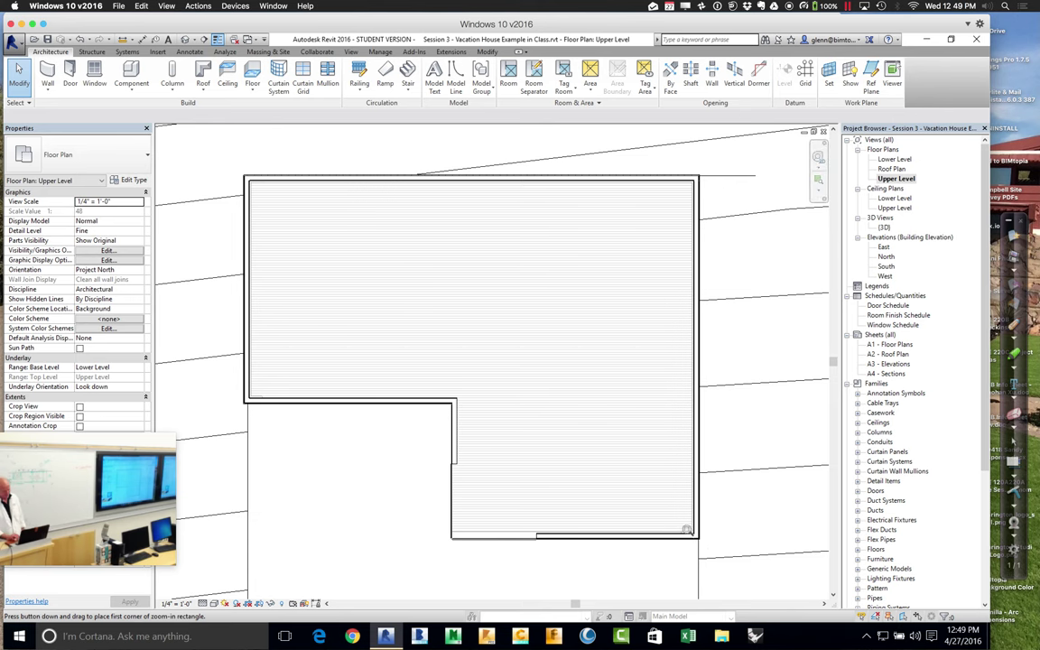
left_click_drag(705, 552, 710, 557)
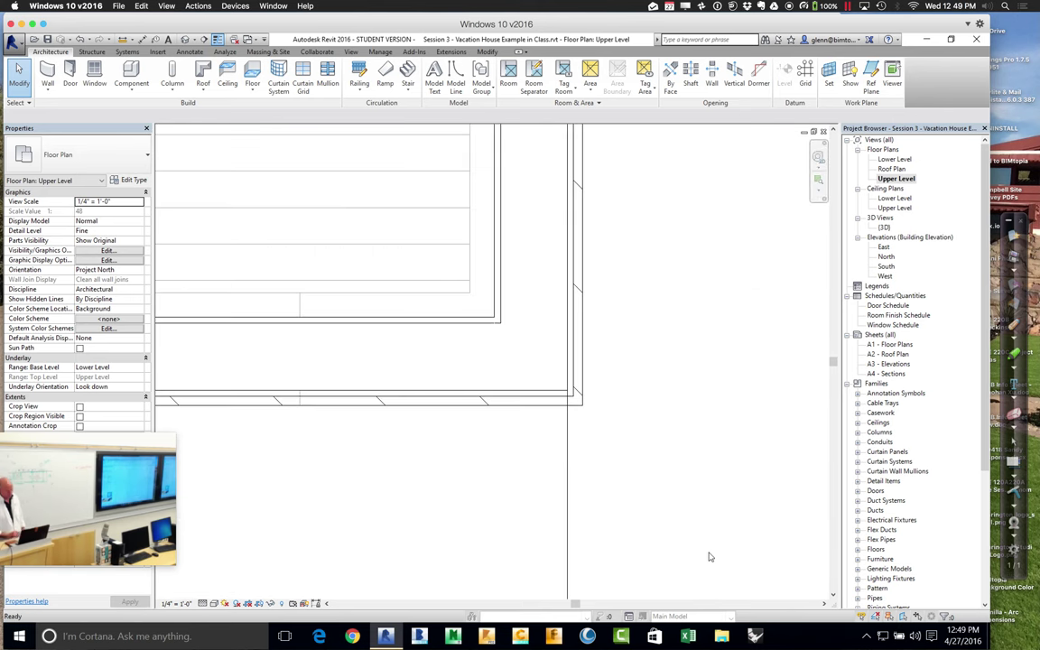
- Set the Upper Level plan's visual style to Shaded and check the south siding wall's type at the southeast corner
left_click(214, 603)
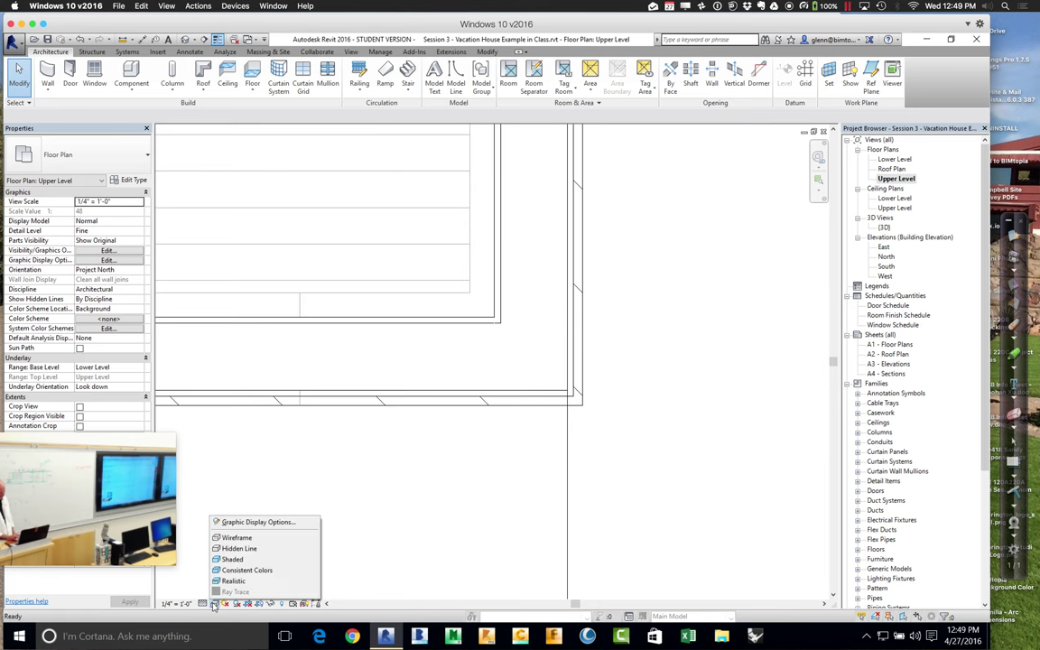
left_click(232, 560)
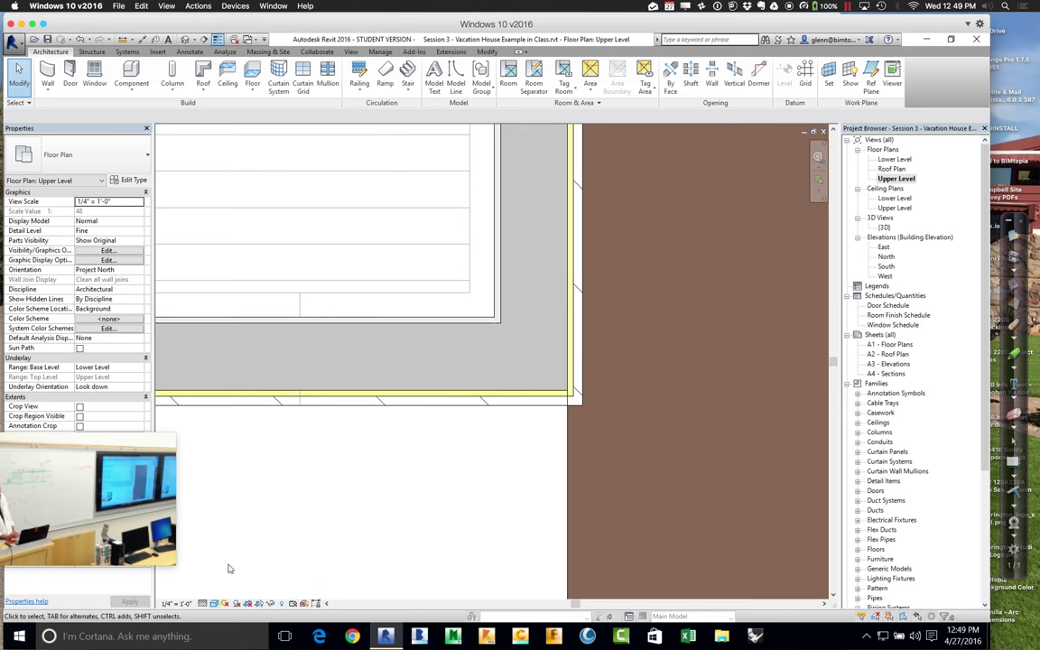
left_click(464, 353)
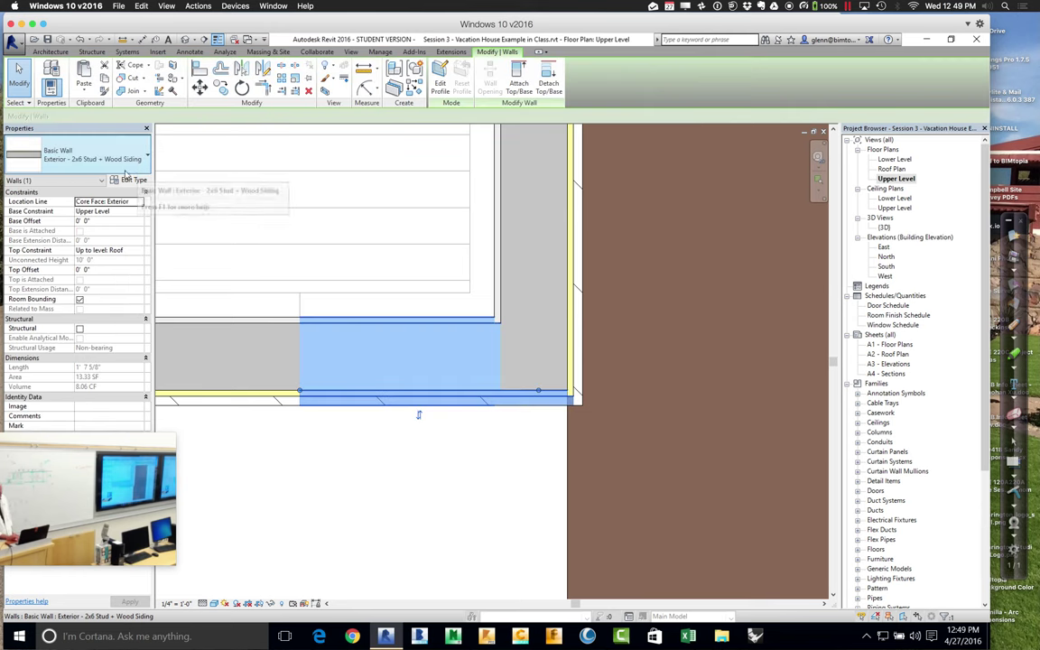
left_click(456, 508)
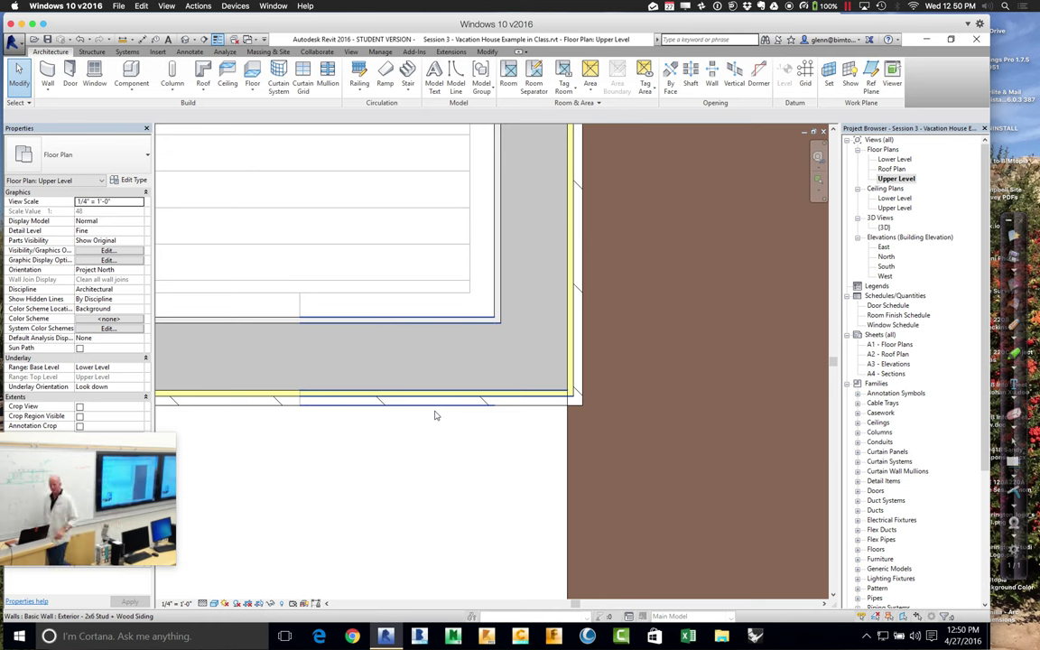
- Start a 2x10 Joist + Wood Finish floor on the Upper Level and pick the south and east siding walls as boundary
key("z")
key("a")
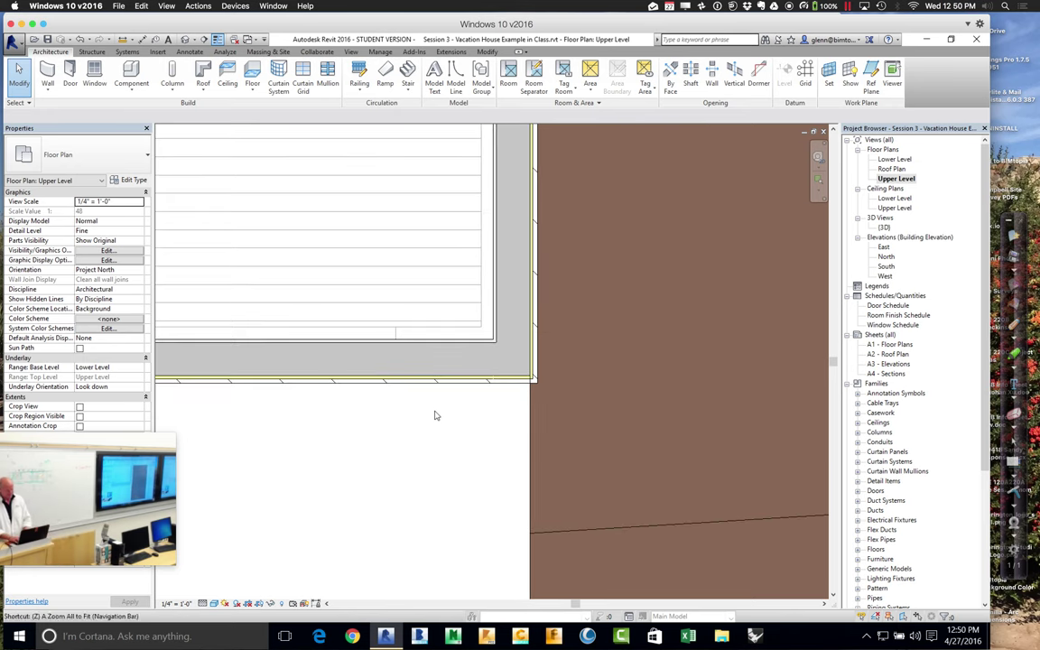
scroll(434, 416, "down", 5)
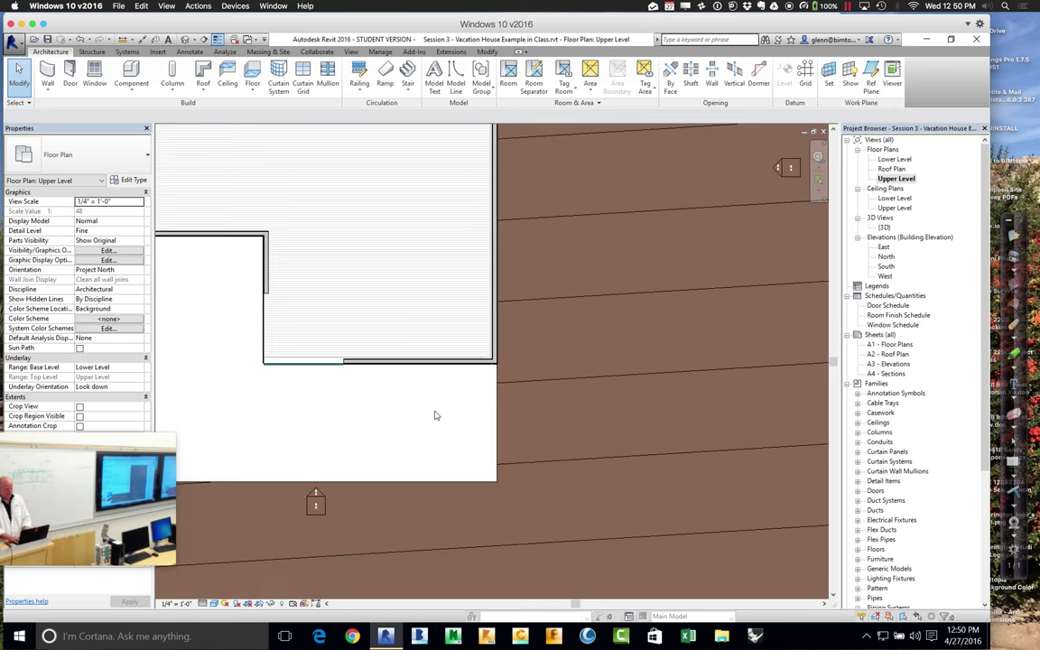
left_click(819, 179)
left_click_drag(270, 189, 520, 390)
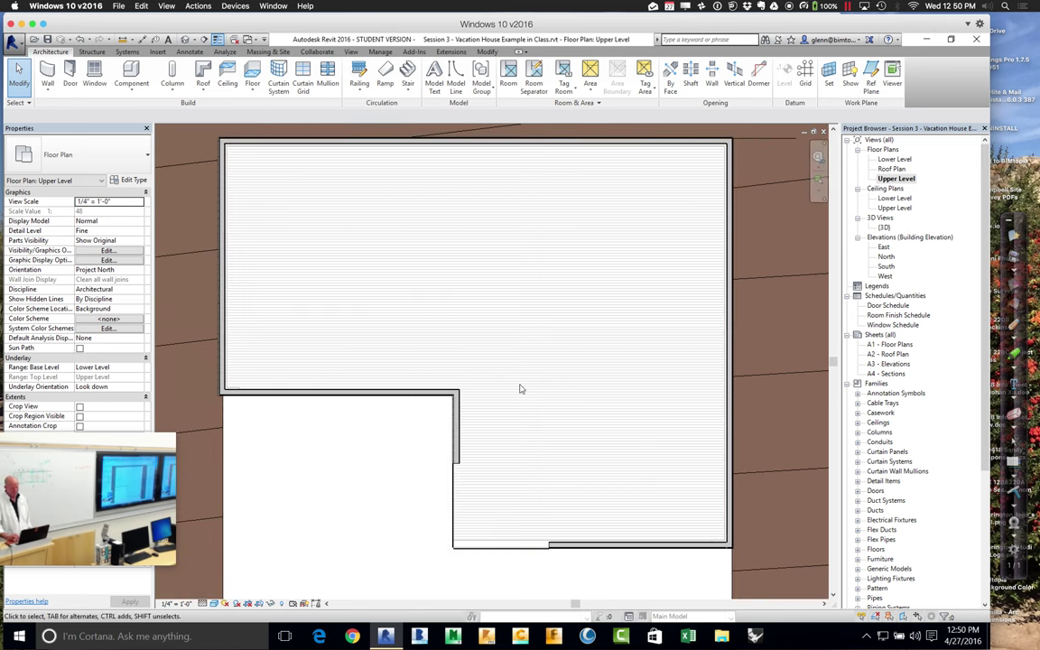
left_click(253, 76)
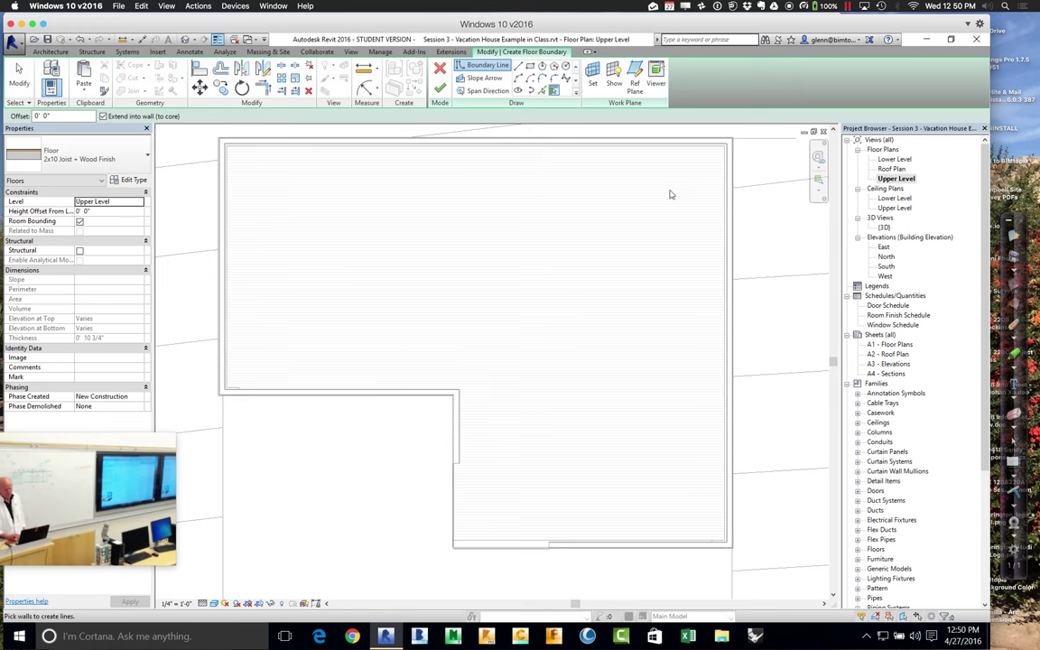
left_click(819, 157)
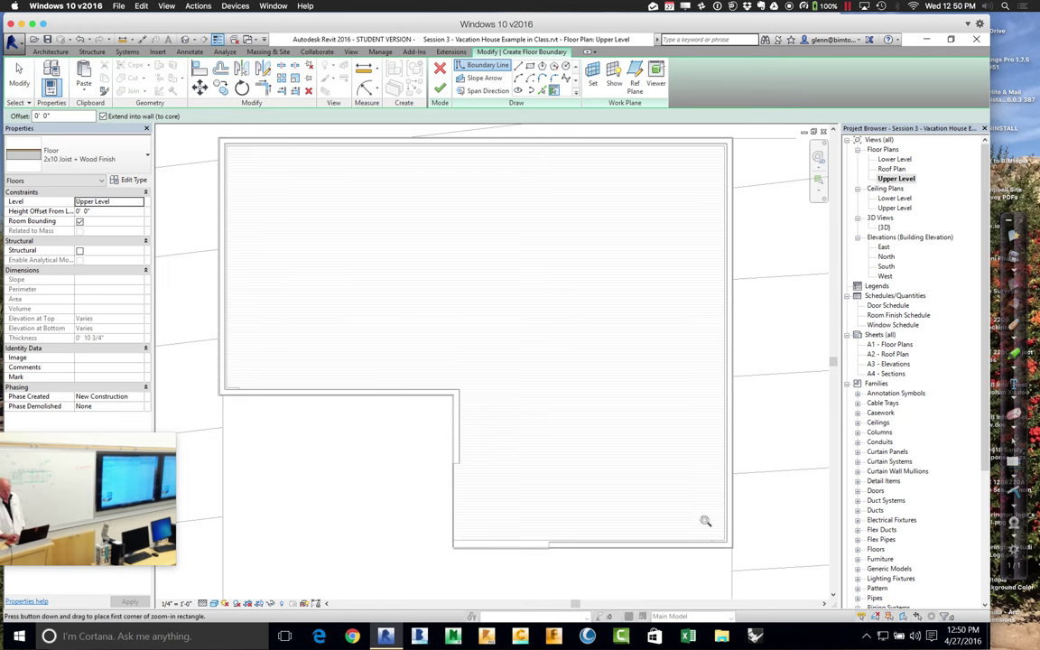
left_click_drag(706, 520, 761, 578)
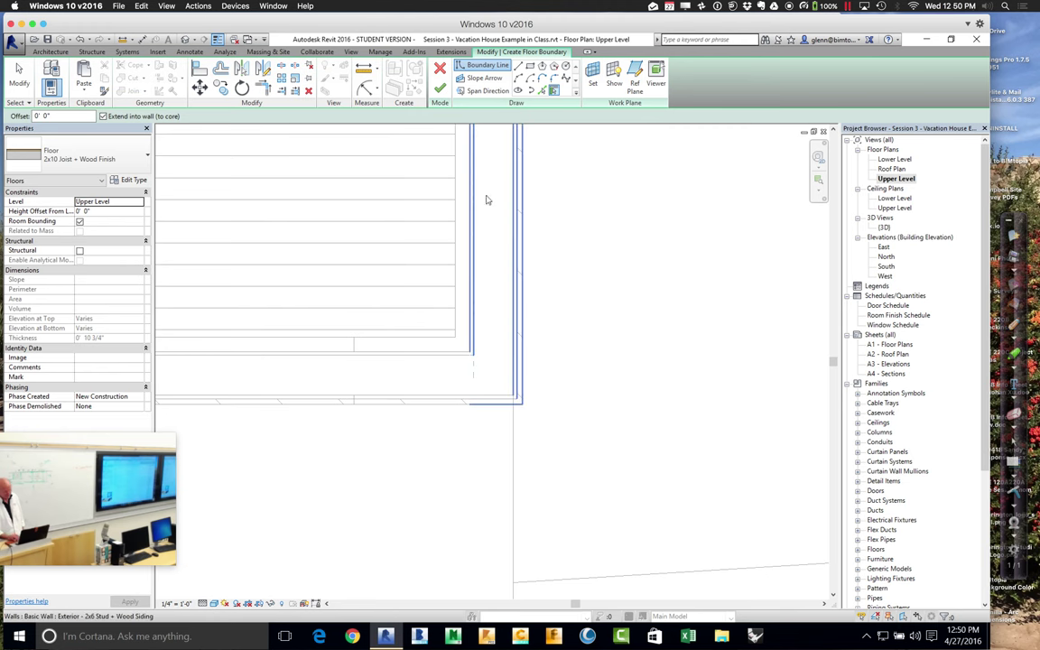
left_click(405, 398)
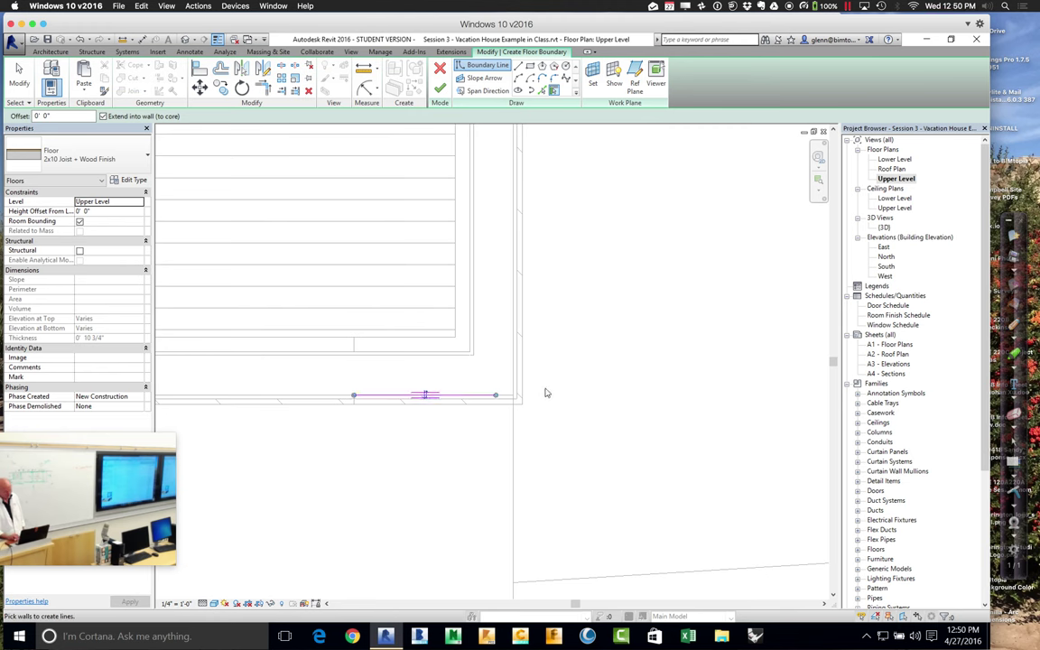
left_click(547, 359)
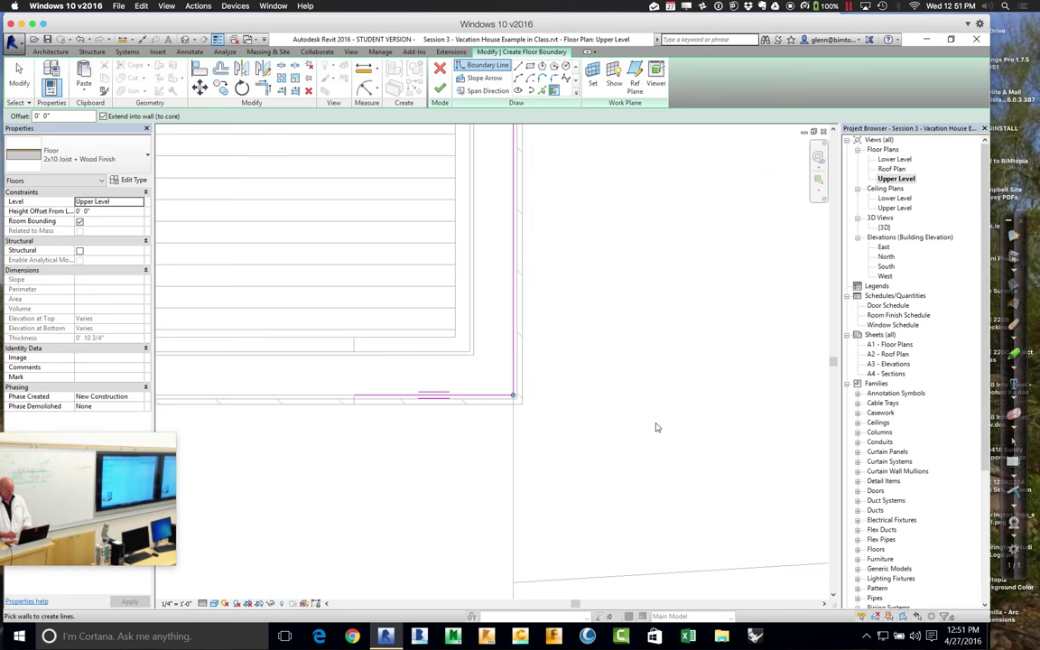
- Add the north wall, west wall and the two walls of the southwest notch to the floor boundary
key("z")
key("f")
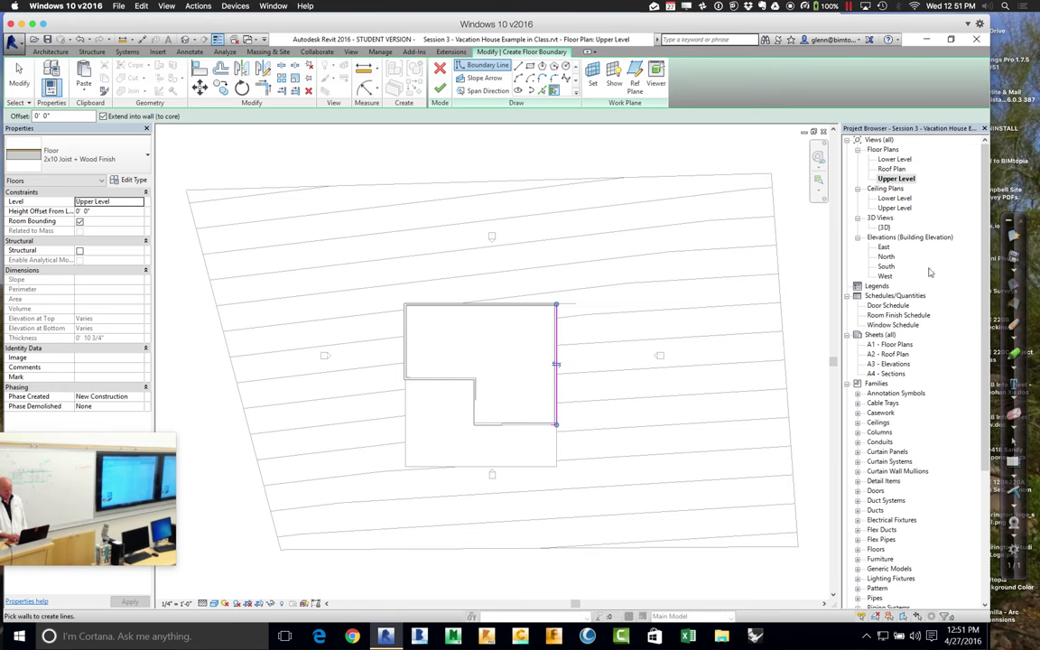
left_click(818, 179)
left_click_drag(410, 297, 592, 368)
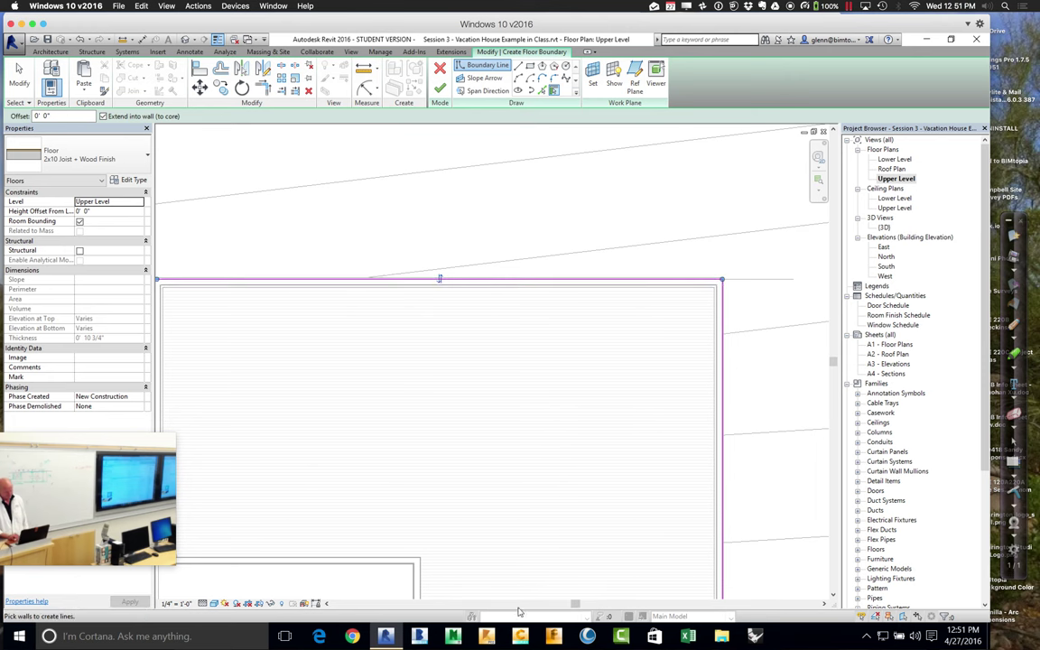
left_click(326, 604)
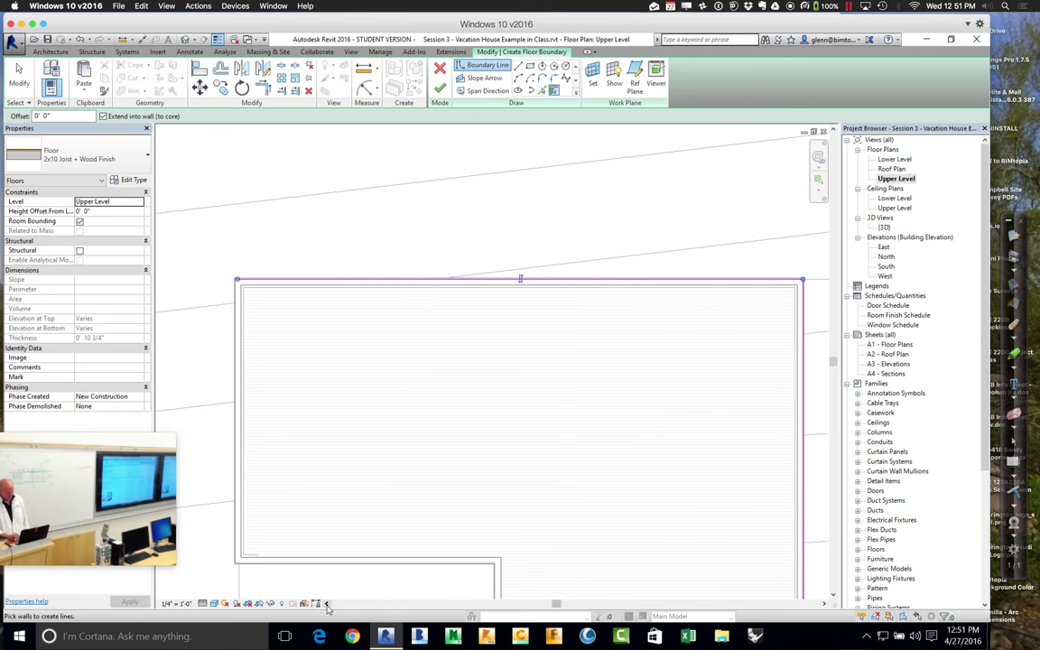
left_click(361, 564)
left_click(495, 587)
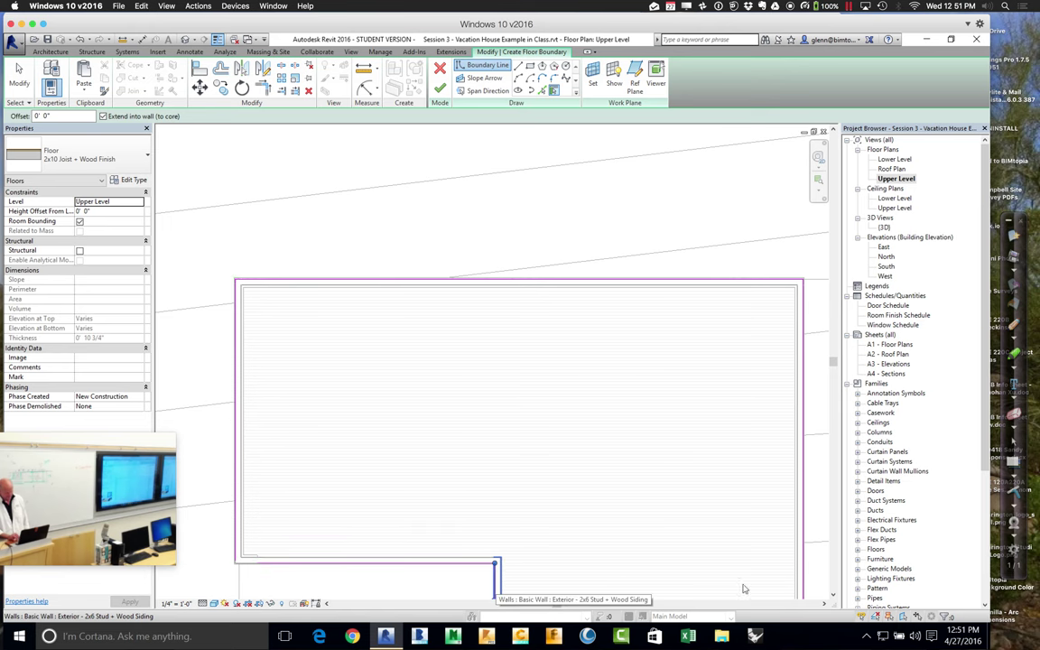
- Trim the floor boundary closed at the west wing's southwest corner and at the south wing's southwest corner
left_click(834, 597)
left_click(835, 598)
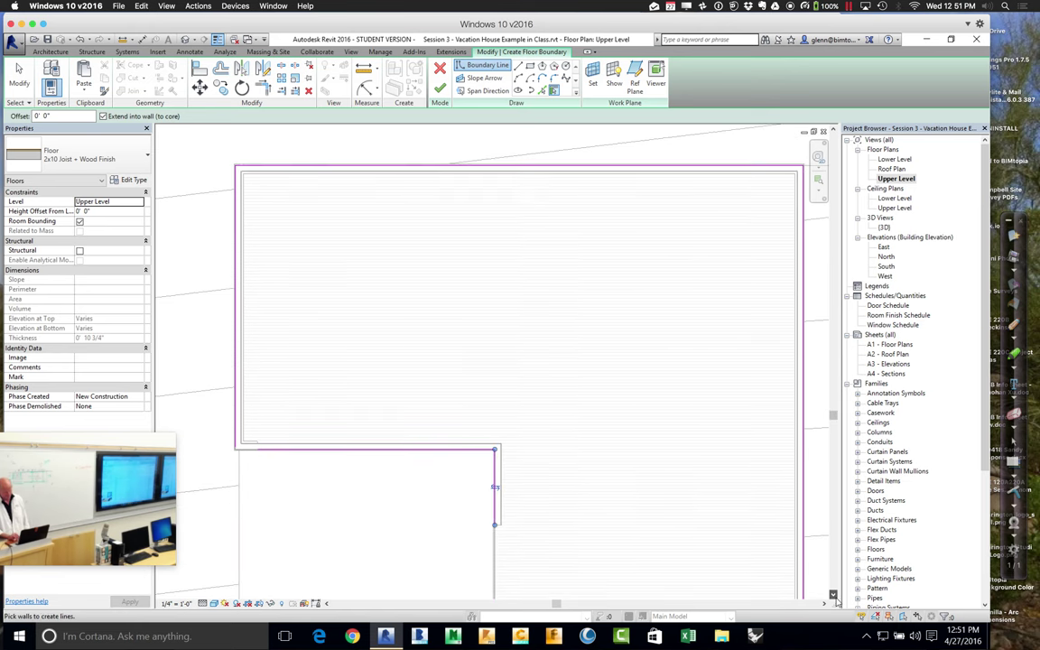
left_click(834, 598)
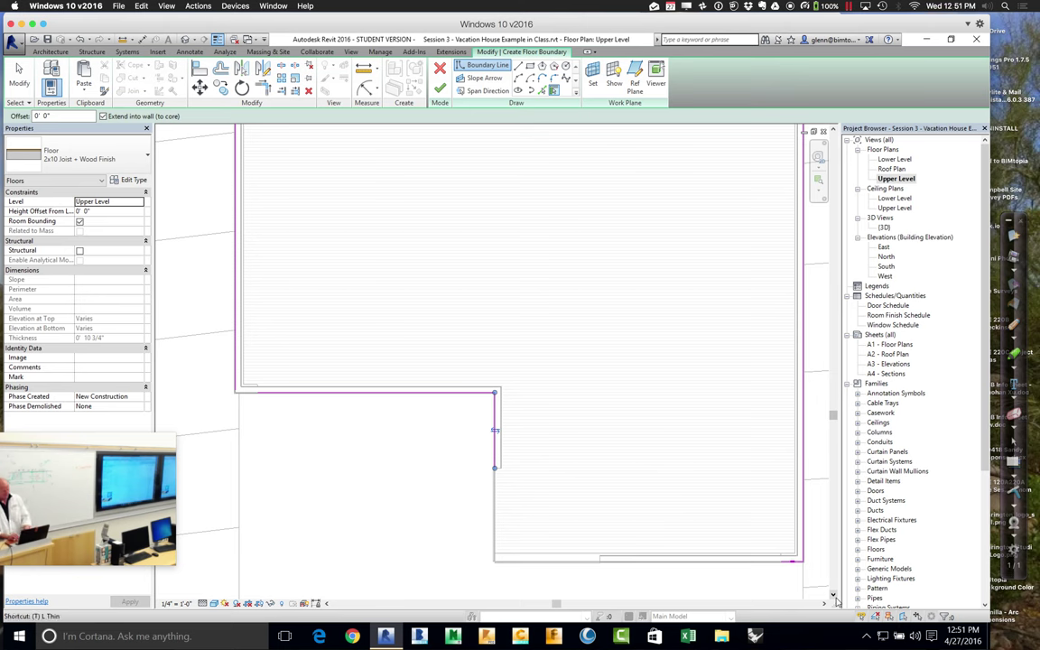
key("t")
key("r")
left_click(328, 395)
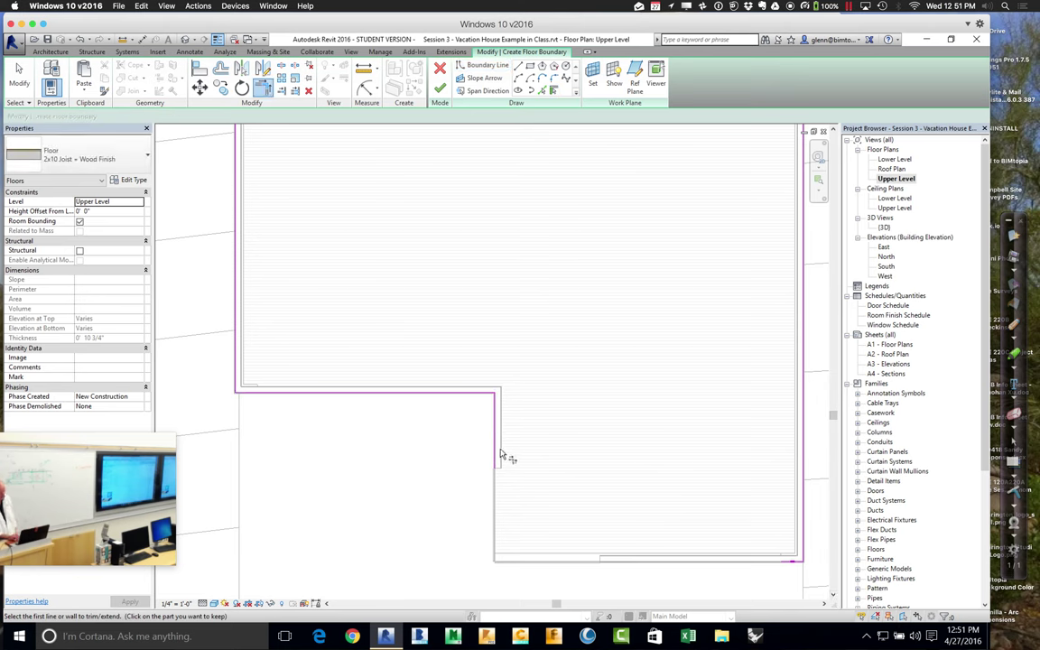
left_click(787, 565)
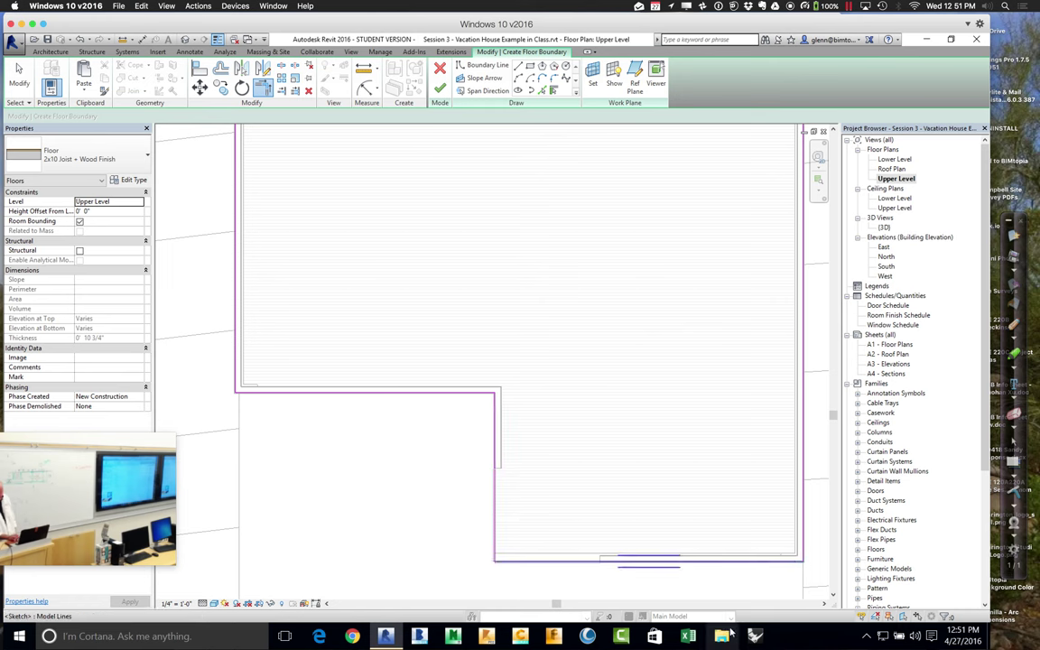
- Finish the floor without attaching the walls to its bottom, and clear the floor selection
left_click(440, 90)
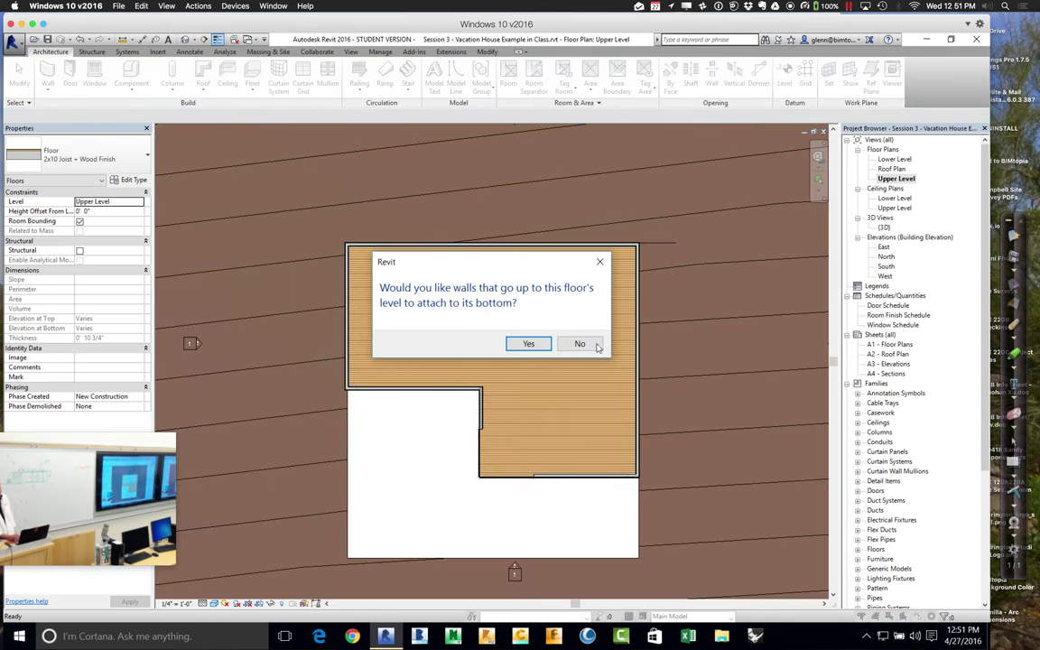
left_click(580, 343)
scroll(592, 344, "up", 3)
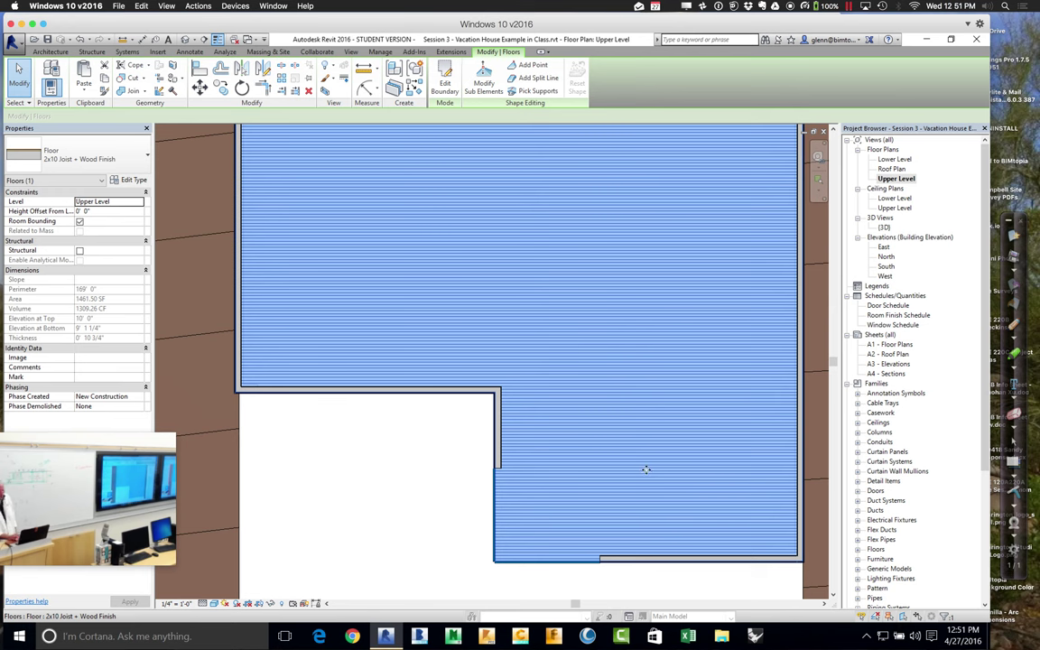
left_click_drag(576, 448, 659, 463)
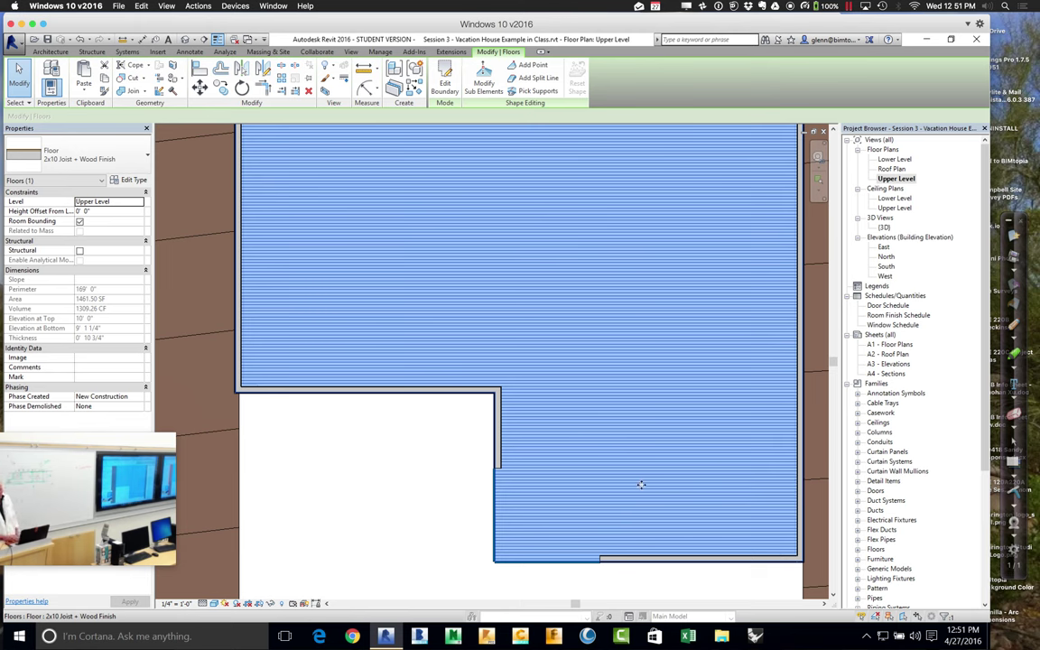
key("super+a")
left_click(20, 90)
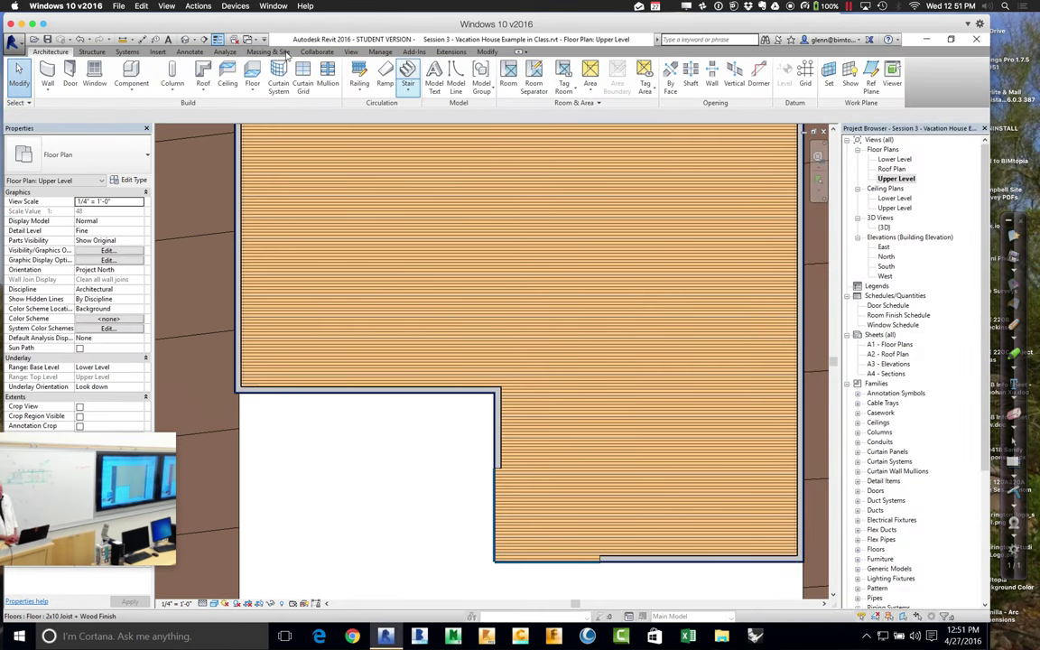
- In the 3D view, examine where the siding and floor meet the 8" Concrete wall at the southeast corner
left_click(884, 228)
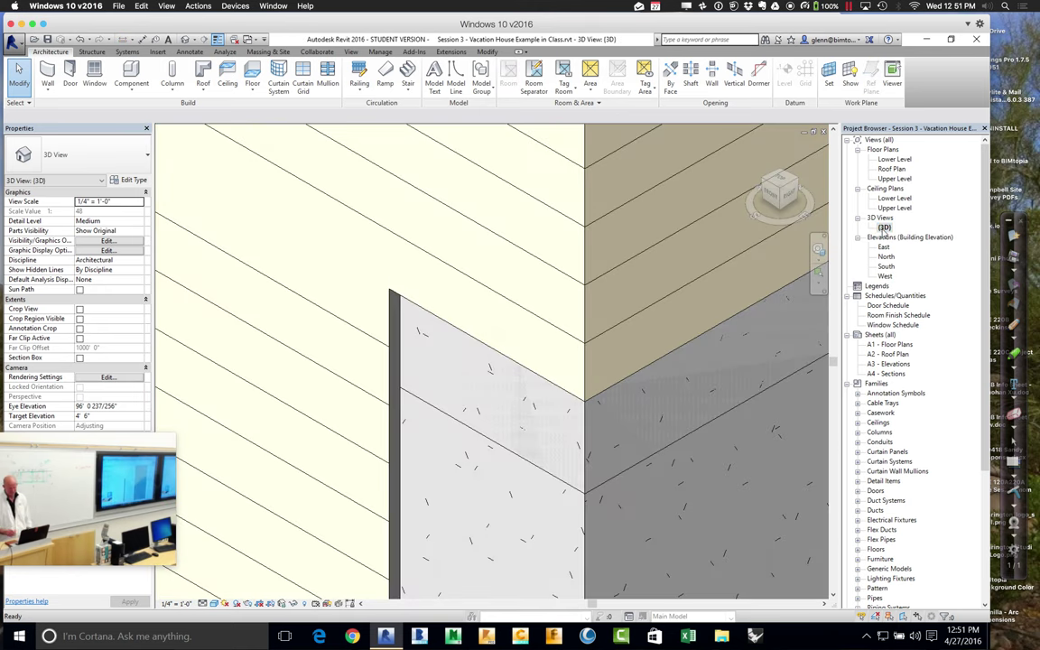
scroll(479, 350, "down", 3)
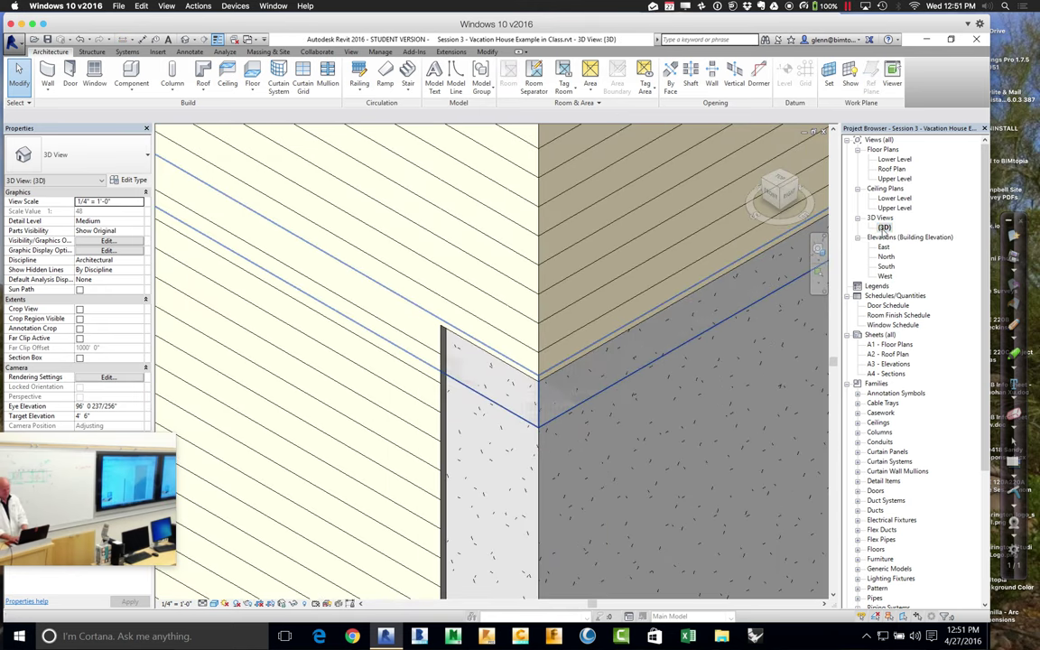
scroll(629, 312, "down", 2)
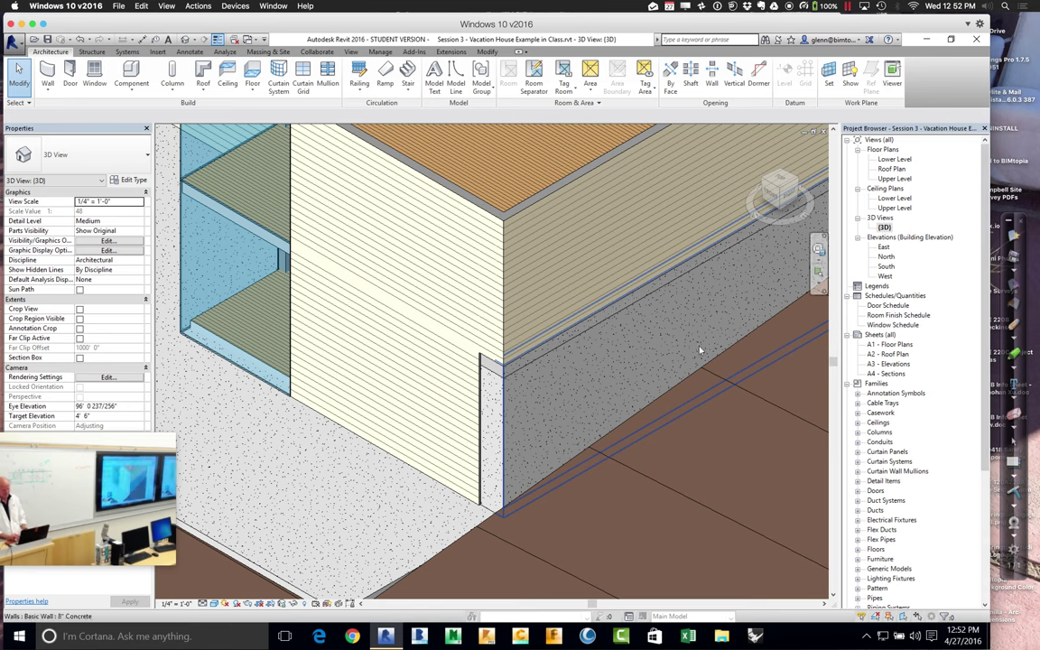
left_click(580, 373)
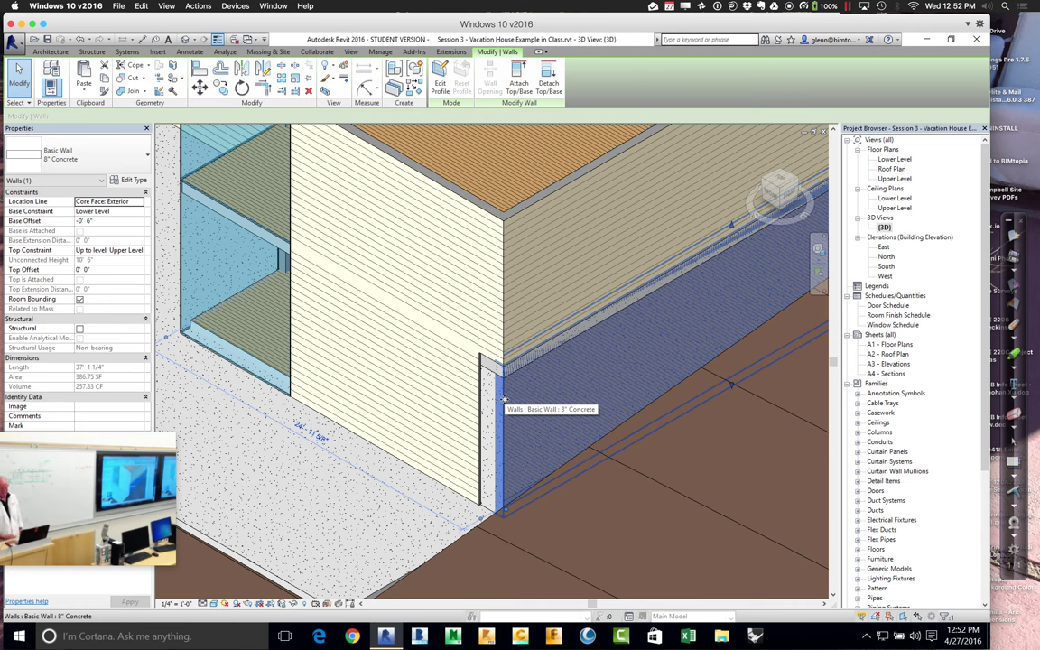
scroll(504, 400, "down", 5)
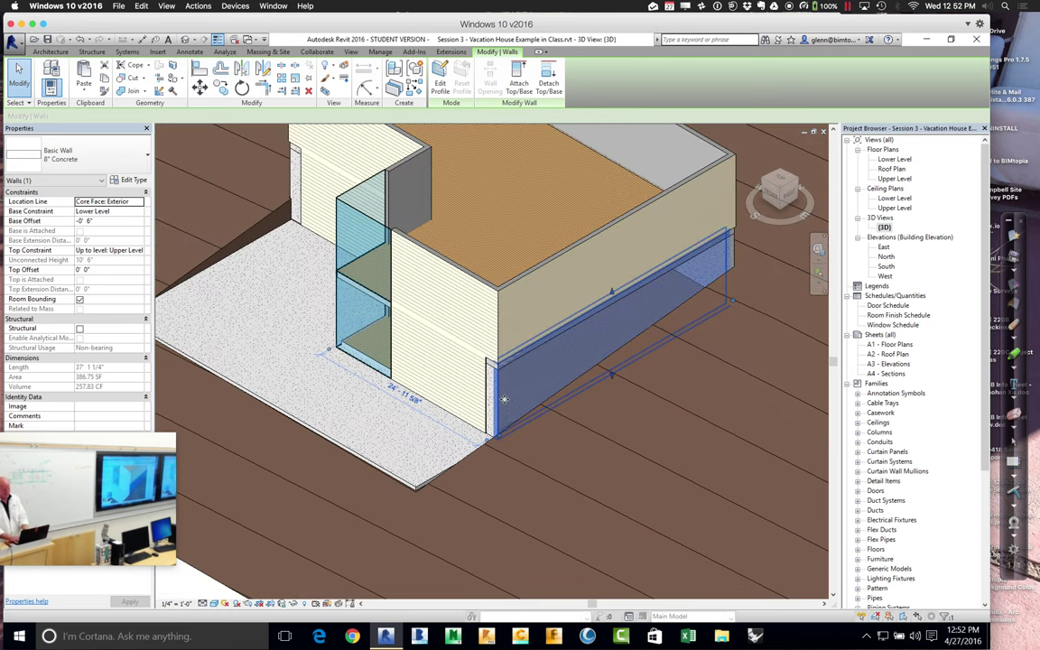
left_click(360, 521)
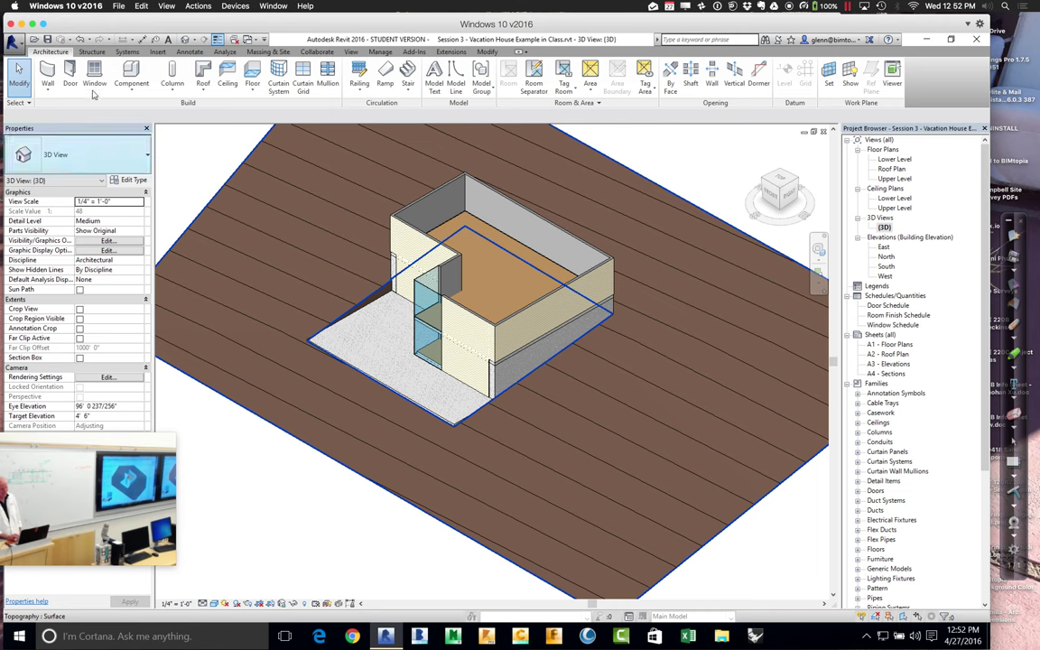
- On the Lower Level plan, draw a U-shaped chain of three 8" Concrete walls, each about 18' long, east of the house
left_click(47, 88)
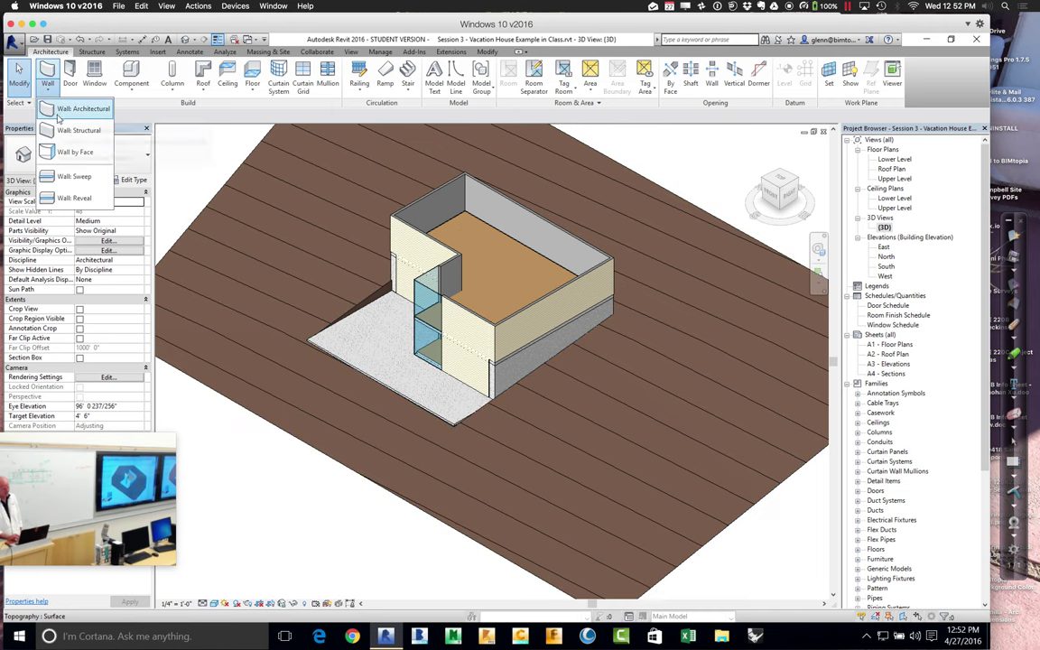
left_click(906, 161)
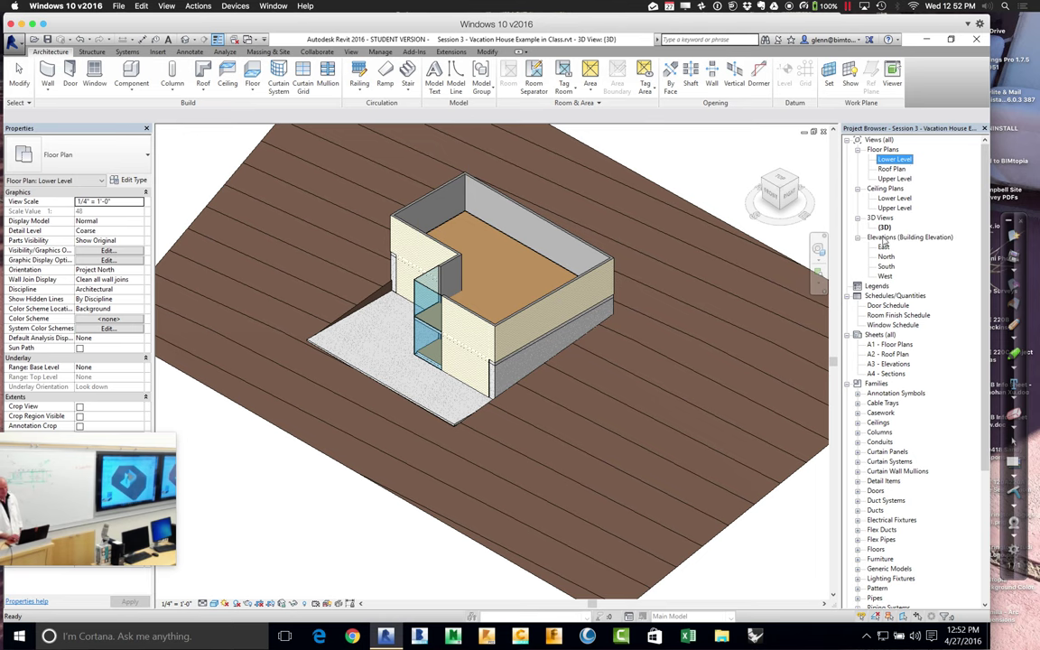
double_click(895, 161)
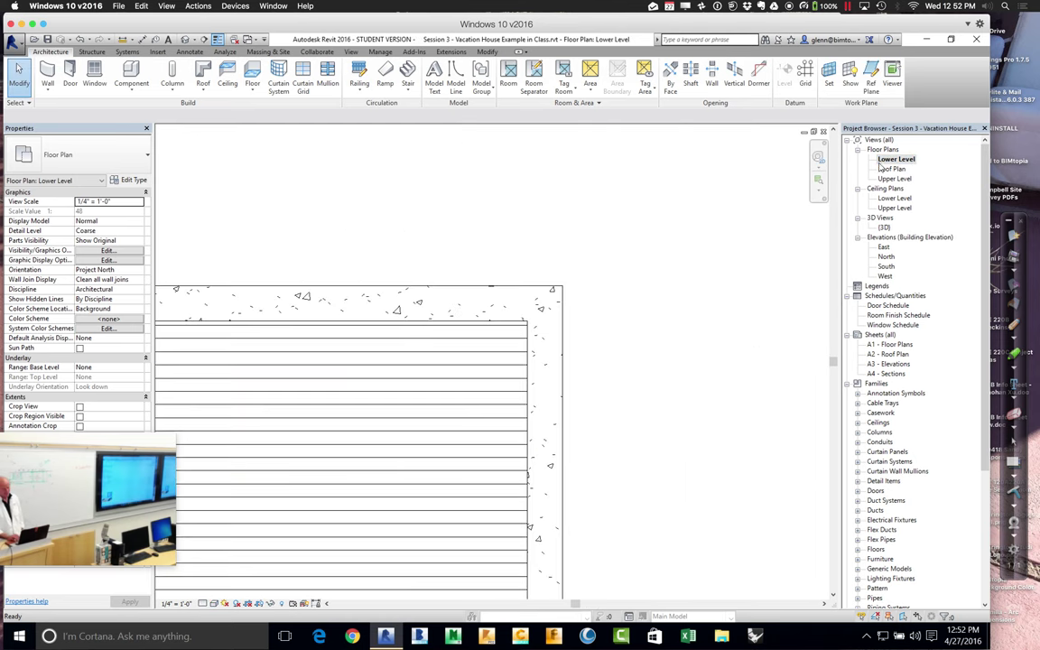
left_click(47, 88)
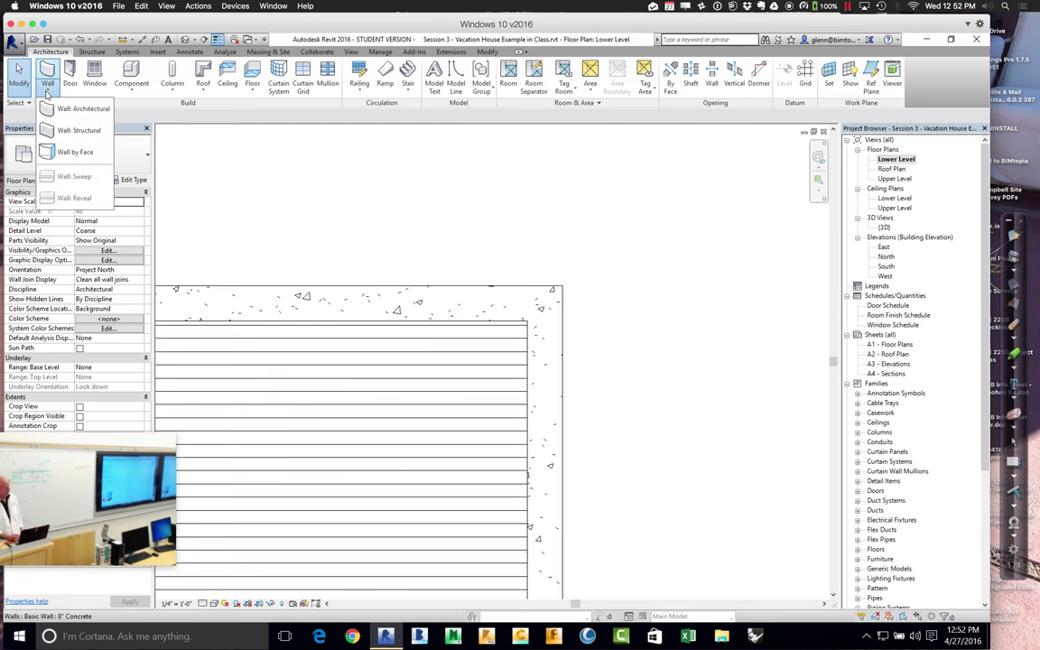
left_click(63, 110)
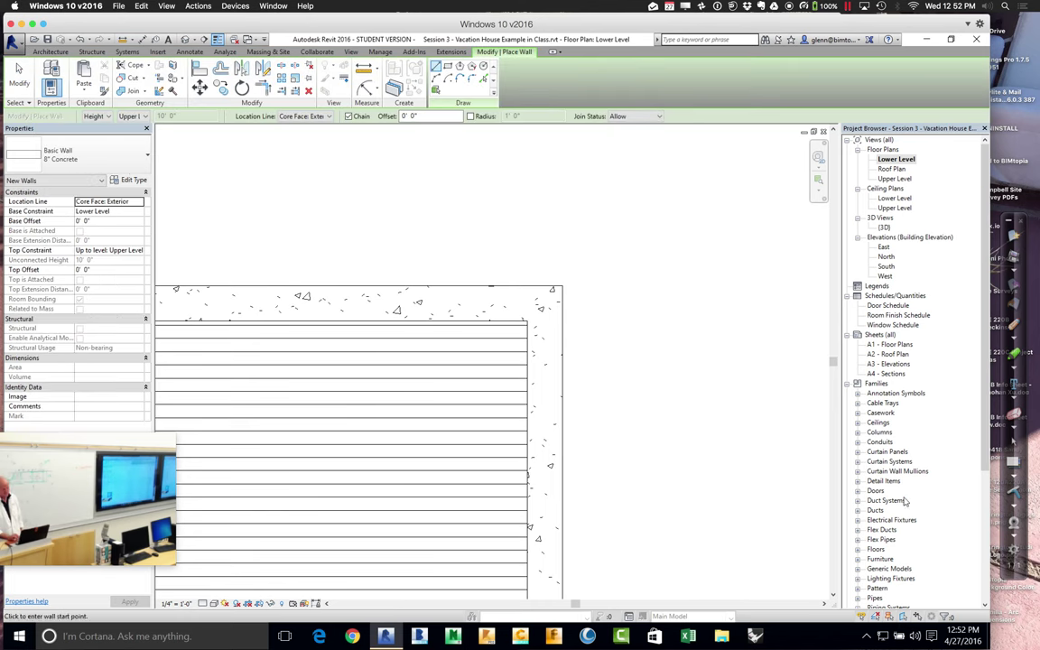
left_click(825, 605)
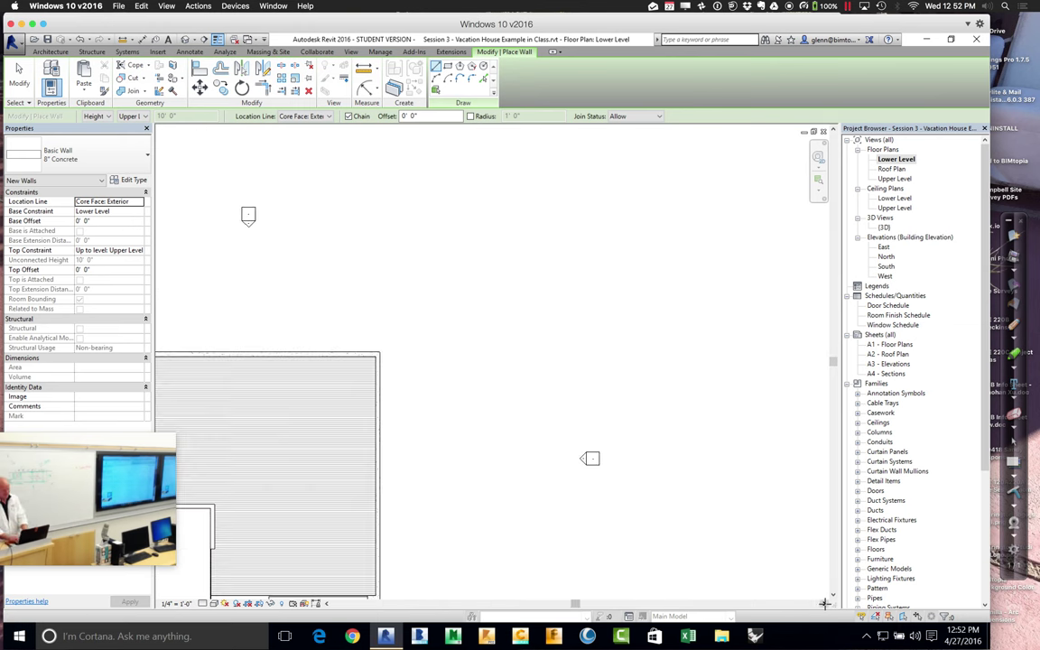
left_click(677, 473)
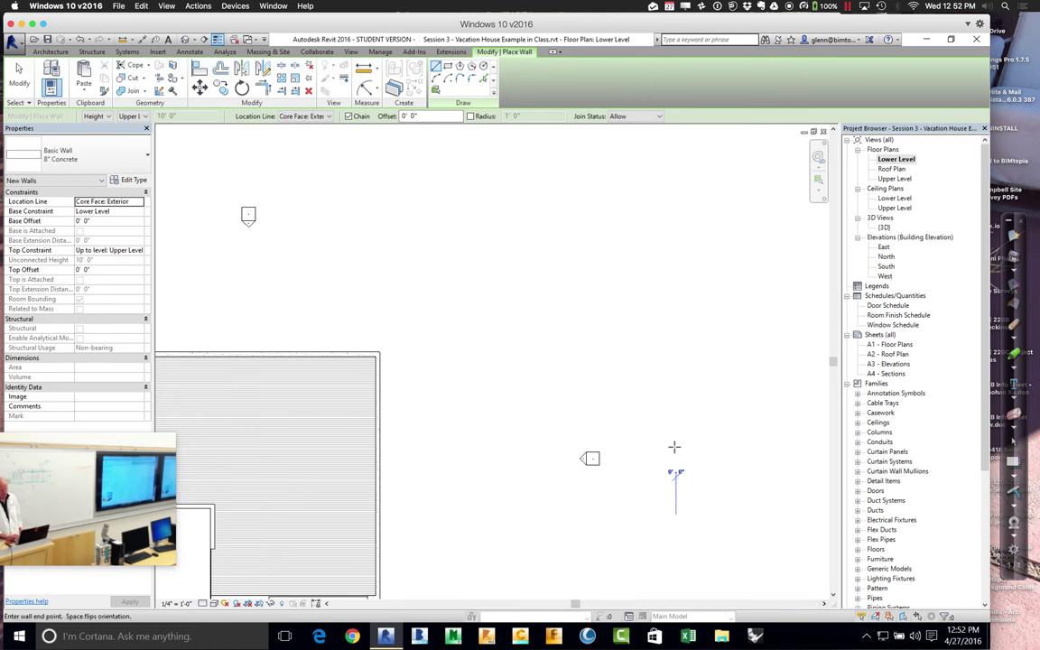
left_click(669, 397)
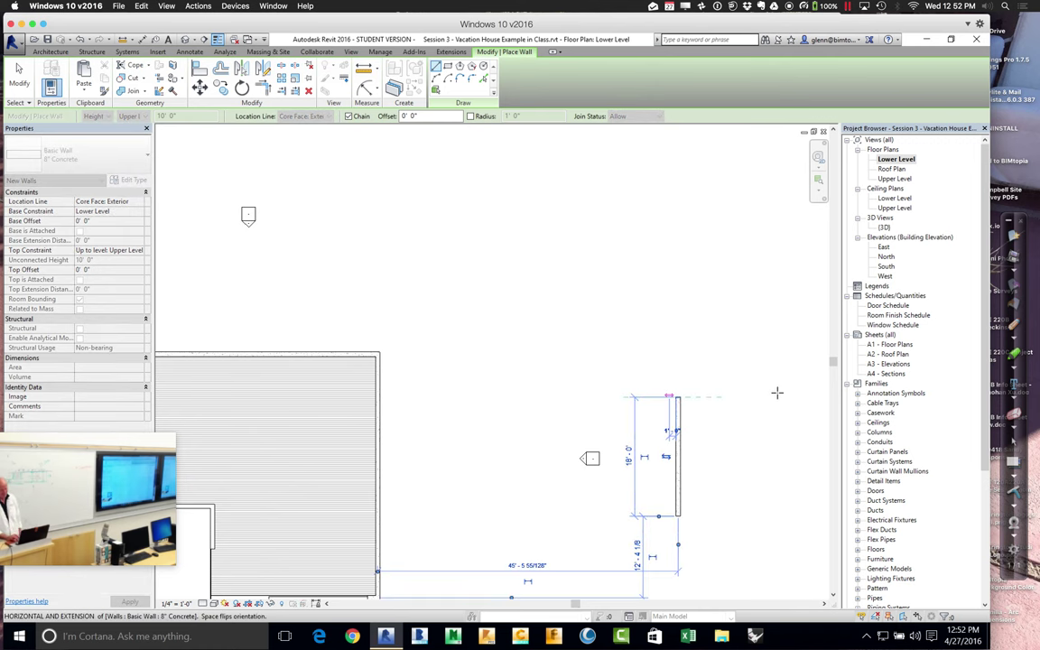
left_click(798, 392)
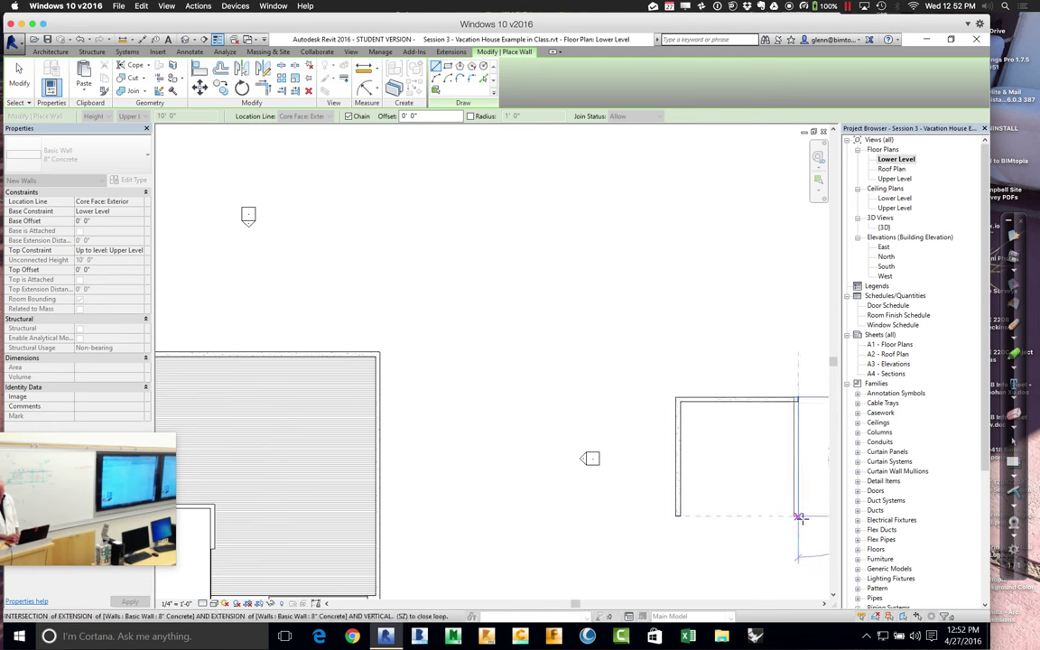
left_click(799, 517)
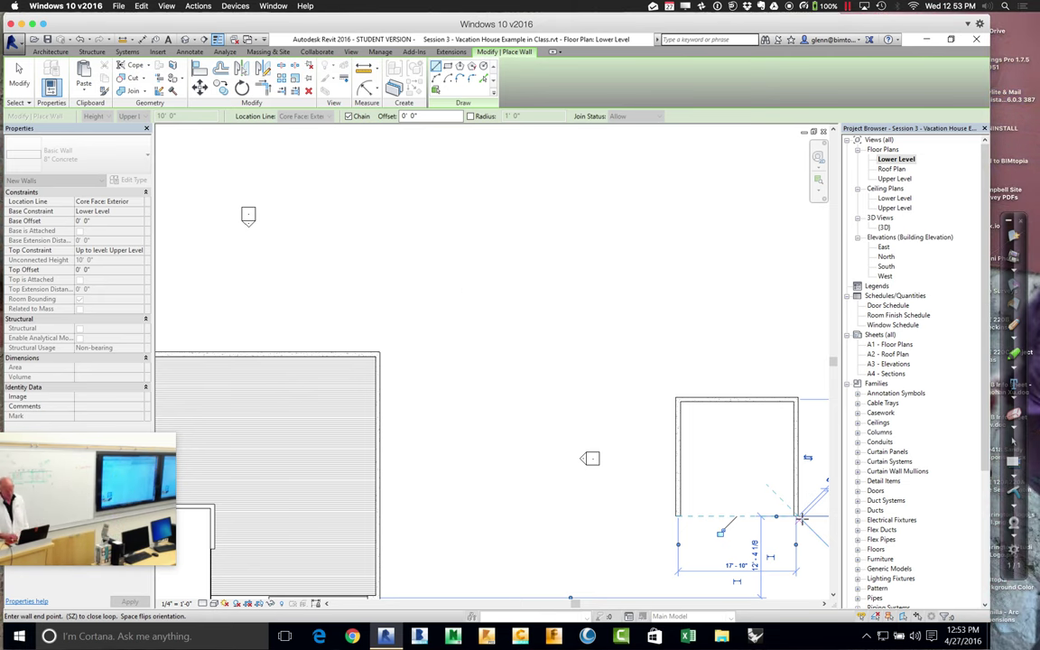
left_click(18, 77)
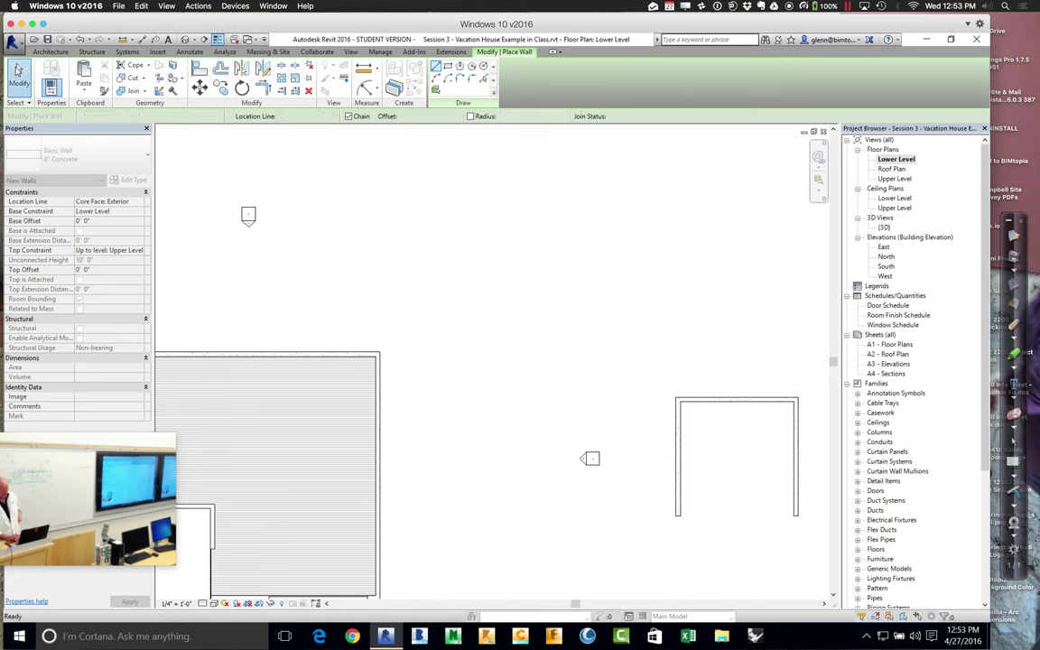
- In the 3D view, copy the three new concrete walls and paste them aligned to the Upper Level
left_click(184, 39)
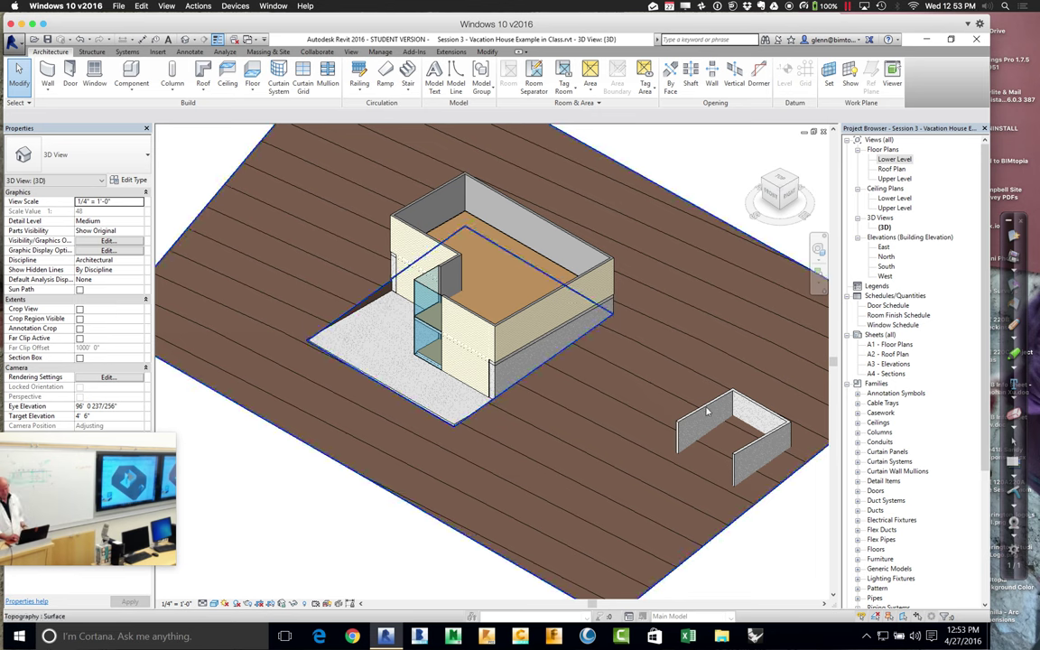
left_click(709, 416)
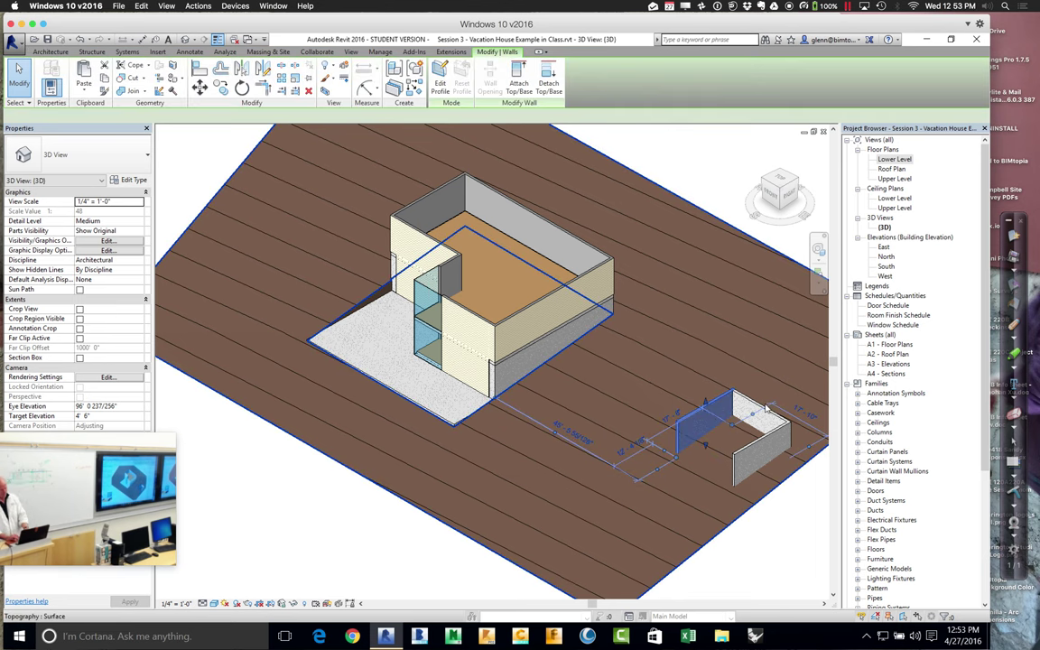
left_click(744, 449, "ctrl")
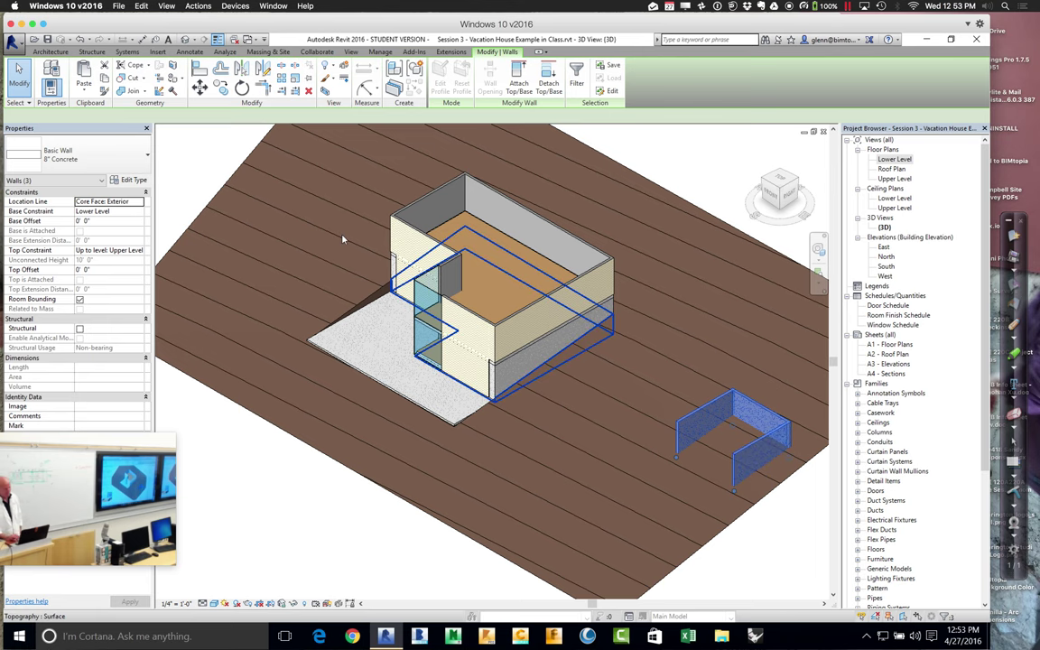
left_click(104, 80)
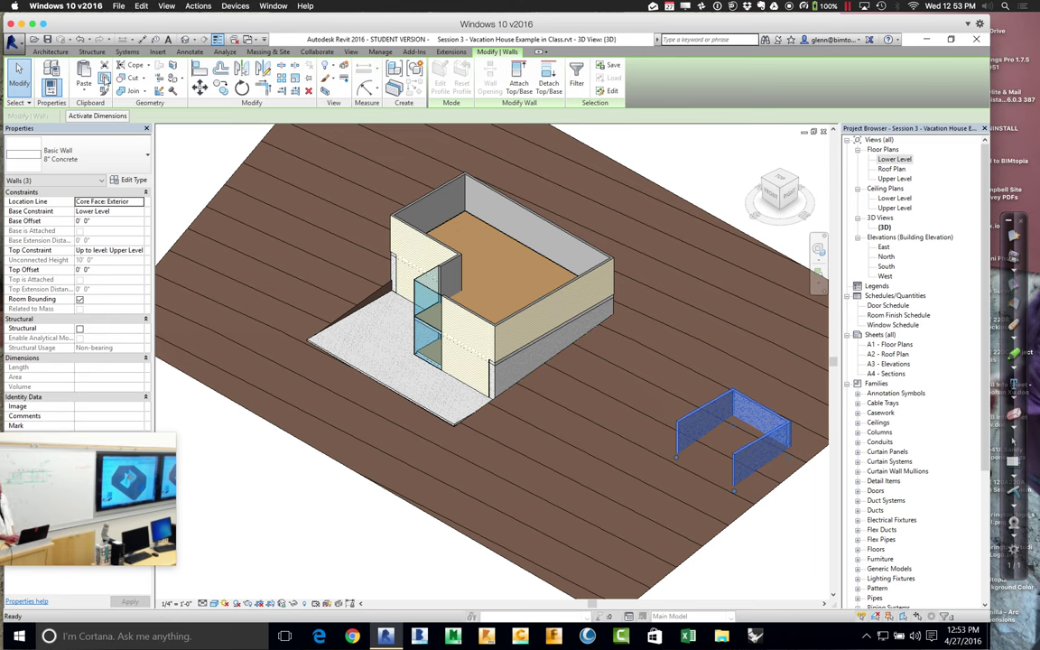
left_click(83, 90)
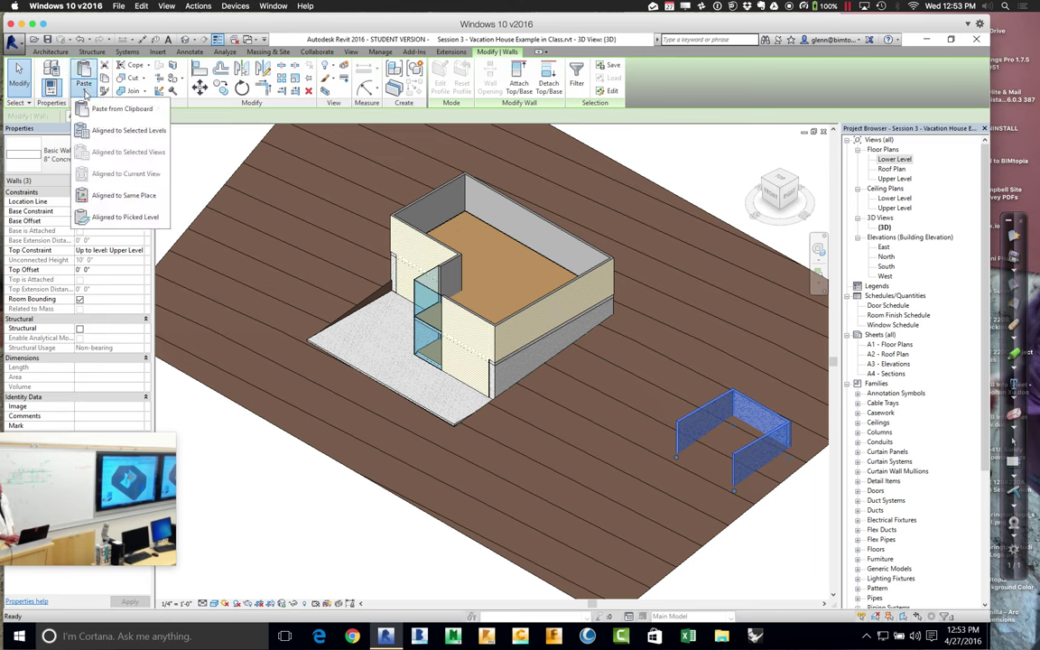
left_click(117, 130)
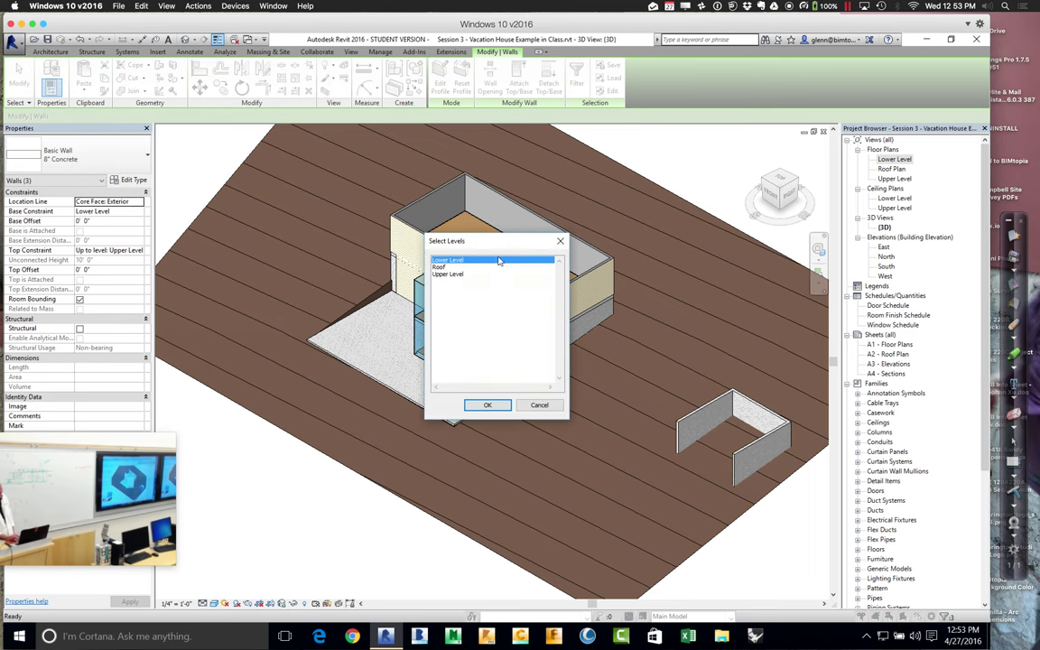
left_click(460, 275)
left_click(488, 405)
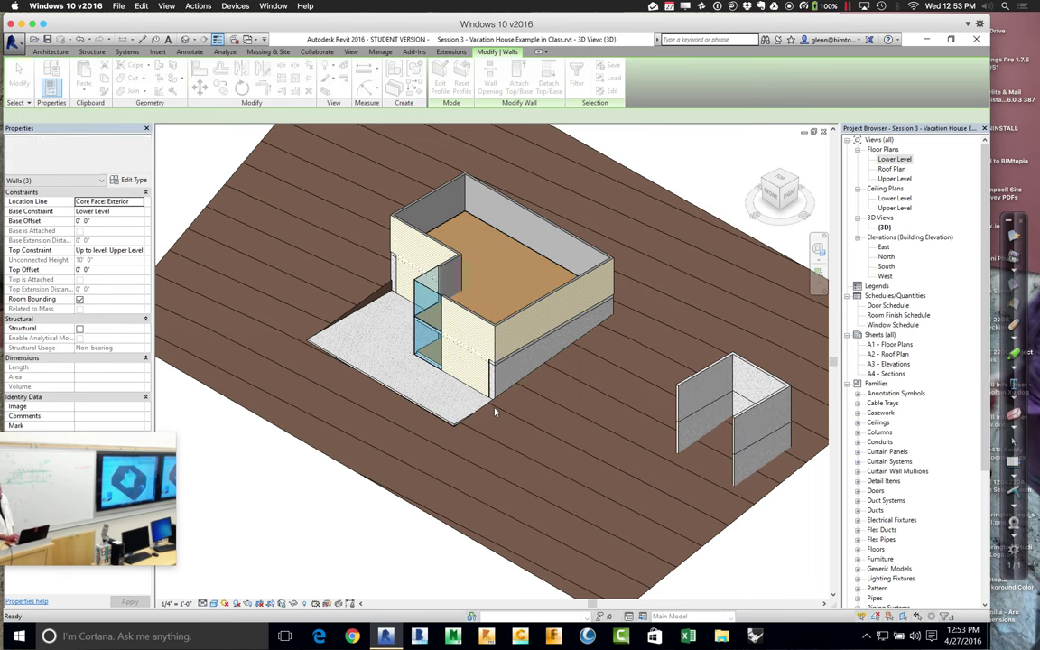
- Change the three pasted upper walls to the Exterior - 2x6 Stud + Wood Siding type
key("z")
key("r")
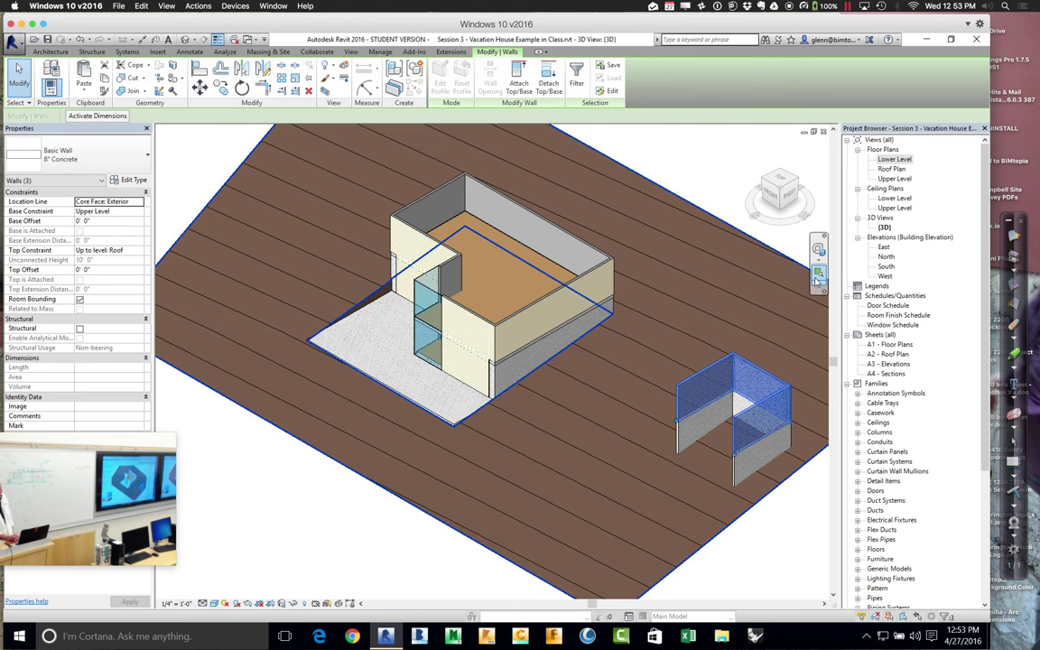
left_click_drag(679, 366, 807, 484)
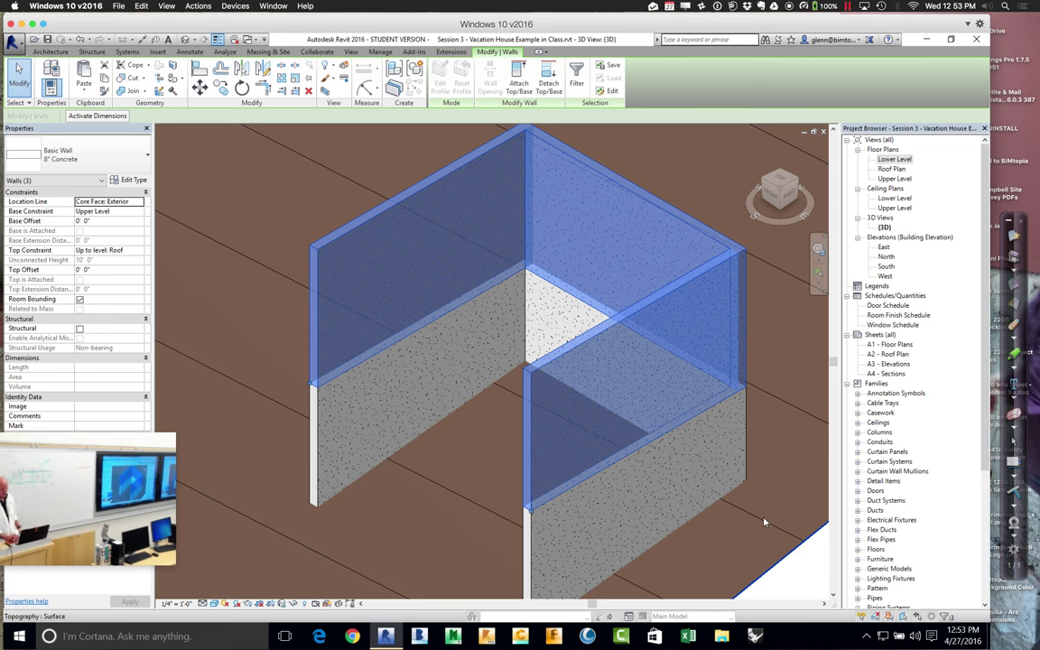
left_click(764, 522)
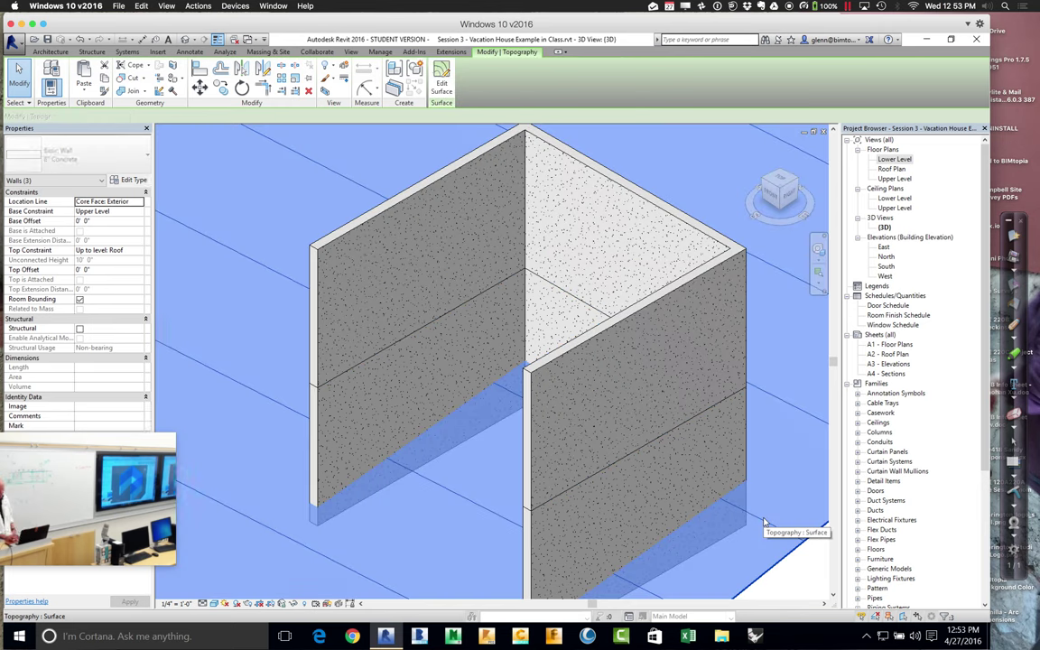
left_click(557, 366)
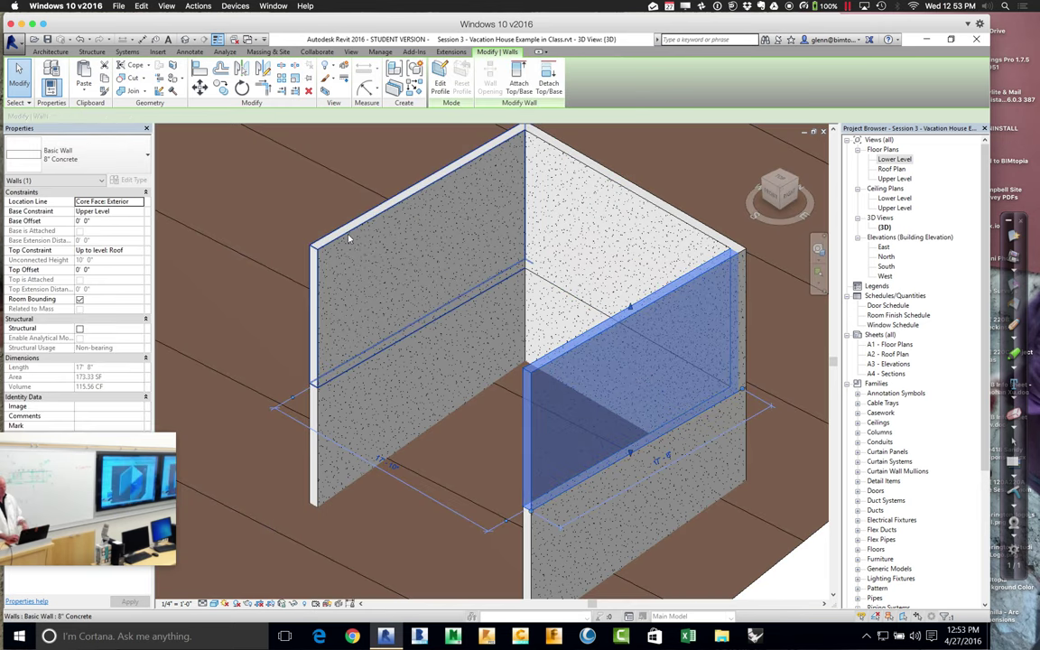
left_click(348, 238)
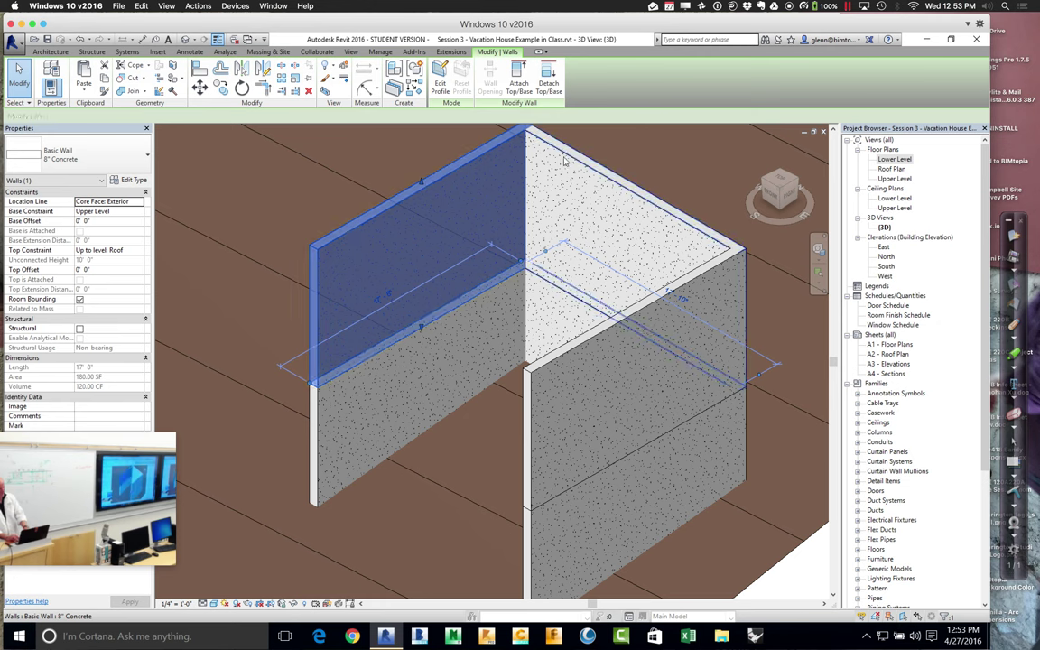
left_click(570, 244, "ctrl")
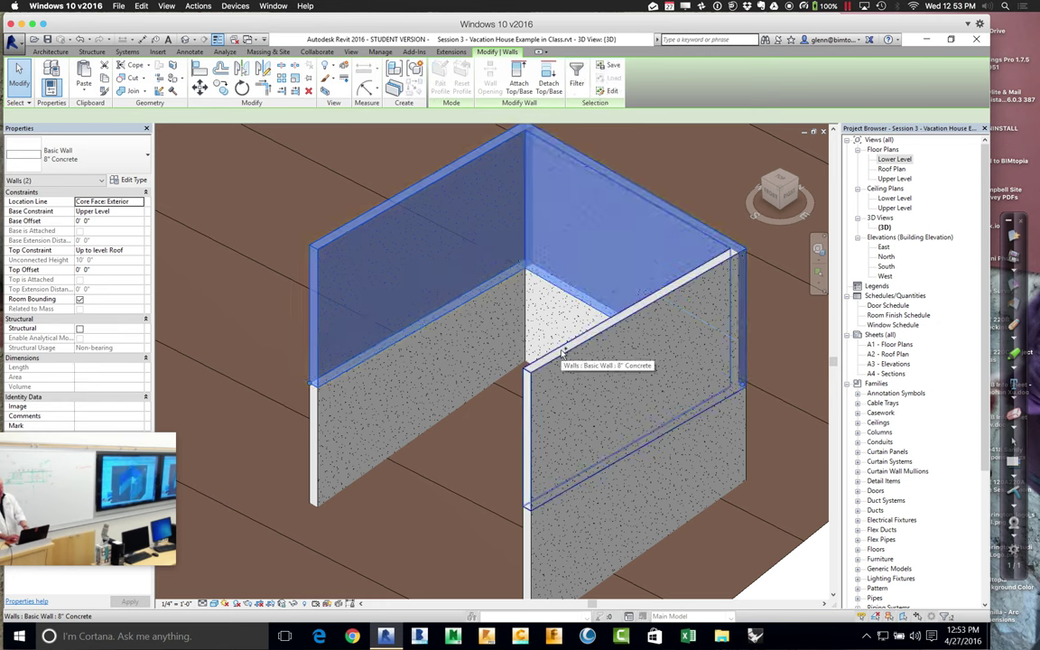
left_click(562, 354, "ctrl")
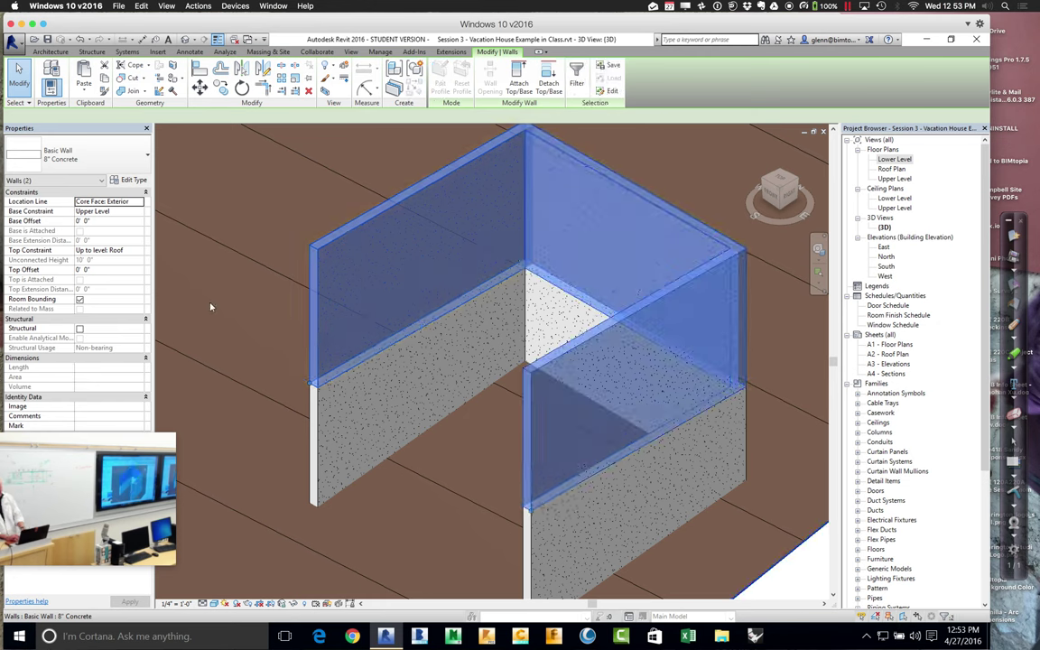
left_click(139, 161)
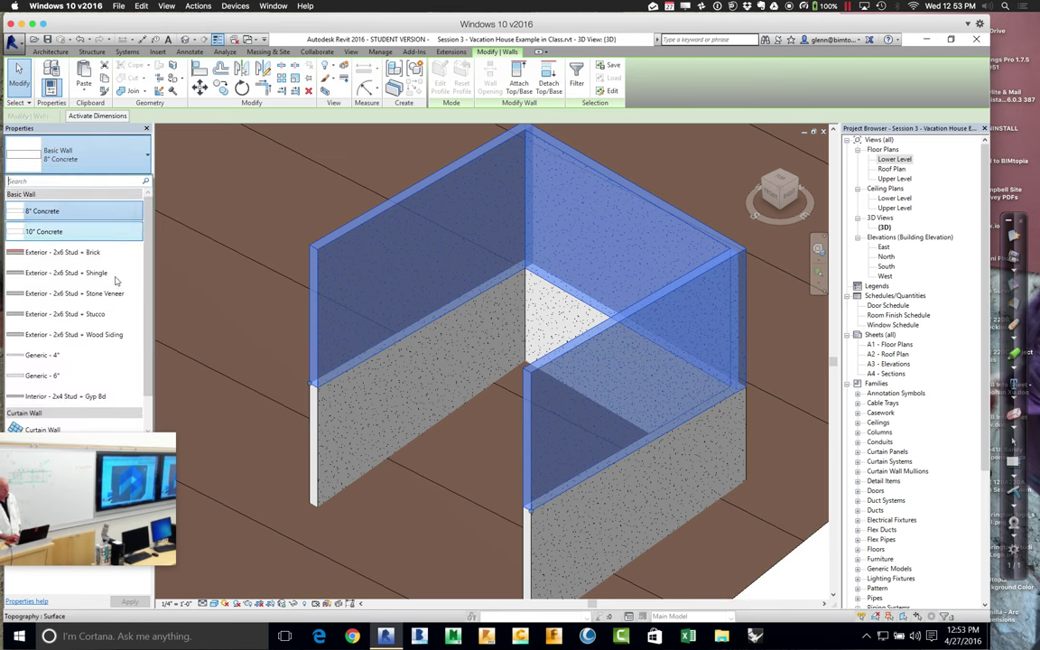
left_click(109, 334)
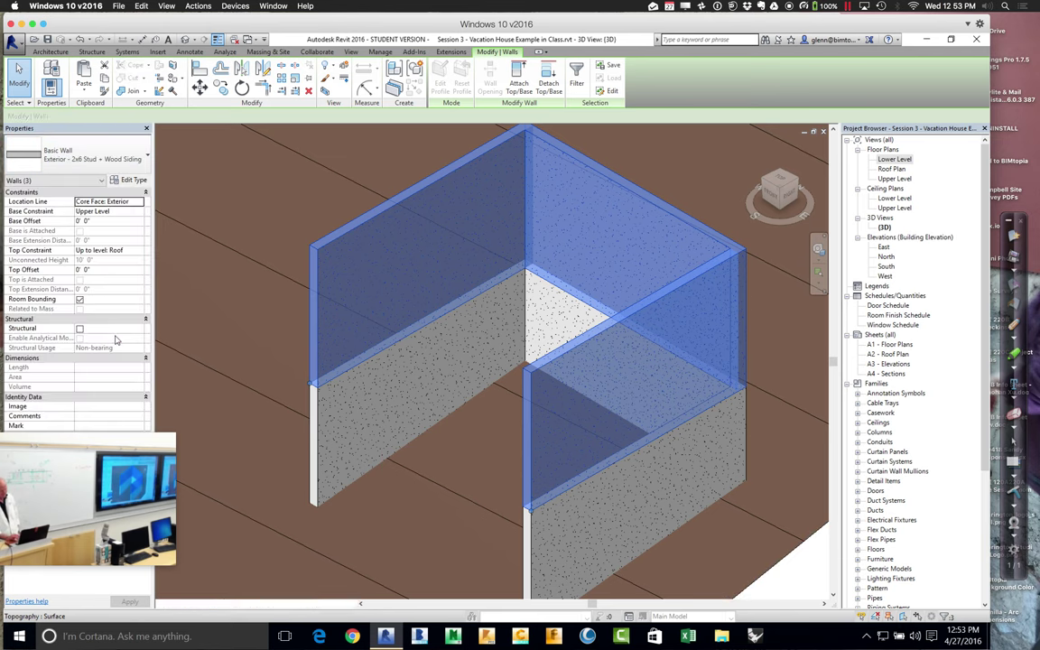
- Examine how the wood-siding wall sits on the 8" Concrete wall at the open end of the U-shaped structure
left_click(613, 521)
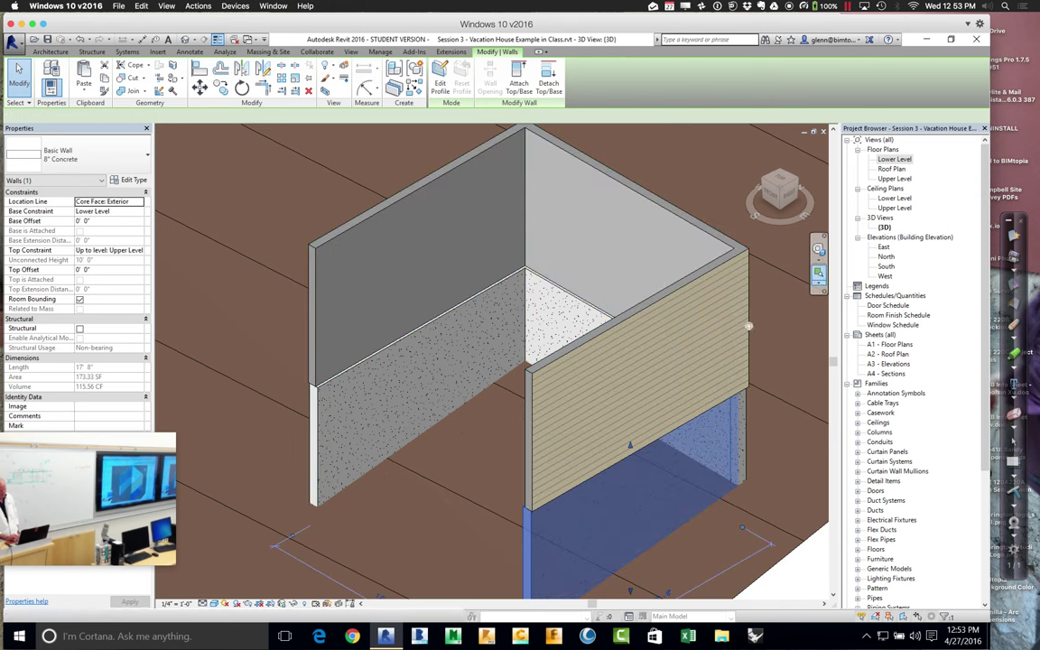
key("z")
key("r")
left_click_drag(524, 502, 540, 535)
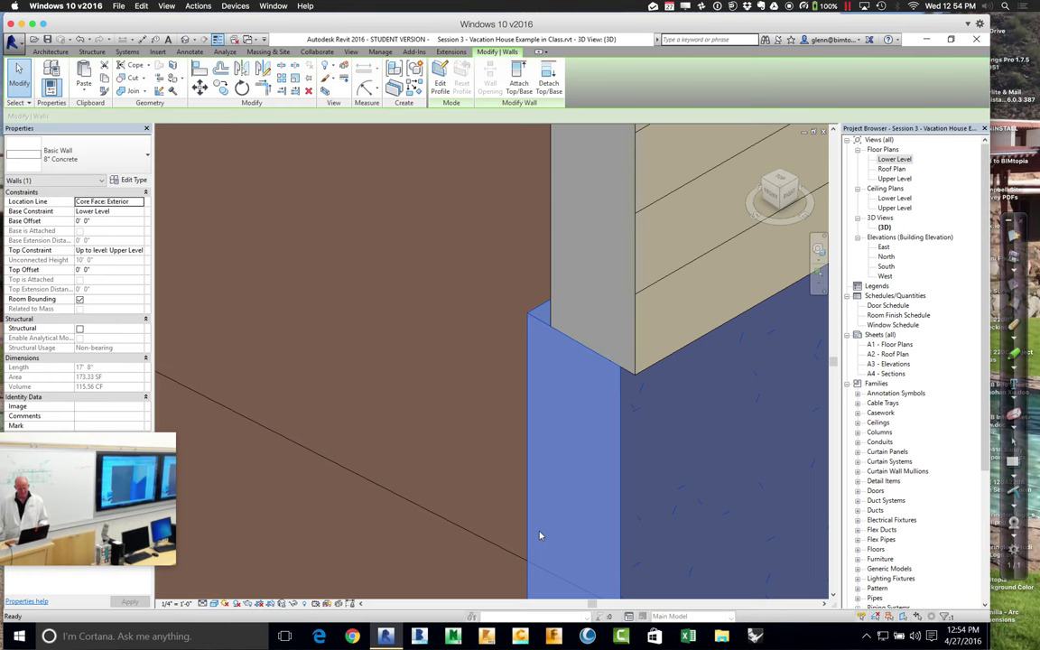
middle_click_drag(540, 536, 539, 531, "shift")
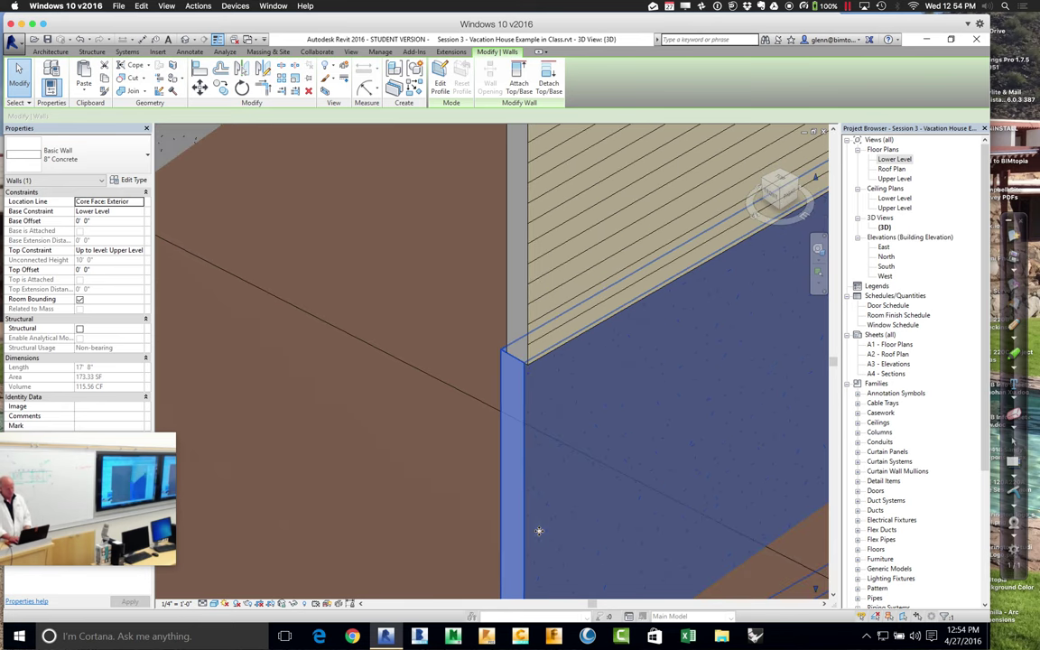
scroll(539, 533, "down", 5)
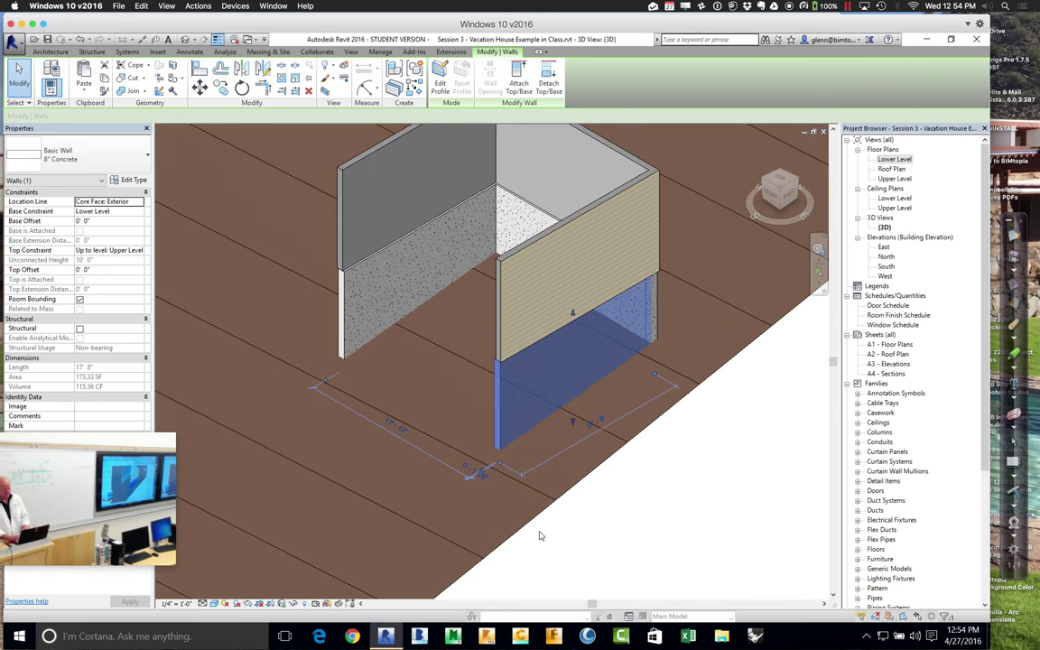
left_click(679, 549)
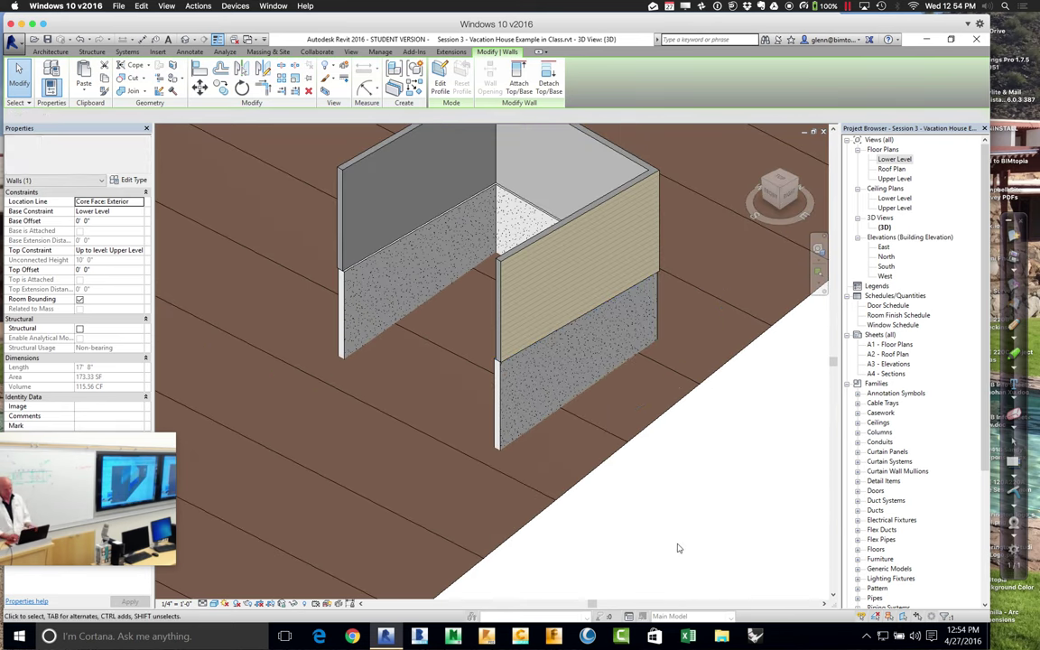
scroll(678, 548, "down", 6)
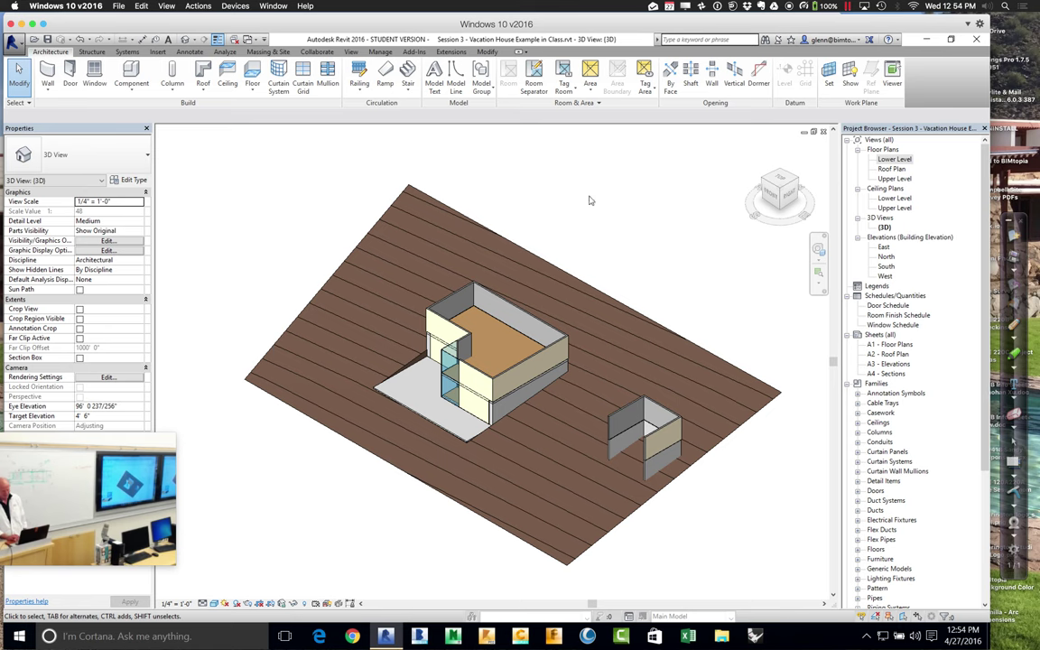
- On the Lower Level plan, draw a building section from south to north through the eastern part of the house, looking west
left_click(352, 52)
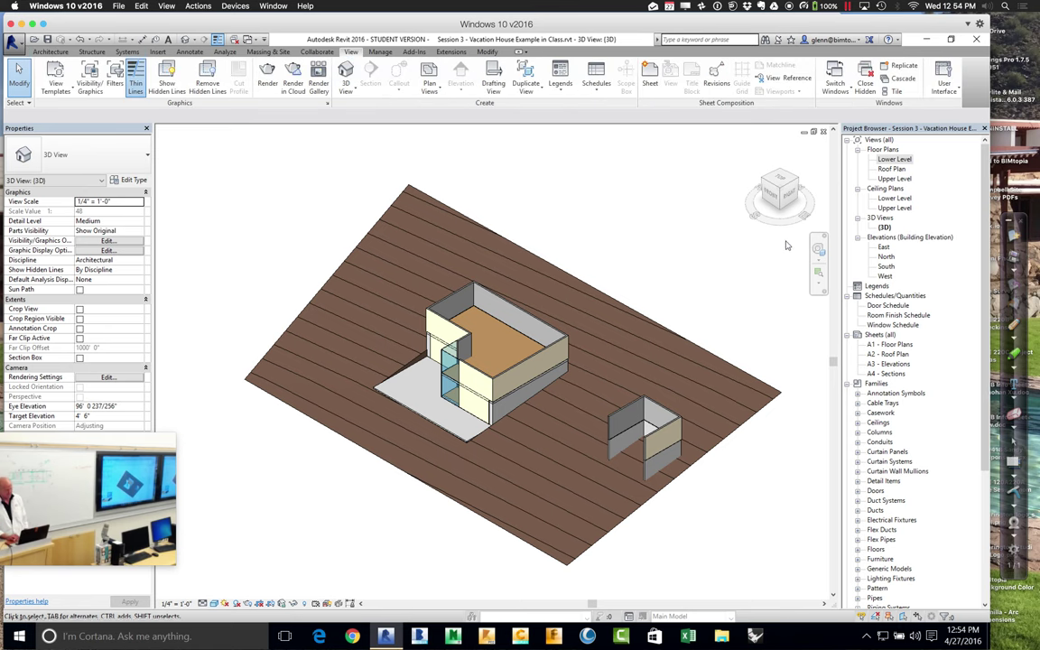
double_click(894, 159)
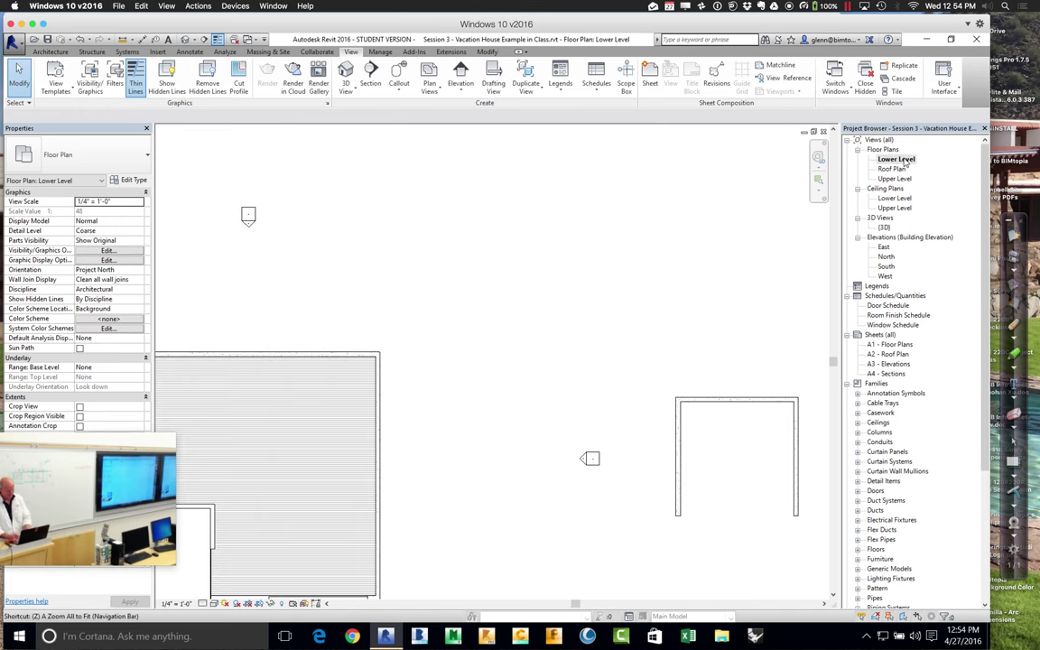
key("z")
key("o")
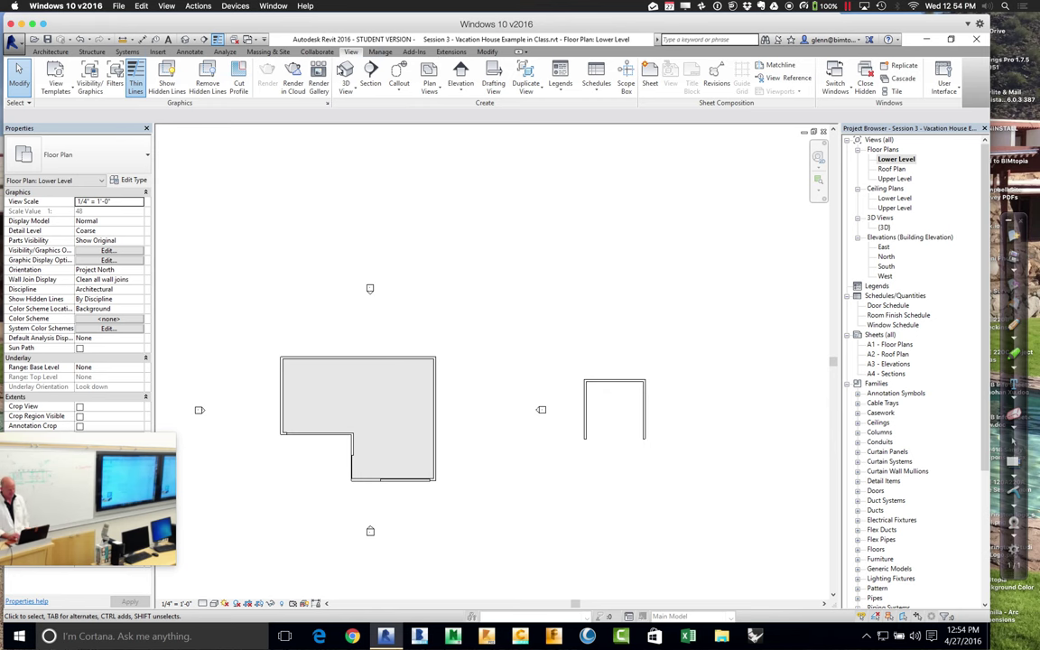
left_click(370, 77)
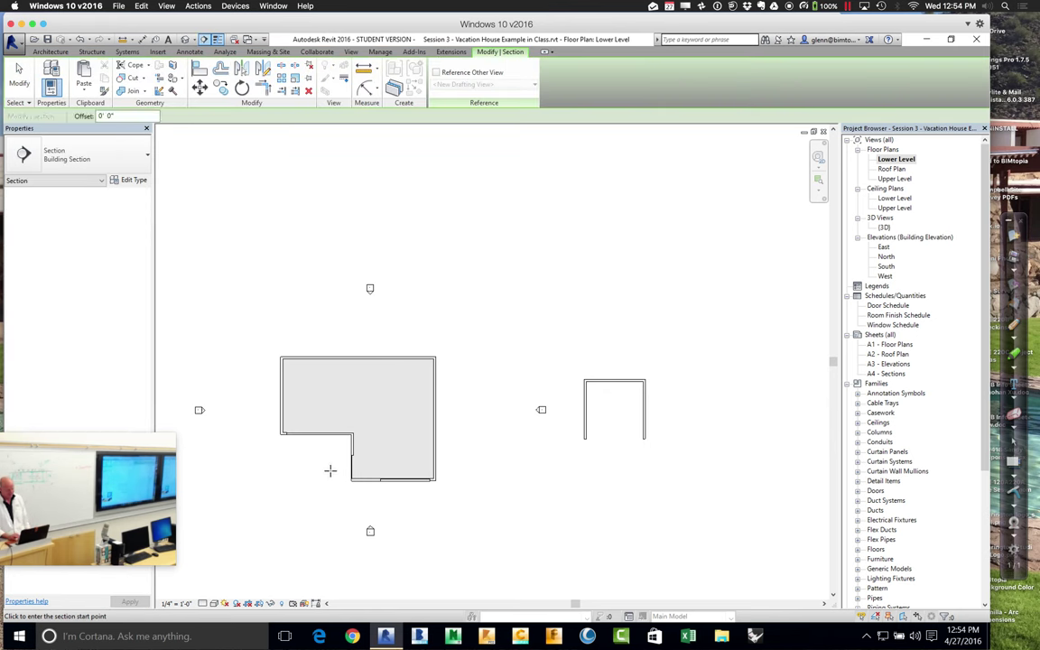
left_click(406, 492)
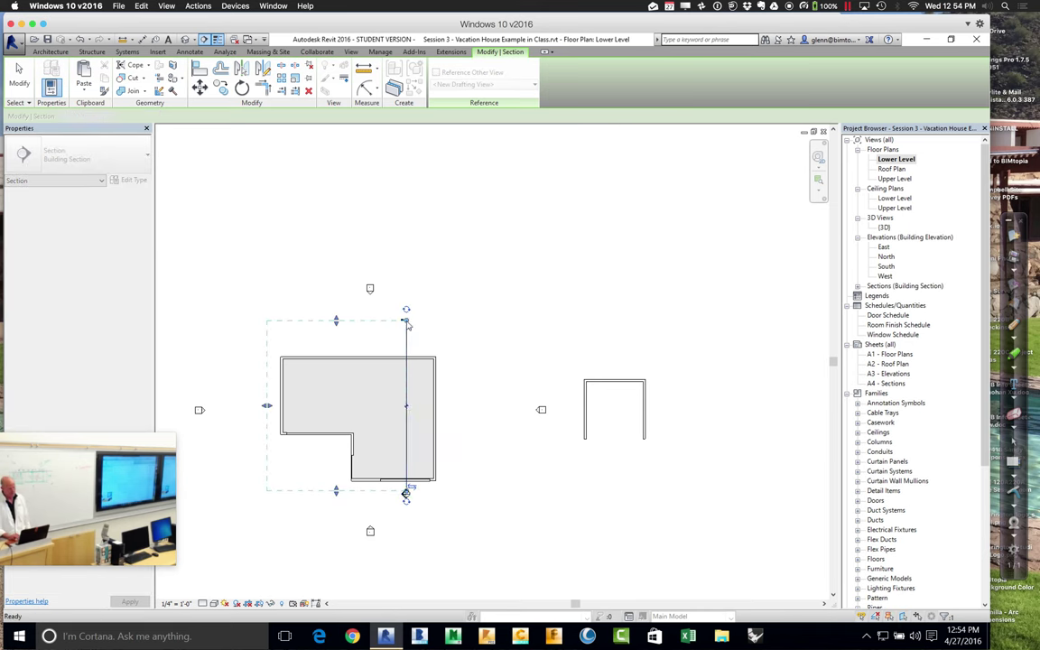
key("Escape")
key("Escape")
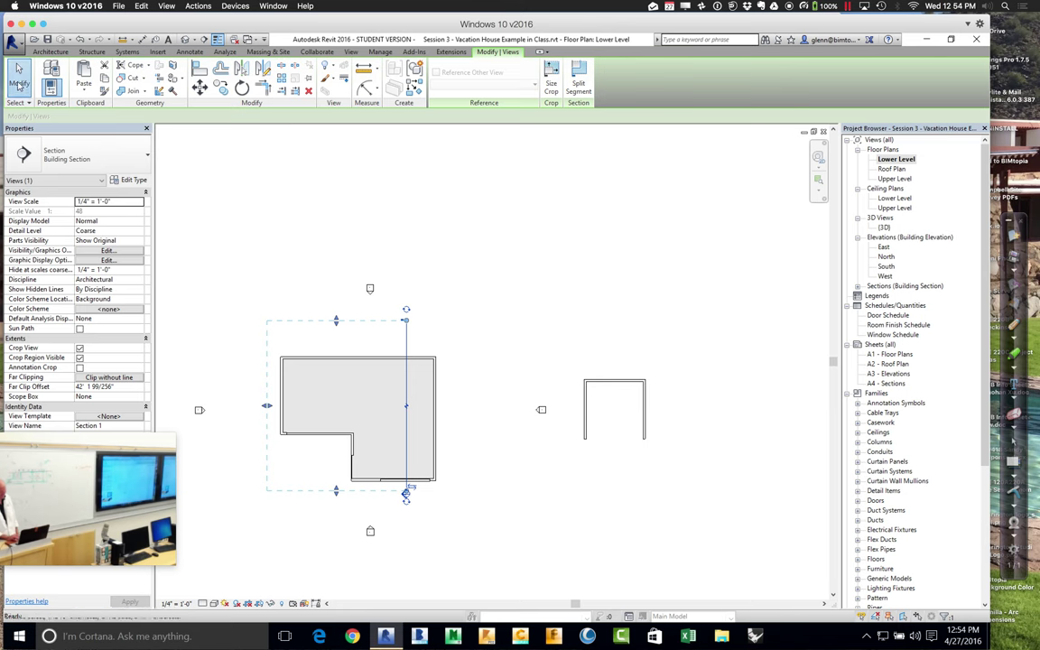
- Open the new section of the house and set its detail level to Fine
double_click(405, 495)
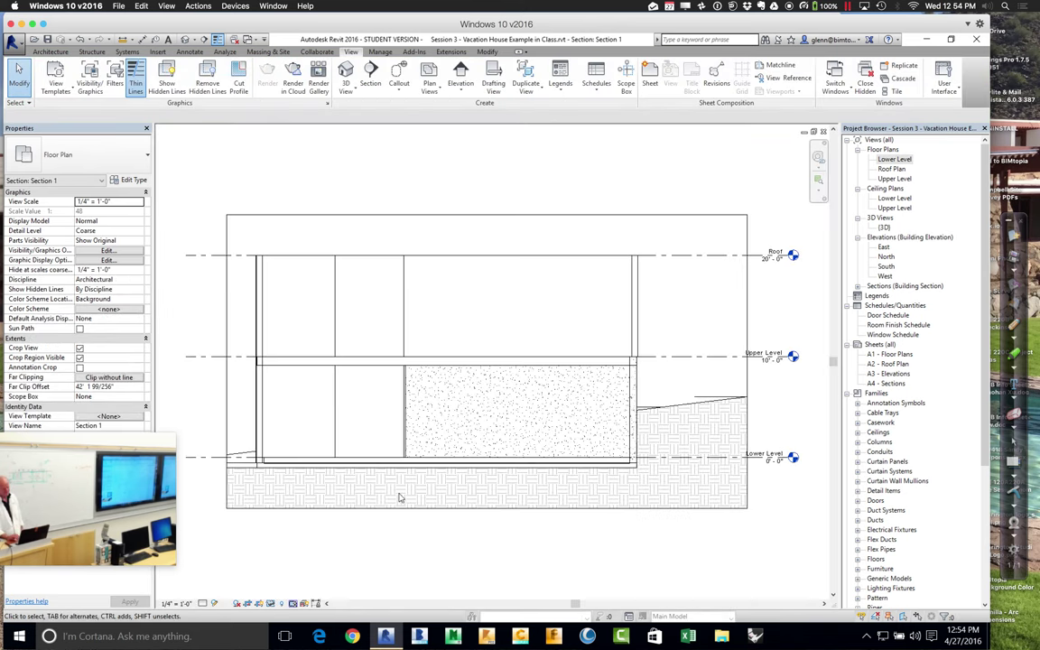
left_click(823, 181)
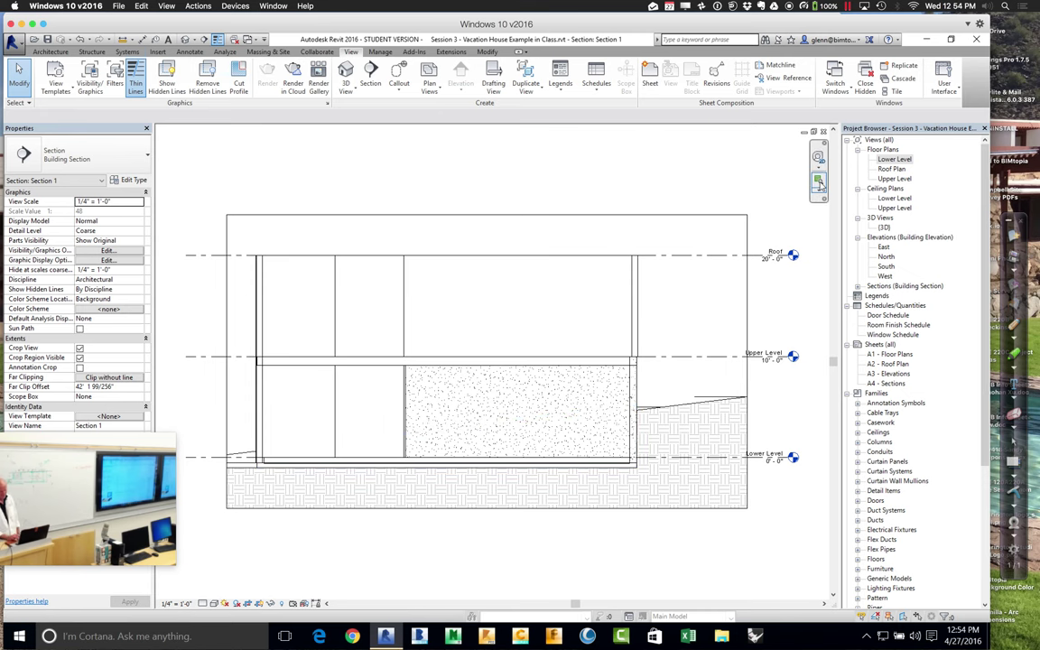
left_click_drag(588, 323, 671, 410)
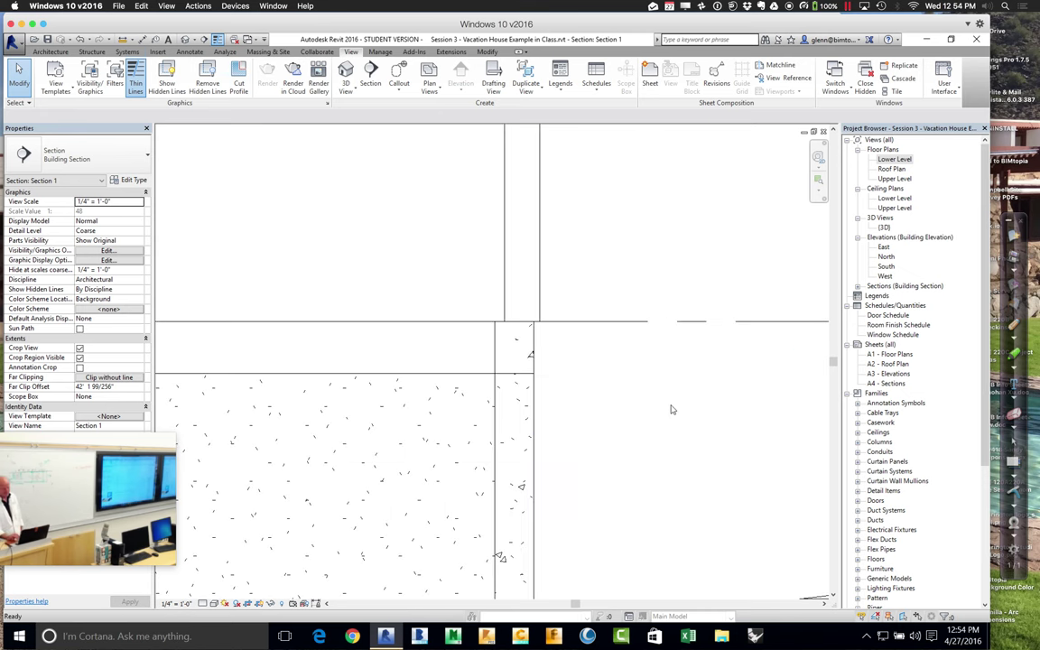
key("z")
key("o")
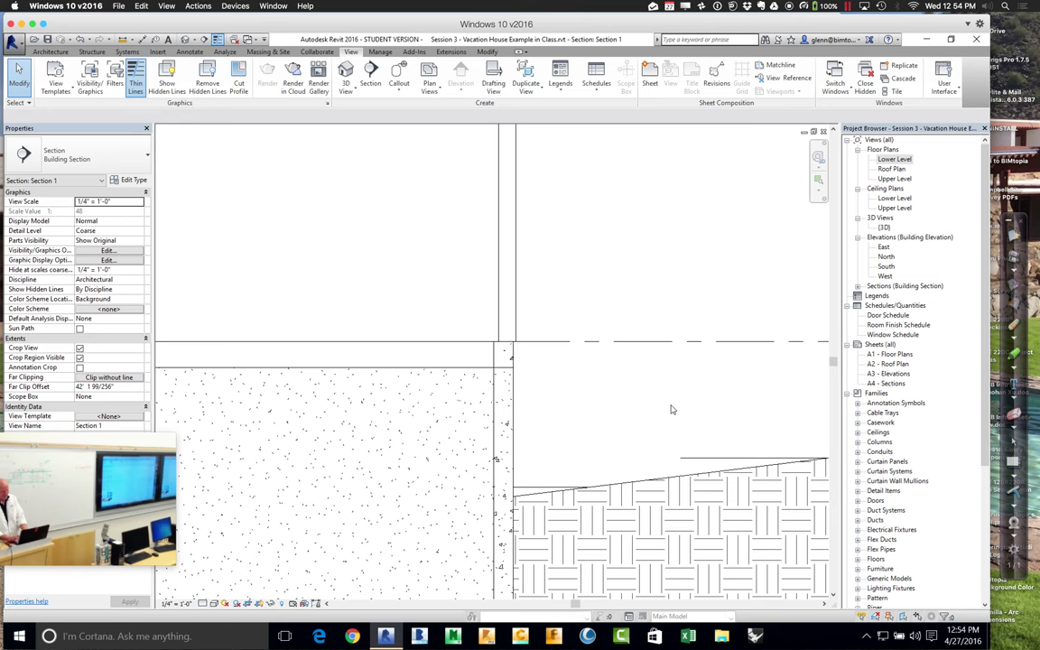
left_click(202, 603)
left_click(210, 592)
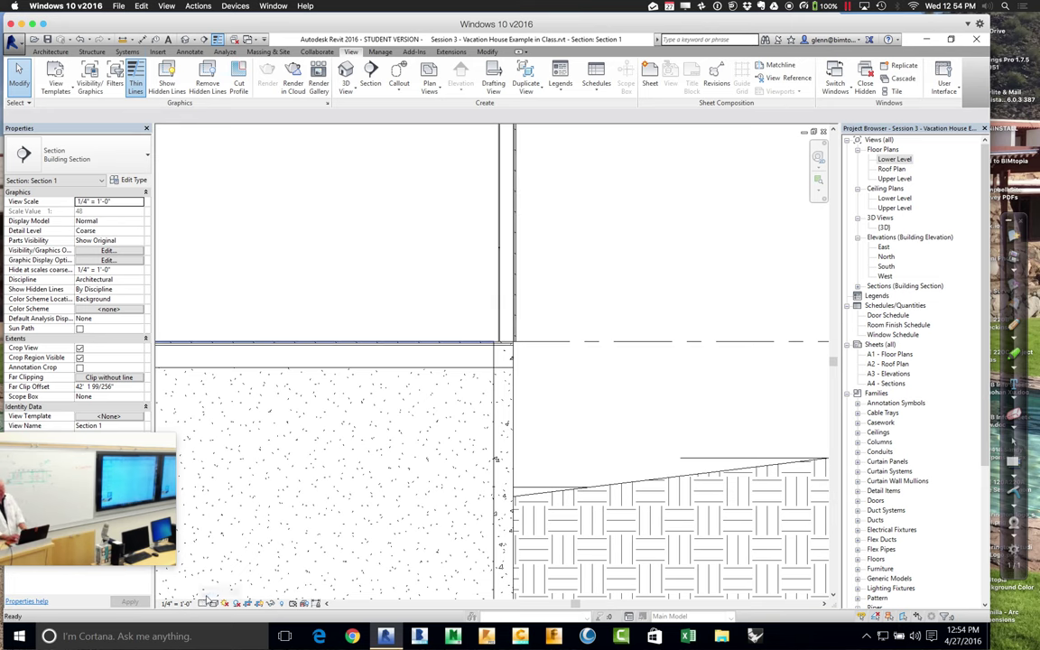
- Switch the section to a shaded, coloured visual style and inspect the junction of the upper siding wall, floor and concrete wall
left_click(818, 182)
left_click_drag(459, 316, 541, 397)
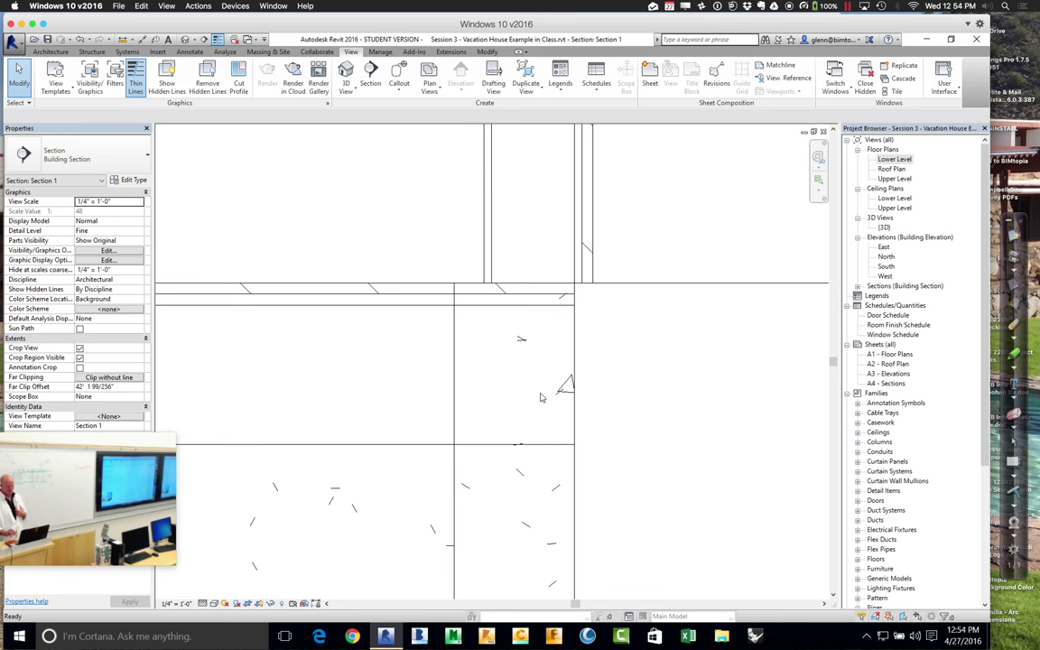
left_click(213, 603)
left_click(225, 505)
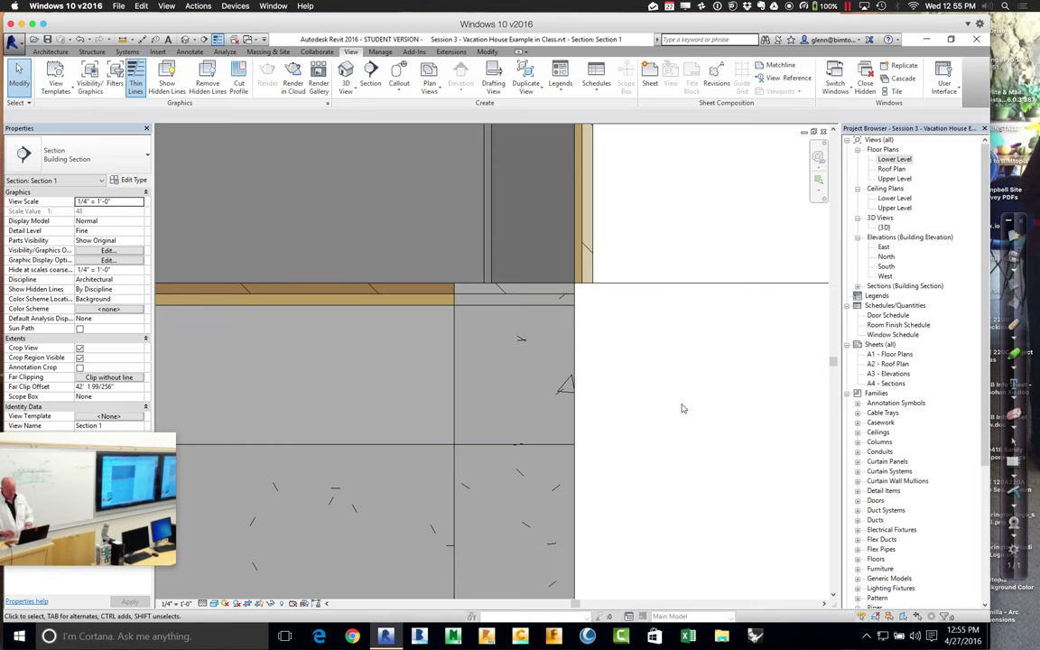
scroll(683, 408, "down", 2)
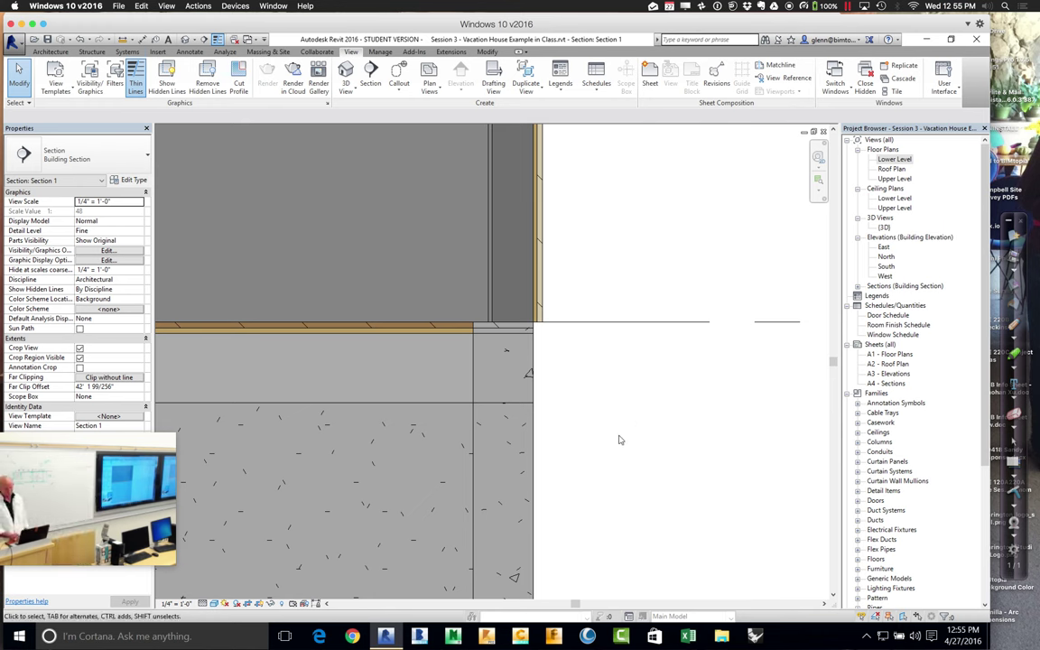
left_click(478, 444)
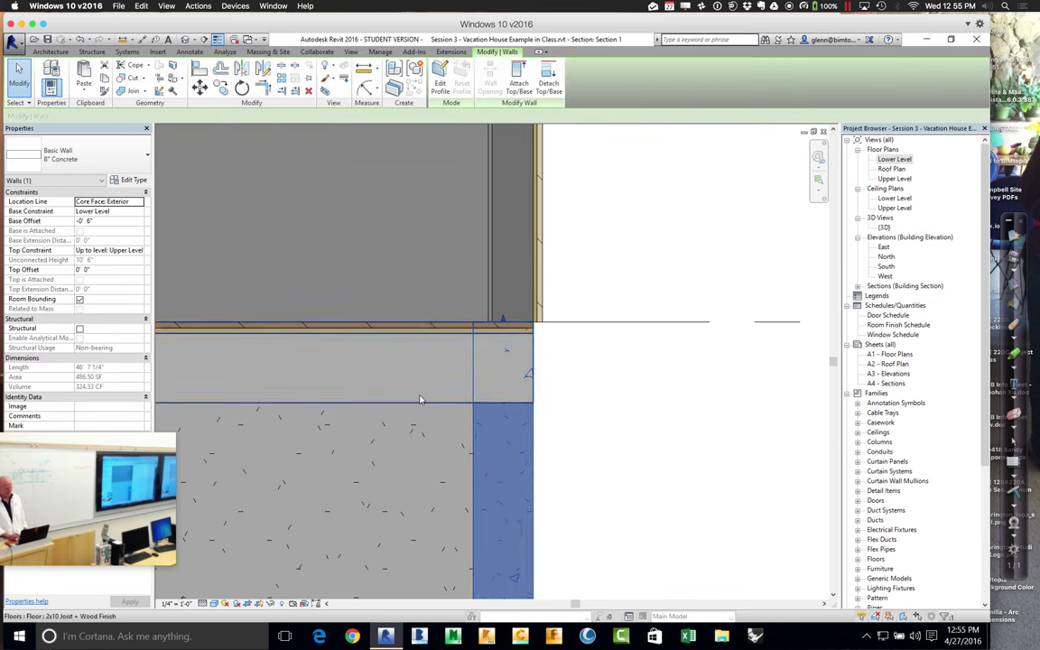
- On the Upper Level plan, edit the 2x10 Joist + Wood Finish floor's boundary and sketch a circular opening with a radius of about 2'-1"
double_click(894, 179)
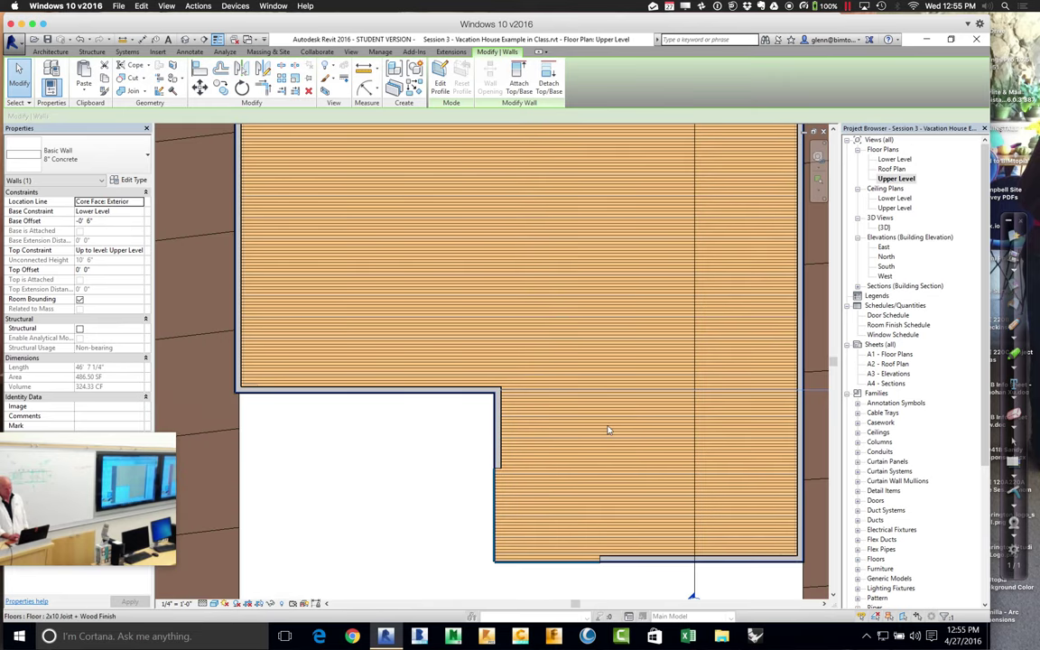
left_click(609, 429)
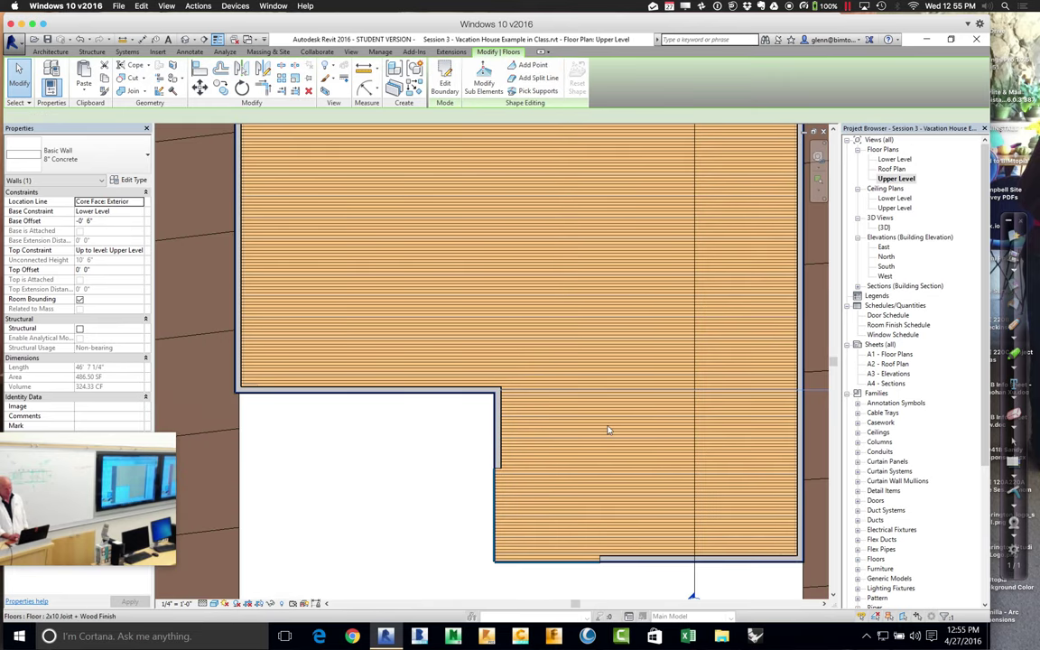
left_click(447, 84)
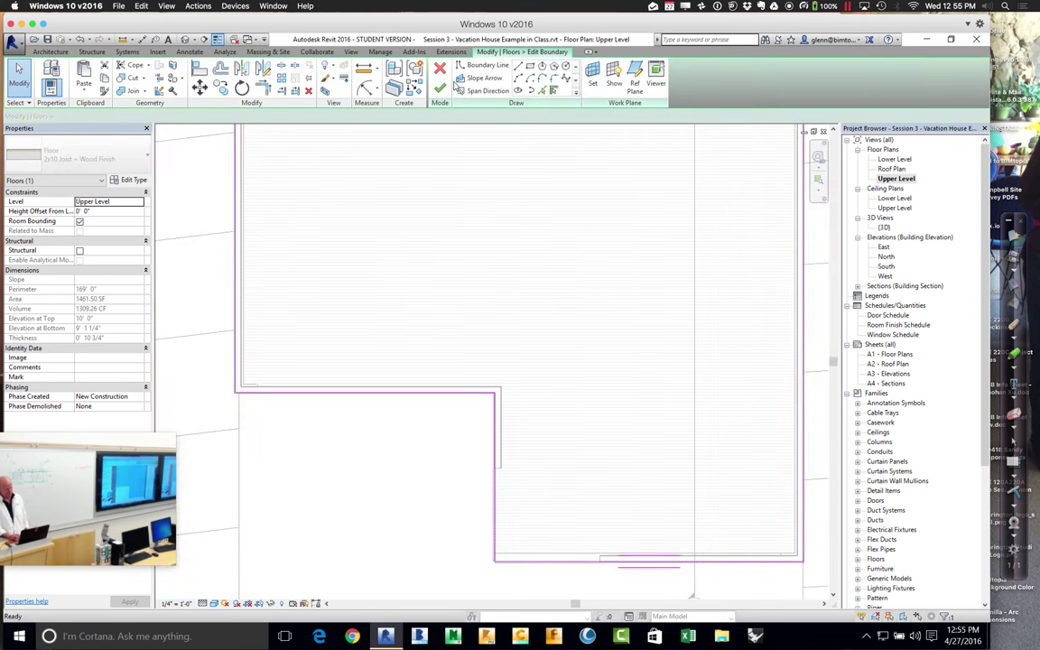
left_click(565, 68)
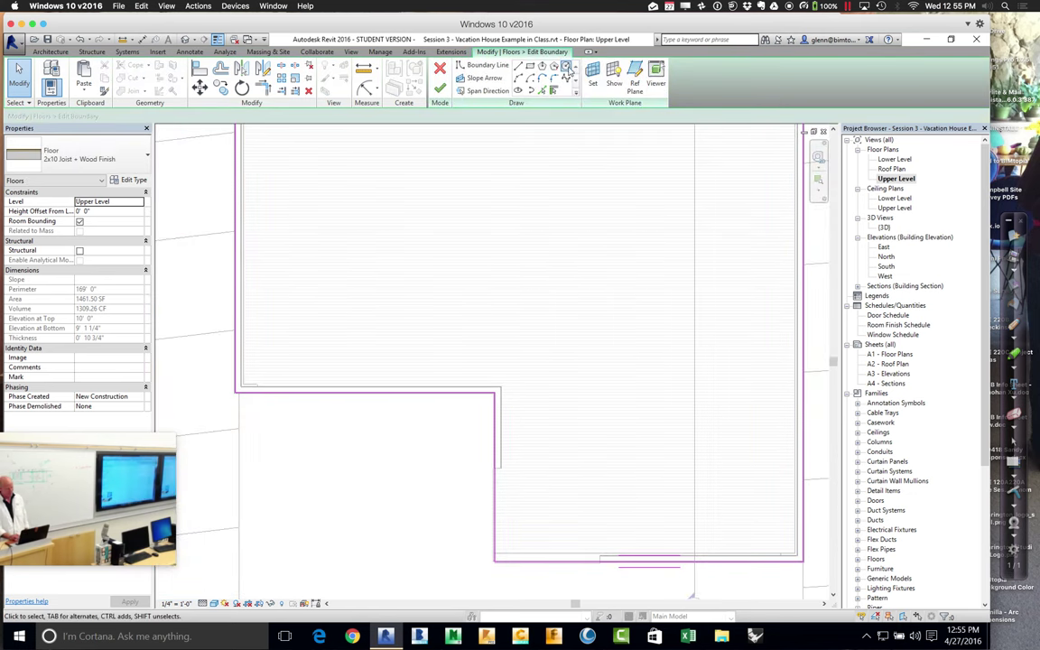
left_click(385, 260)
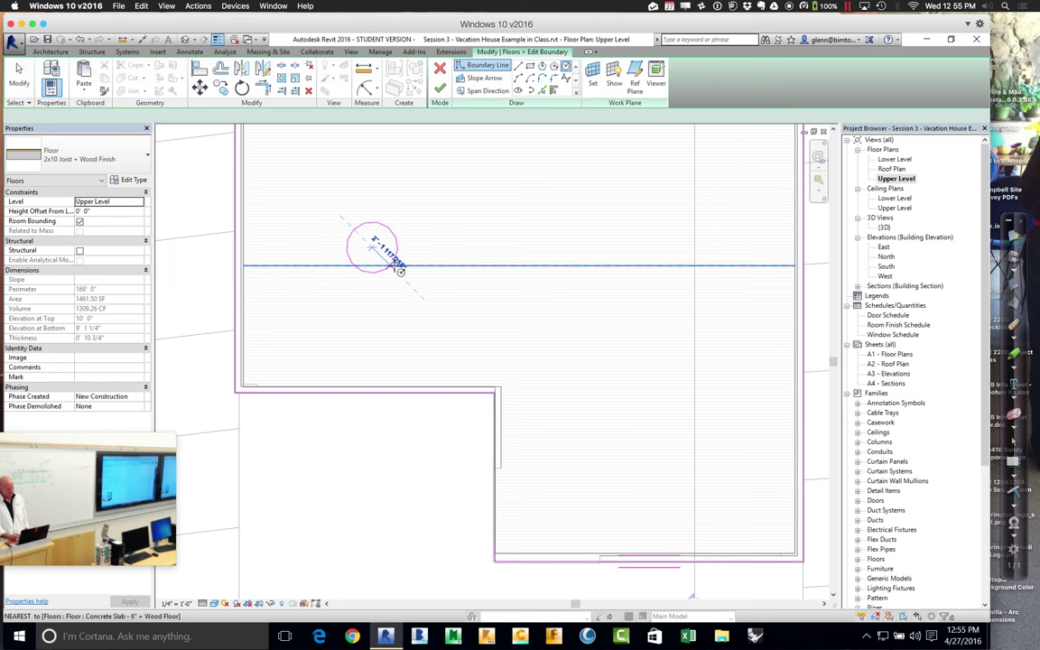
- Finish the floor boundary, attach the walls below to the floor's bottom, and check the junction in the section
left_click(440, 89)
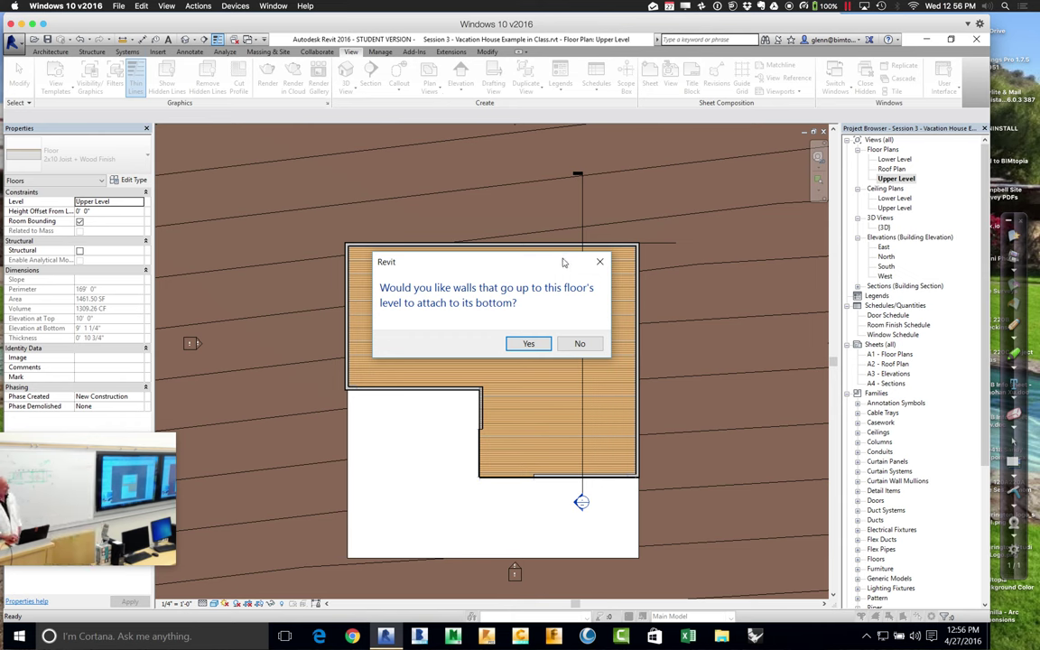
left_click(529, 345)
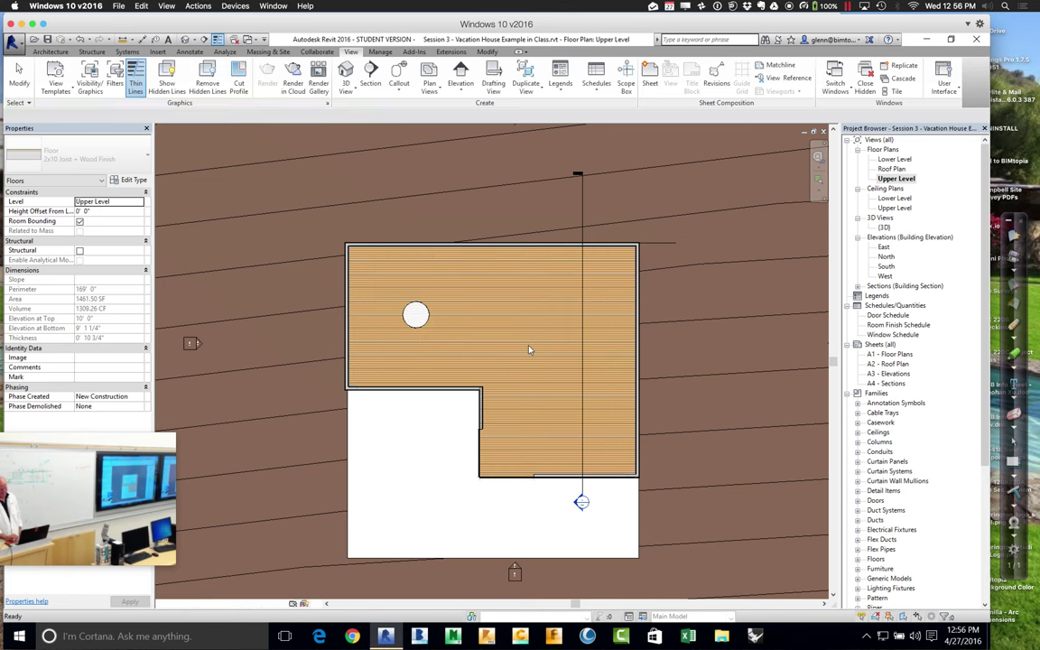
scroll(508, 367, "up", 3)
left_click(434, 541)
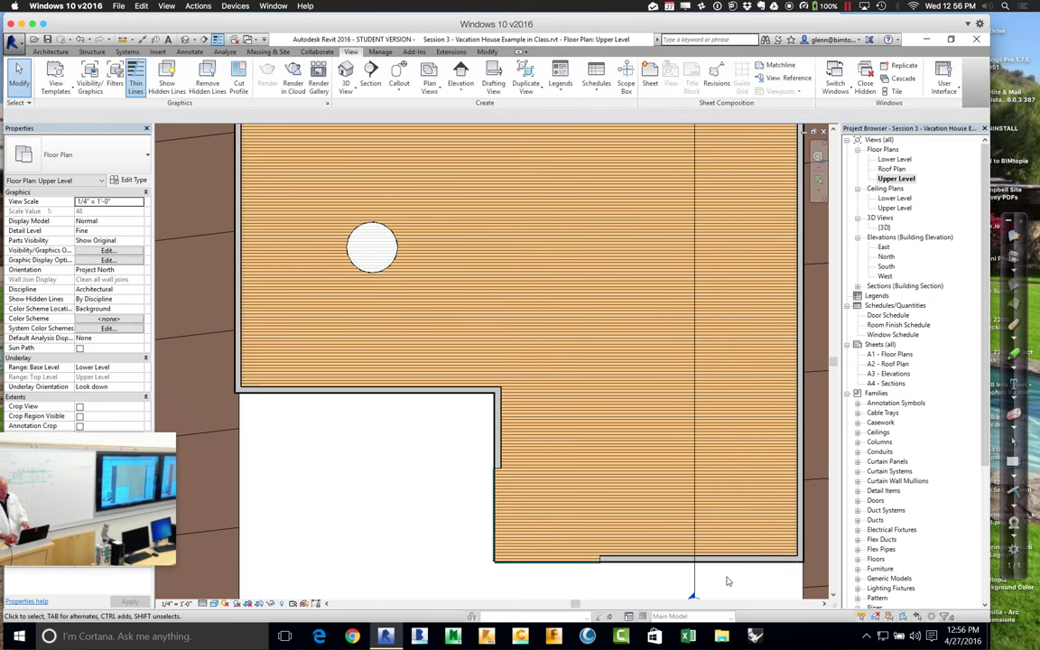
scroll(727, 581, "down", 3)
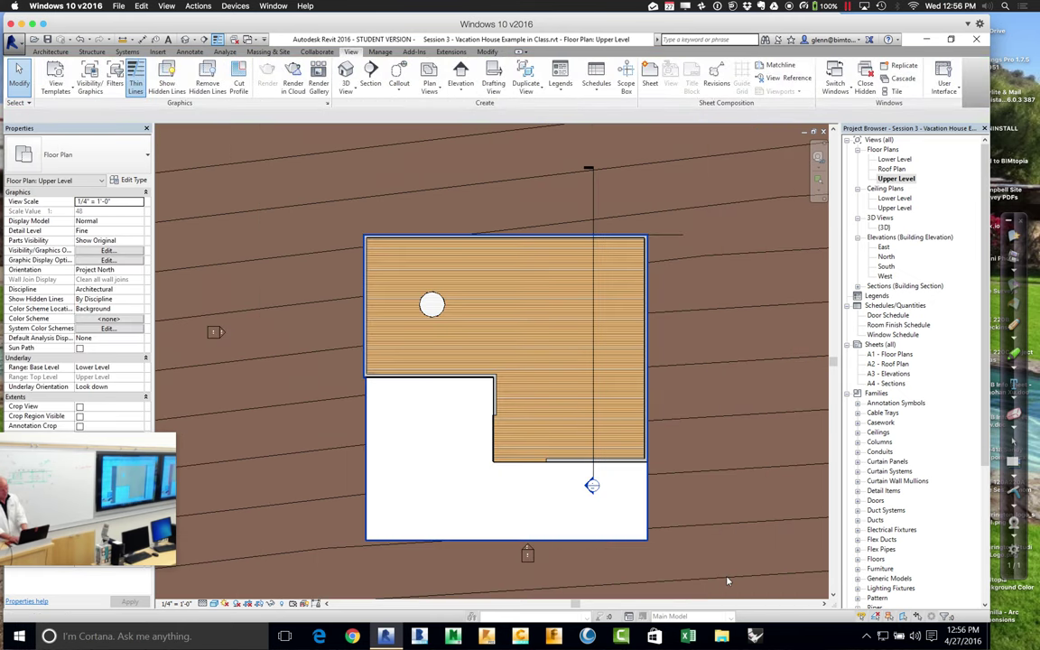
double_click(592, 486)
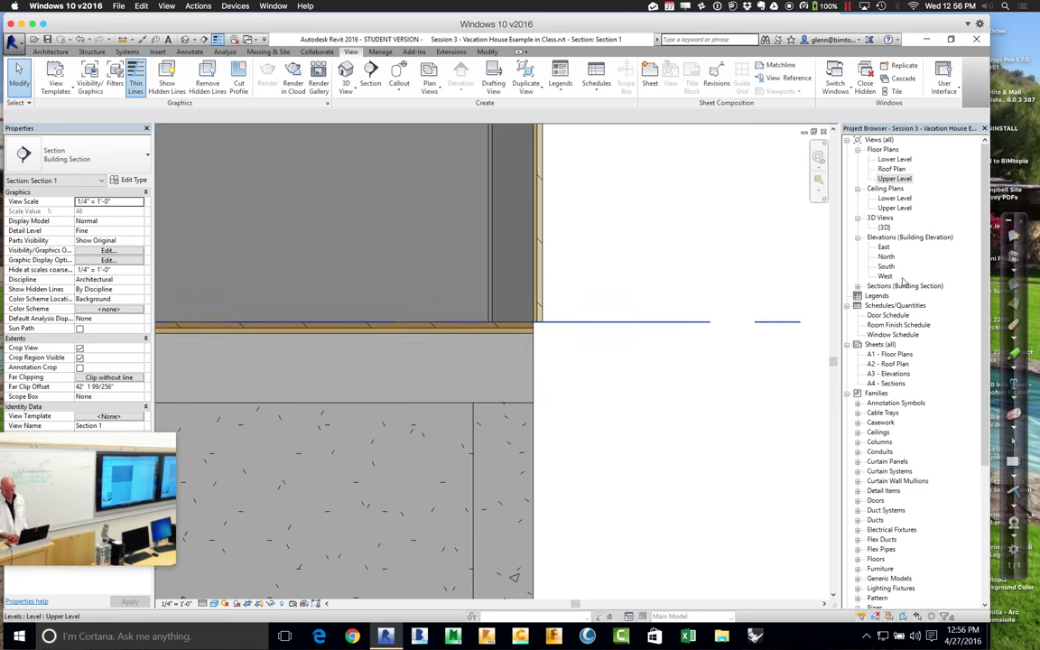
- In the 3D view, set the base offset of the east Upper Level wood-siding wall to -0' 10 3/4" so it covers the floor edge
double_click(884, 228)
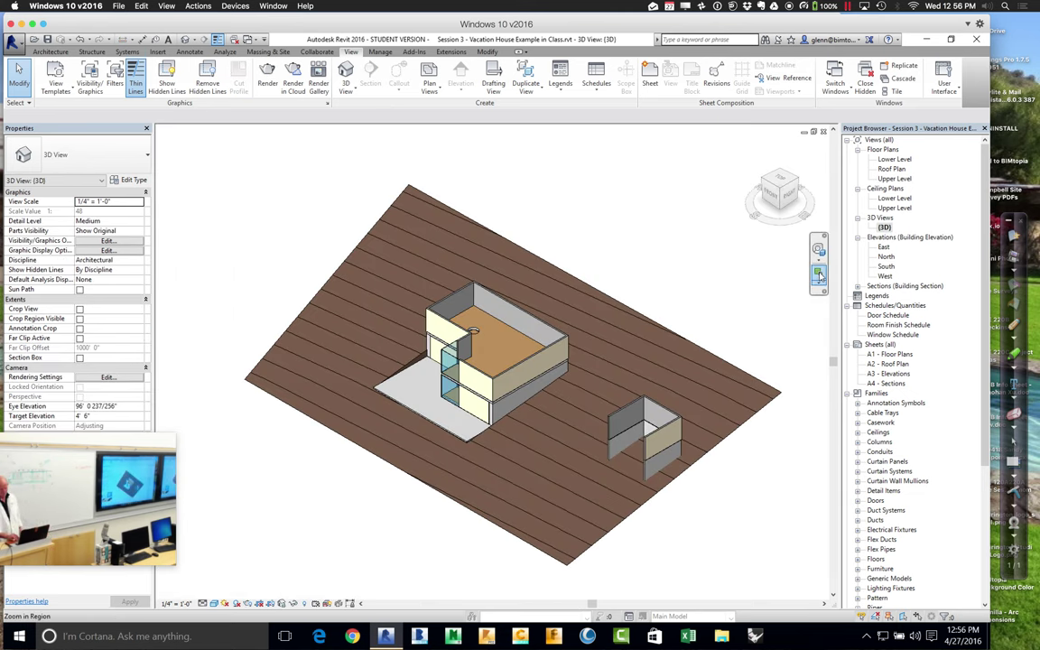
left_click(819, 274)
left_click_drag(460, 357, 522, 420)
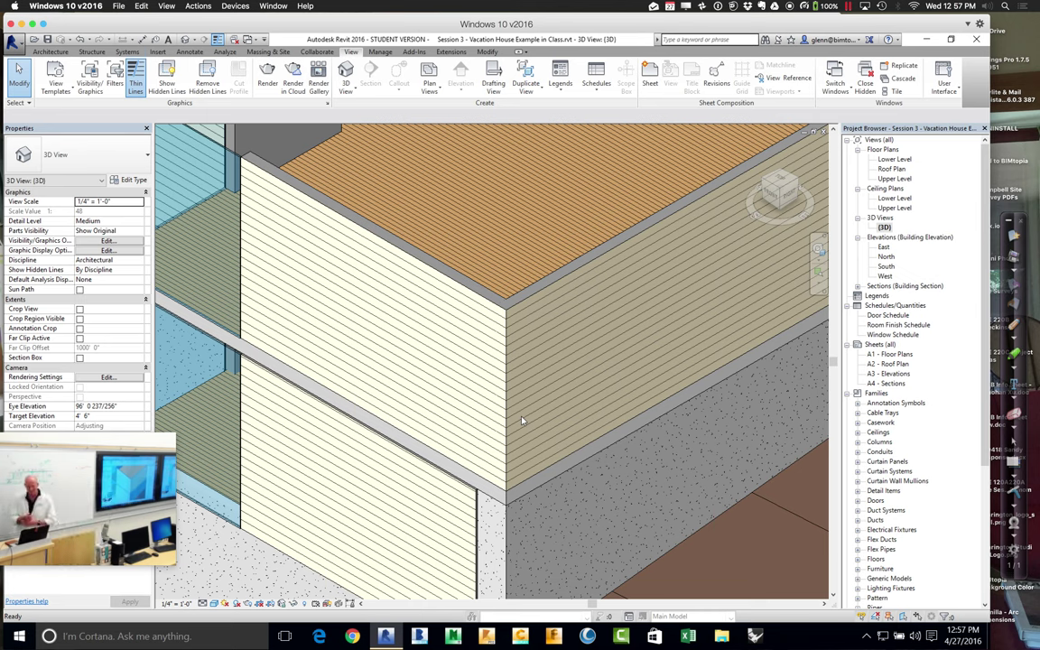
left_click(630, 441)
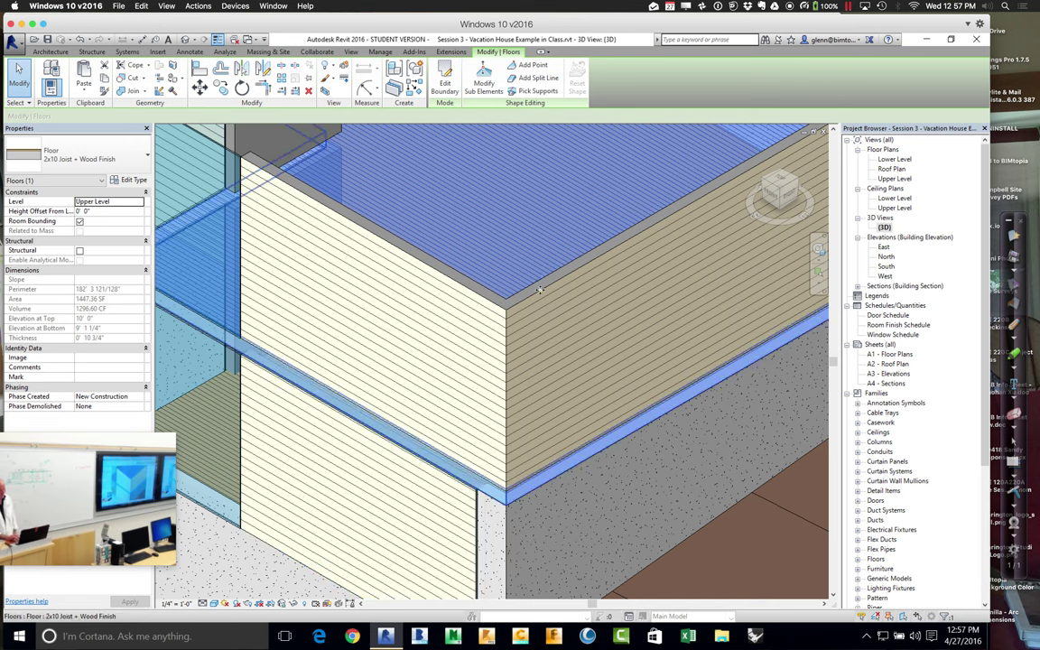
left_click(540, 351)
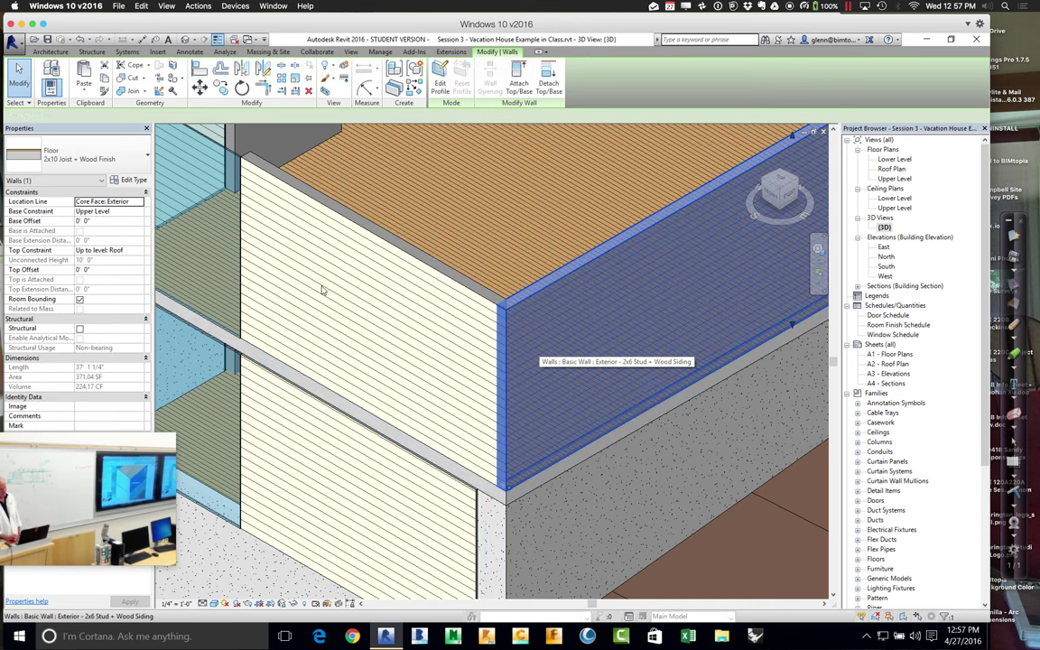
left_click(116, 221)
type("-0")
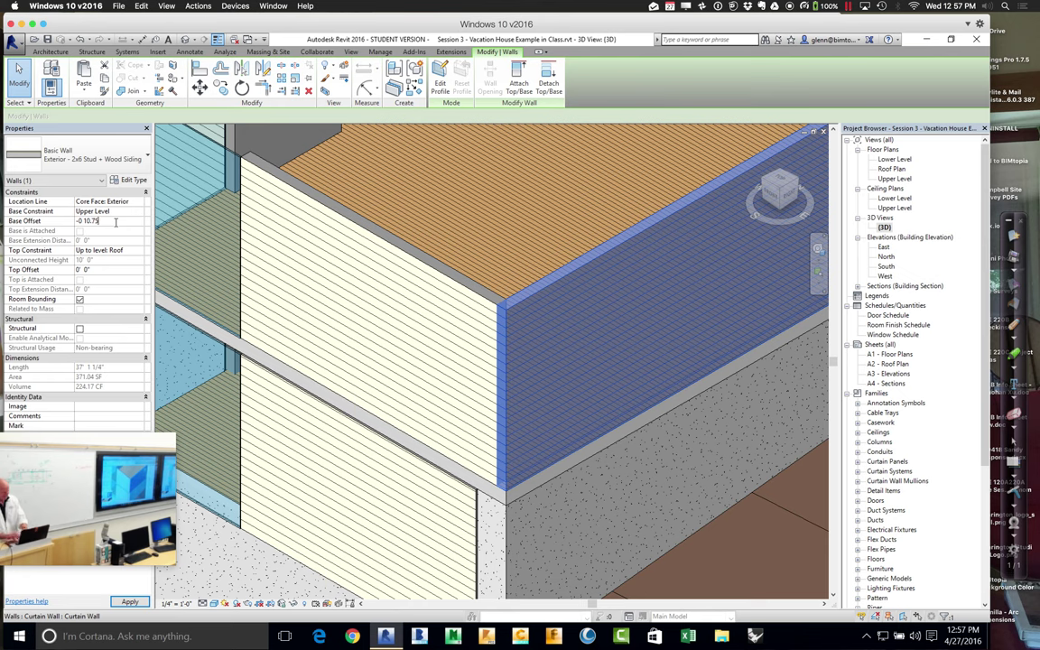
key("Return")
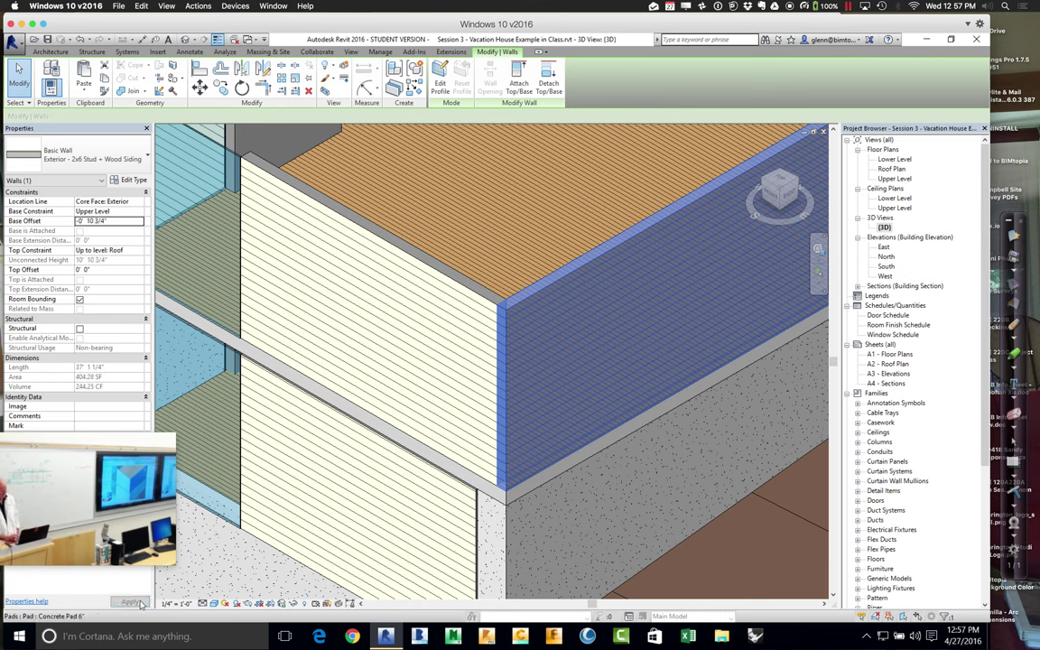
left_click(143, 602)
left_click(545, 534)
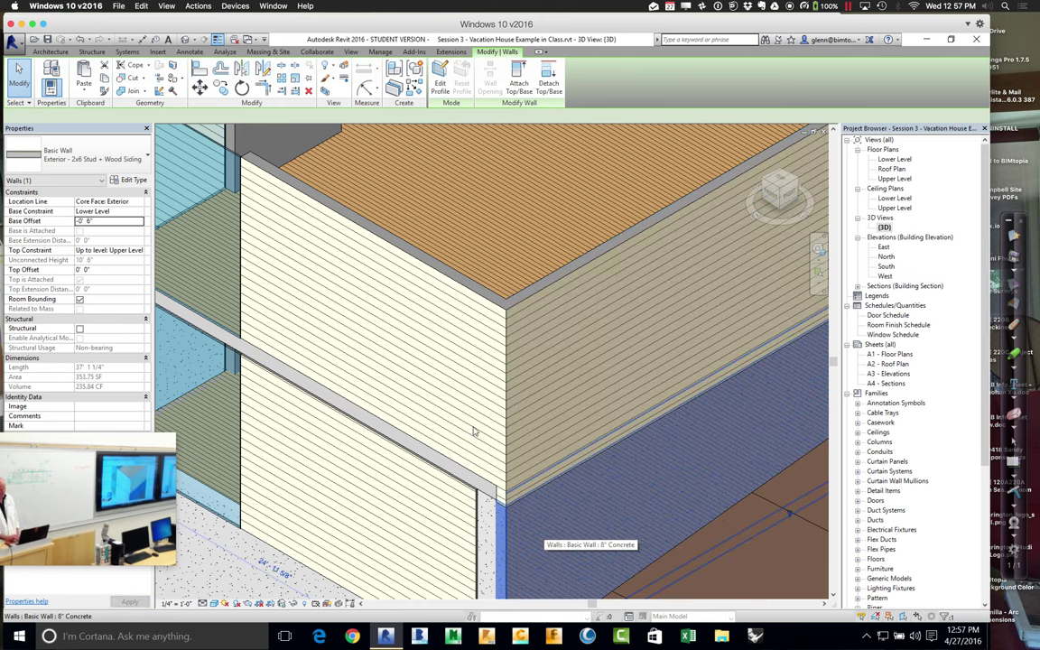
- Examine the base offsets of the Upper Level wood-siding walls around the house in the 3D view
left_click(426, 292)
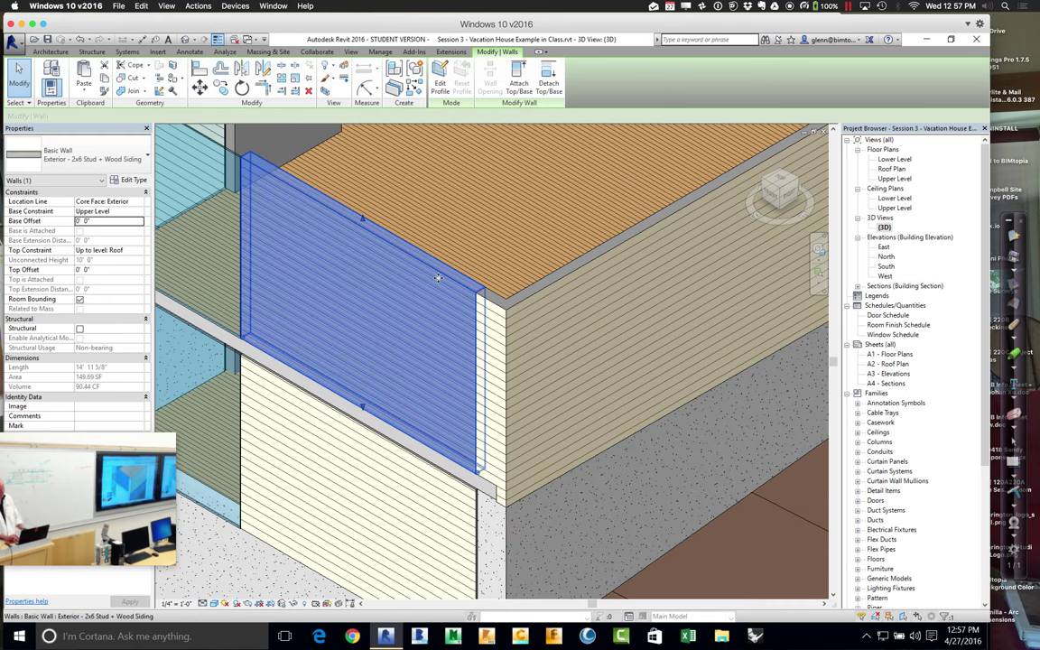
key("Tab")
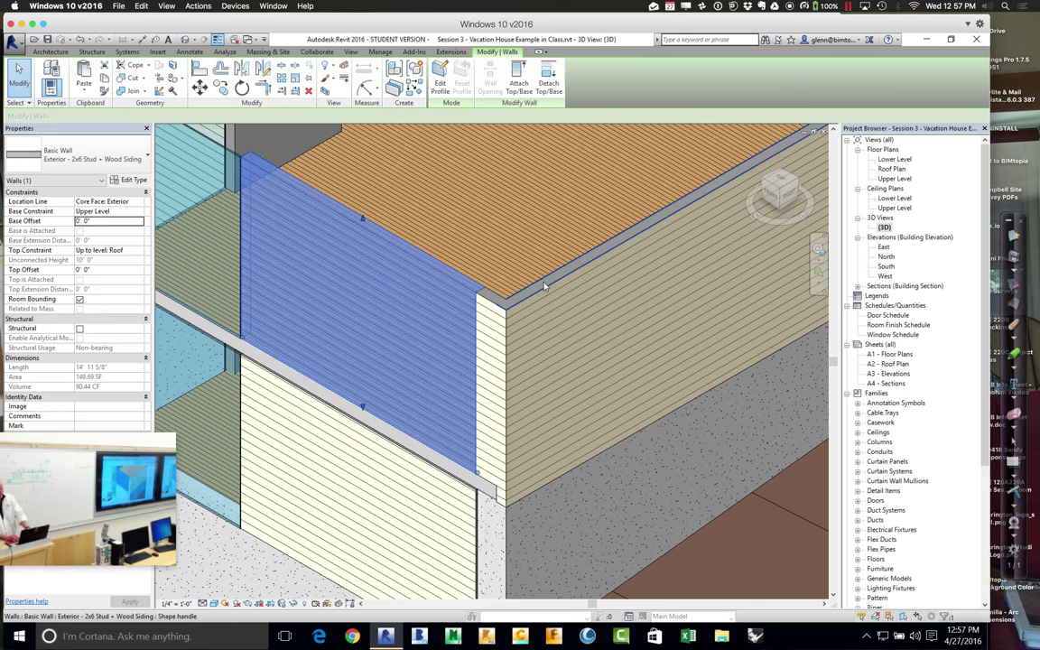
scroll(545, 287, "down", 5)
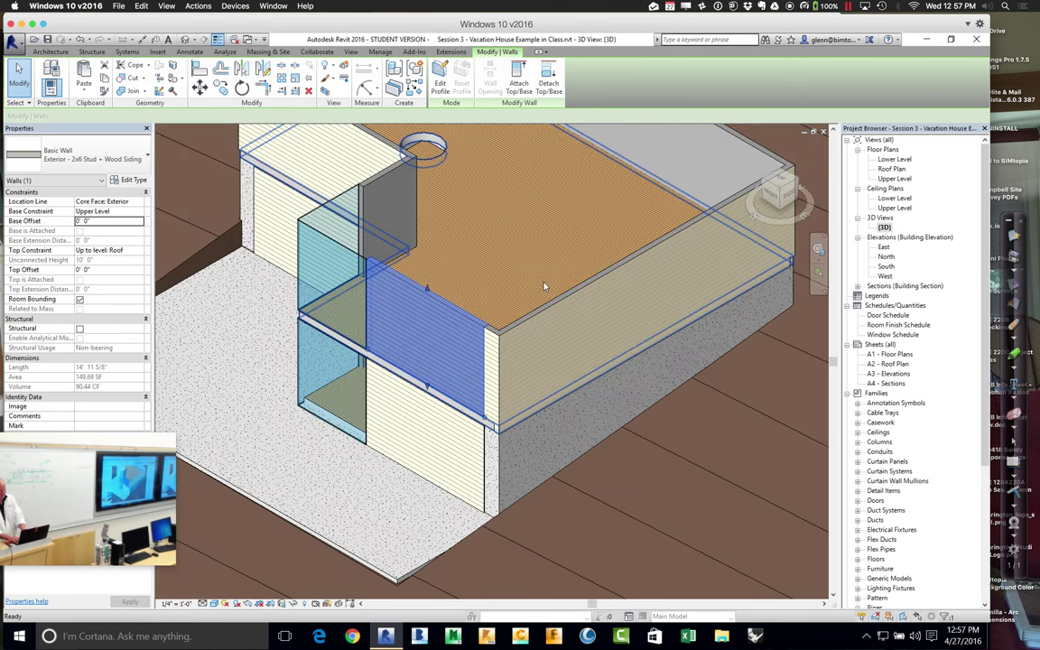
key("Escape")
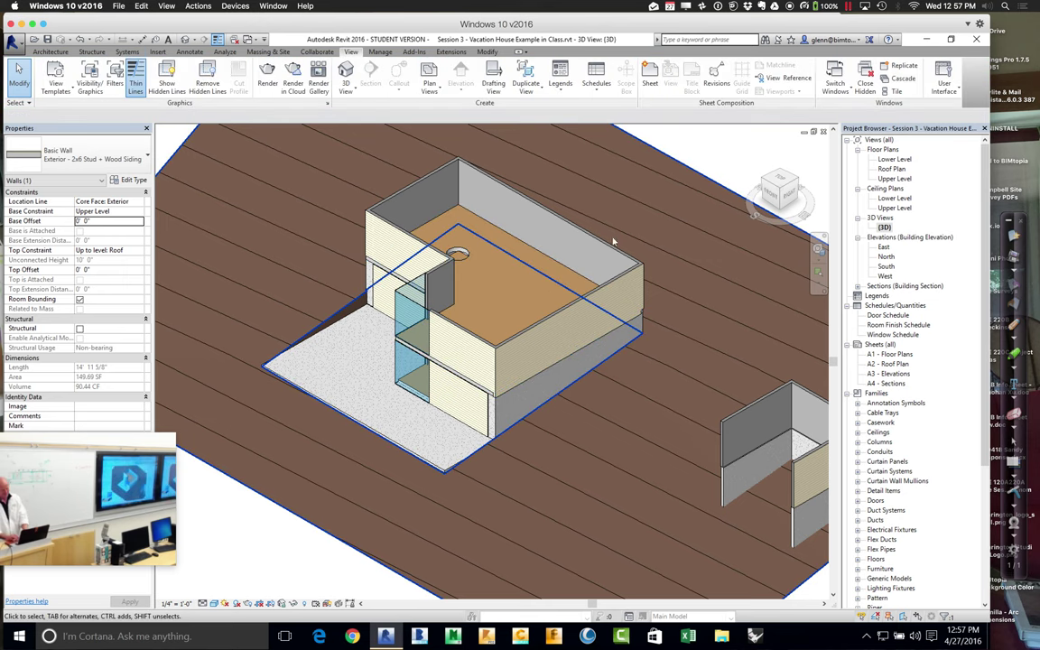
left_click(544, 328)
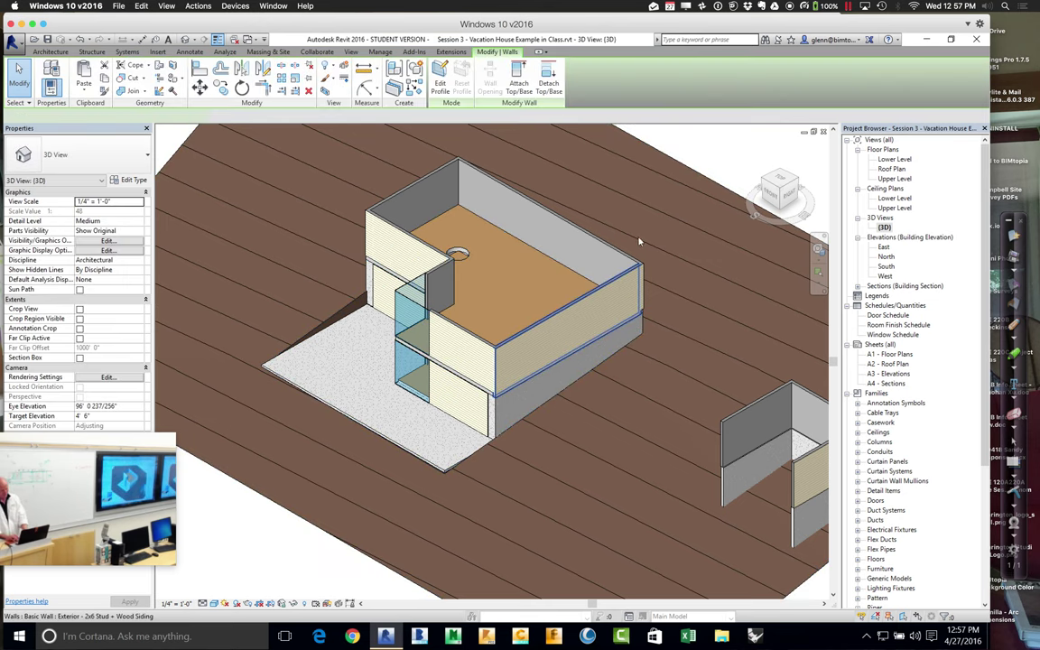
left_click(591, 244)
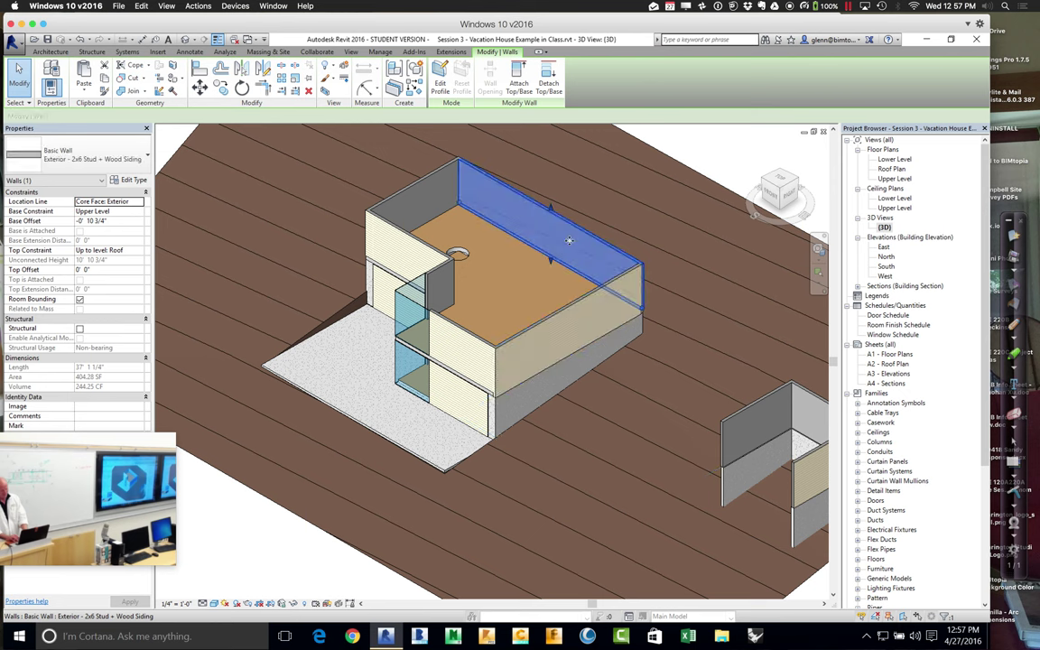
left_click(382, 229)
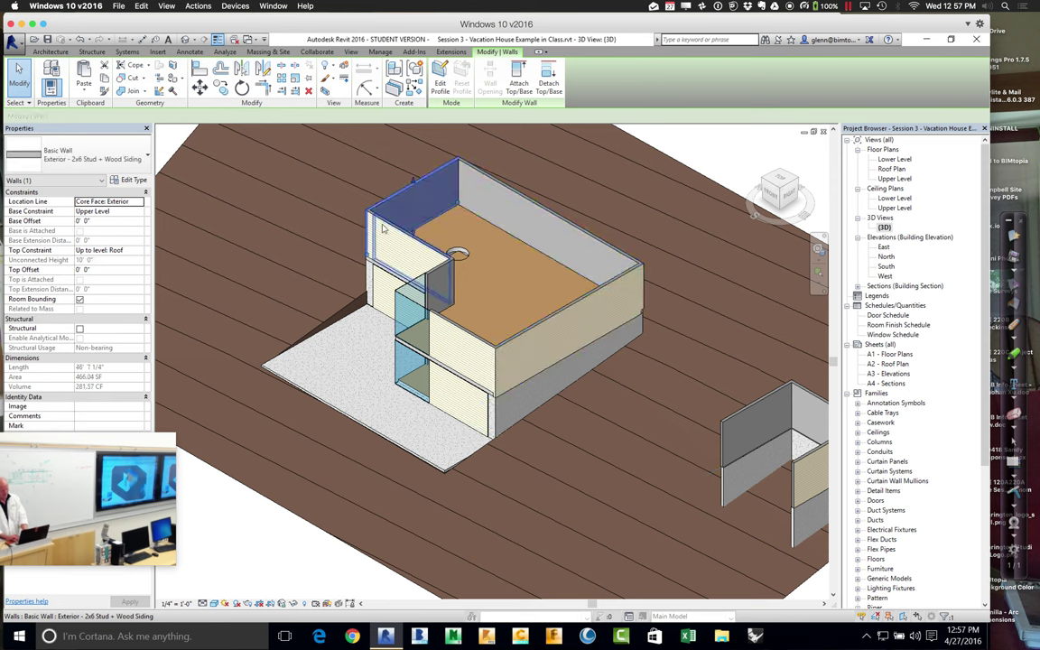
left_click(419, 249)
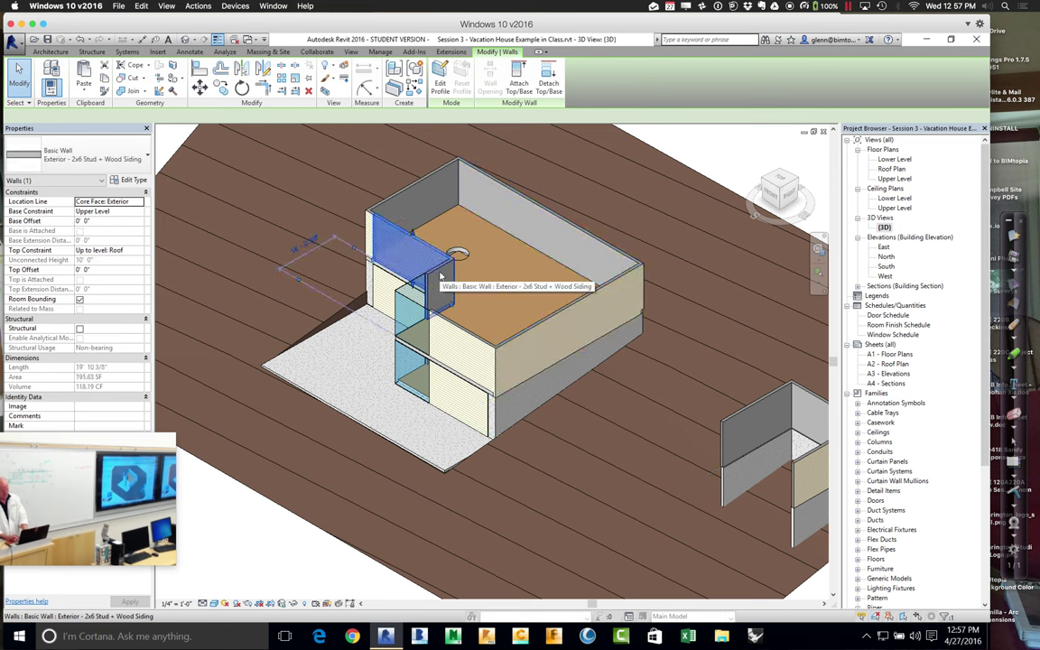
left_click(498, 384)
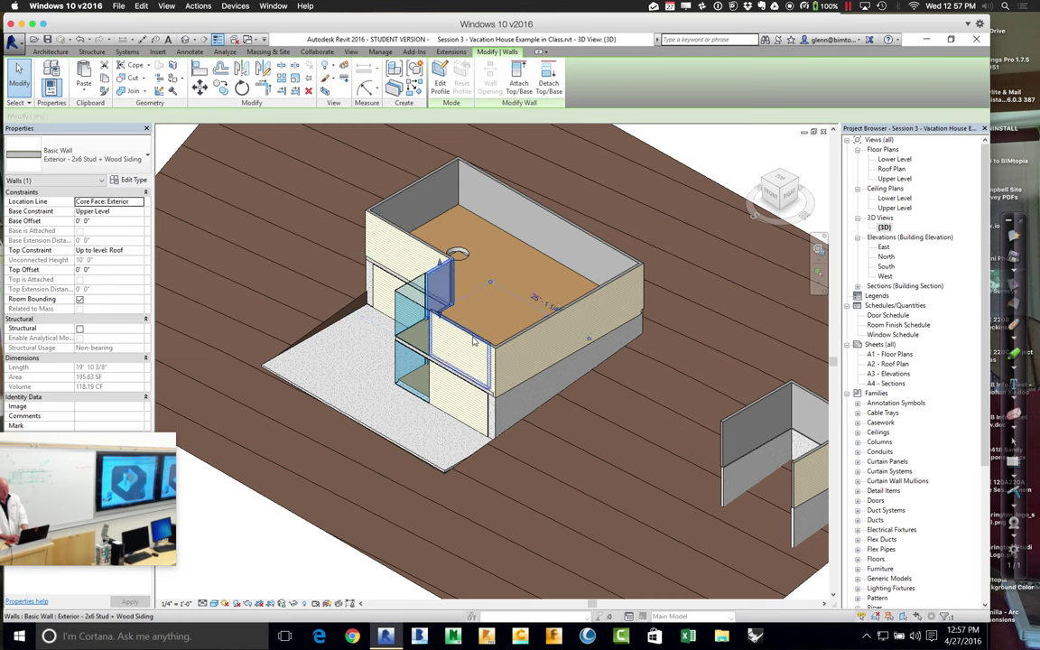
- Set the base offset of the long south Upper Level wood-siding wall, beside the glazed corner, to -0' 10 3/4"
left_click(431, 310)
left_click(122, 221)
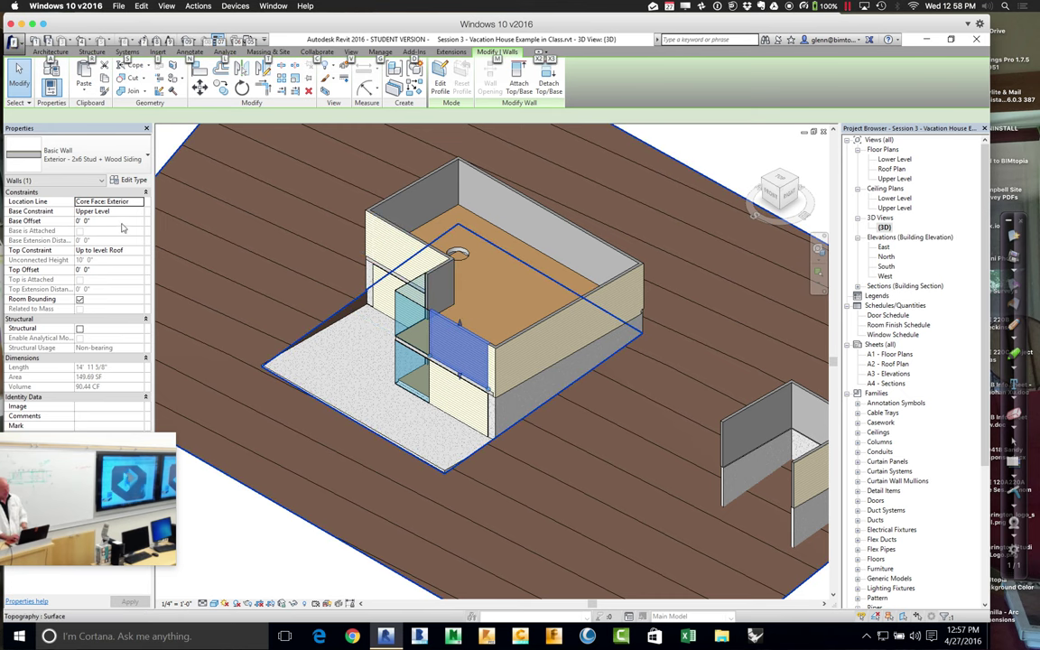
type("-")
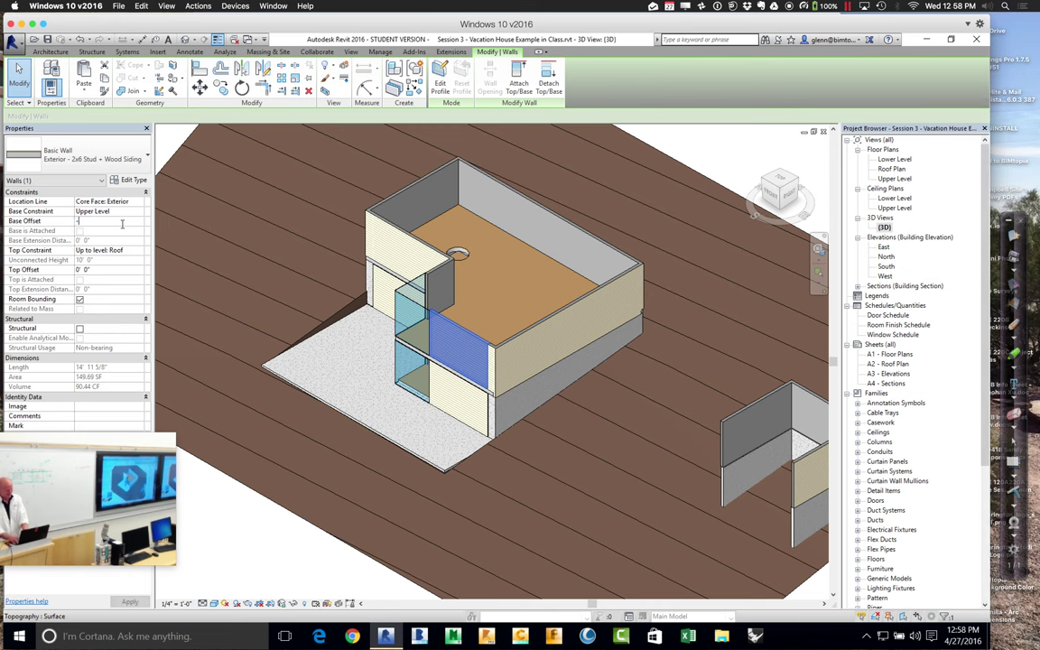
type("0 10.75")
key("Tab")
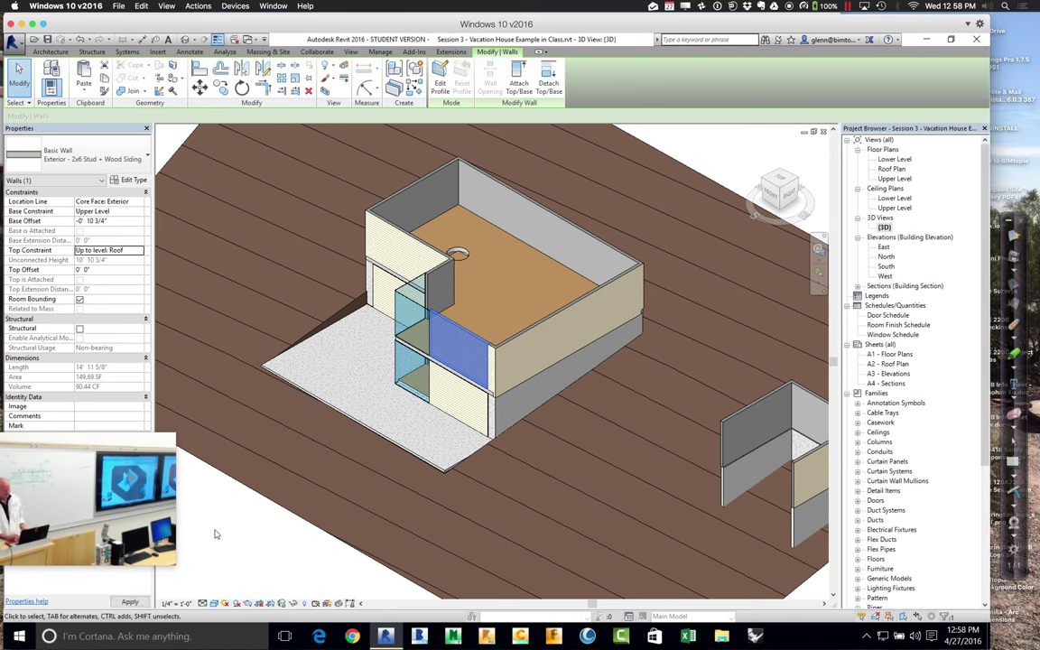
left_click(227, 551)
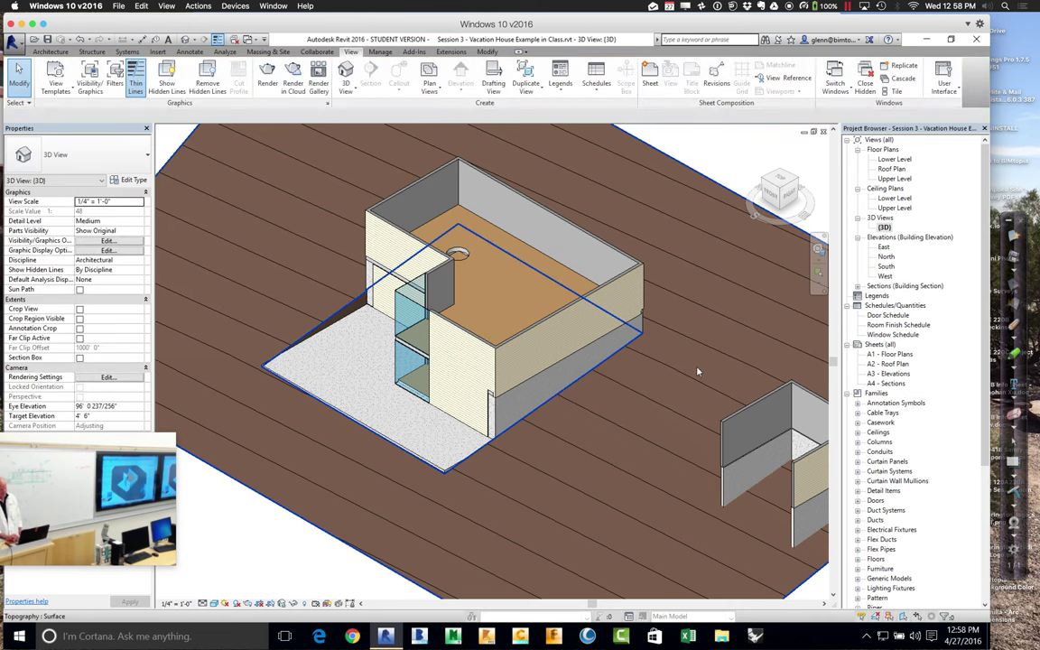
- Set the base offset of the short Upper Level wood-siding wall segment at the southeast corner to -0' 10 3/4"
left_click(818, 249)
left_click_drag(460, 308, 497, 400)
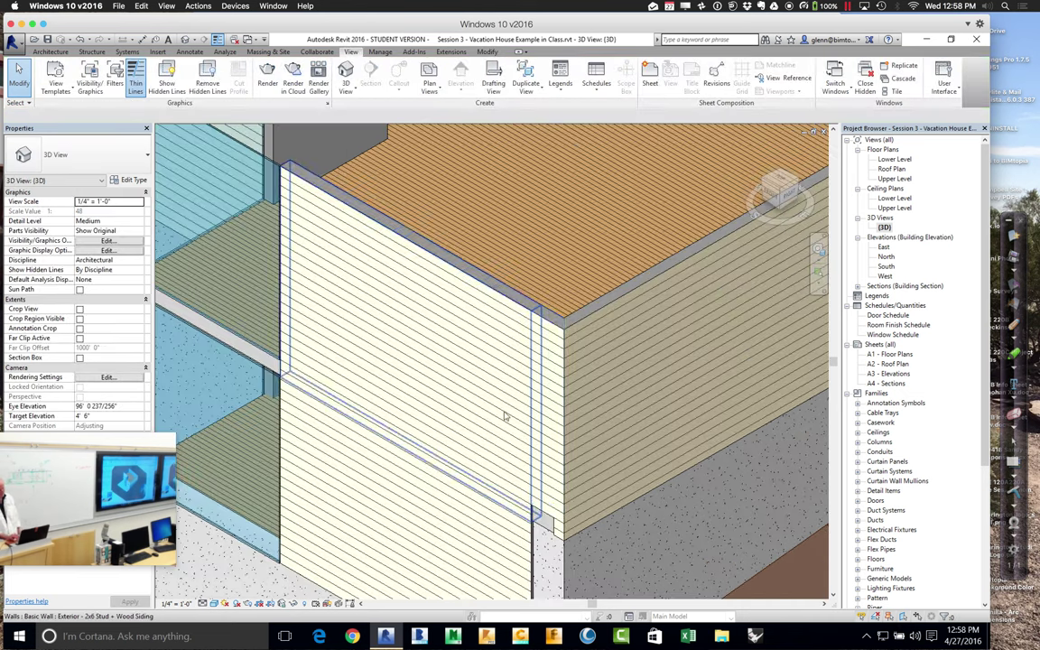
left_click(549, 320)
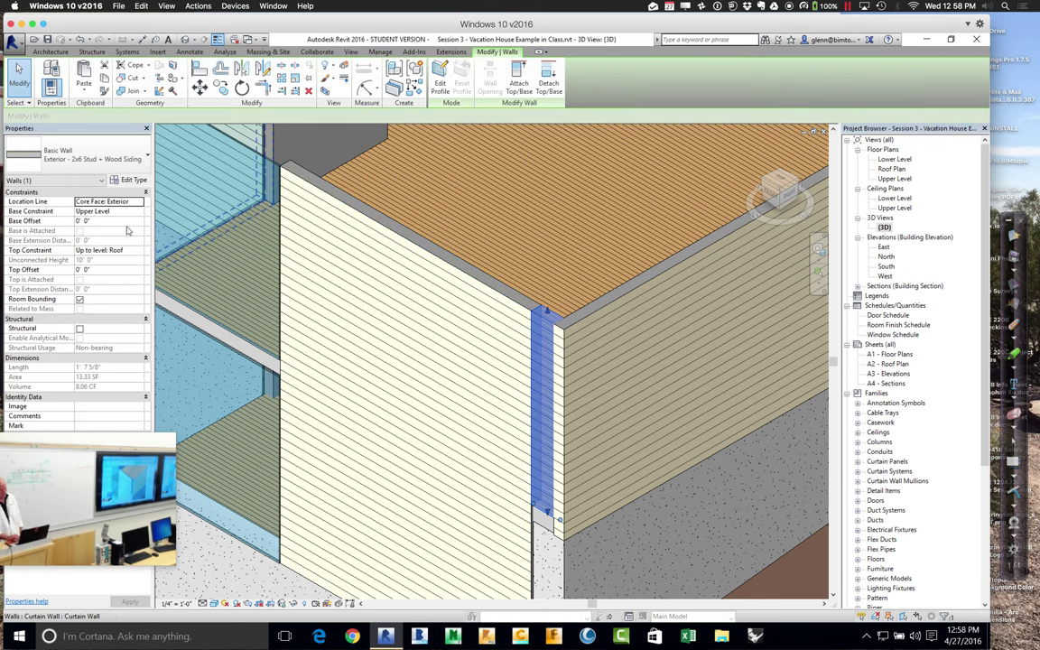
left_click(108, 221)
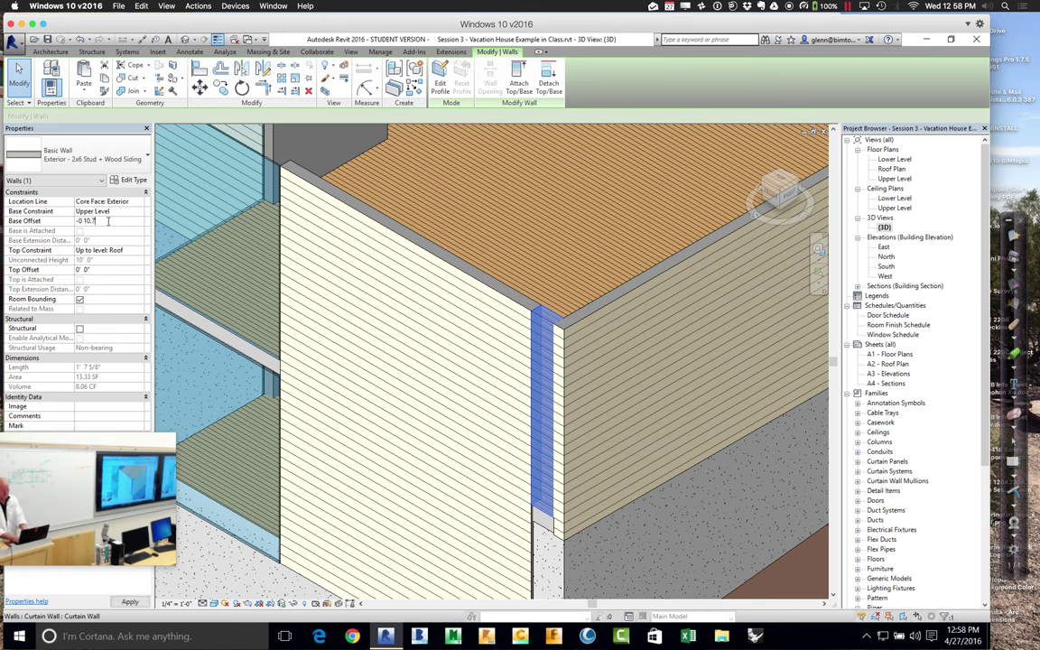
key("Return")
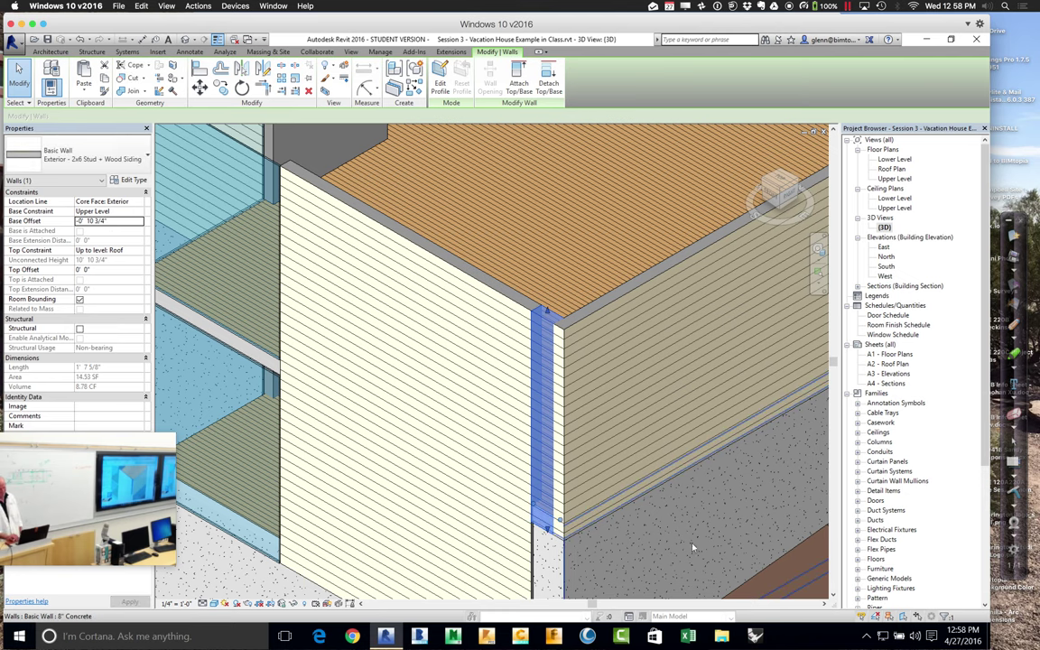
key("z")
key("o")
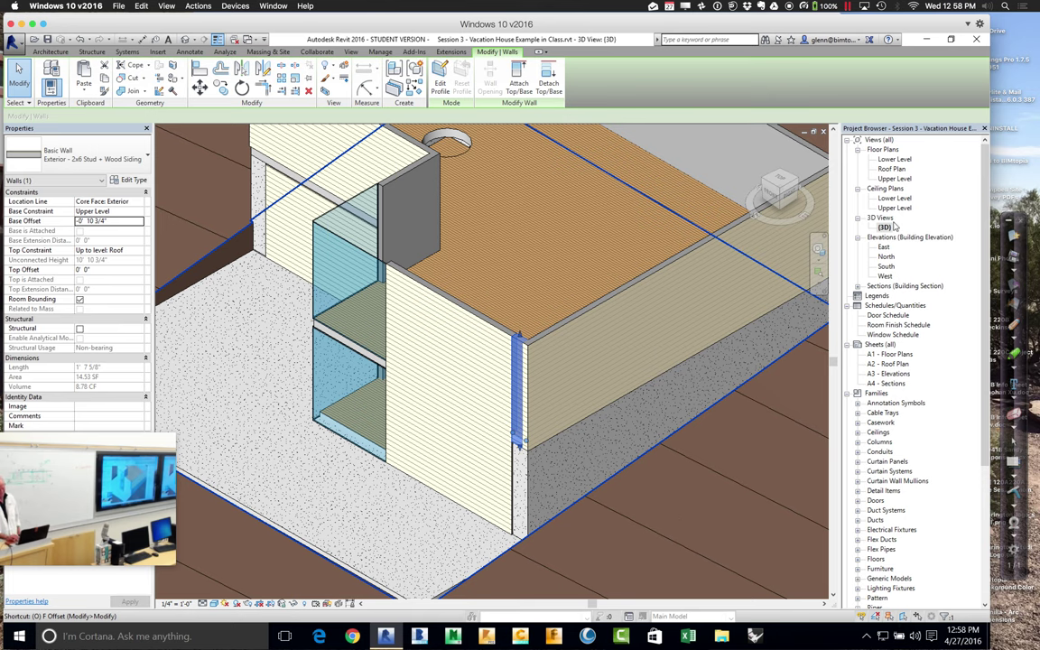
- Open Section 1 from the Lower Level plan and set the north Upper Level wood-siding wall's base offset to -0' 10 3/4"
double_click(894, 160)
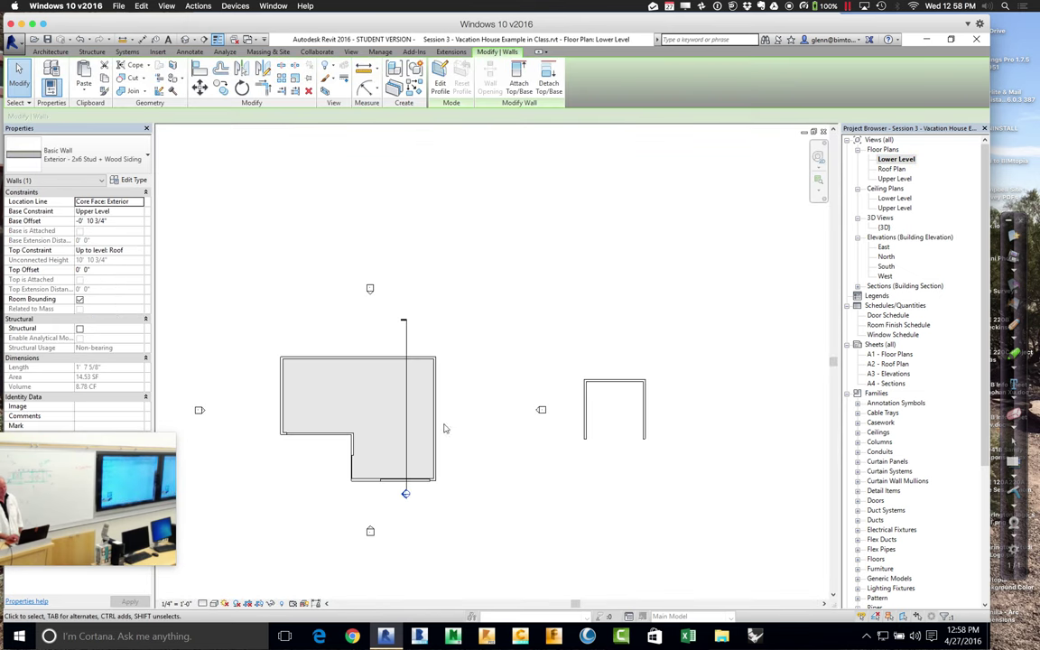
double_click(405, 493)
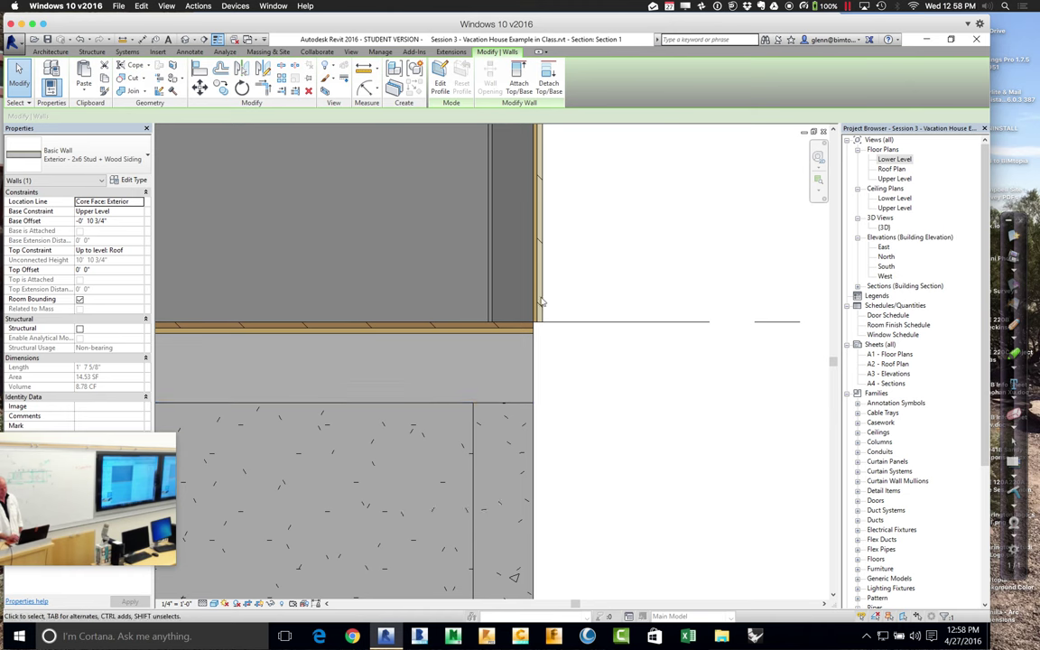
left_click(540, 302)
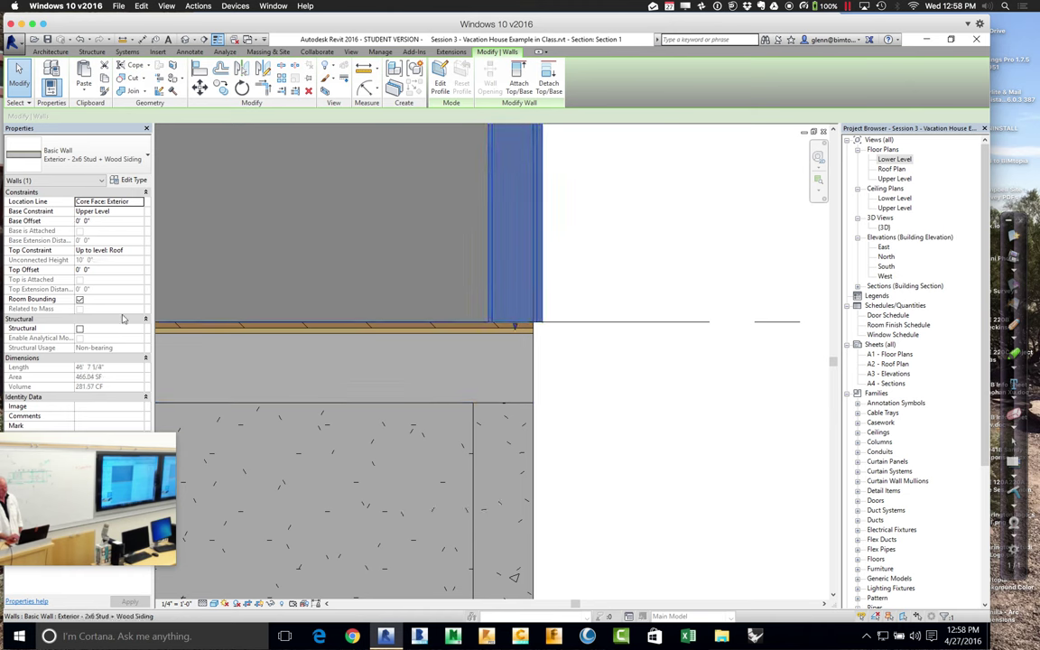
left_click(118, 221)
type("-0")
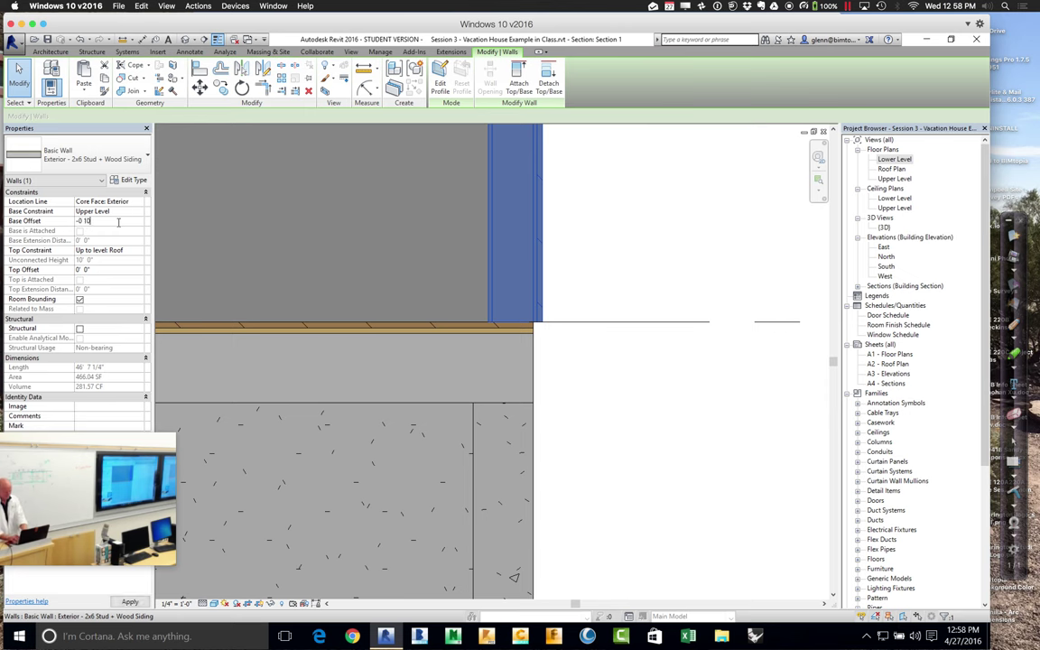
type(" 10.75")
key("Return")
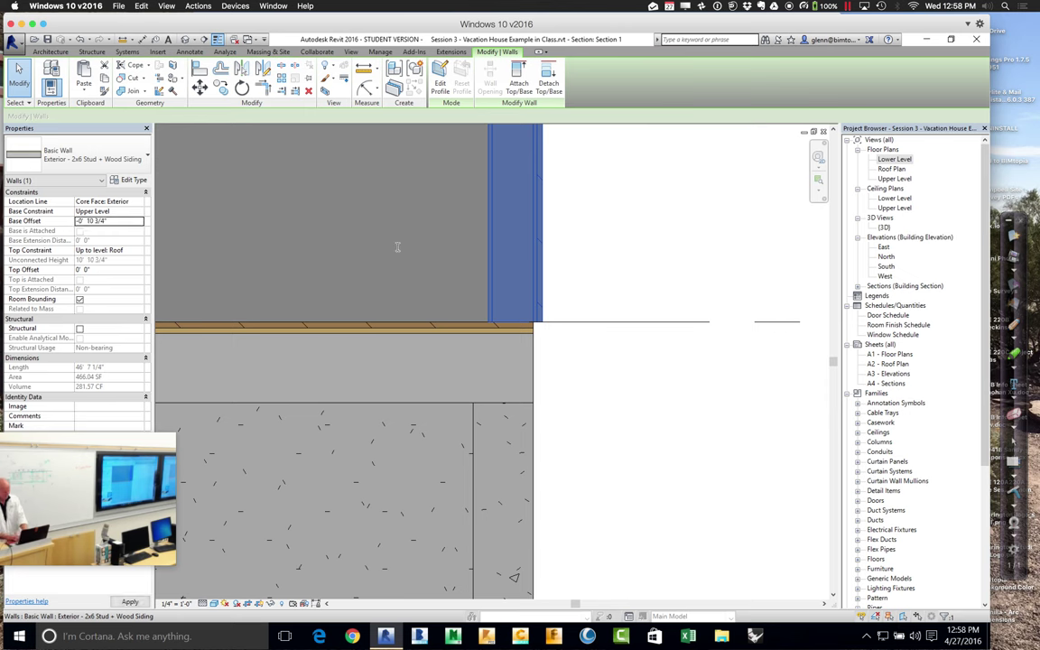
left_click(613, 248)
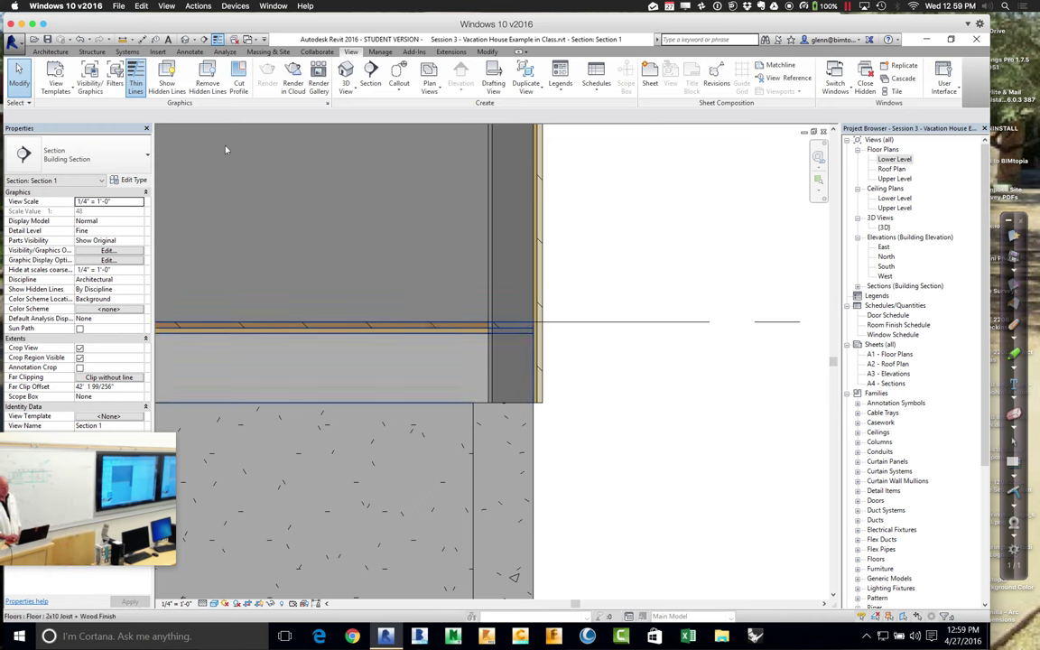
- Join the 2x10 Joist + Wood Finish floor with the north wood-siding wall in the section, and return to the 3D view
left_click(432, 345)
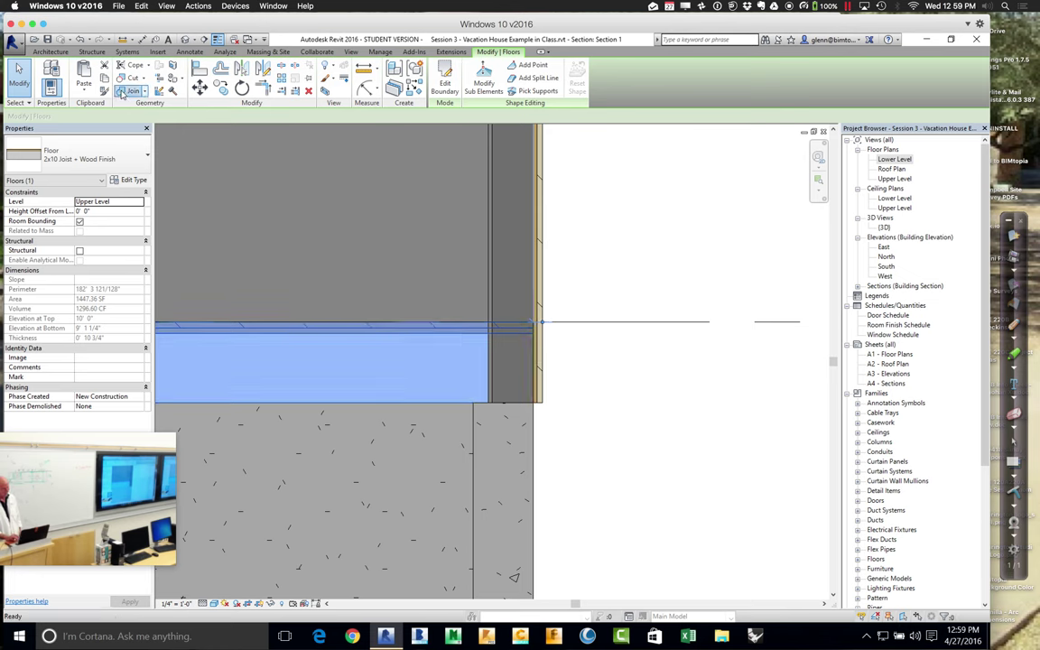
key("Escape")
key("j")
key("g")
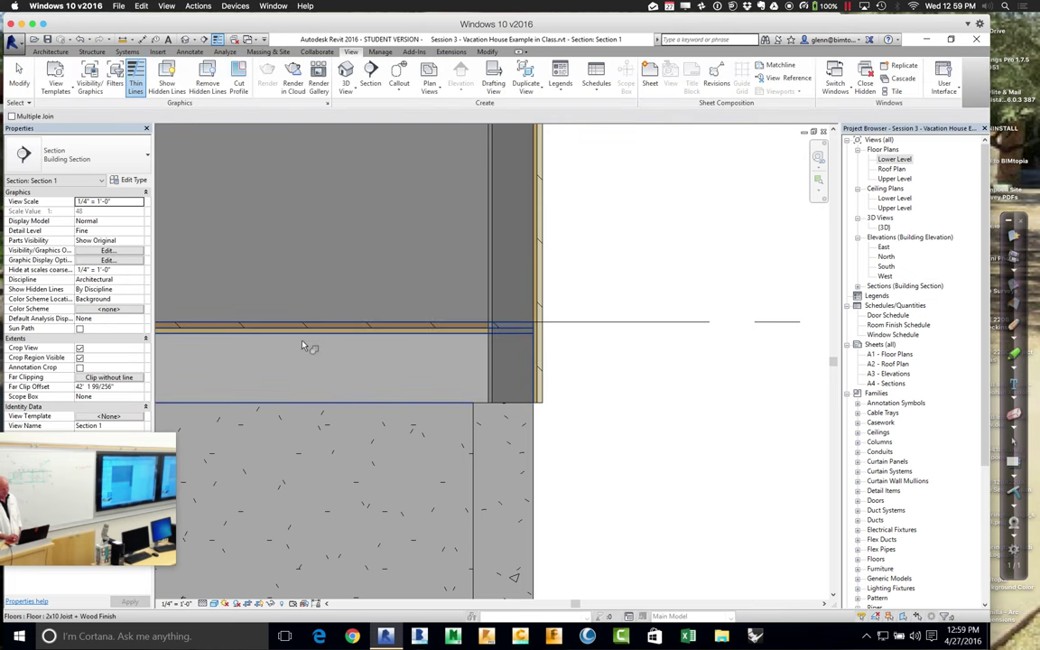
left_click(304, 346)
left_click(530, 280)
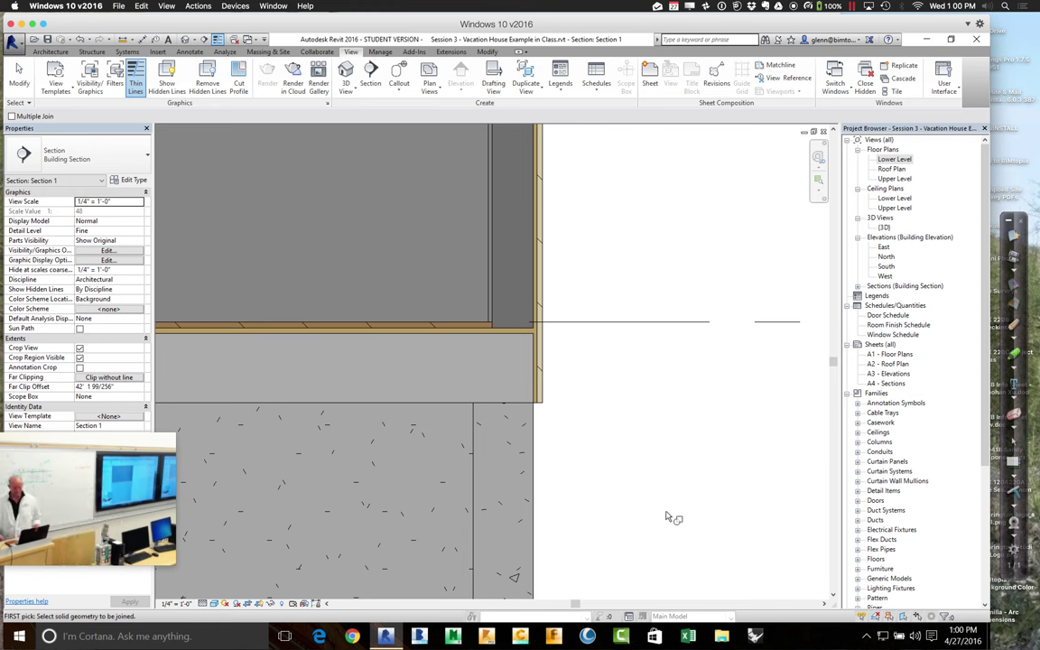
left_click(185, 41)
key("j")
key("g")
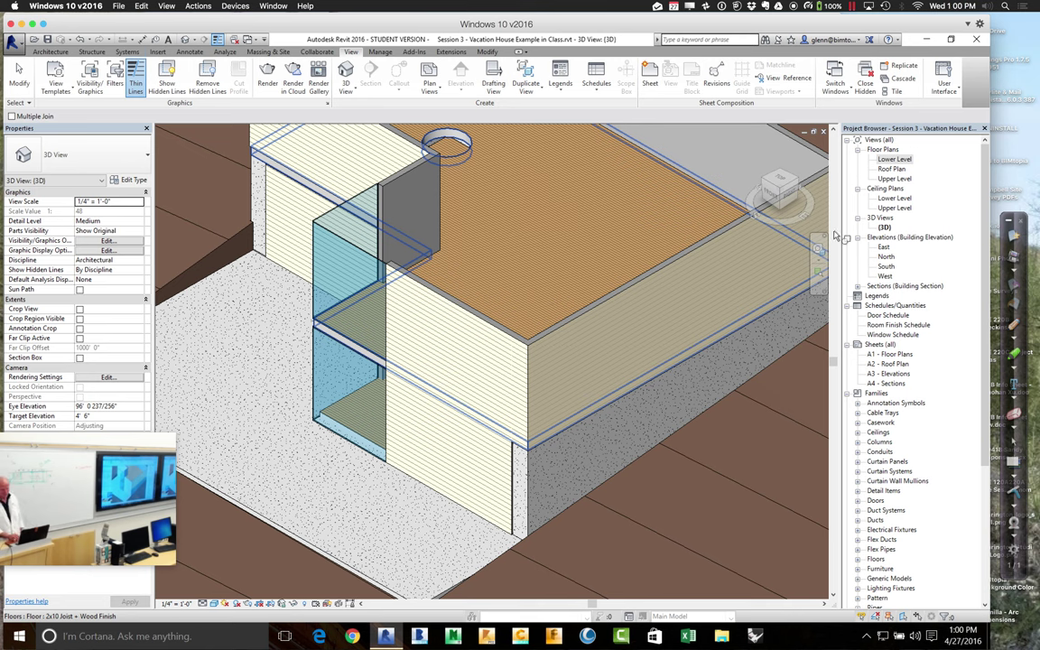
- Start an architectural wall on the Lower Level plan using the Interior - 2x4 Stud + Gyp Bd type
double_click(895, 160)
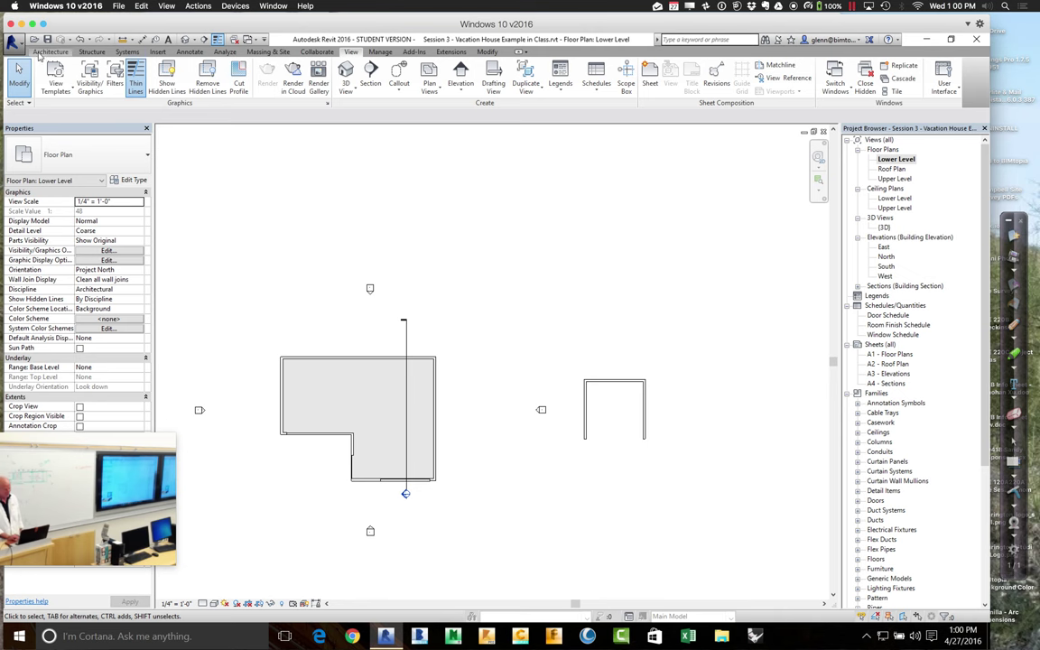
left_click(41, 53)
left_click(45, 83)
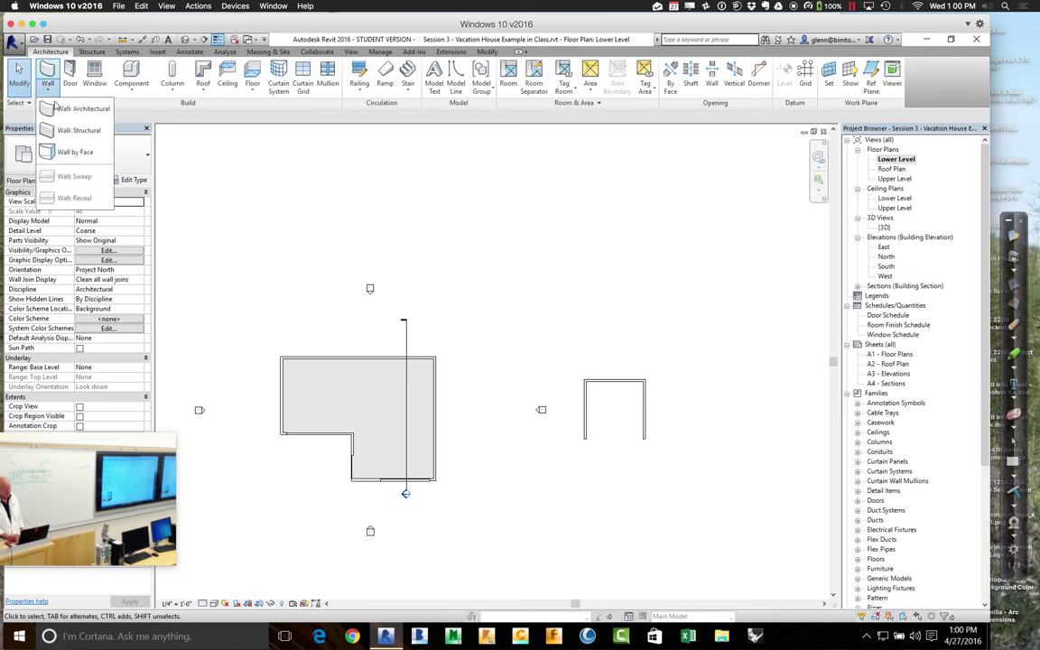
left_click(56, 108)
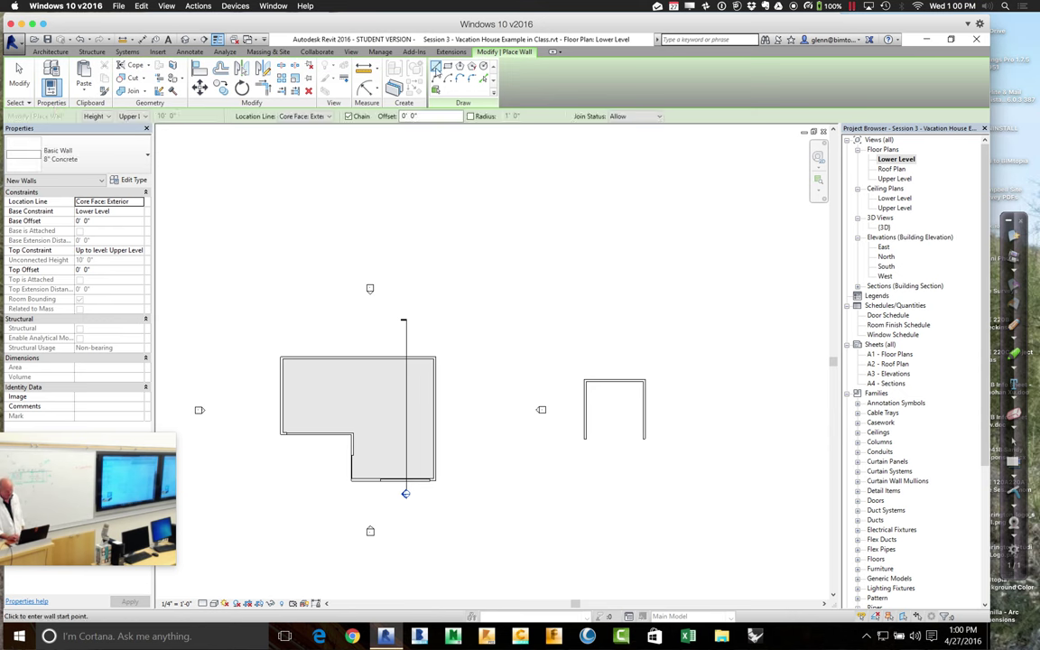
left_click(145, 159)
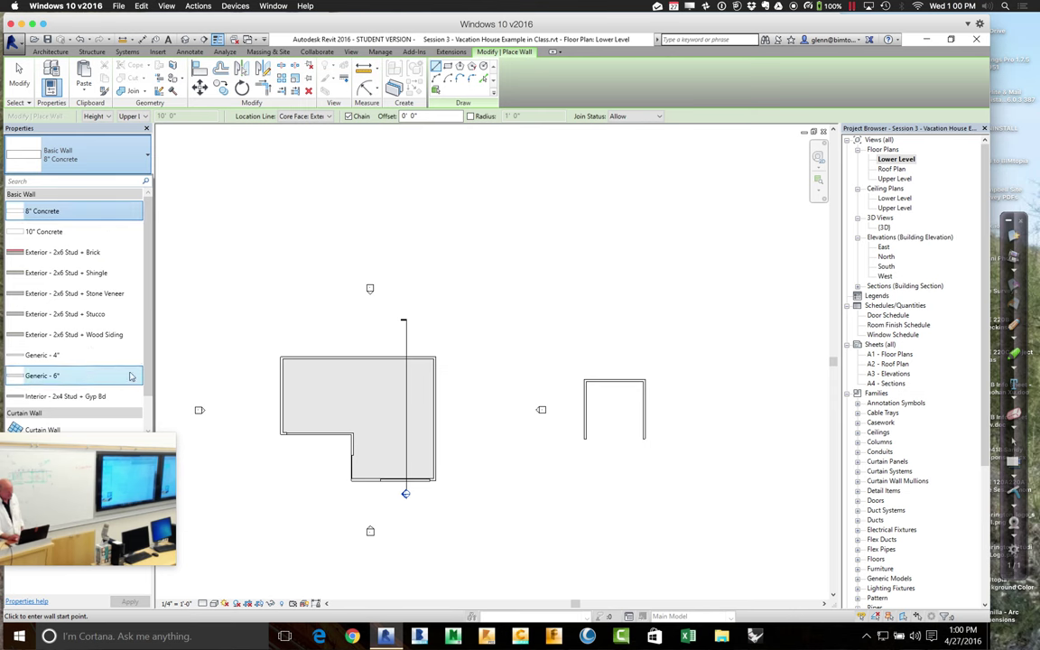
left_click(111, 405)
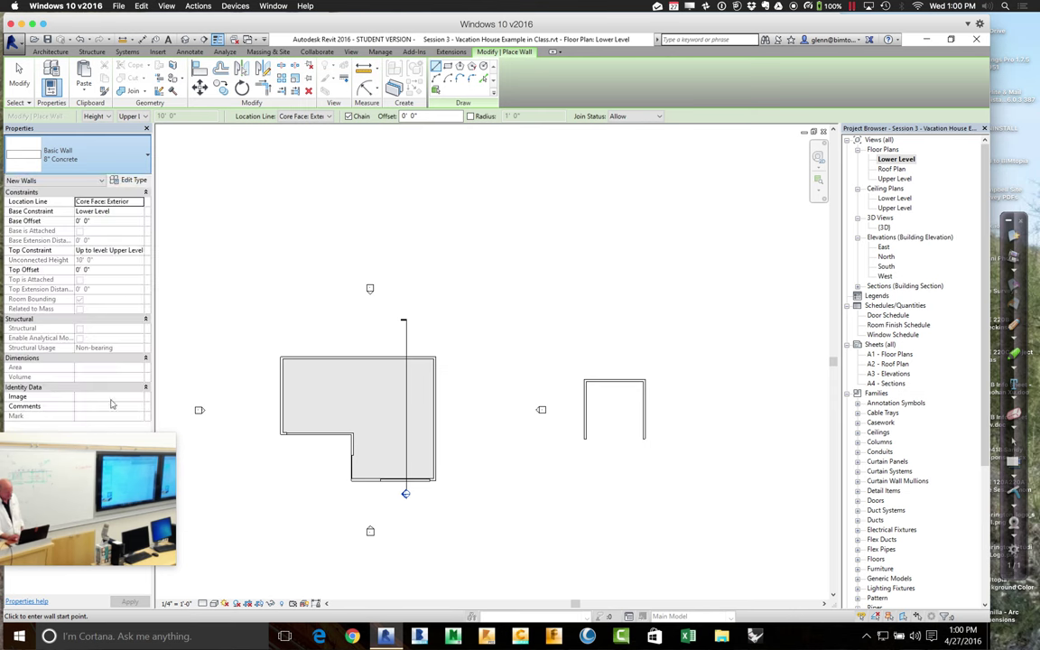
- Draw three chained interior walls: about 25' eastward inside the house, southward, and about 14' eastward to the east concrete wall
left_click(307, 390)
left_click(389, 391)
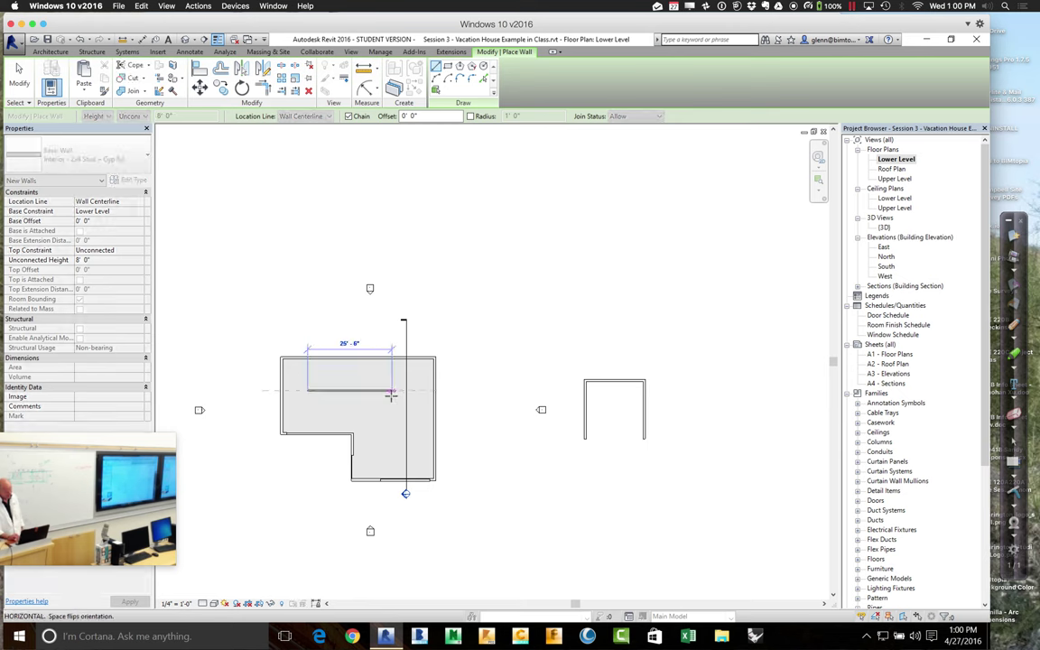
left_click(389, 456)
left_click(434, 456)
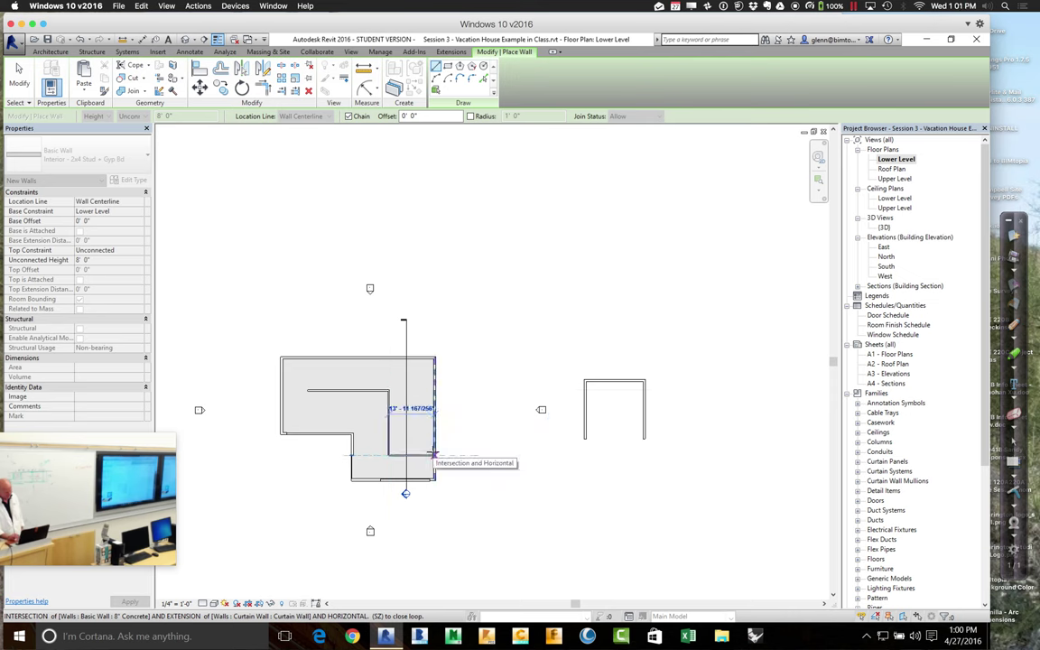
- Finish the wall command and, in the 3D view, set the top constraint of the three chained interior walls to Up to level: Upper Level
left_click(18, 73)
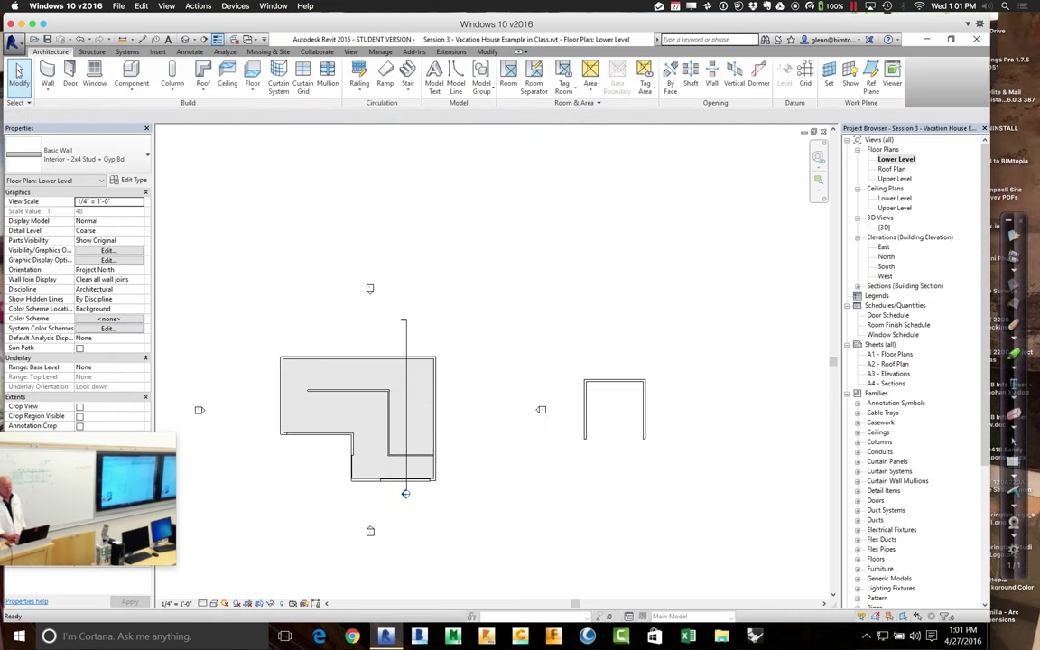
left_click(185, 40)
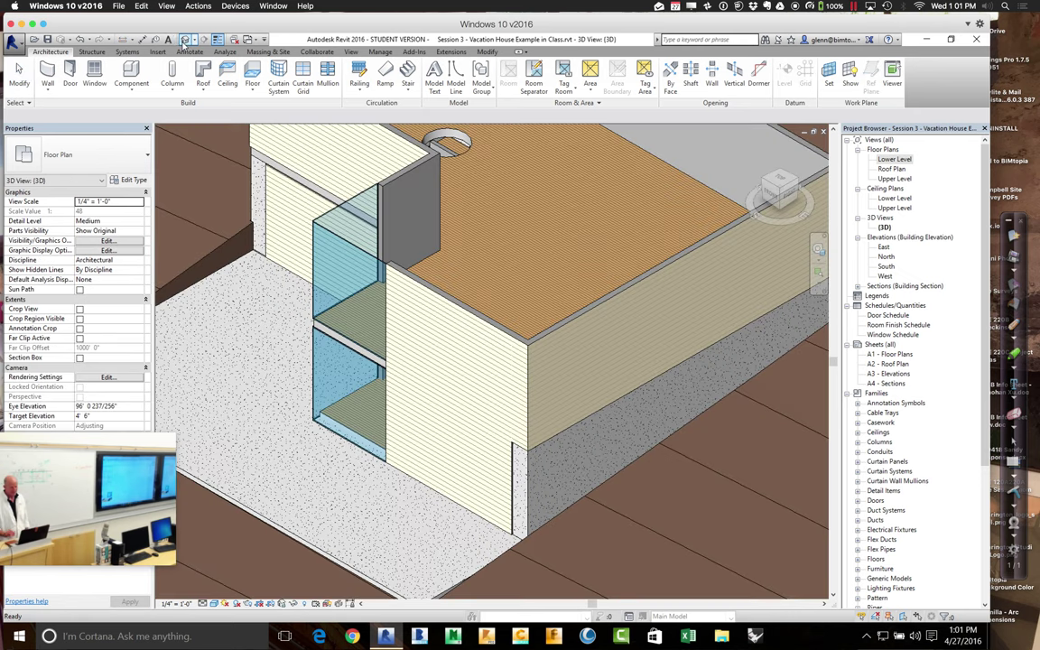
left_click(819, 249)
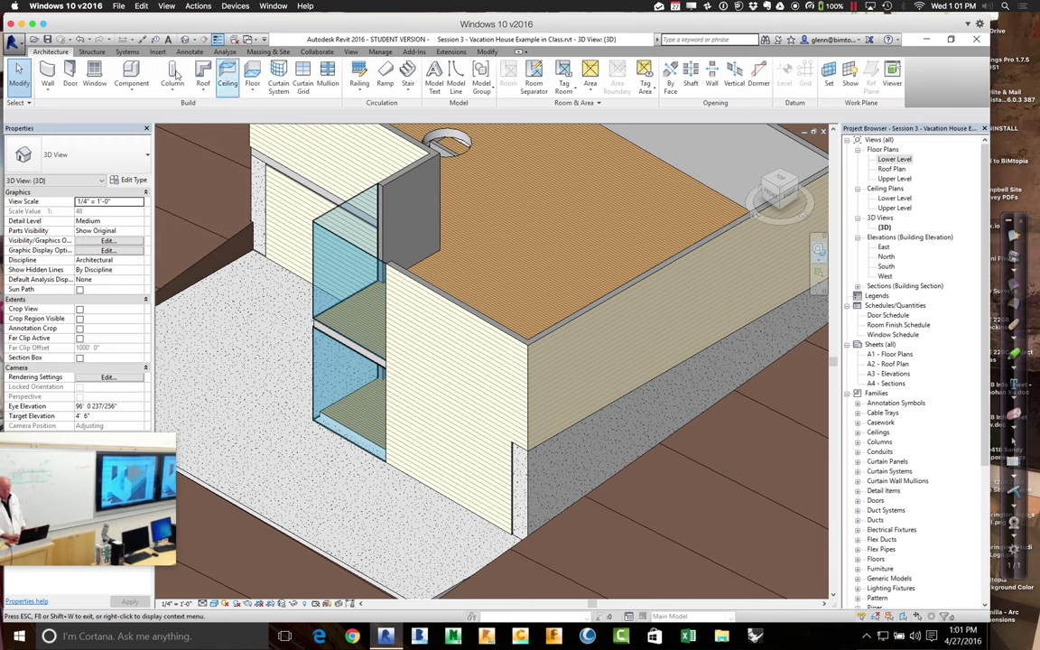
key("Tab")
left_click(448, 149)
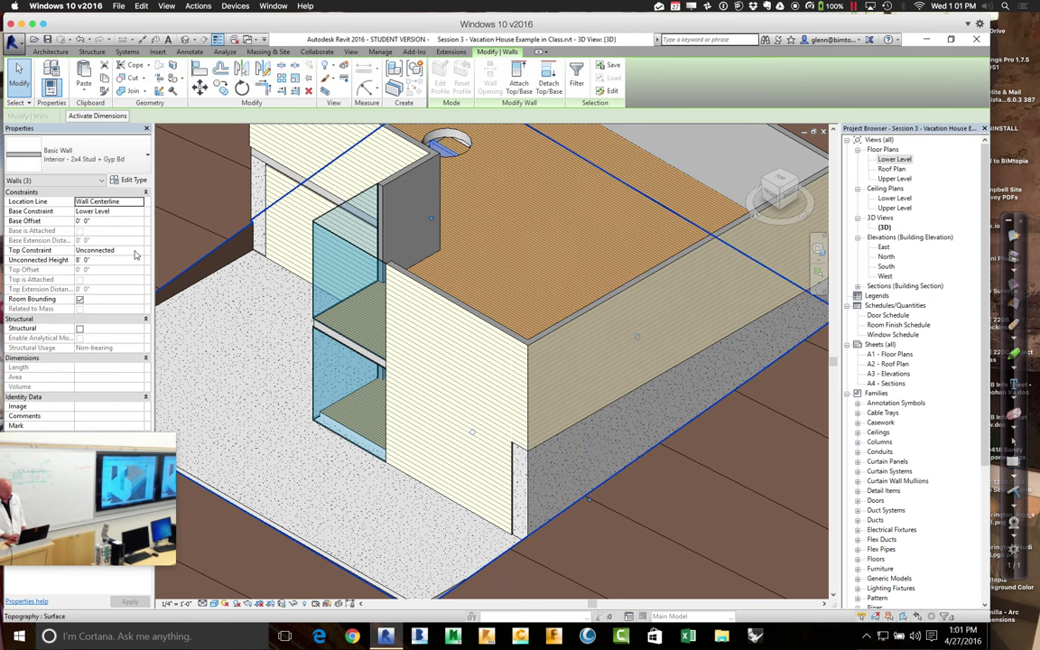
left_click(108, 251)
left_click(139, 252)
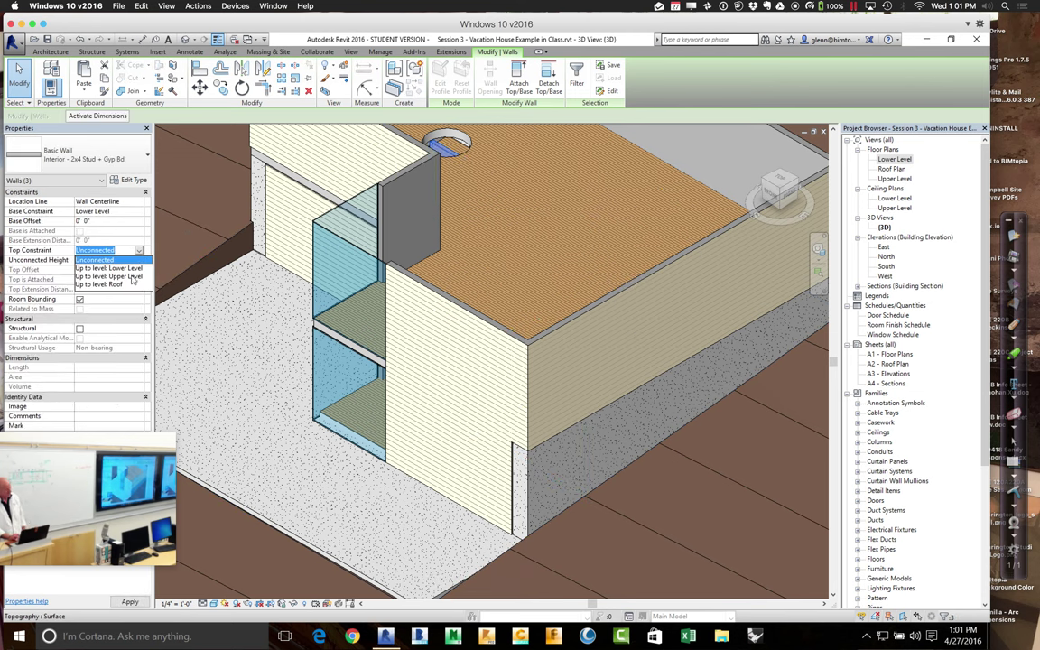
left_click(132, 276)
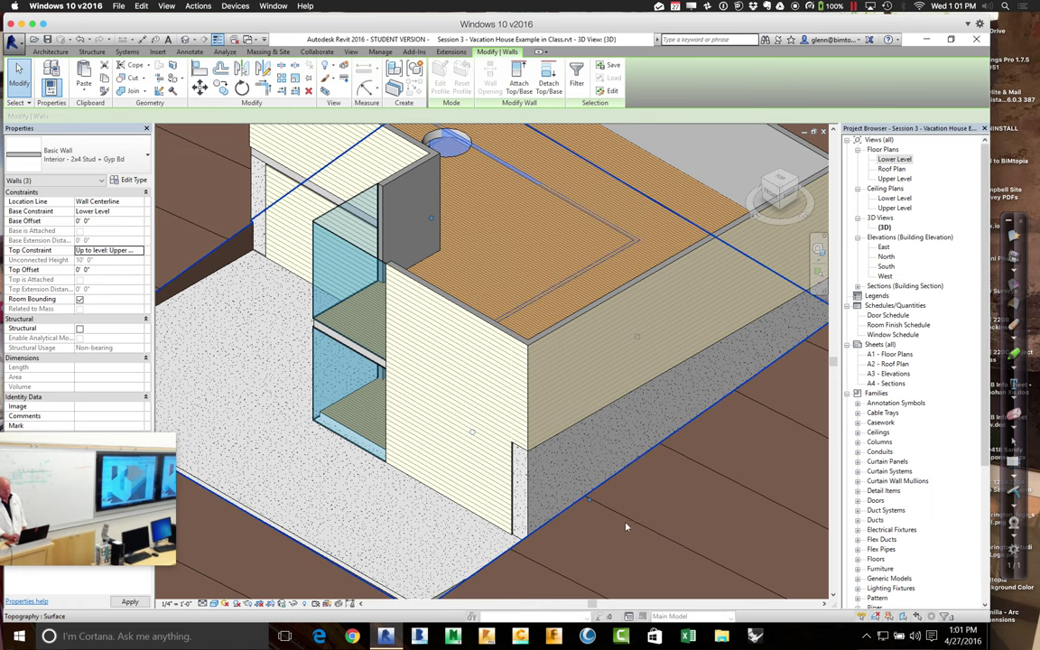
- Attach the tops of the three chained Interior - 2x4 Stud + Gyp Bd walls to the wood-finish floor above
left_click(584, 492)
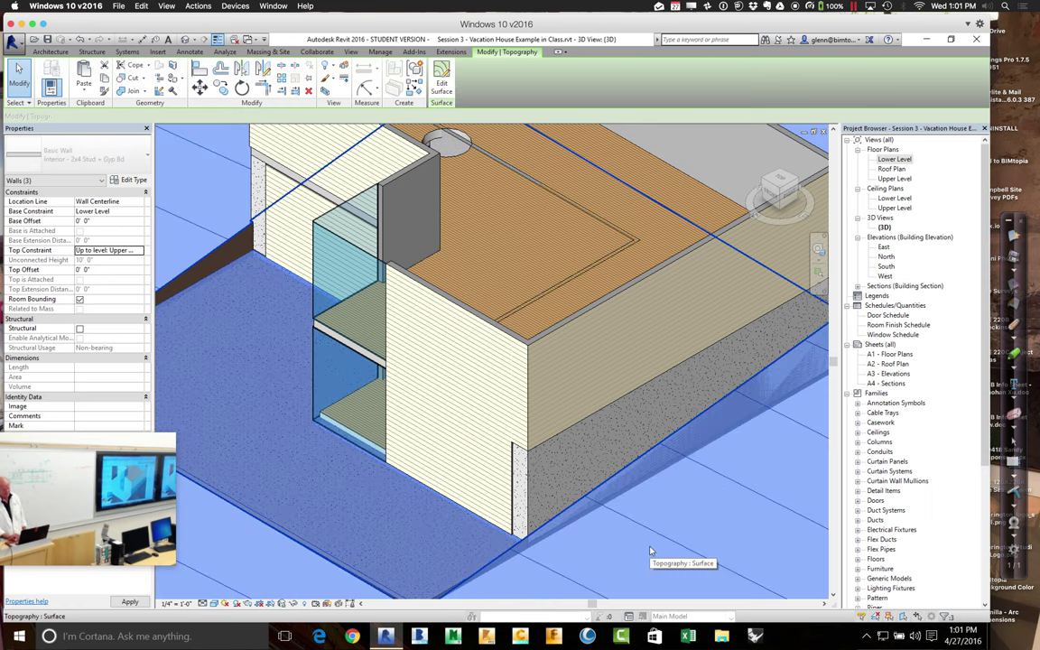
left_click(818, 270)
left_click_drag(411, 124, 659, 284)
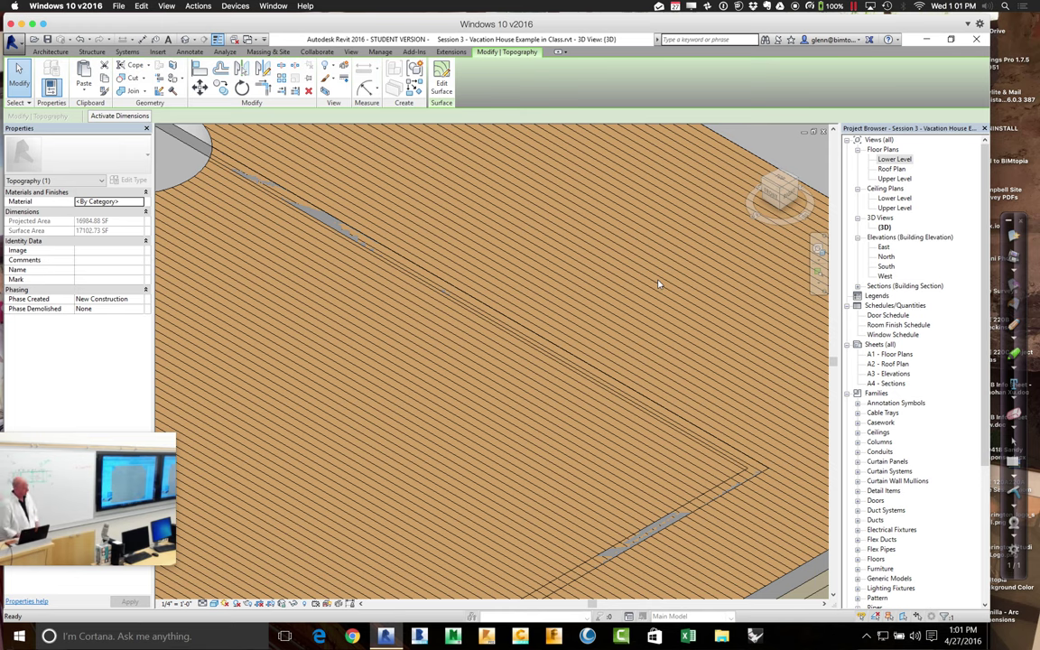
scroll(659, 285, "down", 4)
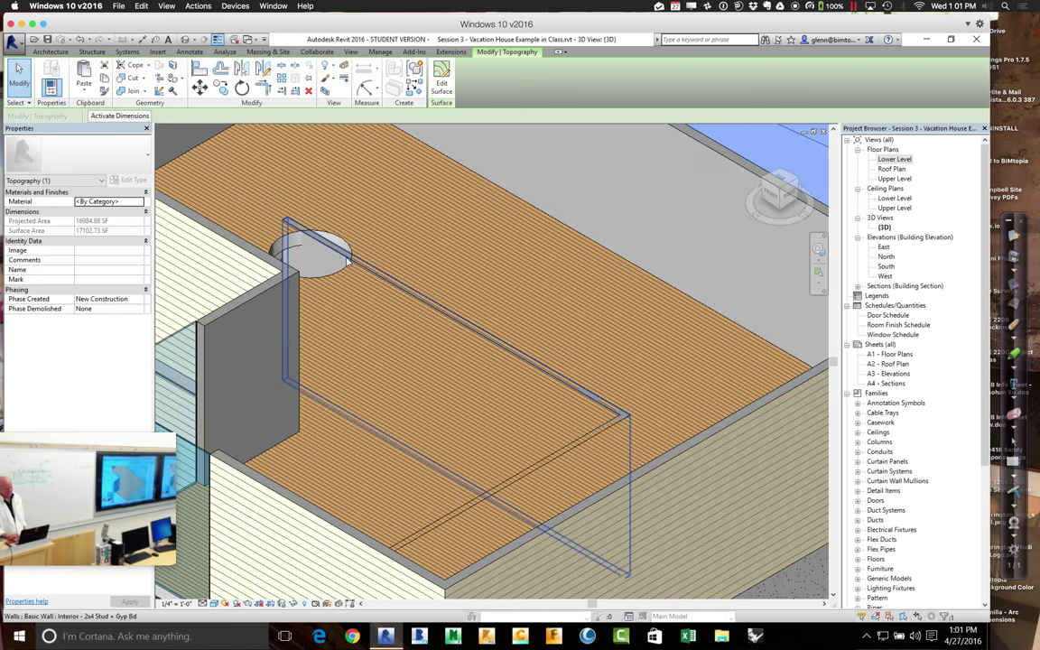
key("Tab")
left_click(333, 255)
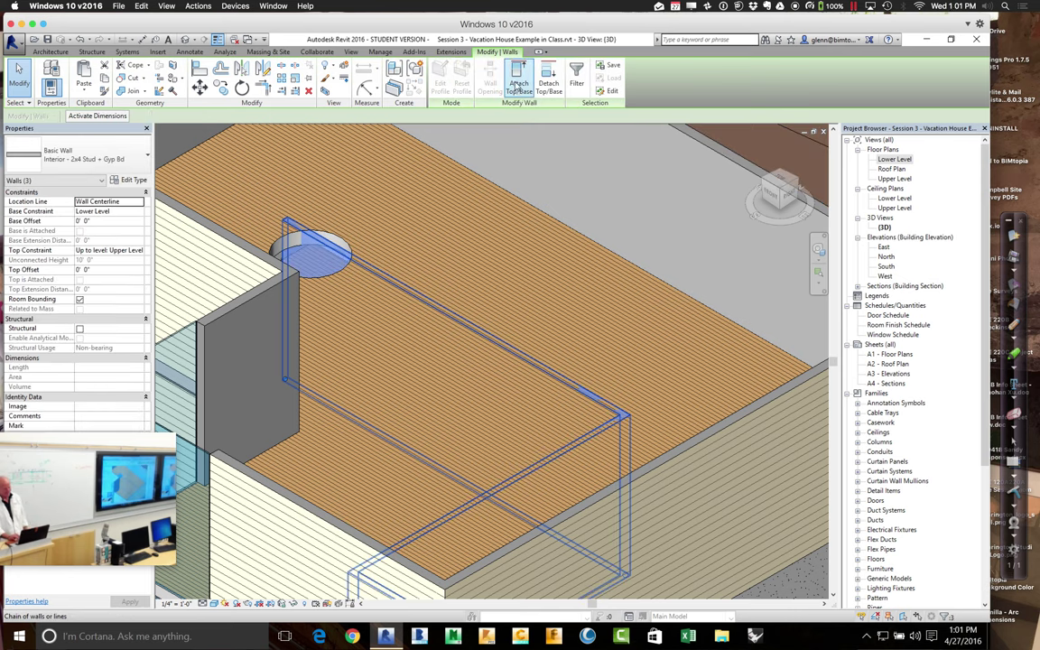
left_click(517, 83)
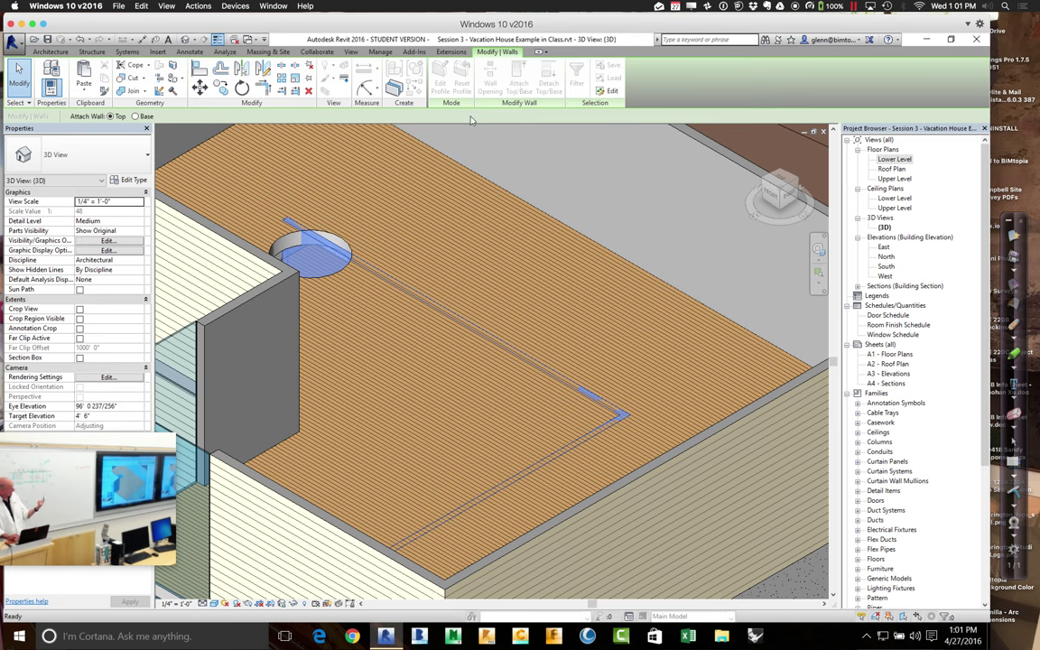
left_click(336, 237)
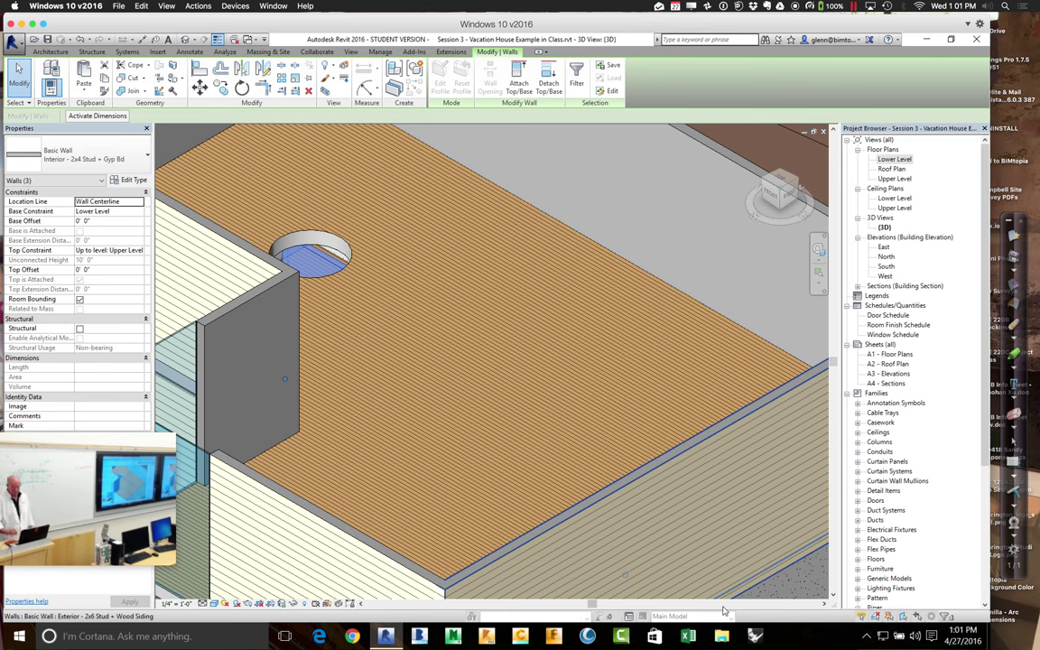
- Open the Section 1 building section view
left_click(859, 286)
double_click(889, 296)
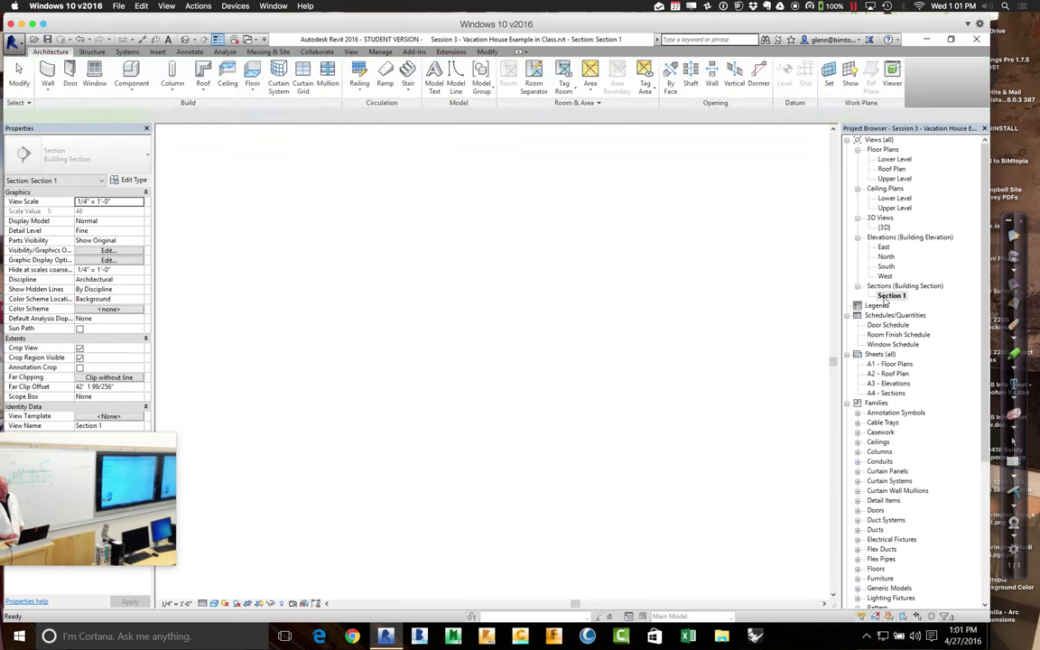